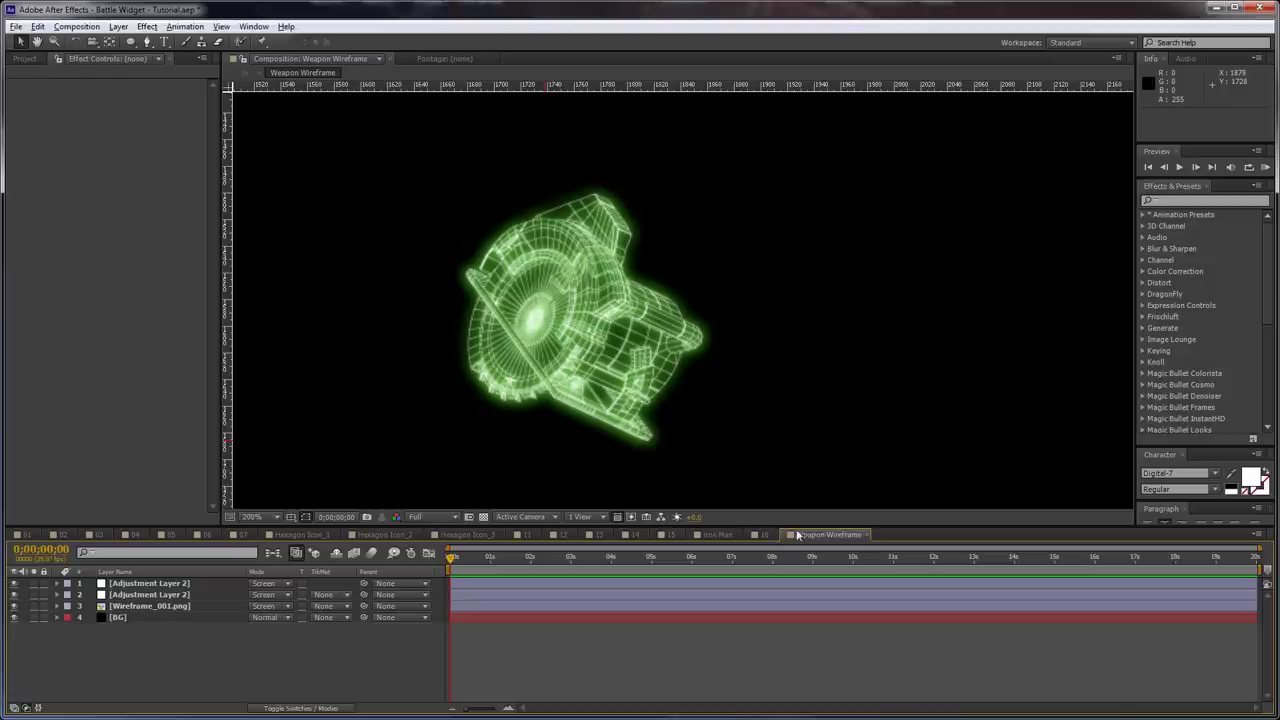
# Open composition 16 and create a new text layer near the ROTATOR MULTI-LASER reference title, using the EuropeExt Bold font
pyautogui.click(764, 534)
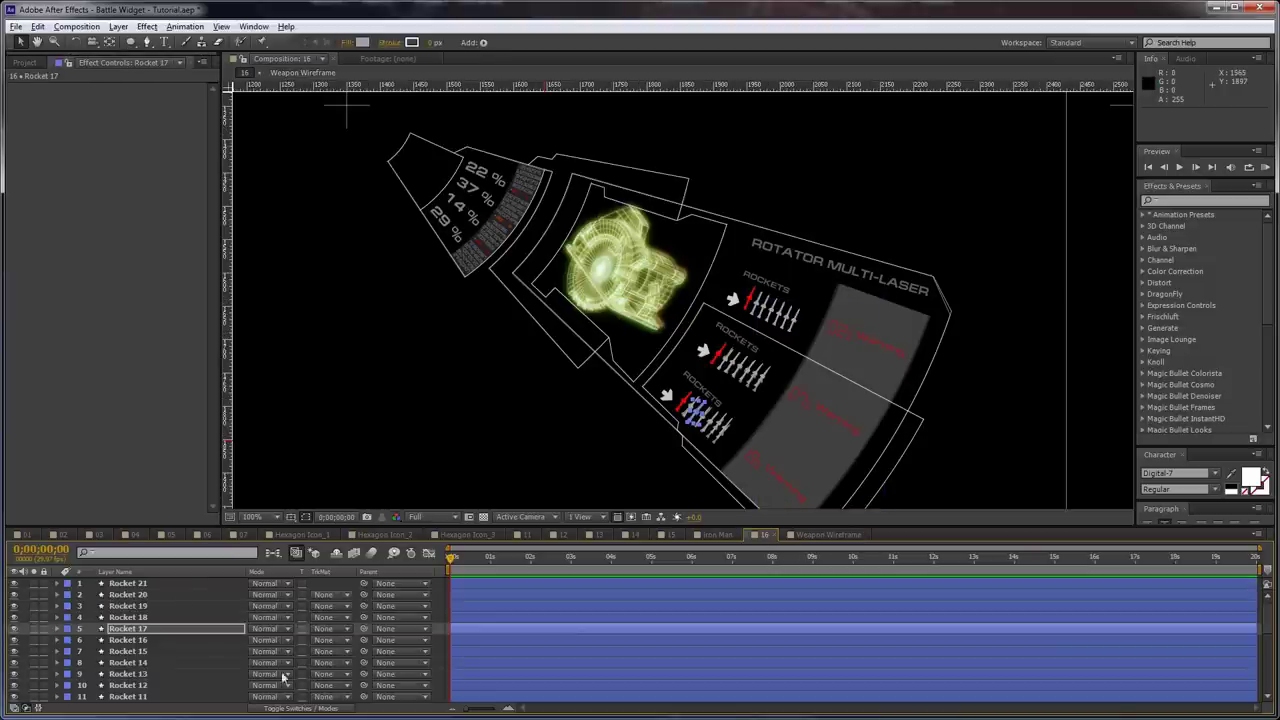
pyautogui.click(444, 631)
pyautogui.scroll(1, 965, 222)
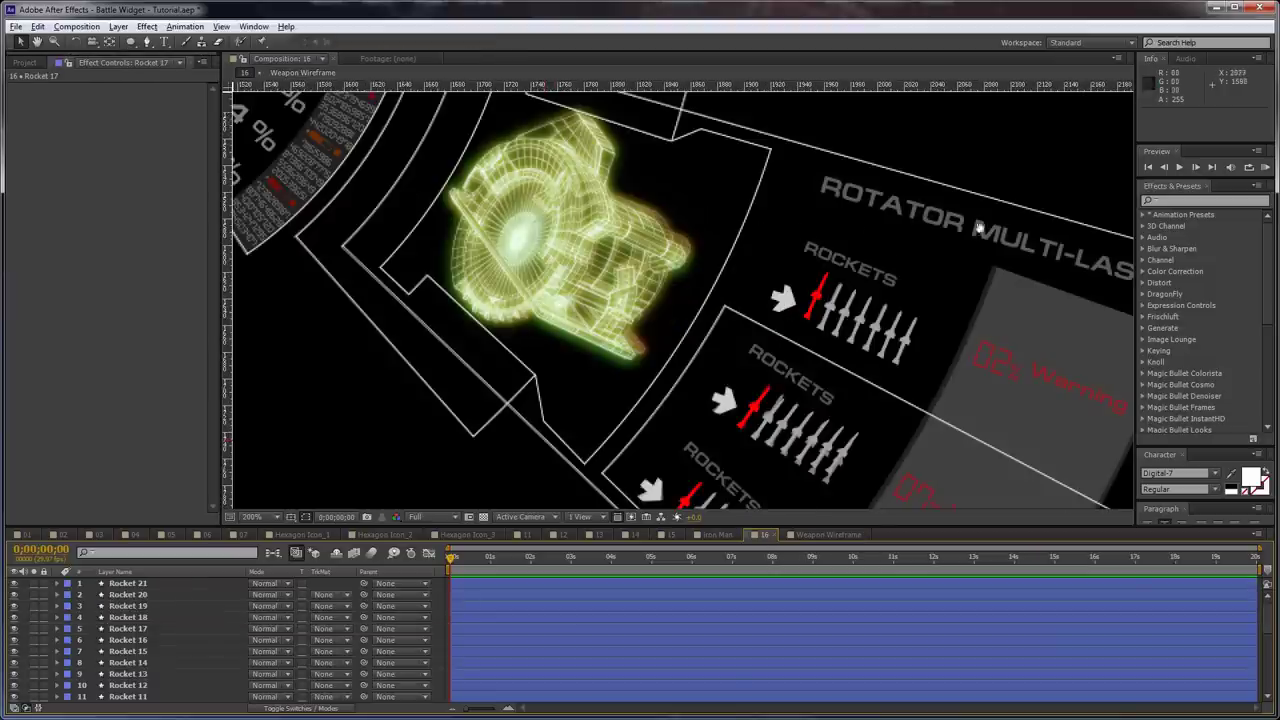
pyautogui.press('space')
pyautogui.moveTo(983, 266); pyautogui.dragTo(681, 271)
pyautogui.hotkey('ctrl', 't')
pyautogui.click(750, 222)
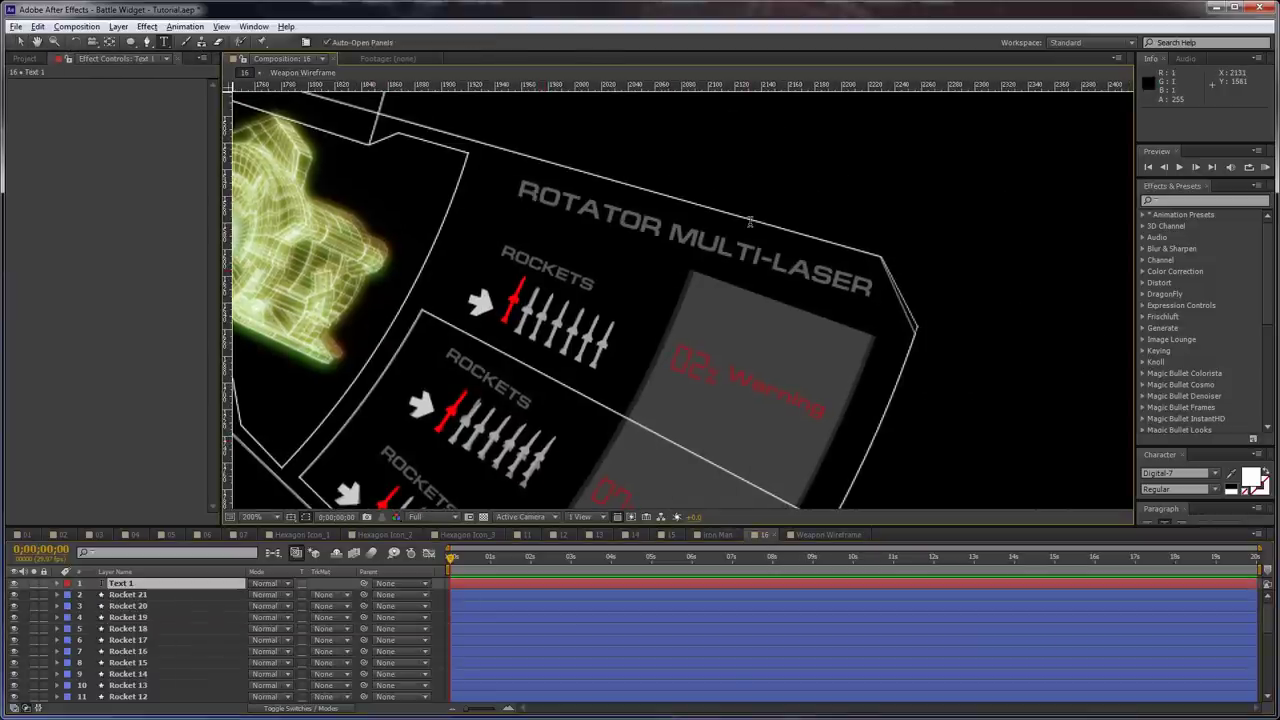
pyautogui.click(1175, 473)
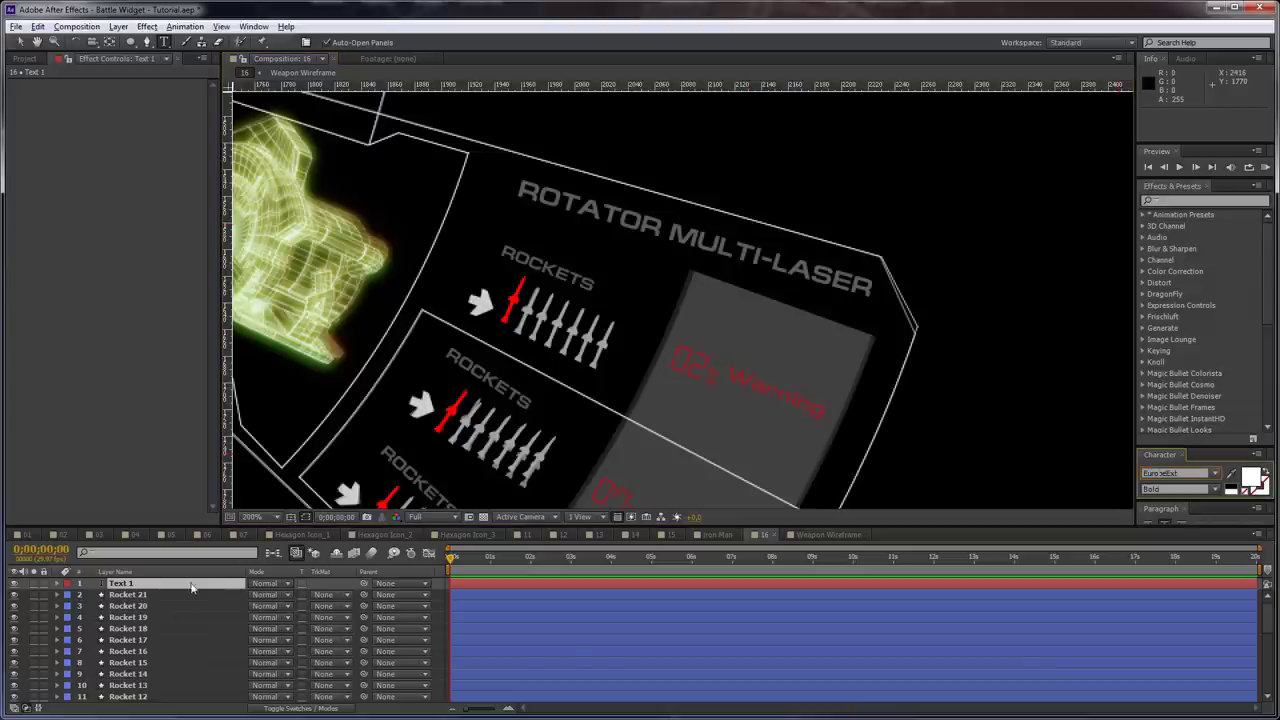
# Enter the title text ROTATOR MULTI-LASER in the new text layer
pyautogui.click(191, 583)
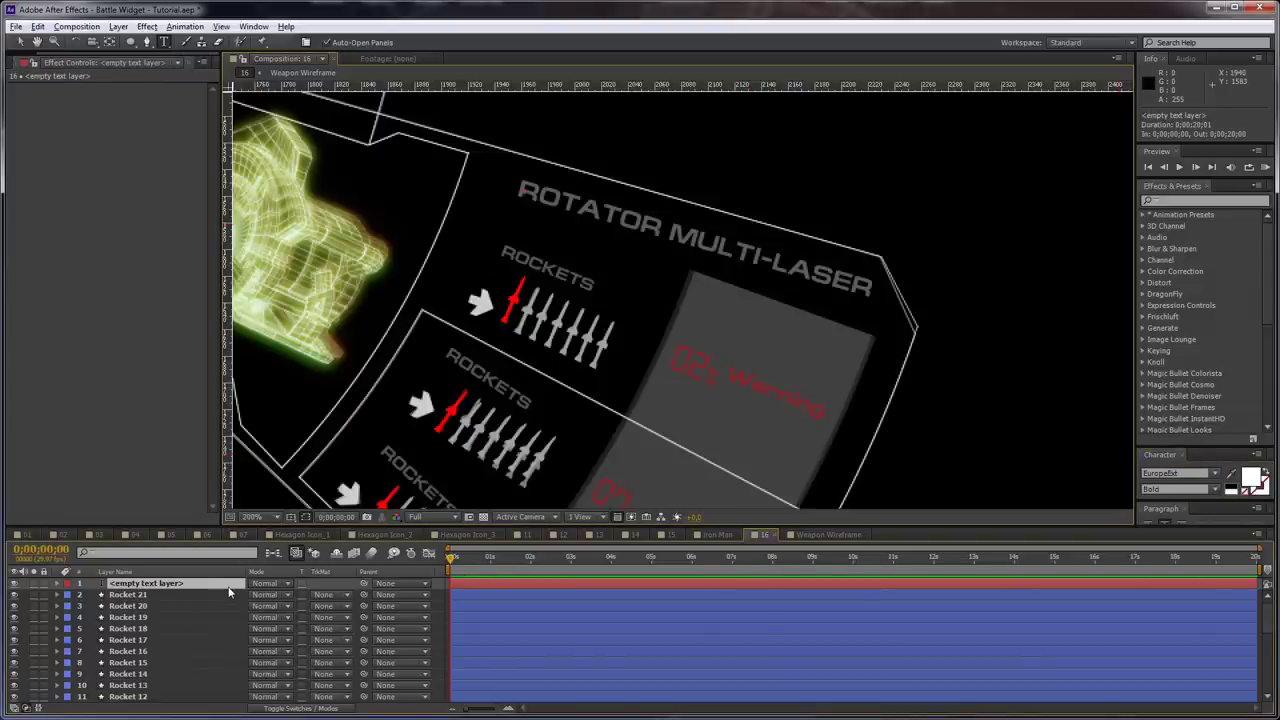
pyautogui.write('ROTA')
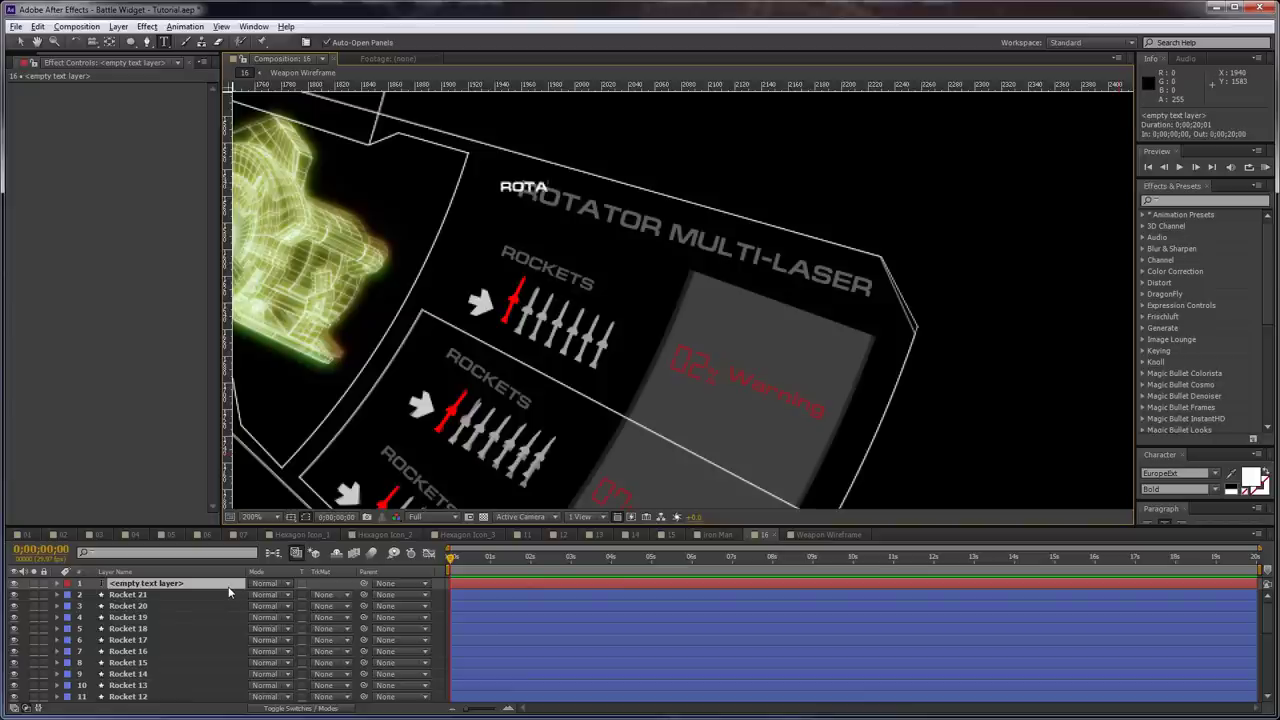
pyautogui.write('TOR MULTI')
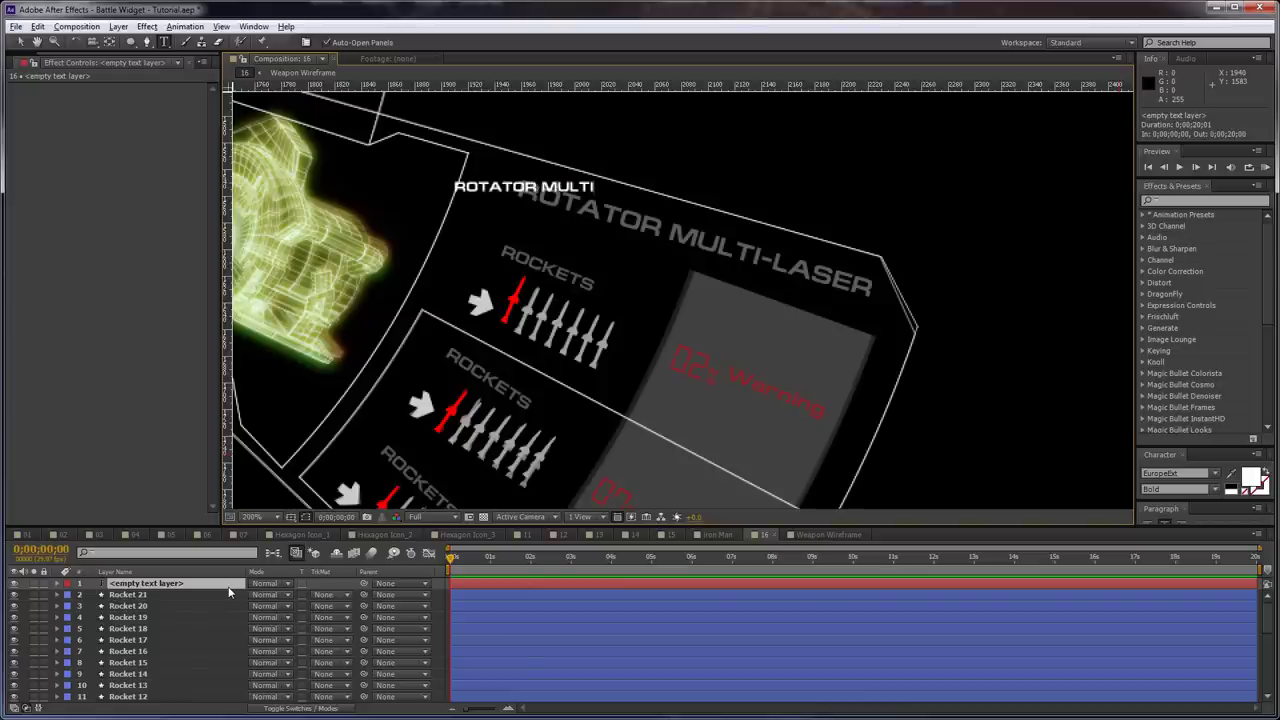
pyautogui.write('0')
pyautogui.press('BackSpace')
pyautogui.press('BackSpace')
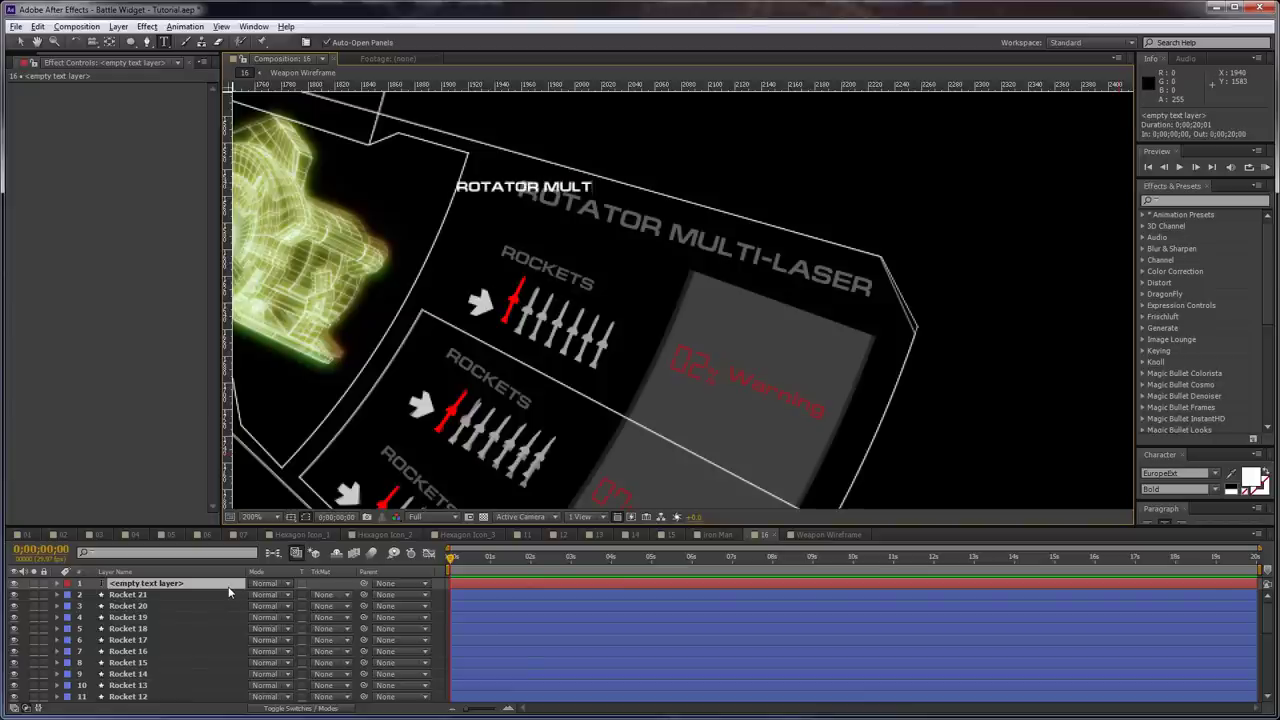
pyautogui.write('I-L')
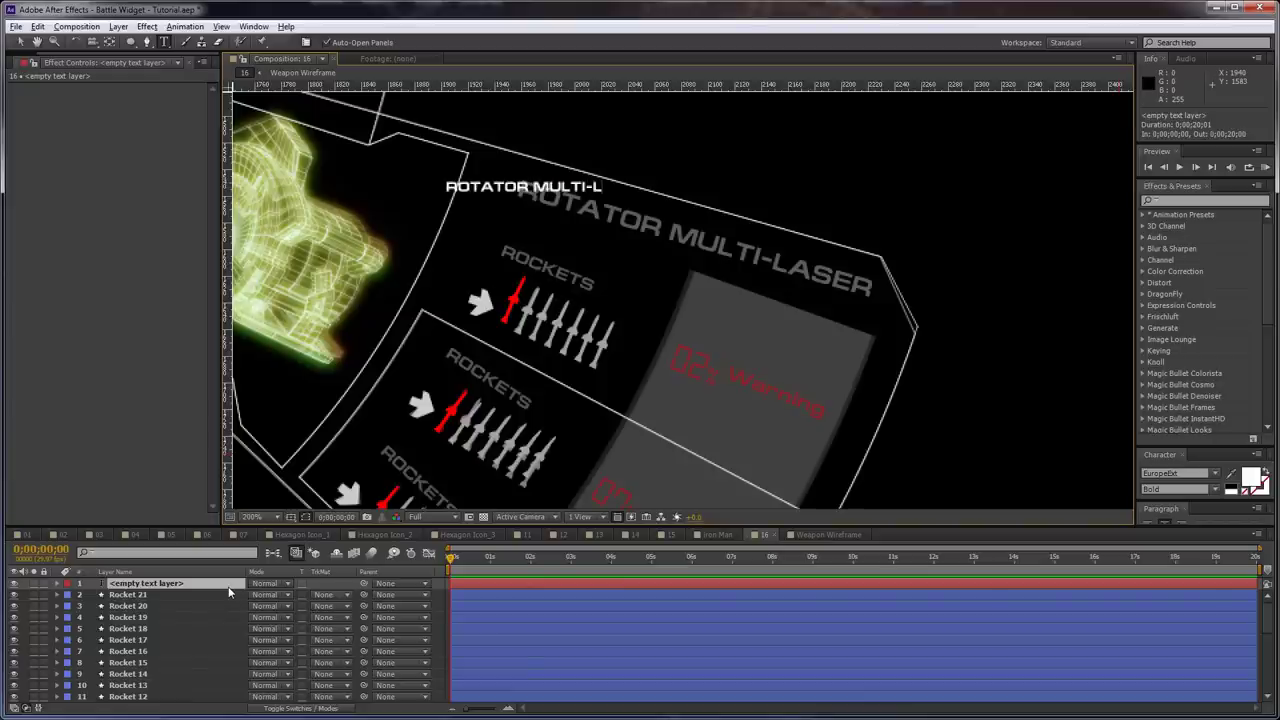
pyautogui.write('ASER')
# Set the font size of the whole title text to 18 px
pyautogui.hotkey('ctrl', 'a')
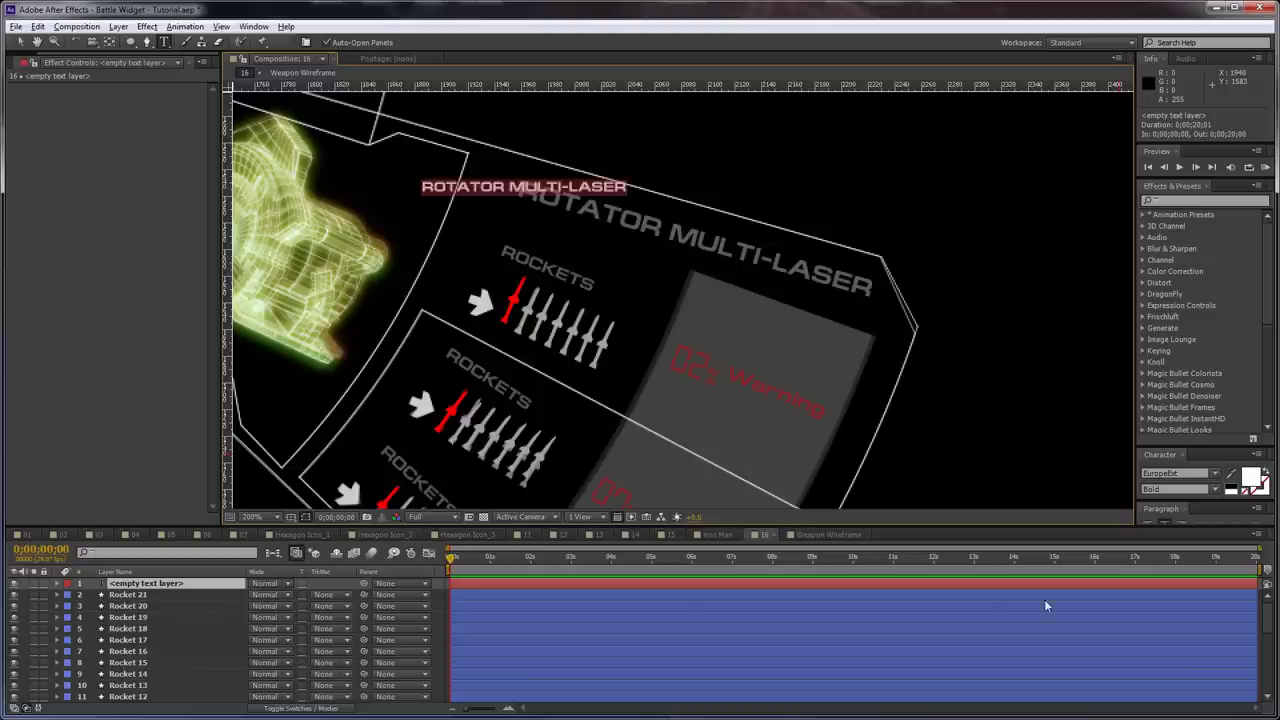
pyautogui.moveTo(1163, 445); pyautogui.dragTo(1161, 388)
pyautogui.click(1163, 445)
pyautogui.write('15')
pyautogui.press('Return')
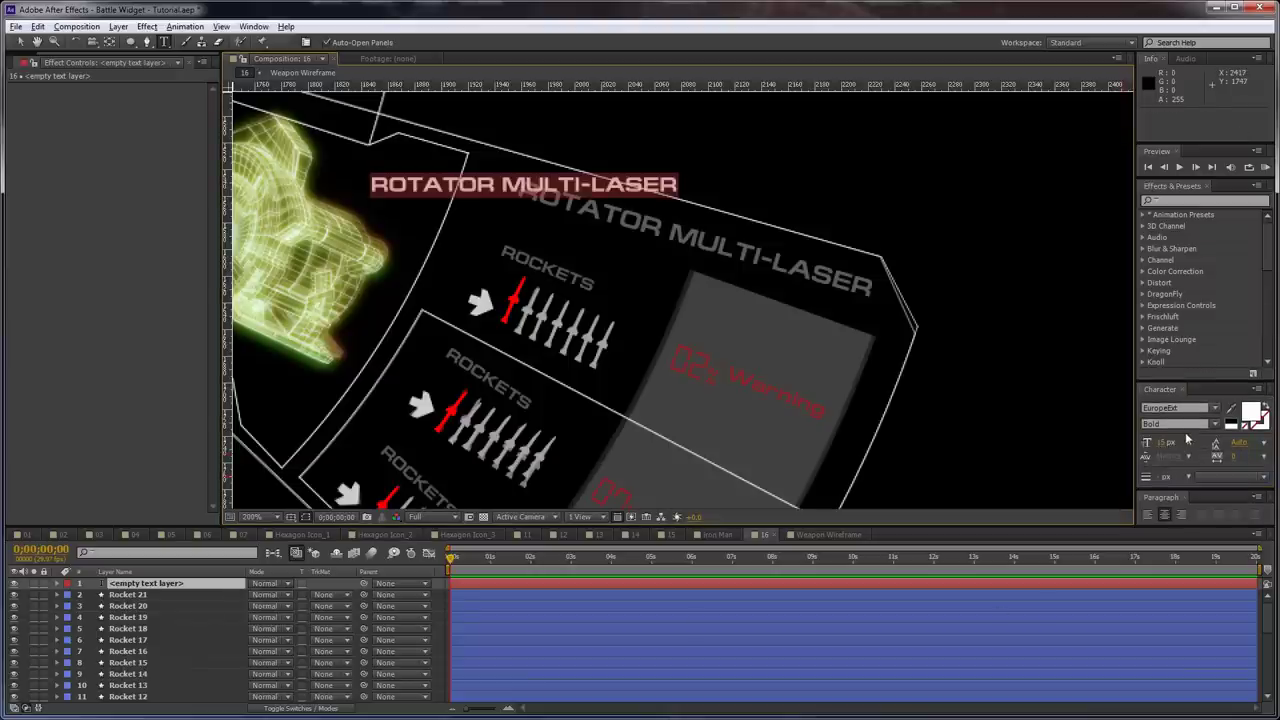
pyautogui.moveTo(1175, 442); pyautogui.dragTo(1179, 442)
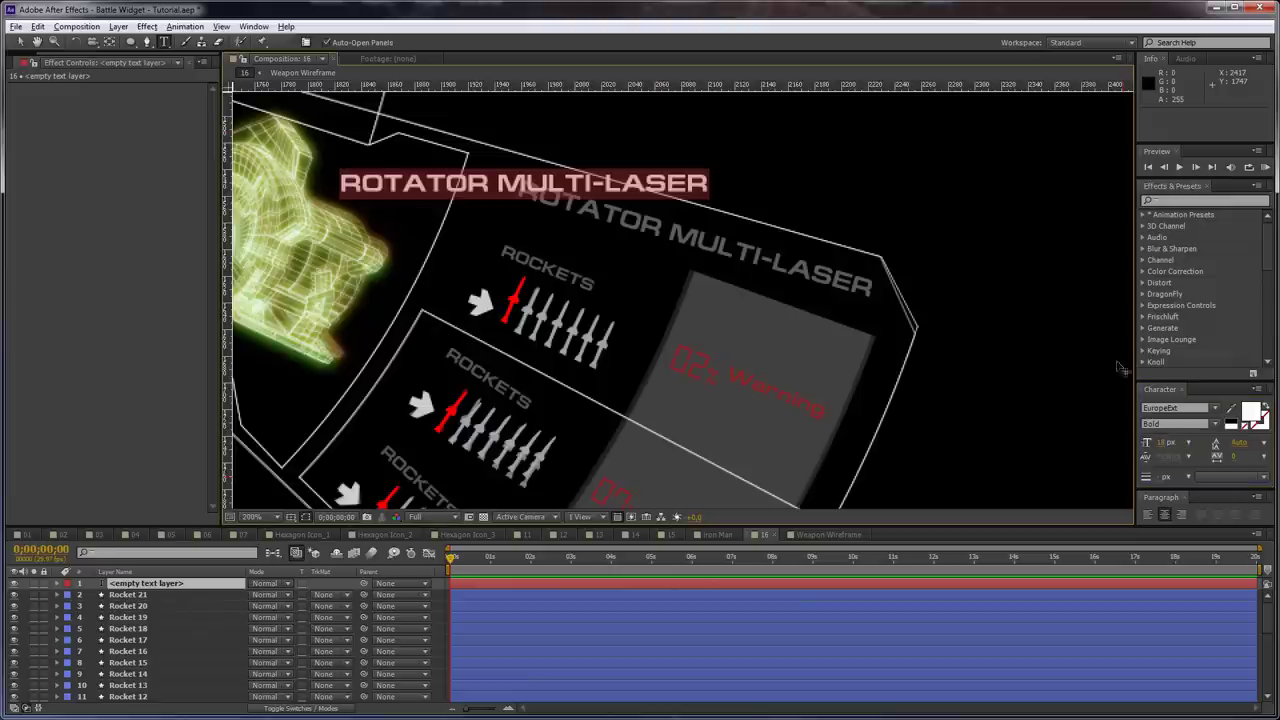
# Move the title onto the grey reference lettering and rotate it about 16° to match its slant
pyautogui.click(20, 42)
pyautogui.press('w')
pyautogui.moveTo(680, 185); pyautogui.dragTo(856, 280)
pyautogui.press('v')
pyautogui.press('w')
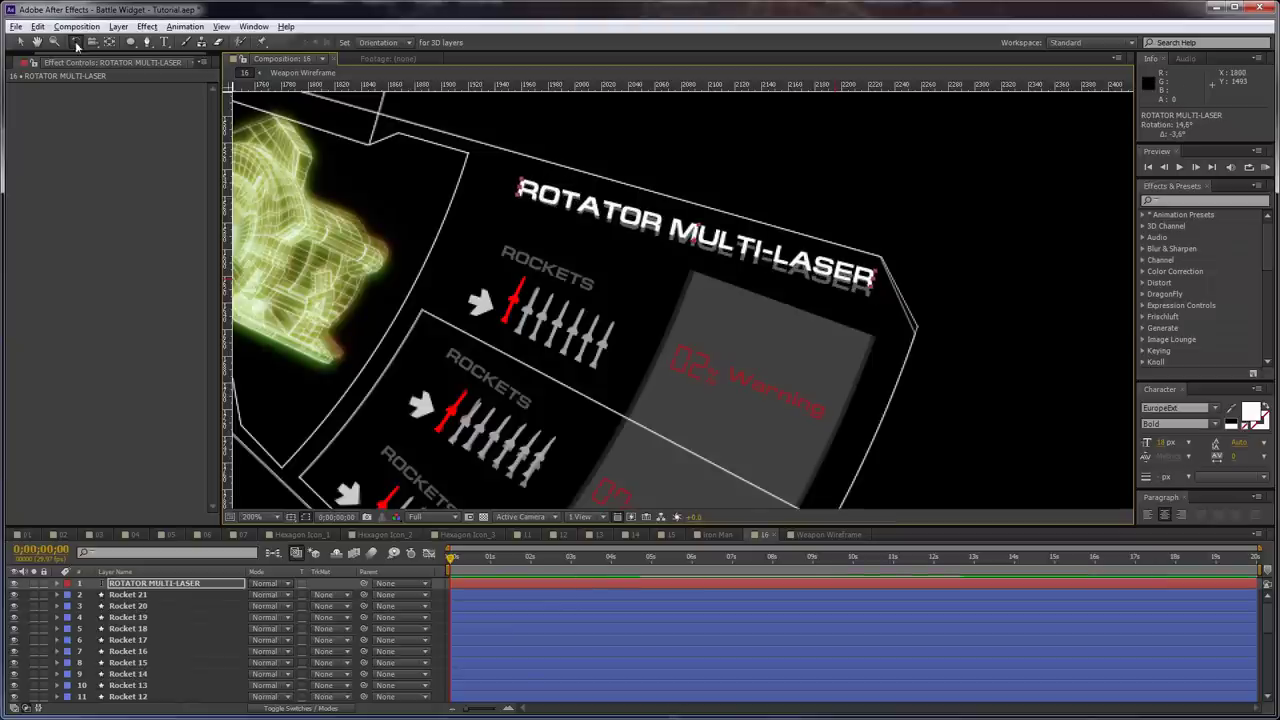
pyautogui.press('v')
pyautogui.moveTo(764, 256); pyautogui.dragTo(766, 261)
pyautogui.press('w')
pyautogui.moveTo(846, 281); pyautogui.dragTo(849, 285)
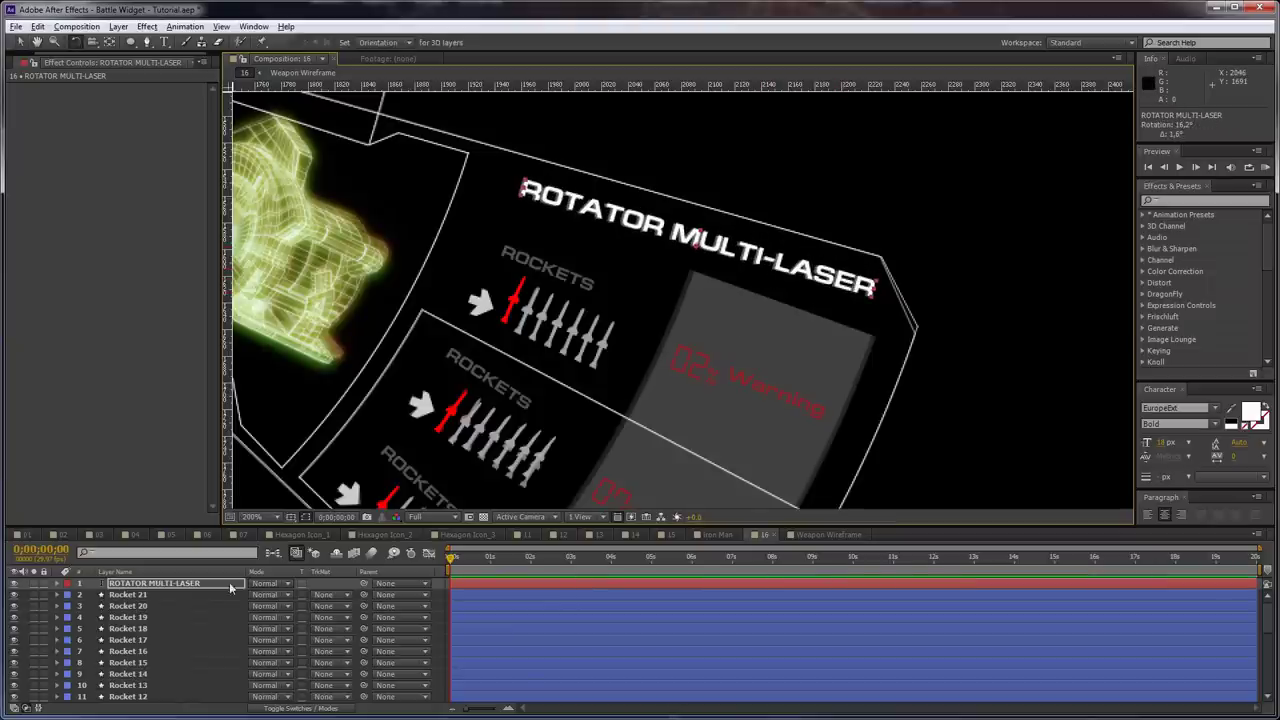
# Set the title layer's opacity to 75% and collapse its properties
pyautogui.press('t')
pyautogui.click(256, 595)
pyautogui.write('75')
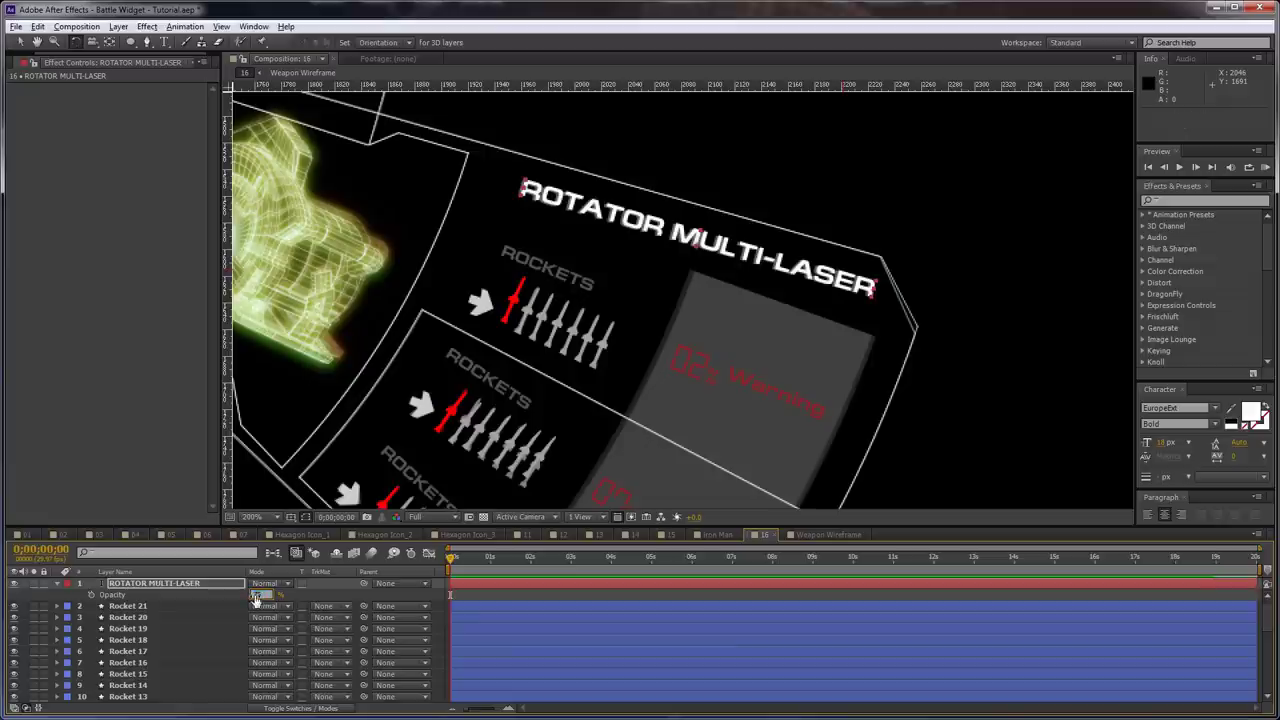
pyautogui.press('Return')
pyautogui.click(330, 598)
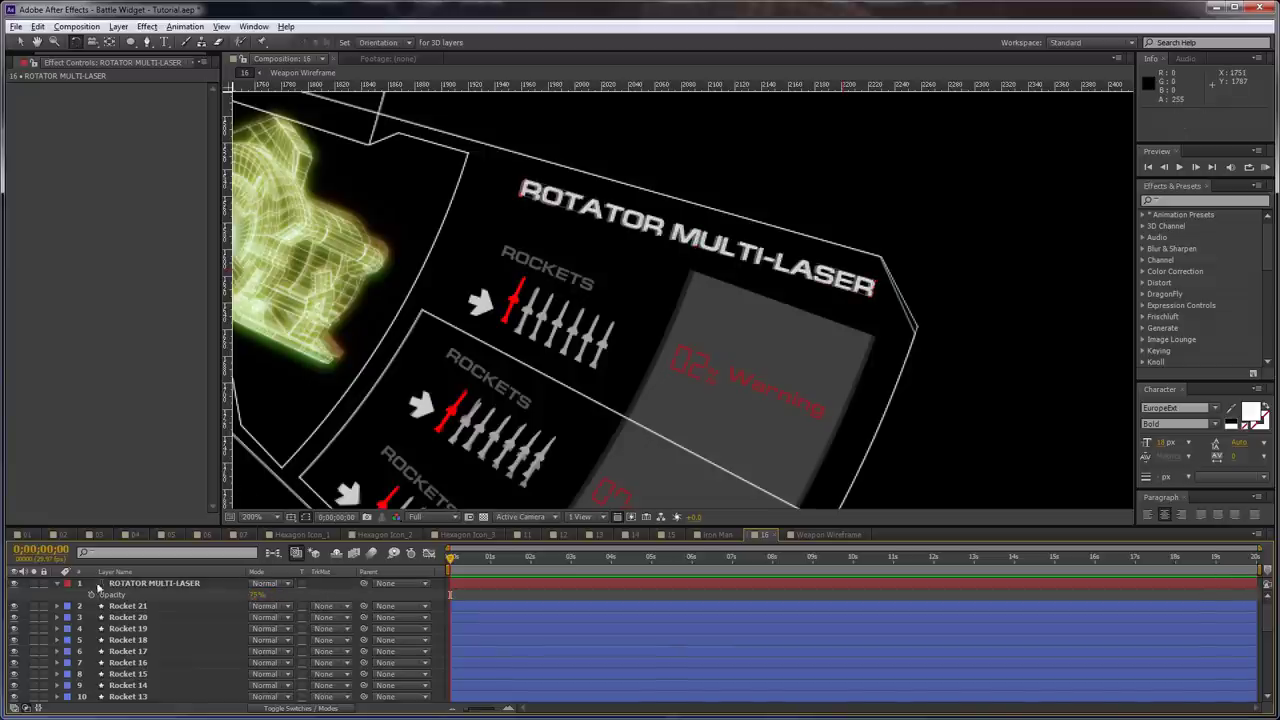
pyautogui.click(57, 584)
# Add an empty text layer above the grey 22 % figure in the small percentage panel
pyautogui.press('space')
pyautogui.moveTo(542, 326); pyautogui.dragTo(818, 343)
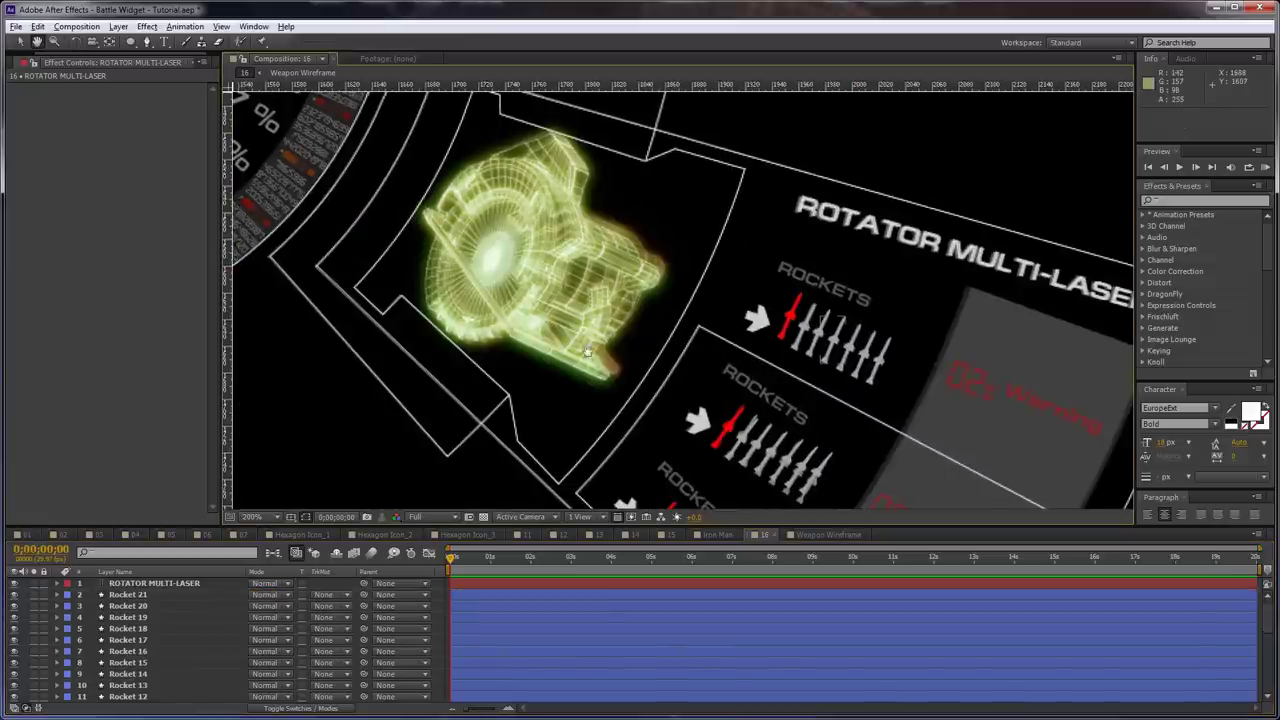
pyautogui.moveTo(428, 276); pyautogui.dragTo(692, 390)
pyautogui.press('w')
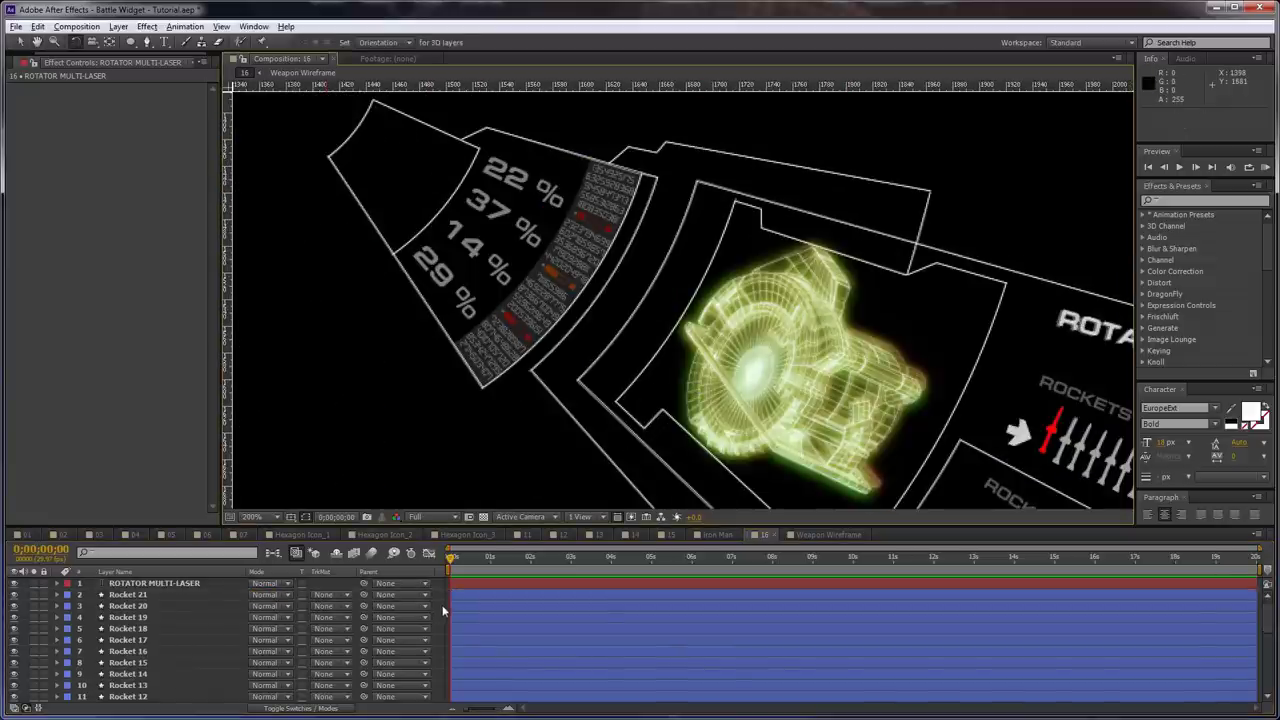
pyautogui.hotkey('ctrl', 't')
pyautogui.click(492, 155)
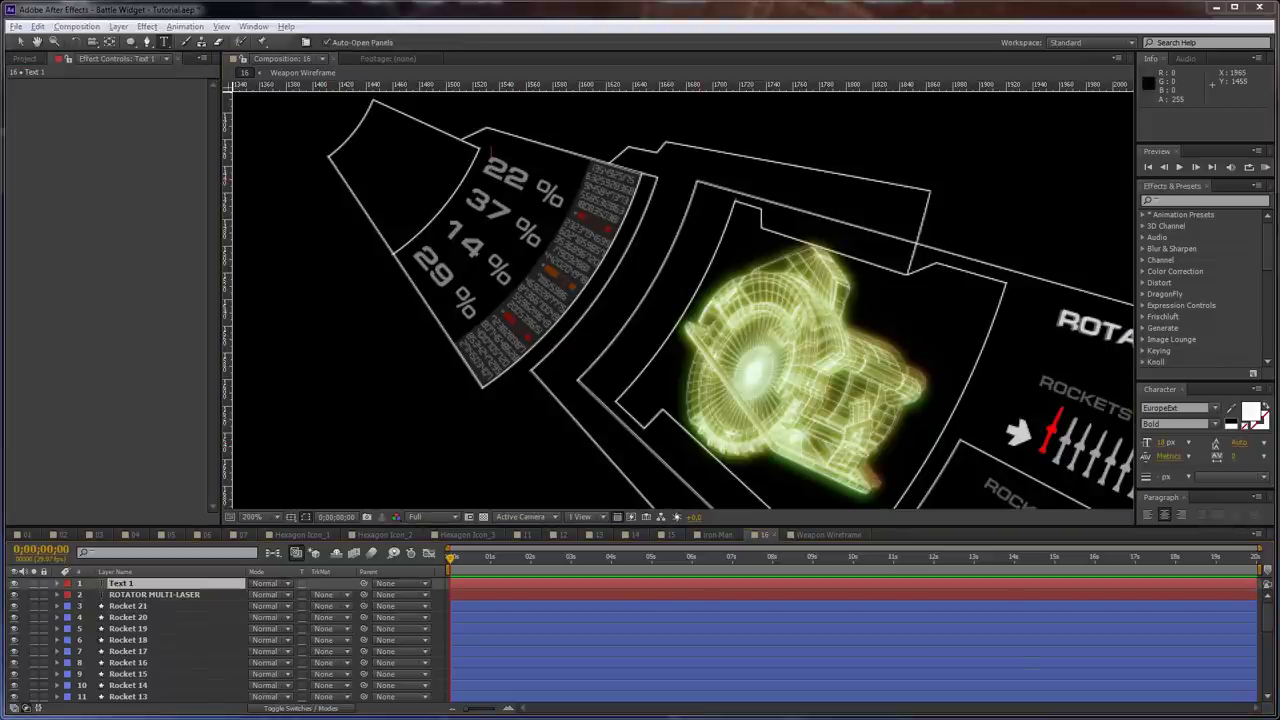
pyautogui.click(123, 585)
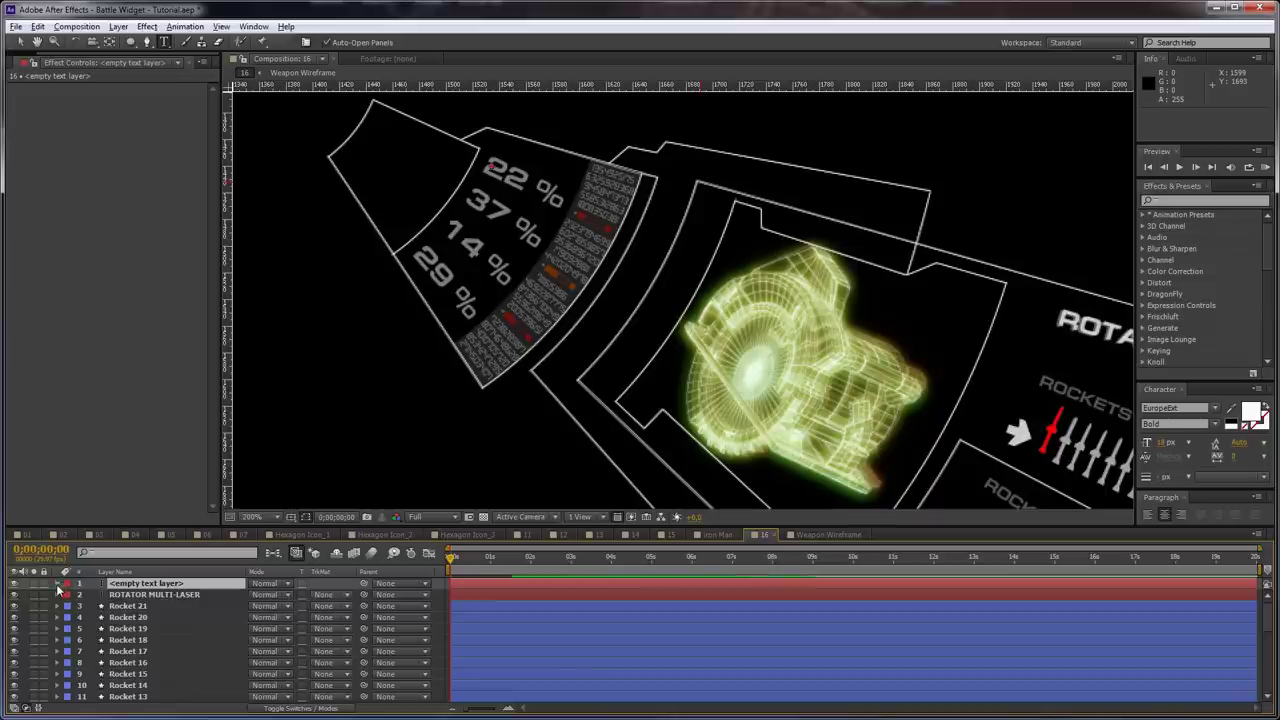
# Add the Source Text expression x = time + 22 with Math.round(x*1) + " %" to the empty text layer
pyautogui.click(57, 583)
pyautogui.click(68, 595)
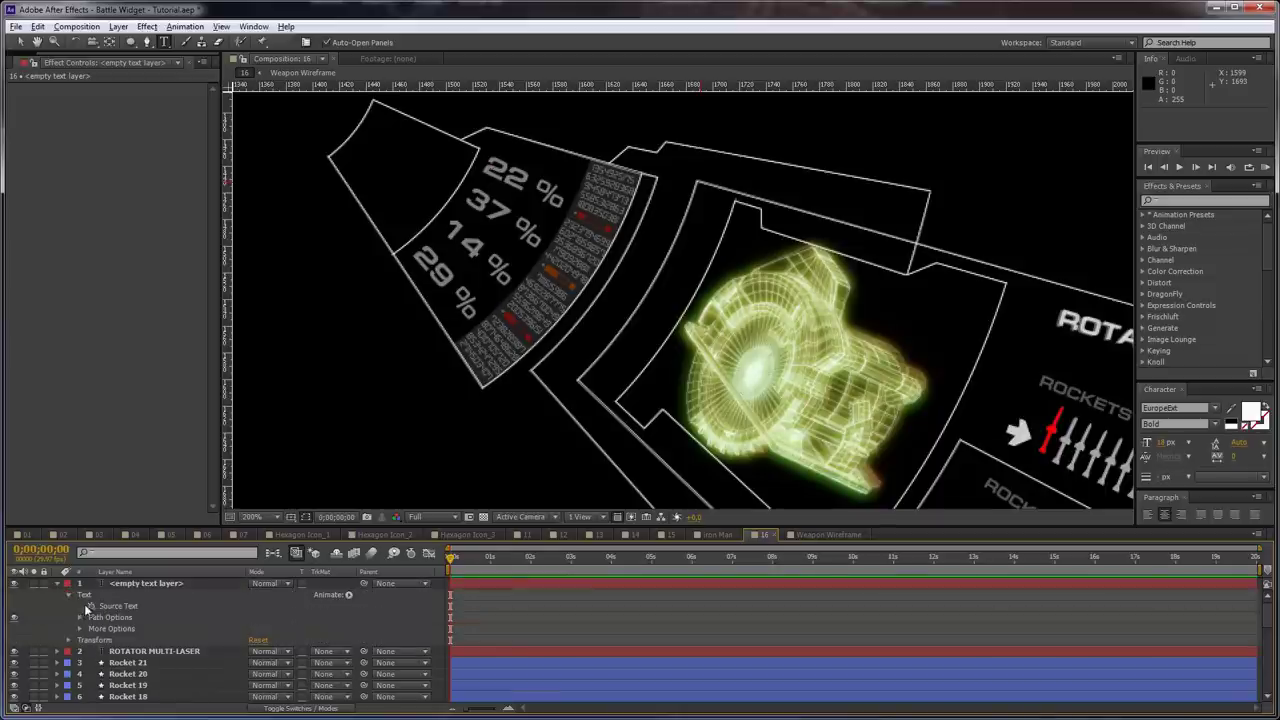
pyautogui.keyDown('alt'); pyautogui.click(91, 606); pyautogui.keyUp('alt')
pyautogui.hotkey('ctrl', 'v')
pyautogui.click(409, 604)
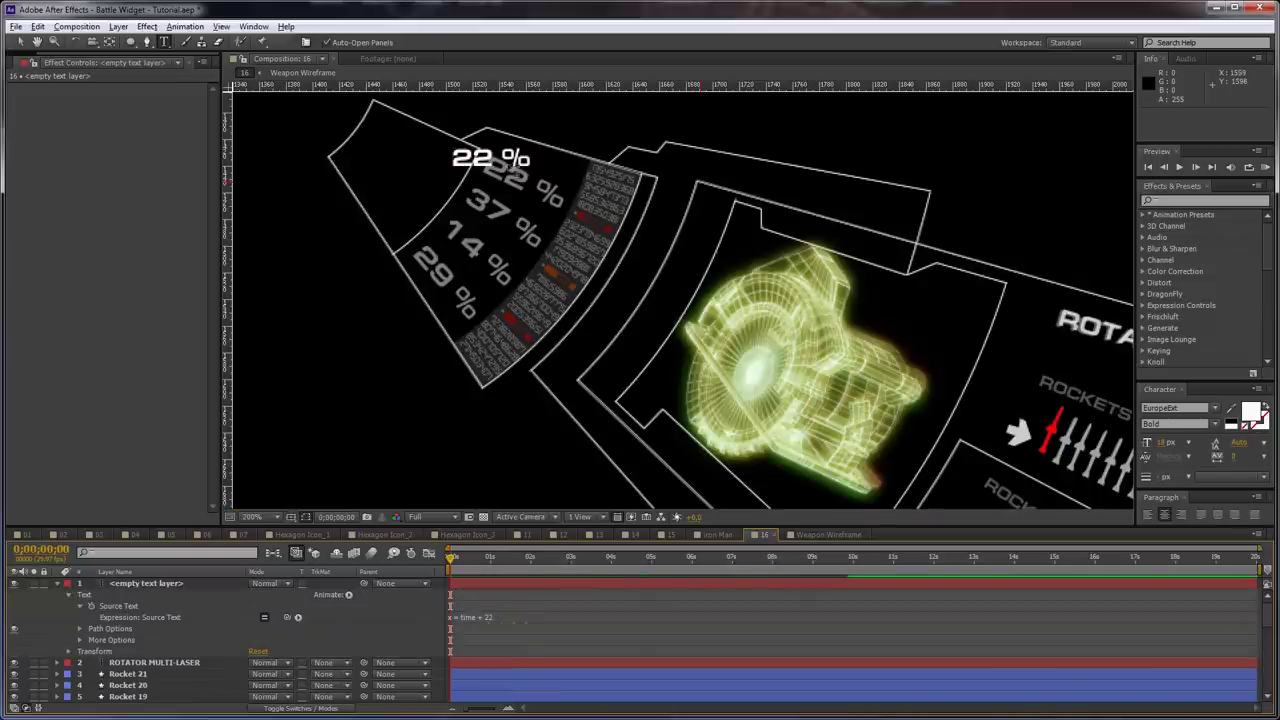
# Align the percentage text with the grey 22 % figure and duplicate it onto the 37 % figure, rotated about 36°
pyautogui.click(195, 585)
pyautogui.press('w')
pyautogui.moveTo(536, 158); pyautogui.dragTo(530, 241)
pyautogui.hotkey('ctrl', 'd')
pyautogui.press('w')
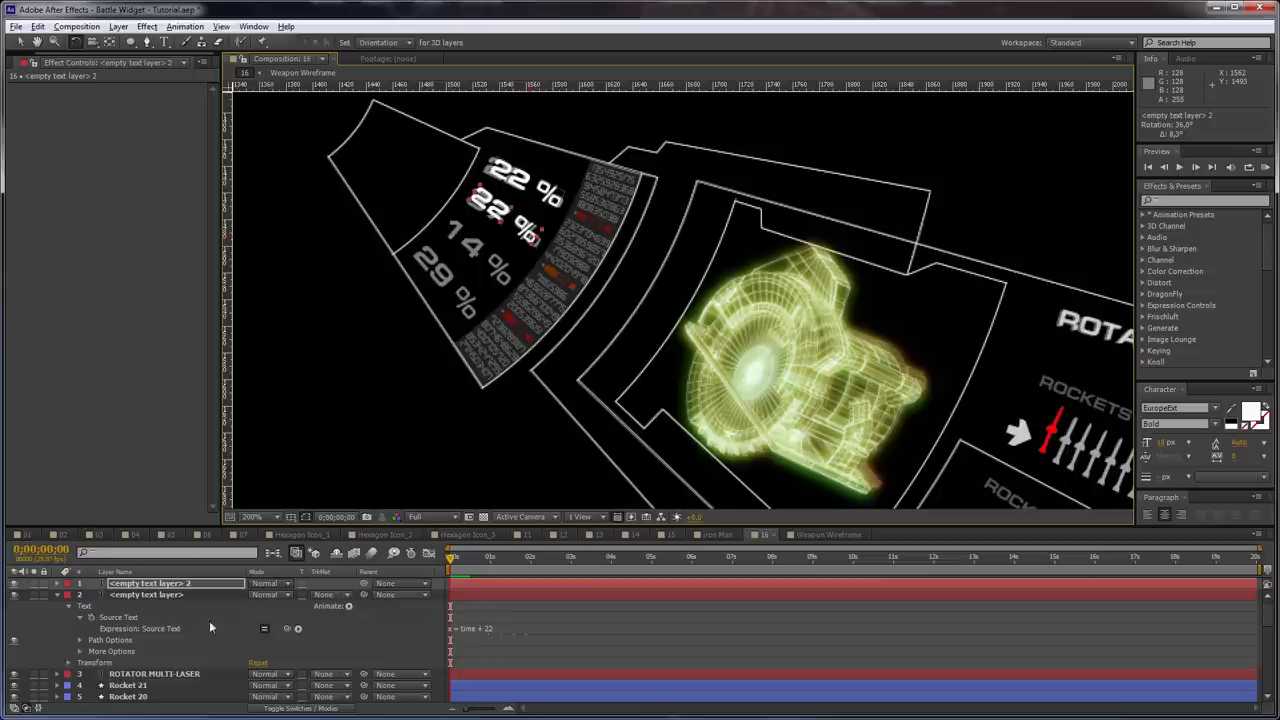
# Change the uppermost percentage readout's Source Text expression to x = time + 167
pyautogui.click(481, 629)
pyautogui.doubleClick(488, 628)
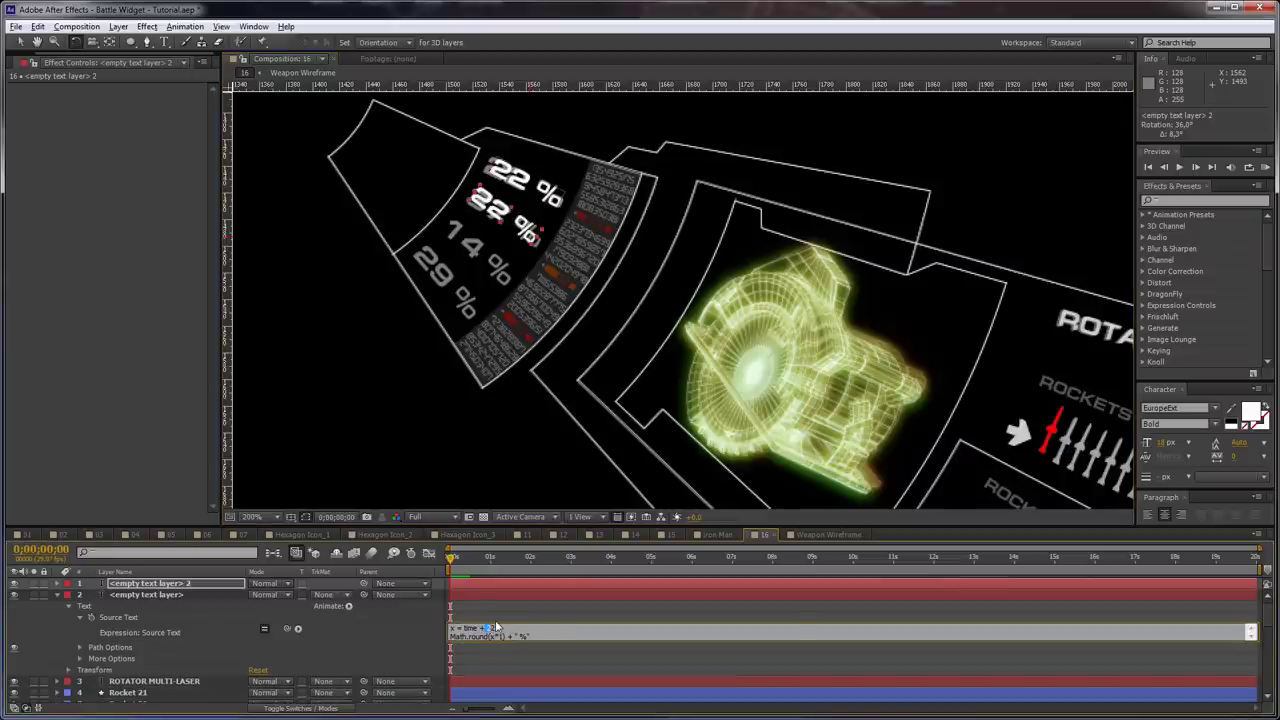
pyautogui.press('KP_Enter')
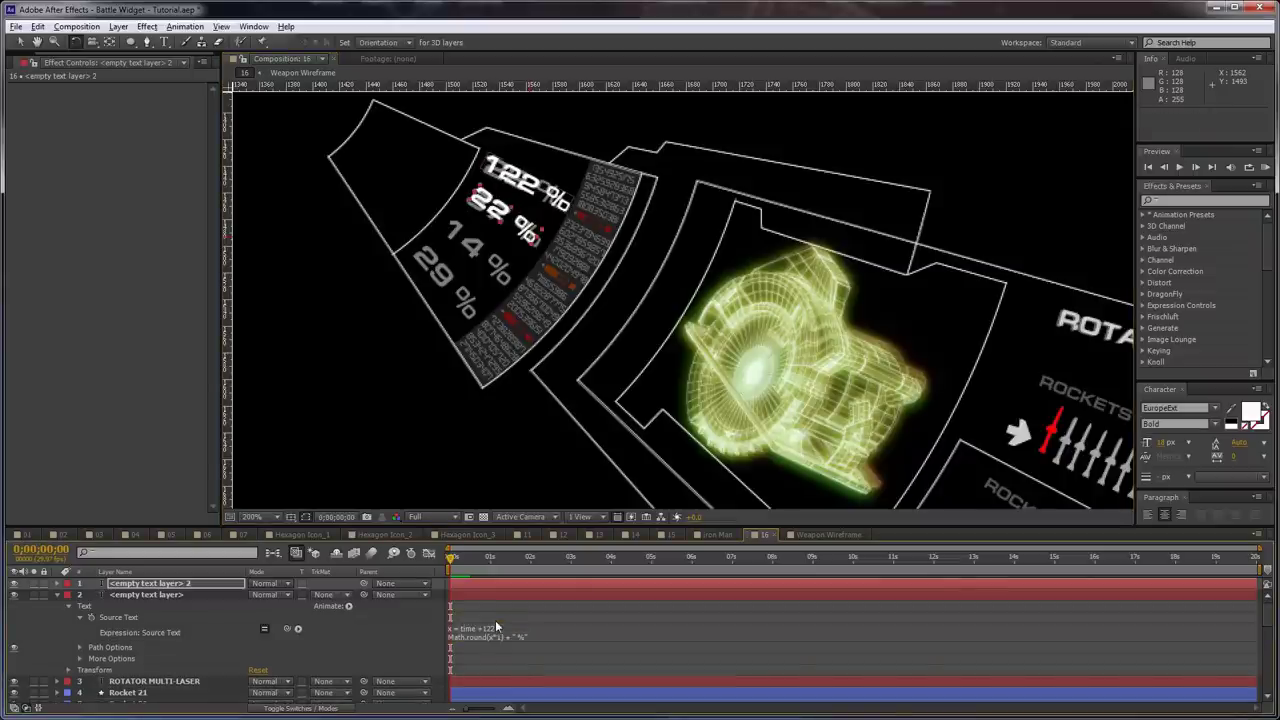
pyautogui.click(499, 628)
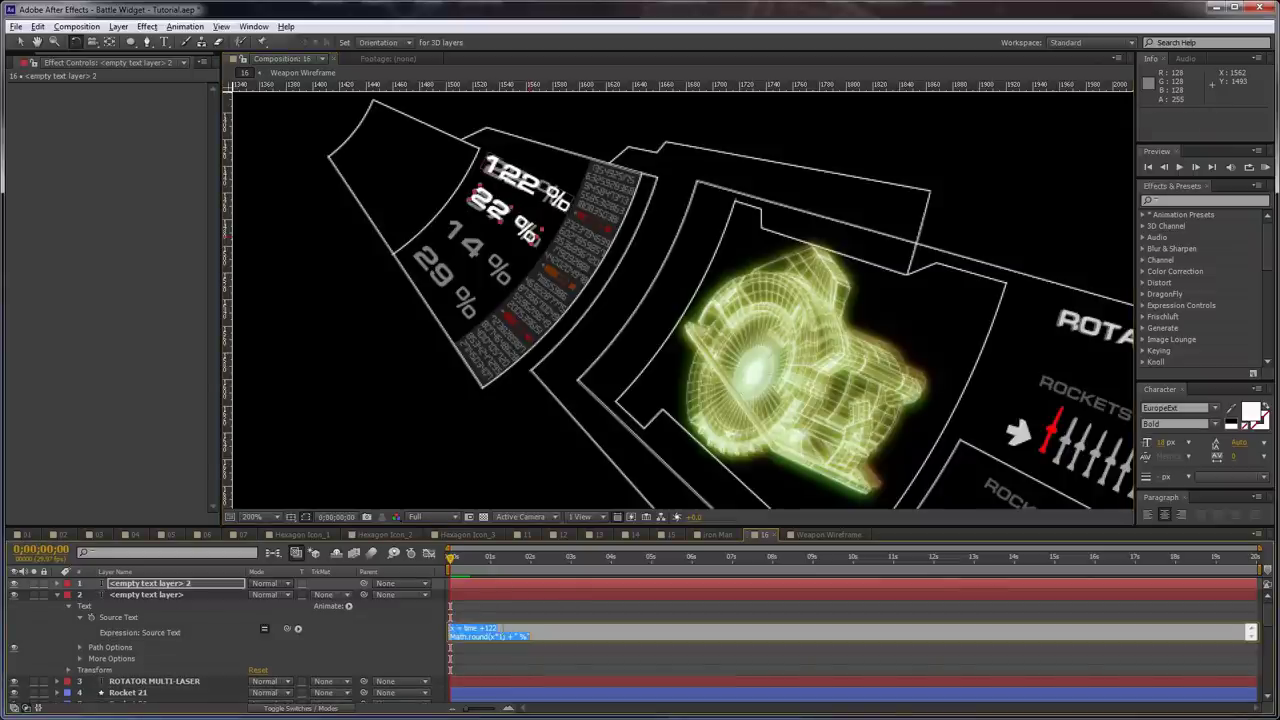
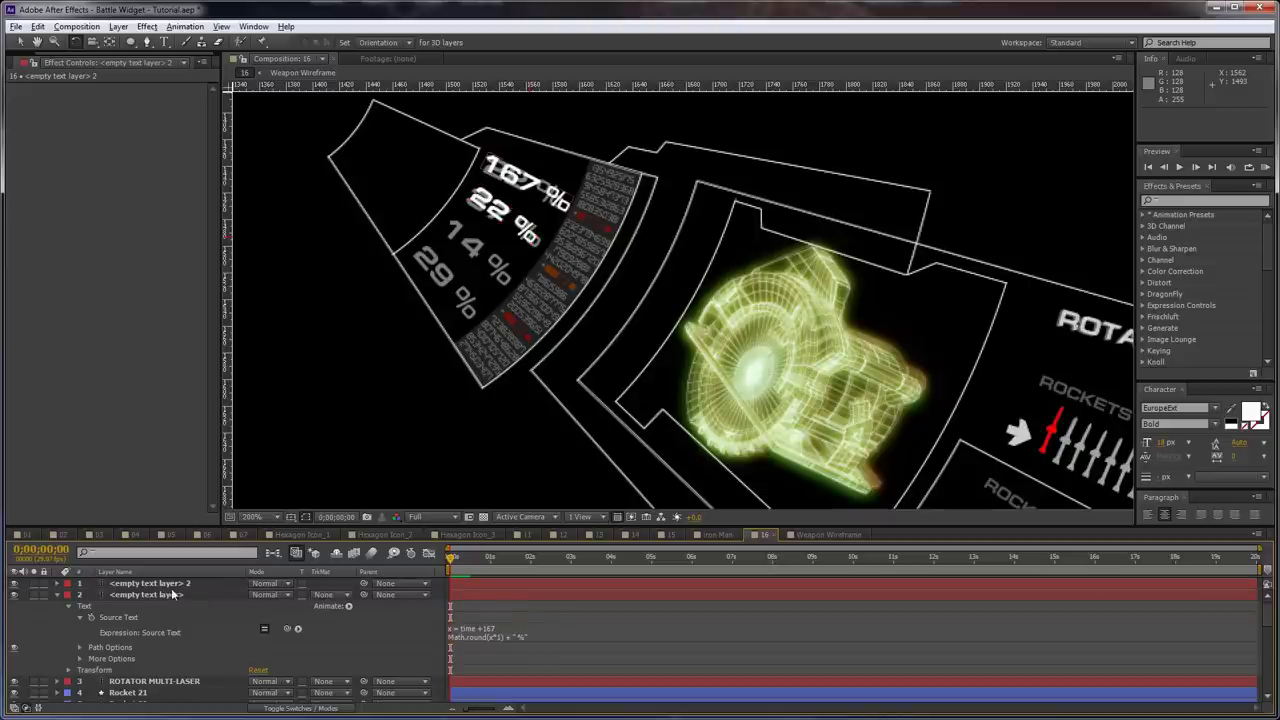
# Duplicate the 22 % readout twice, placing and rotating the copies over the grey 14 % and 29 % figures
pyautogui.hotkey('ctrl', 'd')
pyautogui.moveTo(503, 208); pyautogui.dragTo(446, 277)
pyautogui.press('w')
pyautogui.hotkey('ctrl', 'd')
pyautogui.press('v')
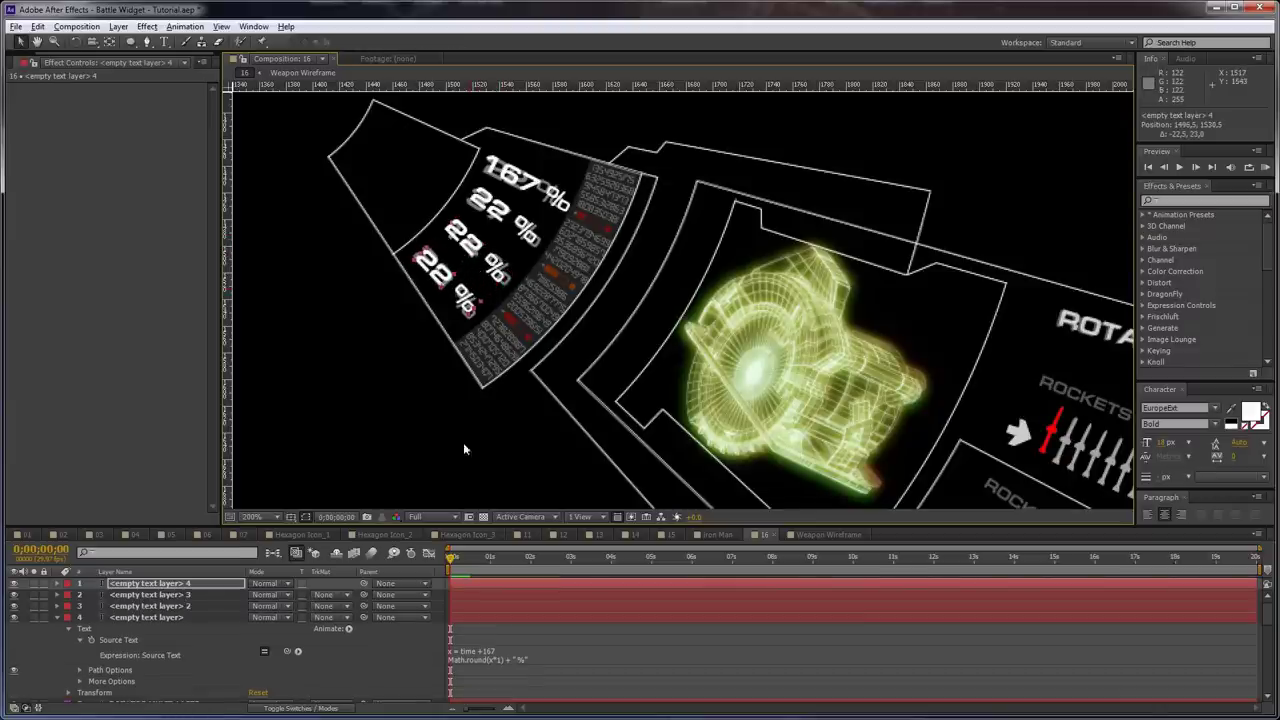
# Reveal the expressions of the two newest readout copies and set the lowest readout's to x = time + 14
pyautogui.press('e')
pyautogui.press('e')
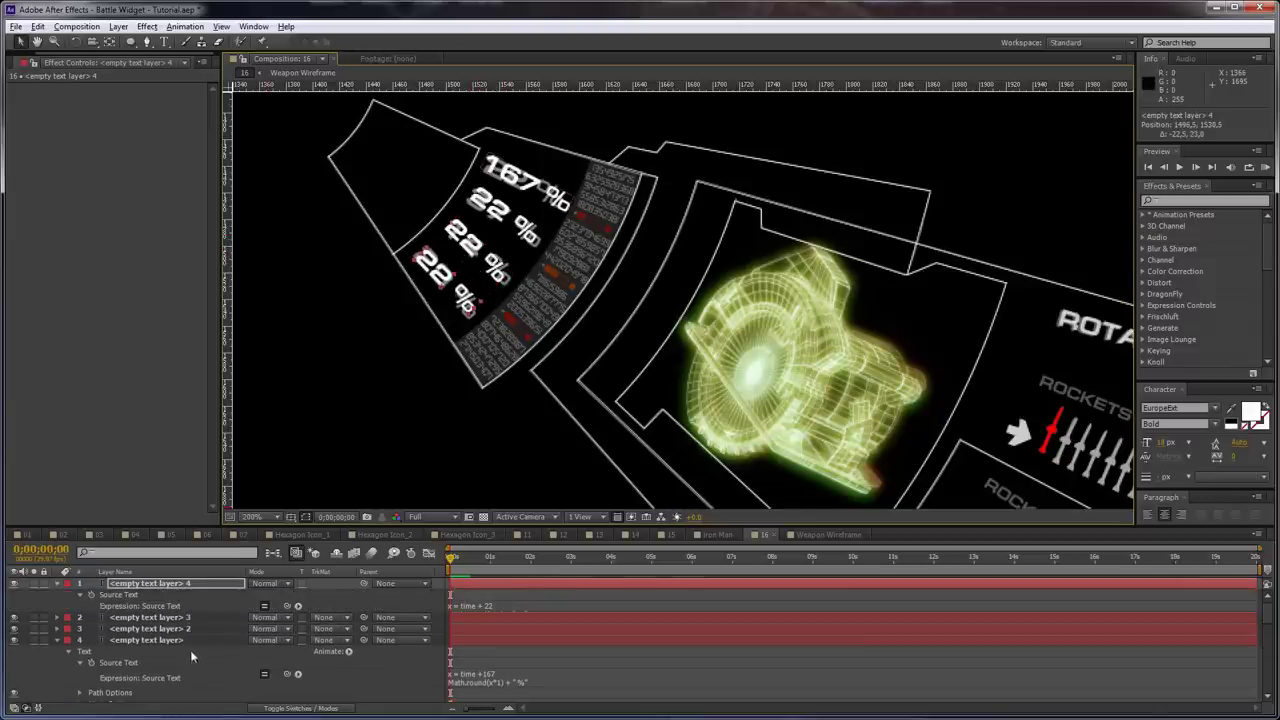
pyautogui.click(188, 617)
pyautogui.press('e')
pyautogui.press('e')
pyautogui.click(503, 607)
pyautogui.click(491, 609)
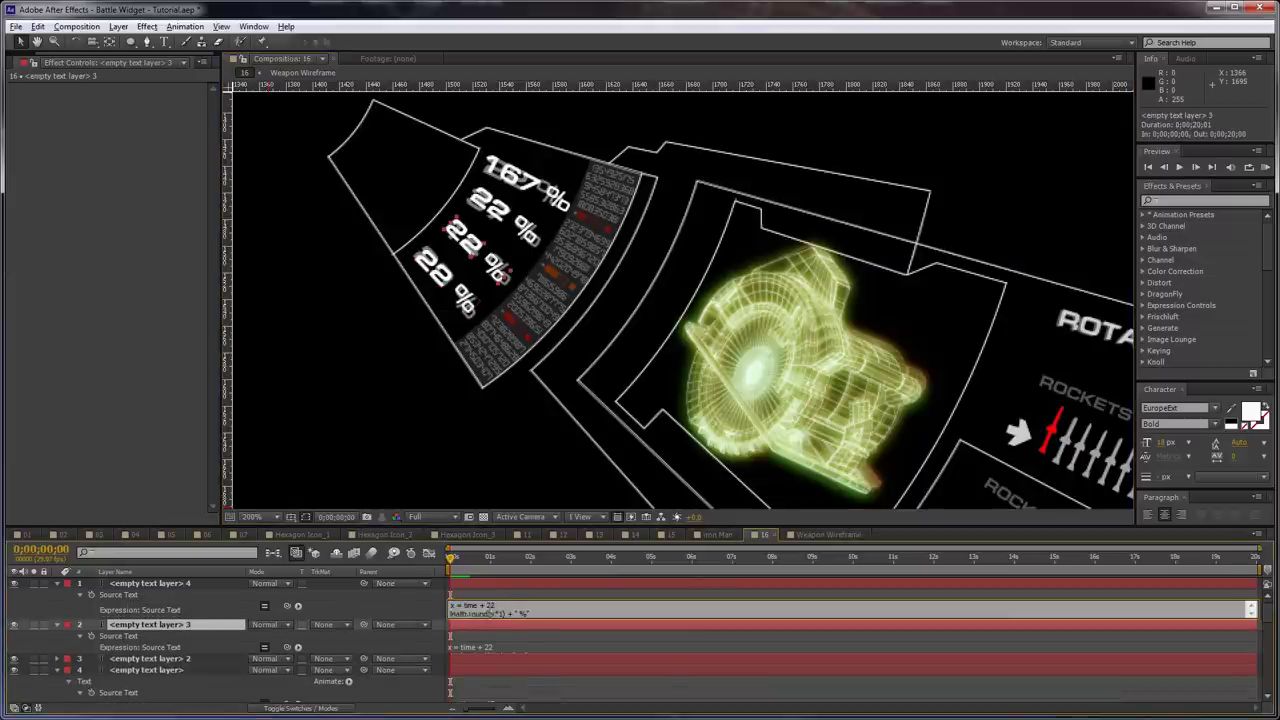
pyautogui.click(502, 605)
pyautogui.click(406, 602)
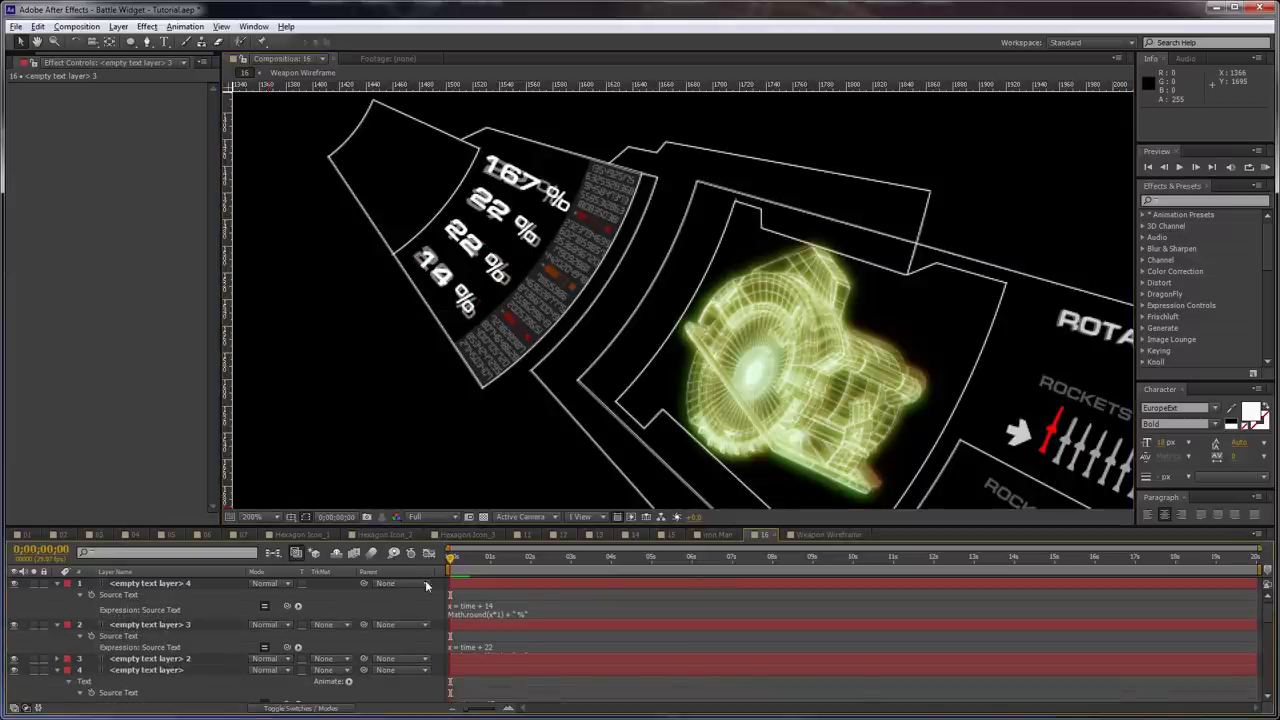
# Set the third readout's expression to x = time + 17 and scrub to 0;00;02;11 to check the running counters
pyautogui.click(498, 647)
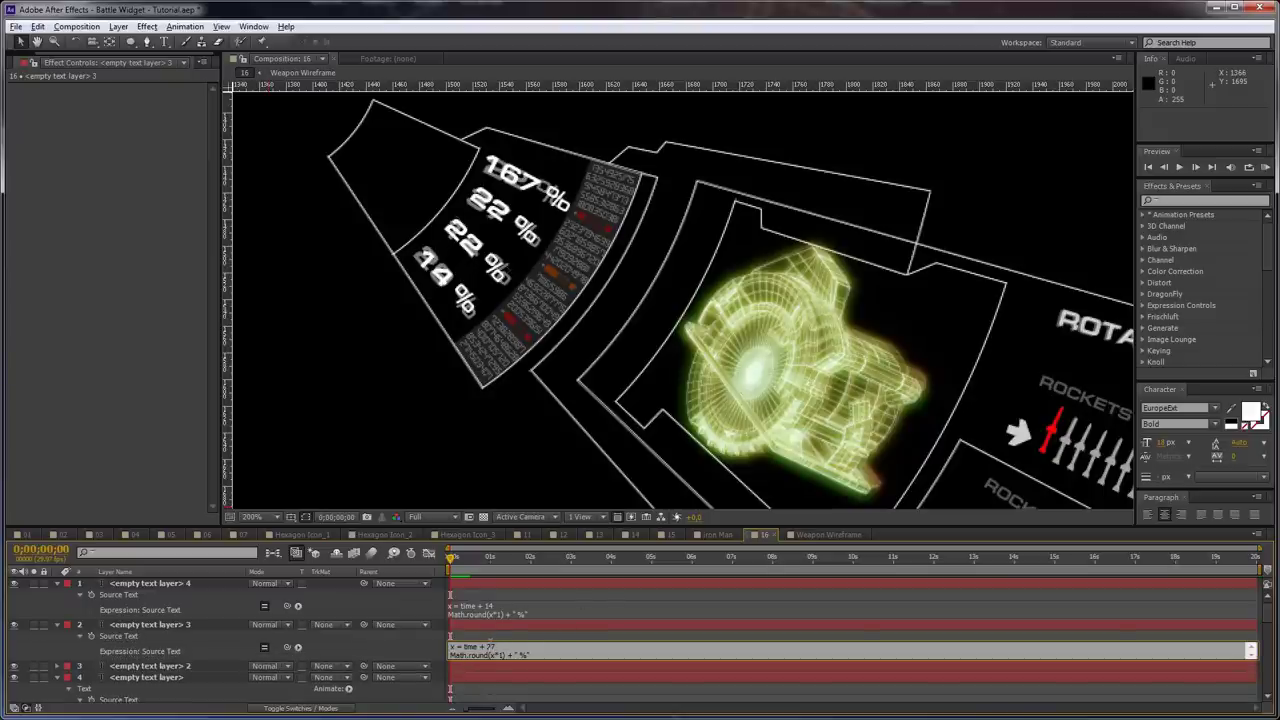
pyautogui.click(407, 611)
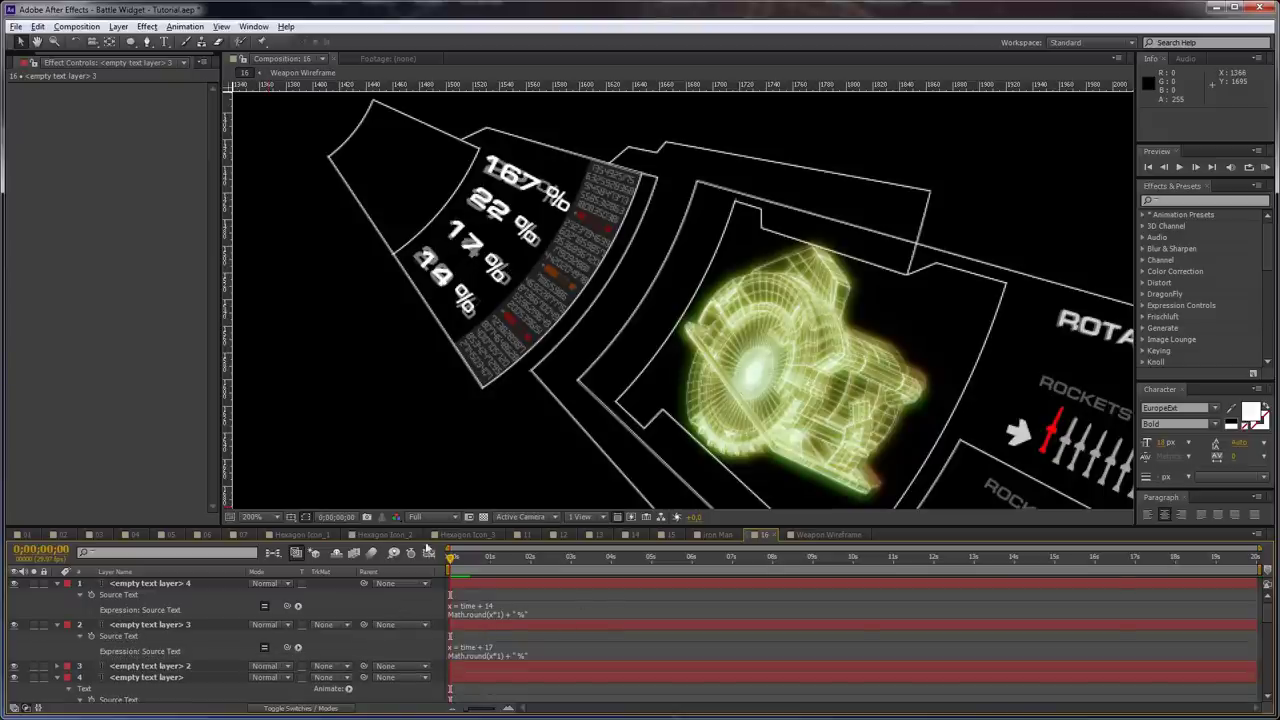
pyautogui.moveTo(459, 572); pyautogui.dragTo(546, 566)
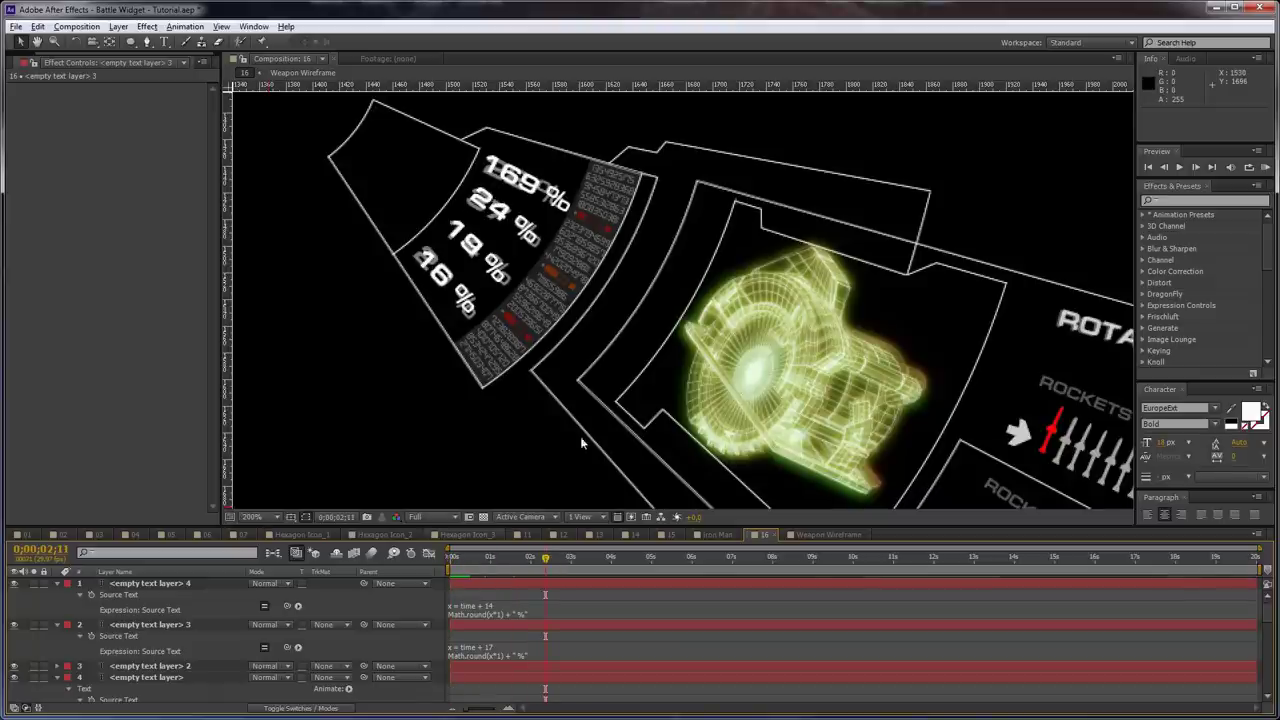
pyautogui.moveTo(950, 371); pyautogui.dragTo(559, 153)
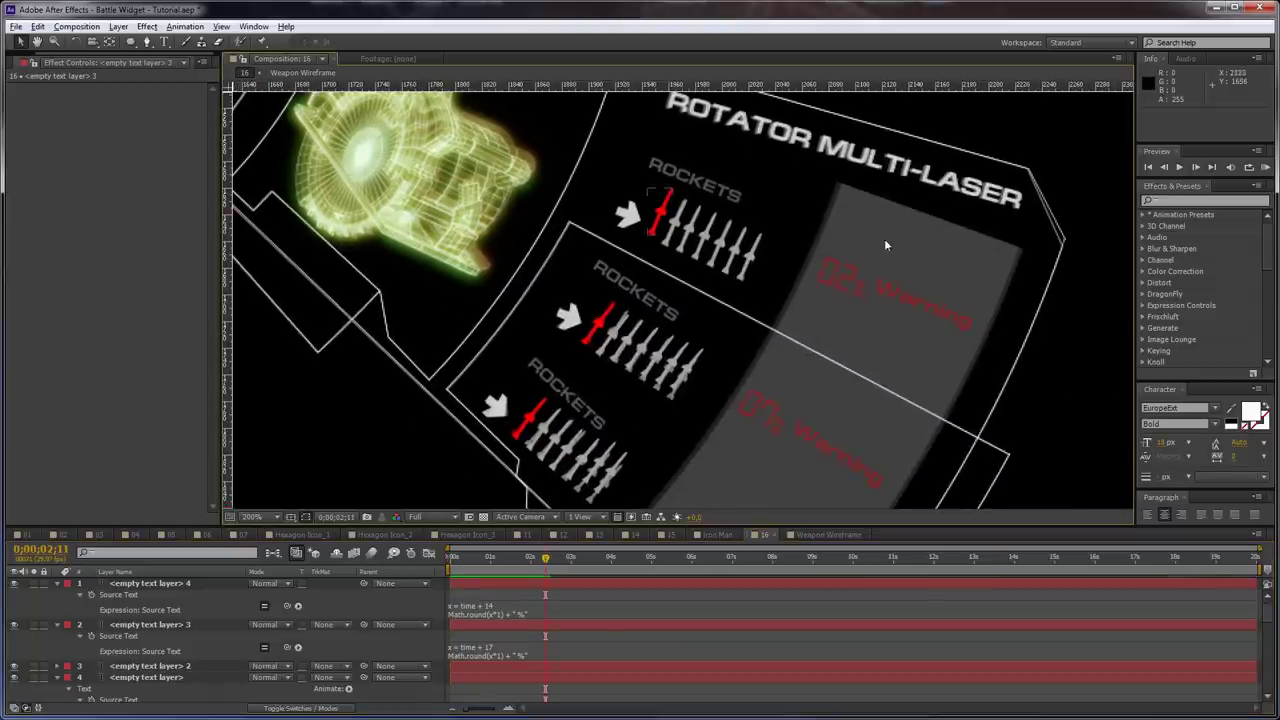
# Add a text layer reading ROCKETS above the uppermost grey rockets label and set its font size to 12 px
pyautogui.hotkey('ctrl', 't')
pyautogui.click(669, 148)
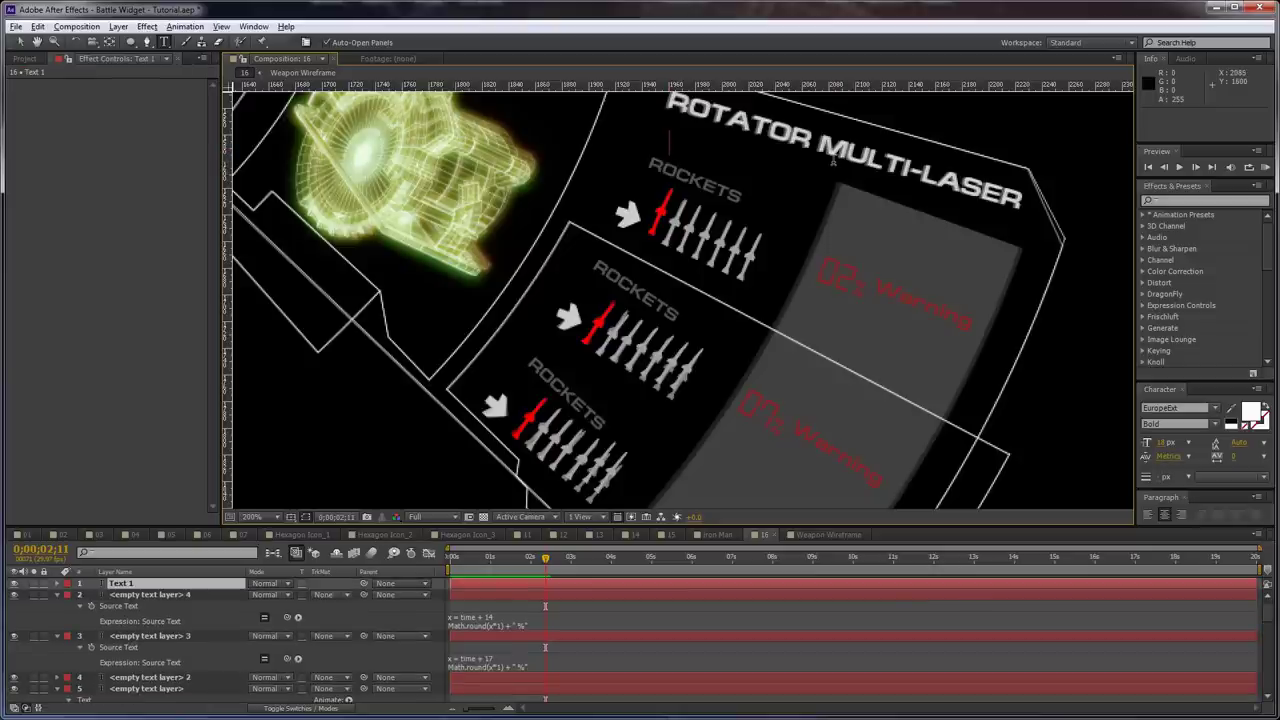
pyautogui.write('ROCKETS')
pyautogui.hotkey('ctrl', 'a')
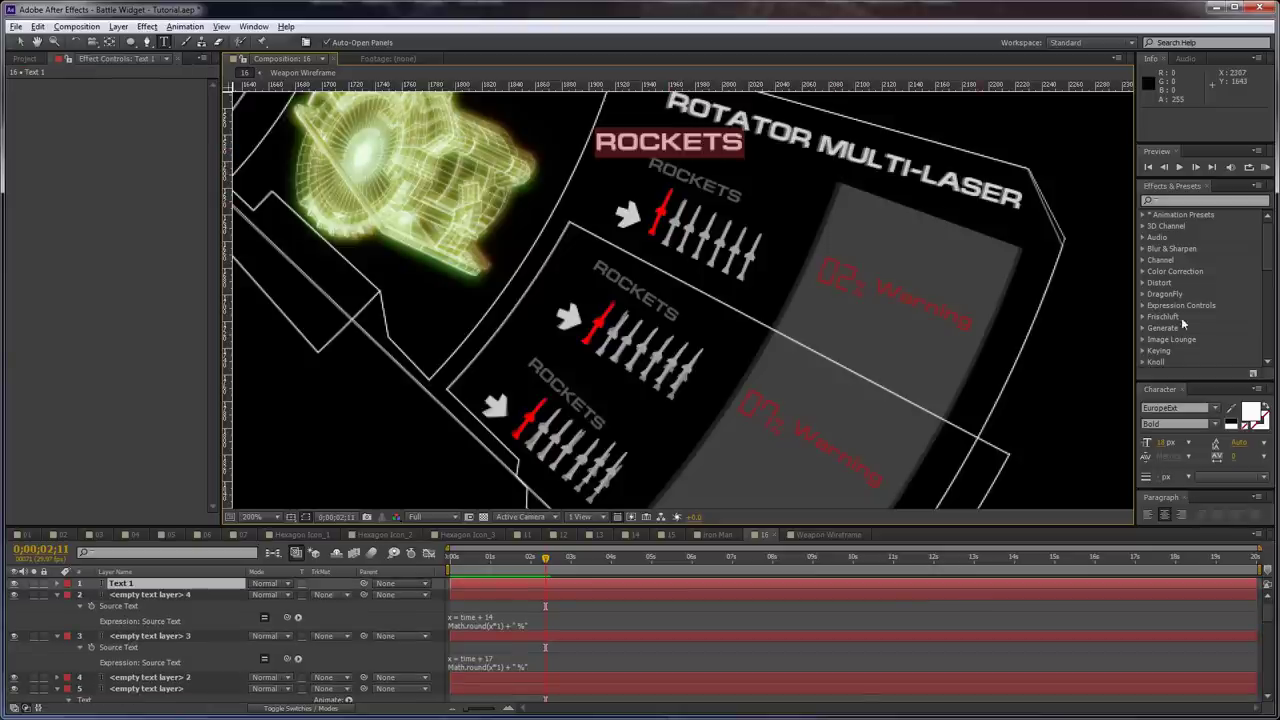
pyautogui.moveTo(1170, 441); pyautogui.dragTo(1160, 442)
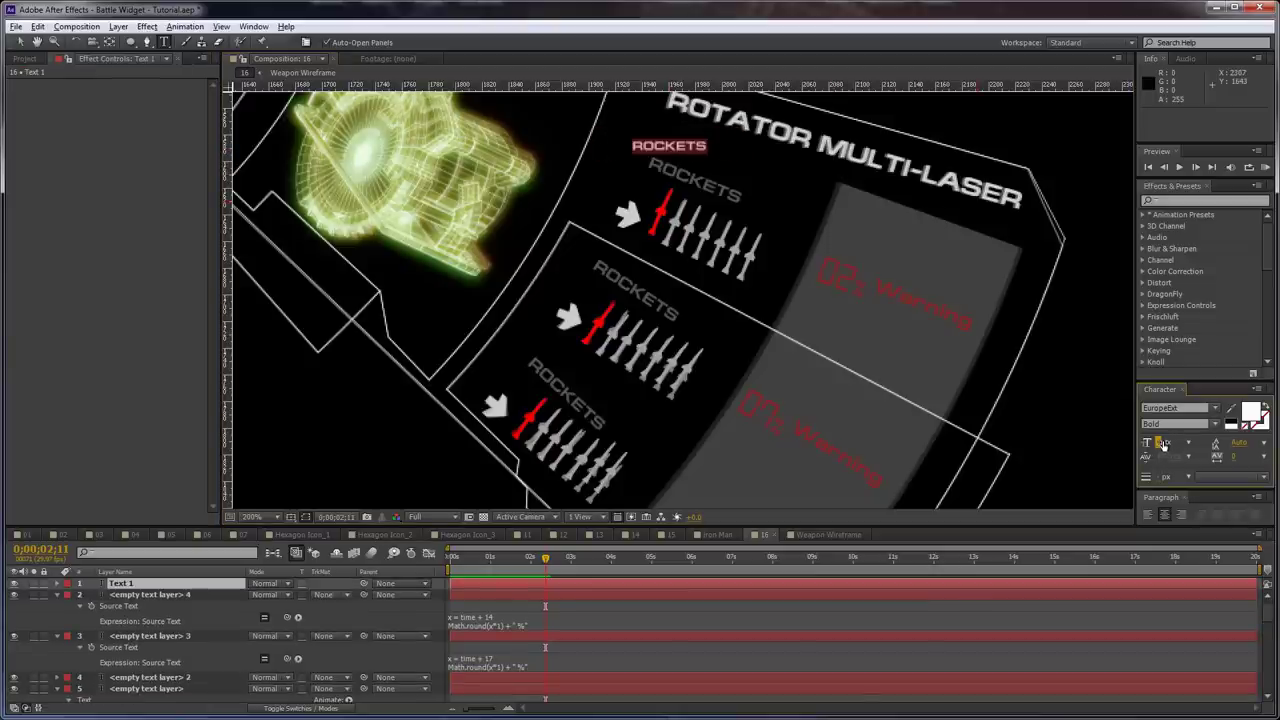
pyautogui.write('12')
pyautogui.press('Return')
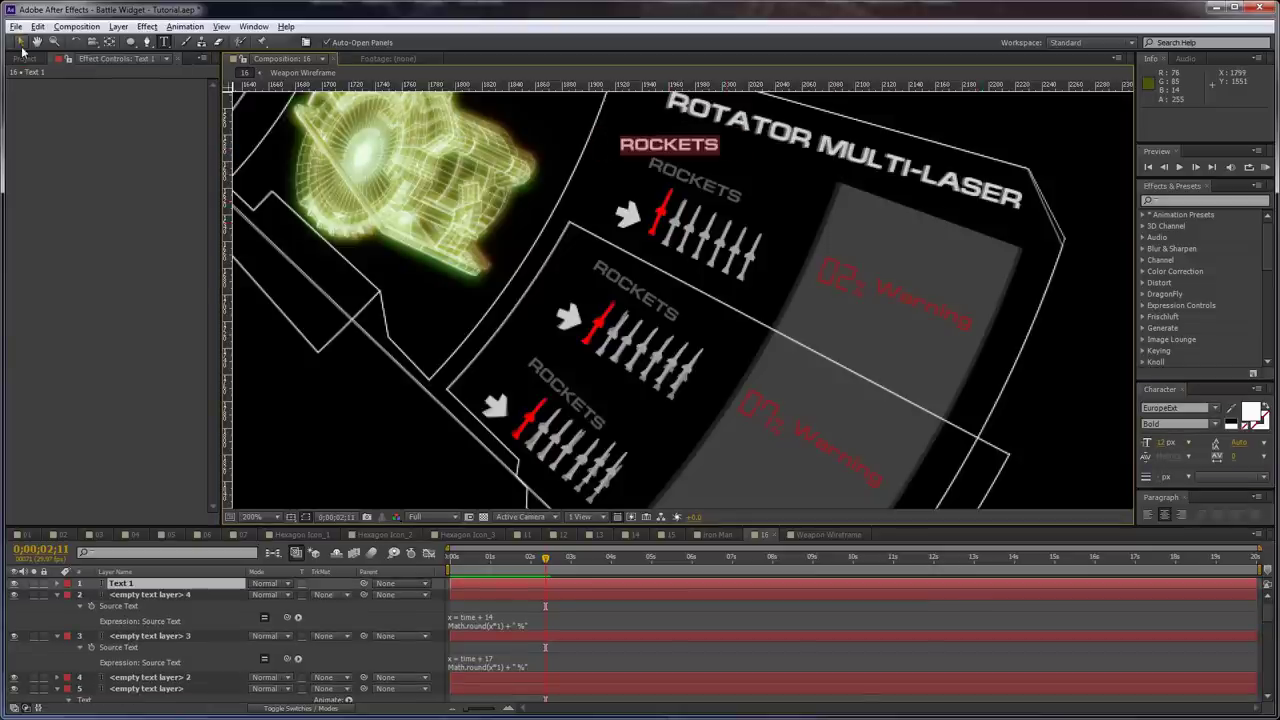
# Set the ROCKETS text layer's opacity to 70%
pyautogui.click(21, 44)
pyautogui.press('t')
pyautogui.click(259, 596)
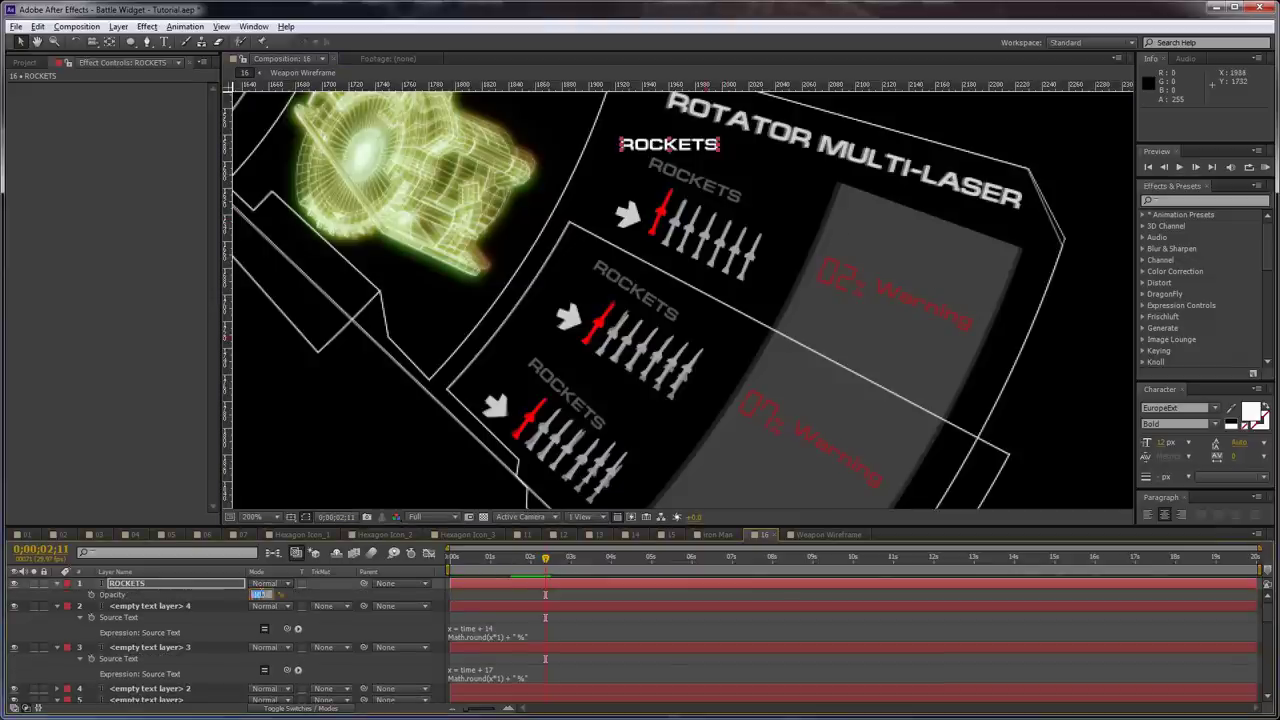
pyautogui.write('70')
pyautogui.press('Return')
# Rotate and place the ROCKETS text over the uppermost grey label, and duplicate it twice to cover the two labels below
pyautogui.press('w')
pyautogui.moveTo(705, 157); pyautogui.dragTo(596, 416)
pyautogui.press('v')
pyautogui.hotkey('ctrl', 'd')
pyautogui.press('w')
pyautogui.press('v')
pyautogui.hotkey('ctrl', 'd')
pyautogui.press('w')
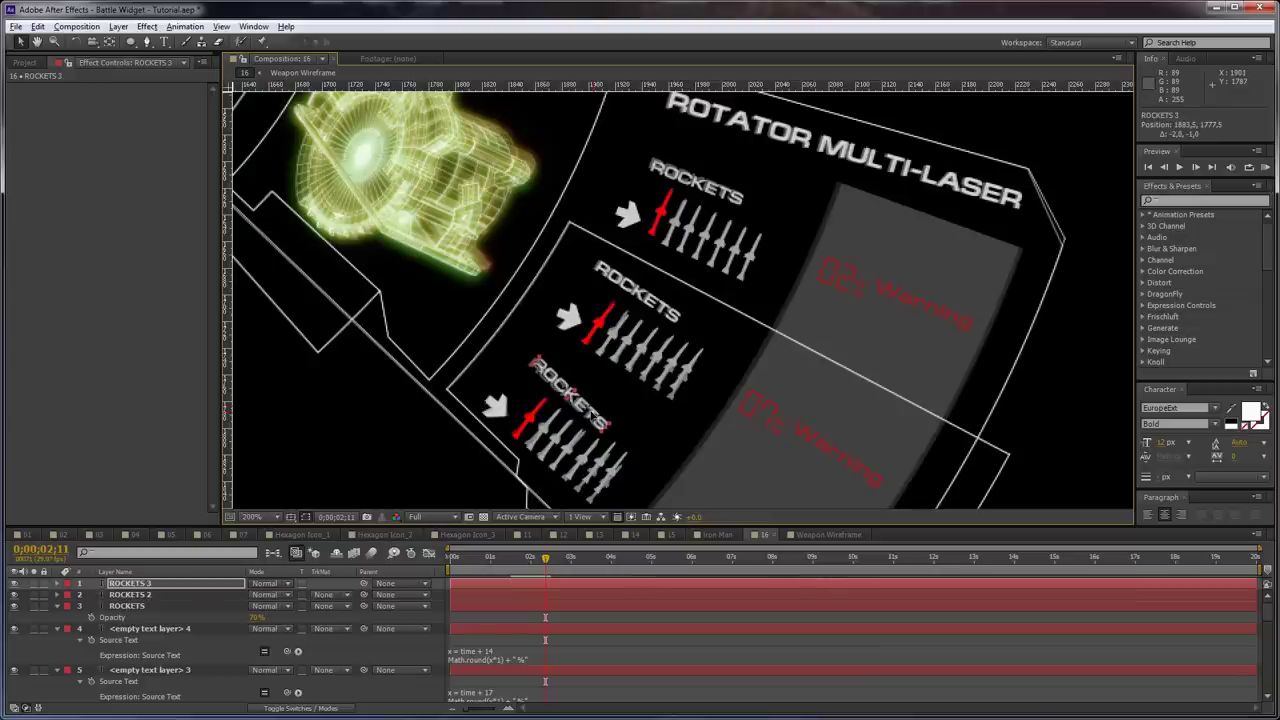
# Add the text "02% WARNING" in the Digital-7 font above the uppermost warning in the grey band
pyautogui.moveTo(974, 263); pyautogui.dragTo(896, 120)
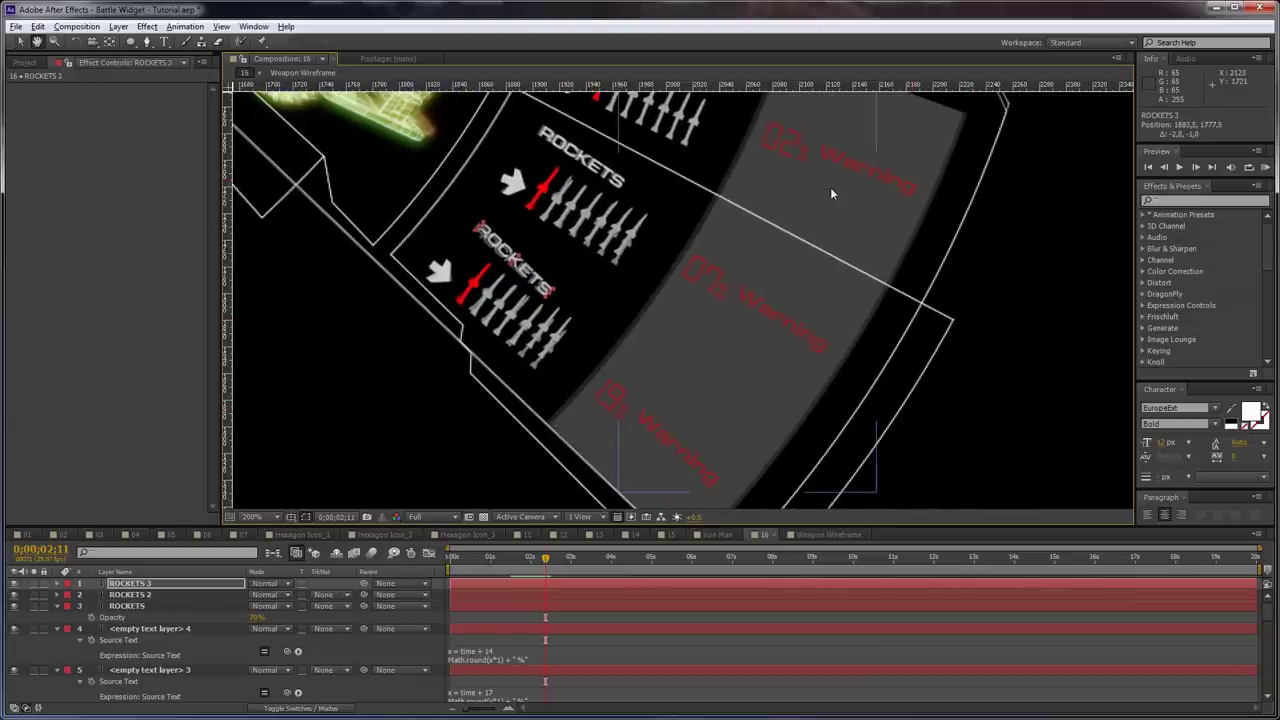
pyautogui.moveTo(828, 160); pyautogui.dragTo(823, 189)
pyautogui.hotkey('ctrl', 't')
pyautogui.click(805, 143)
pyautogui.click(1176, 408)
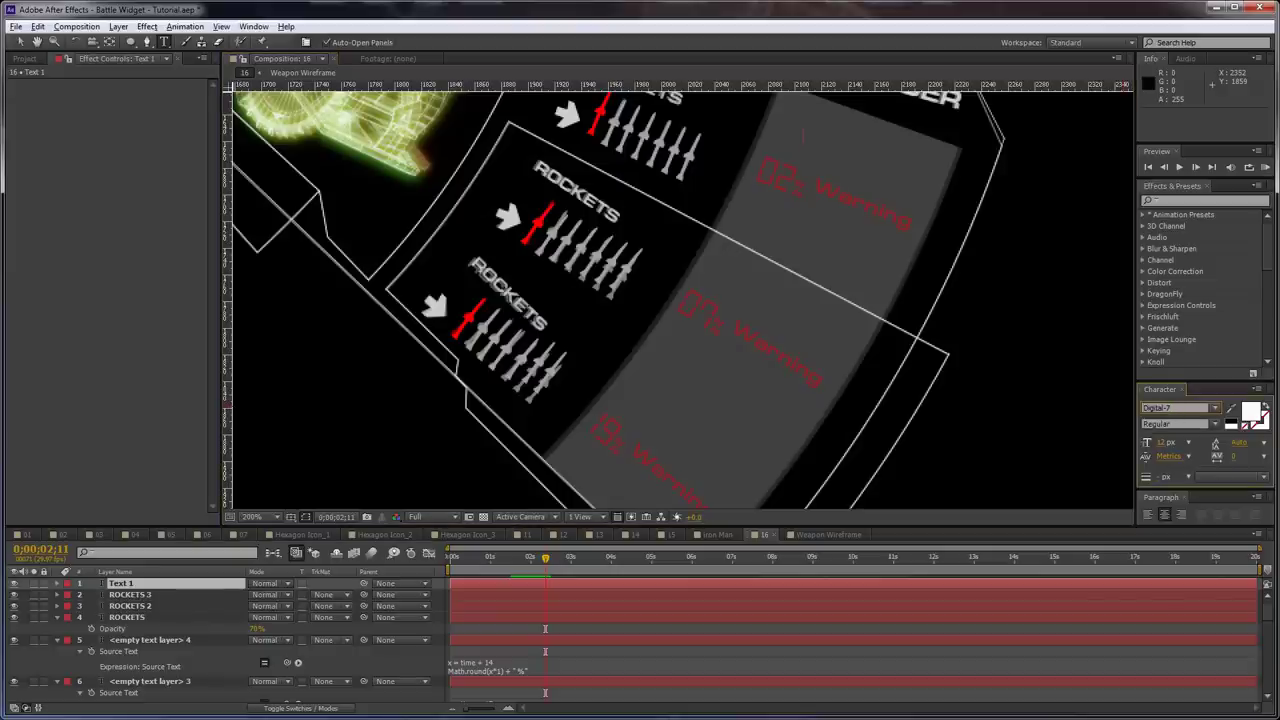
pyautogui.click(816, 134)
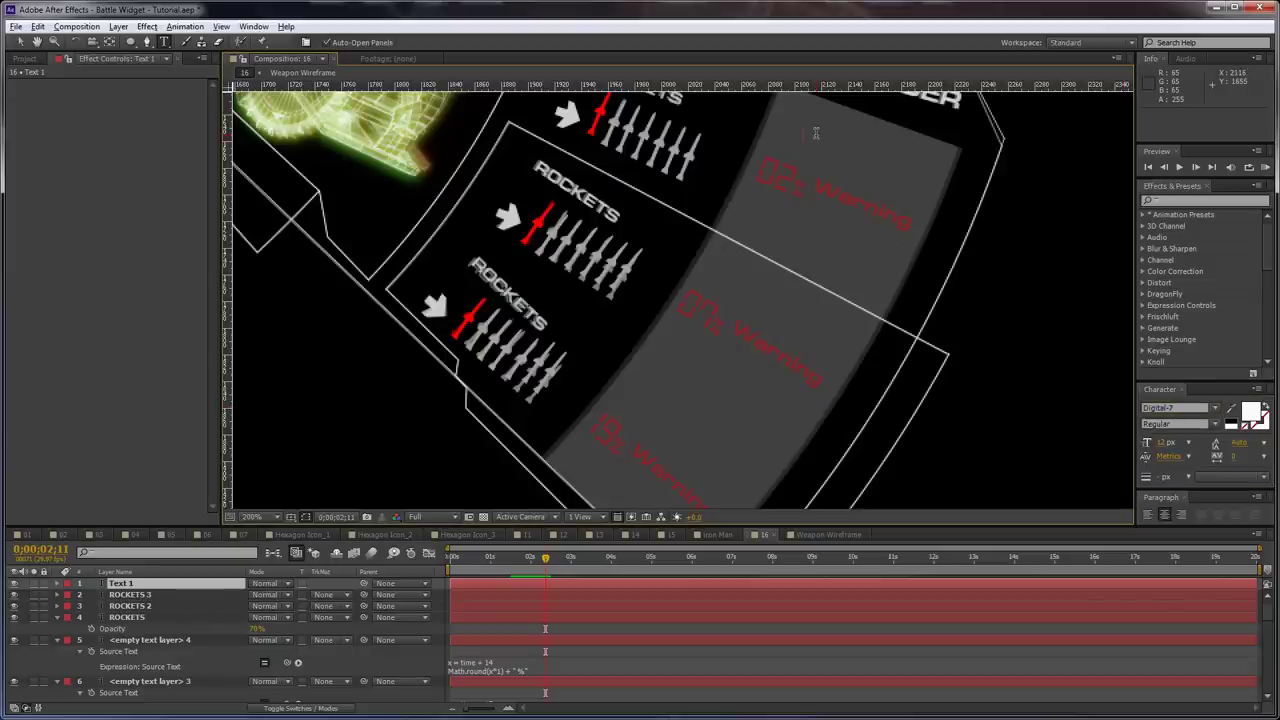
pyautogui.write('02%  WARNING')
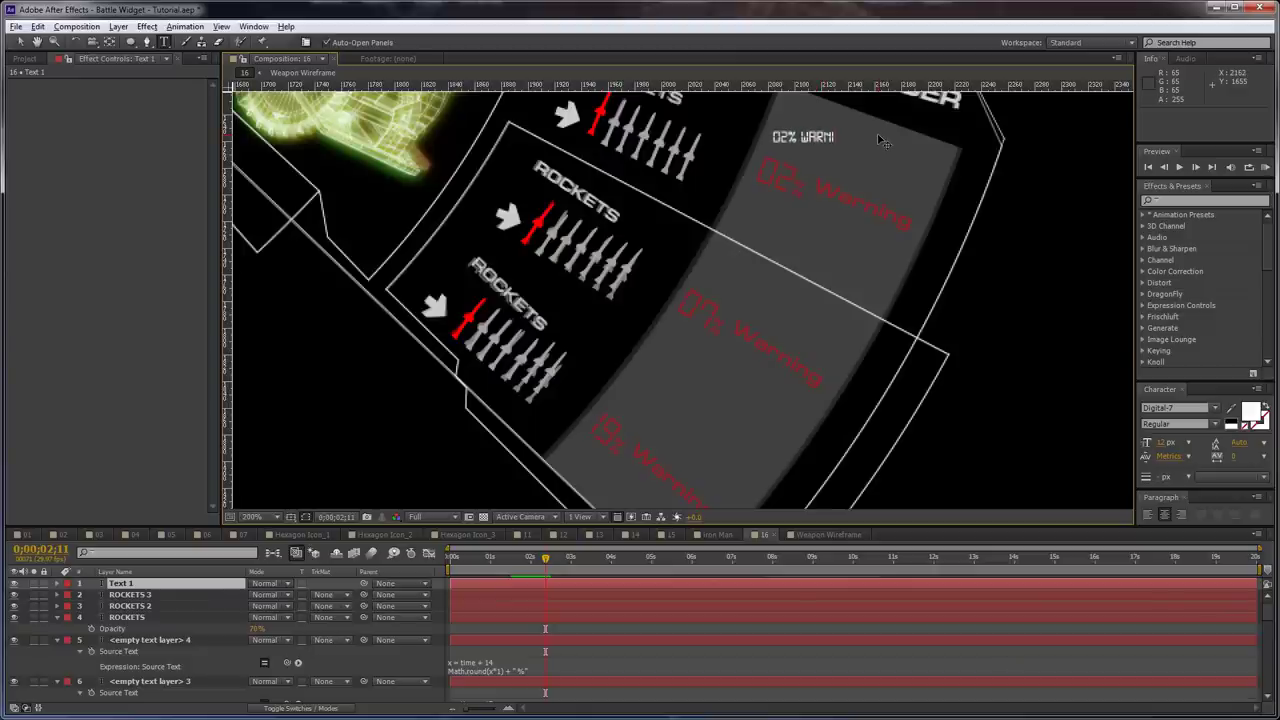
# Colour the whole 02% WARNING text pure red and set its size to 20 px
pyautogui.hotkey('ctrl', 'a')
pyautogui.click(1245, 412)
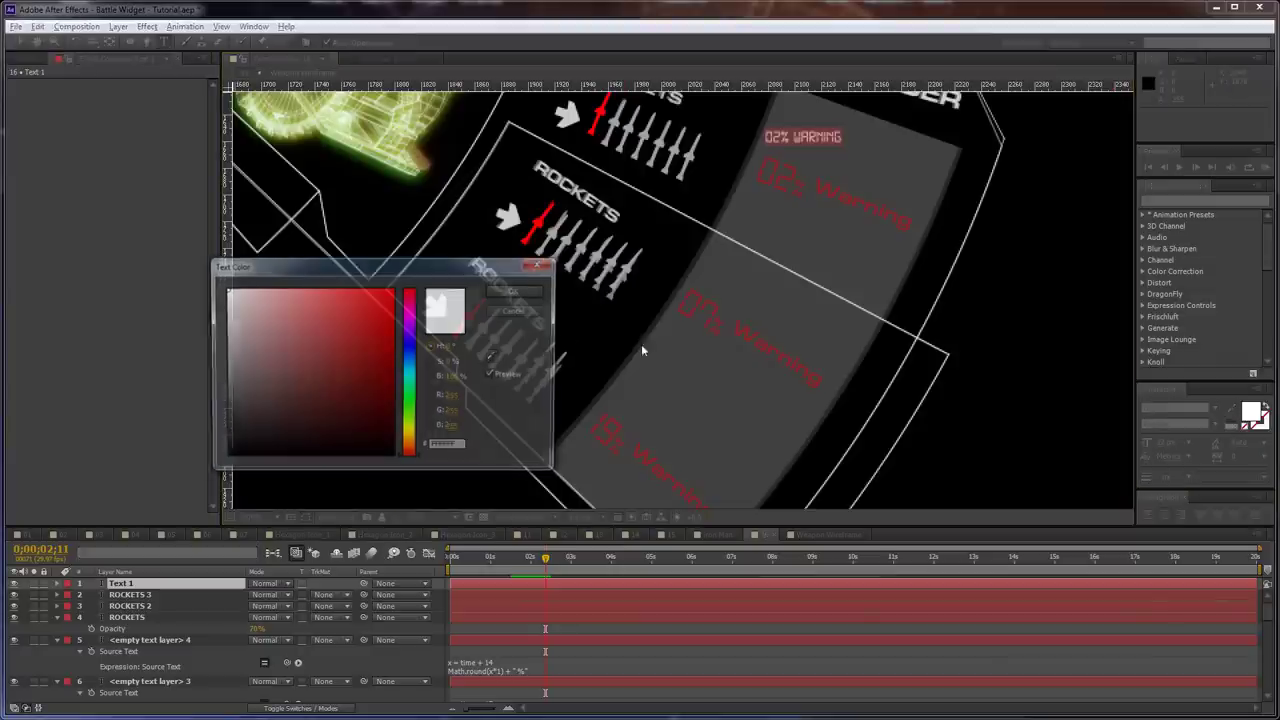
pyautogui.moveTo(367, 337); pyautogui.dragTo(400, 285)
pyautogui.press('Return')
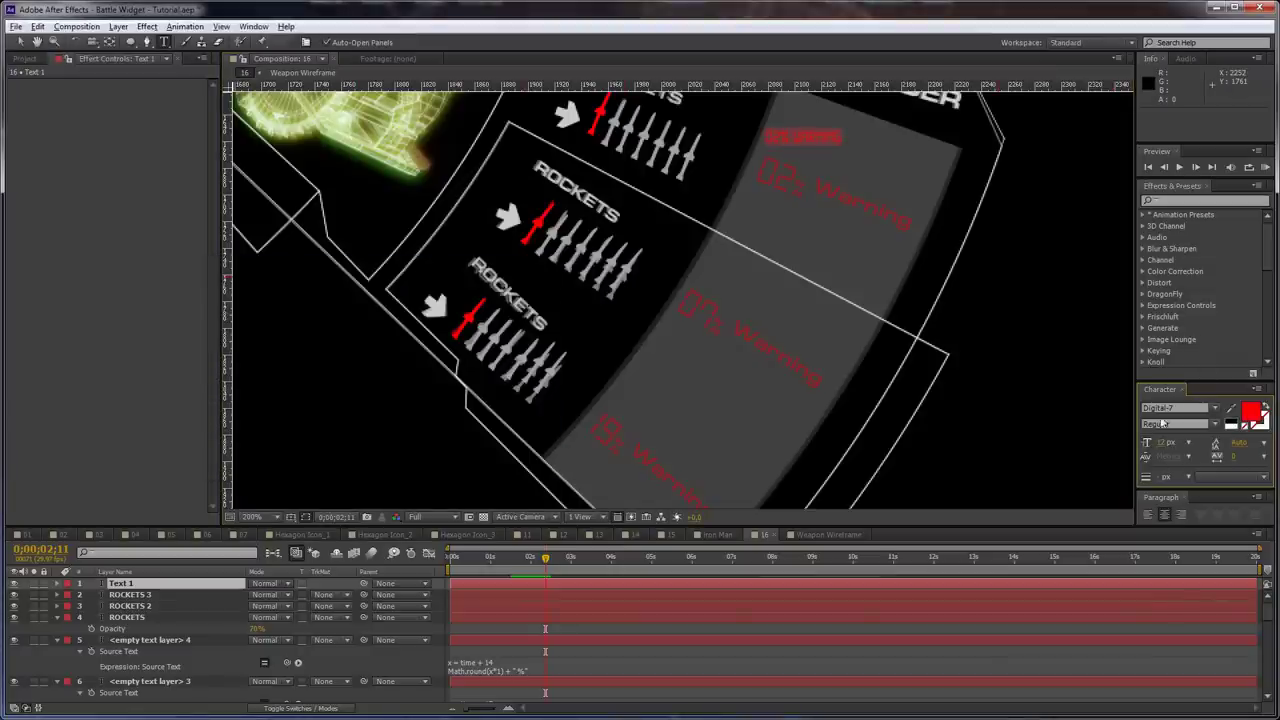
pyautogui.write('20')
pyautogui.press('Return')
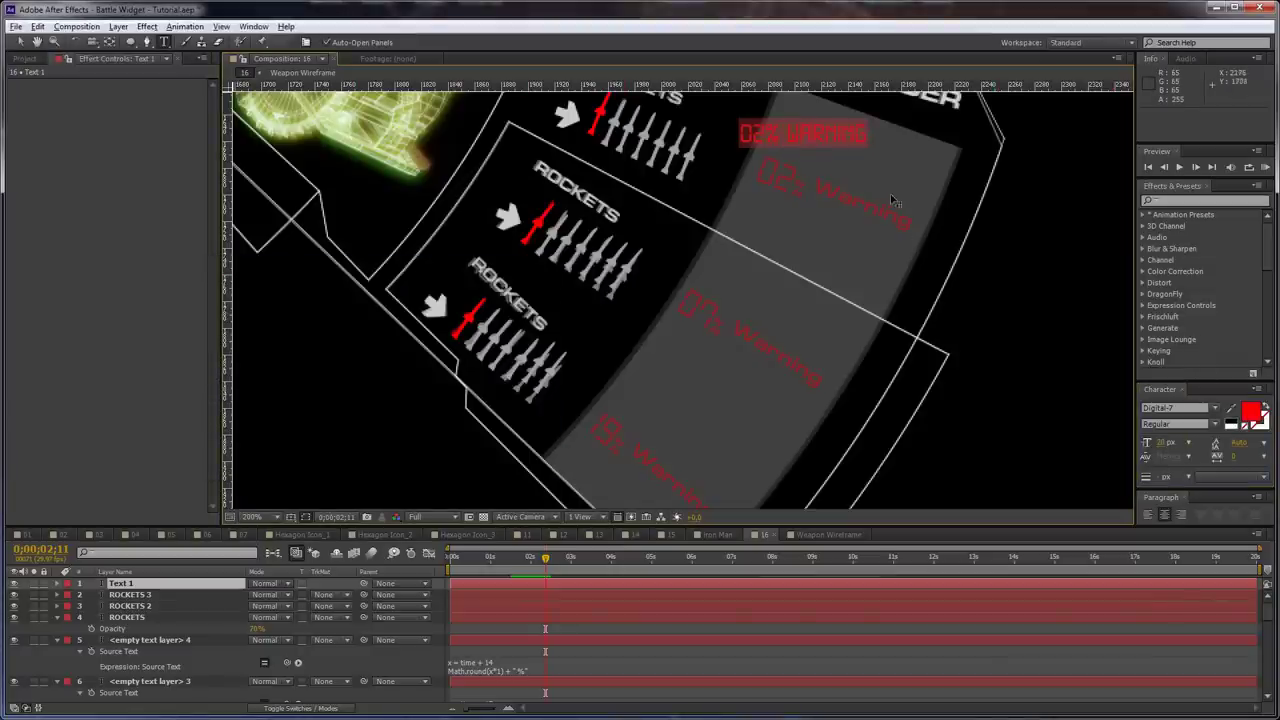
# Change the second word to "Warning" in EuropeExt Bold and rotate the text about 20.4° over the reference's 02% warning
pyautogui.moveTo(792, 140); pyautogui.dragTo(927, 135)
pyautogui.click(1190, 408)
pyautogui.write('EurosExt')
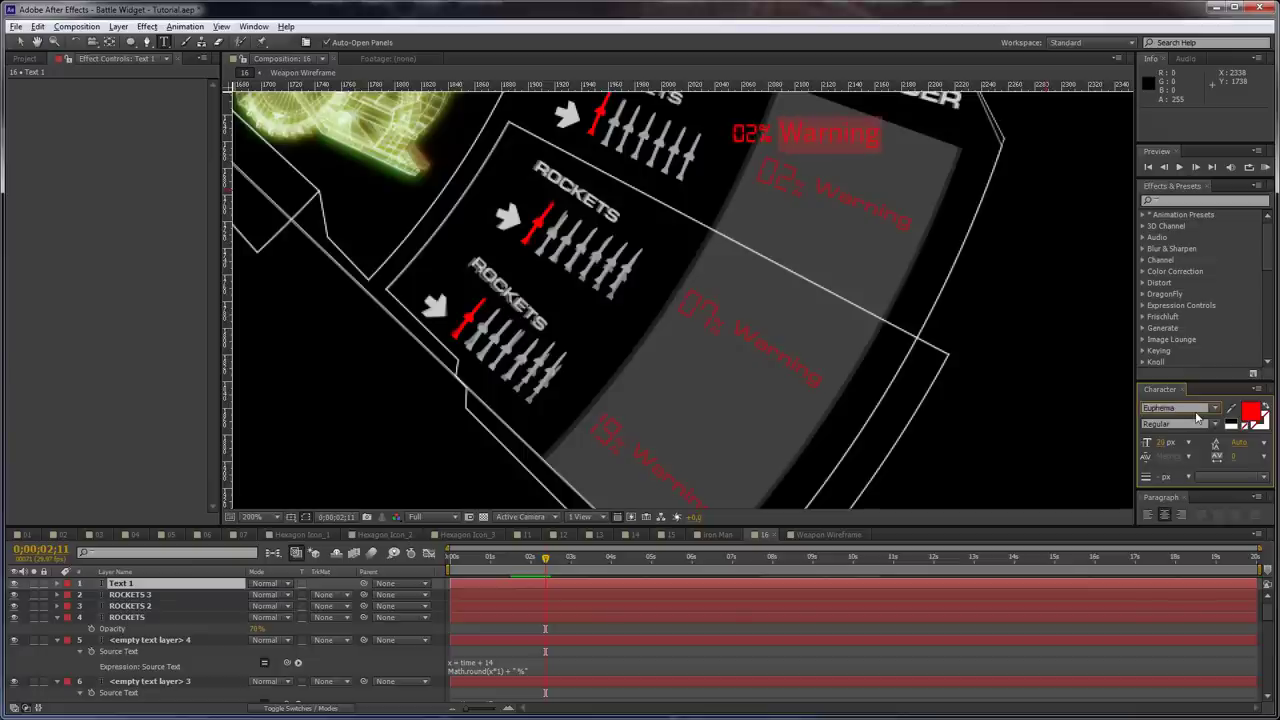
pyautogui.click(22, 44)
pyautogui.moveTo(887, 135); pyautogui.dragTo(822, 184)
pyautogui.press('w')
# Set the word Warning to 15 px and the 02% figure to 25 px, aligning the text with the reference
pyautogui.click(1162, 443)
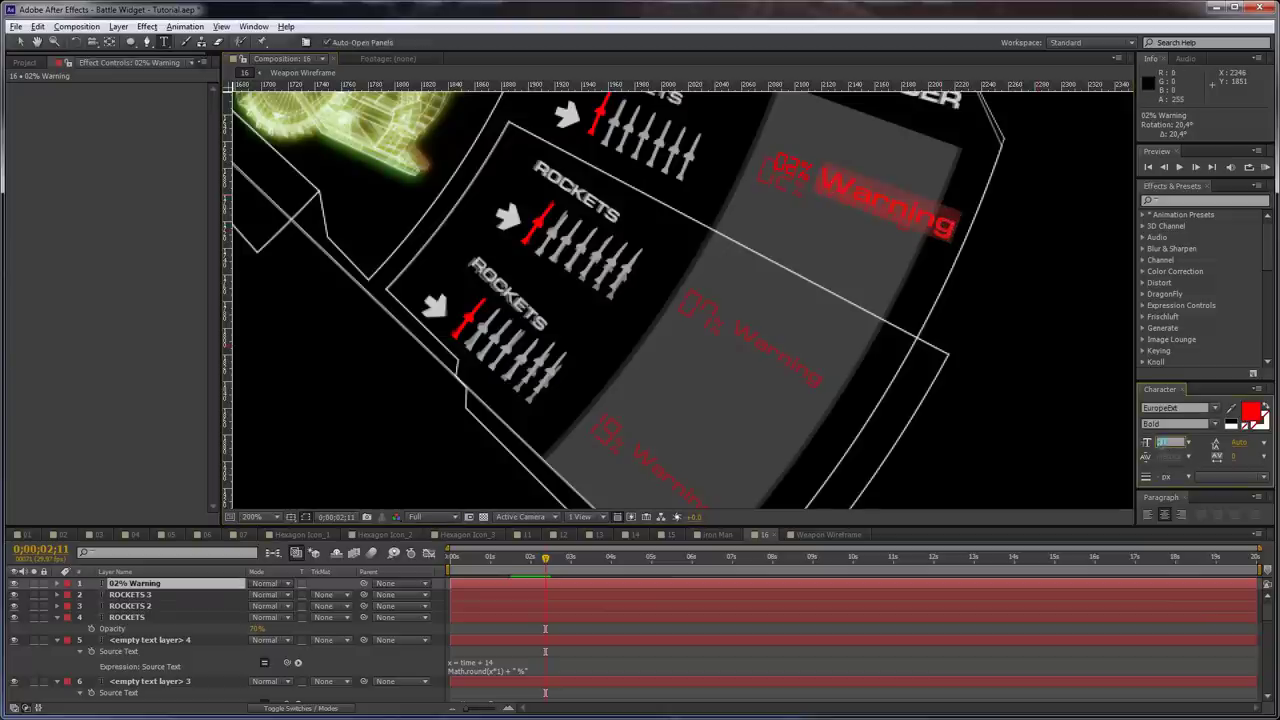
pyautogui.write('15')
pyautogui.press('Return')
pyautogui.doubleClick(797, 167)
pyautogui.click(1164, 445)
pyautogui.write('35')
pyautogui.press('Return')
pyautogui.click(22, 41)
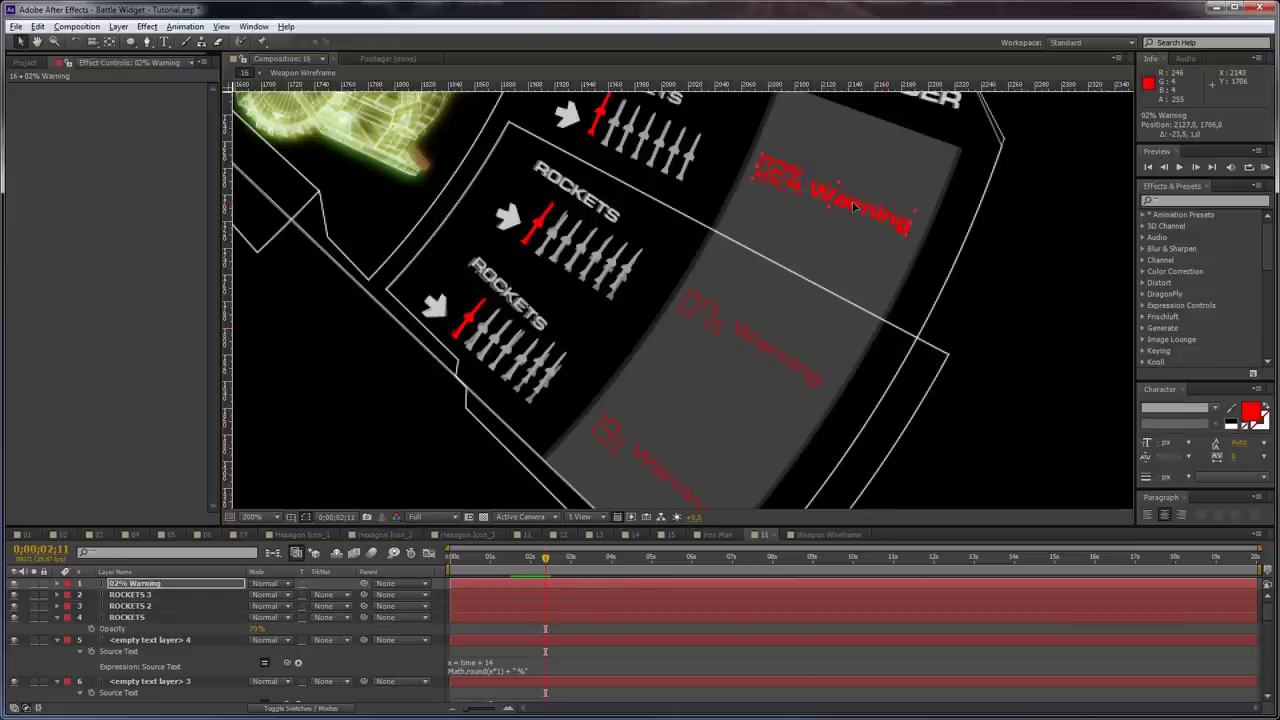
# Duplicate the 02% Warning text and place and rotate the copy over the middle warning in the grey band
pyautogui.hotkey('ctrl', 'd')
pyautogui.moveTo(857, 206); pyautogui.dragTo(790, 372)
pyautogui.press('KP_Add')
pyautogui.press('KP_Add')
pyautogui.press('KP_Add')
pyautogui.press('KP_Add')
pyautogui.press('KP_Add')
pyautogui.press('KP_Add')
pyautogui.press('KP_Add')
pyautogui.press('KP_Add')
pyautogui.press('KP_Add')
pyautogui.press('KP_Add')
pyautogui.press('KP_Add')
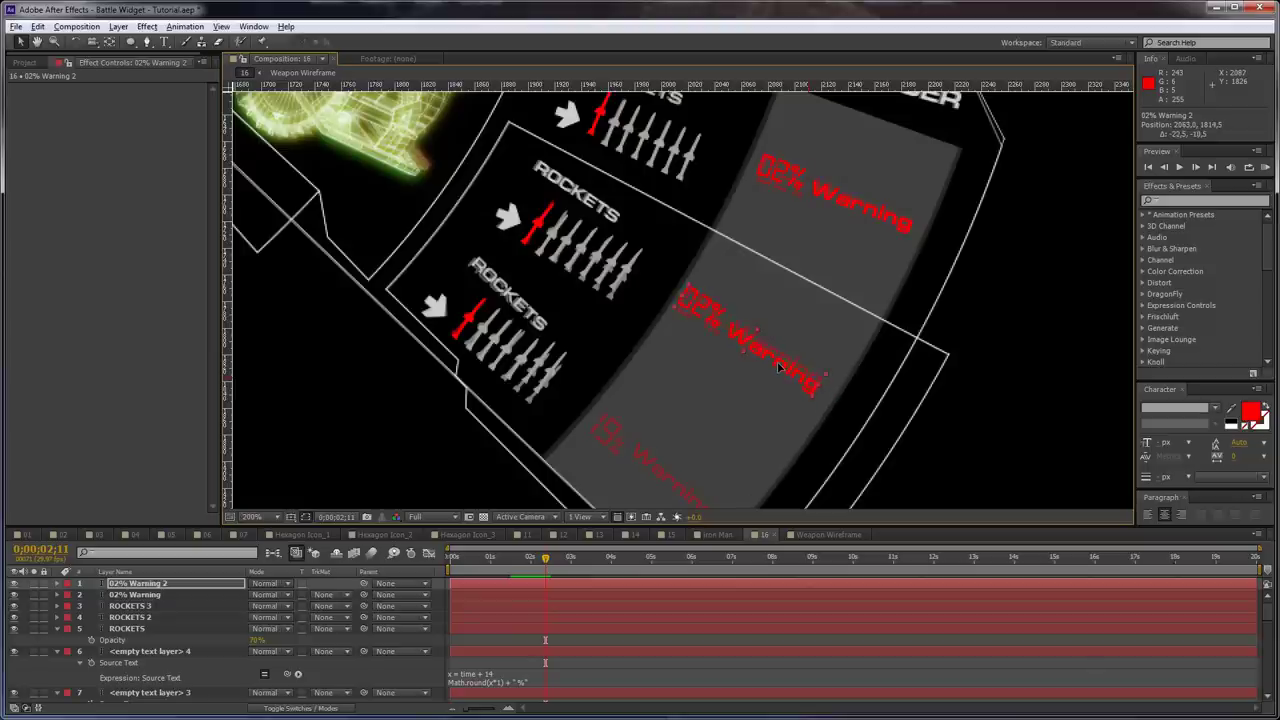
# Change the middle warning's figure to 07%
pyautogui.doubleClick(702, 312)
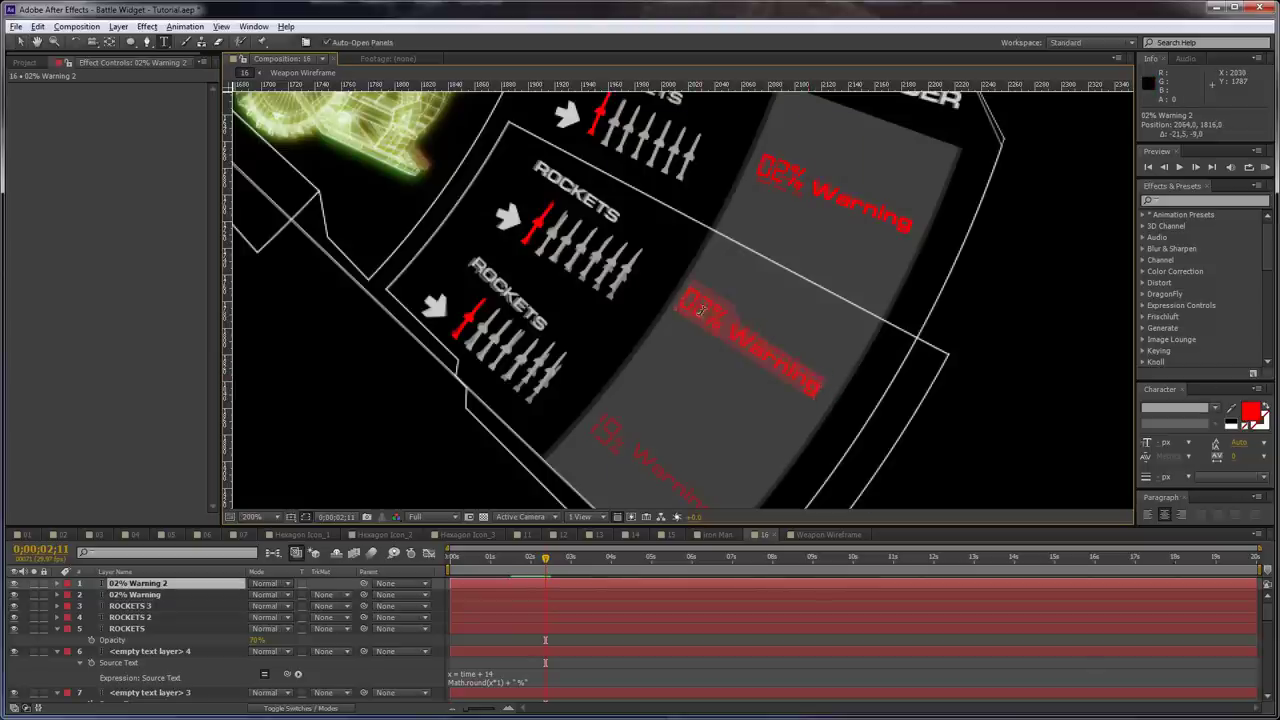
pyautogui.click(702, 308)
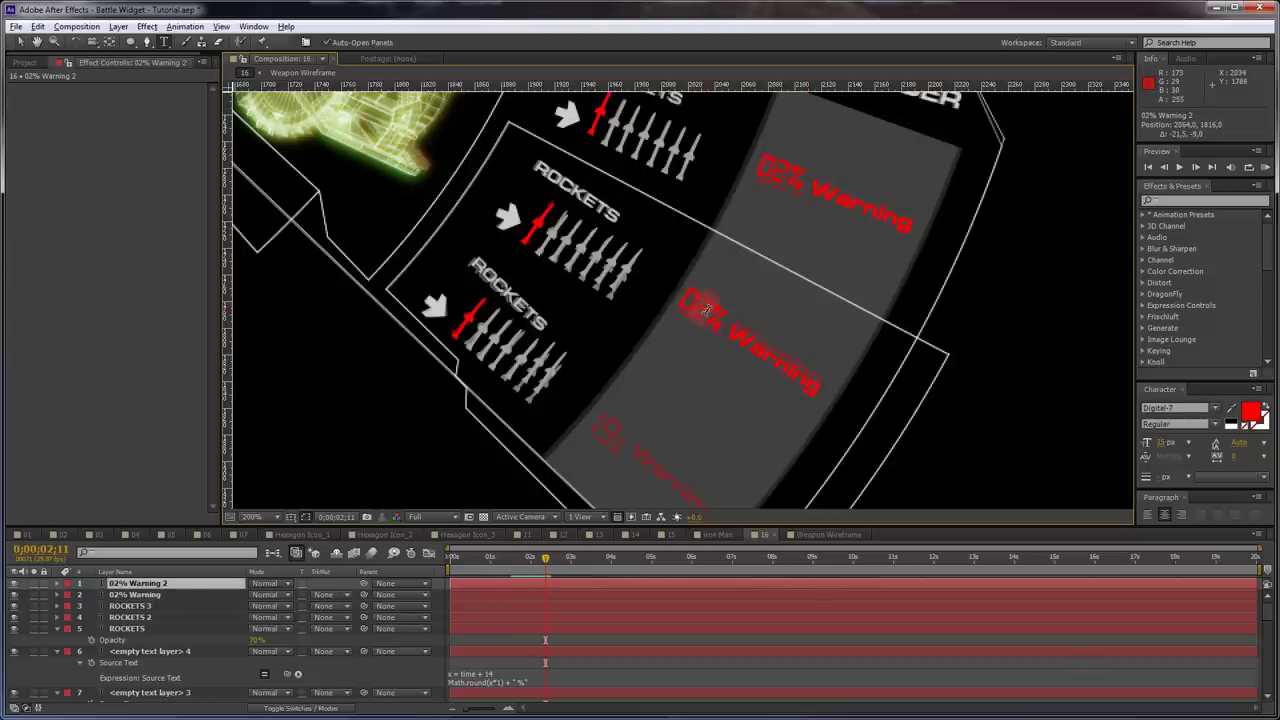
pyautogui.click(162, 586)
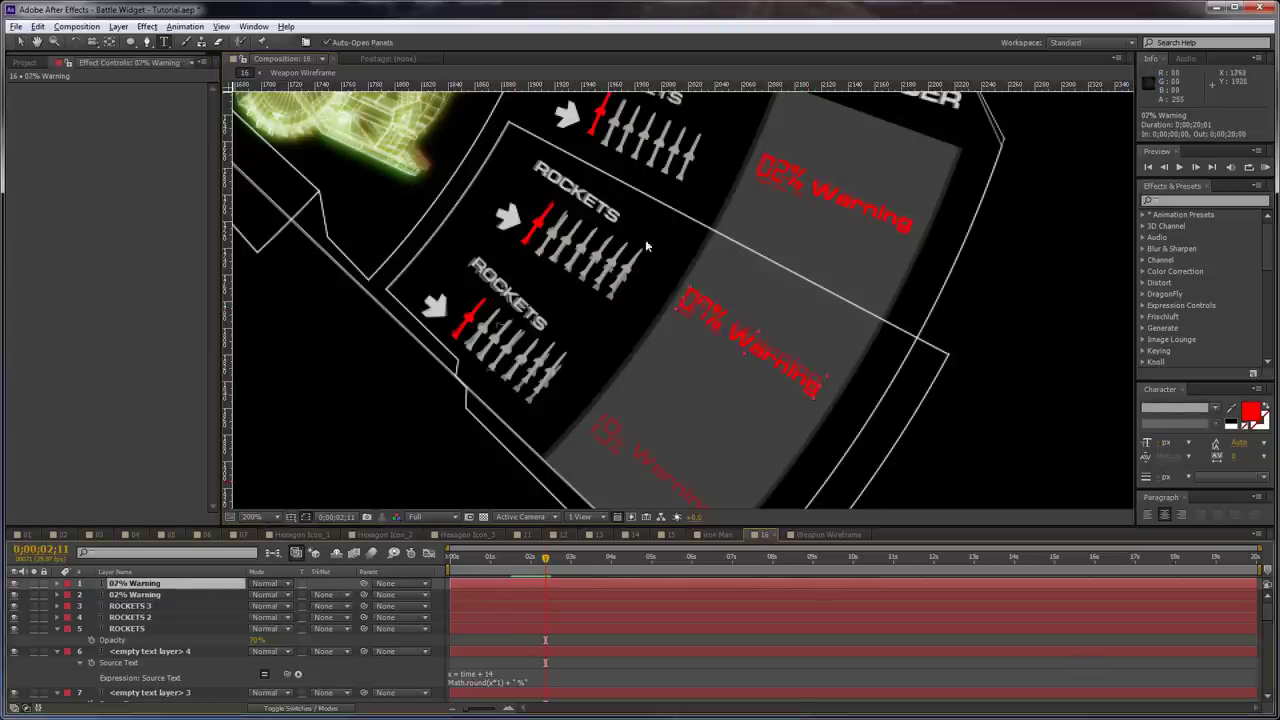
# Duplicate the 07% Warning text and position and rotate the copy over the lowest warning in the grey band
pyautogui.hotkey('ctrl', 'd')
pyautogui.press('v')
pyautogui.moveTo(763, 356); pyautogui.dragTo(676, 440)
pyautogui.moveTo(706, 430); pyautogui.dragTo(690, 364)
pyautogui.press('w')
pyautogui.press('v')
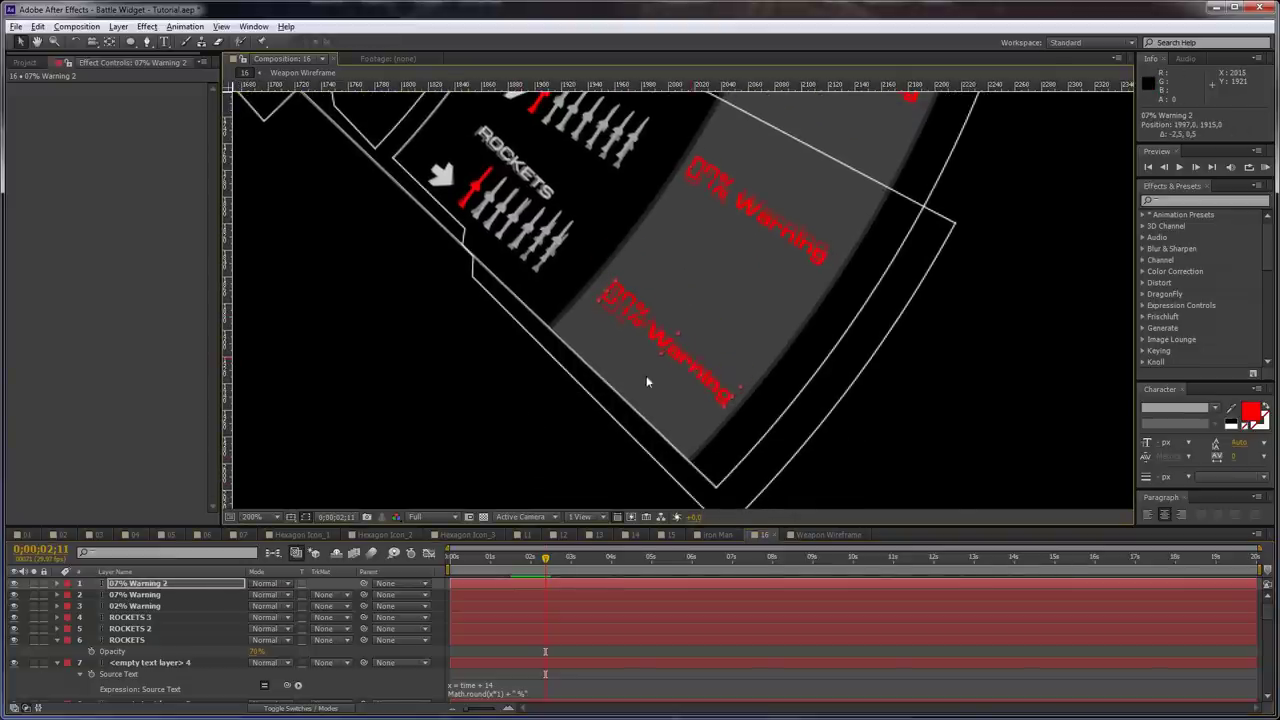
# Change the lowest warning's figure to 19% and fine-tune its placement with a rotation of about 38.6°
pyautogui.hotkey('ctrl', 't')
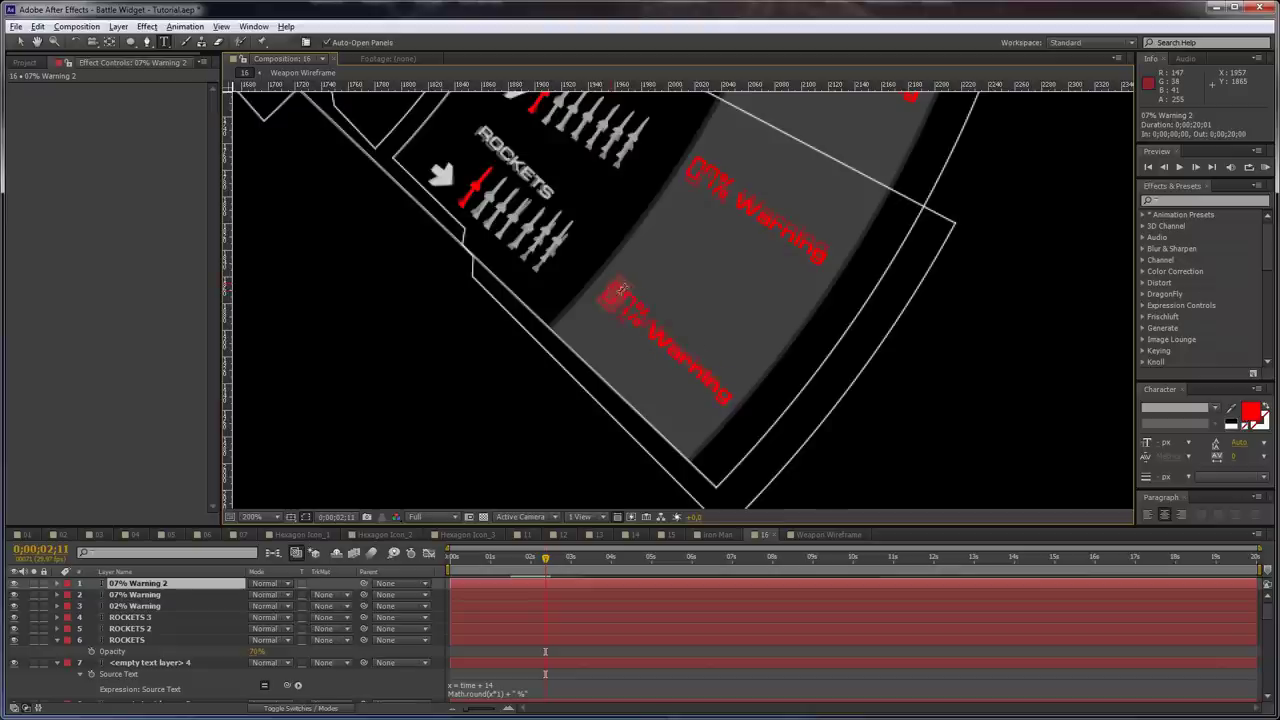
pyautogui.moveTo(629, 299); pyautogui.dragTo(632, 300)
pyautogui.write('1')
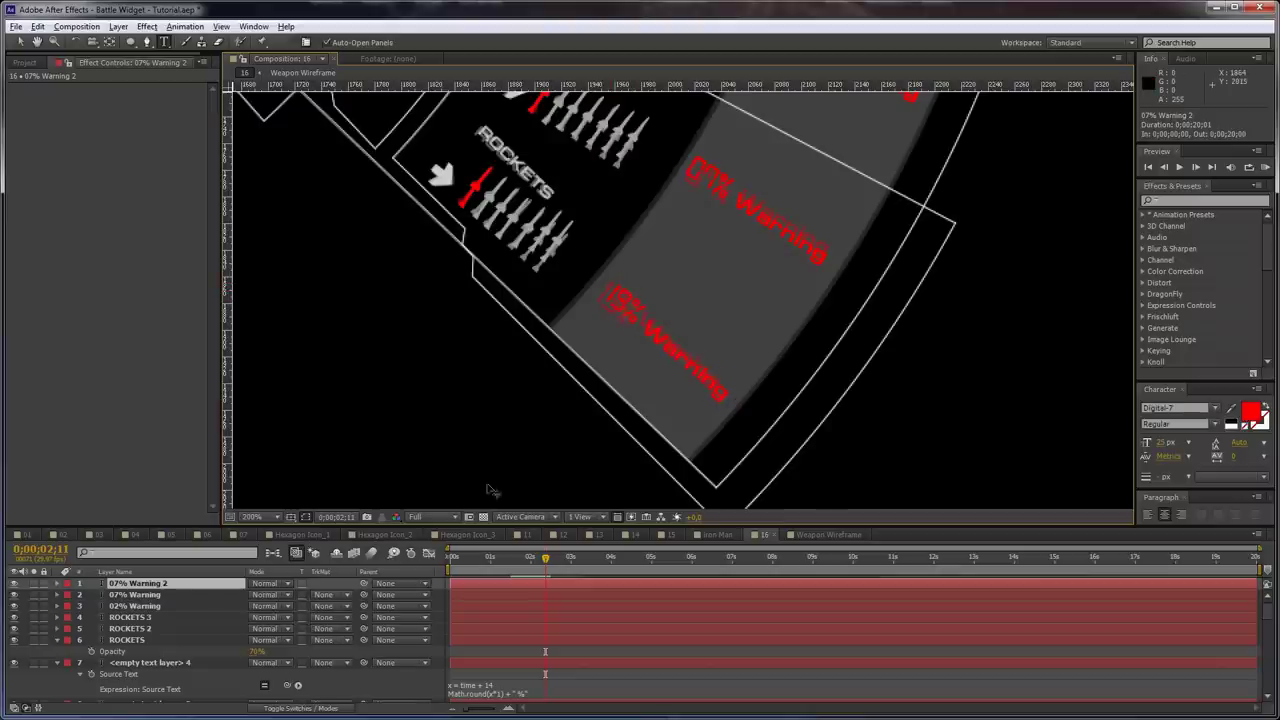
pyautogui.click(232, 587)
pyautogui.press('v')
pyautogui.moveTo(681, 356); pyautogui.dragTo(704, 373)
pyautogui.press('w')
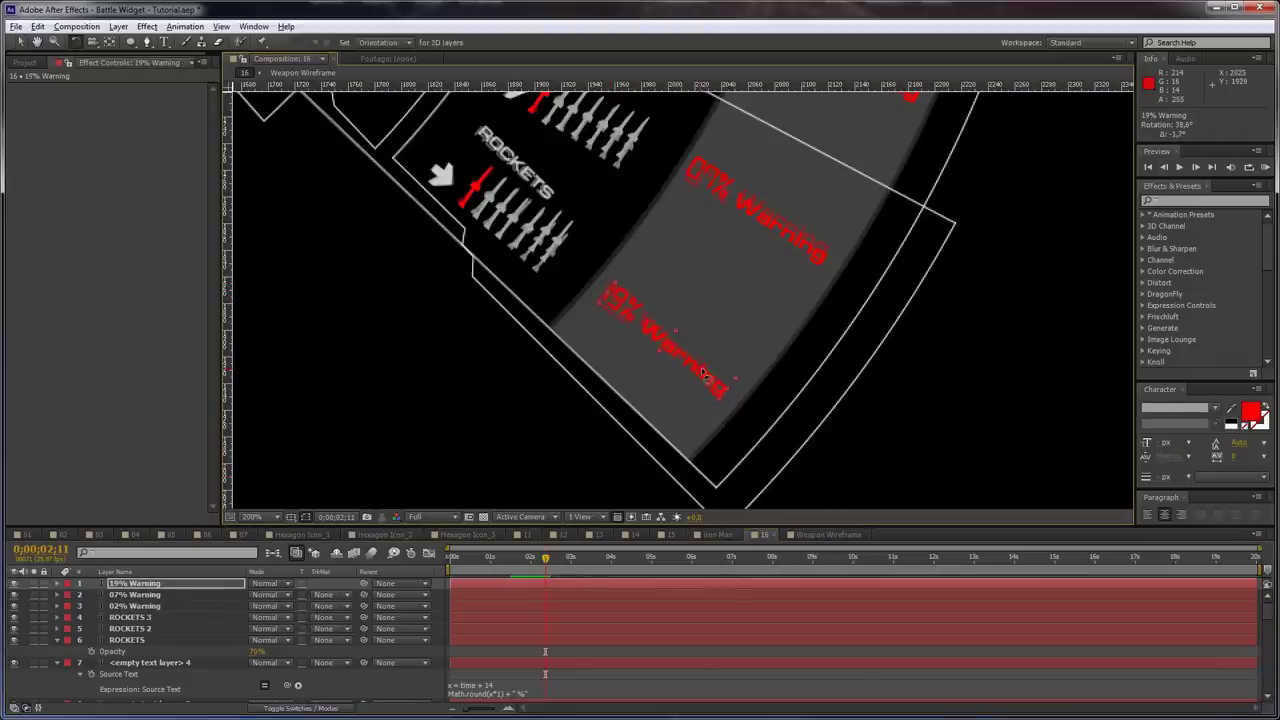
# Collapse the expanded properties of all layers in composition 16 and clear the layer selection
pyautogui.scroll(-1, 708, 292)
pyautogui.press('space')
pyautogui.moveTo(766, 163); pyautogui.dragTo(786, 279)
pyautogui.moveTo(414, 213); pyautogui.dragTo(568, 270)
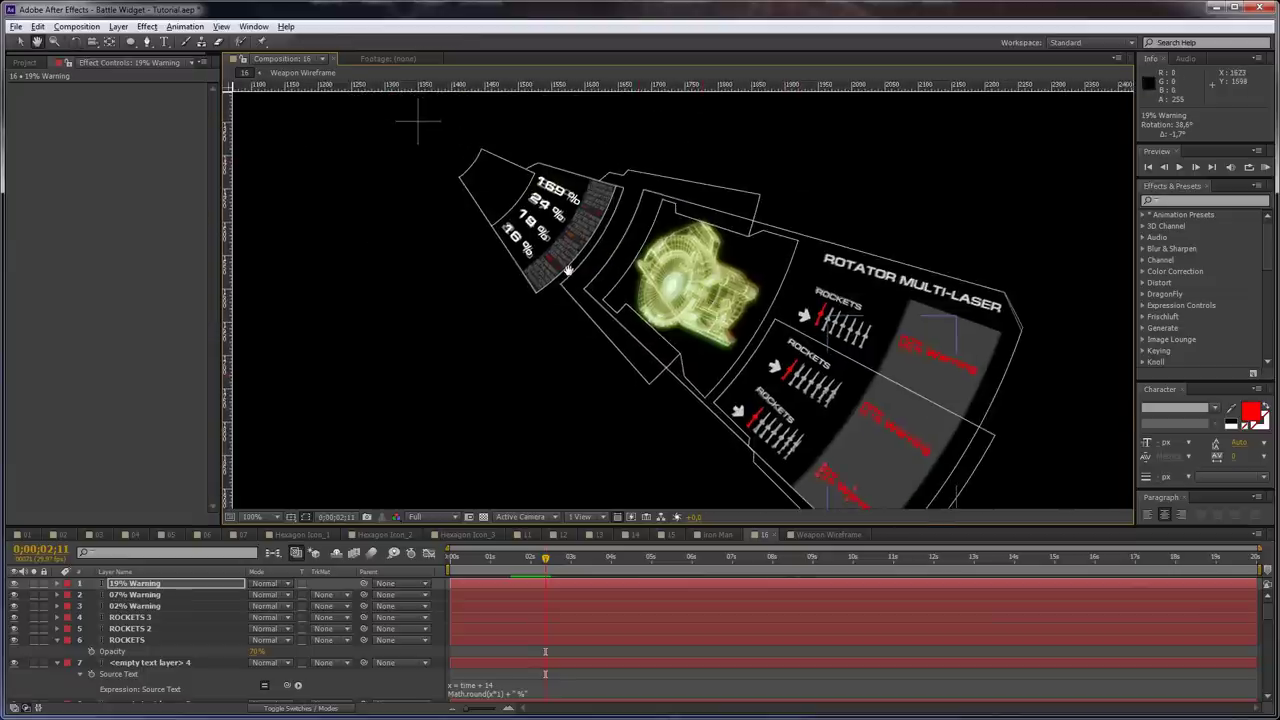
pyautogui.scroll(1, 567, 270)
pyautogui.press('w')
pyautogui.click(74, 650)
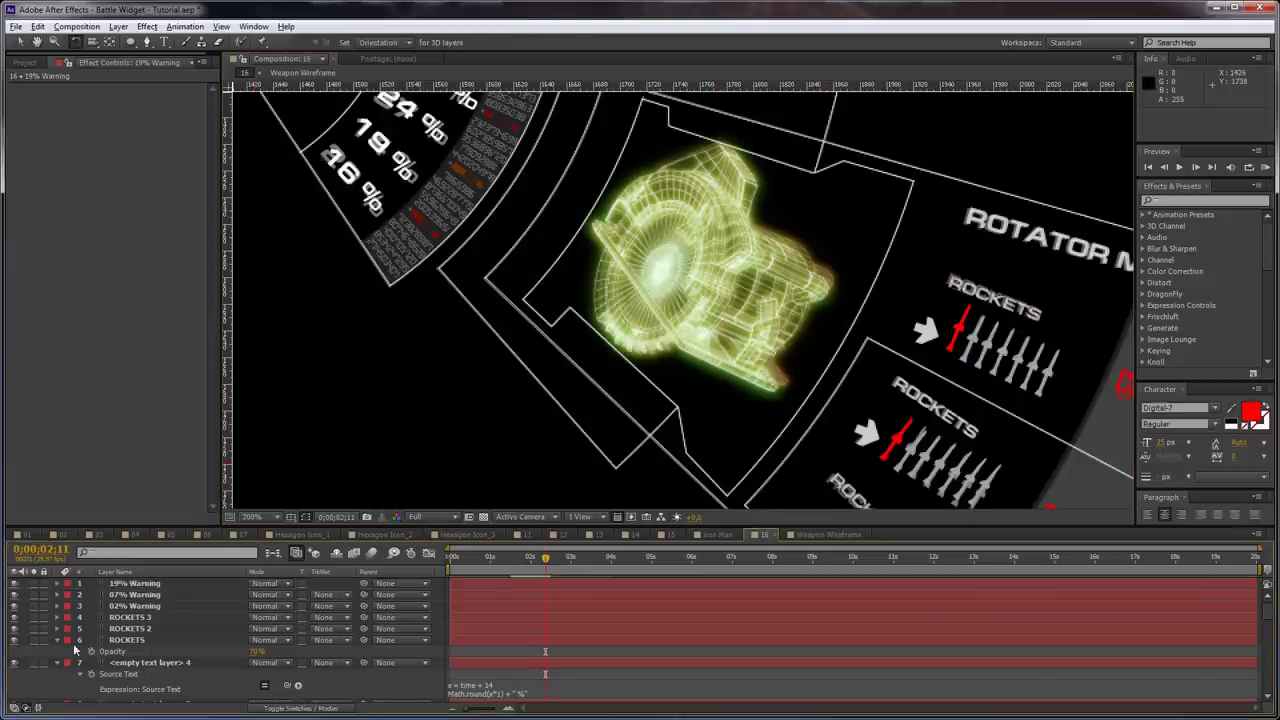
pyautogui.hotkey('ctrl', 'a')
pyautogui.hotkey('ctrl', '`')
pyautogui.click(445, 470)
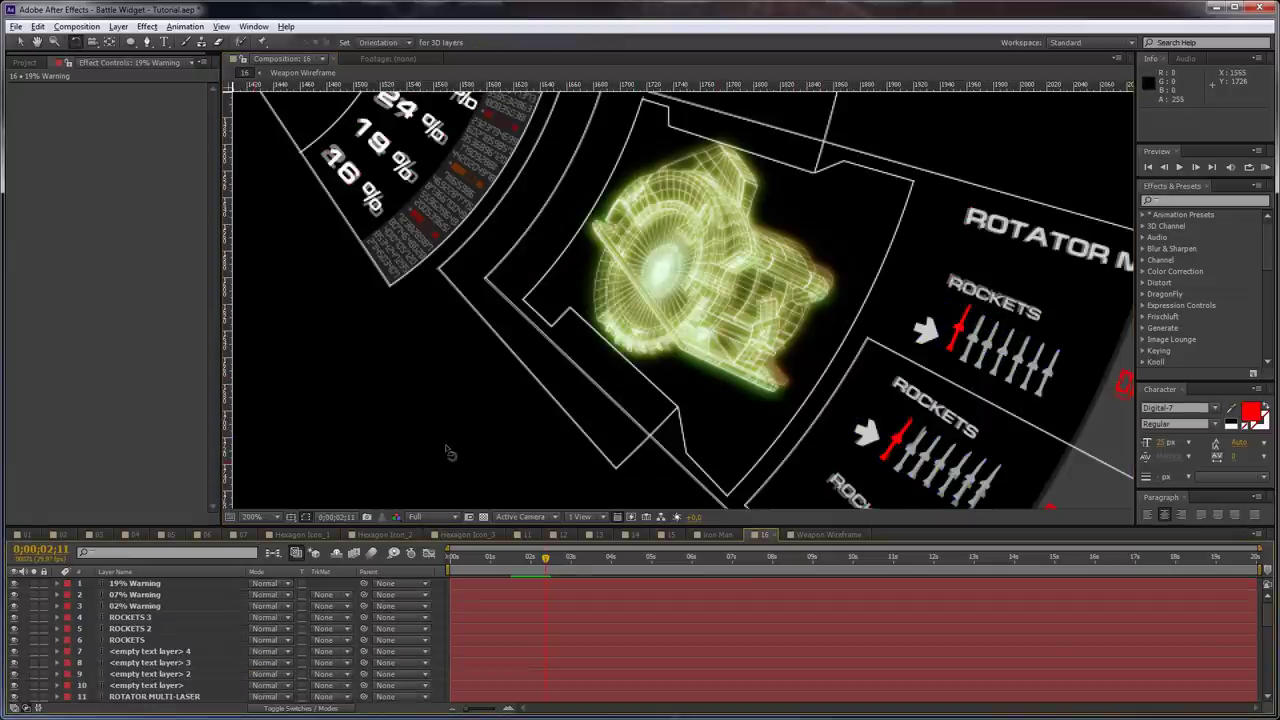
# Copy the red Meter Element 28 layer from composition 11 and paste it into composition 16
pyautogui.click(246, 535)
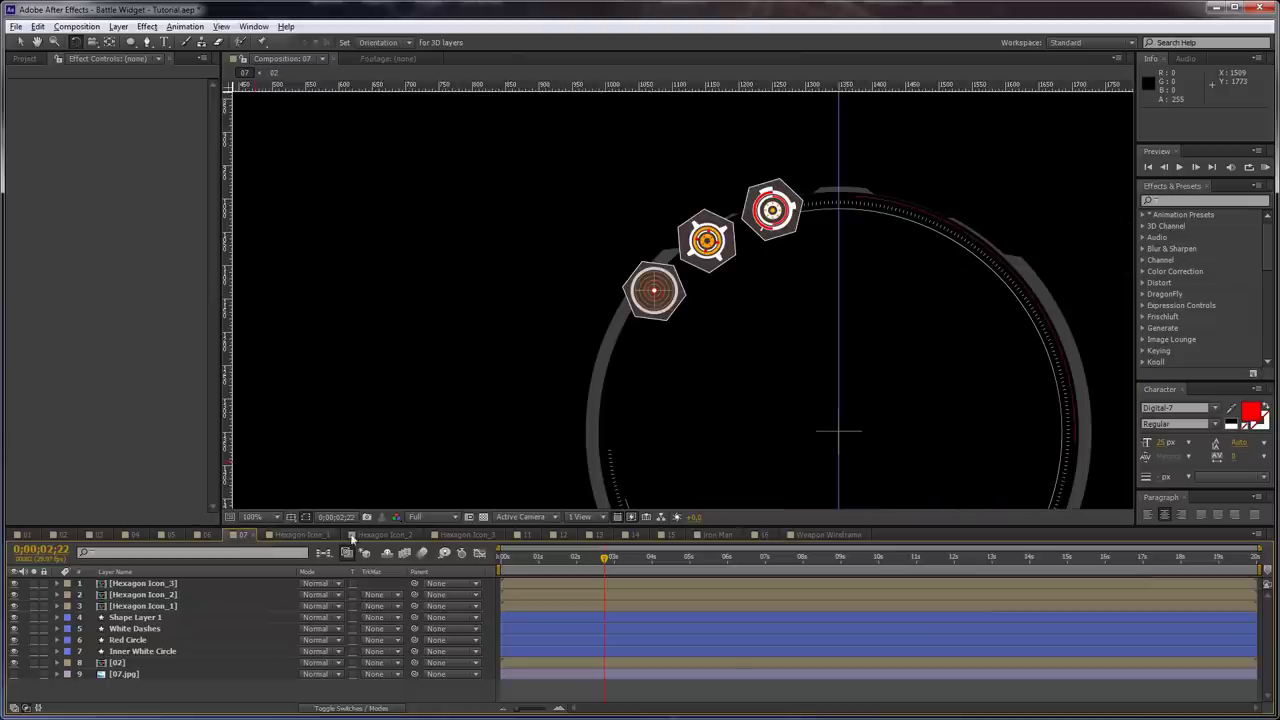
pyautogui.click(522, 536)
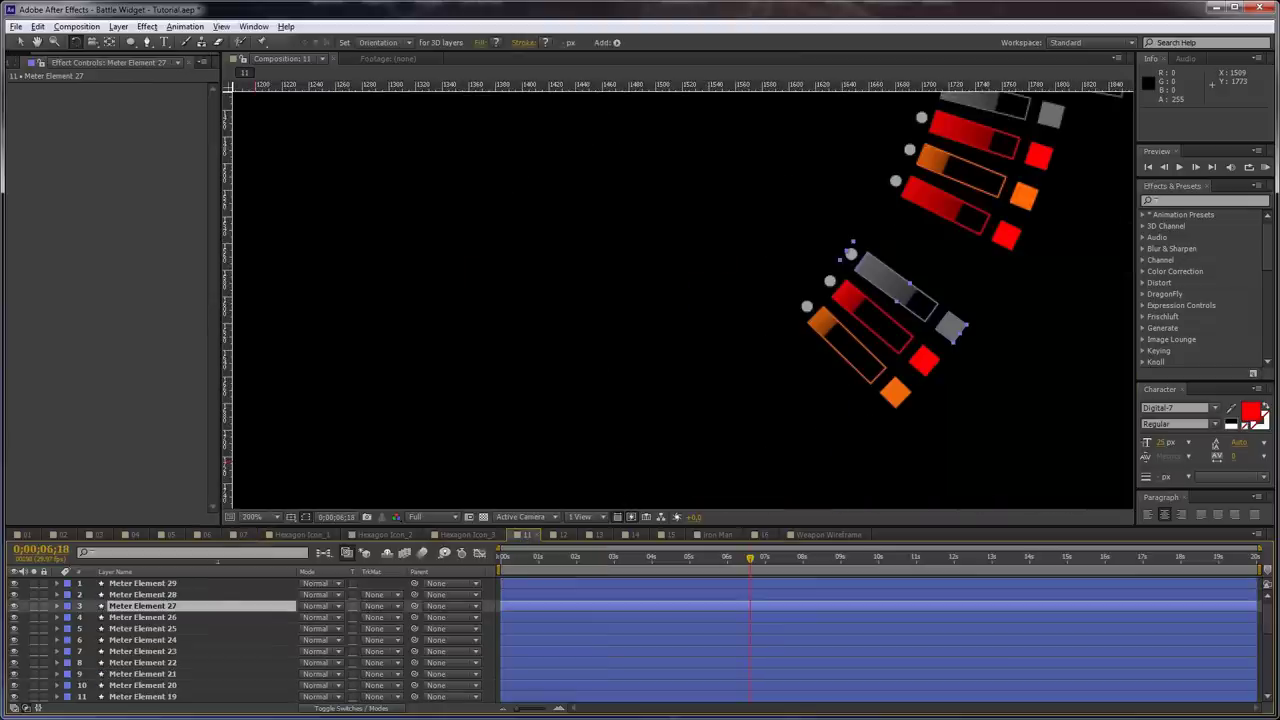
pyautogui.click(185, 596)
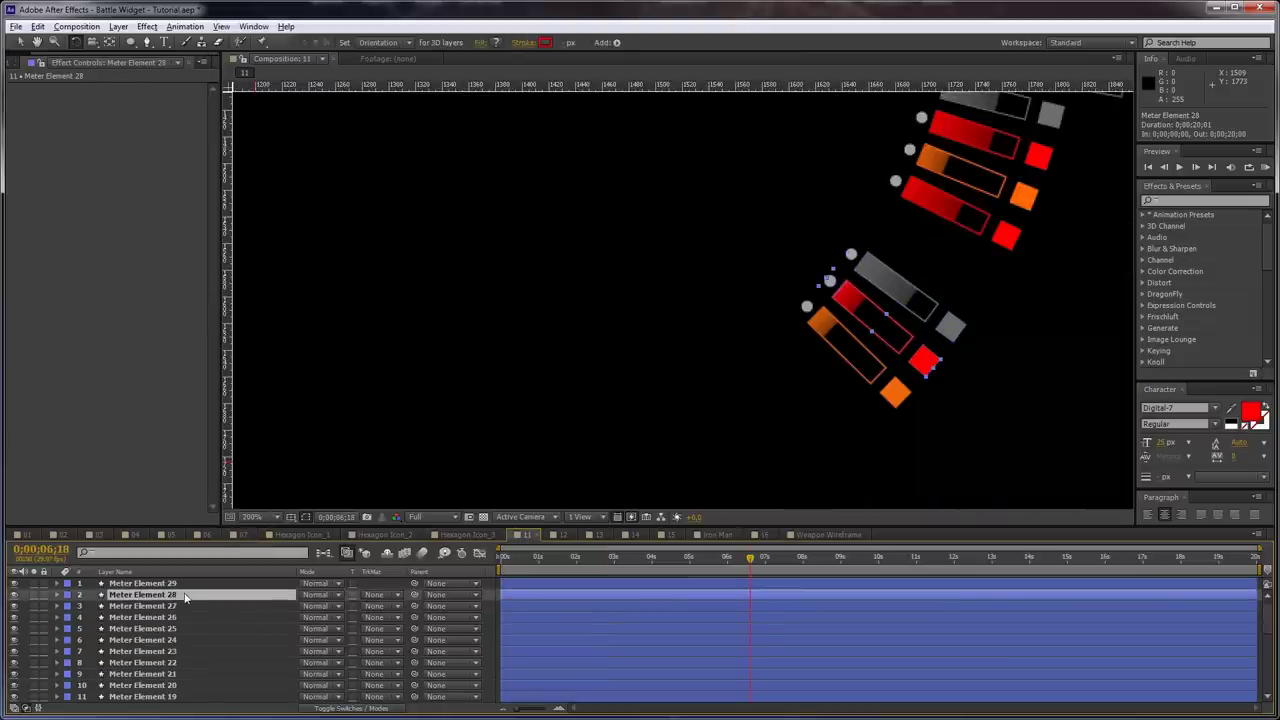
pyautogui.hotkey('ctrl', 'c')
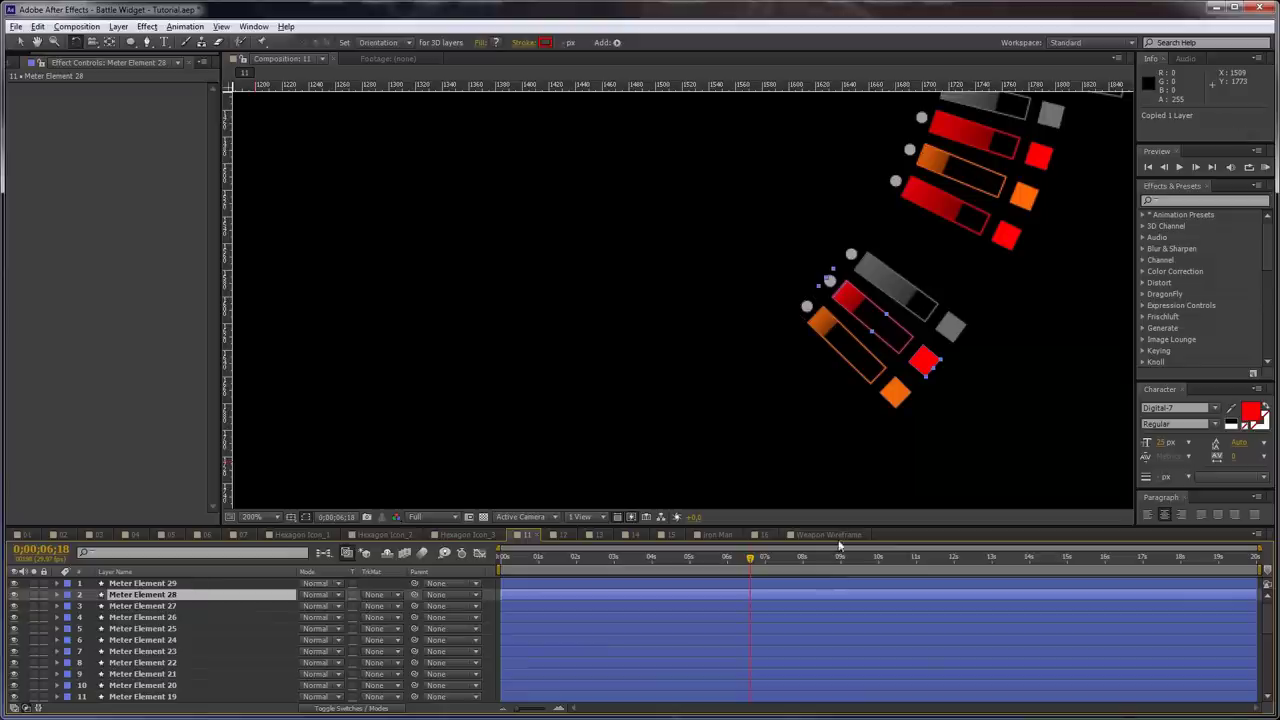
pyautogui.click(763, 535)
pyautogui.hotkey('ctrl', 'v')
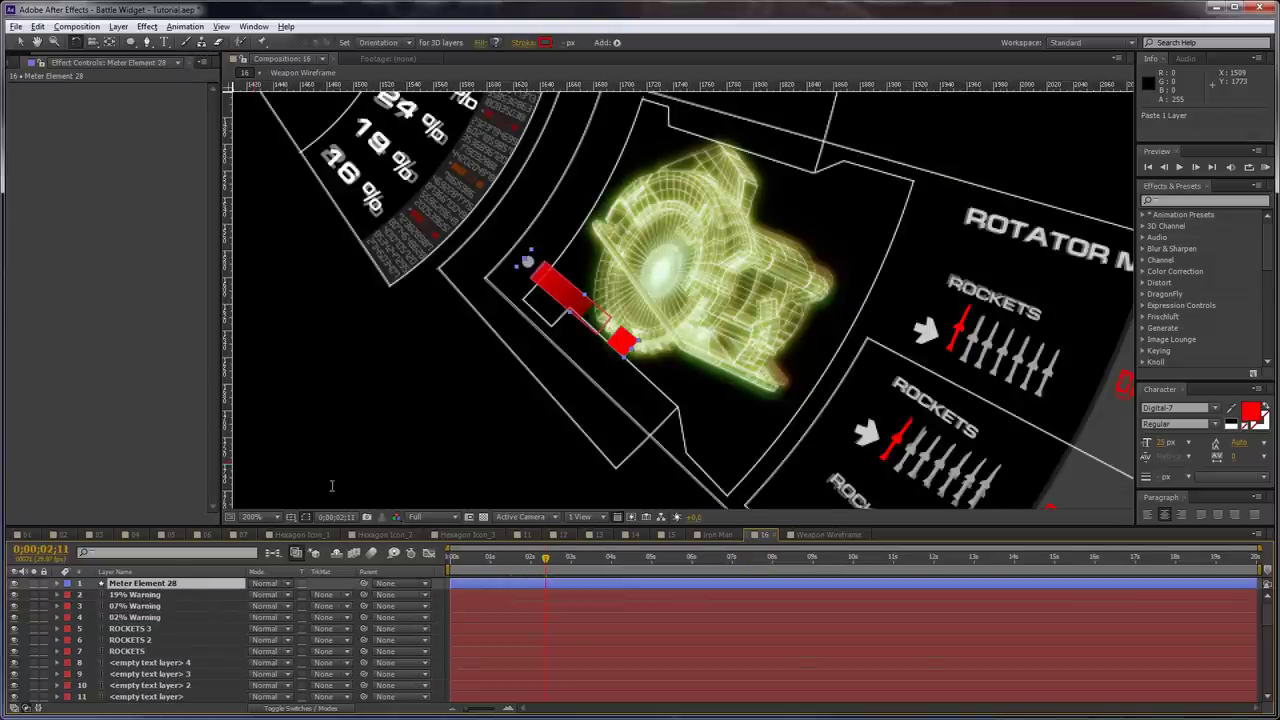
# Move Meter Element 28's anchor point onto the meter and set its scale to 50%
pyautogui.scroll(-2, 509, 308)
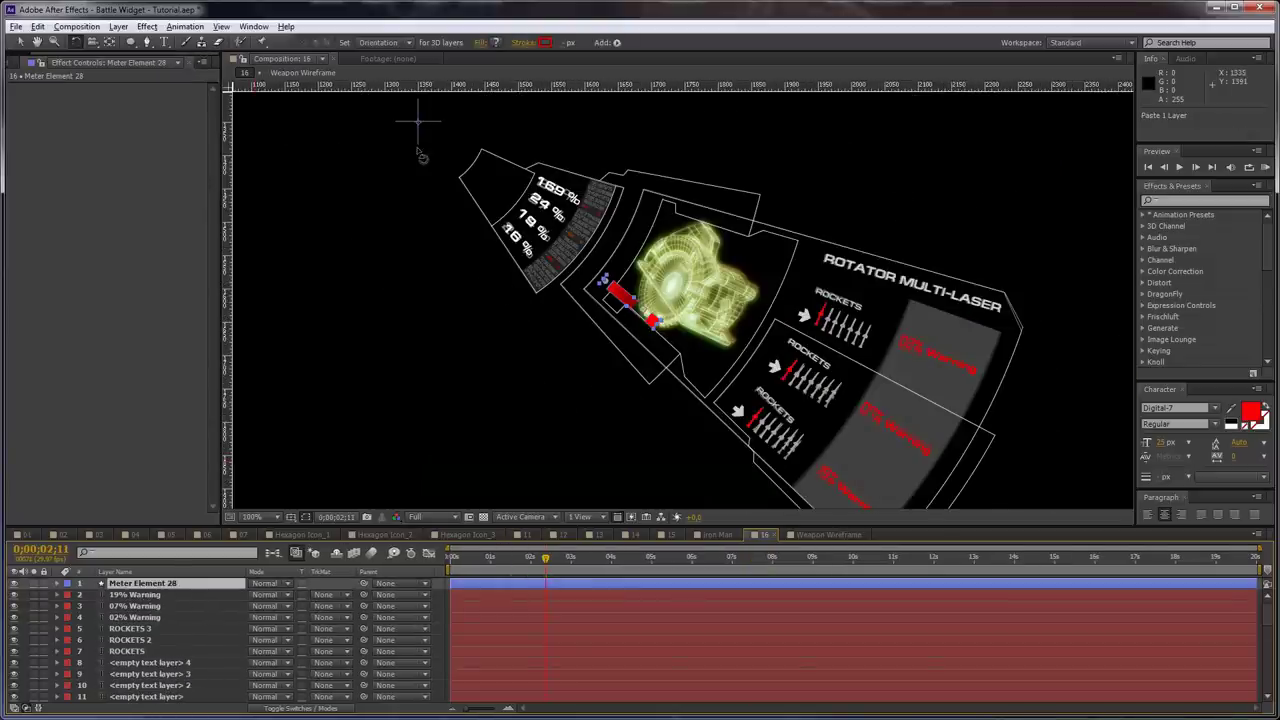
pyautogui.moveTo(538, 213); pyautogui.dragTo(631, 302)
pyautogui.press('s')
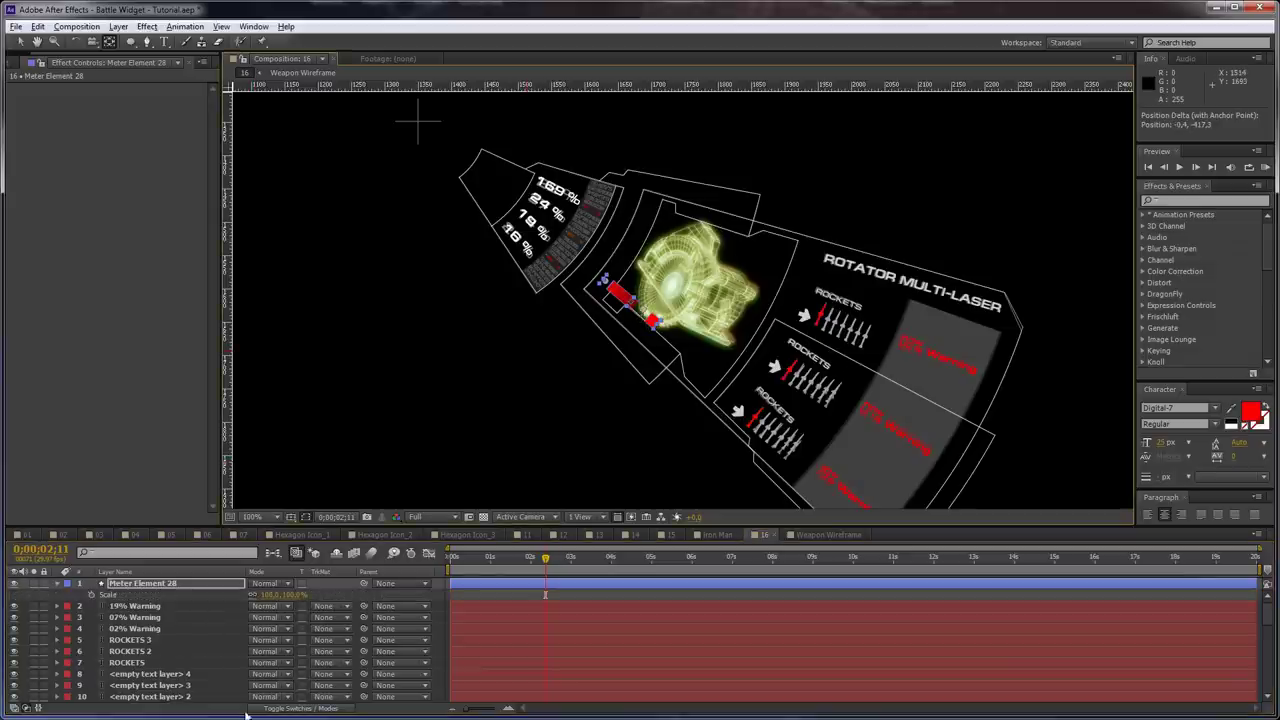
pyautogui.write('50')
pyautogui.press('Return')
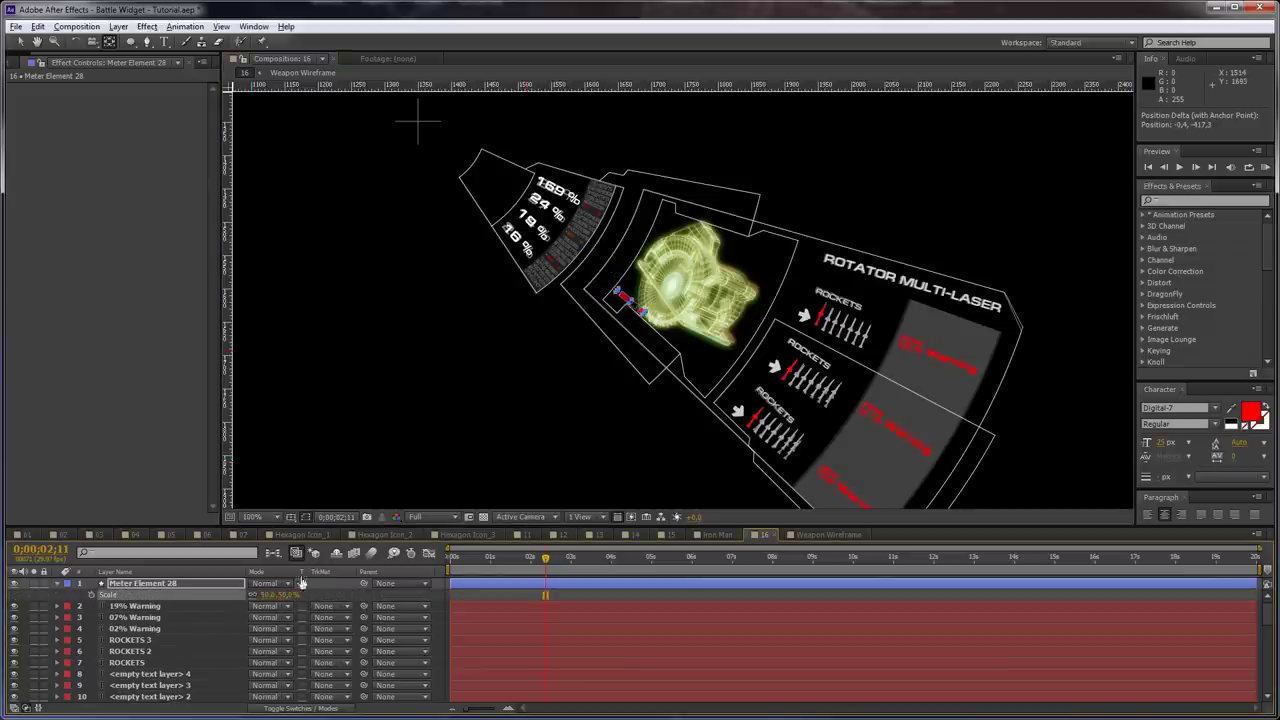
# Set Meter Element 28's scale to 30% and fit it over the lowest red reference meter in the number strip
pyautogui.scroll(4, 490, 368)
pyautogui.moveTo(511, 267); pyautogui.dragTo(450, 308)
pyautogui.press('v')
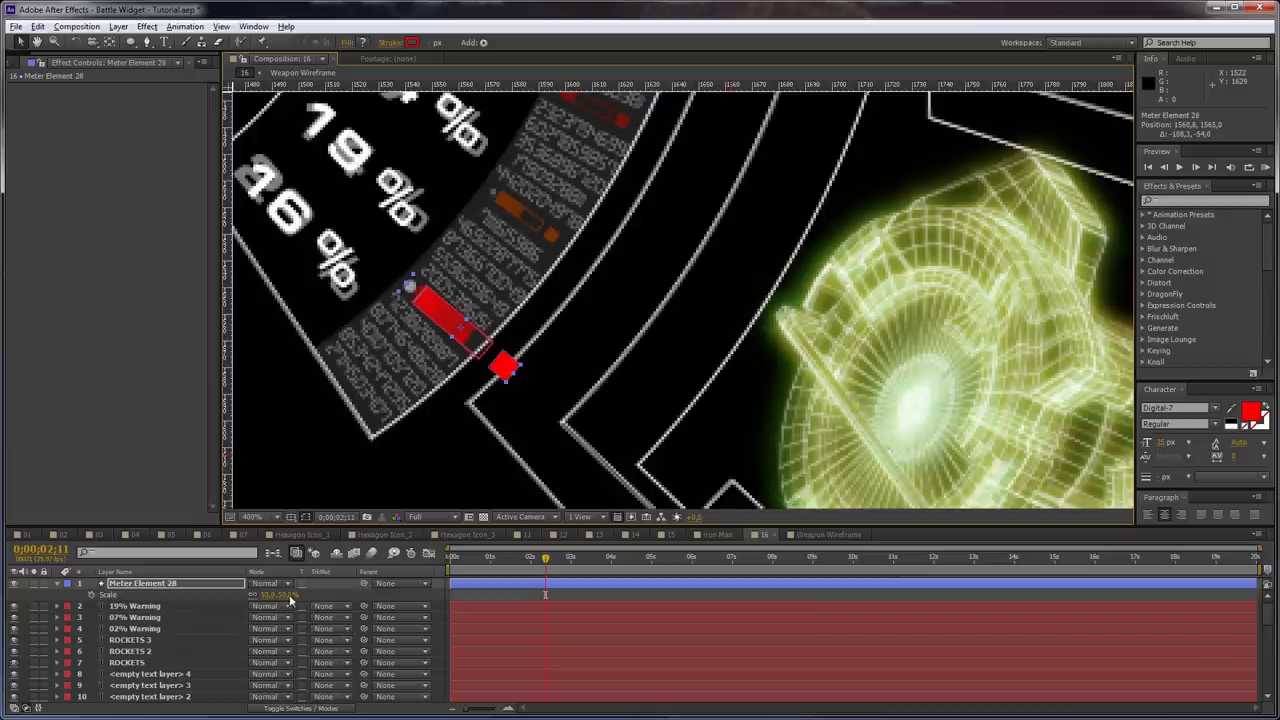
pyautogui.moveTo(290, 598); pyautogui.dragTo(248, 588)
pyautogui.click(288, 594)
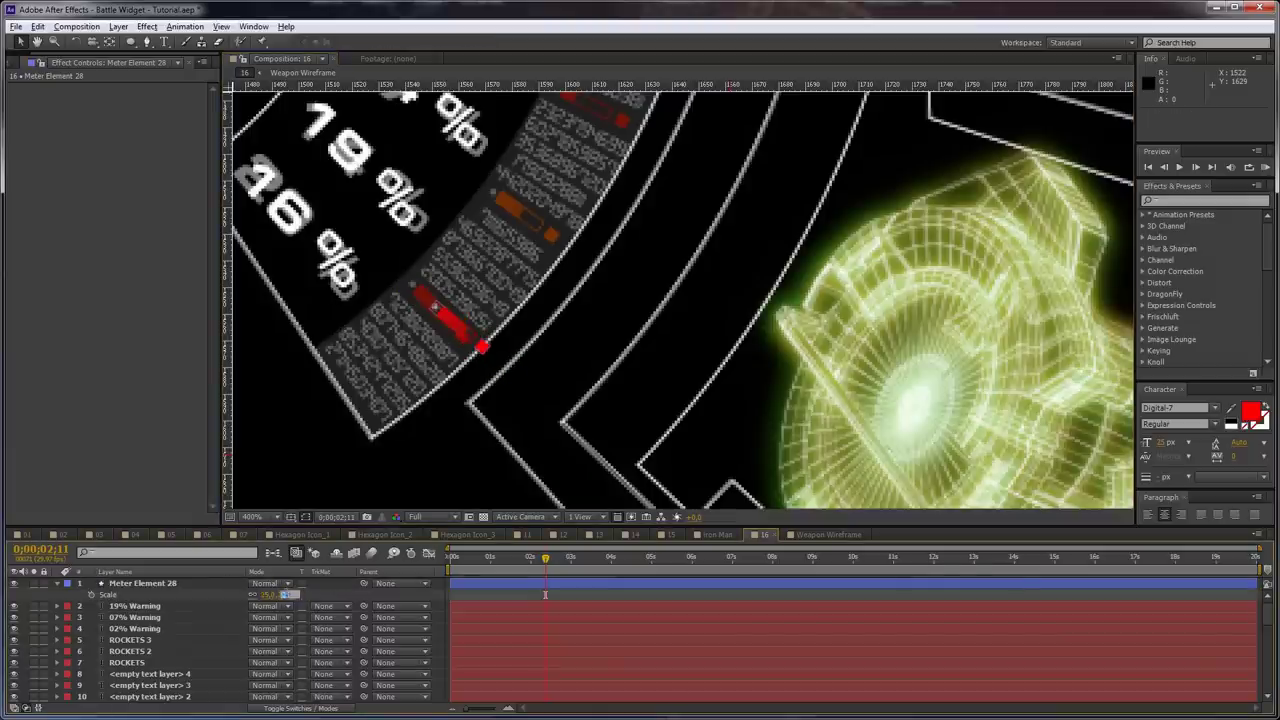
pyautogui.write('30')
pyautogui.press('Return')
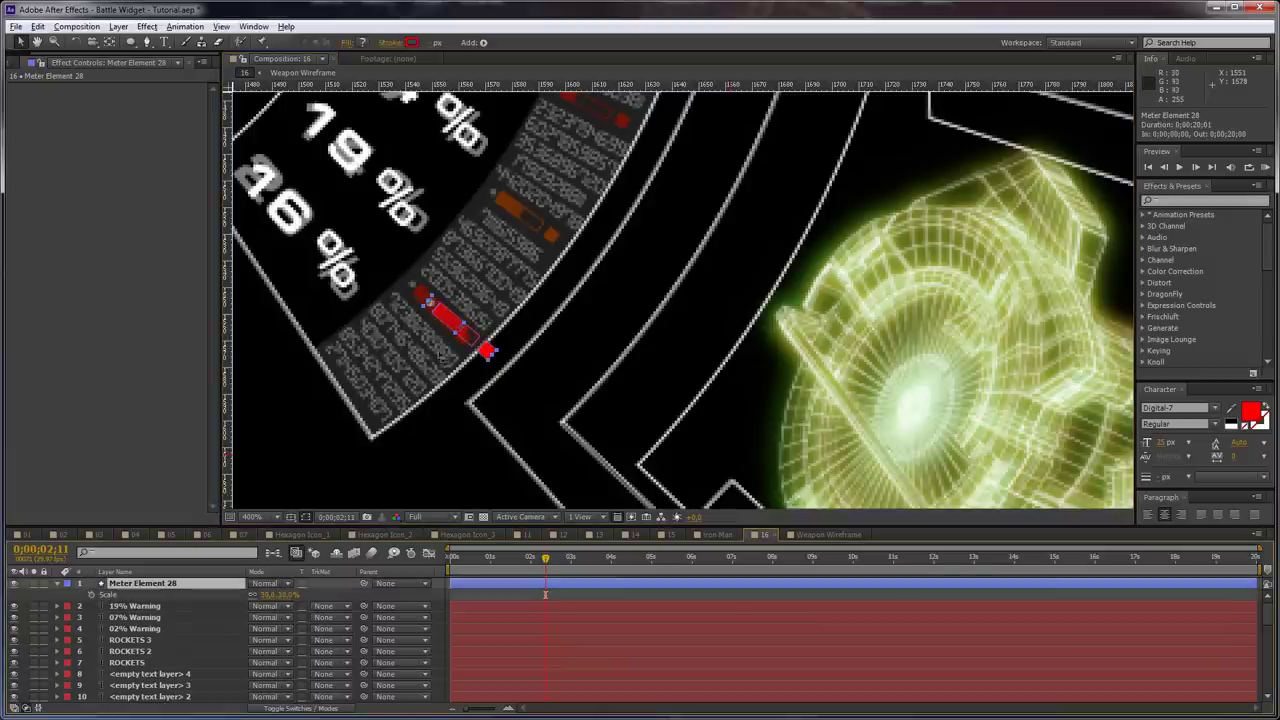
pyautogui.moveTo(450, 326); pyautogui.dragTo(430, 308)
pyautogui.press('w')
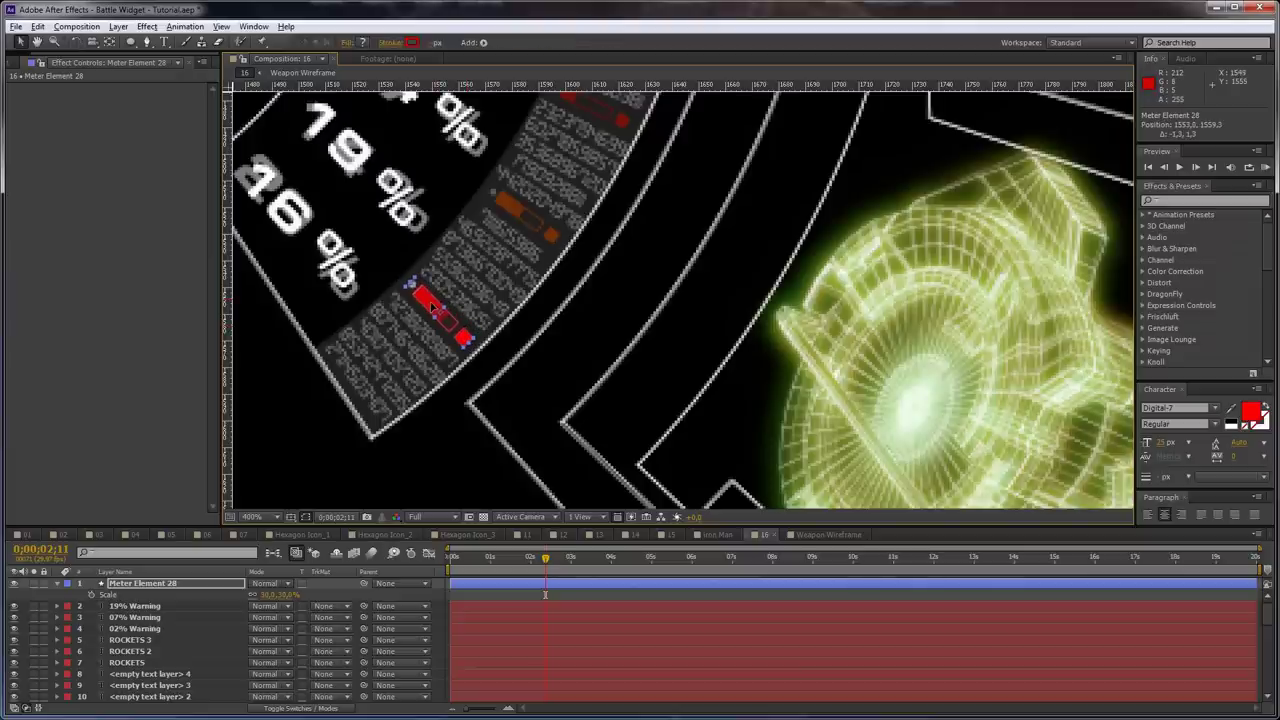
# Duplicate the meter twice and fit the copies over the middle and uppermost reference meters, rotating the uppermost to about 113.5°
pyautogui.moveTo(474, 257); pyautogui.dragTo(479, 362)
pyautogui.hotkey('ctrl', 'd')
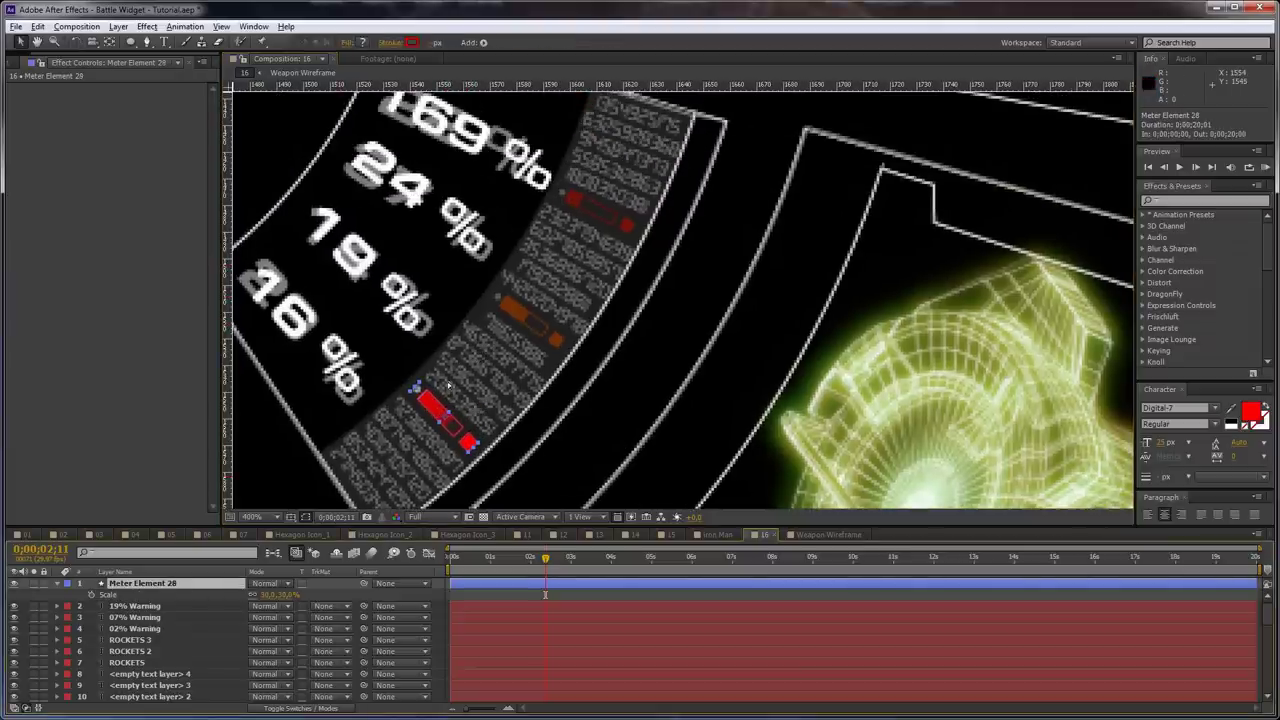
pyautogui.moveTo(440, 410); pyautogui.dragTo(638, 228)
pyautogui.press('w')
pyautogui.press('v')
pyautogui.hotkey('ctrl', 'd')
pyautogui.press('w')
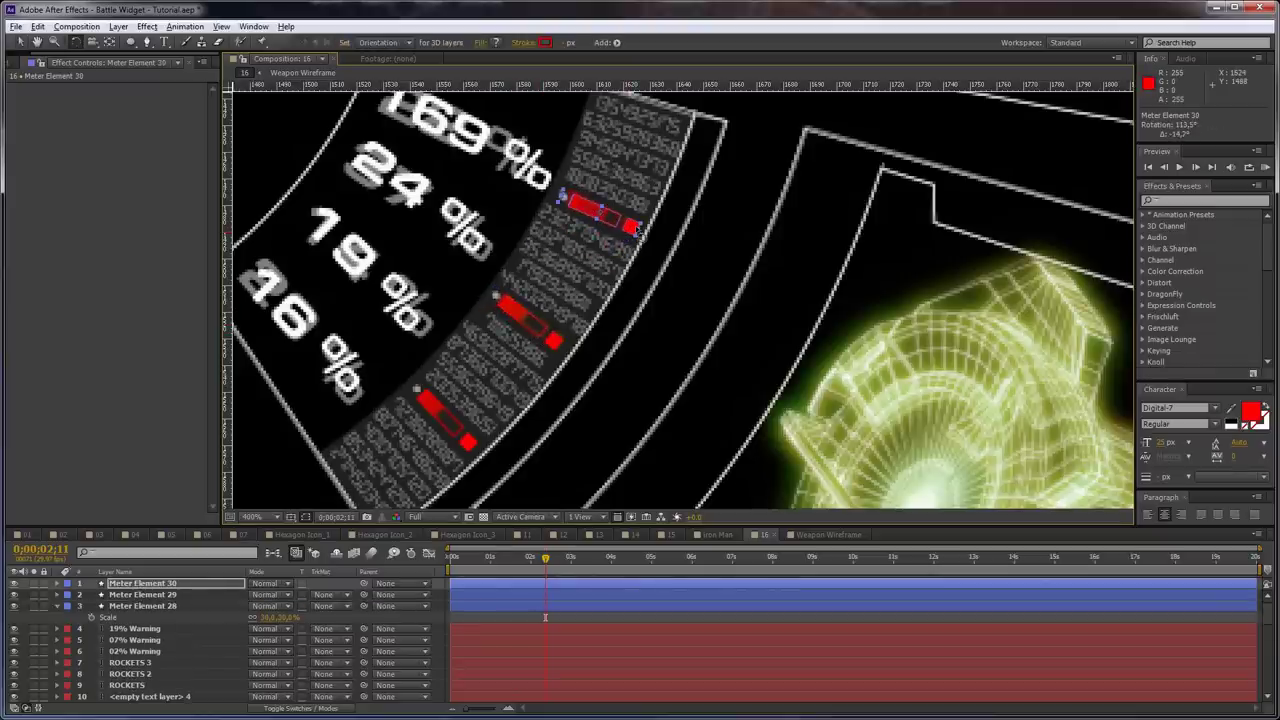
pyautogui.press('v')
pyautogui.moveTo(579, 206); pyautogui.dragTo(579, 203)
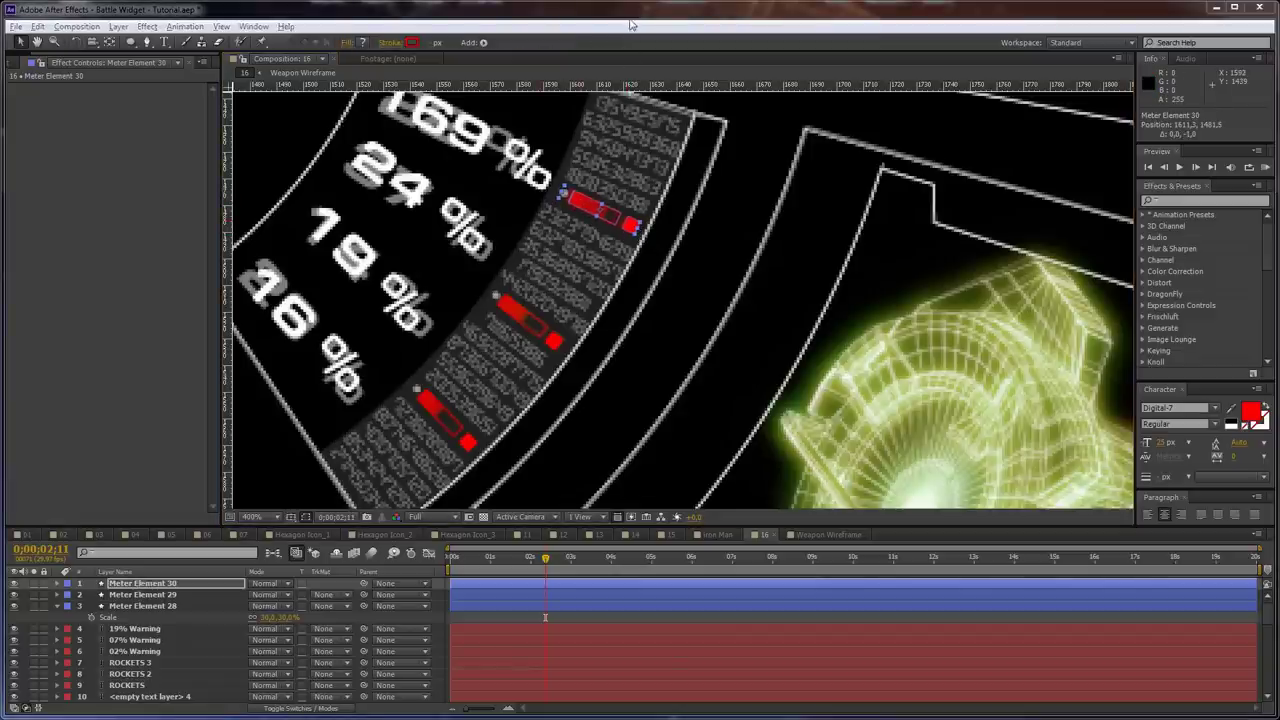
# Add a text layer reading 42 beside the number strip, with white fill and no stroke
pyautogui.hotkey('ctrl', 't')
pyautogui.click(735, 201)
pyautogui.write('42')
pyautogui.hotkey('ctrl', 'a')
pyautogui.click(1231, 409)
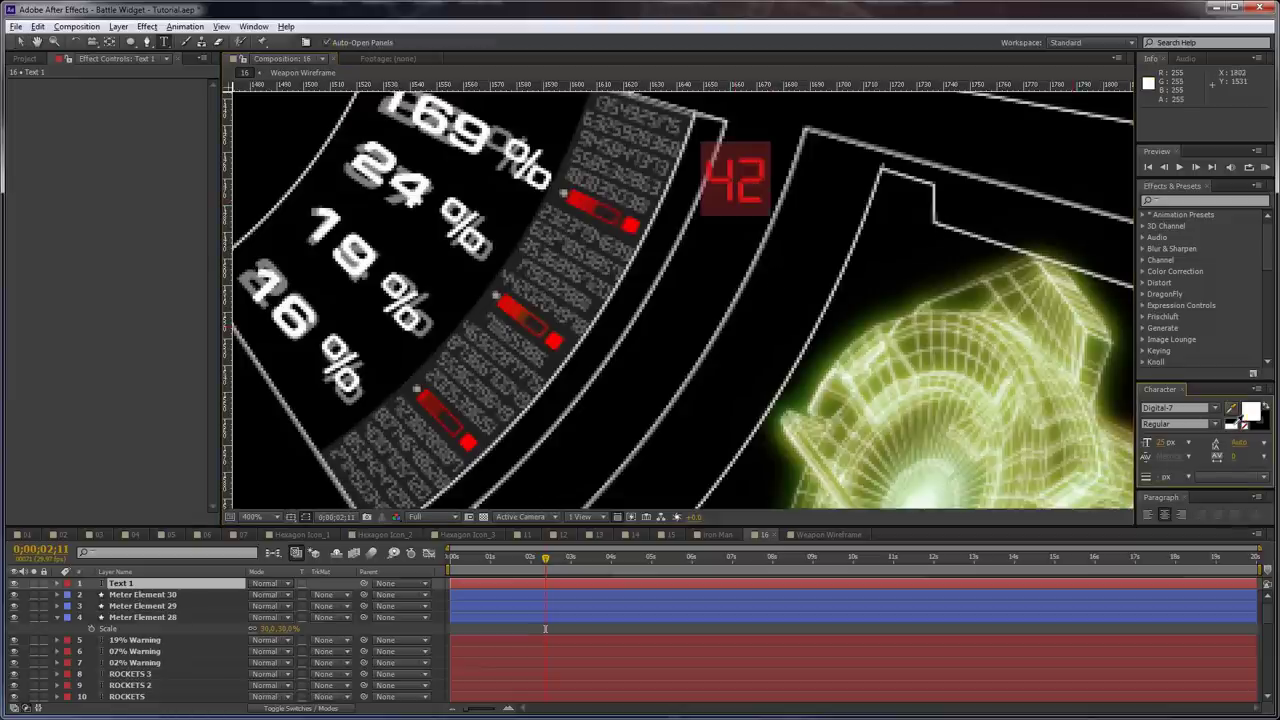
pyautogui.click(1232, 426)
# Paste the random-number expression with length = 15 onto the 42 layer's Source Text and show the full expression
pyautogui.click(57, 583)
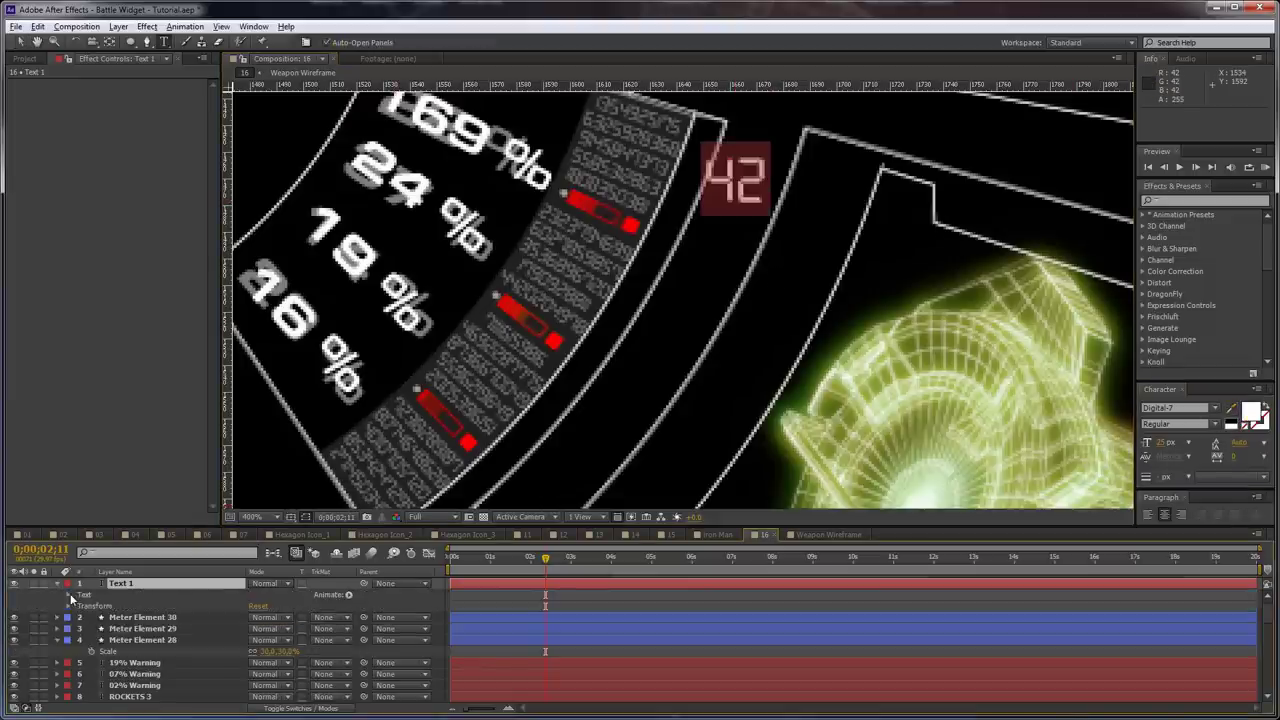
pyautogui.click(69, 595)
pyautogui.keyDown('alt'); pyautogui.click(91, 606); pyautogui.keyUp('alt')
pyautogui.hotkey('ctrl', 'v')
pyautogui.click(391, 606)
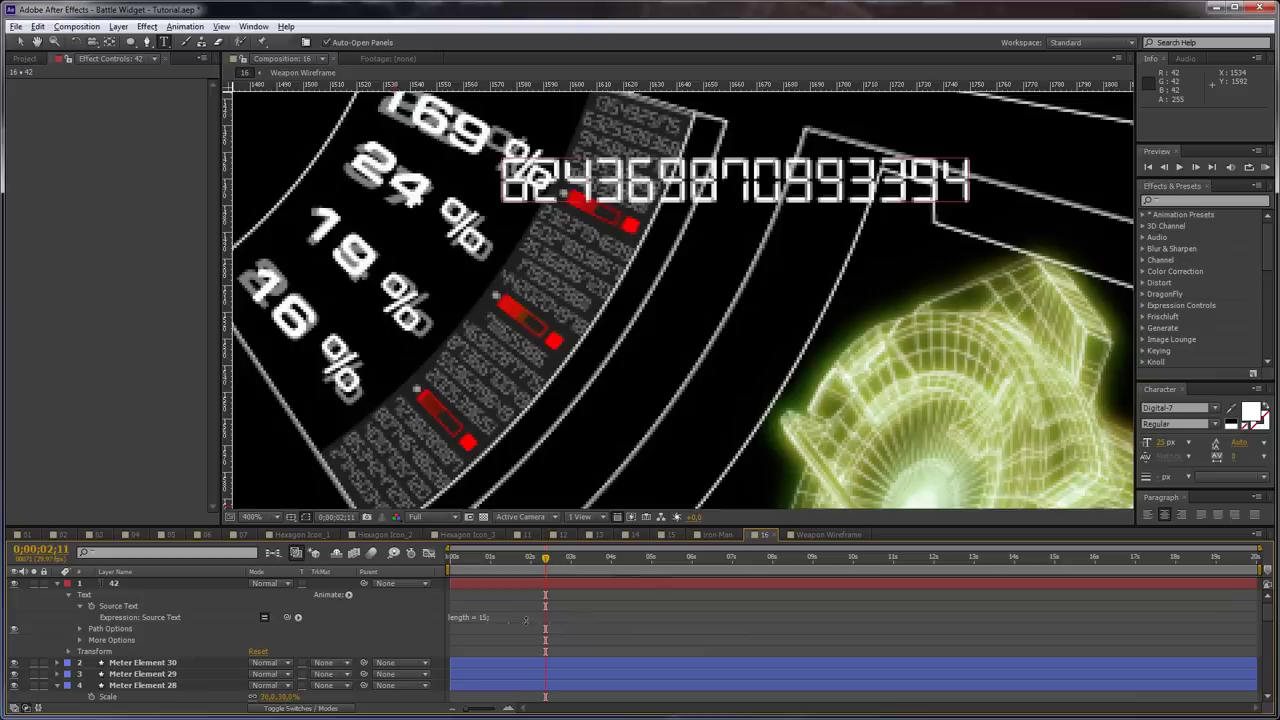
pyautogui.click(525, 619)
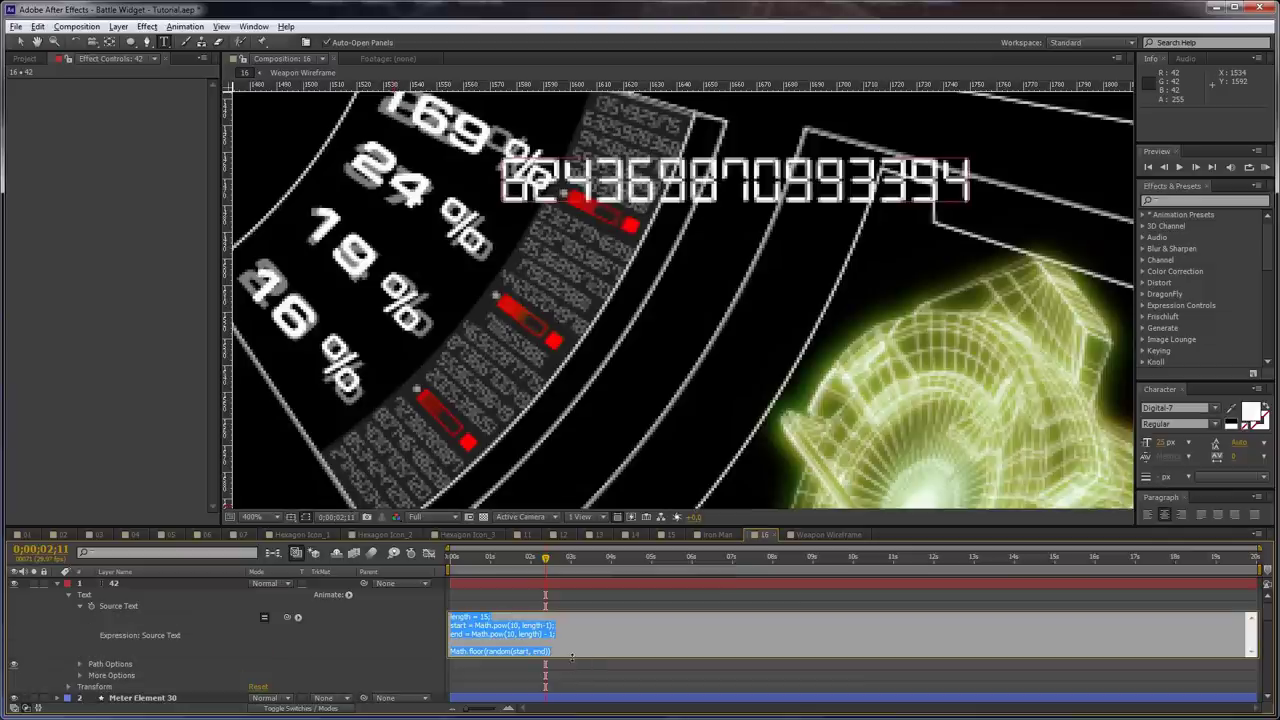
pyautogui.moveTo(575, 658); pyautogui.dragTo(575, 664)
pyautogui.click(405, 638)
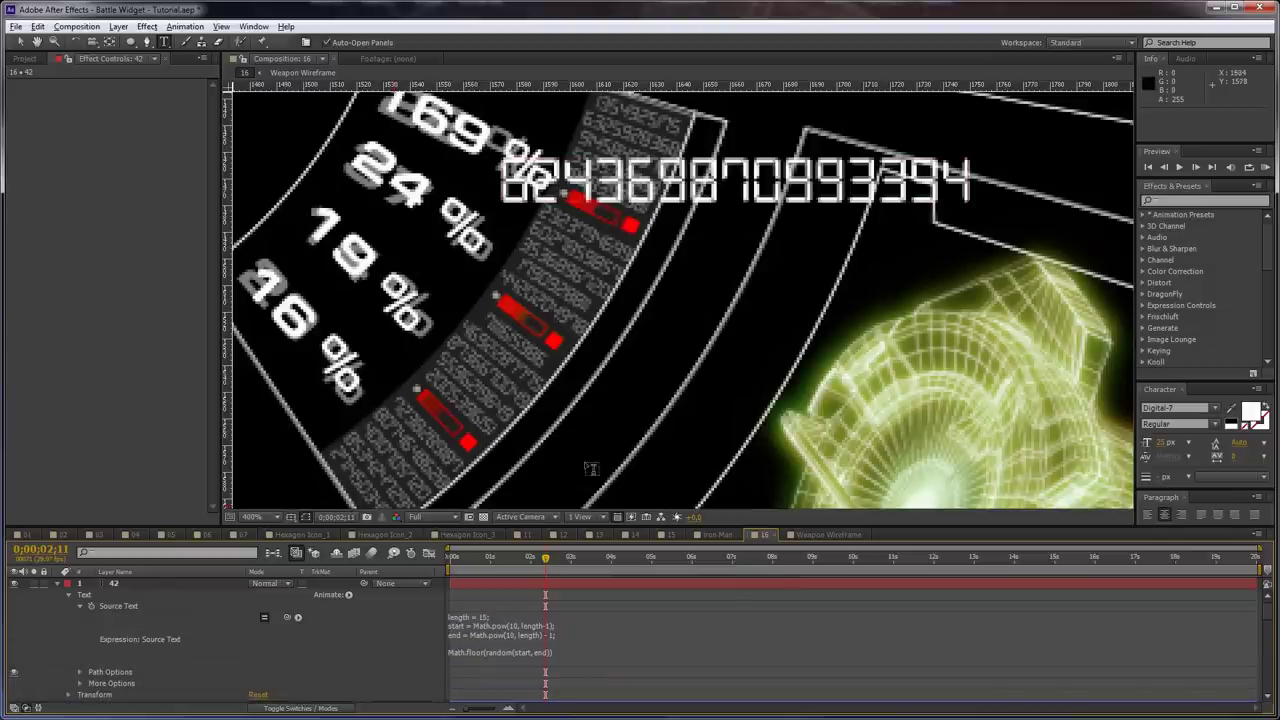
# Set the random number's font size to 8 px, rotate it about 20.3° and place it at the number strip's upper end
pyautogui.click(829, 586)
pyautogui.click(1162, 443)
pyautogui.write('10')
pyautogui.press('Return')
pyautogui.click(1162, 443)
pyautogui.write('8')
pyautogui.press('Return')
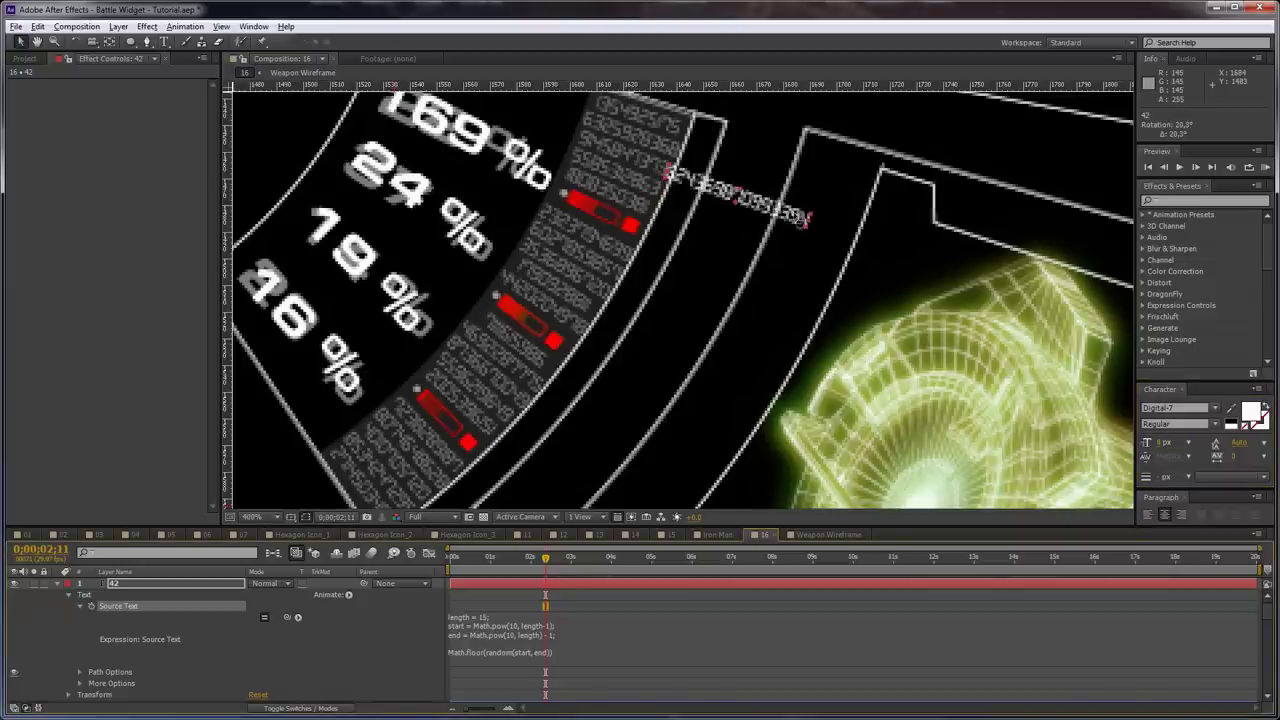
pyautogui.moveTo(797, 207); pyautogui.dragTo(732, 144)
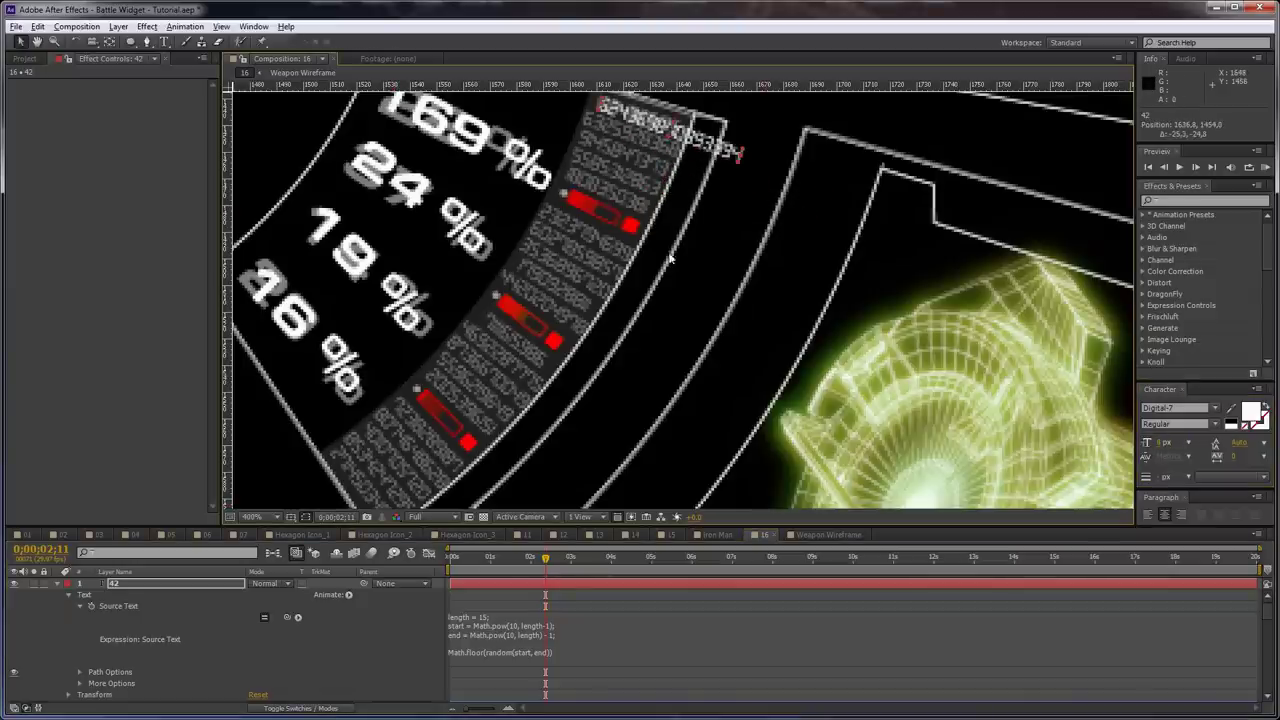
# Change the length in the Source Text expression to 10
pyautogui.click(481, 612)
pyautogui.click(500, 616)
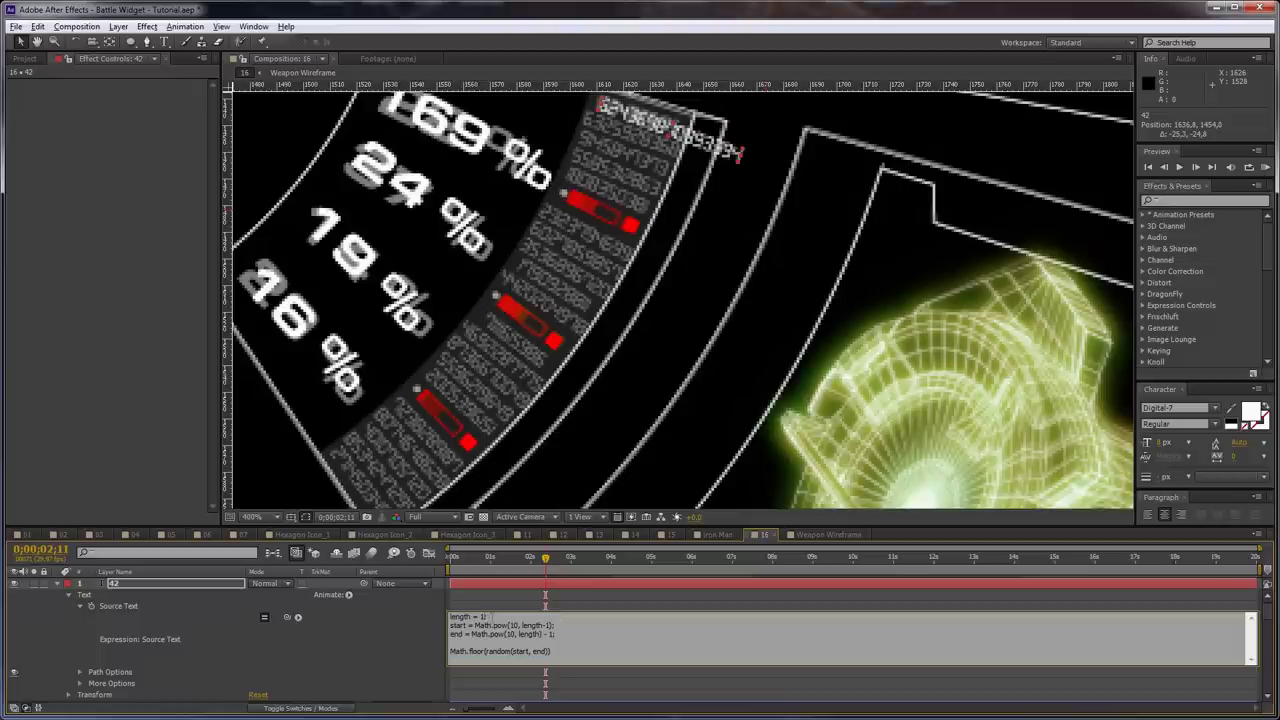
pyautogui.click(400, 602)
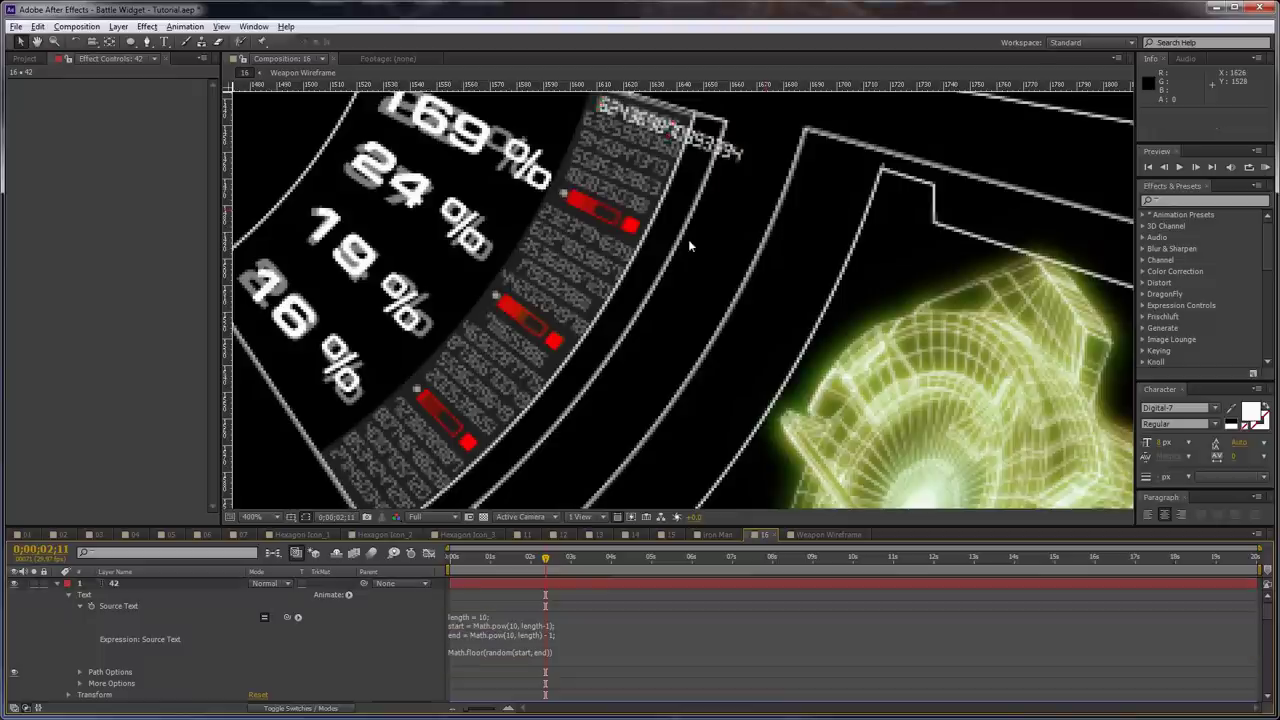
# Duplicate the random-number layer repeatedly up to layer 61, fitting the rotated rows along the whole number strip between the meters
pyautogui.click(148, 584)
pyautogui.moveTo(578, 209); pyautogui.dragTo(582, 257)
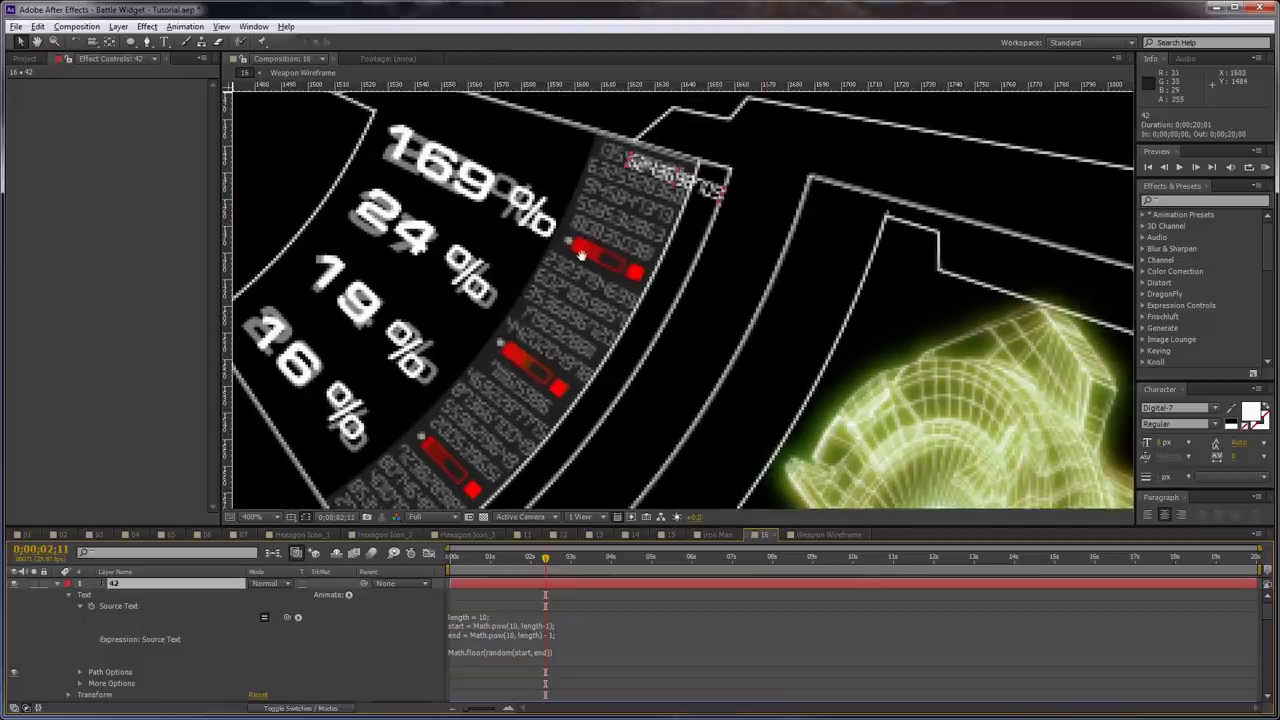
pyautogui.moveTo(690, 180); pyautogui.dragTo(638, 253)
pyautogui.hotkey('ctrl', 'd')
pyautogui.hotkey('ctrl', 'd')
pyautogui.hotkey('ctrl', 'd')
pyautogui.hotkey('ctrl', 'd')
pyautogui.click(690, 378)
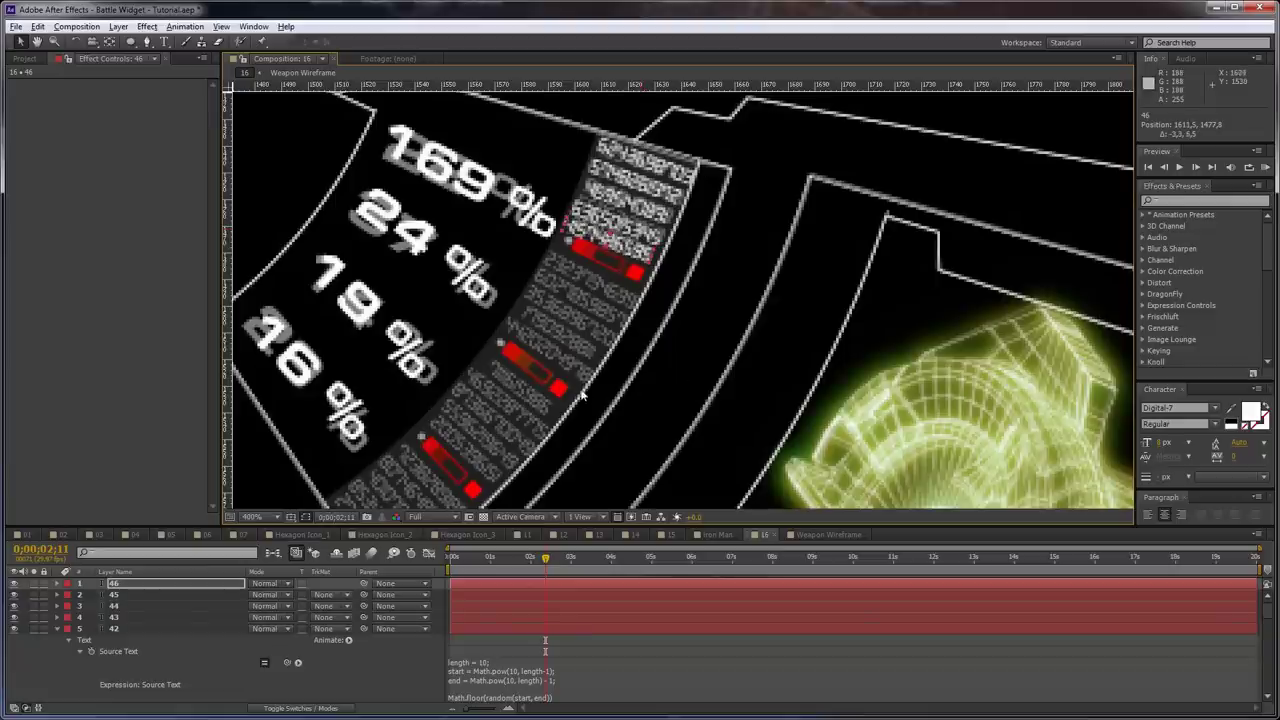
pyautogui.moveTo(579, 393); pyautogui.dragTo(642, 329)
pyautogui.scroll(-2, 527, 406)
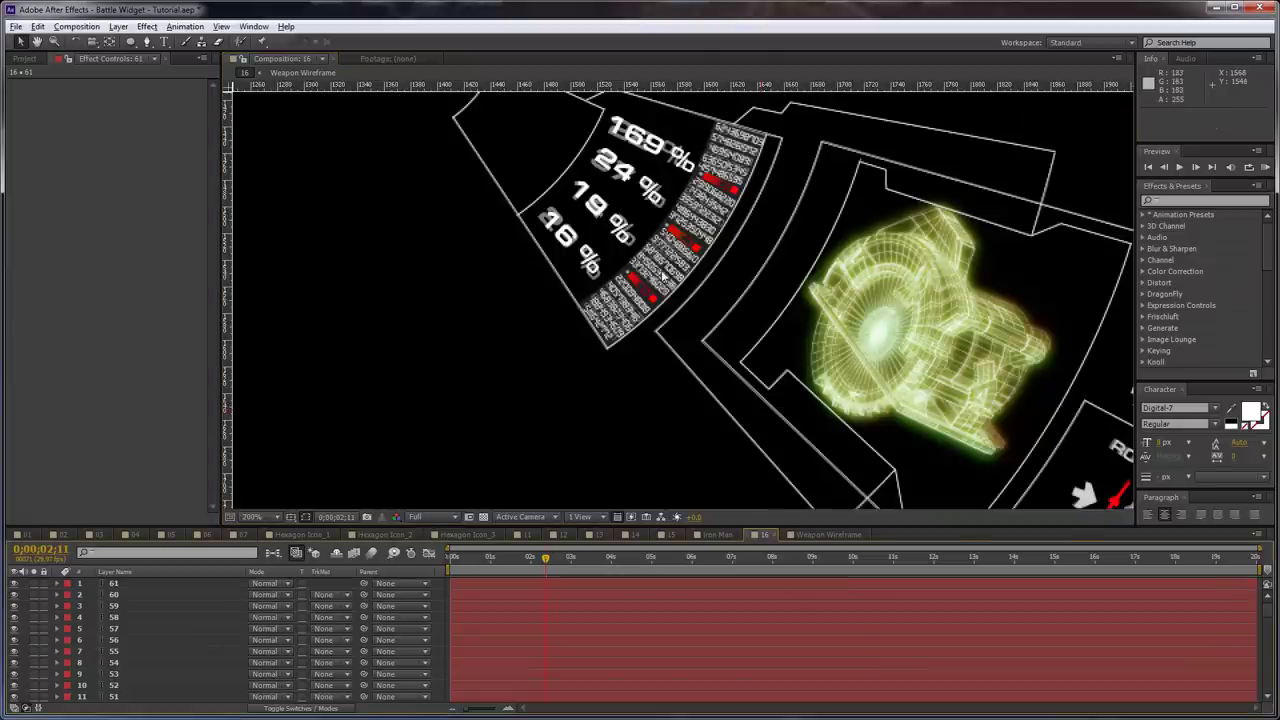
# Delete the 16.jpg reference layer from composition 16 and save the project
pyautogui.scroll(-12, 103, 679)
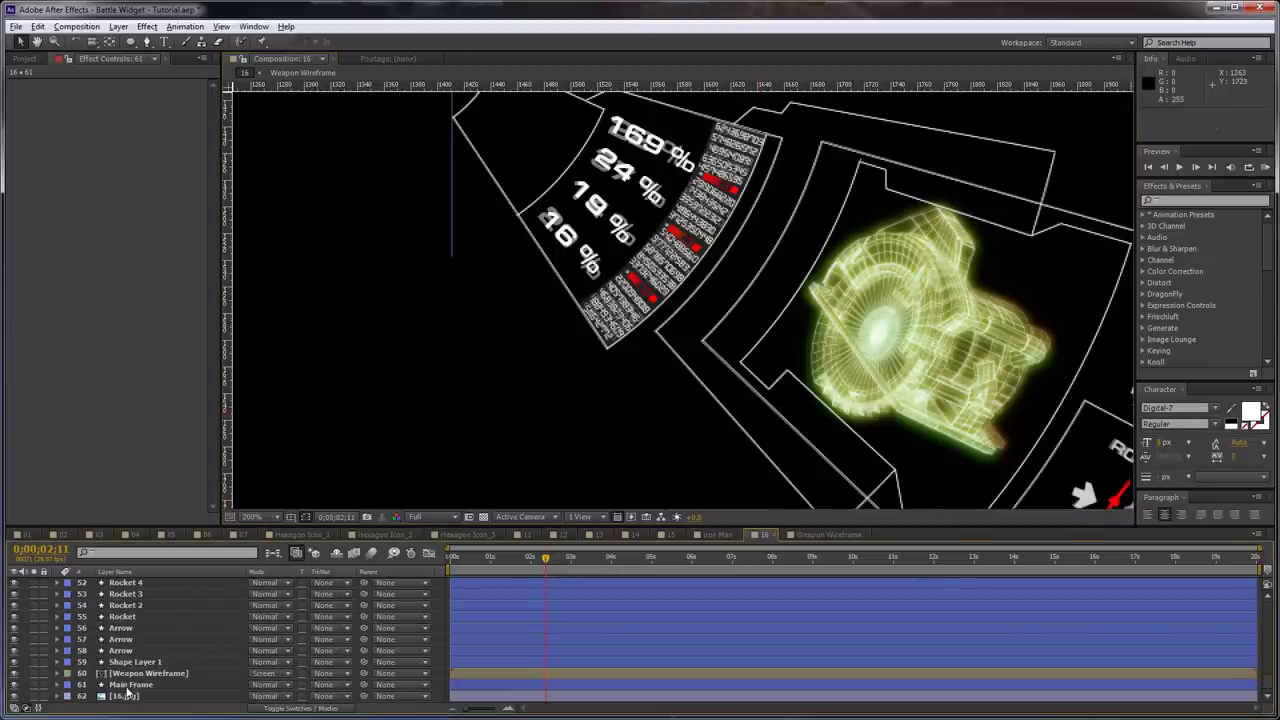
pyautogui.click(125, 696)
pyautogui.press('Delete')
pyautogui.scroll(-1, 680, 292)
pyautogui.moveTo(786, 346); pyautogui.dragTo(707, 306)
pyautogui.hotkey('ctrl', 's')
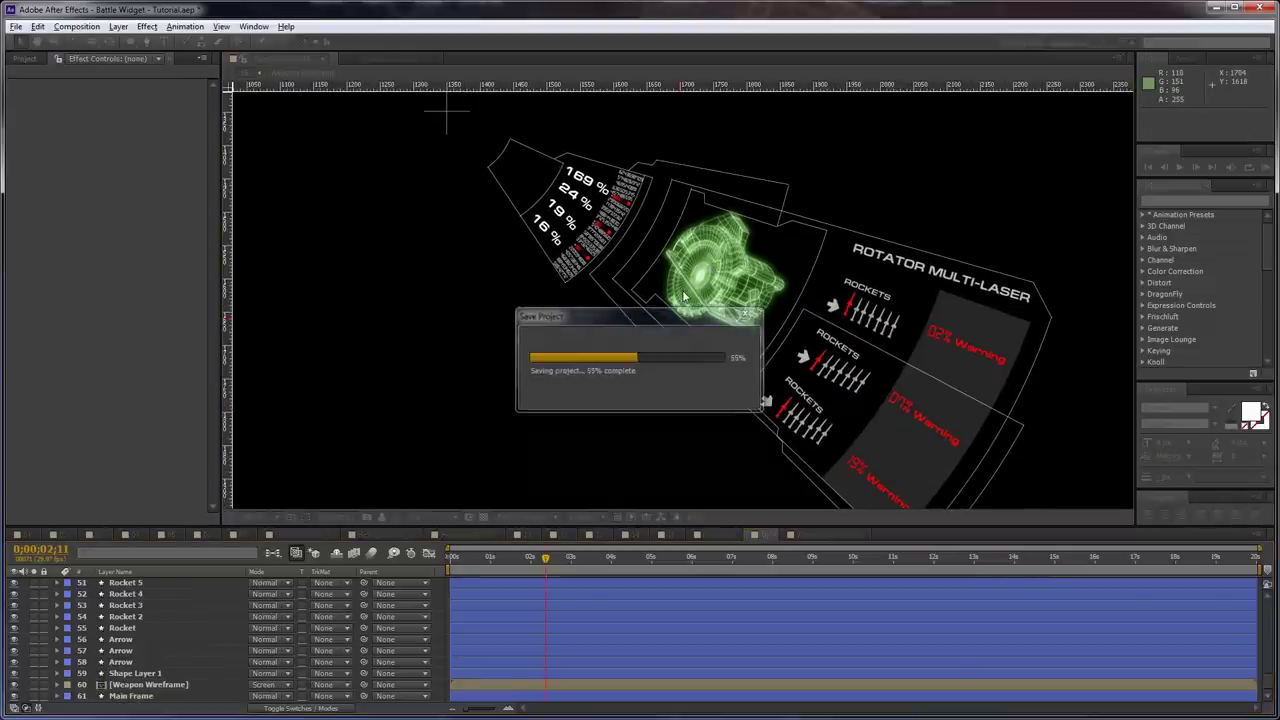
pyautogui.moveTo(847, 376); pyautogui.dragTo(825, 354)
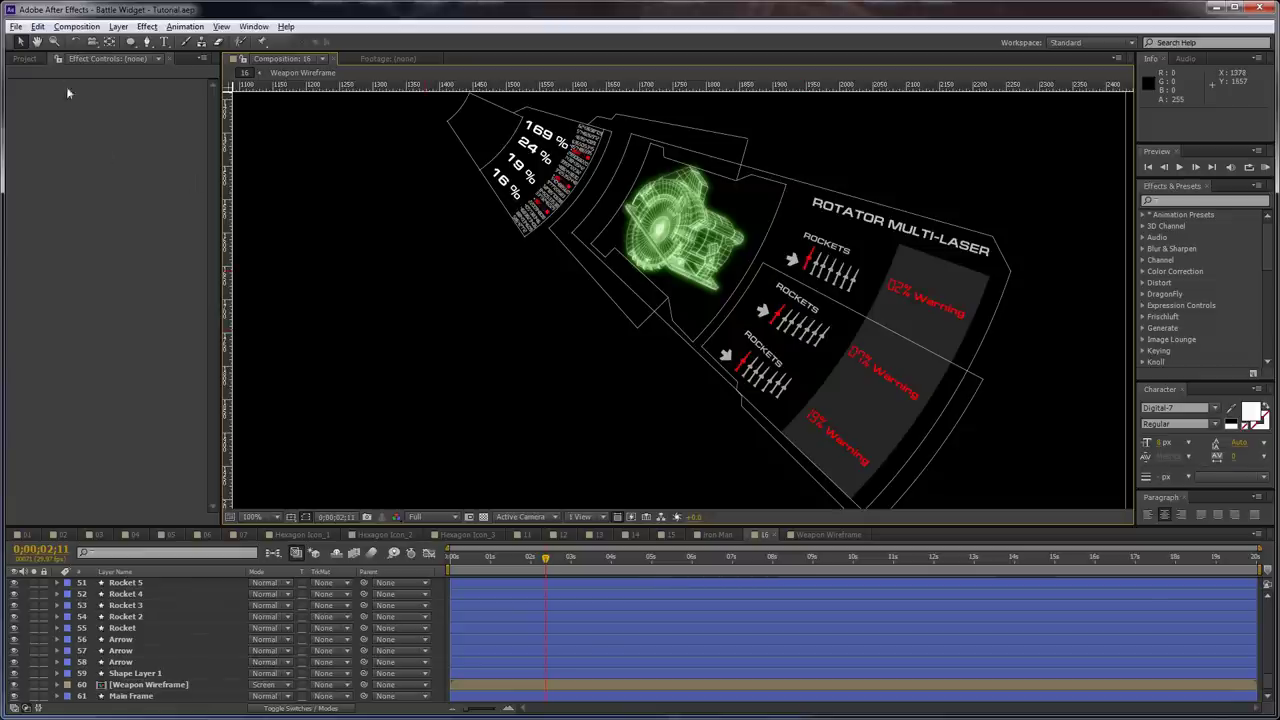
# Create a new composition from the 17.jpg reference image
pyautogui.click(37, 58)
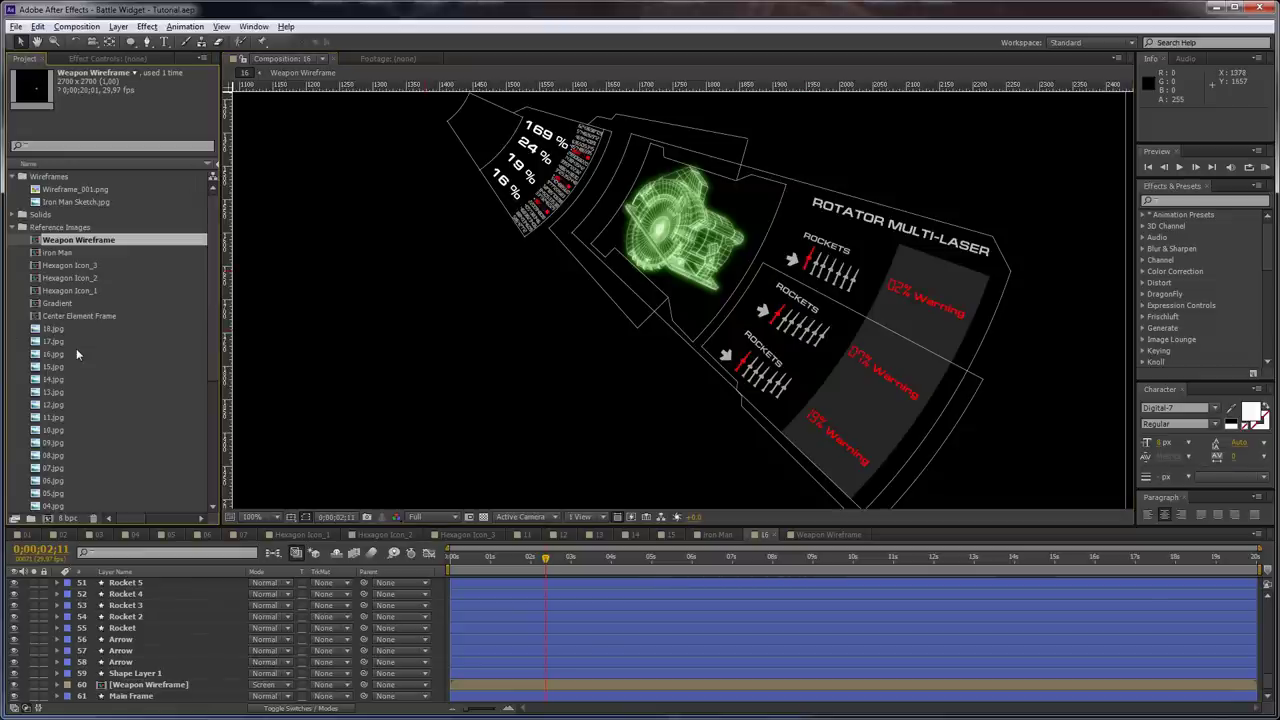
pyautogui.click(61, 345)
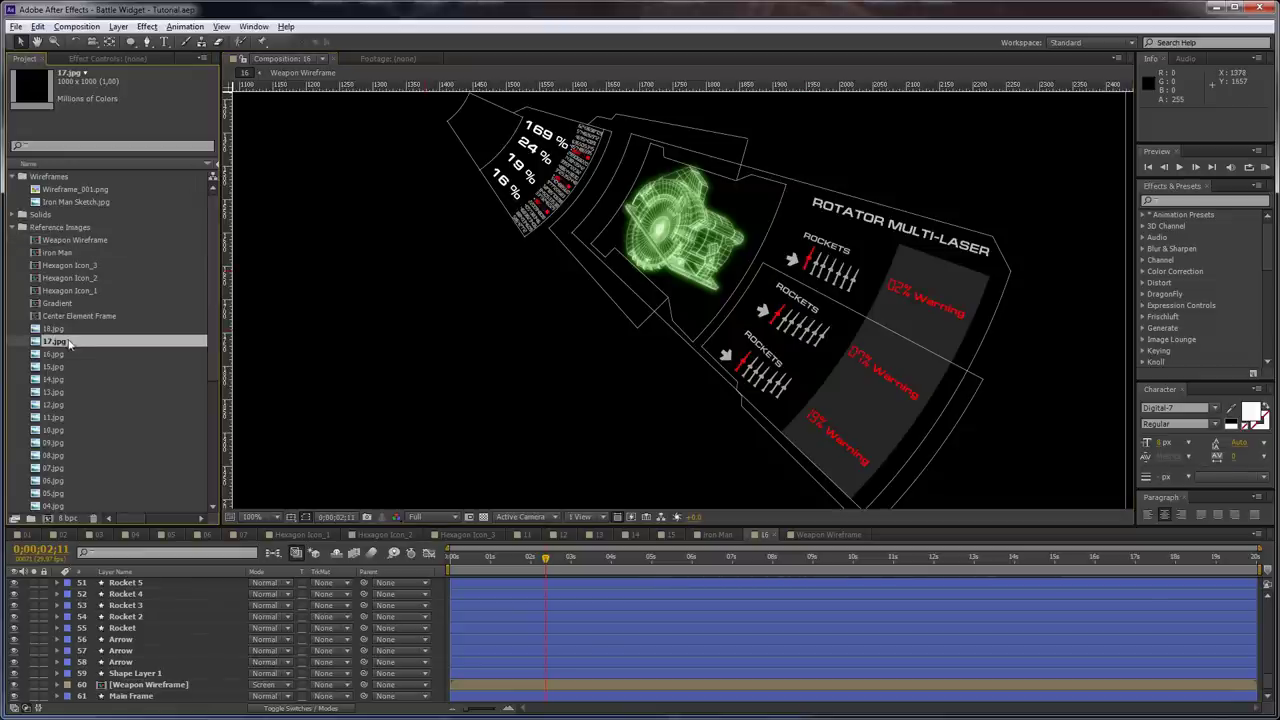
pyautogui.moveTo(49, 517); pyautogui.dragTo(48, 518)
pyautogui.scroll(-1, 787, 309)
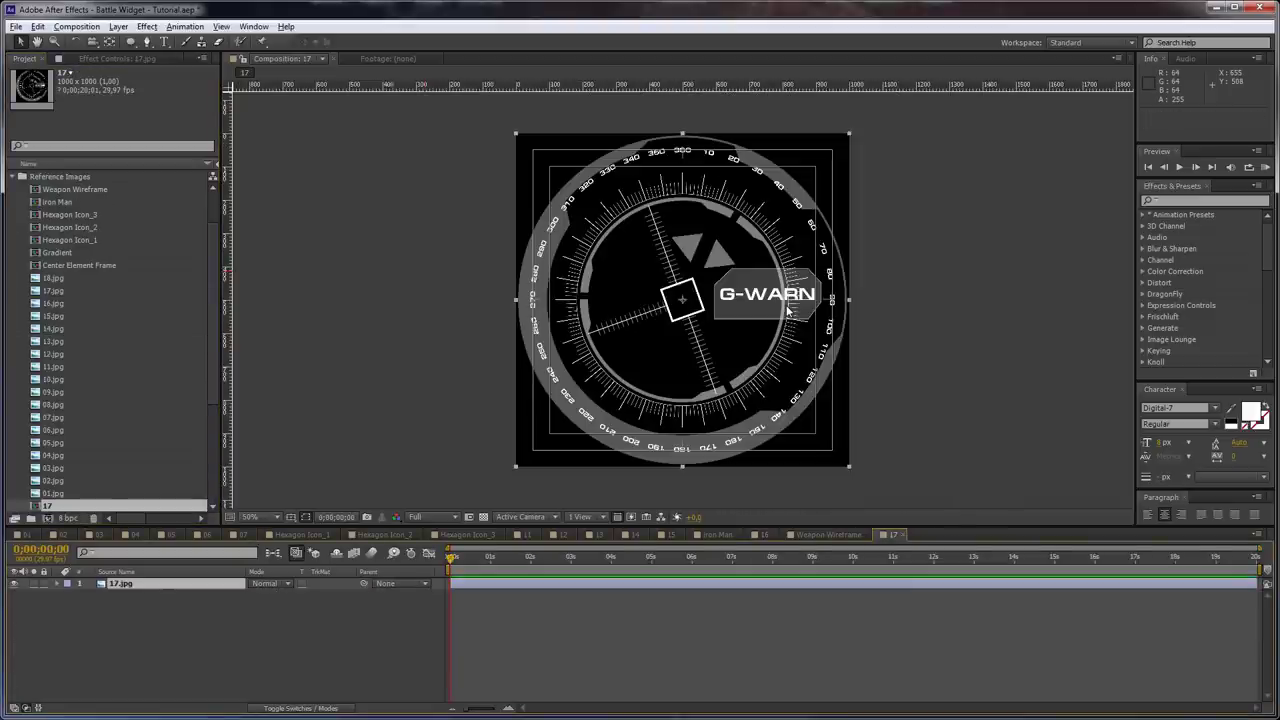
pyautogui.scroll(1, 787, 310)
pyautogui.scroll(-1, 787, 310)
pyautogui.click(493, 653)
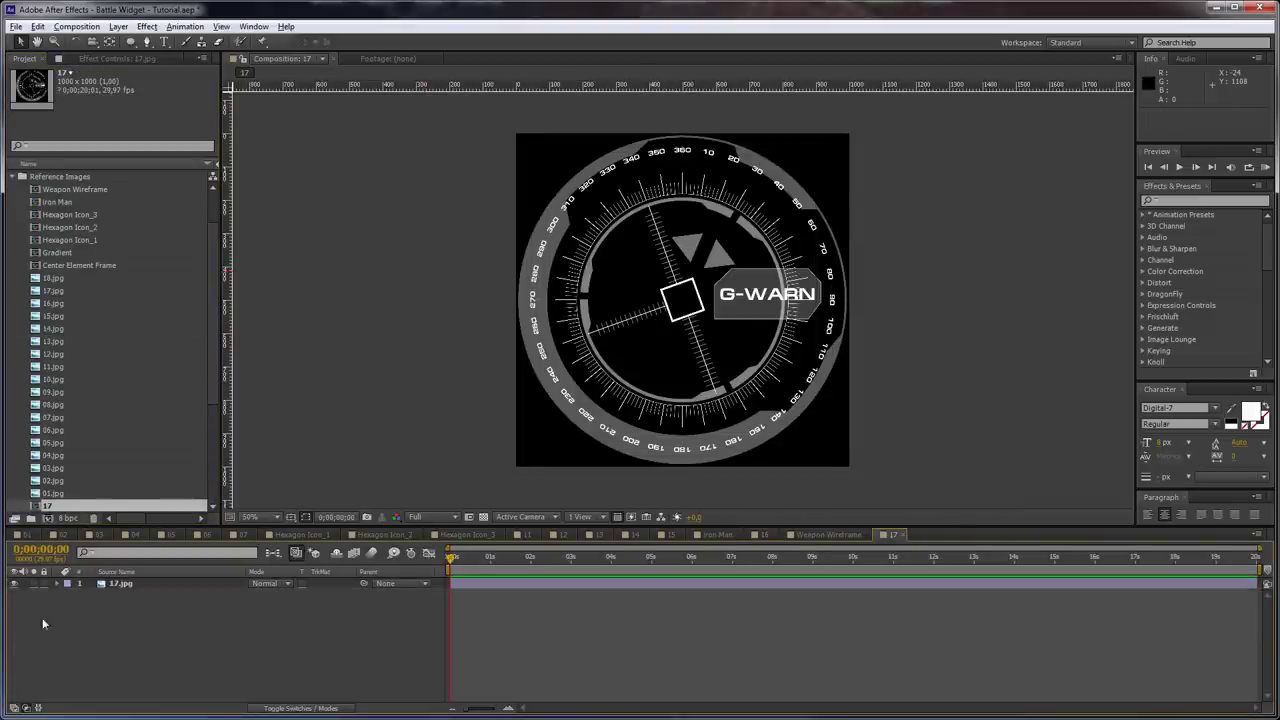
# Set the 17.jpg layer's opacity to 50%
pyautogui.click(159, 588)
pyautogui.press('t')
pyautogui.click(260, 594)
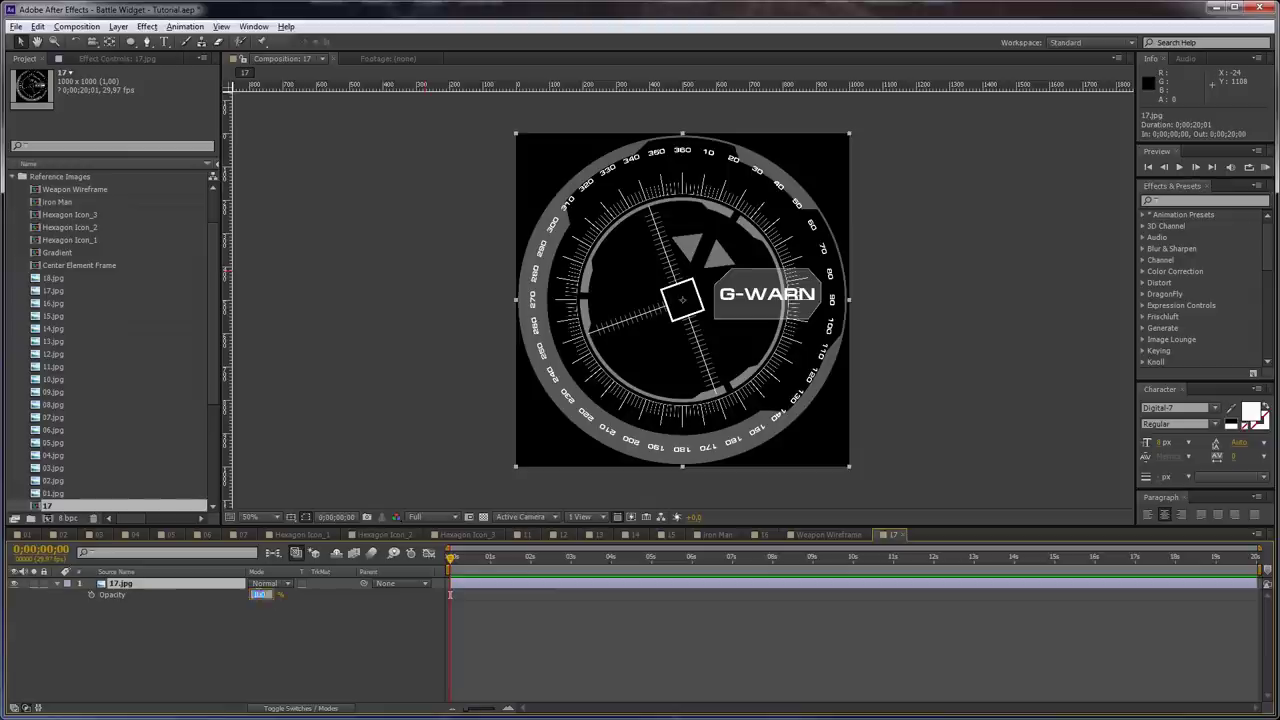
pyautogui.press('Return')
pyautogui.click(625, 643)
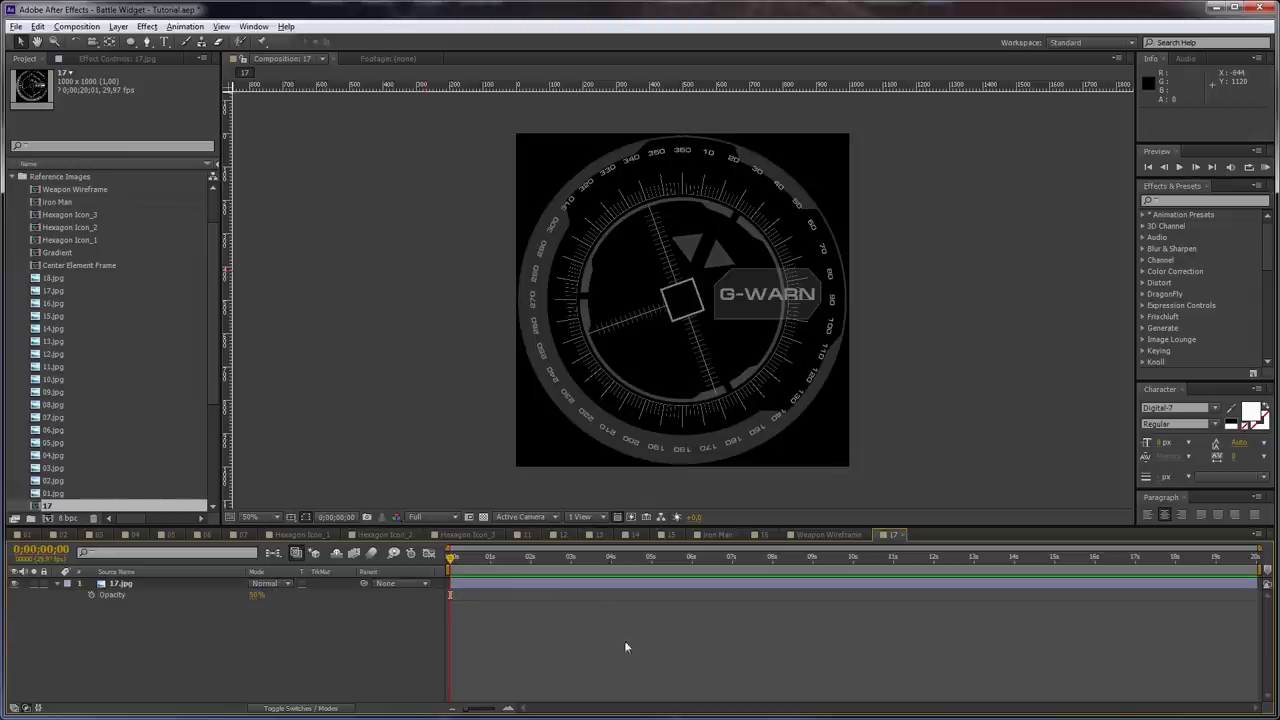
# Create a composition-sized ellipse shape layer with no fill and a thick white stroke
pyautogui.click(132, 43)
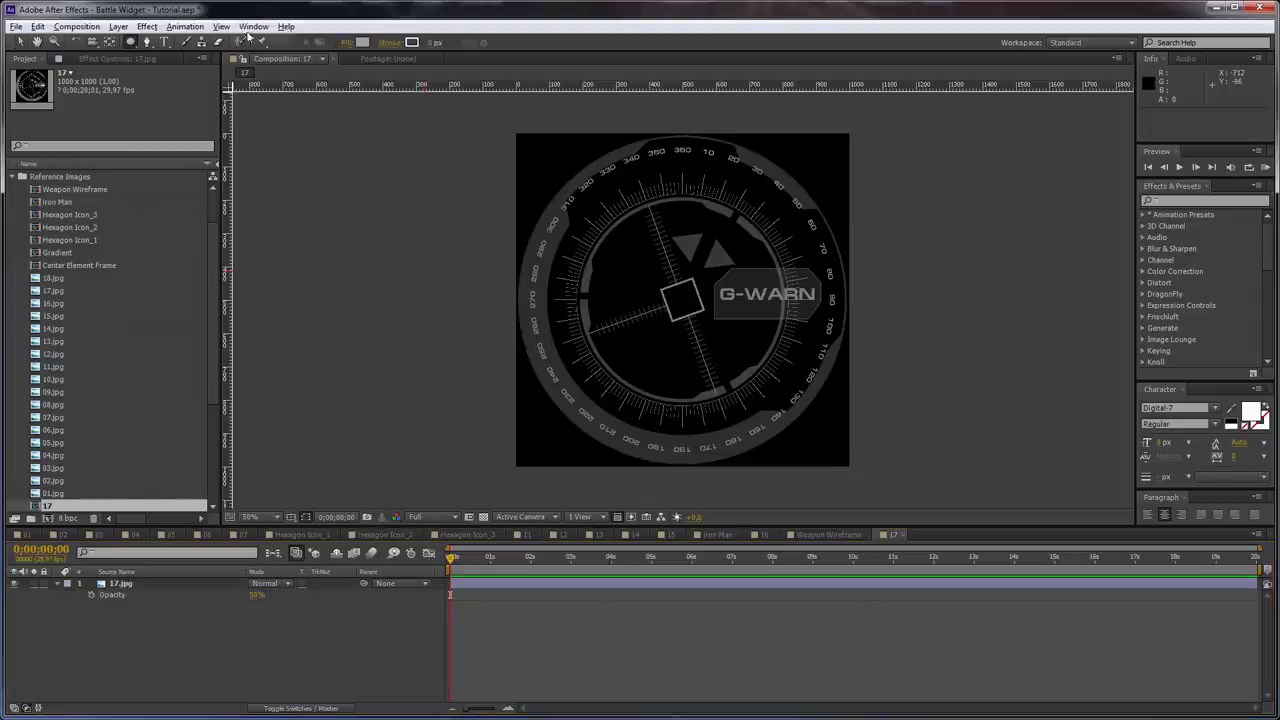
pyautogui.doubleClick(132, 43)
pyautogui.keyDown('alt'); pyautogui.click(364, 43); pyautogui.keyUp('alt')
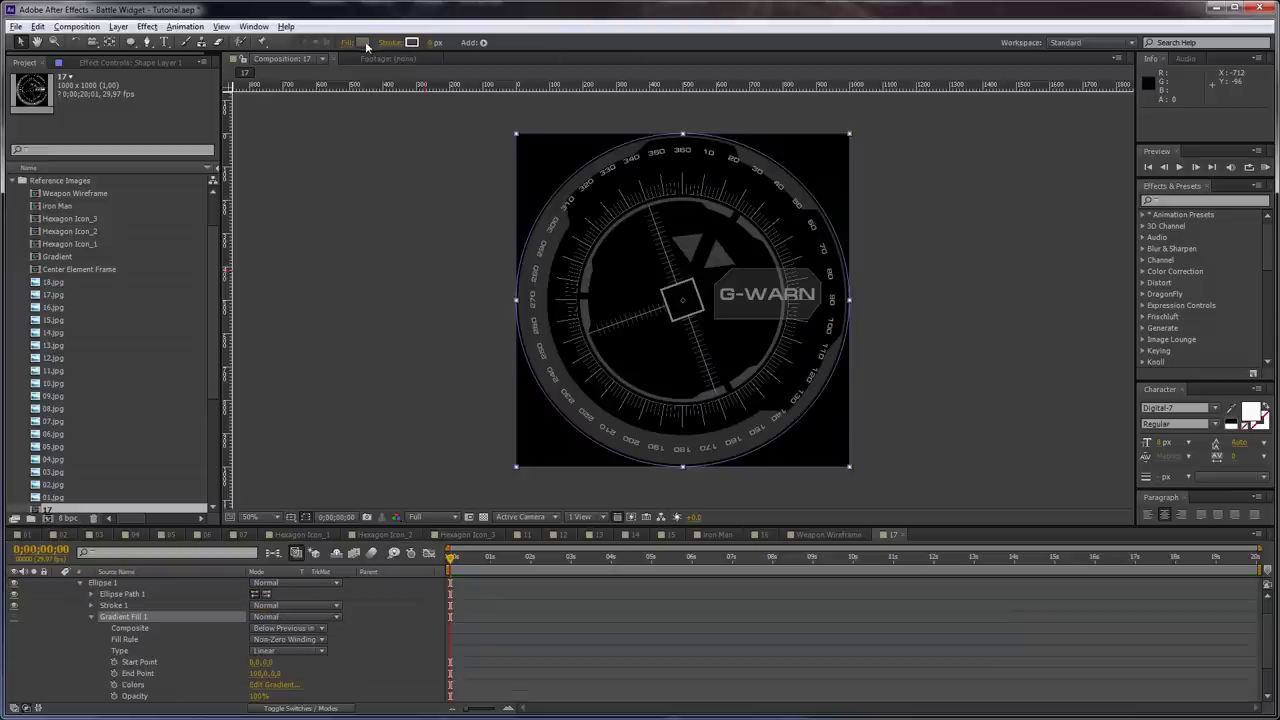
pyautogui.moveTo(436, 45); pyautogui.dragTo(451, 43)
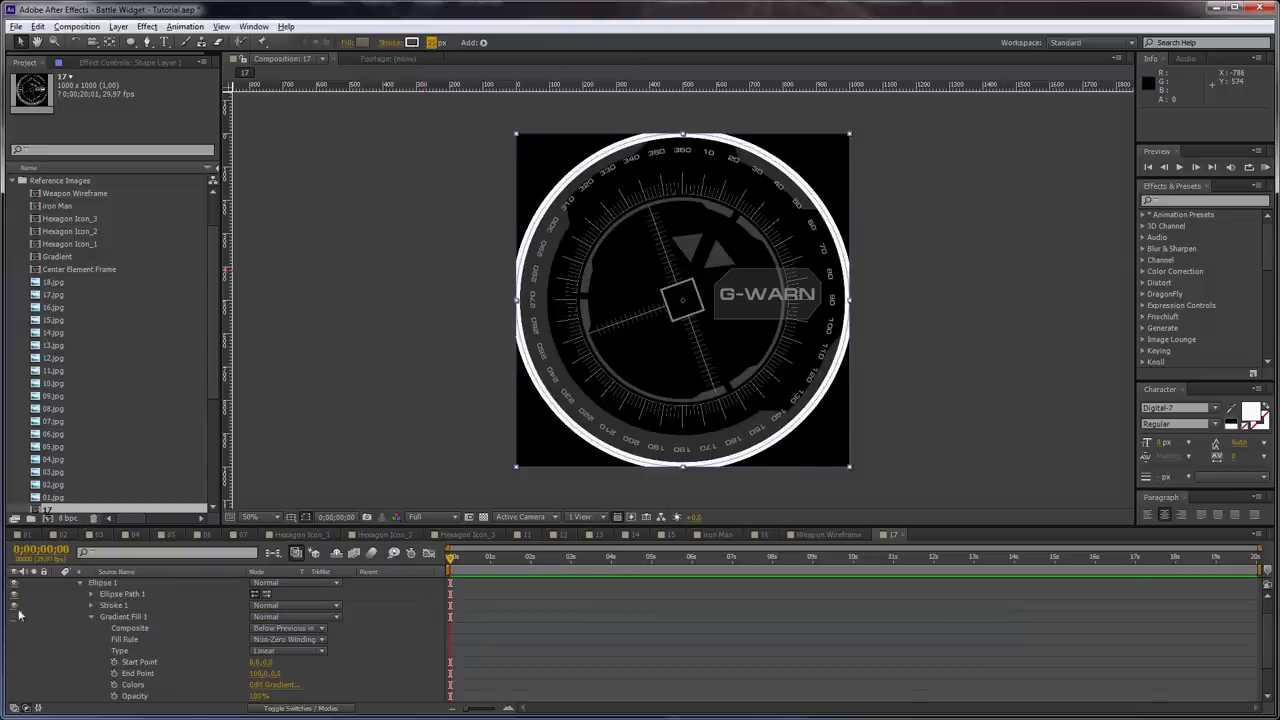
# Thin the ring's stroke and set its ellipse size to about 981.7 px to follow the dial's outer edge
pyautogui.scroll(1, 80, 620)
pyautogui.click(93, 618)
pyautogui.moveTo(282, 628); pyautogui.dragTo(248, 631)
pyautogui.scroll(1, 737, 182)
pyautogui.press('space')
pyautogui.moveTo(772, 123); pyautogui.dragTo(771, 350)
pyautogui.scroll(1, 726, 251)
pyautogui.moveTo(710, 243); pyautogui.dragTo(710, 384)
pyautogui.moveTo(280, 628); pyautogui.dragTo(305, 639)
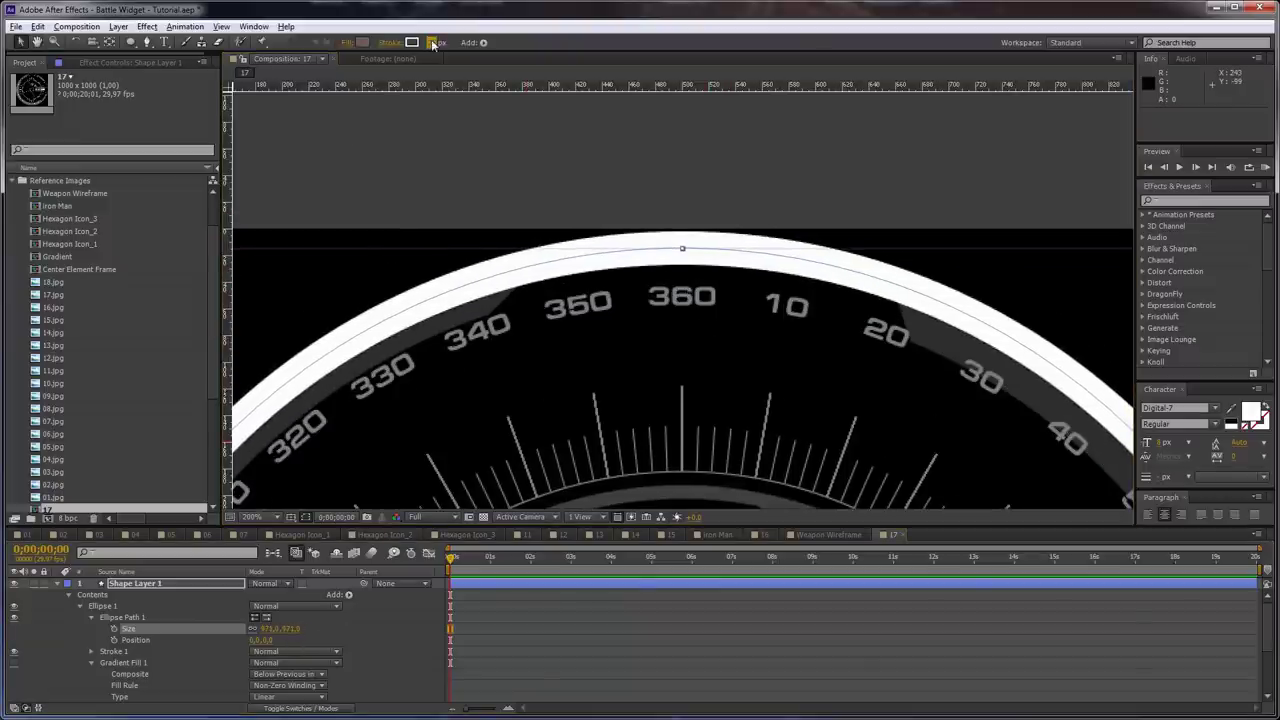
pyautogui.moveTo(431, 42); pyautogui.dragTo(428, 43)
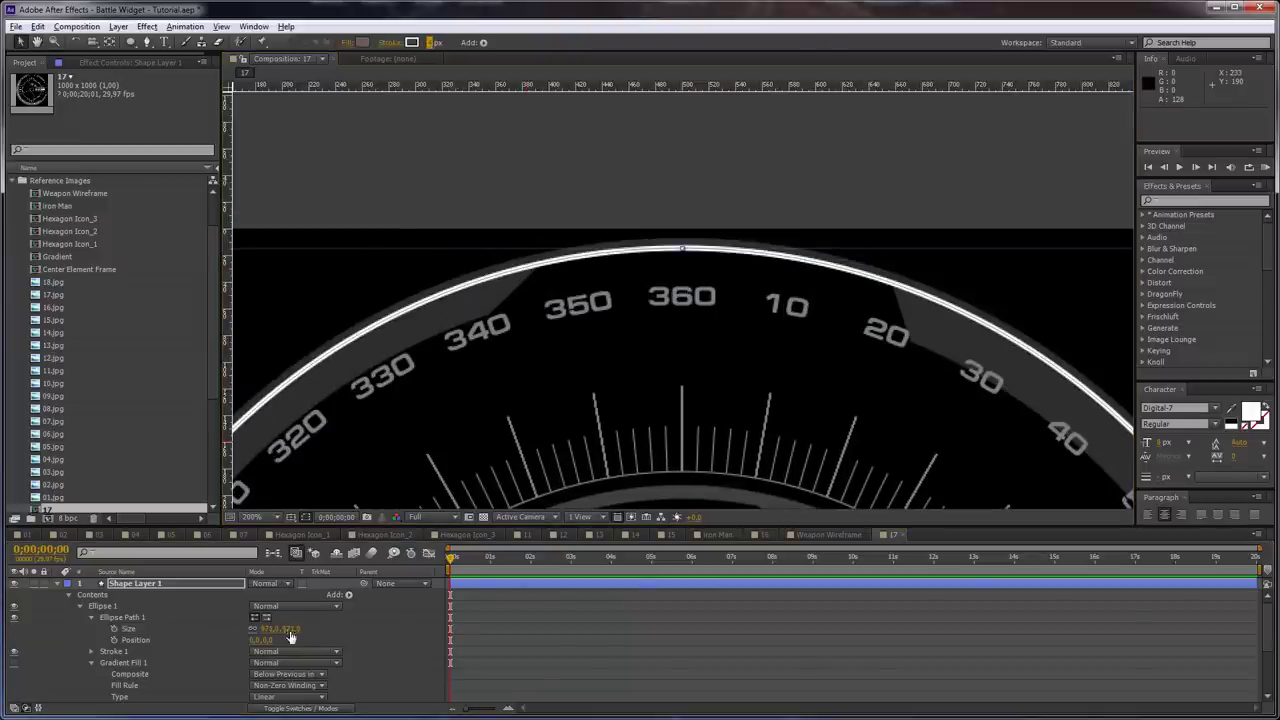
pyautogui.moveTo(270, 628); pyautogui.dragTo(278, 628)
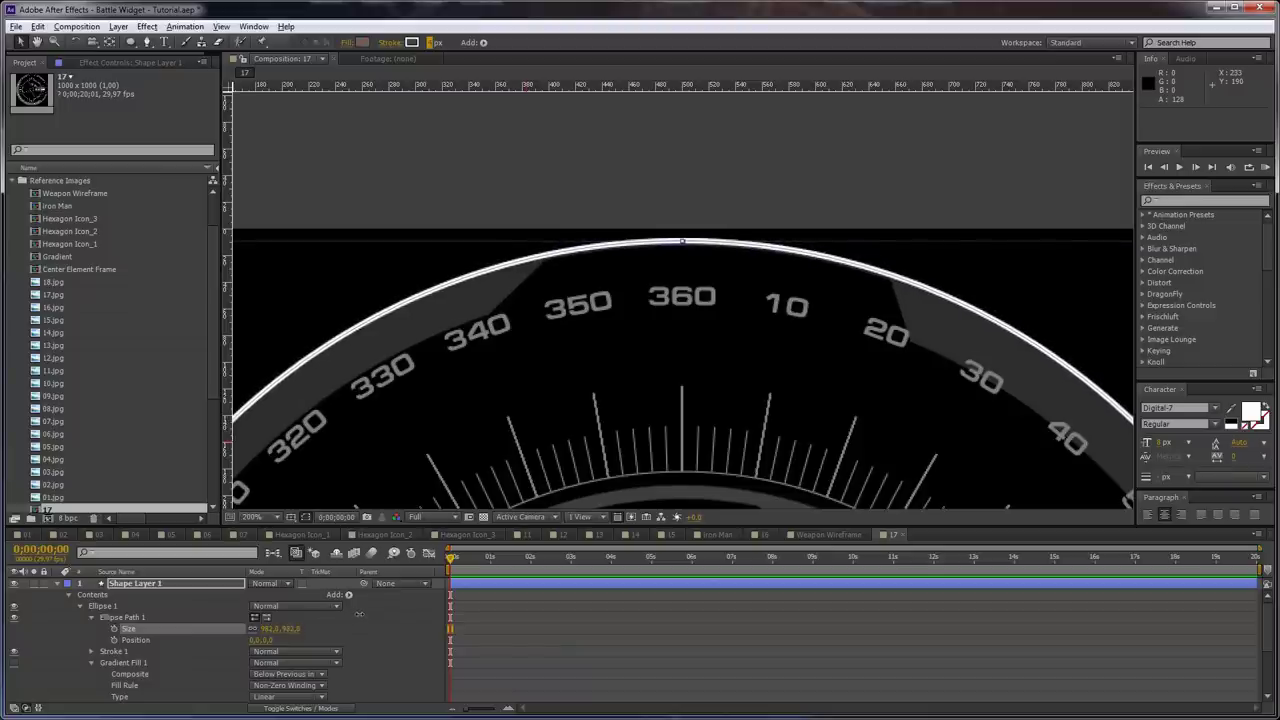
pyautogui.moveTo(358, 614); pyautogui.dragTo(358, 614)
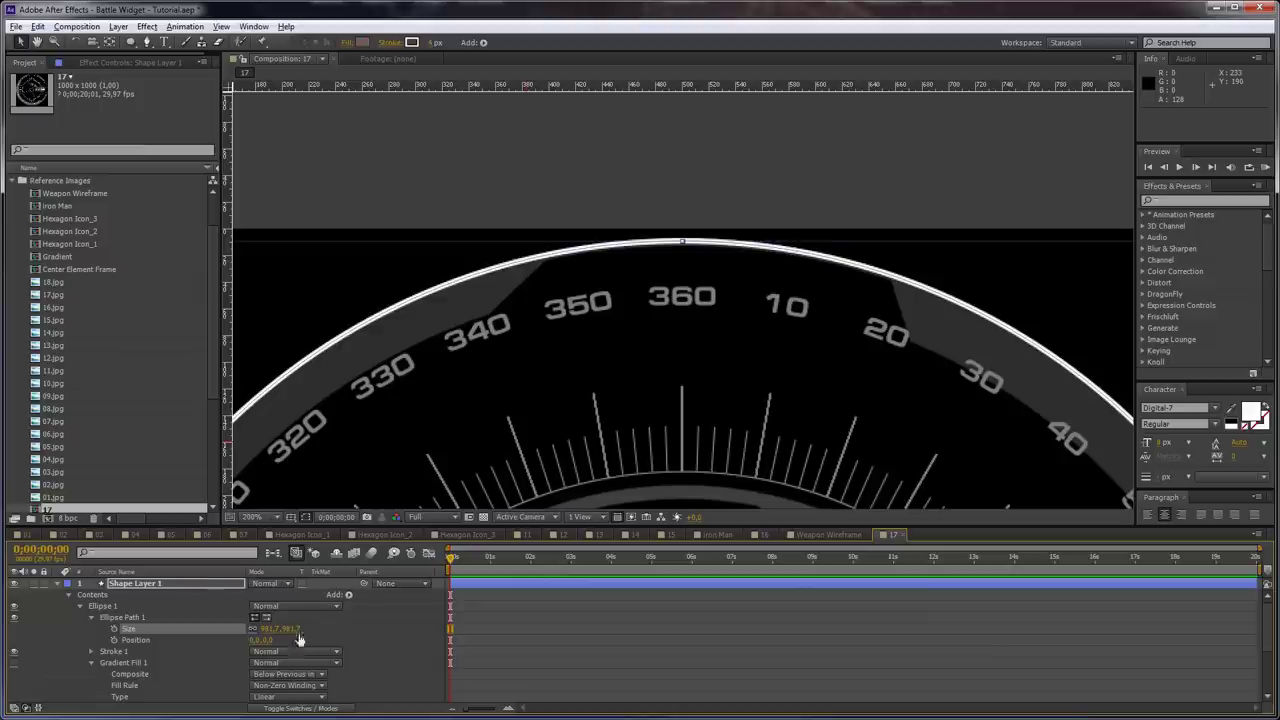
# Rename the ring's shape layer as "Main Frame"
pyautogui.click(142, 582)
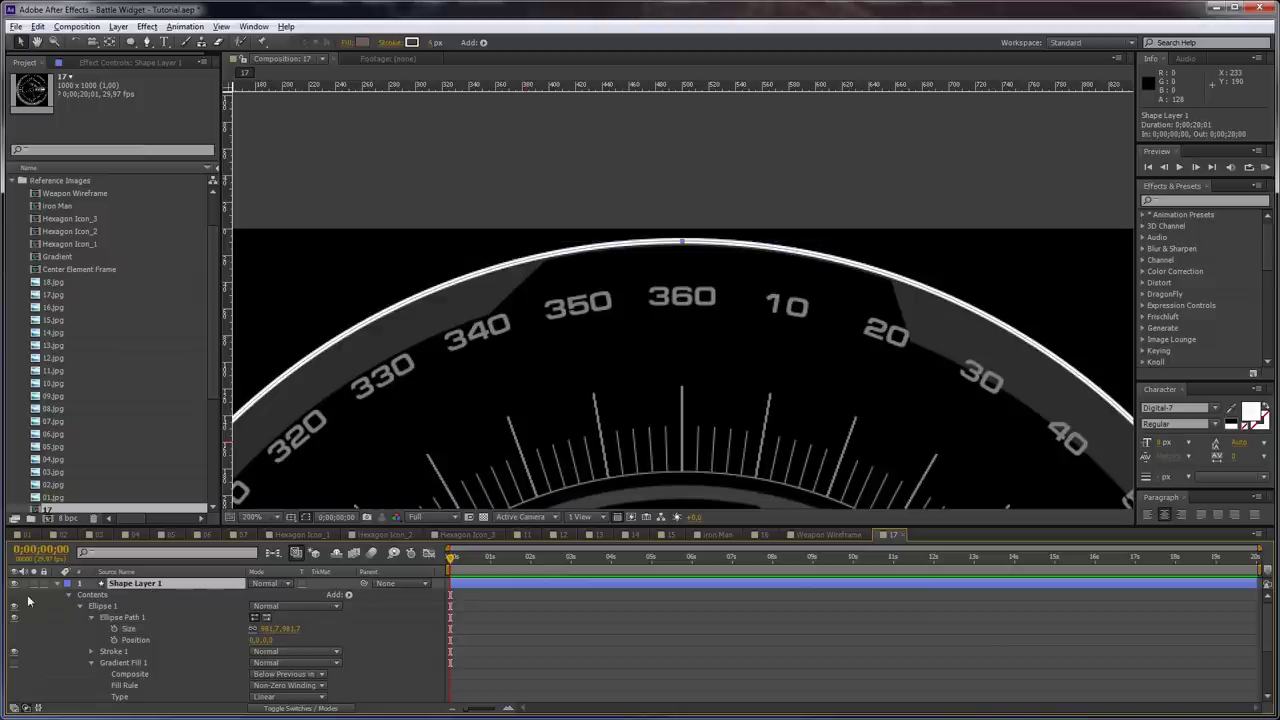
pyautogui.press('Return')
pyautogui.write('Main Frame')
pyautogui.press('Return')
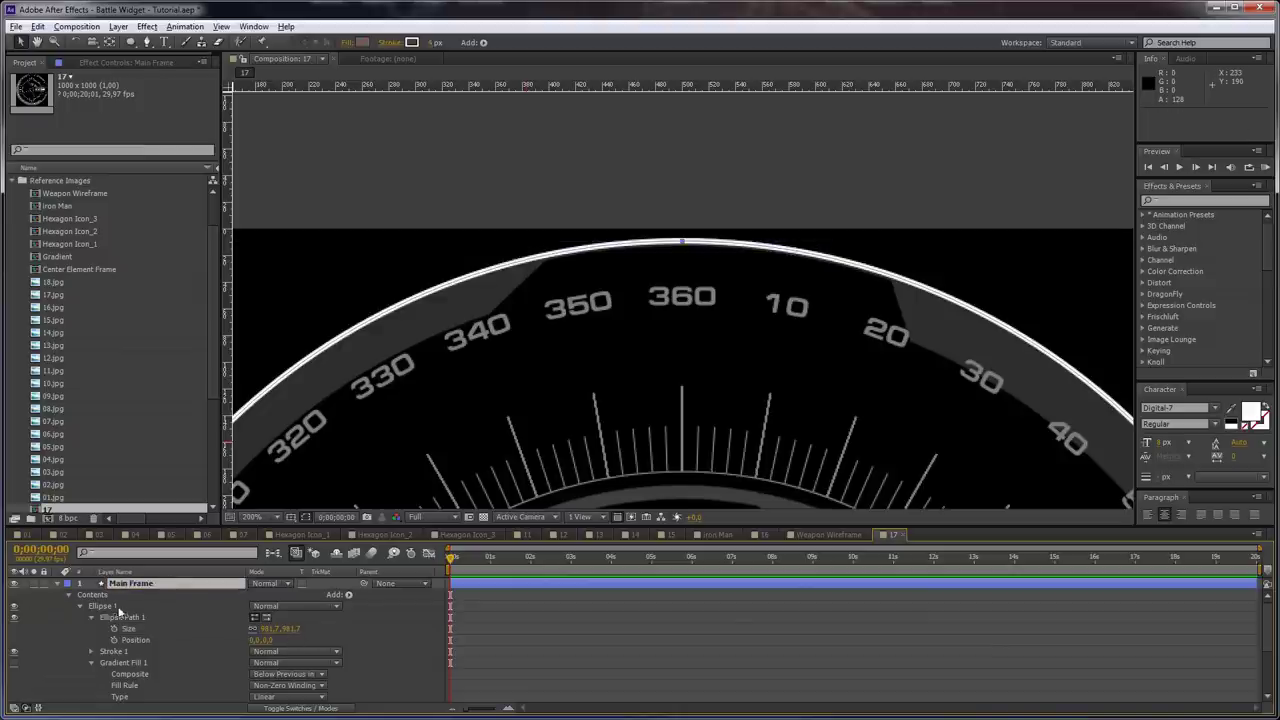
# Duplicate the Main Frame layer and name the copy "large Inner"
pyautogui.click(57, 583)
pyautogui.hotkey('ctrl', 'd')
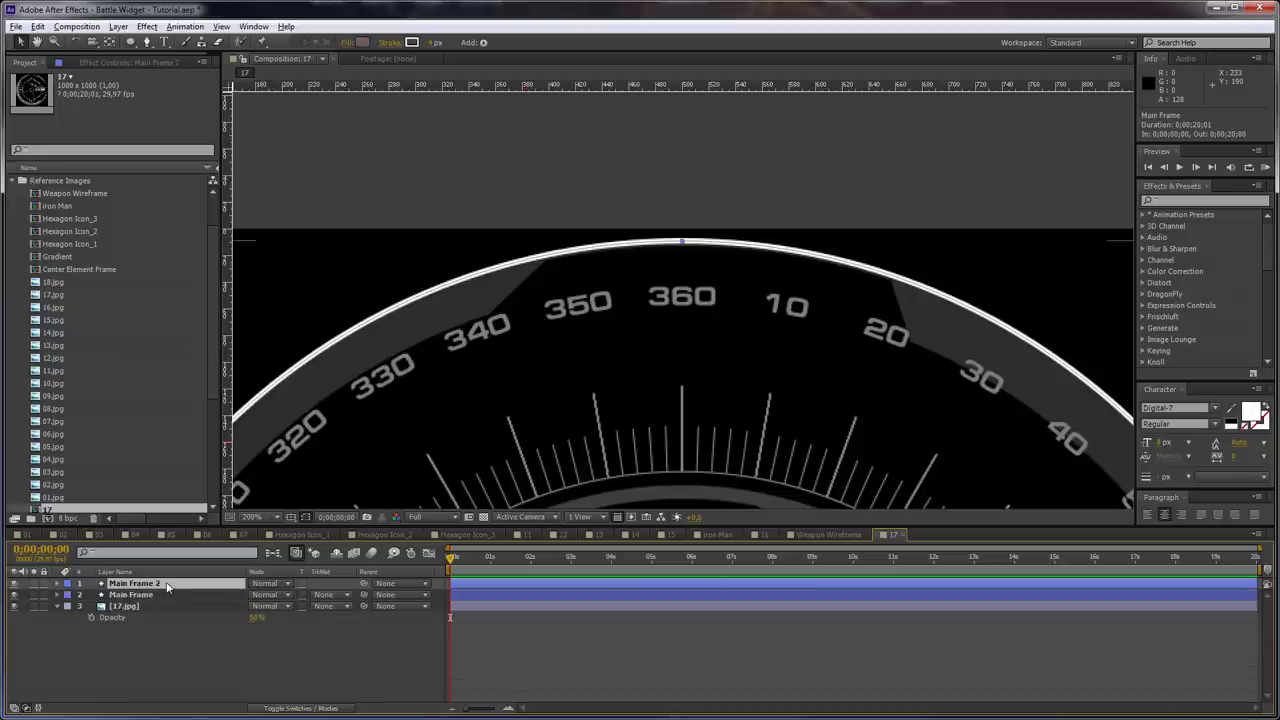
pyautogui.press(',')
pyautogui.press(',')
pyautogui.press(',')
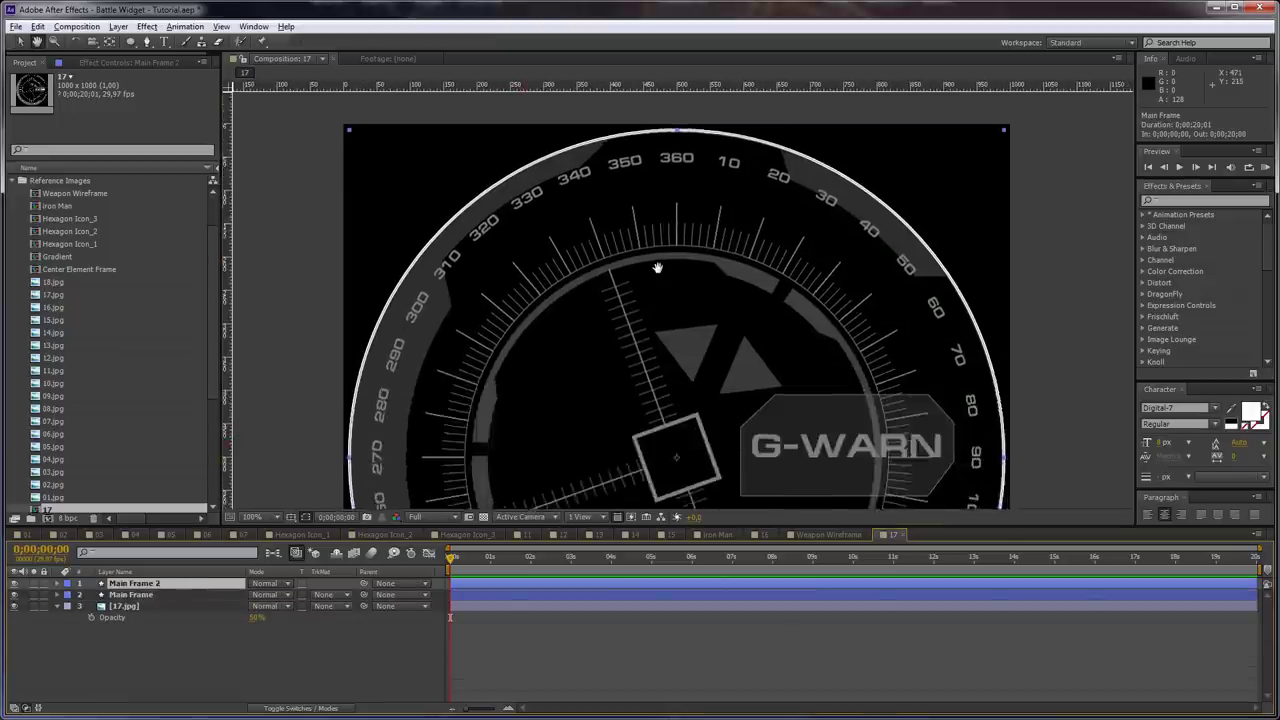
pyautogui.moveTo(612, 387); pyautogui.dragTo(610, 318)
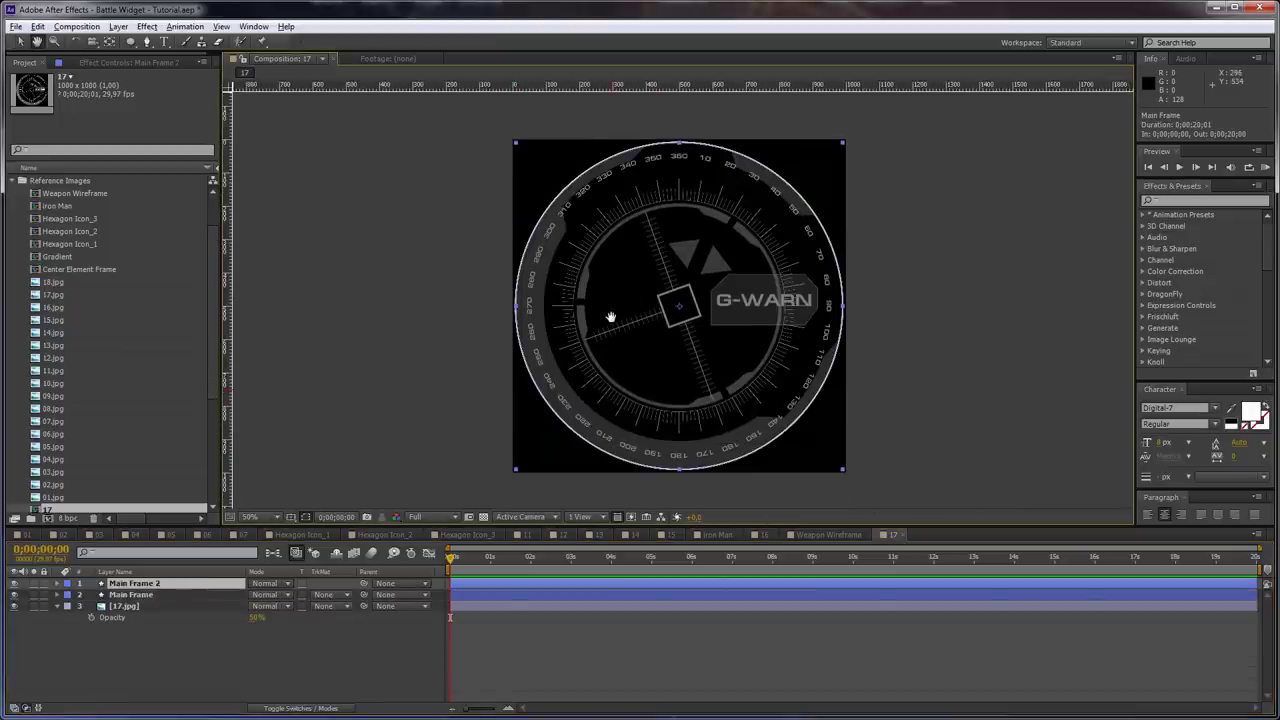
pyautogui.press('v')
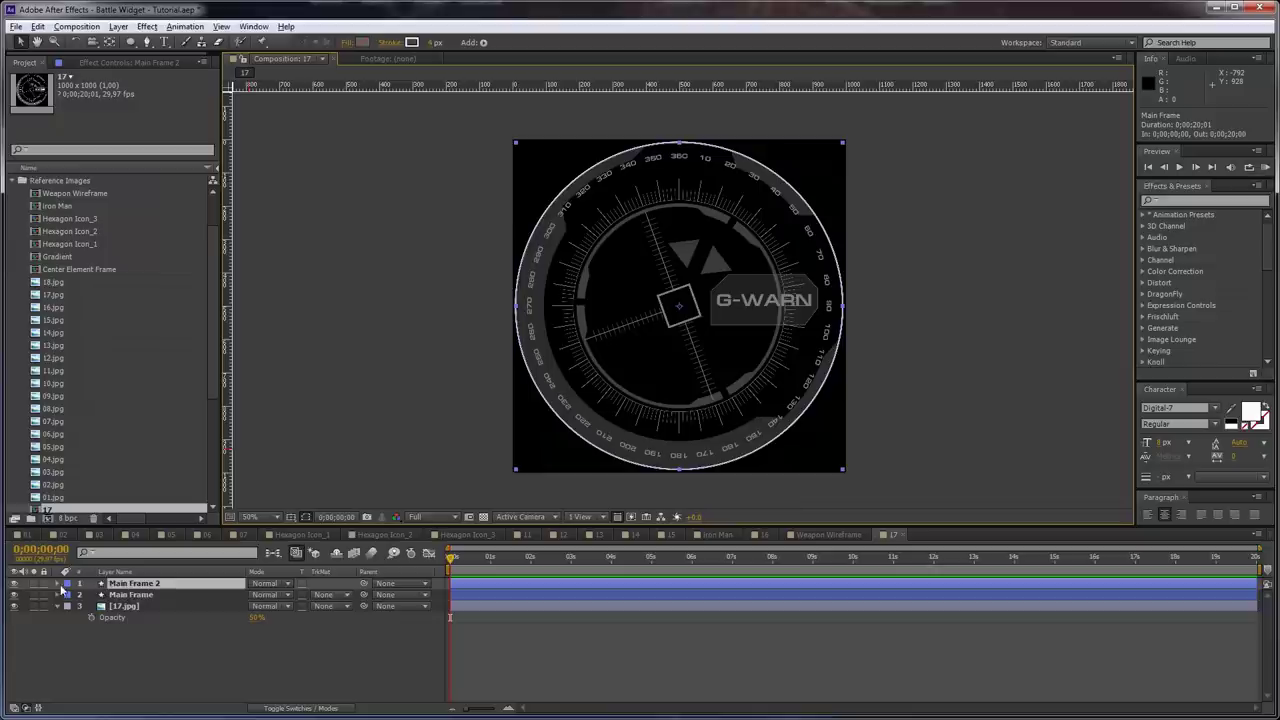
pyautogui.click(122, 583)
pyautogui.press('Return')
pyautogui.write('large Inne')
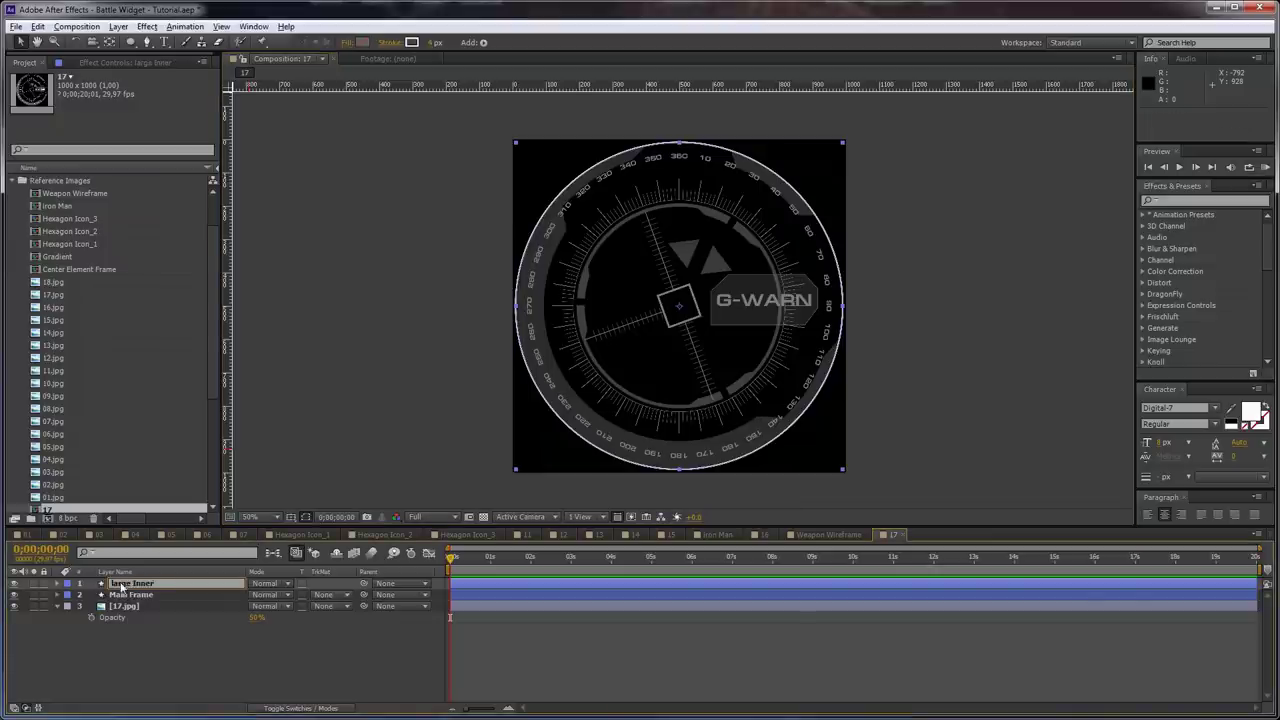
pyautogui.write('r')
pyautogui.press('Return')
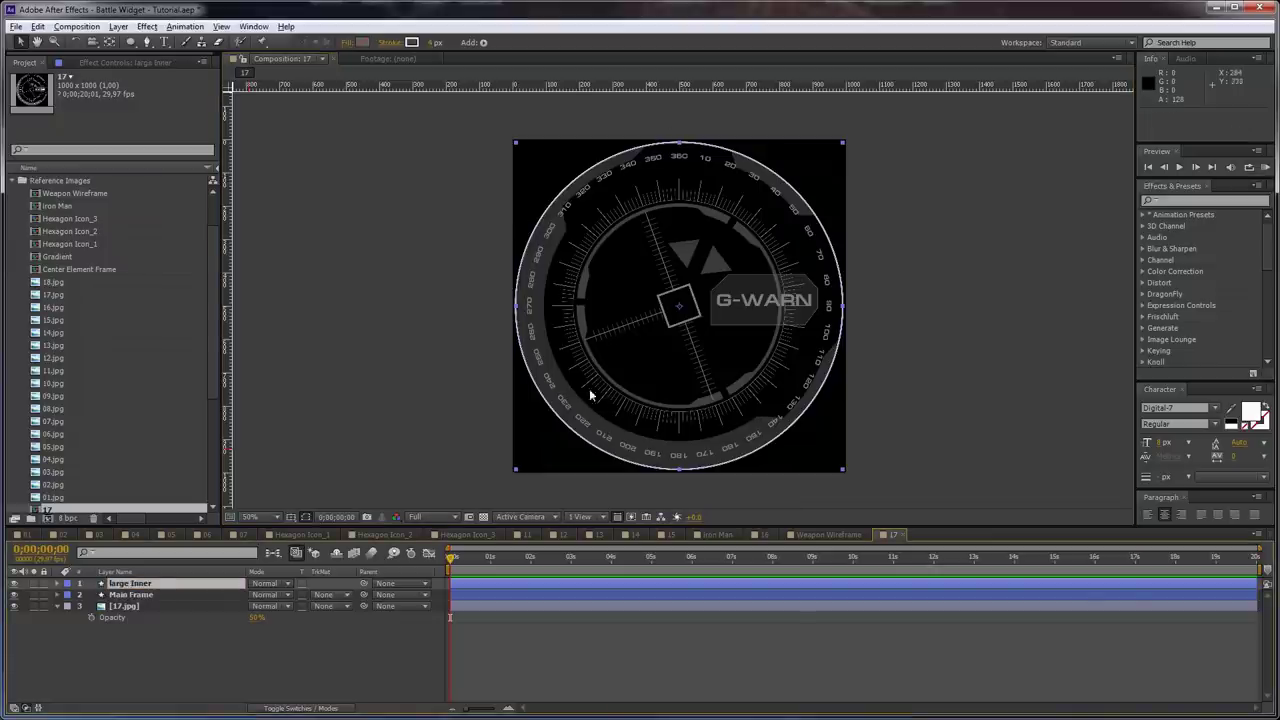
# Duplicate the large Inner layer and name the copy "Medium Inner"
pyautogui.click(155, 588)
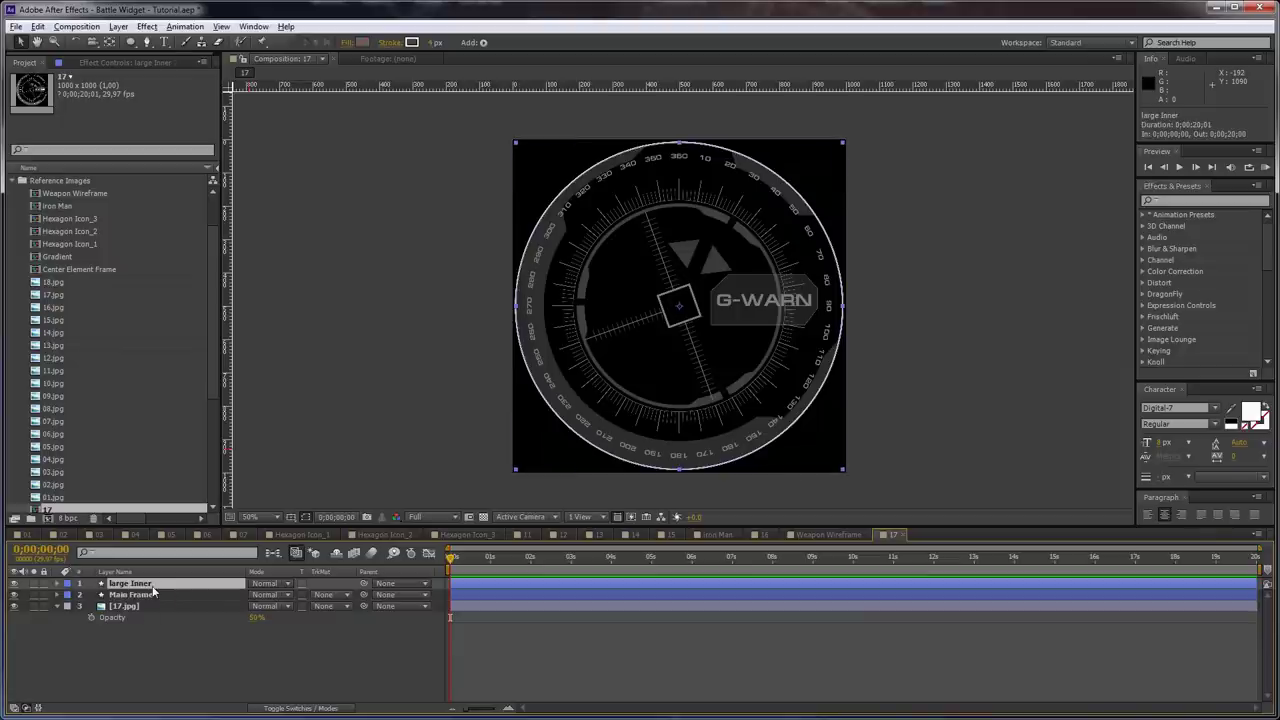
pyautogui.hotkey('ctrl', 'd')
pyautogui.press('Return')
pyautogui.write('Med')
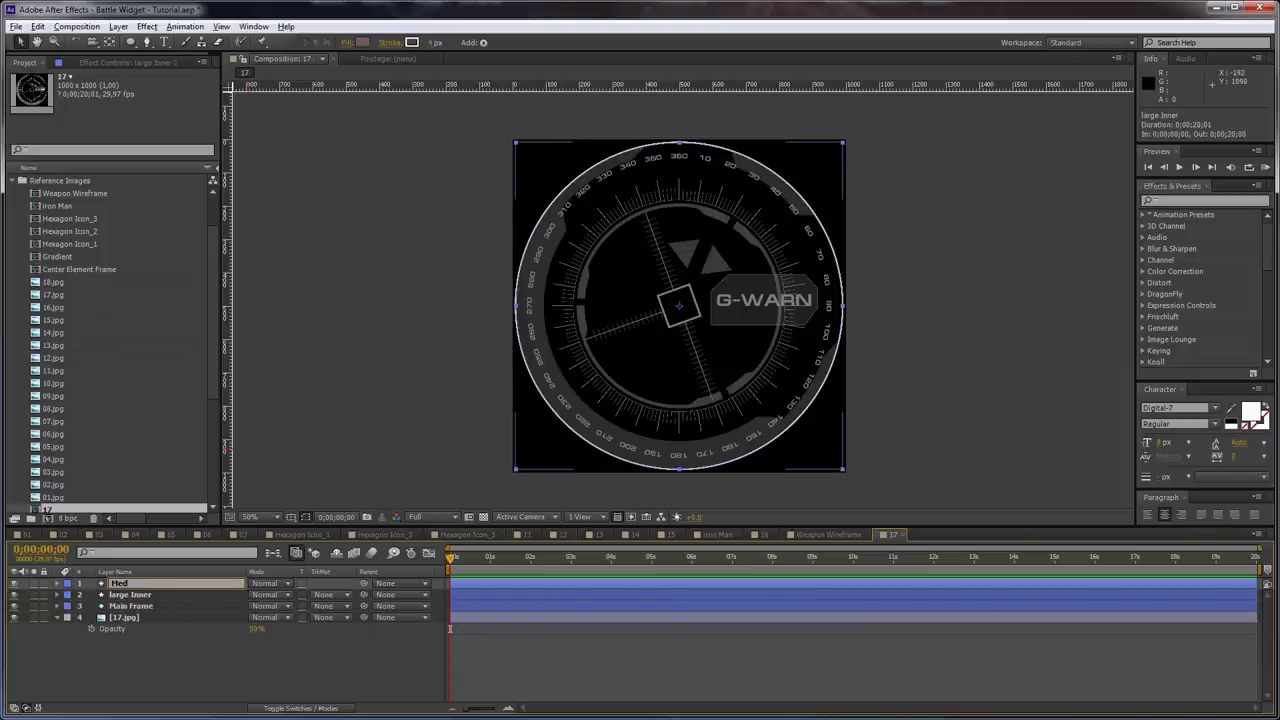
pyautogui.write('ium Insner')
pyautogui.press('Return')
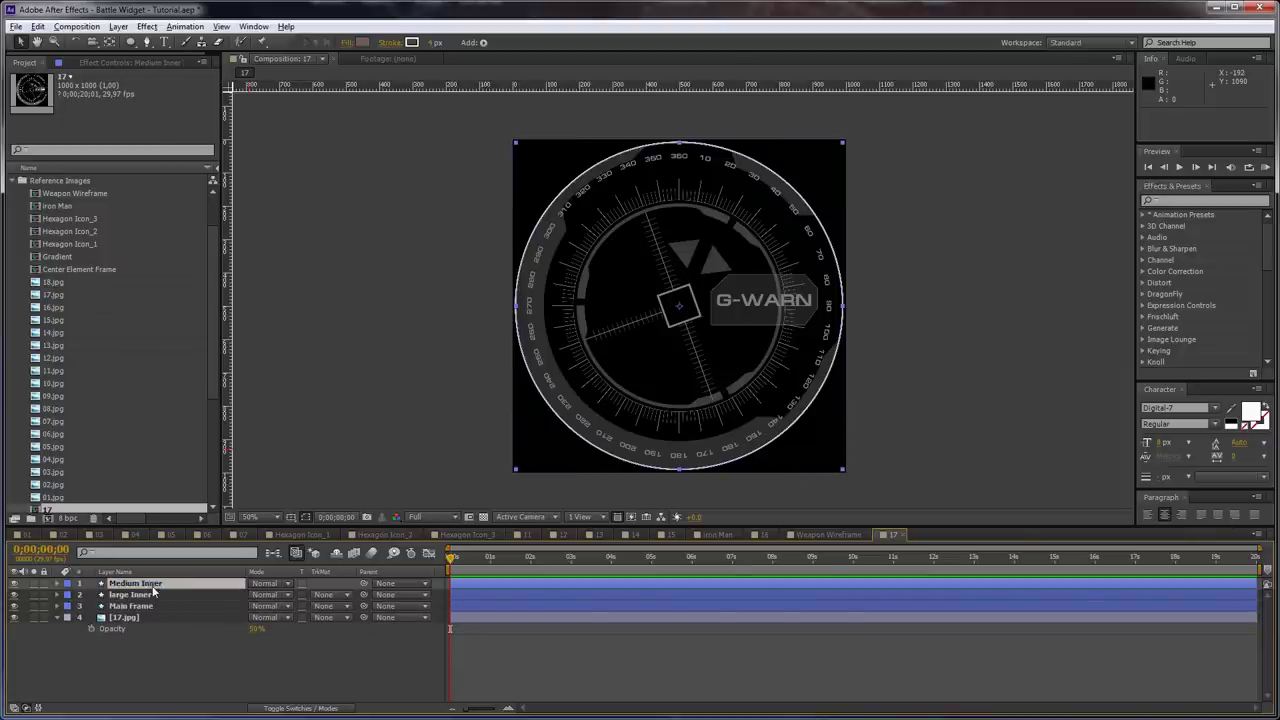
# Duplicate the Medium Inner layer and name the copy "Small Inner"
pyautogui.click(207, 583)
pyautogui.hotkey('ctrl', 'd')
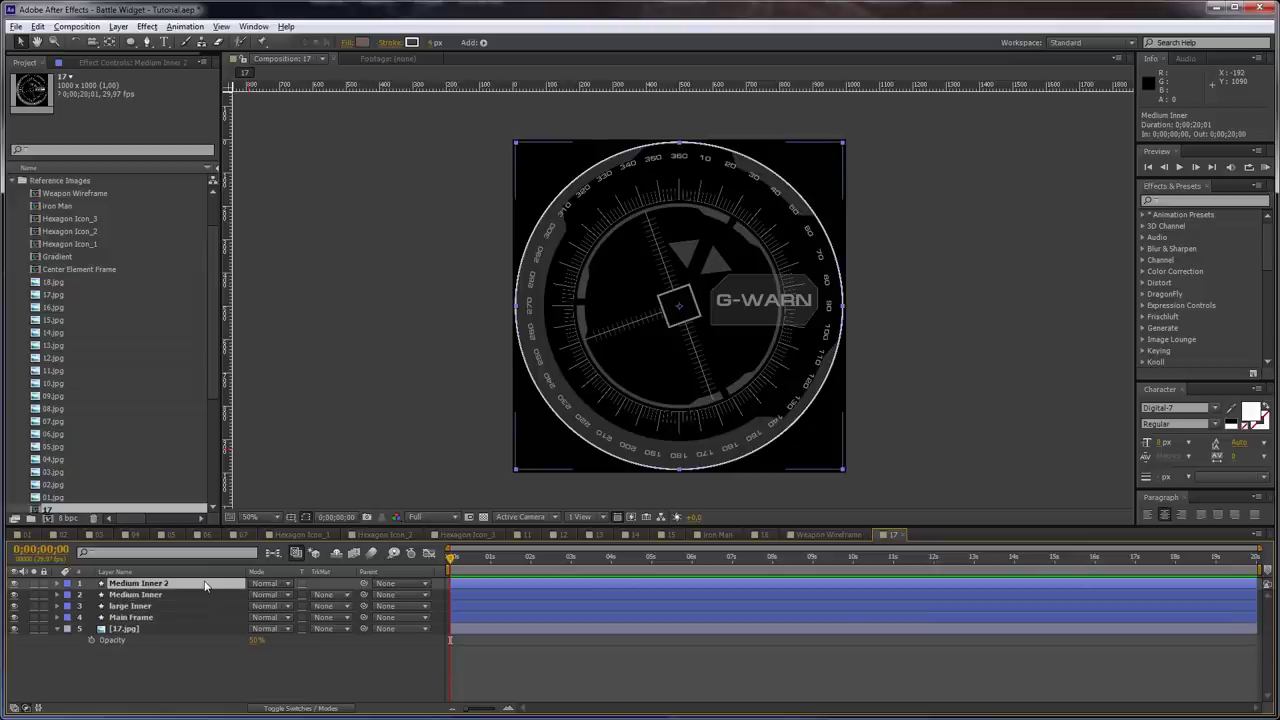
pyautogui.press('Return')
pyautogui.write('Small I')
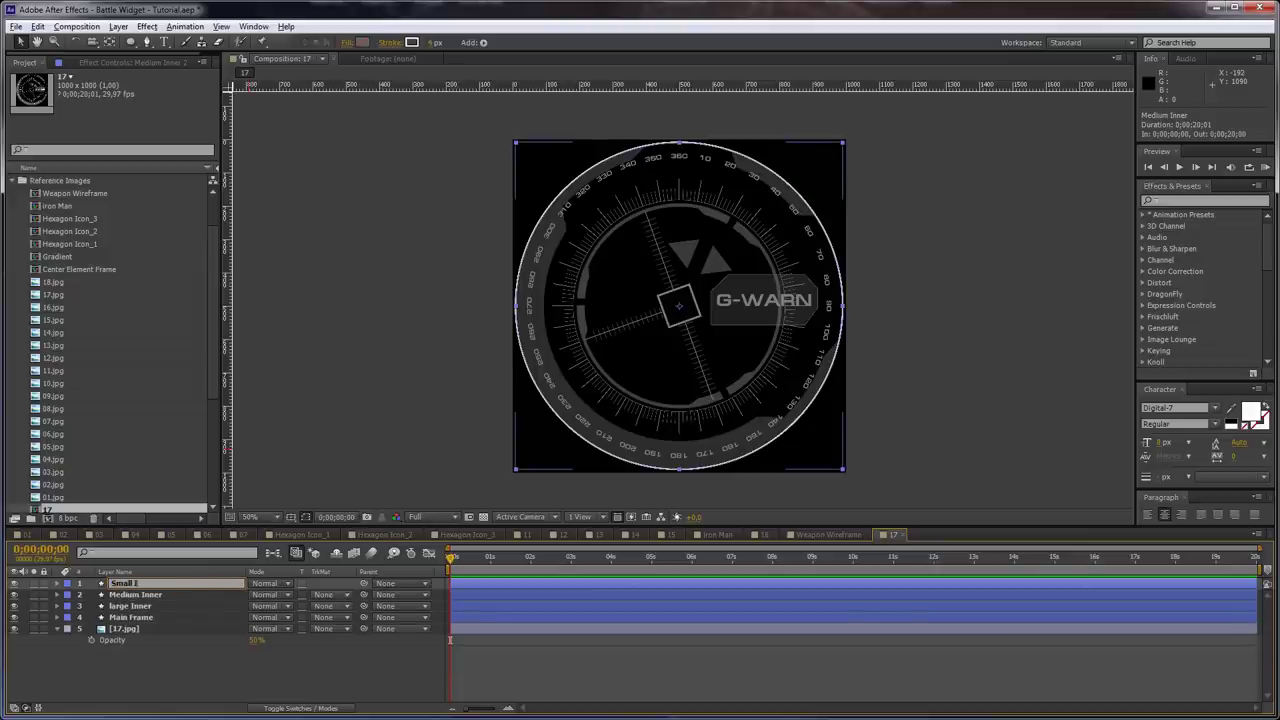
pyautogui.write('nner')
pyautogui.press('Return')
# Shrink the large Inner ellipse to about 954.7 px and thicken its stroke to cover the dial's grey outer band
pyautogui.click(145, 606)
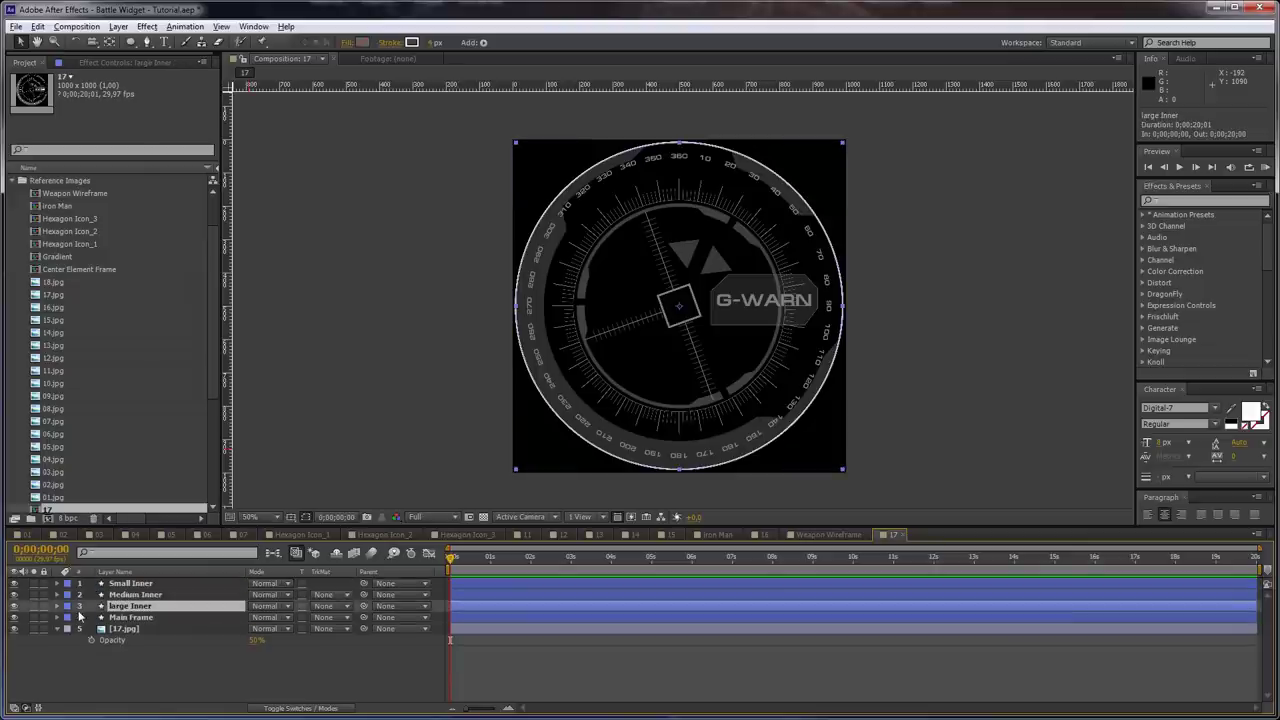
pyautogui.click(57, 606)
pyautogui.click(69, 617)
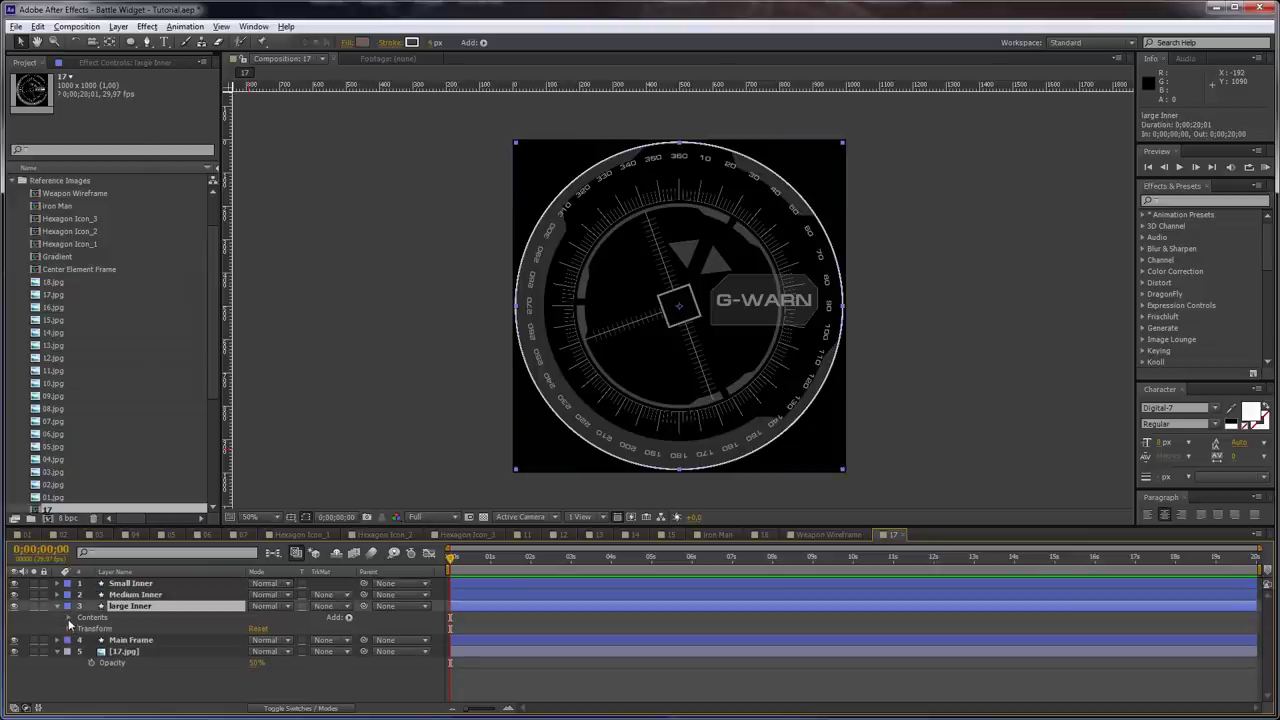
pyautogui.moveTo(287, 526); pyautogui.dragTo(287, 428)
pyautogui.scroll(4, 655, 276)
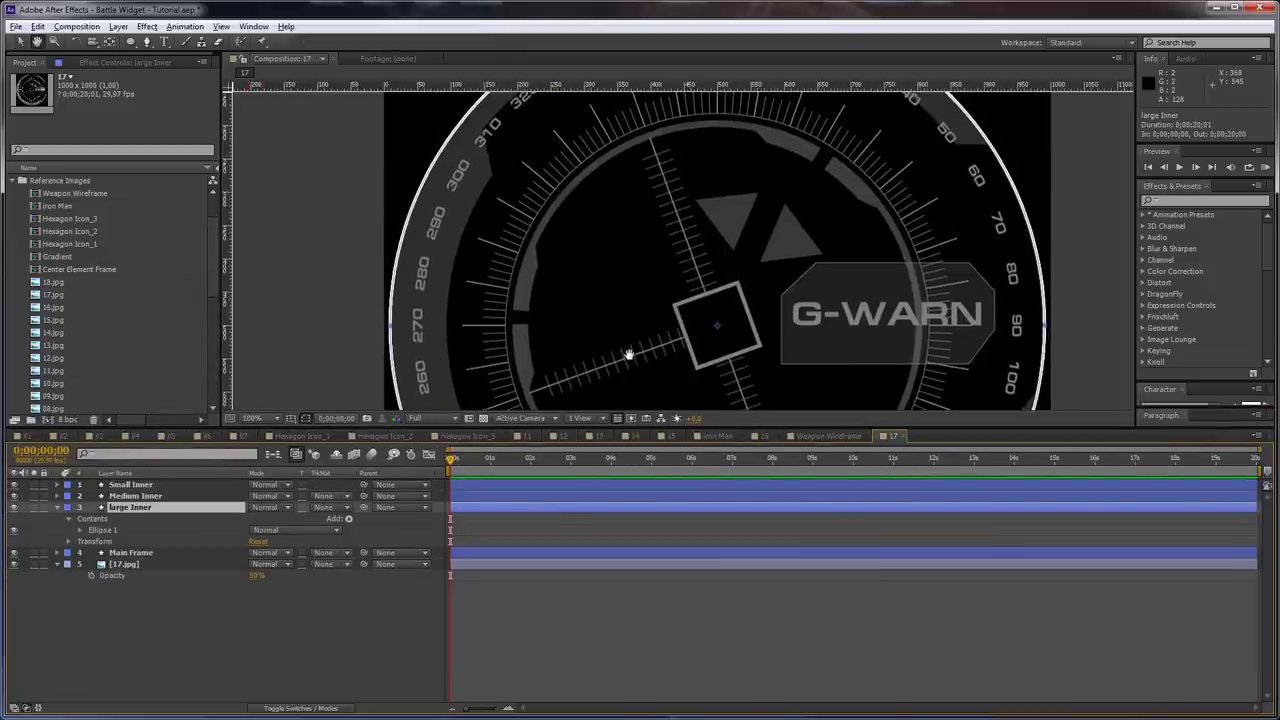
pyautogui.click(80, 531)
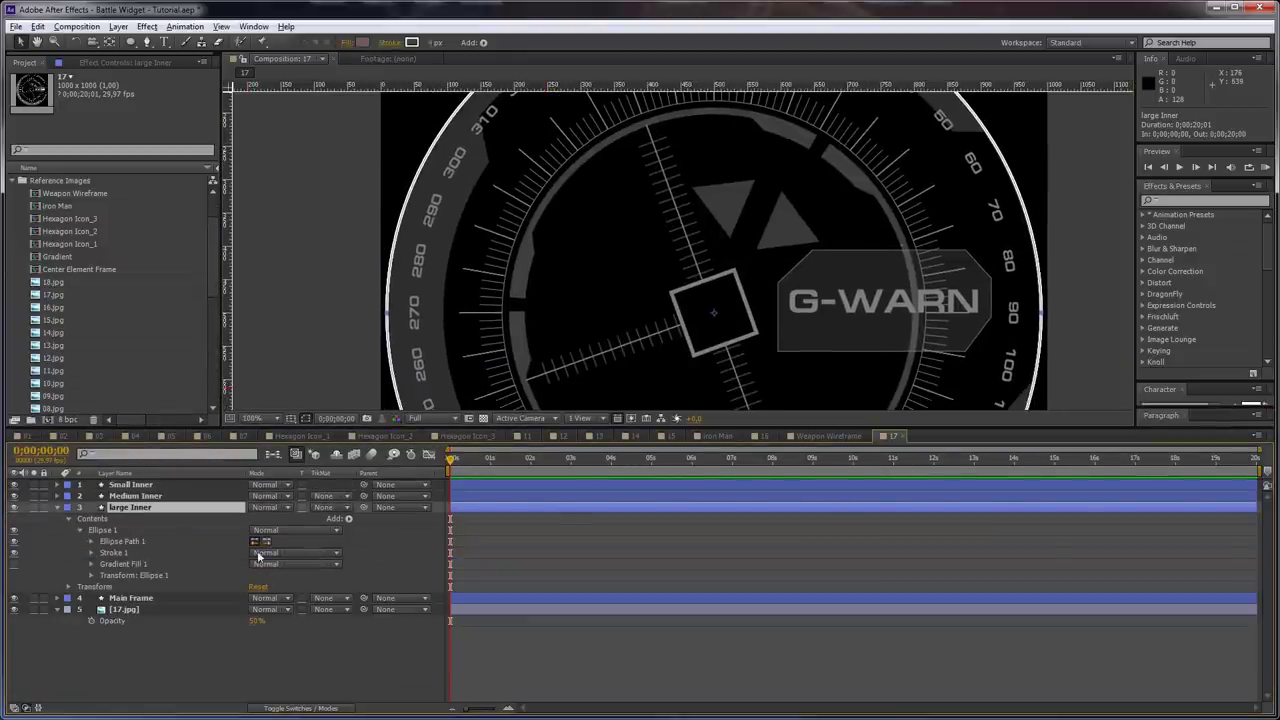
pyautogui.click(91, 541)
pyautogui.moveTo(298, 553)
pyautogui.mouseDown()
pyautogui.moveTo(252, 553)
pyautogui.moveTo(276, 554)
pyautogui.mouseUp()
pyautogui.moveTo(452, 266); pyautogui.dragTo(455, 380)
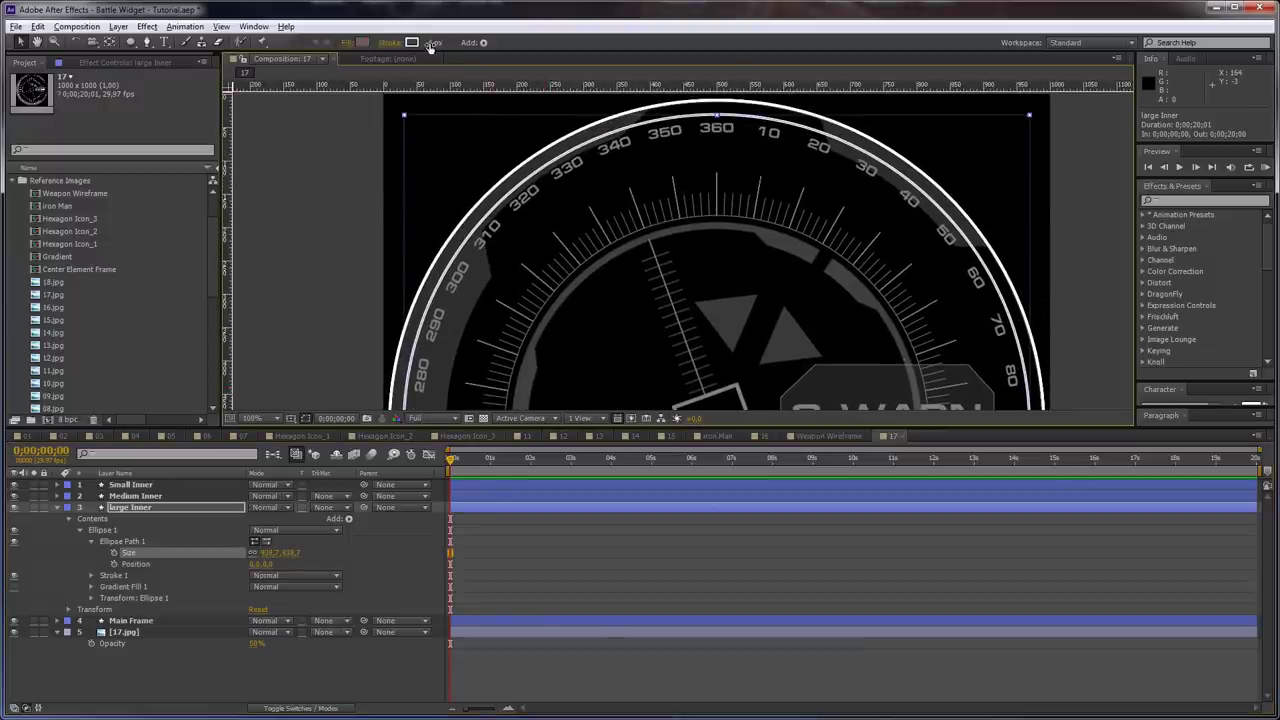
pyautogui.moveTo(294, 553); pyautogui.dragTo(304, 553)
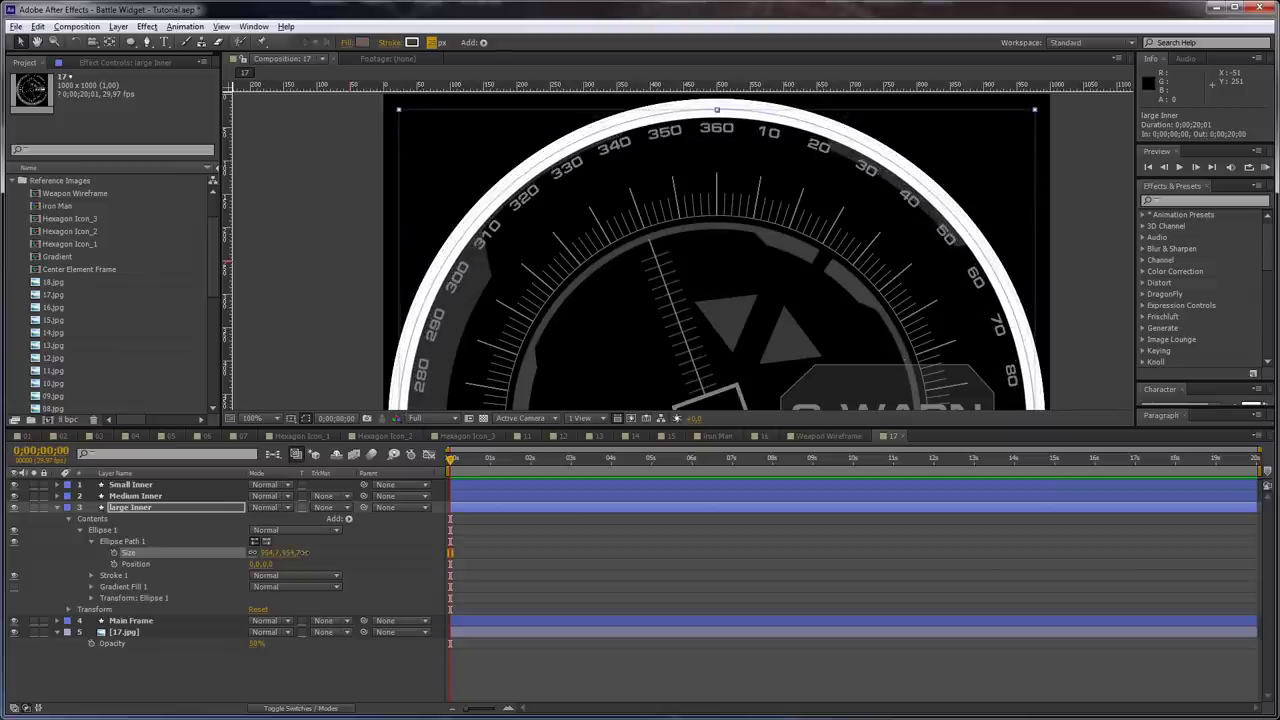
# Fine-tune the large Inner ring to a stroke width of about 30 px and an ellipse size of about 949.7 px
pyautogui.click(433, 43)
pyautogui.write('5')
pyautogui.press('Return')
pyautogui.hotkey('ctrl', 'z')
pyautogui.click(433, 43)
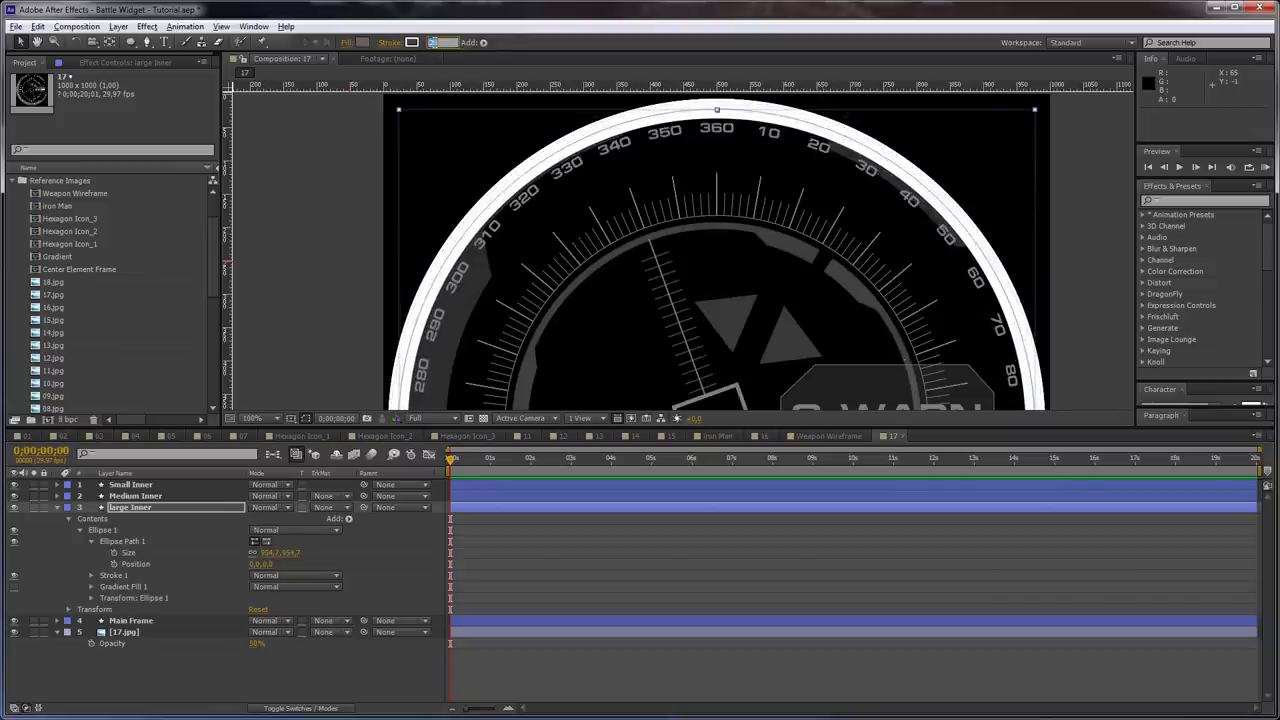
pyautogui.press('Return')
pyautogui.moveTo(289, 554); pyautogui.dragTo(287, 554)
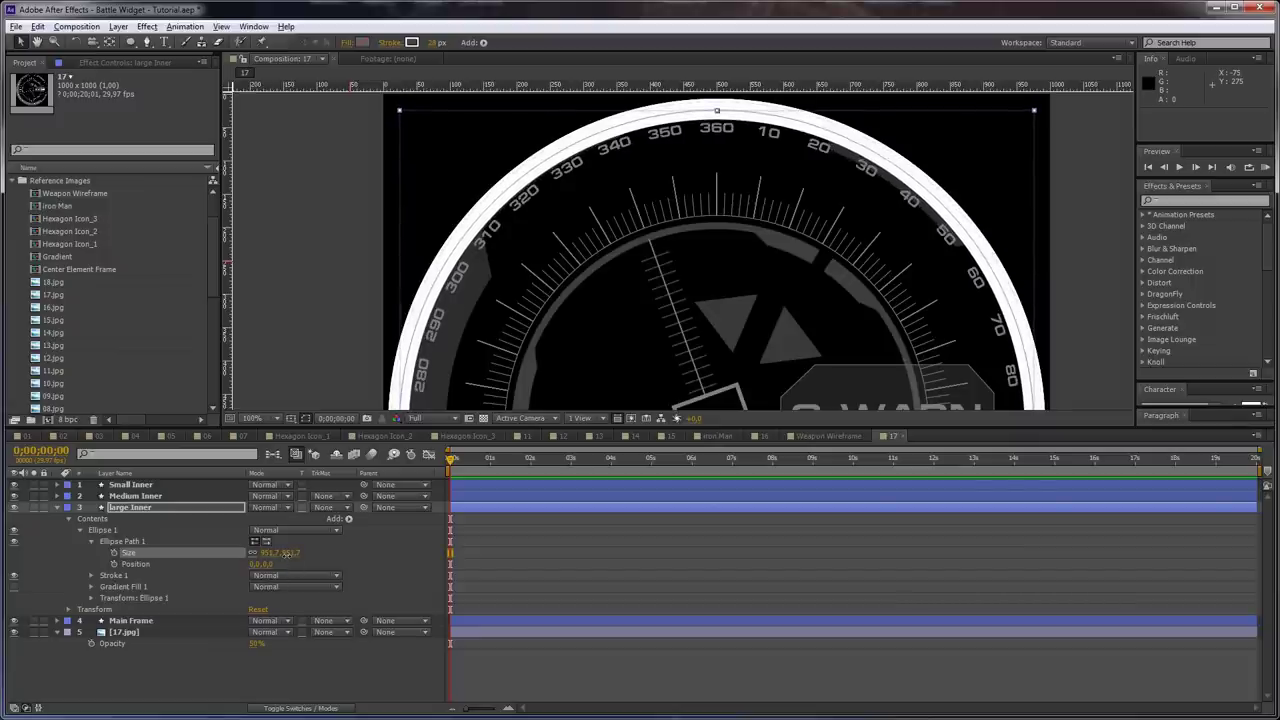
pyautogui.click(432, 44)
pyautogui.write('29')
pyautogui.press('Return')
pyautogui.moveTo(285, 560); pyautogui.dragTo(283, 560)
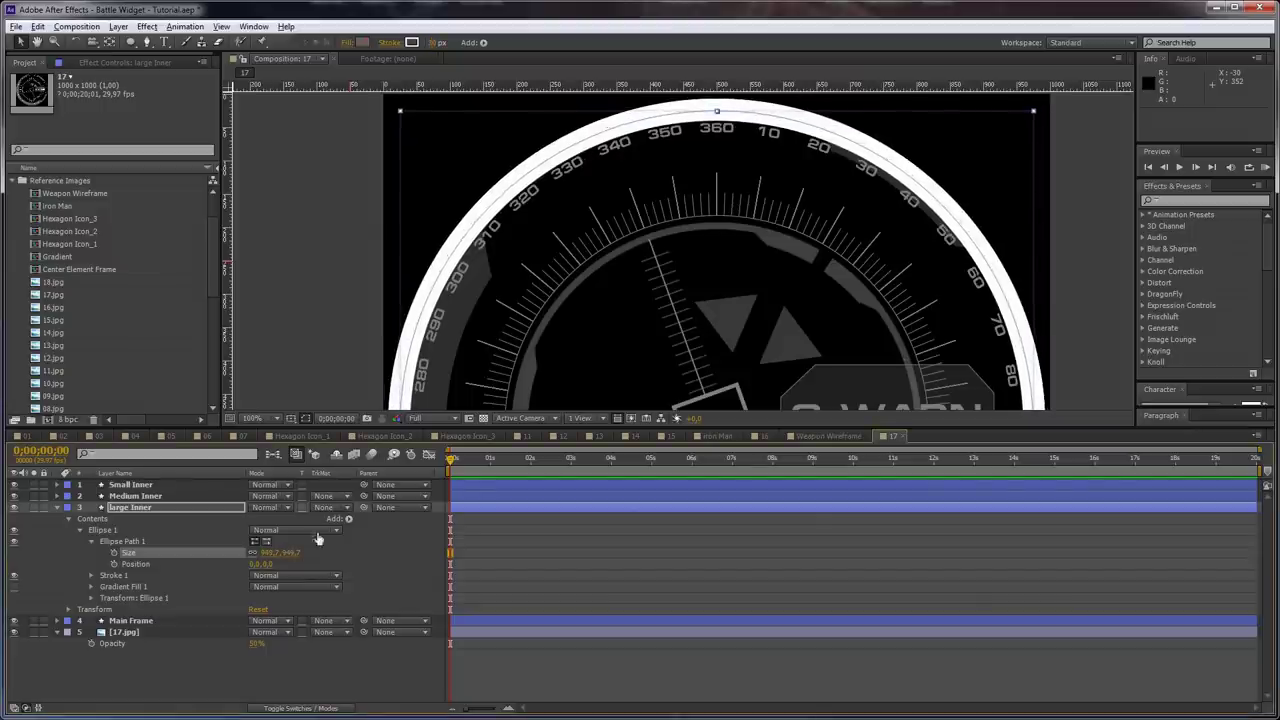
# Add Trim Paths to the large Inner ellipse and set its Start to about 30.6% to match the band's lower end near 110
pyautogui.click(348, 520)
pyautogui.click(410, 449)
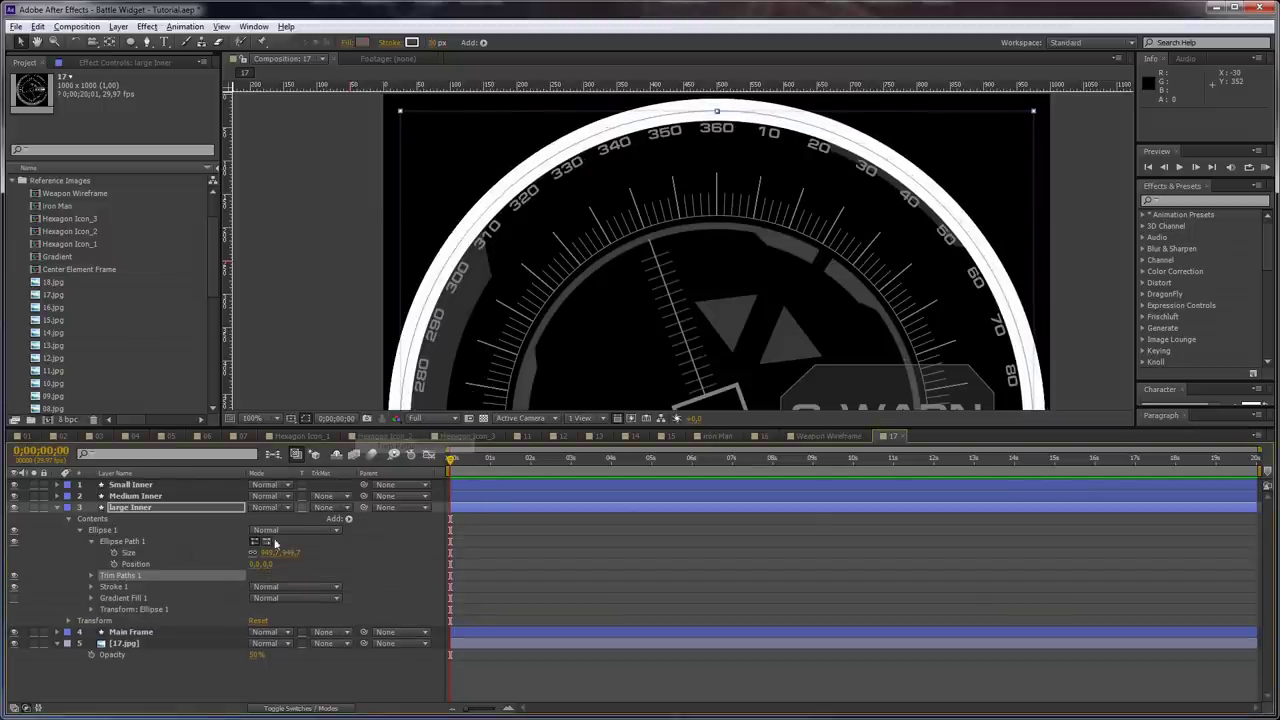
pyautogui.click(94, 575)
pyautogui.moveTo(256, 591); pyautogui.dragTo(286, 591)
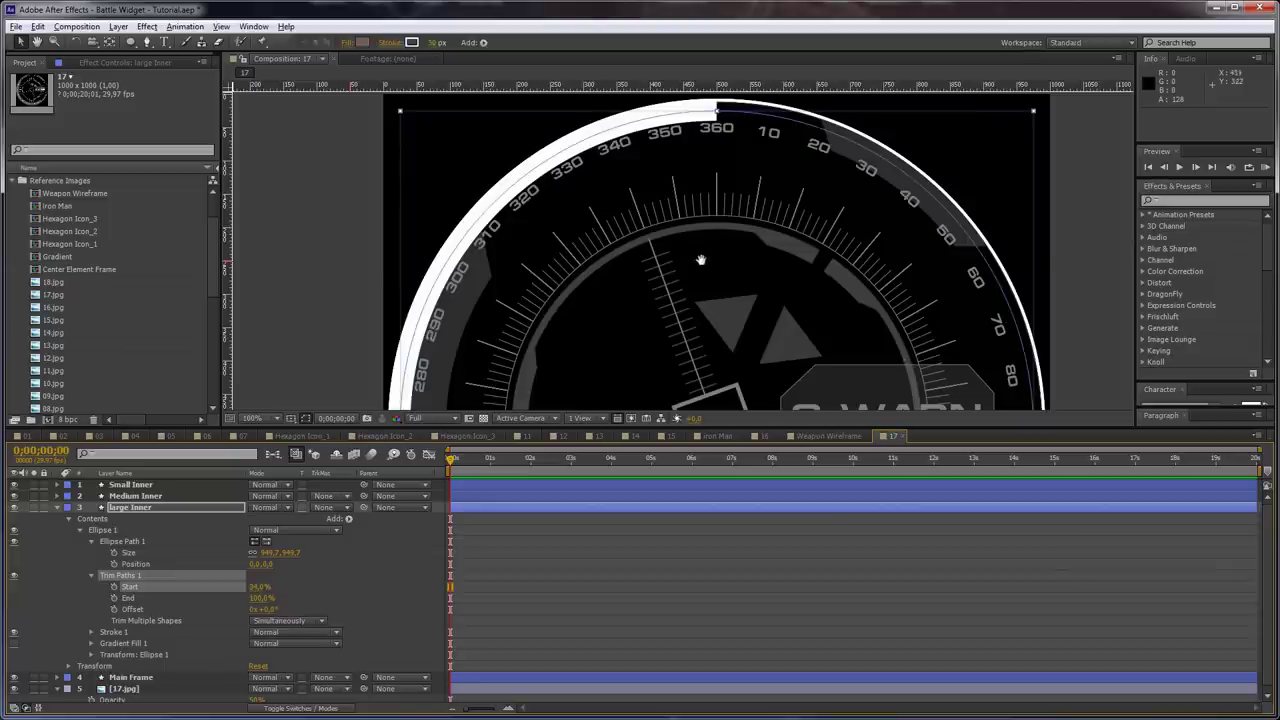
pyautogui.scroll(-6, 701, 260)
pyautogui.moveTo(805, 218); pyautogui.dragTo(632, 303)
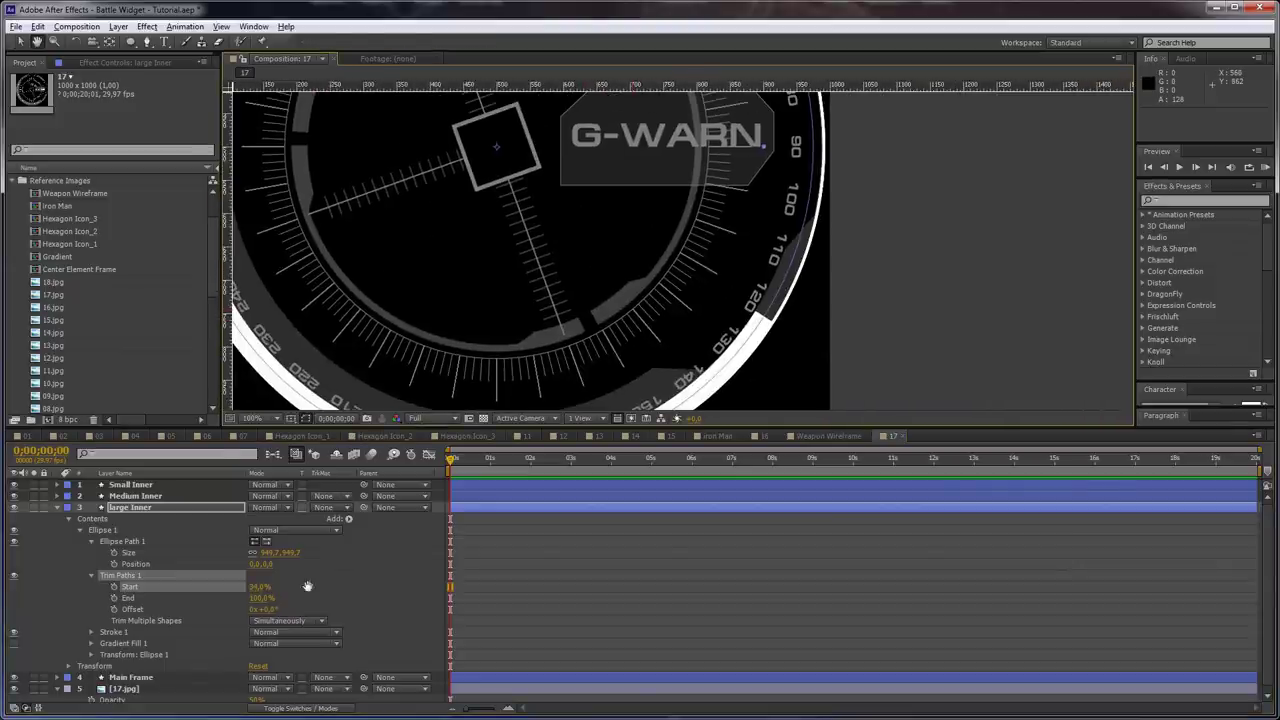
pyautogui.moveTo(254, 590); pyautogui.dragTo(236, 591)
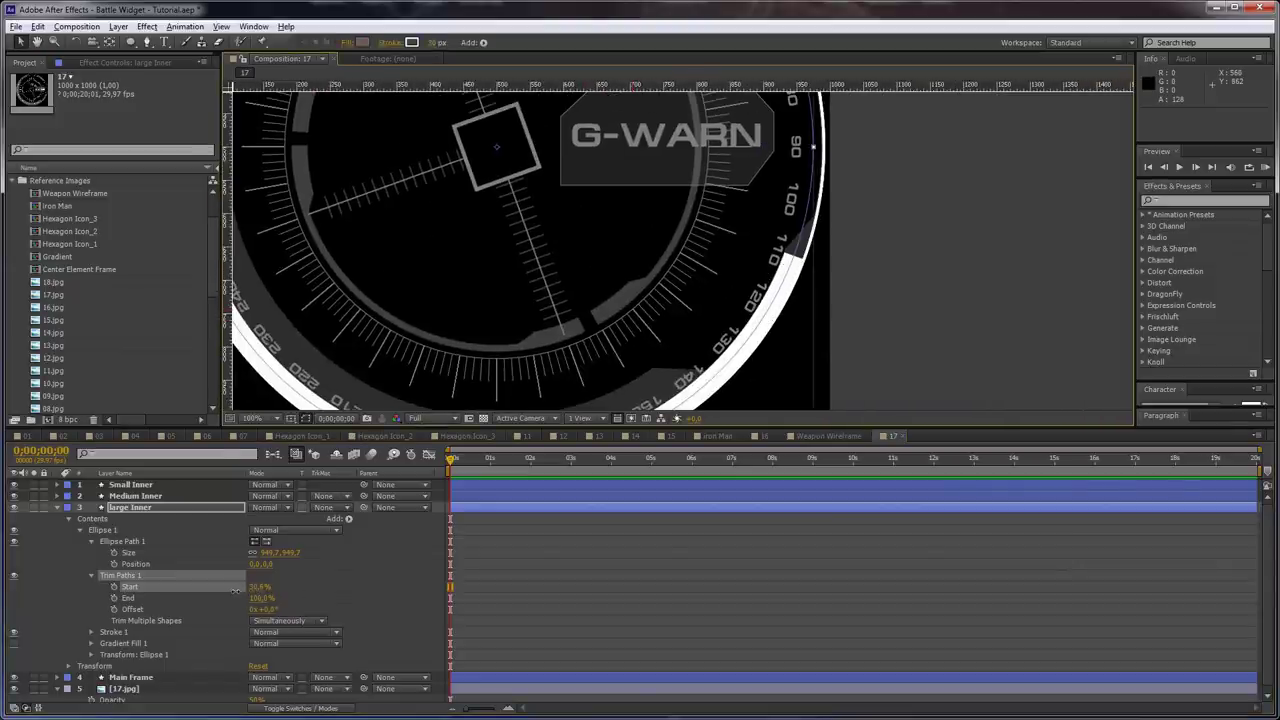
# Reduce the Trim Paths End of the large Inner ring so the stroke stops near the 340 mark
pyautogui.moveTo(540, 198); pyautogui.dragTo(614, 377)
pyautogui.moveTo(439, 118); pyautogui.dragTo(474, 280)
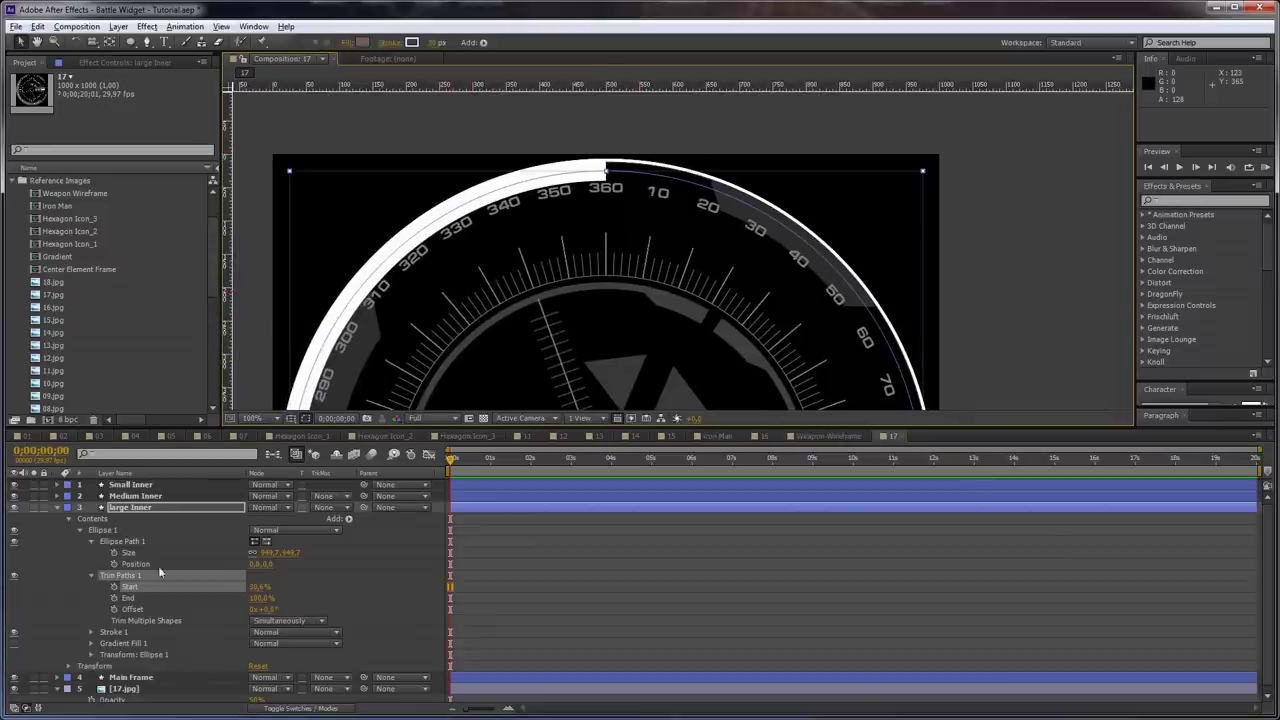
pyautogui.moveTo(264, 599); pyautogui.dragTo(257, 601)
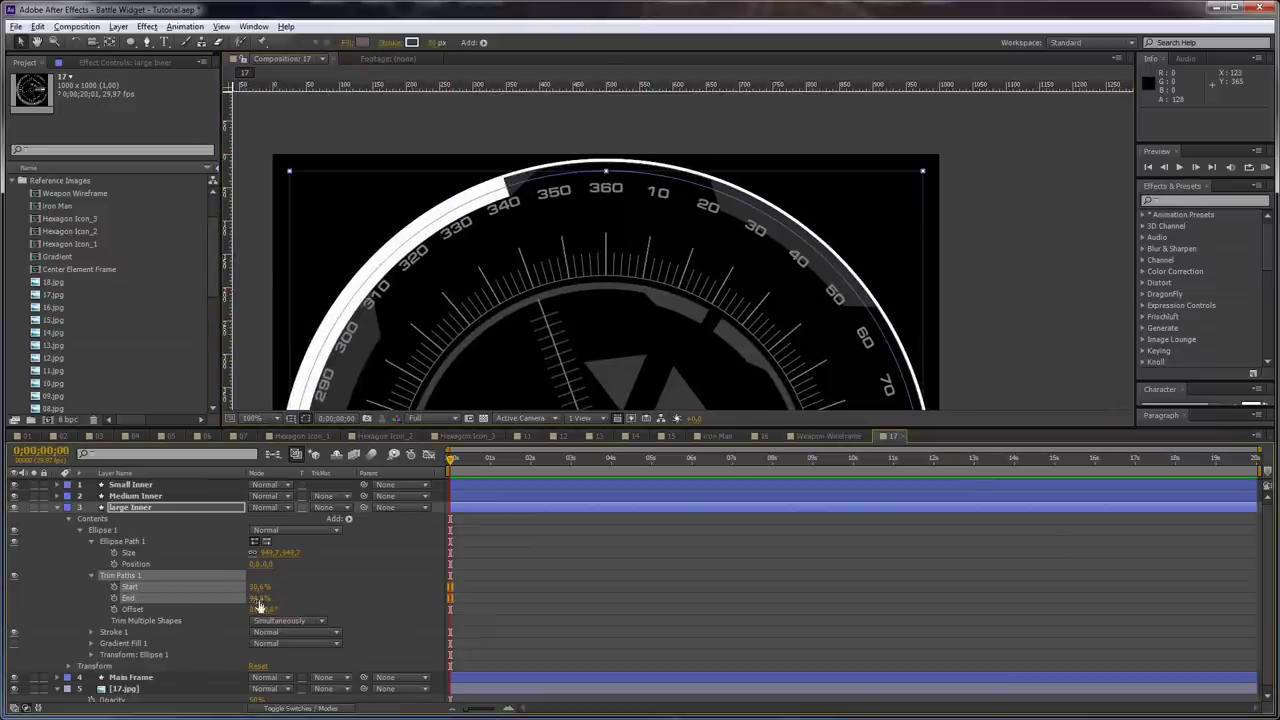
pyautogui.click(57, 507)
pyautogui.click(170, 511)
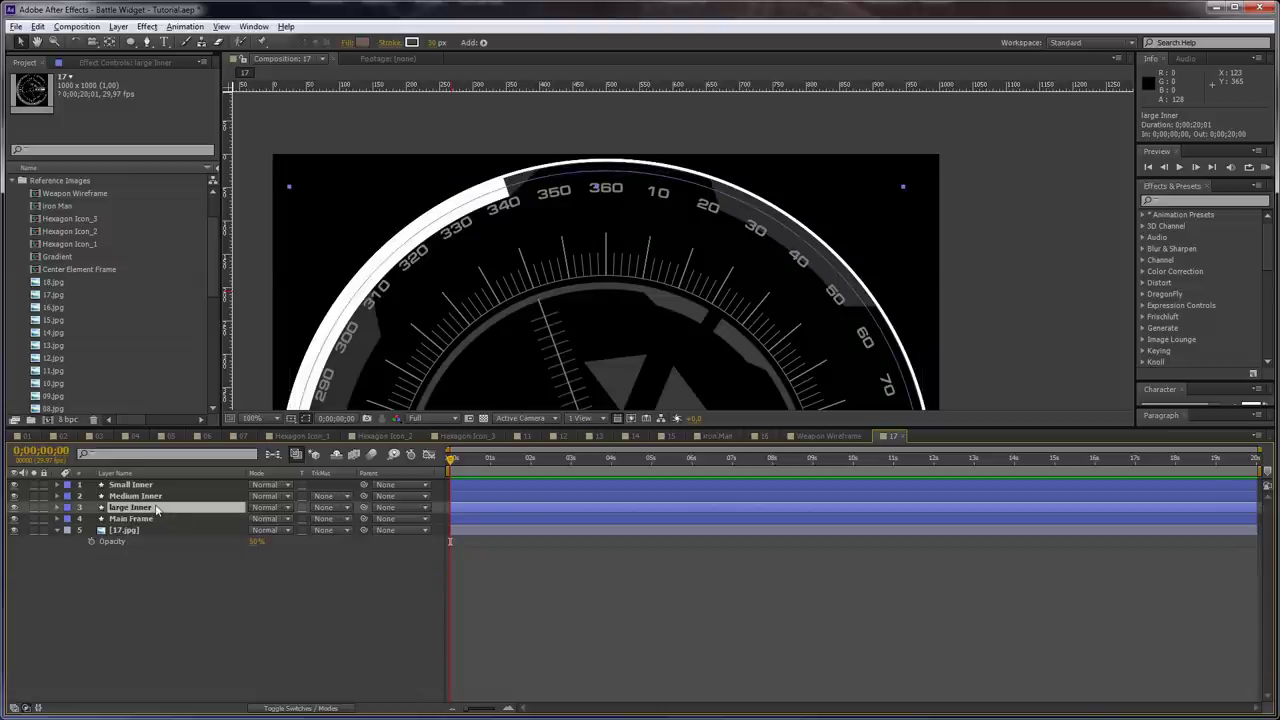
# Shrink the Medium Inner ellipse to about 863.7 px
pyautogui.click(97, 497)
pyautogui.click(57, 496)
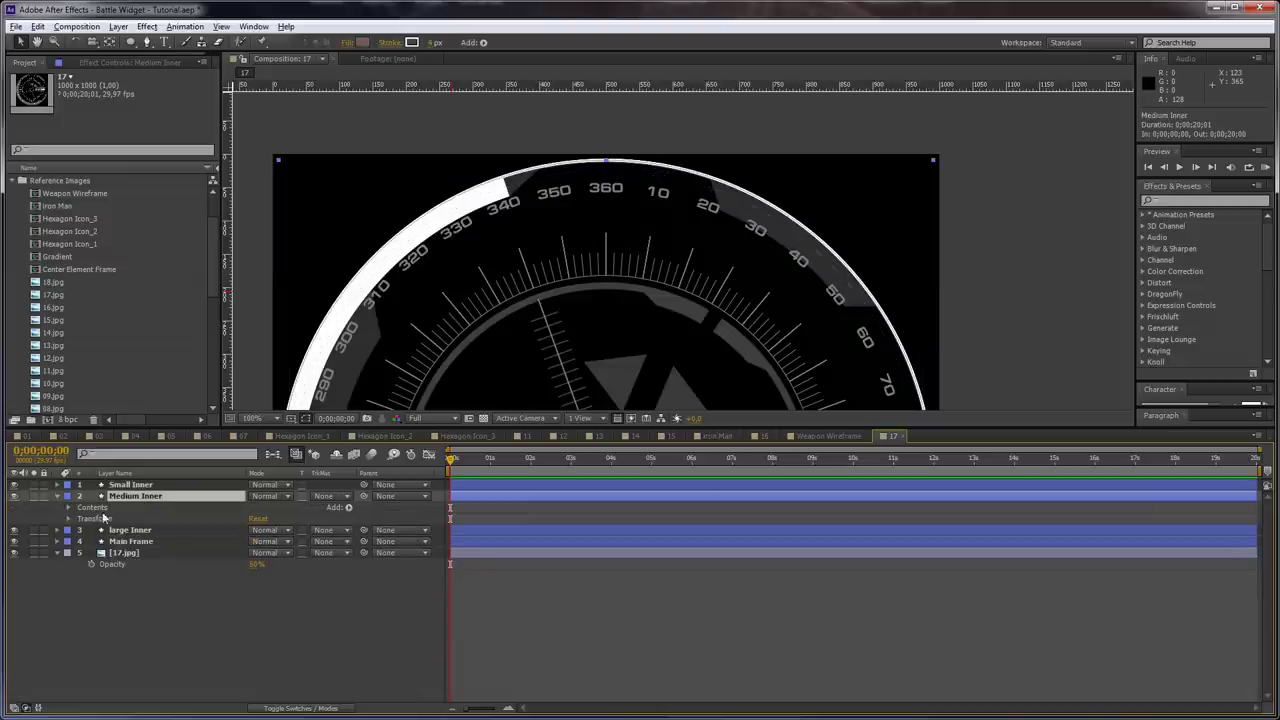
pyautogui.click(70, 508)
pyautogui.click(69, 507)
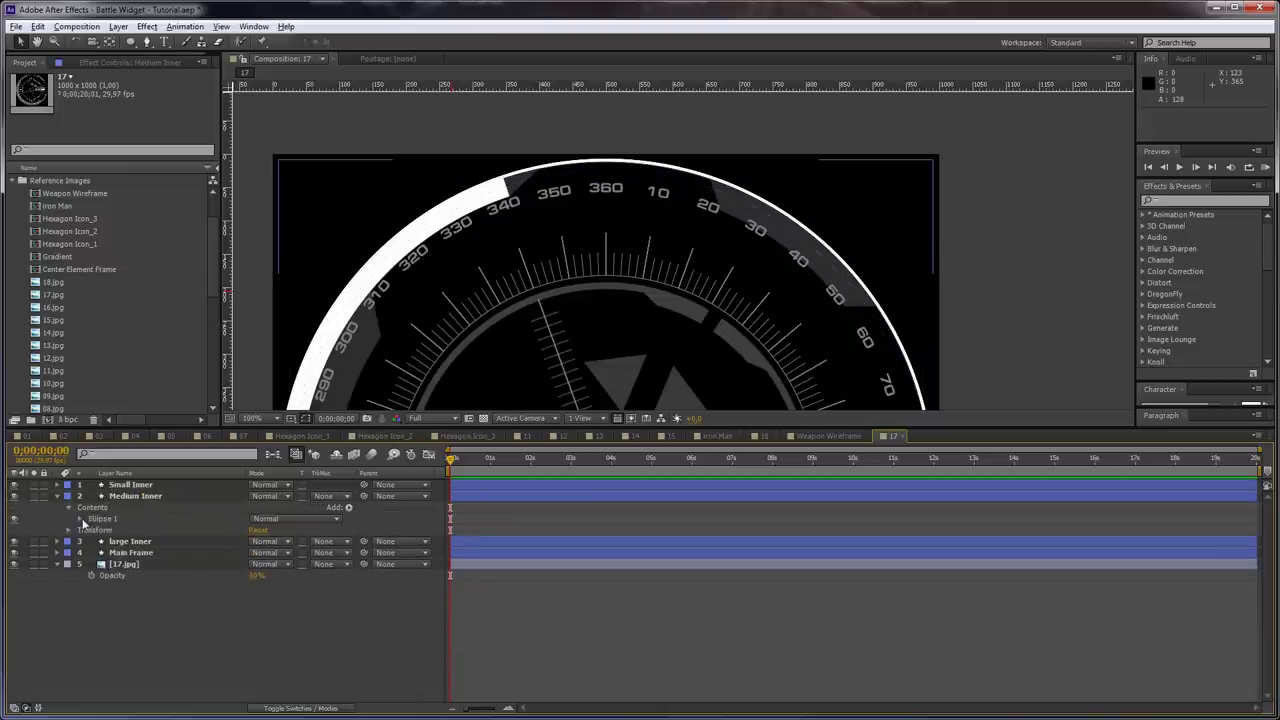
pyautogui.click(80, 519)
pyautogui.click(91, 530)
pyautogui.moveTo(282, 541); pyautogui.dragTo(226, 552)
# Increase the Medium Inner ring's stroke width to 55 px to cover the number band
pyautogui.click(431, 43)
pyautogui.write('40')
pyautogui.press('Return')
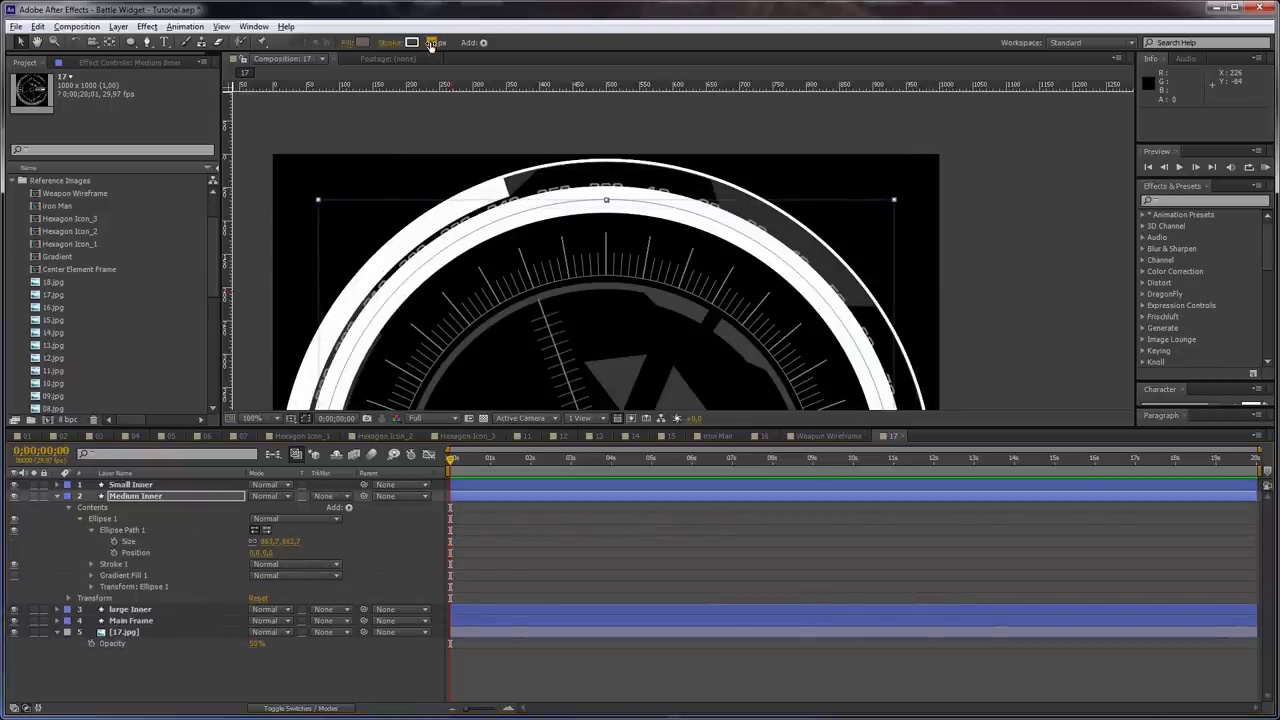
pyautogui.click(431, 44)
pyautogui.write('50')
pyautogui.press('Return')
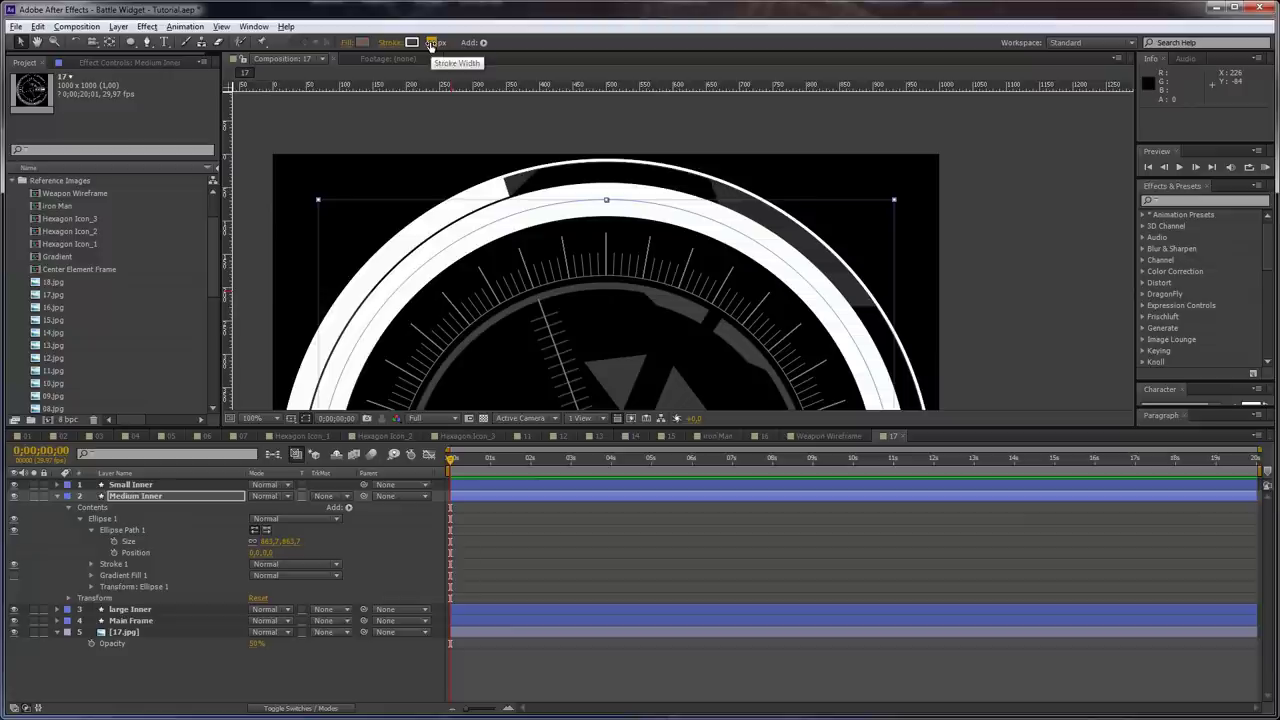
pyautogui.click(437, 43)
pyautogui.write('5')
pyautogui.press('Return')
pyautogui.write('5')
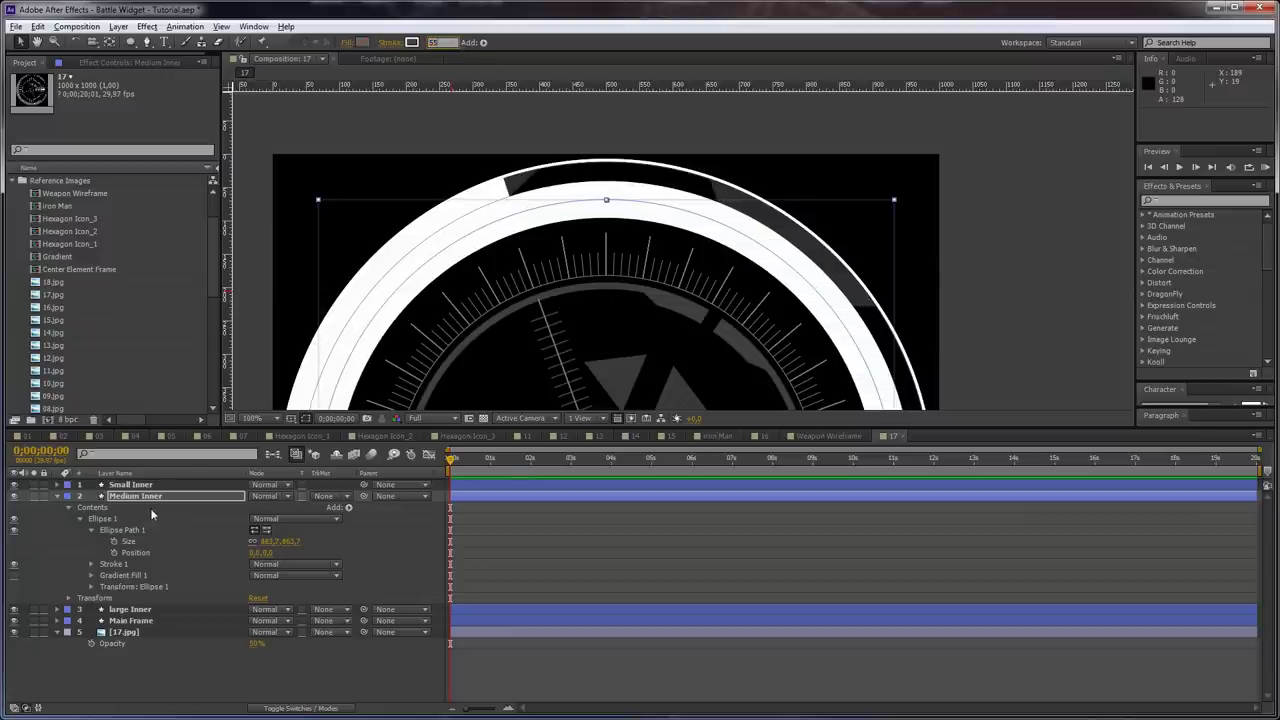
# Enlarge the Medium Inner ellipse to about 871.8 px and add Trim Paths to it
pyautogui.click(154, 499)
pyautogui.moveTo(287, 541); pyautogui.dragTo(347, 512)
pyautogui.click(348, 507)
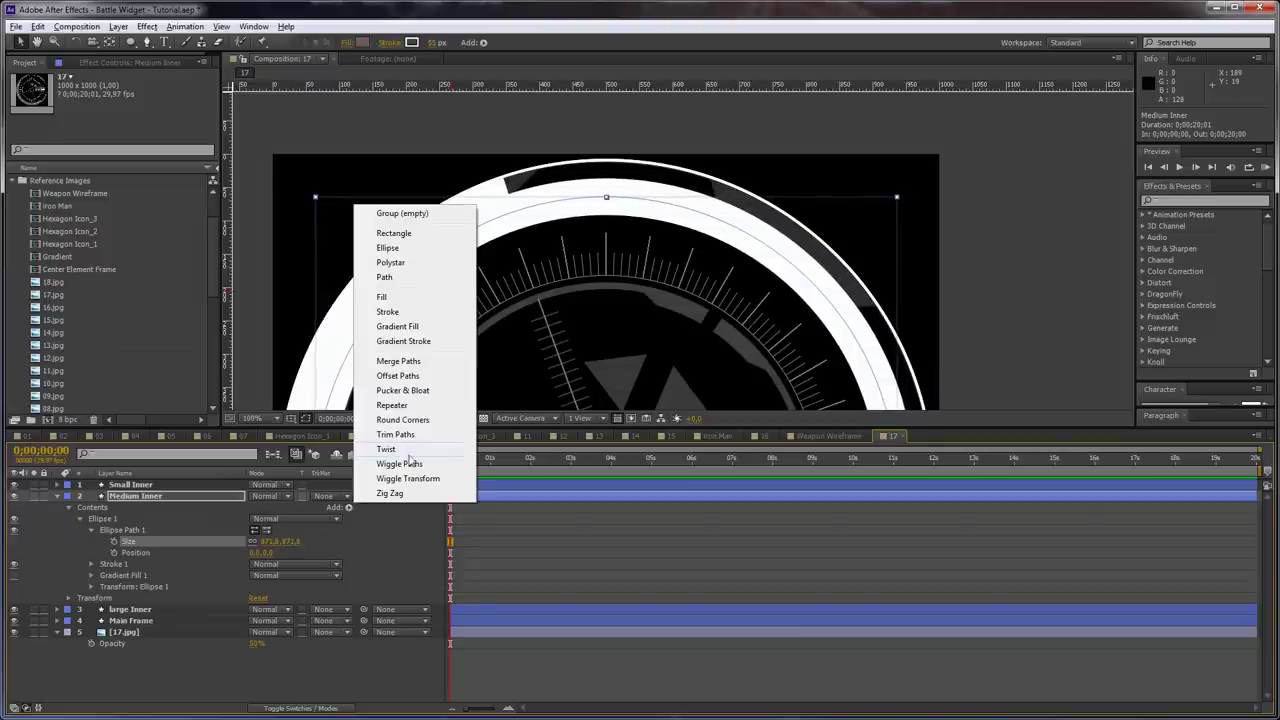
pyautogui.click(405, 441)
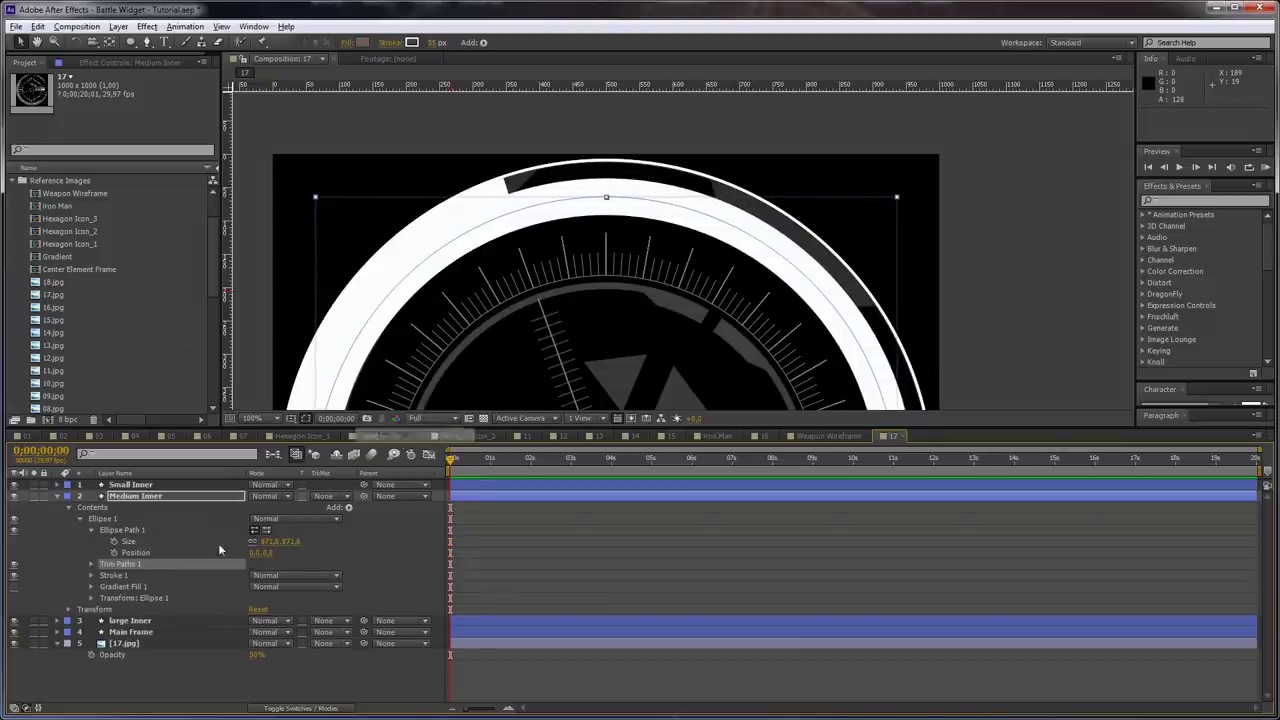
# Set the Medium Inner ring's Trim Paths Start to about 40.5% so the stroke begins at the notch near 140
pyautogui.click(91, 564)
pyautogui.moveTo(256, 576); pyautogui.dragTo(264, 577)
pyautogui.press('space')
pyautogui.moveTo(814, 211); pyautogui.dragTo(776, 110)
pyautogui.moveTo(713, 366); pyautogui.dragTo(689, 214)
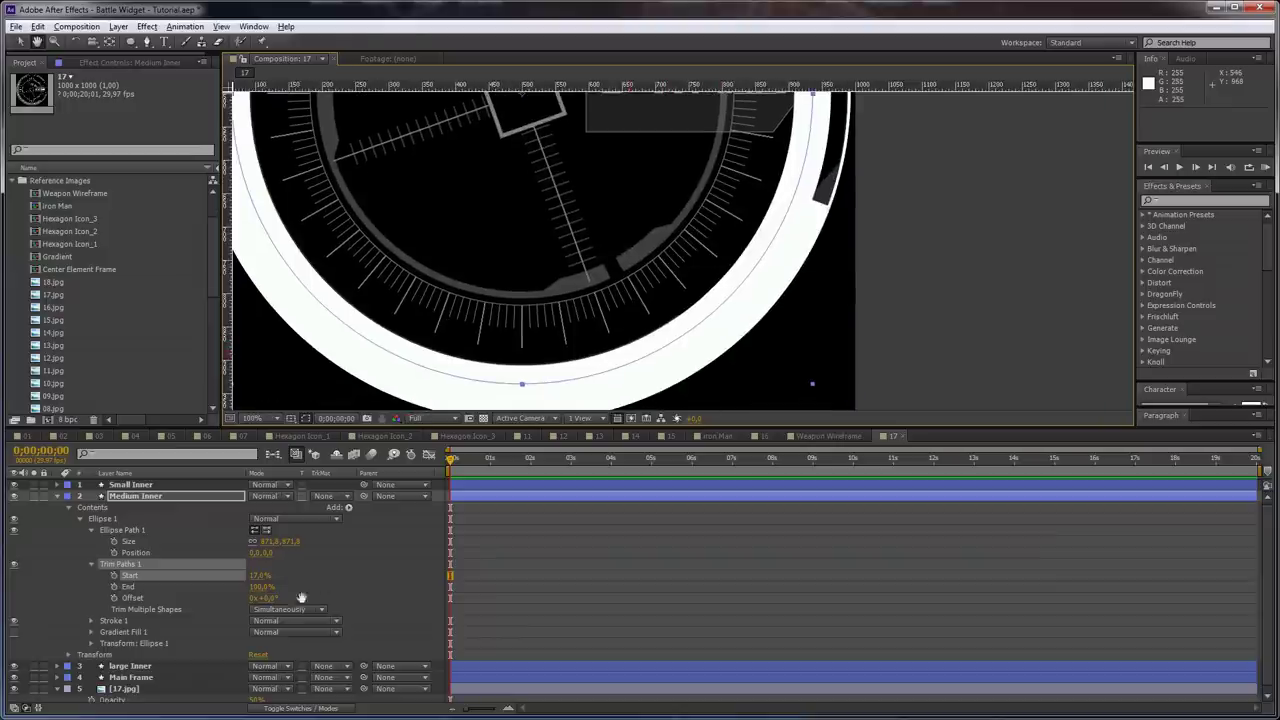
pyautogui.moveTo(261, 577)
pyautogui.mouseDown()
pyautogui.moveTo(322, 580)
pyautogui.moveTo(230, 587)
pyautogui.mouseUp()
# Reduce the Medium Inner ring's Trim Paths End to about 84.2% so the stroke stops at the notch near 310
pyautogui.press('space')
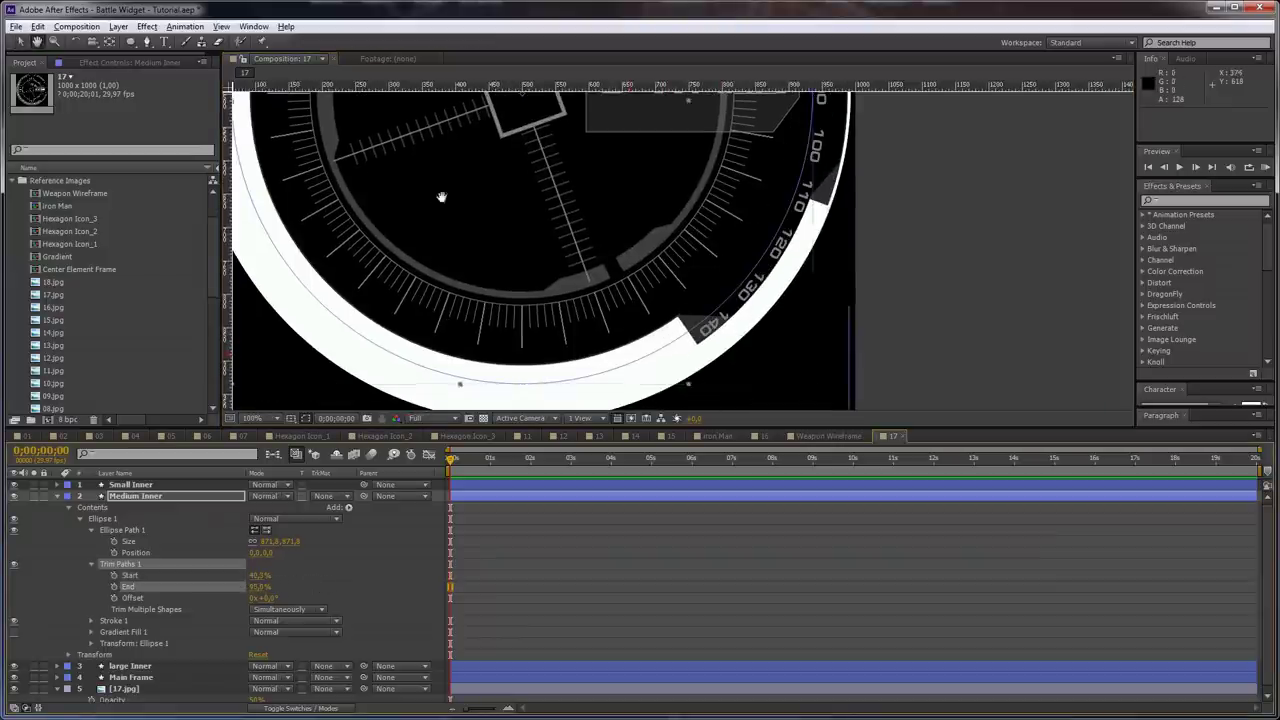
pyautogui.moveTo(440, 135); pyautogui.dragTo(504, 399)
pyautogui.moveTo(440, 268); pyautogui.dragTo(453, 353)
pyautogui.moveTo(258, 587); pyautogui.dragTo(199, 601)
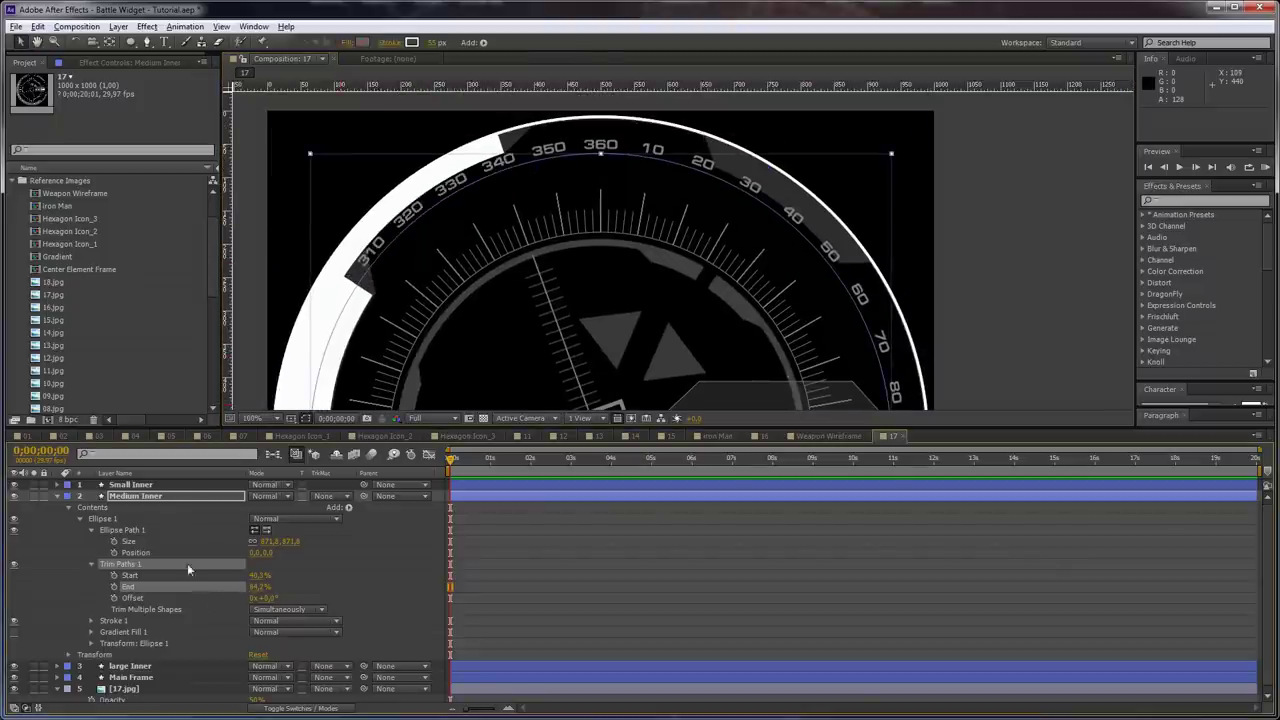
pyautogui.click(58, 496)
# Shrink the Small Inner ellipse to about 938.7 px
pyautogui.click(131, 485)
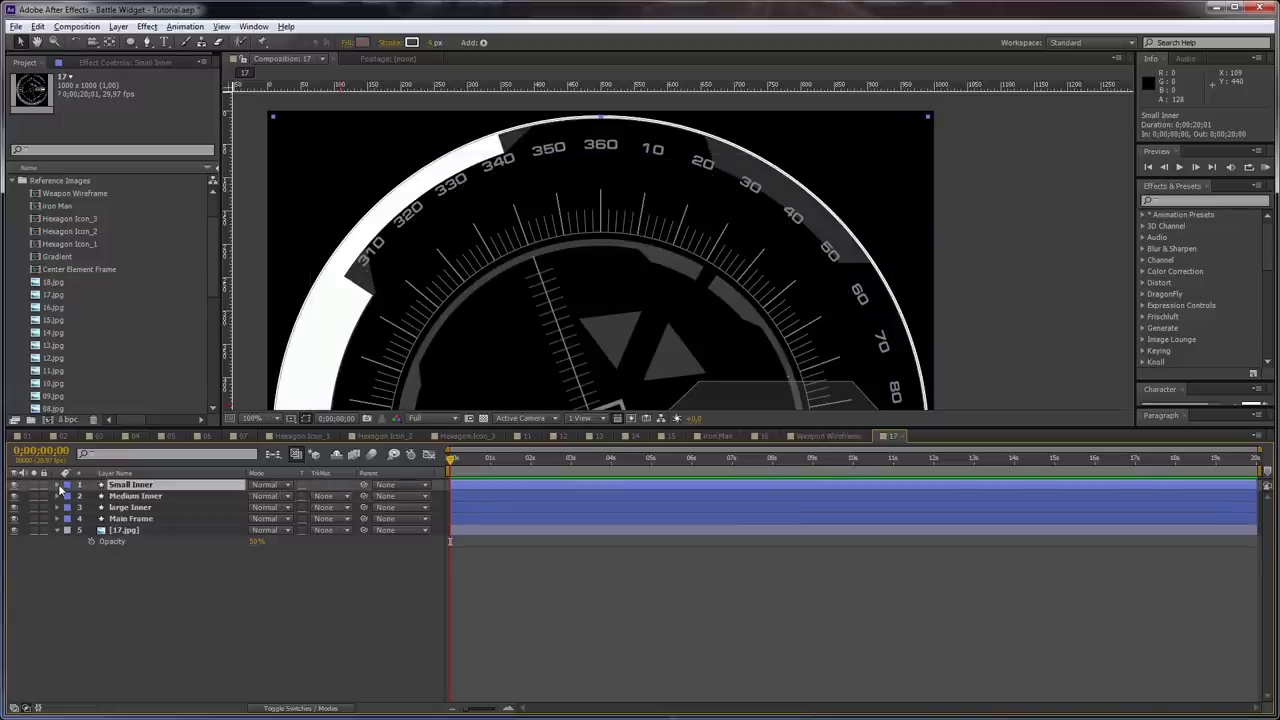
pyautogui.click(57, 485)
pyautogui.click(67, 496)
pyautogui.click(55, 508)
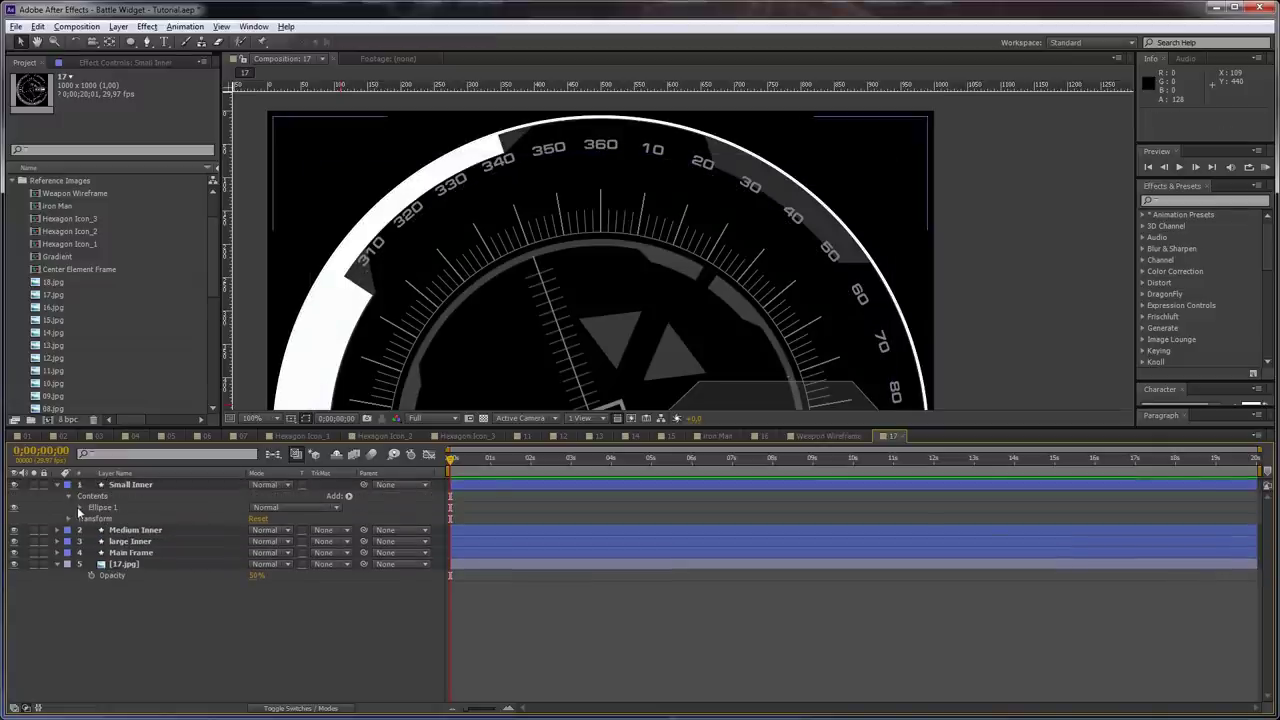
pyautogui.click(81, 508)
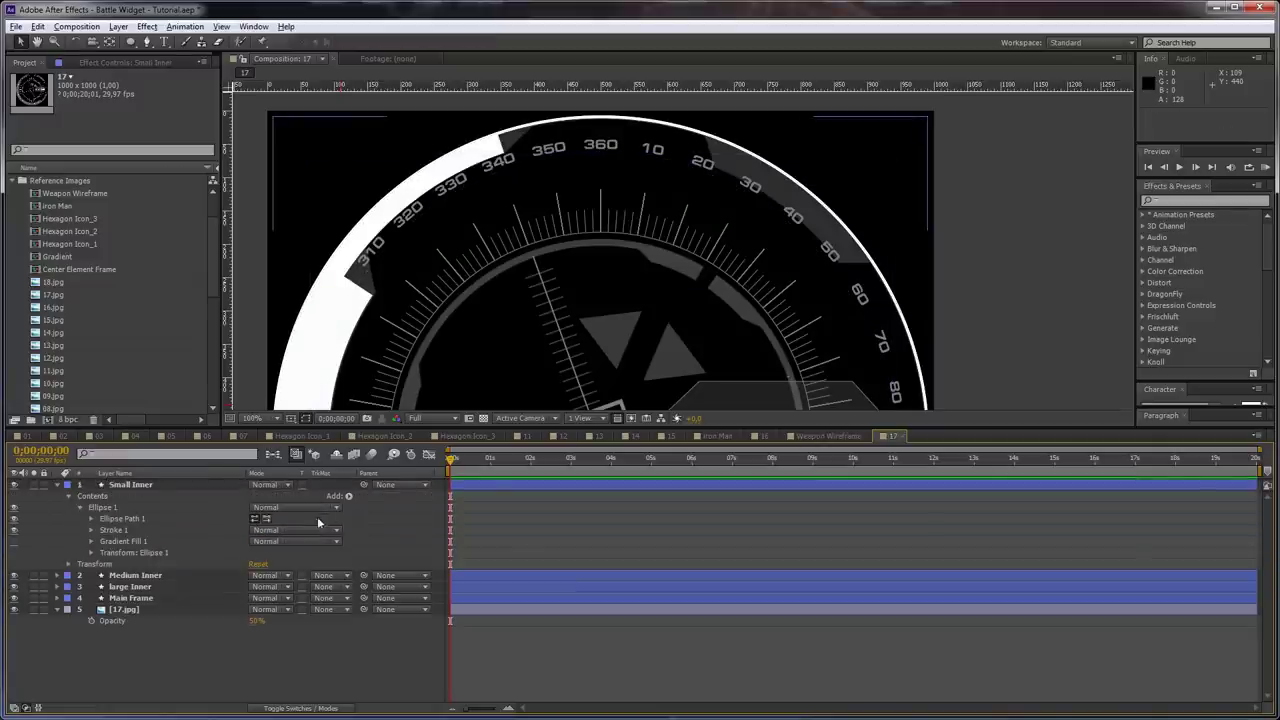
pyautogui.click(91, 519)
pyautogui.click(128, 530)
pyautogui.moveTo(266, 530)
pyautogui.mouseDown()
pyautogui.moveTo(247, 530)
pyautogui.moveTo(265, 530)
pyautogui.mouseUp()
# Increase the Small Inner ring's stroke width to 40 px to fill the outer band
pyautogui.click(433, 44)
pyautogui.write('30')
pyautogui.press('Return')
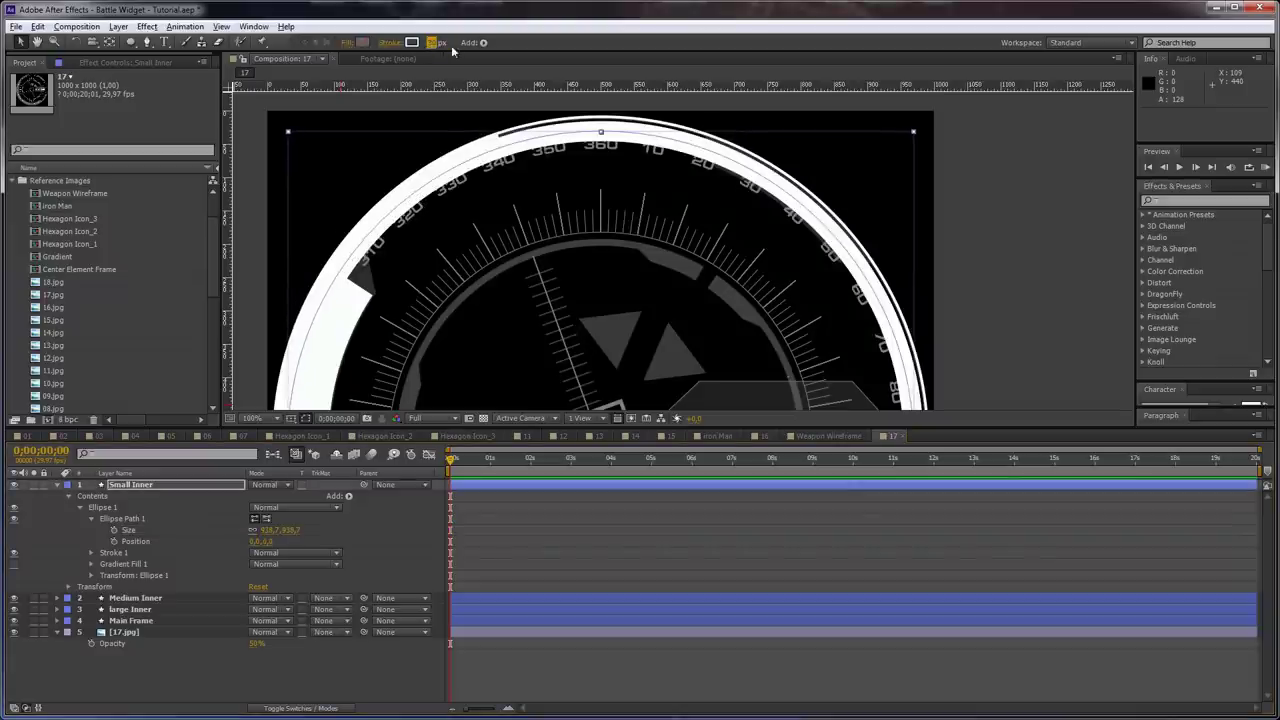
pyautogui.click(440, 44)
pyautogui.write('35')
pyautogui.press('Return')
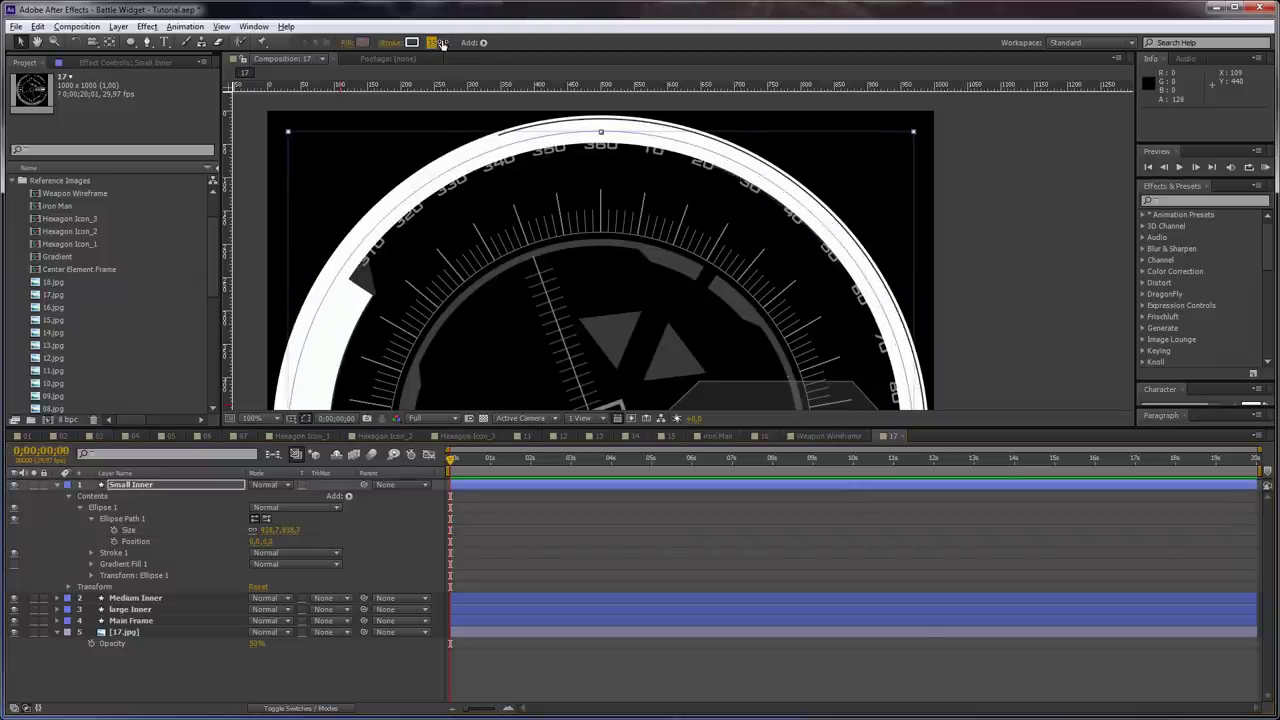
pyautogui.moveTo(443, 44); pyautogui.dragTo(443, 44)
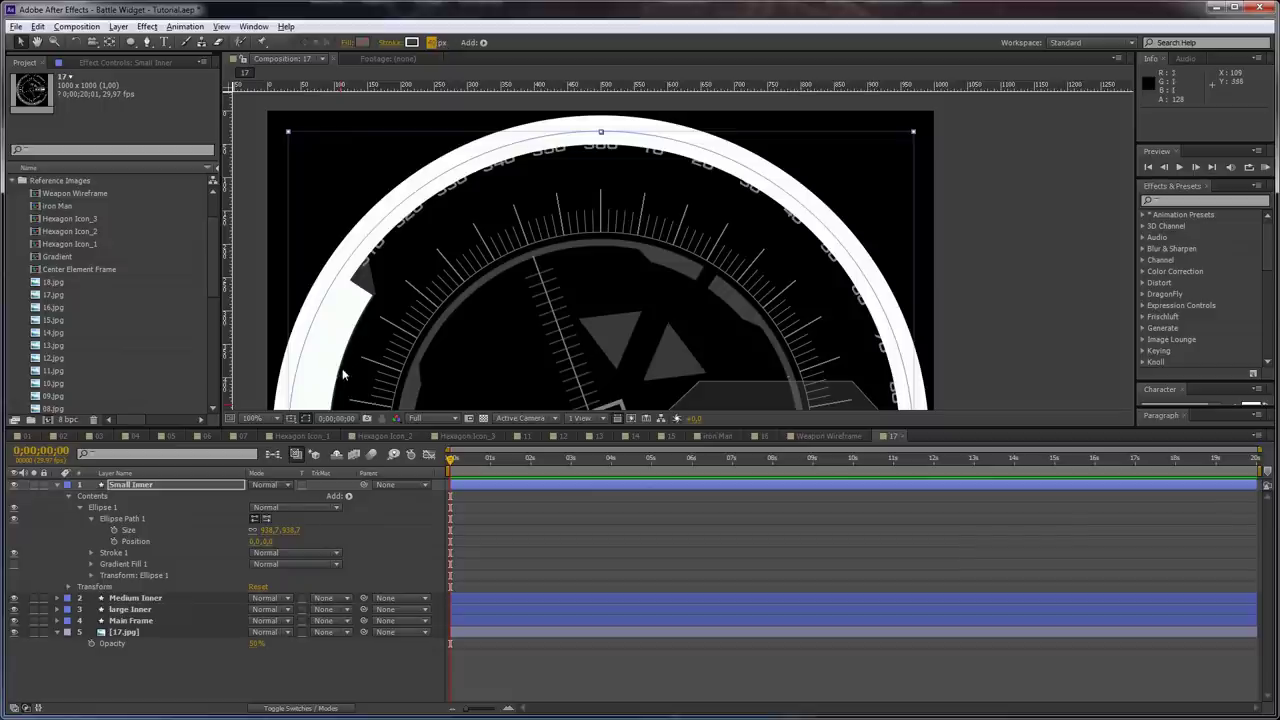
# Add Trim Paths to the Small Inner ellipse with Start about 6.1% and End about 14.6%, covering the segment between 20 and 50
pyautogui.click(348, 497)
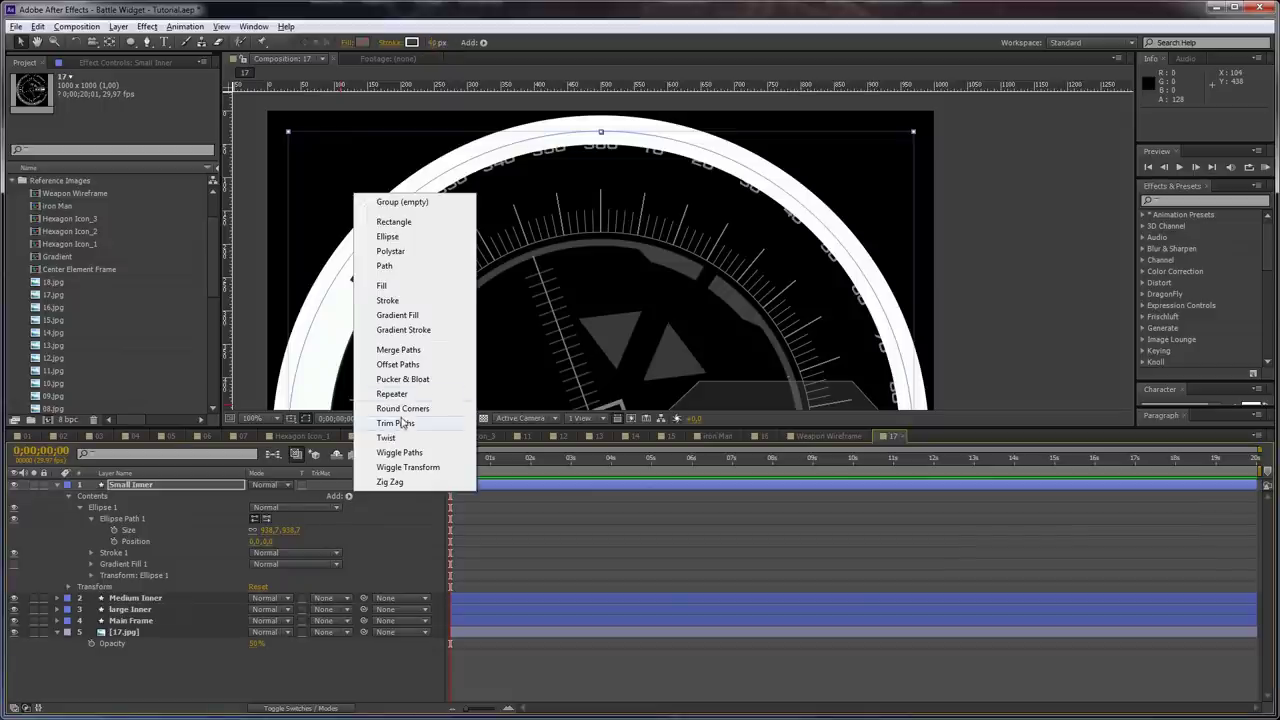
pyautogui.click(395, 423)
pyautogui.click(91, 553)
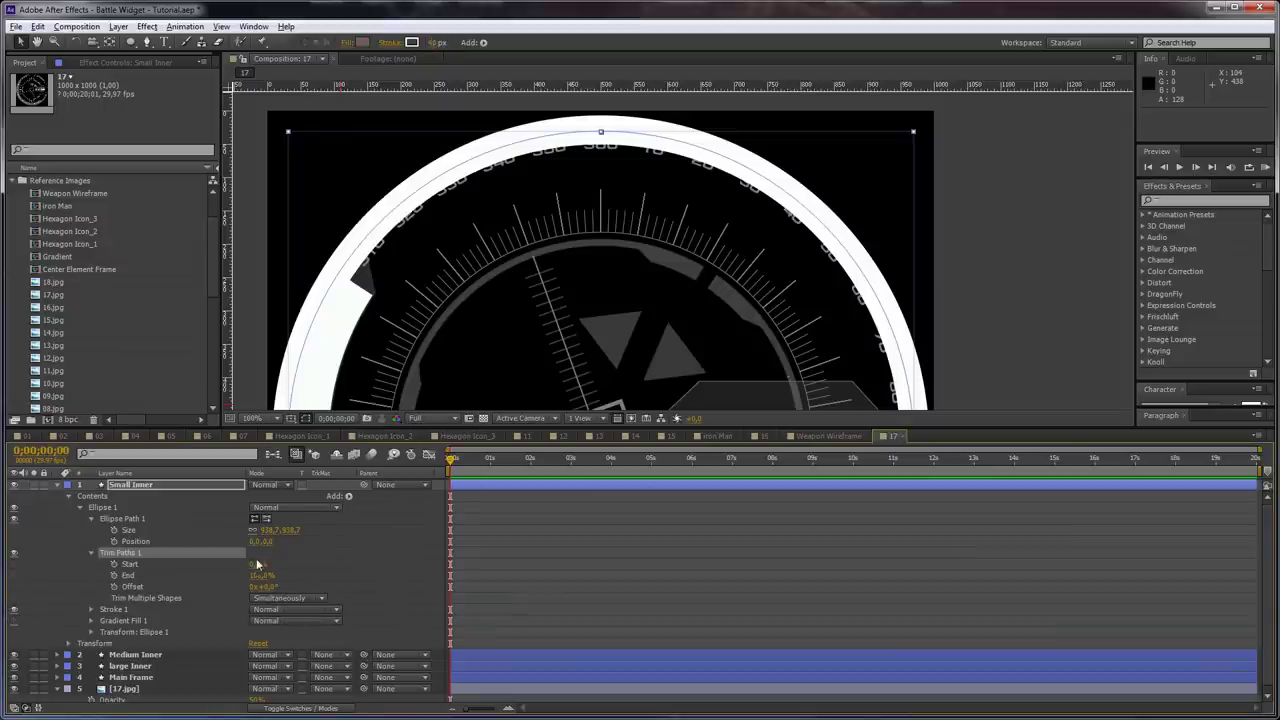
pyautogui.moveTo(257, 564)
pyautogui.mouseDown()
pyautogui.moveTo(255, 578)
pyautogui.moveTo(198, 580)
pyautogui.moveTo(244, 577)
pyautogui.mouseUp()
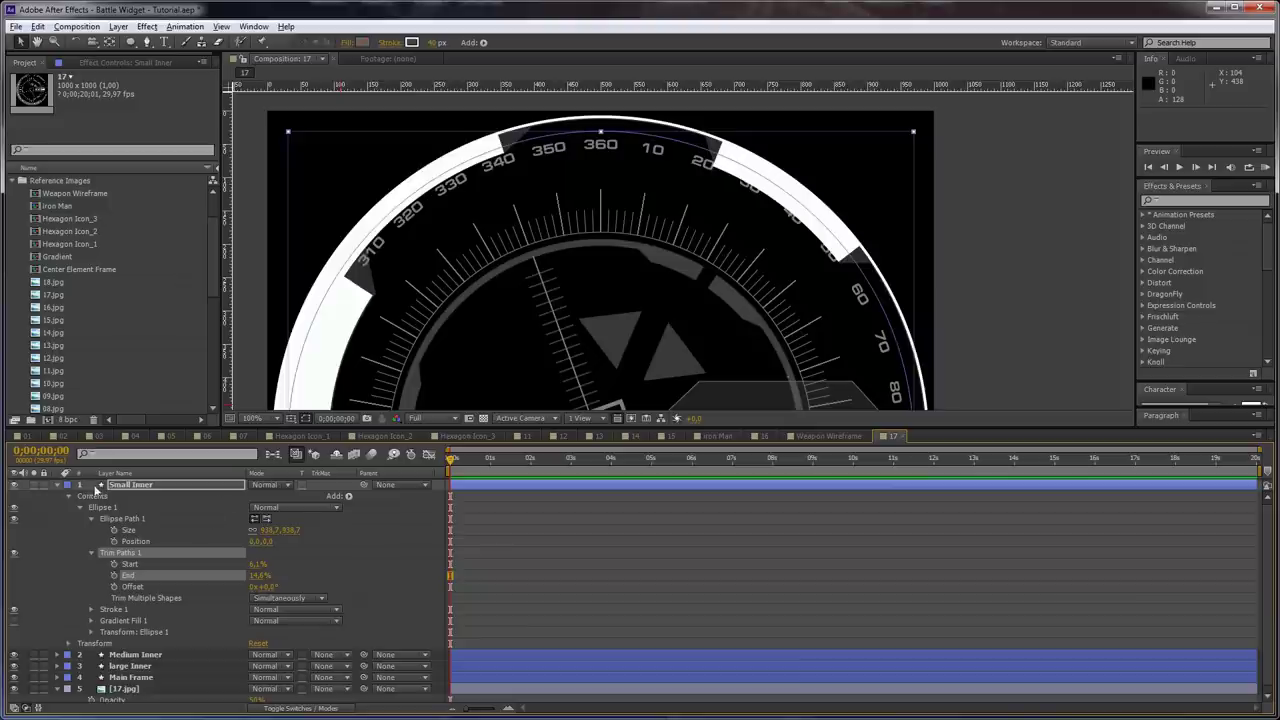
pyautogui.click(57, 485)
# Create a white 1000 x 1000 px solid named Strokes End and hide it
pyautogui.click(266, 634)
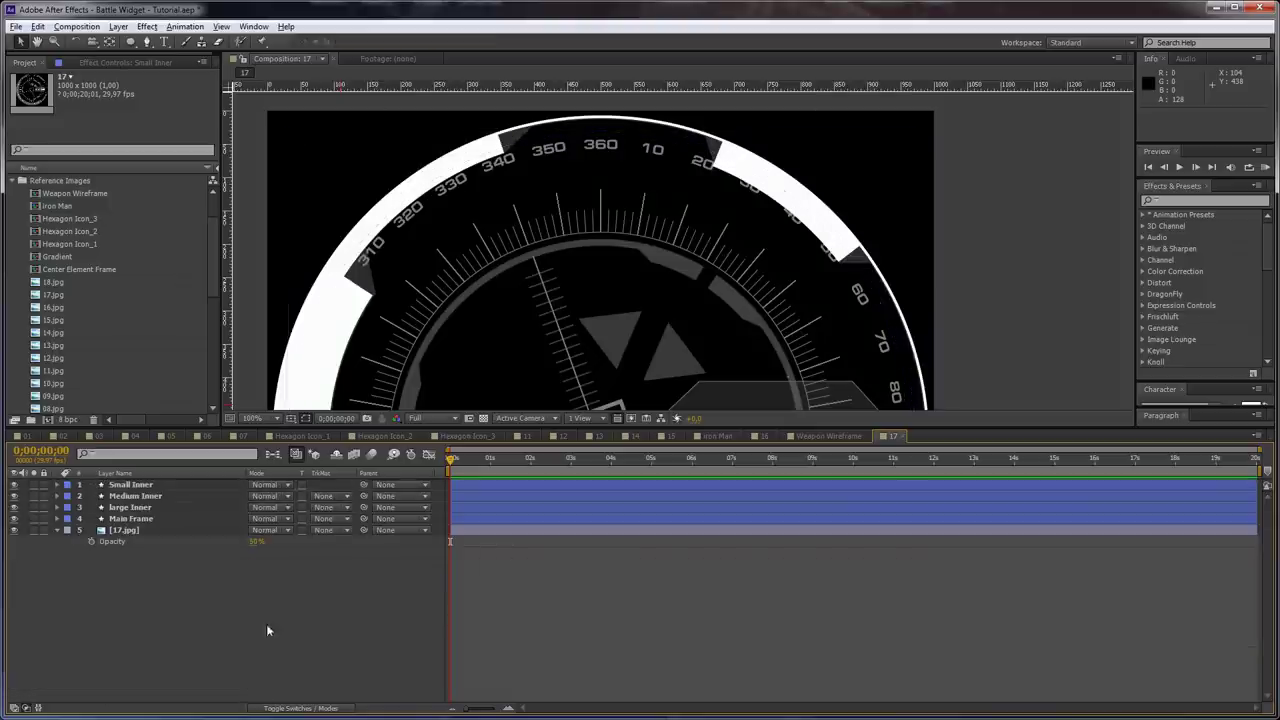
pyautogui.hotkey('ctrl', 'y')
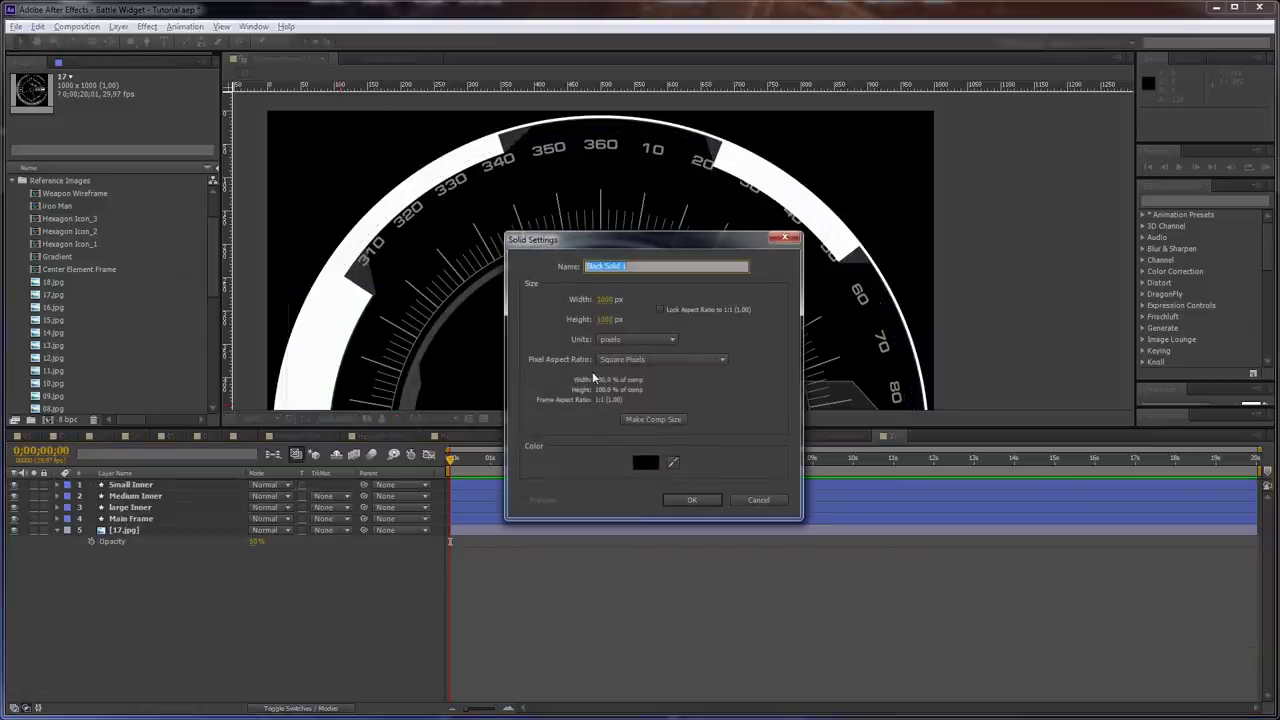
pyautogui.click(649, 458)
pyautogui.moveTo(328, 348); pyautogui.dragTo(222, 283)
pyautogui.click(525, 288)
pyautogui.press('Return')
pyautogui.hotkey('ctrl', 'shift', 'y')
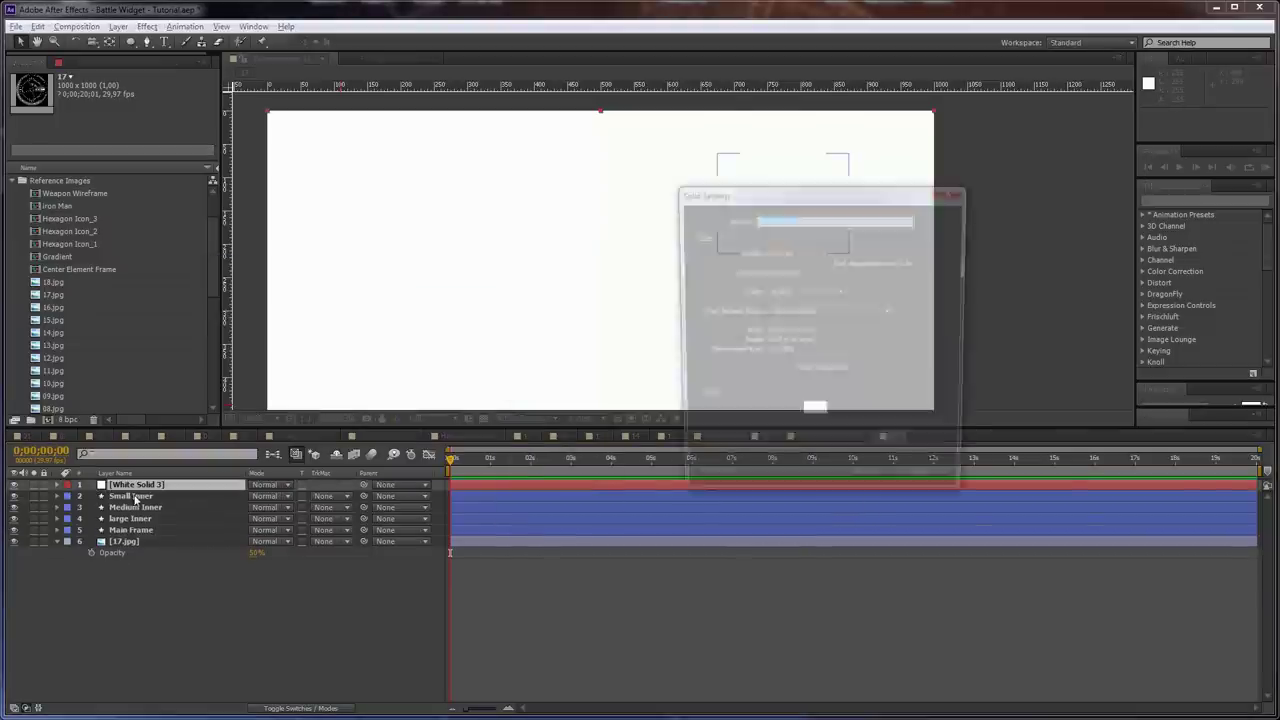
pyautogui.write('Strokes End')
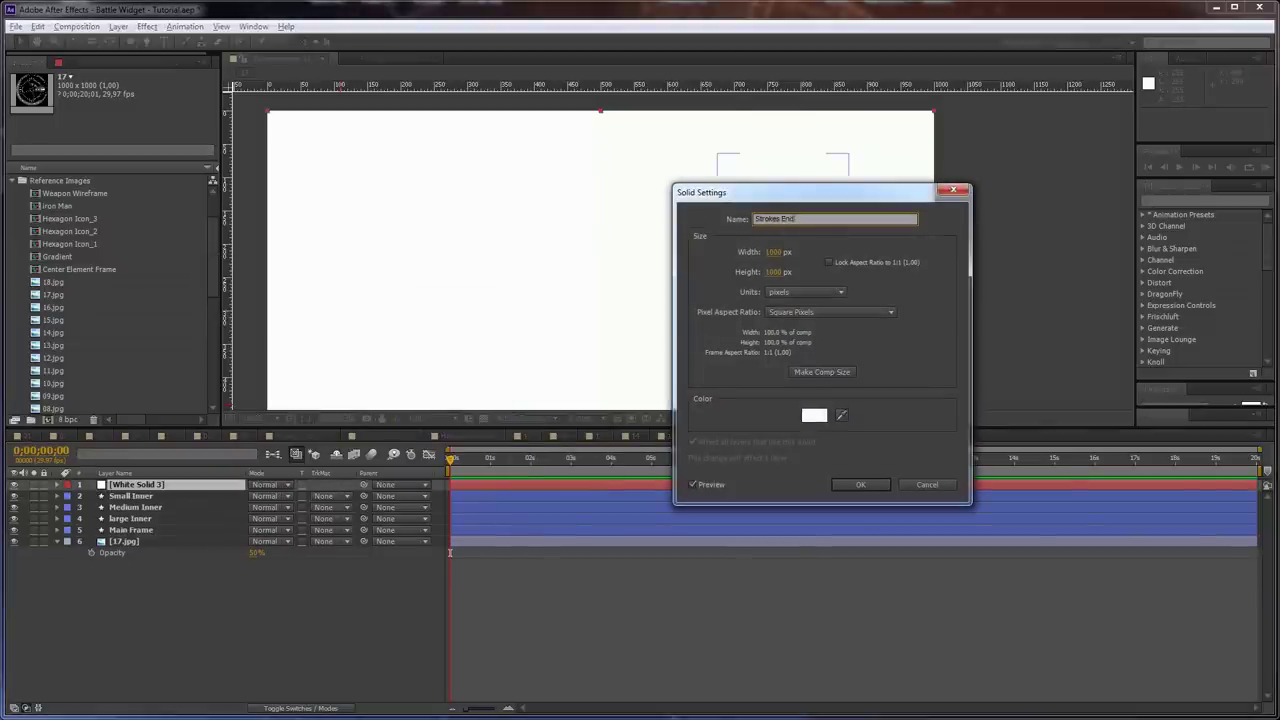
pyautogui.press('Return')
pyautogui.click(14, 484)
# Draw a Pen tool mask on the Strokes End solid around the angled stroke end near the 340 mark
pyautogui.click(155, 487)
pyautogui.press('g')
pyautogui.press('`')
pyautogui.scroll(1, 440, 215)
pyautogui.moveTo(289, 205); pyautogui.dragTo(591, 361)
pyautogui.scroll(1, 591, 361)
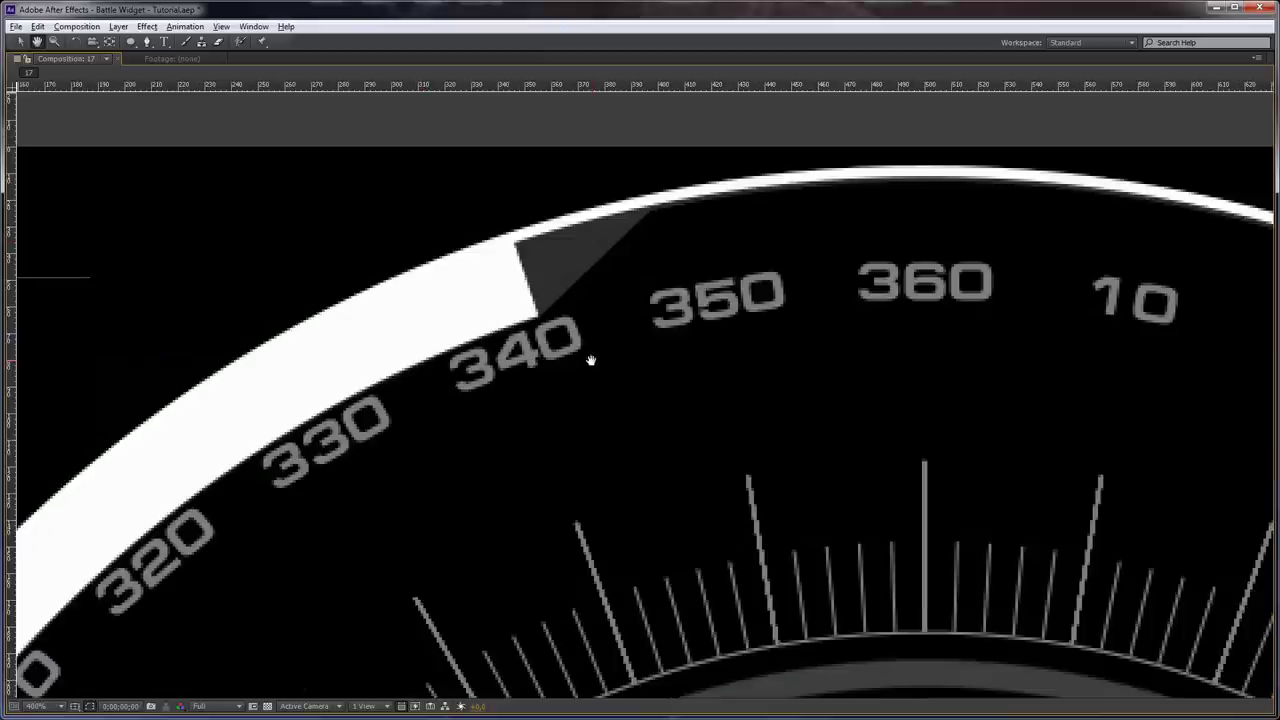
pyautogui.moveTo(486, 294); pyautogui.dragTo(586, 360)
pyautogui.scroll(2, 586, 360)
pyautogui.press('g')
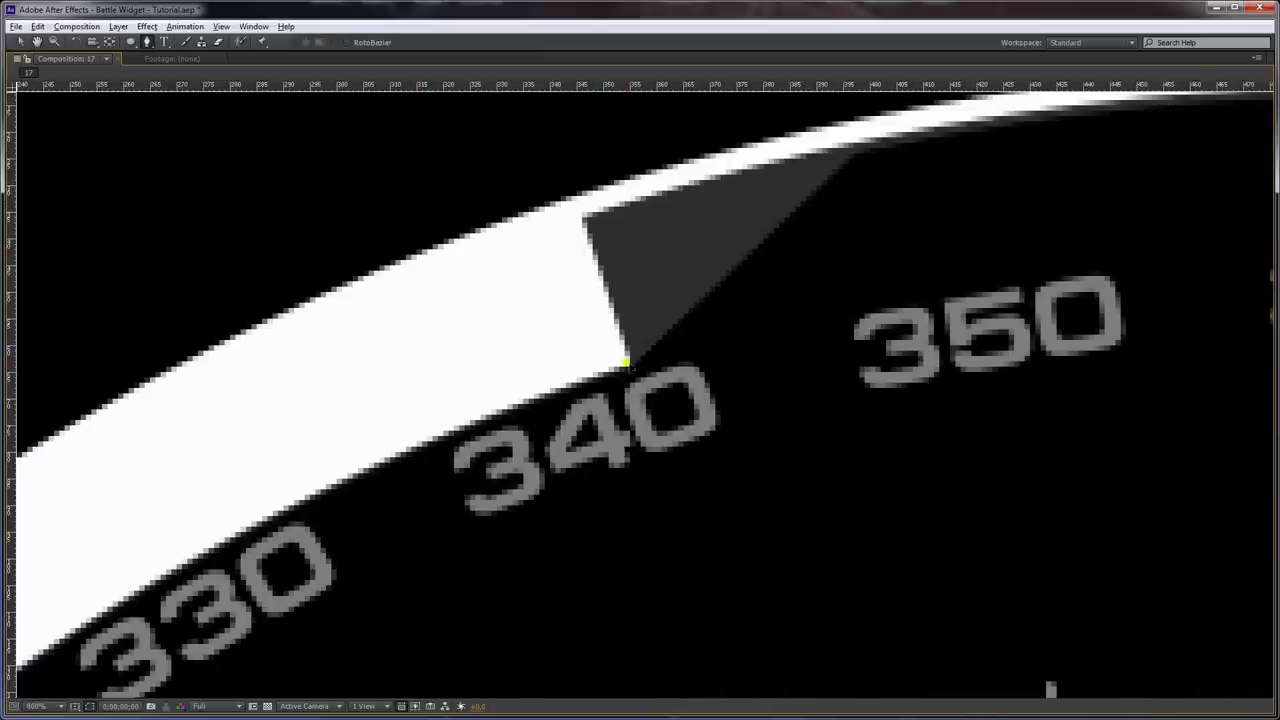
pyautogui.click(868, 135)
pyautogui.click(666, 182)
pyautogui.click(576, 208)
pyautogui.click(560, 290)
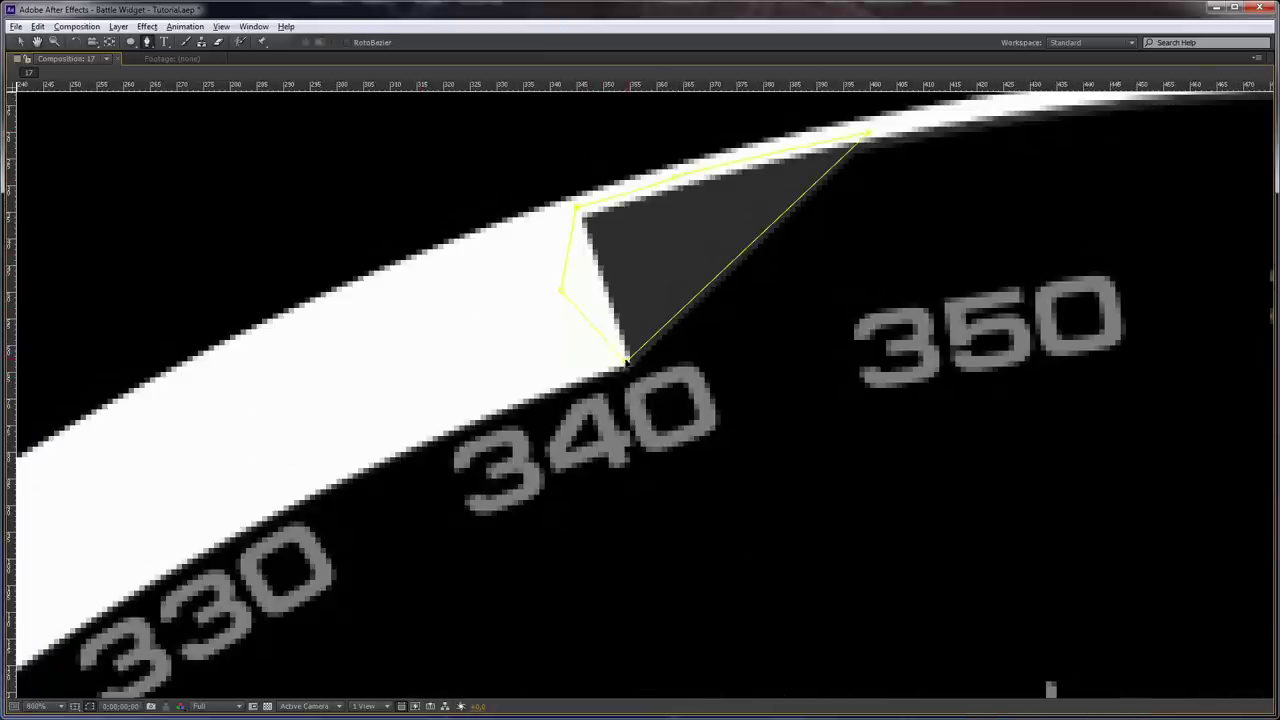
# Draw a closed mask on the Strokes End solid around the dark wedge near the 310 mark
pyautogui.scroll(-6, 634, 434)
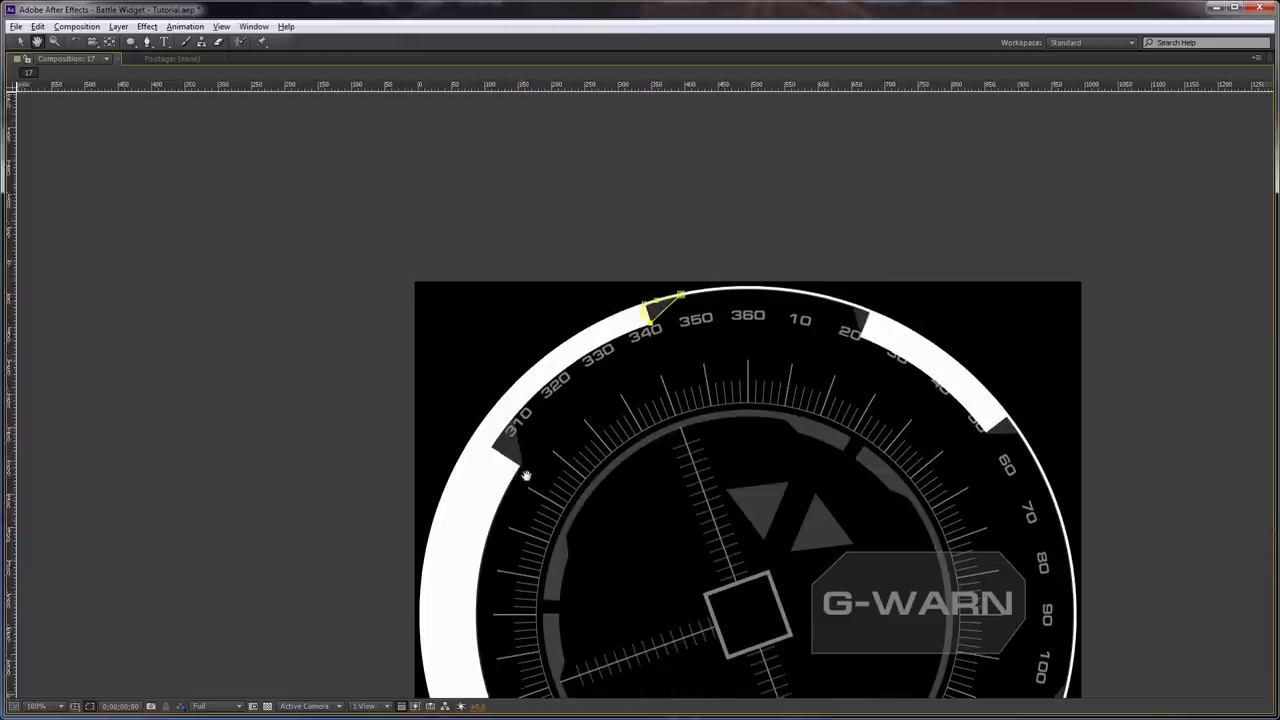
pyautogui.scroll(6, 526, 475)
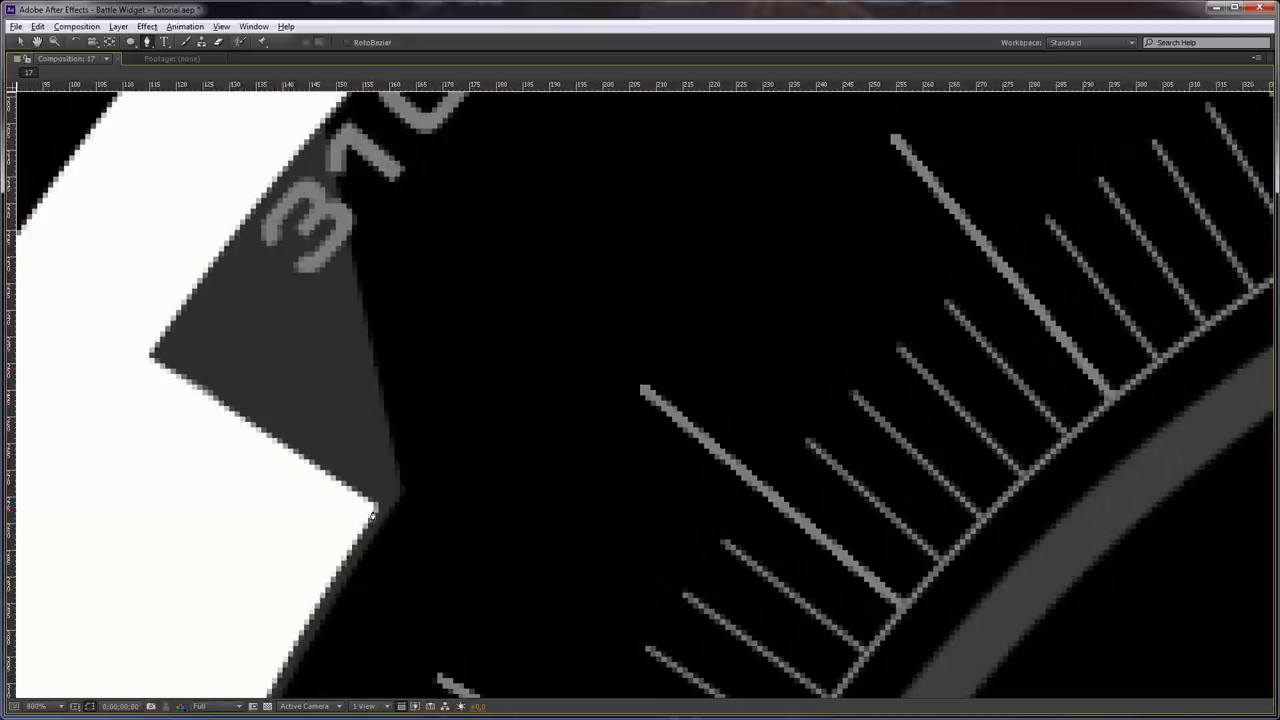
pyautogui.click(375, 510)
pyautogui.click(333, 99)
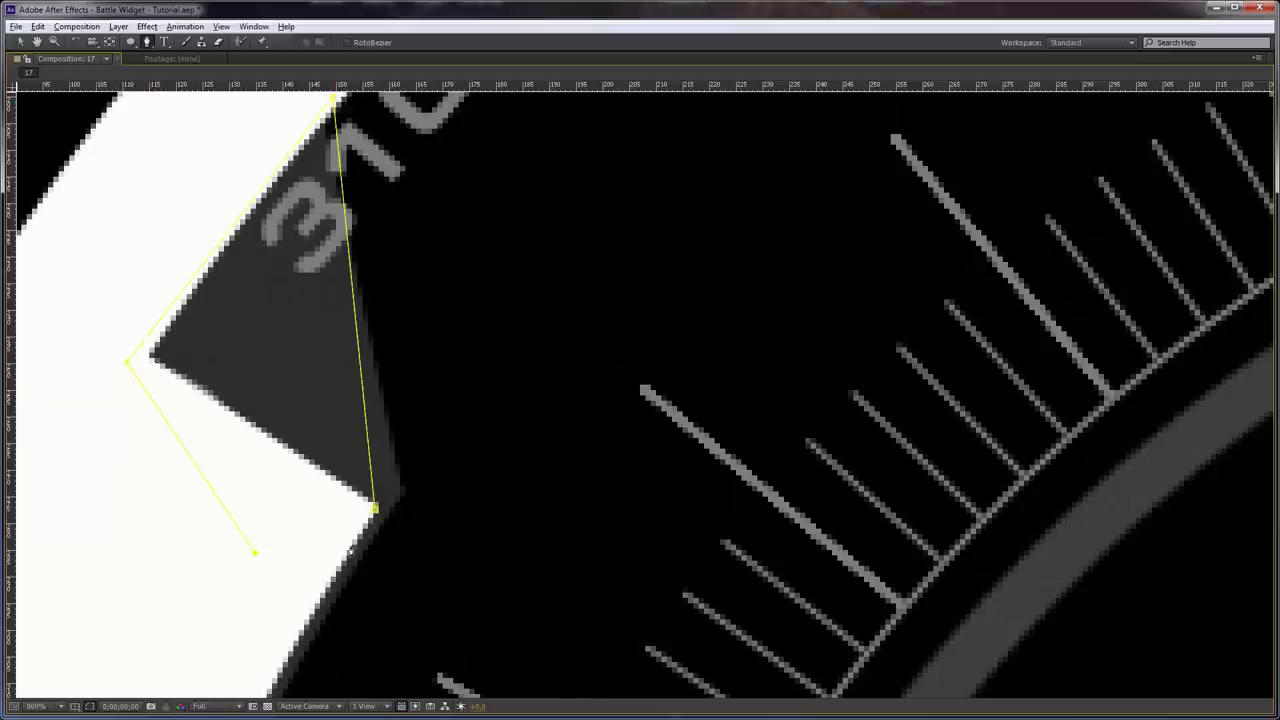
pyautogui.click(375, 510)
# Draw a closed mask on the Strokes End solid around the dark wedge near the 140 mark
pyautogui.press(',')
pyautogui.press(',')
pyautogui.press(',')
pyautogui.press(',')
pyautogui.press('space')
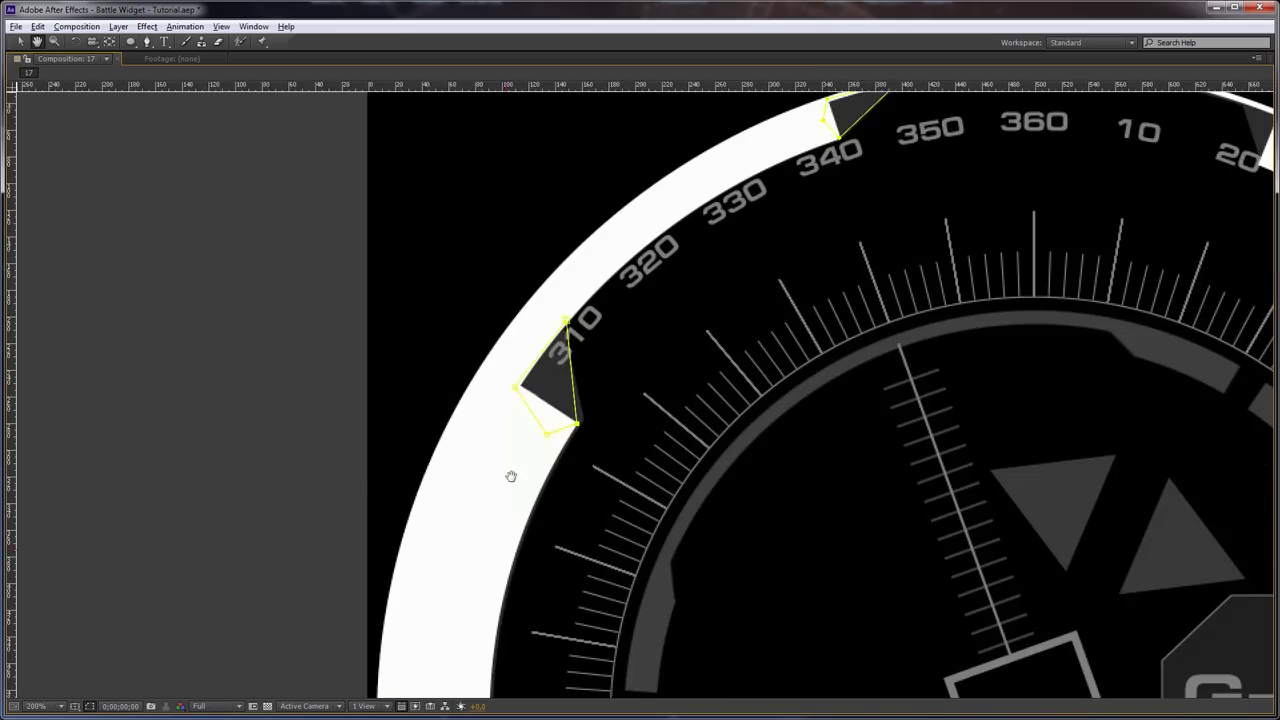
pyautogui.moveTo(511, 476); pyautogui.dragTo(517, 354)
pyautogui.moveTo(606, 611); pyautogui.dragTo(380, 266)
pyautogui.moveTo(841, 553); pyautogui.dragTo(403, 531)
pyautogui.moveTo(663, 430); pyautogui.dragTo(508, 497)
pyautogui.scroll(2, 508, 497)
pyautogui.moveTo(298, 638); pyautogui.dragTo(630, 228)
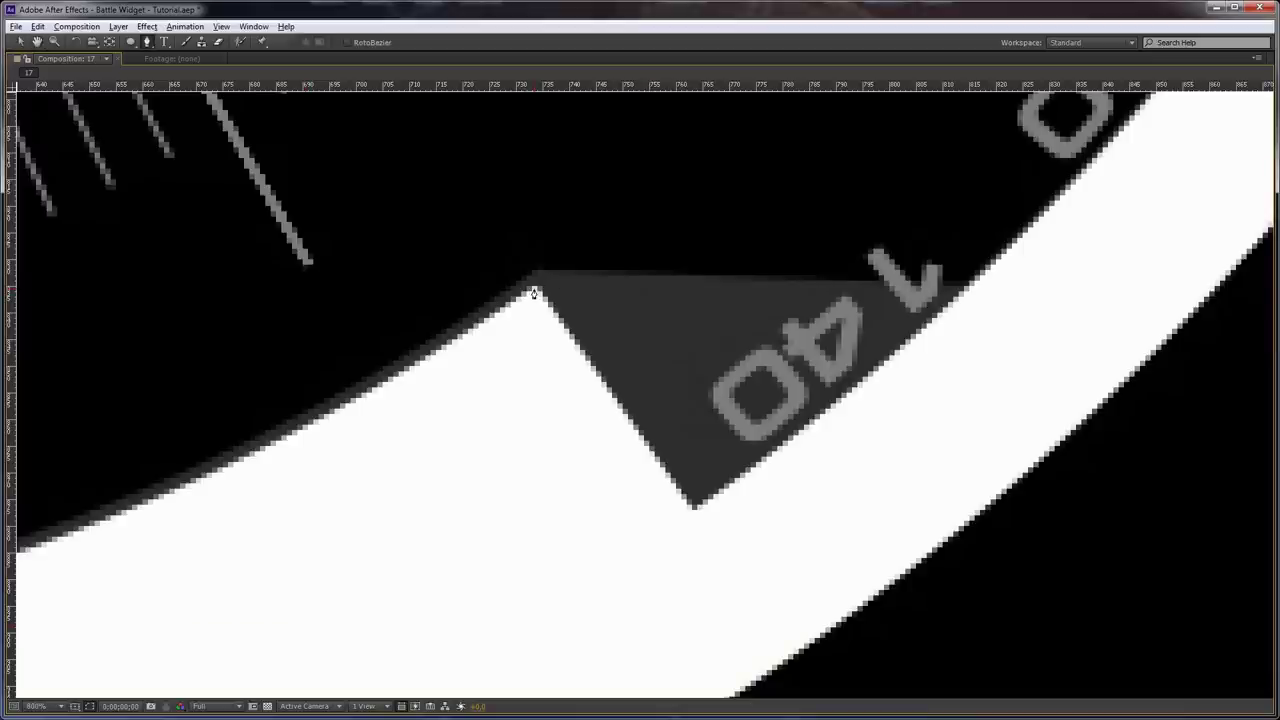
pyautogui.click(986, 287)
pyautogui.click(840, 508)
pyautogui.click(695, 598)
pyautogui.click(638, 598)
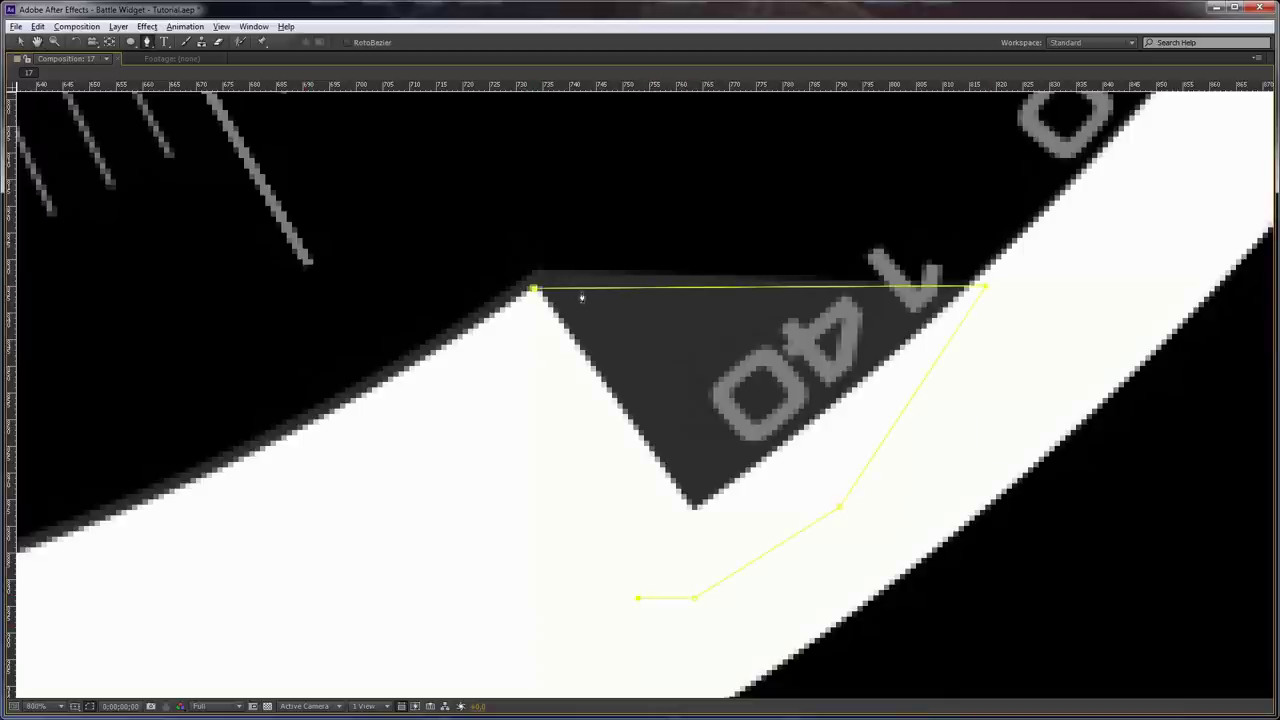
pyautogui.click(533, 290)
# Draw a mask on the Strokes End solid around the angled stroke end near the 110 mark
pyautogui.scroll(-1, 900, 240)
pyautogui.moveTo(920, 209); pyautogui.dragTo(626, 520)
pyautogui.moveTo(816, 185); pyautogui.dragTo(672, 423)
pyautogui.scroll(1, 668, 442)
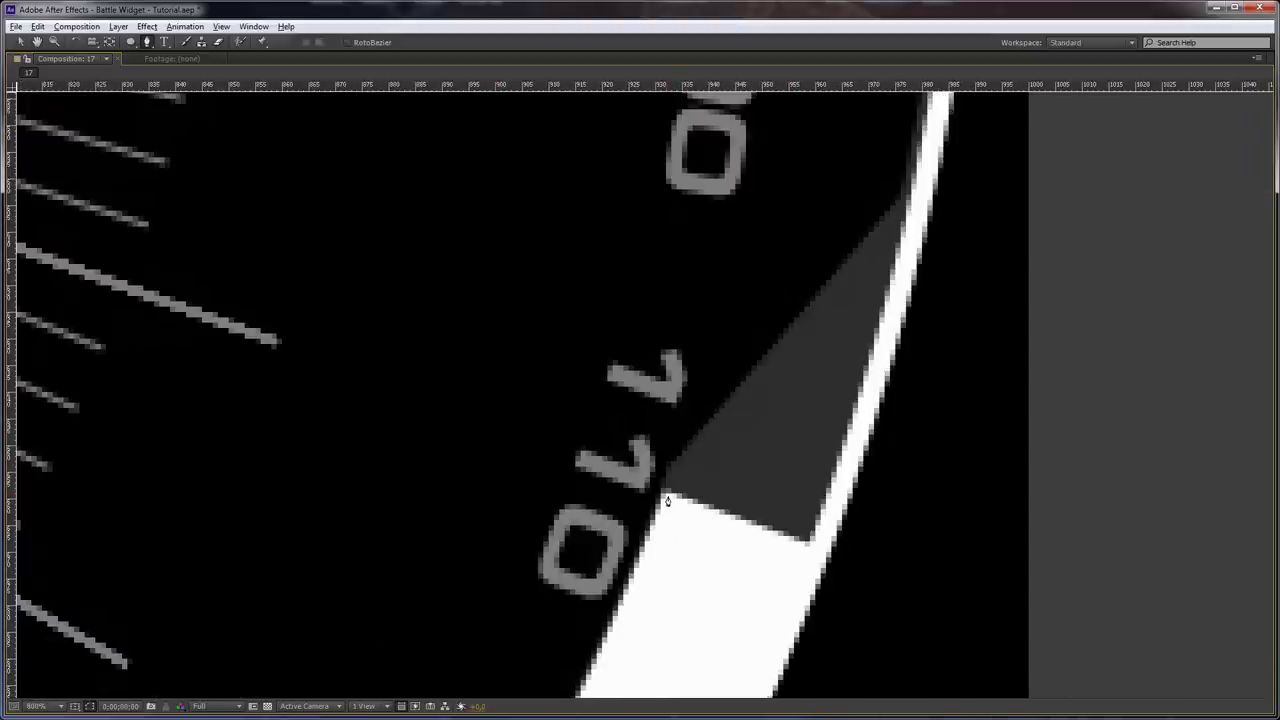
pyautogui.click(919, 194)
pyautogui.click(914, 265)
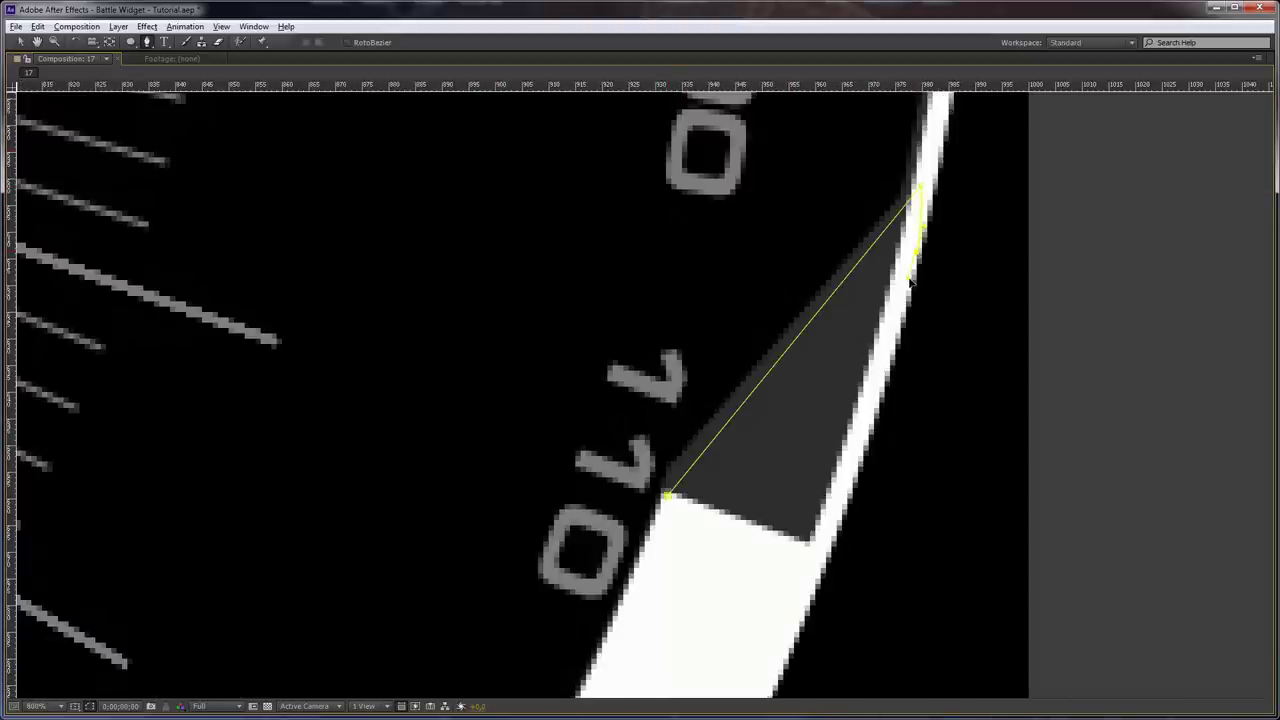
pyautogui.click(909, 268)
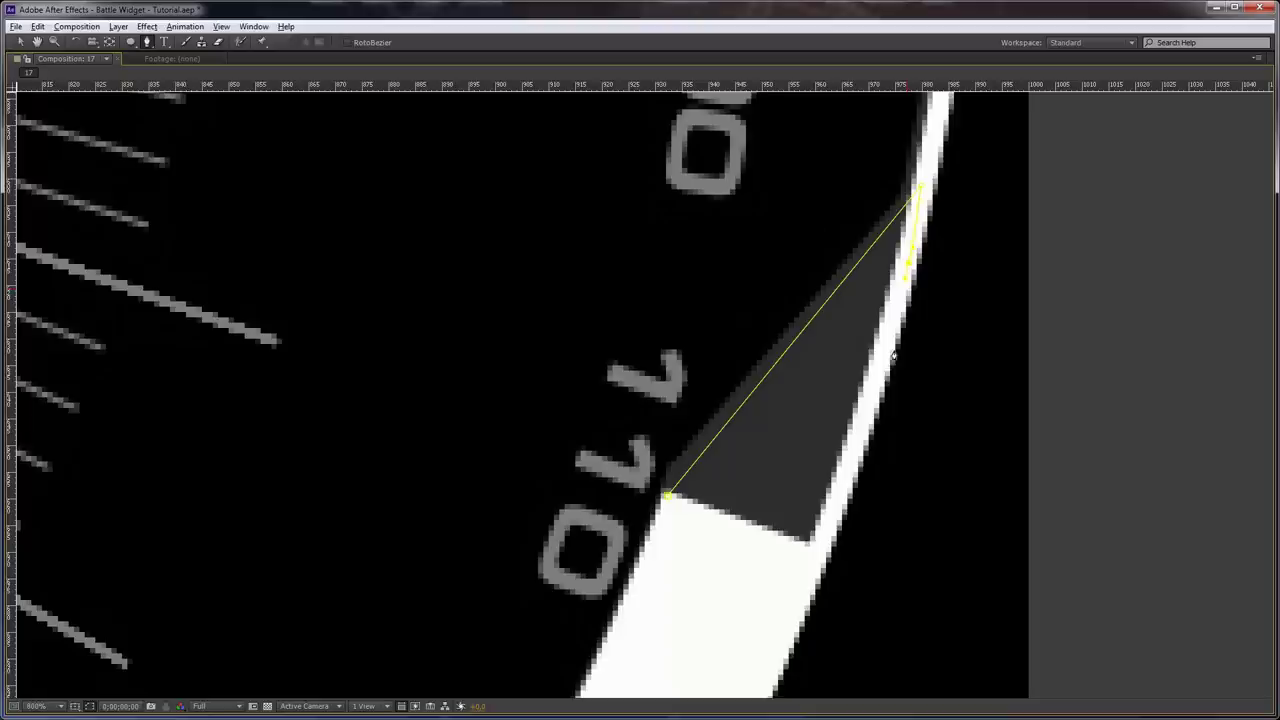
pyautogui.click(861, 424)
pyautogui.click(812, 560)
pyautogui.click(746, 566)
# Draw a closed mask on the Strokes End solid around the wedge between the 50 and 60 marks
pyautogui.scroll(-2, 773, 338)
pyautogui.press('space')
pyautogui.moveTo(637, 195); pyautogui.dragTo(660, 486)
pyautogui.moveTo(628, 346); pyautogui.dragTo(691, 497)
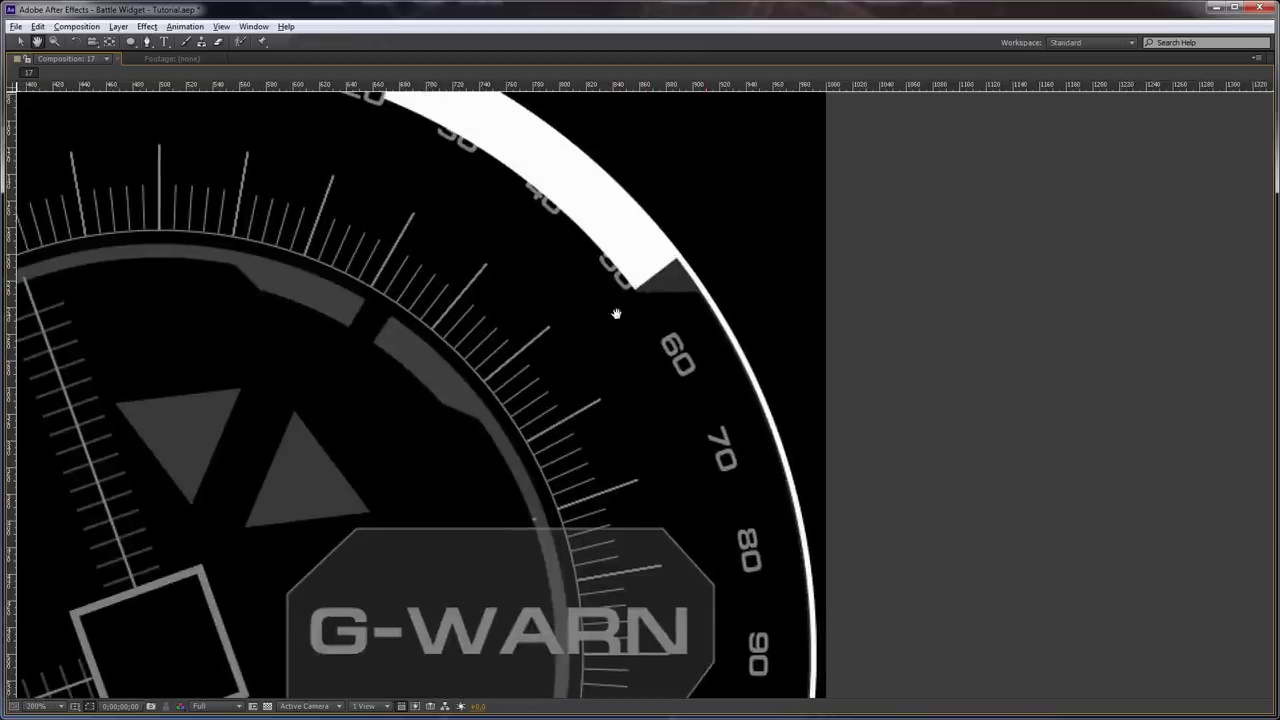
pyautogui.press('.')
pyautogui.press('.')
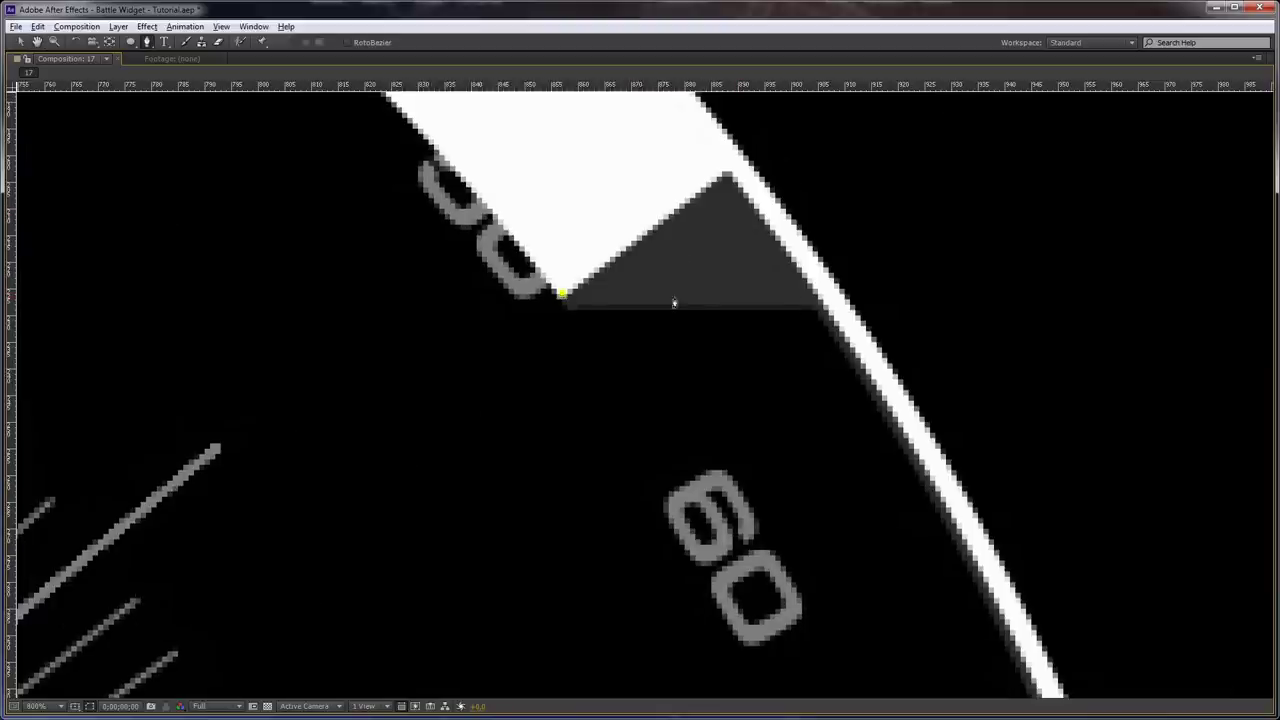
pyautogui.click(833, 301)
pyautogui.click(621, 162)
pyautogui.click(564, 295)
# Draw a closed mask on the Strokes End solid around the dark wedge near the 20 mark
pyautogui.press('space')
pyautogui.moveTo(423, 180); pyautogui.dragTo(797, 503)
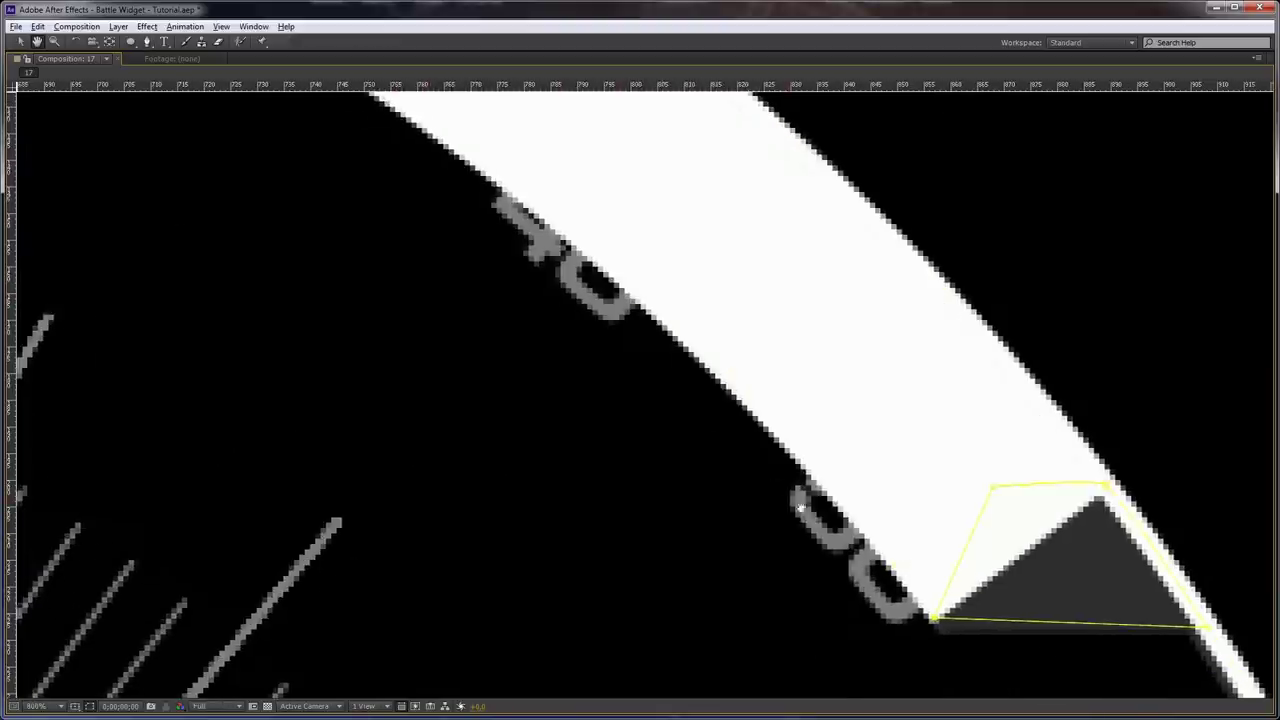
pyautogui.moveTo(308, 132); pyautogui.dragTo(780, 511)
pyautogui.moveTo(376, 230); pyautogui.dragTo(678, 461)
pyautogui.press('g')
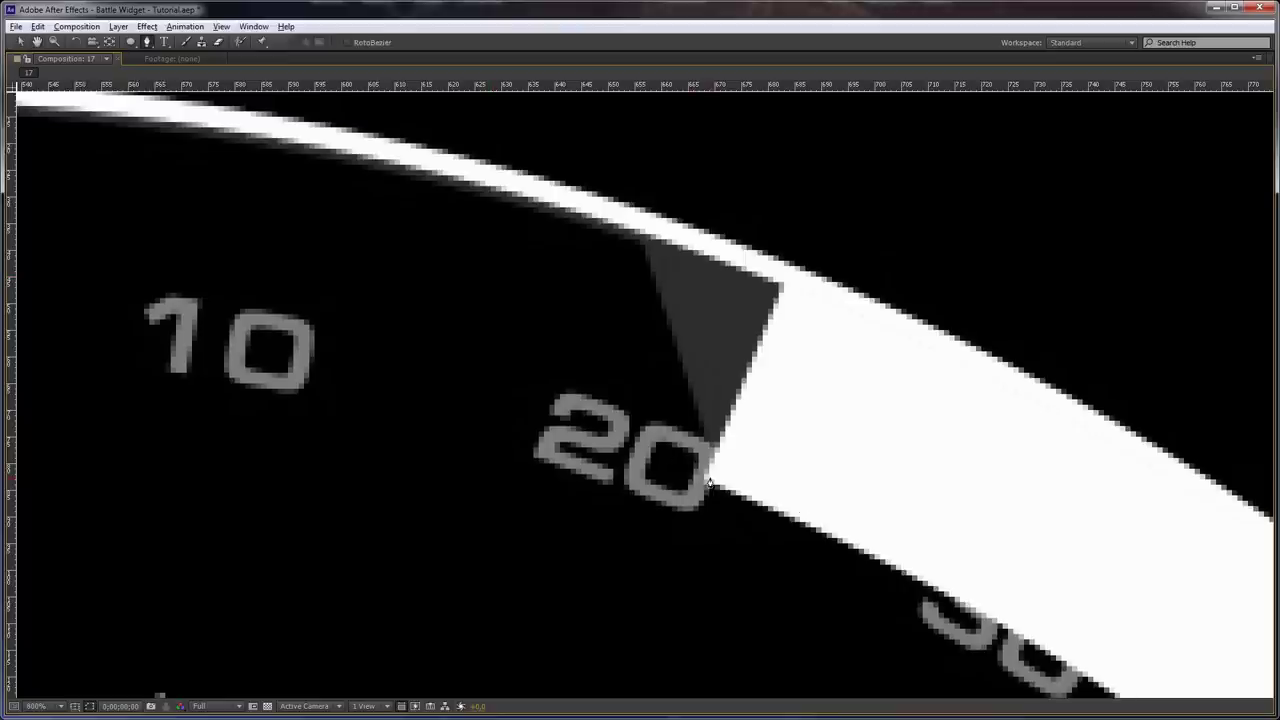
pyautogui.click(627, 218)
pyautogui.click(749, 254)
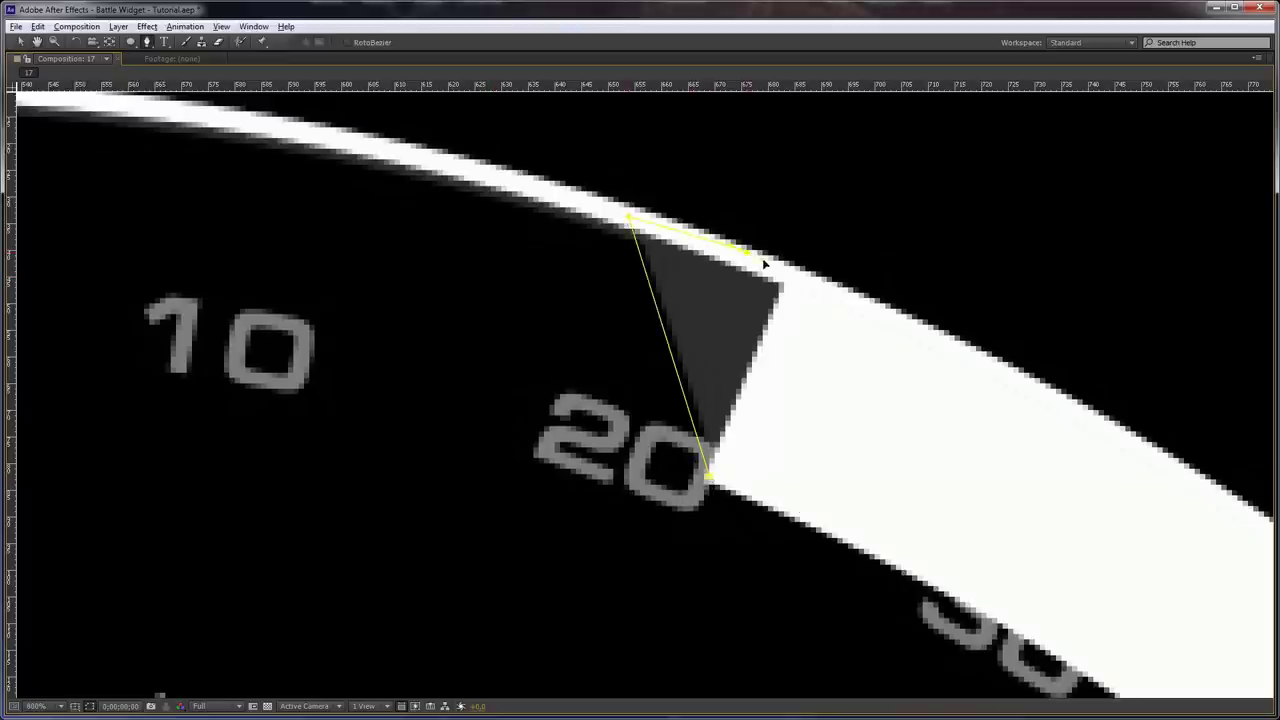
pyautogui.click(812, 339)
pyautogui.click(737, 455)
pyautogui.scroll(-3, 721, 365)
pyautogui.press('`')
pyautogui.click(14, 485)
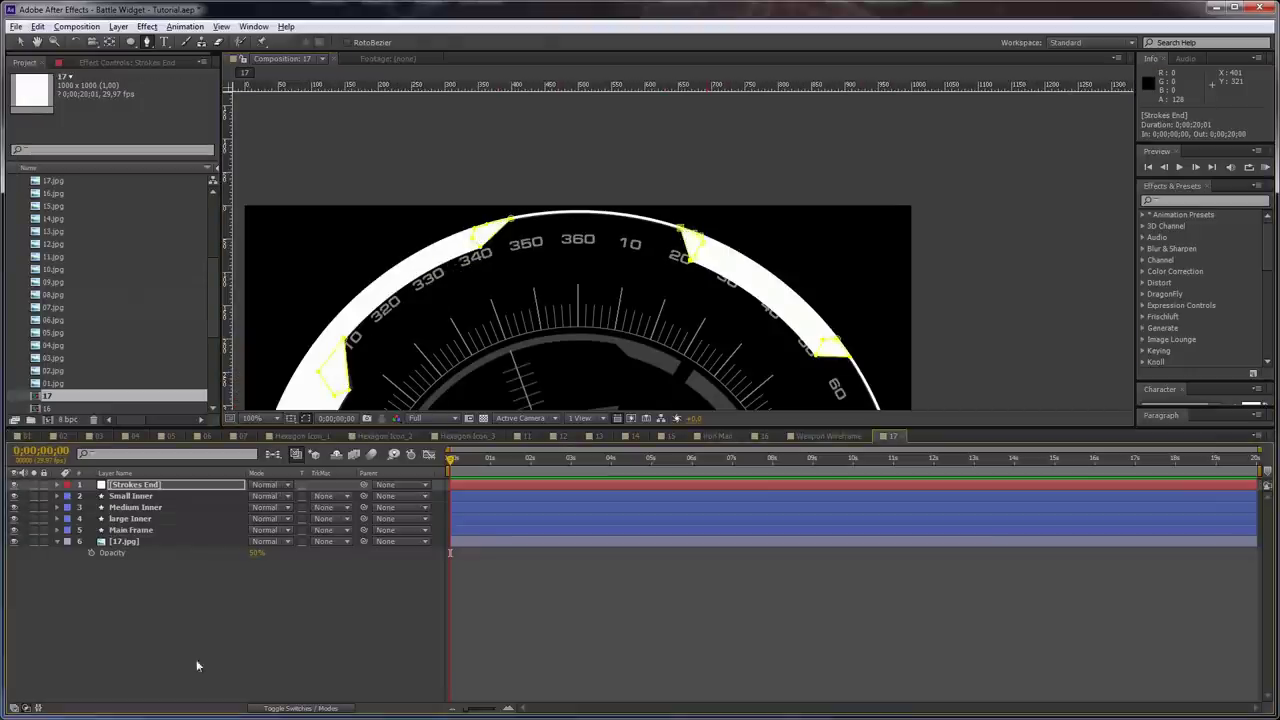
pyautogui.click(196, 665)
# Pre-compose the layers from Strokes End through Main Frame as "G-WARN MAIN FRAME", moving all attributes into the new composition
pyautogui.press('space')
pyautogui.scroll(-1, 560, 337)
pyautogui.moveTo(567, 356); pyautogui.dragTo(588, 206)
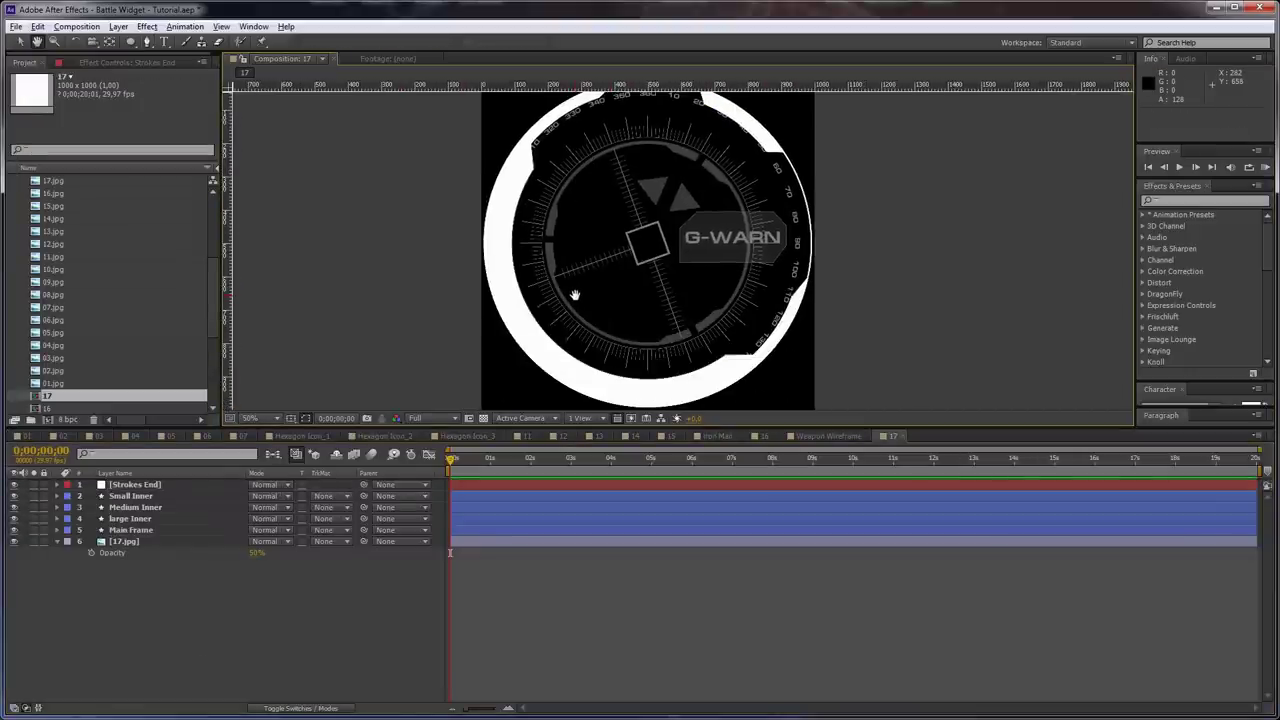
pyautogui.press('g')
pyautogui.click(134, 484)
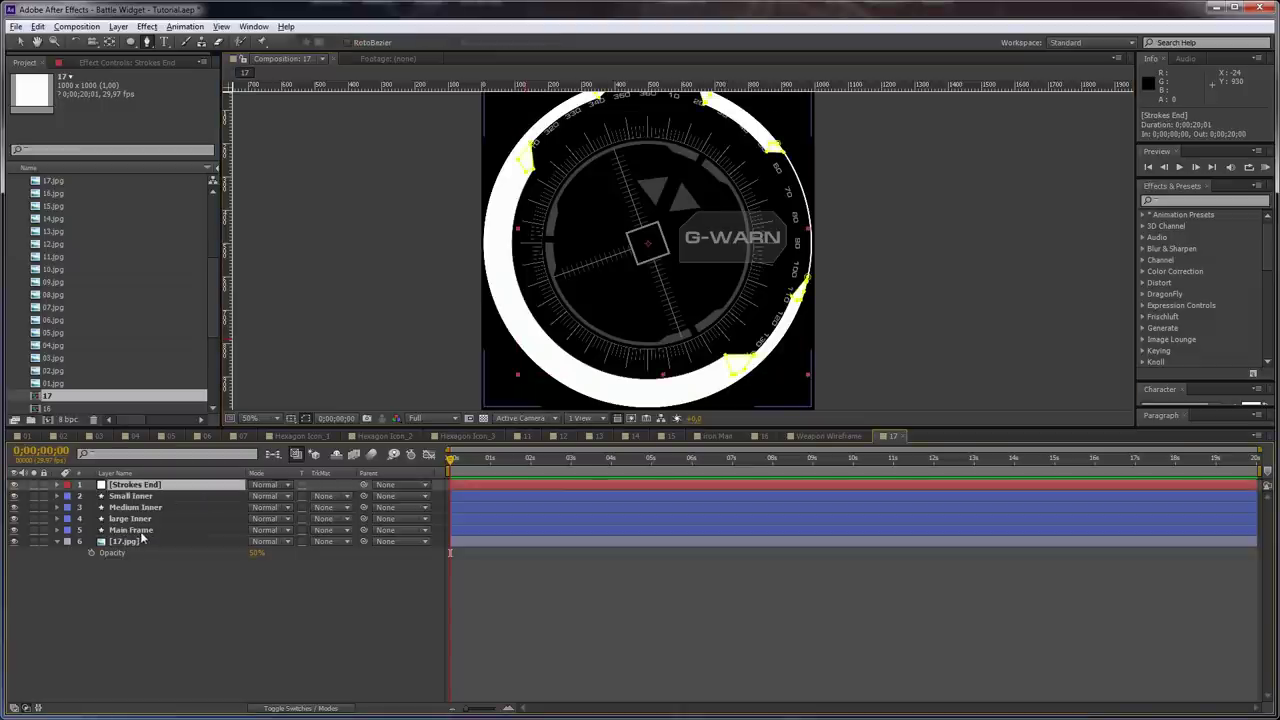
pyautogui.keyDown('shift'); pyautogui.click(142, 532); pyautogui.keyUp('shift')
pyautogui.hotkey('ctrl', 'shift', 'c')
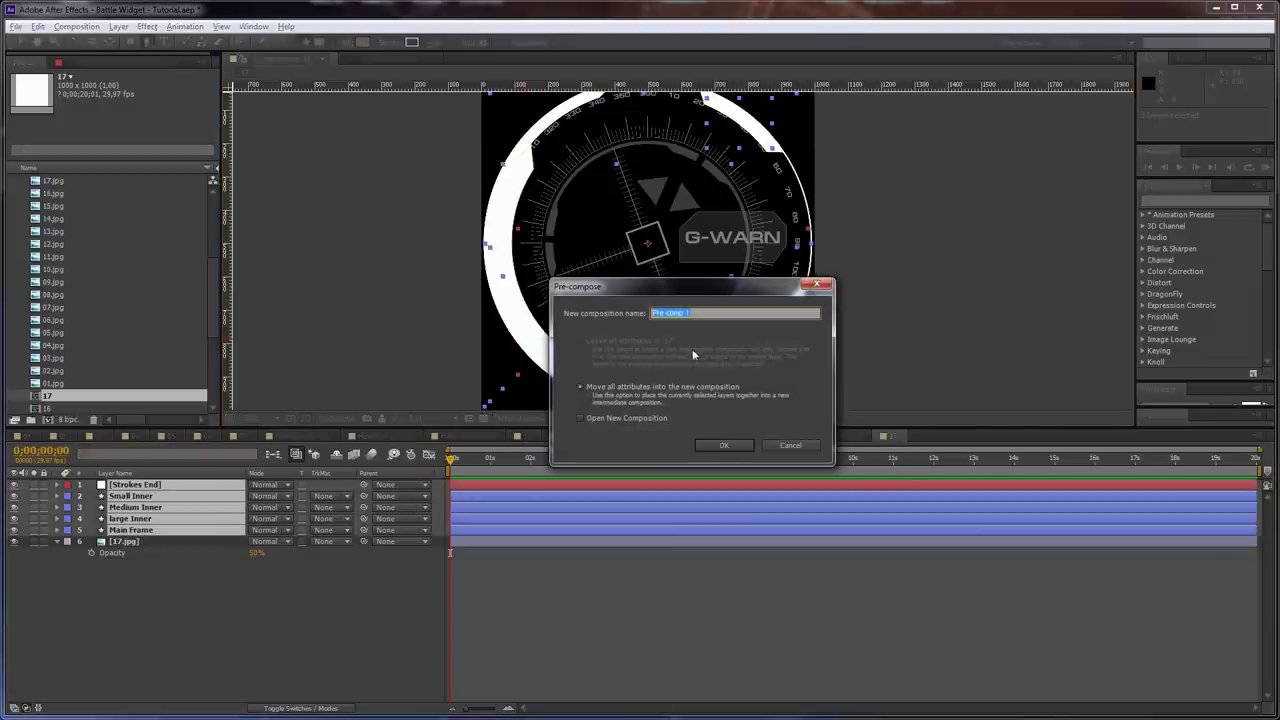
pyautogui.write('G-WARN MAIN FRAME')
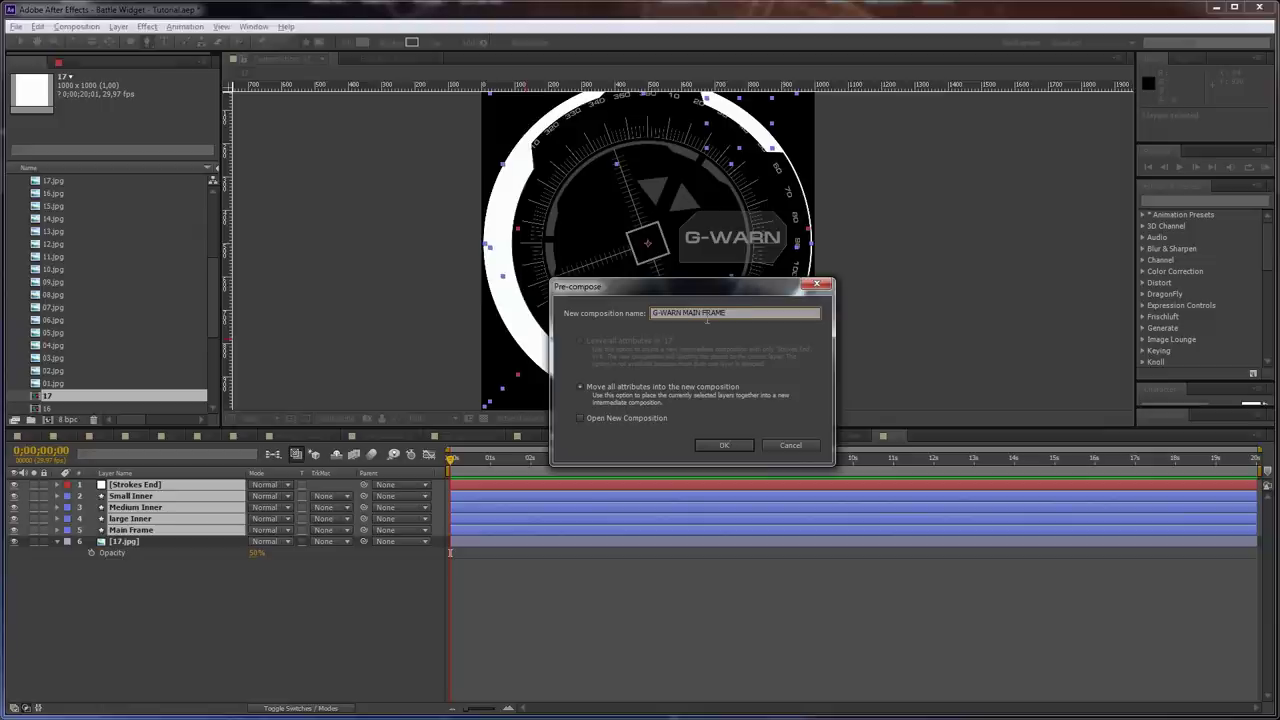
pyautogui.click(720, 446)
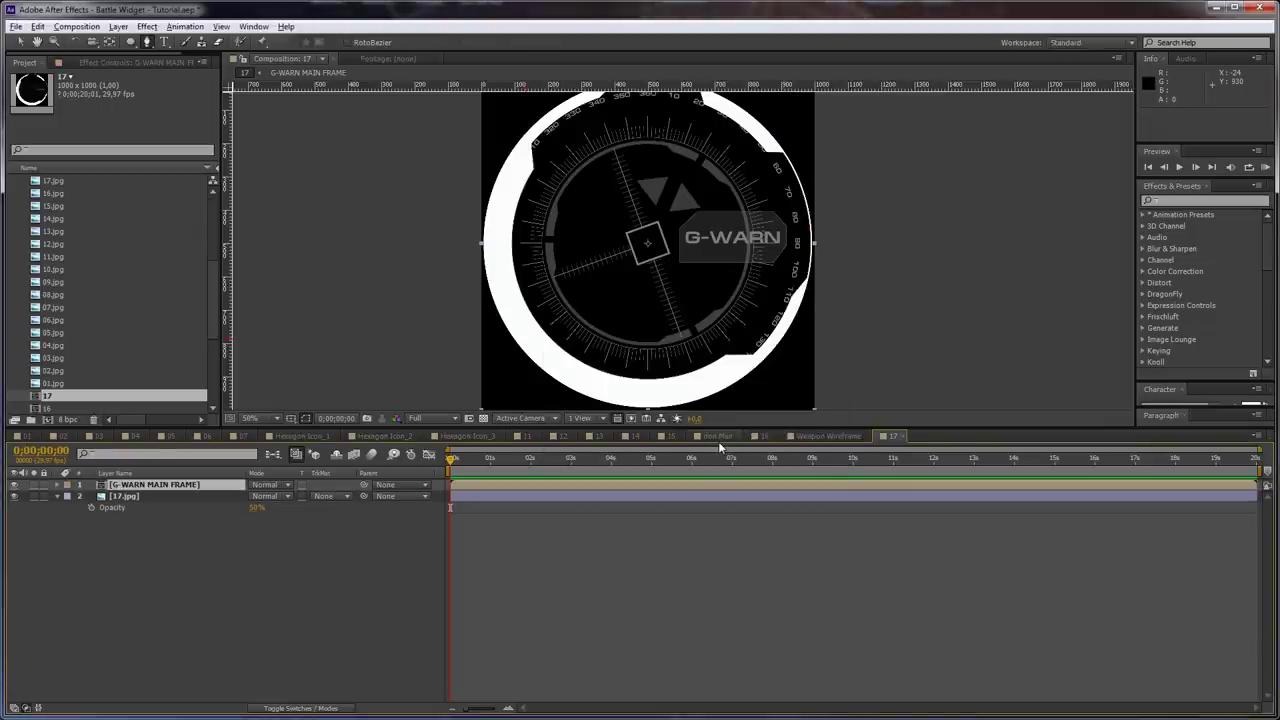
# Set the G-WARN MAIN FRAME layer's opacity to 25%
pyautogui.press('t')
pyautogui.click(259, 496)
pyautogui.write('25')
pyautogui.press('Return')
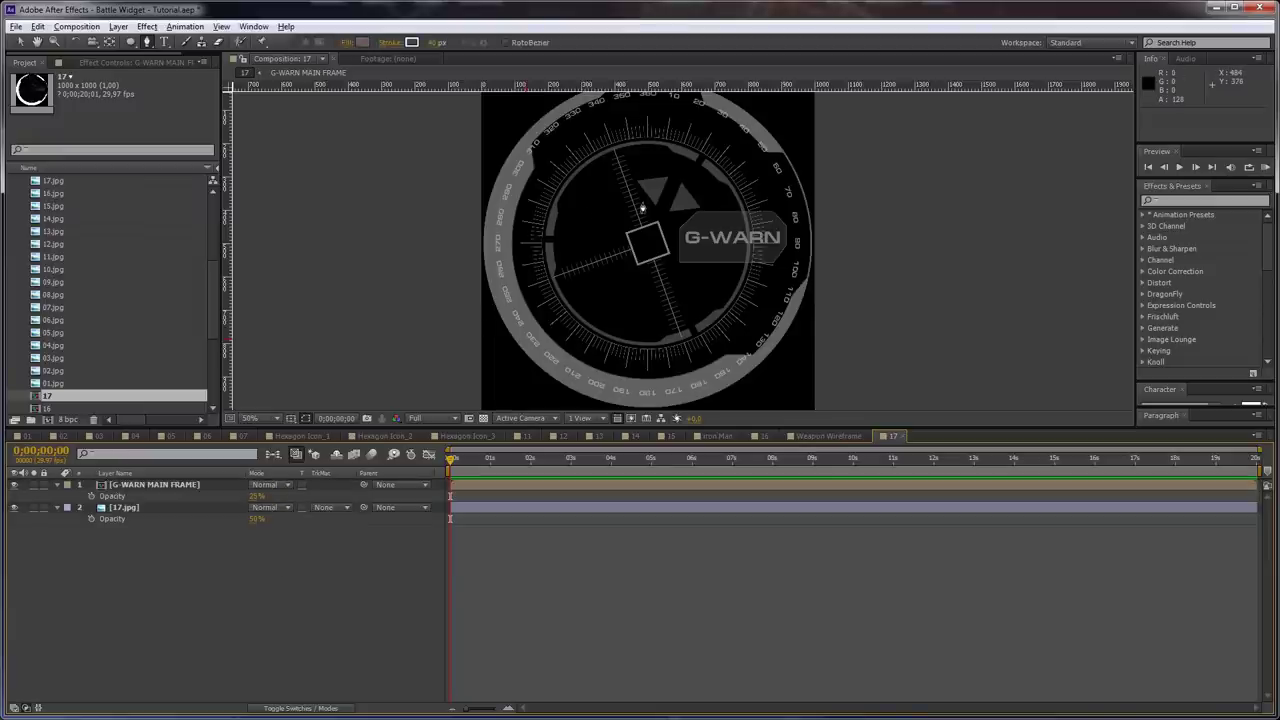
# Add a full-size ellipse as a new shape layer with a 1 px stroke
pyautogui.scroll(1, 643, 203)
pyautogui.press('space')
pyautogui.moveTo(603, 162); pyautogui.dragTo(619, 245)
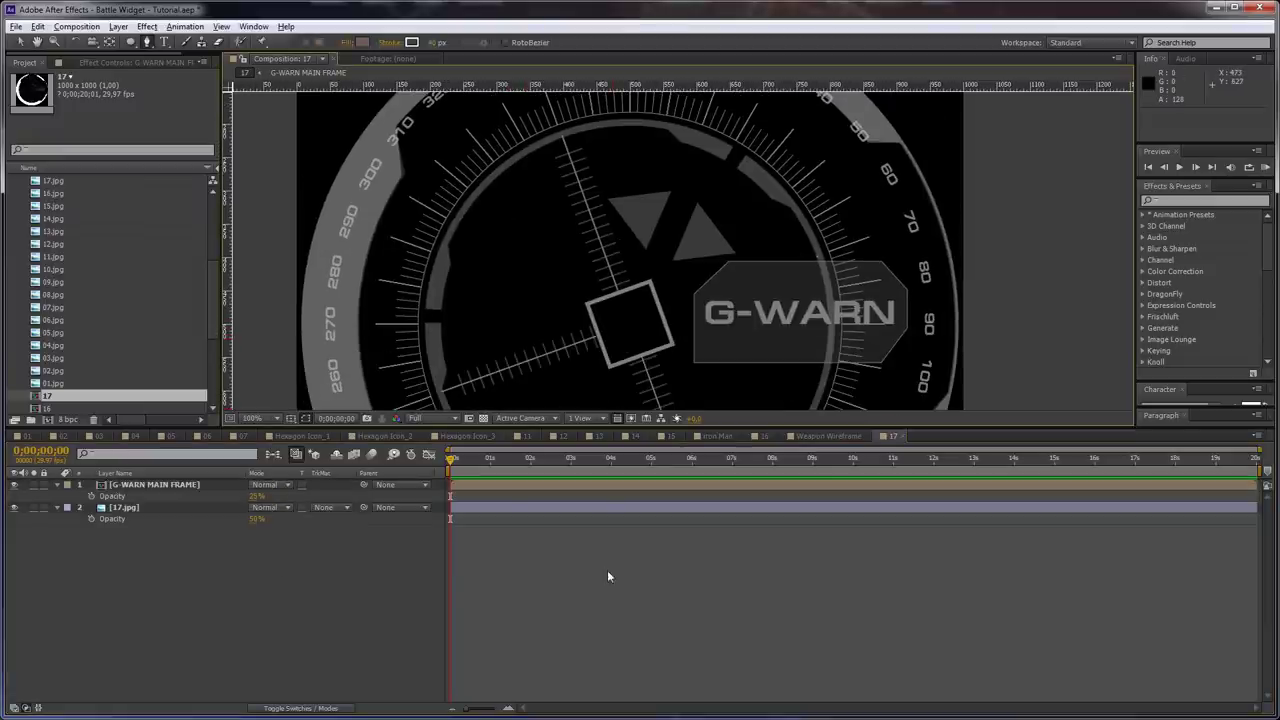
pyautogui.click(131, 42)
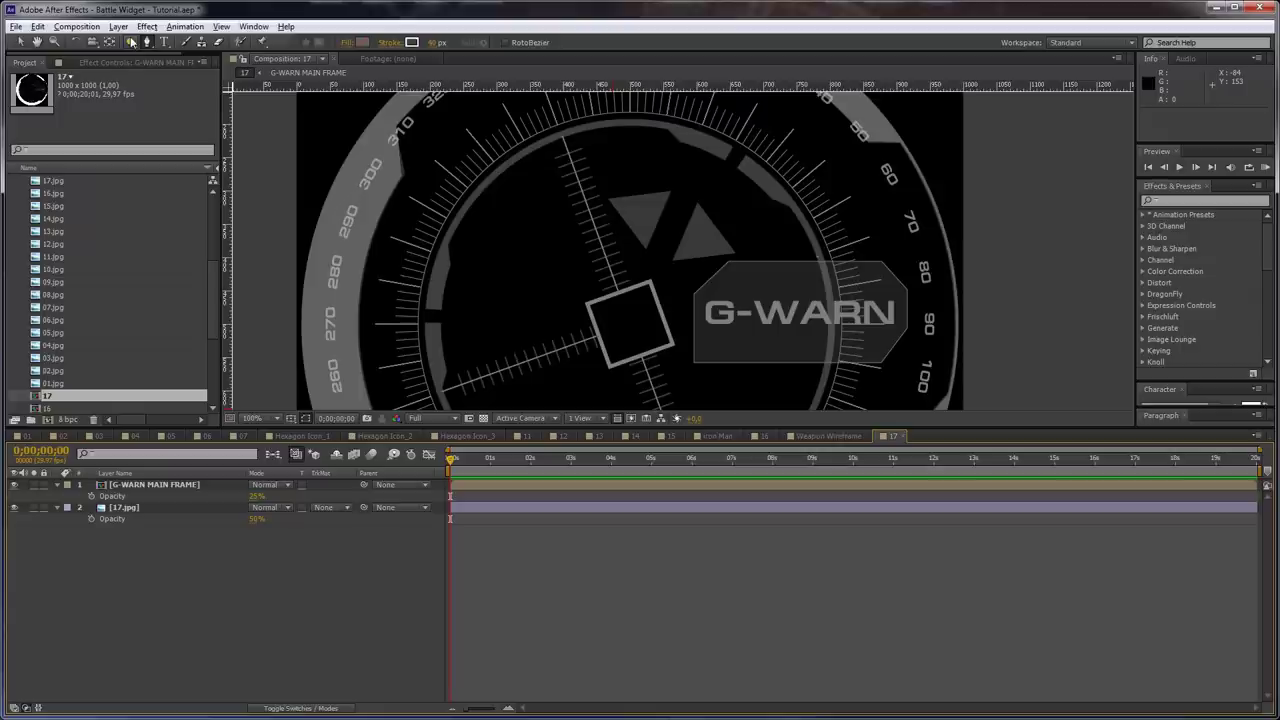
pyautogui.doubleClick(131, 42)
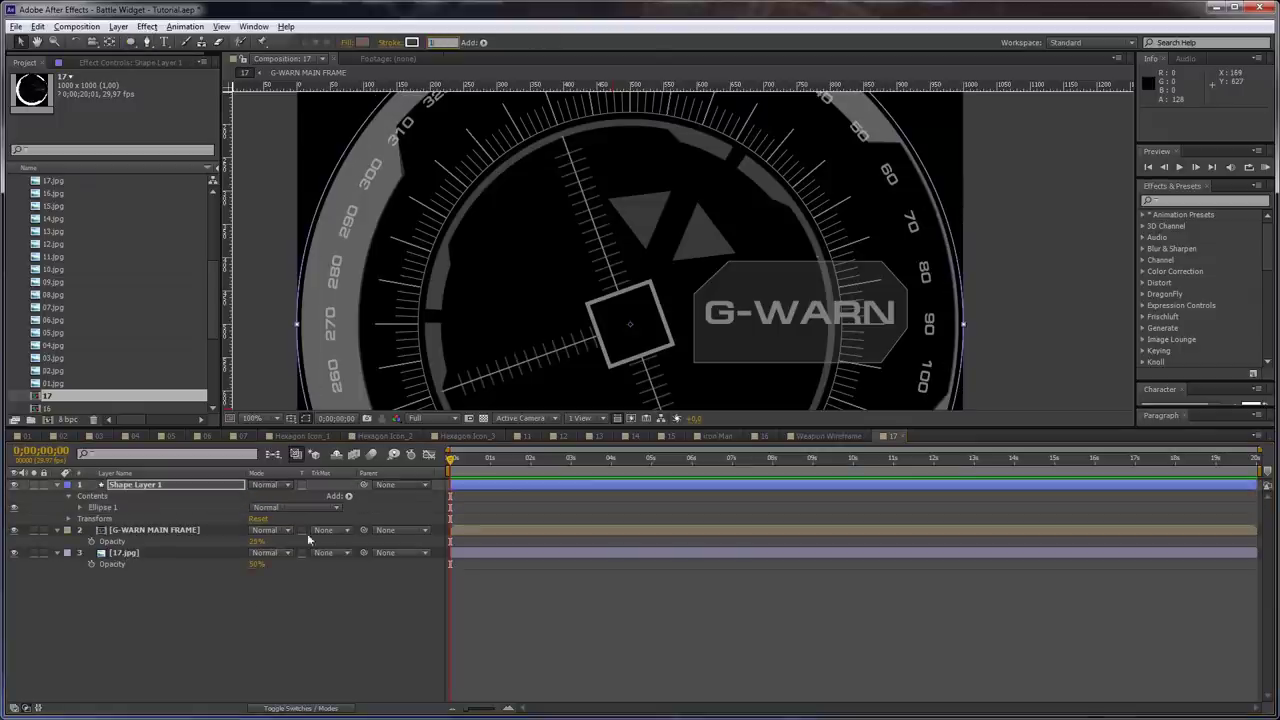
pyautogui.click(250, 601)
# Set the new ellipse's path size to 635 by 635 to match the thin ring inside the dial's tick marks
pyautogui.click(80, 507)
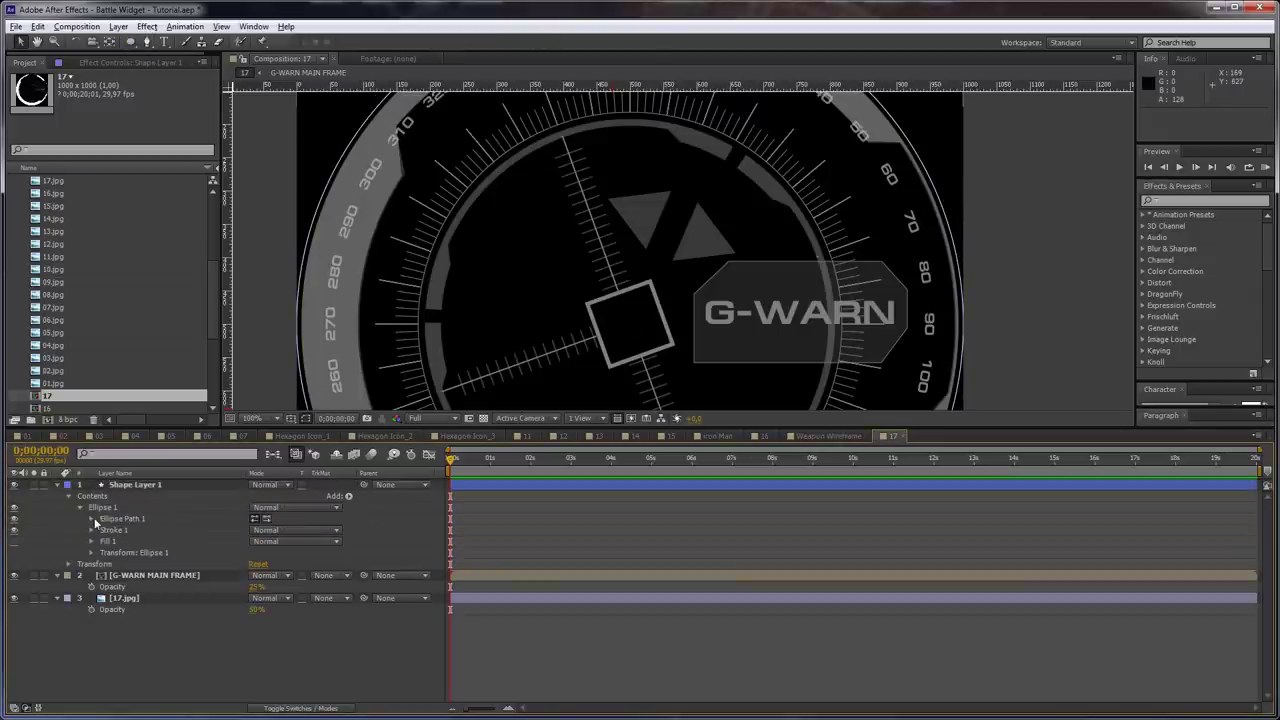
pyautogui.click(91, 518)
pyautogui.click(128, 529)
pyautogui.moveTo(62, 537); pyautogui.dragTo(164, 534)
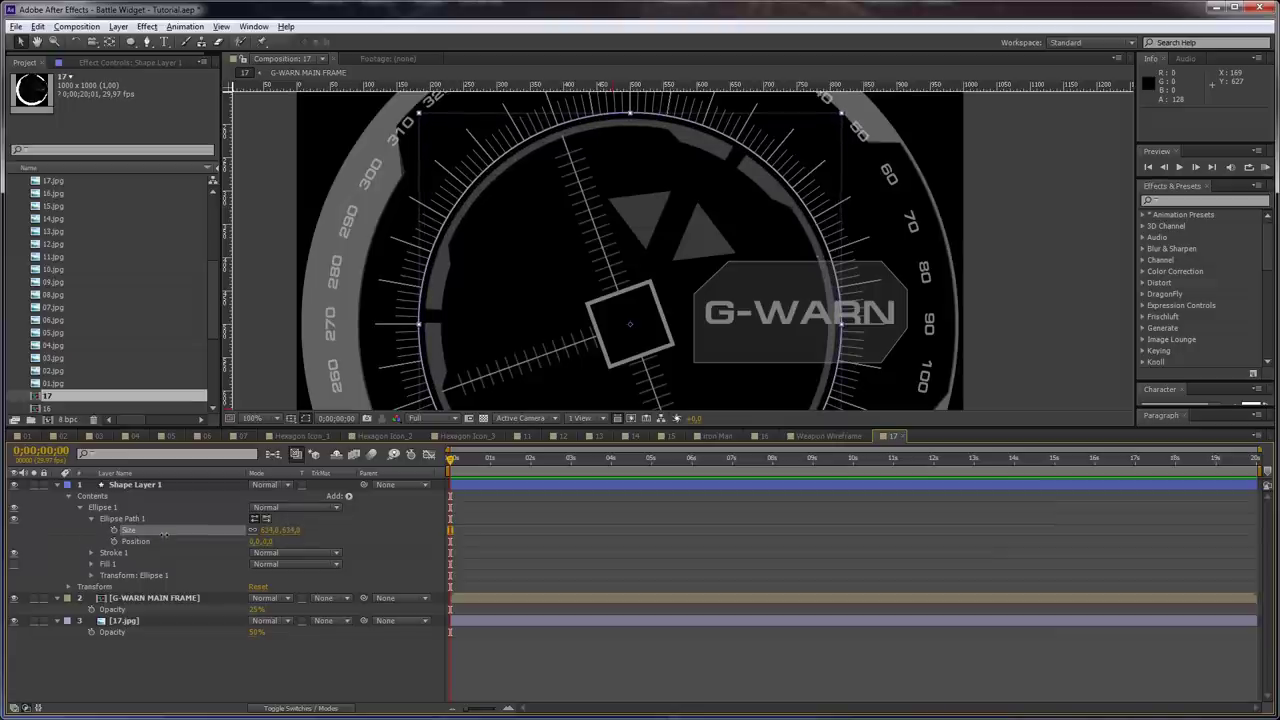
pyautogui.click(293, 529)
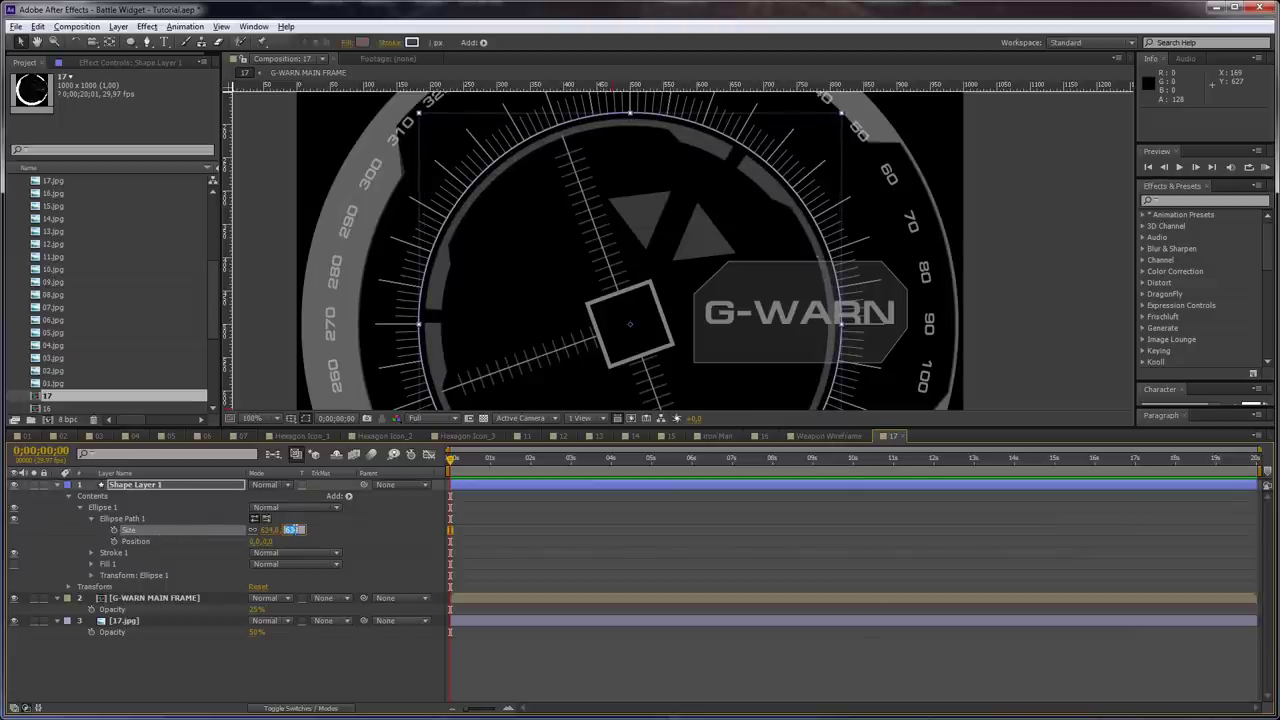
pyautogui.press('Return')
pyautogui.click(532, 667)
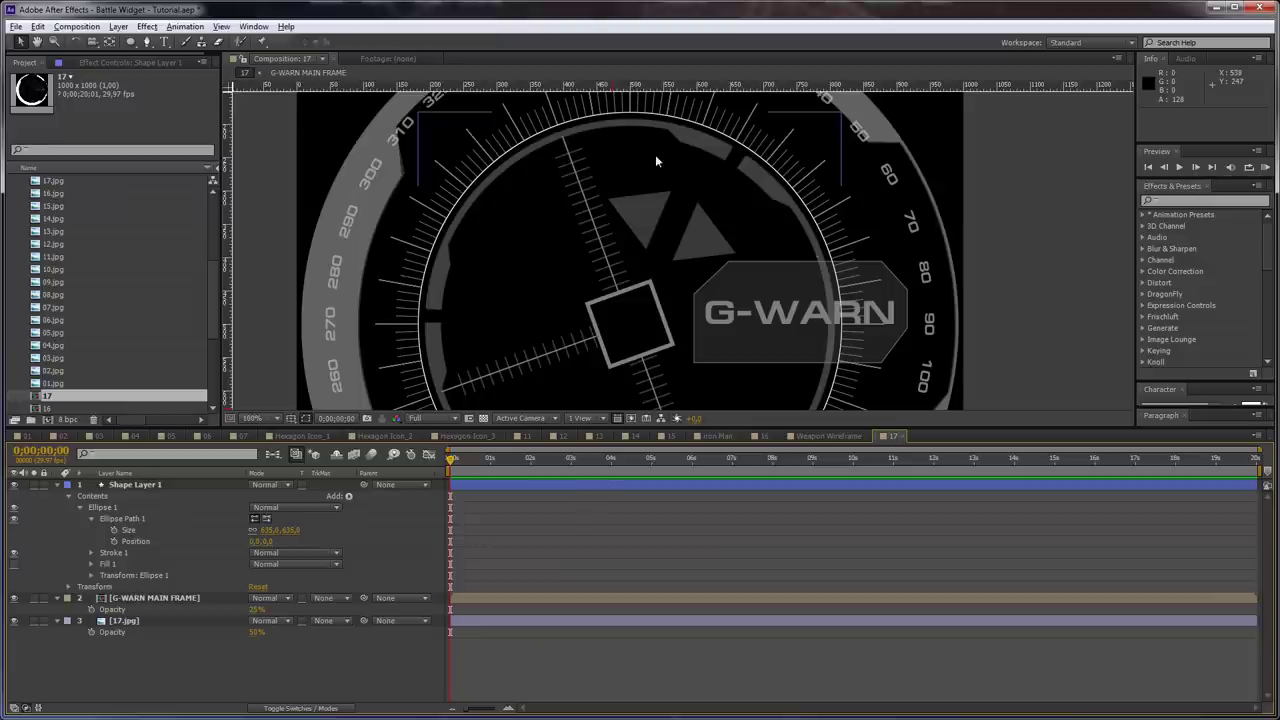
# Show the title/action safe overlay and align a vertical guide with the composition's centre mark
pyautogui.moveTo(593, 140); pyautogui.dragTo(593, 210)
pyautogui.press("'")
pyautogui.moveTo(230, 257); pyautogui.dragTo(631, 268)
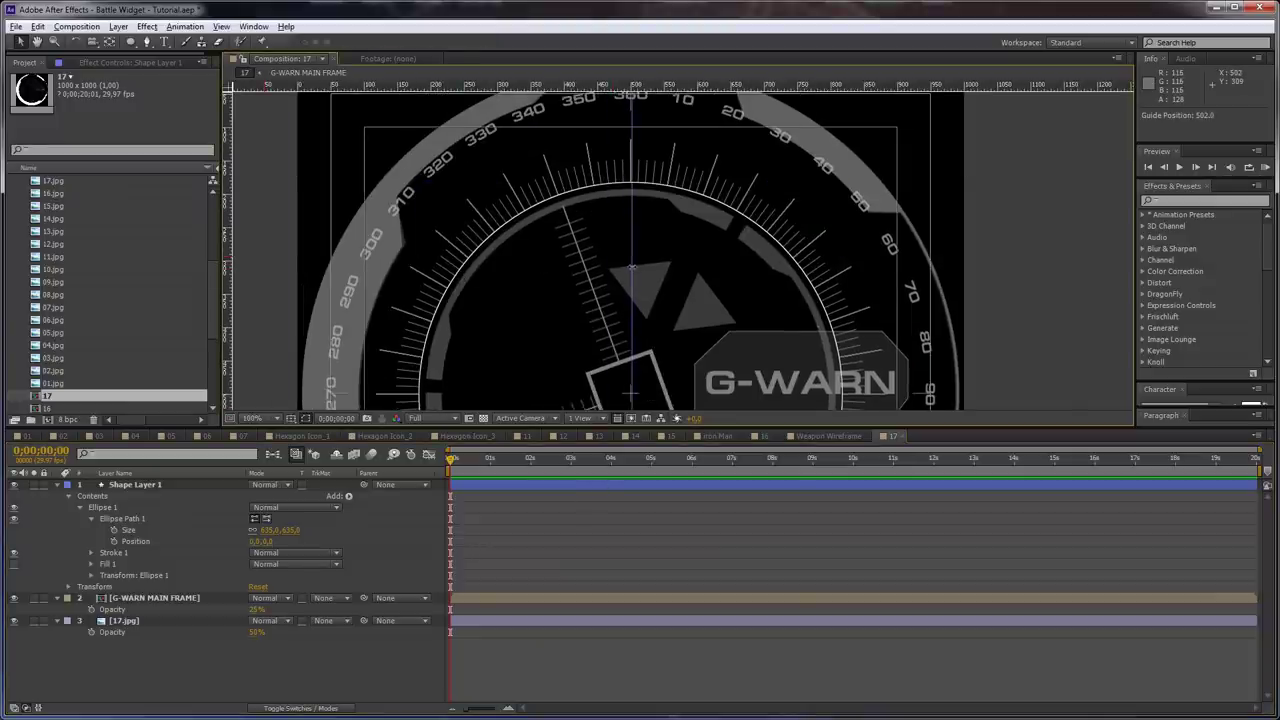
pyautogui.press('`')
pyautogui.scroll(4, 637, 357)
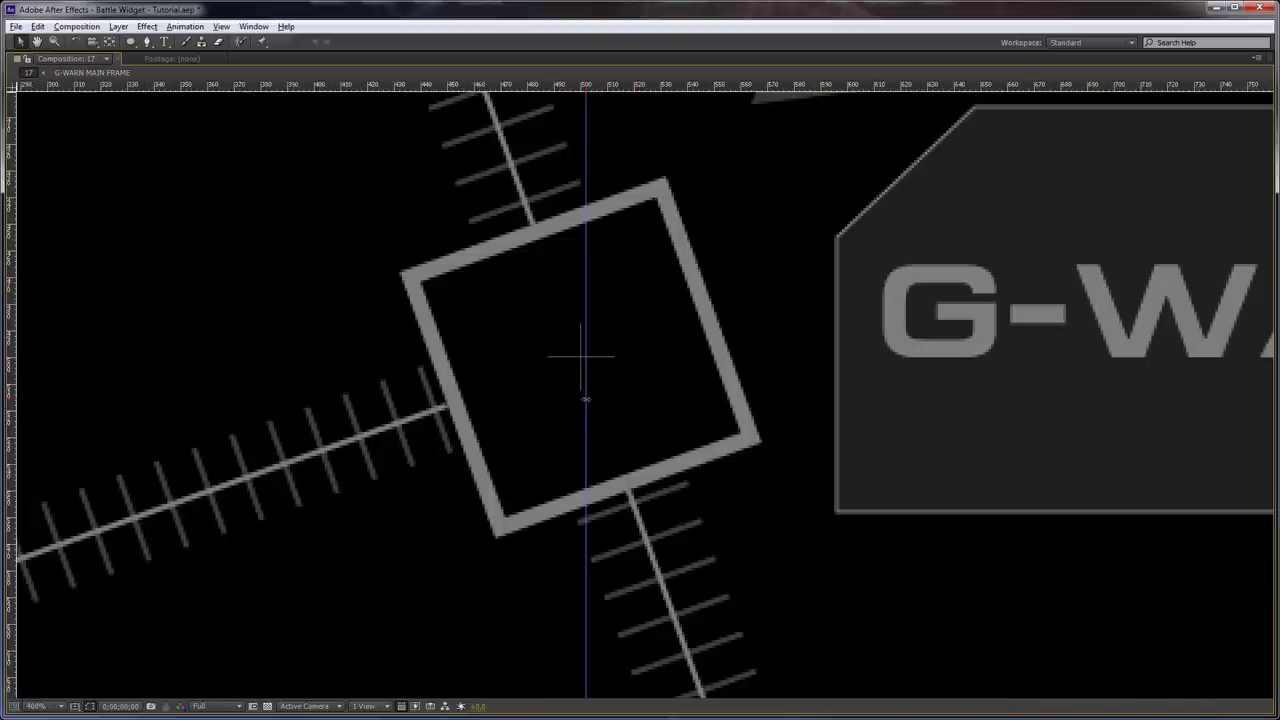
pyautogui.moveTo(586, 399); pyautogui.dragTo(581, 401)
pyautogui.scroll(-2, 581, 401)
pyautogui.press('space')
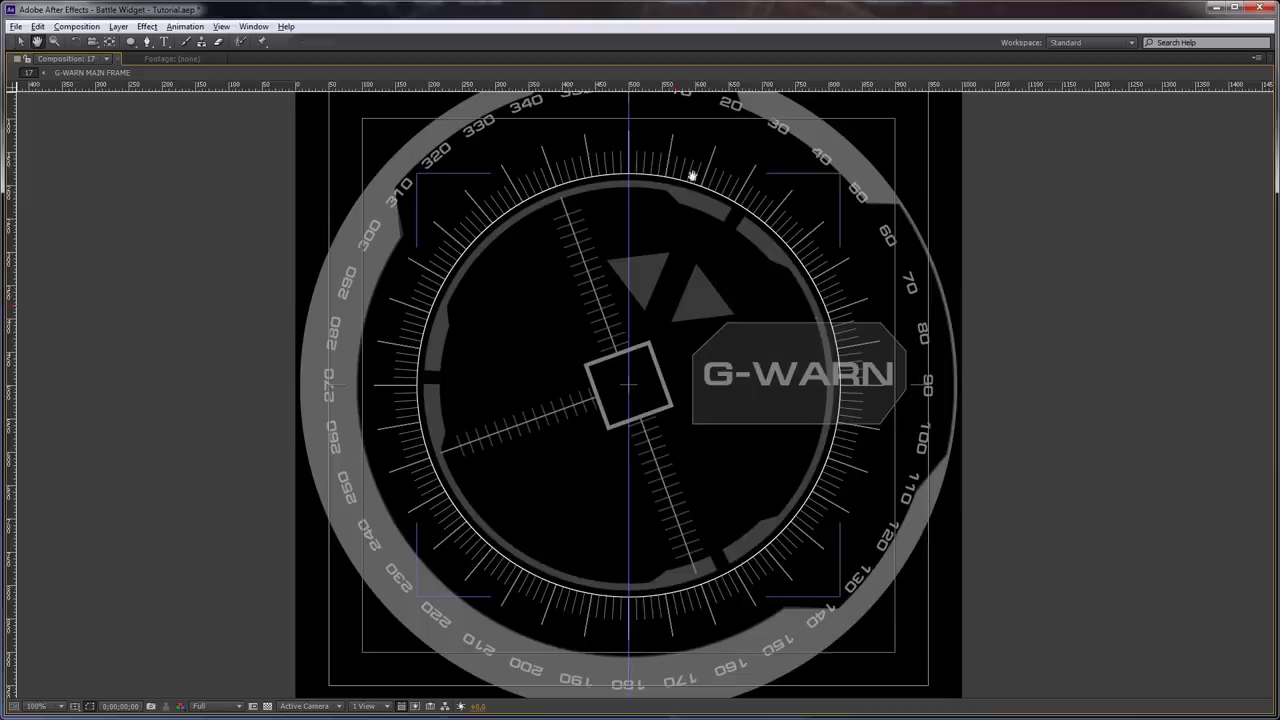
pyautogui.moveTo(679, 223); pyautogui.dragTo(686, 306)
pyautogui.scroll(1, 687, 304)
pyautogui.moveTo(669, 224); pyautogui.dragTo(698, 270)
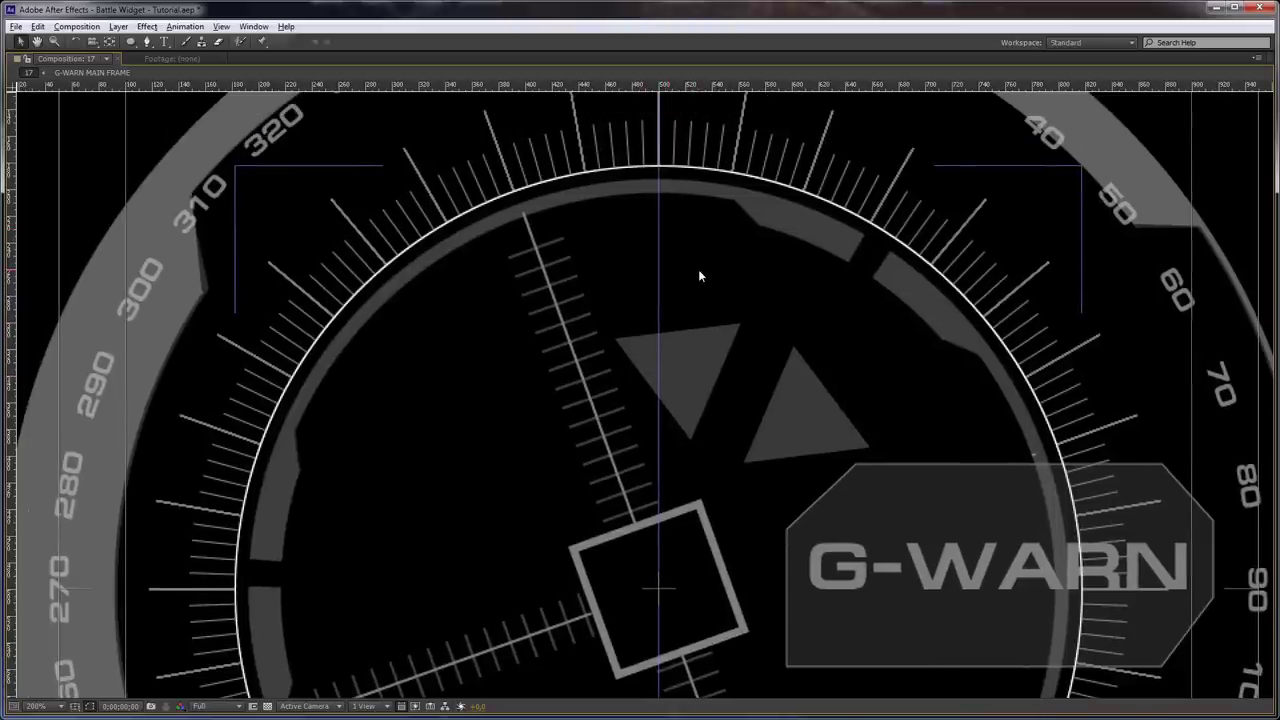
pyautogui.moveTo(688, 171); pyautogui.dragTo(697, 294)
pyautogui.press('`')
# Draw a vertical line on a new shape layer along the centre guide, from the thin ring up to the height of the short ticks
pyautogui.press('space')
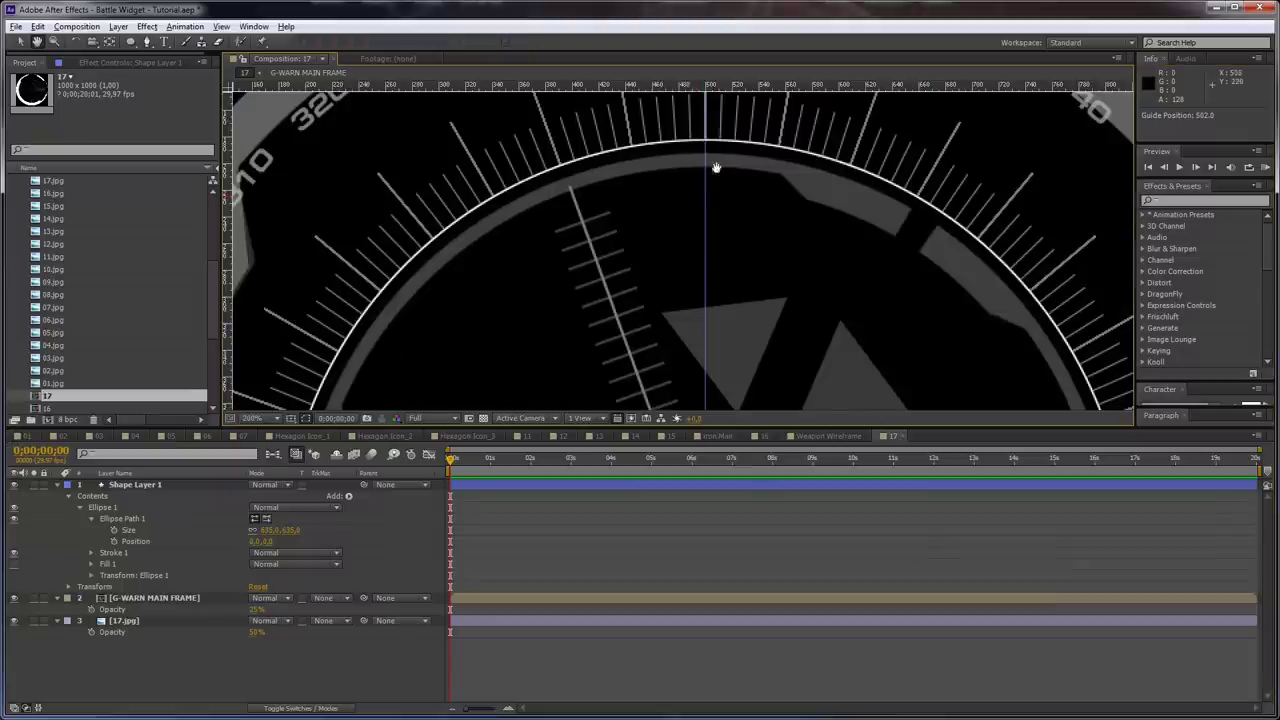
pyautogui.moveTo(716, 168); pyautogui.dragTo(717, 263)
pyautogui.click(337, 662)
pyautogui.press('space')
pyautogui.scroll(4, 697, 274)
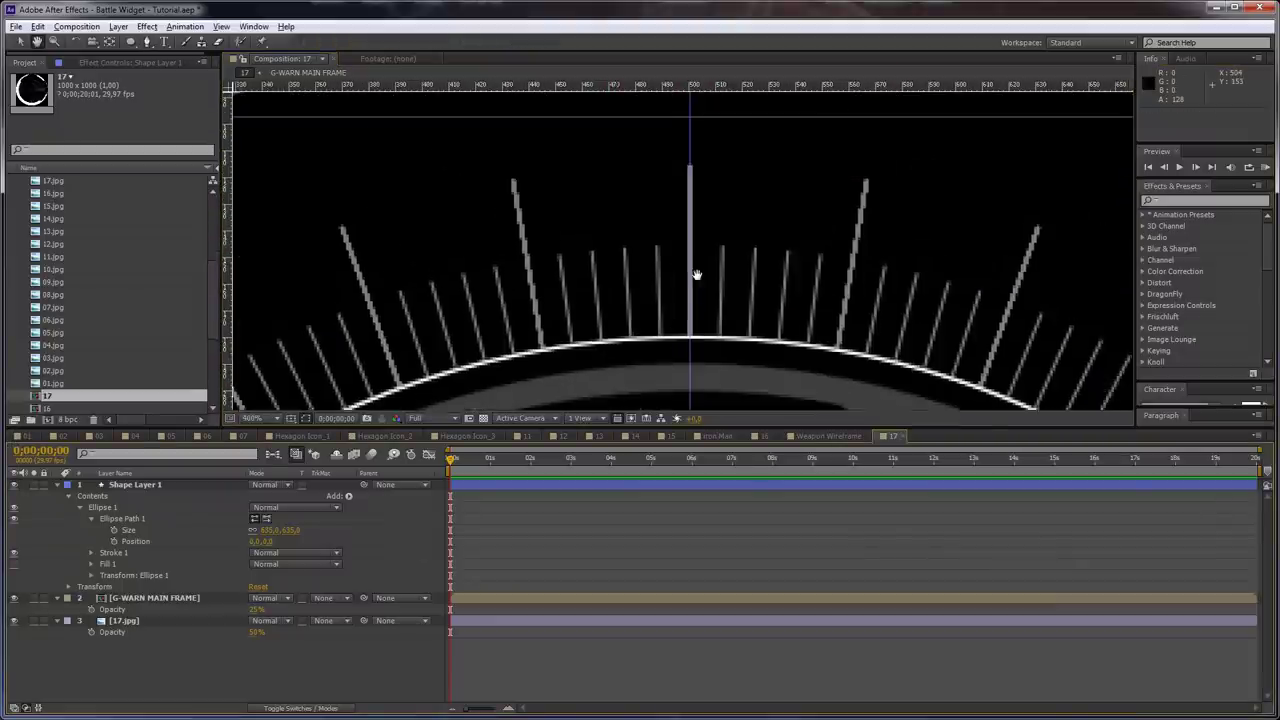
pyautogui.click(688, 351)
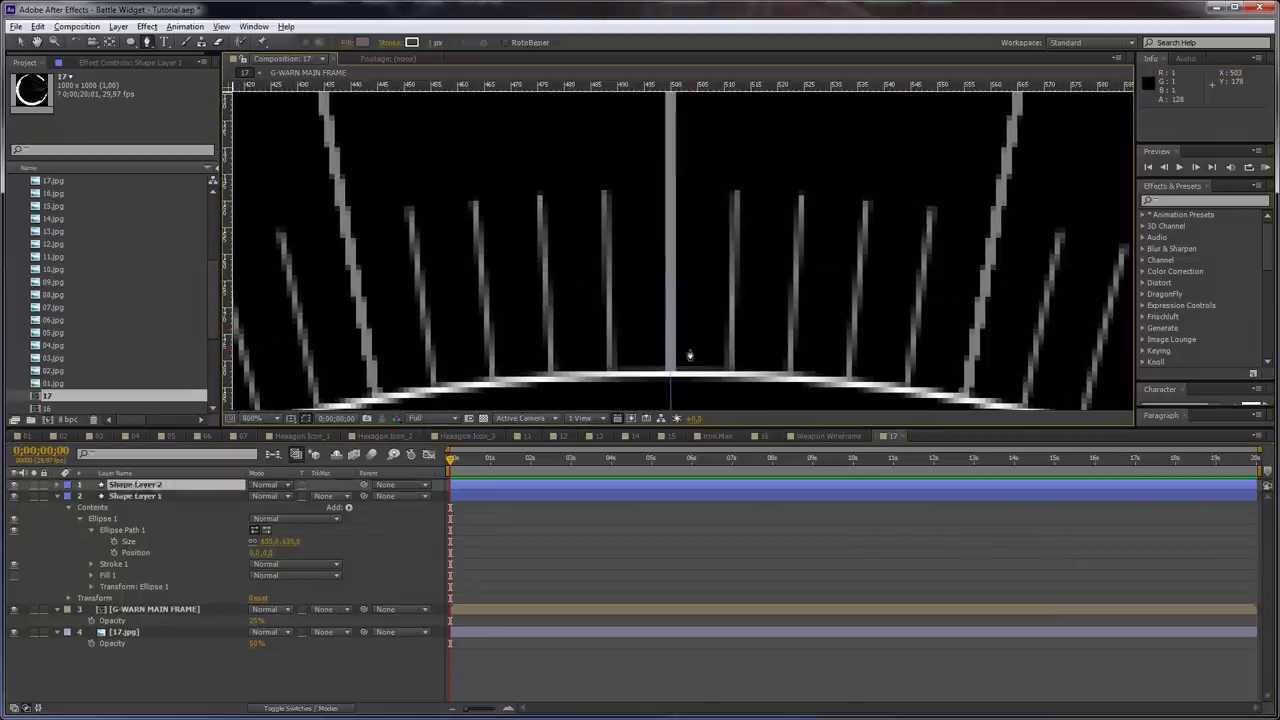
pyautogui.press('v')
pyautogui.moveTo(688, 351); pyautogui.dragTo(673, 374)
pyautogui.press('g')
pyautogui.click(694, 190)
pyautogui.press('v')
pyautogui.moveTo(694, 191); pyautogui.dragTo(672, 192)
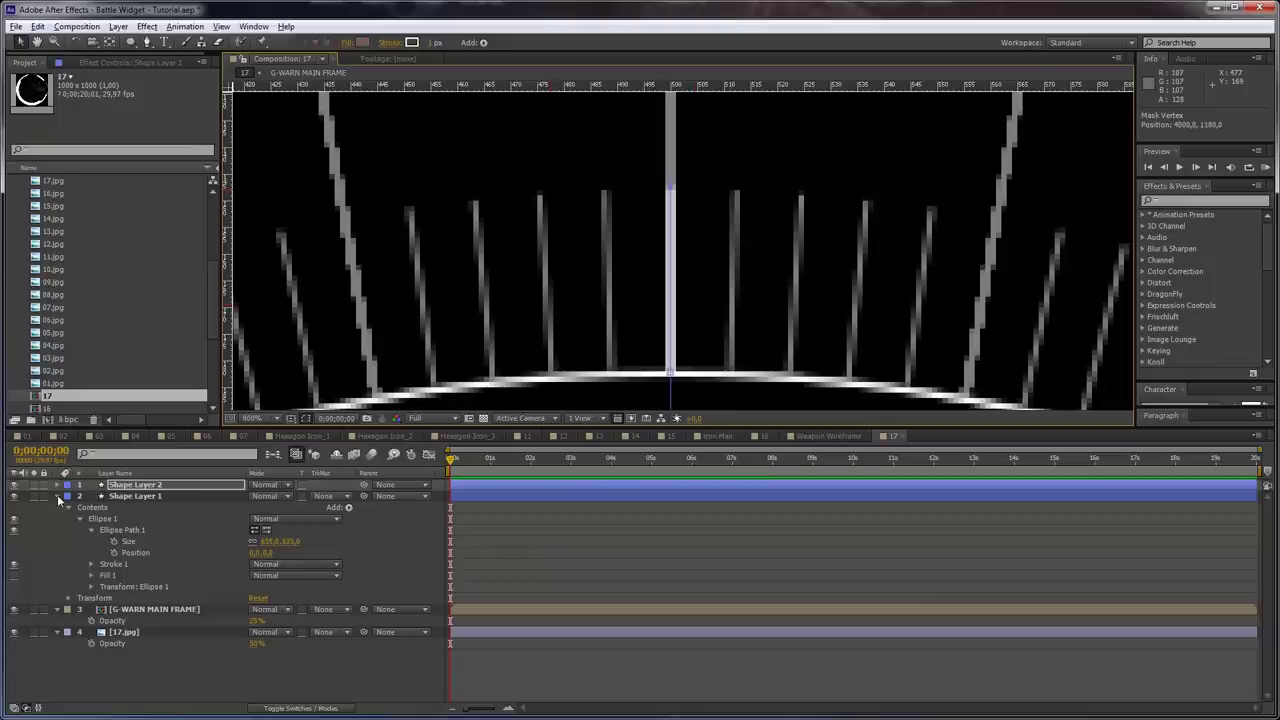
# Rename the ellipse's layer, Shape Layer 1, as "Inner Thin Frame"
pyautogui.click(57, 495)
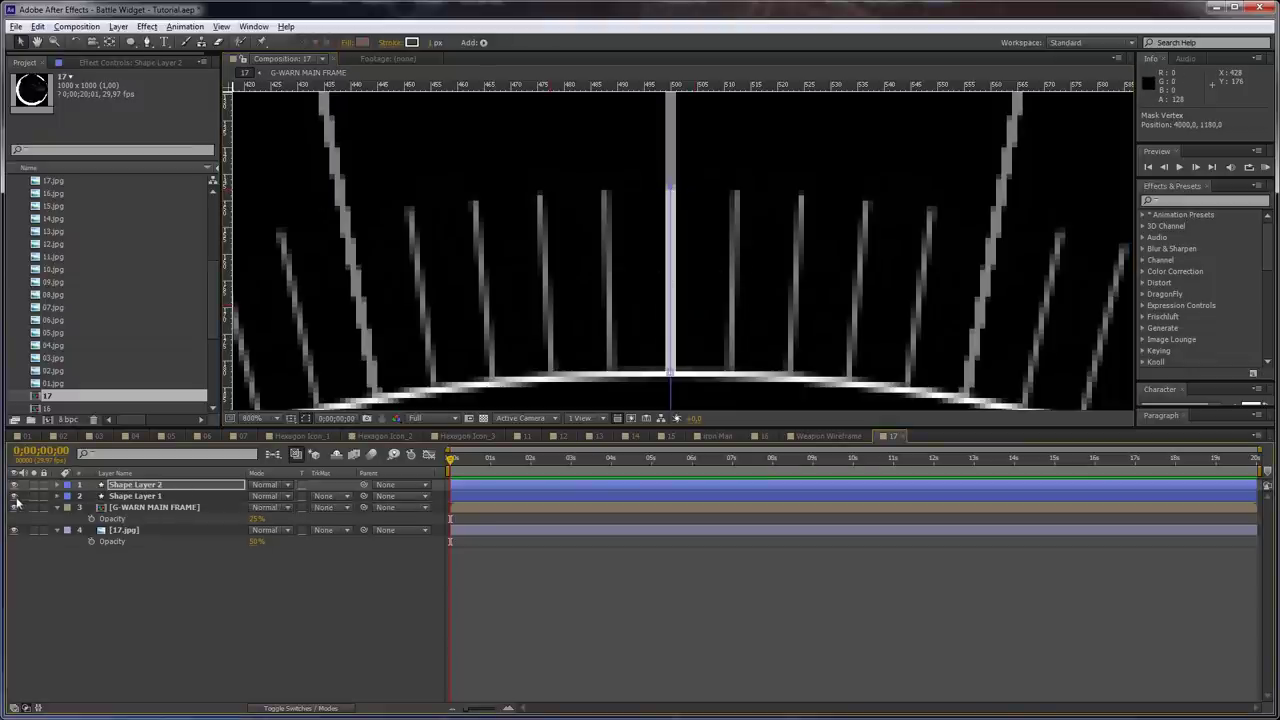
pyautogui.click(184, 500)
pyautogui.press('Return')
pyautogui.write('line')
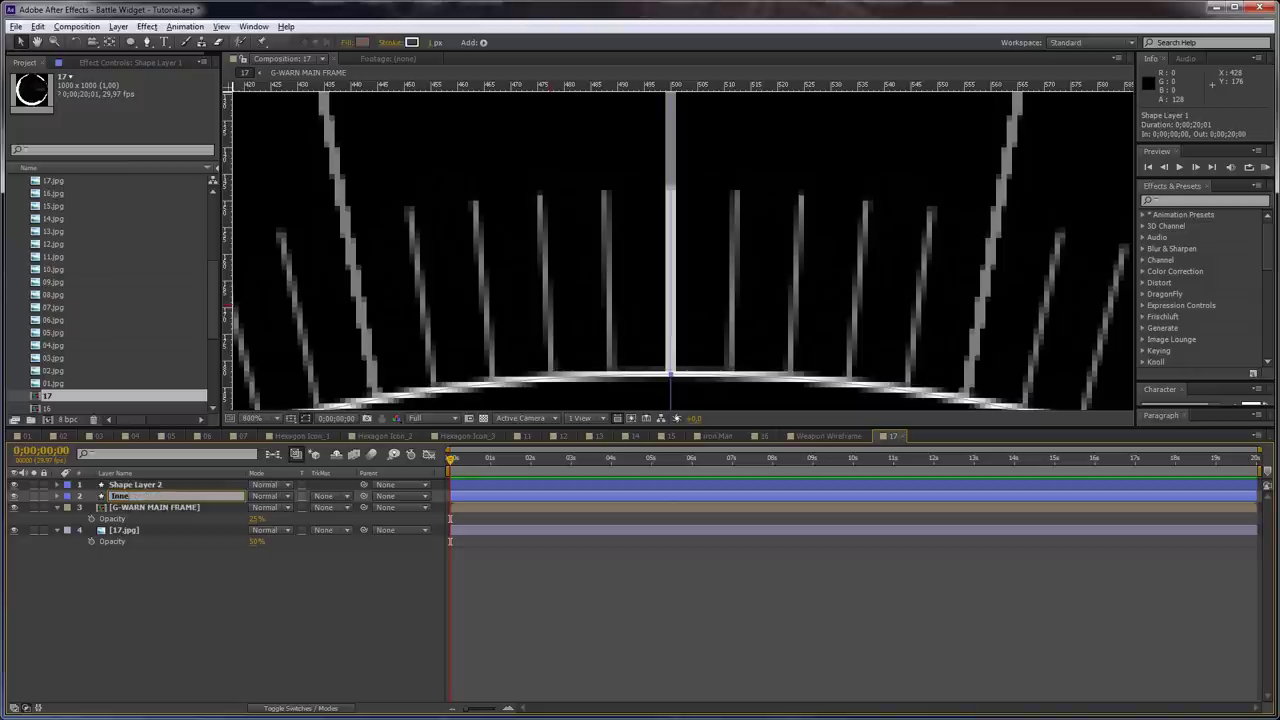
pyautogui.write('ame')
pyautogui.press('Return')
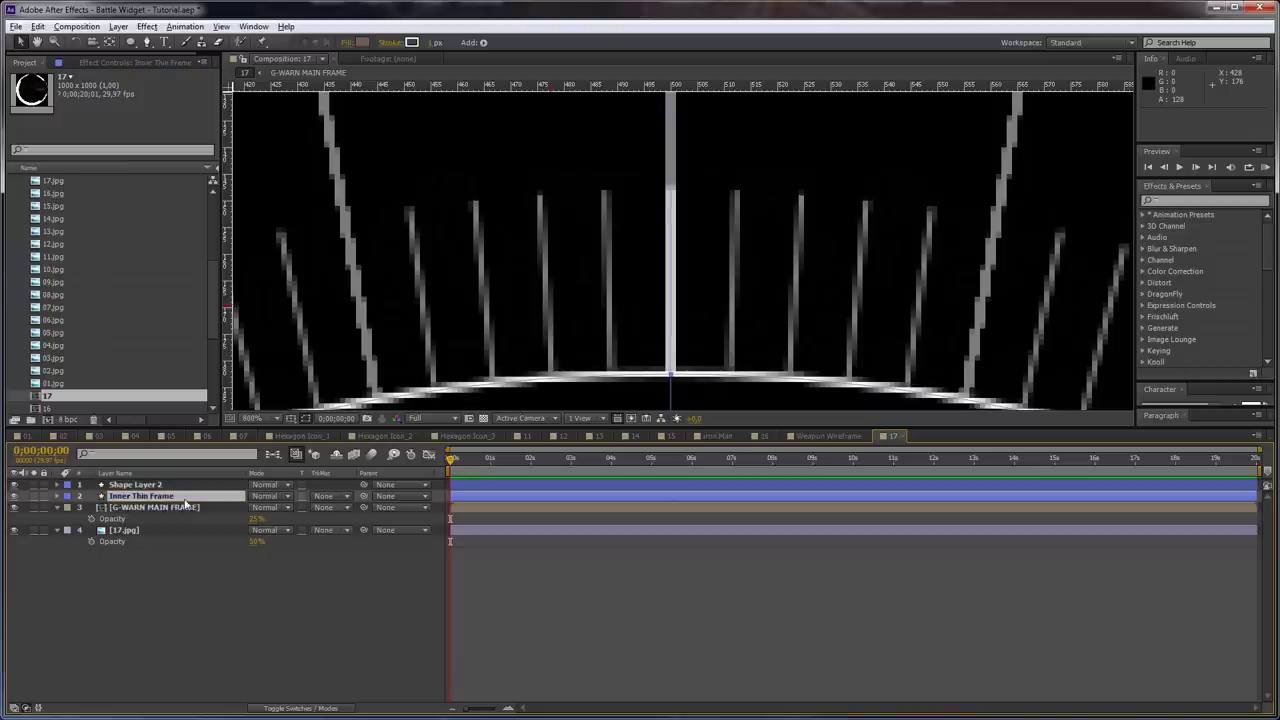
# Rename the vertical line's layer, Shape Layer 2, as "Short Dashes"
pyautogui.click(175, 485)
pyautogui.press('Return')
pyautogui.write('Short Dashes')
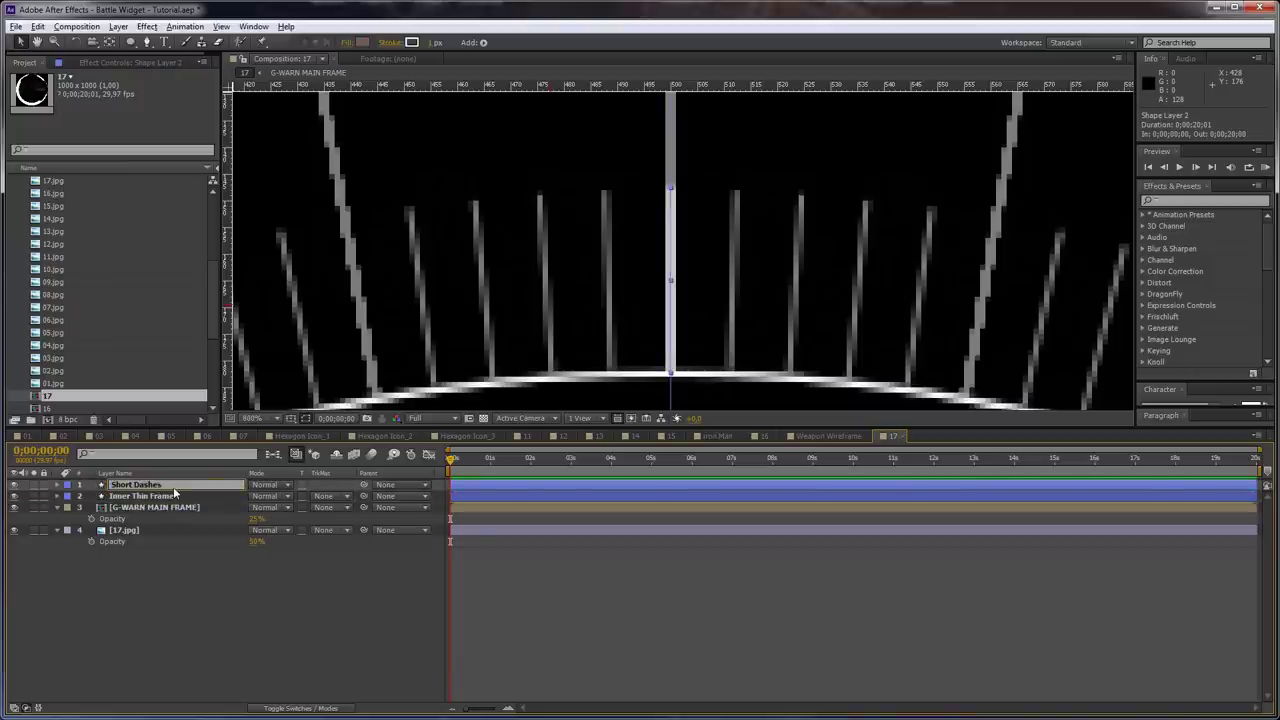
pyautogui.press('Return')
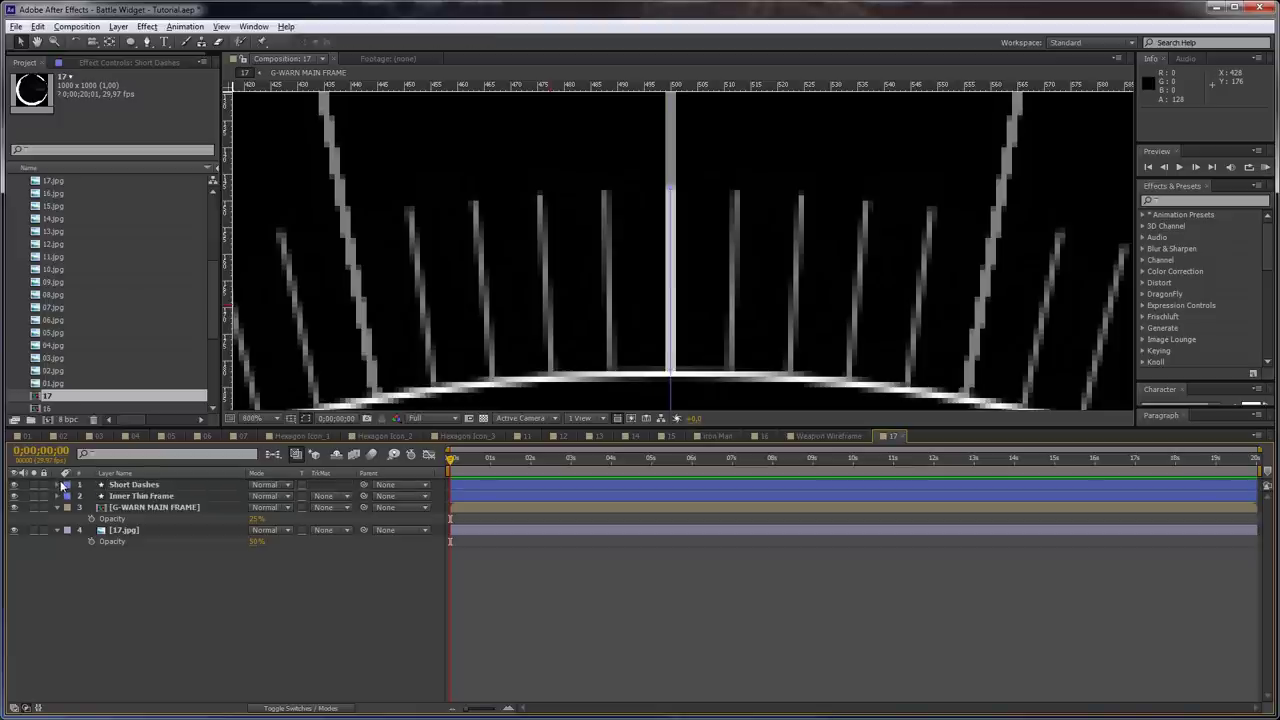
# Add a Repeater to the Short Dashes layer and set its copies to 47
pyautogui.click(57, 484)
pyautogui.click(349, 495)
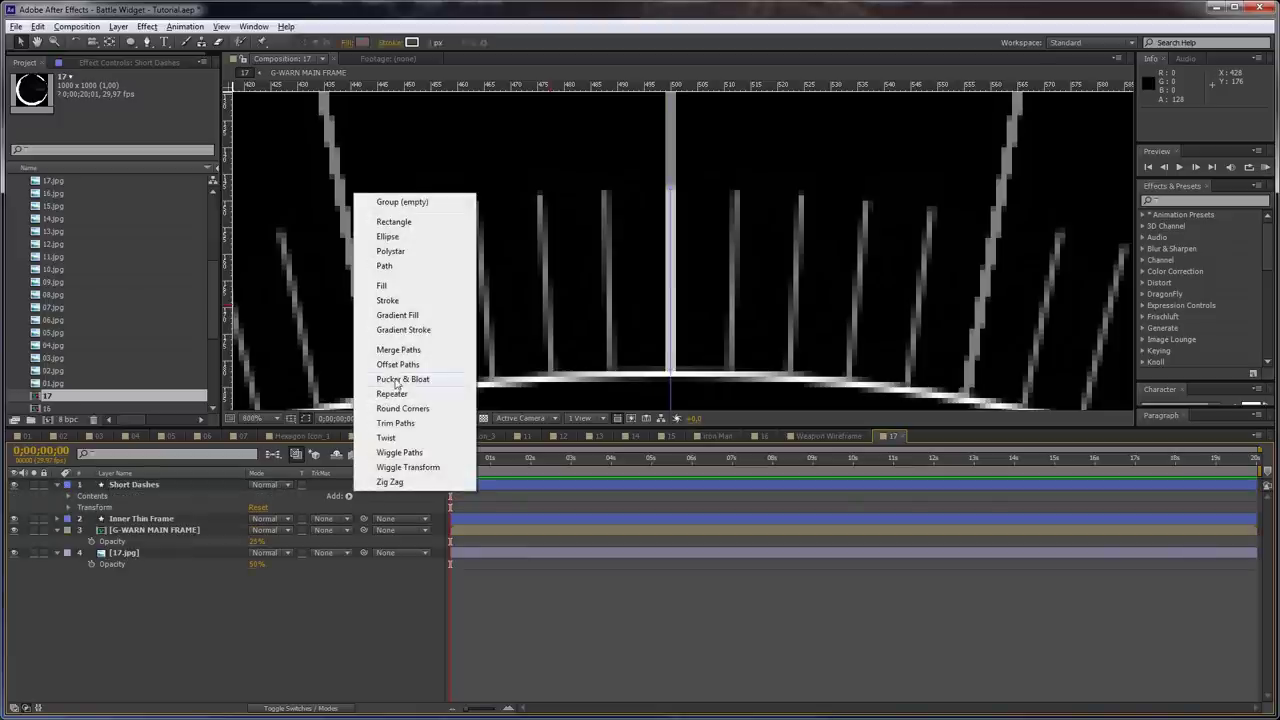
pyautogui.click(400, 394)
pyautogui.click(81, 519)
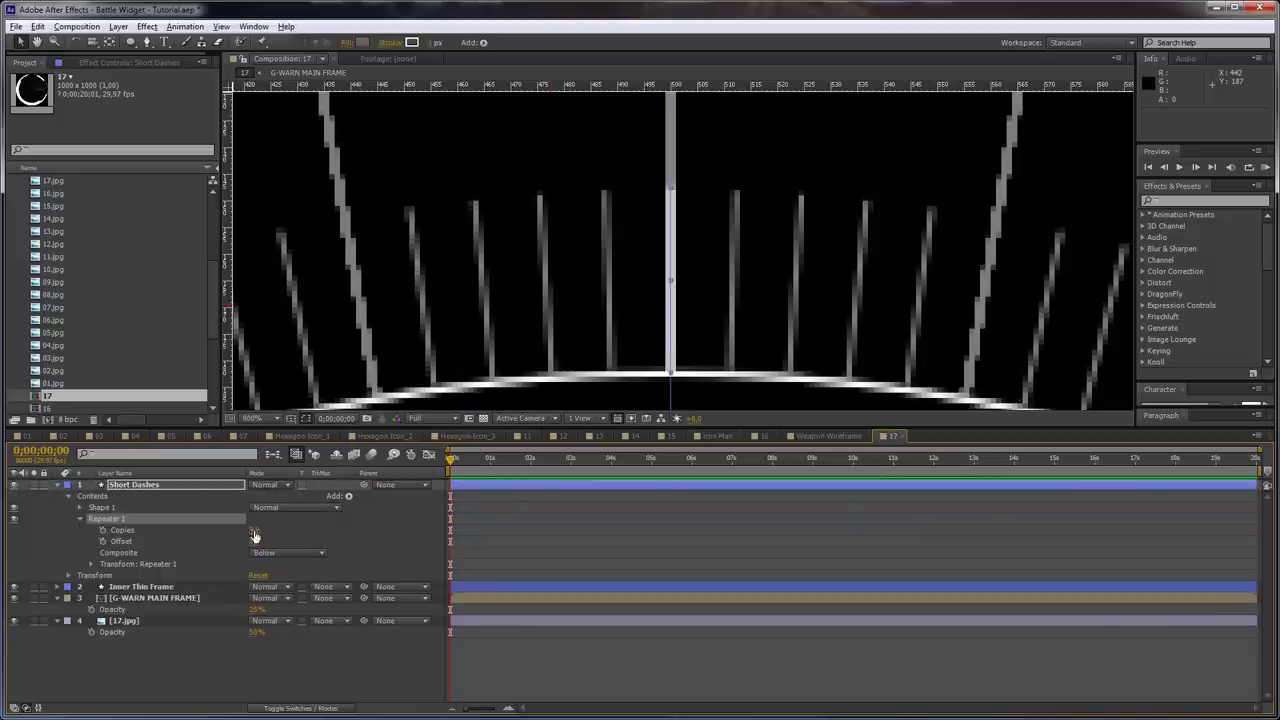
pyautogui.moveTo(254, 533); pyautogui.dragTo(281, 531)
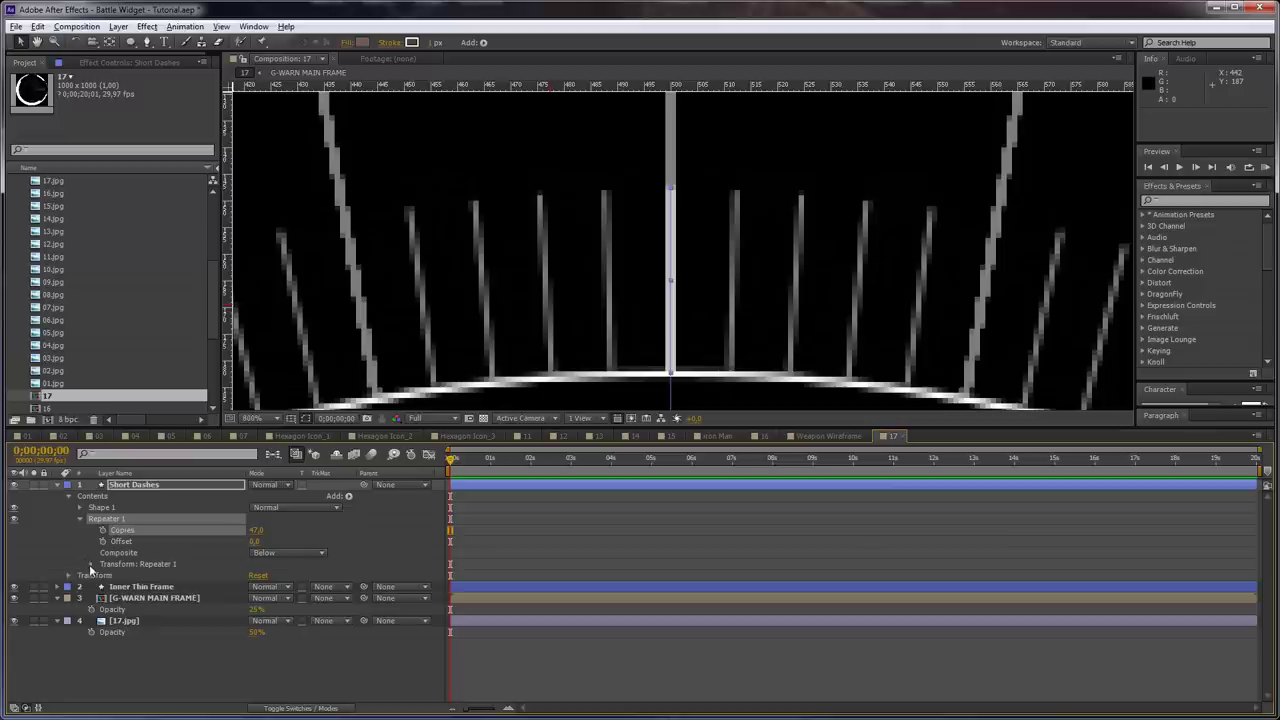
# Set the Short Dashes repeater's horizontal position offset to 0 and its rotation to 2° so the copies follow the reference ticks
pyautogui.click(91, 564)
pyautogui.click(257, 586)
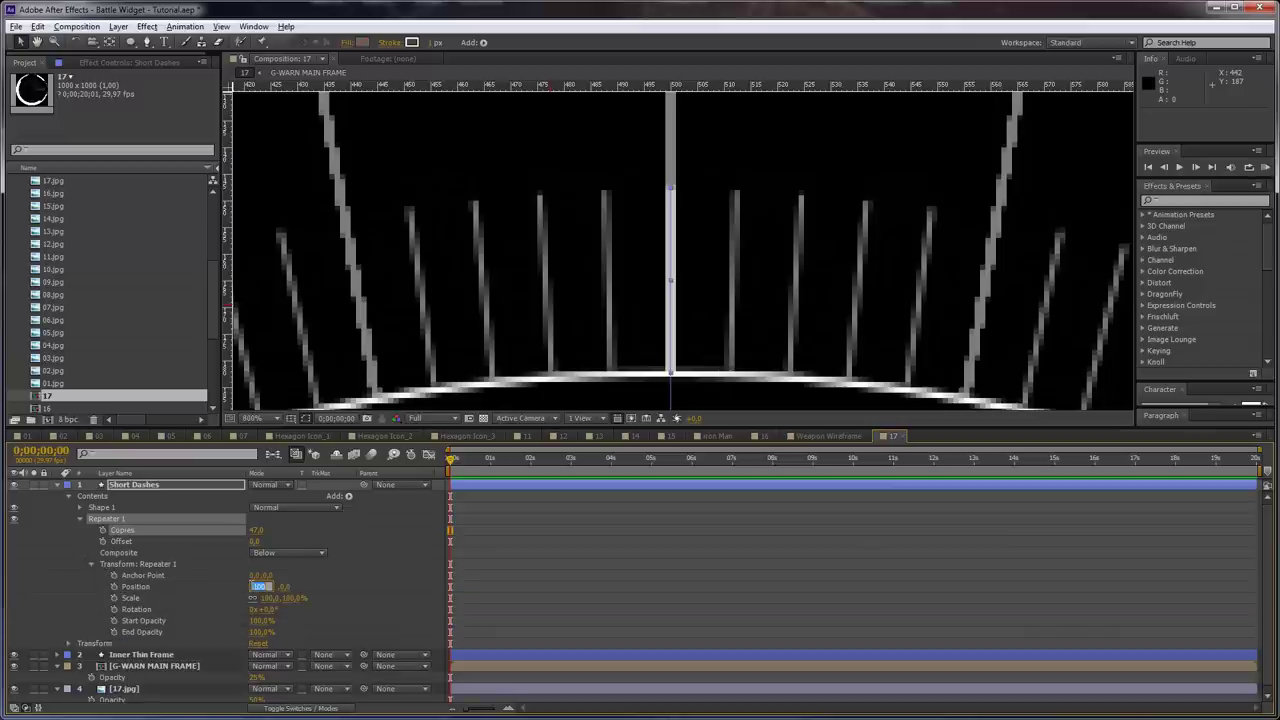
pyautogui.write('0')
pyautogui.press('Return')
pyautogui.moveTo(278, 612)
pyautogui.mouseDown()
pyautogui.moveTo(301, 612)
pyautogui.moveTo(274, 613)
pyautogui.mouseUp()
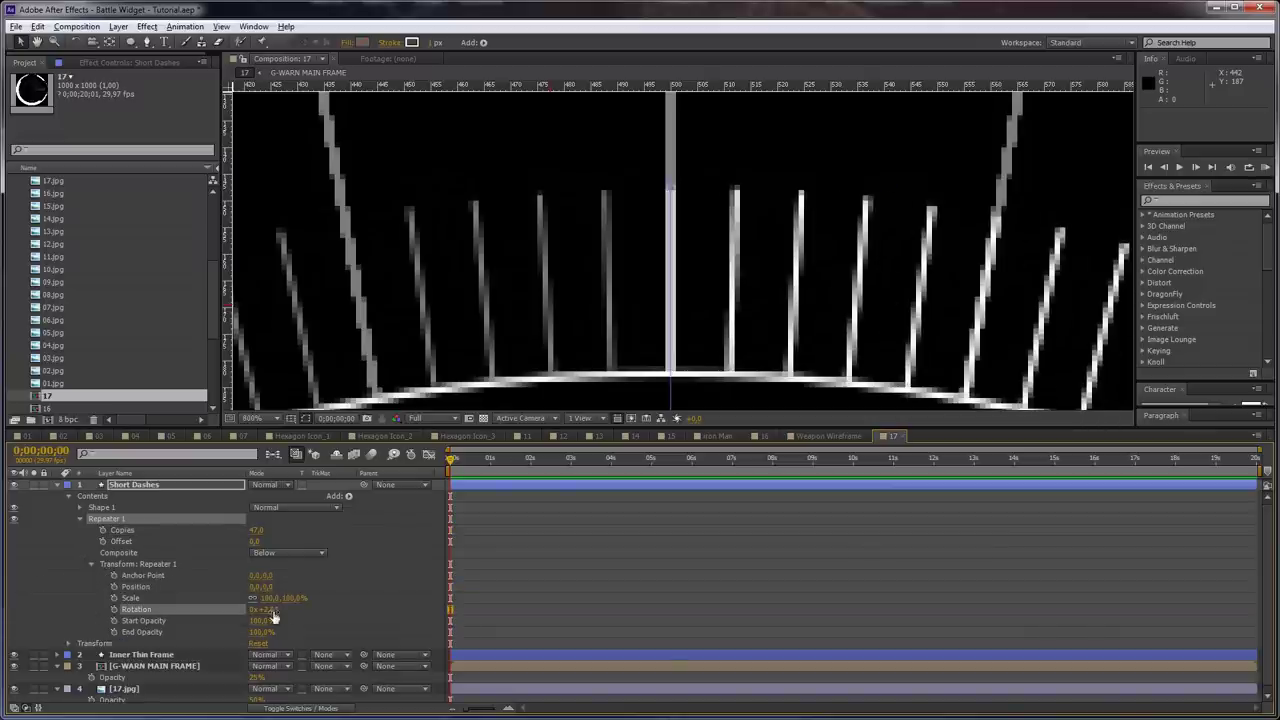
# Set the number of copies in the Short Dashes repeater to 180
pyautogui.scroll(-3, 638, 181)
pyautogui.scroll(-2, 645, 187)
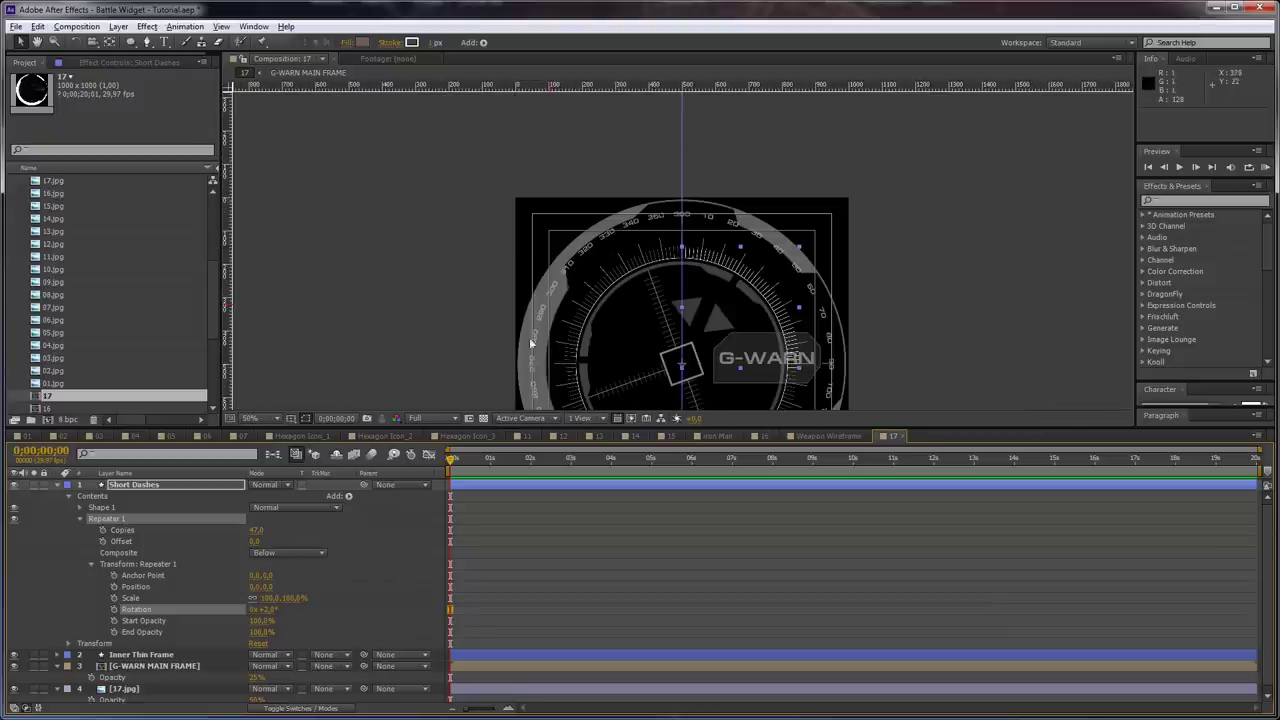
pyautogui.click(256, 531)
pyautogui.write('18')
pyautogui.press('Return')
pyautogui.scroll(2, 672, 175)
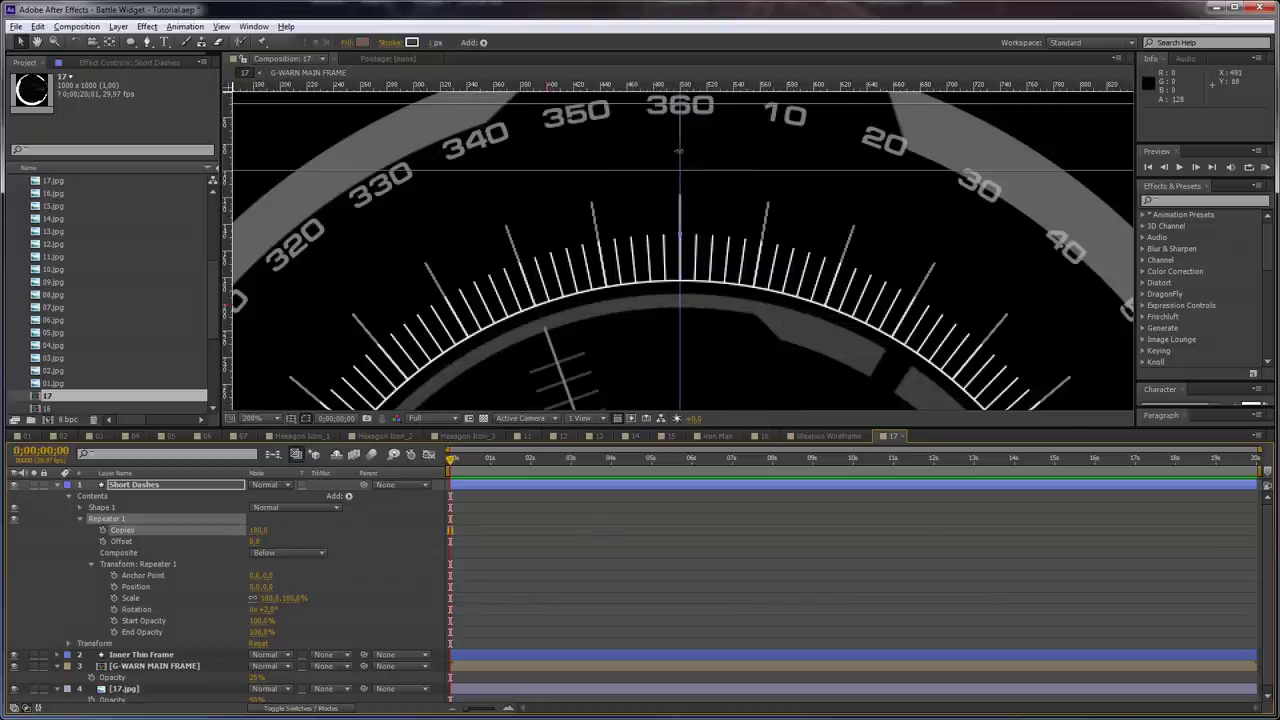
# Duplicate the Short Dashes layer and rename the copy as "Long Dashes"
pyautogui.hotkey('ctrl', 'd')
pyautogui.press('Return')
pyautogui.write('Long')
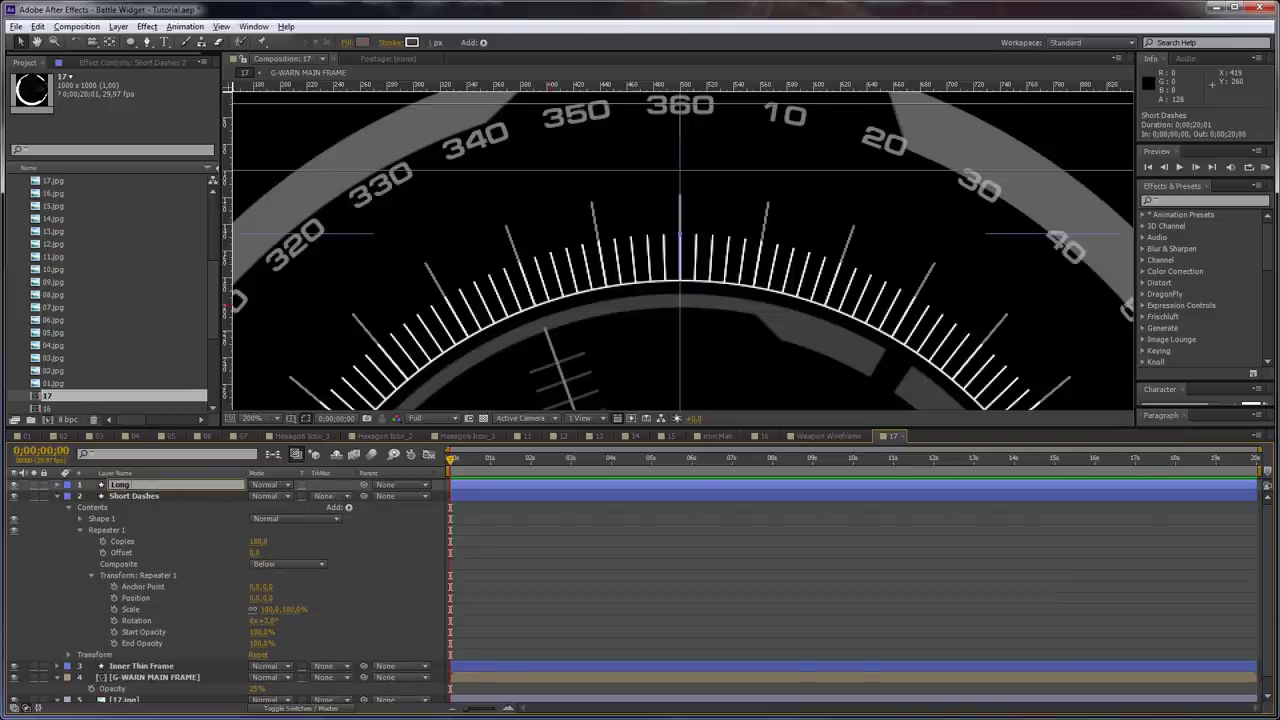
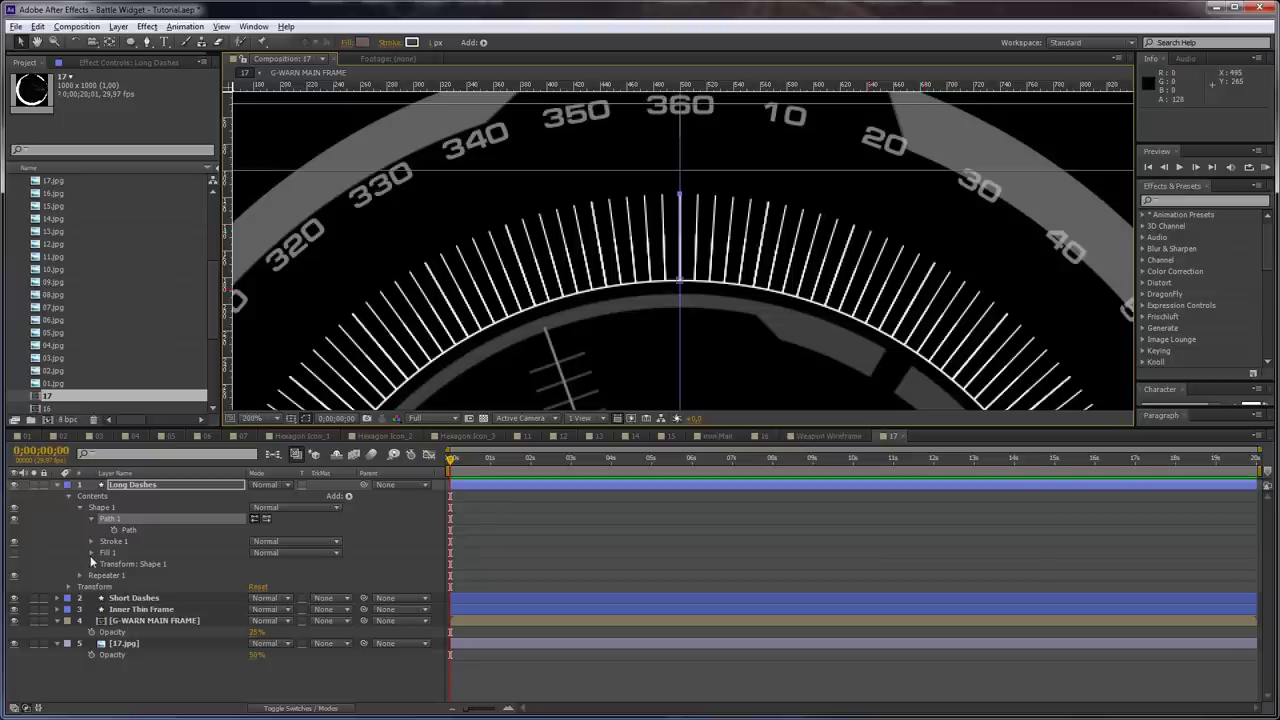
# Set the number of copies in the Long Dashes repeater to 36
pyautogui.click(90, 564)
pyautogui.click(90, 564)
pyautogui.click(88, 576)
pyautogui.click(80, 576)
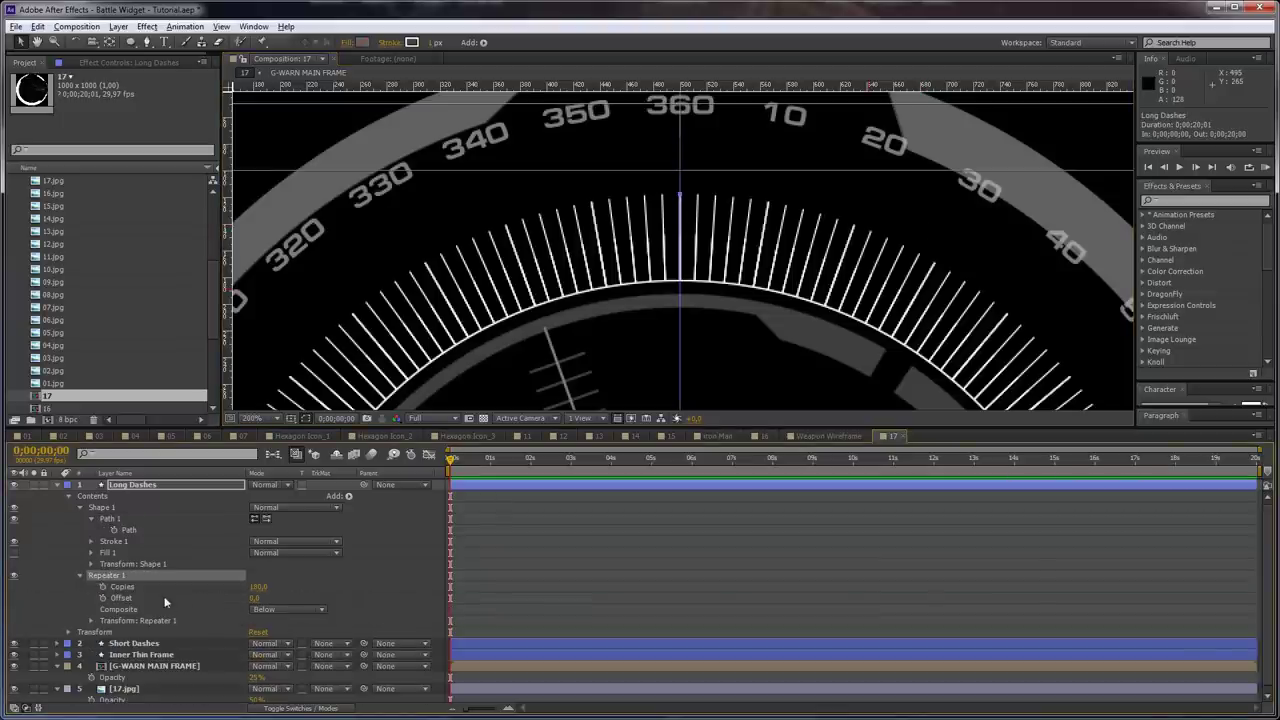
pyautogui.click(259, 589)
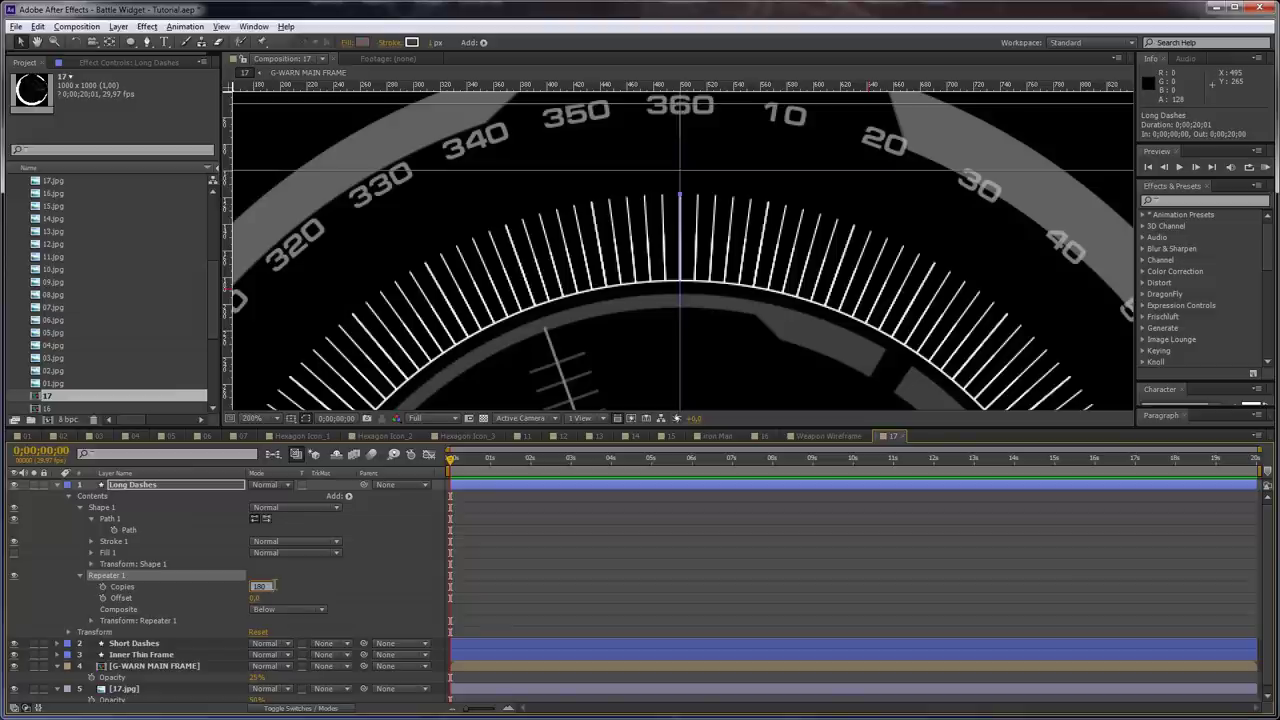
pyautogui.write('36')
pyautogui.press('Return')
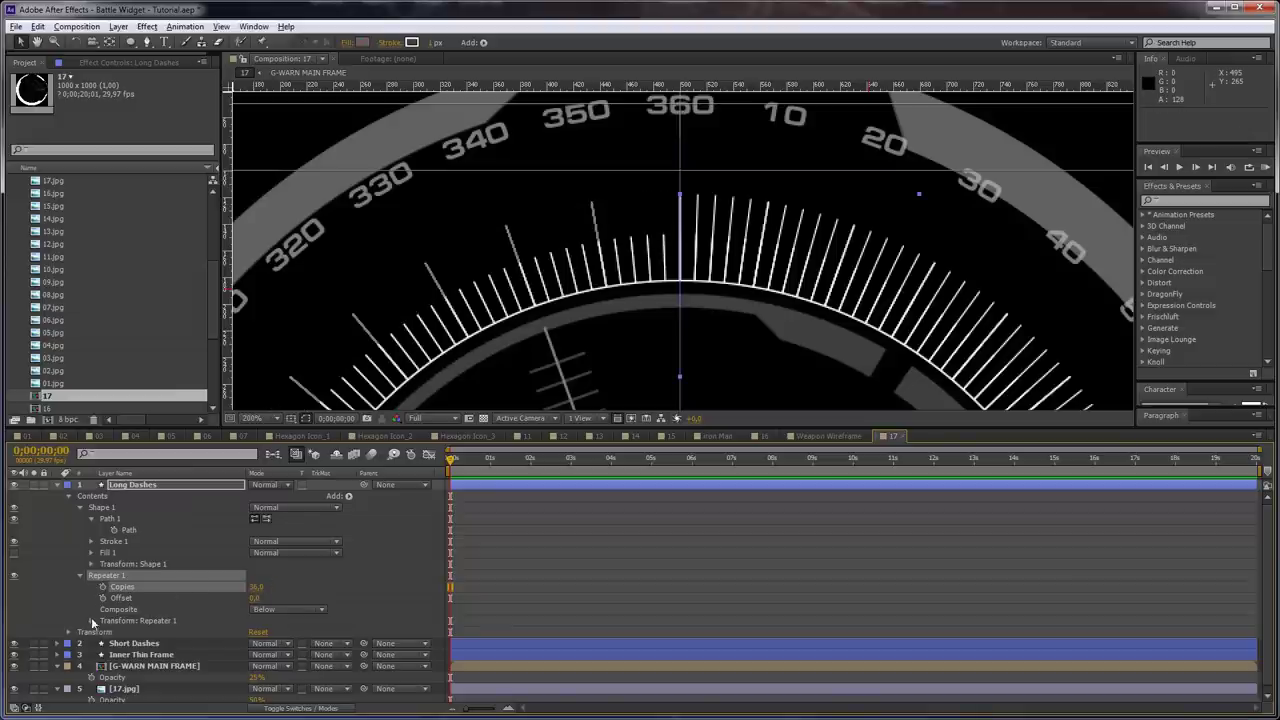
# Set the Long Dashes repeater's rotation to 10° per copy and deselect the layer
pyautogui.click(91, 621)
pyautogui.click(268, 666)
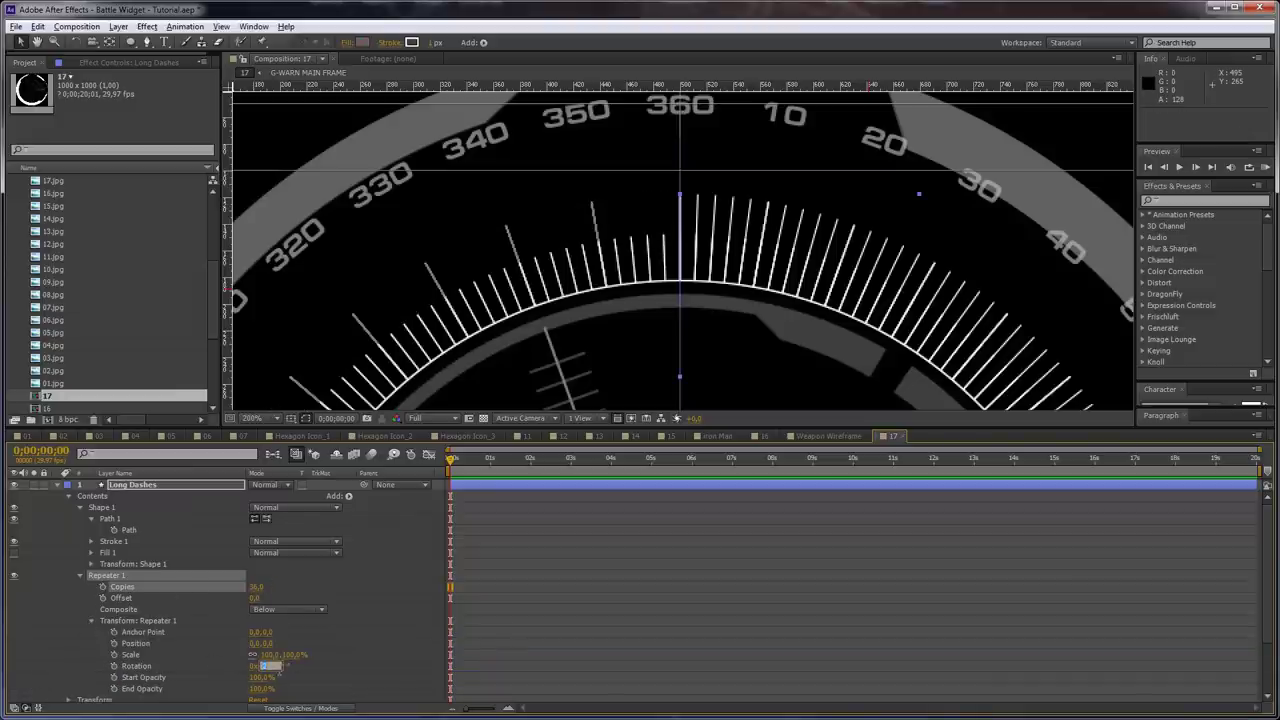
pyautogui.write('2*')
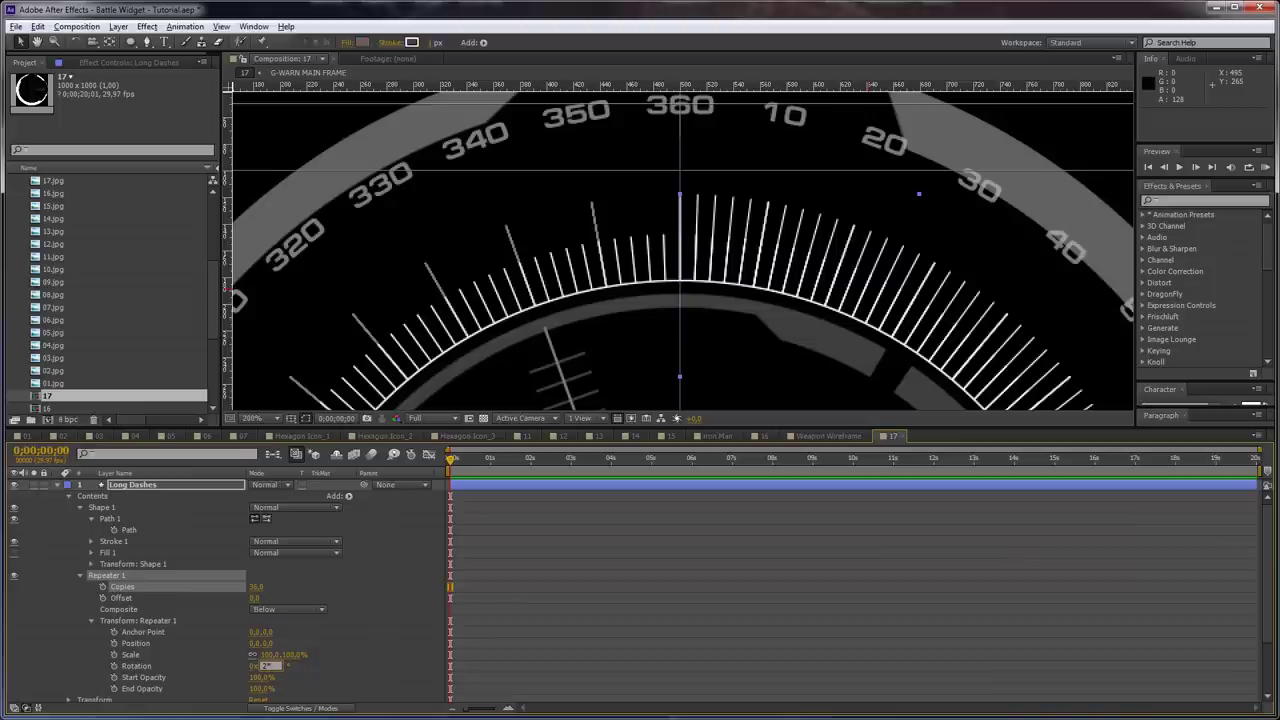
pyautogui.write('10')
pyautogui.press('Return')
pyautogui.click(397, 609)
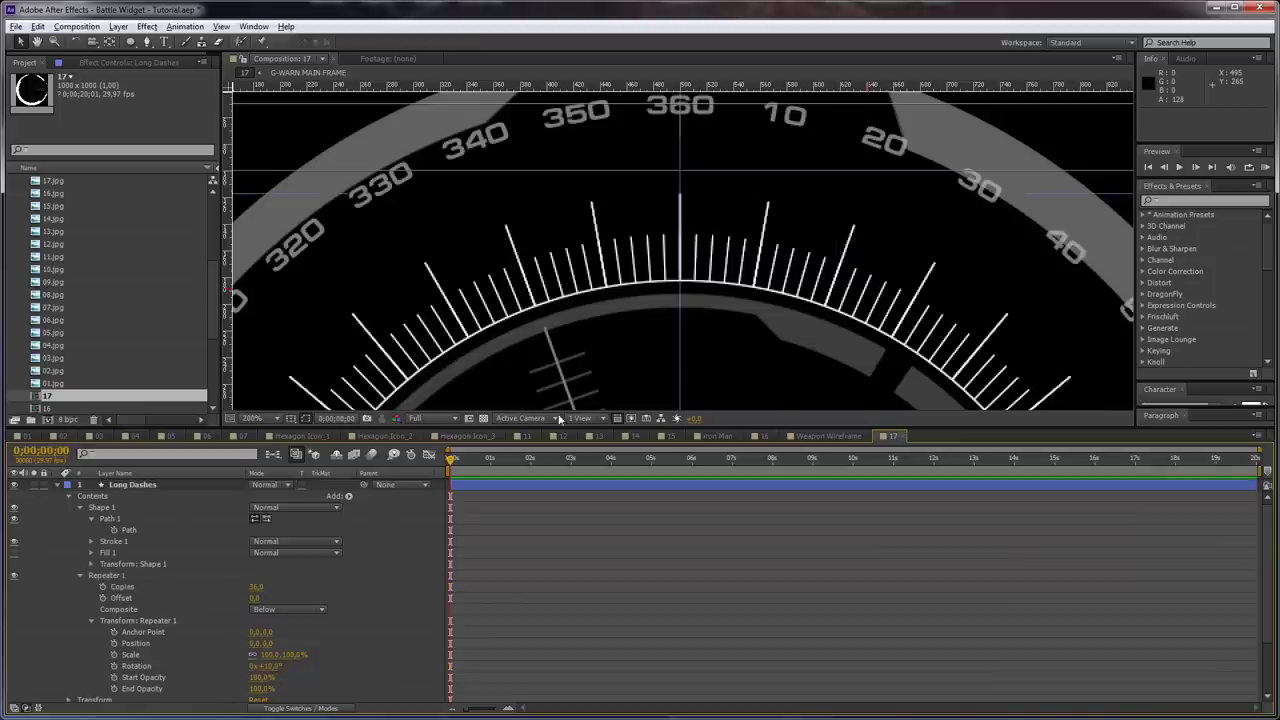
# Check the whole ring of dashes against the reference dial and collapse the Long Dashes layer's properties
pyautogui.scroll(-1, 705, 268)
pyautogui.press('space')
pyautogui.moveTo(697, 331); pyautogui.dragTo(686, 213)
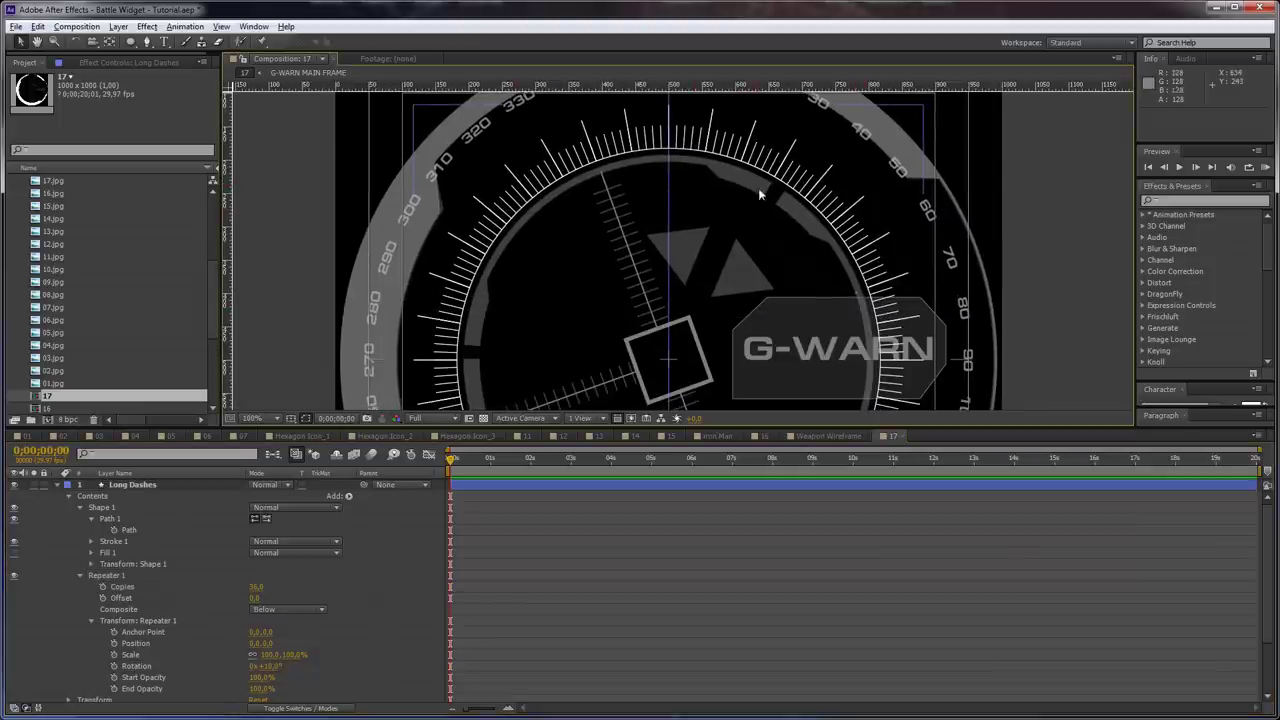
pyautogui.scroll(-1, 766, 194)
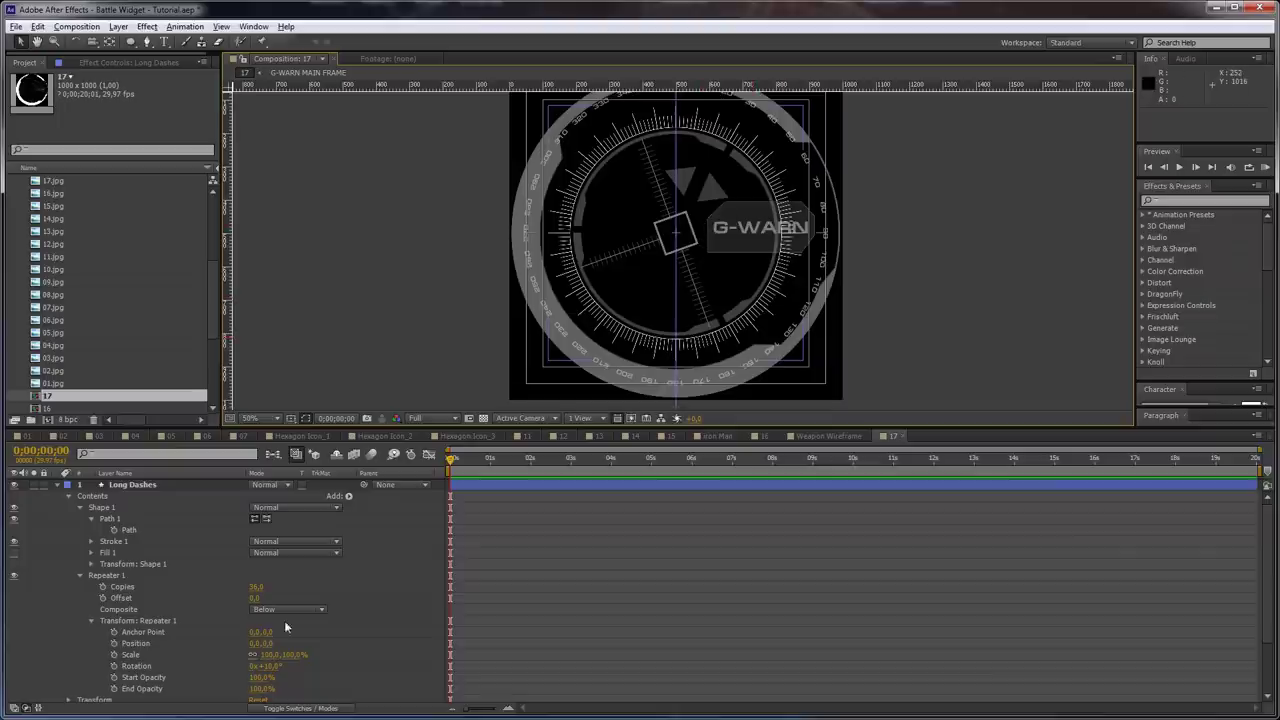
pyautogui.click(60, 485)
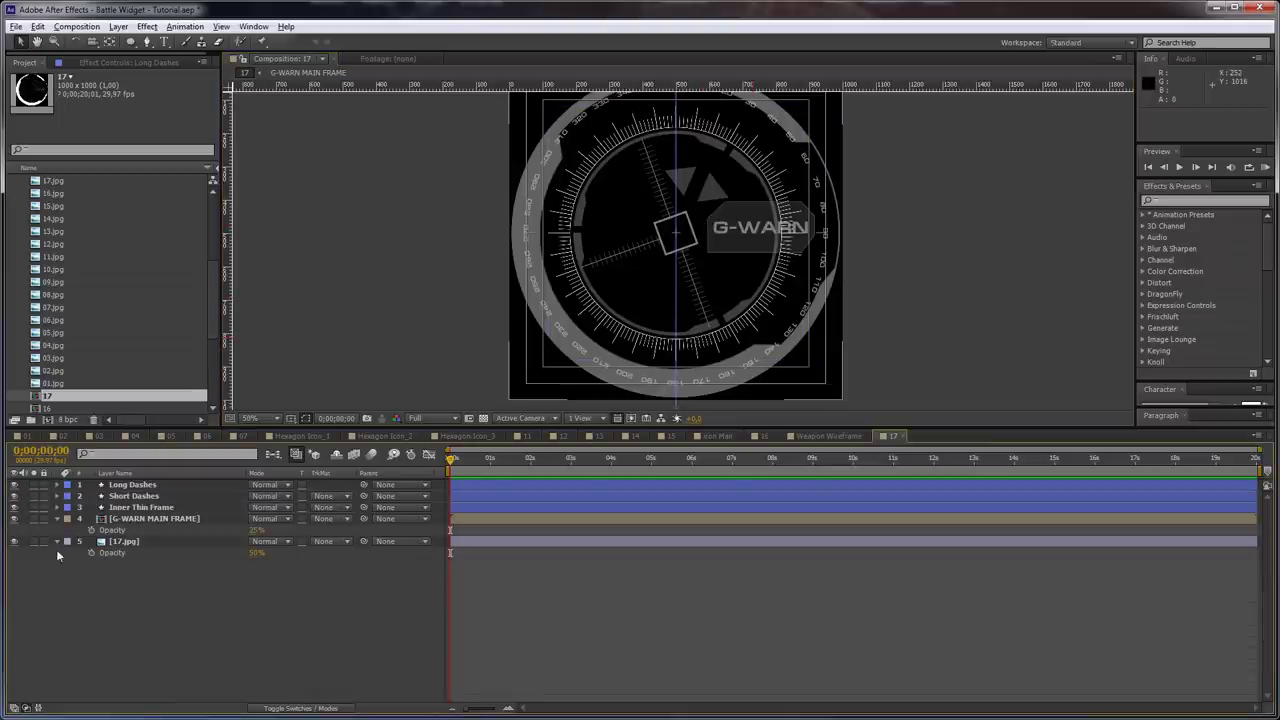
# Add a text layer reading "360" just below the reference's 360 numeral at the top of the dial
pyautogui.scroll(1, 706, 189)
pyautogui.moveTo(706, 189); pyautogui.dragTo(698, 422)
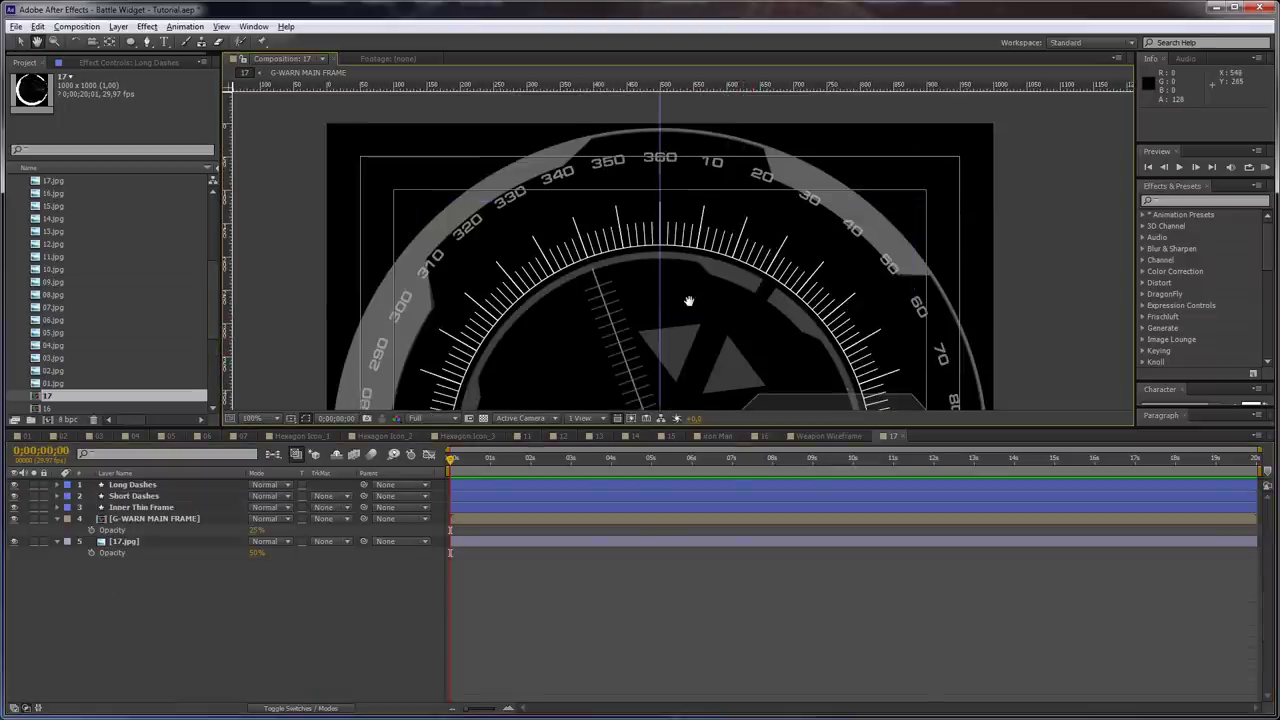
pyautogui.scroll(1, 678, 176)
pyautogui.moveTo(676, 177); pyautogui.dragTo(682, 343)
pyautogui.hotkey('ctrl', 't')
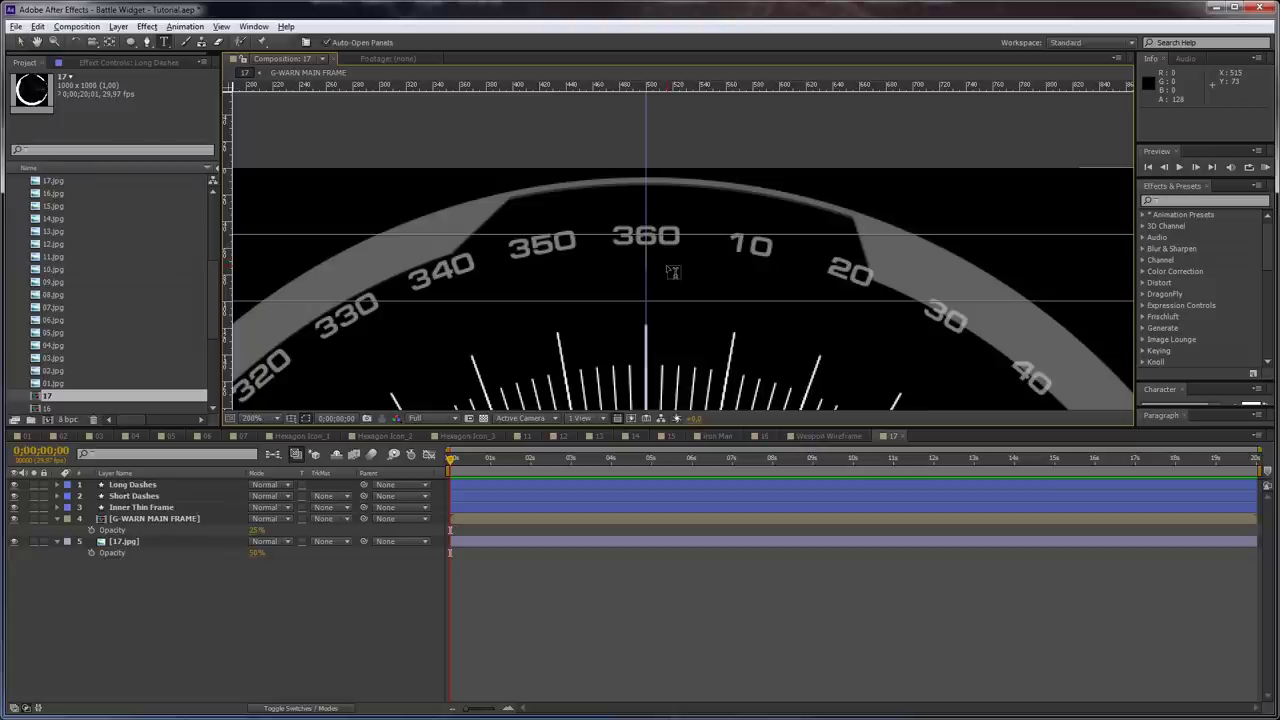
pyautogui.click(666, 264)
pyautogui.write('360')
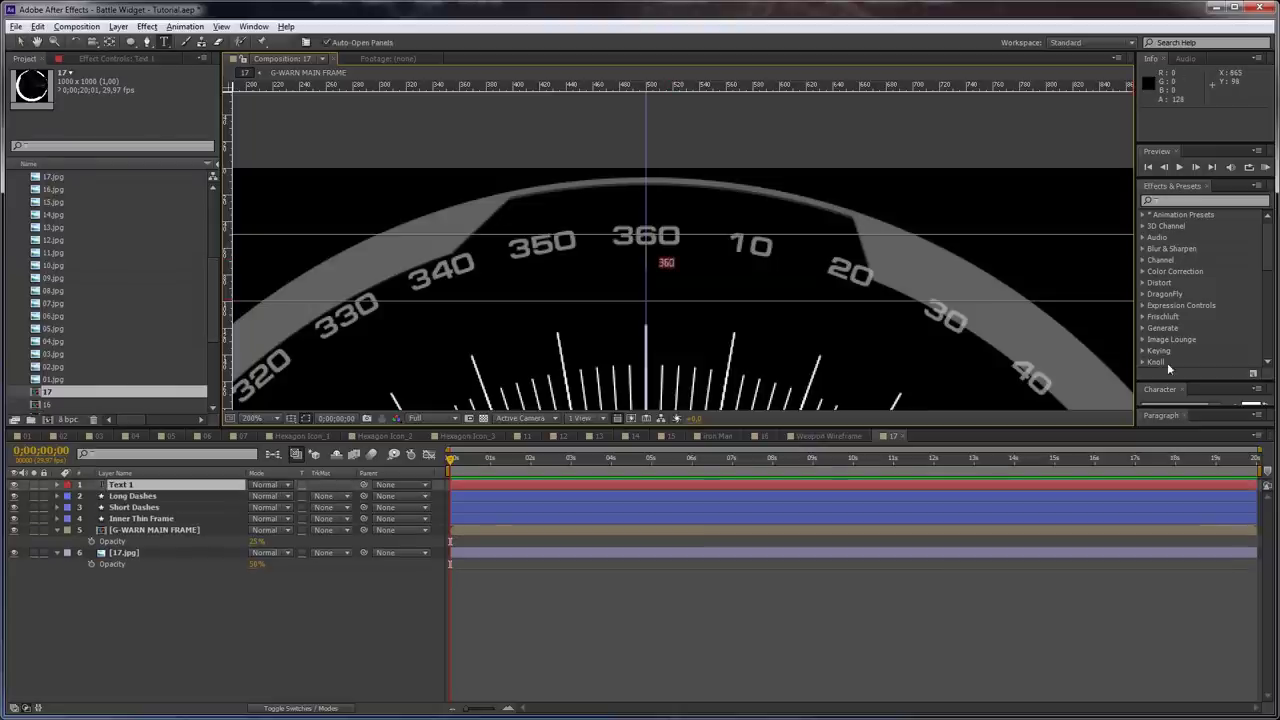
# Set the 360 text's font to EuropeExt and its size to 20 px
pyautogui.moveTo(1160, 378); pyautogui.dragTo(1160, 234)
pyautogui.click(1168, 261)
pyautogui.write('EuropeExt')
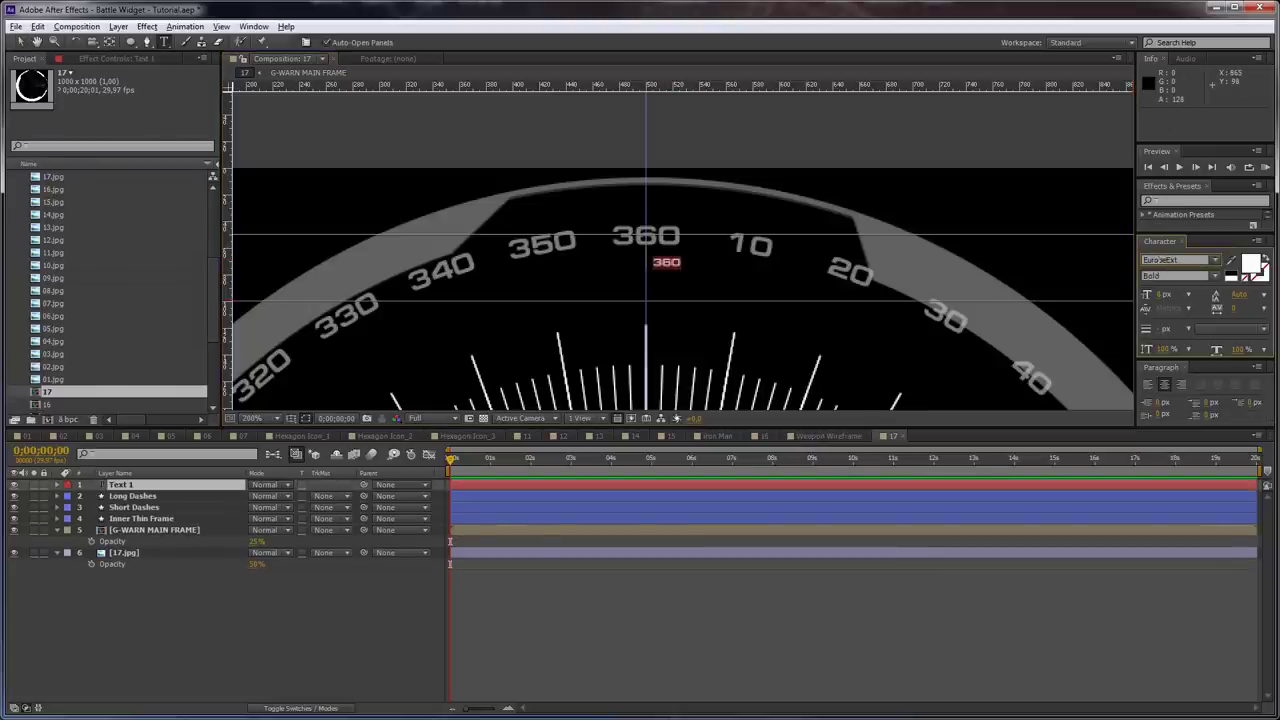
pyautogui.click(1161, 294)
pyautogui.write('15')
pyautogui.press('Return')
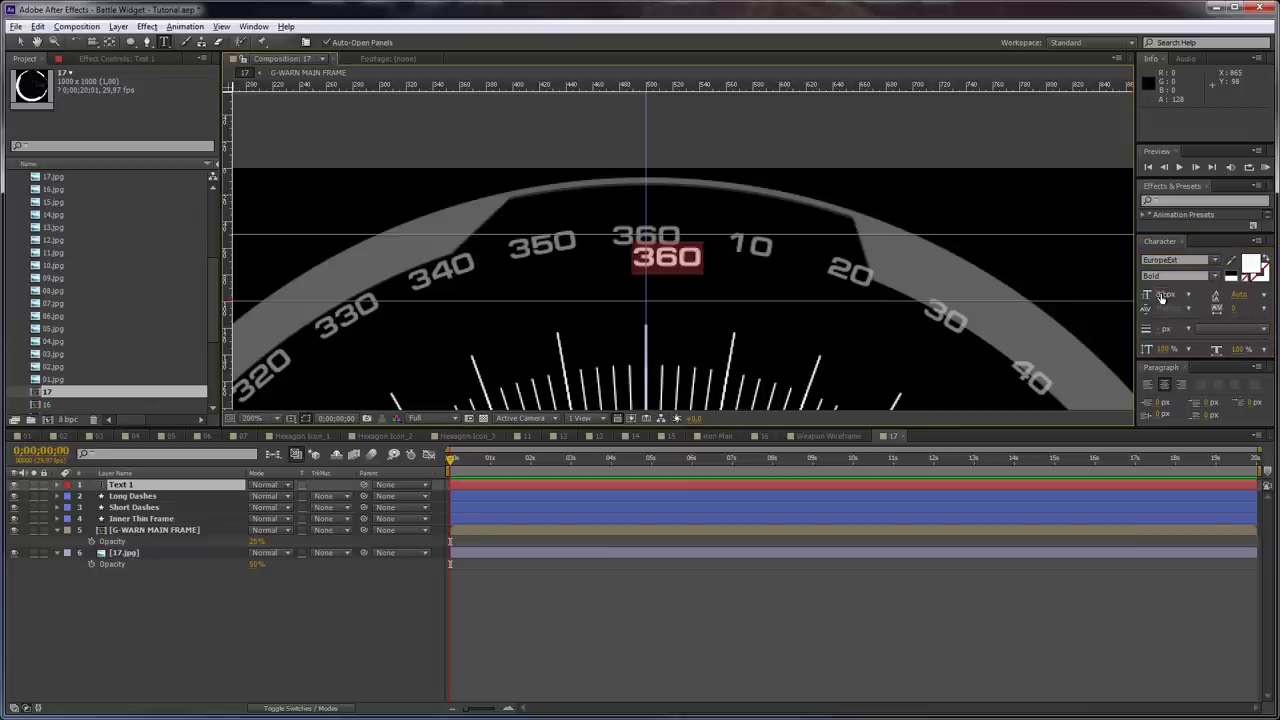
# Move the 360 text onto the matching reference numeral, at about position 500, 57.8
pyautogui.click(19, 42)
pyautogui.press('.')
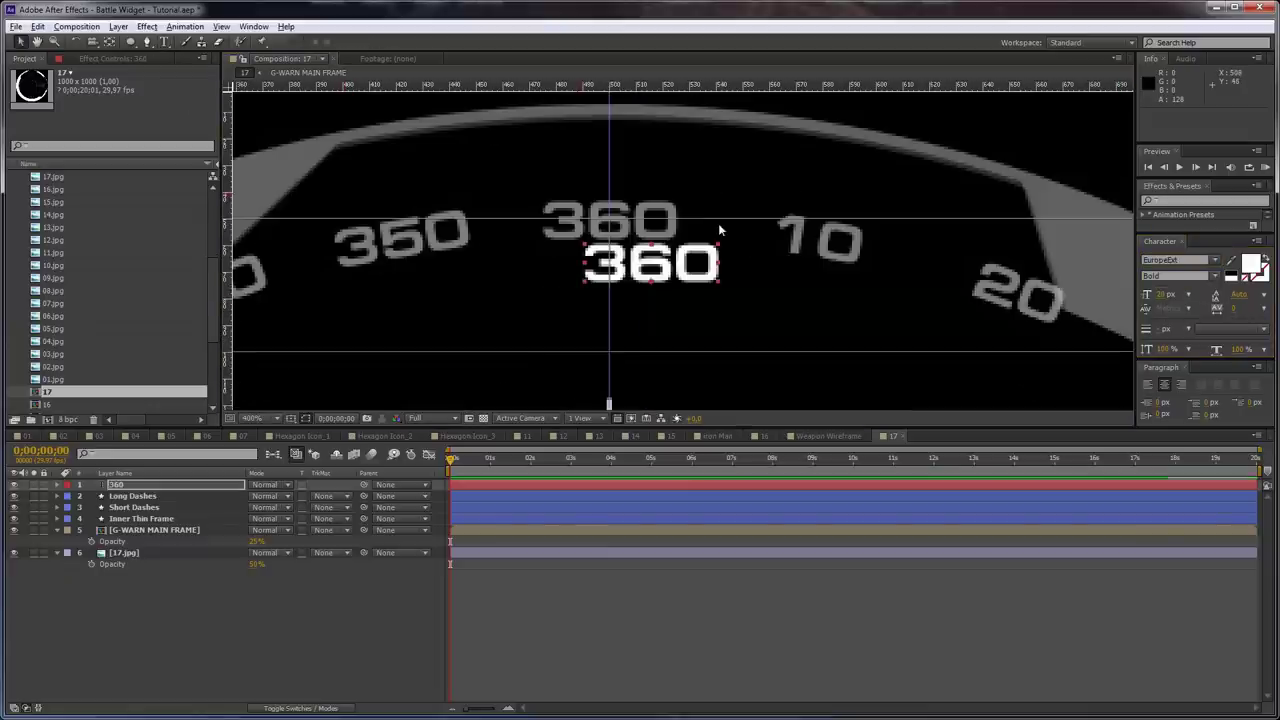
pyautogui.moveTo(692, 273); pyautogui.dragTo(655, 225)
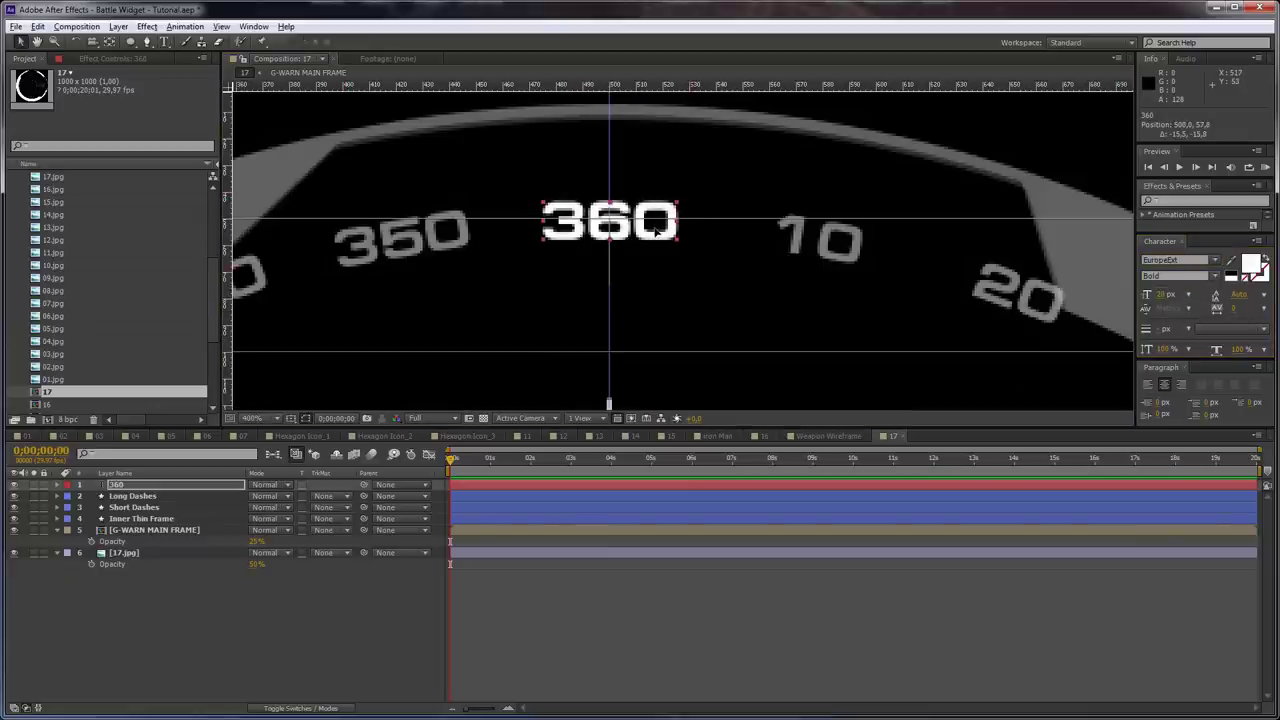
# Try to move the 360 text's anchor point to a spot below and to the right of the numeral
pyautogui.press('y')
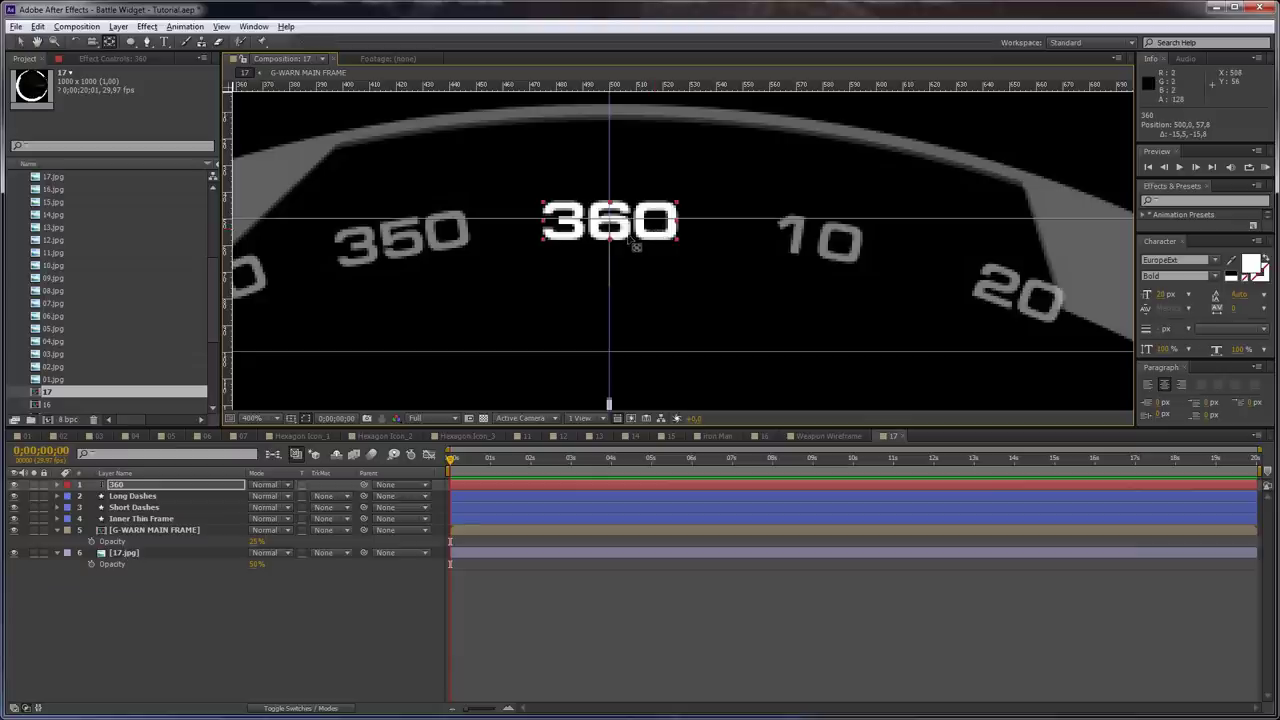
pyautogui.moveTo(610, 250); pyautogui.dragTo(663, 314)
pyautogui.hotkey('ctrl', 'z')
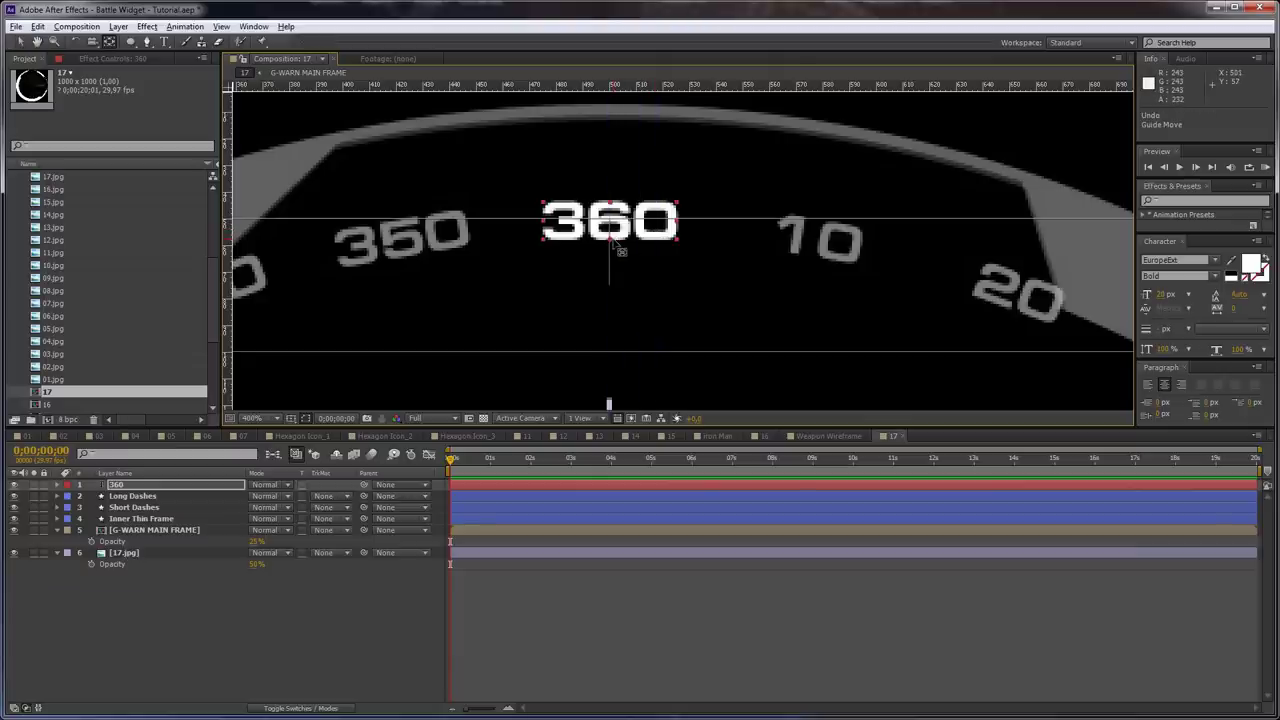
pyautogui.moveTo(611, 241); pyautogui.dragTo(745, 321)
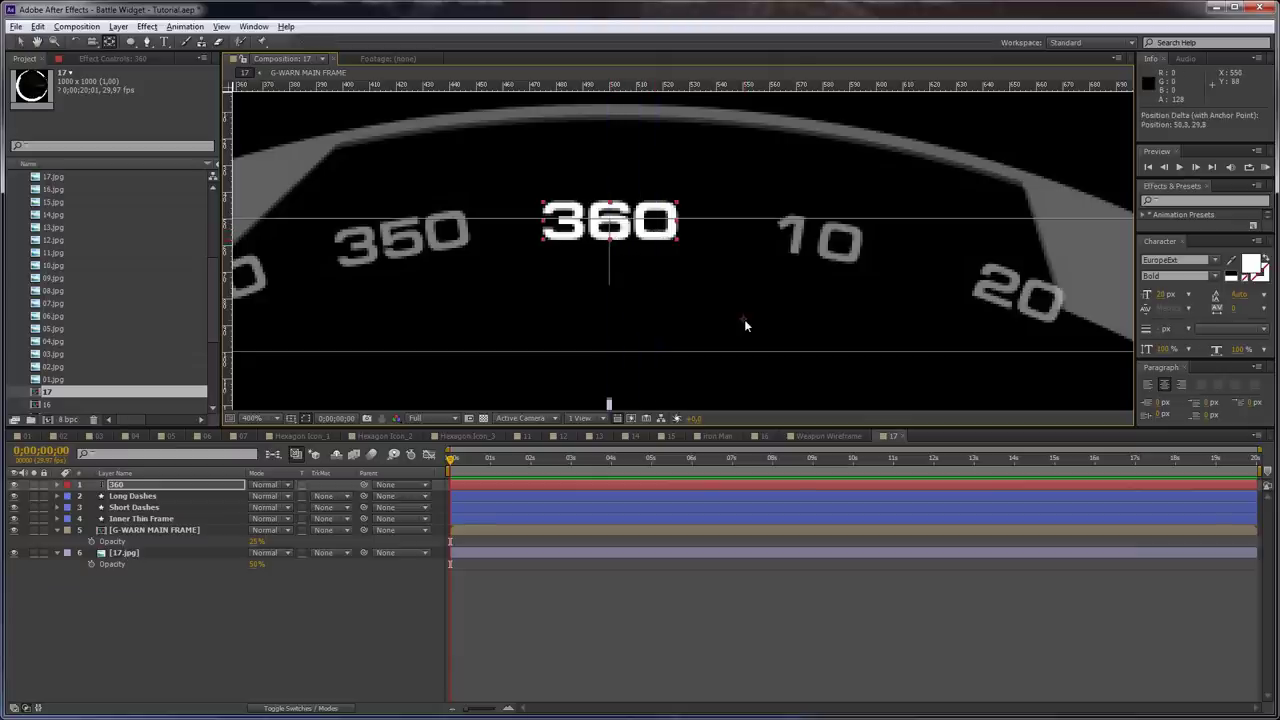
# Select the 360 layer and add a horizontal guide across the dial at about 496
pyautogui.click(227, 488)
pyautogui.scroll(-1, 803, 277)
pyautogui.press('space')
pyautogui.moveTo(763, 323); pyautogui.dragTo(755, 160)
pyautogui.moveTo(735, 325); pyautogui.dragTo(722, 198)
pyautogui.scroll(-2, 709, 308)
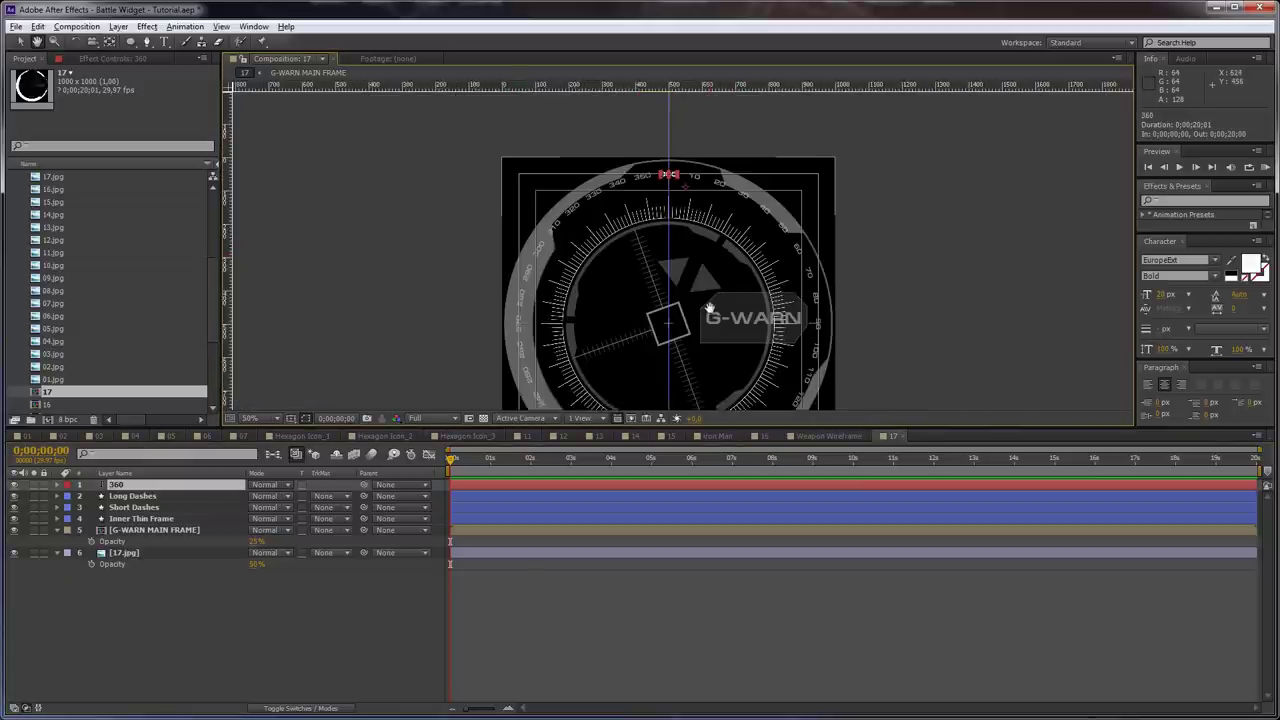
pyautogui.moveTo(708, 307); pyautogui.dragTo(710, 262)
pyautogui.moveTo(731, 84); pyautogui.dragTo(731, 288)
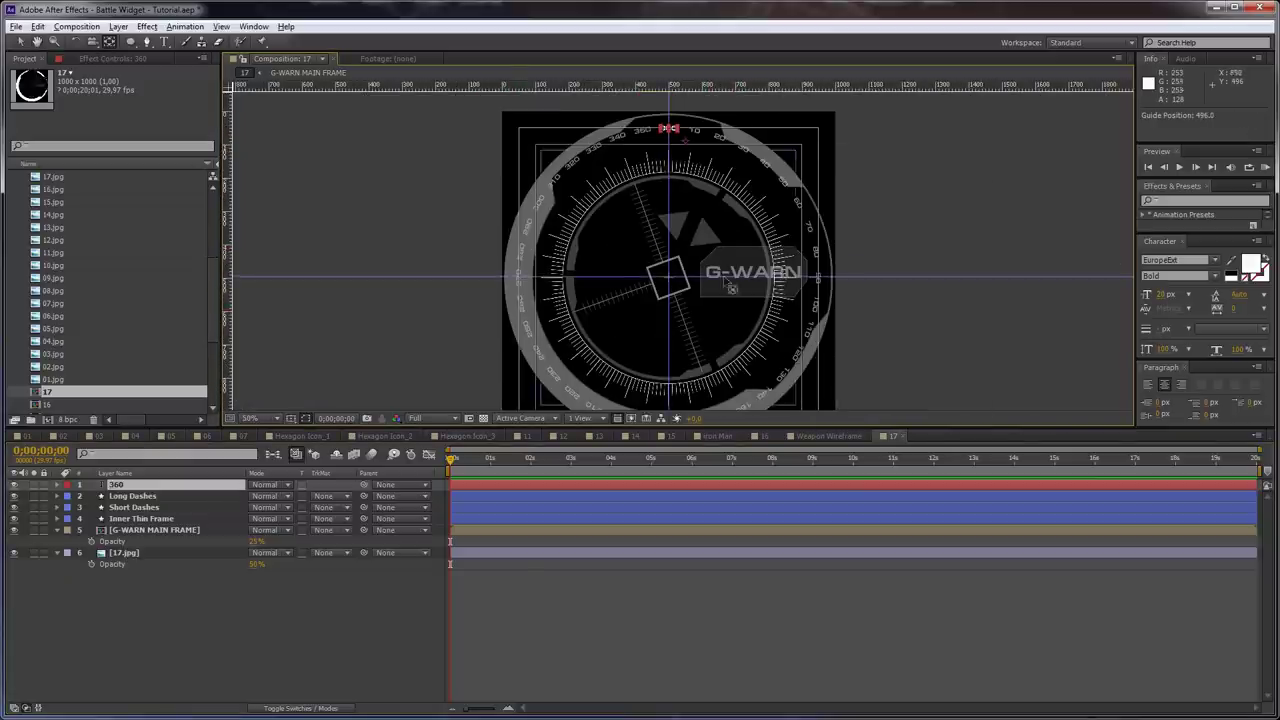
# Align the horizontal guide with the dial's exact centre, at about 500
pyautogui.scroll(8, 729, 284)
pyautogui.moveTo(781, 246); pyautogui.dragTo(781, 297)
pyautogui.moveTo(802, 232); pyautogui.dragTo(817, 269)
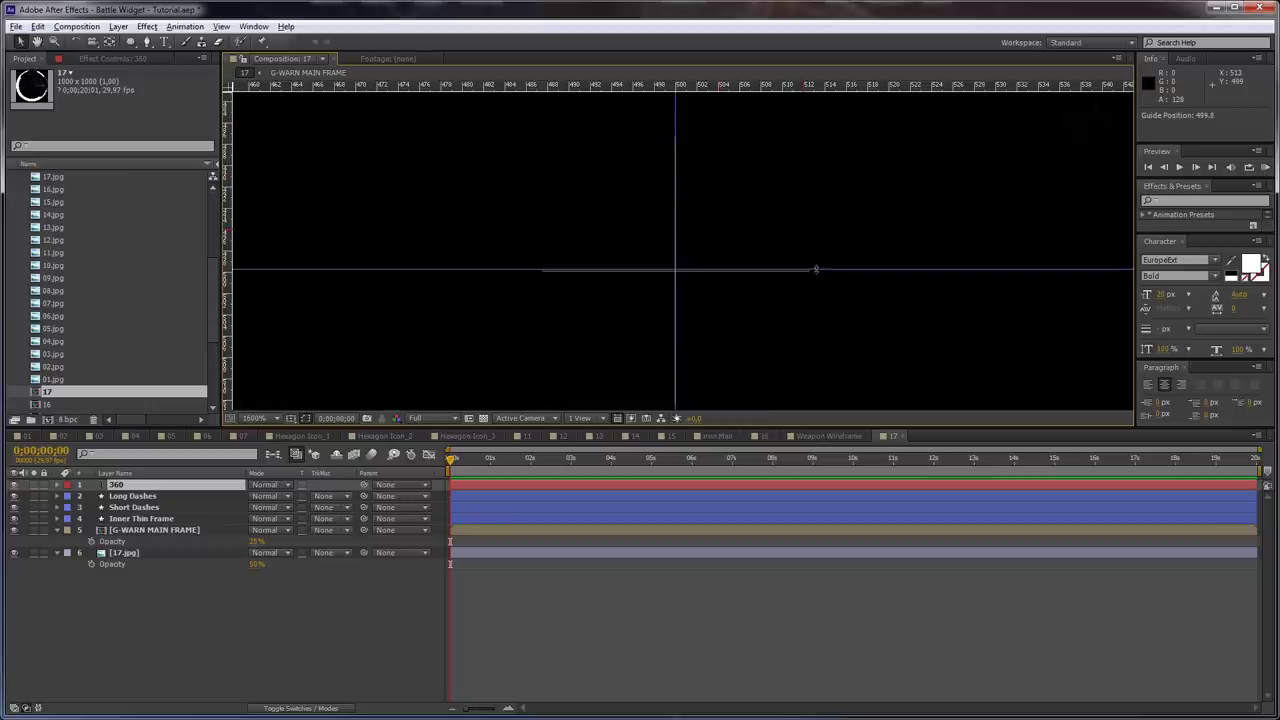
# Move the 360 text's anchor point to the dial's centre where the two guides cross
pyautogui.scroll(-4, 822, 255)
pyautogui.scroll(-3, 825, 243)
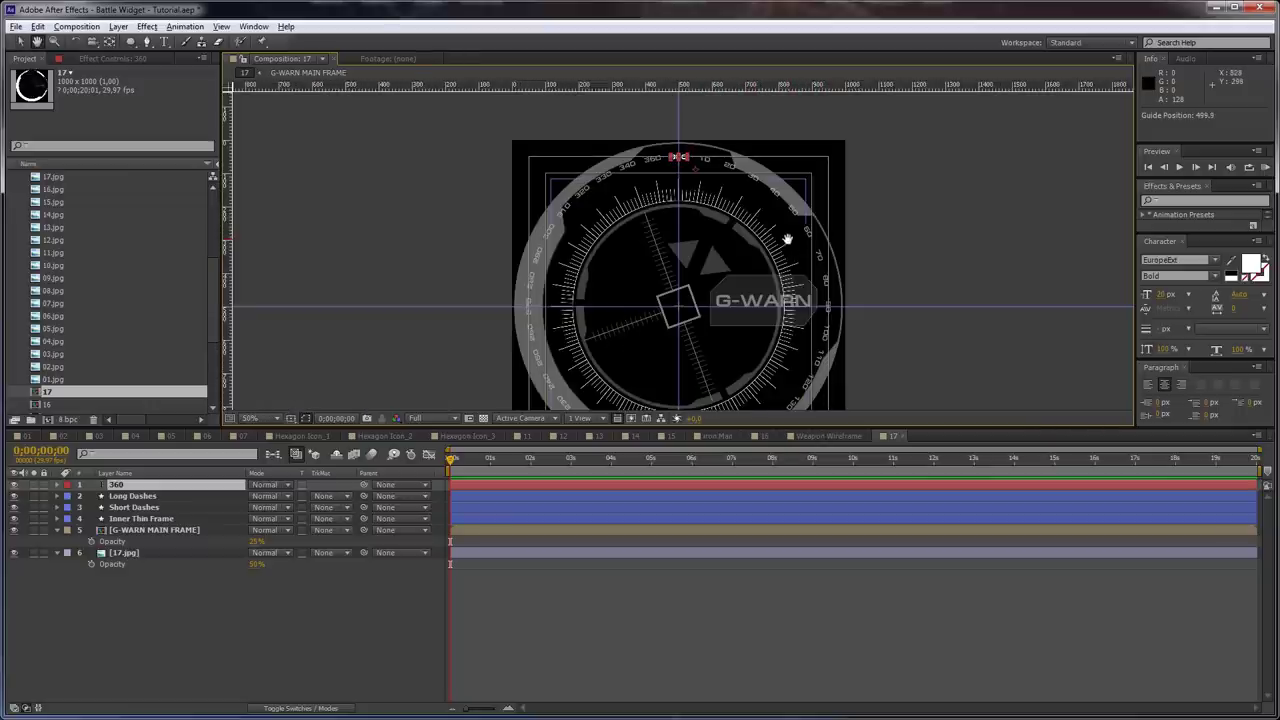
pyautogui.press('y')
pyautogui.moveTo(696, 169); pyautogui.dragTo(677, 308)
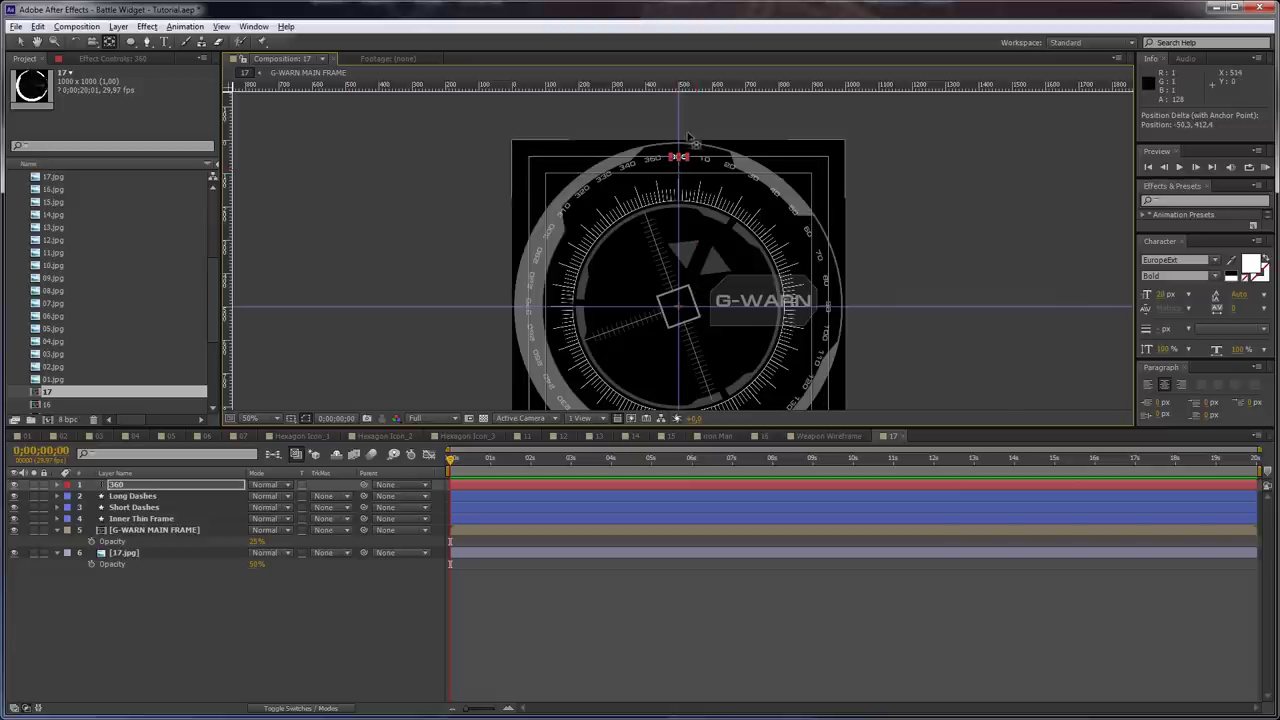
# Duplicate the 360 text layer, rotate the copy to 10° and change its text to "10"
pyautogui.scroll(1, 688, 320)
pyautogui.moveTo(681, 206); pyautogui.dragTo(677, 406)
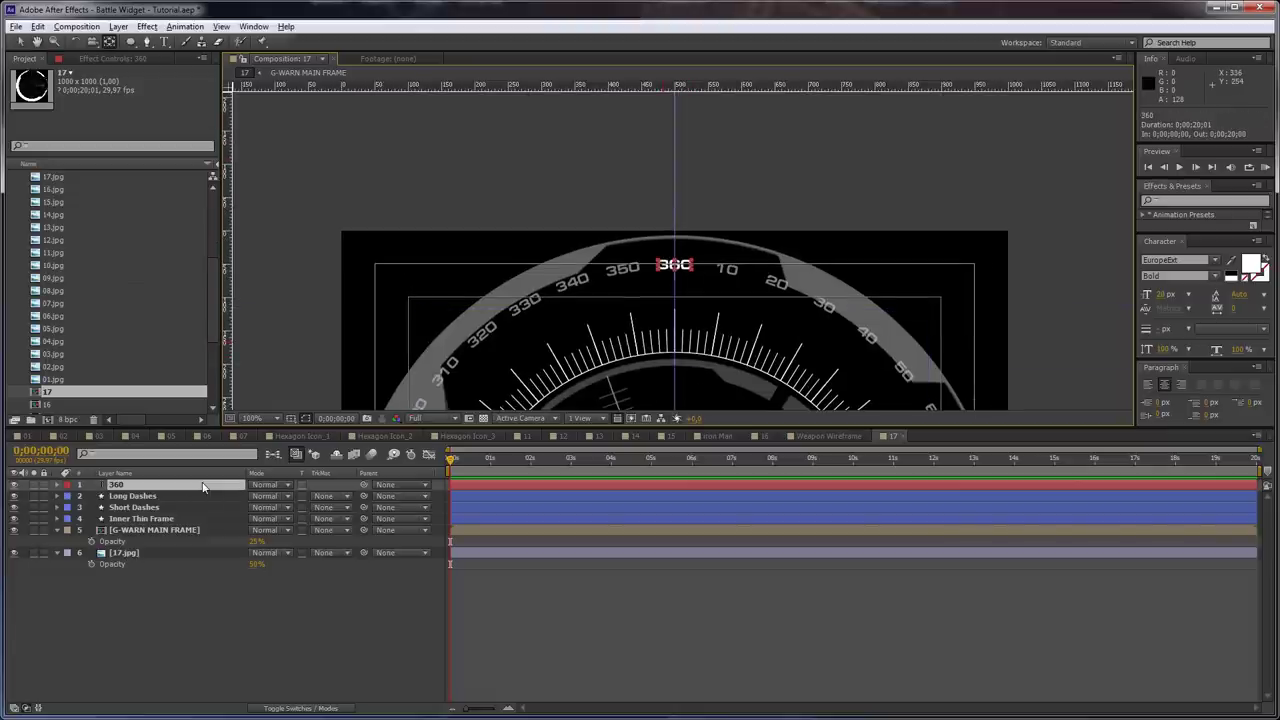
pyautogui.hotkey('ctrl', 'd')
pyautogui.press('r')
pyautogui.click(268, 498)
pyautogui.write('10')
pyautogui.press('Return')
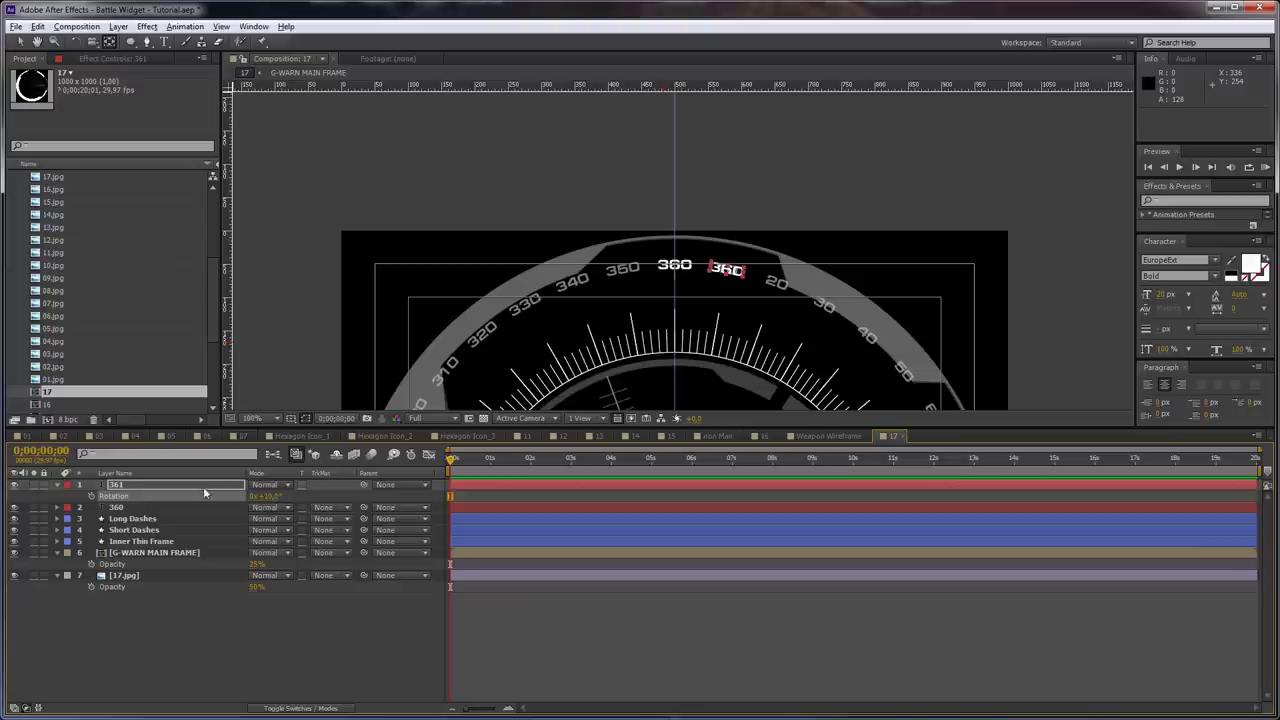
pyautogui.doubleClick(203, 486)
pyautogui.write('10')
# Duplicate the 10 text layer, set the copy's rotation to 20° and change its text to "20"
pyautogui.hotkey('ctrl', 'd')
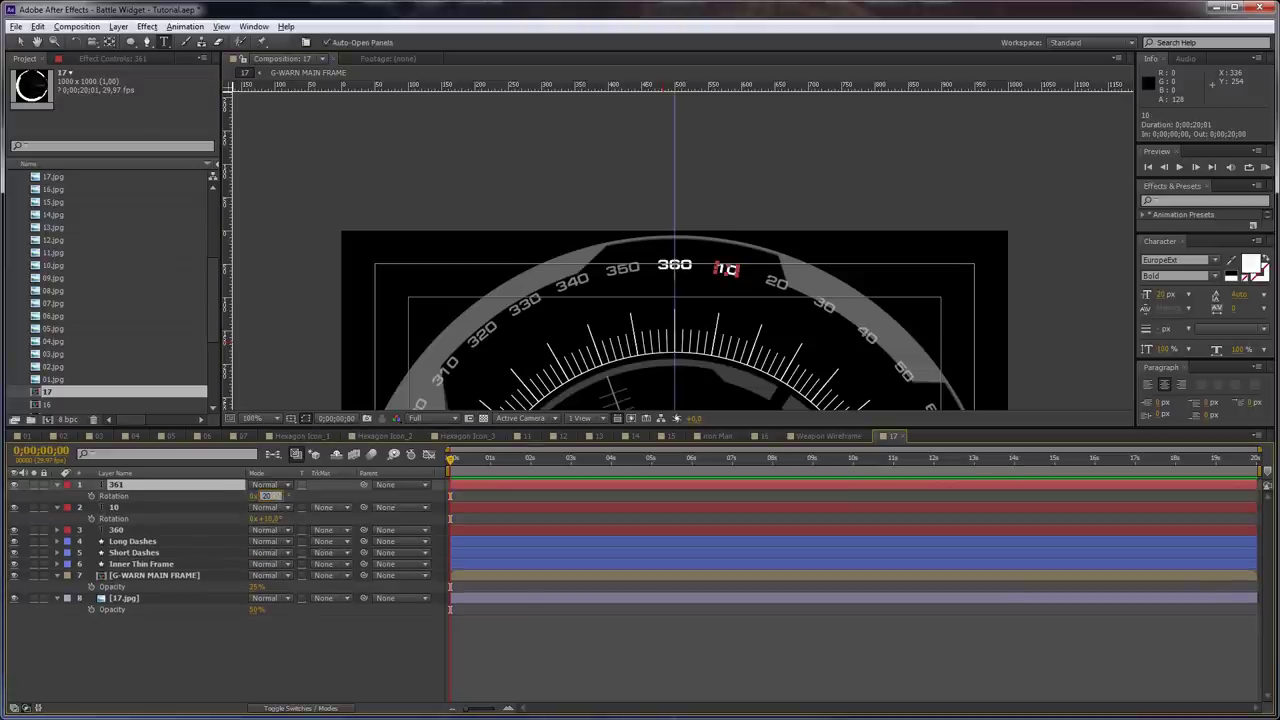
pyautogui.write('20')
pyautogui.press('Return')
pyautogui.doubleClick(234, 487)
pyautogui.write('20')
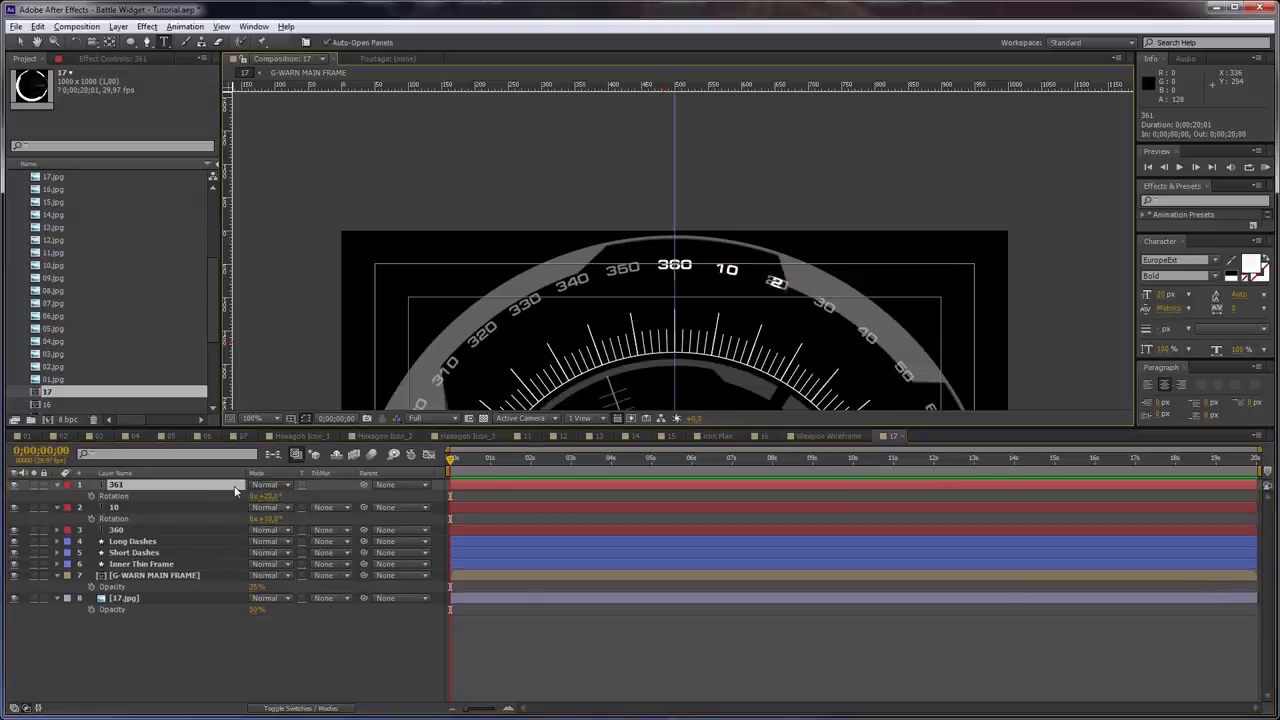
pyautogui.click(274, 658)
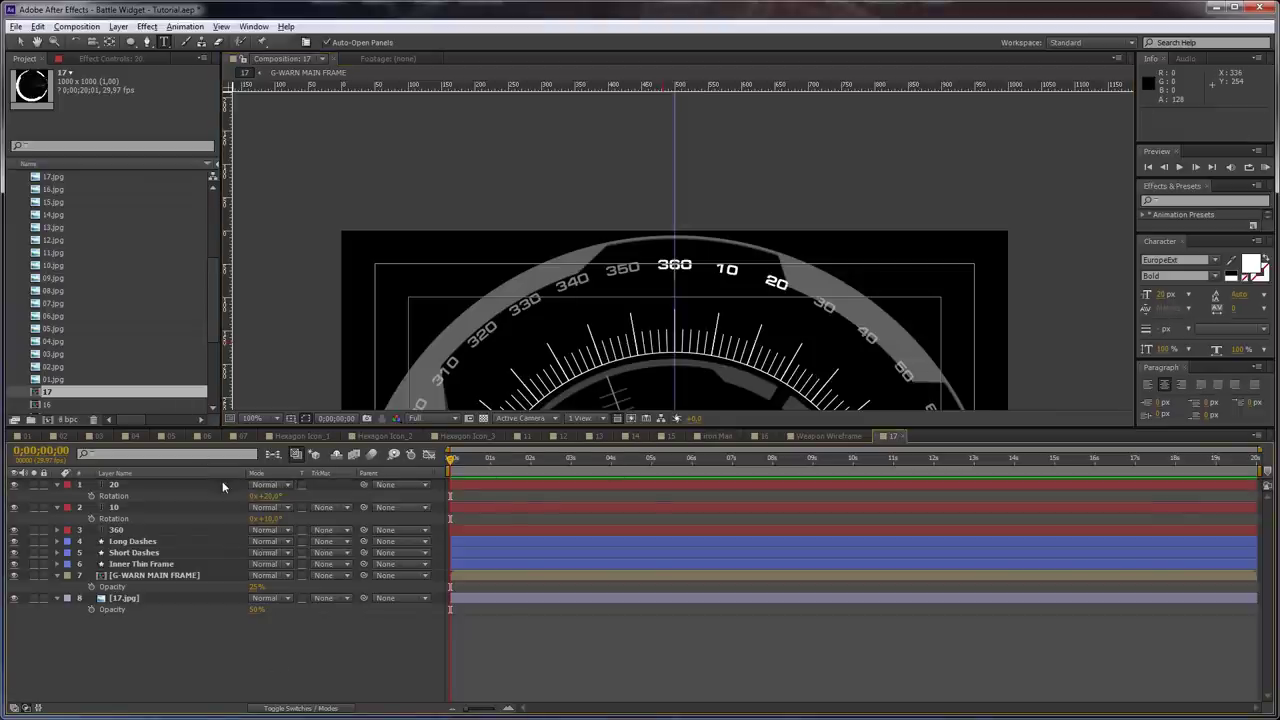
# Duplicate the 20 text layer, set the copy's rotation to 30° and change its text to "30"
pyautogui.click(222, 484)
pyautogui.hotkey('ctrl', 'd')
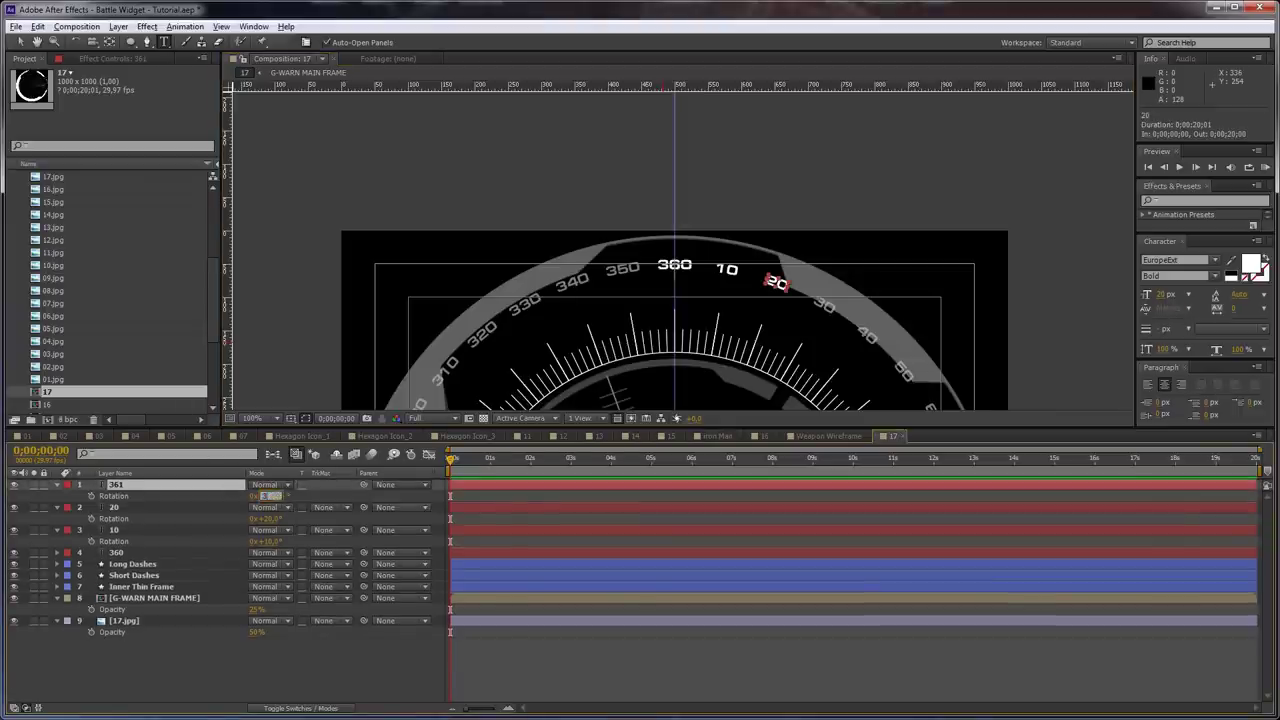
pyautogui.press('Return')
pyautogui.write('30')
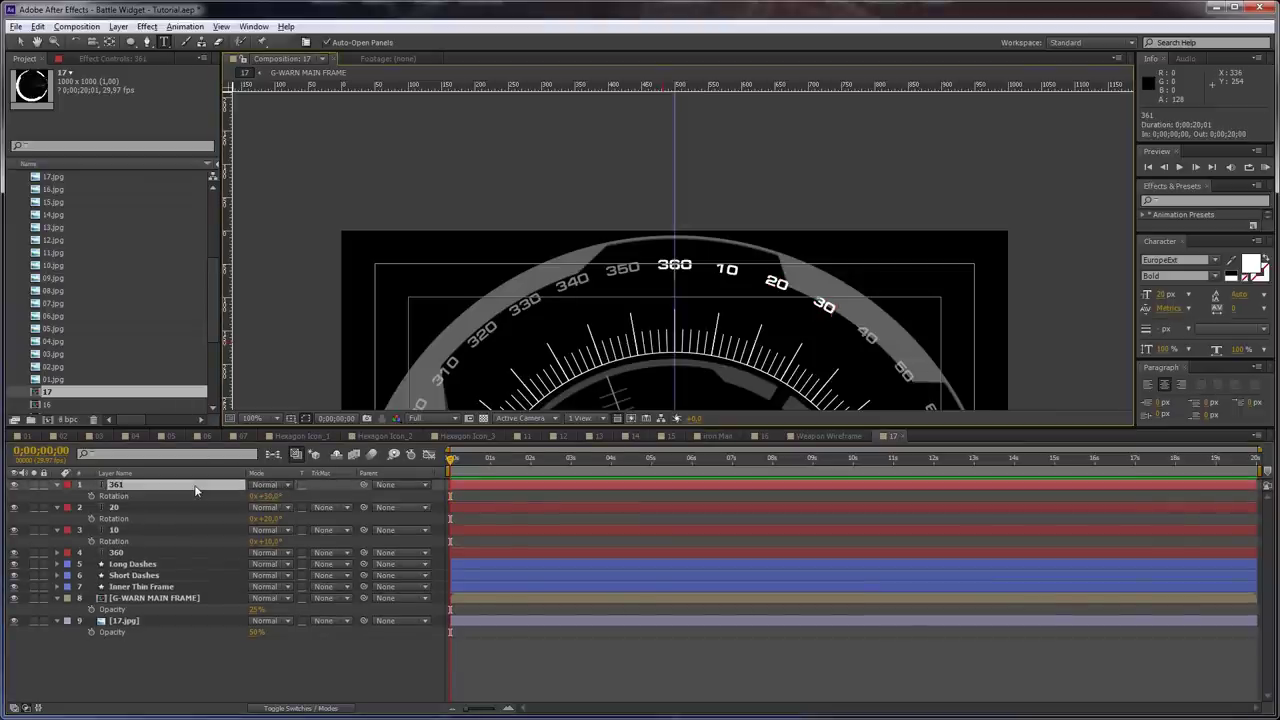
# Duplicate the 30 text layer, set the copy's rotation to 40° and change its text to "40"
pyautogui.click(366, 661)
pyautogui.click(214, 484)
pyautogui.hotkey('ctrl', 'd')
pyautogui.press('r')
pyautogui.click(270, 497)
pyautogui.write('40')
pyautogui.press('Return')
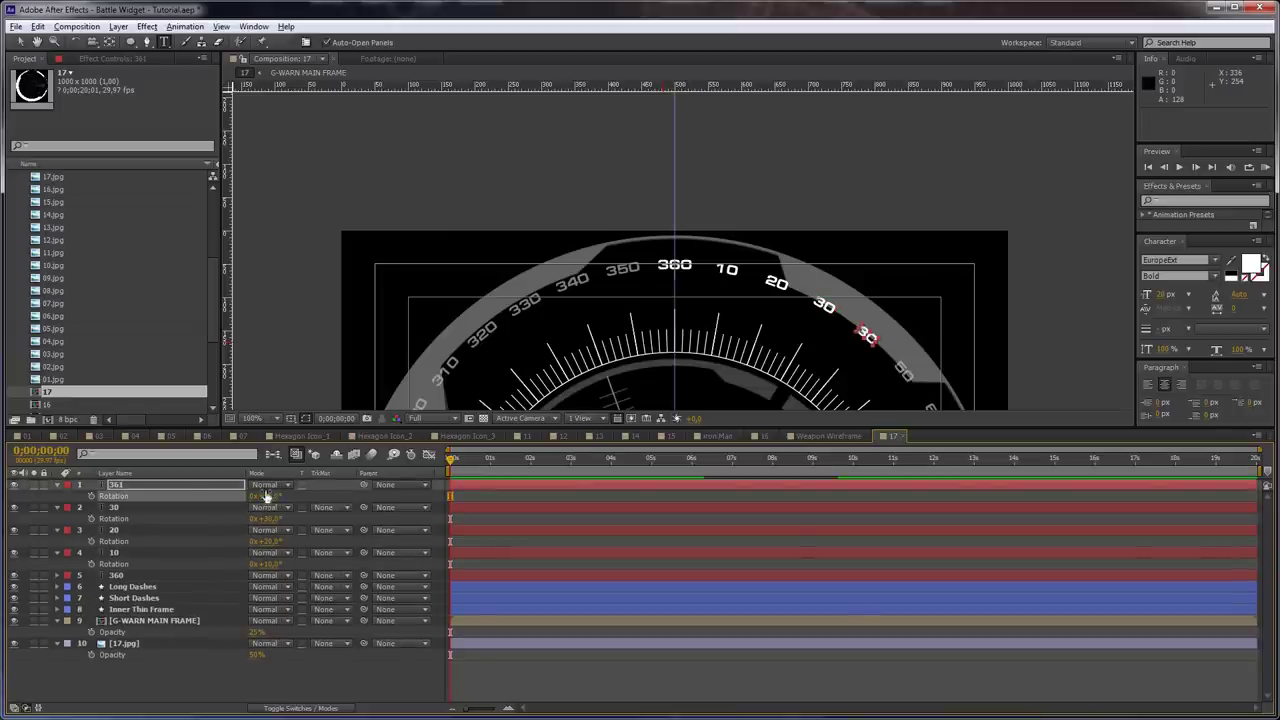
pyautogui.write('40')
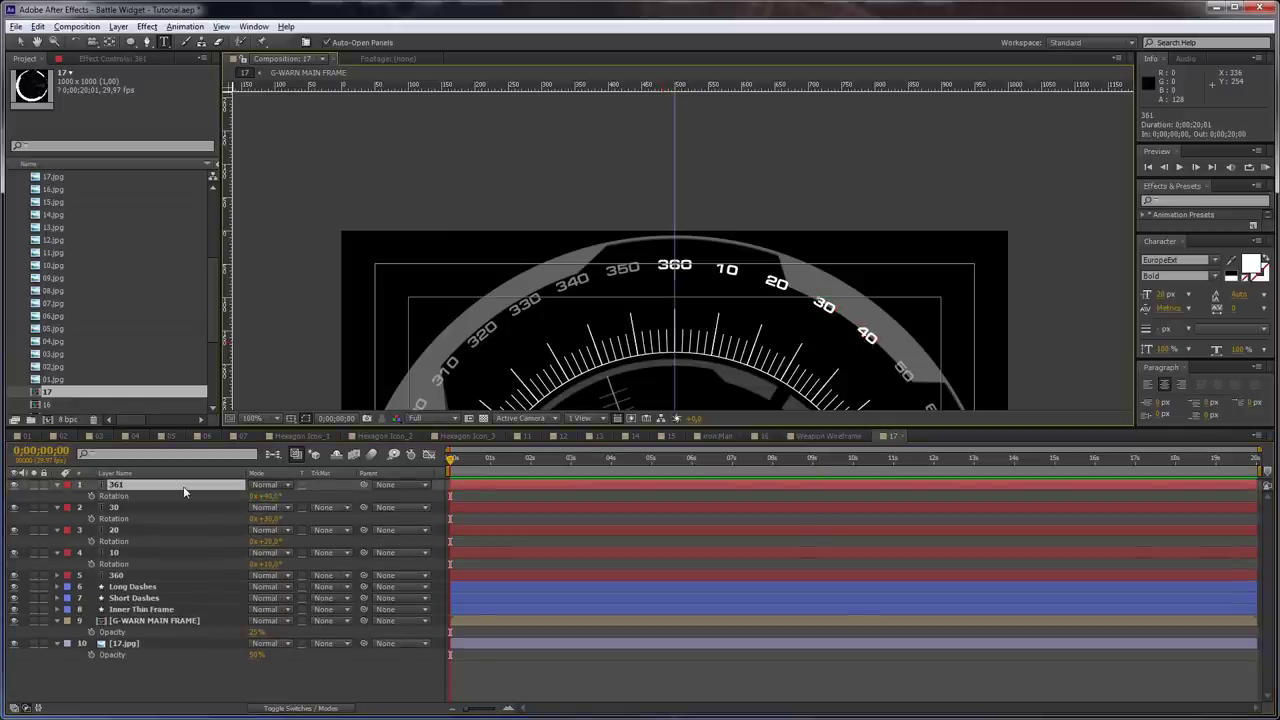
# Duplicate the 40 text layer, set the copy's rotation to 50° and change its text to "50"
pyautogui.hotkey('ctrl', 'd')
pyautogui.click(265, 496)
pyautogui.write('50')
pyautogui.press('Return')
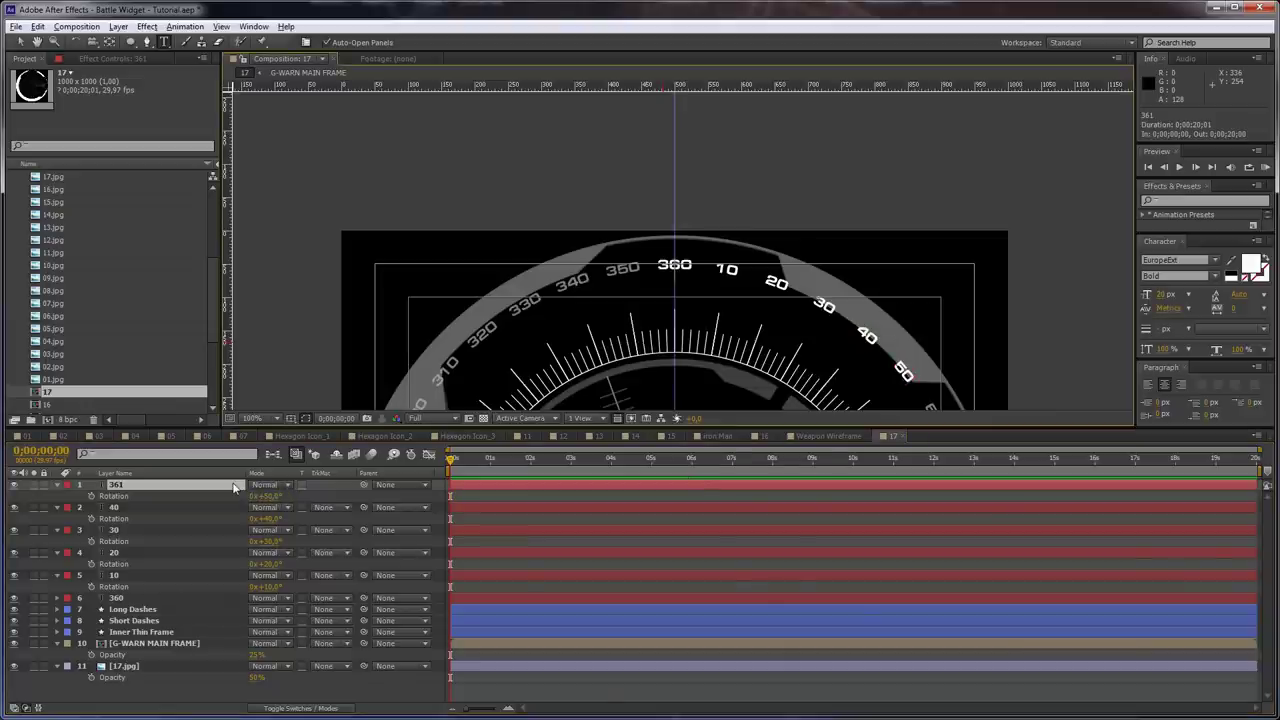
# Duplicate the 50 text layer, set the copy's rotation to 60° and change its text to "60"
pyautogui.hotkey('ctrl', 'd')
pyautogui.click(266, 496)
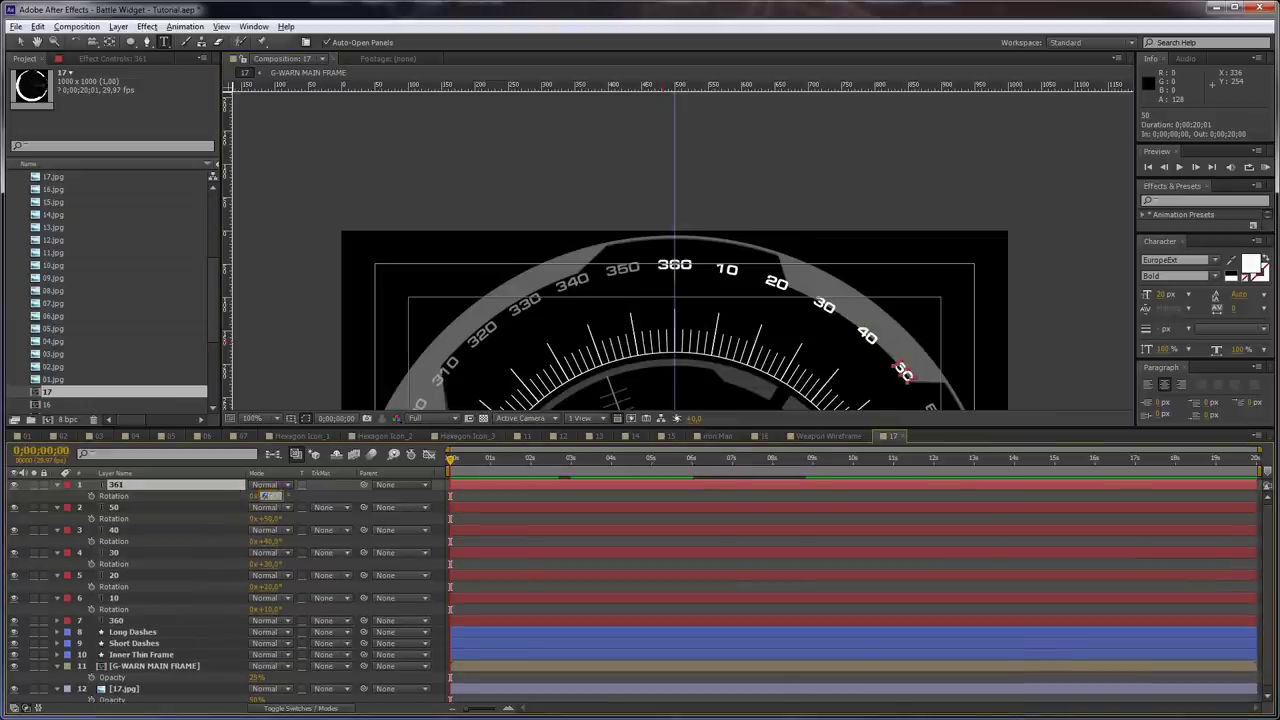
pyautogui.write('60')
pyautogui.press('Return')
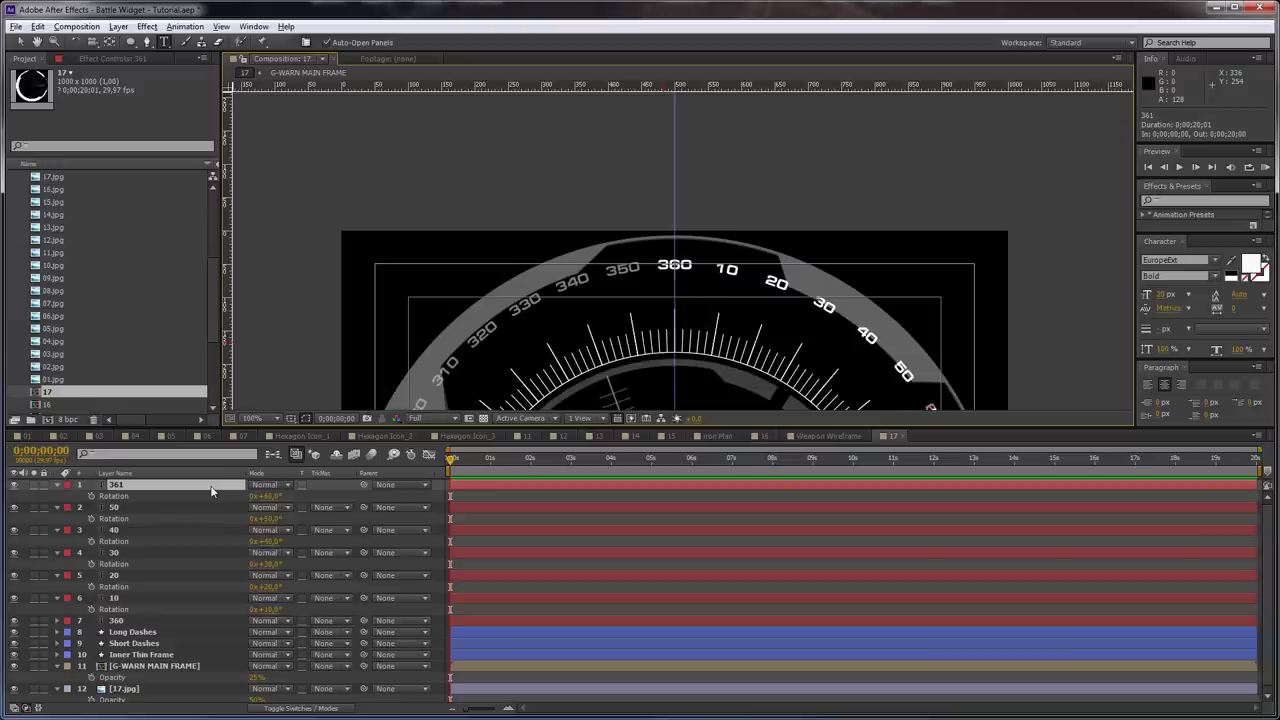
pyautogui.click(430, 527)
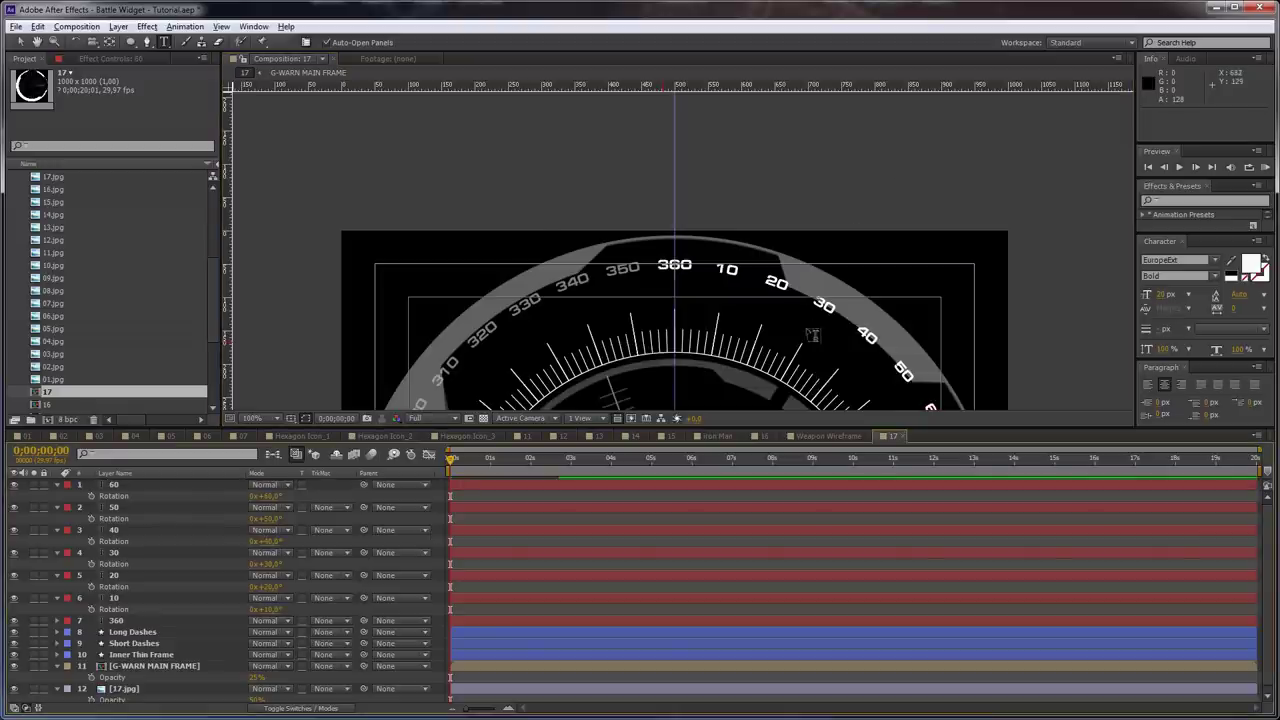
# Pre-compose all the degree numeral layers from 350 down to 360 as "G-Warn Numbers" and set that layer's opacity to 70%
pyautogui.moveTo(817, 345); pyautogui.dragTo(752, 174)
pyautogui.press('v')
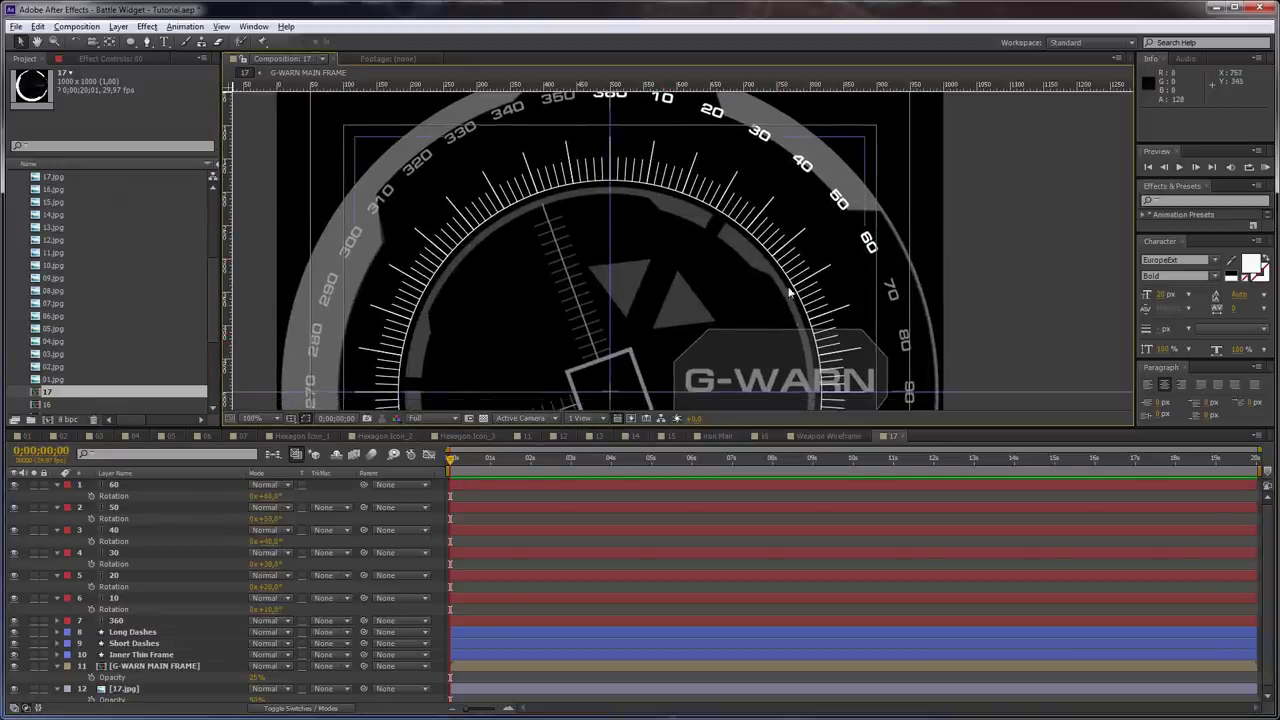
pyautogui.moveTo(790, 292); pyautogui.dragTo(777, 249)
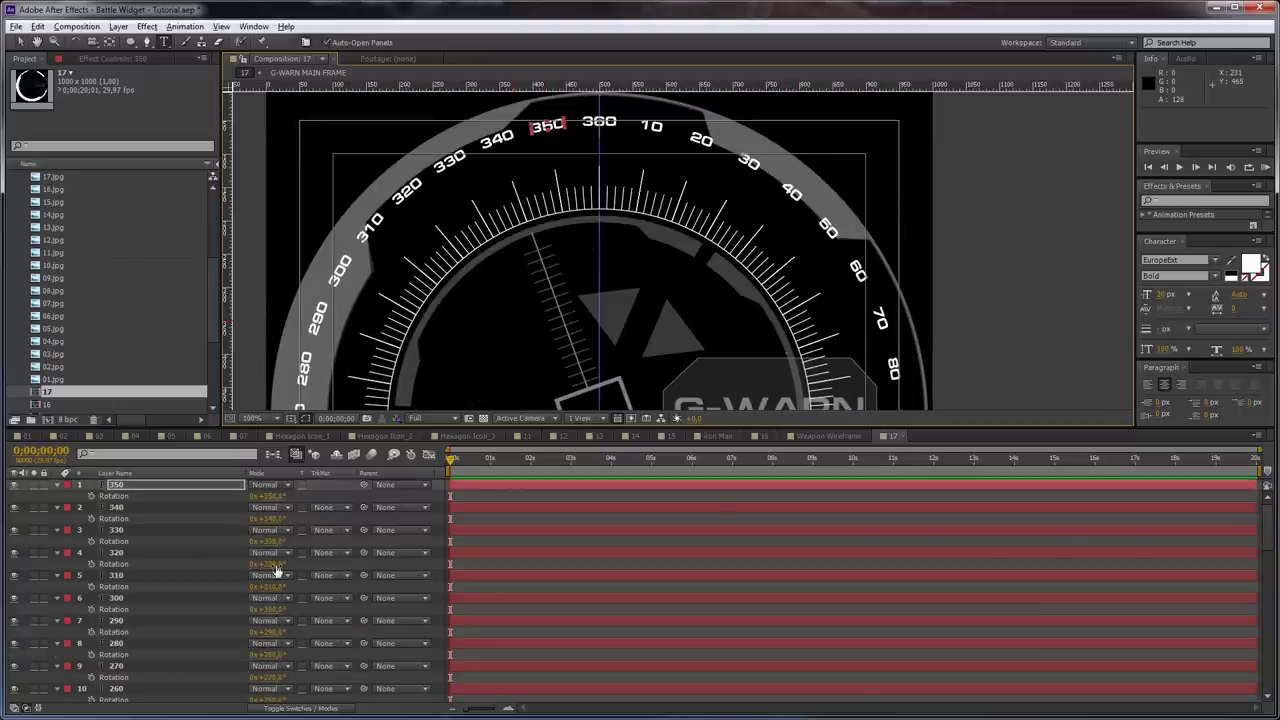
pyautogui.press('v')
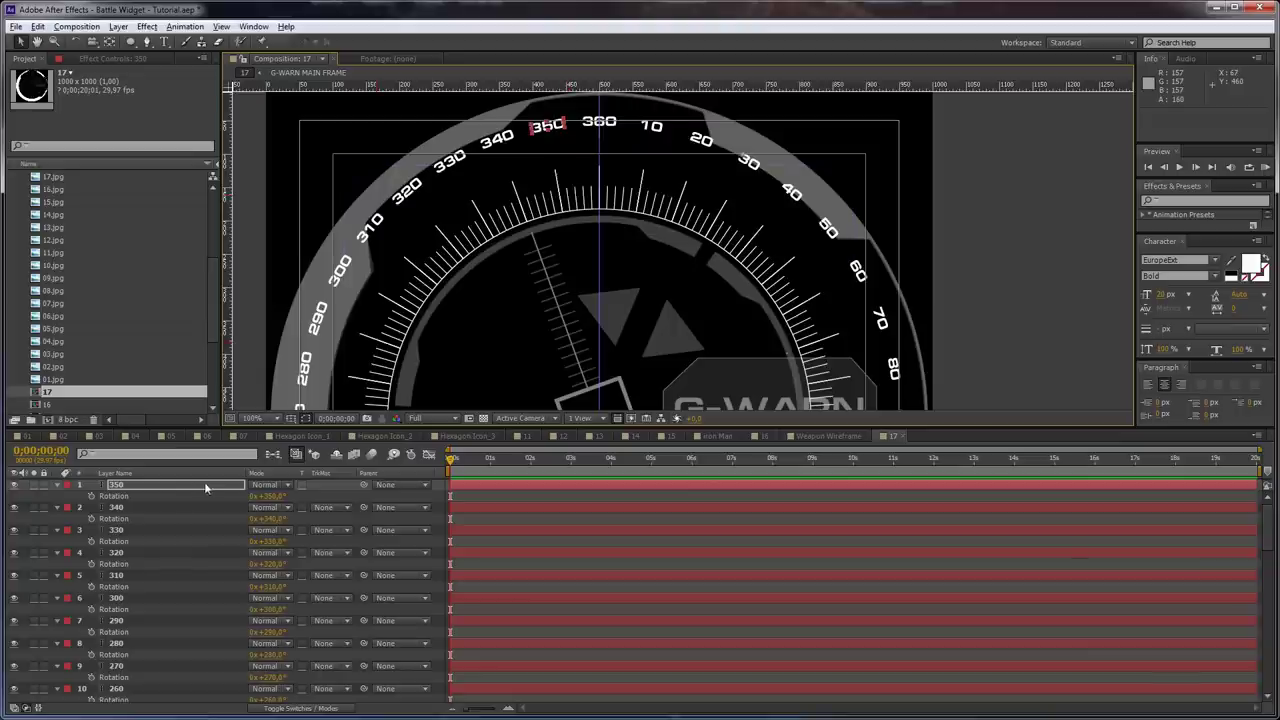
pyautogui.scroll(-15, 183, 561)
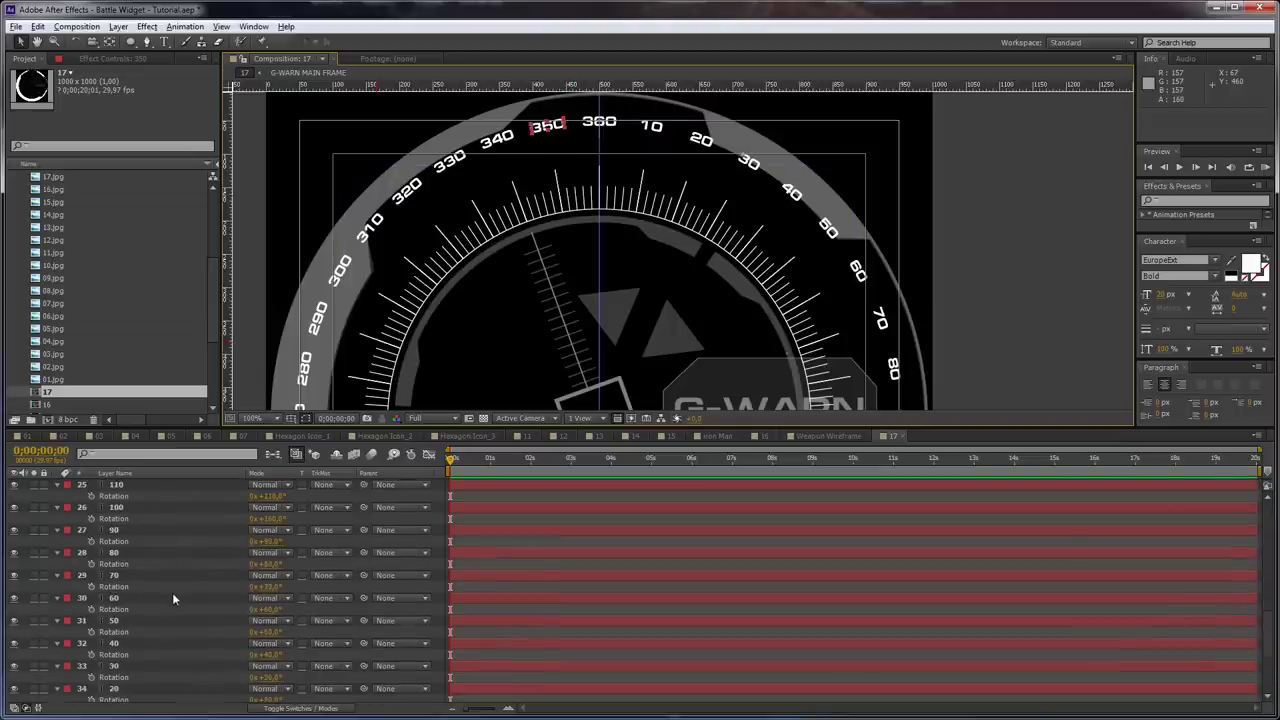
pyautogui.keyDown('shift'); pyautogui.click(117, 617); pyautogui.keyUp('shift')
pyautogui.click(57, 595)
pyautogui.hotkey('ctrl', 'shift', 'c')
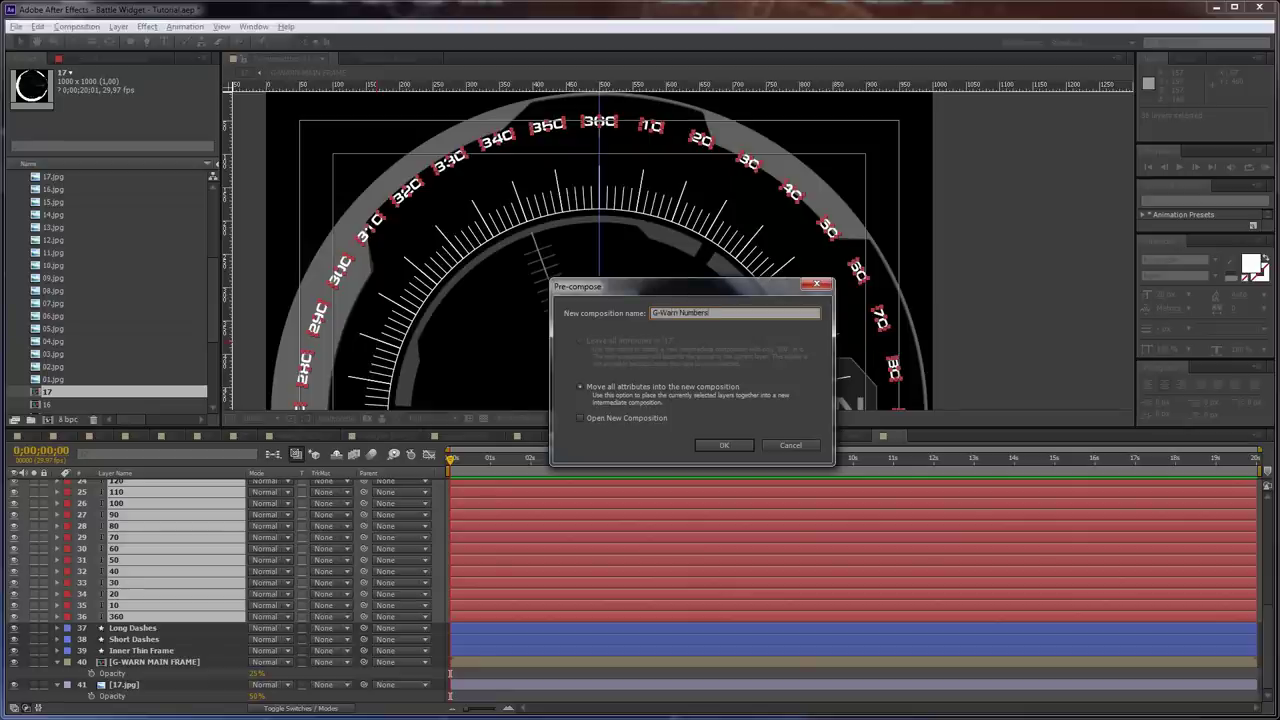
pyautogui.press('Return')
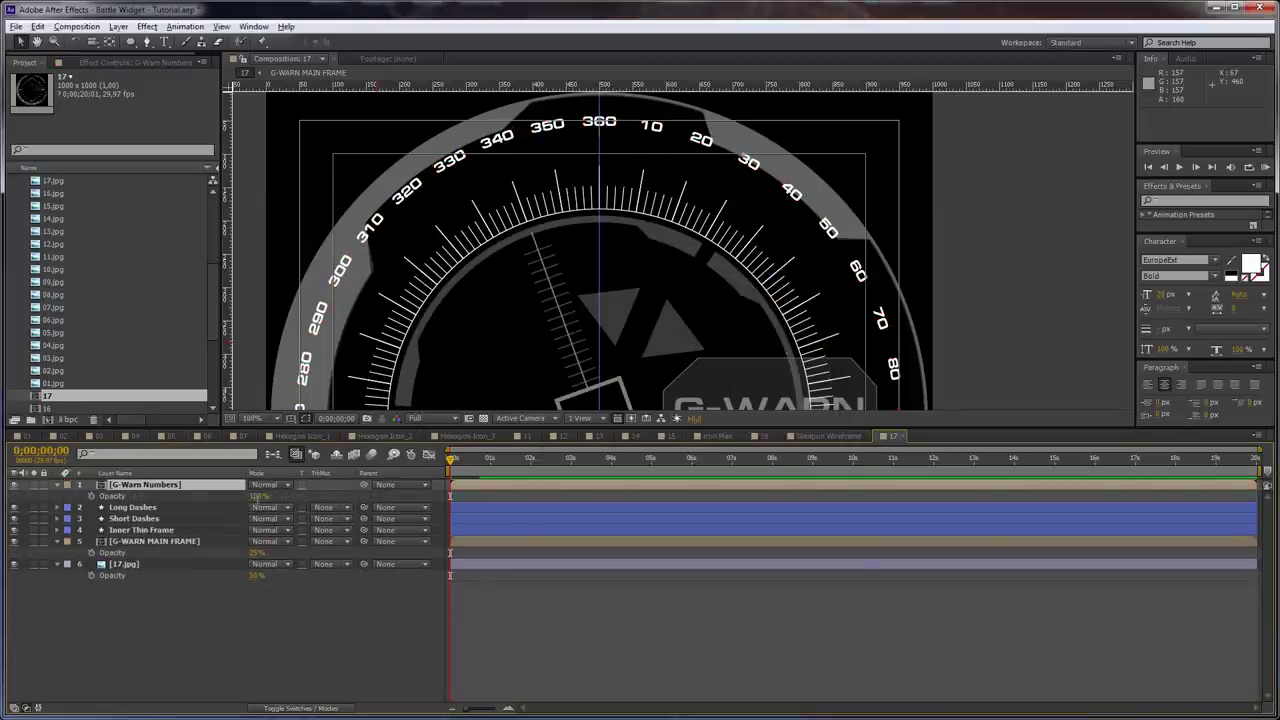
pyautogui.press('Return')
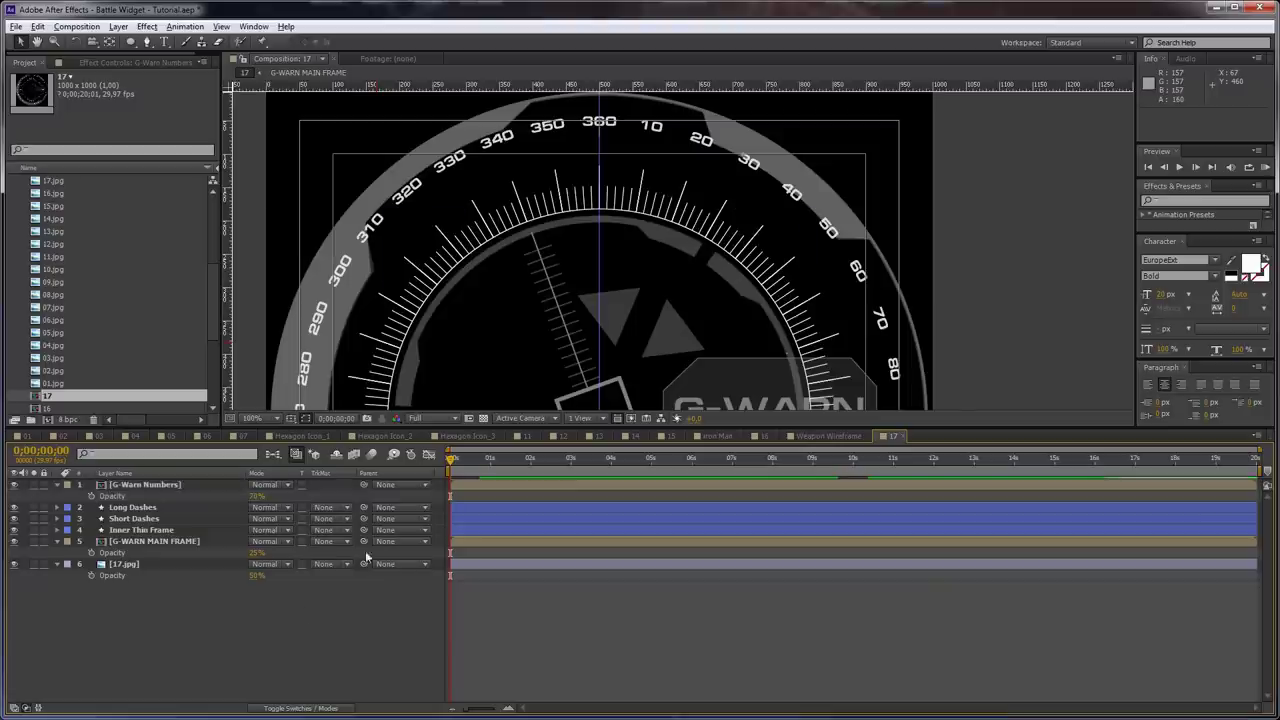
# Create an ellipse shape layer centred on the dial and shrink its path to about 615 px to fit inside the thin ring
pyautogui.moveTo(618, 358); pyautogui.dragTo(646, 230)
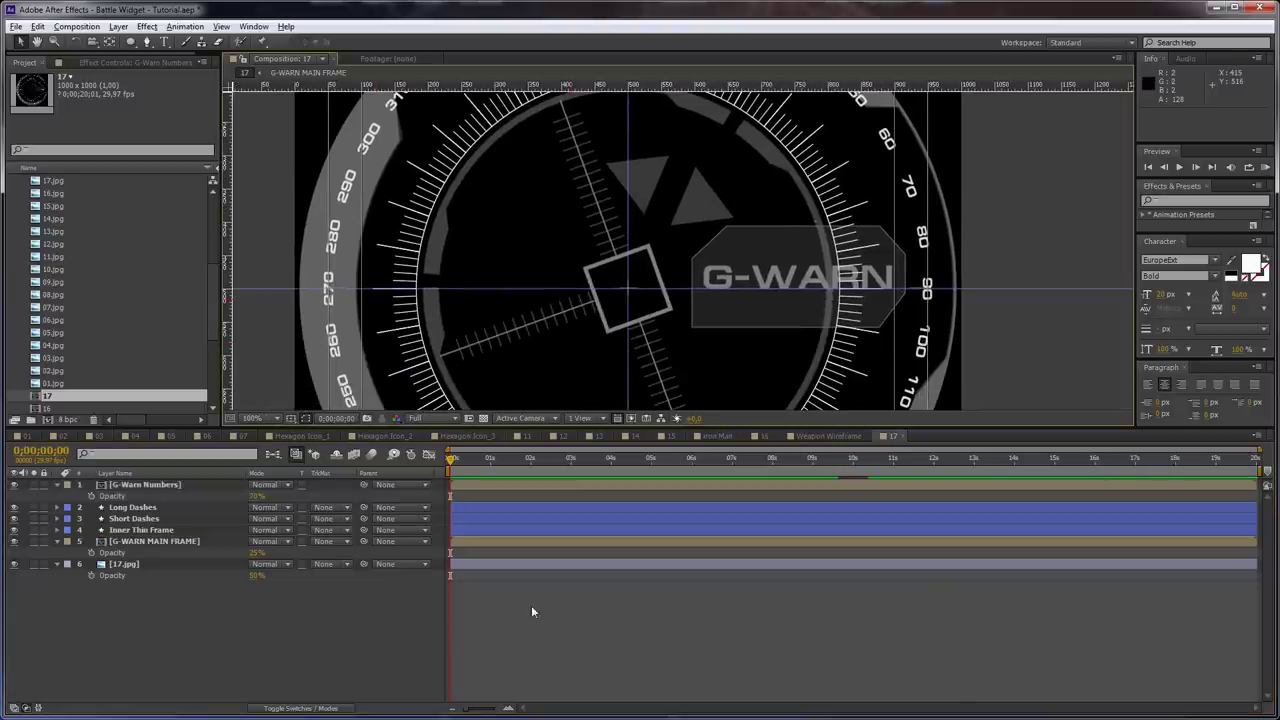
pyautogui.doubleClick(130, 43)
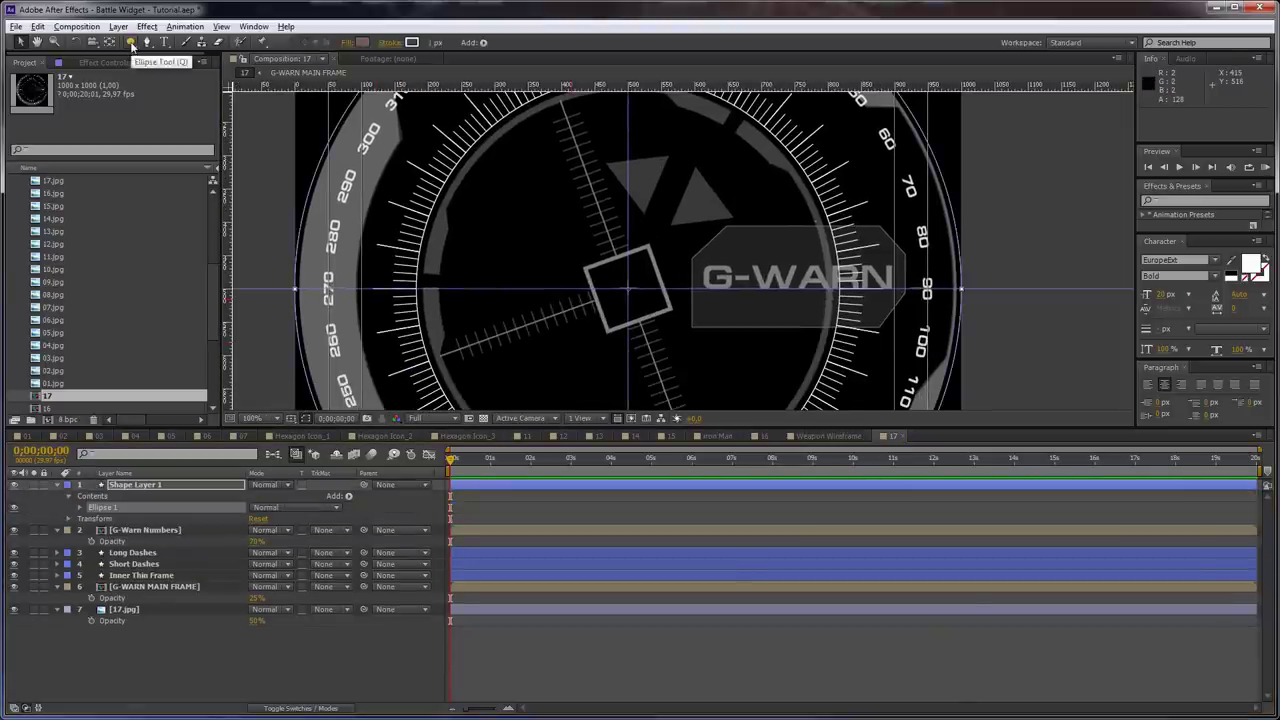
pyautogui.click(80, 507)
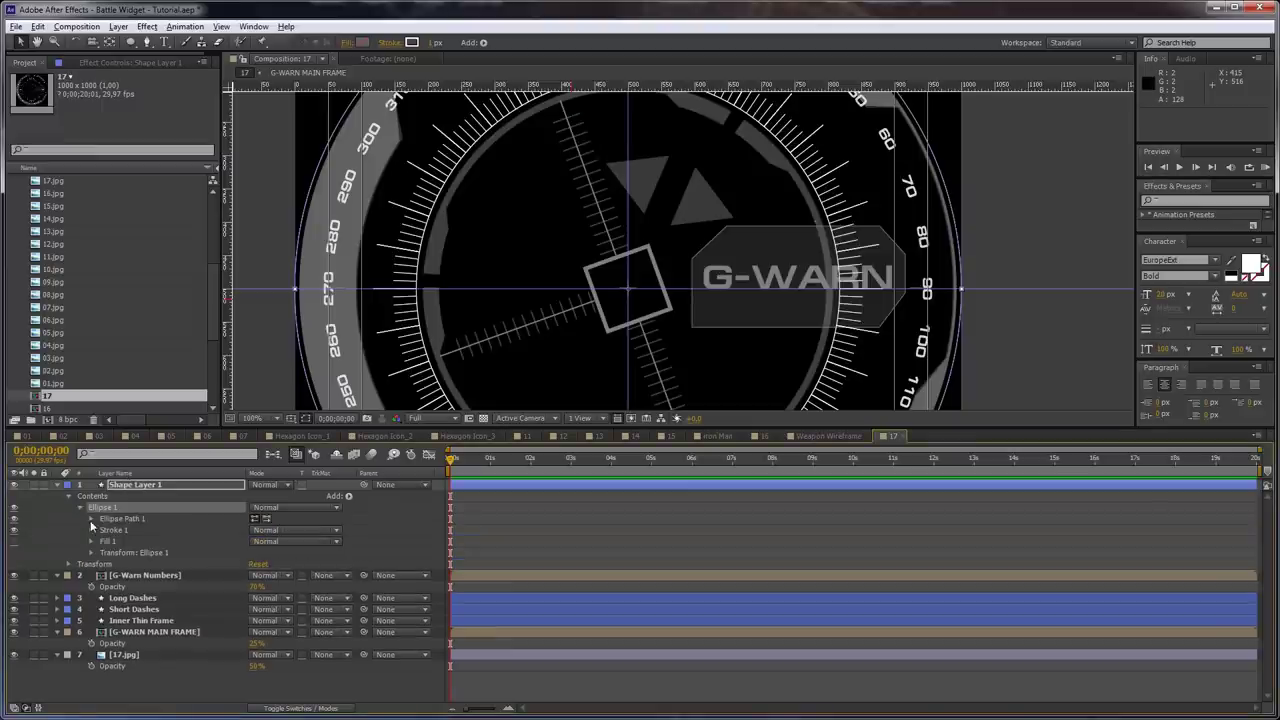
pyautogui.click(91, 518)
pyautogui.moveTo(285, 530); pyautogui.dragTo(29, 531)
pyautogui.click(80, 531)
pyautogui.press('`')
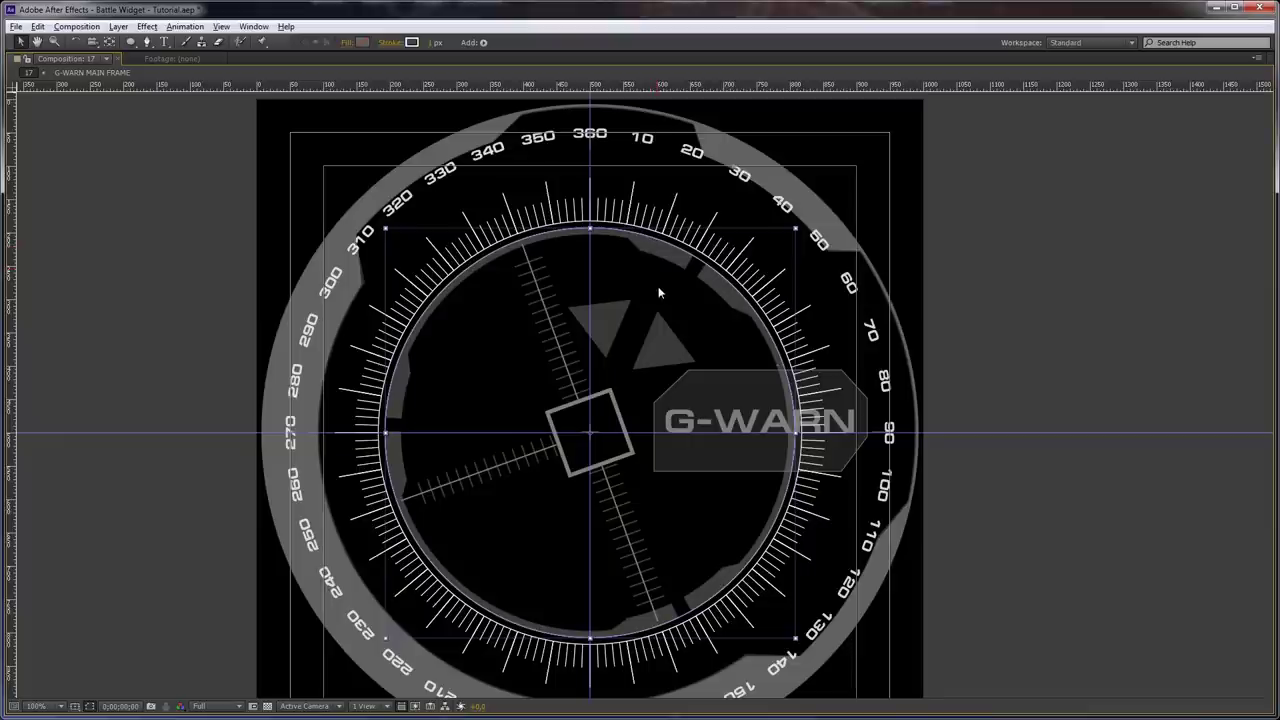
pyautogui.press('`')
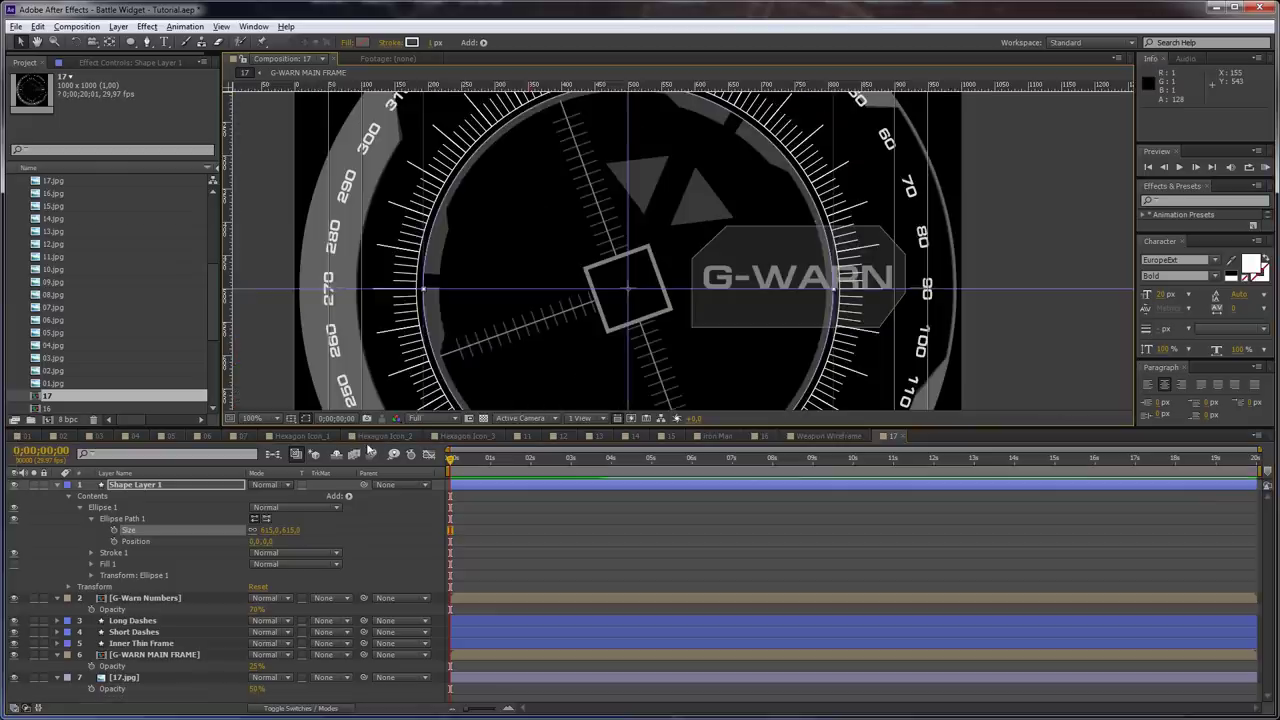
# Give the inner ellipse a 10 px stroke and refine its size to about 604.7 px to match the reference ring
pyautogui.moveTo(286, 531); pyautogui.dragTo(293, 533)
pyautogui.click(432, 44)
pyautogui.write('10')
pyautogui.press('Return')
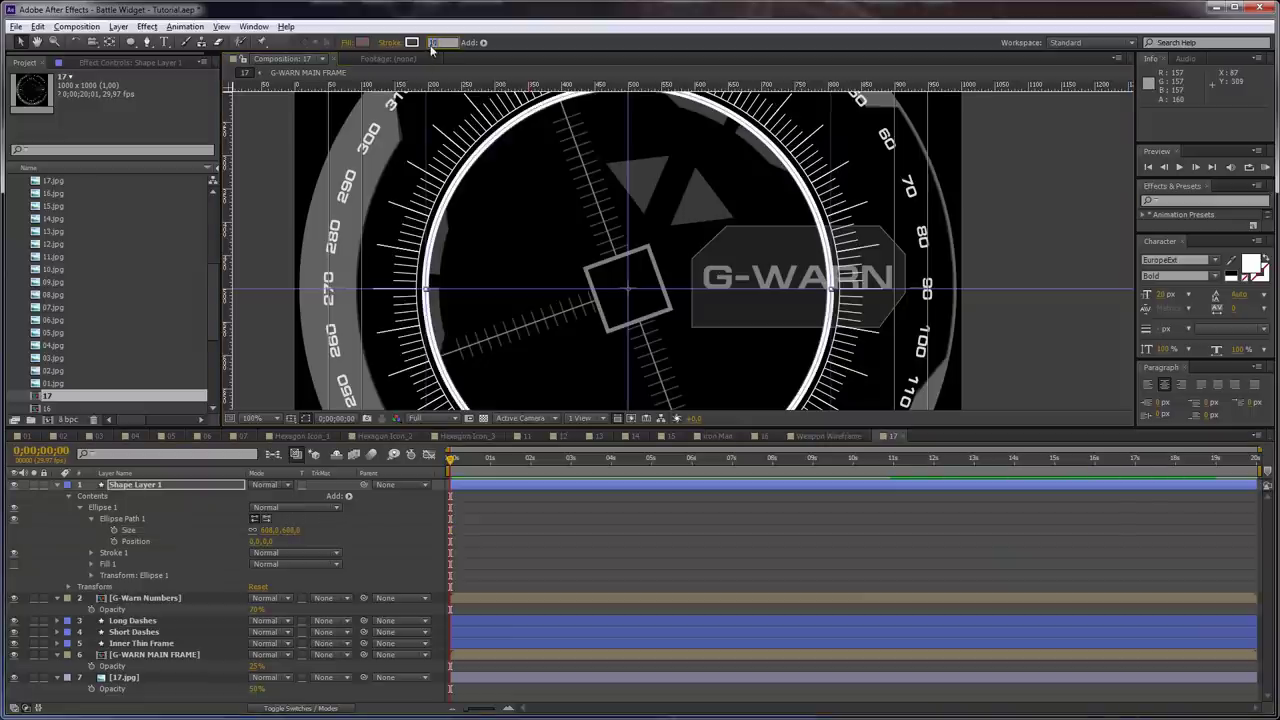
pyautogui.press('space')
pyautogui.moveTo(441, 174); pyautogui.dragTo(486, 245)
pyautogui.scroll(1, 491, 190)
pyautogui.moveTo(492, 187); pyautogui.dragTo(528, 271)
pyautogui.press('v')
pyautogui.moveTo(283, 536)
pyautogui.mouseDown()
pyautogui.moveTo(270, 536)
pyautogui.moveTo(283, 536)
pyautogui.mouseUp()
# Add Trim Paths to the ellipse with a start of about 67.9% and an offset of about 29.8° to match the reference arc
pyautogui.click(347, 496)
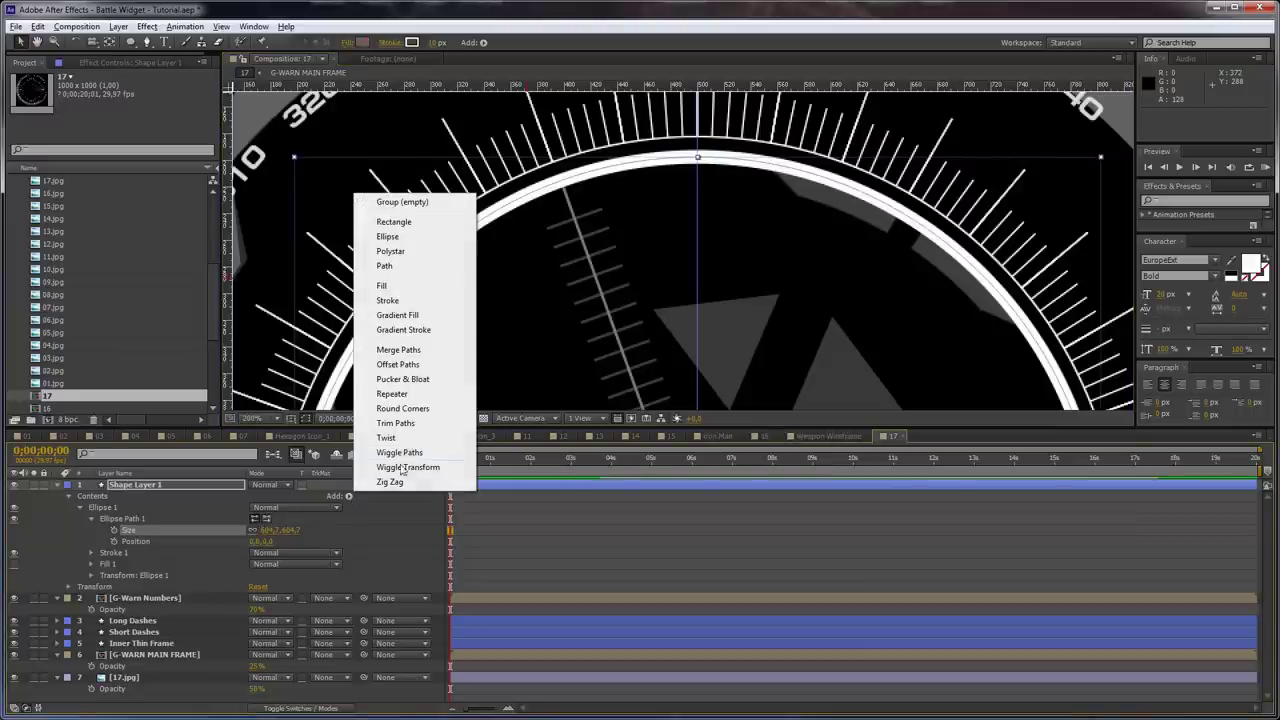
pyautogui.click(408, 428)
pyautogui.click(91, 552)
pyautogui.moveTo(258, 564); pyautogui.dragTo(306, 561)
pyautogui.moveTo(349, 280)
pyautogui.mouseDown()
pyautogui.moveTo(395, 181)
pyautogui.moveTo(341, 265)
pyautogui.mouseUp()
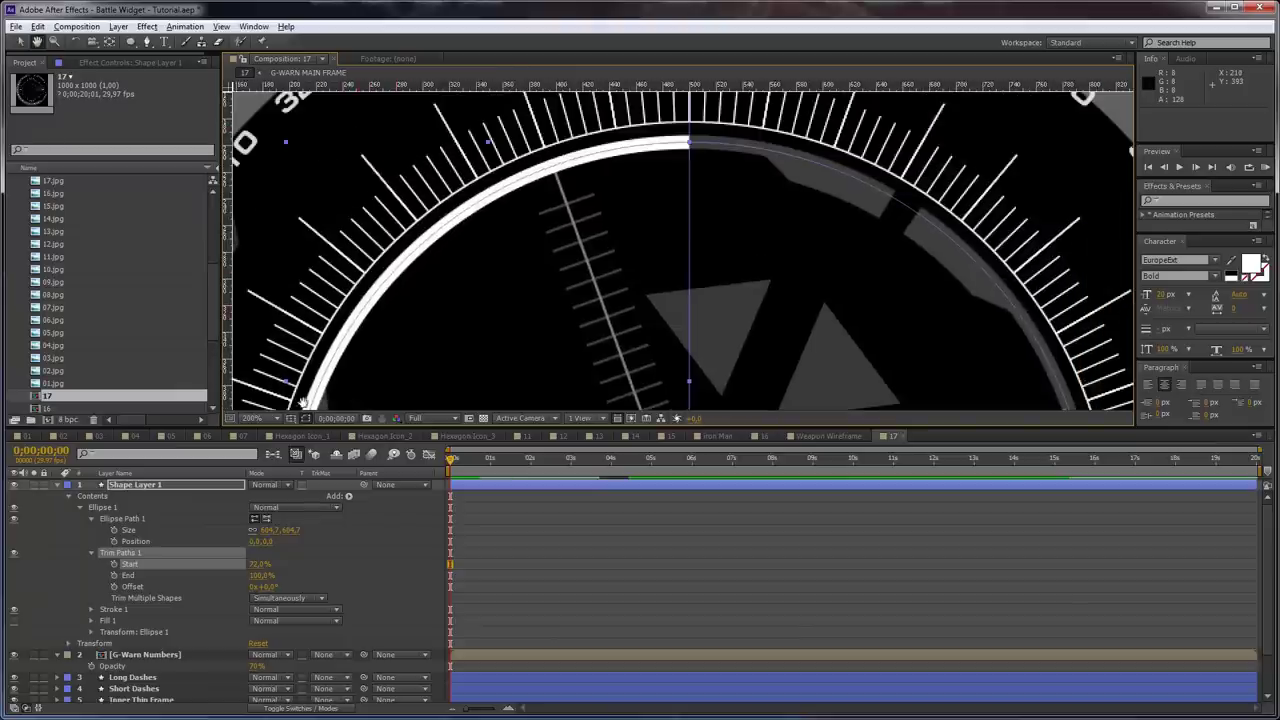
pyautogui.moveTo(275, 590); pyautogui.dragTo(288, 587)
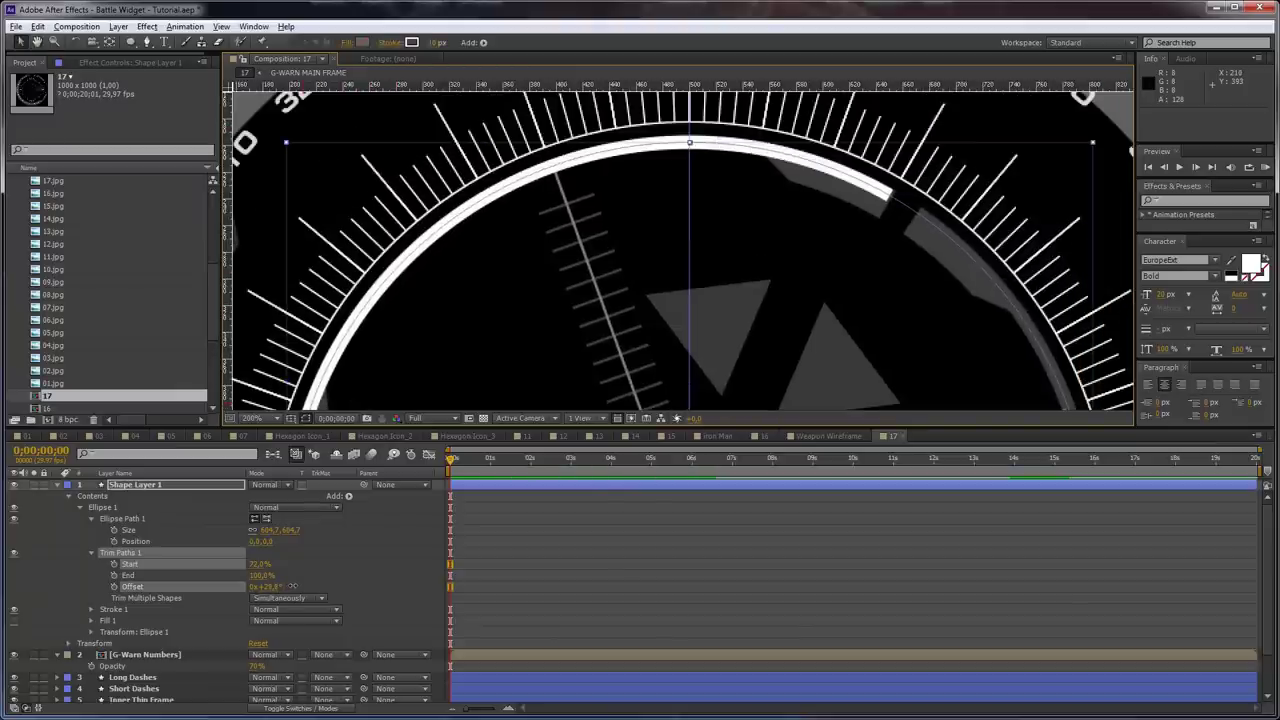
pyautogui.moveTo(386, 314); pyautogui.dragTo(451, 201)
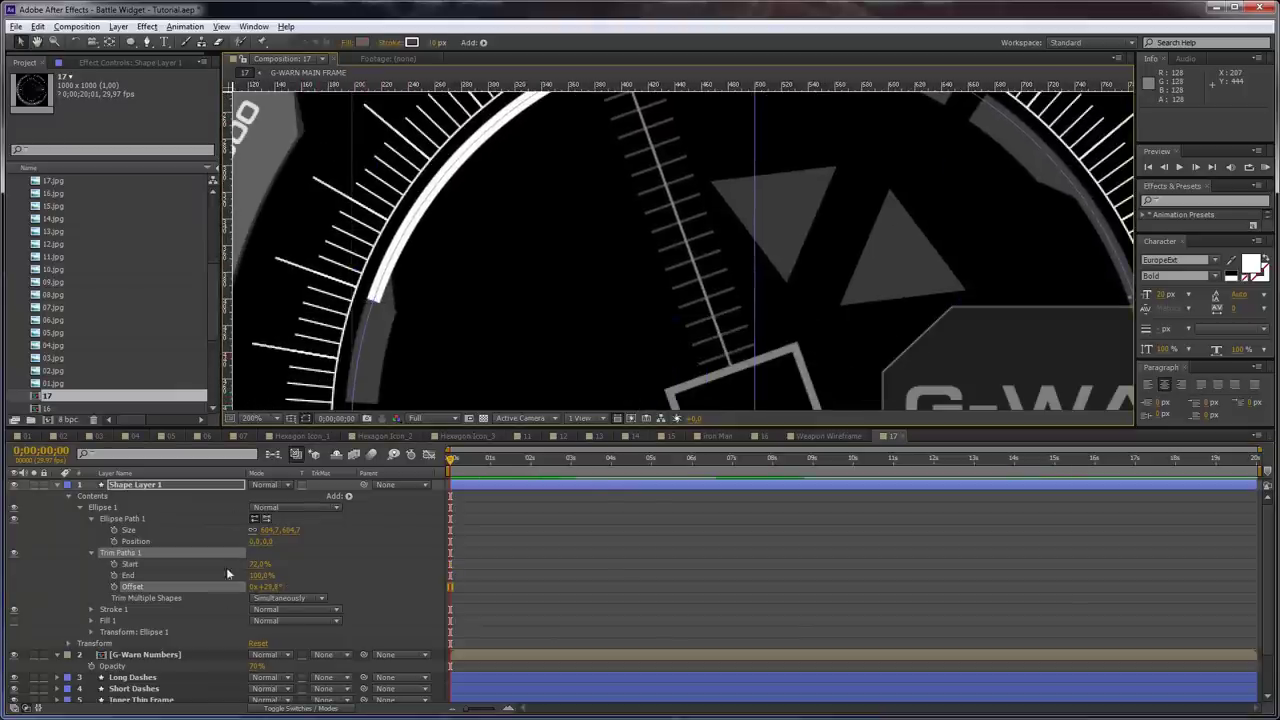
pyautogui.moveTo(258, 564); pyautogui.dragTo(231, 568)
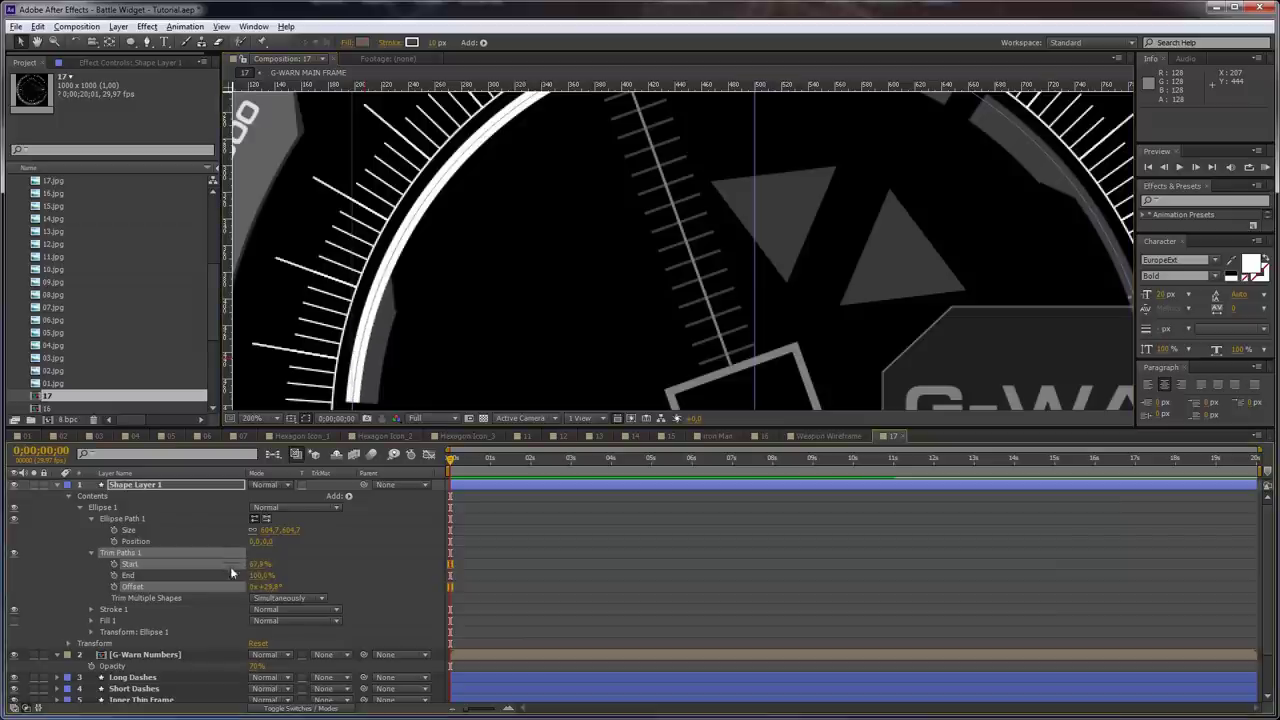
# Duplicate the arc's ellipse group and make one a short thick end segment: size about 583.5 px, stroke width 15, trim end 72%
pyautogui.click(115, 508)
pyautogui.hotkey('ctrl', 'd')
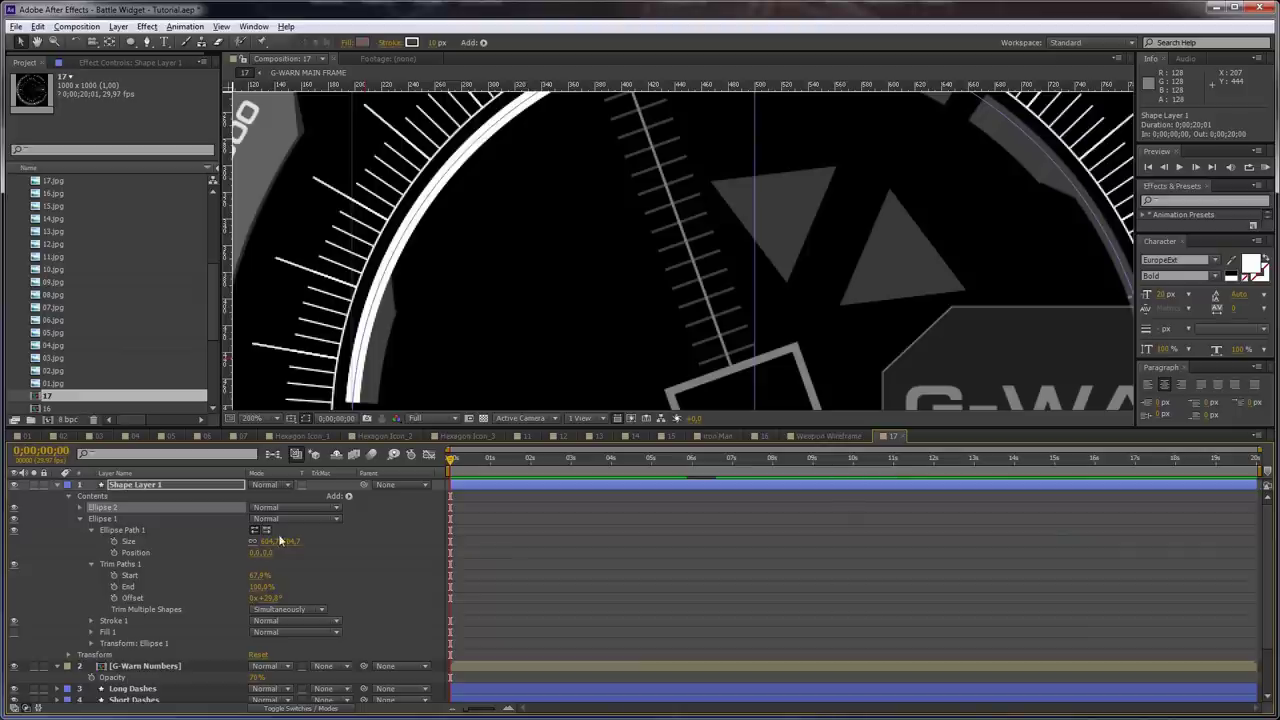
pyautogui.moveTo(288, 541); pyautogui.dragTo(280, 550)
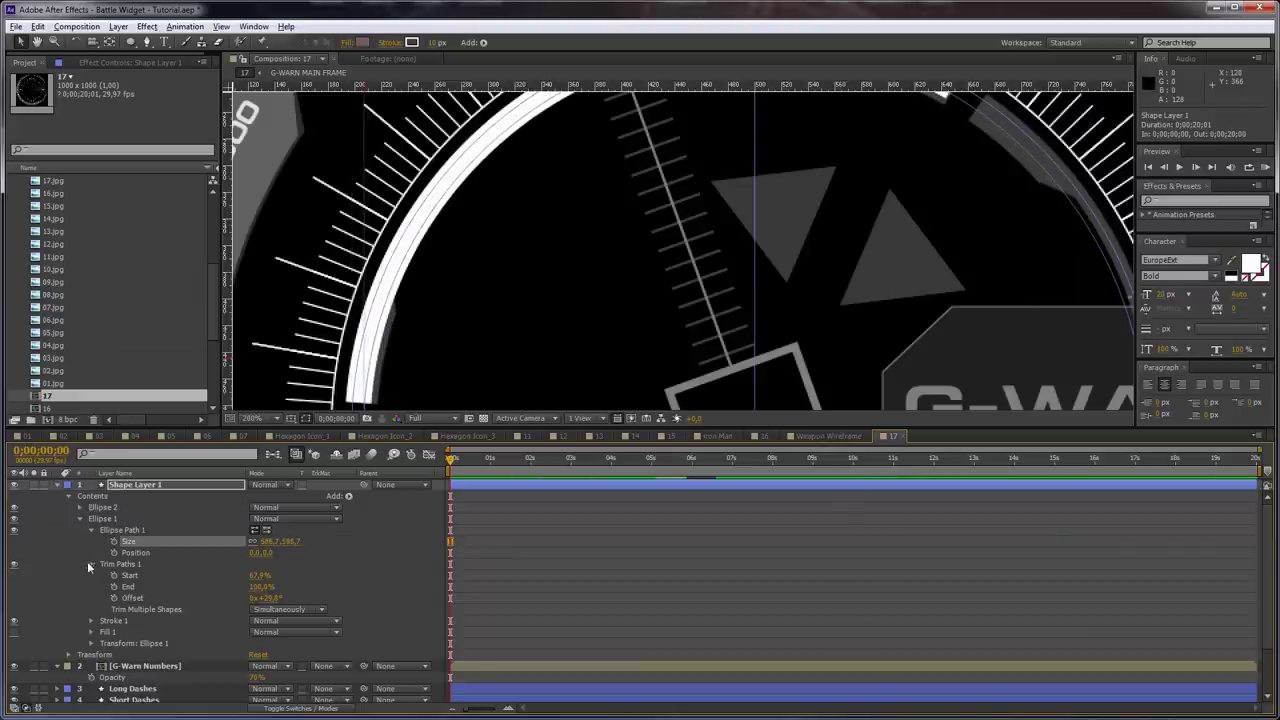
pyautogui.click(91, 620)
pyautogui.moveTo(259, 652); pyautogui.dragTo(355, 636)
pyautogui.moveTo(289, 526)
pyautogui.mouseDown()
pyautogui.moveTo(268, 526)
pyautogui.moveTo(265, 560)
pyautogui.moveTo(245, 571)
pyautogui.moveTo(62, 580)
pyautogui.moveTo(74, 577)
pyautogui.mouseUp()
pyautogui.hotkey('ctrl', 'z')
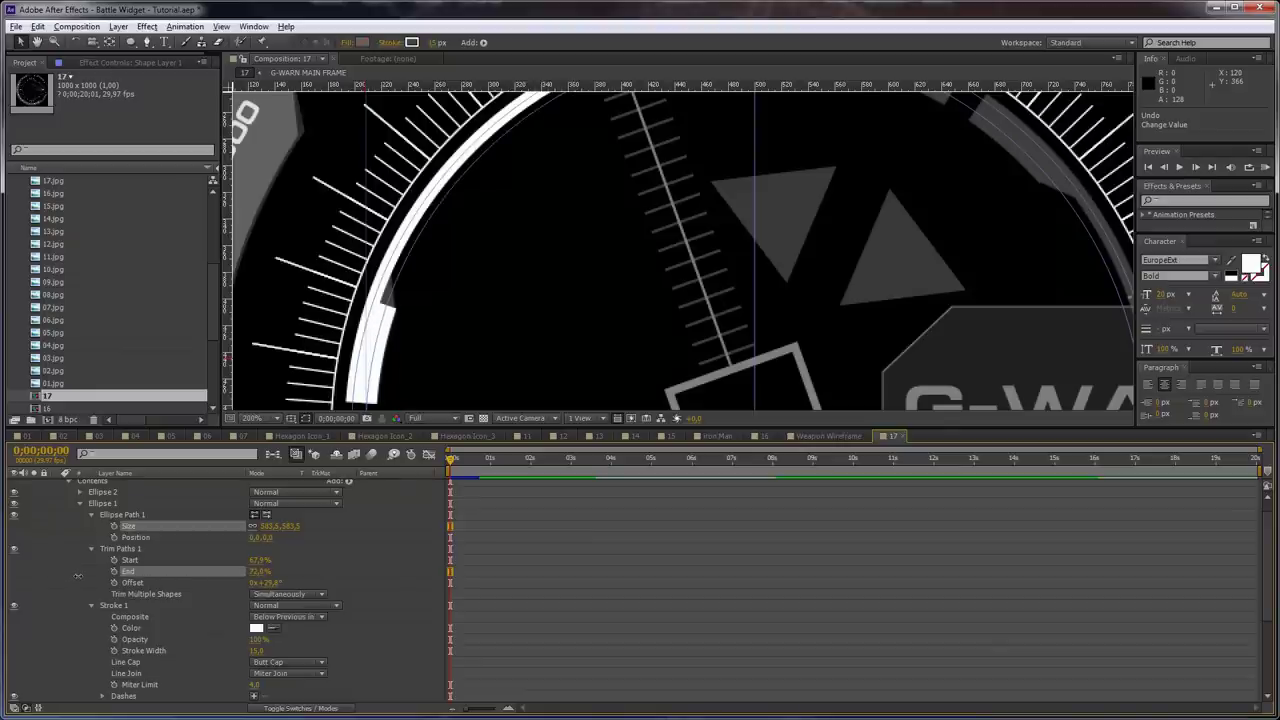
# Duplicate the short thick segment and set its trim offset to about 130.7° to place it at the arc's other end
pyautogui.click(102, 503)
pyautogui.hotkey('ctrl', 'd')
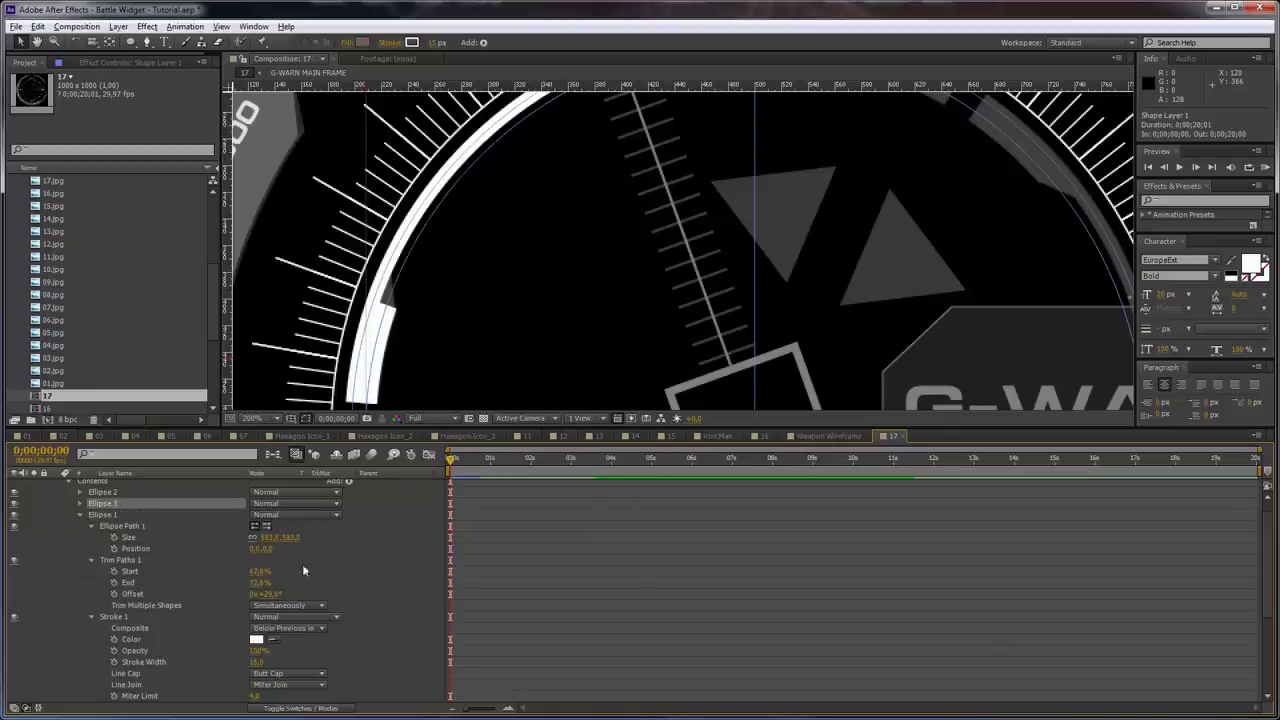
pyautogui.moveTo(262, 594)
pyautogui.mouseDown()
pyautogui.moveTo(724, 270)
pyautogui.moveTo(653, 446)
pyautogui.mouseUp()
pyautogui.moveTo(272, 594); pyautogui.dragTo(289, 593)
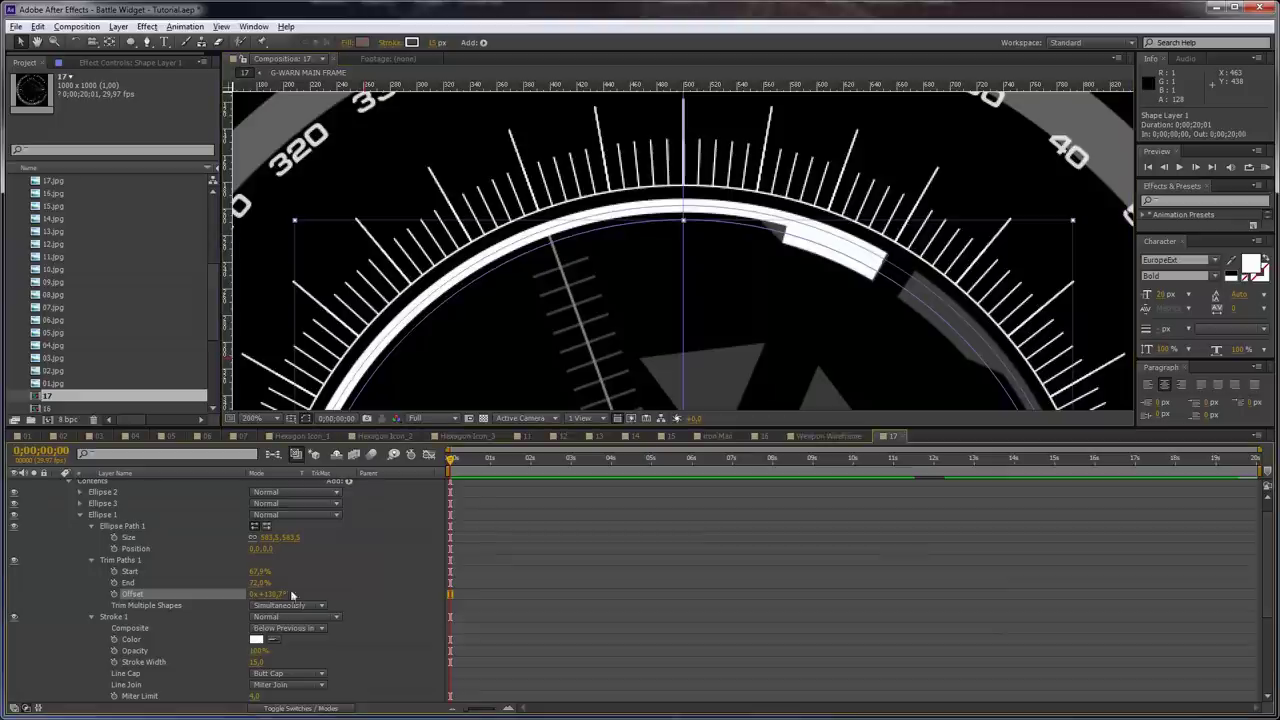
pyautogui.scroll(1, 62, 490)
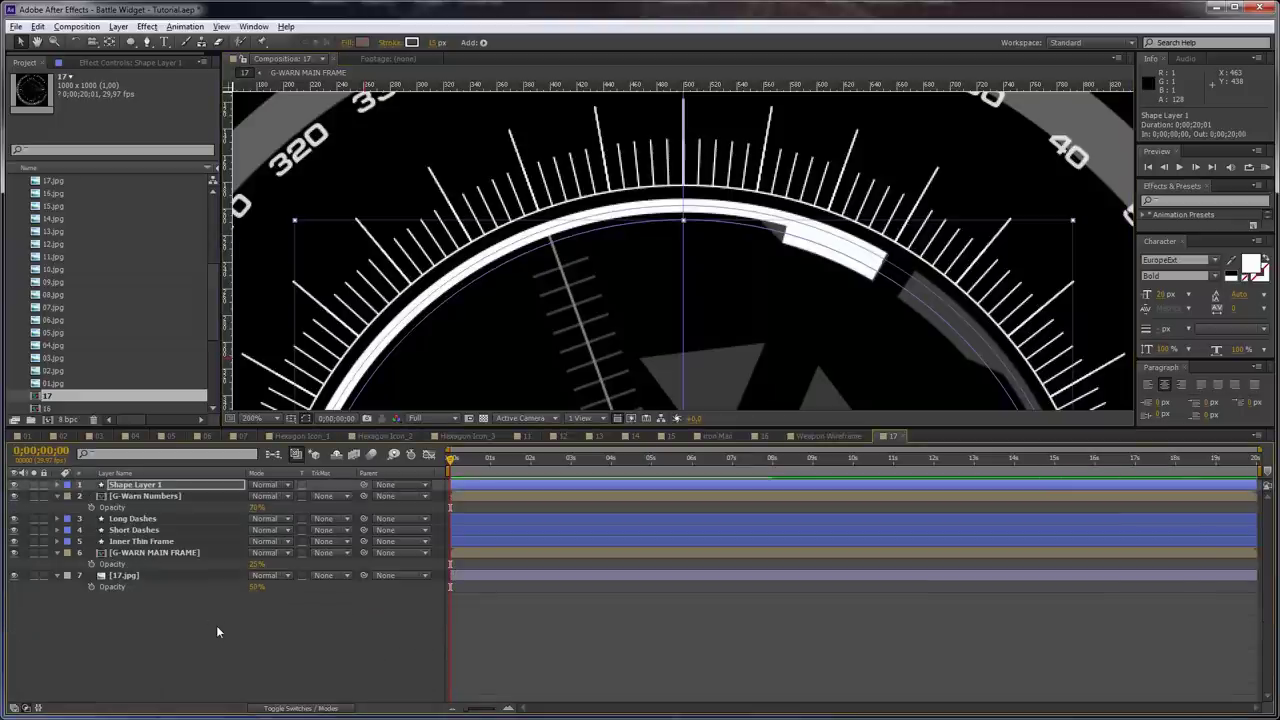
# Create a white solid layer named "Strokes End" and hide it
pyautogui.click(216, 626)
pyautogui.hotkey('ctrl', 'y')
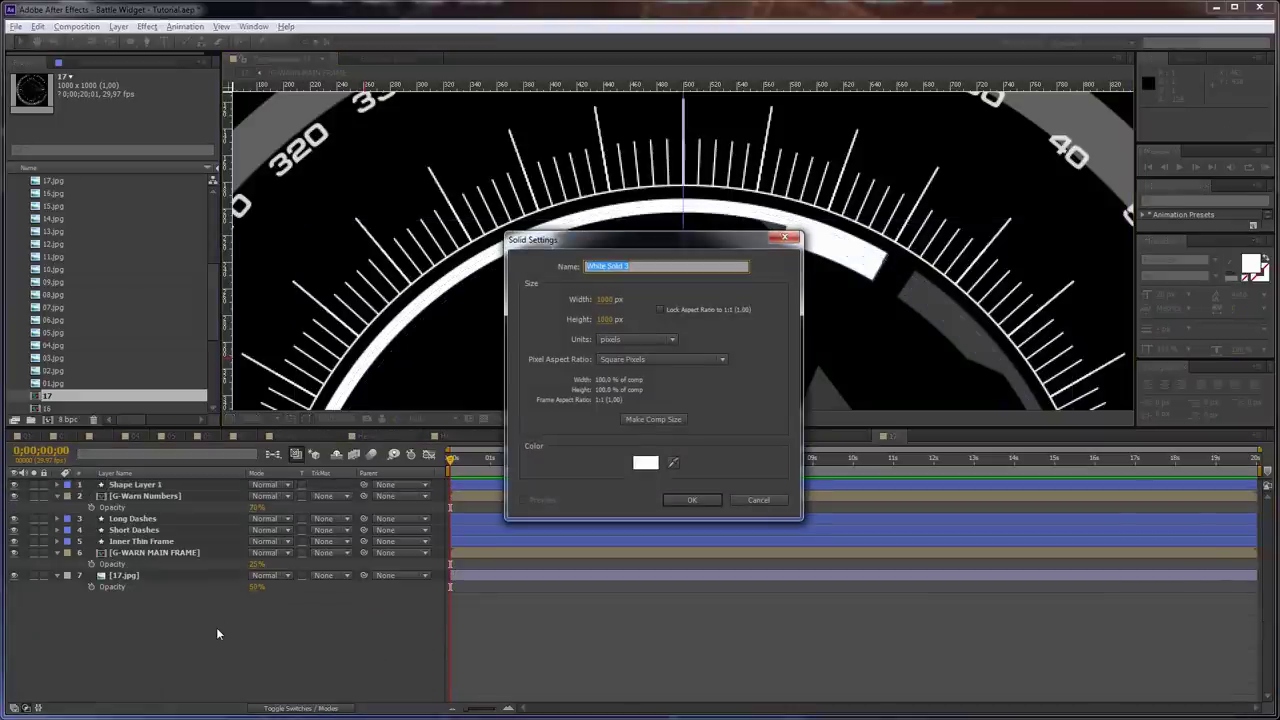
pyautogui.write('Strokes End')
pyautogui.press('Return')
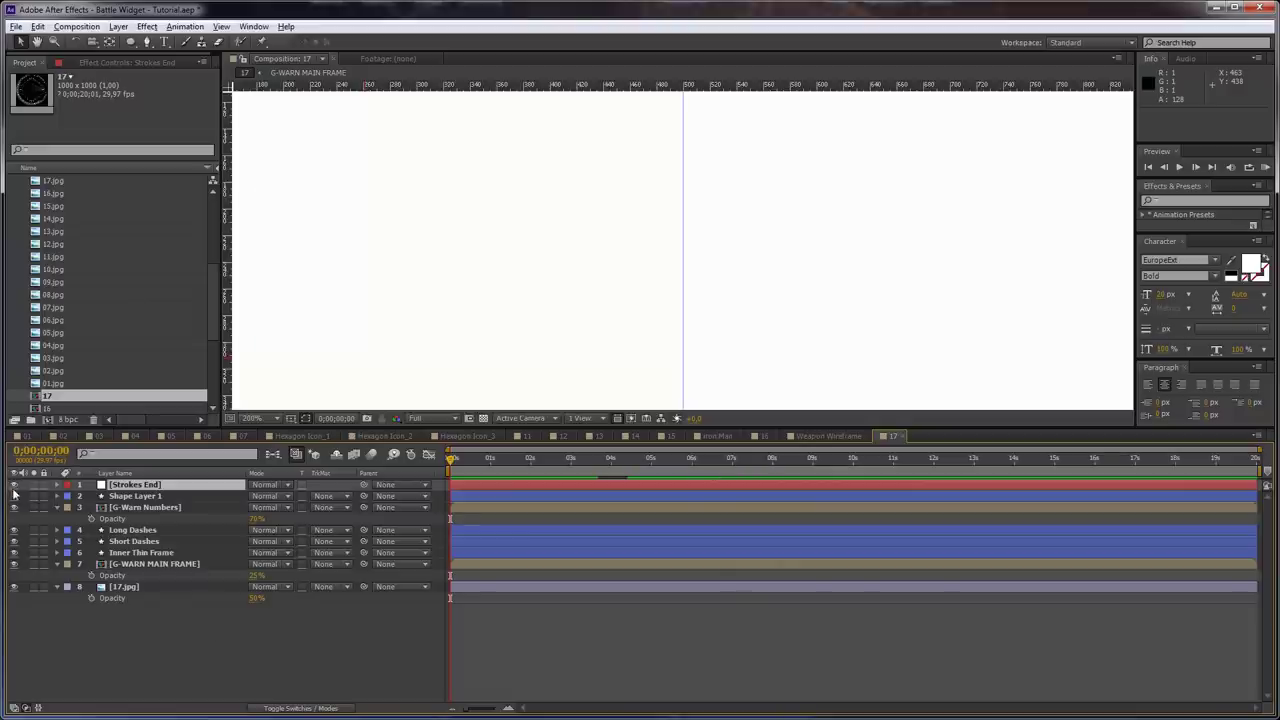
pyautogui.click(13, 484)
# Draw a four-point Pen mask on the Strokes End solid over the dark wedge beside the upper thick segment
pyautogui.click(155, 484)
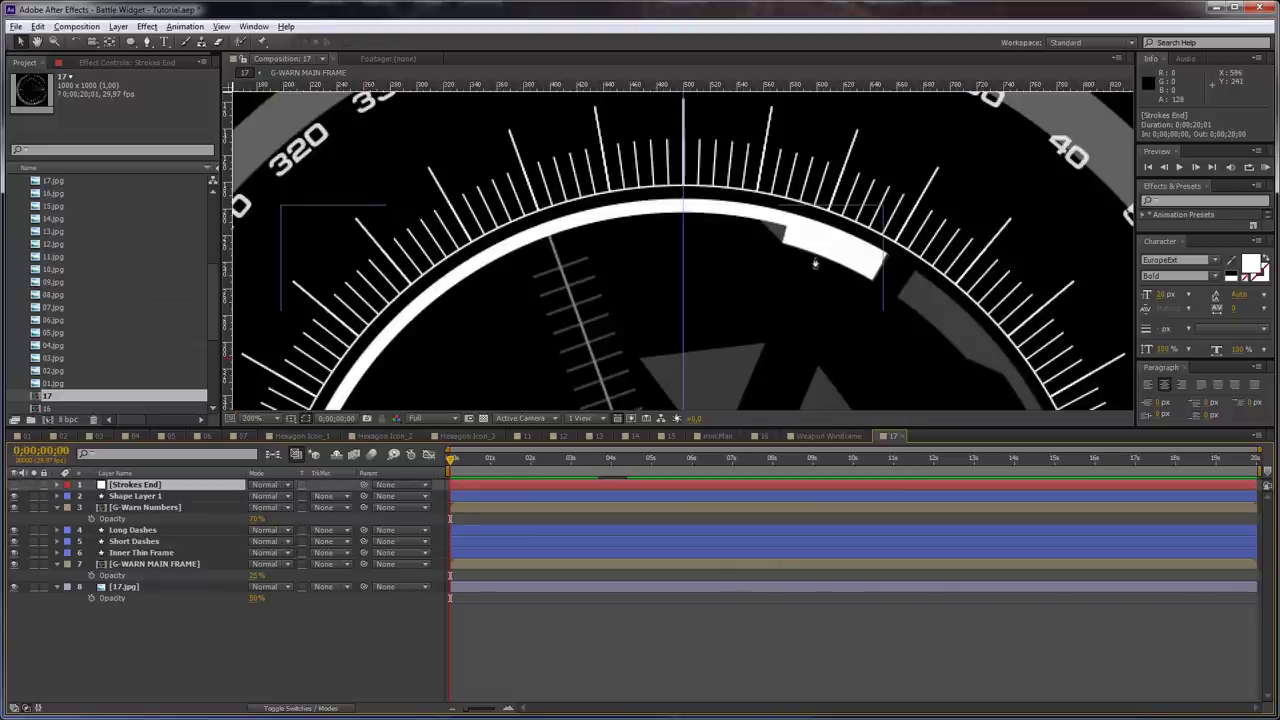
pyautogui.press('g')
pyautogui.press('`')
pyautogui.scroll(3, 814, 266)
pyautogui.click(812, 376)
pyautogui.click(702, 267)
pyautogui.click(748, 261)
pyautogui.click(826, 283)
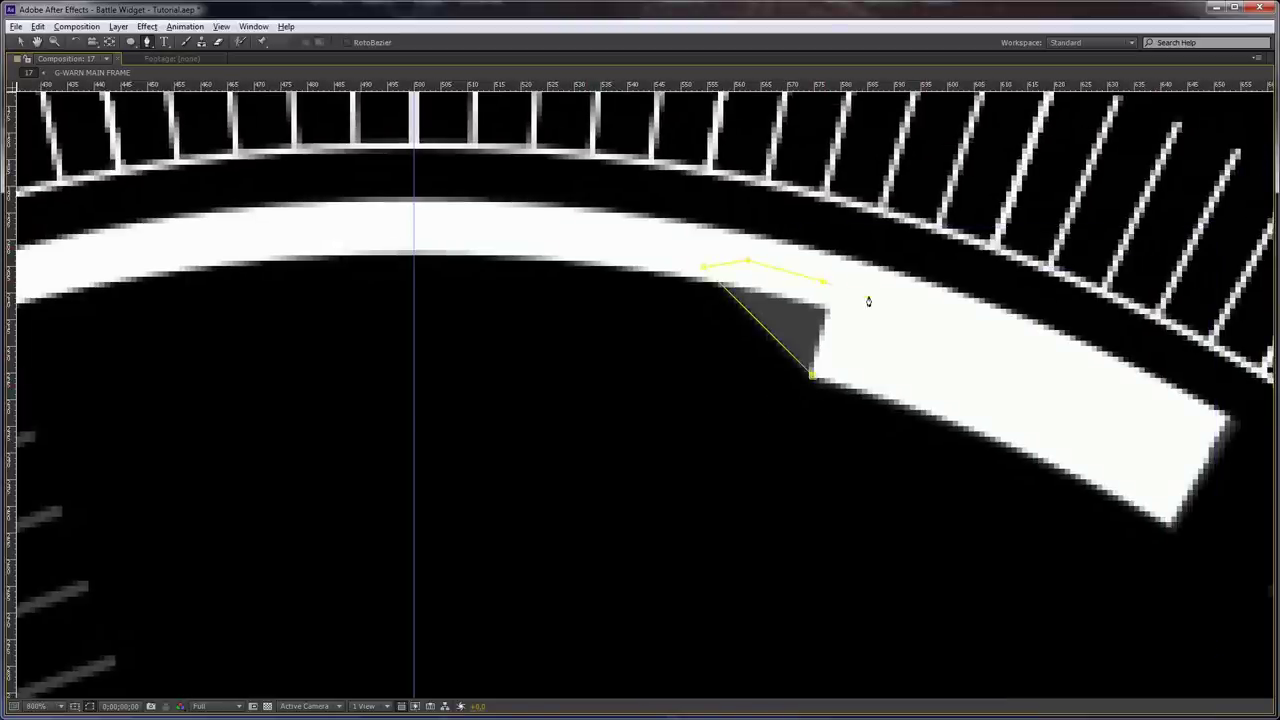
pyautogui.scroll(-2, 760, 385)
pyautogui.press('space')
pyautogui.moveTo(572, 408); pyautogui.dragTo(873, 280)
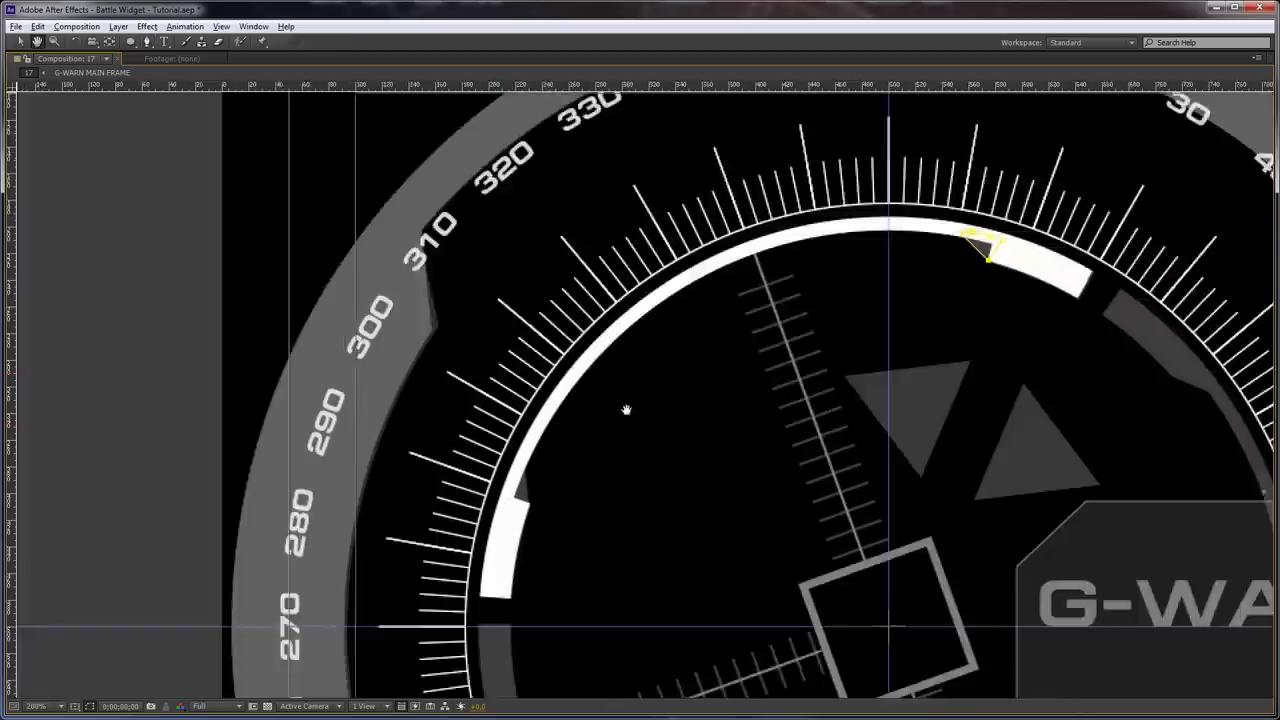
# Draw a second Pen mask on the Strokes End solid over the dark wedge beside the lower thick segment, and show the layer
pyautogui.scroll(2, 600, 435)
pyautogui.moveTo(506, 511); pyautogui.dragTo(1040, 170)
pyautogui.press('g')
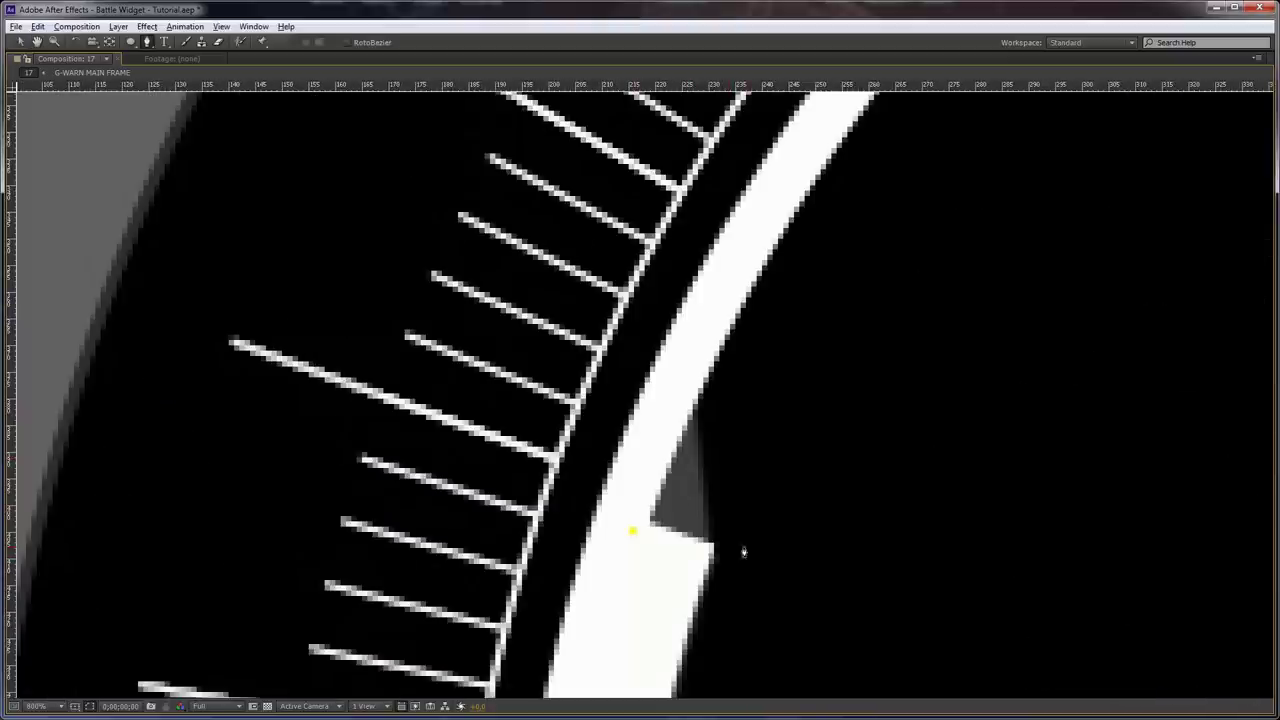
pyautogui.click(712, 549)
pyautogui.click(693, 386)
pyautogui.click(632, 532)
pyautogui.press('`')
pyautogui.click(14, 486)
# Pre-compose the Strokes End and Shape Layer 1 layers into a new composition named "Inner Element"
pyautogui.click(148, 487)
pyautogui.keyDown('shift'); pyautogui.click(154, 497); pyautogui.keyUp('shift')
pyautogui.scroll(-2, 666, 258)
pyautogui.scroll(-5, 676, 246)
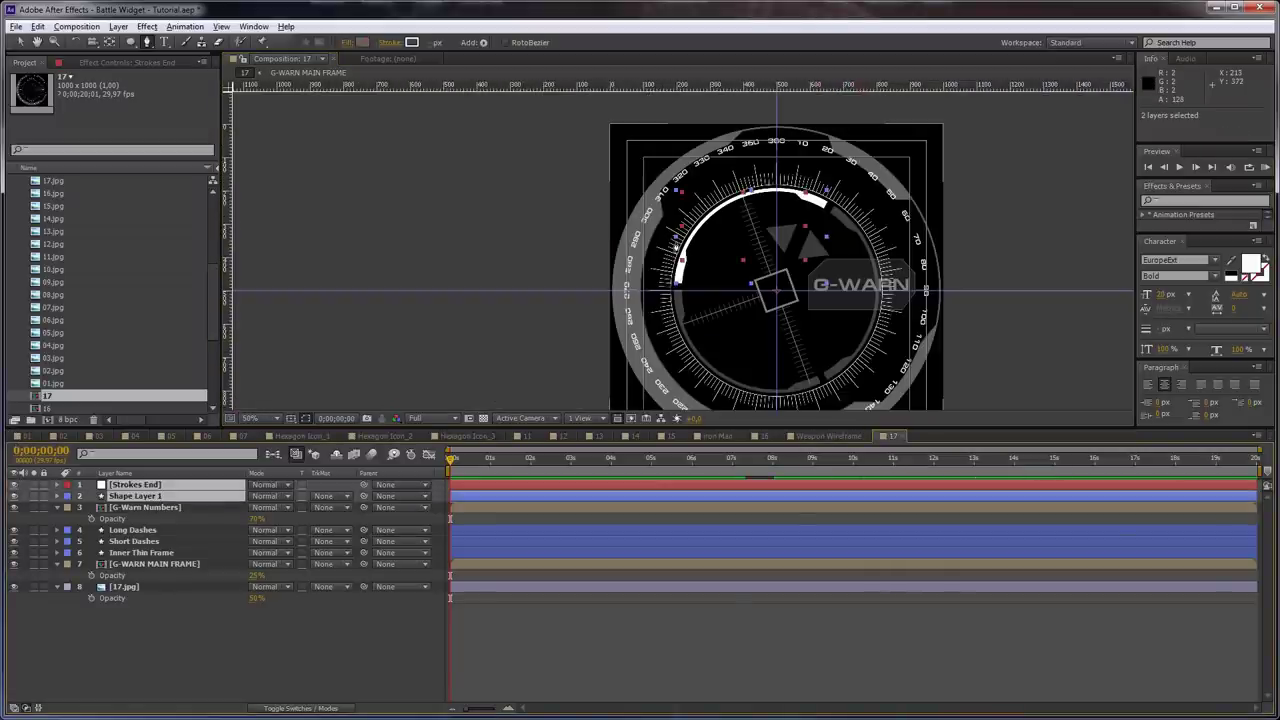
pyautogui.hotkey('ctrl', 'shift', 'c')
pyautogui.press('BackSpace')
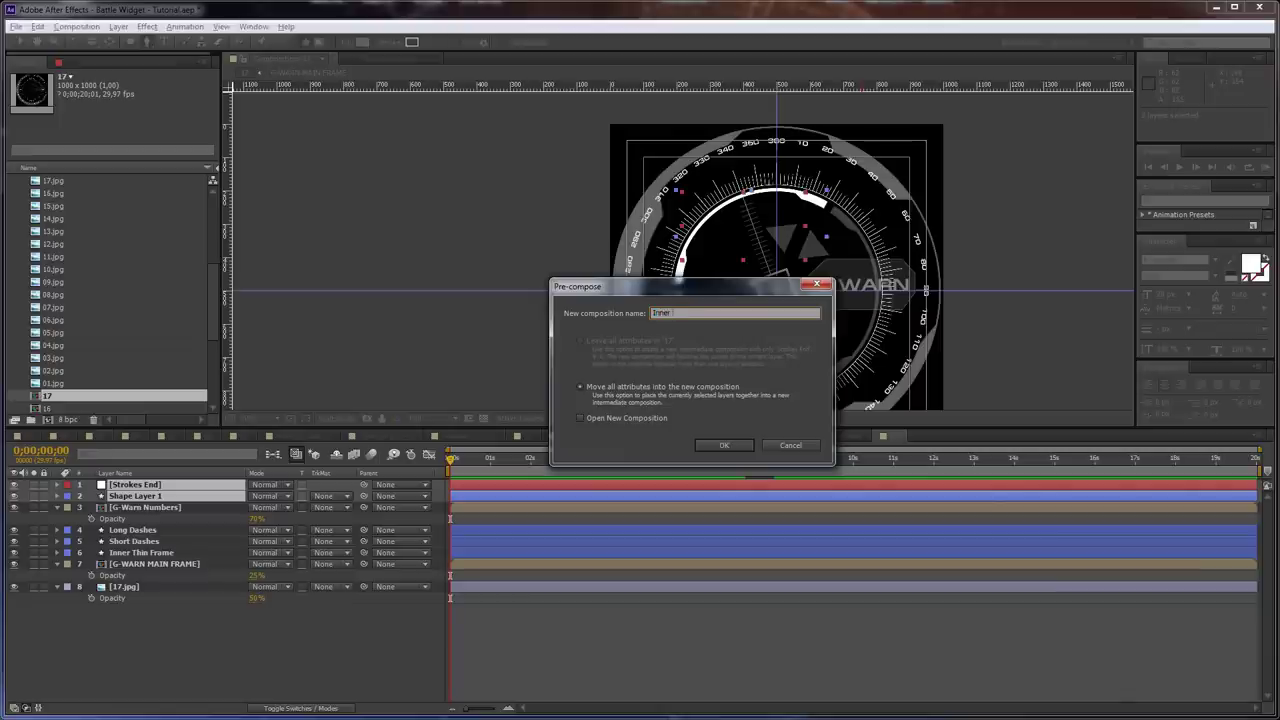
pyautogui.write('Inner Element')
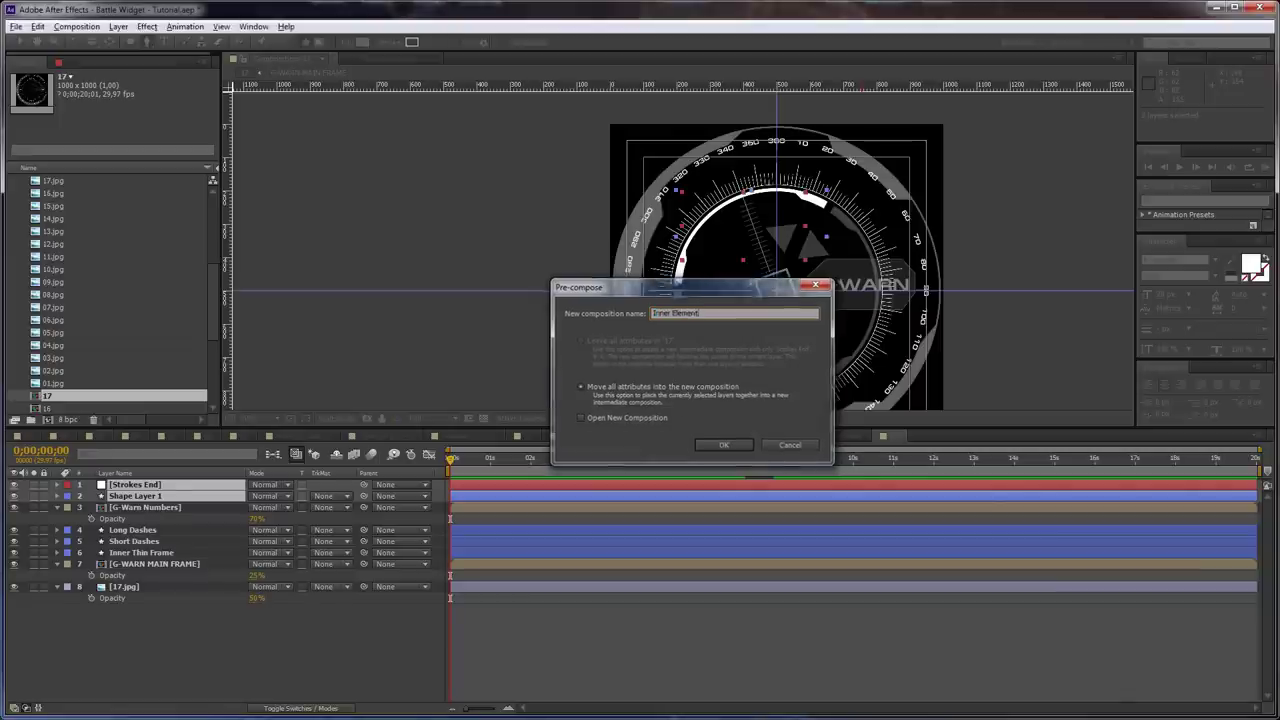
pyautogui.press('Return')
# Duplicate the Inner Element layer and set the copy's rotation to 120°
pyautogui.hotkey('ctrl', 'd')
pyautogui.press('r')
pyautogui.click(268, 496)
pyautogui.write('90')
pyautogui.press('Return')
pyautogui.click(266, 497)
pyautogui.write('45')
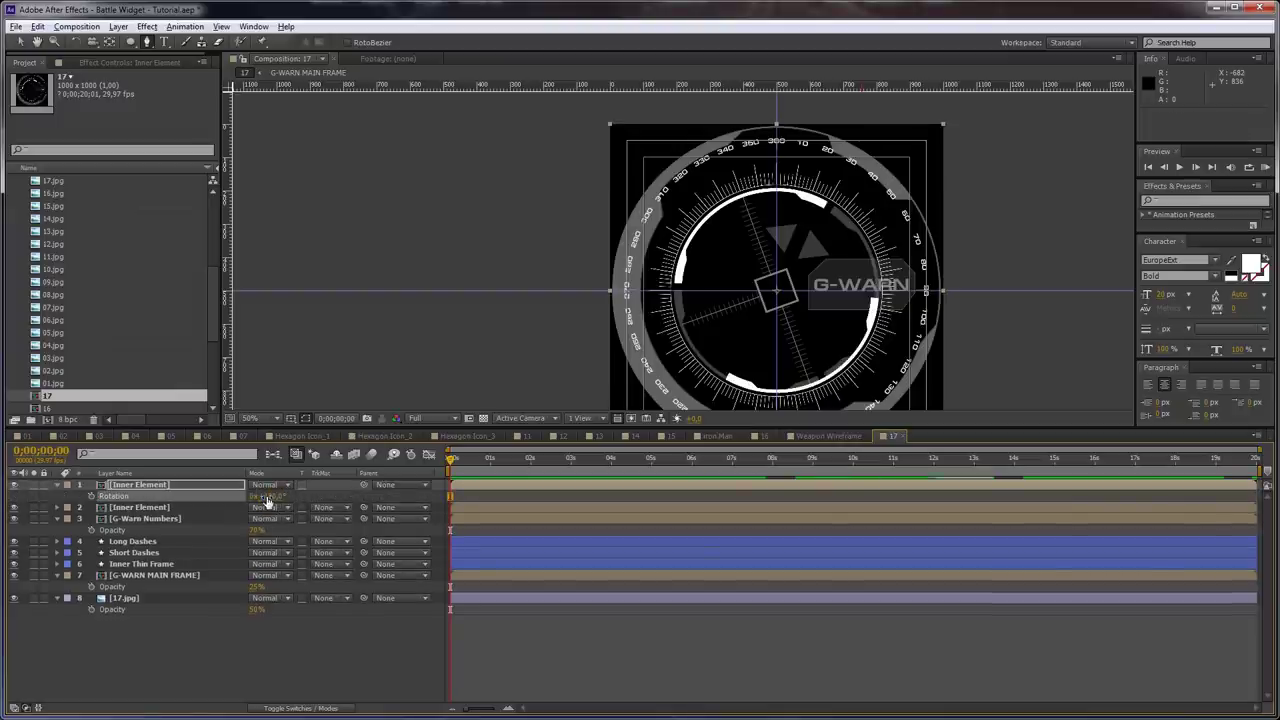
pyautogui.press('Return')
pyautogui.moveTo(266, 496); pyautogui.dragTo(324, 495)
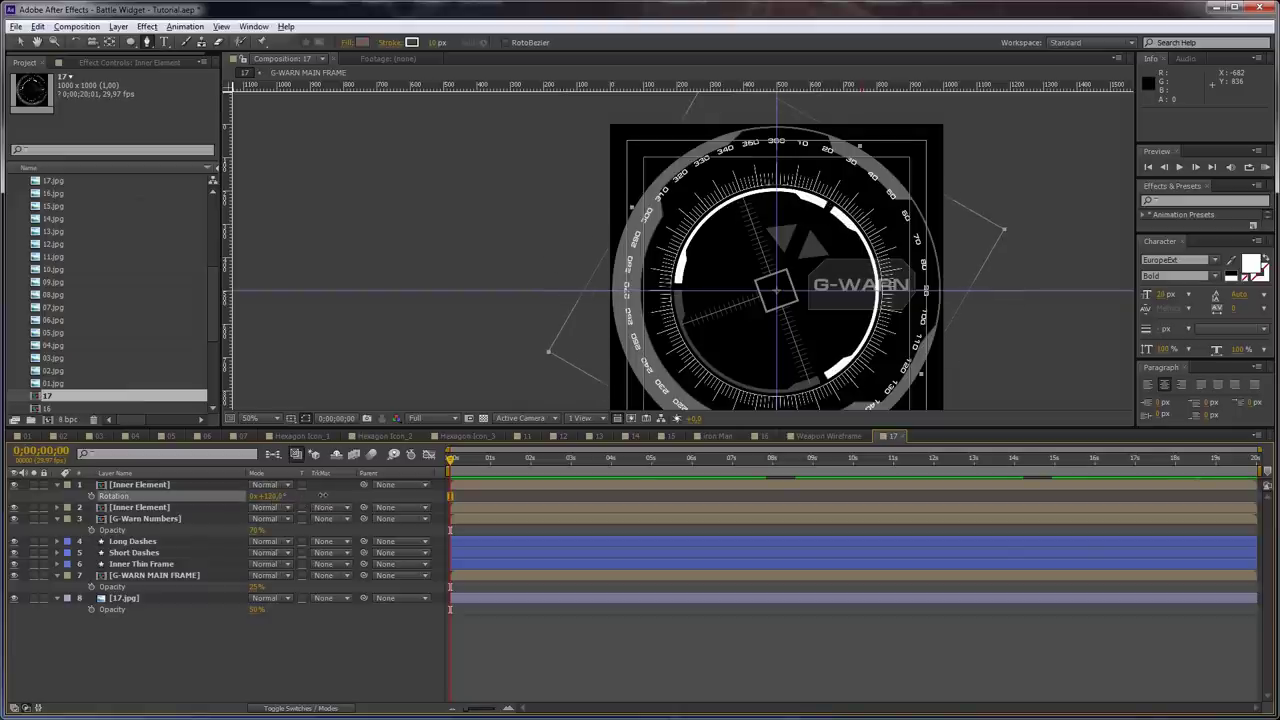
# Duplicate the rotated Inner Element layer and set the new copy's rotation to 240°
pyautogui.click(224, 486)
pyautogui.hotkey('ctrl', 'd')
pyautogui.click(270, 496)
pyautogui.write('240')
pyautogui.press('Return')
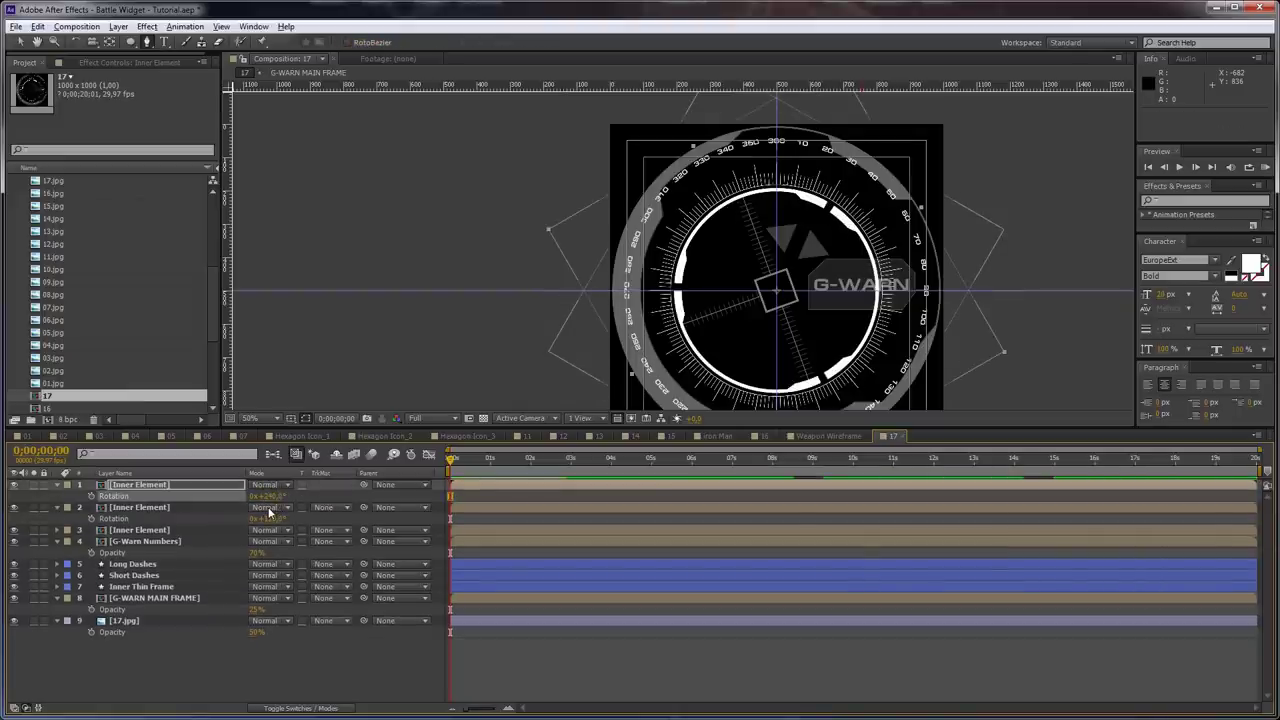
pyautogui.click(363, 637)
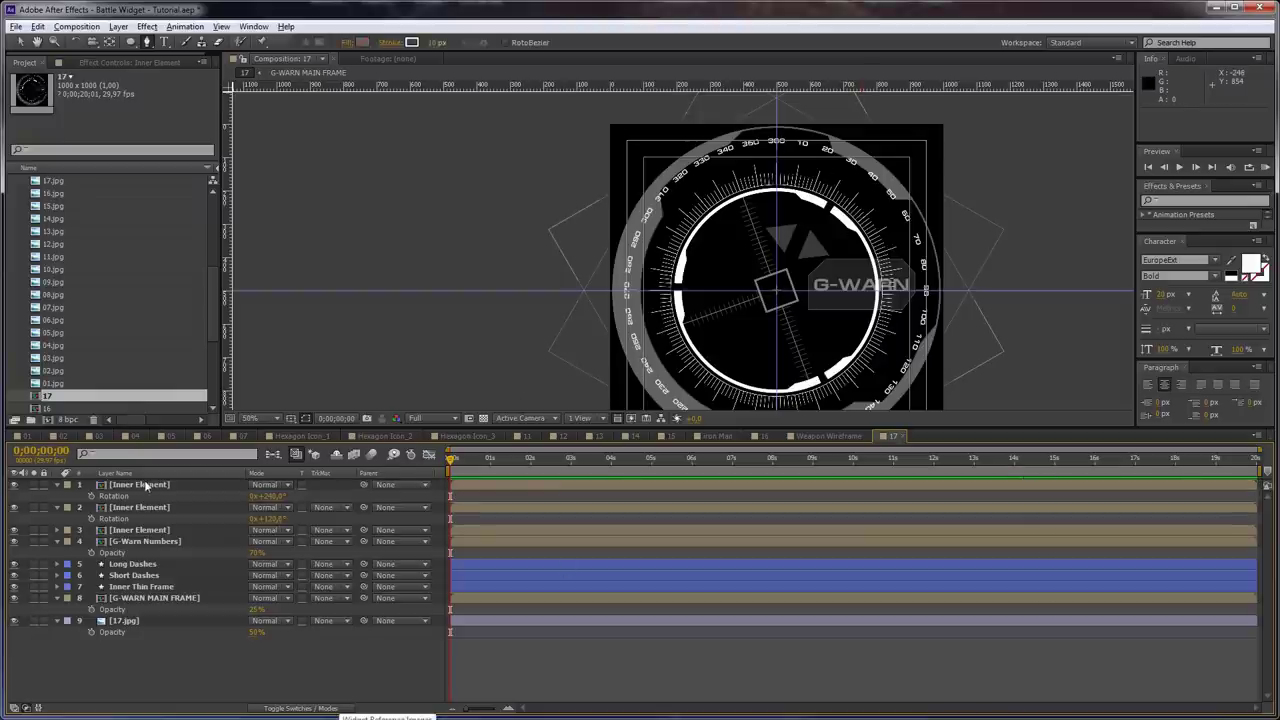
# Set the opacity of all three Inner Element layers to 50% and collapse their properties
pyautogui.click(148, 485)
pyautogui.keyDown('shift'); pyautogui.click(155, 531); pyautogui.keyUp('shift')
pyautogui.press('t')
pyautogui.click(260, 496)
pyautogui.write('50')
pyautogui.press('Return')
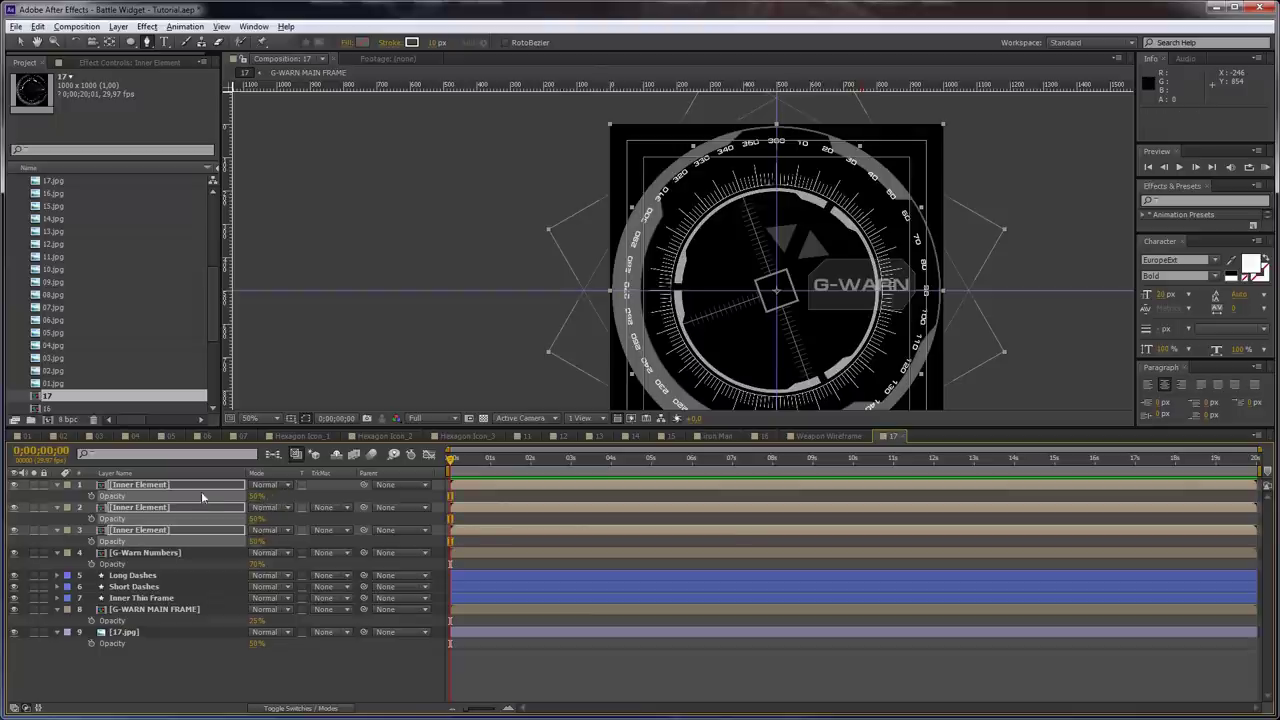
pyautogui.click(57, 485)
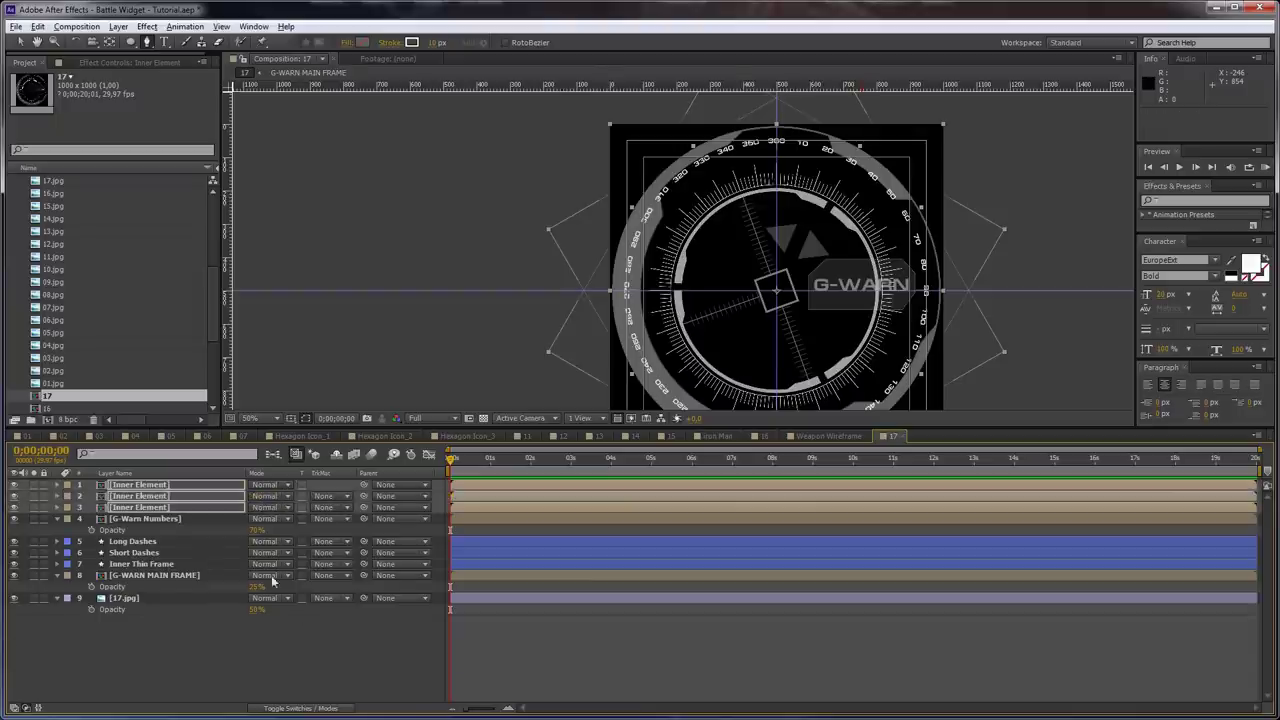
pyautogui.click(304, 630)
# Add a rectangle shape layer at the dial's center and set its path size to 100 by 100
pyautogui.scroll(1, 895, 253)
pyautogui.moveTo(921, 275); pyautogui.dragTo(827, 216)
pyautogui.moveTo(130, 42); pyautogui.dragTo(185, 45)
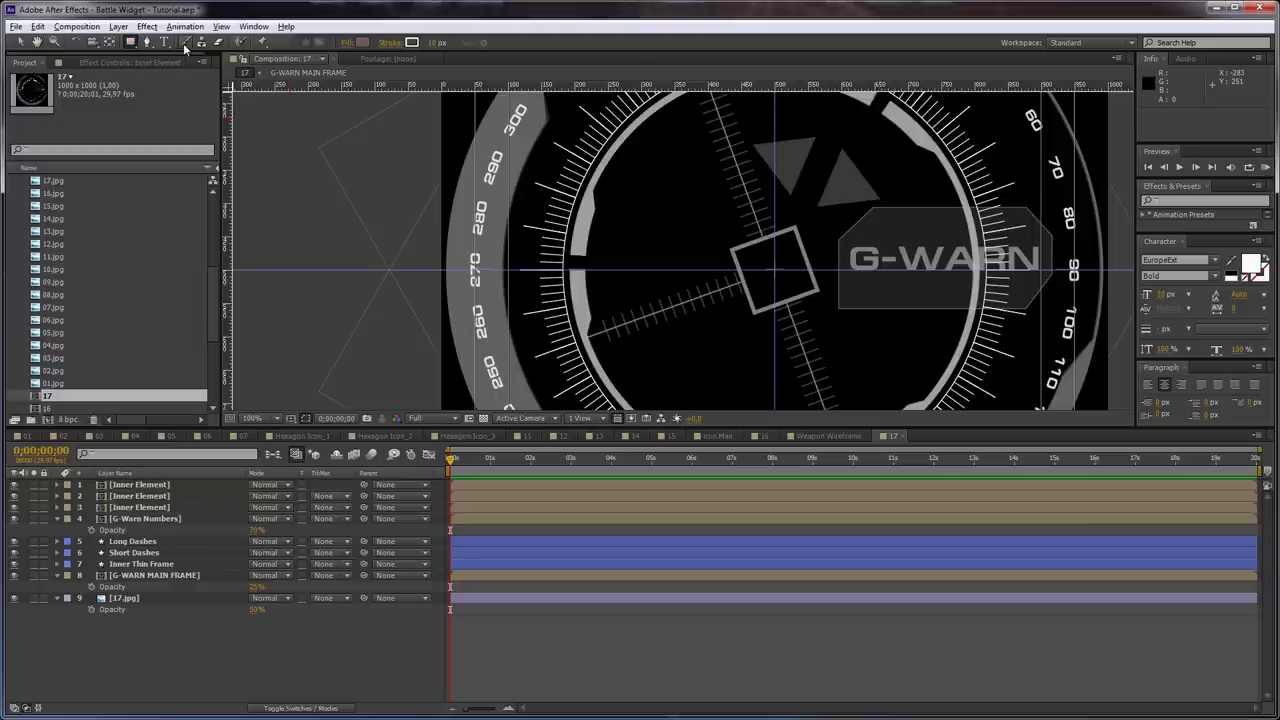
pyautogui.doubleClick(130, 42)
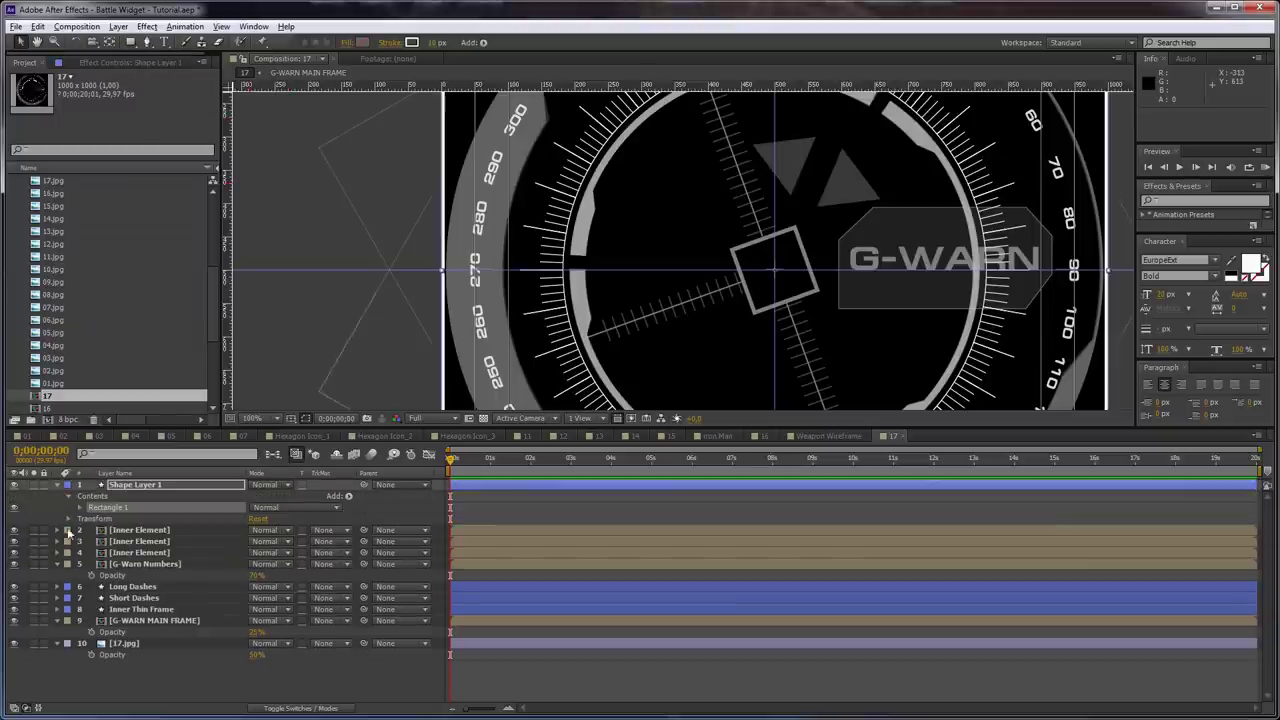
pyautogui.click(80, 507)
pyautogui.click(92, 518)
pyautogui.moveTo(297, 529)
pyautogui.mouseDown()
pyautogui.moveTo(203, 537)
pyautogui.moveTo(290, 537)
pyautogui.moveTo(278, 530)
pyautogui.mouseUp()
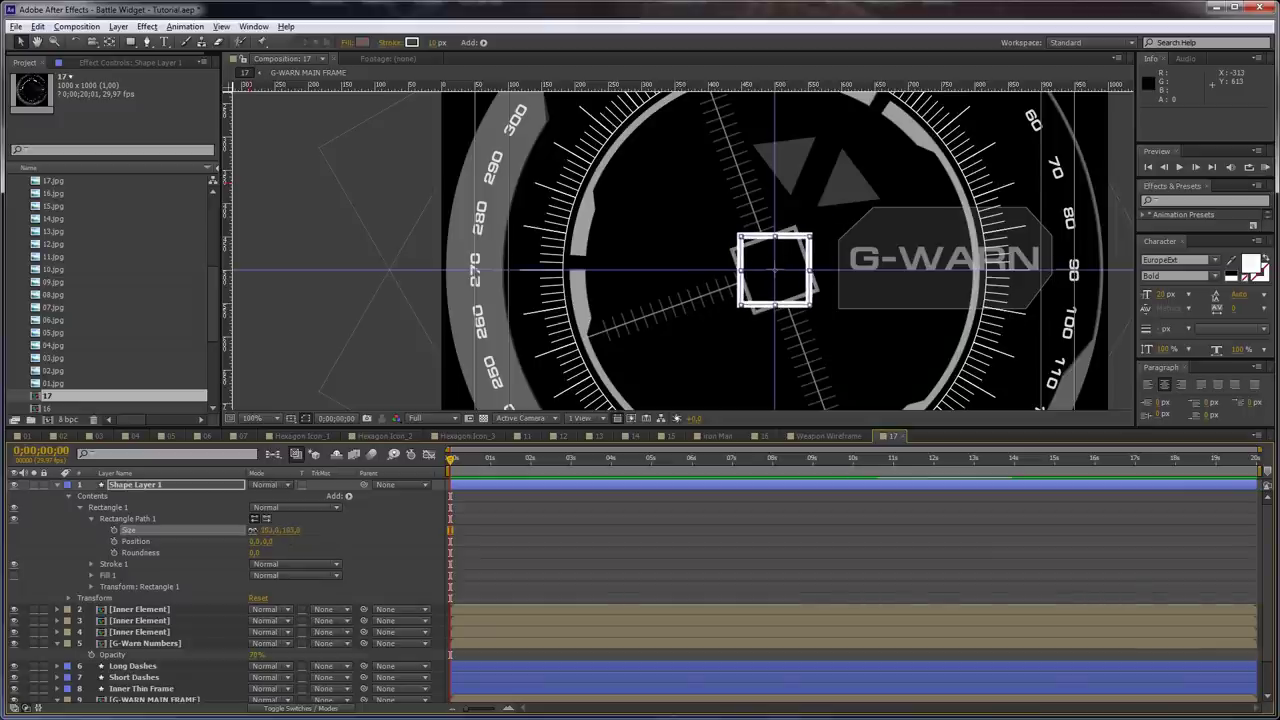
pyautogui.click(293, 531)
pyautogui.write('100')
pyautogui.press('Return')
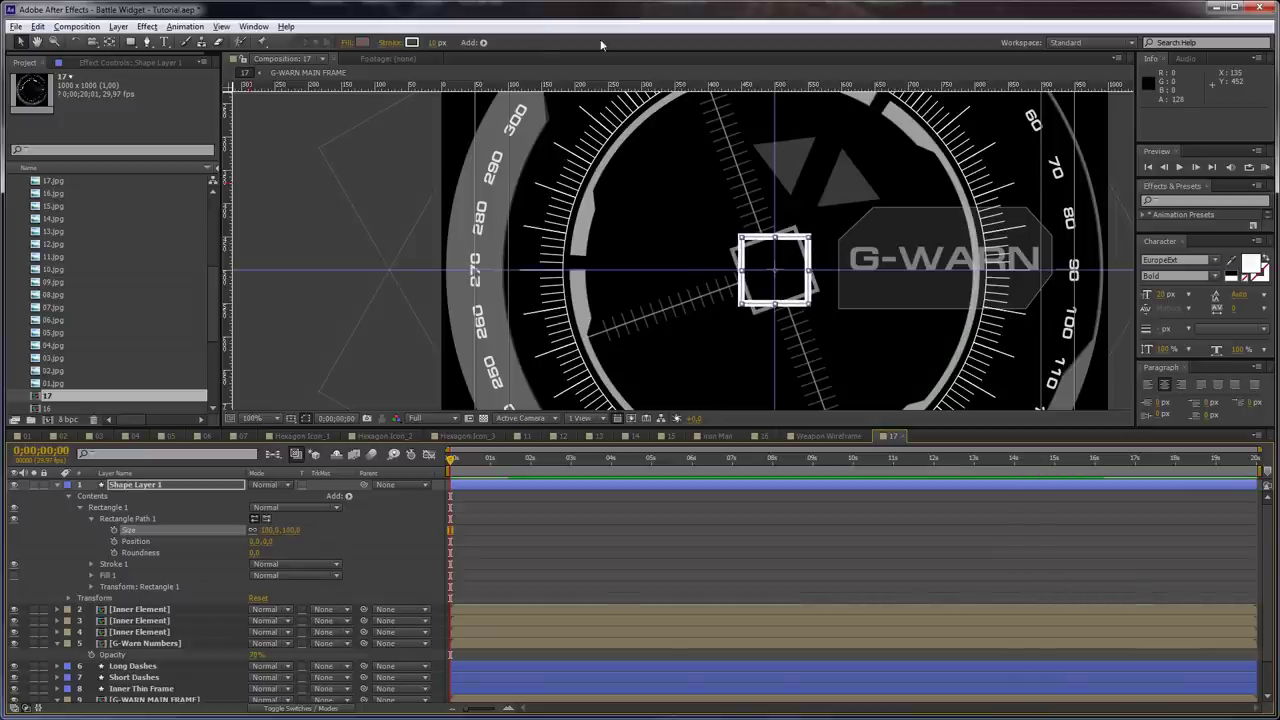
# Set the rectangle's stroke width to 5 px and rename its layer "Center Square"
pyautogui.click(433, 44)
pyautogui.write('5')
pyautogui.press('Return')
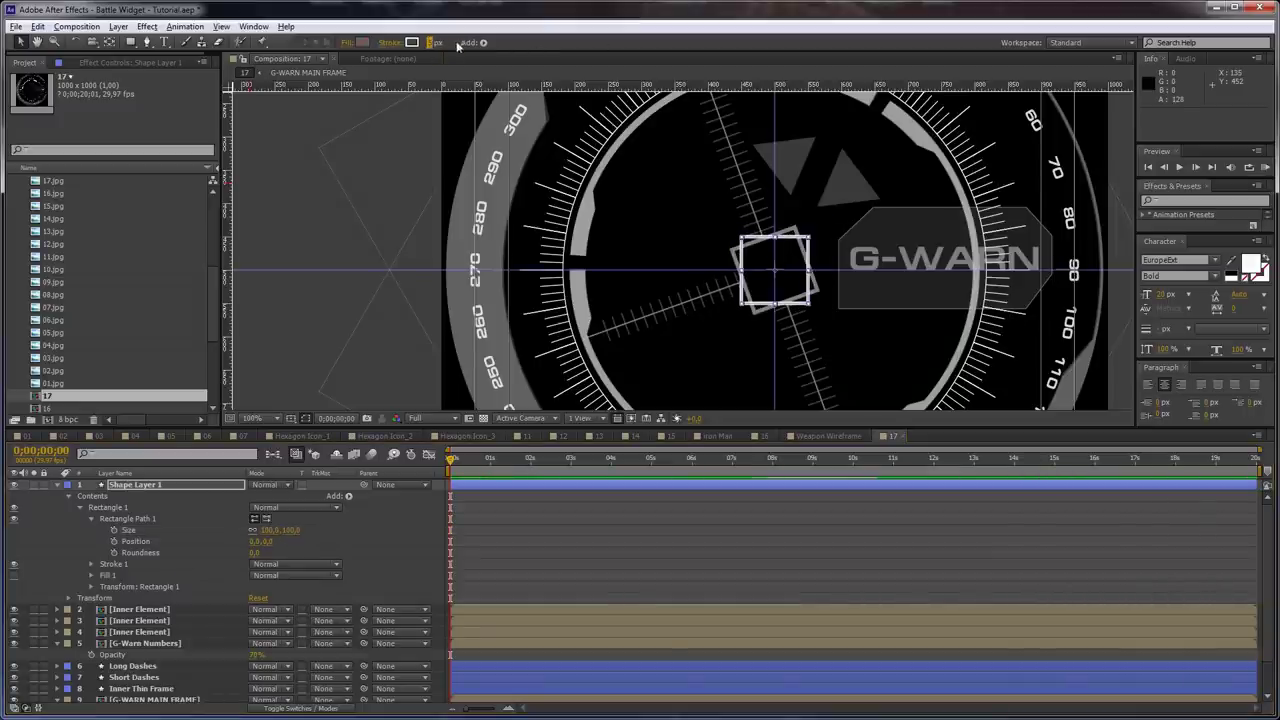
pyautogui.click(211, 487)
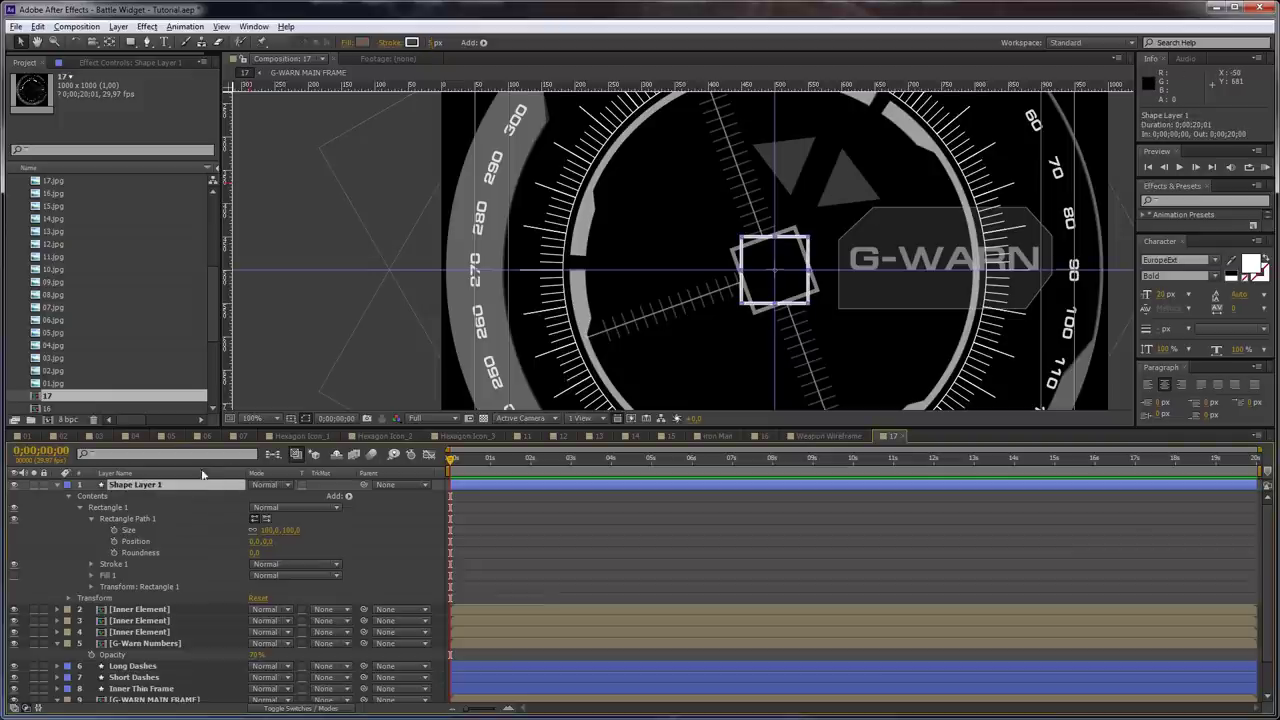
pyautogui.press('Return')
pyautogui.write('Center')
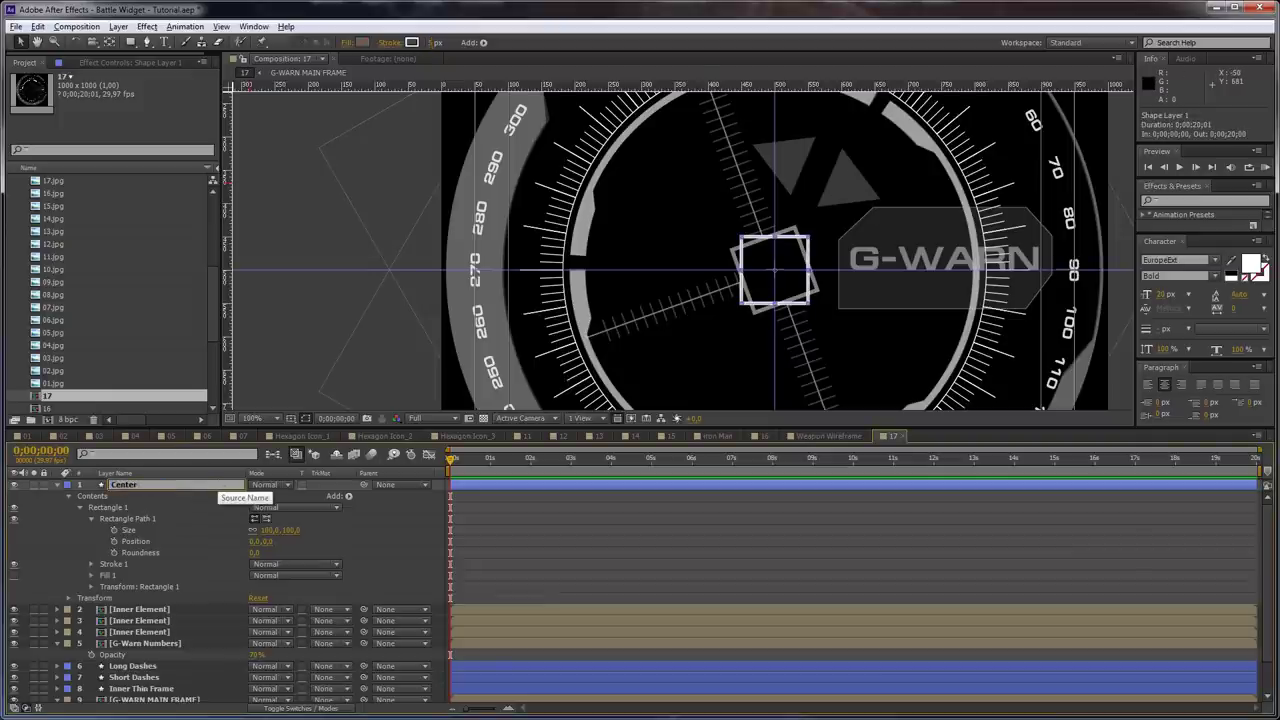
pyautogui.press('Return')
# Draw a vertical Pen line from the inner ring down to the center square's upper edge and set its stroke to 1 px
pyautogui.press('g')
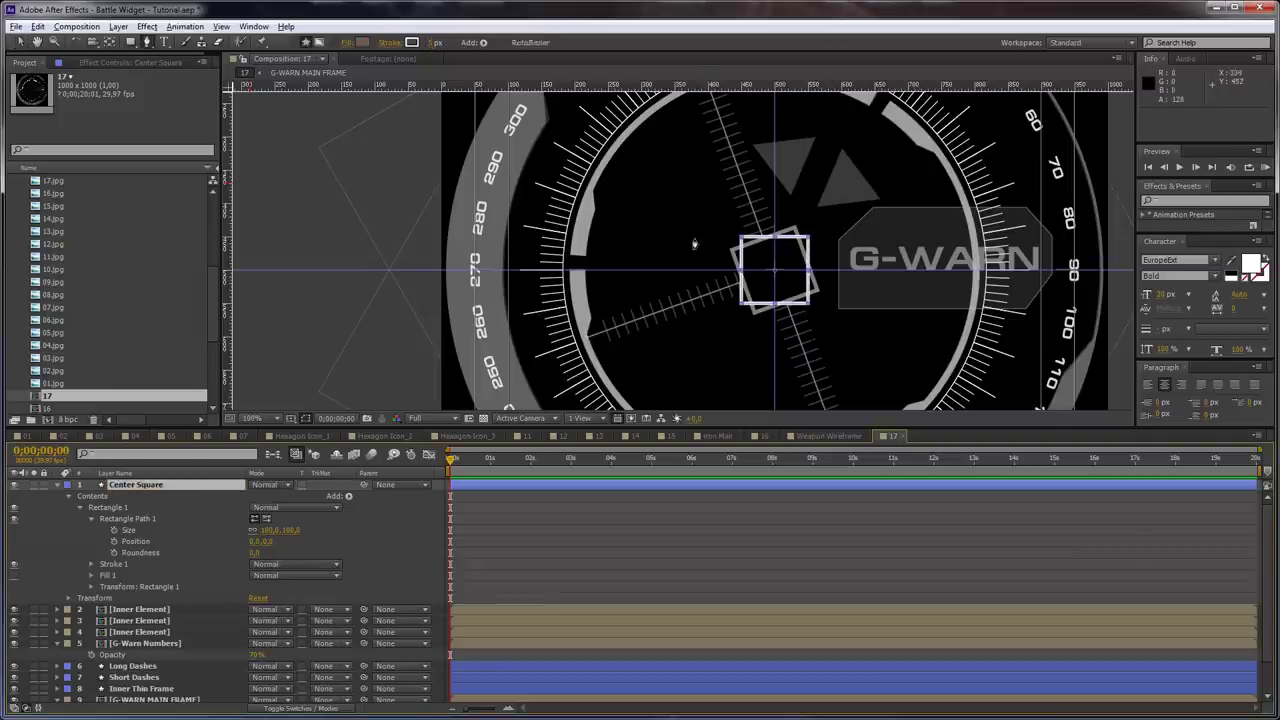
pyautogui.press('`')
pyautogui.scroll(1, 700, 308)
pyautogui.press('space')
pyautogui.moveTo(846, 176); pyautogui.dragTo(814, 291)
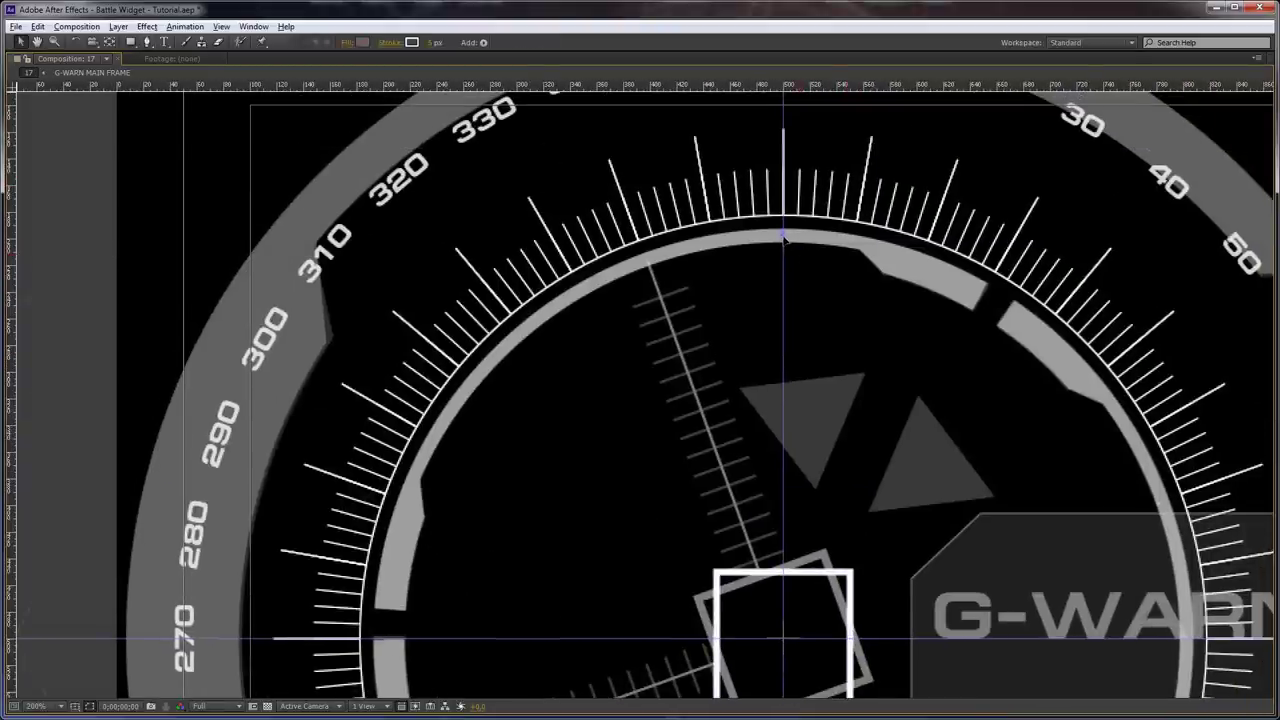
pyautogui.press('g')
pyautogui.click(800, 532)
pyautogui.hotkey('ctrl', 'z')
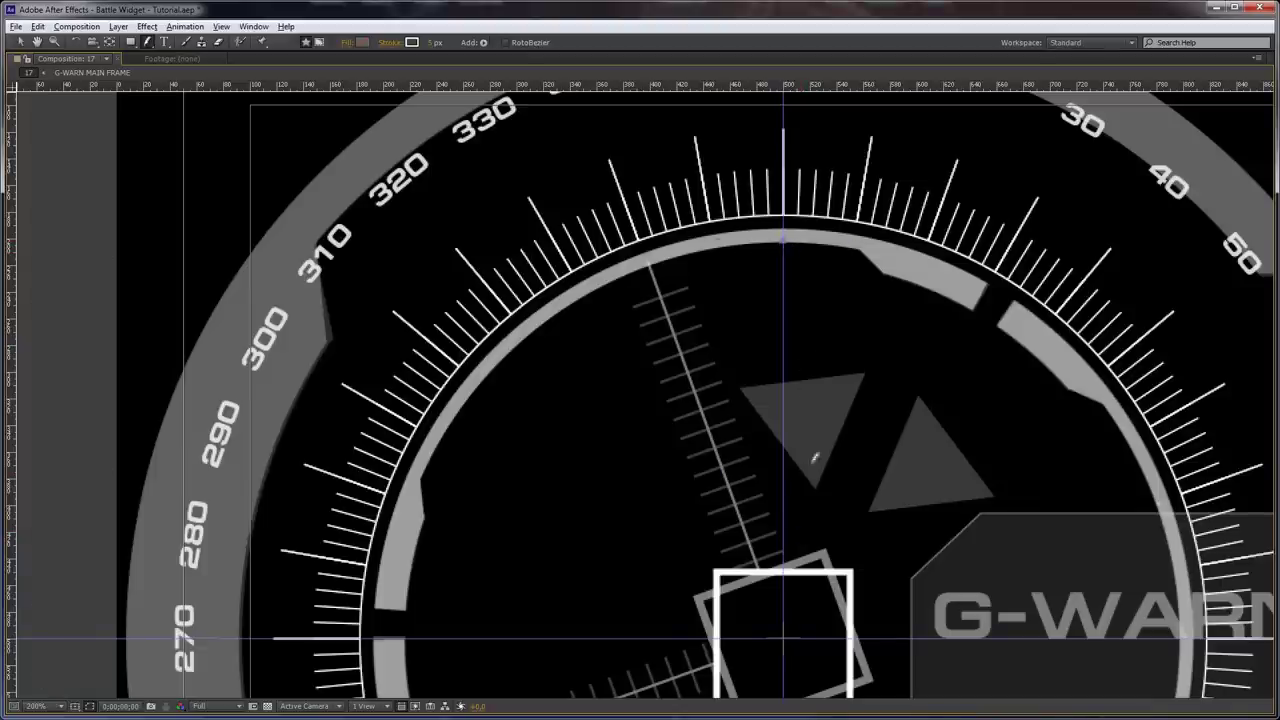
pyautogui.click(784, 571)
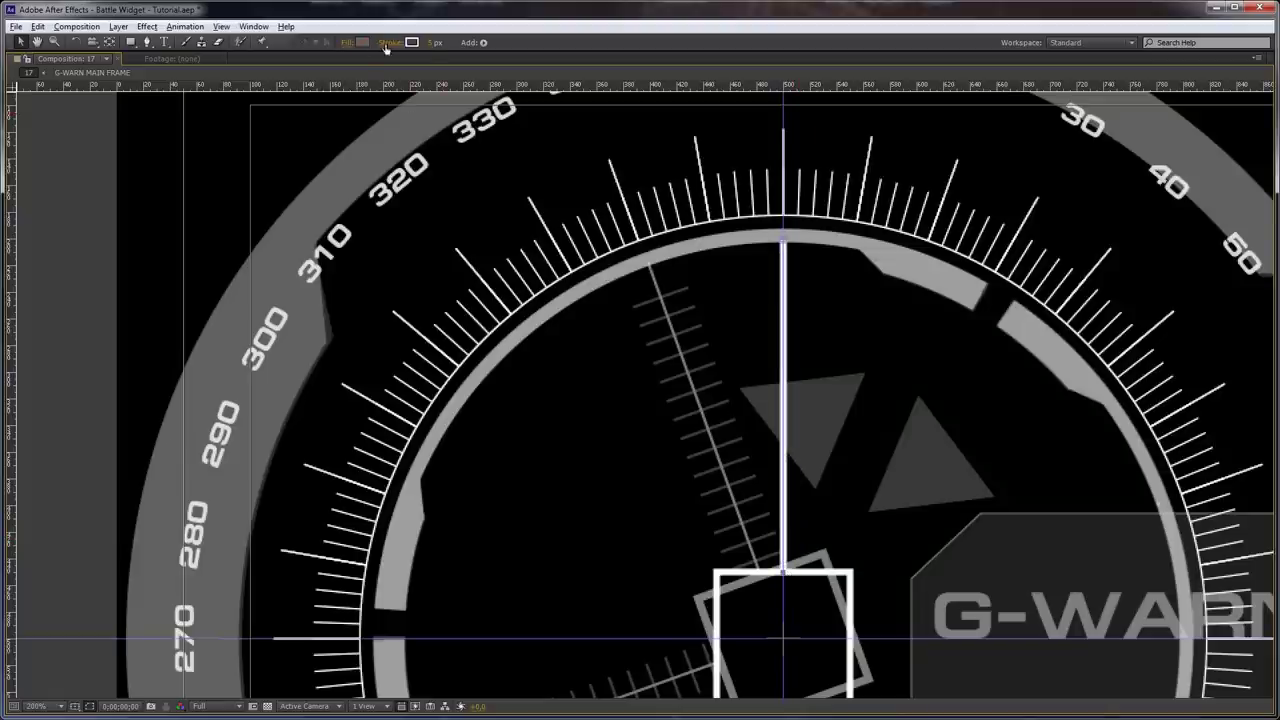
pyautogui.click(432, 45)
pyautogui.write('1')
pyautogui.press('Return')
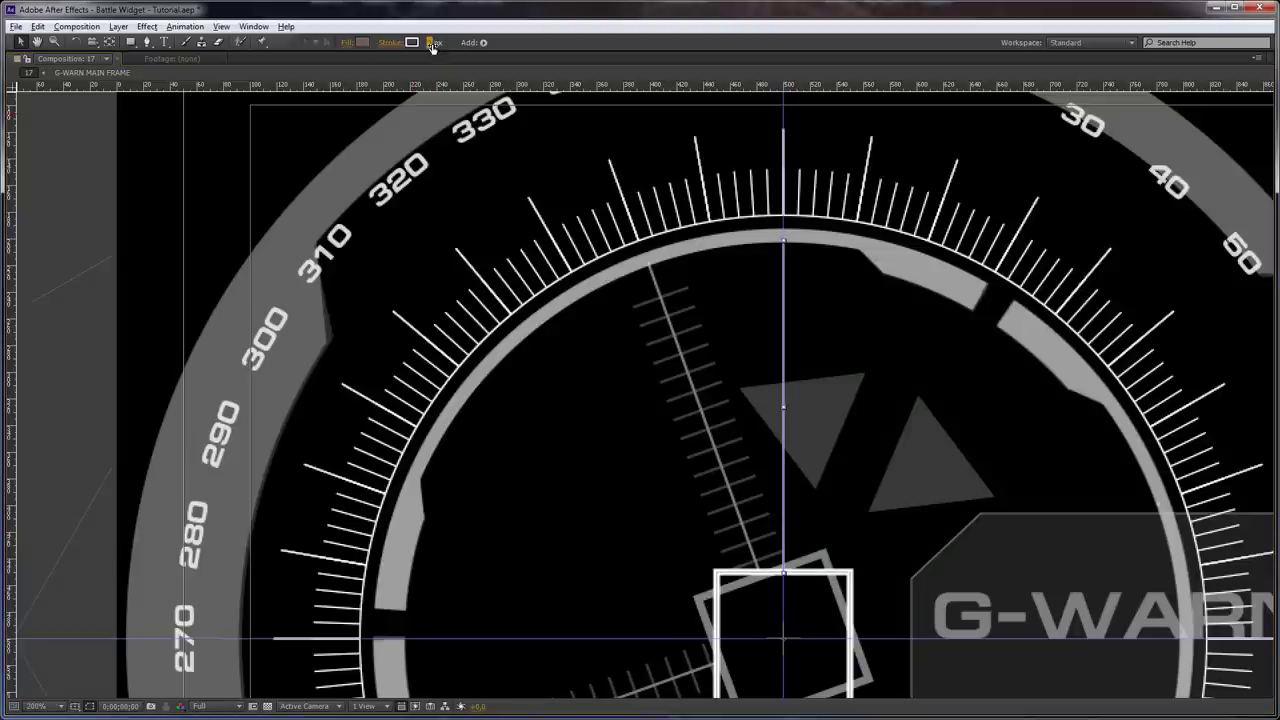
# Duplicate the vertical line's shape group in Center Square and set the copy's rotation to -90°
pyautogui.scroll(-1, 741, 321)
pyautogui.press('`')
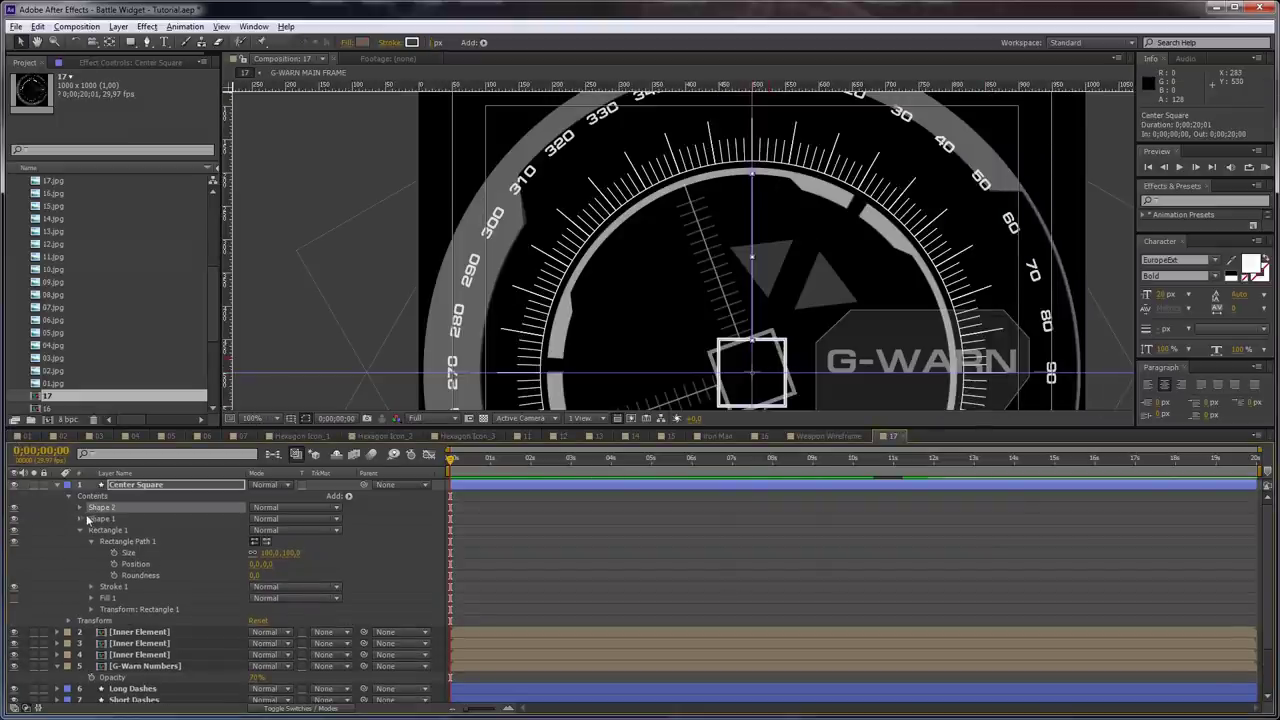
pyautogui.click(80, 508)
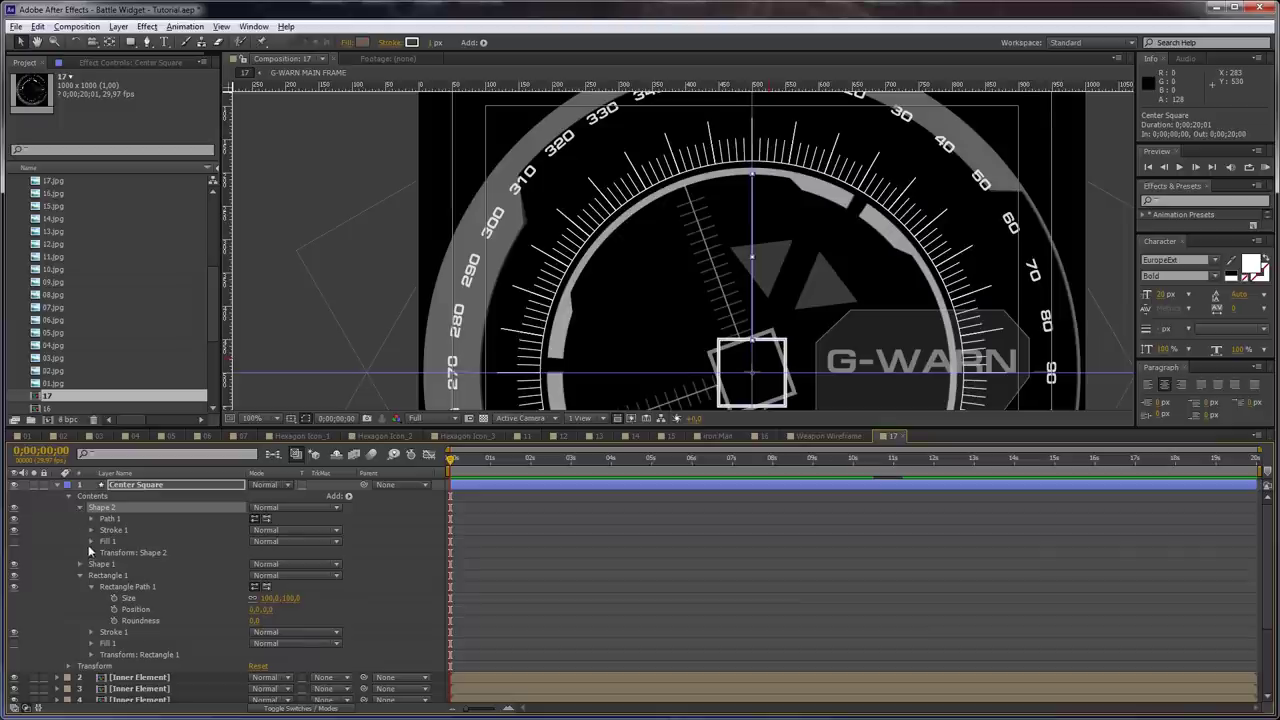
pyautogui.click(91, 553)
pyautogui.moveTo(272, 621); pyautogui.dragTo(262, 622)
pyautogui.click(266, 621)
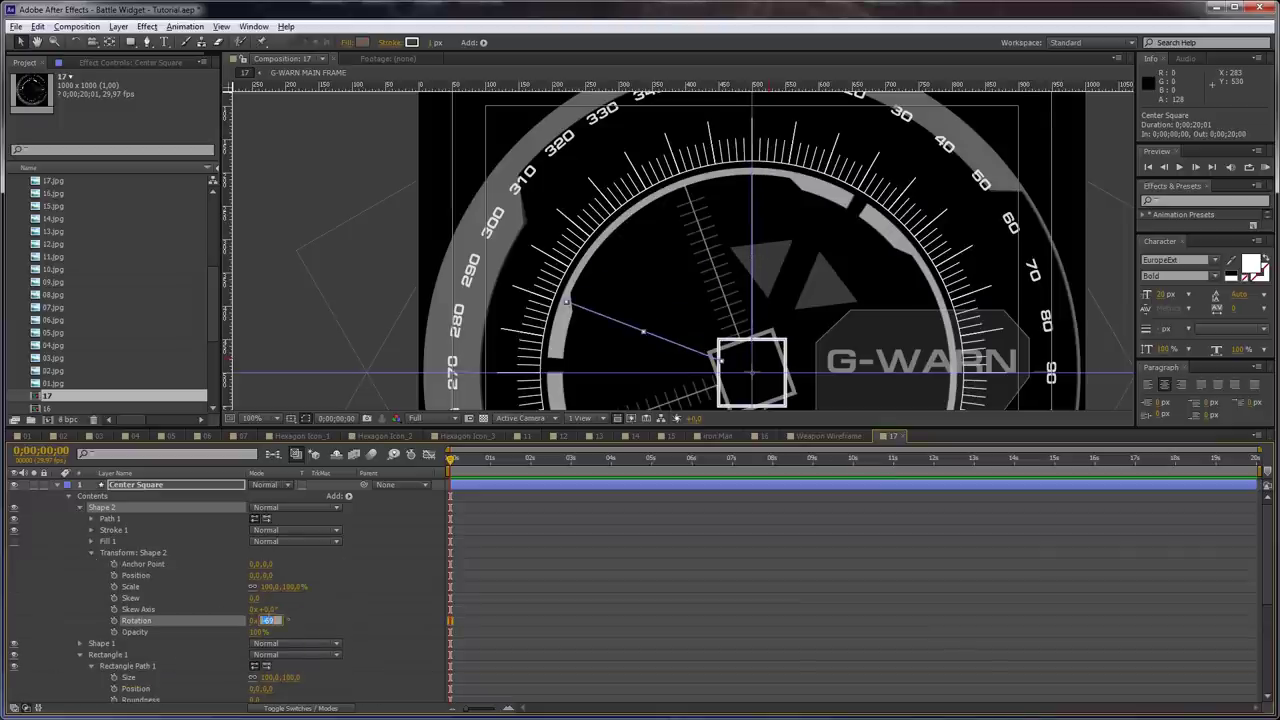
pyautogui.write('-45')
pyautogui.press('Return')
pyautogui.click(271, 621)
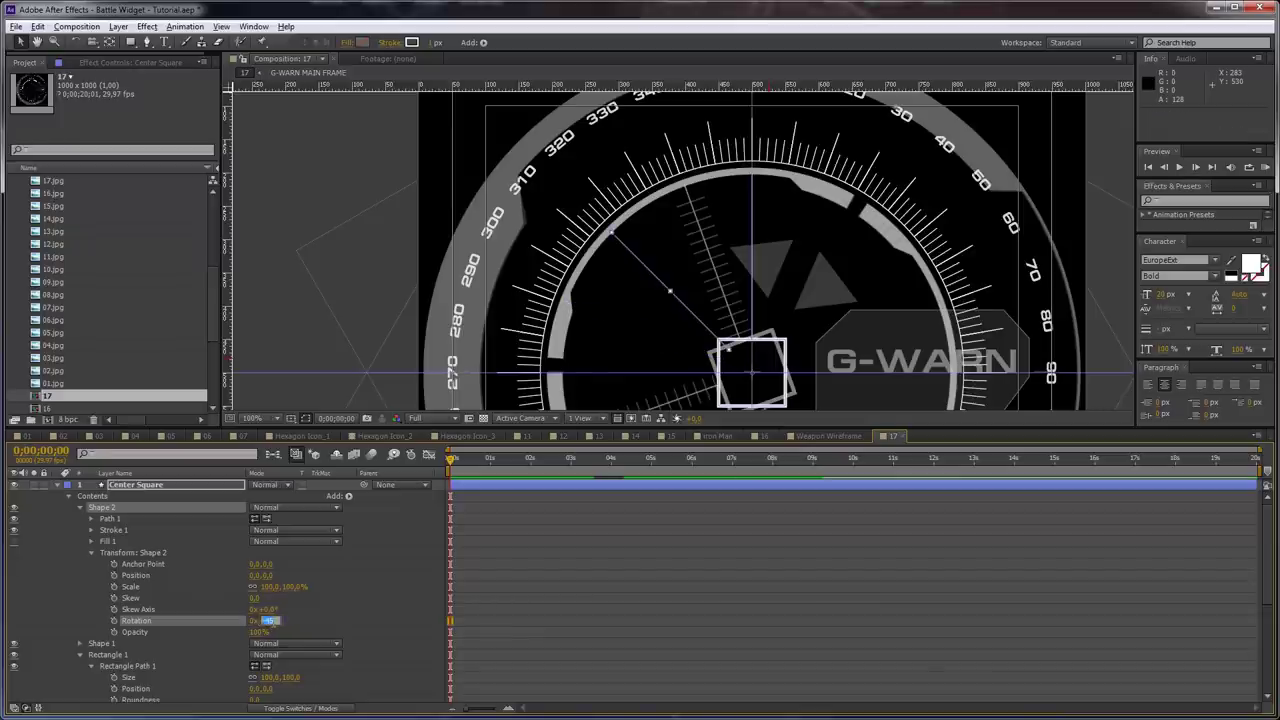
pyautogui.write('-90')
pyautogui.press('Return')
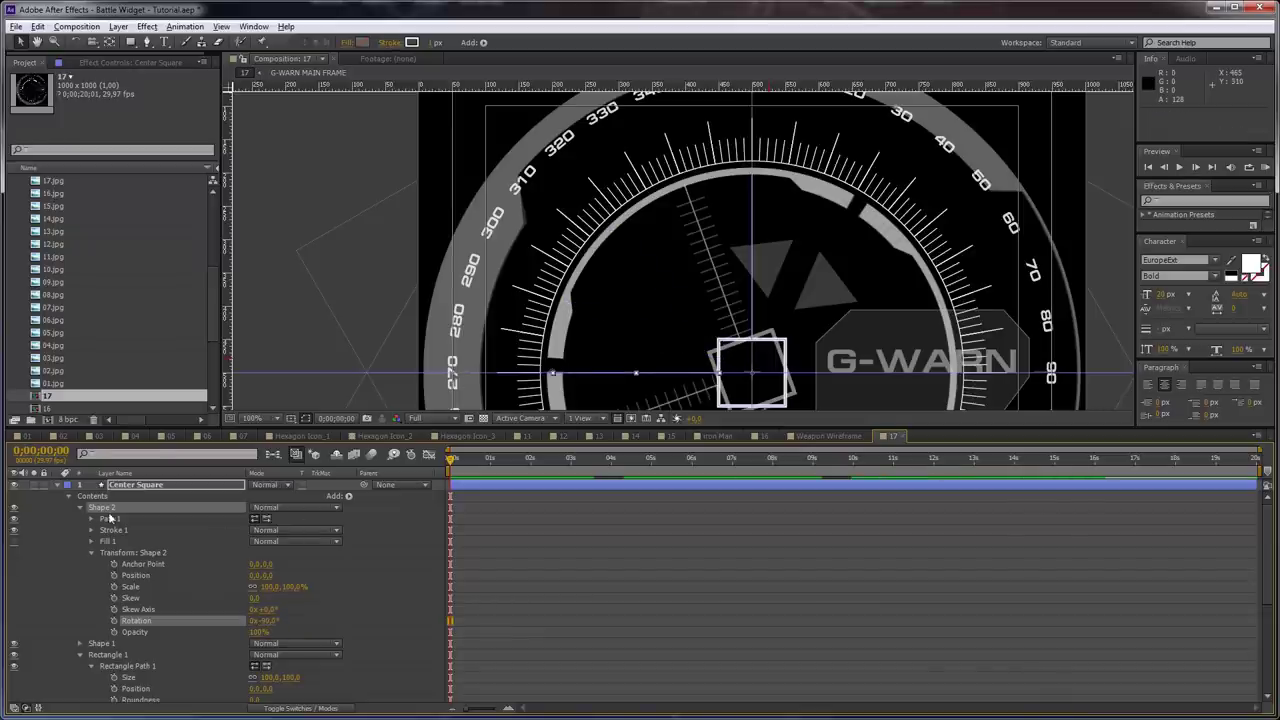
# Duplicate the -90° line's shape group, set one copy's rotation to -180°, and collapse the Center Square contents
pyautogui.hotkey('ctrl', 'd')
pyautogui.click(266, 632)
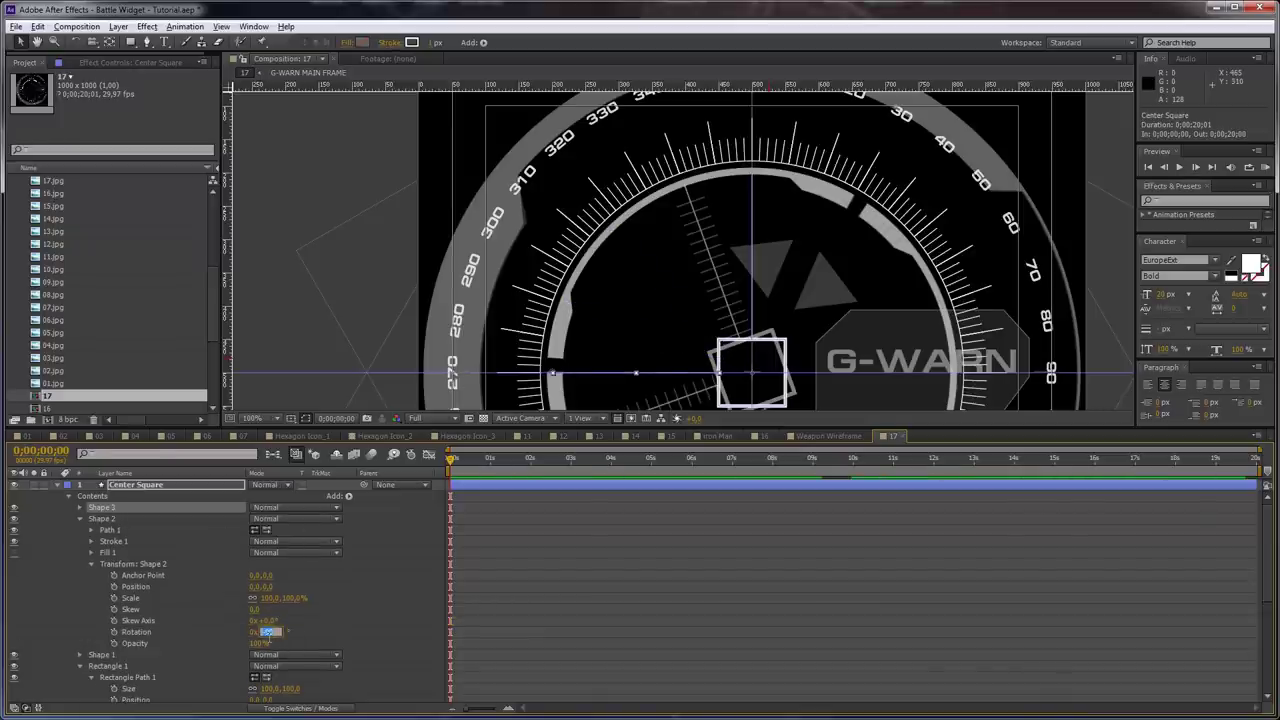
pyautogui.write('-180')
pyautogui.press('Return')
pyautogui.moveTo(777, 319); pyautogui.dragTo(766, 187)
pyautogui.moveTo(740, 340); pyautogui.dragTo(740, 330)
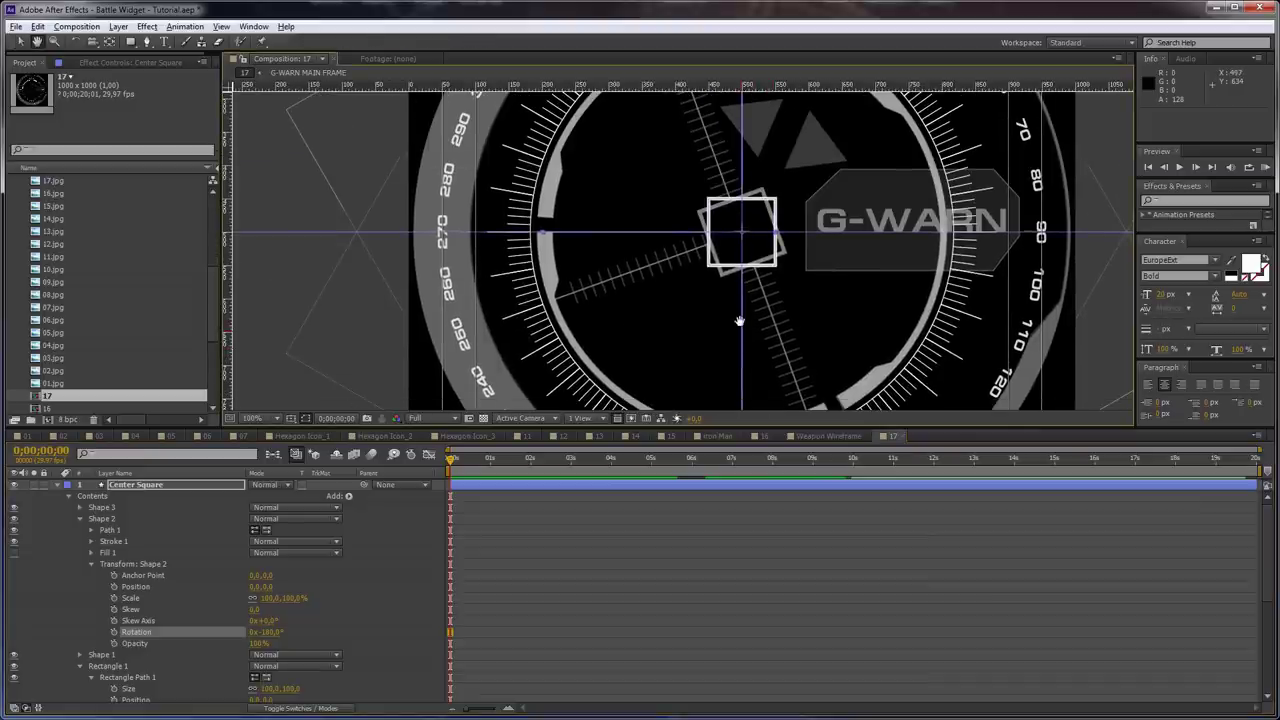
pyautogui.click(68, 496)
# Draw a short horizontal Pen tick across the vertical line just above the center square, within the Center Square layer
pyautogui.click(140, 484)
pyautogui.press('g')
pyautogui.press('`')
pyautogui.moveTo(702, 181); pyautogui.dragTo(700, 271)
pyautogui.scroll(2, 707, 266)
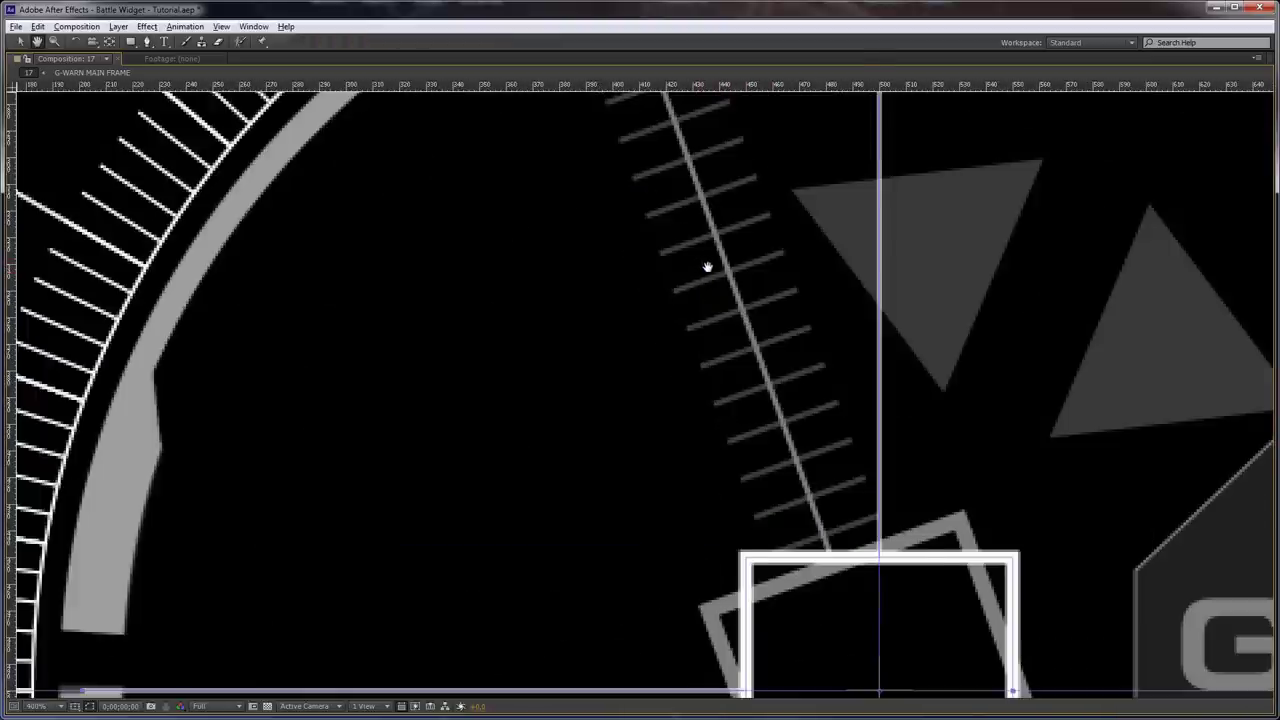
pyautogui.moveTo(843, 458); pyautogui.dragTo(831, 454)
pyautogui.press('g')
pyautogui.click(828, 521)
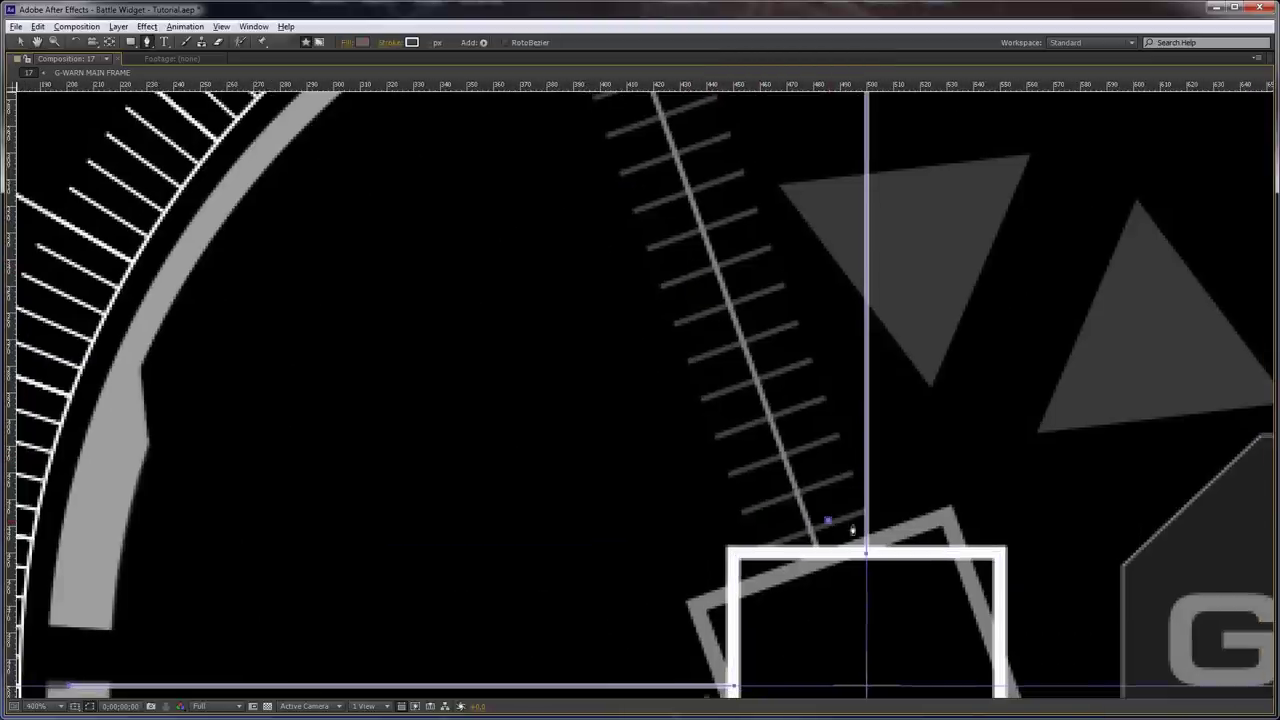
pyautogui.click(896, 521)
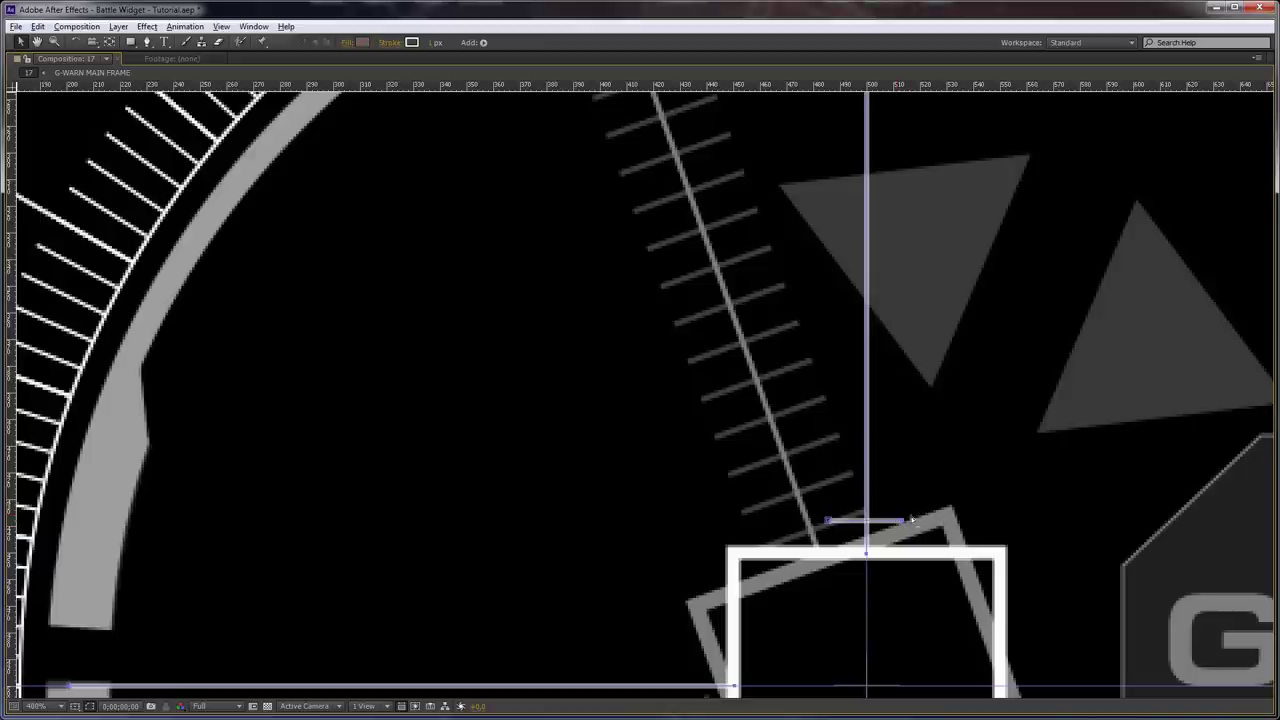
# Add a Repeater to the short tick's group, Shape 4, inside the Center Square layer
pyautogui.press('`')
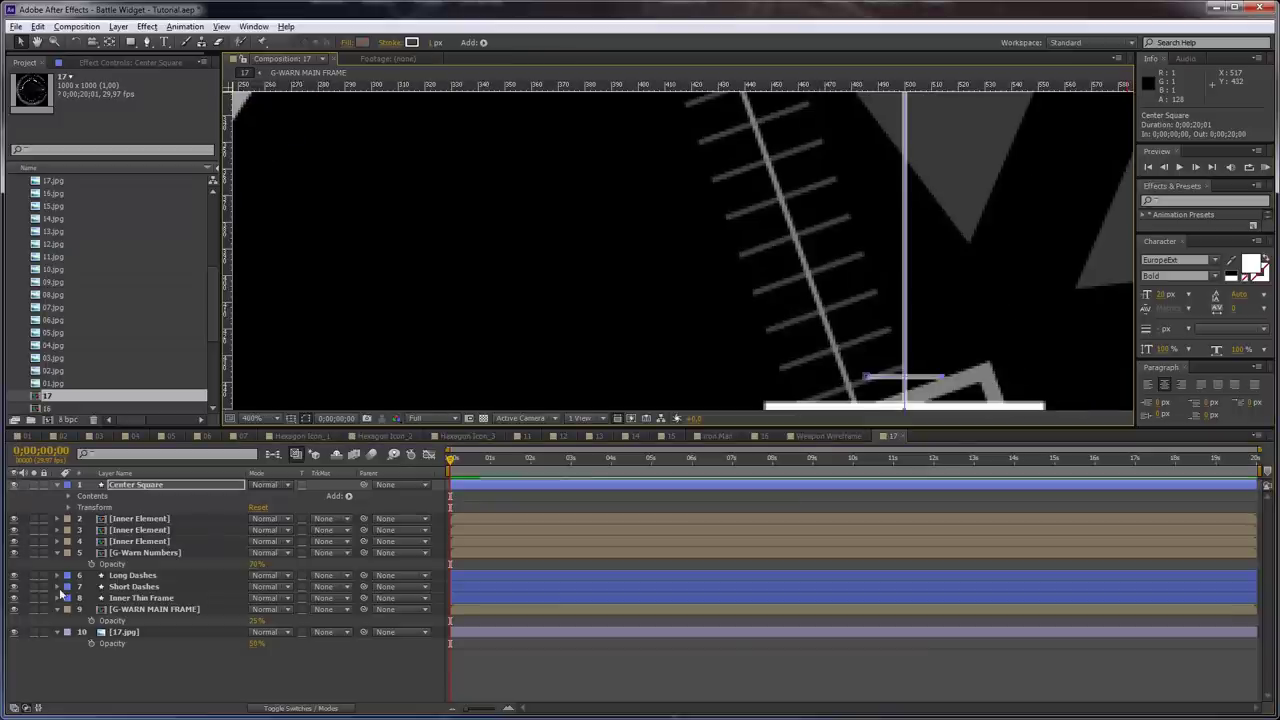
pyautogui.click(69, 494)
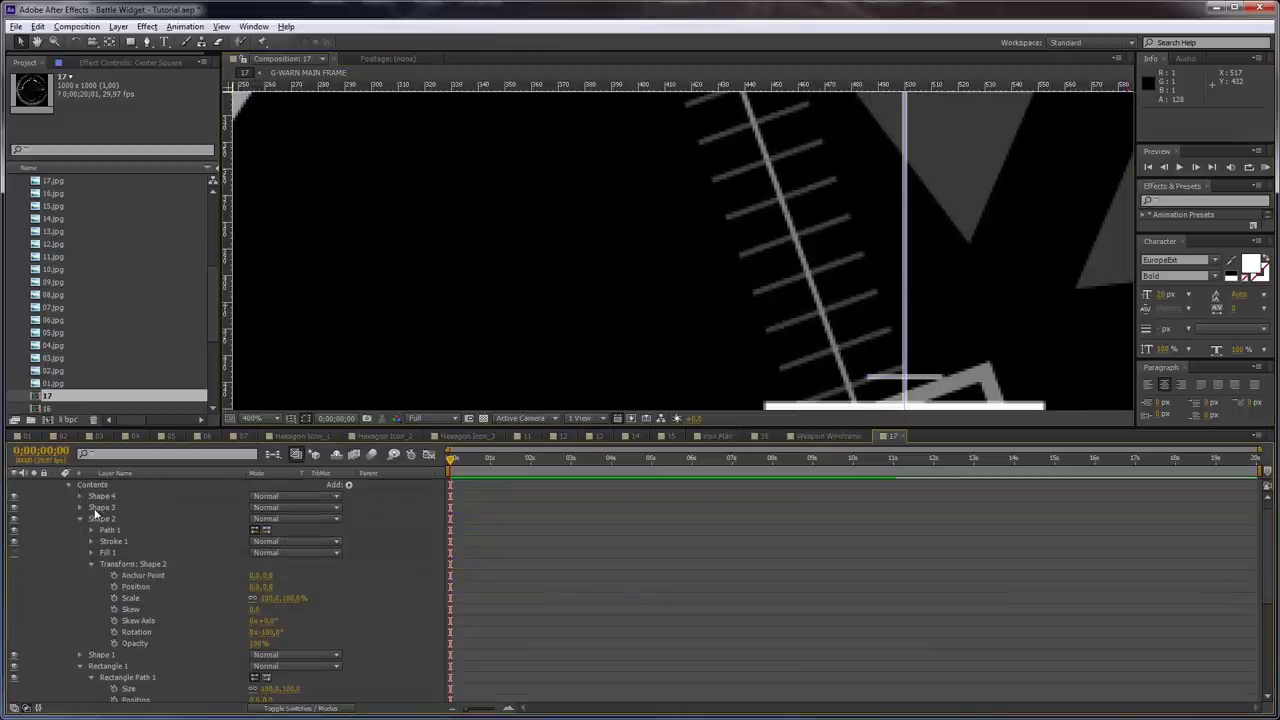
pyautogui.click(101, 497)
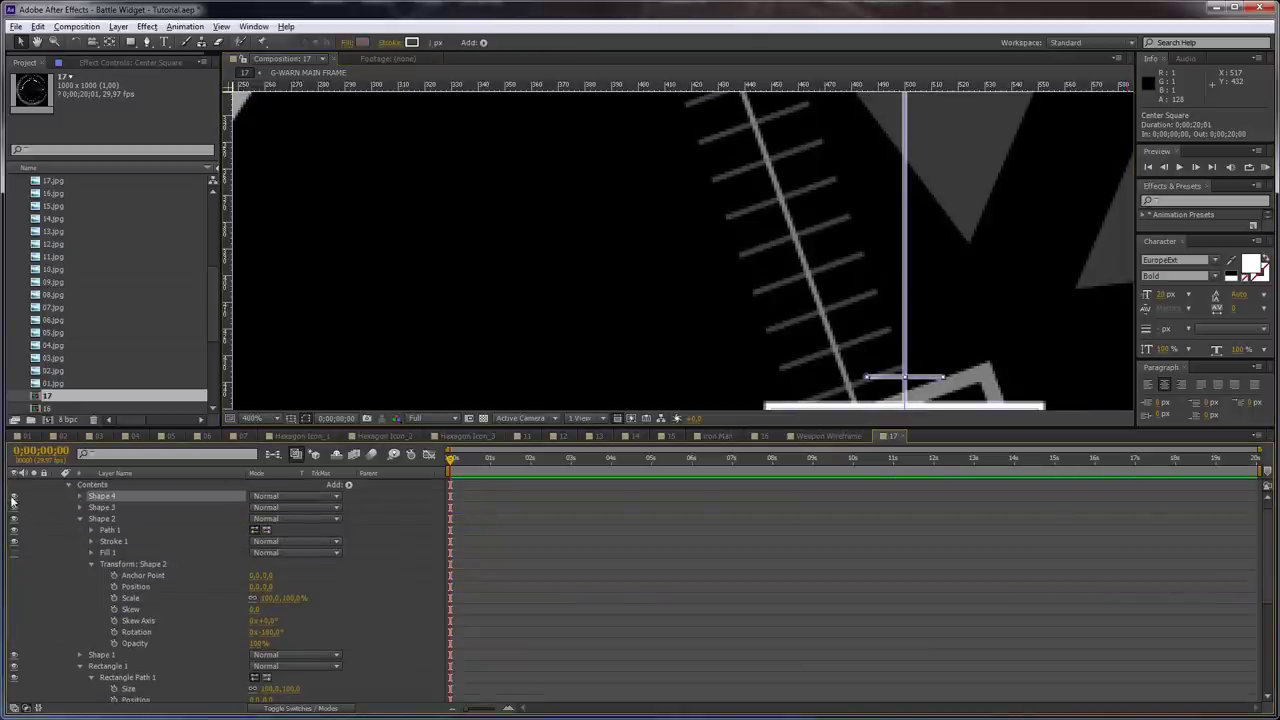
pyautogui.click(349, 485)
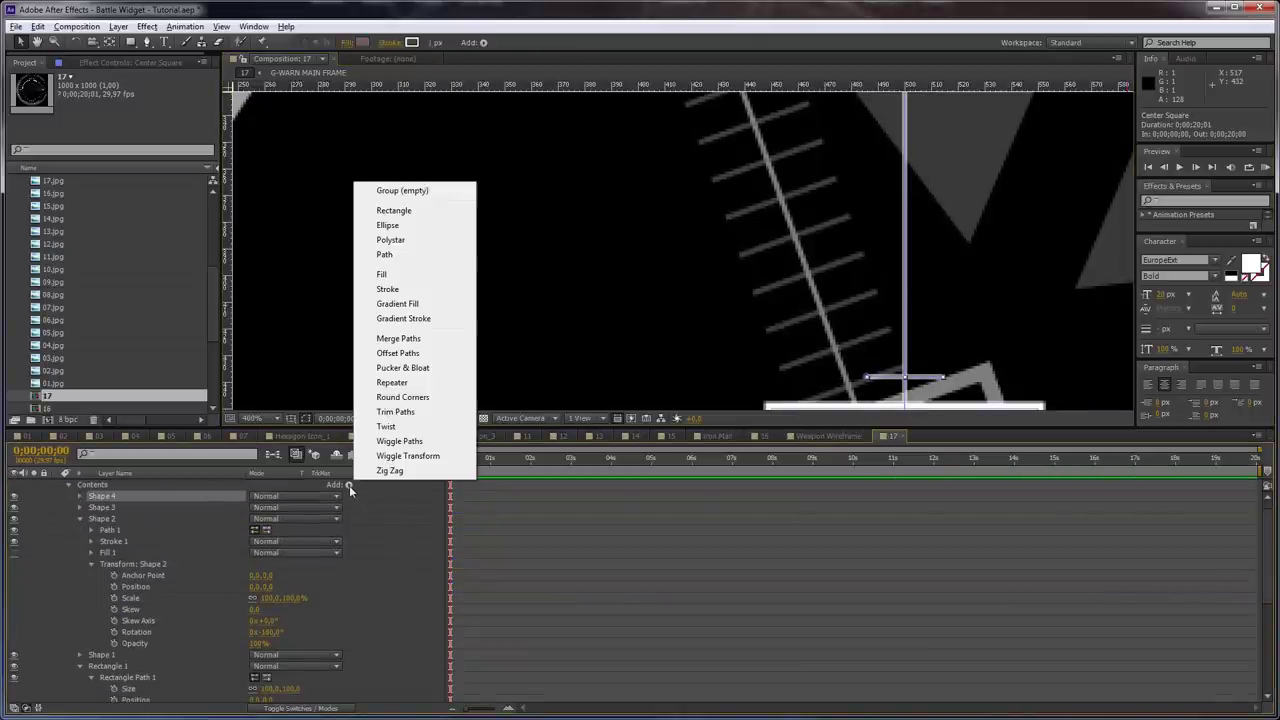
pyautogui.click(420, 382)
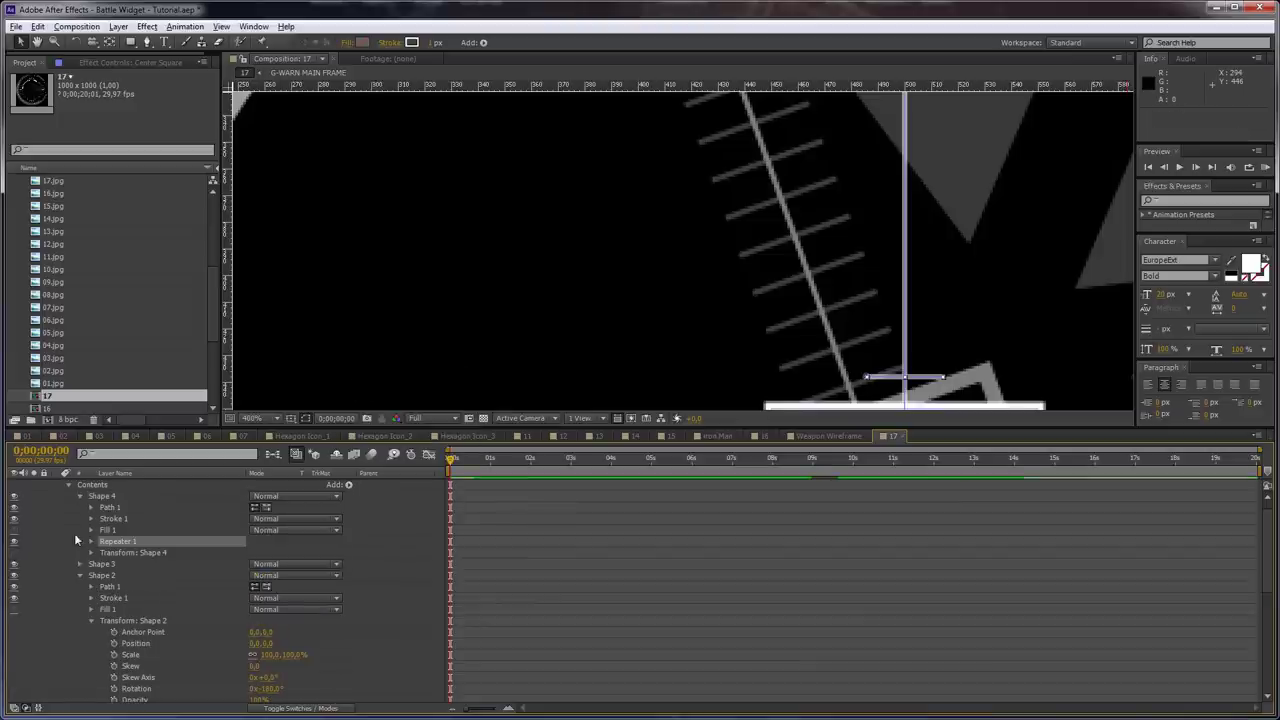
# Set the tick Repeater's transform position to 0, -12 so the copies stack upward along the vertical line
pyautogui.click(91, 541)
pyautogui.click(104, 587)
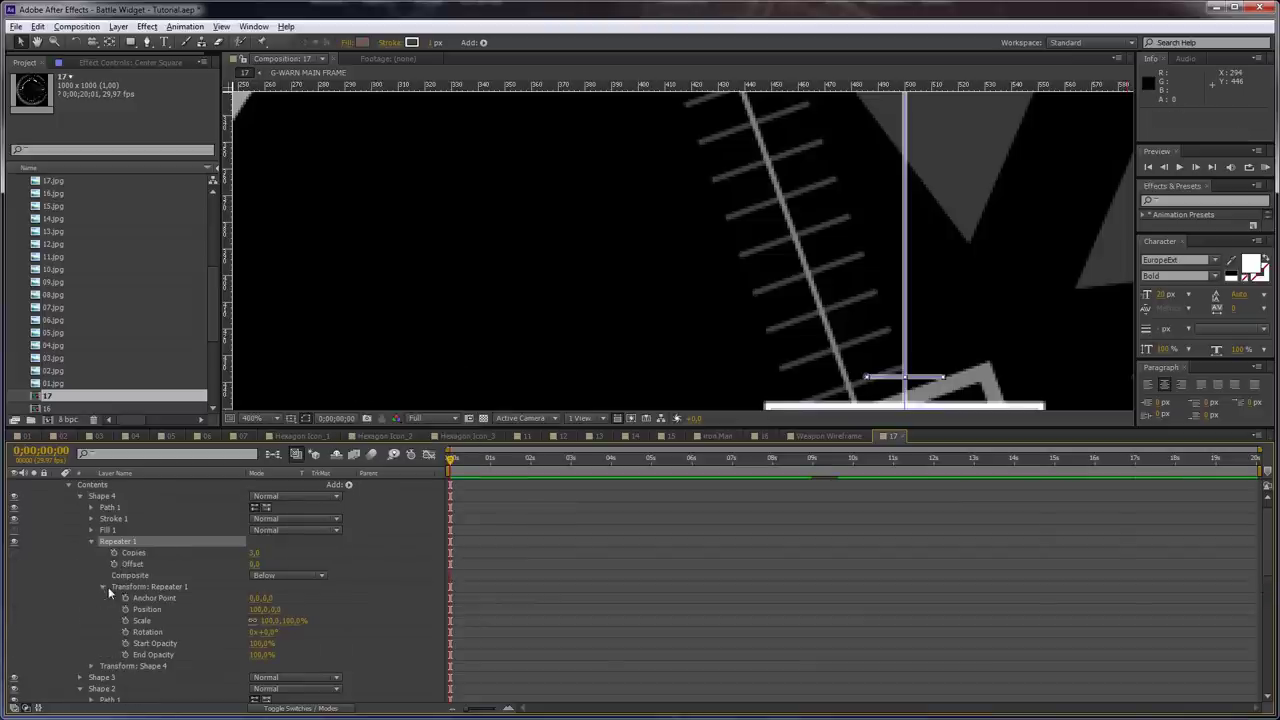
pyautogui.click(259, 609)
pyautogui.write('0')
pyautogui.press('Return')
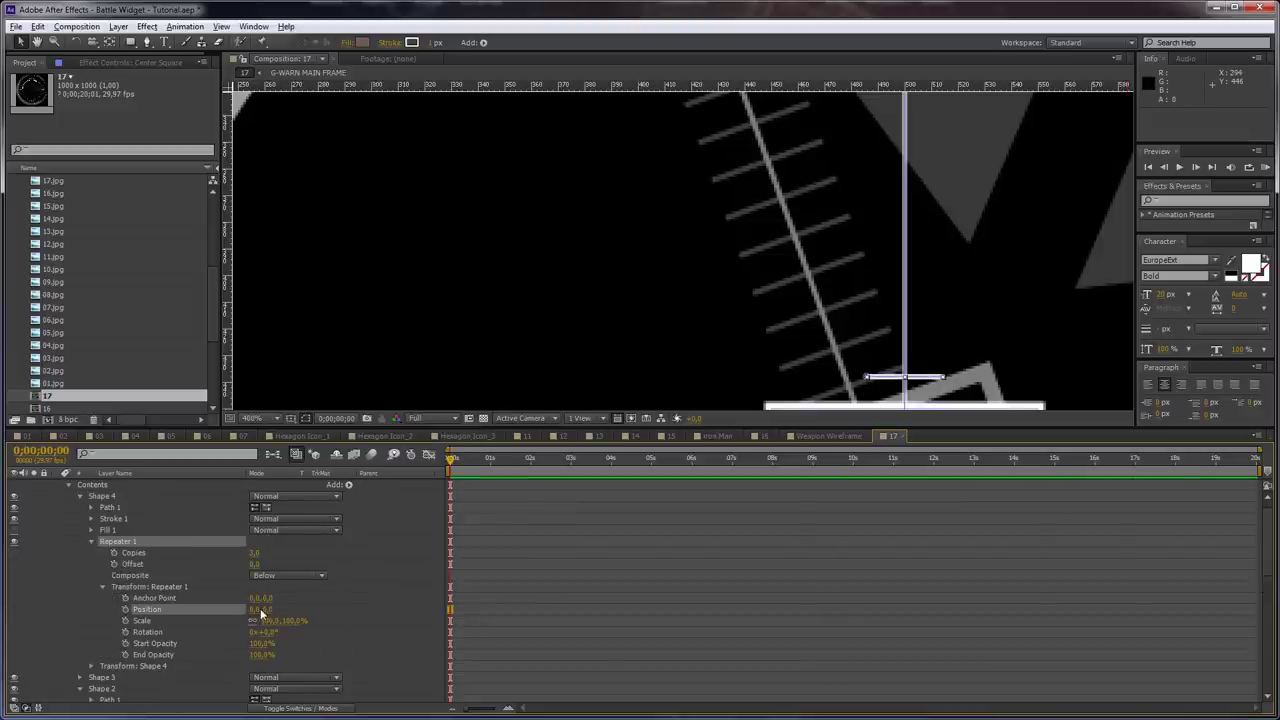
pyautogui.moveTo(268, 609); pyautogui.dragTo(194, 609)
pyautogui.click(276, 610)
pyautogui.write('-12')
pyautogui.press('Return')
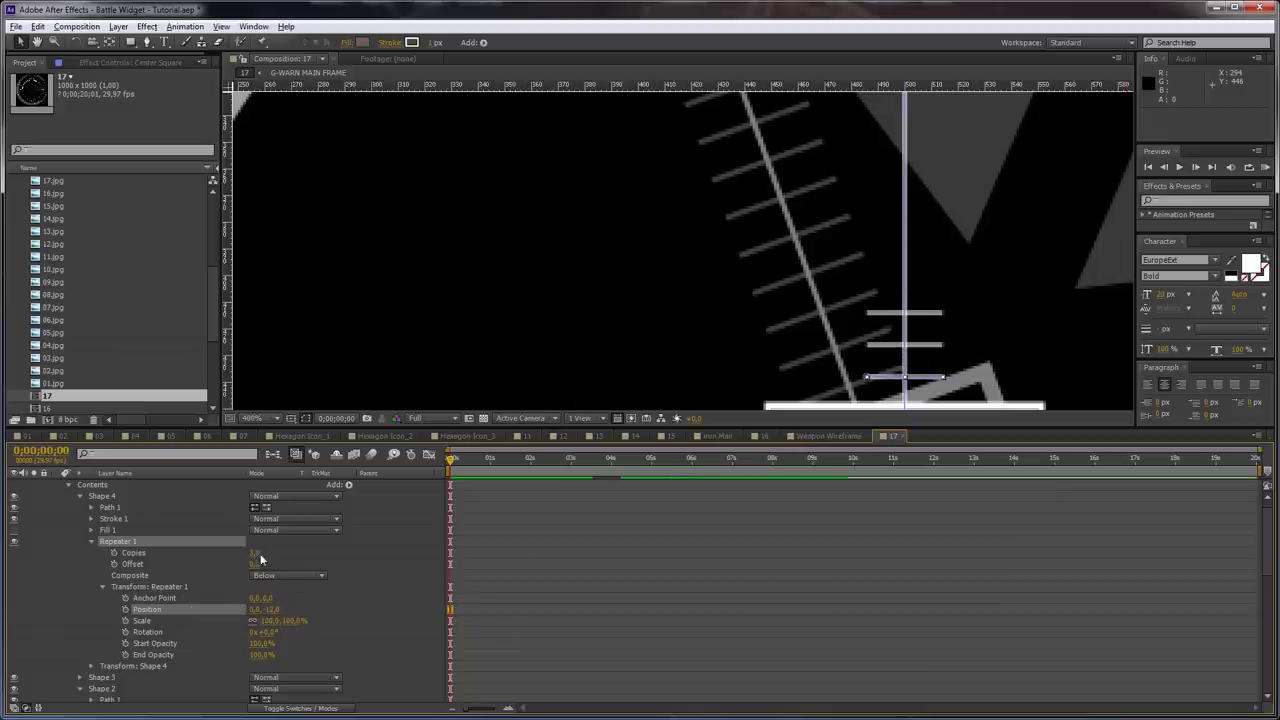
# Set the tick Repeater's number of copies to 20 so the ticks reach the inner ring
pyautogui.moveTo(256, 553); pyautogui.dragTo(261, 553)
pyautogui.scroll(-2, 737, 266)
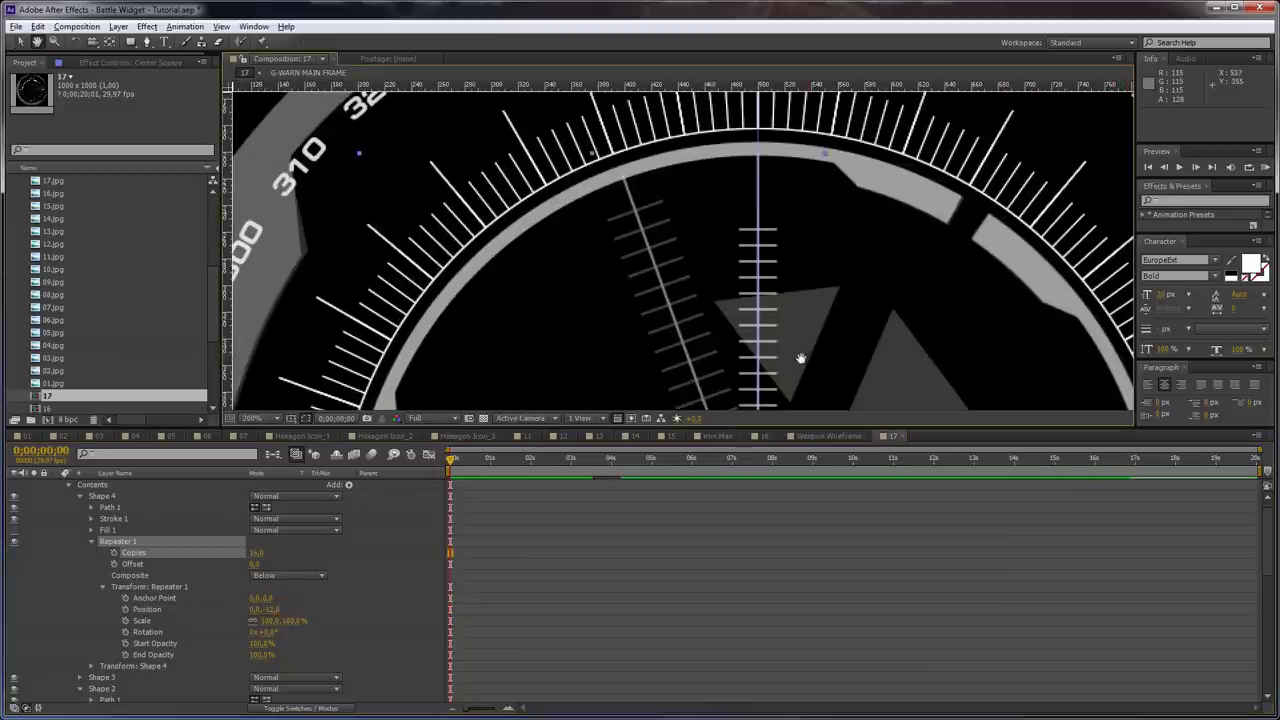
pyautogui.click(256, 553)
pyautogui.write('20')
pyautogui.press('Return')
pyautogui.scroll(1, 97, 512)
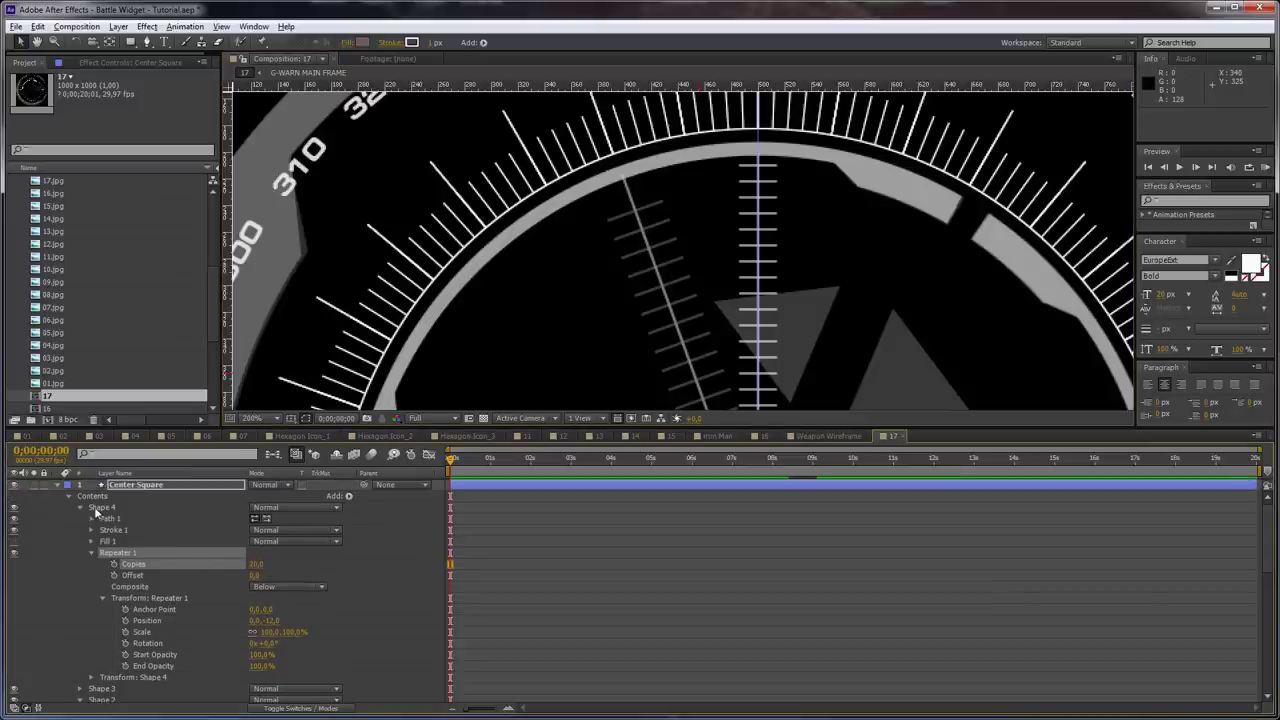
# Add a second Repeater at the Contents level of Center Square and place it directly below Shape 4
pyautogui.click(79, 508)
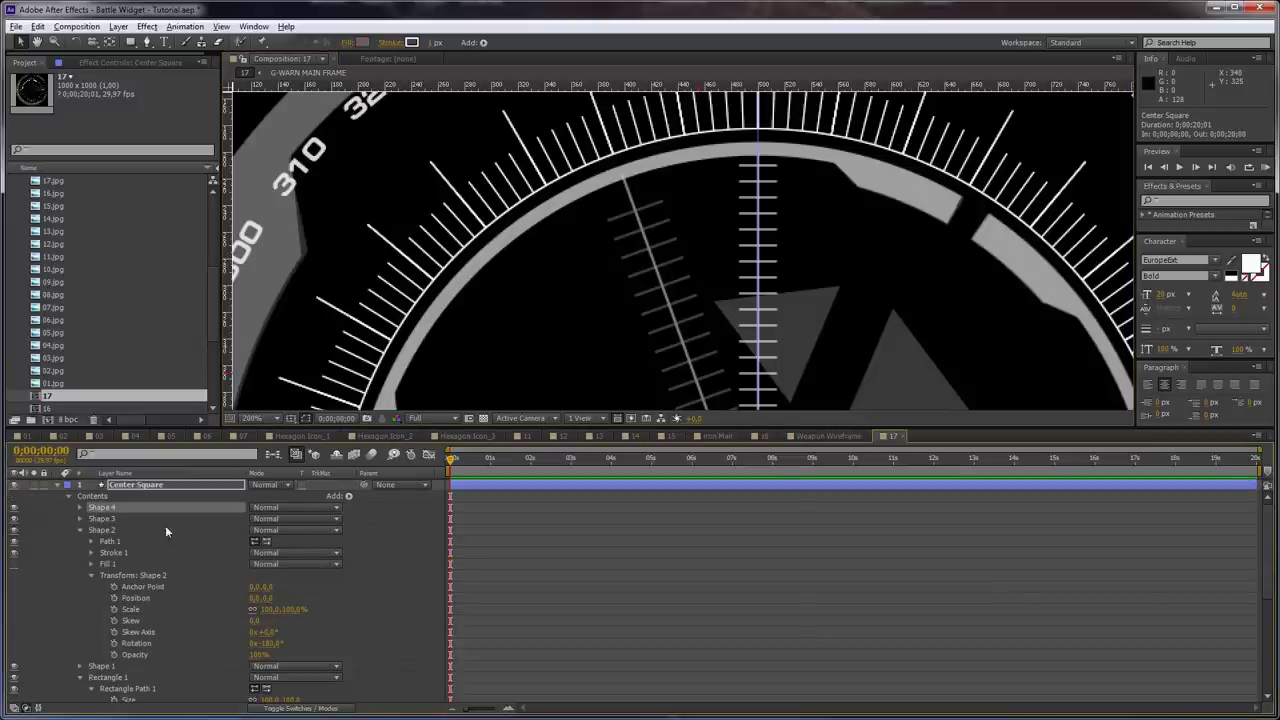
pyautogui.click(423, 520)
pyautogui.click(348, 495)
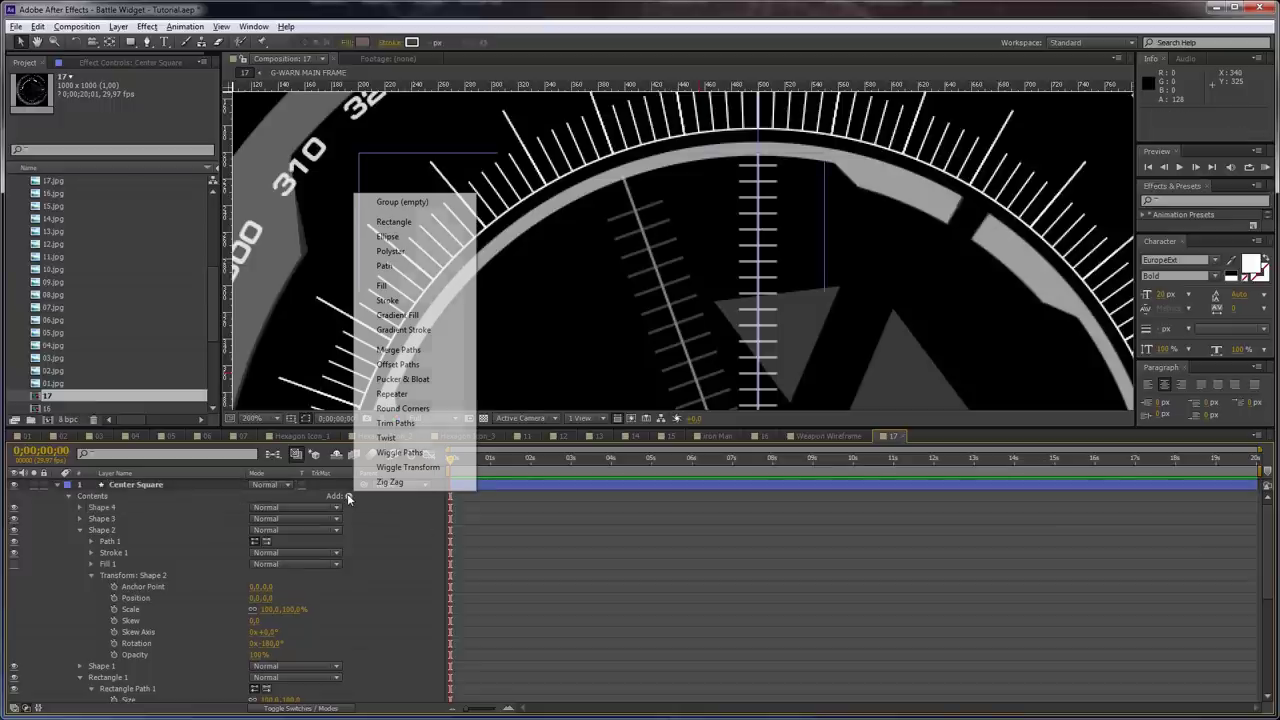
pyautogui.click(392, 393)
pyautogui.scroll(2, 84, 607)
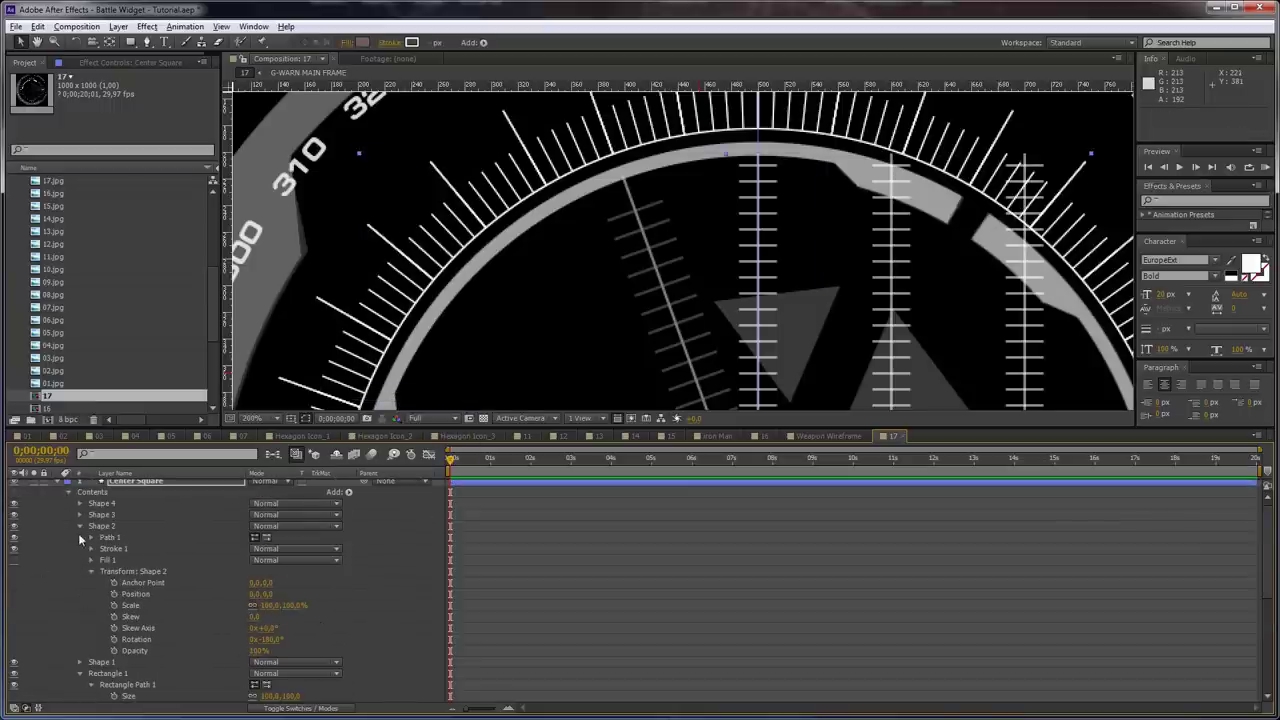
pyautogui.click(79, 524)
pyautogui.moveTo(106, 641); pyautogui.dragTo(87, 508)
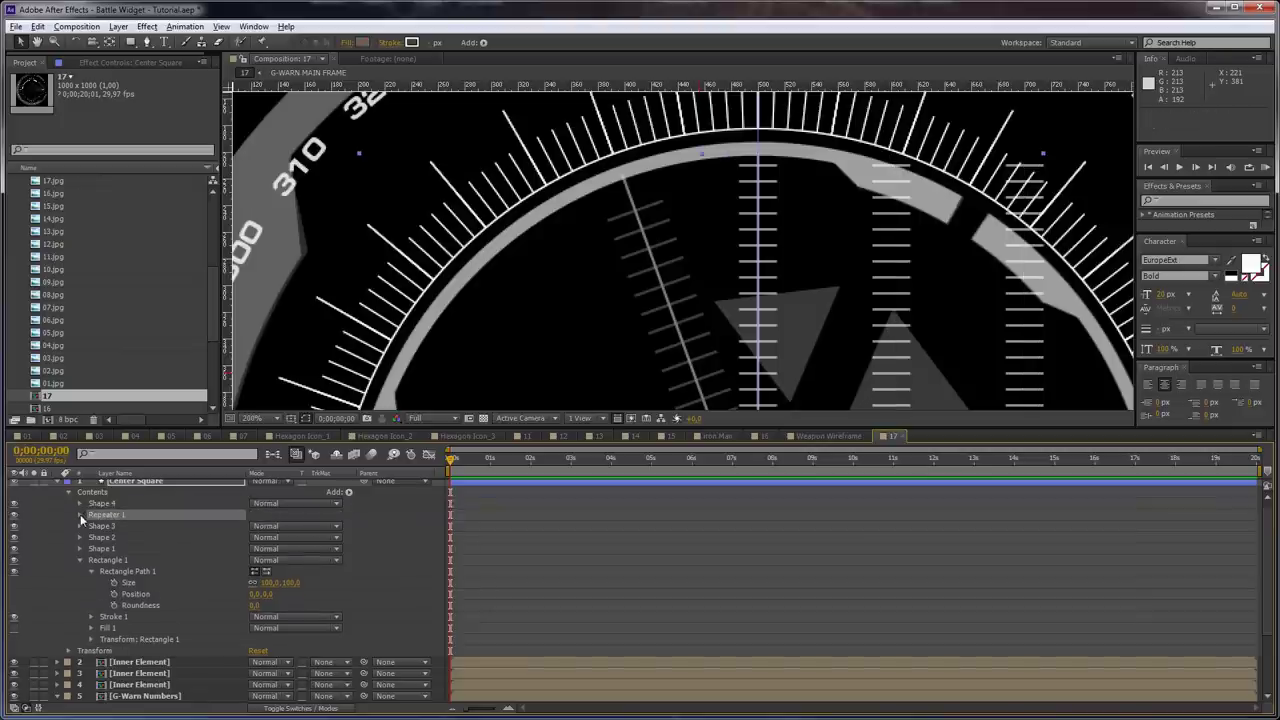
# Set the second Repeater's position to 0, 0 and its rotation to -90° to repeat the ticks on the other arms
pyautogui.click(80, 514)
pyautogui.click(91, 560)
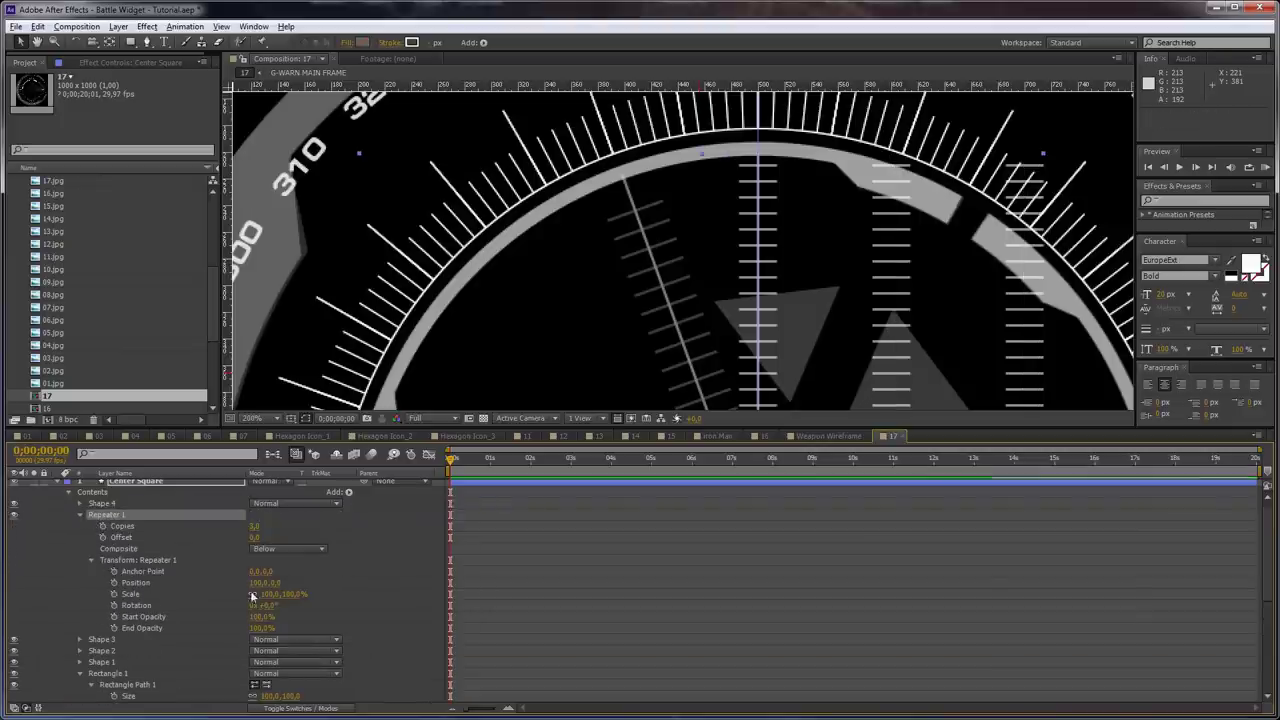
pyautogui.press('Return')
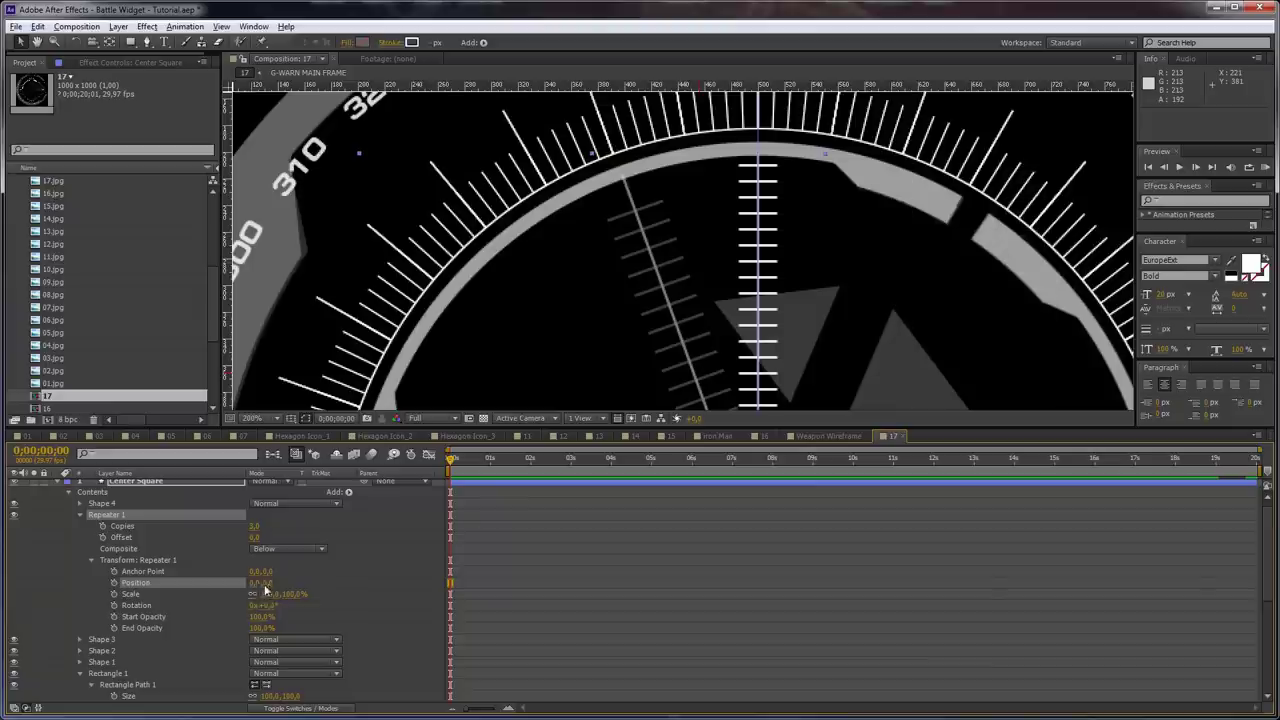
pyautogui.click(268, 605)
pyautogui.press('Return')
pyautogui.scroll(-1, 677, 287)
pyautogui.moveTo(680, 374); pyautogui.dragTo(678, 250)
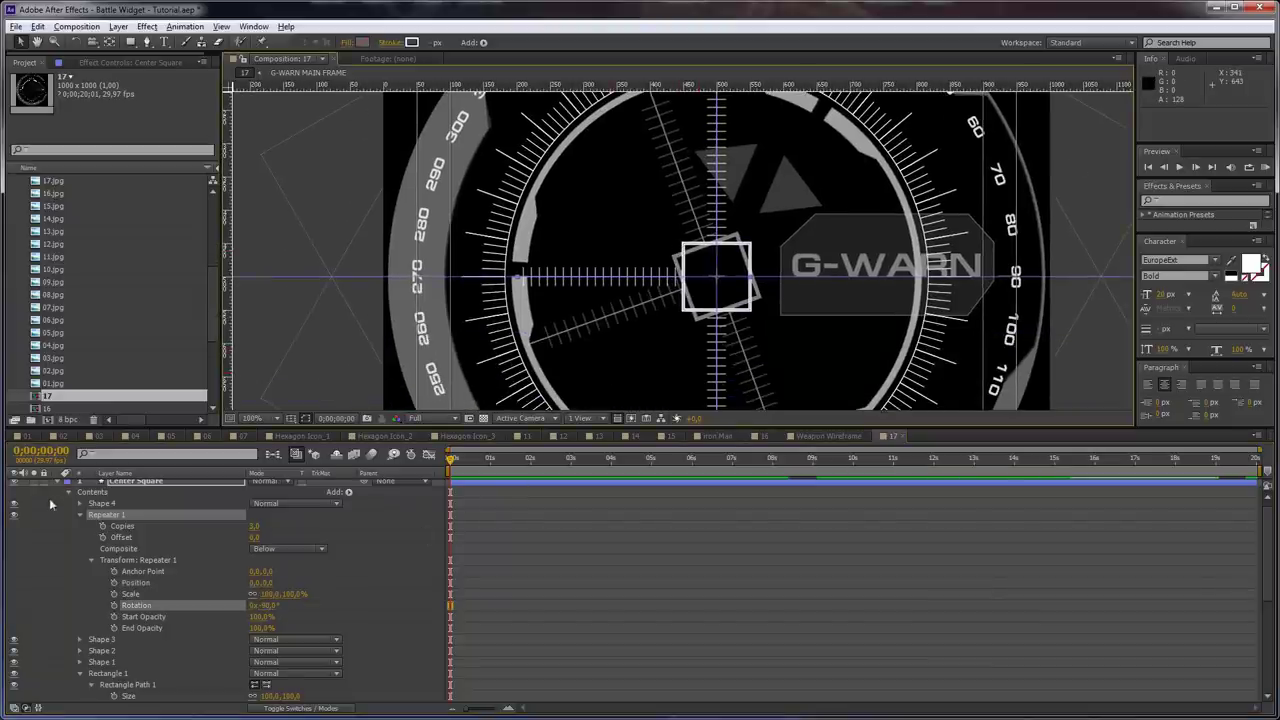
# Add the expression wiggle(1,360) to the Center Square layer's rotation and preview it at a later frame
pyautogui.scroll(1, 50, 504)
pyautogui.click(33, 484)
pyautogui.moveTo(457, 461)
pyautogui.mouseDown()
pyautogui.moveTo(525, 465)
pyautogui.moveTo(443, 466)
pyautogui.mouseUp()
pyautogui.click(32, 485)
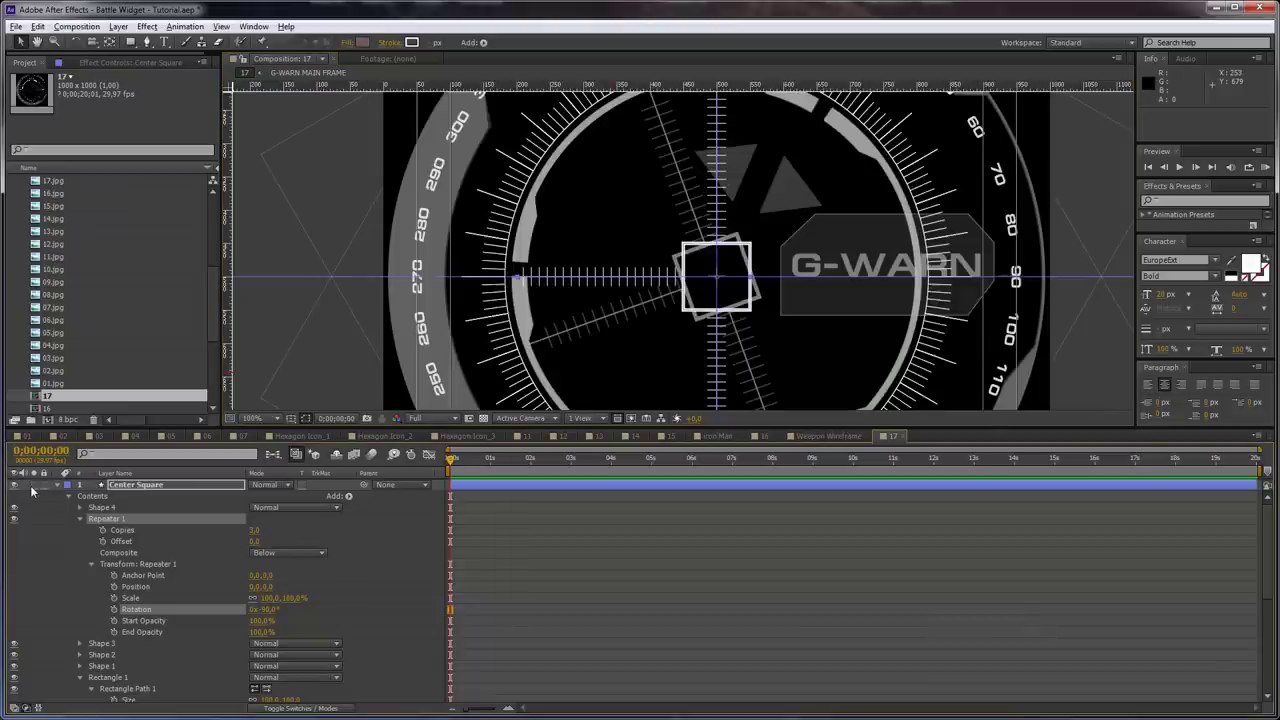
pyautogui.press('u')
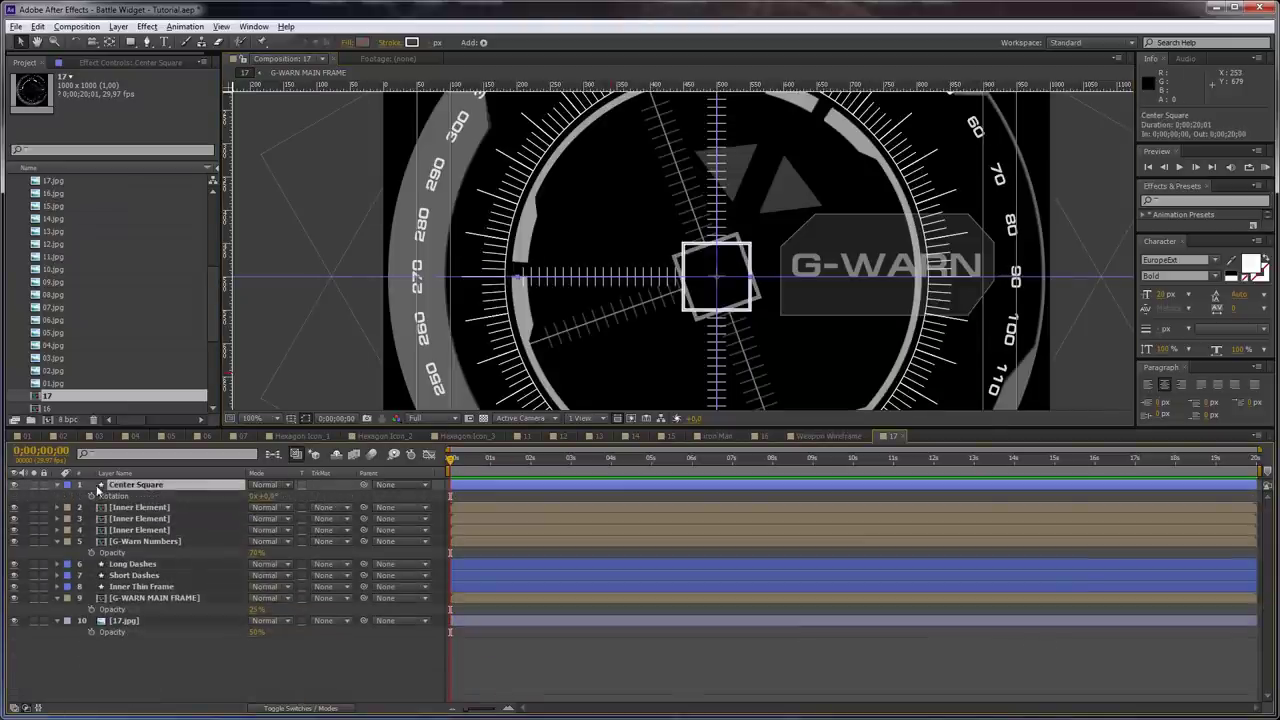
pyautogui.keyDown('alt'); pyautogui.click(91, 497); pyautogui.keyUp('alt')
pyautogui.write('wiggle(1,360')
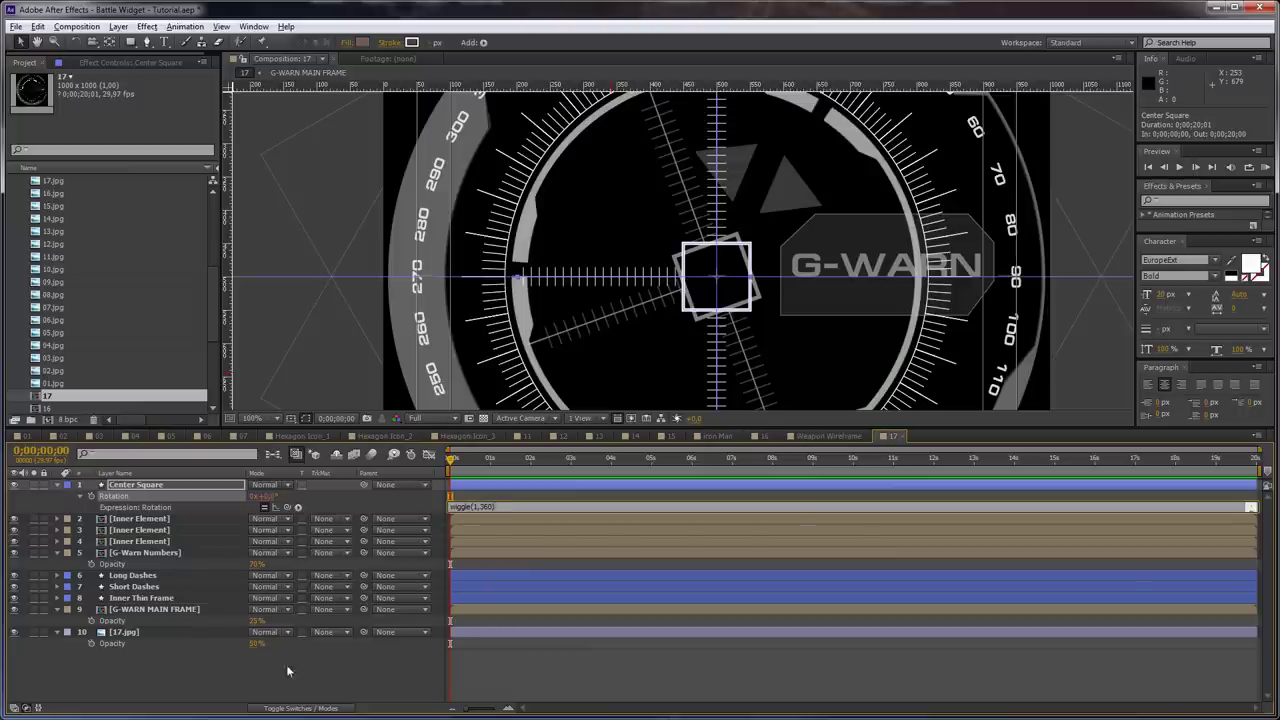
pyautogui.click(287, 671)
pyautogui.moveTo(452, 460); pyautogui.dragTo(586, 462)
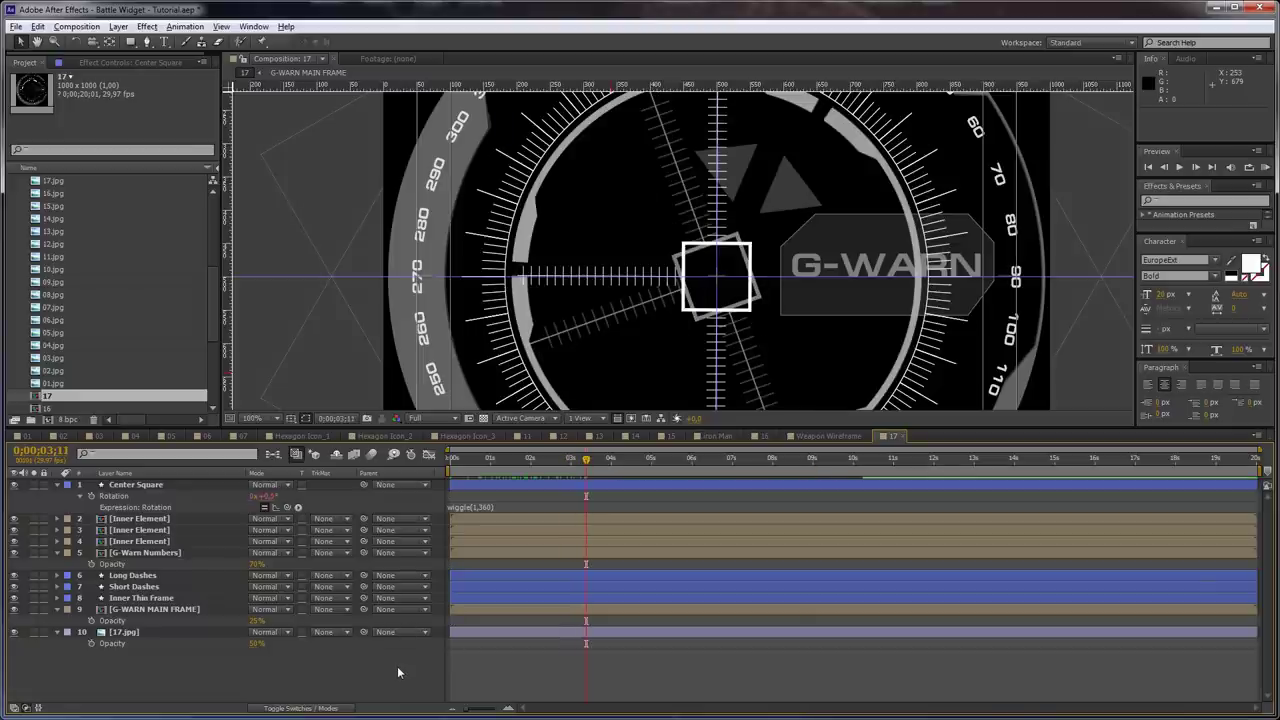
# Draw a light grey triangle with the Polygon tool near the first reference triangle, with the stroke at 0 px
pyautogui.press('q')
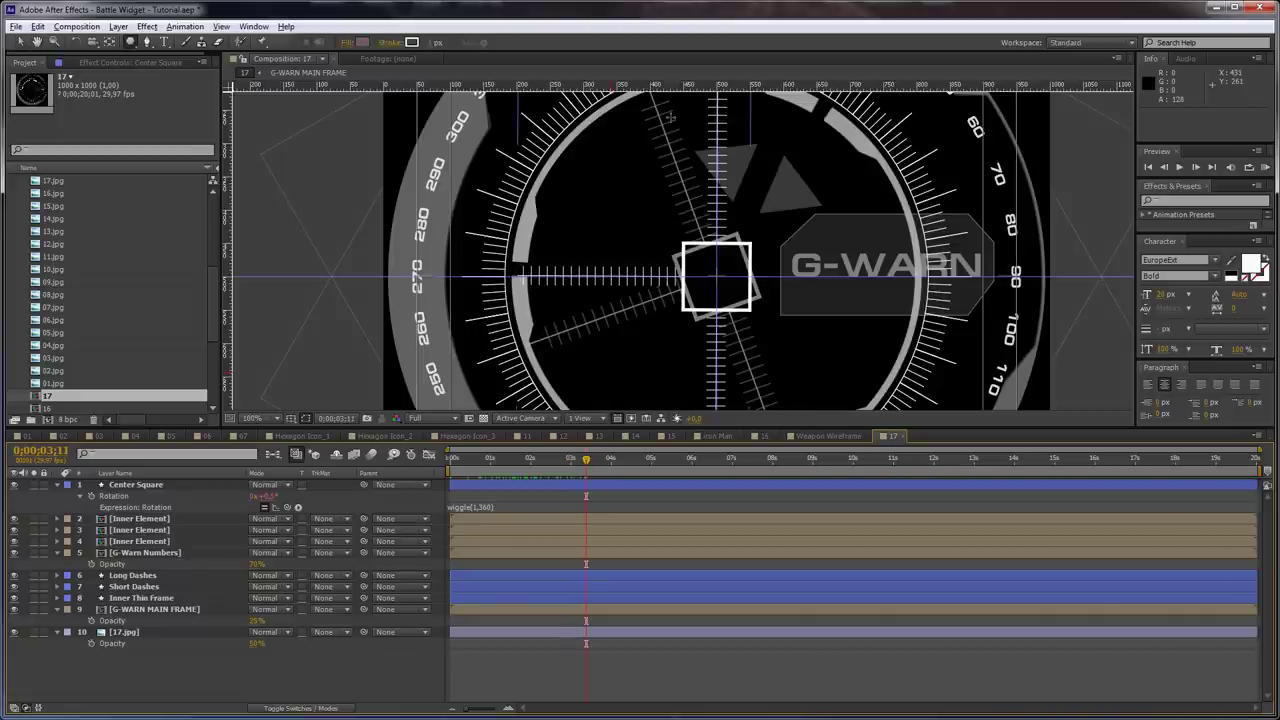
pyautogui.moveTo(671, 118); pyautogui.dragTo(657, 215)
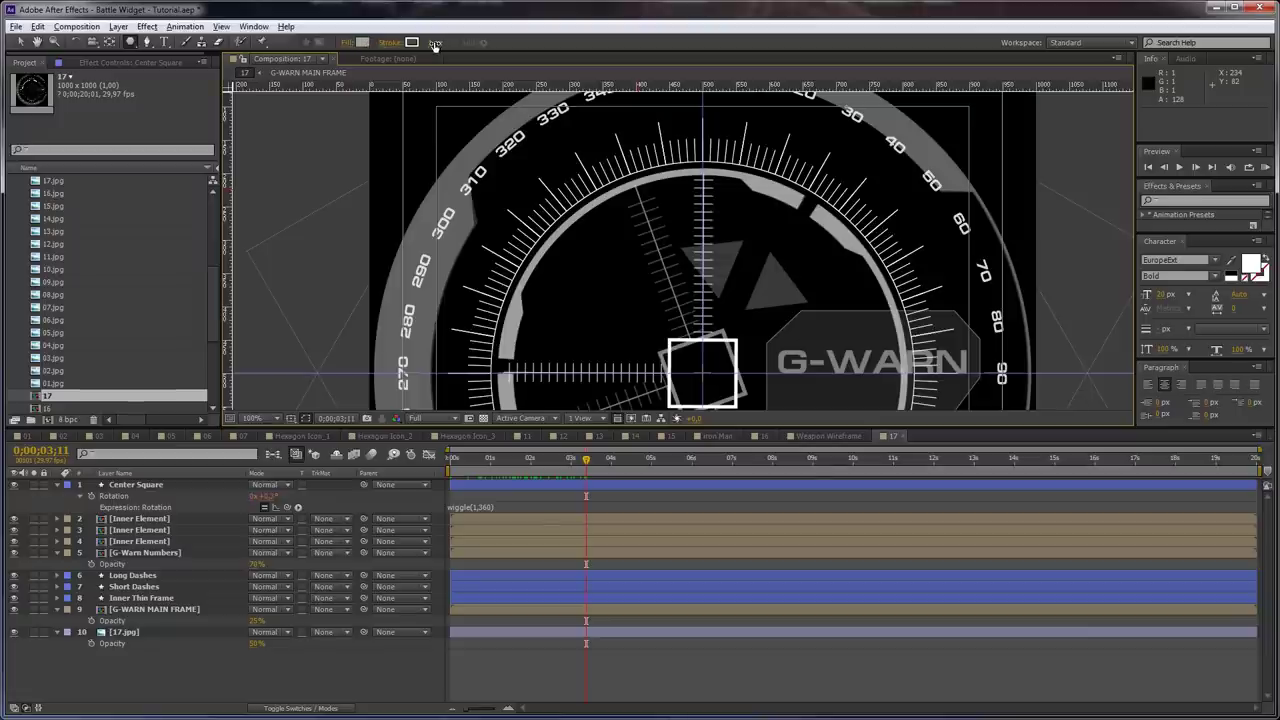
pyautogui.moveTo(725, 250)
pyautogui.mouseDown()
pyautogui.moveTo(723, 218)
pyautogui.moveTo(757, 251)
pyautogui.moveTo(694, 263)
pyautogui.moveTo(758, 226)
pyautogui.moveTo(722, 290)
pyautogui.mouseUp()
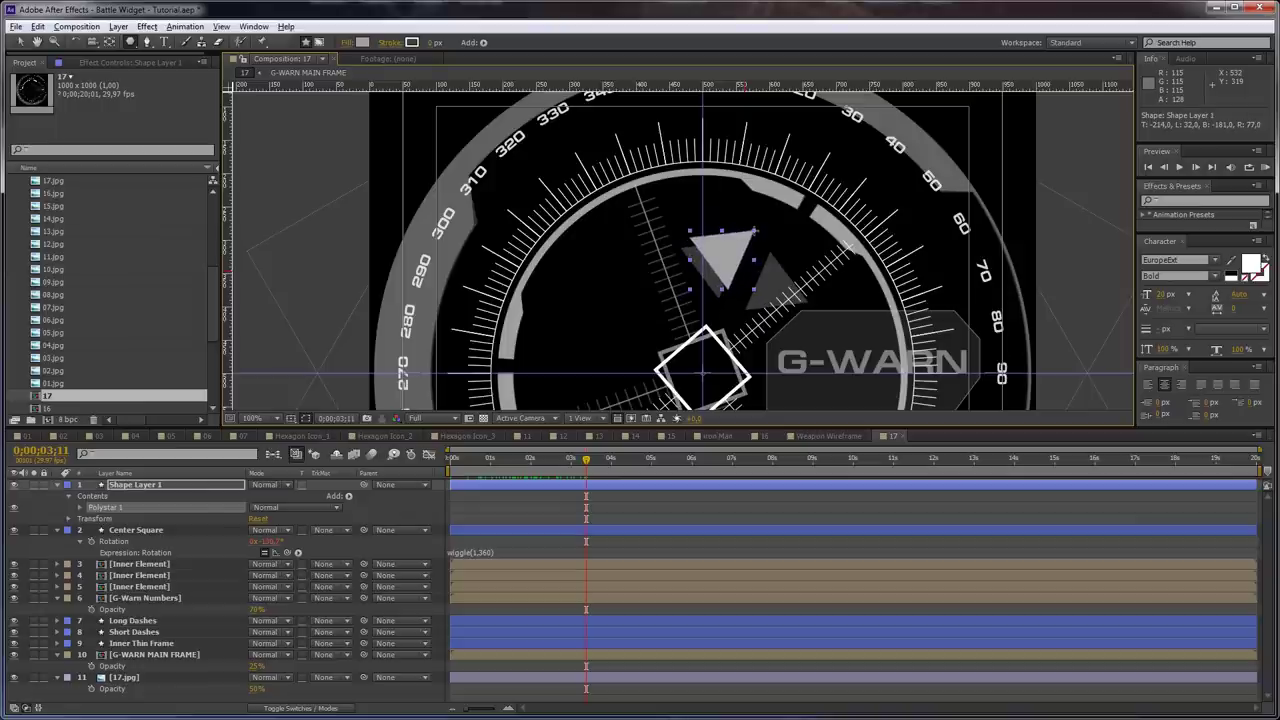
# Duplicate the triangle's shape layer, try rotating the copy, and undo the rotation
pyautogui.hotkey('ctrl', 'd')
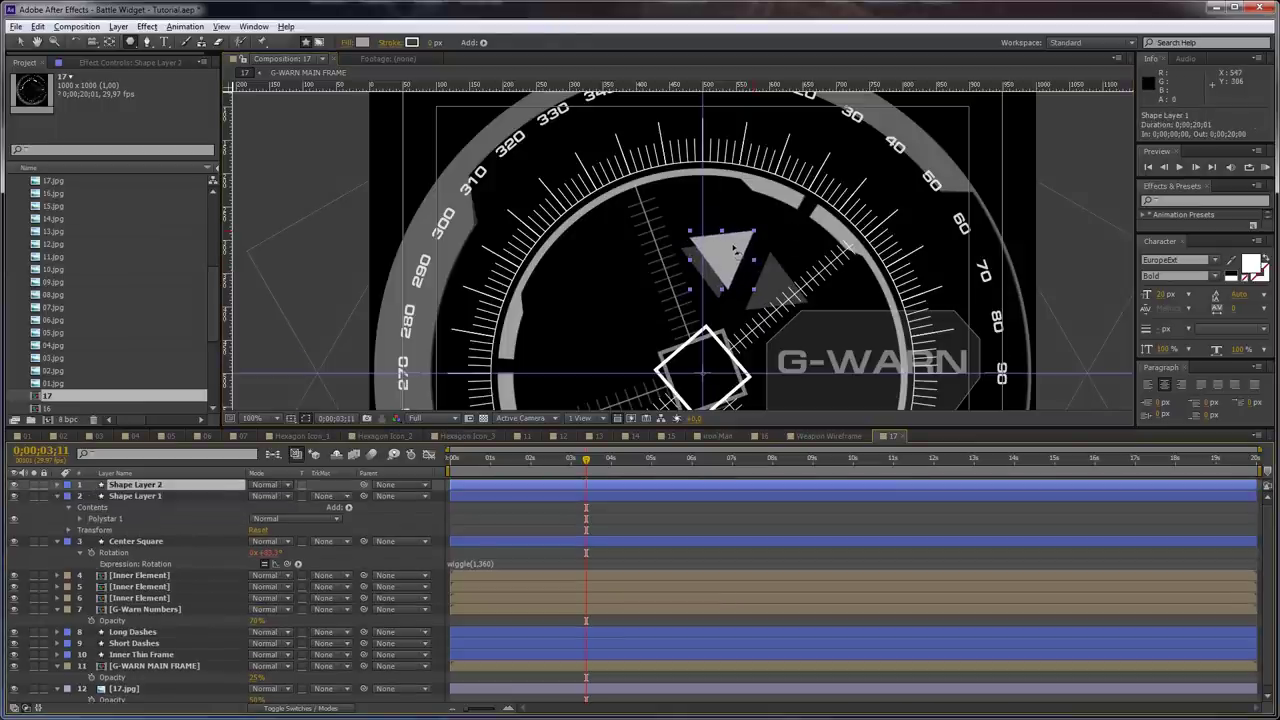
pyautogui.press('w')
pyautogui.moveTo(795, 250); pyautogui.dragTo(784, 316)
pyautogui.hotkey('ctrl', 'z')
# Hide the guides in the composition view and reselect the unlocked triangle copy, Shape Layer 2
pyautogui.press(',')
pyautogui.press(',')
pyautogui.moveTo(694, 314); pyautogui.dragTo(740, 312)
pyautogui.hotkey('ctrl', "'")
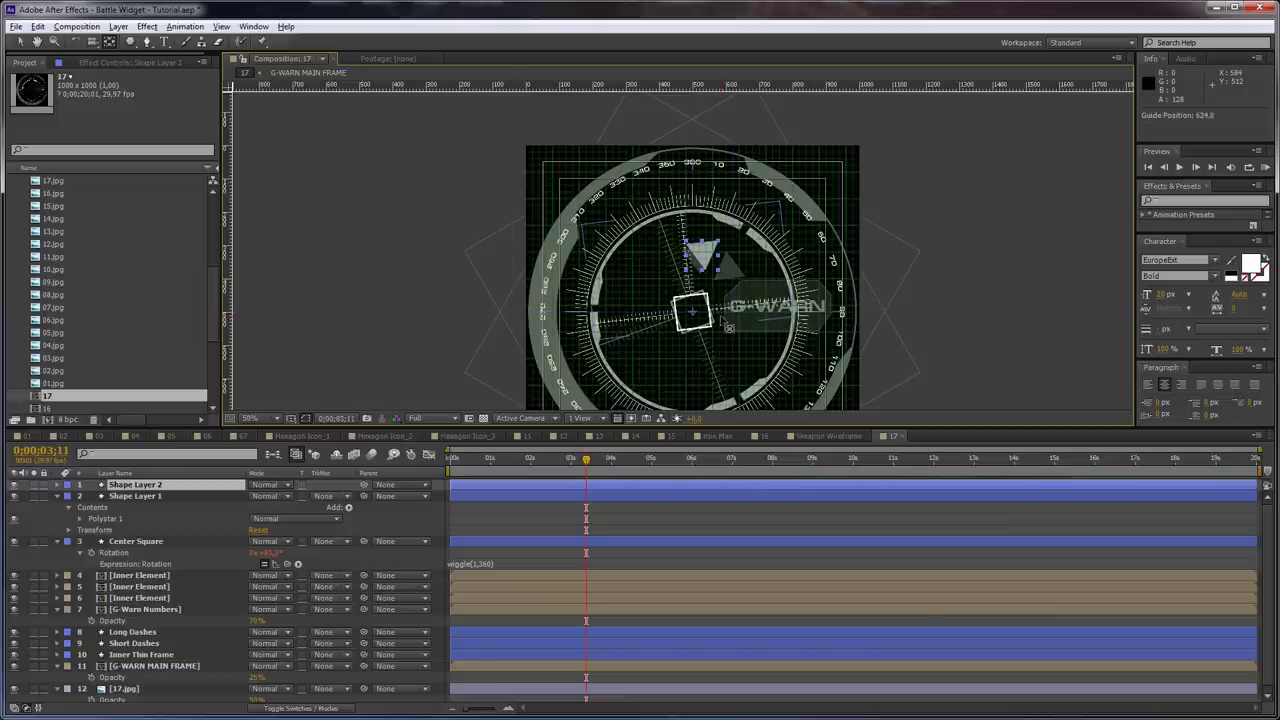
pyautogui.hotkey('ctrl', 'l')
pyautogui.hotkey('ctrl', ';')
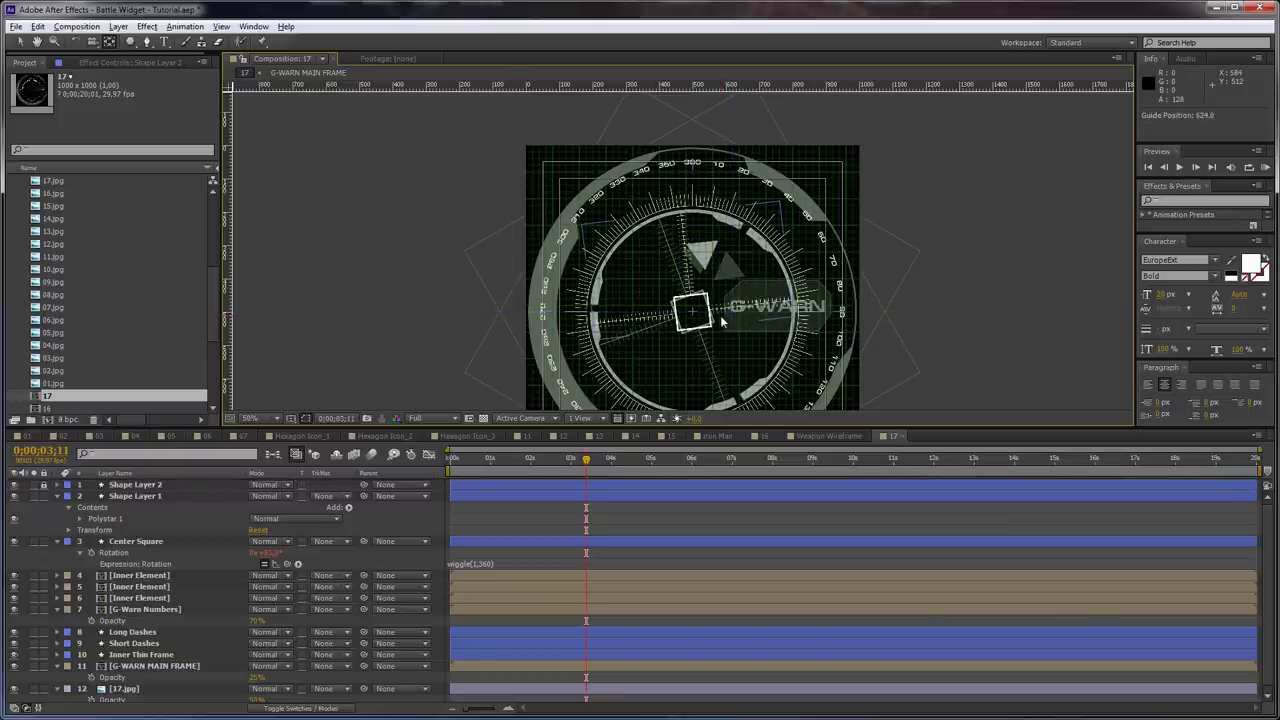
pyautogui.hotkey('ctrl', "'")
pyautogui.click(156, 486)
pyautogui.click(55, 489)
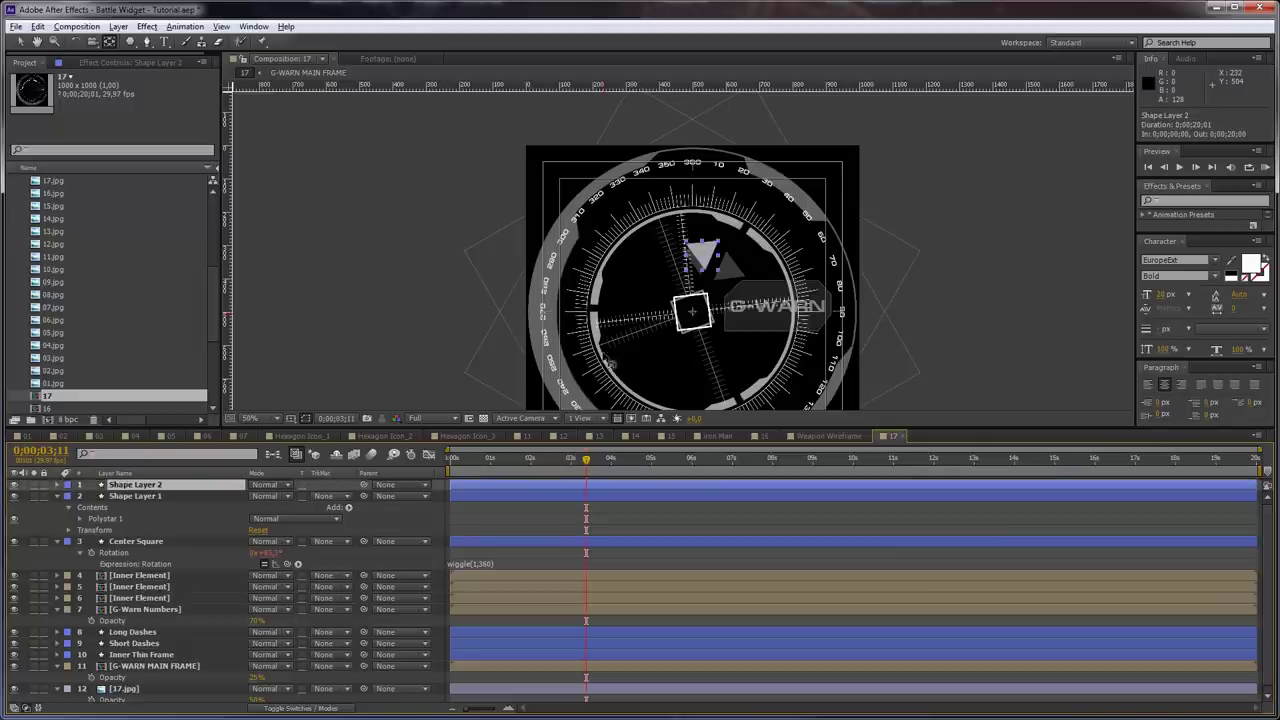
# Rotate the triangle copy to point upward and move it beside the first triangle, near the second reference triangle
pyautogui.scroll(4, 695, 330)
pyautogui.moveTo(695, 380); pyautogui.dragTo(808, 260)
pyautogui.press('w')
pyautogui.press('v')
pyautogui.press('w')
pyautogui.press('space')
pyautogui.press('v')
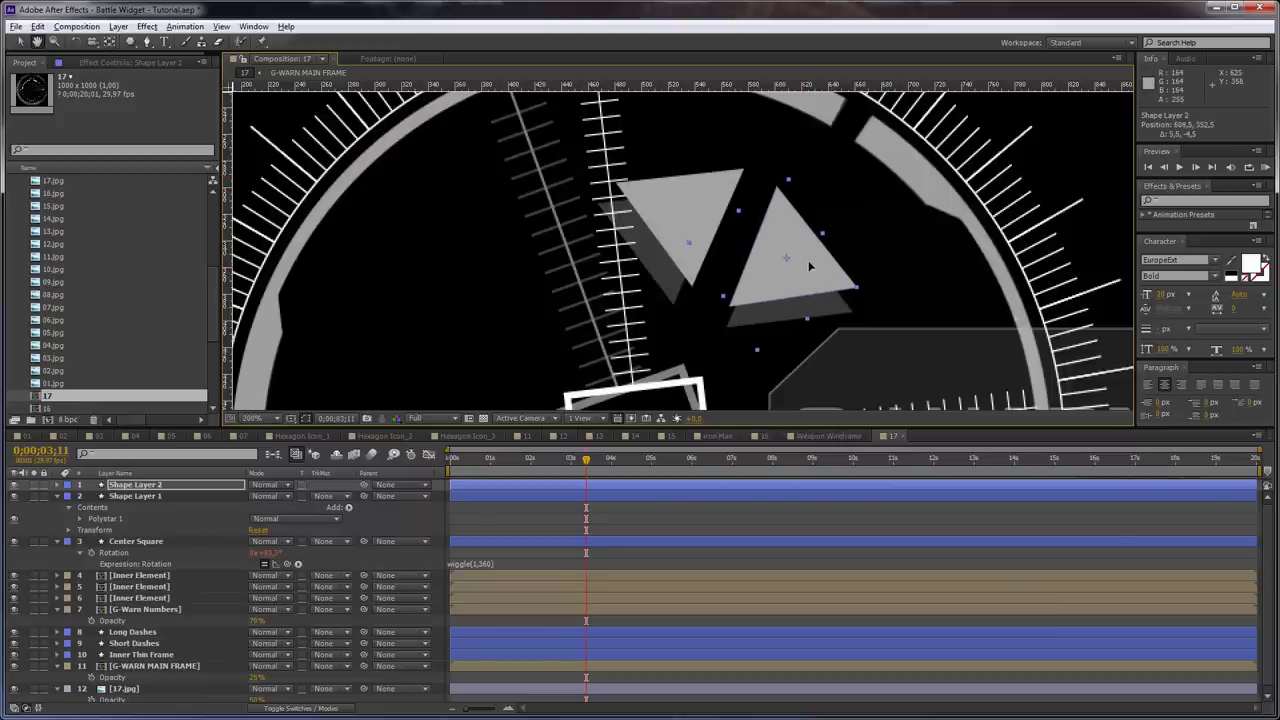
# Create a null object and parent both triangle layers, Shape Layer 1 and Shape Layer 2, to it
pyautogui.click(366, 532)
pyautogui.hotkey('ctrl', 'alt', 'shift', 'y')
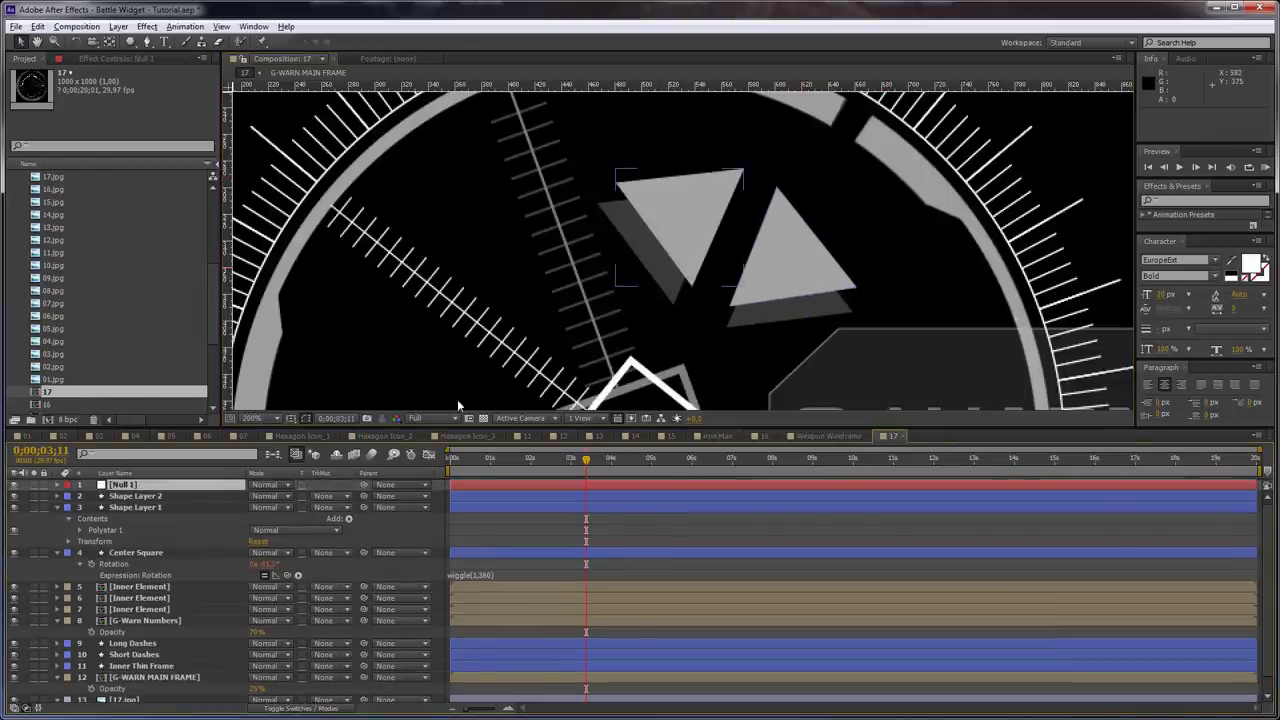
pyautogui.scroll(-1, 585, 252)
pyautogui.moveTo(650, 336); pyautogui.dragTo(681, 267)
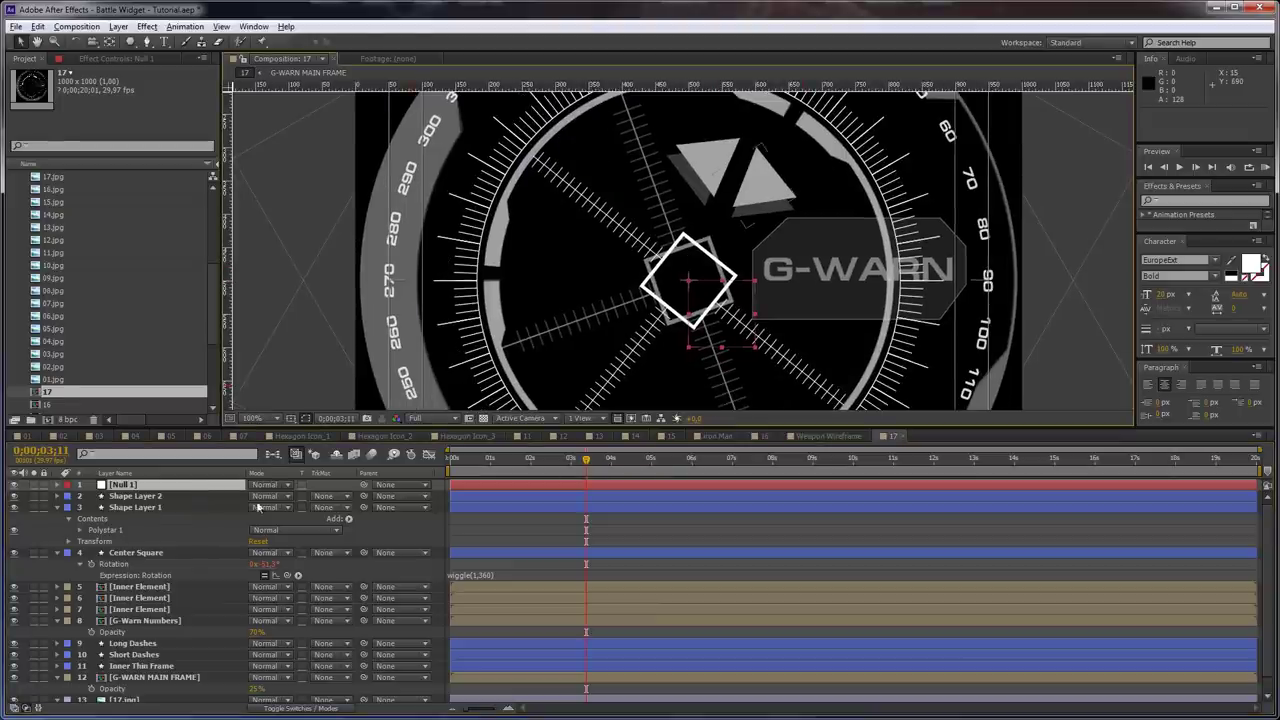
pyautogui.click(190, 508)
pyautogui.keyDown('shift'); pyautogui.click(179, 498); pyautogui.keyUp('shift')
pyautogui.moveTo(363, 496); pyautogui.dragTo(125, 485)
# Add the expression wiggle(.5,180) to the null's rotation and preview the triangles' motion
pyautogui.click(125, 484)
pyautogui.press('r')
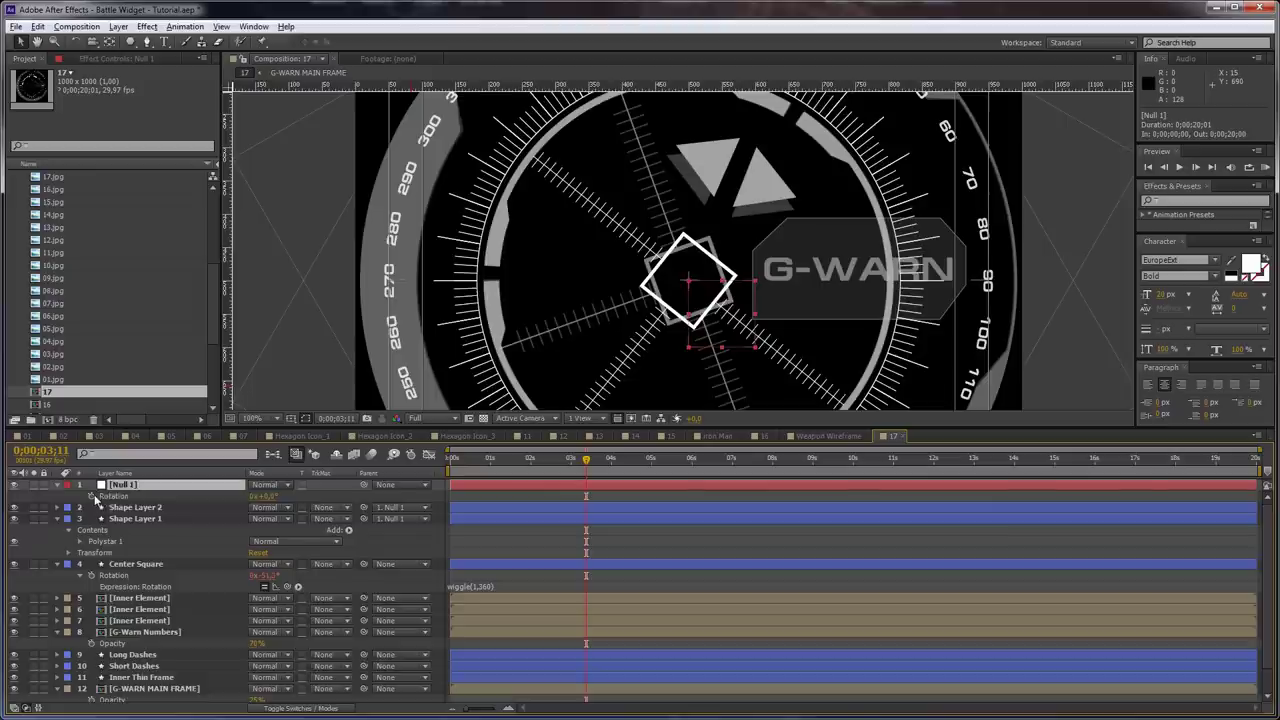
pyautogui.keyDown('alt'); pyautogui.click(92, 497); pyautogui.keyUp('alt')
pyautogui.write('wiggle(.5,180')
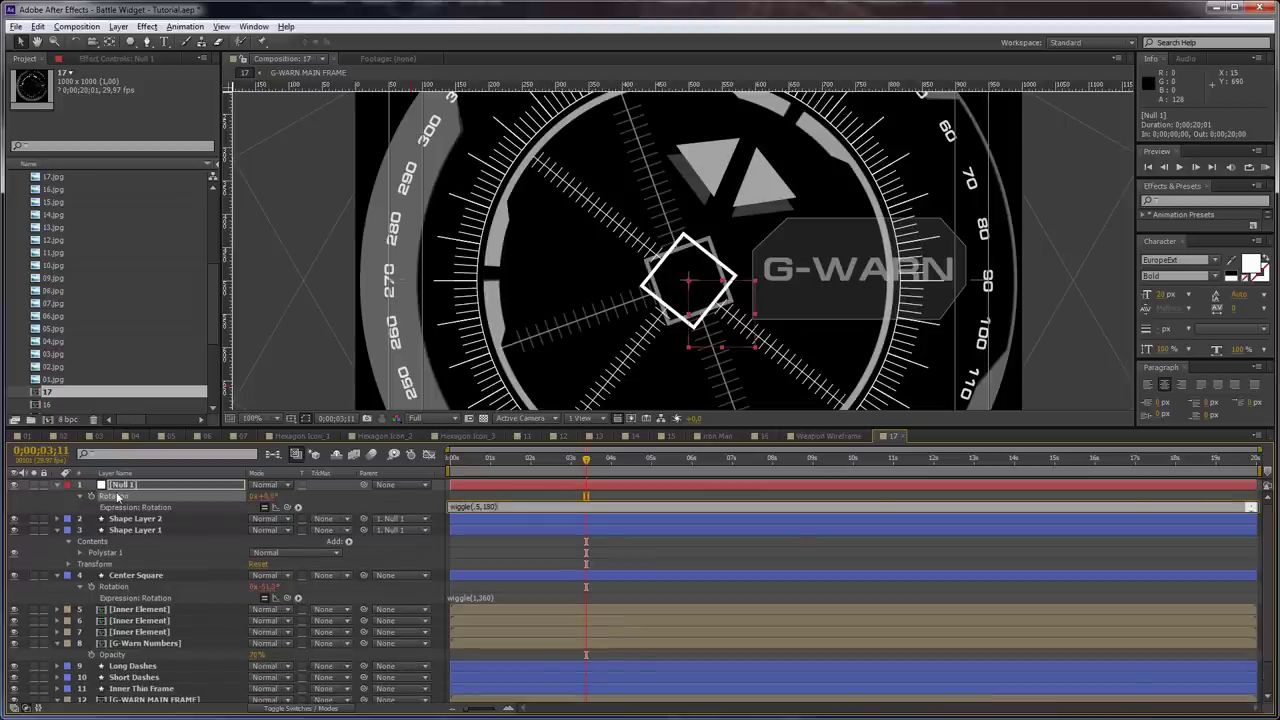
pyautogui.click(384, 499)
pyautogui.moveTo(488, 462); pyautogui.dragTo(553, 466)
pyautogui.press('space')
pyautogui.press('space')
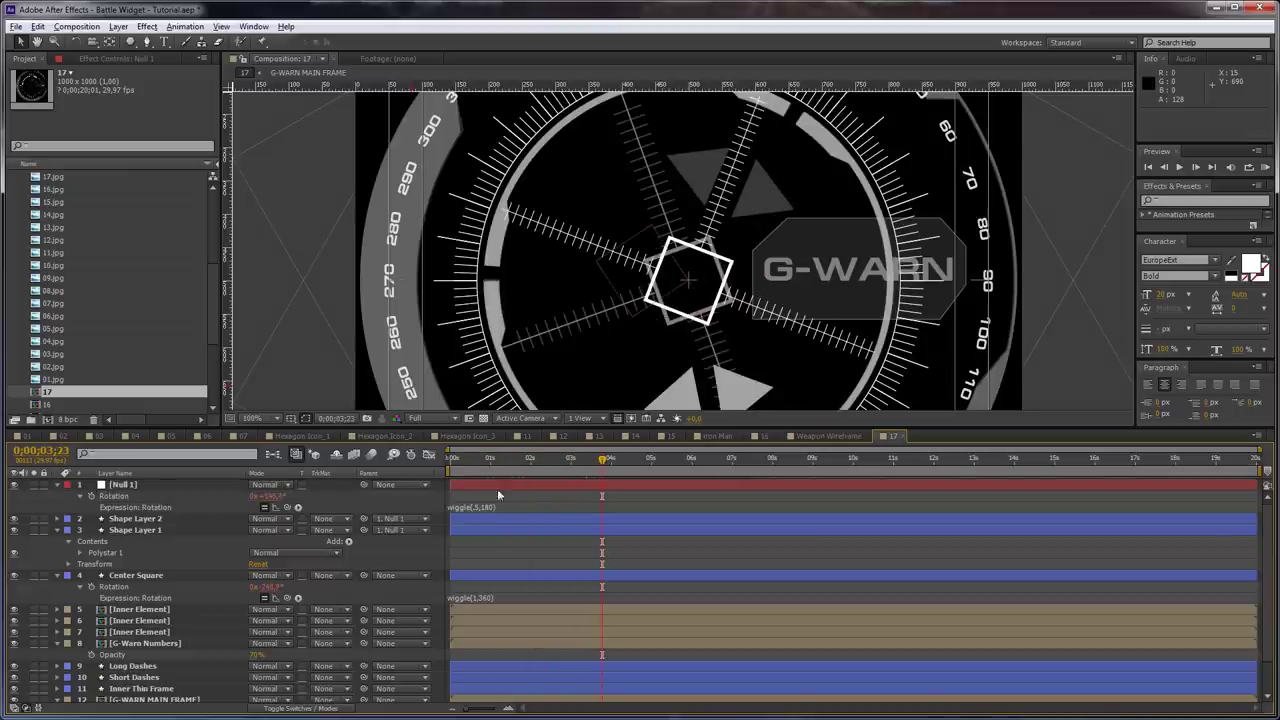
# Draw a closed shape with the Pen tool along the cut-corner outline of the reference G-WARN label plate
pyautogui.press('g')
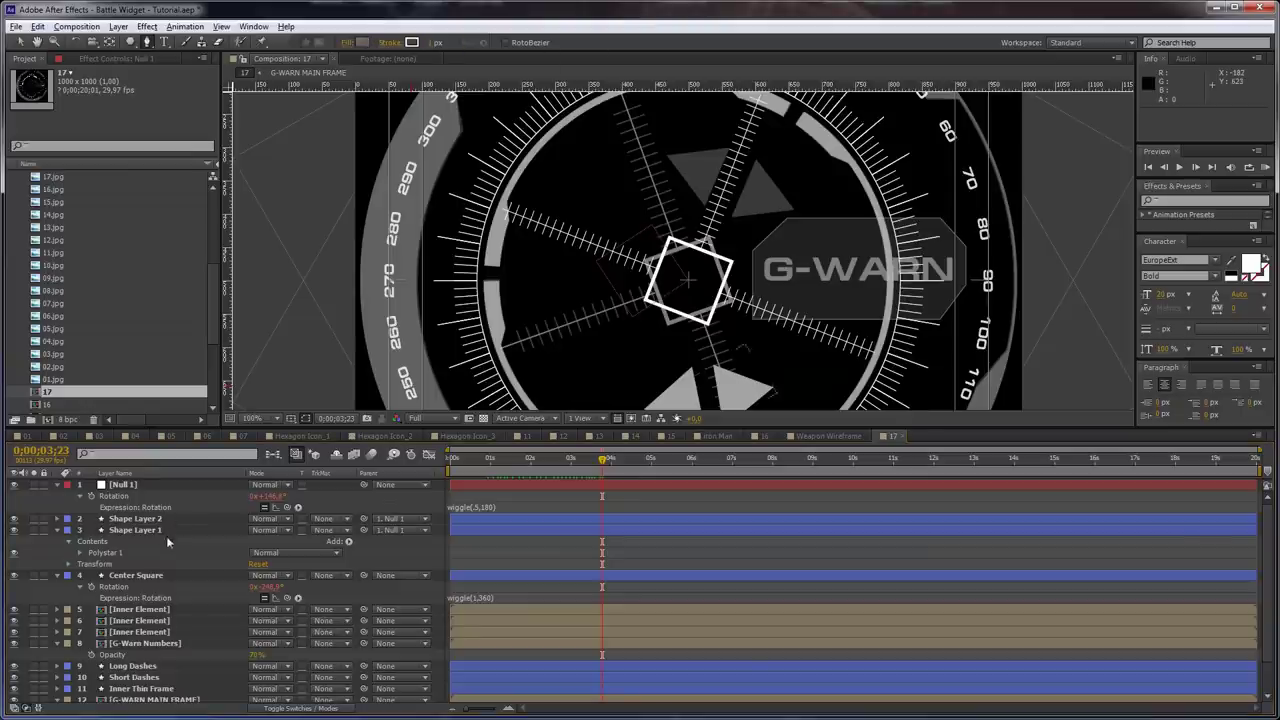
pyautogui.click(416, 508)
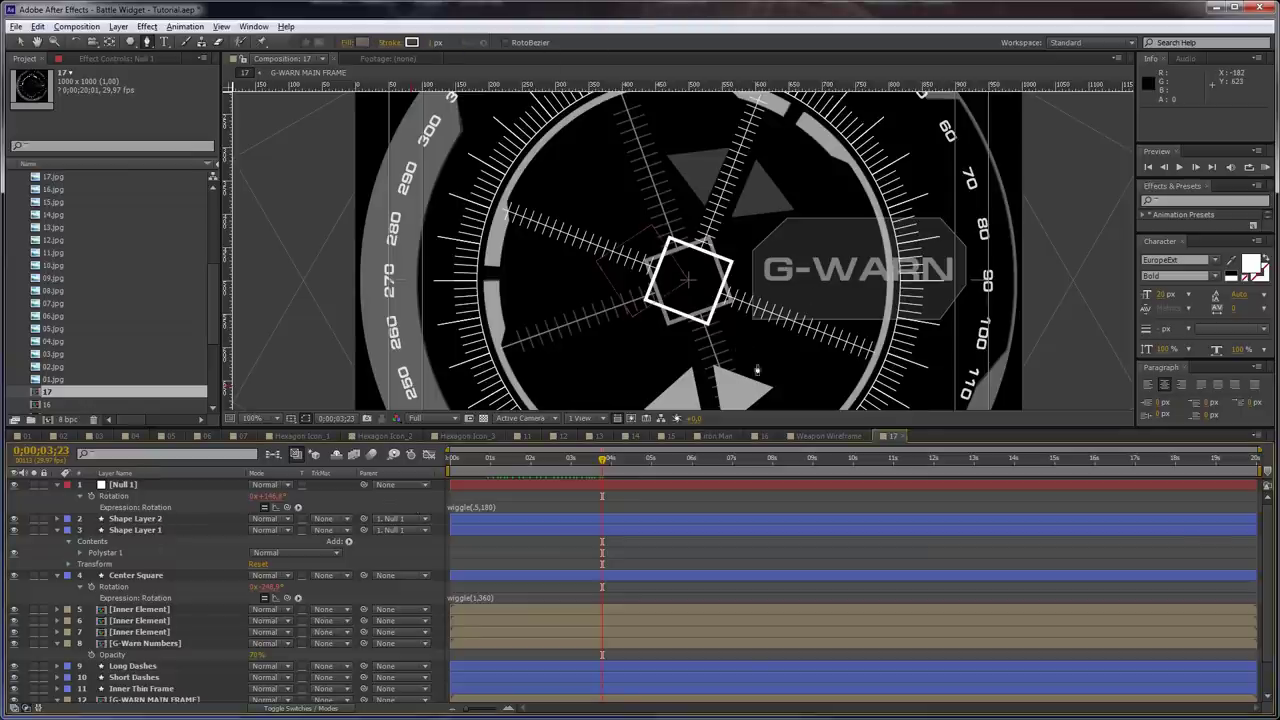
pyautogui.press('`')
pyautogui.scroll(1, 814, 287)
pyautogui.moveTo(997, 337); pyautogui.dragTo(835, 339)
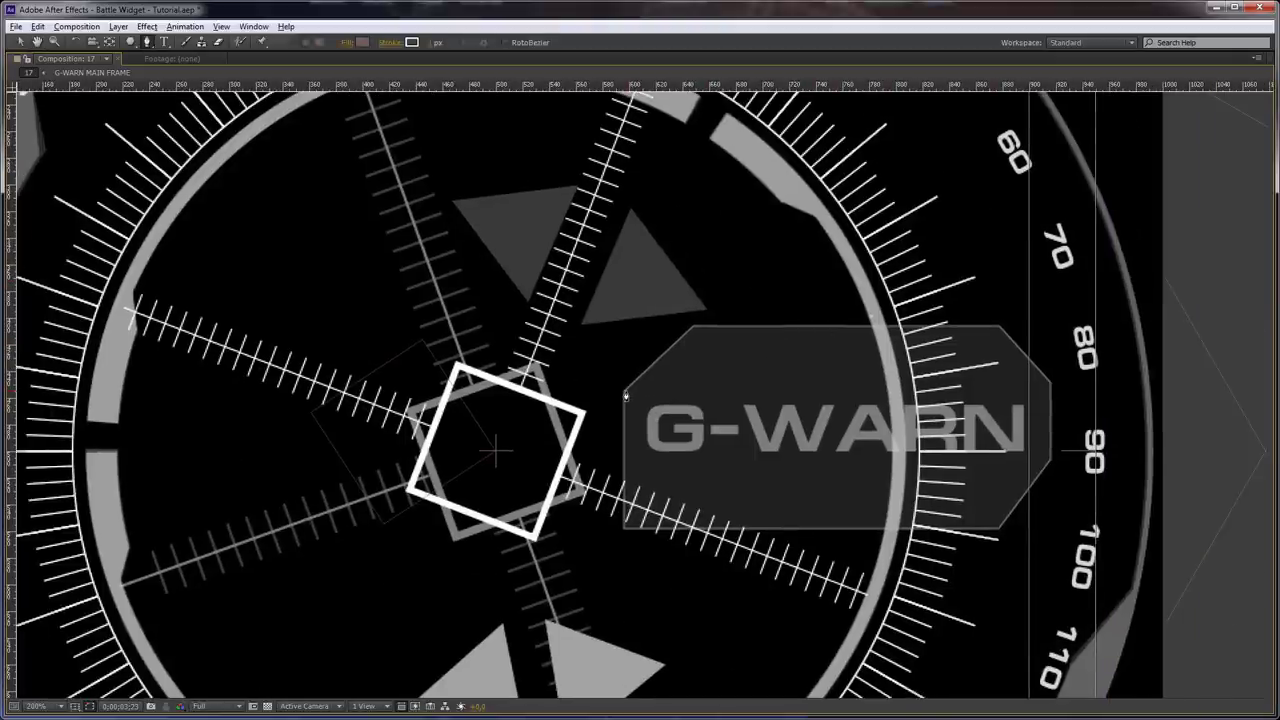
pyautogui.click(625, 391)
pyautogui.click(1000, 324)
pyautogui.click(1051, 383)
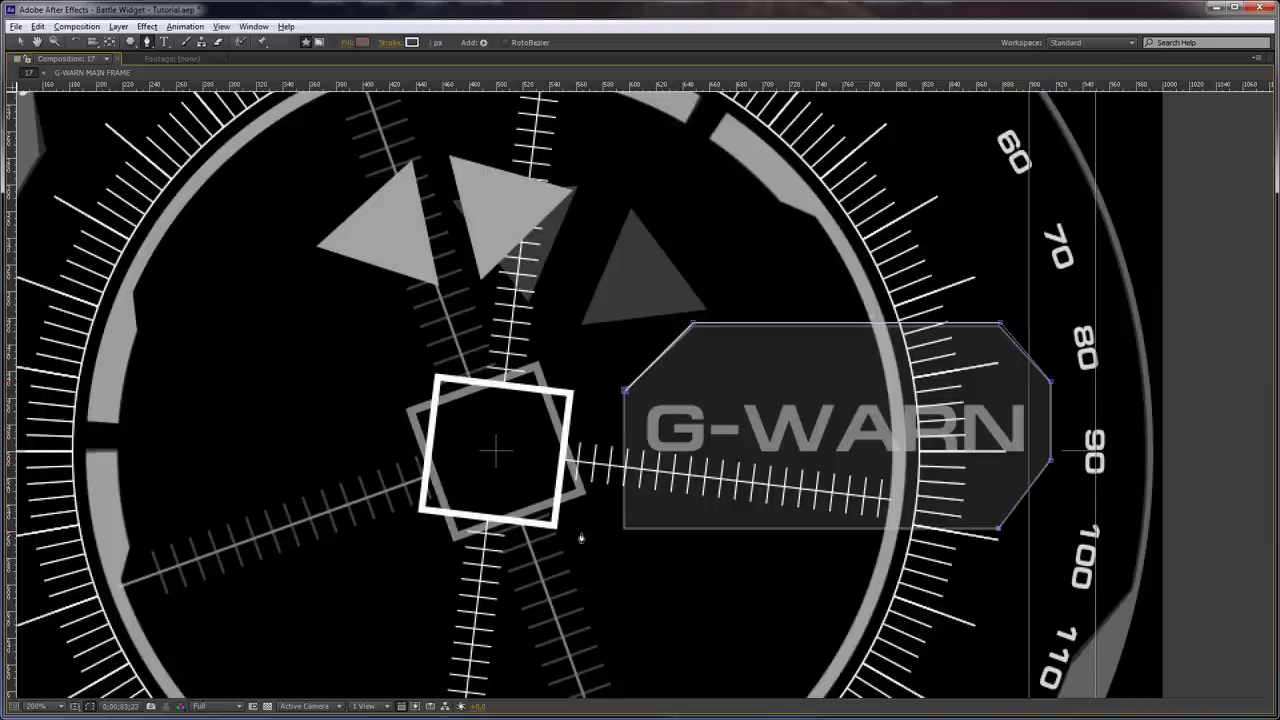
pyautogui.click(625, 529)
pyautogui.click(626, 391)
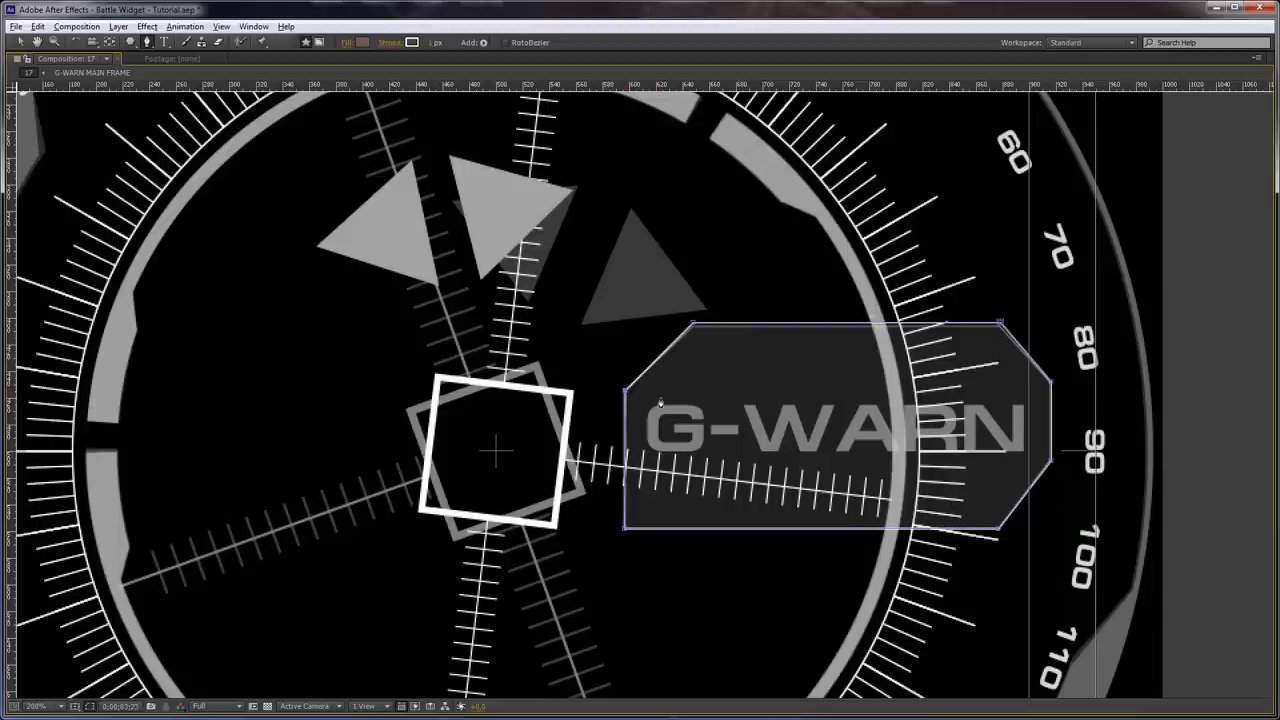
# Set the label plate shape's fill color to white (FFFFFF)
pyautogui.click(366, 45)
pyautogui.moveTo(310, 304); pyautogui.dragTo(155, 232)
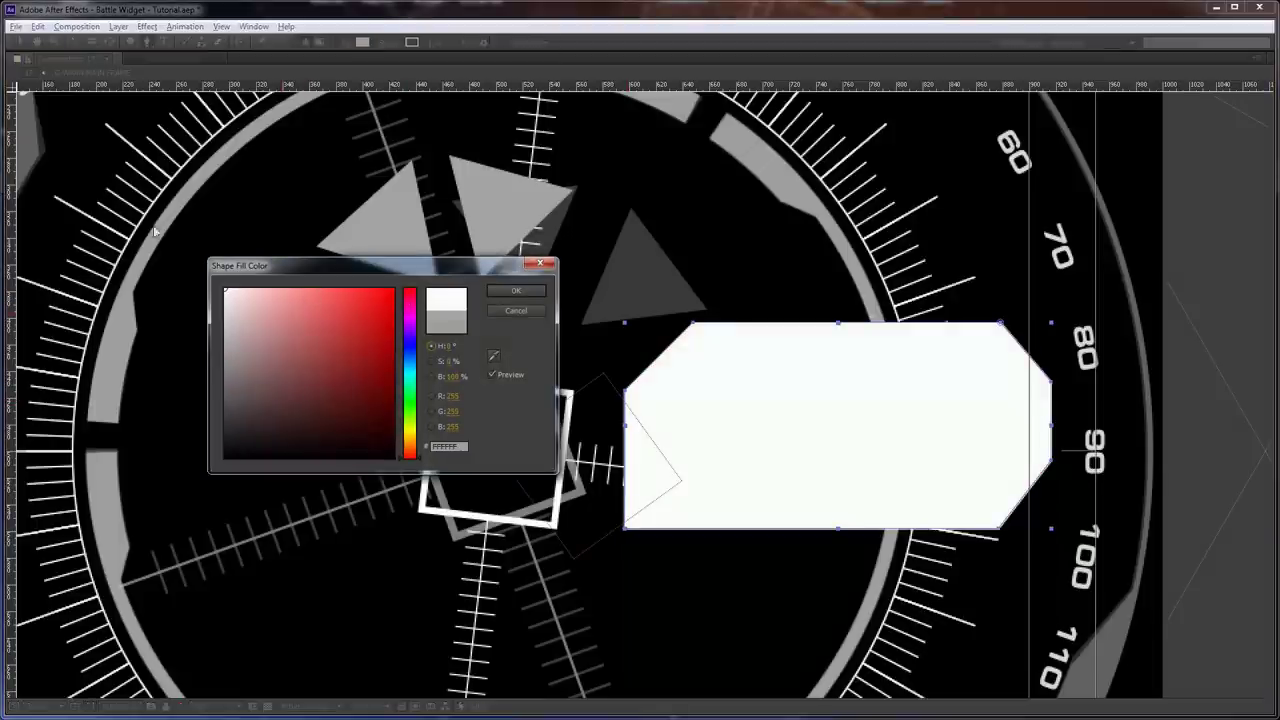
pyautogui.click(516, 291)
# Set the opacity of Fill 1 in Shape Layer 3 to 15%
pyautogui.press('`')
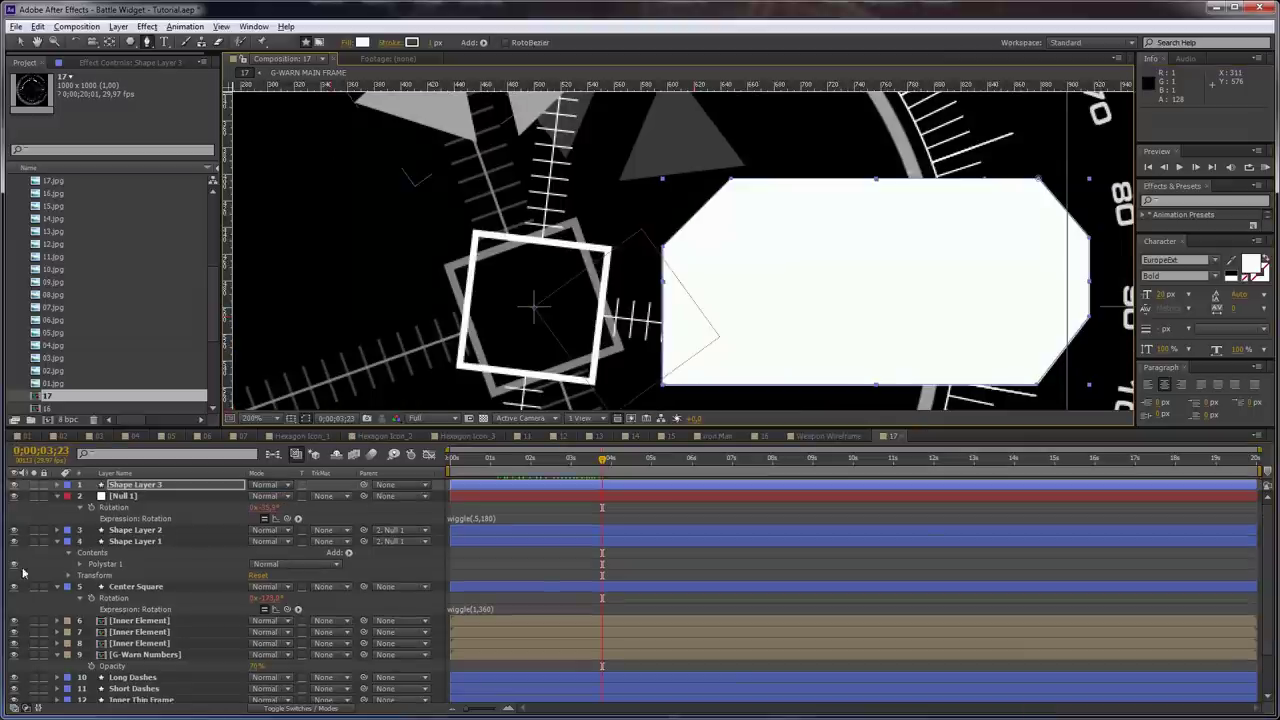
pyautogui.click(58, 485)
pyautogui.click(68, 496)
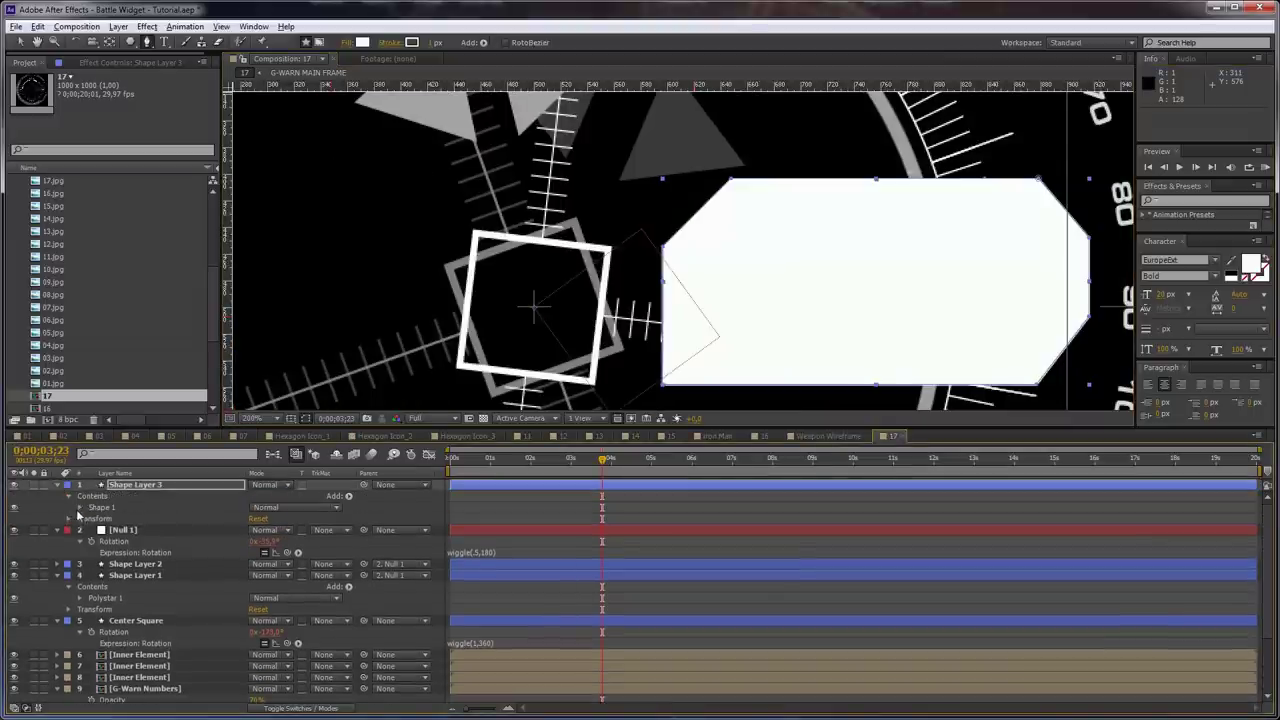
pyautogui.click(80, 507)
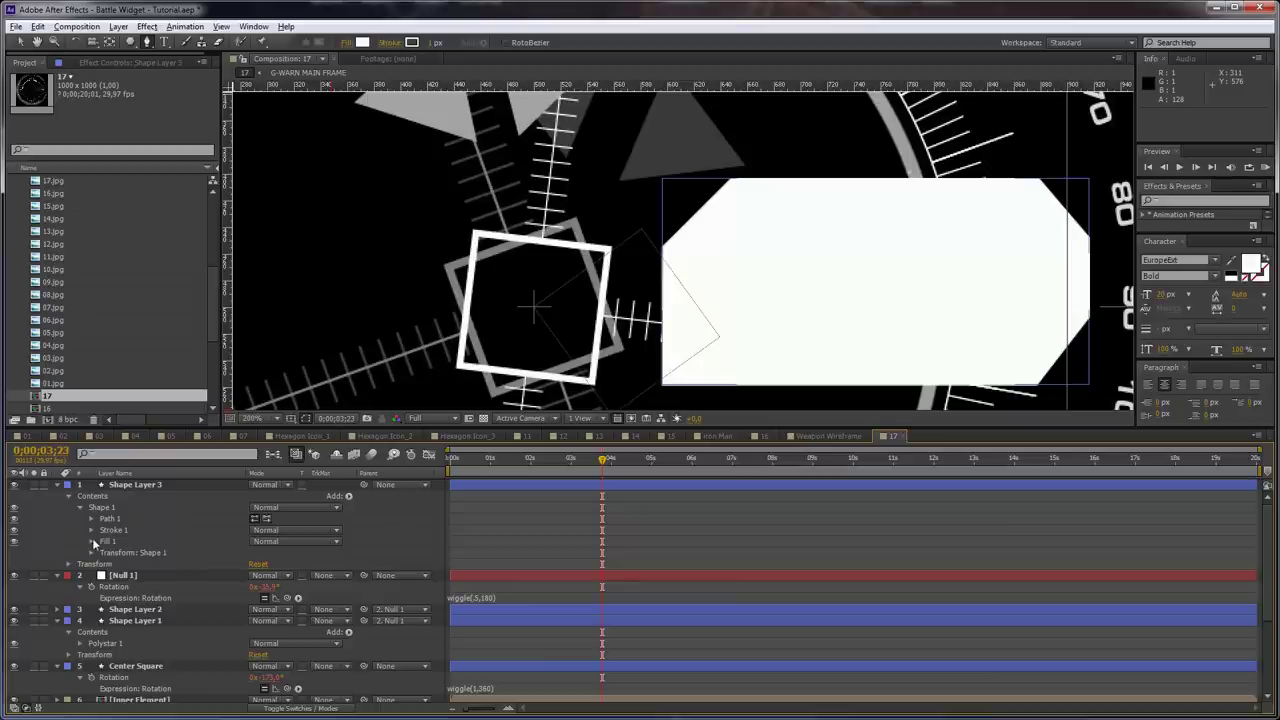
pyautogui.click(92, 541)
pyautogui.press('Return')
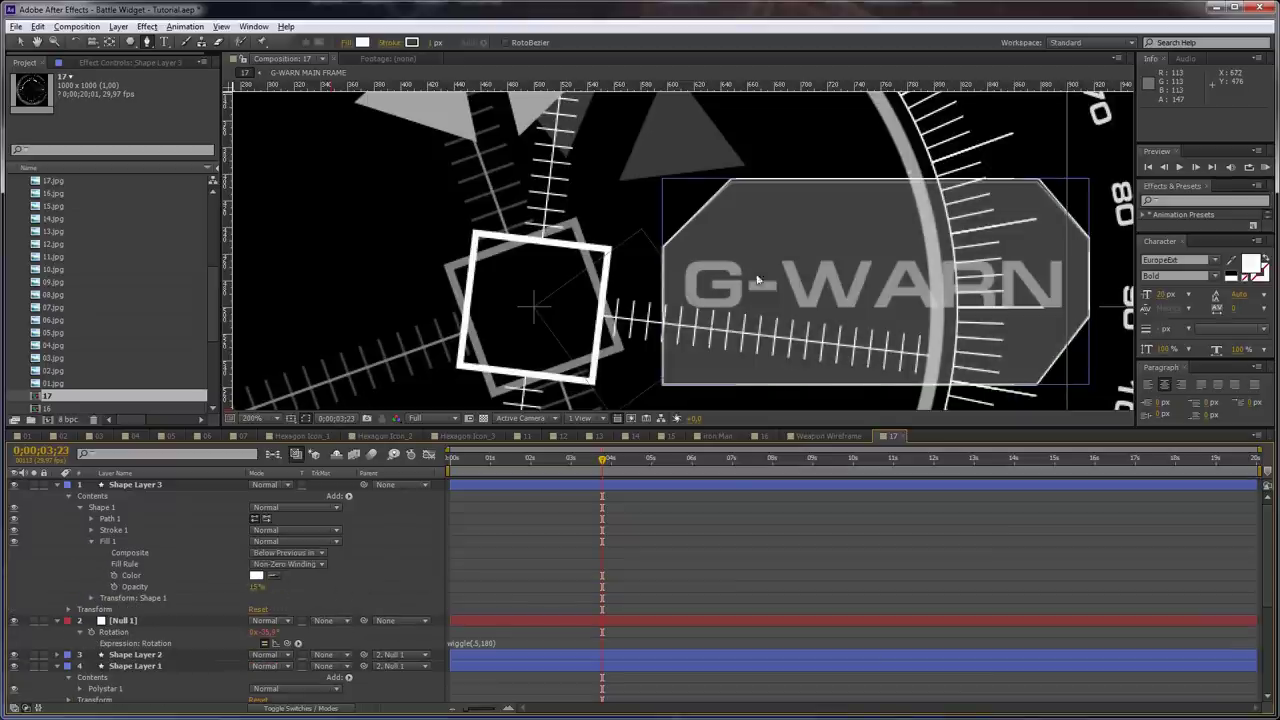
# Add the text G-WARN over the label plate and enlarge its font size
pyautogui.hotkey('ctrl', 't')
pyautogui.click(829, 272)
pyautogui.write('G-WARN')
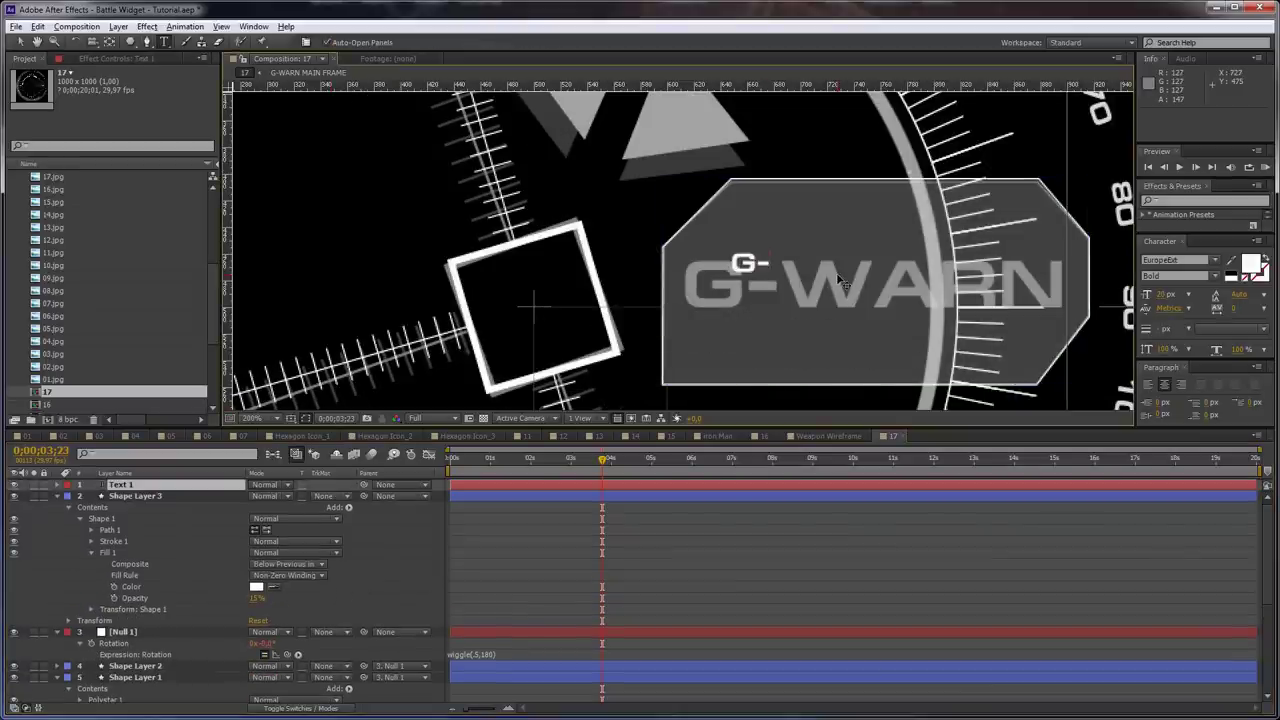
pyautogui.hotkey('ctrl', 'a')
pyautogui.moveTo(1164, 297)
pyautogui.mouseDown()
pyautogui.moveTo(1195, 305)
pyautogui.moveTo(1152, 296)
pyautogui.moveTo(1182, 297)
pyautogui.mouseUp()
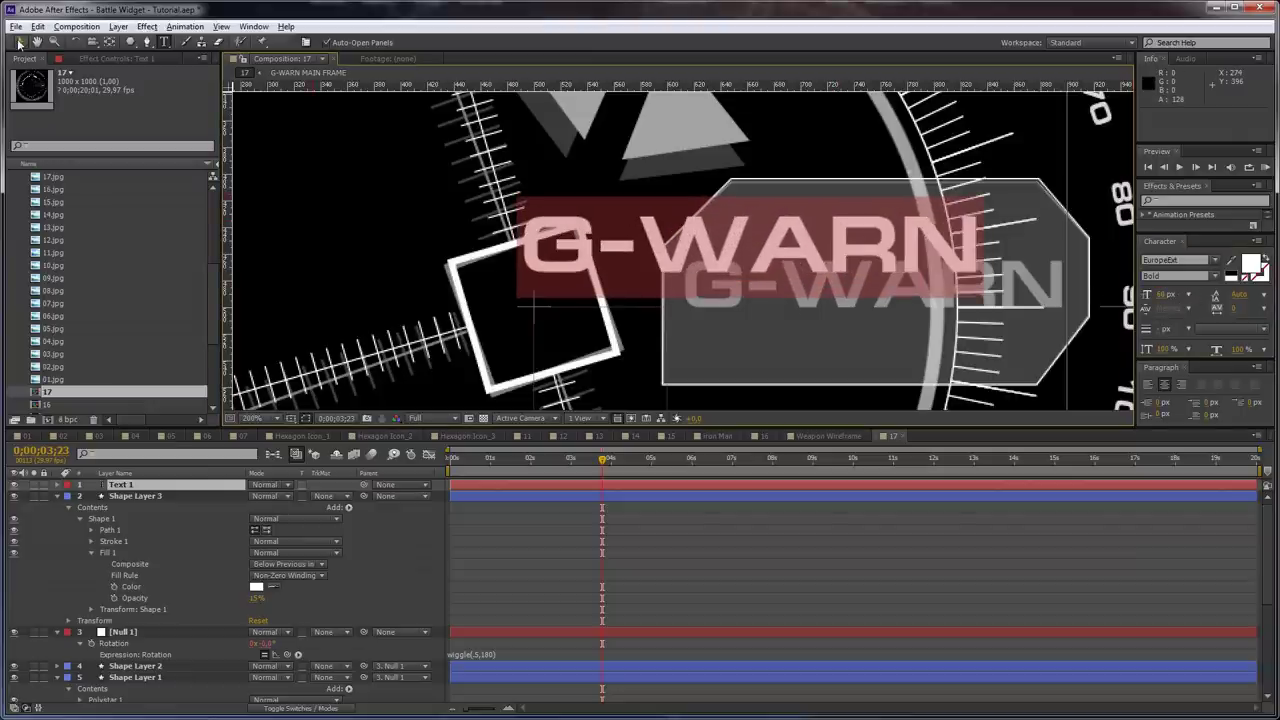
# Set the G-WARN text's font size to 50 px and position it exactly over the reference lettering
pyautogui.click(21, 42)
pyautogui.moveTo(802, 239); pyautogui.dragTo(911, 272)
pyautogui.click(1164, 296)
pyautogui.write('50')
pyautogui.press('Return')
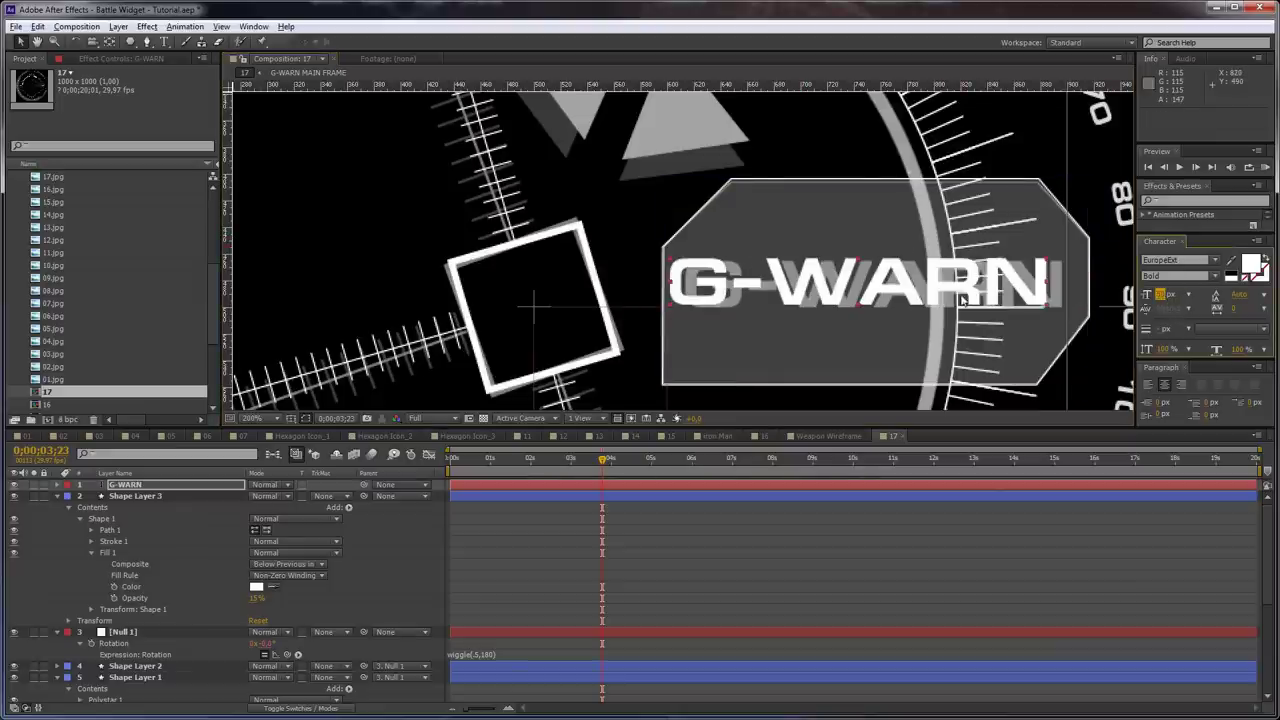
pyautogui.moveTo(962, 298); pyautogui.dragTo(979, 300)
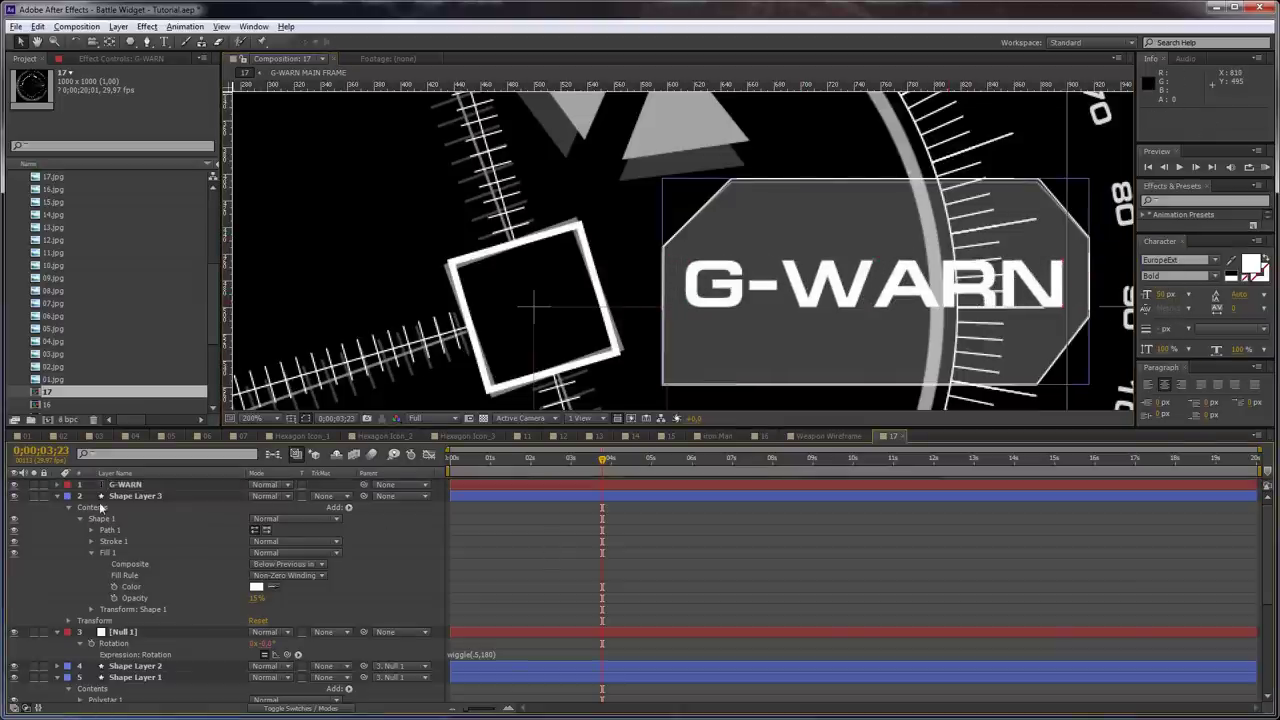
# Lower the opacity of the G-WARN text layer
pyautogui.press('t')
pyautogui.click(251, 497)
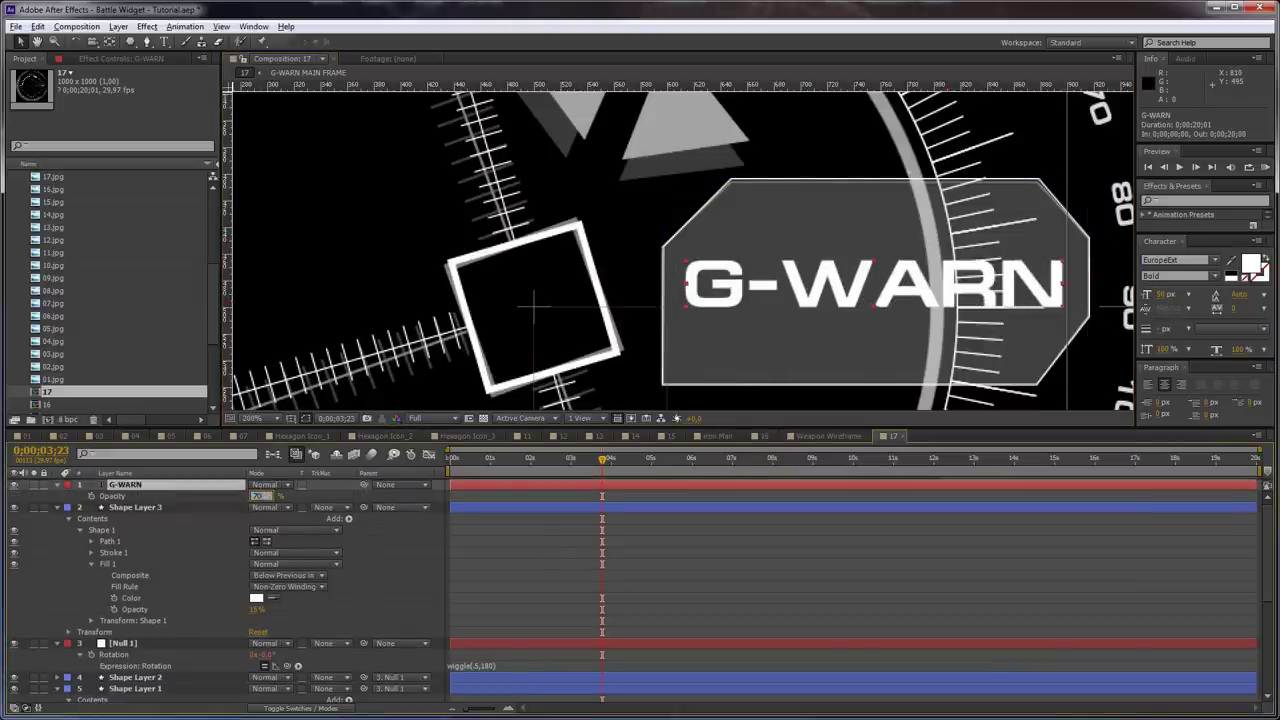
pyautogui.press('Return')
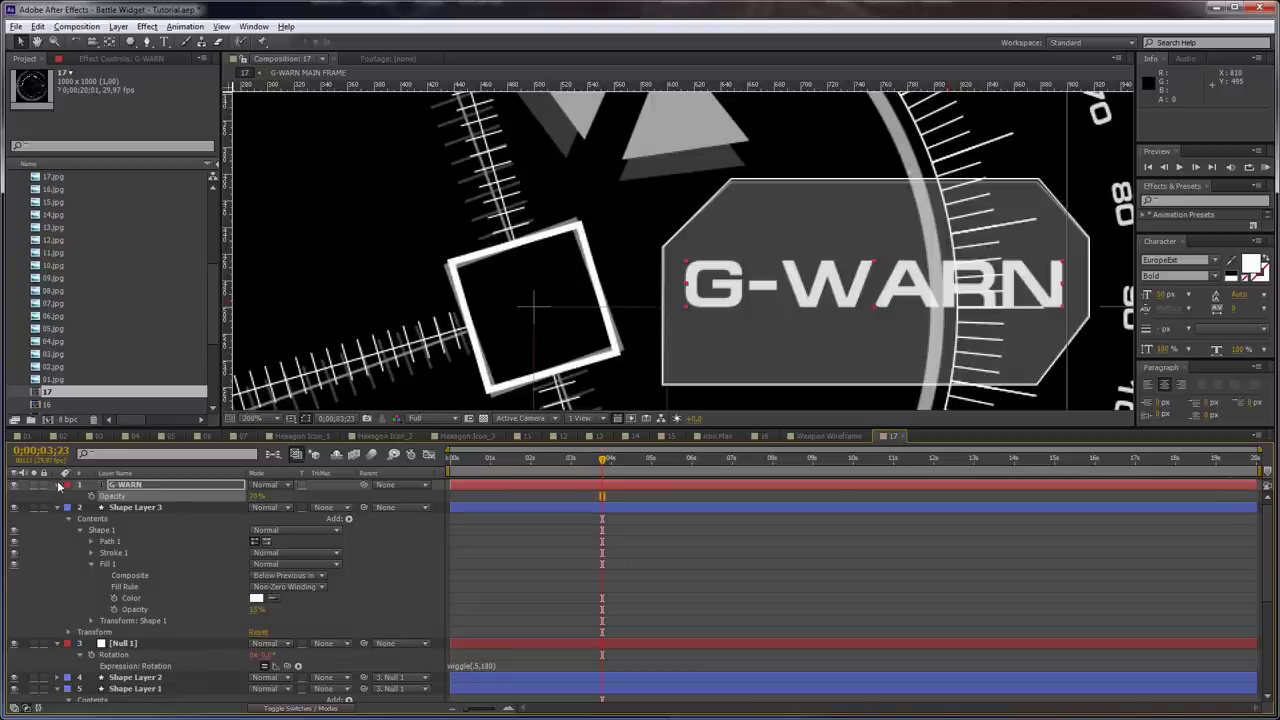
# Collapse the properties of all layers in composition 17 and save the project
pyautogui.click(57, 485)
pyautogui.click(57, 497)
pyautogui.hotkey('ctrl', 'a')
pyautogui.press('u')
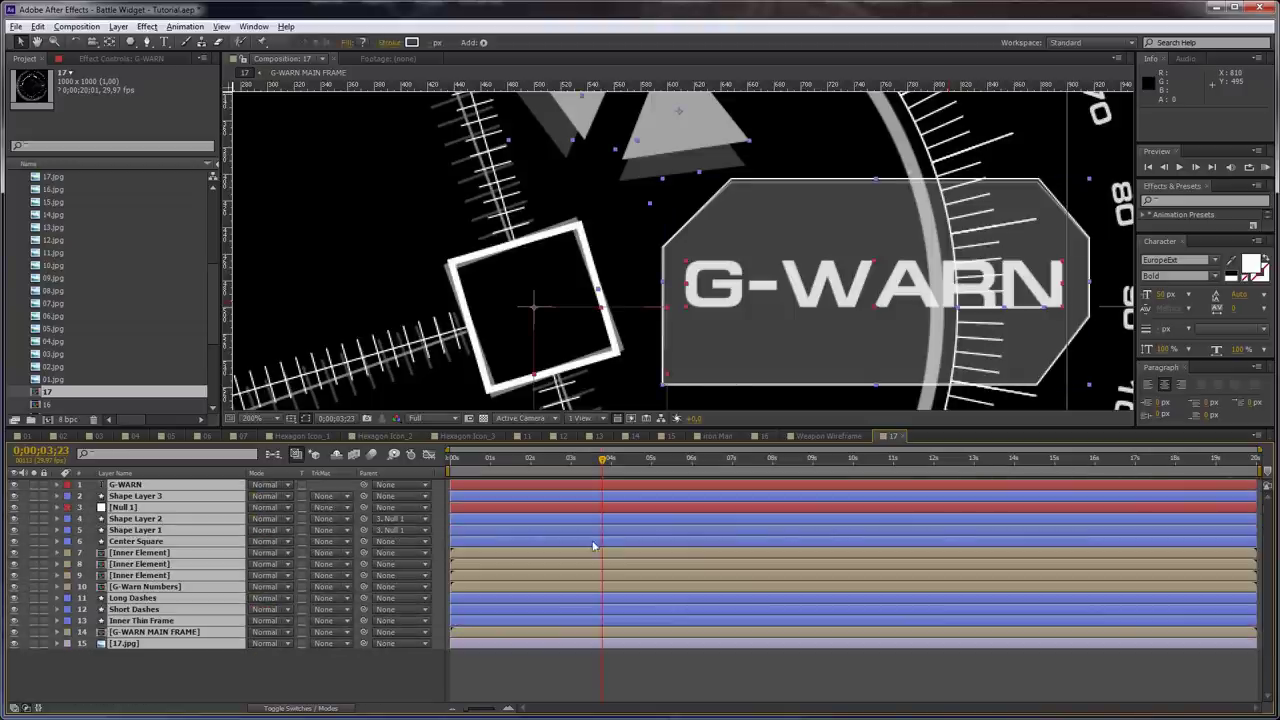
pyautogui.click(412, 670)
pyautogui.hotkey('ctrl', 's')
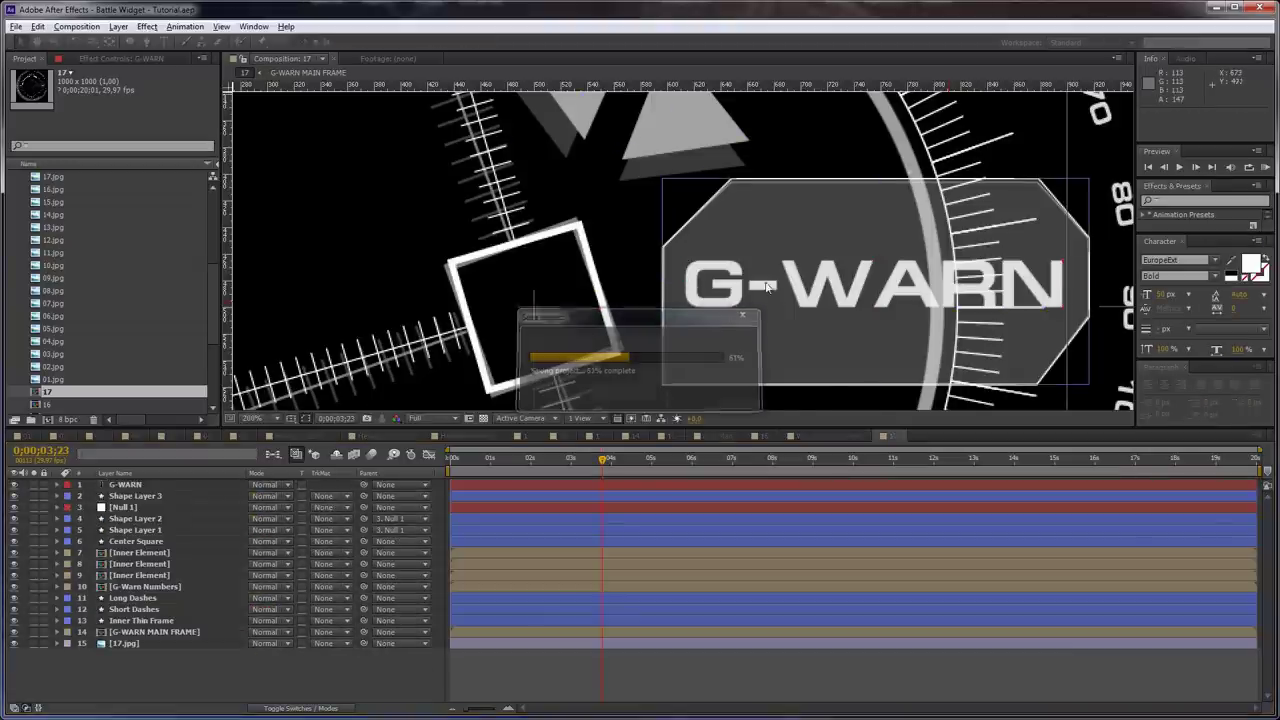
# Delete the reference layer 17.jpg from composition 17
pyautogui.scroll(-2, 765, 283)
pyautogui.press('space')
pyautogui.moveTo(616, 327); pyautogui.dragTo(642, 317)
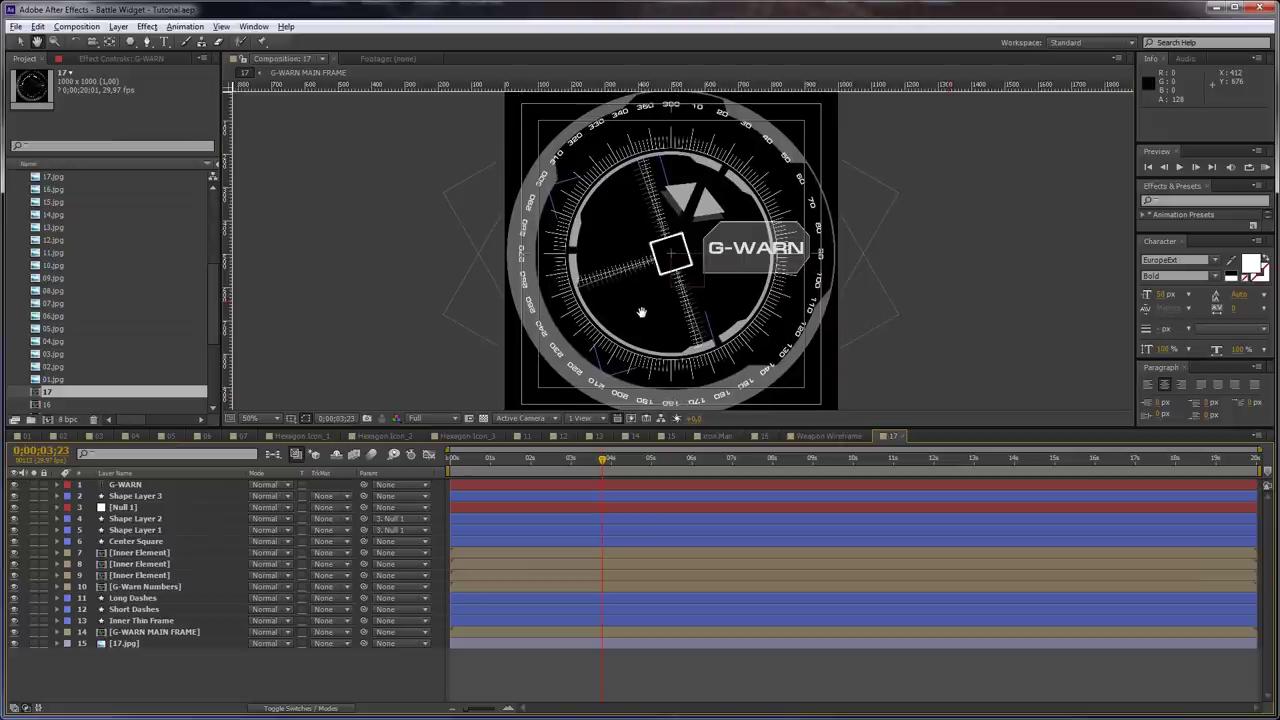
pyautogui.moveTo(487, 427); pyautogui.dragTo(487, 464)
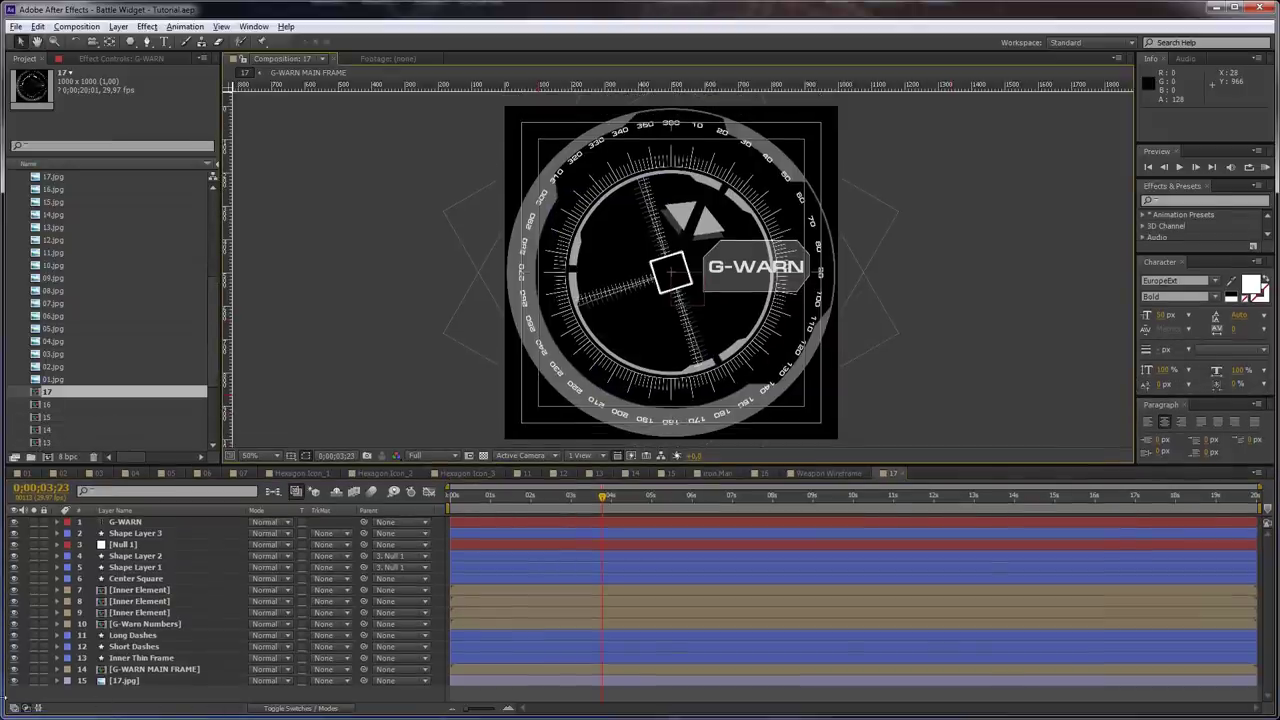
pyautogui.click(150, 686)
pyautogui.press('Delete')
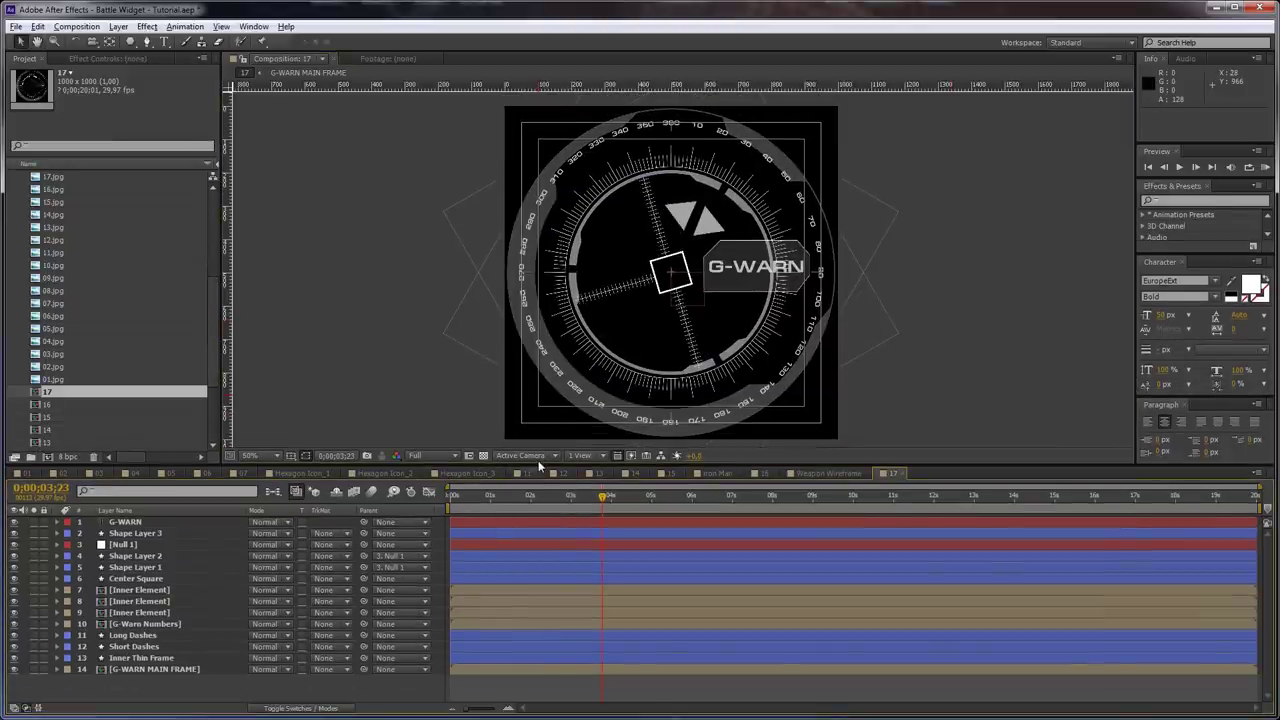
# Create composition 18 from the reference image 18.jpg and add composition 17 to it above the image
pyautogui.scroll(1, 57, 191)
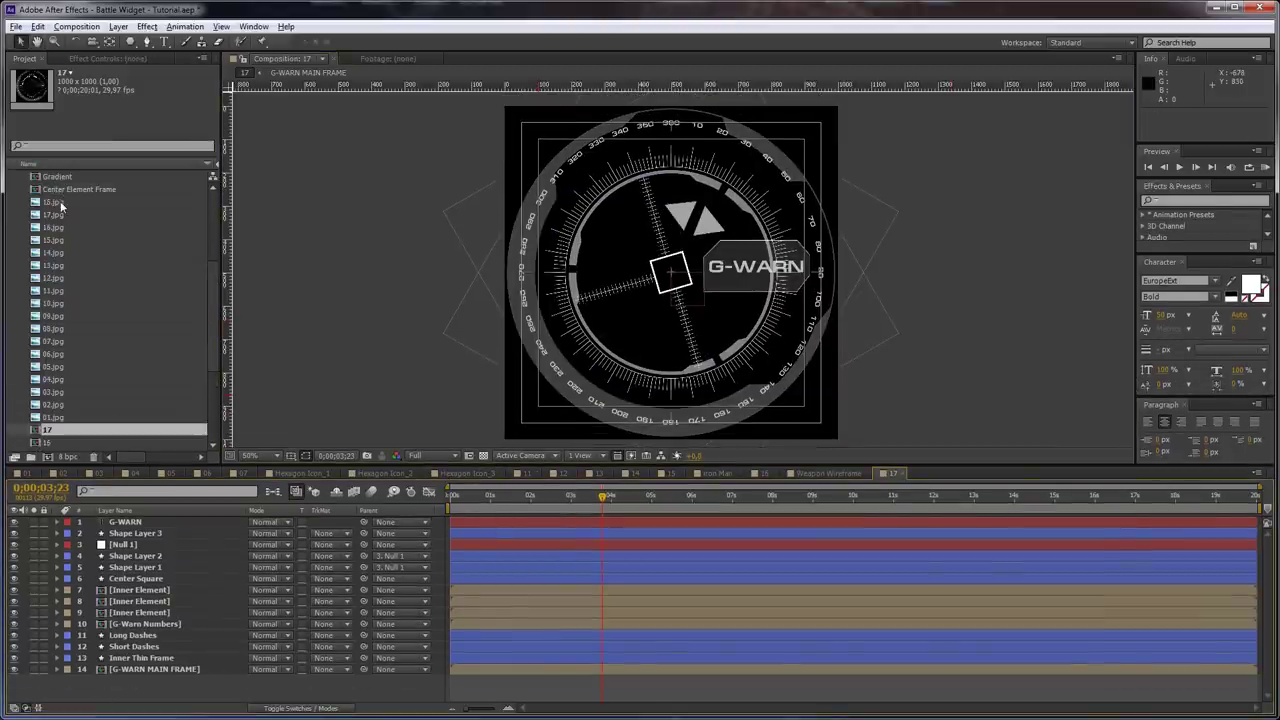
pyautogui.click(56, 202)
pyautogui.moveTo(57, 456); pyautogui.dragTo(203, 521)
pyautogui.scroll(-1, 76, 438)
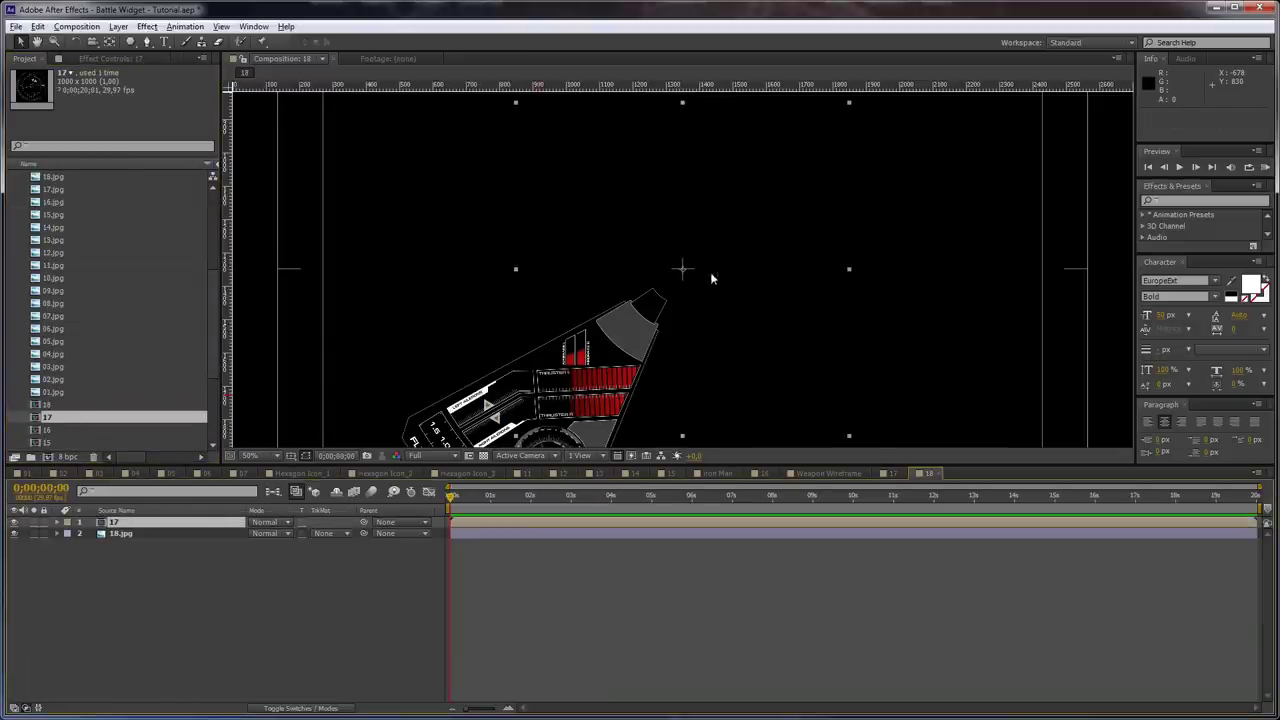
# Scale the nested composition 17 layer to 34% and move it onto the small reference dial
pyautogui.moveTo(737, 230); pyautogui.dragTo(807, 118)
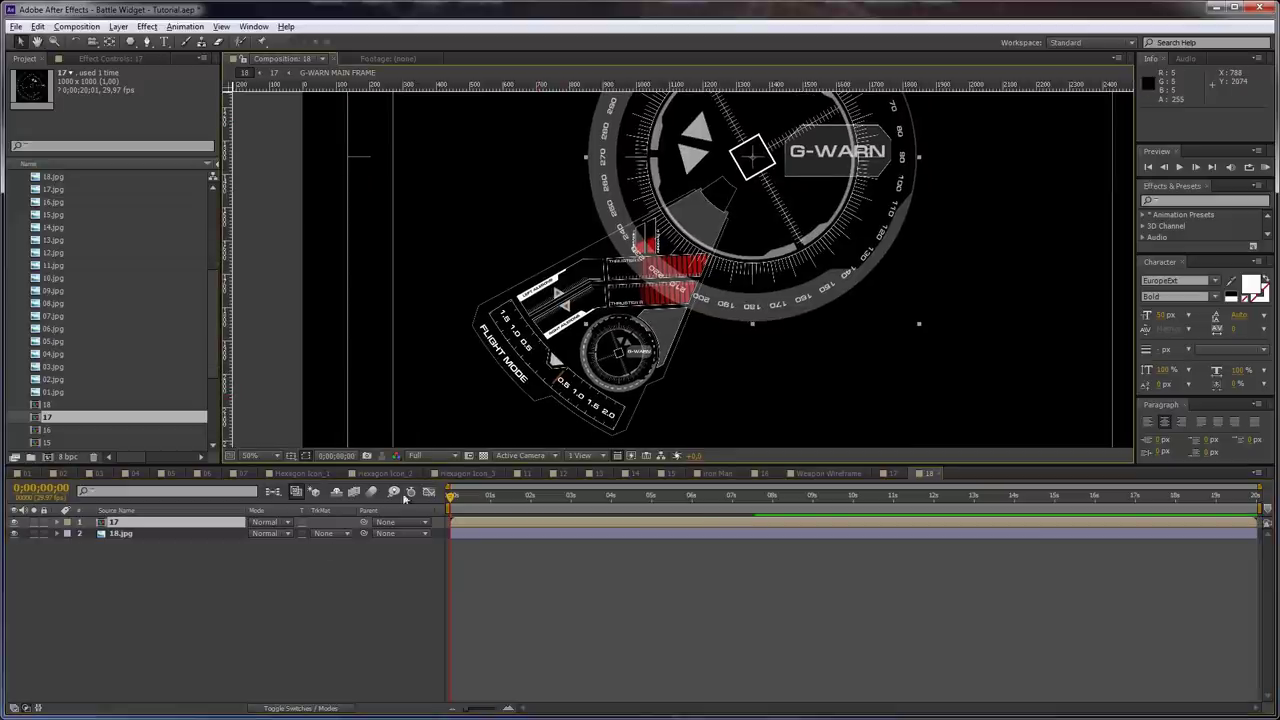
pyautogui.press('s')
pyautogui.moveTo(291, 533); pyautogui.dragTo(247, 533)
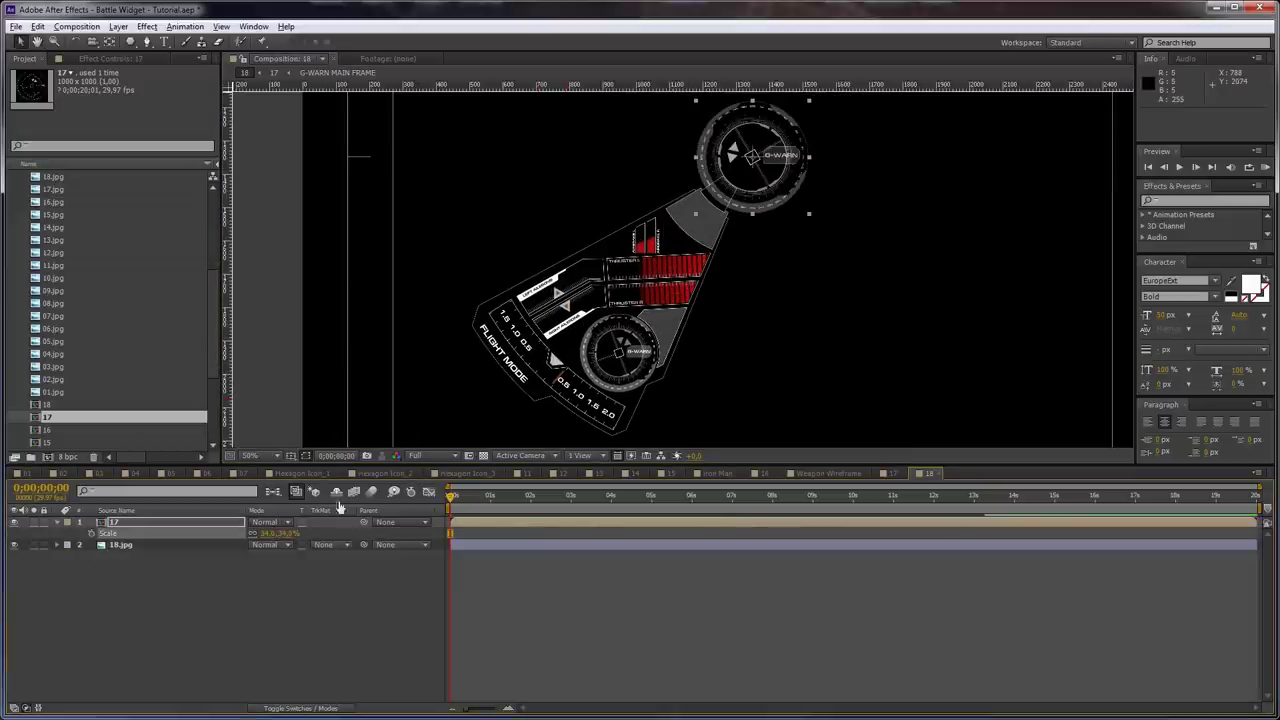
pyautogui.moveTo(779, 158); pyautogui.dragTo(642, 341)
# Scale layer 17 to 24% and align it precisely with the reference dial at position 949.5, 1939
pyautogui.scroll(1, 642, 341)
pyautogui.moveTo(587, 384); pyautogui.dragTo(721, 212)
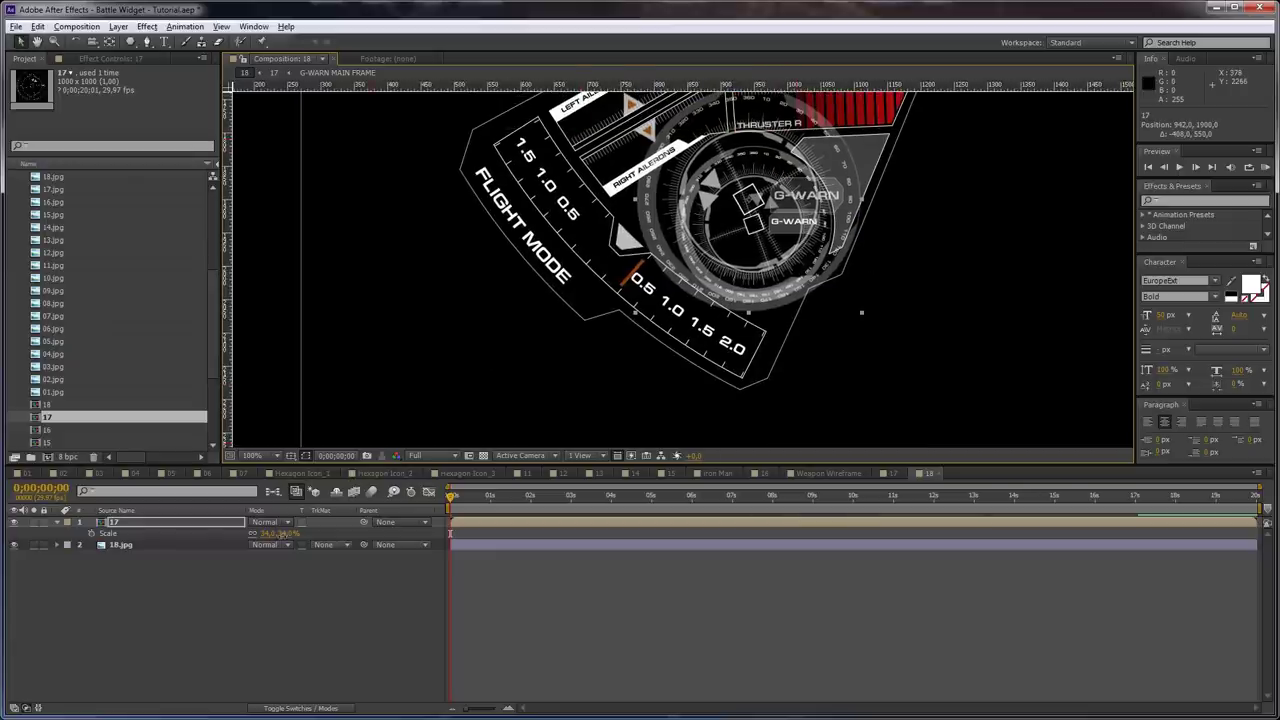
pyautogui.press('.')
pyautogui.moveTo(881, 174); pyautogui.dragTo(776, 302)
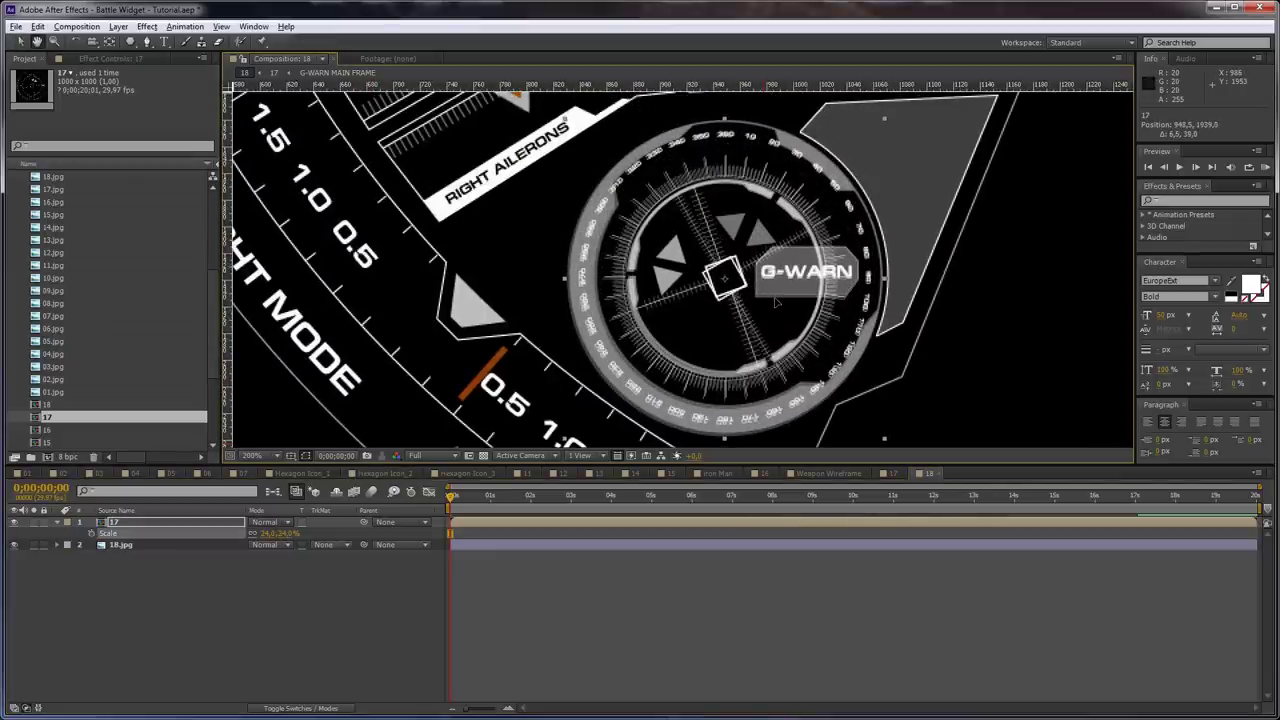
pyautogui.press('Left')
pyautogui.press('Right')
pyautogui.press('Right')
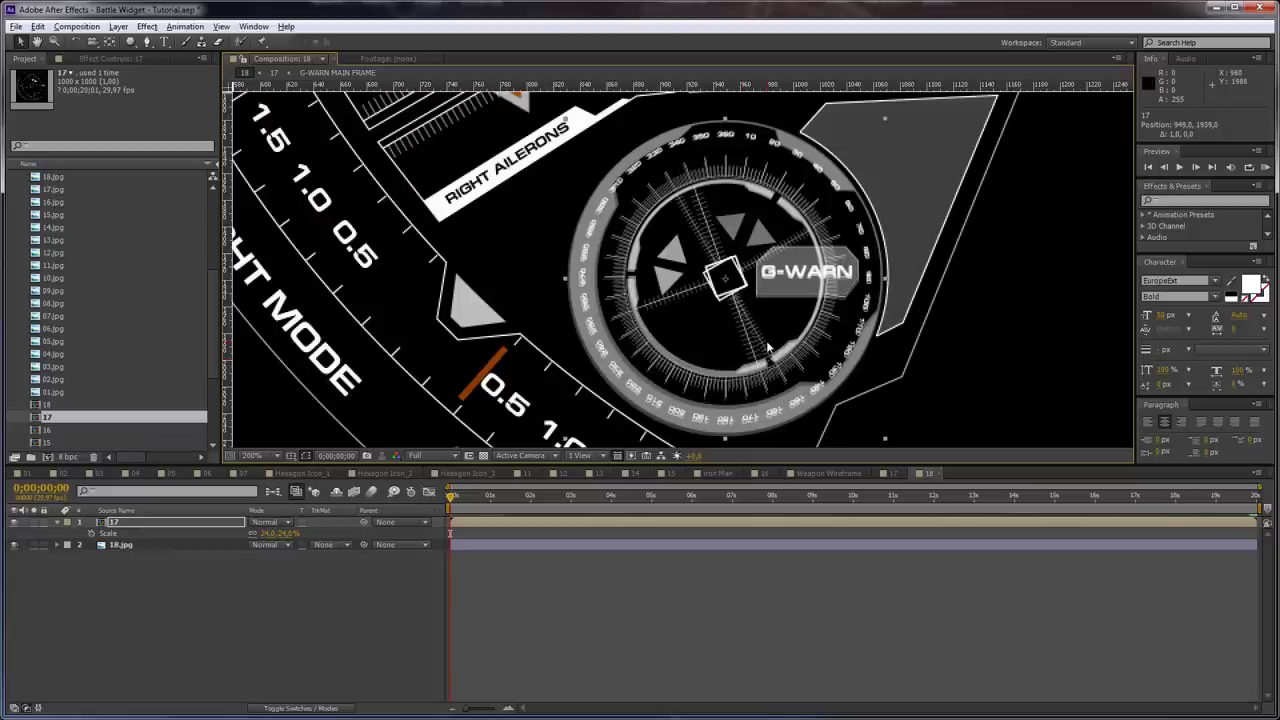
pyautogui.press('Right')
pyautogui.press('Right')
pyautogui.press('Left')
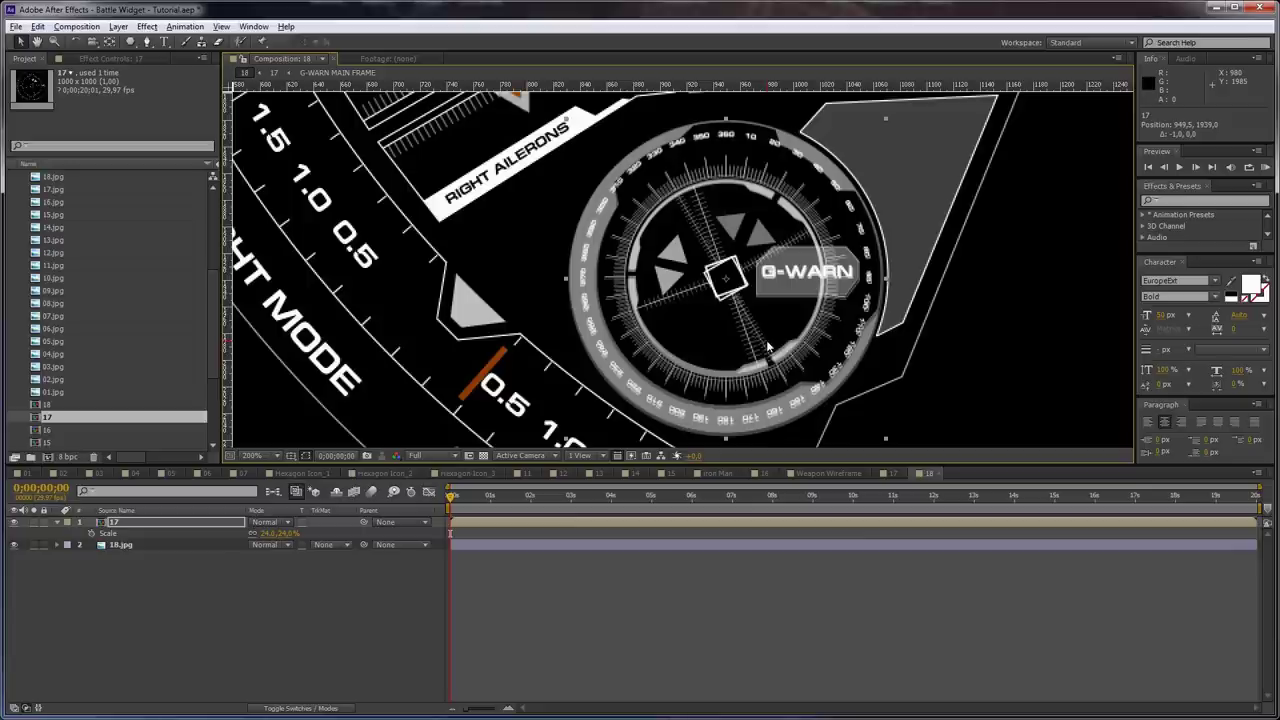
pyautogui.click(354, 606)
# Set the opacity of the 18.jpg reference layer to 25%
pyautogui.scroll(-1, 667, 264)
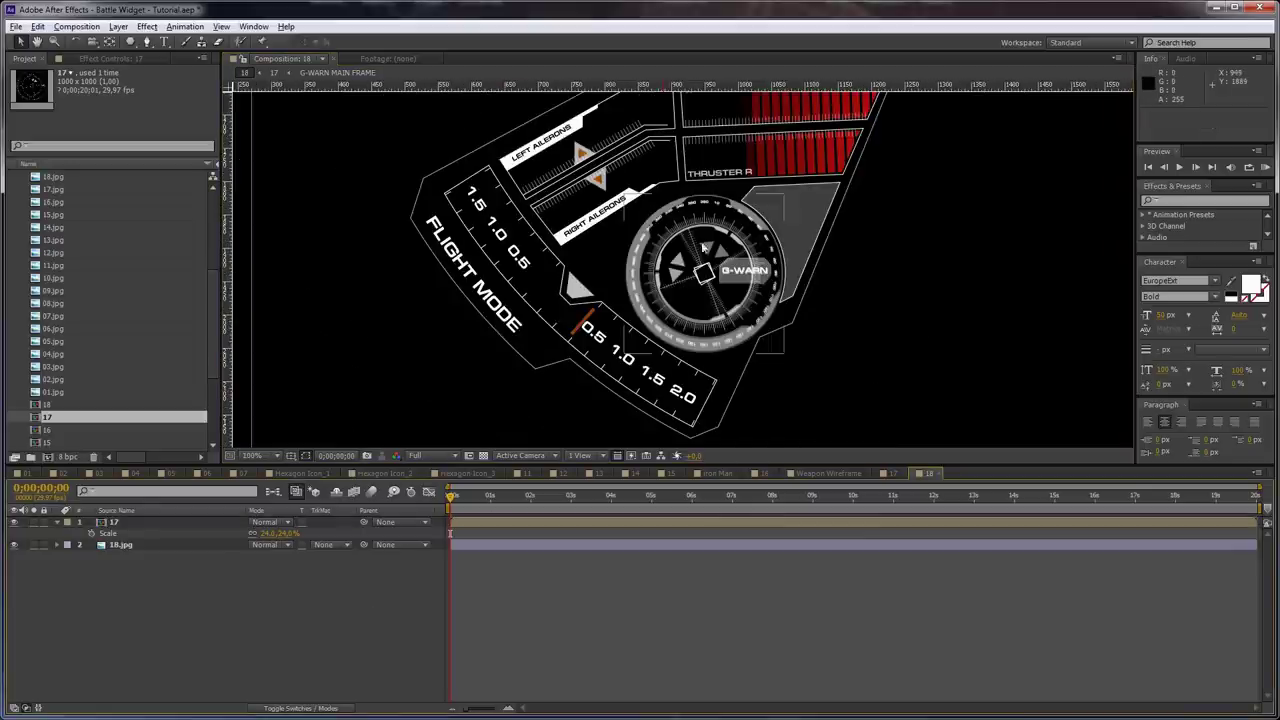
pyautogui.click(133, 545)
pyautogui.write('t')
pyautogui.write('25')
pyautogui.click(336, 585)
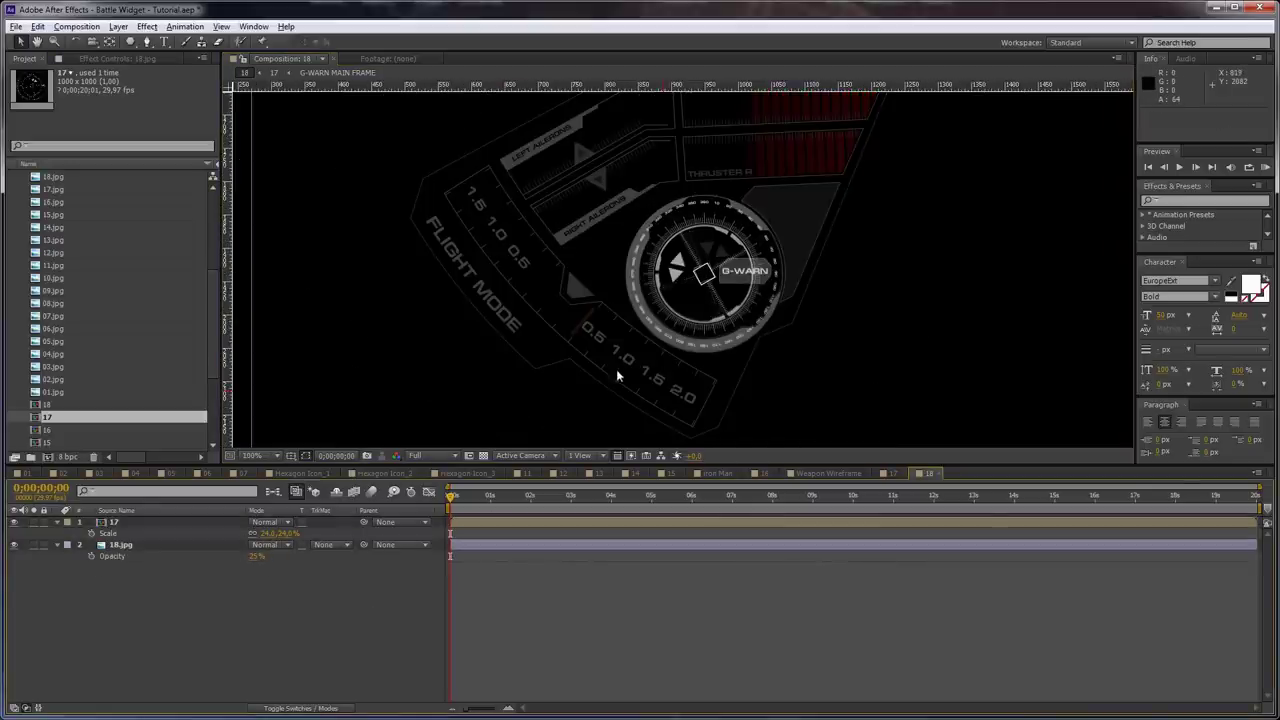
# Create a composition-sized ellipse shape layer with no fill and a thin white stroke in composition 18
pyautogui.press('`')
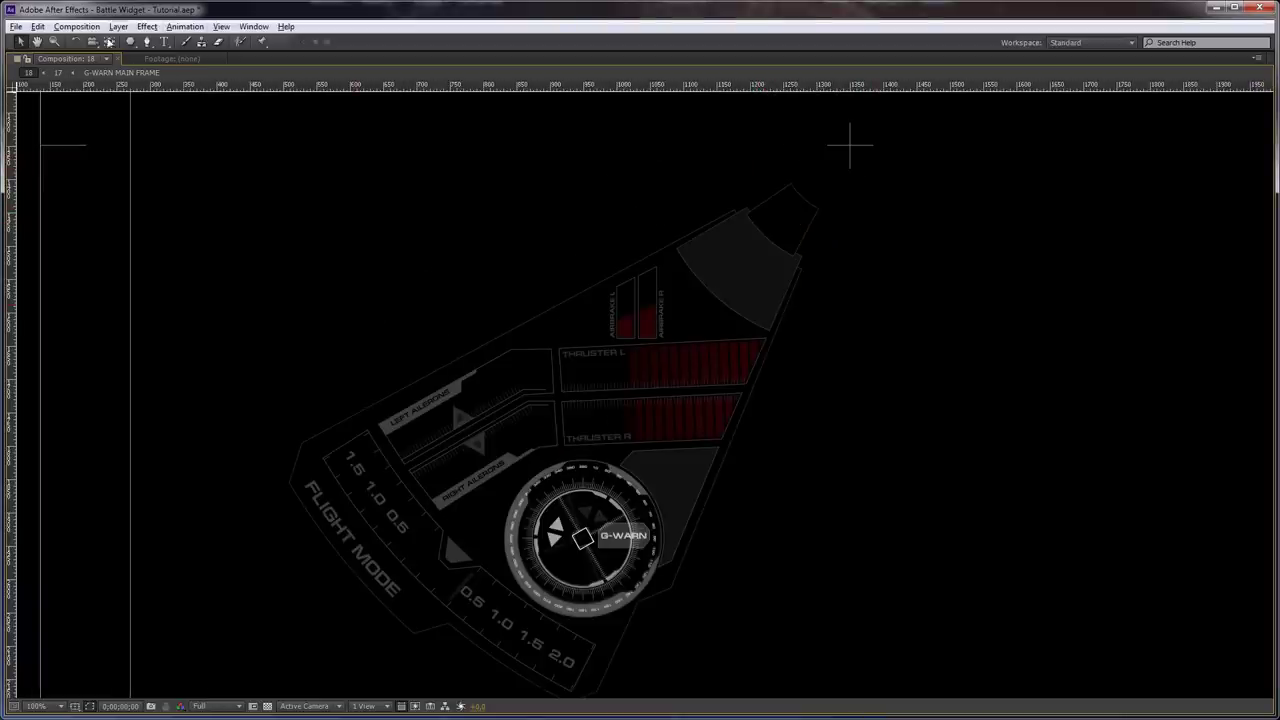
pyautogui.moveTo(133, 43); pyautogui.dragTo(209, 74)
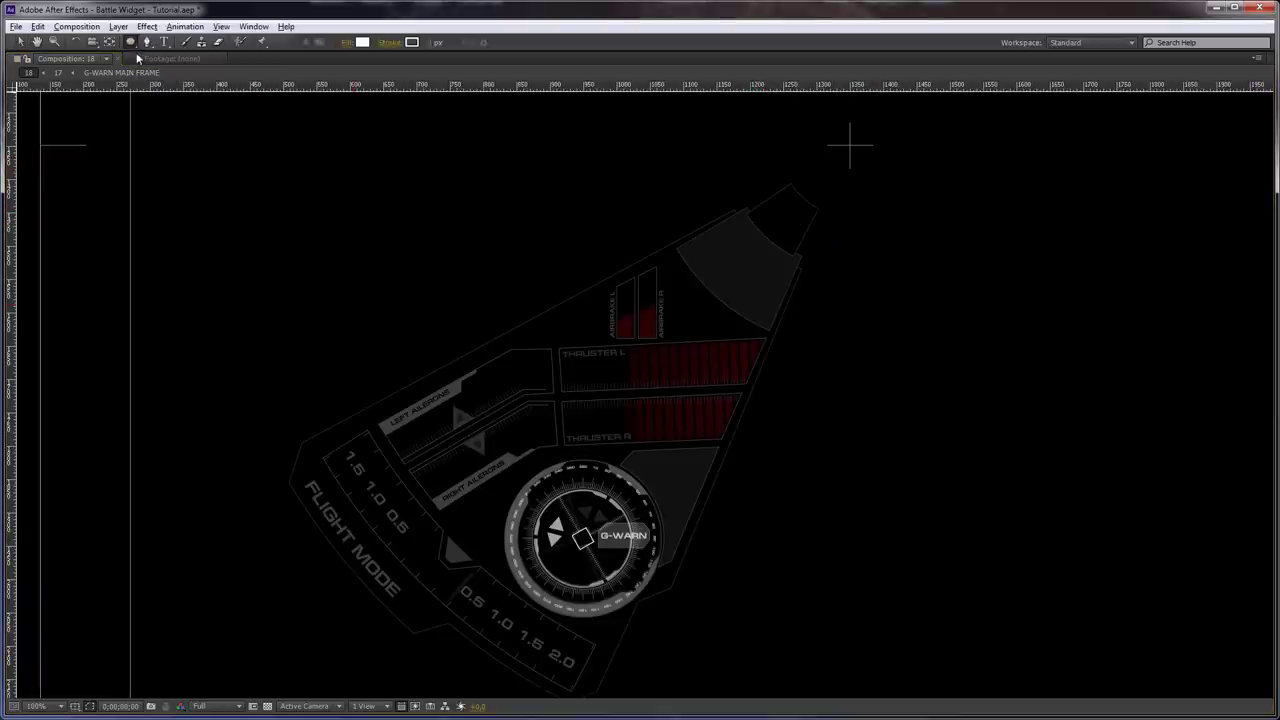
pyautogui.doubleClick(131, 42)
pyautogui.keyDown('alt'); pyautogui.click(362, 44); pyautogui.keyUp('alt')
pyautogui.keyDown('alt'); pyautogui.click(362, 44); pyautogui.keyUp('alt')
pyautogui.keyDown('alt'); pyautogui.click(362, 44); pyautogui.keyUp('alt')
pyautogui.click(432, 44)
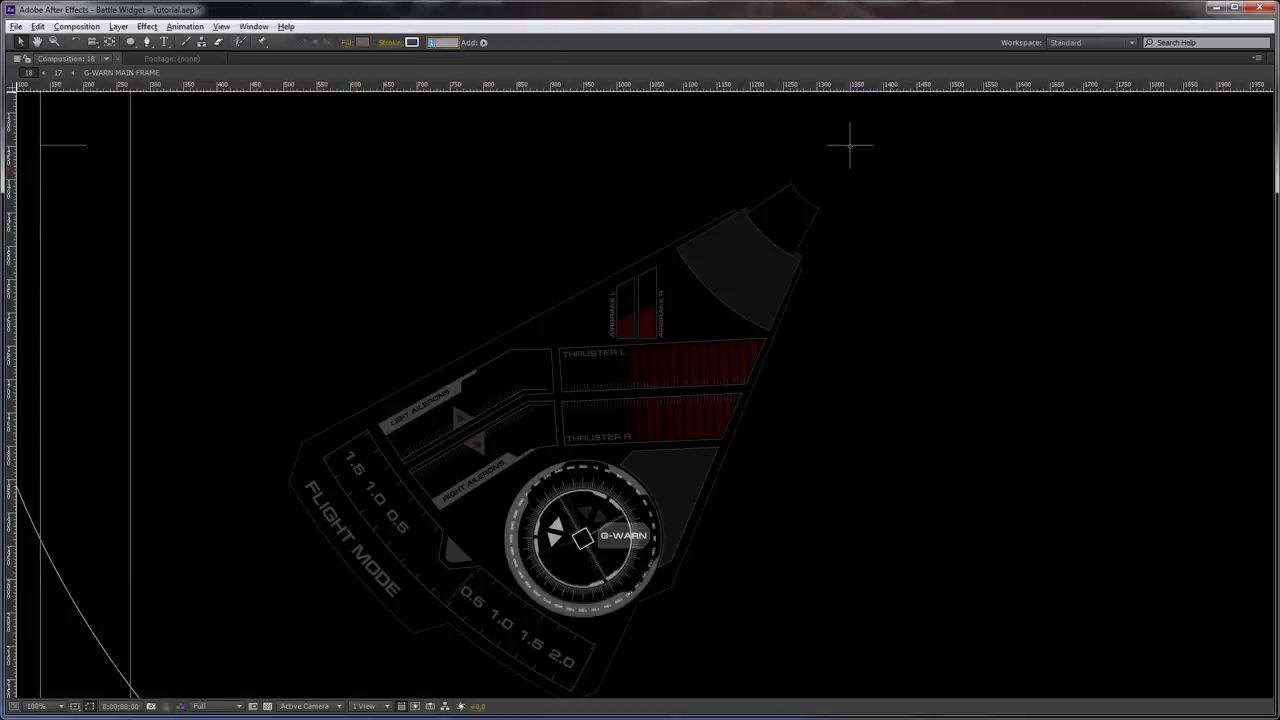
pyautogui.press('Return')
pyautogui.press('`')
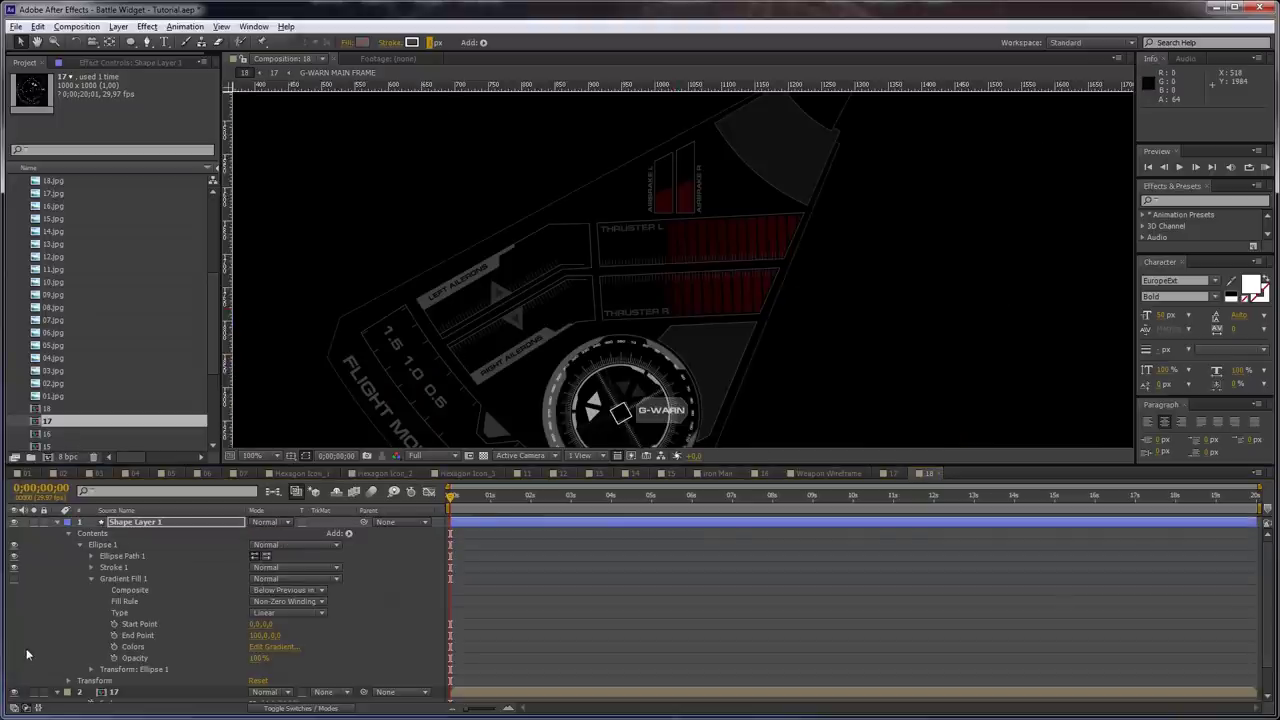
# Reduce the ellipse path's size to about 230 px, bringing it close to the small reference arc at the widget's tip
pyautogui.click(91, 556)
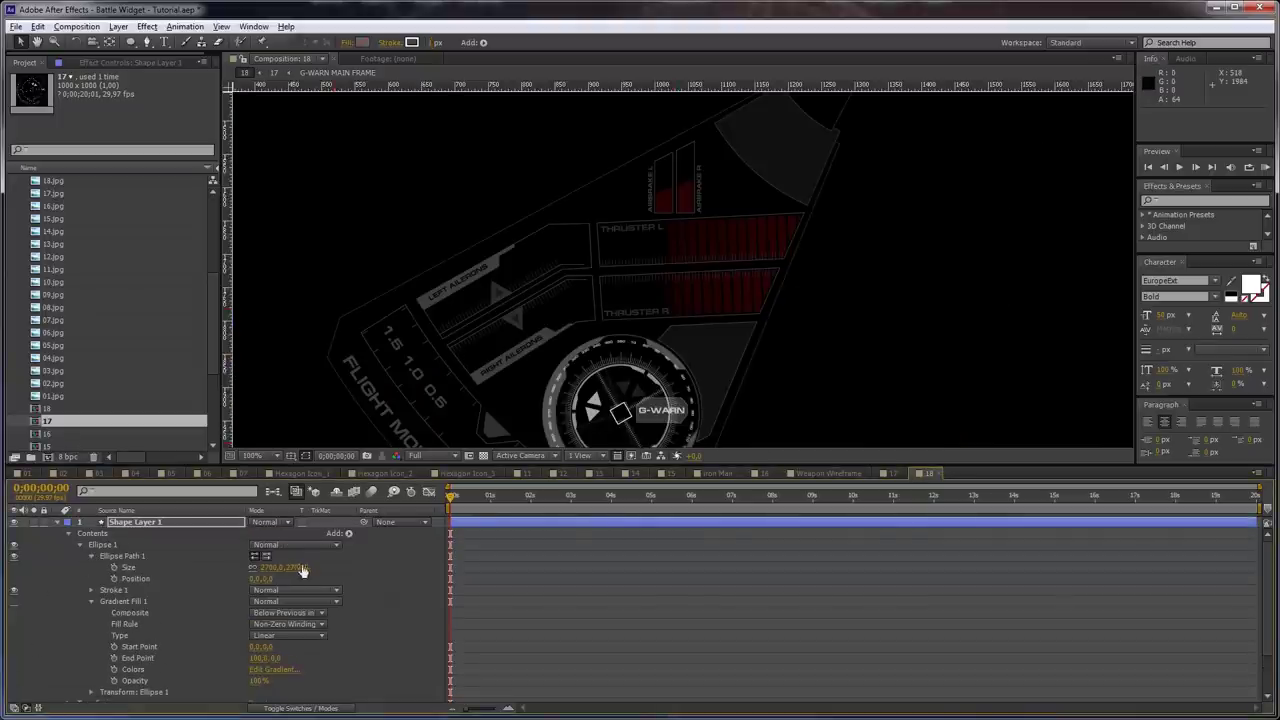
pyautogui.click(135, 567)
pyautogui.moveTo(528, 517); pyautogui.dragTo(306, 545)
pyautogui.press('space')
pyautogui.moveTo(880, 119); pyautogui.dragTo(741, 329)
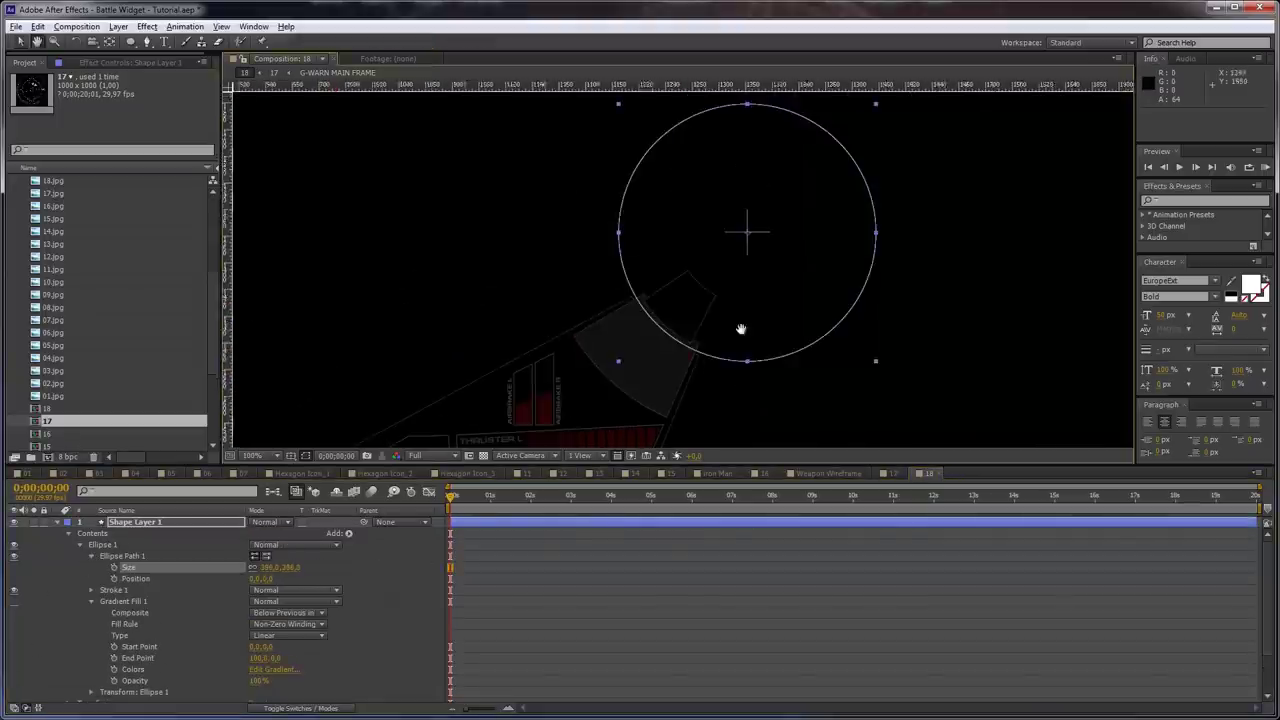
pyautogui.scroll(2, 741, 329)
pyautogui.moveTo(691, 389); pyautogui.dragTo(723, 289)
pyautogui.moveTo(286, 568)
pyautogui.mouseDown()
pyautogui.moveTo(299, 567)
pyautogui.moveTo(286, 567)
pyautogui.mouseUp()
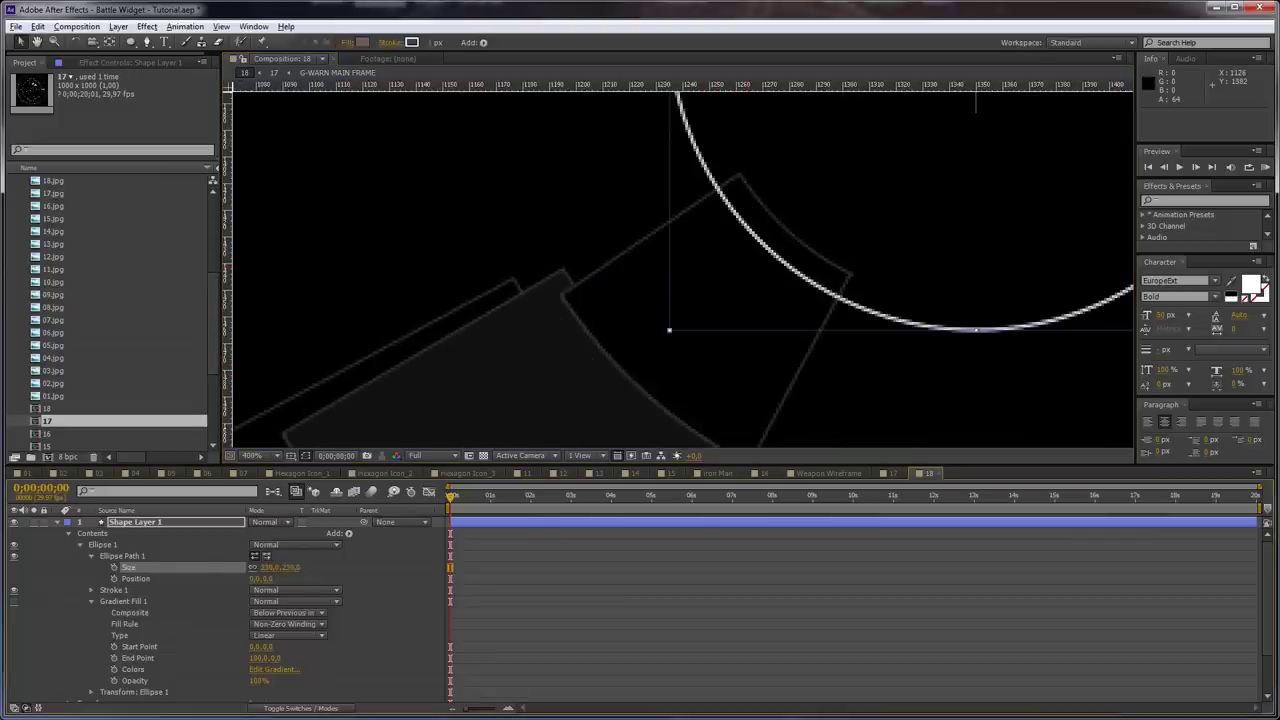
# Set the ellipse's stroke width to 0.5 px and shrink its path to about 210 px to match the tip arc
pyautogui.click(432, 44)
pyautogui.write('0,5')
pyautogui.press('Return')
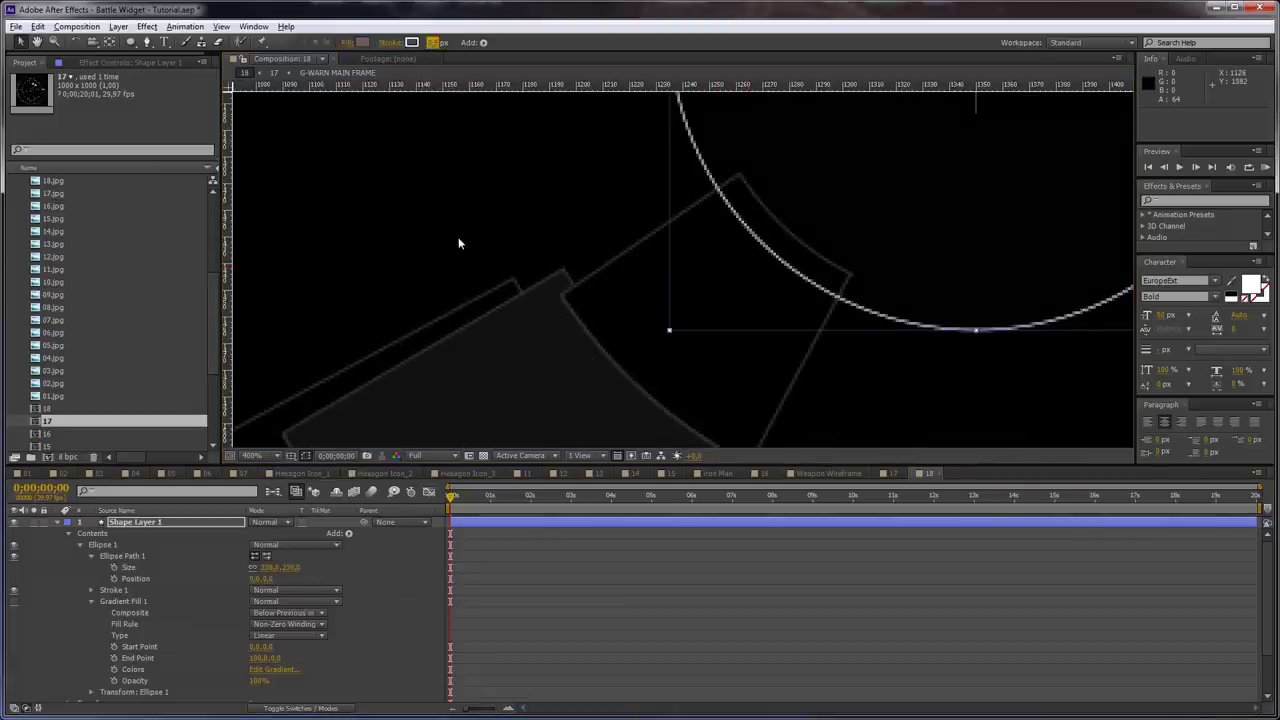
pyautogui.moveTo(291, 568); pyautogui.dragTo(157, 578)
# Add Trim Paths to the ellipse with Start about 57.5% and End about 66%, leaving only the arc between the two reference side lines
pyautogui.click(348, 533)
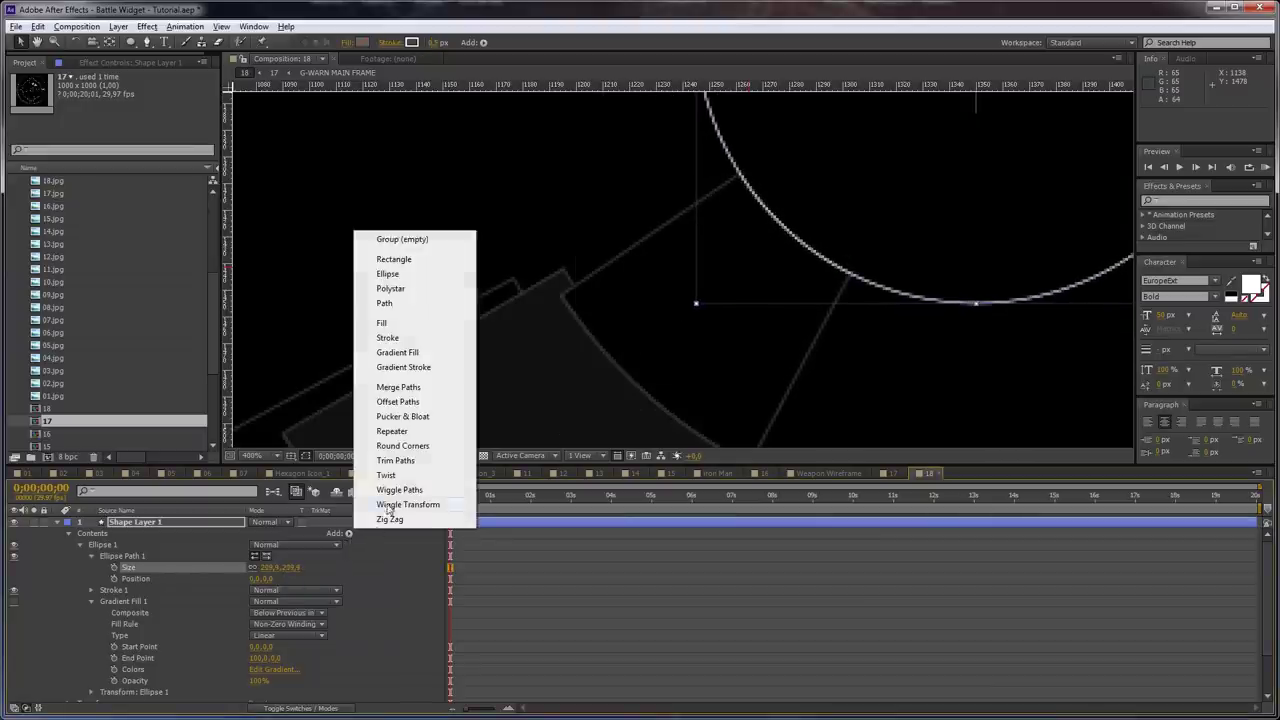
pyautogui.click(395, 460)
pyautogui.click(92, 590)
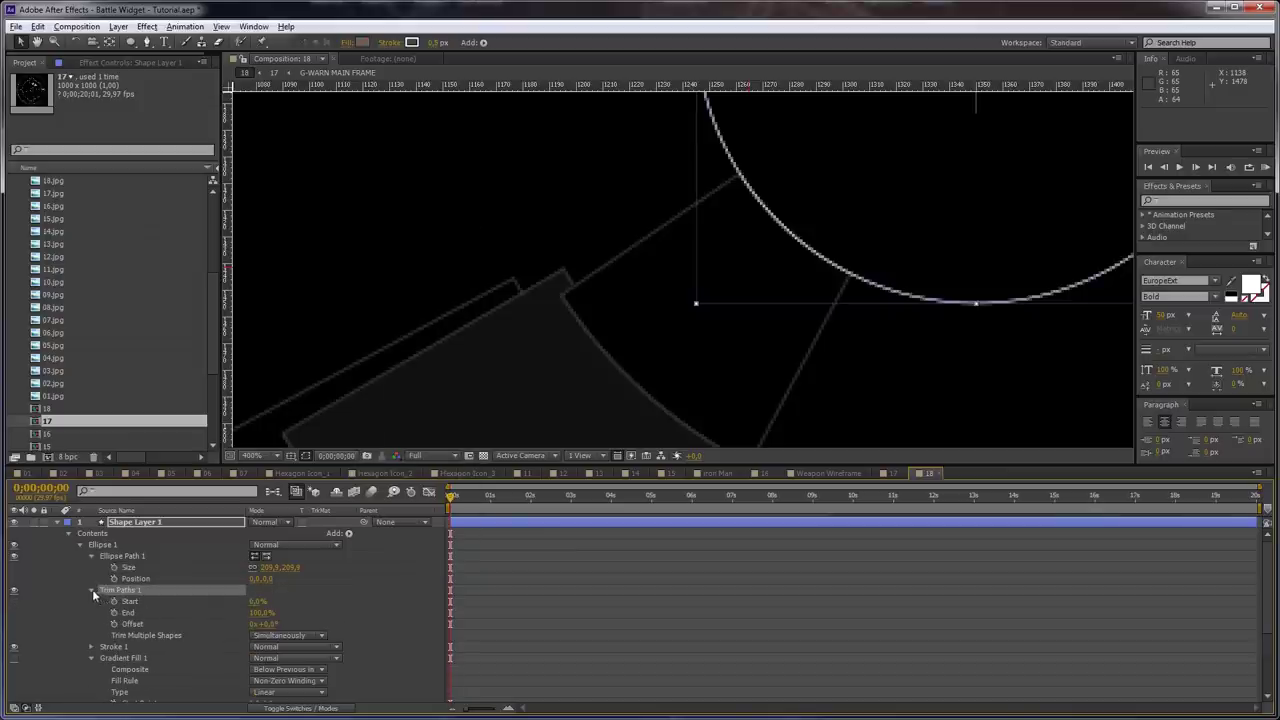
pyautogui.moveTo(251, 605); pyautogui.dragTo(295, 601)
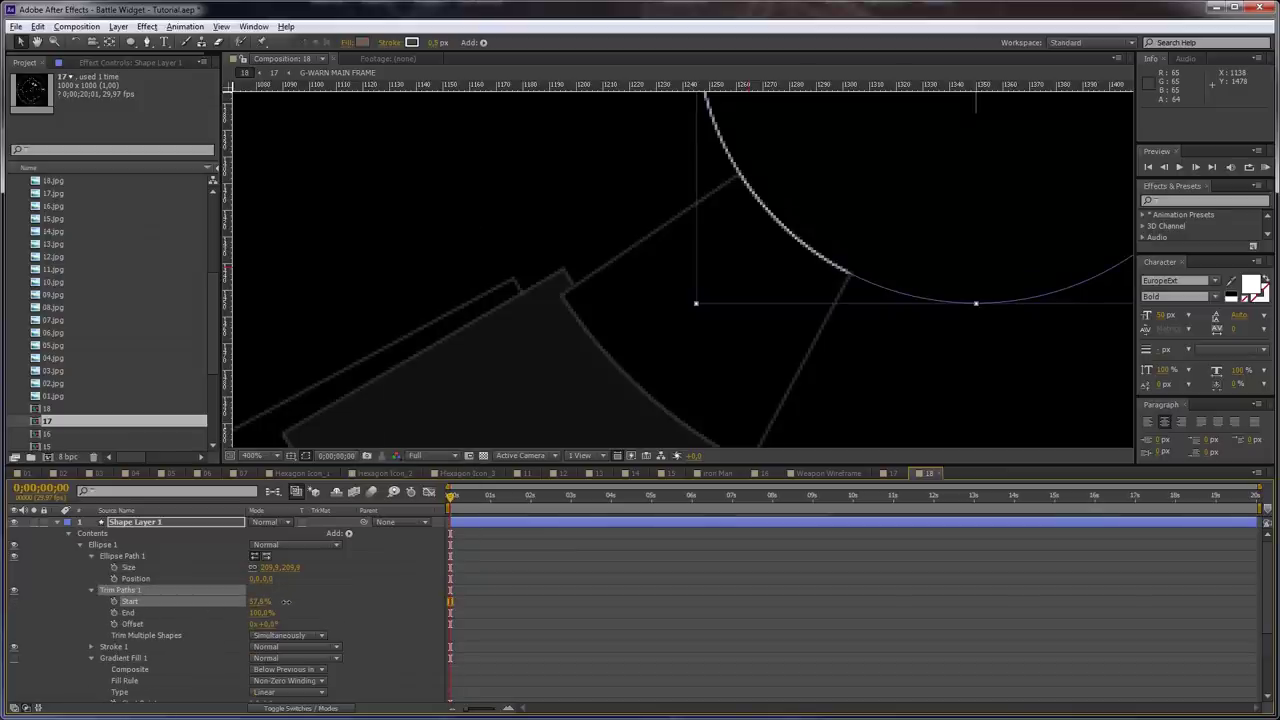
pyautogui.moveTo(259, 612)
pyautogui.mouseDown()
pyautogui.moveTo(241, 613)
pyautogui.moveTo(252, 613)
pyautogui.mouseUp()
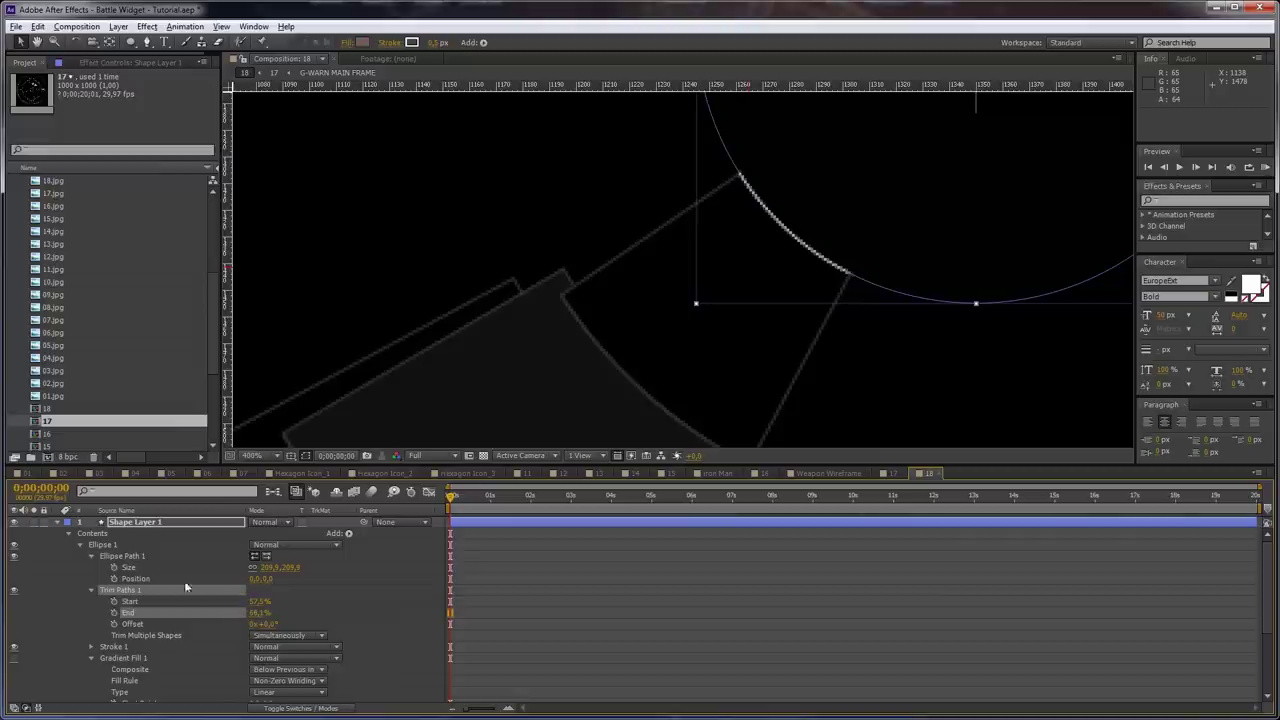
# Duplicate the trimmed ellipse group and enlarge the Ellipse 1 path to about 371 px to match the grey panel's inner arc
pyautogui.click(118, 547)
pyautogui.hotkey('ctrl', 'd')
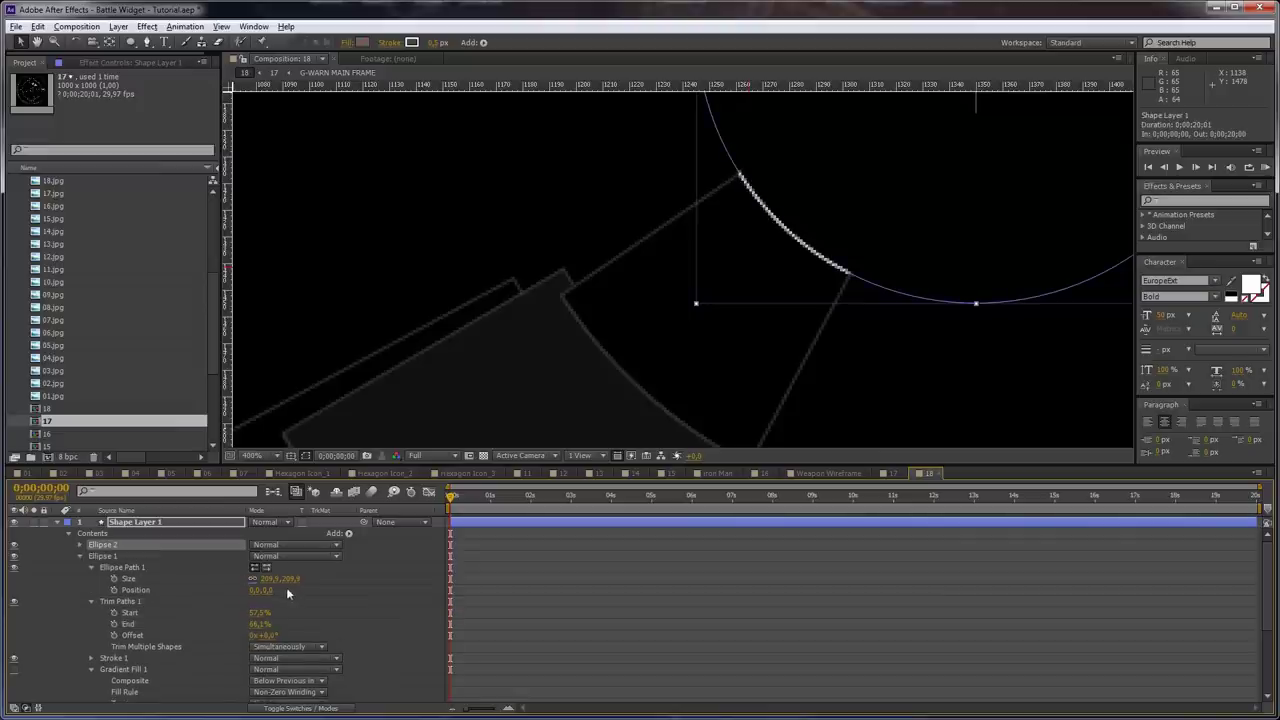
pyautogui.moveTo(287, 585); pyautogui.dragTo(403, 582)
pyautogui.press('space')
pyautogui.moveTo(670, 298); pyautogui.dragTo(660, 139)
# Adjust the larger arc's trim Start to about 57.4% and fine-tune its End to fit the grey panel's inner edge
pyautogui.press('v')
pyautogui.moveTo(257, 614); pyautogui.dragTo(260, 614)
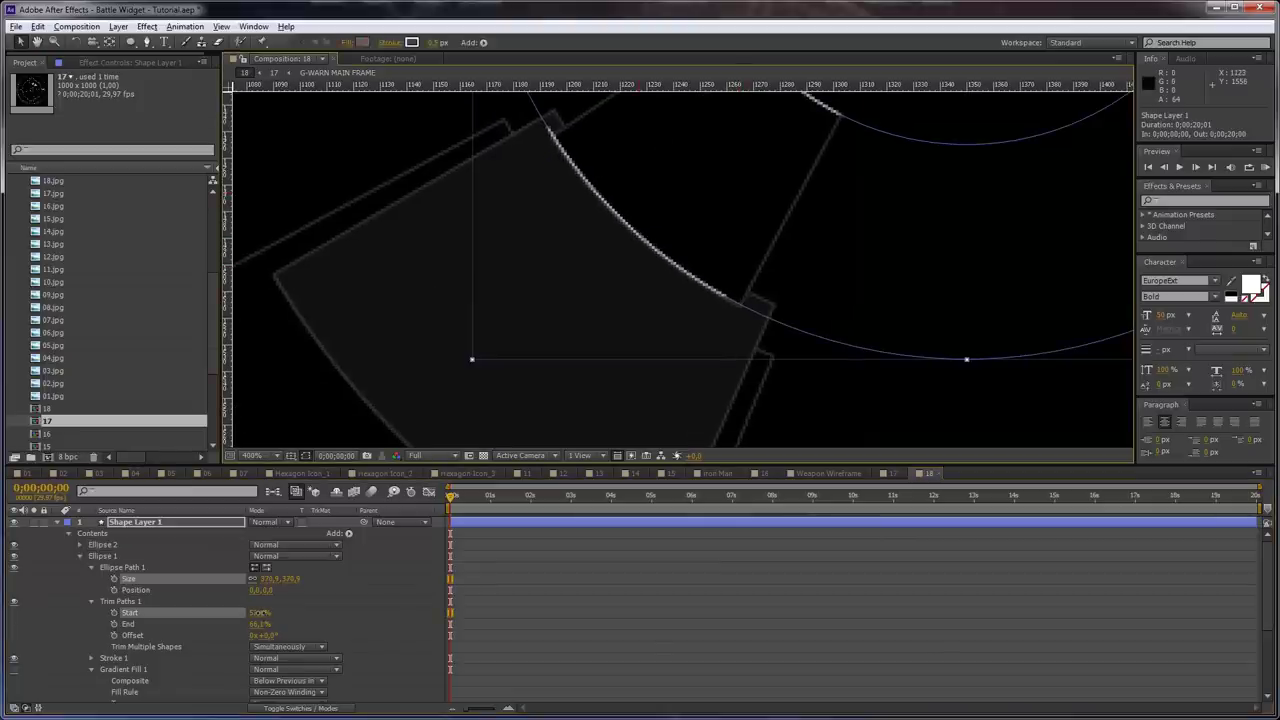
pyautogui.moveTo(262, 624); pyautogui.dragTo(264, 624)
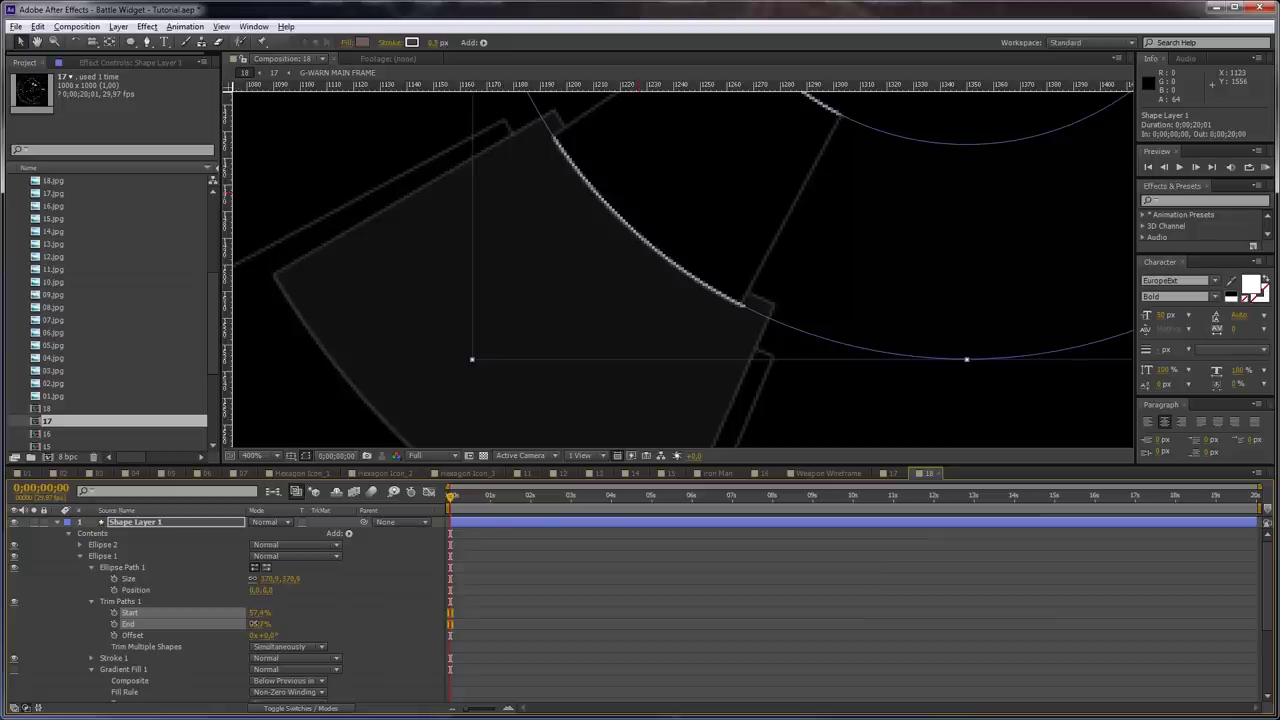
# Duplicate the trimmed Ellipse 1, enlarge the copy to about 603.6 px and trim it to the dark panel's outer curve
pyautogui.click(255, 623)
pyautogui.click(103, 555)
pyautogui.hotkey('ctrl', 'd')
pyautogui.moveTo(265, 590); pyautogui.dragTo(374, 586)
pyautogui.moveTo(480, 406); pyautogui.dragTo(565, 283)
pyautogui.moveTo(536, 462); pyautogui.dragTo(536, 522)
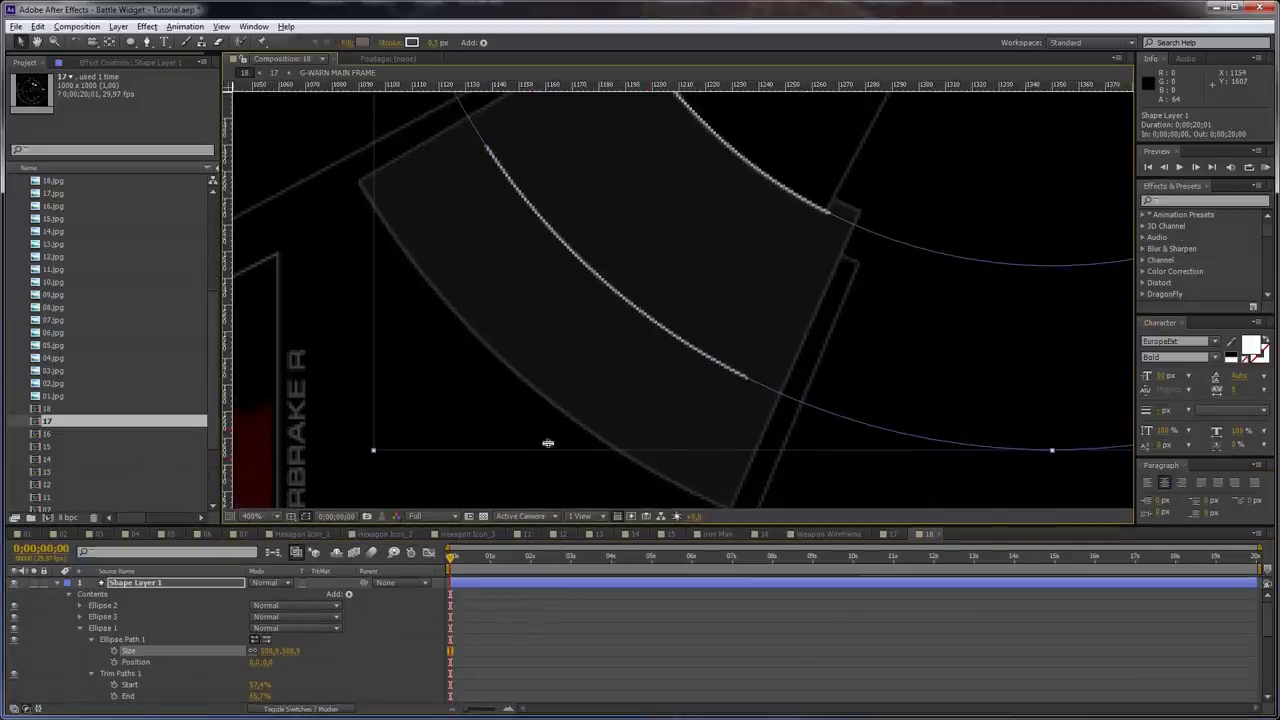
pyautogui.moveTo(288, 654); pyautogui.dragTo(874, 603)
pyautogui.moveTo(726, 429); pyautogui.dragTo(714, 373)
pyautogui.moveTo(260, 684)
pyautogui.mouseDown()
pyautogui.moveTo(244, 684)
pyautogui.moveTo(263, 695)
pyautogui.mouseUp()
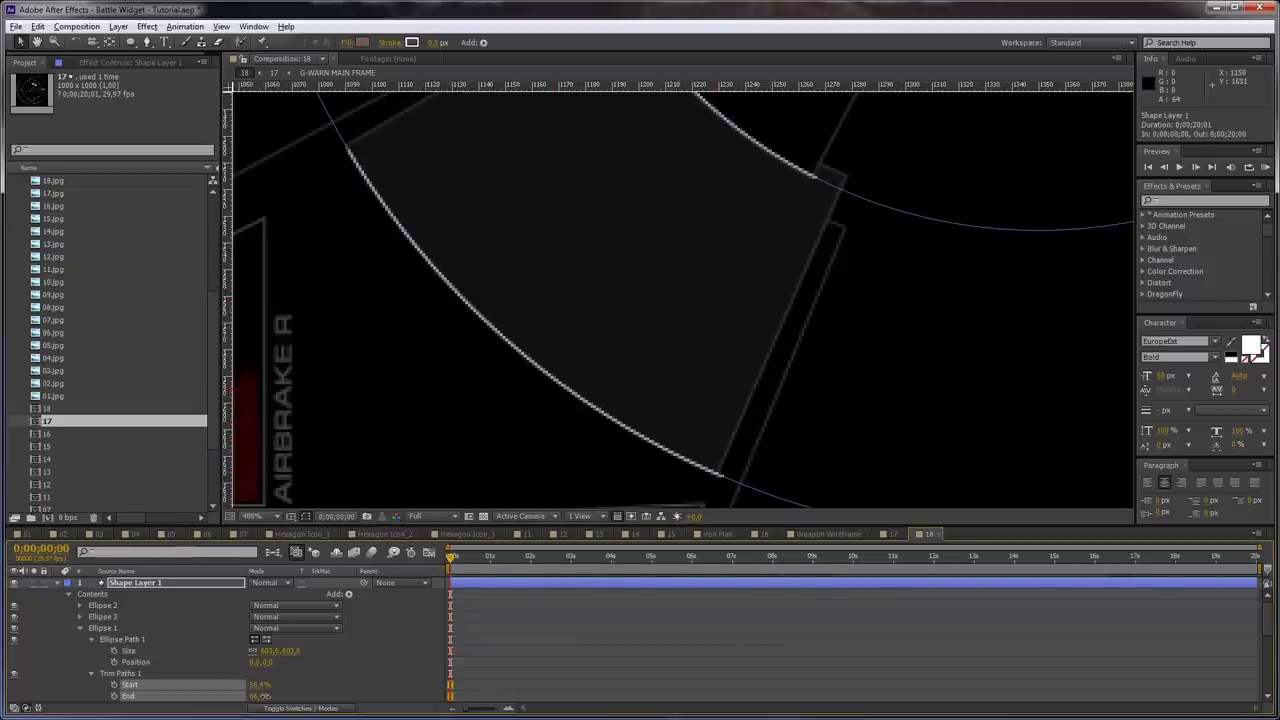
# Duplicate the panel's outer arc and enlarge the copy to about 1678.6 px along the inner edge of the flight mode scale
pyautogui.scroll(-1, 520, 393)
pyautogui.moveTo(428, 403); pyautogui.dragTo(573, 247)
pyautogui.press('v')
pyautogui.click(102, 628)
pyautogui.hotkey('ctrl', 'd')
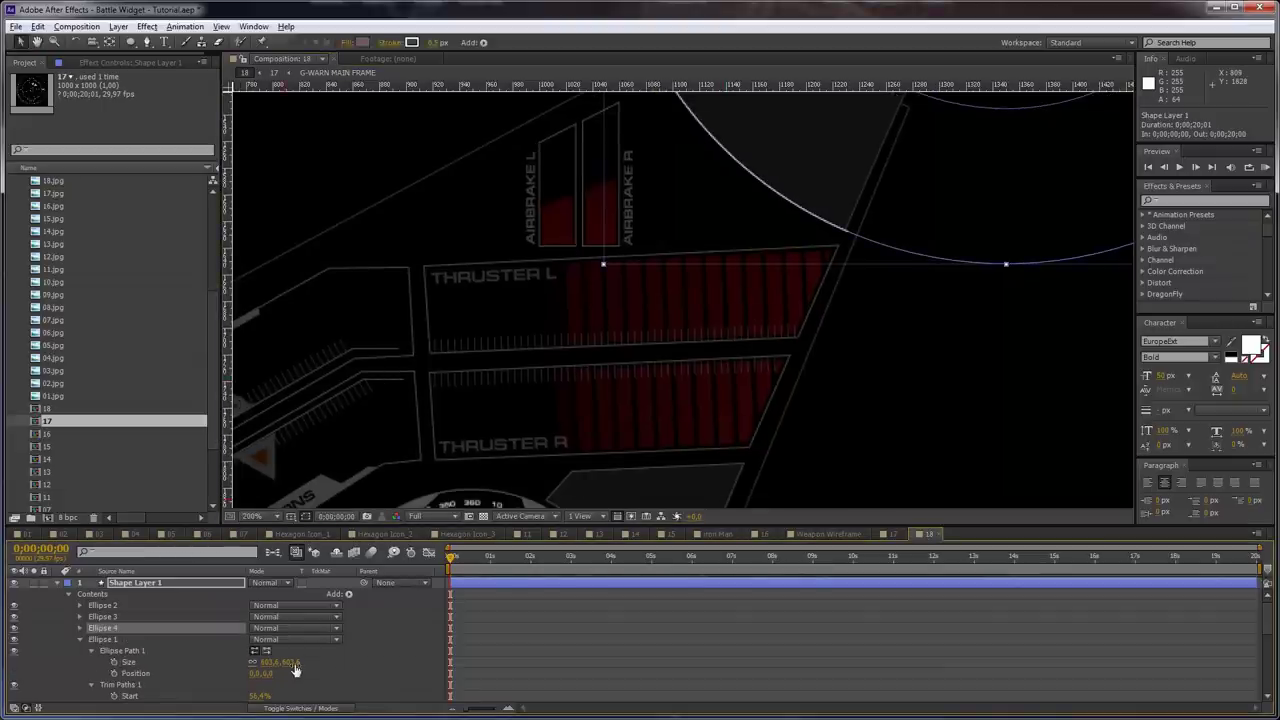
pyautogui.moveTo(289, 662); pyautogui.dragTo(650, 622)
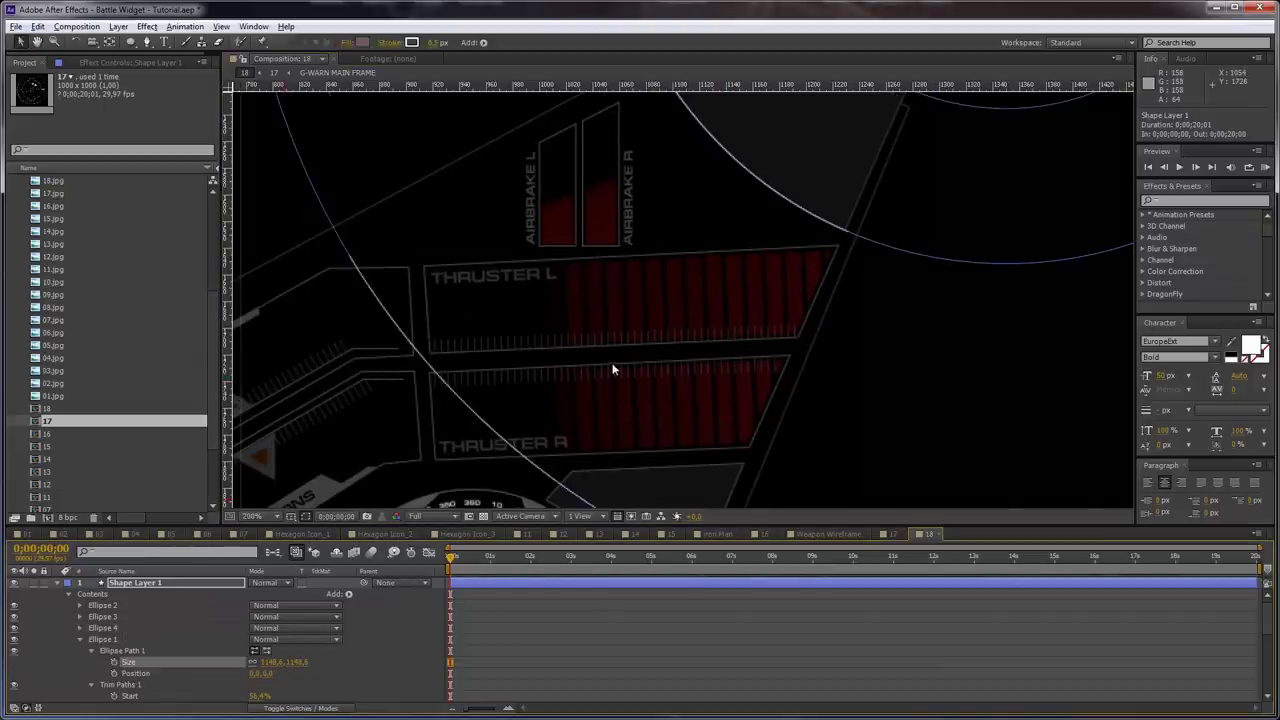
pyautogui.scroll(-2, 612, 368)
pyautogui.moveTo(582, 385); pyautogui.dragTo(596, 367)
pyautogui.scroll(2, 594, 367)
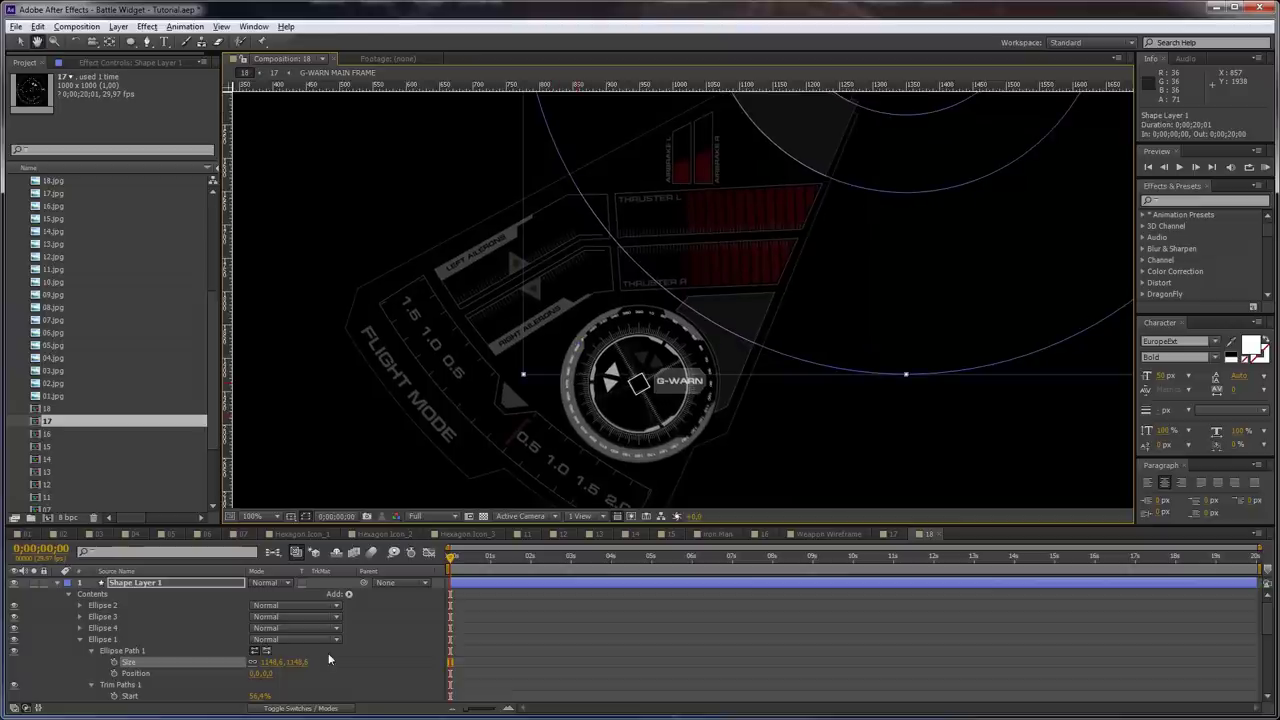
pyautogui.moveTo(325, 661); pyautogui.dragTo(605, 622)
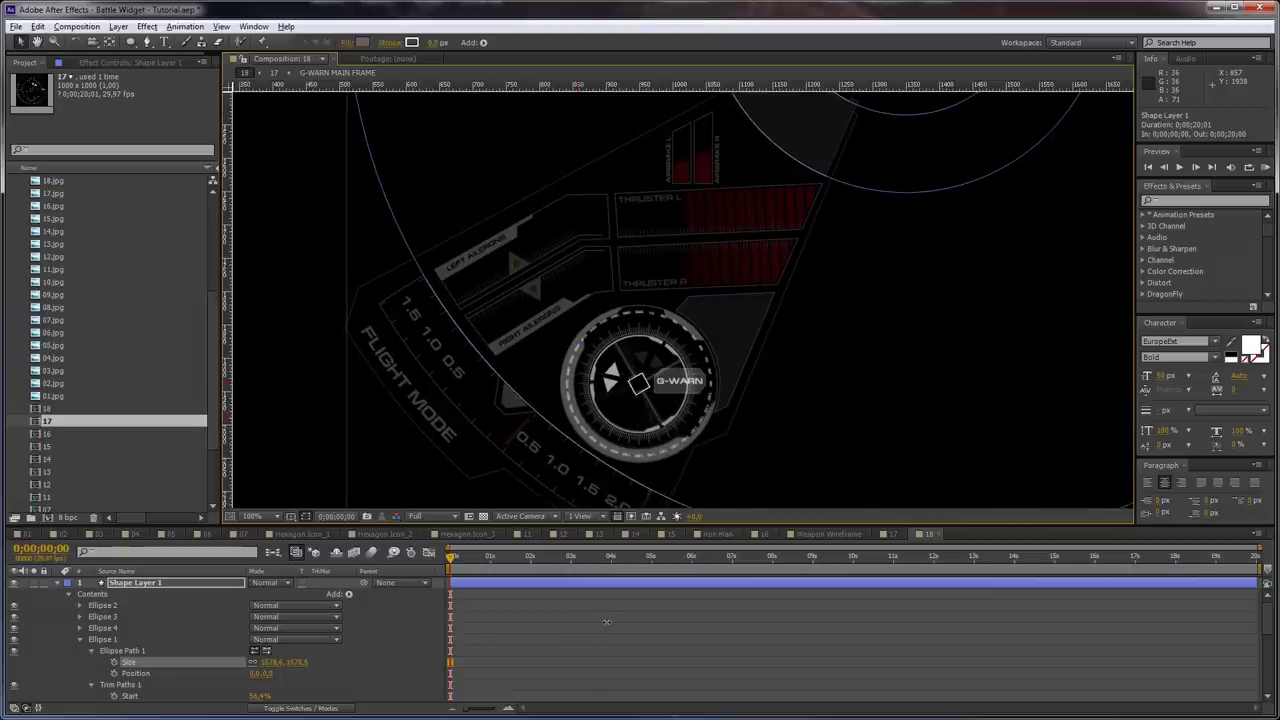
# Set the enlarged arc's trim Start to 0% and undo the last value change
pyautogui.scroll(1, 594, 414)
pyautogui.moveTo(444, 416); pyautogui.dragTo(771, 252)
pyautogui.moveTo(514, 247)
pyautogui.mouseDown()
pyautogui.moveTo(502, 342)
pyautogui.moveTo(575, 289)
pyautogui.mouseUp()
pyautogui.scroll(1, 450, 337)
pyautogui.press('v')
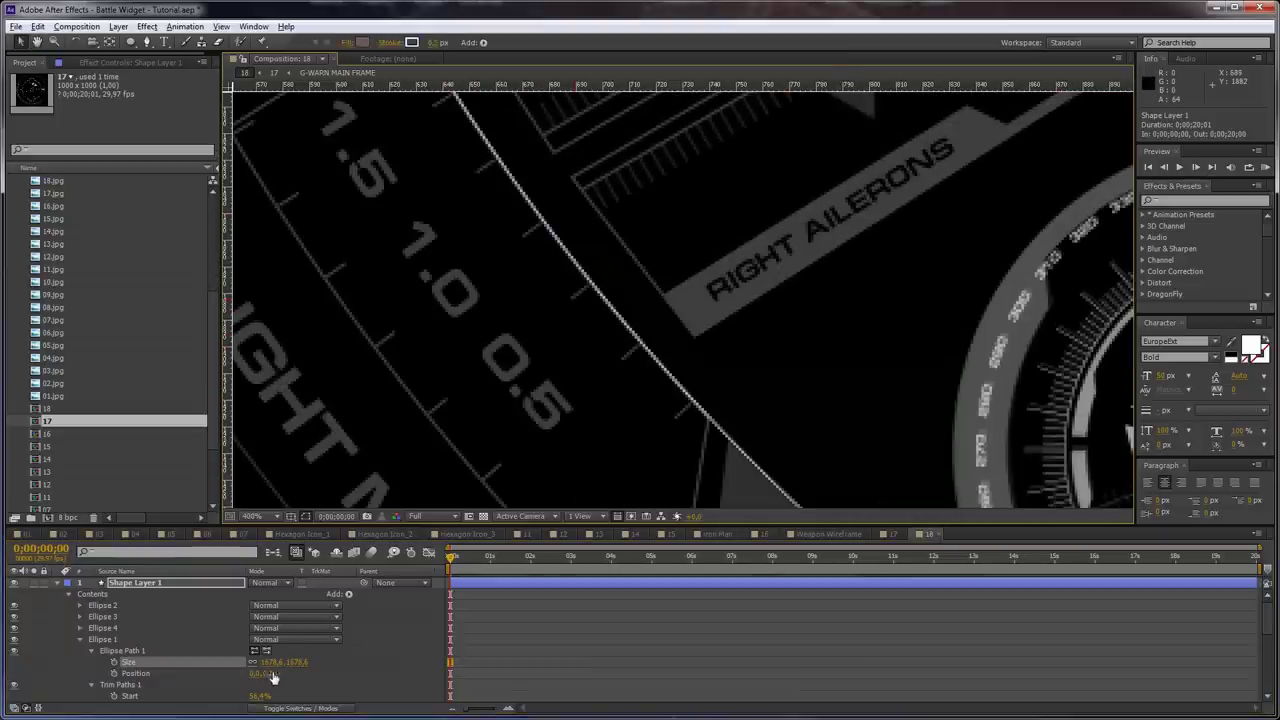
pyautogui.scroll(-2, 273, 688)
pyautogui.click(257, 661)
pyautogui.write('0')
pyautogui.press('Return')
pyautogui.click(503, 284)
pyautogui.press('space')
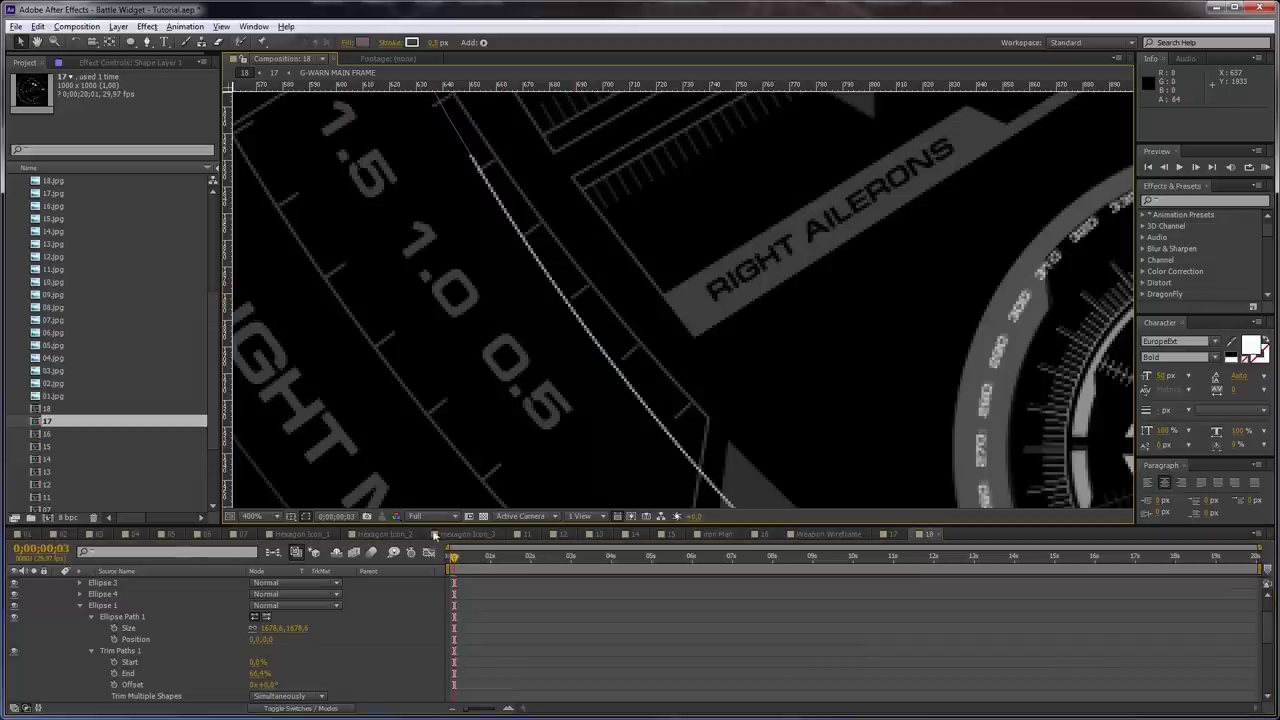
pyautogui.click(372, 661)
pyautogui.hotkey('ctrl', 'z')
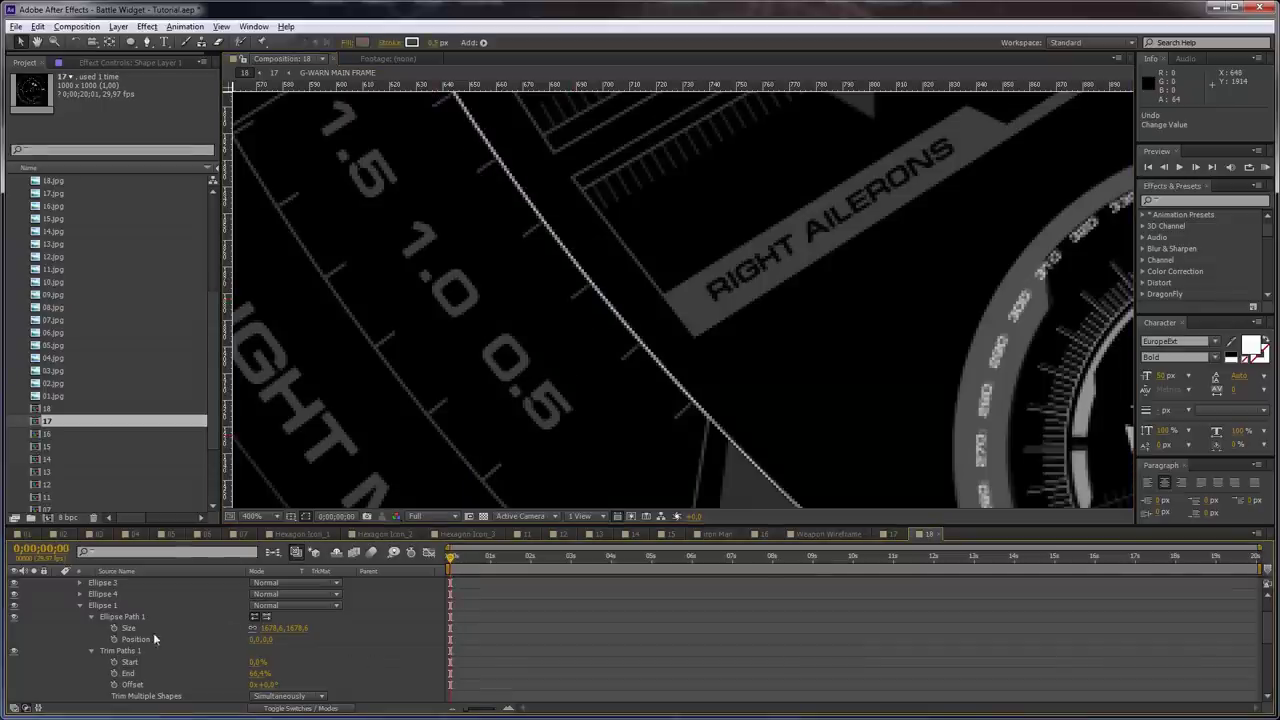
# Trim the 1678.6 px arc to the scale's upper section with Start at about 62.9% and End at about 66.5%
pyautogui.moveTo(485, 248); pyautogui.dragTo(534, 354)
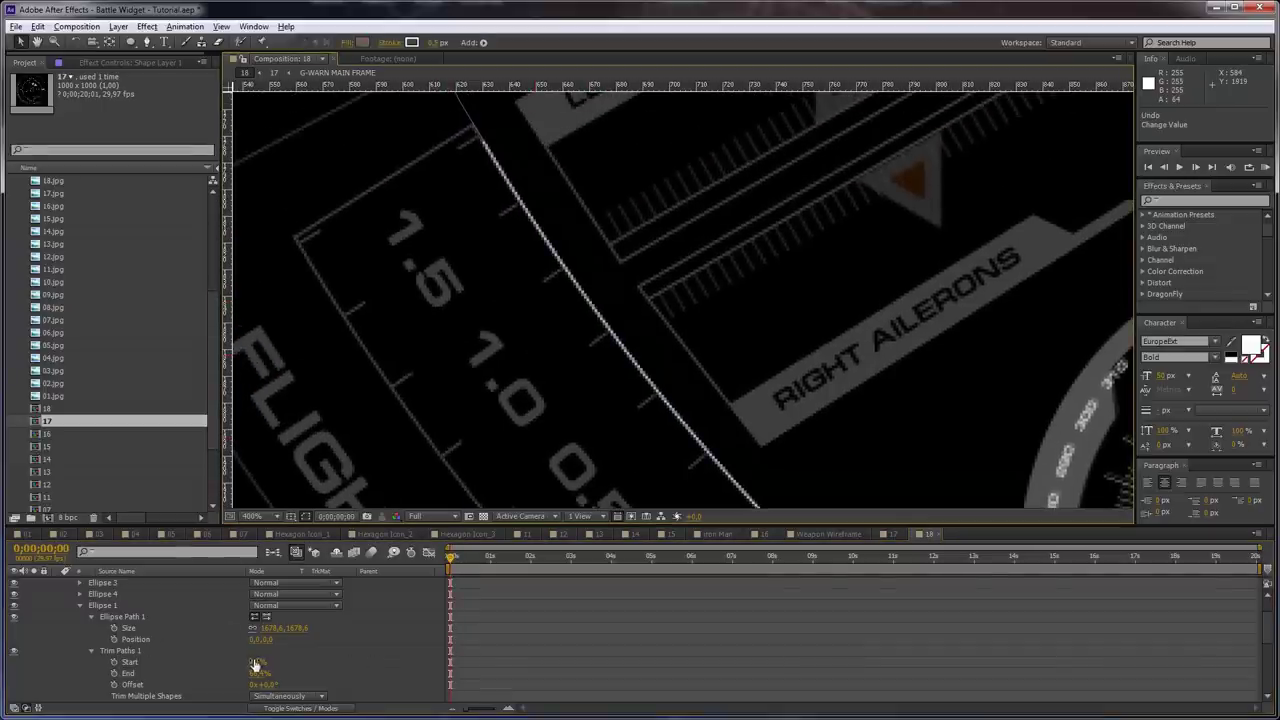
pyautogui.moveTo(257, 662); pyautogui.dragTo(270, 674)
pyautogui.scroll(-1, 786, 316)
pyautogui.moveTo(780, 325); pyautogui.dragTo(548, 135)
pyautogui.scroll(1, 560, 190)
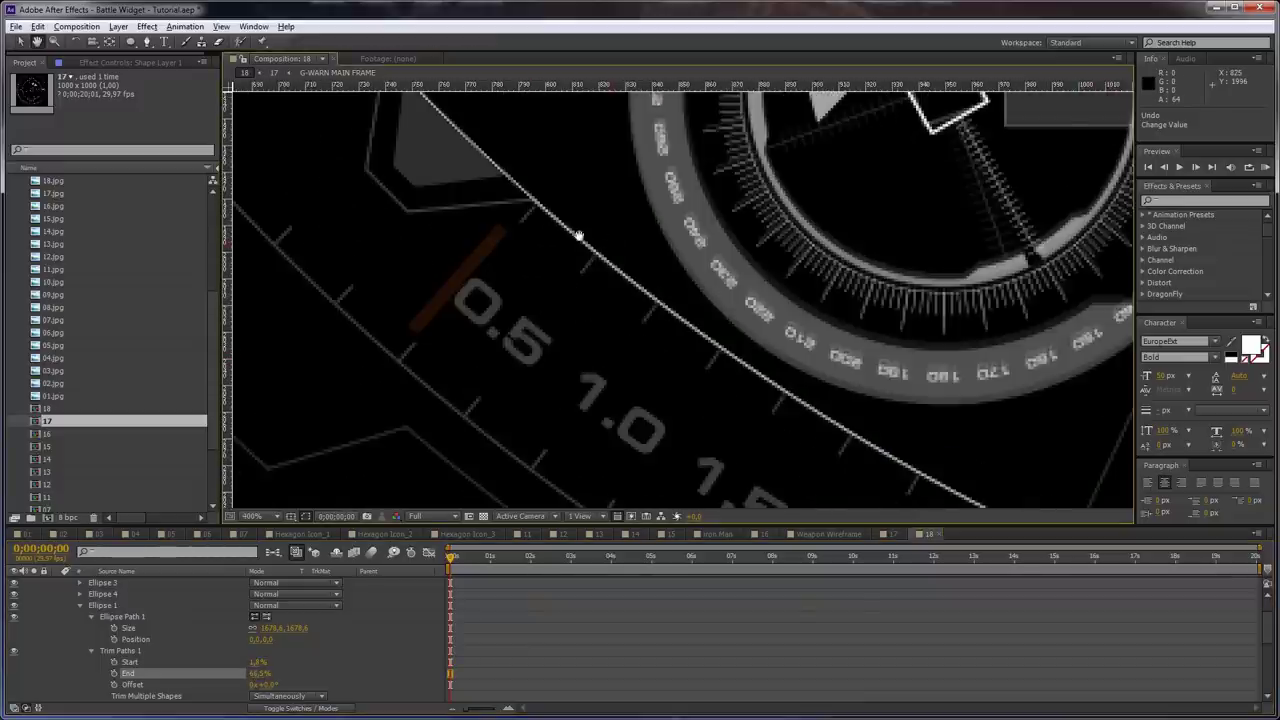
pyautogui.moveTo(577, 237); pyautogui.dragTo(648, 369)
pyautogui.moveTo(256, 662); pyautogui.dragTo(357, 649)
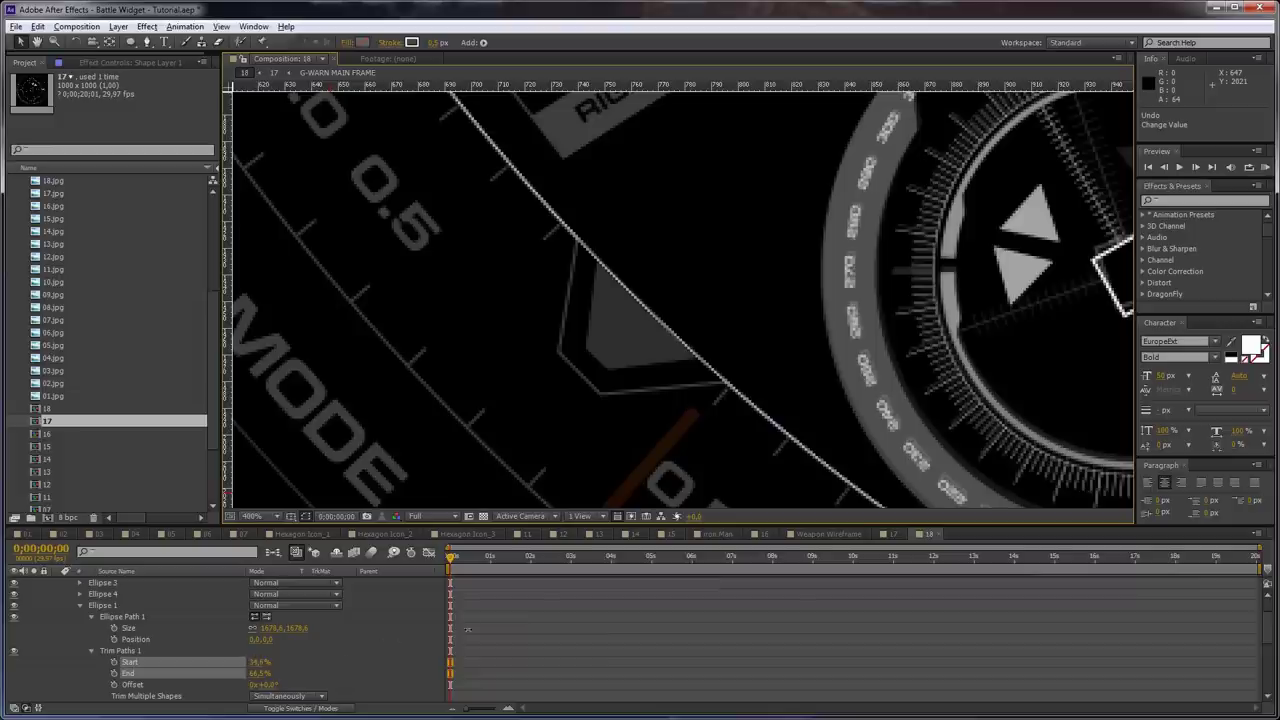
pyautogui.moveTo(620, 601)
pyautogui.mouseDown()
pyautogui.moveTo(777, 600)
pyautogui.moveTo(729, 601)
pyautogui.mouseUp()
# Duplicate the scale's inner arc and offset the copy's trim by about -18° to the section beyond the notch
pyautogui.click(102, 606)
pyautogui.hotkey('ctrl', 'd')
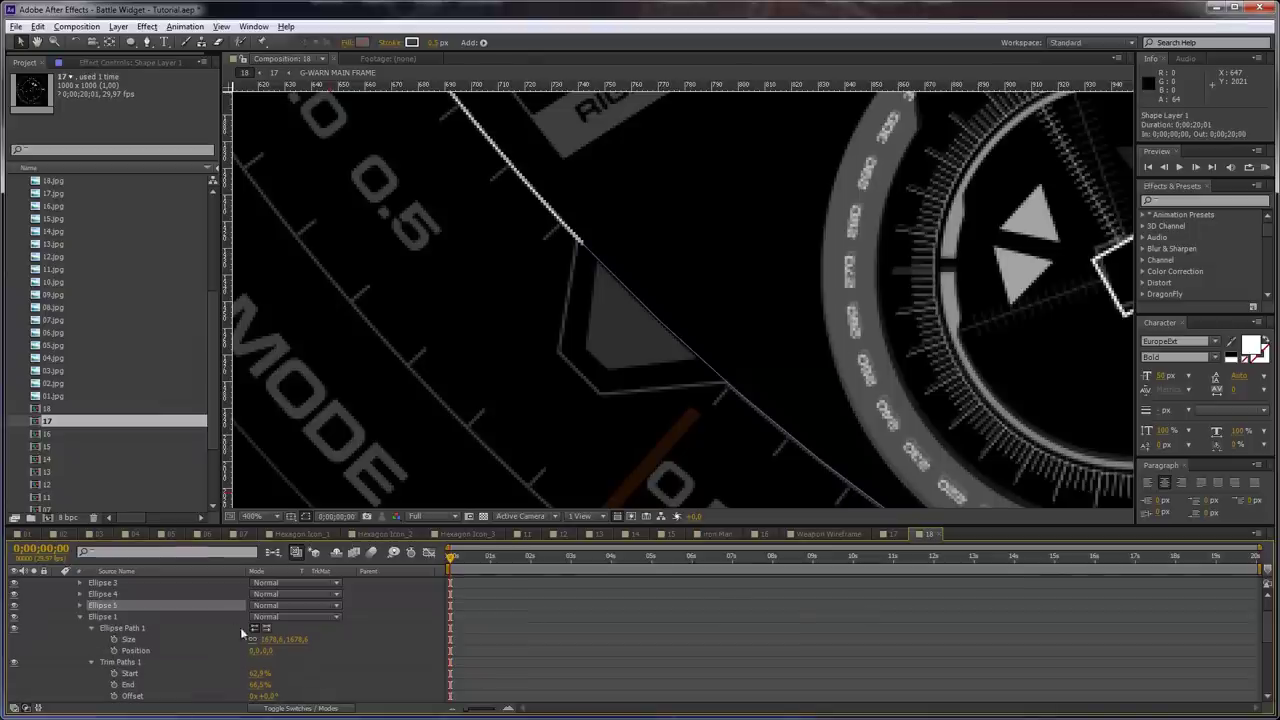
pyautogui.click(296, 639)
pyautogui.click(366, 651)
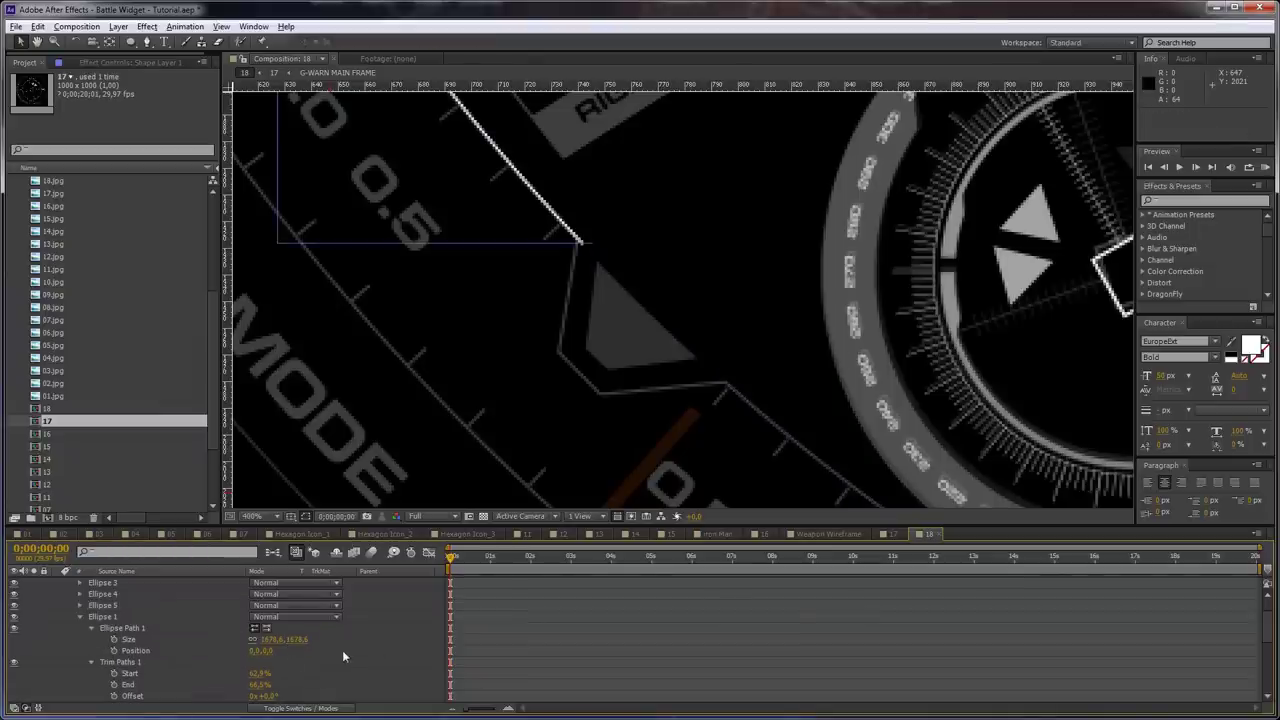
pyautogui.moveTo(266, 697)
pyautogui.mouseDown()
pyautogui.moveTo(280, 697)
pyautogui.moveTo(244, 696)
pyautogui.moveTo(258, 695)
pyautogui.mouseUp()
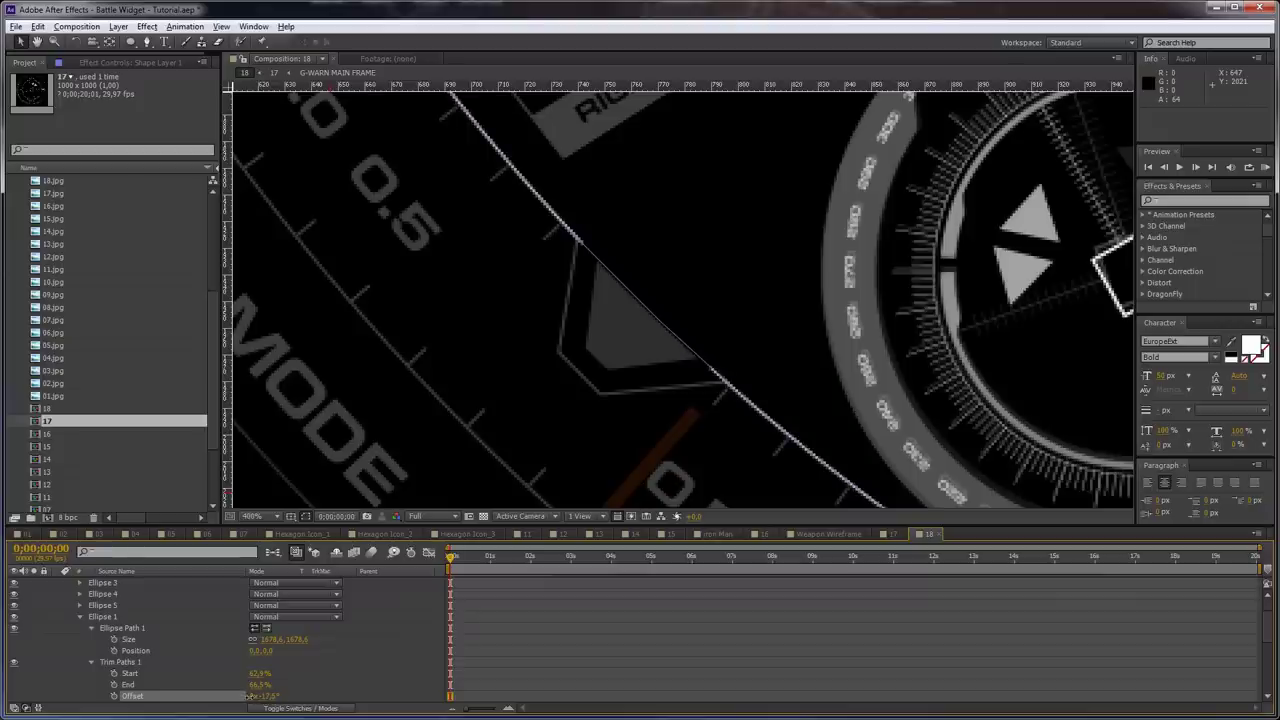
# Adjust the offset arc's trim Start to about 62.5% so it meets the scale's end near the 2.0 mark
pyautogui.scroll(-1, 791, 463)
pyautogui.moveTo(866, 482); pyautogui.dragTo(686, 391)
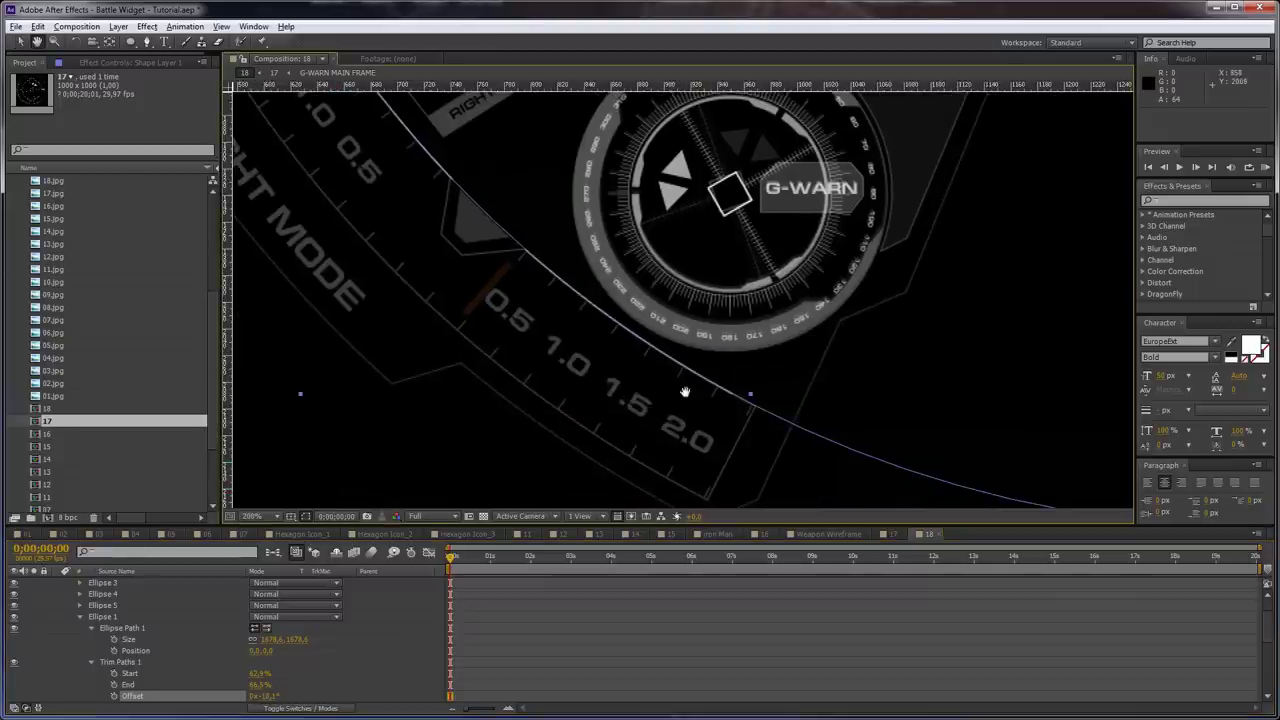
pyautogui.scroll(1, 740, 434)
pyautogui.moveTo(742, 435); pyautogui.dragTo(699, 305)
pyautogui.press('v')
pyautogui.moveTo(258, 673); pyautogui.dragTo(396, 648)
pyautogui.hotkey('ctrl', 'z')
# Duplicate the arc and enlarge the copy to about 1836.6 px to follow the scale's outer edge
pyautogui.click(148, 616)
pyautogui.hotkey('ctrl', 'd')
pyautogui.moveTo(621, 391); pyautogui.dragTo(634, 292)
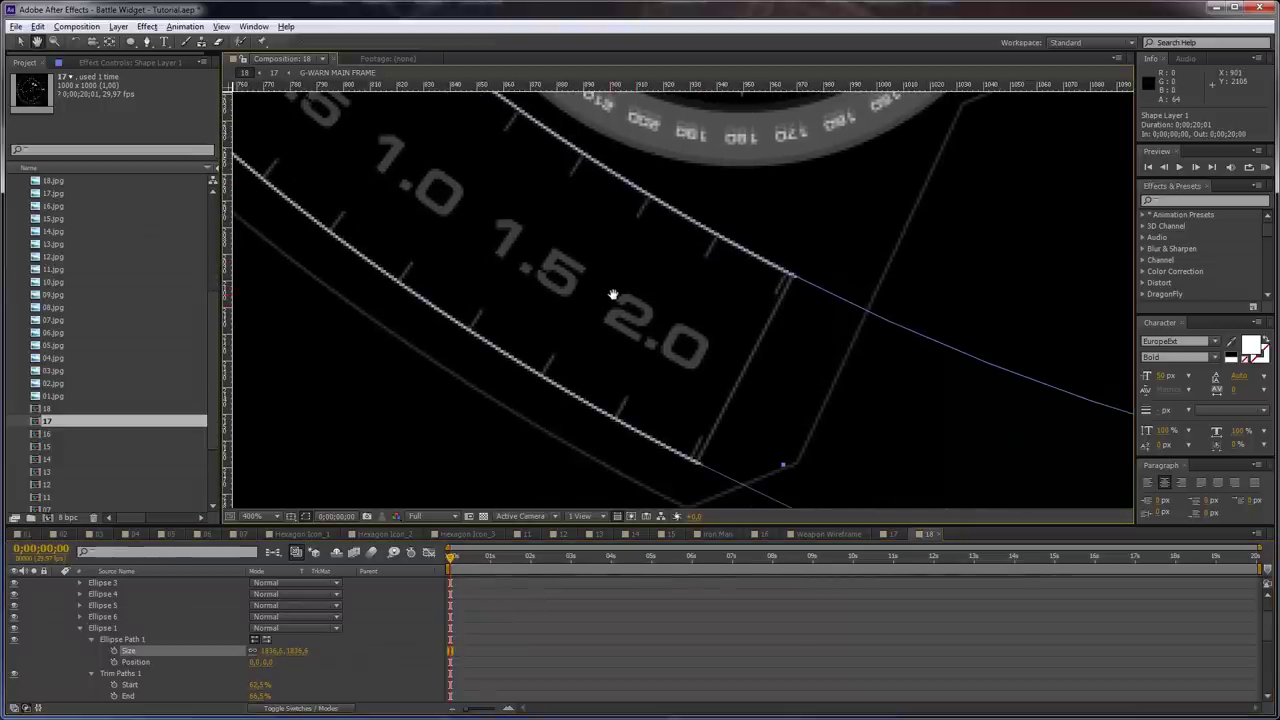
# Extend the scale's outer arc to its upper corner by setting the trim End to about 71.5%
pyautogui.moveTo(451, 249); pyautogui.dragTo(794, 434)
pyautogui.moveTo(411, 391); pyautogui.dragTo(491, 486)
pyautogui.moveTo(257, 697); pyautogui.dragTo(273, 696)
pyautogui.moveTo(592, 270); pyautogui.dragTo(694, 476)
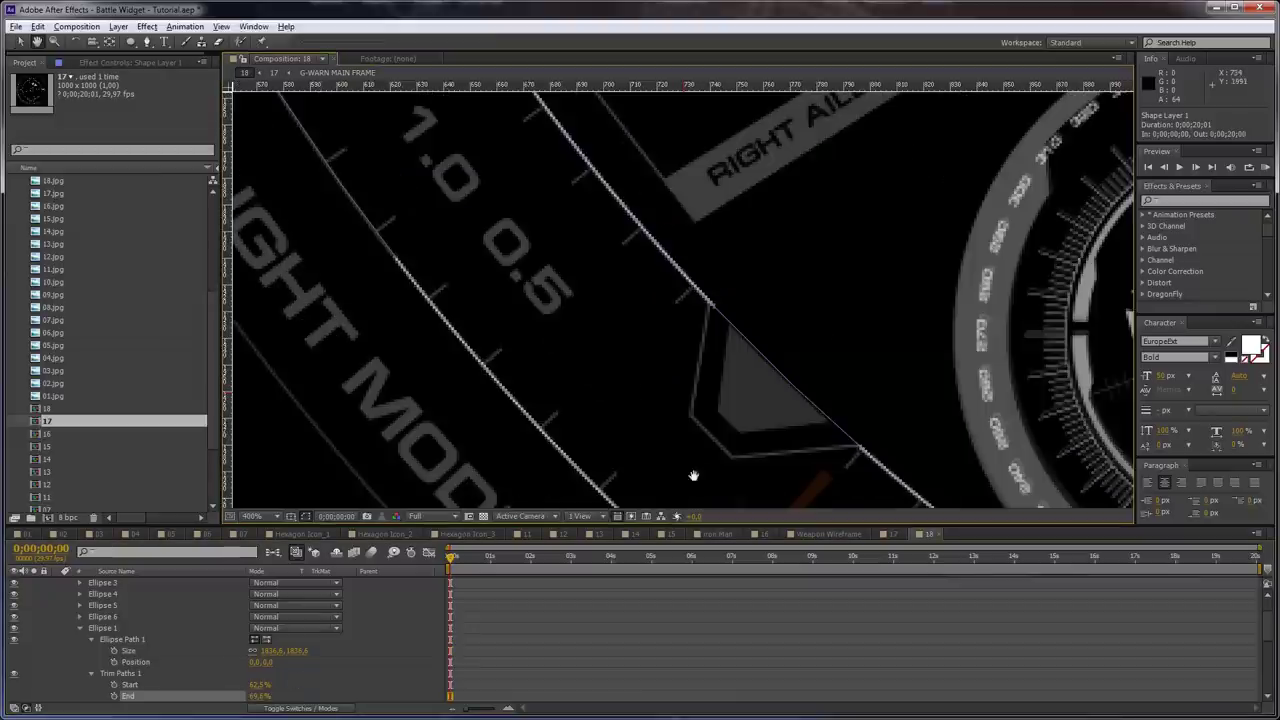
pyautogui.moveTo(387, 194); pyautogui.dragTo(577, 369)
pyautogui.moveTo(260, 703); pyautogui.dragTo(276, 696)
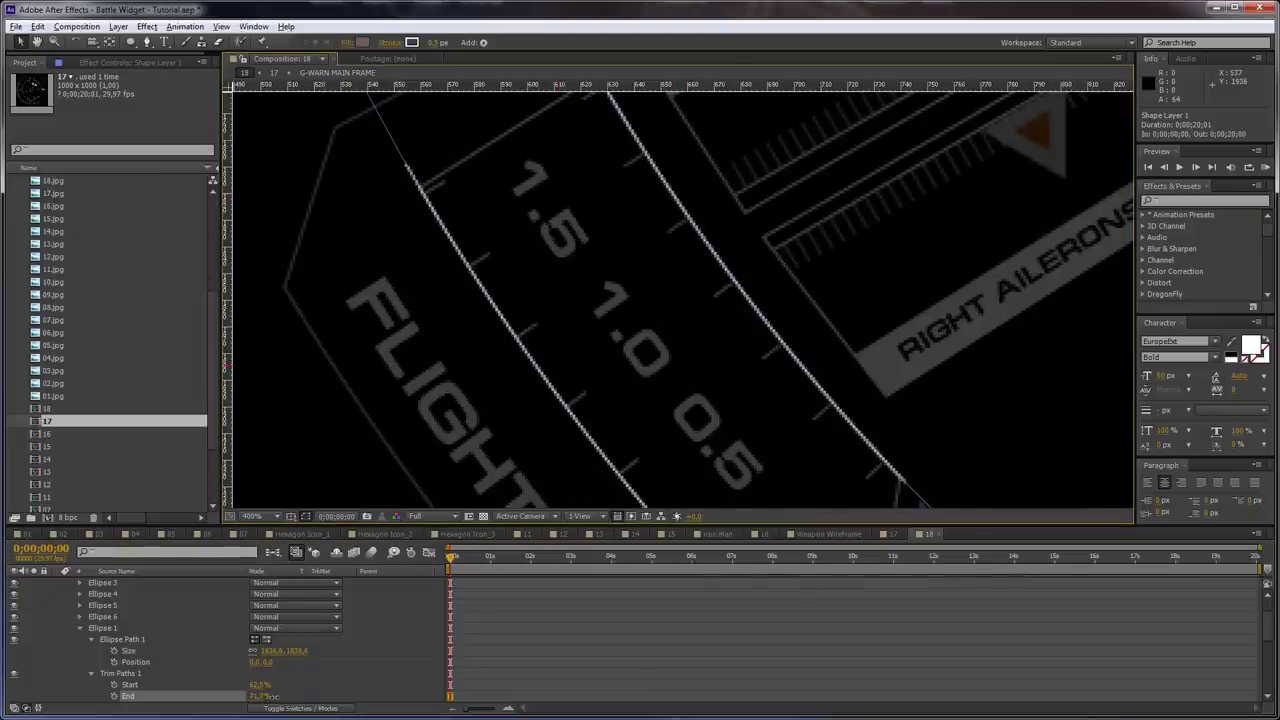
# Duplicate the scale's outer arc, enlarge the copy to about 1960 px and fit its trim End to the frame corner beside FLIGHT MODE
pyautogui.click(111, 630)
pyautogui.hotkey('ctrl', 'd')
pyautogui.moveTo(296, 662); pyautogui.dragTo(380, 662)
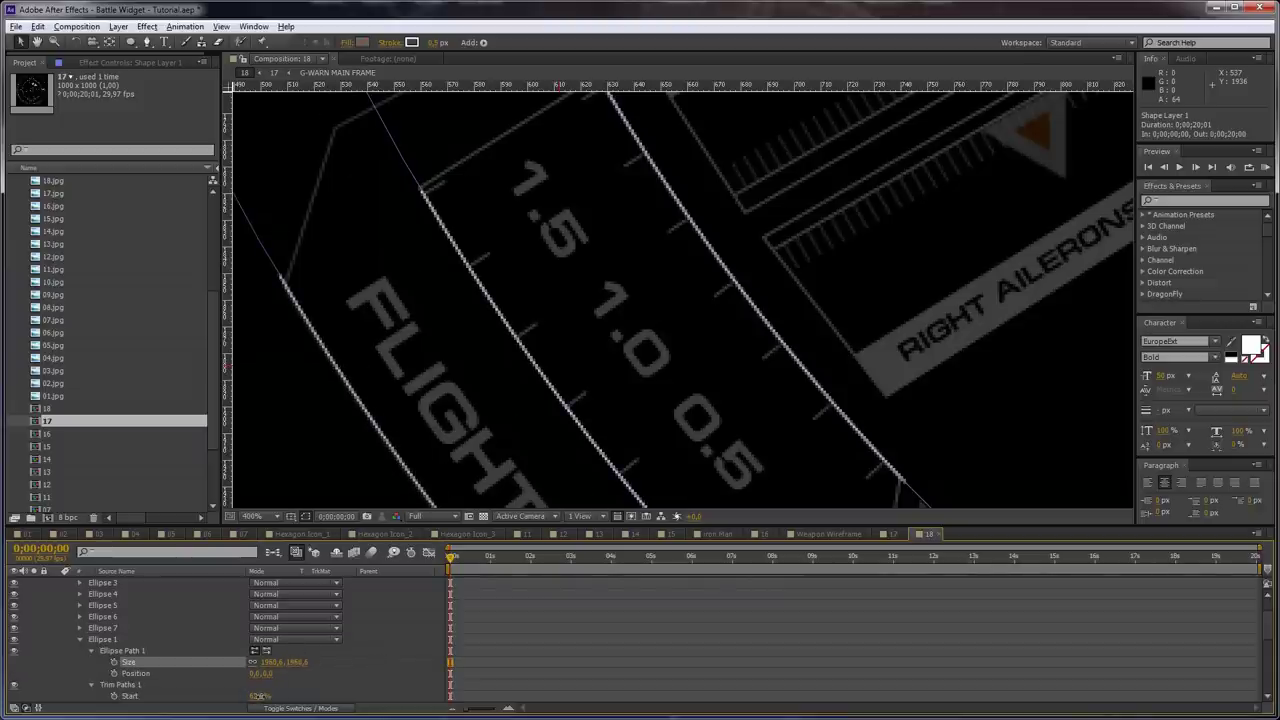
pyautogui.moveTo(260, 696); pyautogui.dragTo(263, 696)
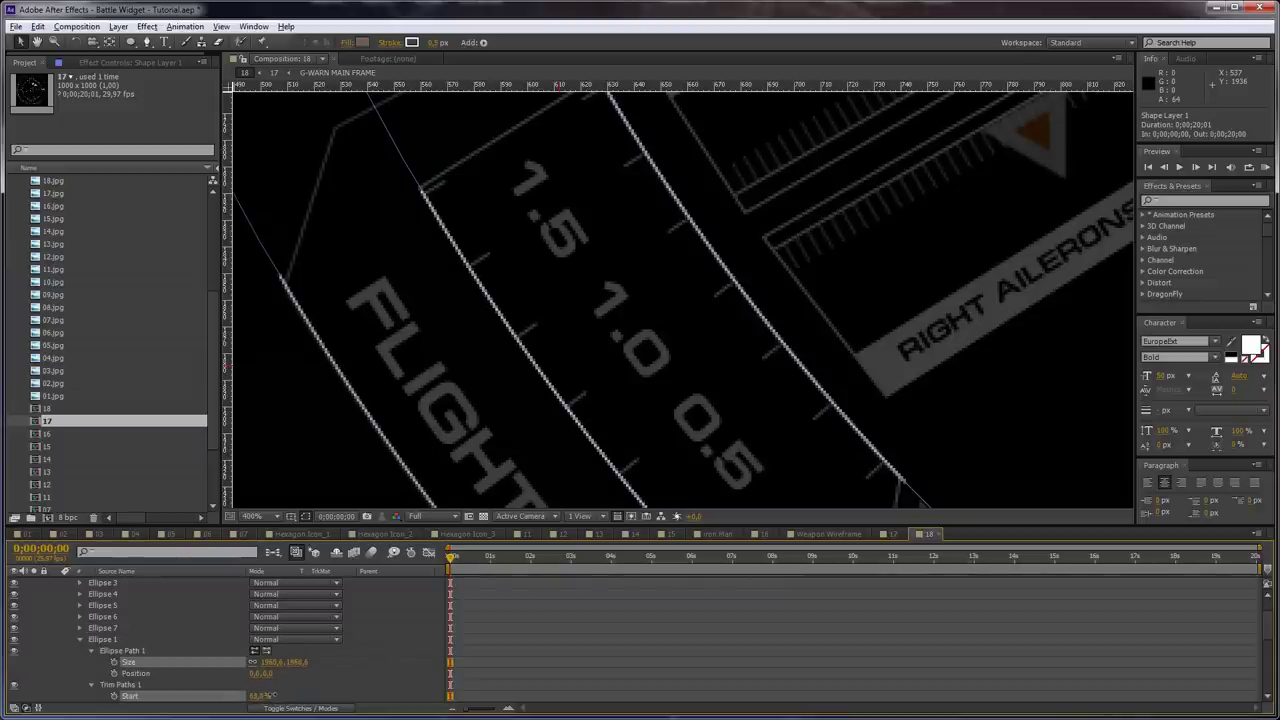
pyautogui.moveTo(374, 463); pyautogui.dragTo(400, 395)
pyautogui.scroll(-1, 316, 686)
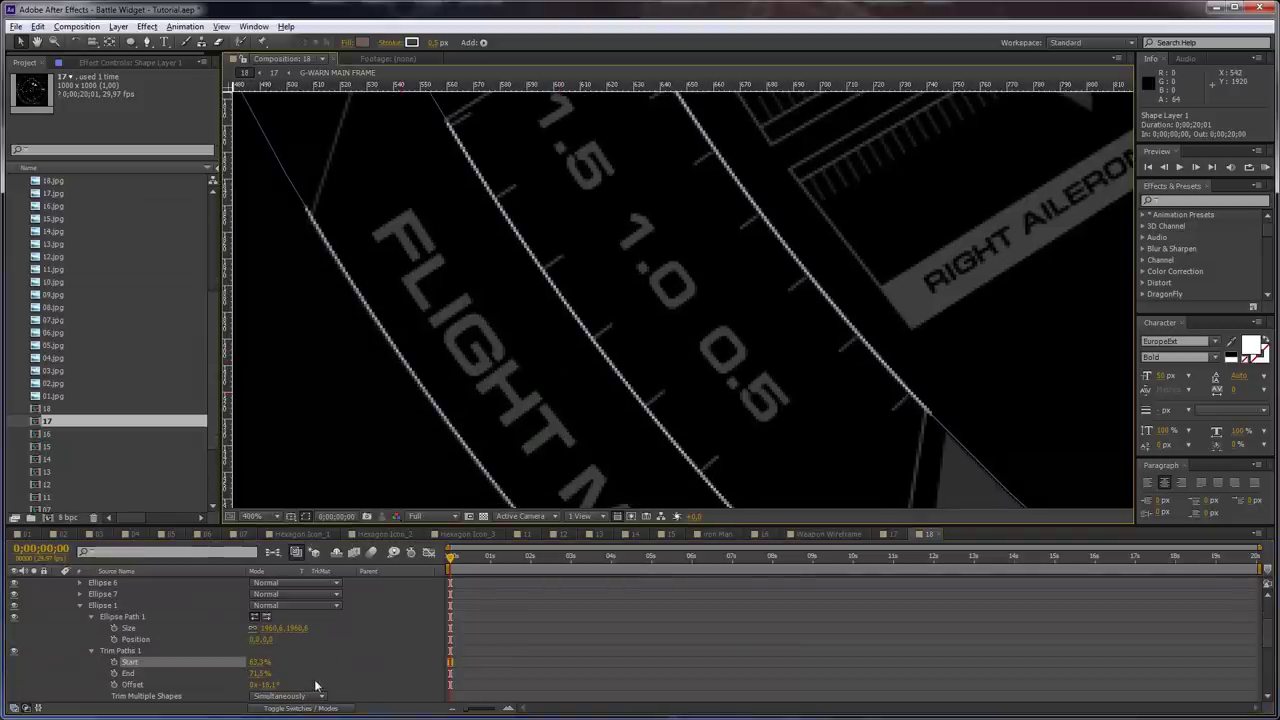
pyautogui.moveTo(255, 674); pyautogui.dragTo(257, 674)
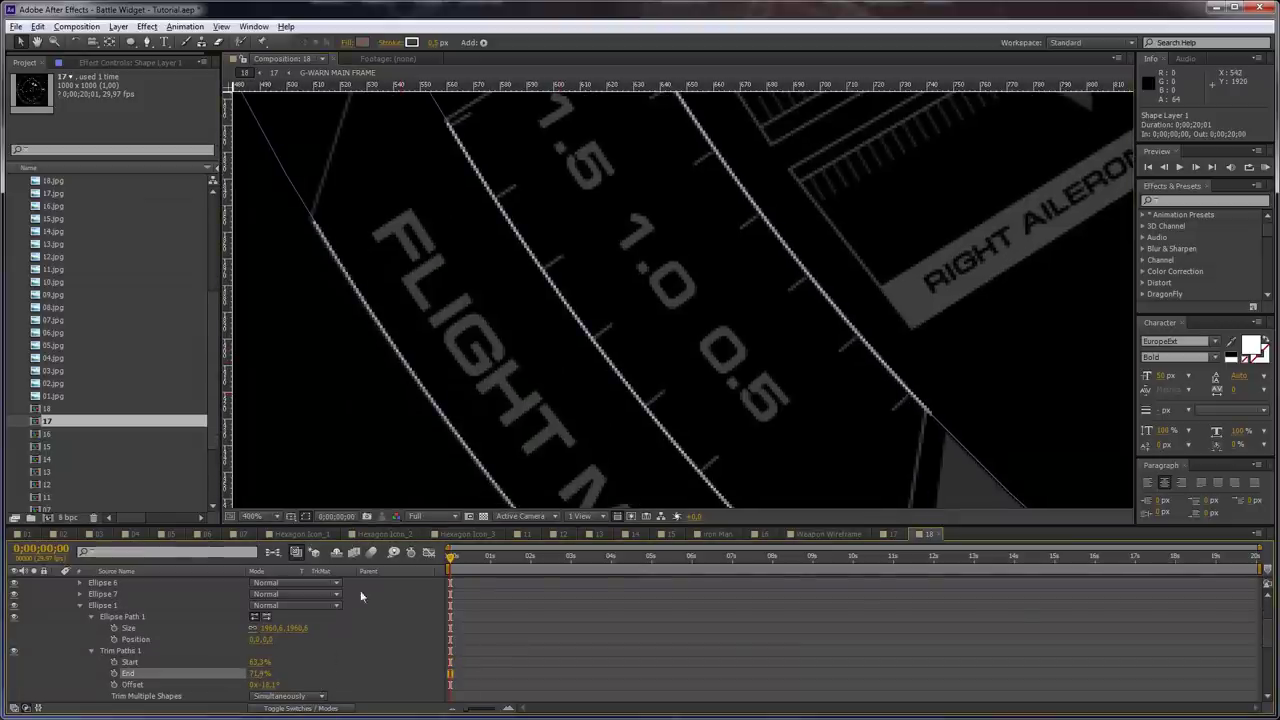
# Set the outermost arc's trim Start to about 66.6%, ending it at the frame's inward step past FLIGHT MODE
pyautogui.scroll(-2, 551, 403)
pyautogui.moveTo(700, 408); pyautogui.dragTo(646, 344)
pyautogui.scroll(1, 646, 344)
pyautogui.scroll(2, 646, 343)
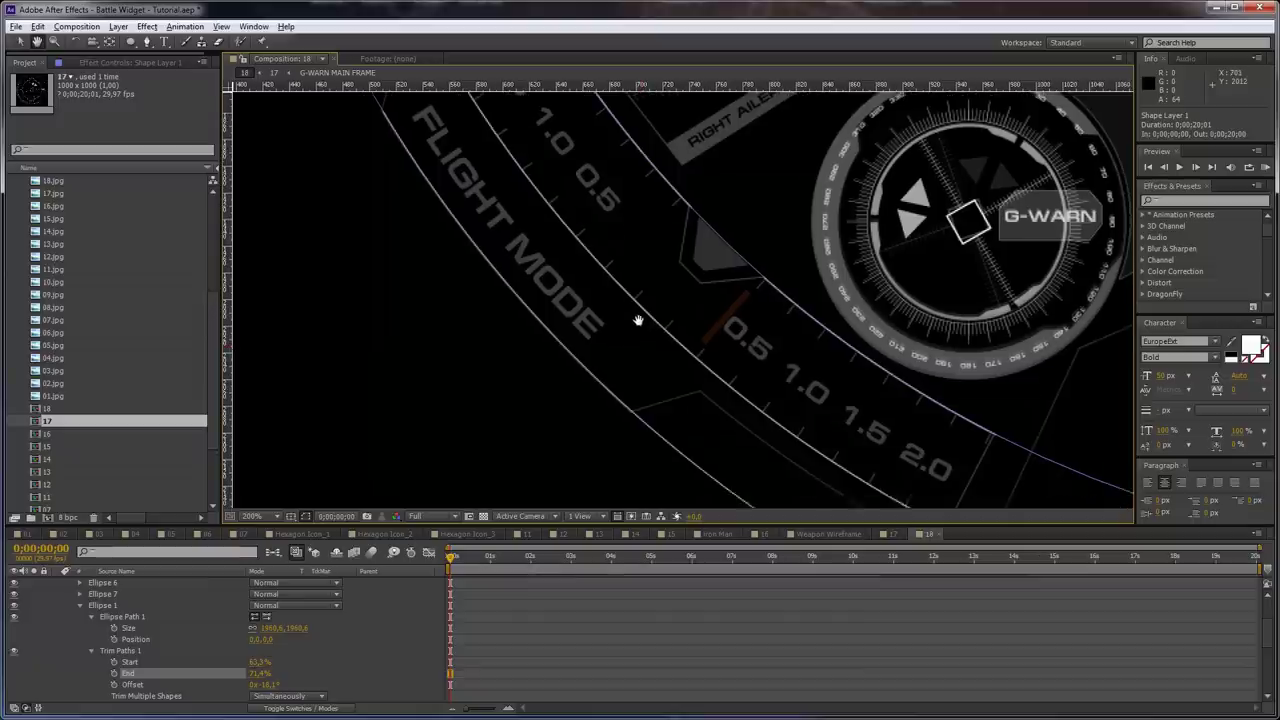
pyautogui.moveTo(258, 665)
pyautogui.mouseDown()
pyautogui.moveTo(294, 660)
pyautogui.moveTo(281, 661)
pyautogui.moveTo(294, 645)
pyautogui.moveTo(240, 644)
pyautogui.mouseUp()
# Duplicate the outermost arc, reduce the copy to about 1870.6 px and offset its trim to begin at the frame's inner step corner
pyautogui.click(101, 605)
pyautogui.hotkey('ctrl', 'd')
pyautogui.moveTo(269, 697); pyautogui.dragTo(266, 694)
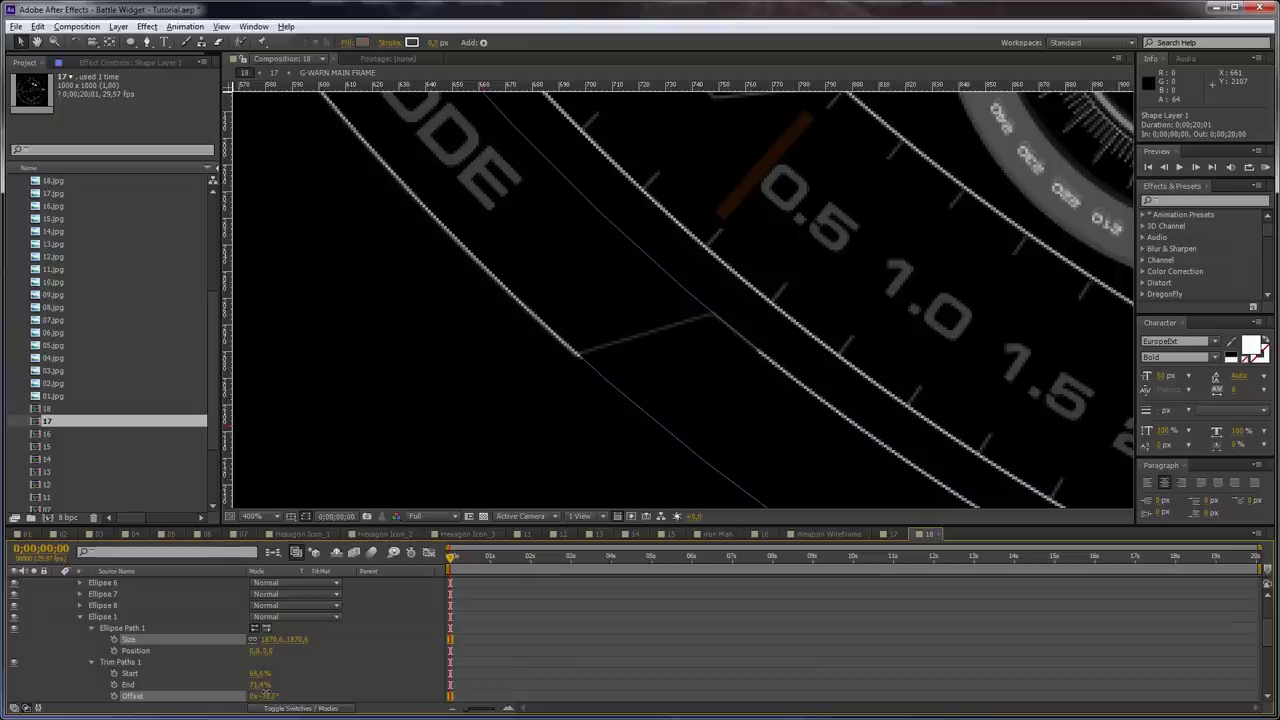
# Adjust the 1870.6 px arc's trim Start to end it at the frame's corner below the 2.0 mark
pyautogui.press('space')
pyautogui.moveTo(680, 312)
pyautogui.mouseDown()
pyautogui.moveTo(591, 226)
pyautogui.moveTo(500, 170)
pyautogui.mouseUp()
pyautogui.moveTo(1010, 400); pyautogui.dragTo(744, 290)
pyautogui.press('v')
pyautogui.moveTo(257, 675); pyautogui.dragTo(265, 674)
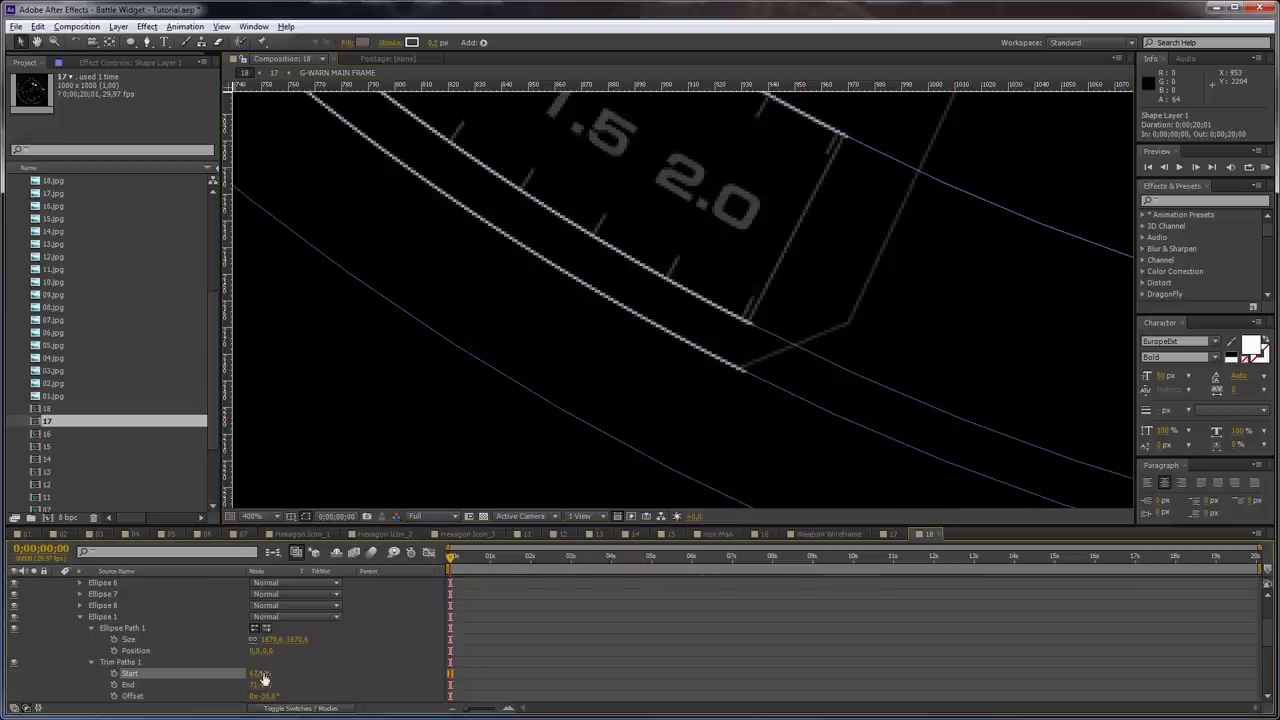
pyautogui.click(396, 640)
# Rename Shape Layer 1 as "main Frame" and collapse its properties
pyautogui.scroll(3, 36, 590)
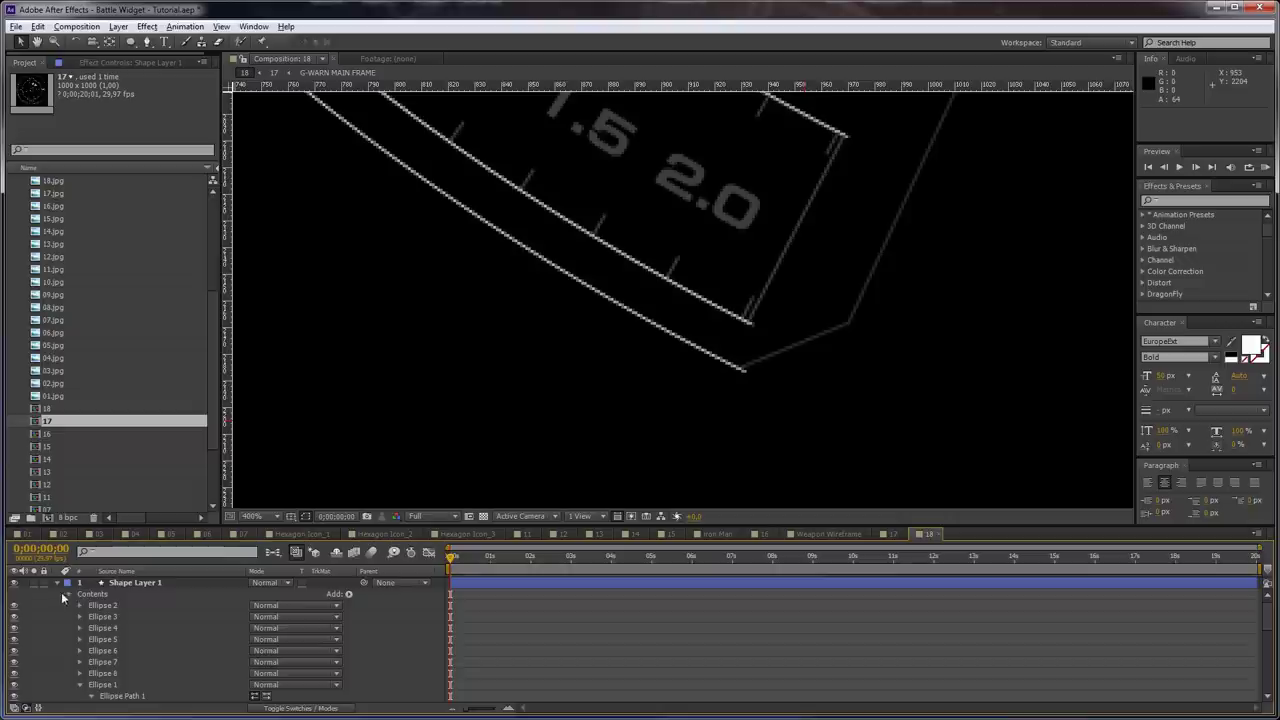
pyautogui.click(127, 583)
pyautogui.press('Return')
pyautogui.write('mat')
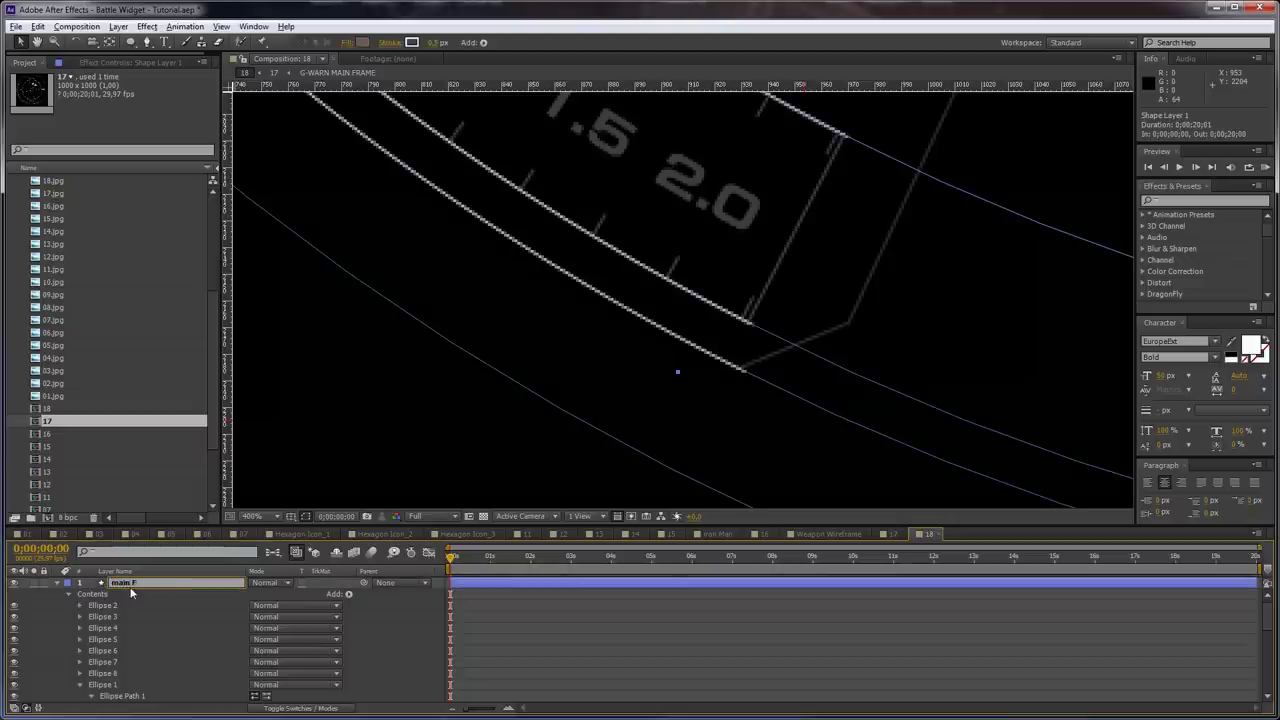
pyautogui.press('Return')
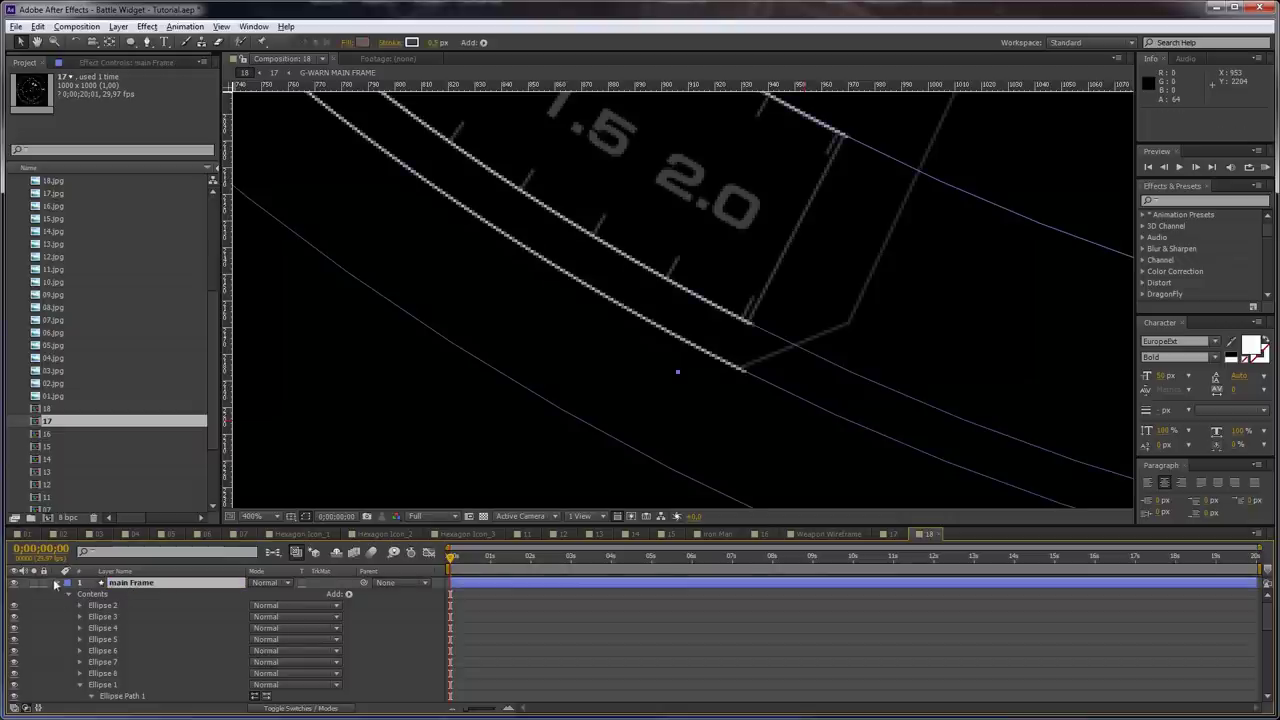
pyautogui.click(57, 582)
# Draw a straight Pen line on the main Frame layer joining the lower ends of the two innermost arcs
pyautogui.scroll(-5, 640, 355)
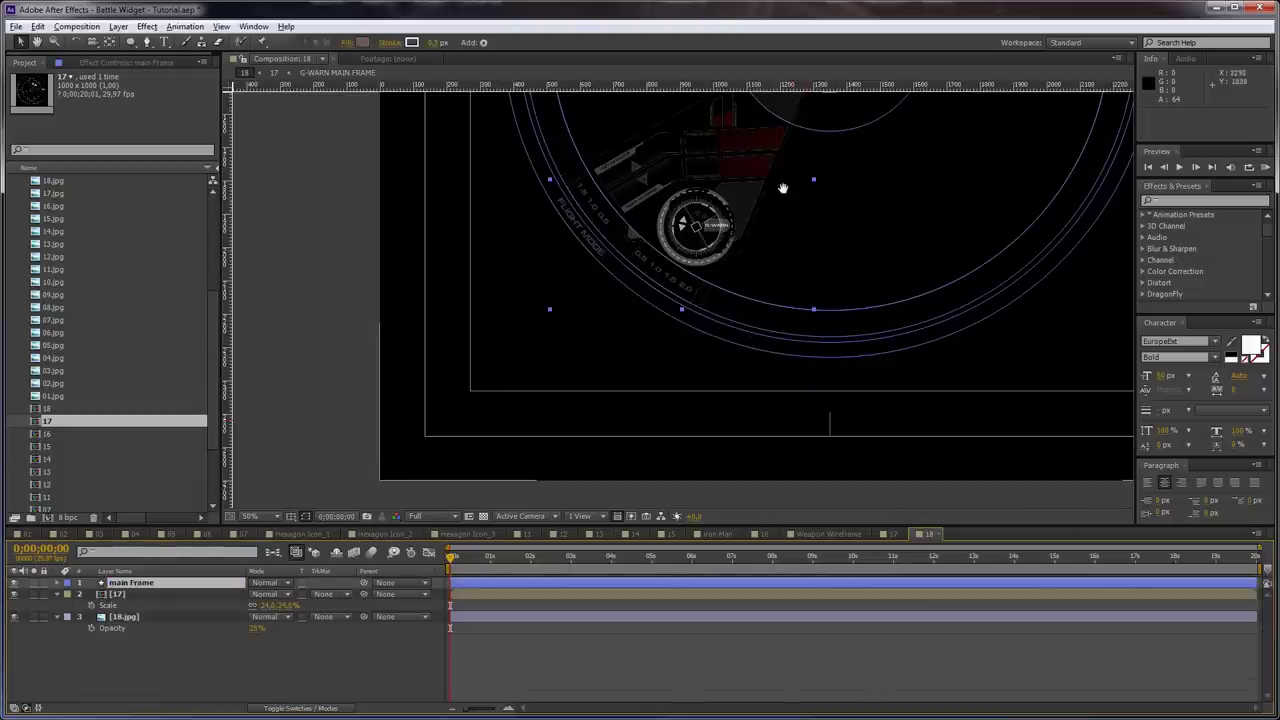
pyautogui.moveTo(783, 189); pyautogui.dragTo(766, 274)
pyautogui.press('g')
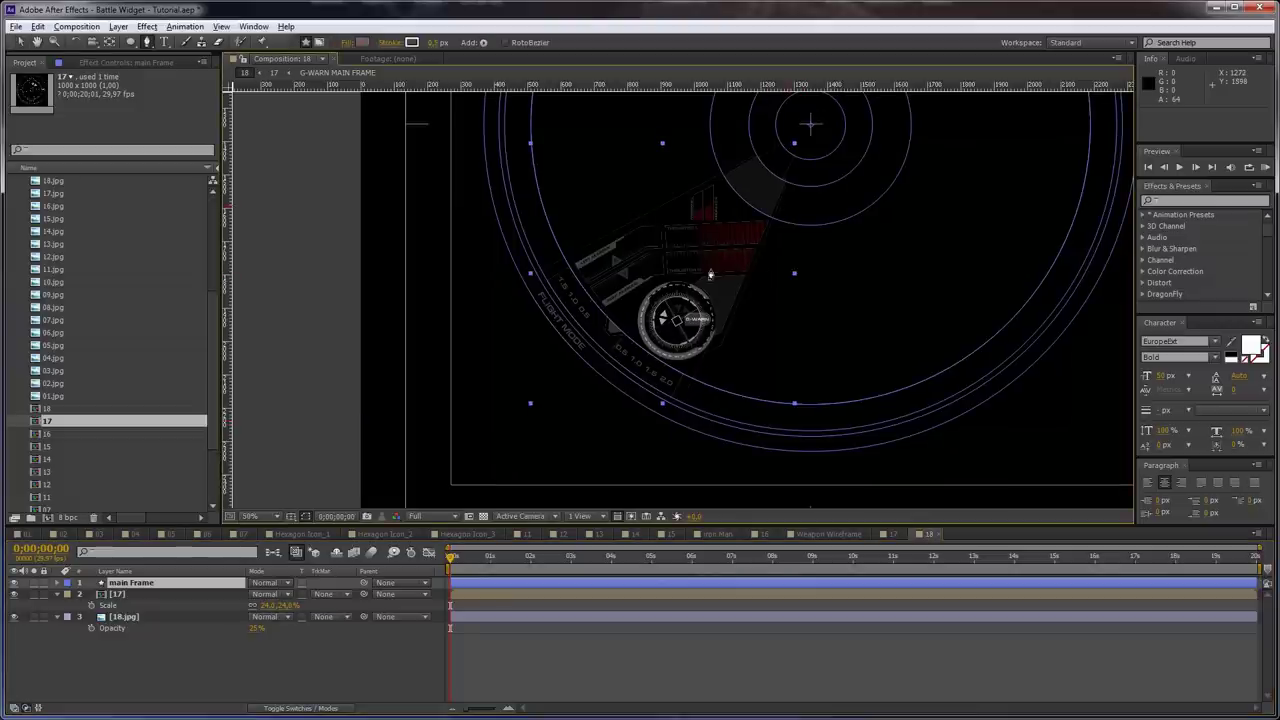
pyautogui.click(202, 586)
pyautogui.press('`')
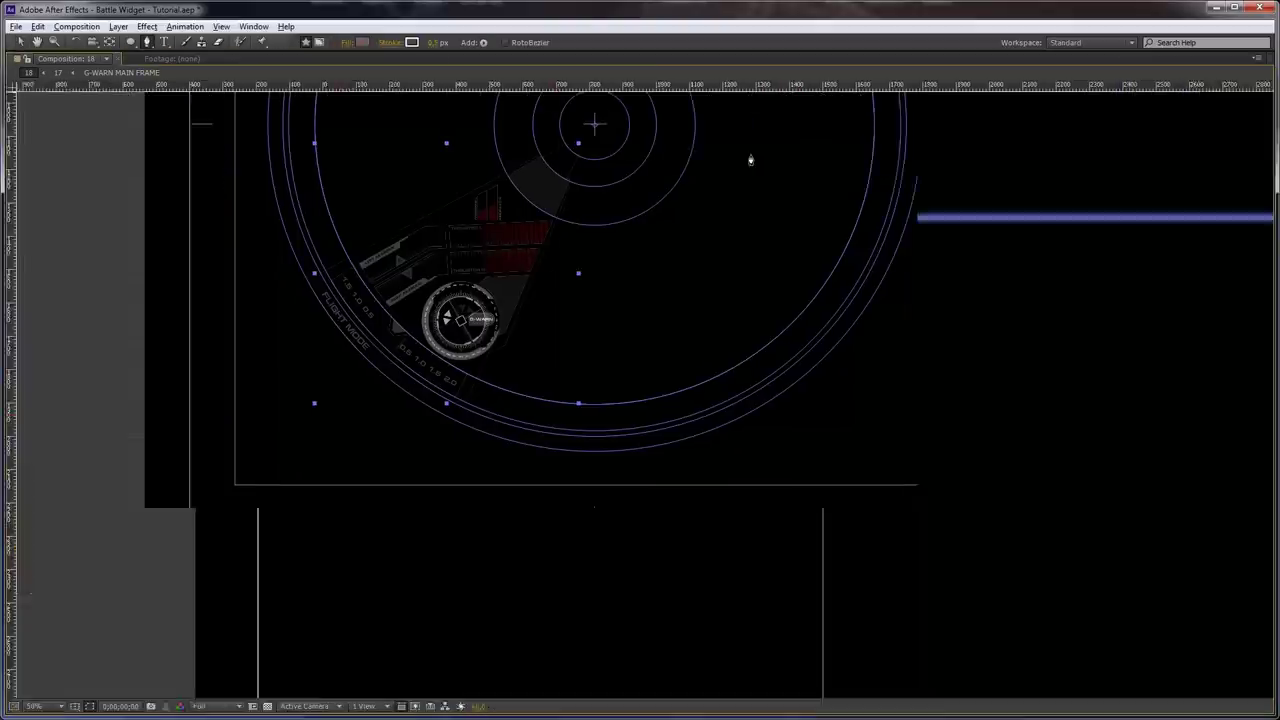
pyautogui.scroll(1, 760, 160)
pyautogui.moveTo(813, 156); pyautogui.dragTo(744, 324)
pyautogui.scroll(5, 743, 323)
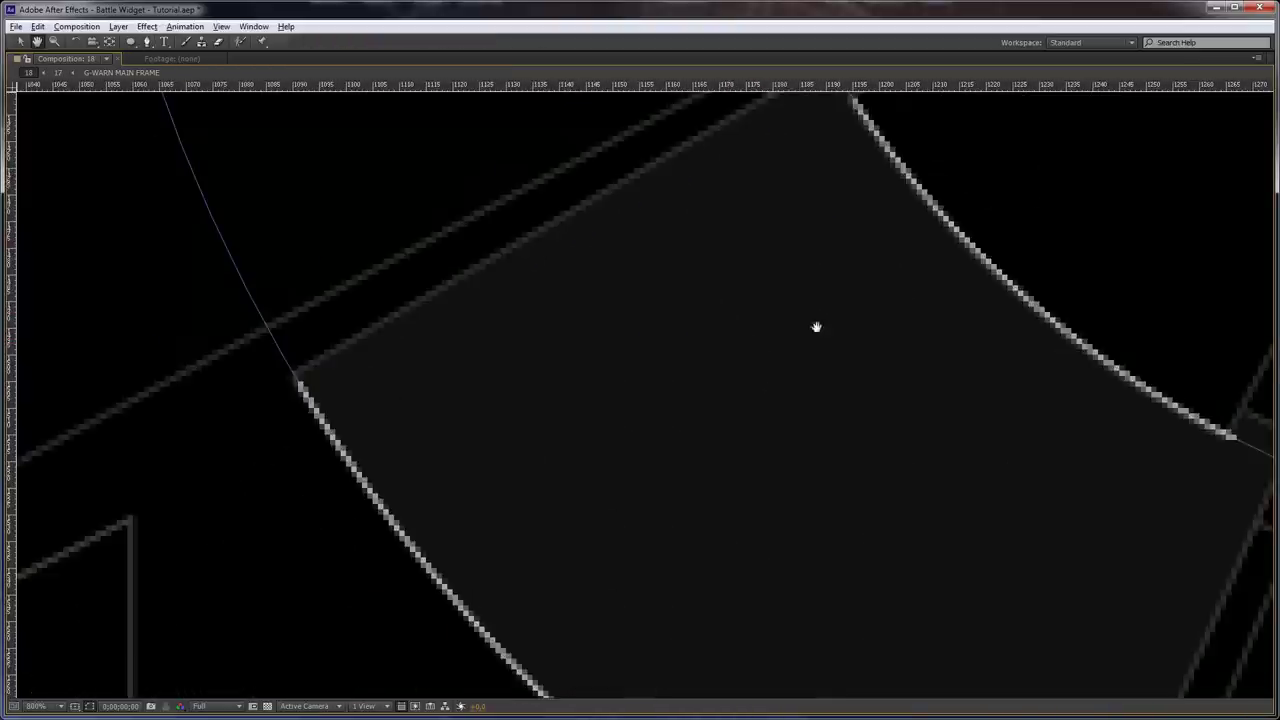
pyautogui.press('g')
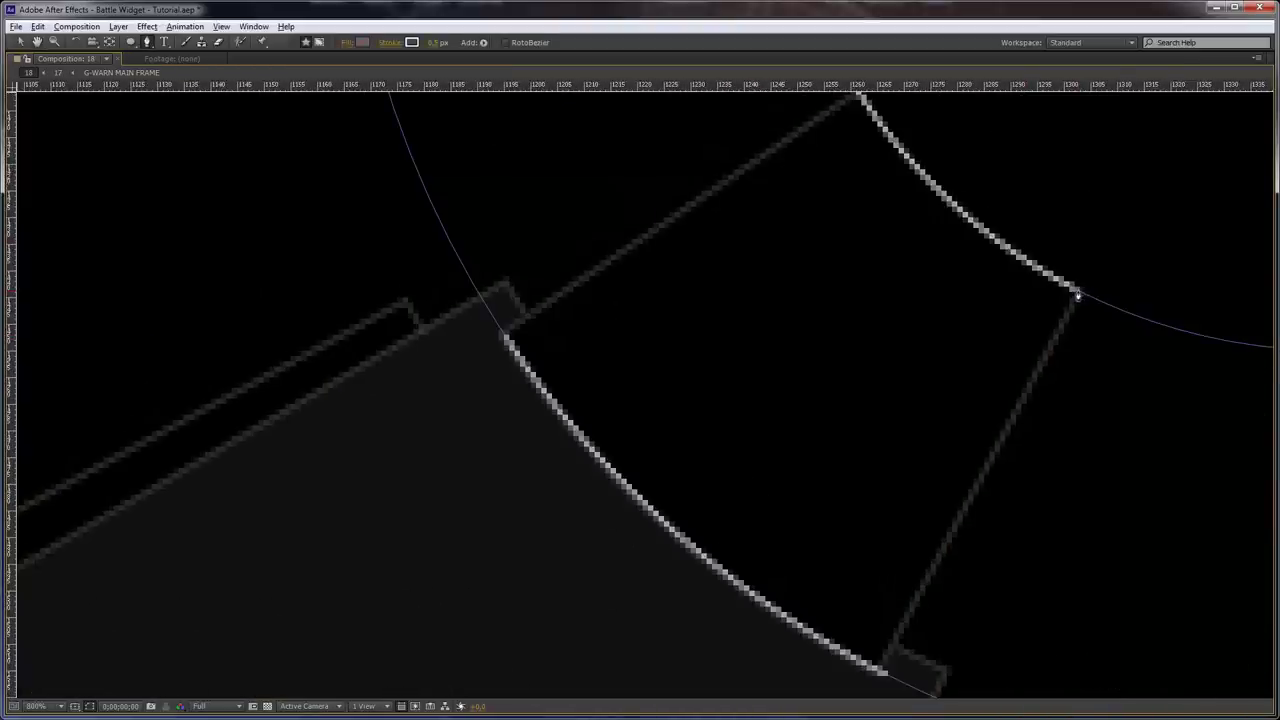
pyautogui.scroll(-5, 1020, 497)
pyautogui.click(891, 460)
pyautogui.moveTo(777, 300); pyautogui.dragTo(786, 499)
pyautogui.press('`')
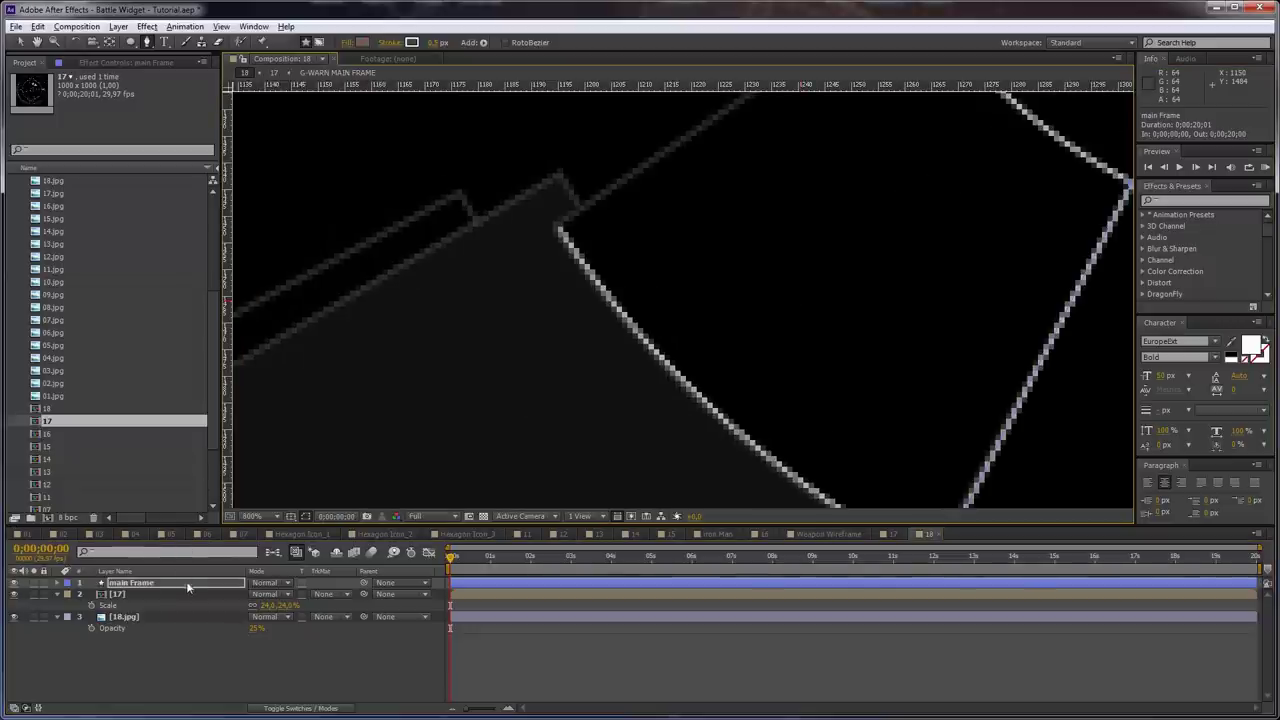
# Draw a straight Pen line on the main Frame layer joining the upper ends of the two innermost arcs
pyautogui.click(187, 587)
pyautogui.scroll(3, 794, 297)
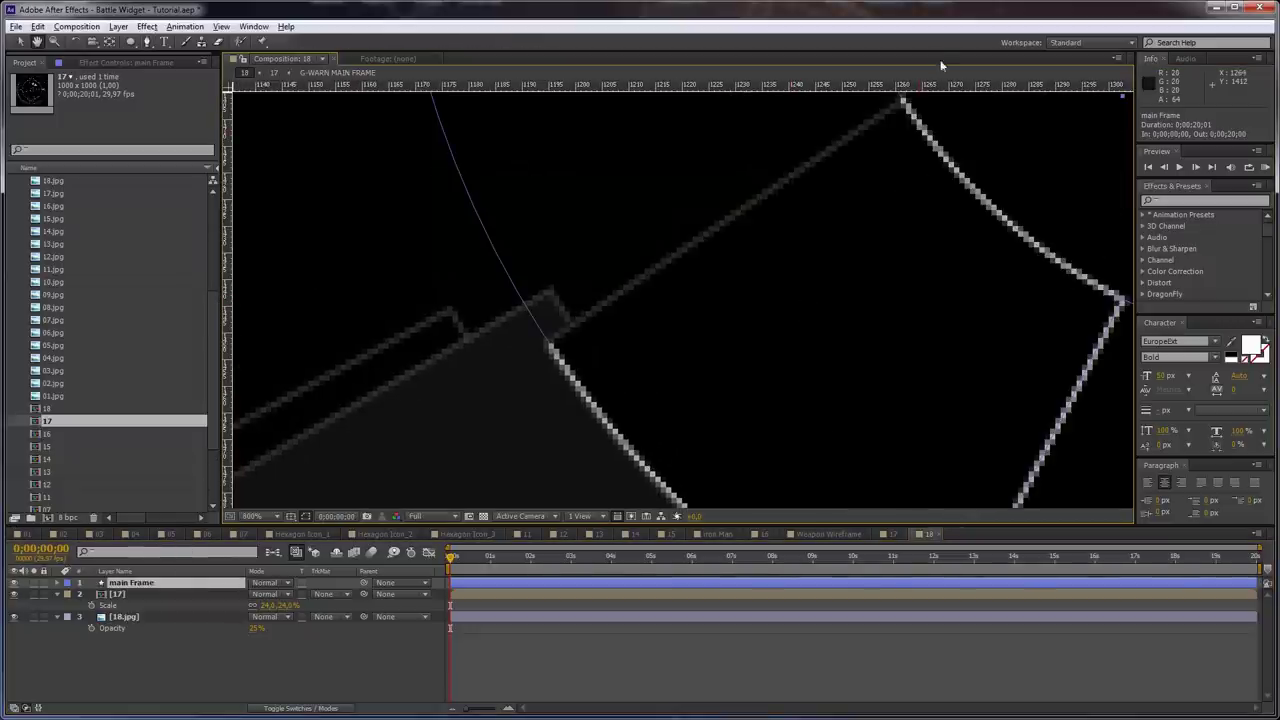
pyautogui.click(903, 101)
pyautogui.click(550, 346)
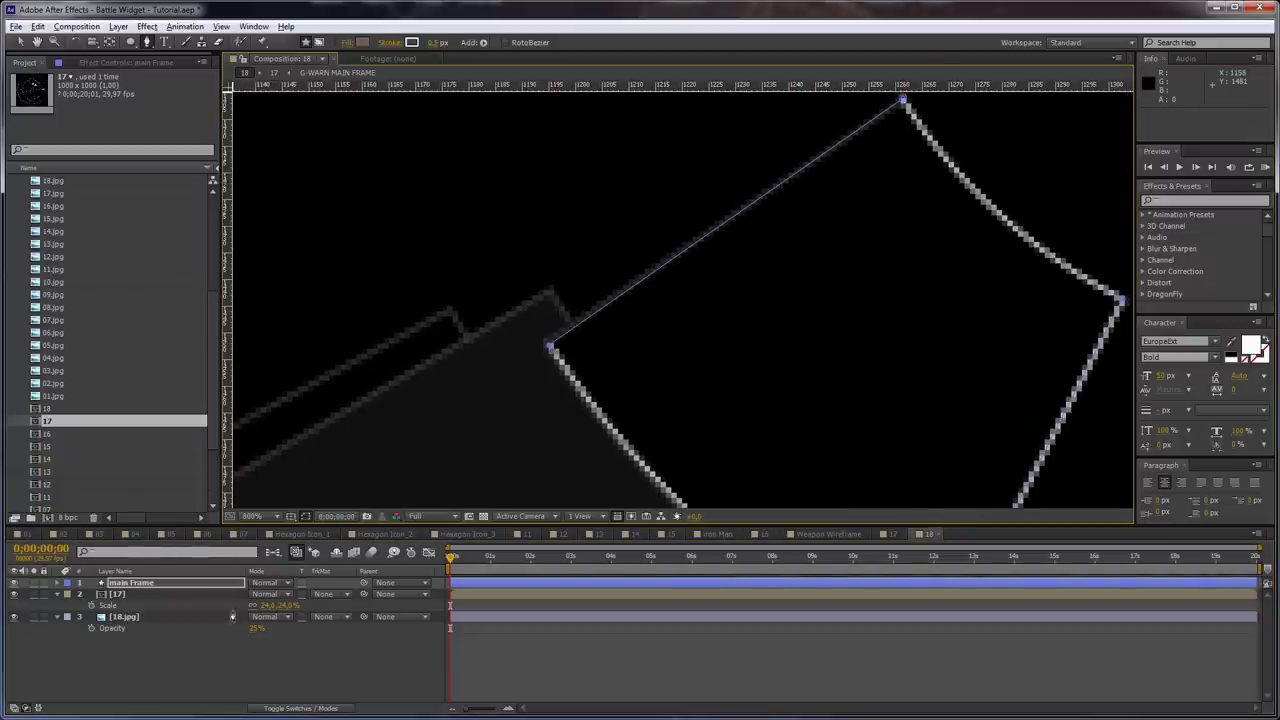
pyautogui.click(223, 583)
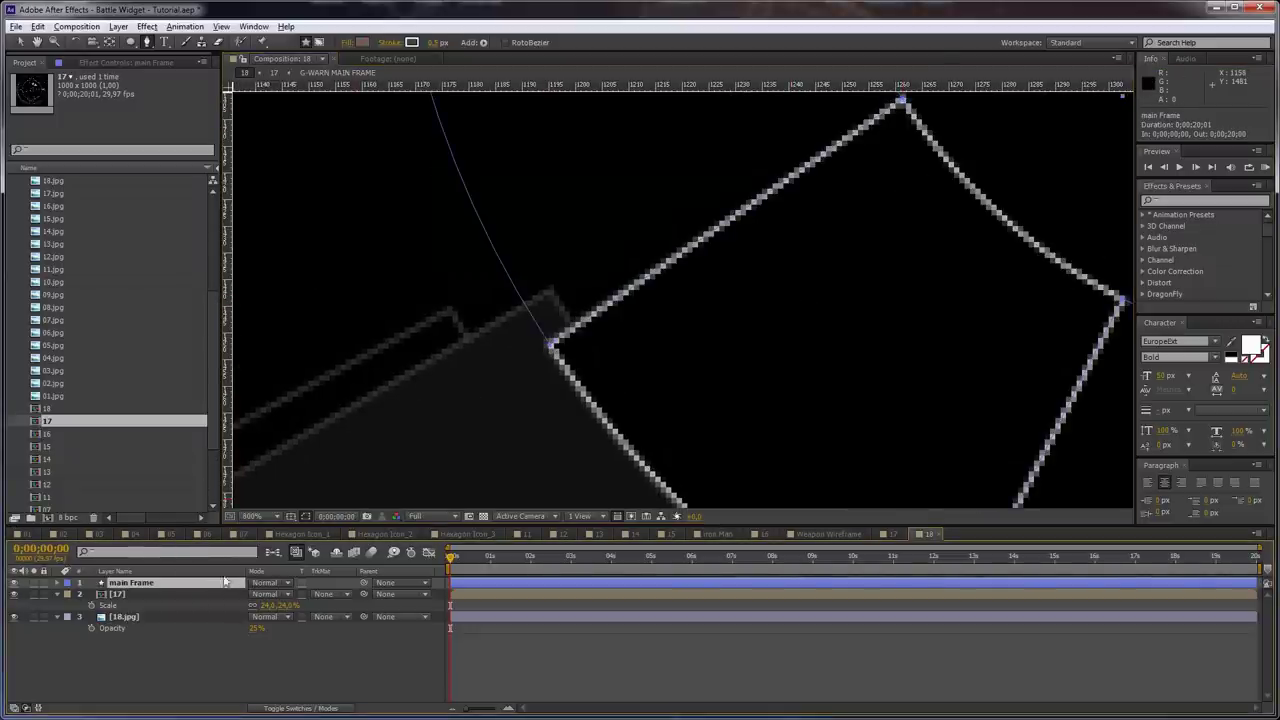
# Draw a Pen path from the upper connecting line around the reference's small step corner to the third arc's upper end
pyautogui.click(572, 328)
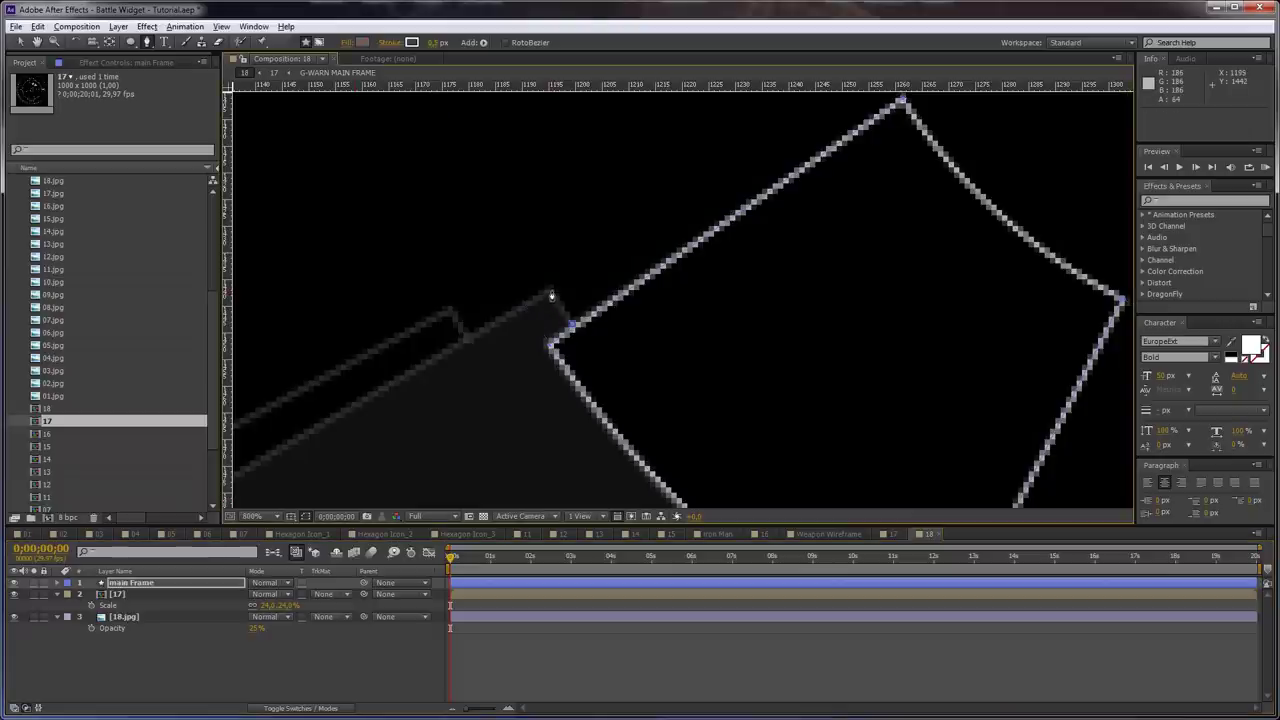
pyautogui.click(551, 295)
pyautogui.scroll(-1, 545, 305)
pyautogui.press('space')
pyautogui.moveTo(349, 463); pyautogui.dragTo(586, 364)
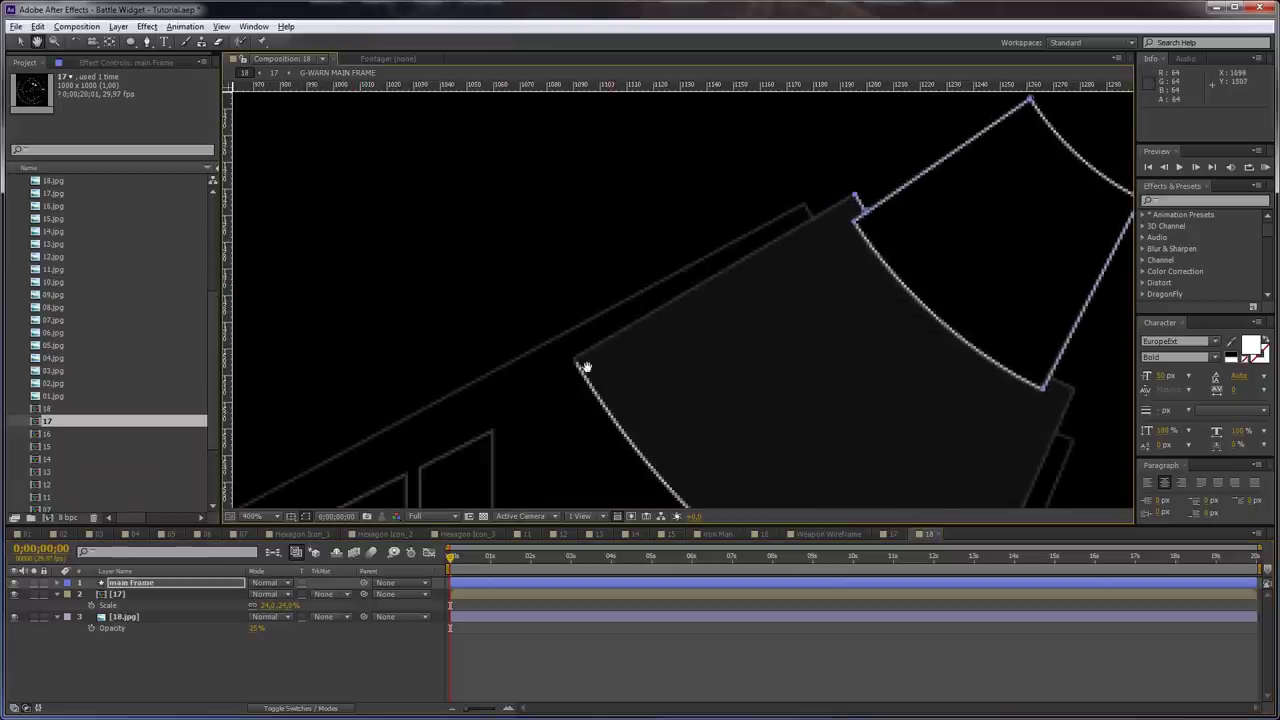
pyautogui.scroll(1, 586, 365)
pyautogui.click(472, 428)
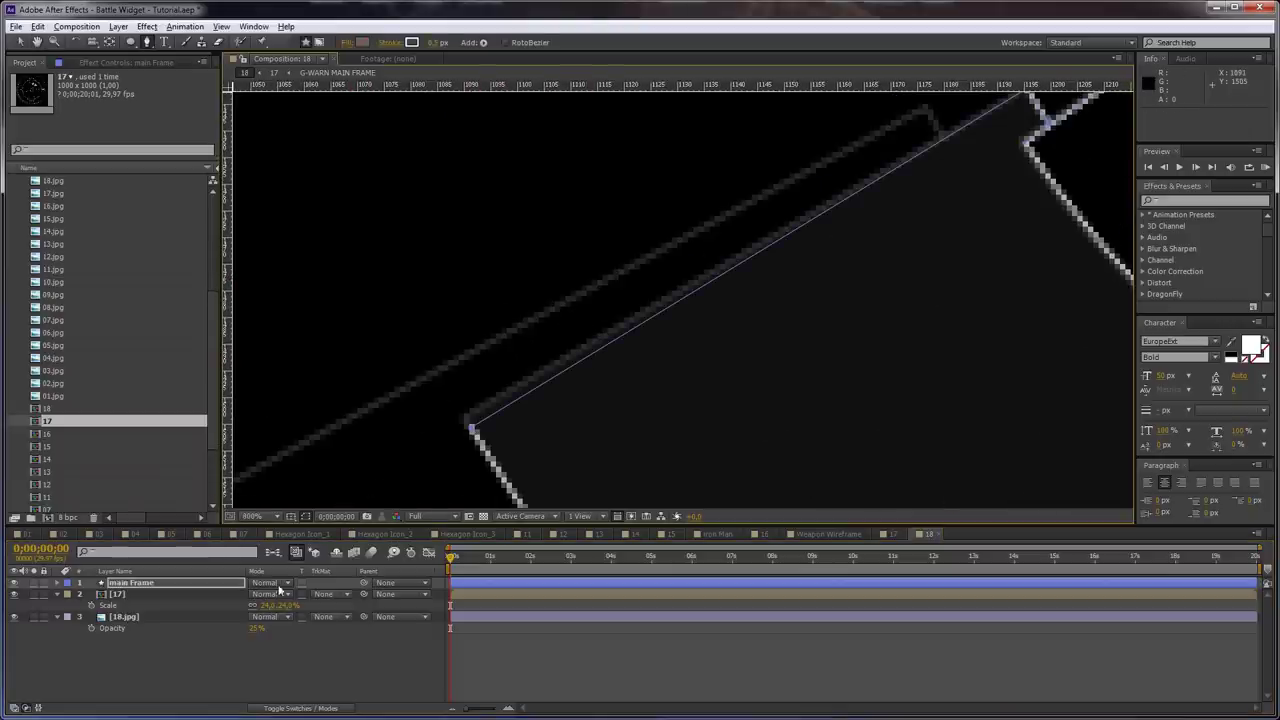
pyautogui.click(229, 584)
# Draw a matching stepped Pen path from the lower connecting line around its small corner to the third arc's lower end
pyautogui.press('space')
pyautogui.moveTo(961, 317); pyautogui.dragTo(537, 203)
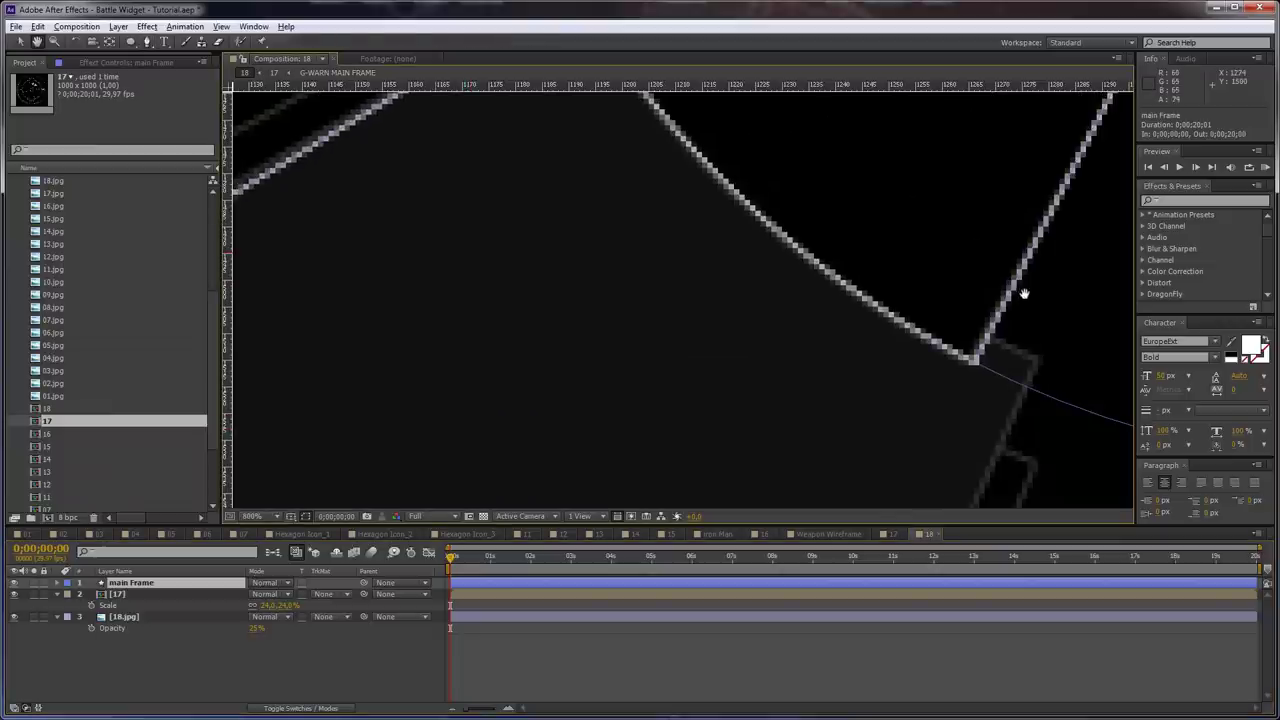
pyautogui.click(991, 340)
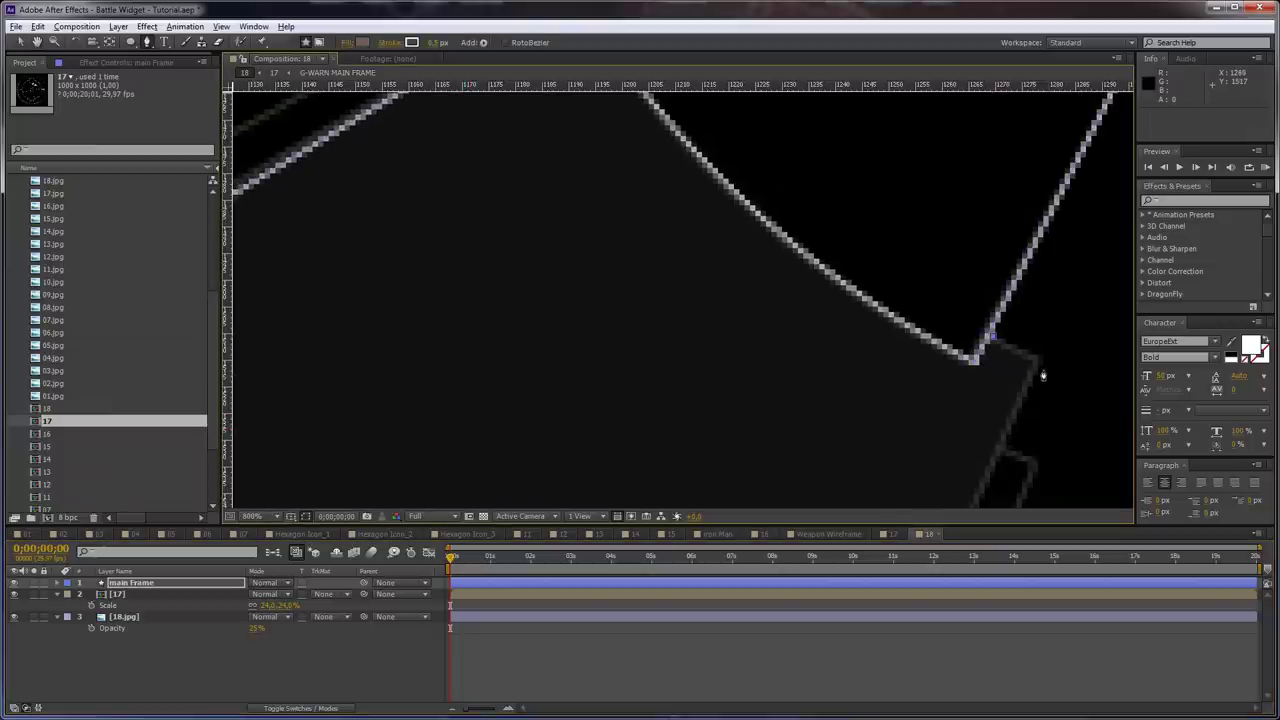
pyautogui.press('space')
pyautogui.moveTo(1027, 400); pyautogui.dragTo(1002, 104)
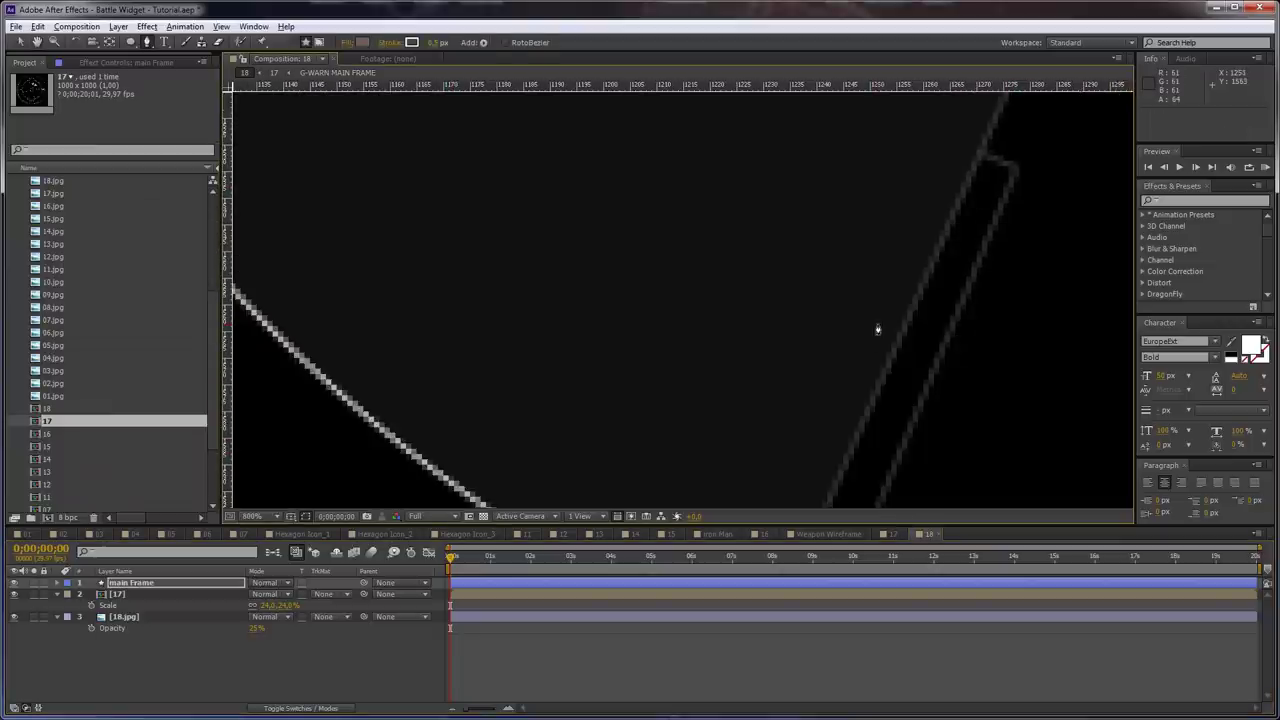
pyautogui.scroll(-1, 842, 433)
pyautogui.press('space')
pyautogui.moveTo(738, 481); pyautogui.dragTo(737, 448)
pyautogui.click(730, 450)
pyautogui.click(153, 587)
# Start a new Pen path with the short notch segment jutting out from the stepped line on the lower side
pyautogui.scroll(1, 843, 234)
pyautogui.press('space')
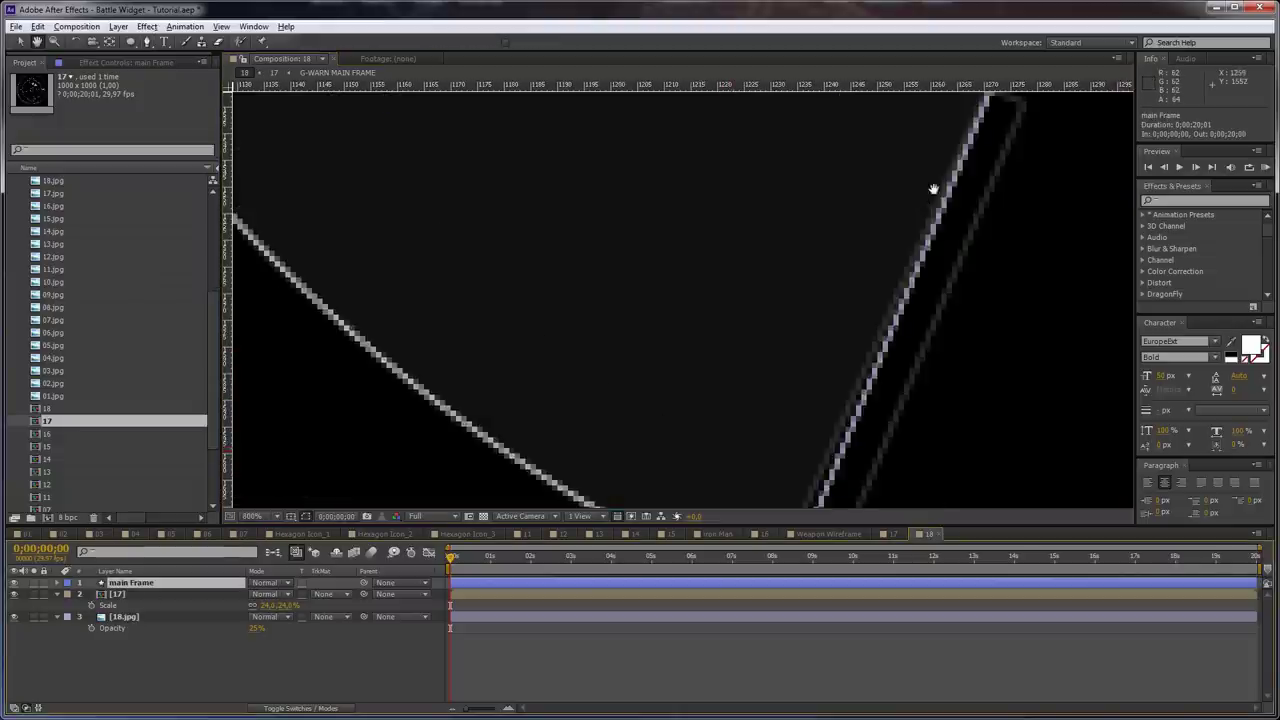
pyautogui.moveTo(973, 154); pyautogui.dragTo(723, 237)
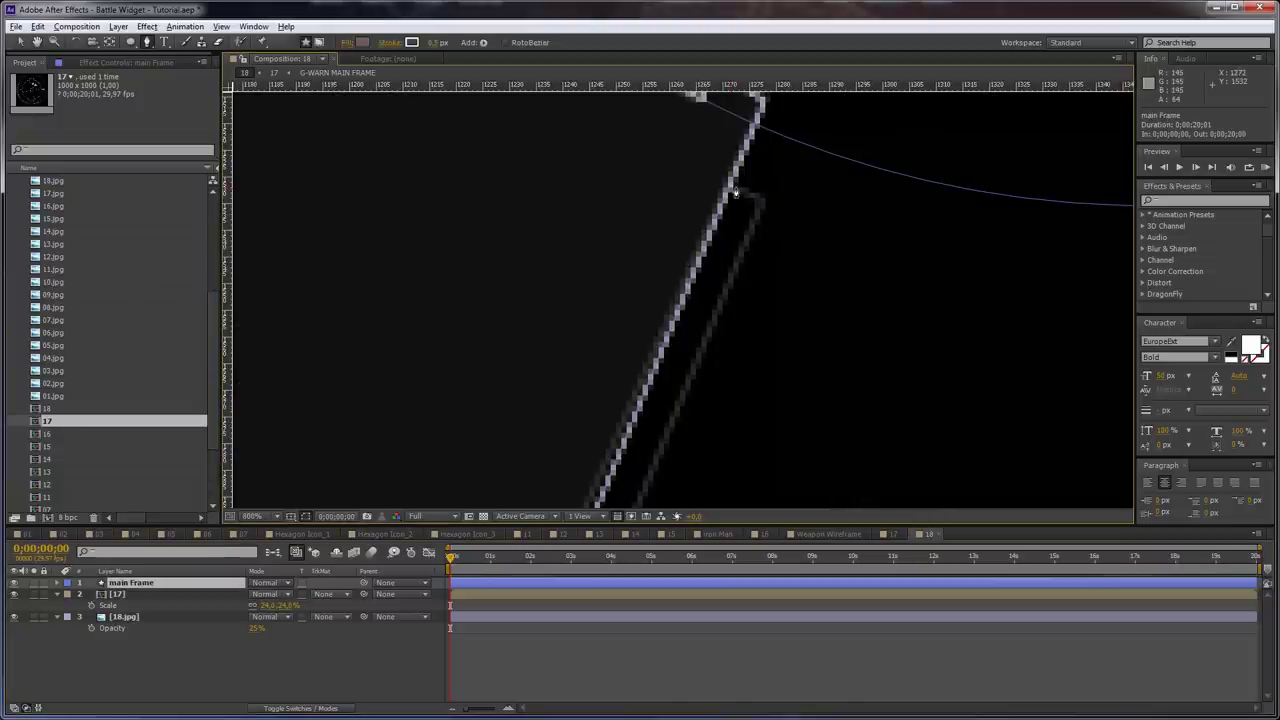
pyautogui.click(735, 192)
pyautogui.click(760, 203)
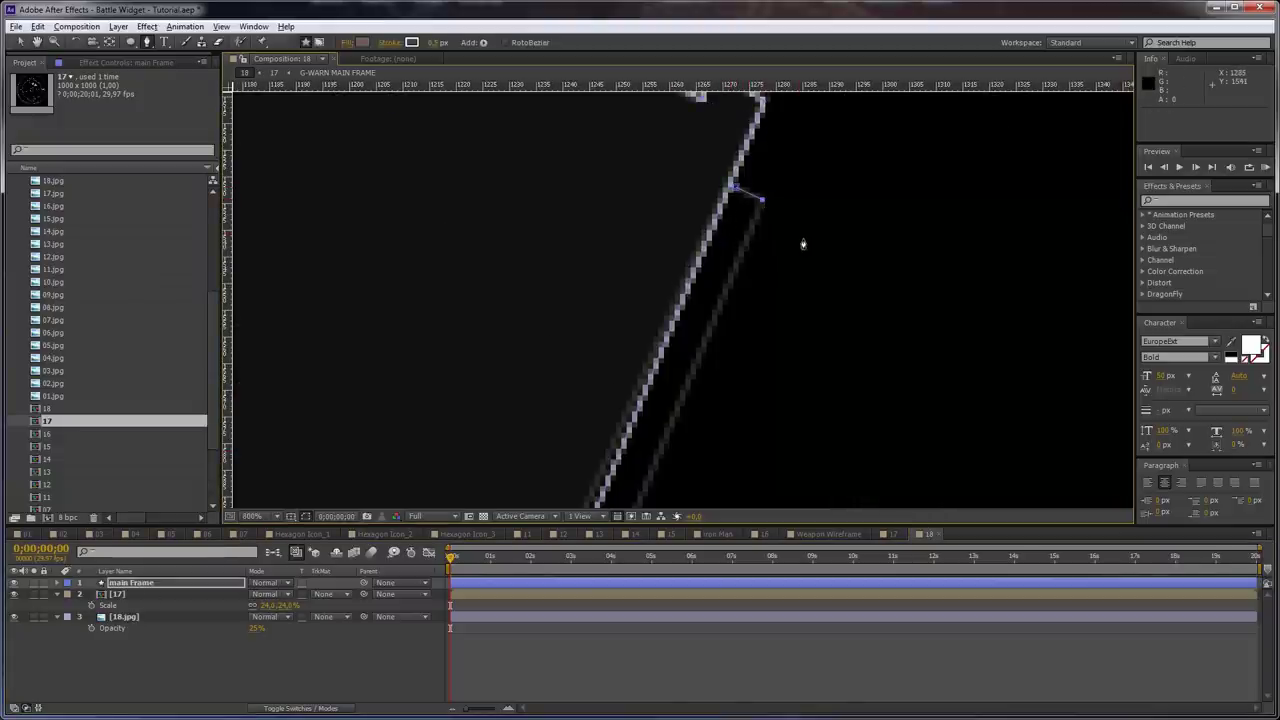
pyautogui.press('v')
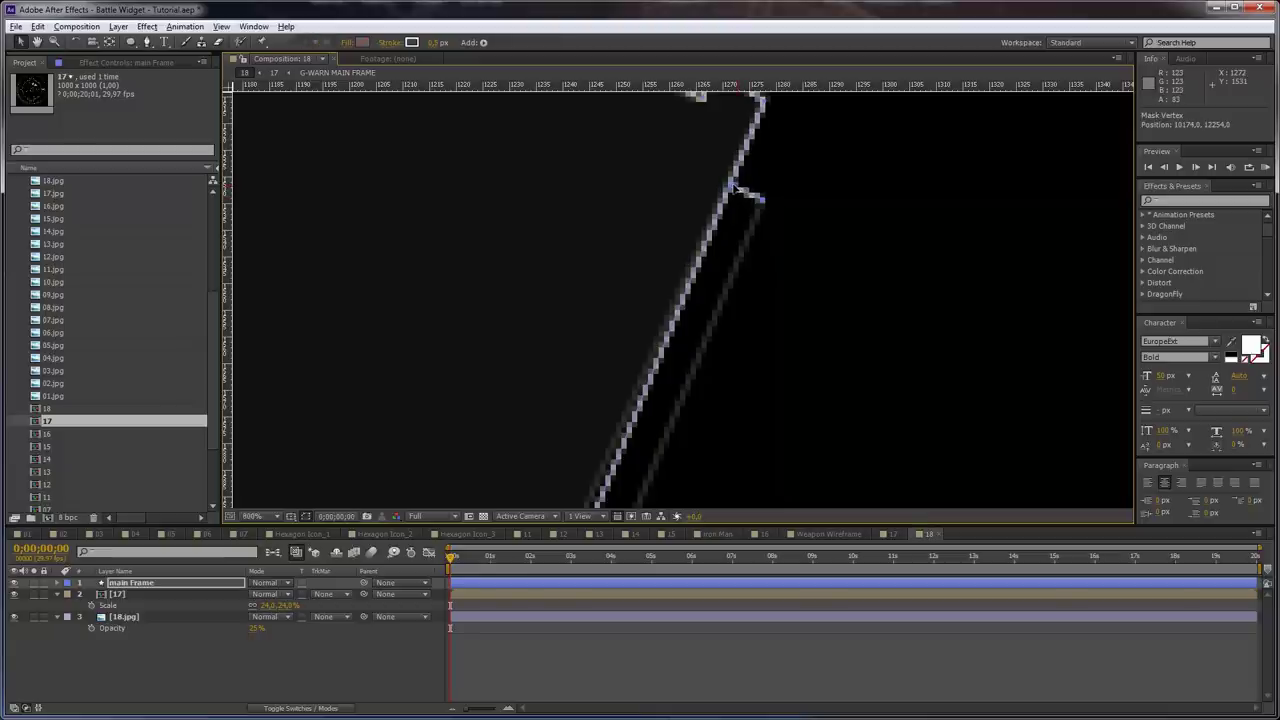
pyautogui.scroll(-4, 766, 205)
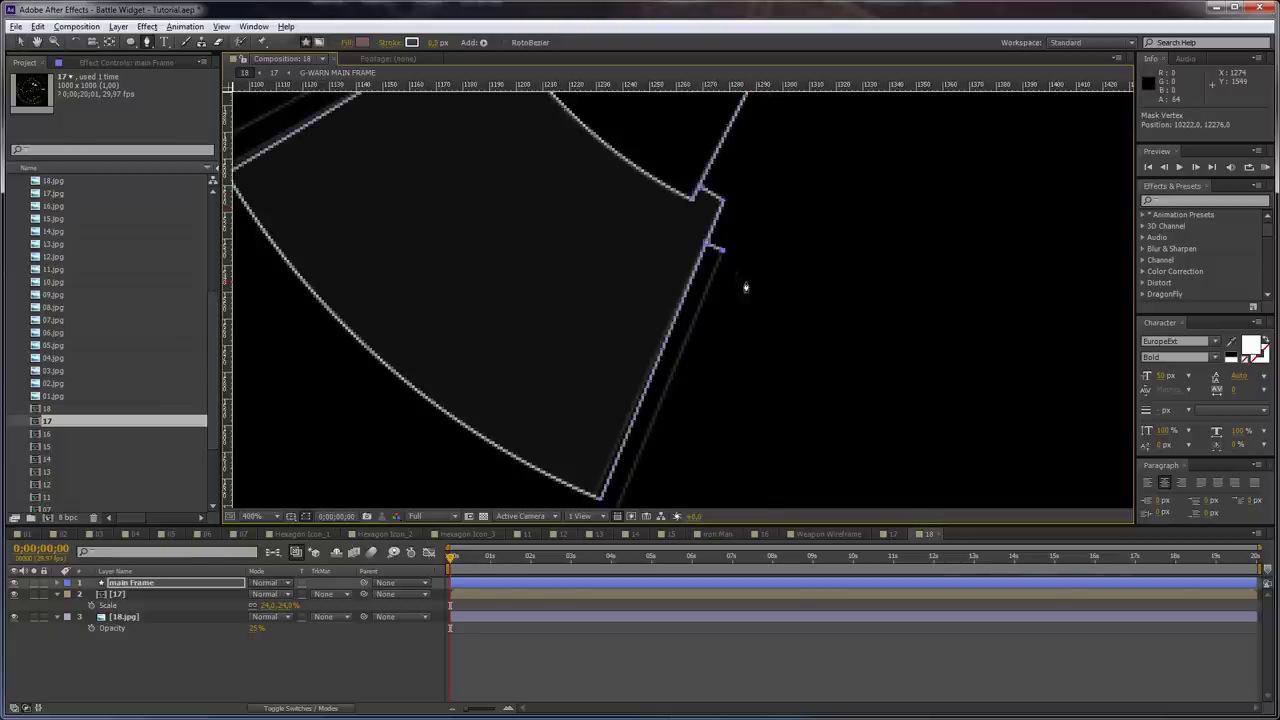
pyautogui.scroll(4, 720, 315)
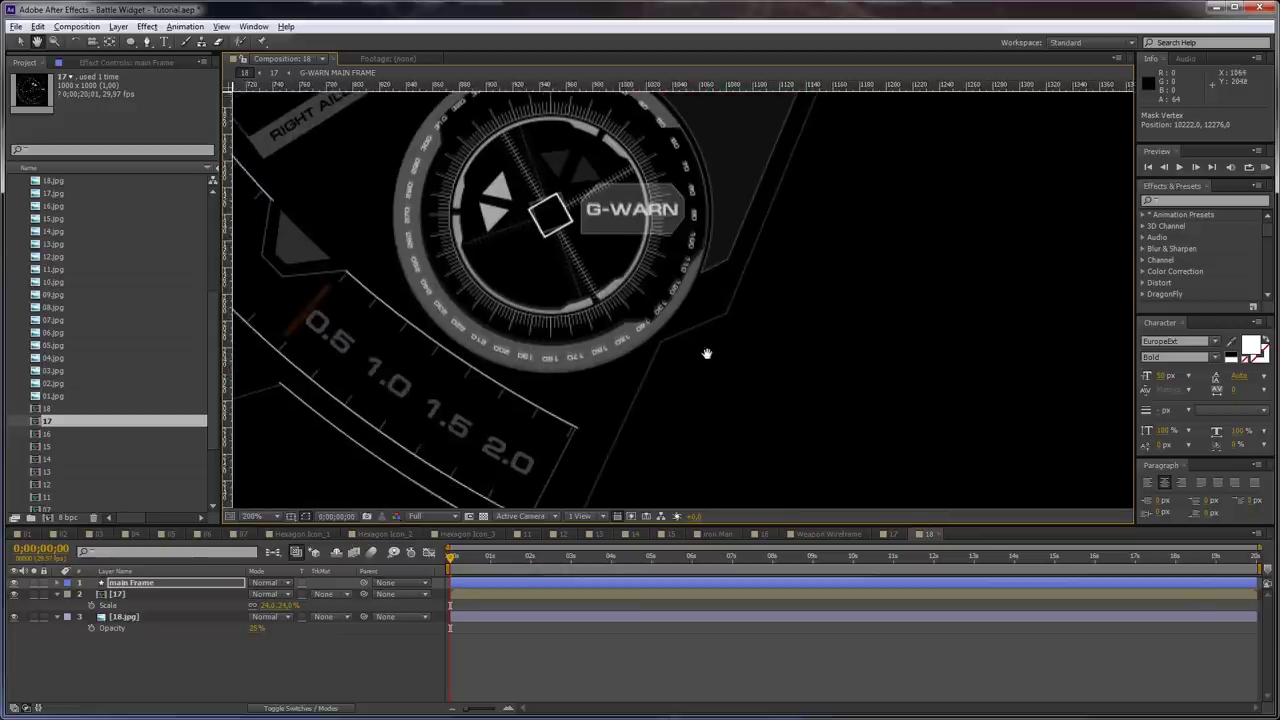
# Extend the notch path along the outer frame edge, around the corners beside the compass, to the outer arc's end below 2.0
pyautogui.press('g')
pyautogui.click(881, 322)
pyautogui.press('space')
pyautogui.moveTo(768, 380); pyautogui.dragTo(844, 317)
pyautogui.scroll(-4, 693, 377)
pyautogui.press('h')
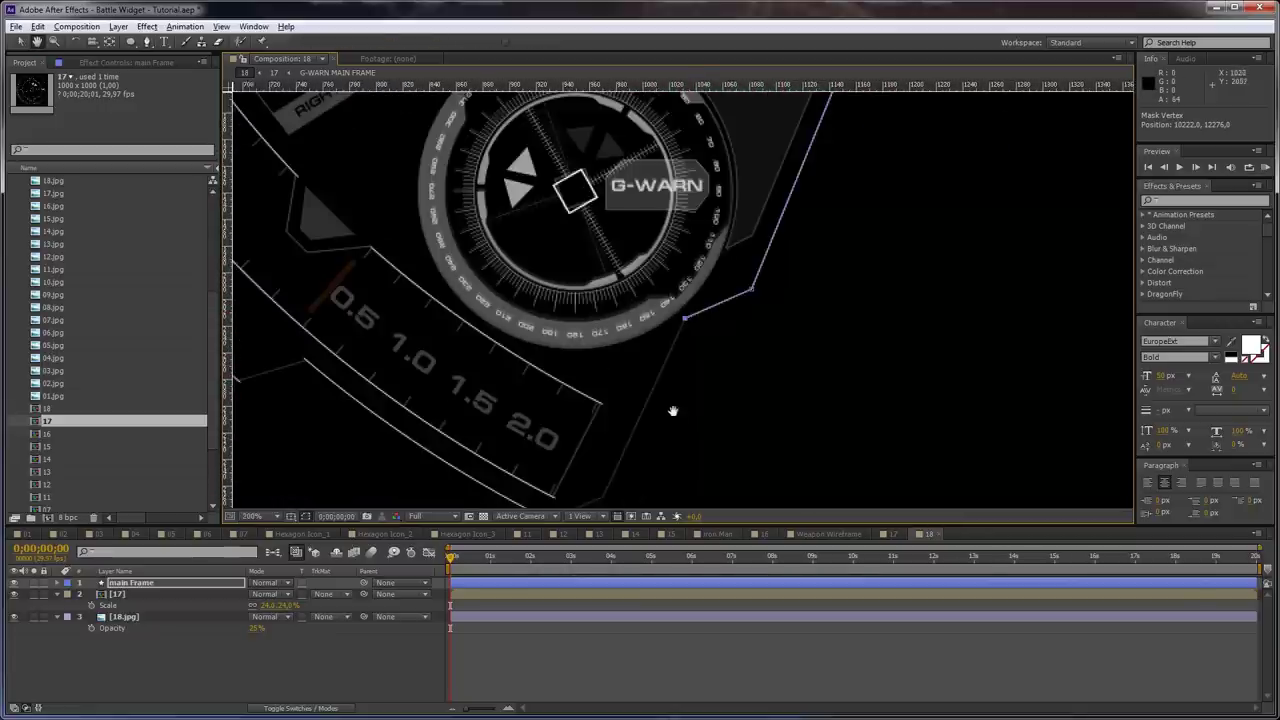
pyautogui.moveTo(673, 411); pyautogui.dragTo(763, 289)
pyautogui.scroll(4, 809, 366)
pyautogui.press('g')
pyautogui.click(875, 406)
pyautogui.click(665, 497)
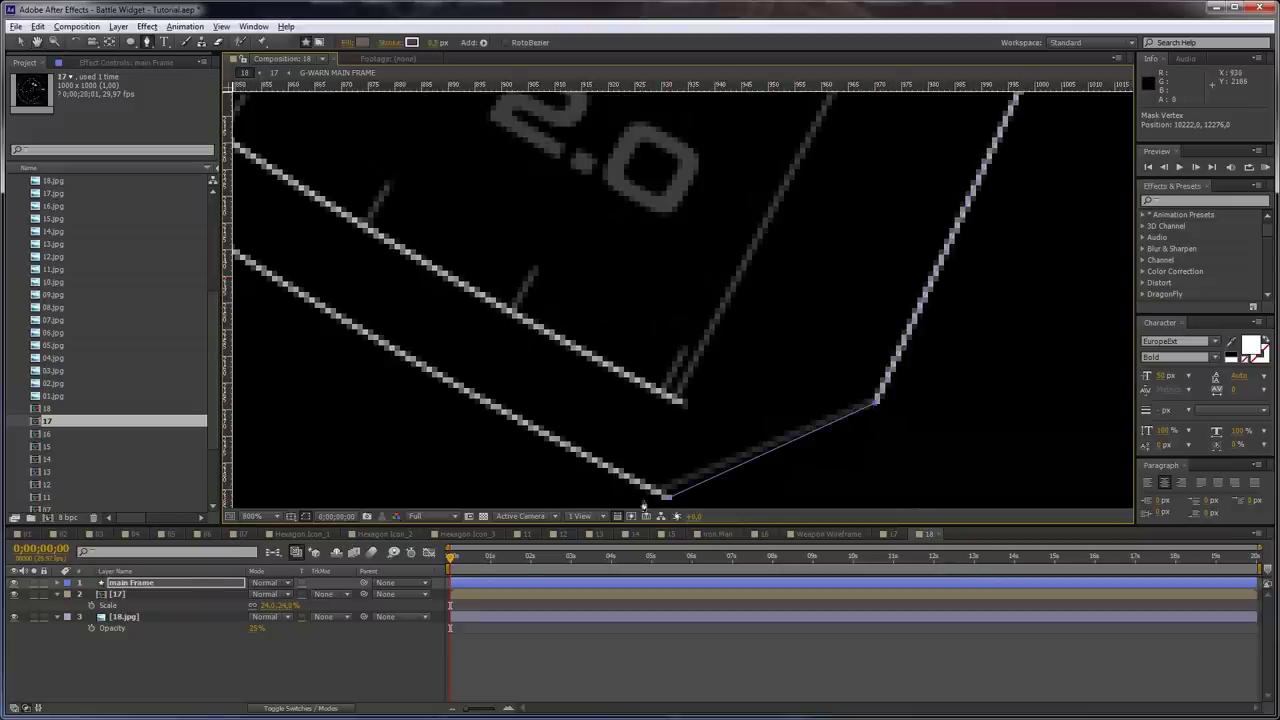
pyautogui.click(212, 582)
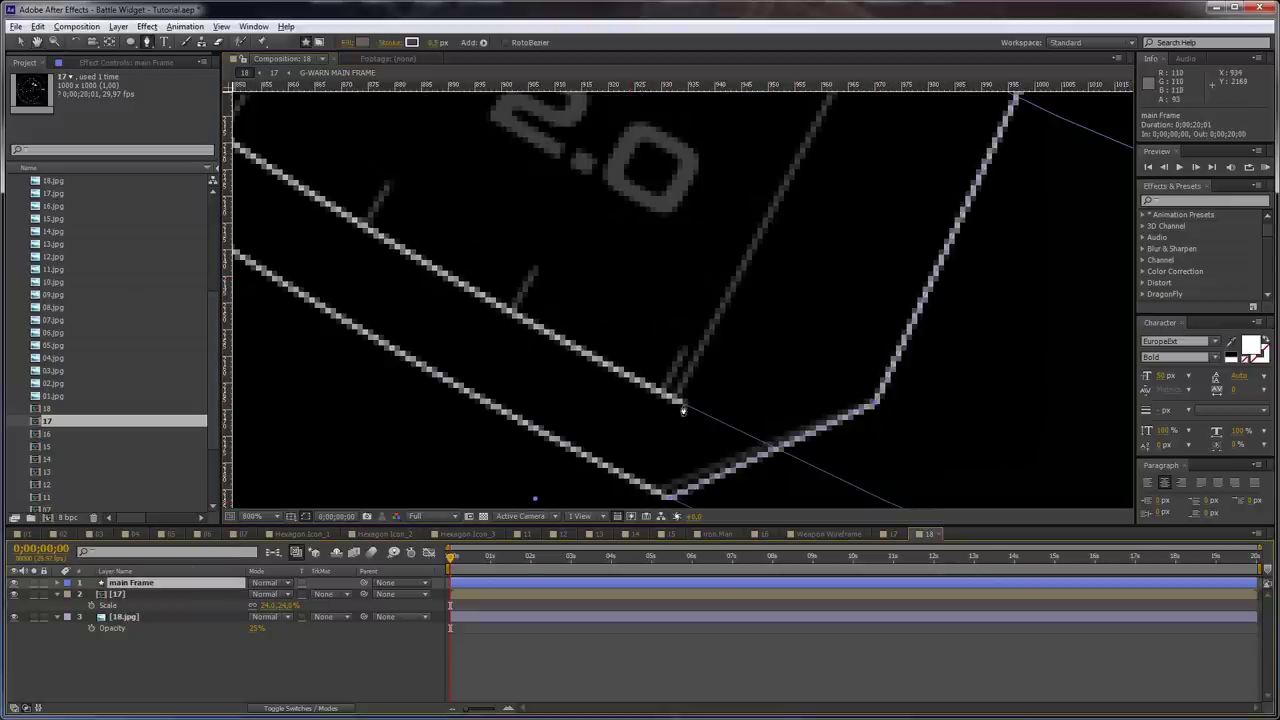
# Draw a straight Pen line joining the two scale arcs' ends beside the 2.0 mark
pyautogui.click(682, 405)
pyautogui.moveTo(790, 385); pyautogui.dragTo(758, 592)
pyautogui.click(842, 238)
# Draw a slanted Pen line joining the FLIGHT MODE arc's lower end to the start of the neighbouring outer arc
pyautogui.scroll(-1, 634, 301)
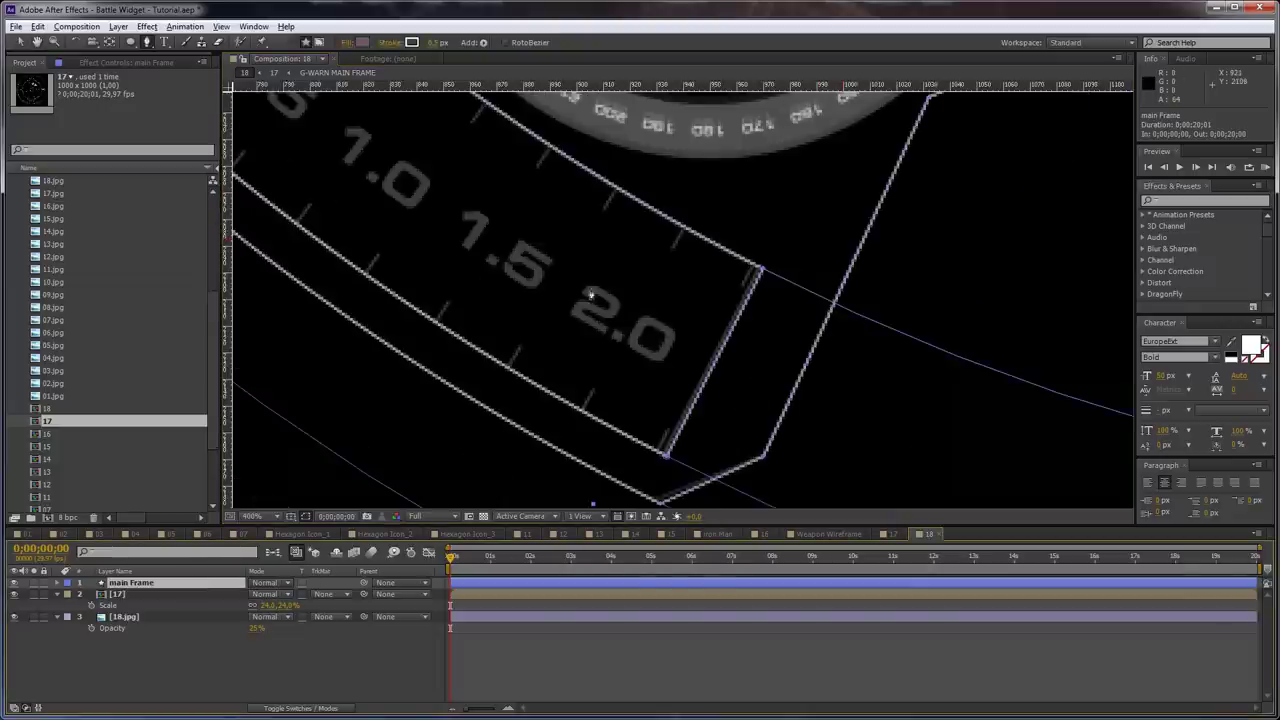
pyautogui.moveTo(376, 205); pyautogui.dragTo(626, 306)
pyautogui.moveTo(405, 236); pyautogui.dragTo(680, 354)
pyautogui.moveTo(635, 390); pyautogui.dragTo(673, 320)
pyautogui.scroll(1, 673, 320)
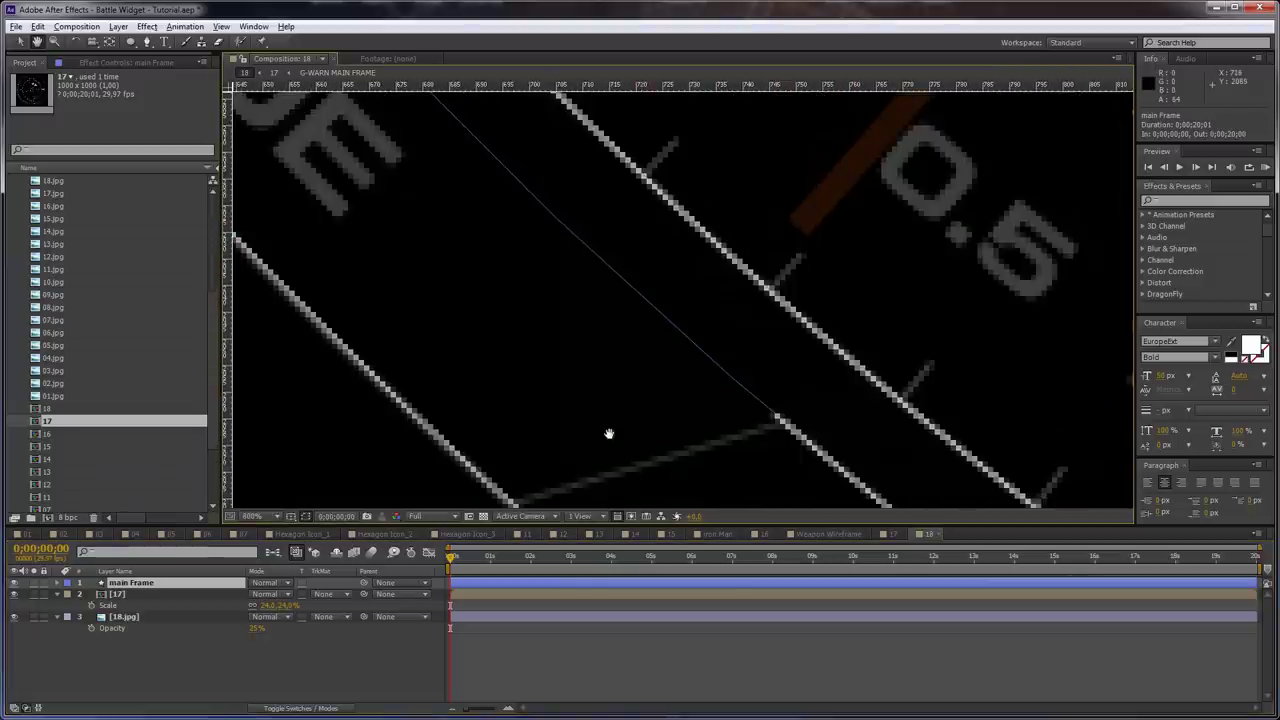
pyautogui.moveTo(586, 426); pyautogui.dragTo(669, 312)
pyautogui.press('g')
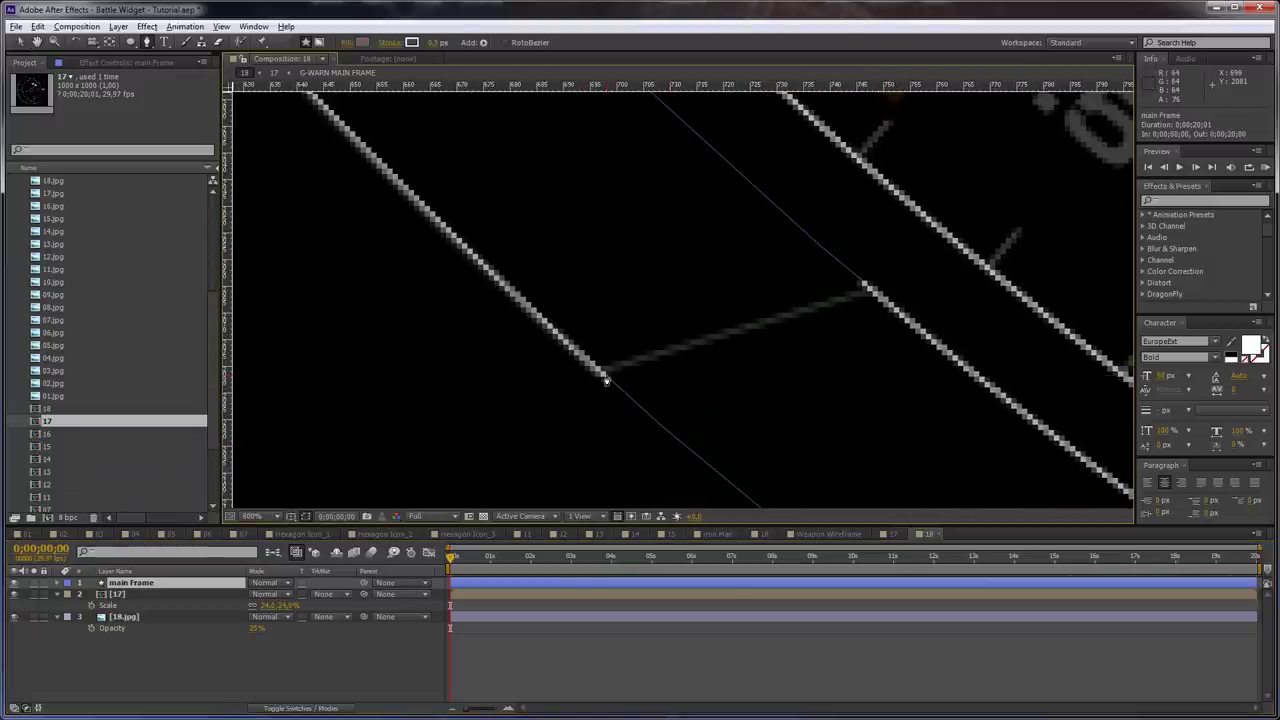
pyautogui.click(605, 377)
pyautogui.click(864, 287)
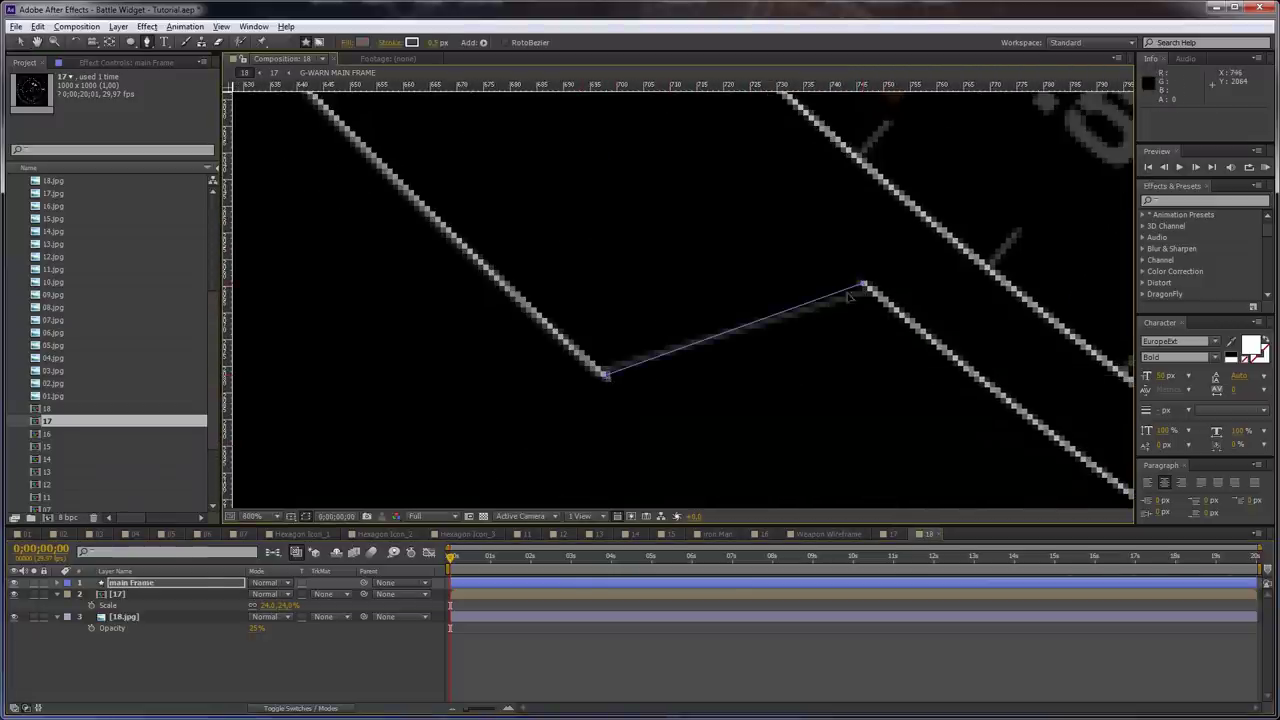
pyautogui.click(204, 584)
# Start a Pen path at the outer arc's upper end beside FLIGHT MODE and run it to the frame corner above
pyautogui.scroll(-2, 580, 260)
pyautogui.moveTo(566, 240); pyautogui.dragTo(749, 409)
pyautogui.moveTo(676, 216); pyautogui.dragTo(698, 313)
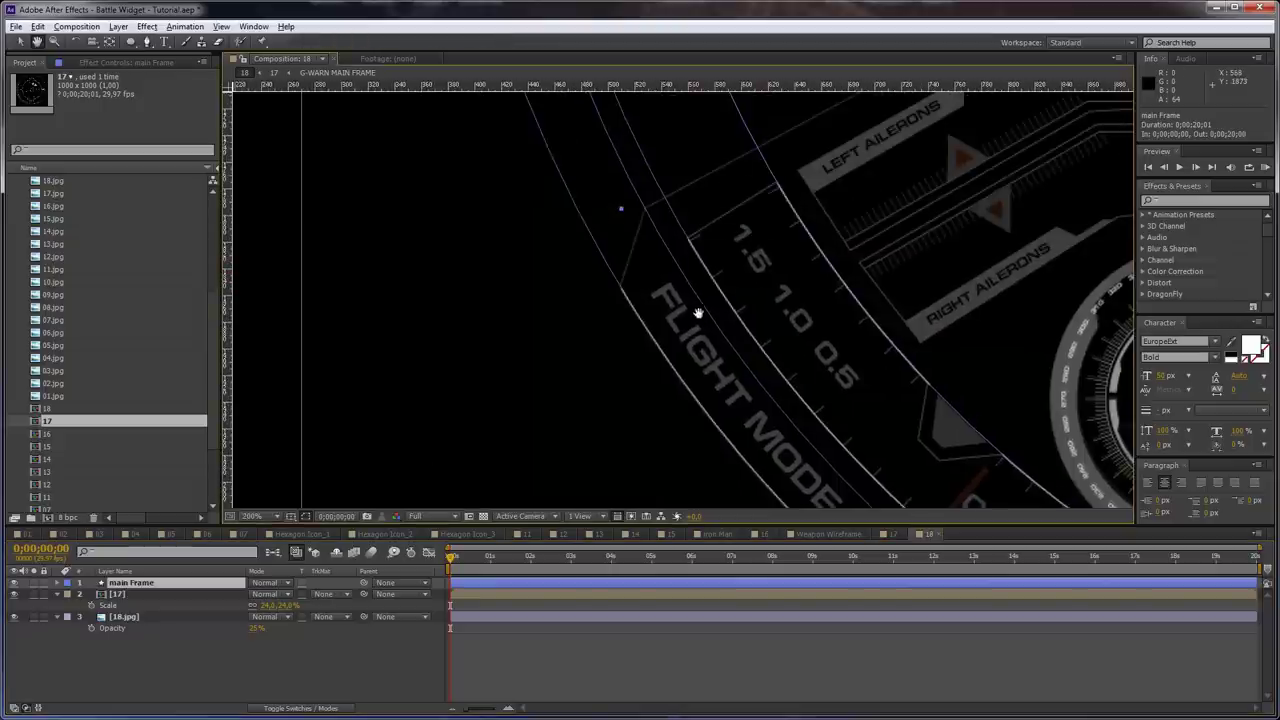
pyautogui.scroll(1, 698, 313)
pyautogui.scroll(1, 678, 405)
pyautogui.press('g')
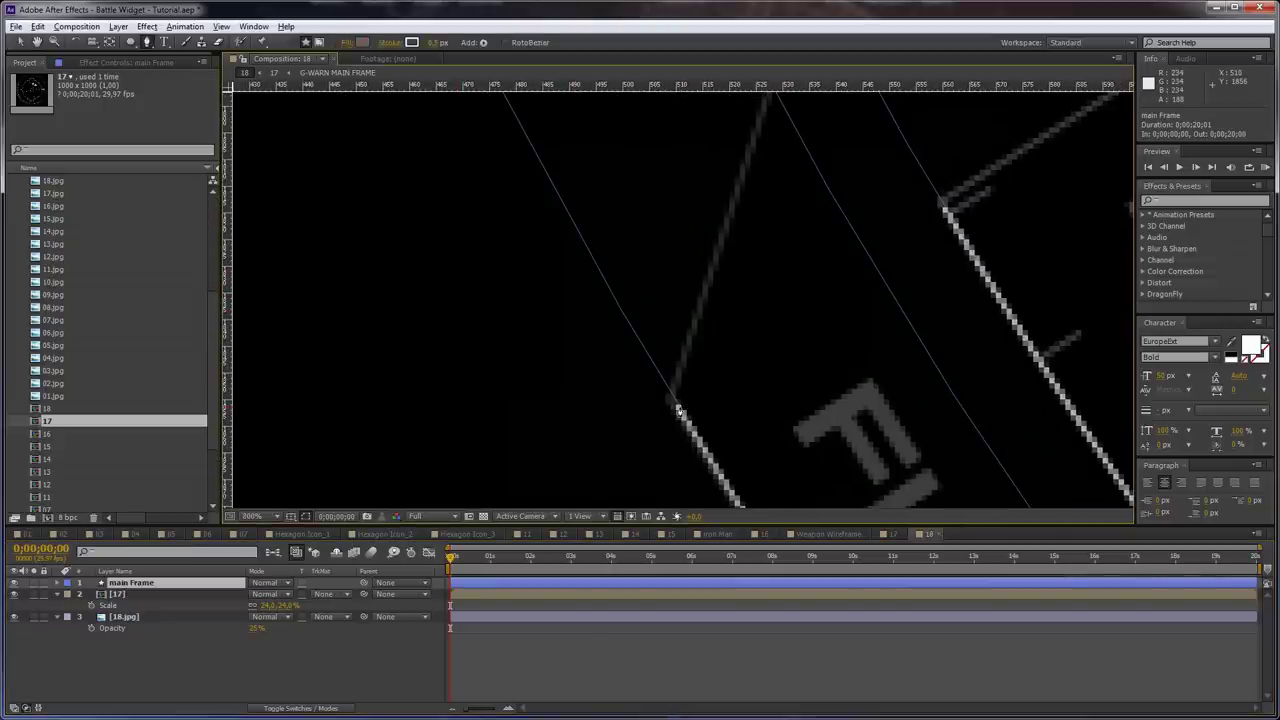
pyautogui.click(678, 409)
pyautogui.moveTo(738, 180); pyautogui.dragTo(692, 430)
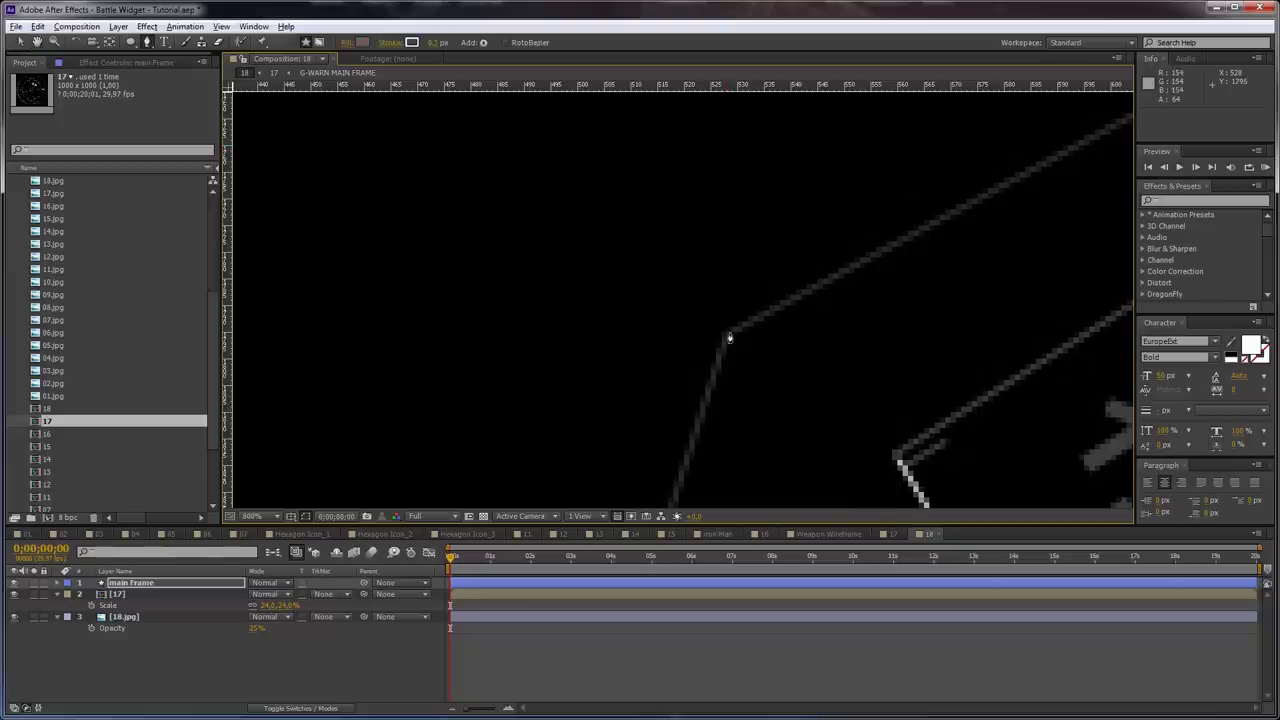
pyautogui.click(729, 337)
# Extend the path along the long upper frame edge and close its end notch against the stepped line
pyautogui.scroll(-1, 729, 337)
pyautogui.press('space')
pyautogui.scroll(-1, 976, 220)
pyautogui.moveTo(995, 200); pyautogui.dragTo(674, 389)
pyautogui.moveTo(1035, 178); pyautogui.dragTo(848, 323)
pyautogui.scroll(2, 1014, 237)
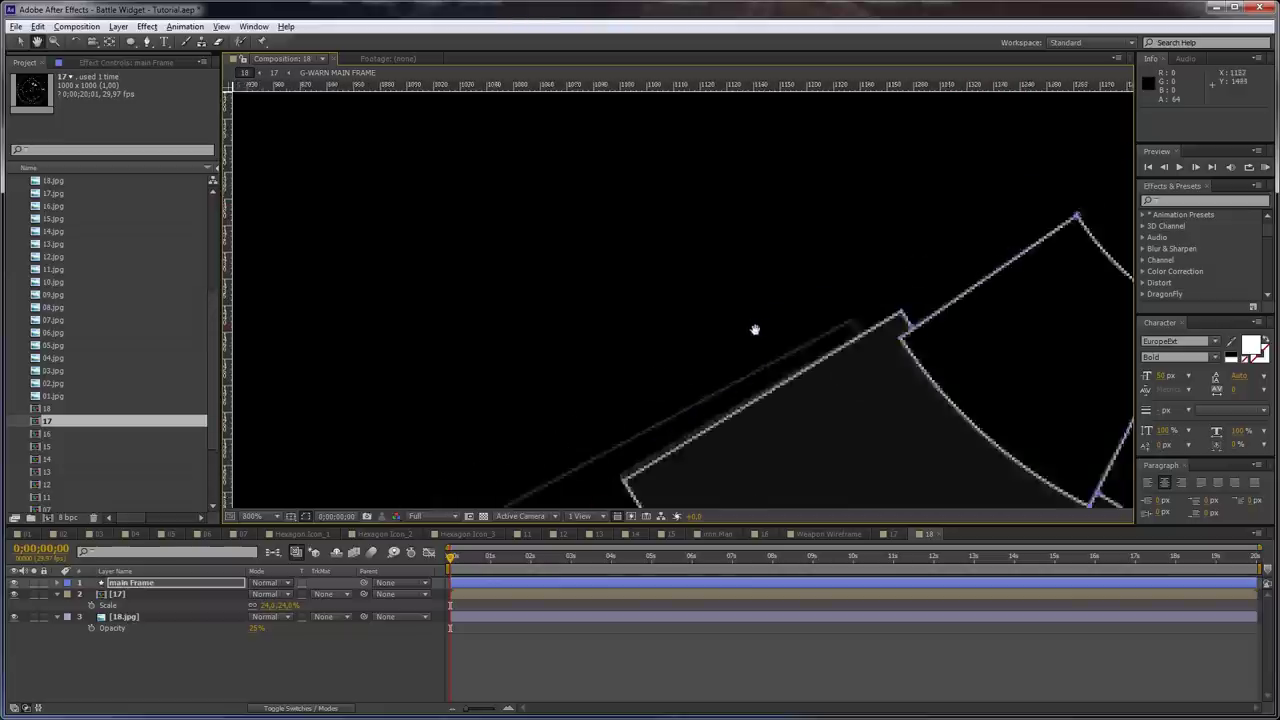
pyautogui.click(1019, 345)
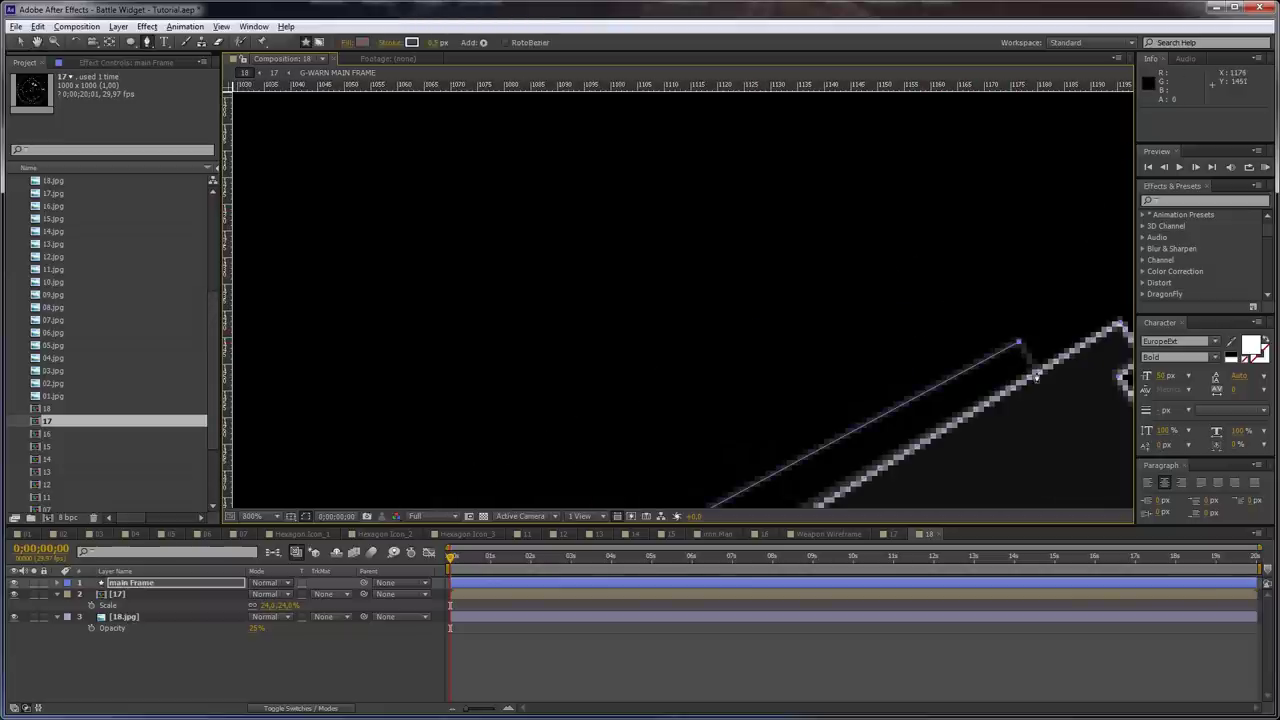
pyautogui.click(212, 582)
# Draw a straight Pen line joining the two scale arcs' upper ends above the 1.5 mark
pyautogui.scroll(-2, 791, 277)
pyautogui.moveTo(575, 440); pyautogui.dragTo(854, 154)
pyautogui.scroll(-2, 417, 314)
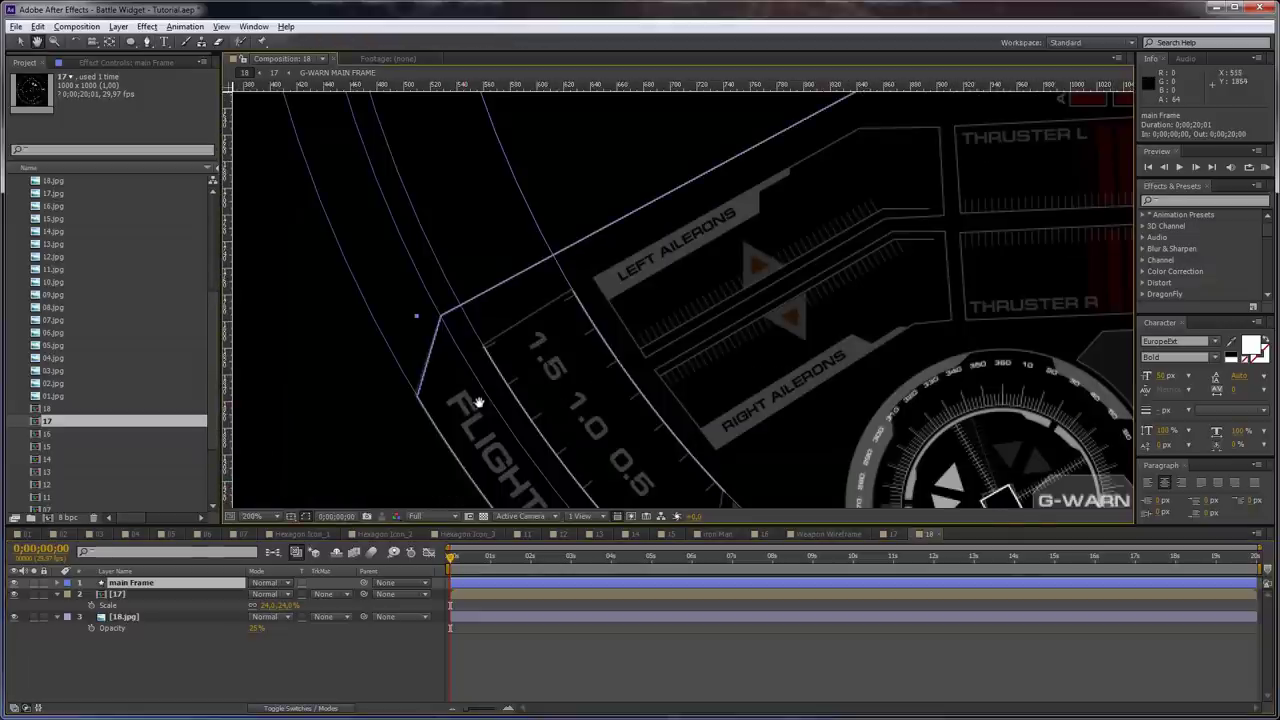
pyautogui.scroll(3, 434, 357)
pyautogui.moveTo(473, 476); pyautogui.dragTo(614, 374)
pyautogui.press('g')
pyautogui.click(601, 401)
pyautogui.click(960, 178)
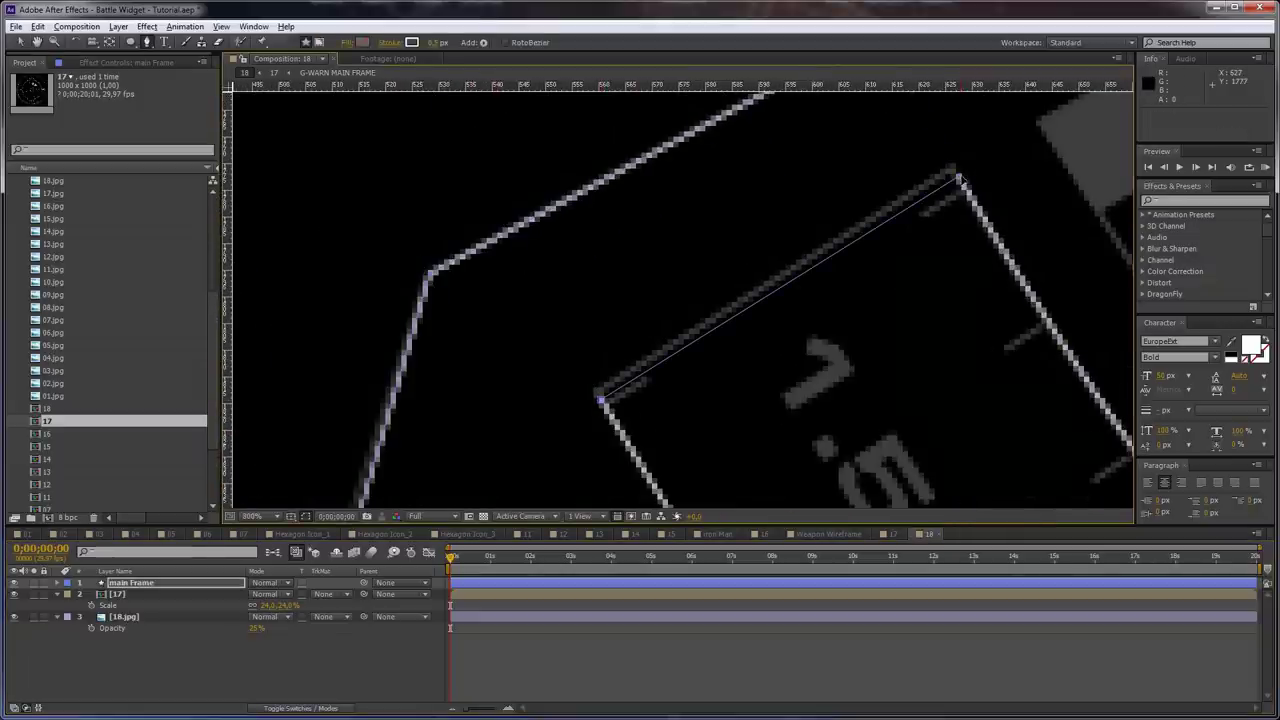
# Trace the angular notch around the grey triangle marker with a Pen path bridging the gap in the inner scale arc
pyautogui.scroll(-2, 950, 290)
pyautogui.press('h')
pyautogui.moveTo(923, 395); pyautogui.dragTo(757, 206)
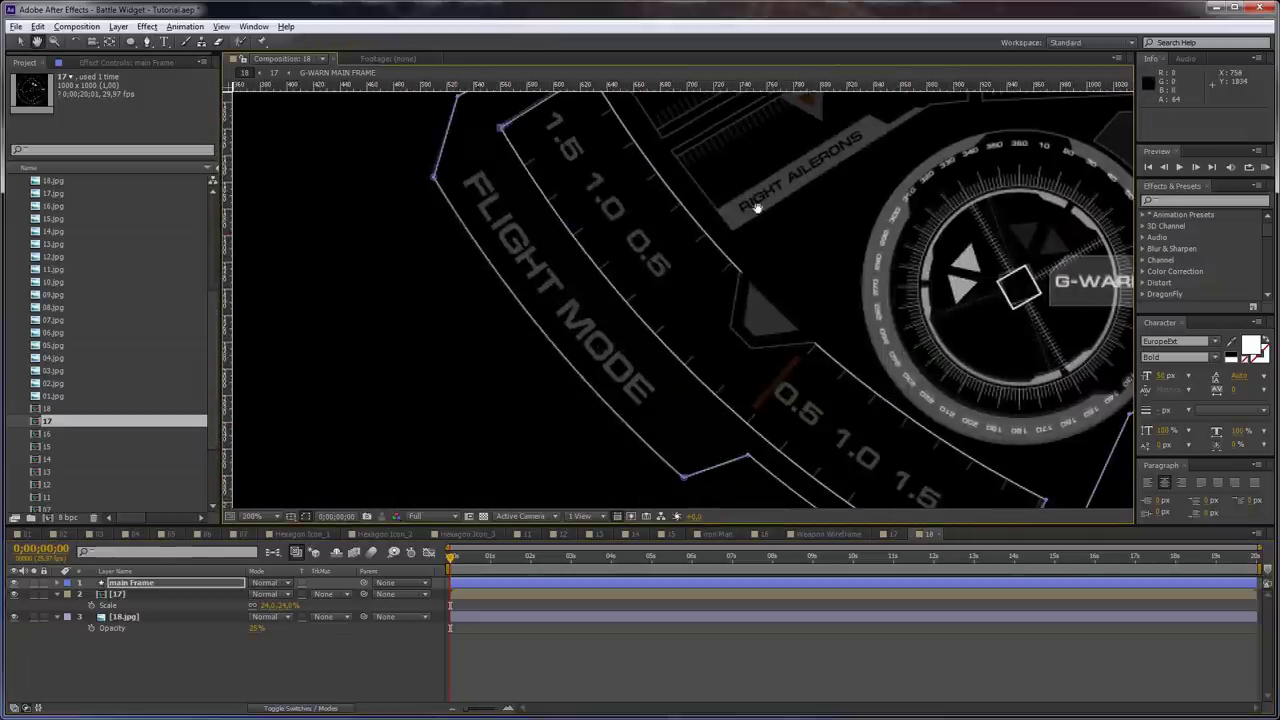
pyautogui.scroll(2, 700, 293)
pyautogui.press('g')
pyautogui.click(918, 191)
pyautogui.press('h')
pyautogui.moveTo(902, 362); pyautogui.dragTo(886, 294)
pyautogui.press('g')
pyautogui.click(155, 583)
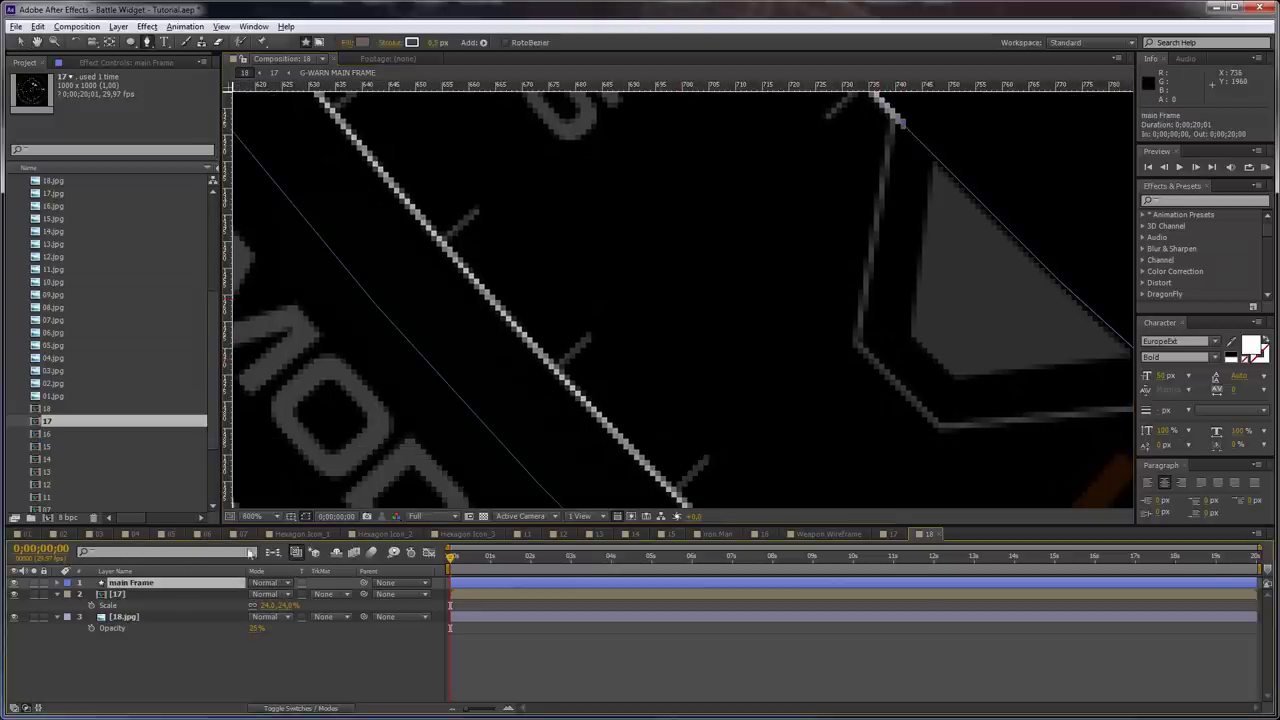
pyautogui.click(900, 124)
pyautogui.click(858, 342)
pyautogui.click(941, 435)
pyautogui.moveTo(963, 437); pyautogui.dragTo(570, 349)
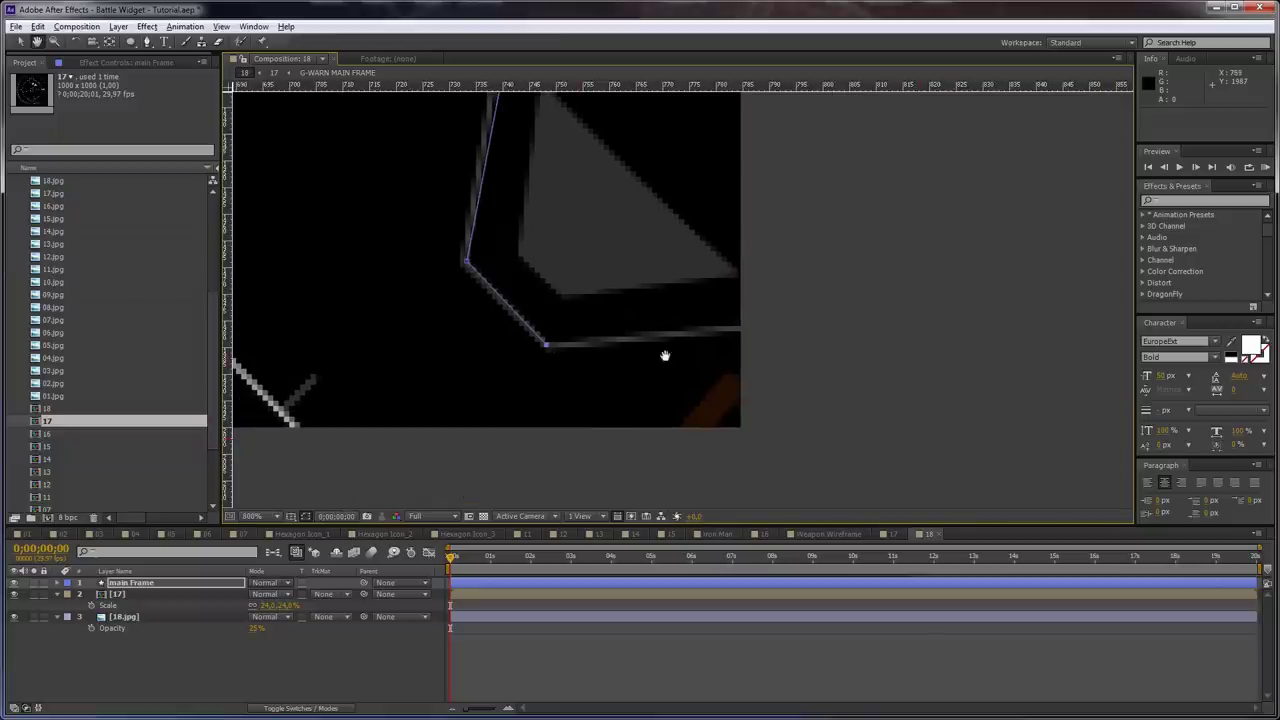
pyautogui.click(800, 331)
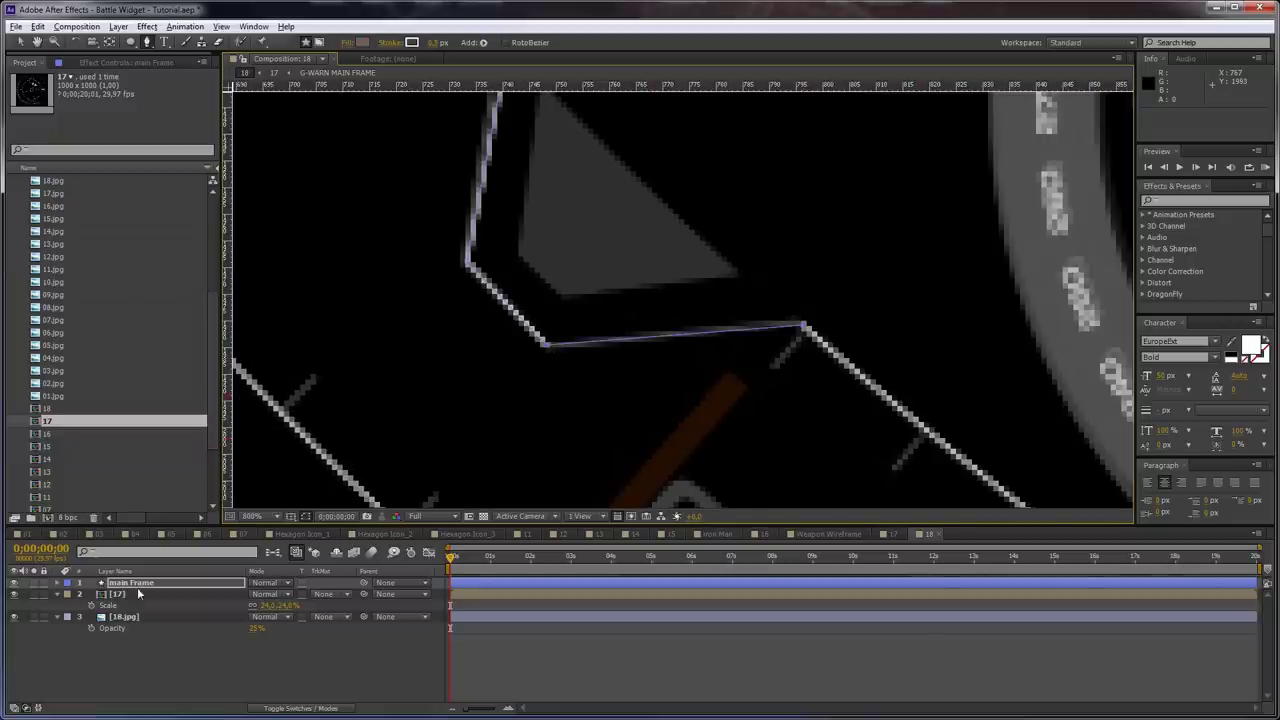
pyautogui.press(',')
pyautogui.scroll(-1, 777, 368)
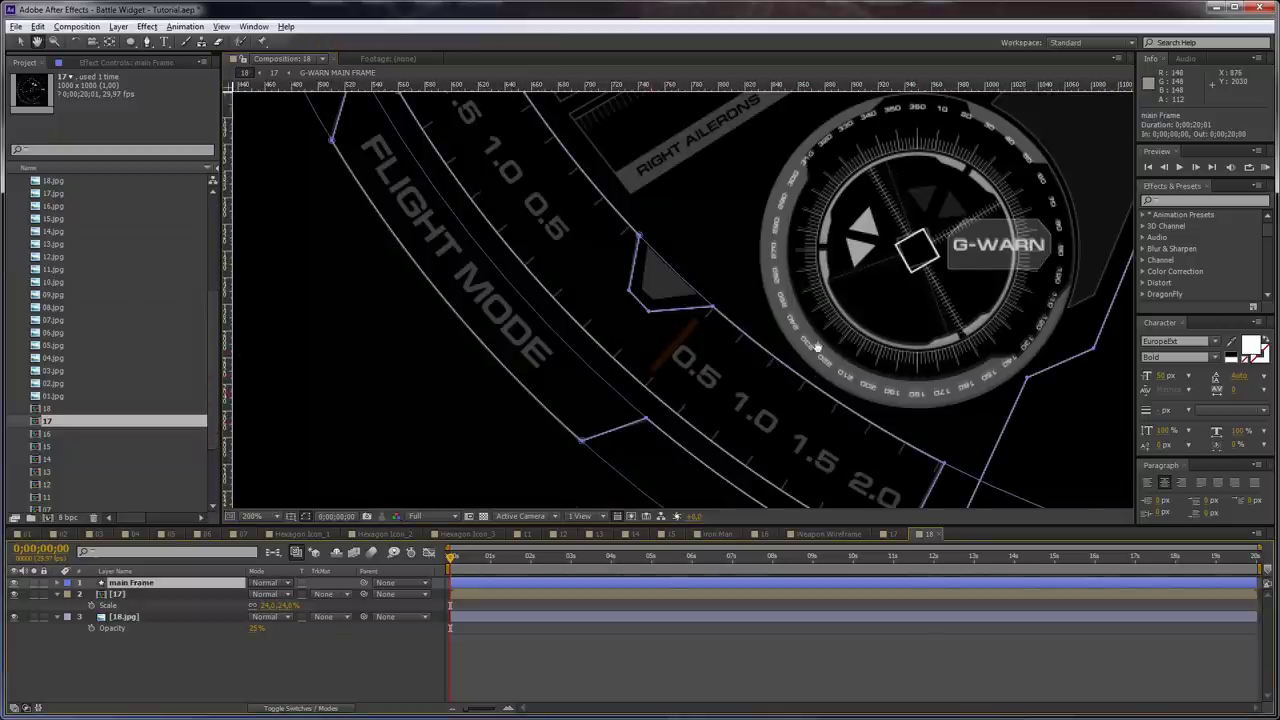
pyautogui.moveTo(774, 502); pyautogui.dragTo(649, 334)
pyautogui.moveTo(934, 165); pyautogui.dragTo(677, 433)
pyautogui.moveTo(611, 303); pyautogui.dragTo(837, 339)
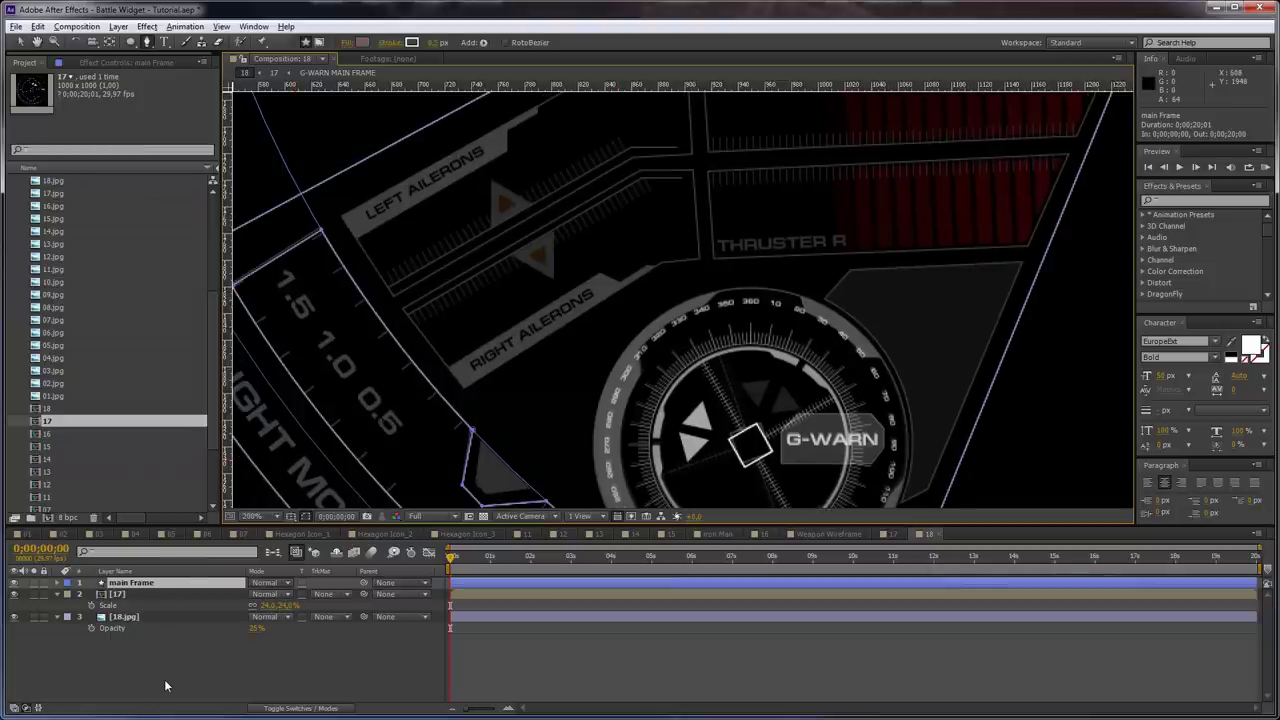
# Trace the slanted-top AIRBRAKE R gauge outline as a closed four-corner Pen path on a new shape layer
pyautogui.press('h')
pyautogui.moveTo(849, 249); pyautogui.dragTo(680, 251)
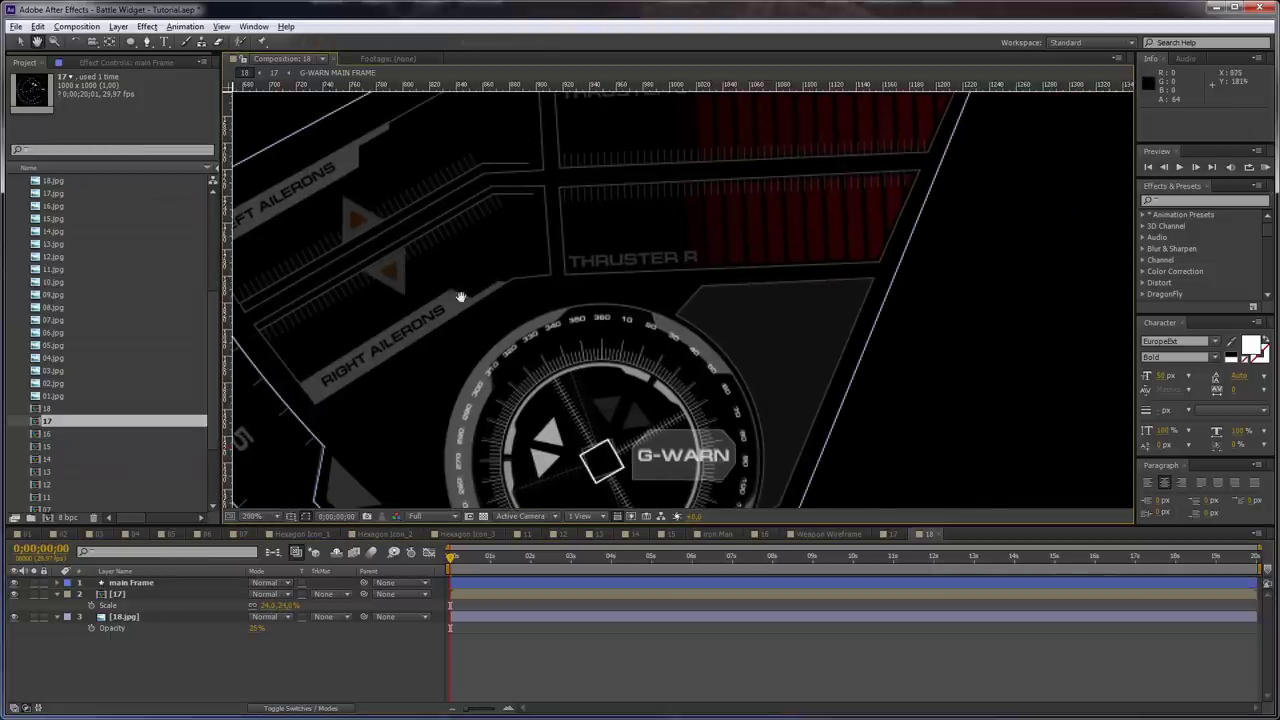
pyautogui.moveTo(460, 297); pyautogui.dragTo(603, 331)
pyautogui.moveTo(937, 200); pyautogui.dragTo(617, 386)
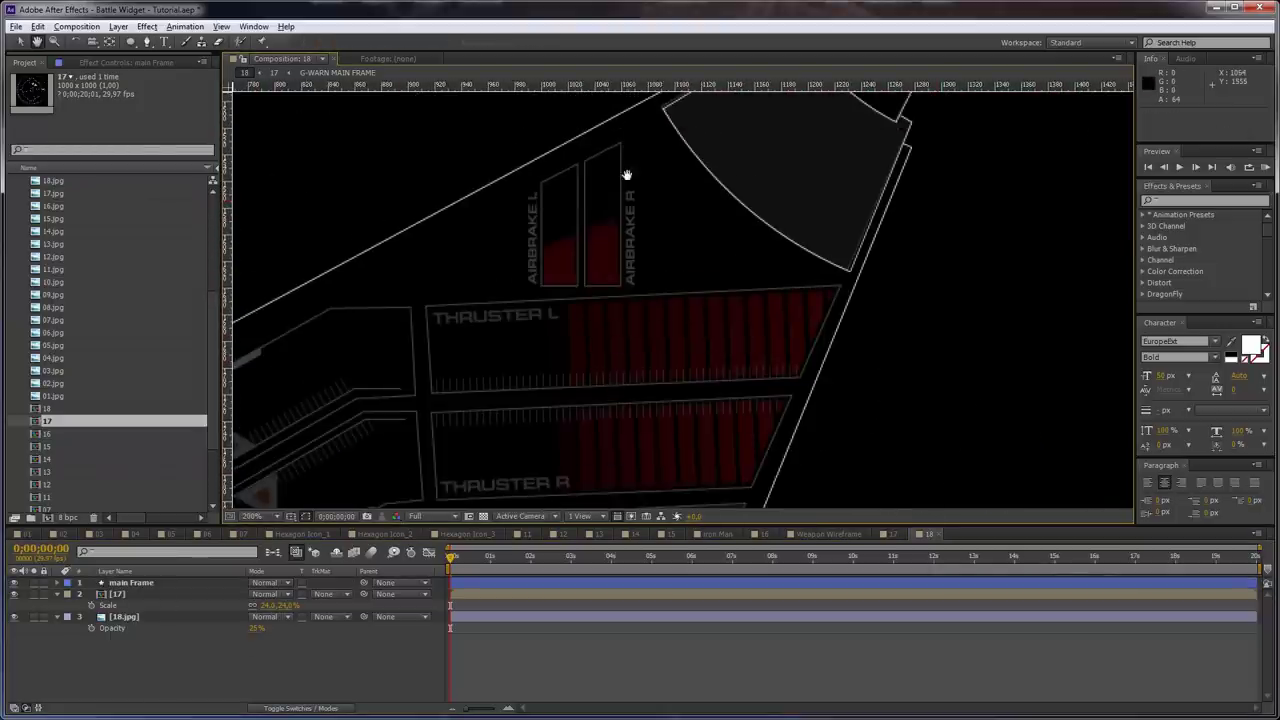
pyautogui.scroll(2, 626, 175)
pyautogui.press('g')
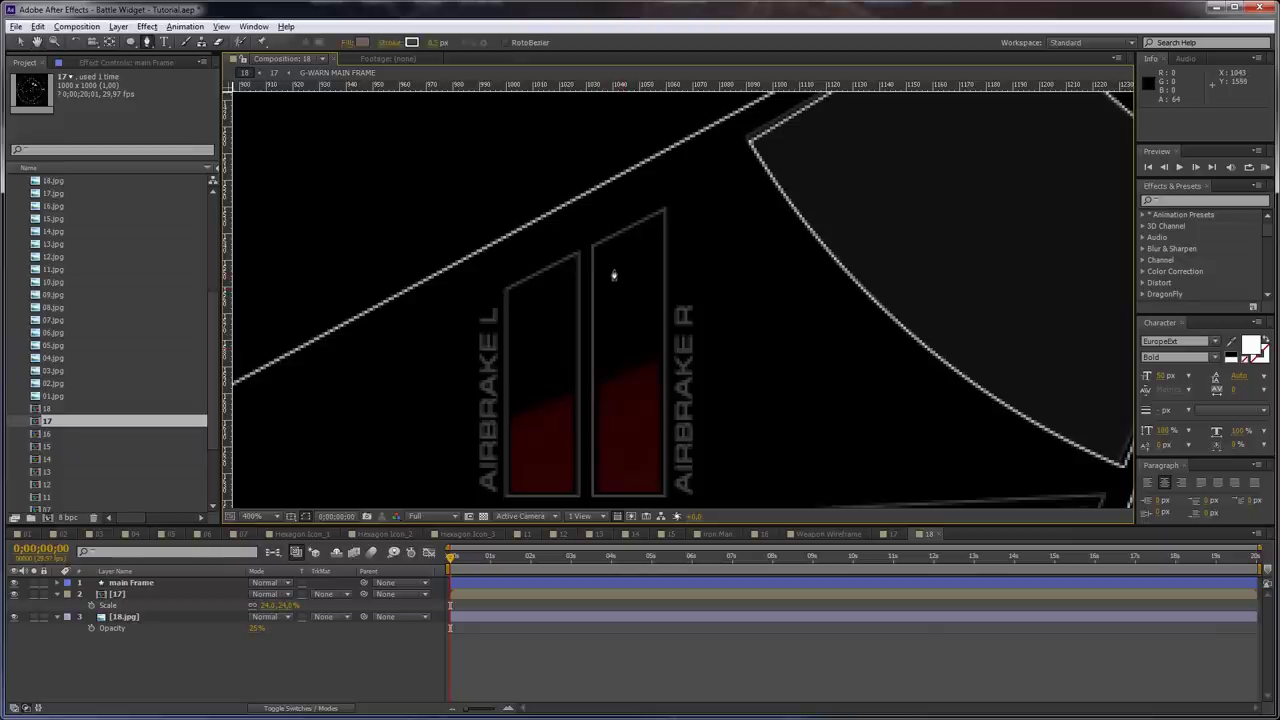
pyautogui.click(592, 245)
pyautogui.click(663, 213)
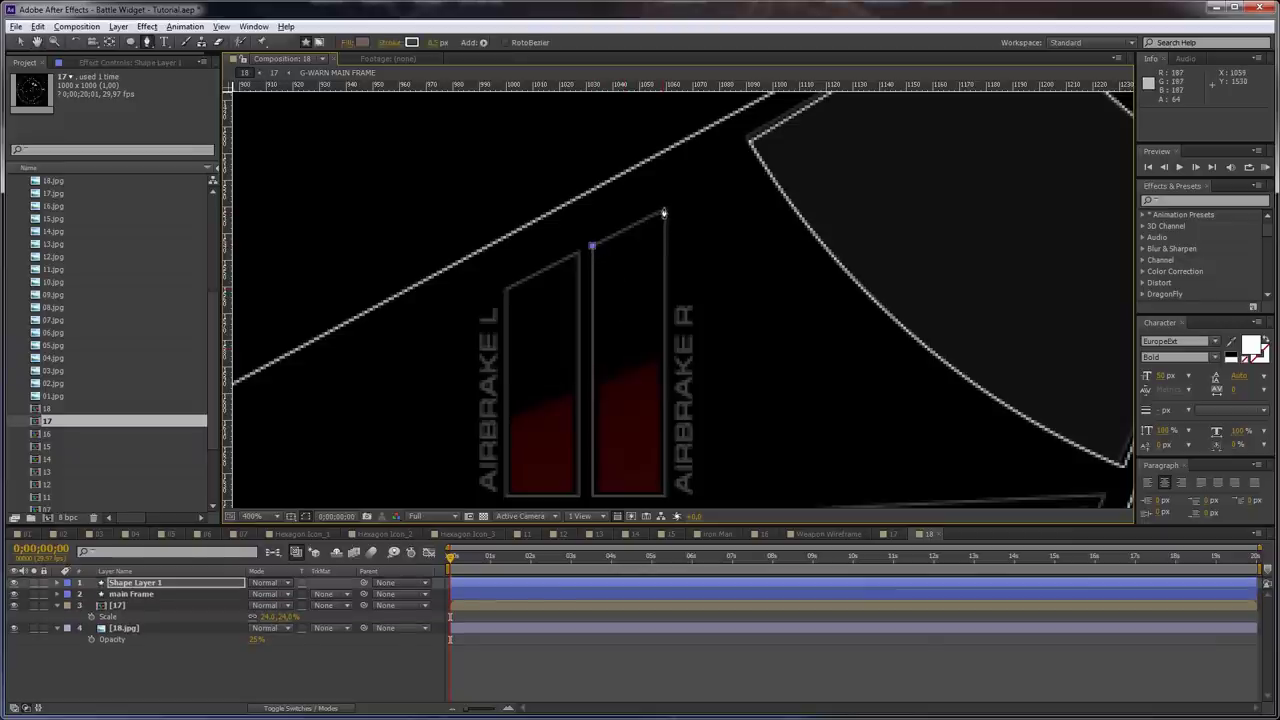
pyautogui.moveTo(655, 424); pyautogui.dragTo(666, 330)
pyautogui.click(677, 405)
pyautogui.click(605, 404)
pyautogui.click(605, 153)
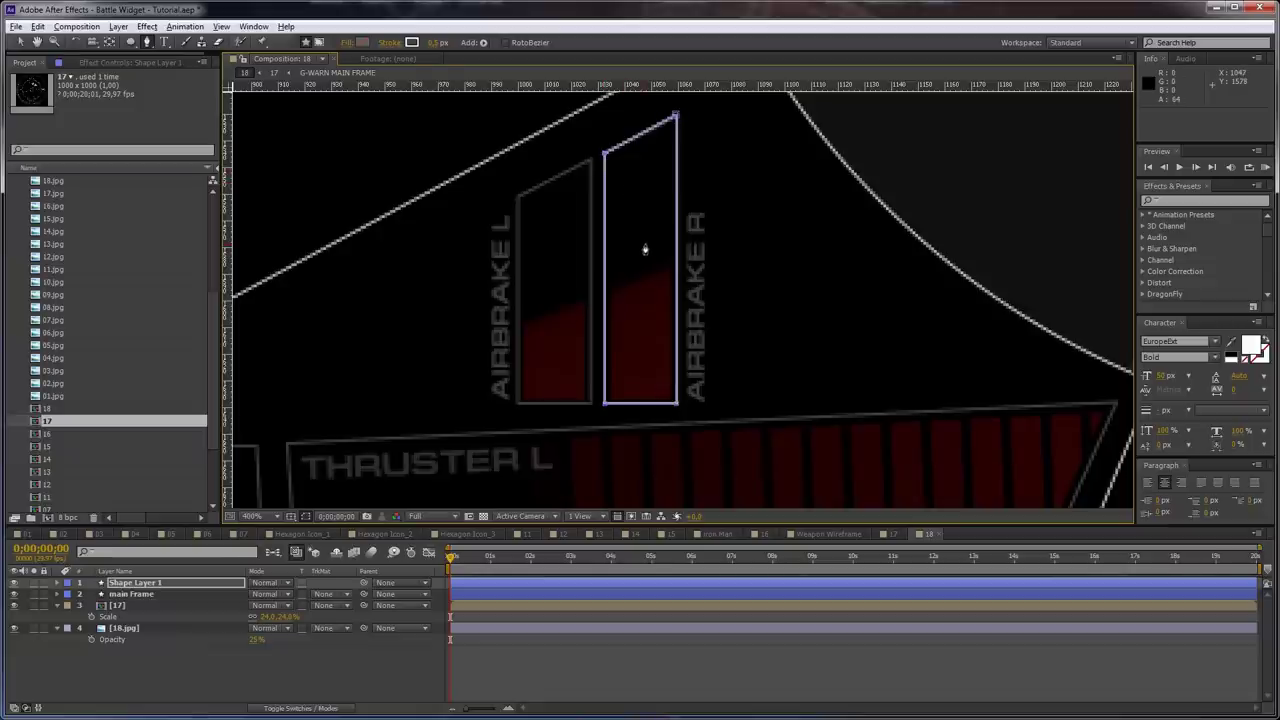
# Rename the new gauge outline layer as Airbraker R
pyautogui.click(166, 655)
pyautogui.click(157, 583)
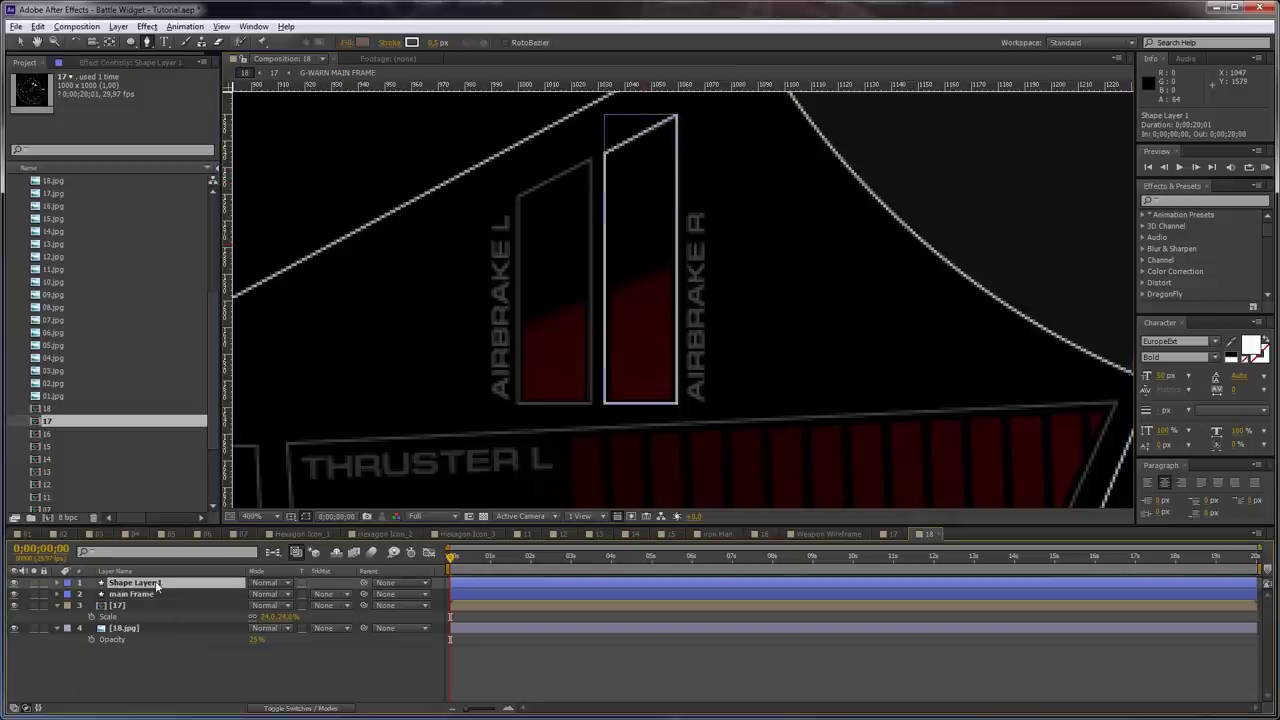
pyautogui.press('Return')
pyautogui.write('Airbrake R')
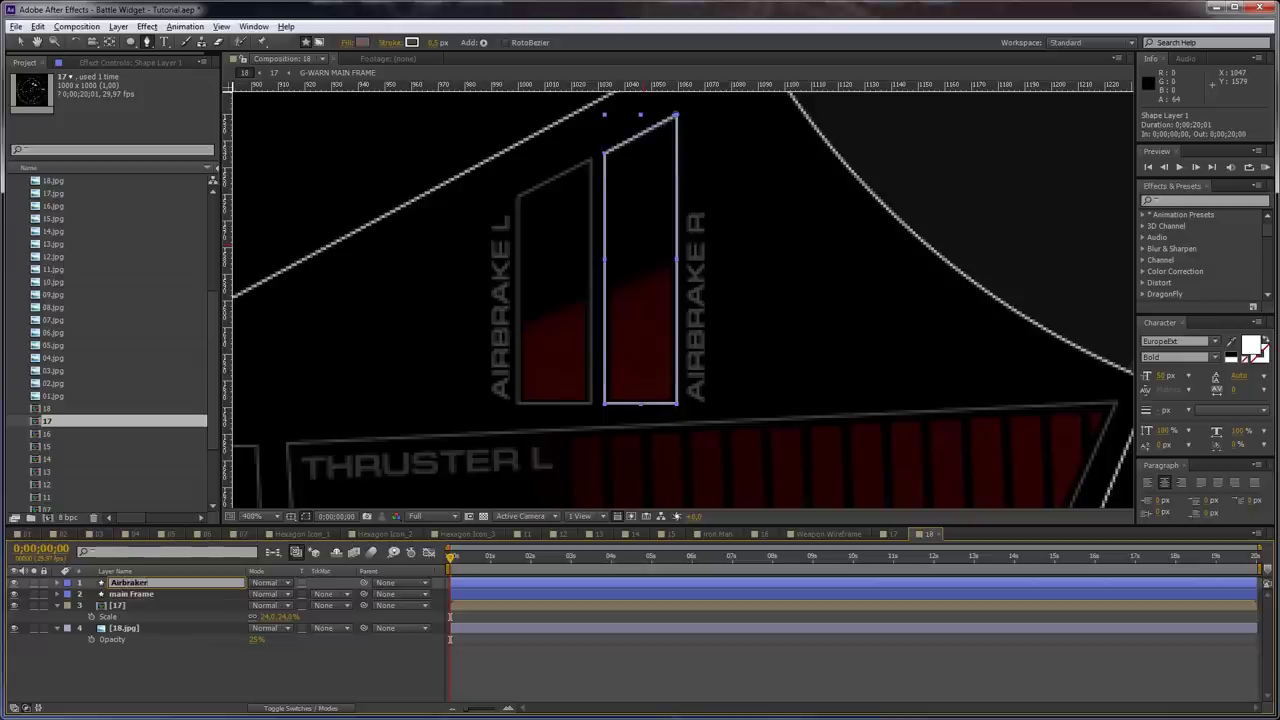
pyautogui.write(' R')
pyautogui.press('Return')
# Duplicate the Airbraker R layer and rename the copy Airbraker L
pyautogui.hotkey('ctrl', 'd')
pyautogui.press('Return')
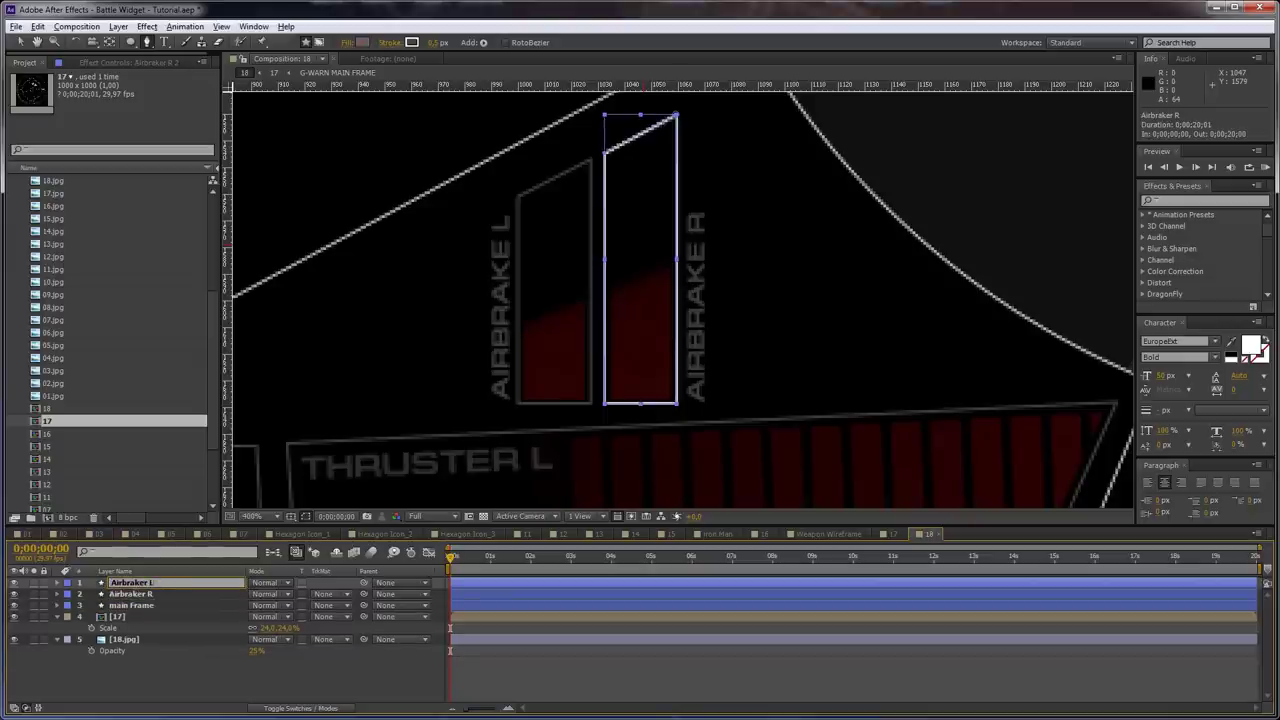
pyautogui.press('Return')
# Nudge the Airbraker L outline horizontally until it lines up with the reference AIRBRAKE L gauge
pyautogui.hotkey('shift', 'Left')
pyautogui.hotkey('shift', 'Left')
pyautogui.hotkey('shift', 'Left')
pyautogui.hotkey('shift', 'Left')
pyautogui.hotkey('shift', 'Left')
pyautogui.press('Left')
pyautogui.press('Left')
pyautogui.press('Left')
pyautogui.press('Left')
pyautogui.press('Left')
pyautogui.press('Left')
pyautogui.press('Left')
pyautogui.press('Left')
pyautogui.press('Left')
pyautogui.press('Left')
pyautogui.press('Left')
pyautogui.press('Left')
pyautogui.press('Left')
pyautogui.press('Left')
pyautogui.press('Left')
pyautogui.press('Left')
pyautogui.press('Left')
pyautogui.press('Left')
pyautogui.press('Left')
pyautogui.press('Left')
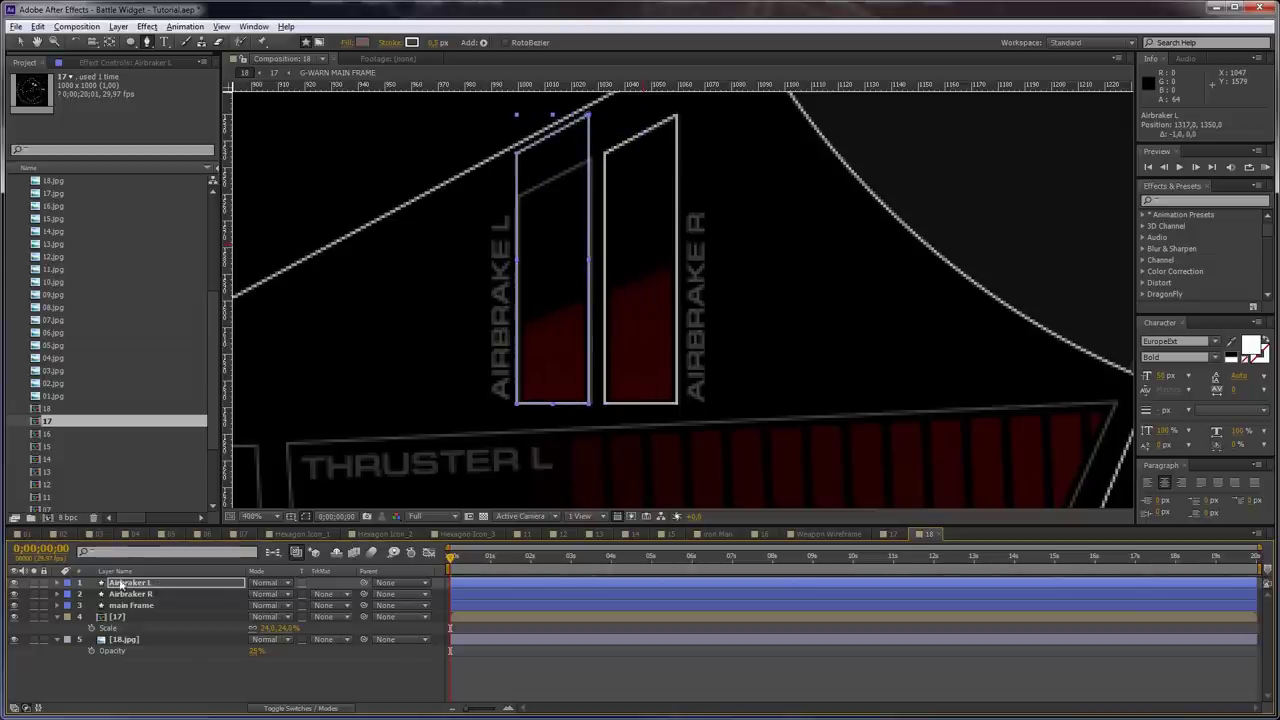
# Lower the two upper vertices of the Airbraker L path to match the reference gauge's slanted upper edge
pyautogui.click(57, 582)
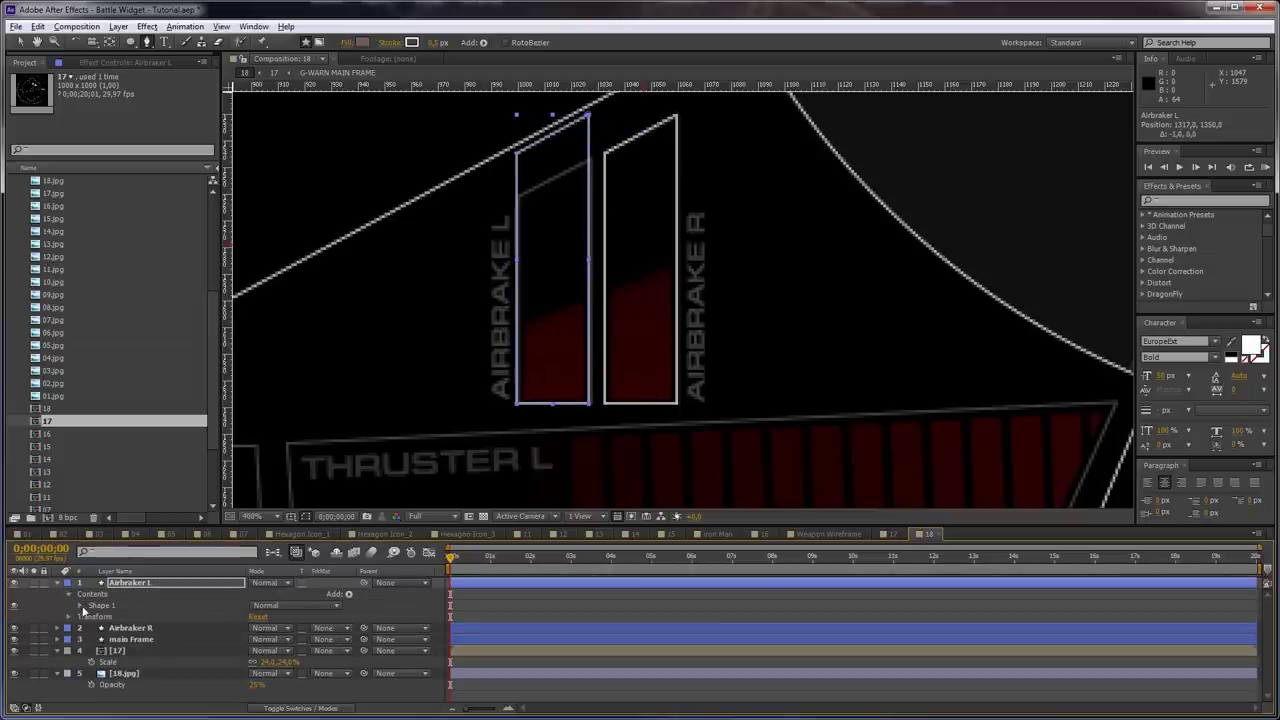
pyautogui.click(68, 594)
pyautogui.press('v')
pyautogui.click(588, 115)
pyautogui.keyDown('shift'); pyautogui.click(517, 153); pyautogui.keyUp('shift')
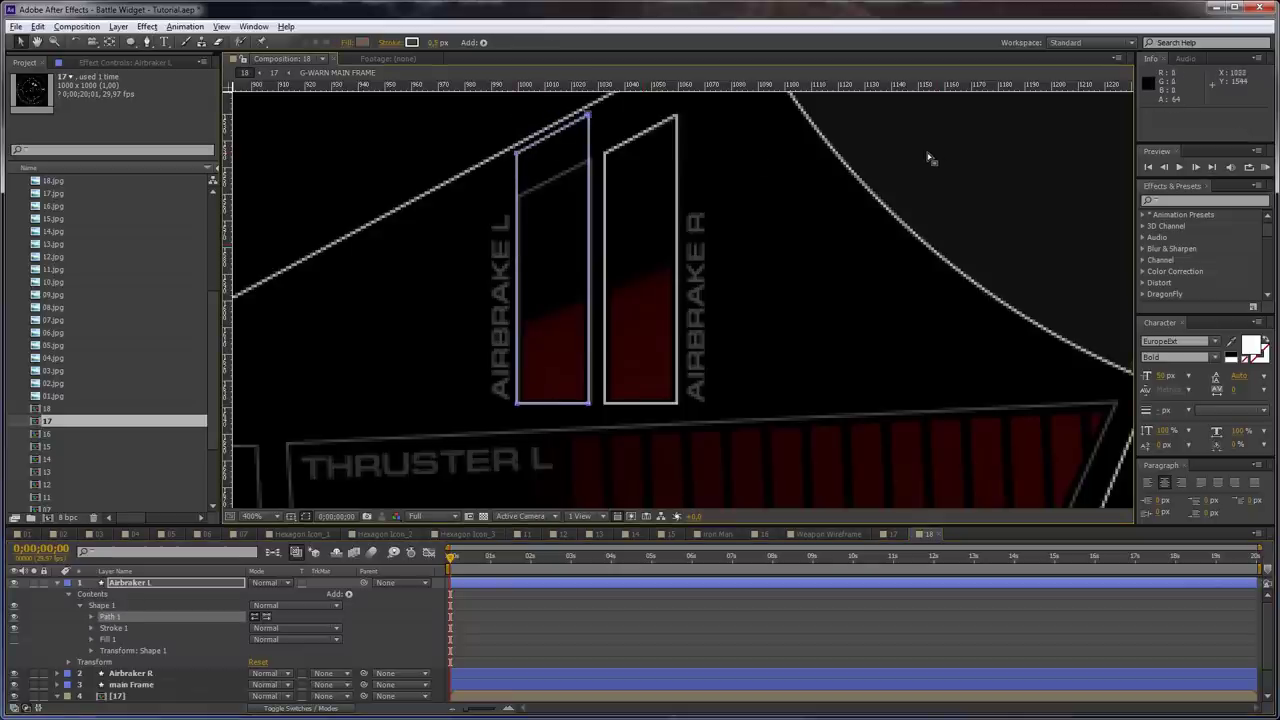
pyautogui.press('Down')
pyautogui.press('Down')
pyautogui.press('Down')
pyautogui.press('Down')
pyautogui.press('Down')
pyautogui.press('Down')
pyautogui.press('Down')
pyautogui.press('Down')
pyautogui.press('Down')
pyautogui.press('Down')
pyautogui.press('Down')
pyautogui.press('Down')
pyautogui.press('Down')
pyautogui.press('Down')
pyautogui.press('Down')
pyautogui.press('Down')
pyautogui.press('Down')
pyautogui.press('Down')
pyautogui.press('Down')
pyautogui.press('Down')
pyautogui.press('Down')
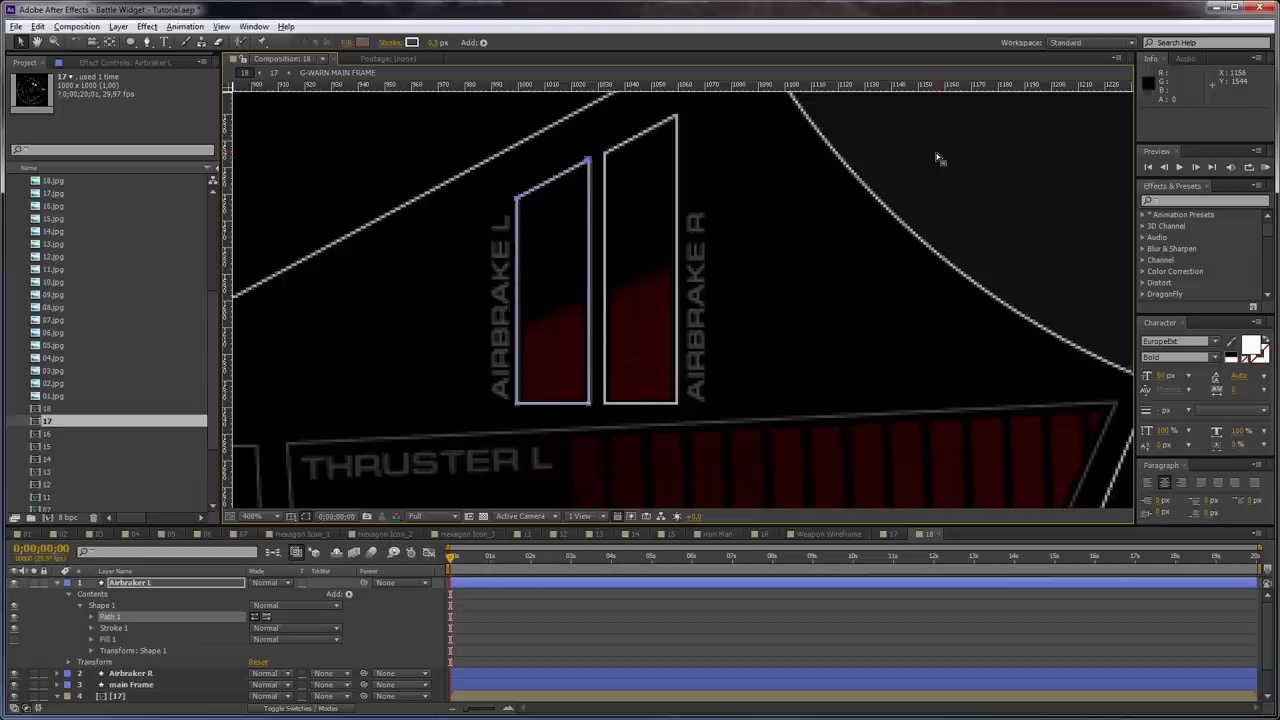
# Draw a straight Pen line across the foot of the AIRBRAKE L gauge's red area on the Airbraker L layer
pyautogui.click(125, 583)
pyautogui.press('g')
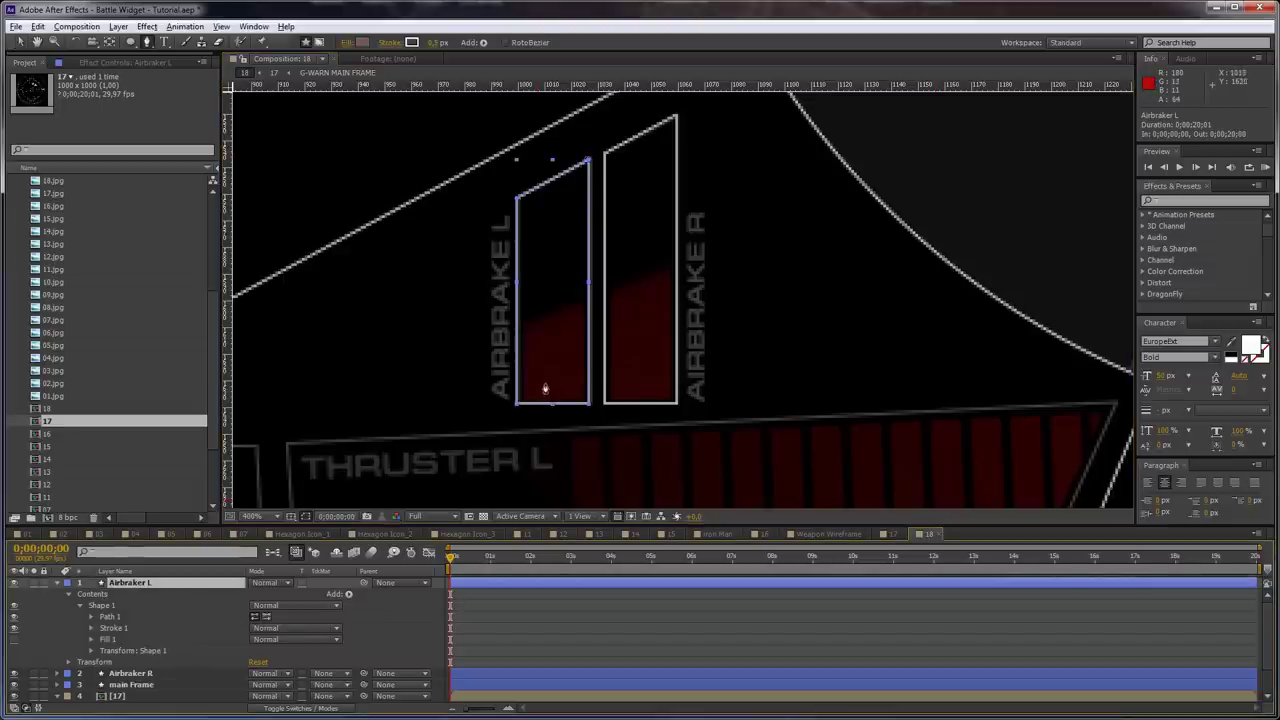
pyautogui.scroll(1, 550, 392)
pyautogui.press('space')
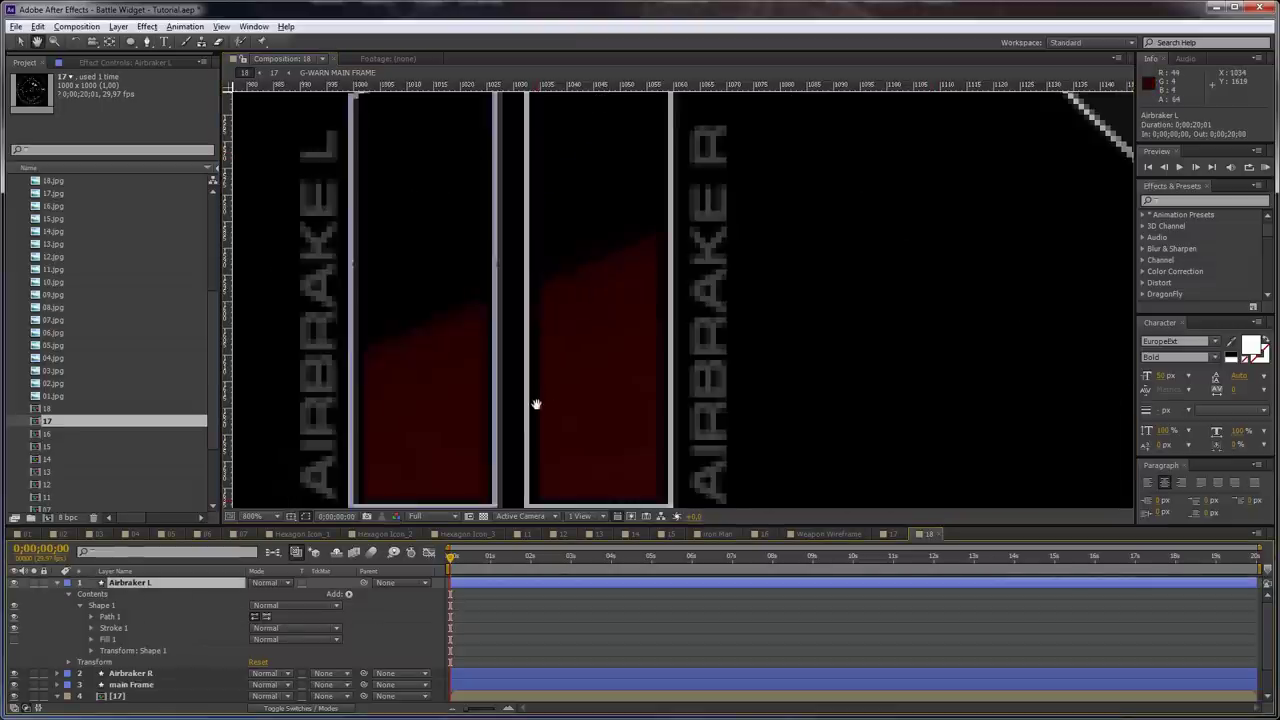
pyautogui.moveTo(534, 406); pyautogui.dragTo(689, 291)
pyautogui.moveTo(608, 326); pyautogui.dragTo(703, 317)
pyautogui.press('g')
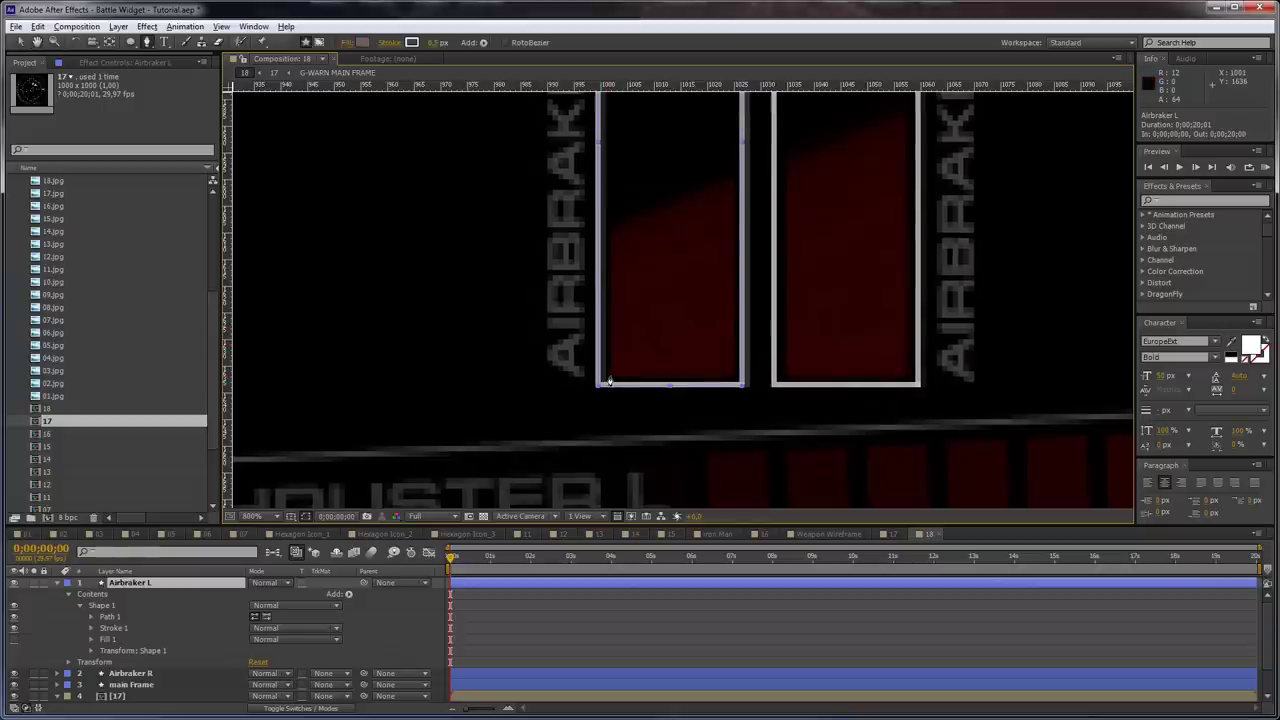
pyautogui.click(611, 378)
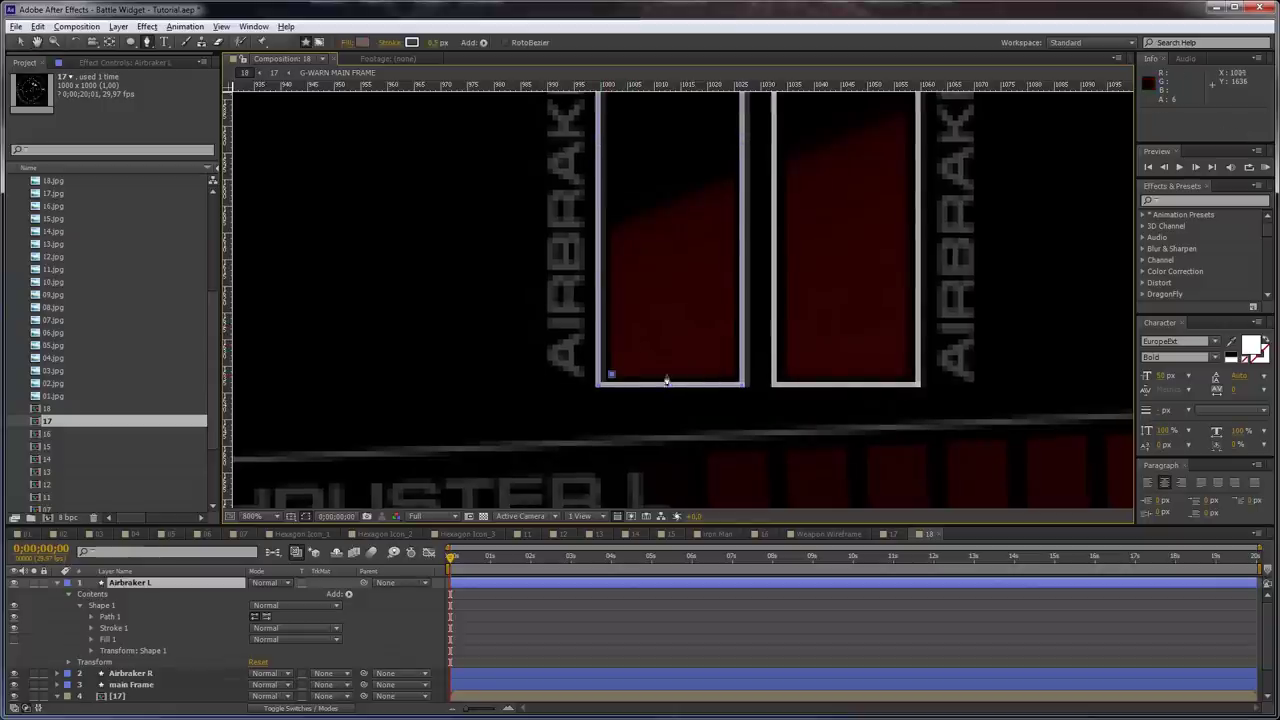
pyautogui.click(732, 378)
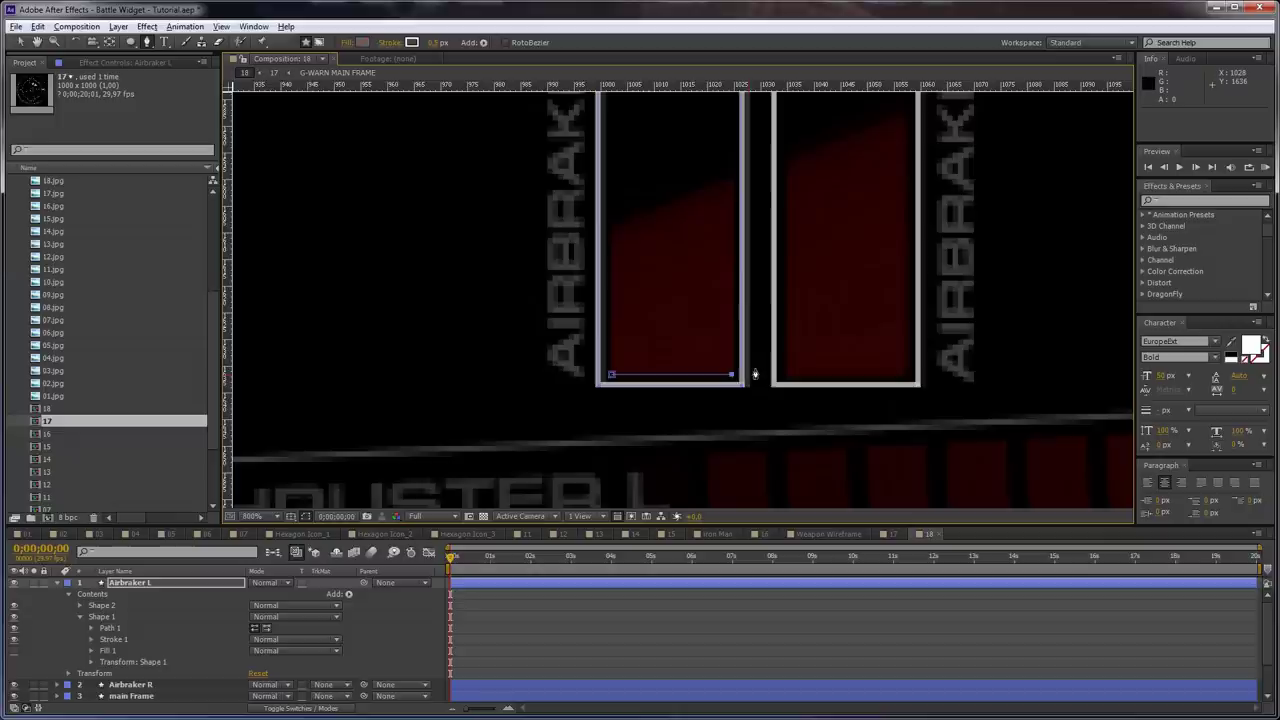
# Set the stroke colour to bright red
pyautogui.click(412, 42)
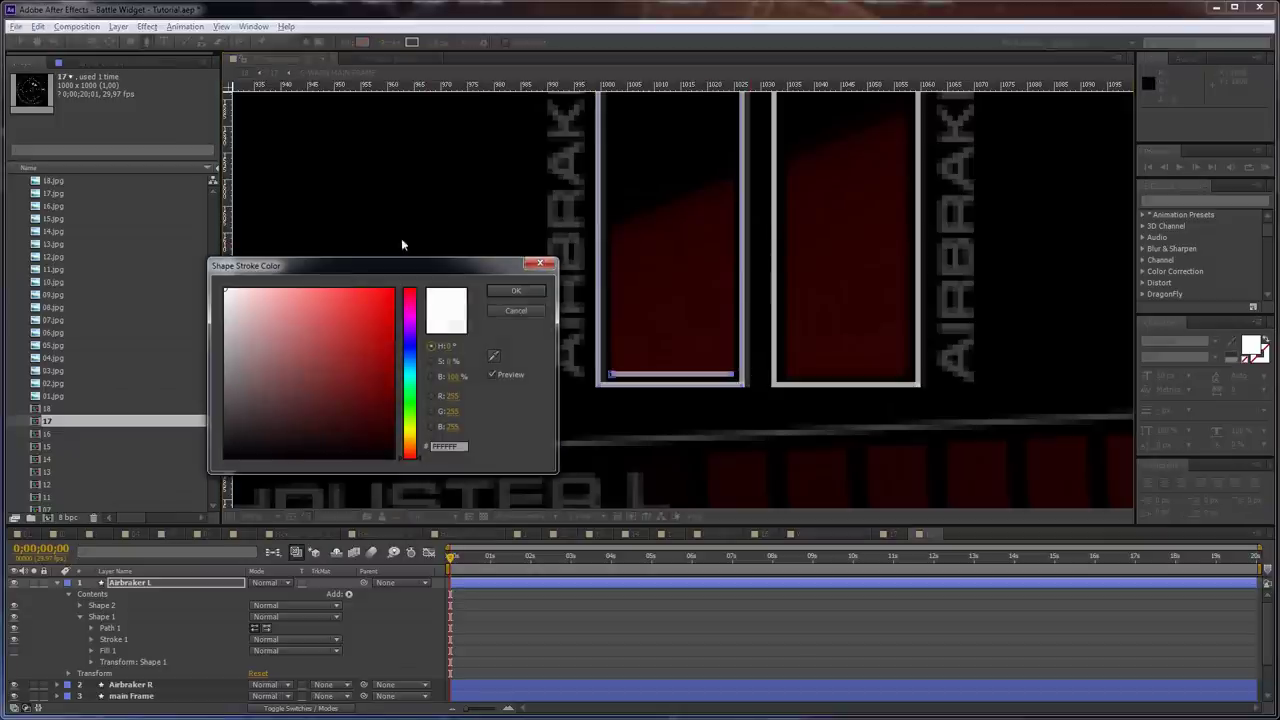
pyautogui.click(393, 290)
pyautogui.click(516, 291)
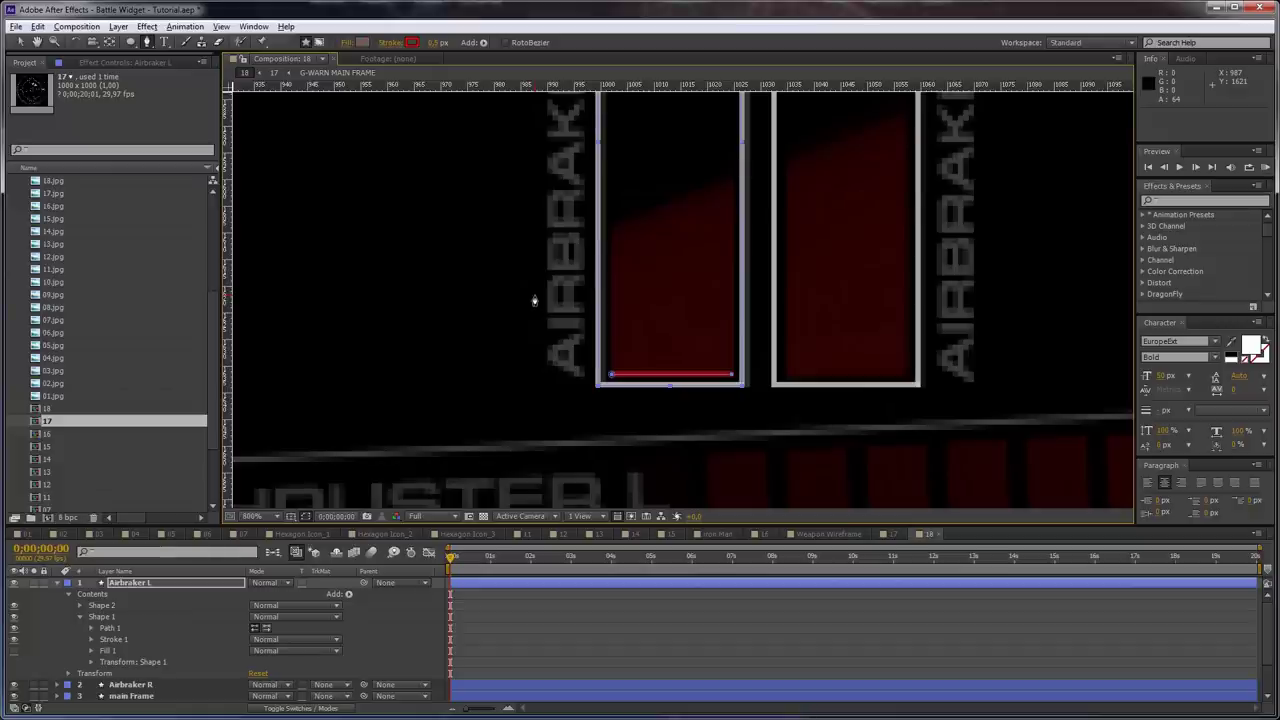
# Delete the red line's shape group from the Airbraker L layer
pyautogui.press('v')
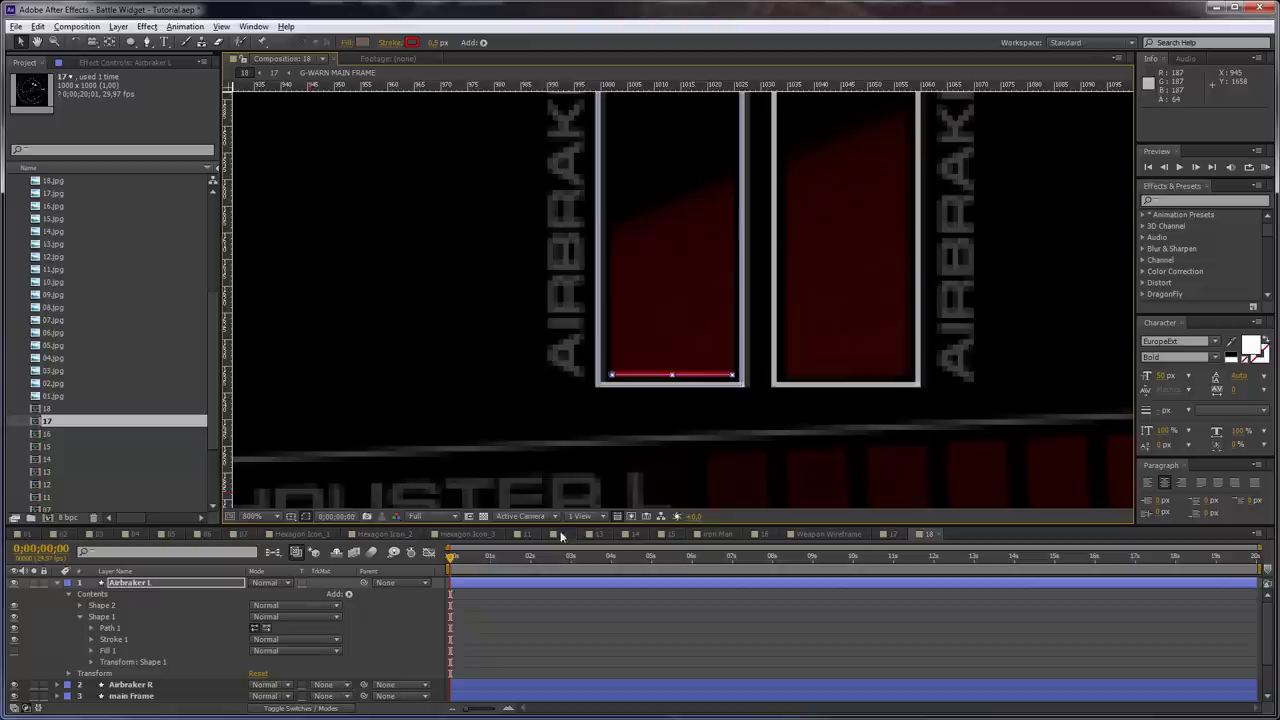
pyautogui.click(113, 607)
pyautogui.press('Delete')
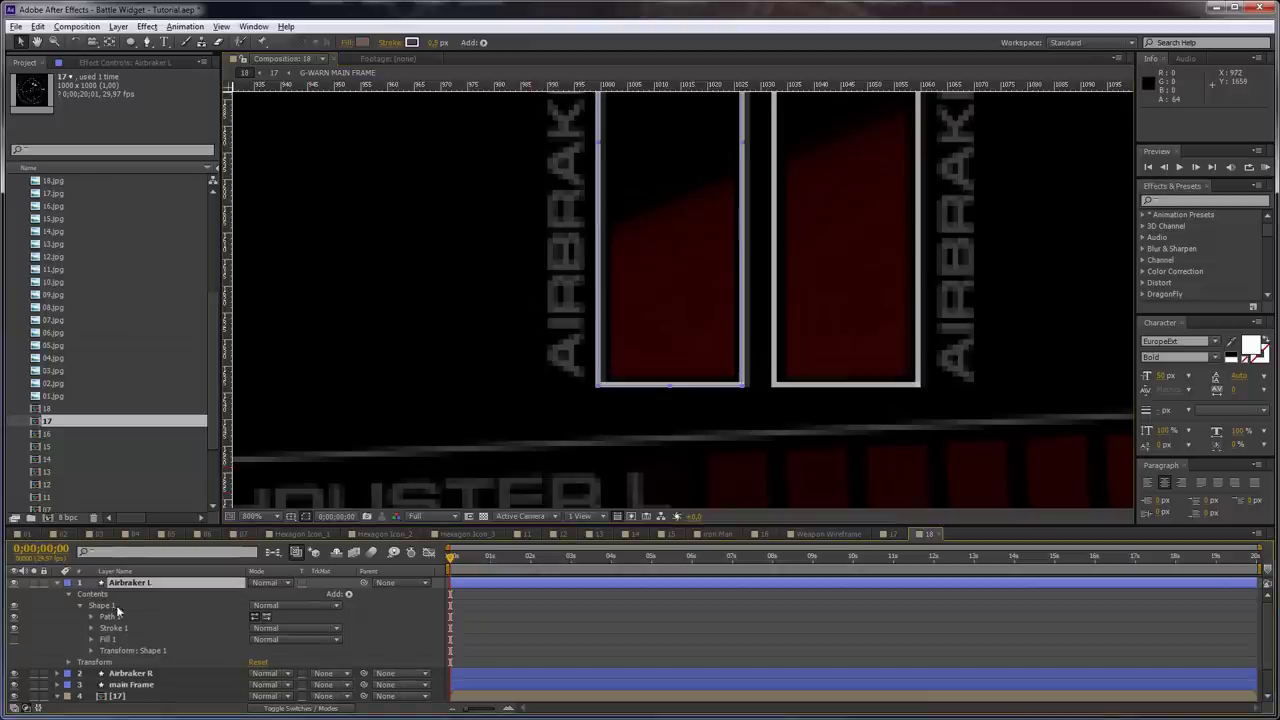
# Draw a slanted red Pen line along the upper edge of AIRBRAKE L's red area on a new shape layer
pyautogui.click(56, 583)
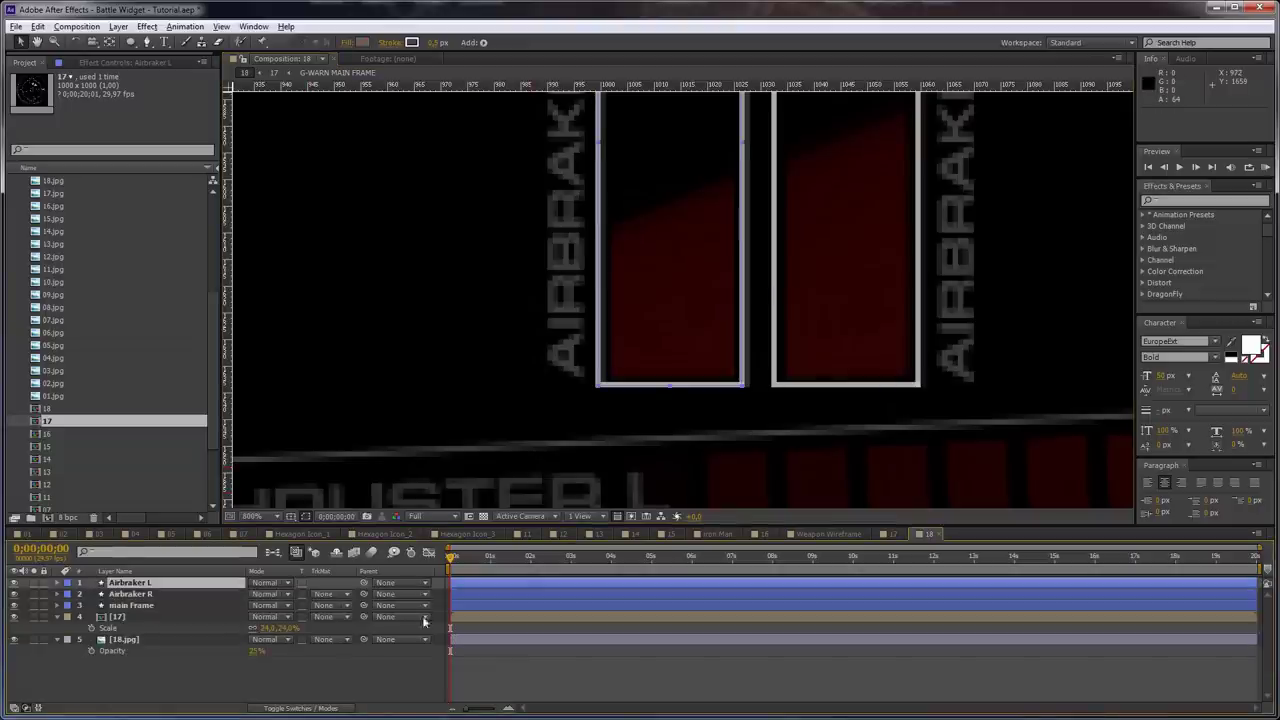
pyautogui.click(407, 689)
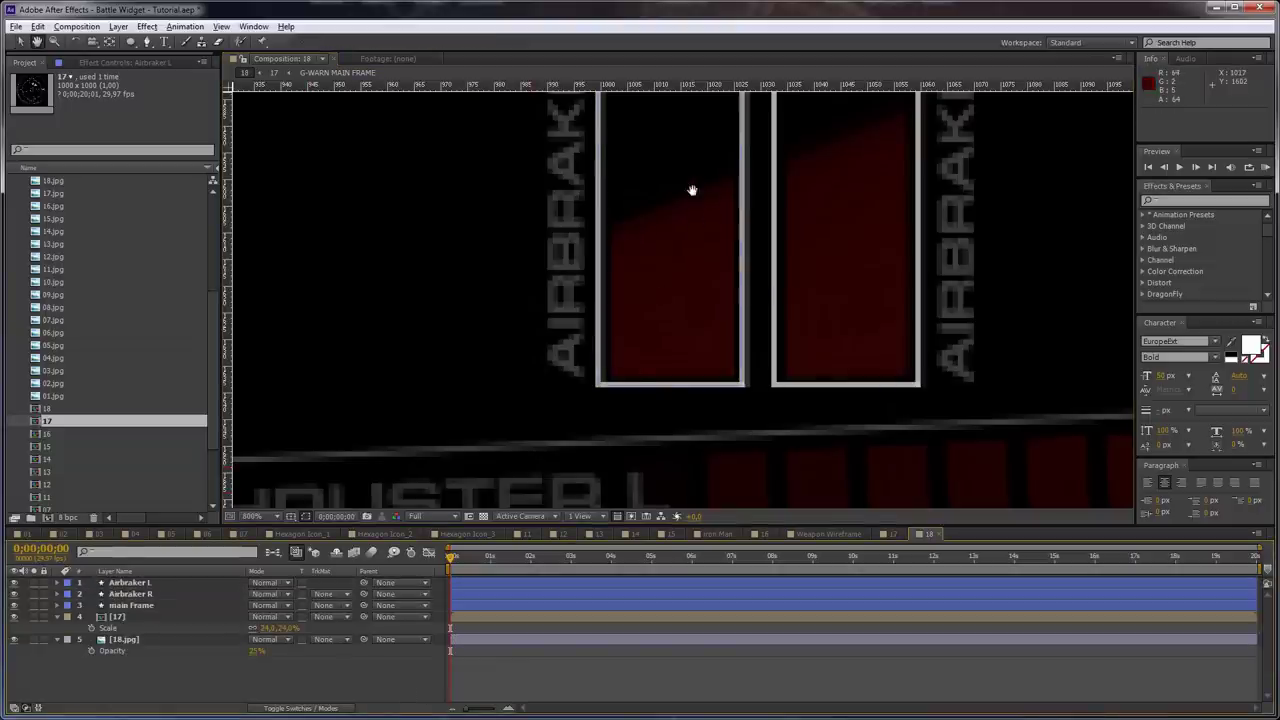
pyautogui.moveTo(691, 189); pyautogui.dragTo(671, 271)
pyautogui.press('g')
pyautogui.click(611, 308)
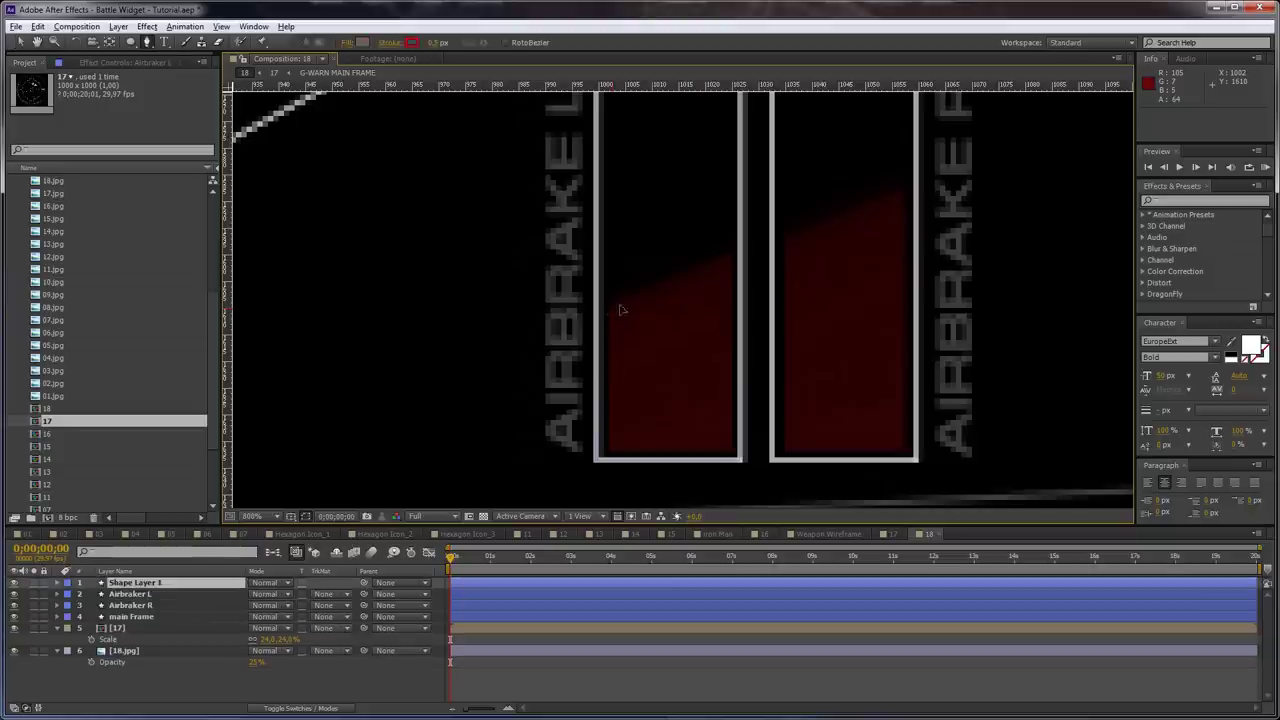
pyautogui.click(729, 190)
pyautogui.moveTo(730, 193); pyautogui.dragTo(729, 262)
# Add a Repeater to the slanted red line's shape
pyautogui.press('v')
pyautogui.click(57, 582)
pyautogui.click(349, 593)
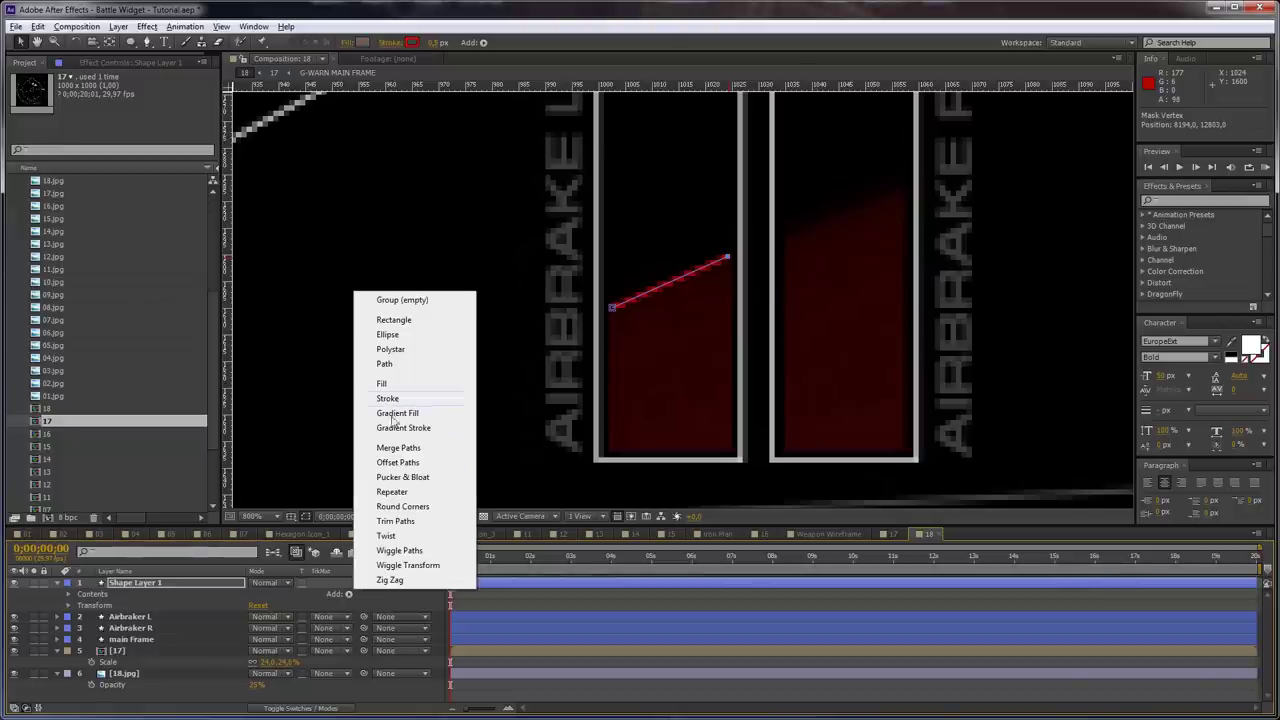
pyautogui.click(392, 492)
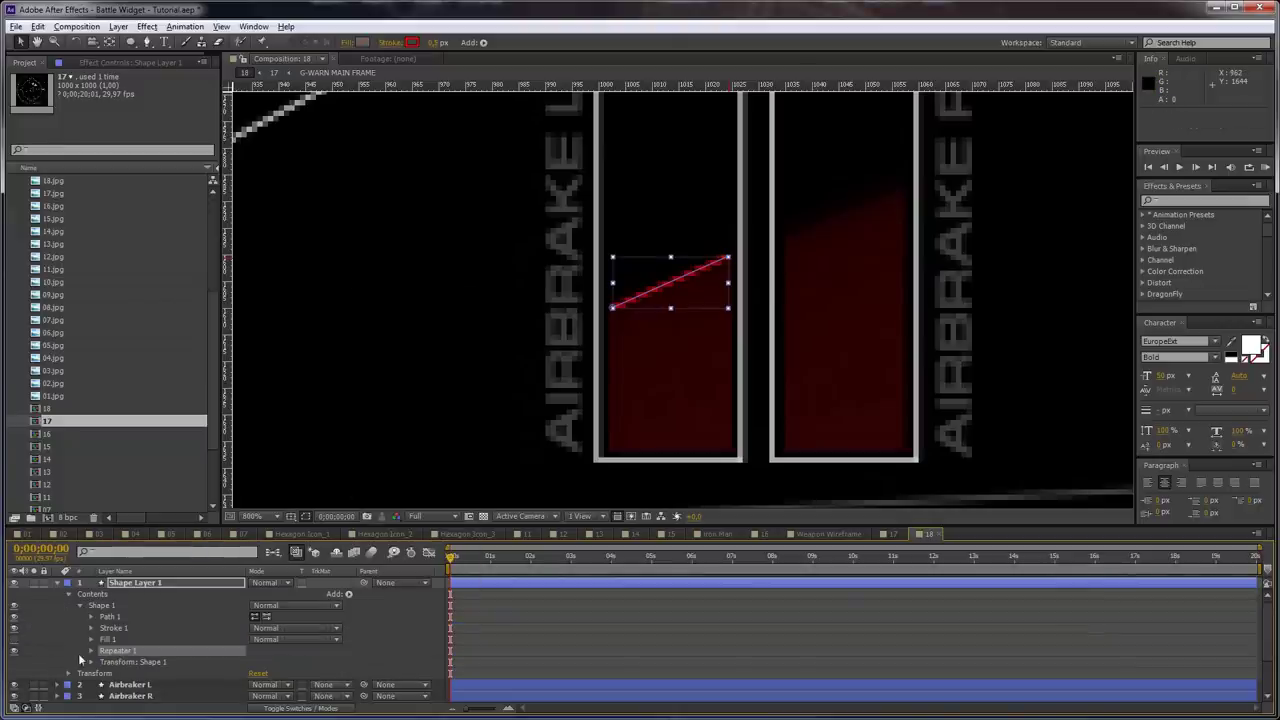
# Set the repeater to 12 copies with a position offset of 0, -1 so the lines stack upward
pyautogui.click(91, 651)
pyautogui.scroll(-2, 122, 682)
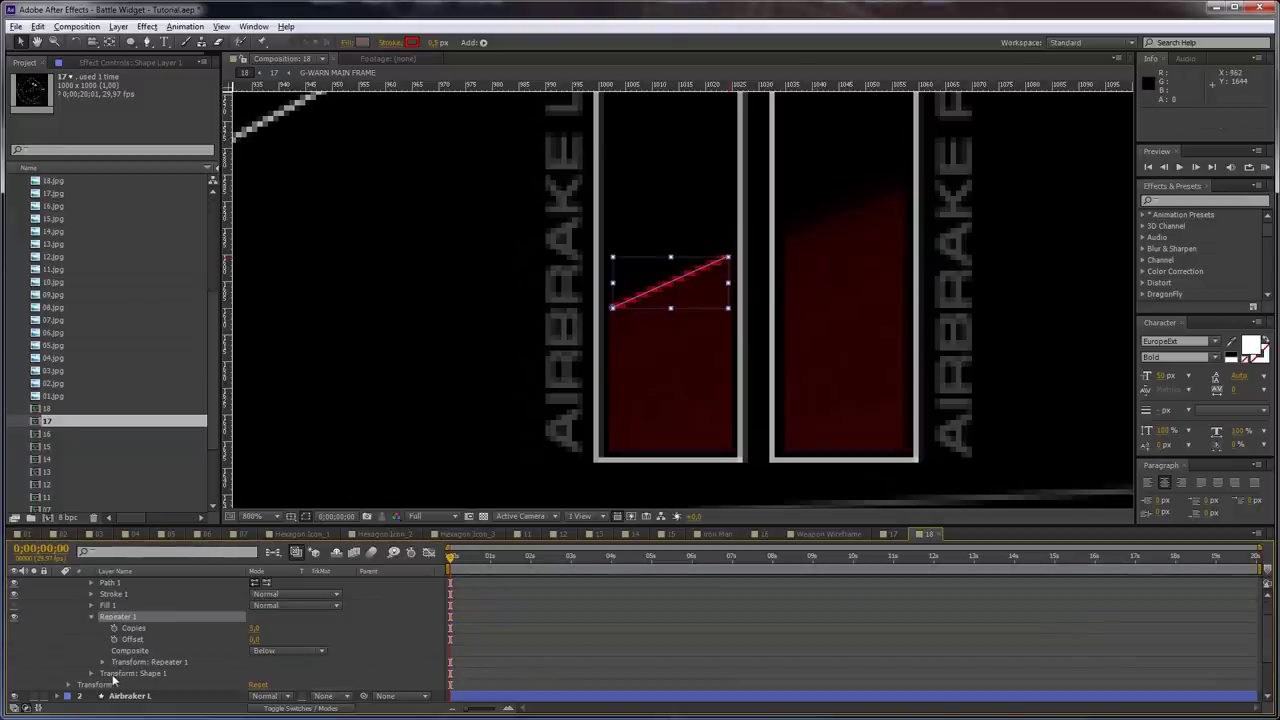
pyautogui.click(103, 662)
pyautogui.scroll(-2, 220, 673)
pyautogui.click(251, 652)
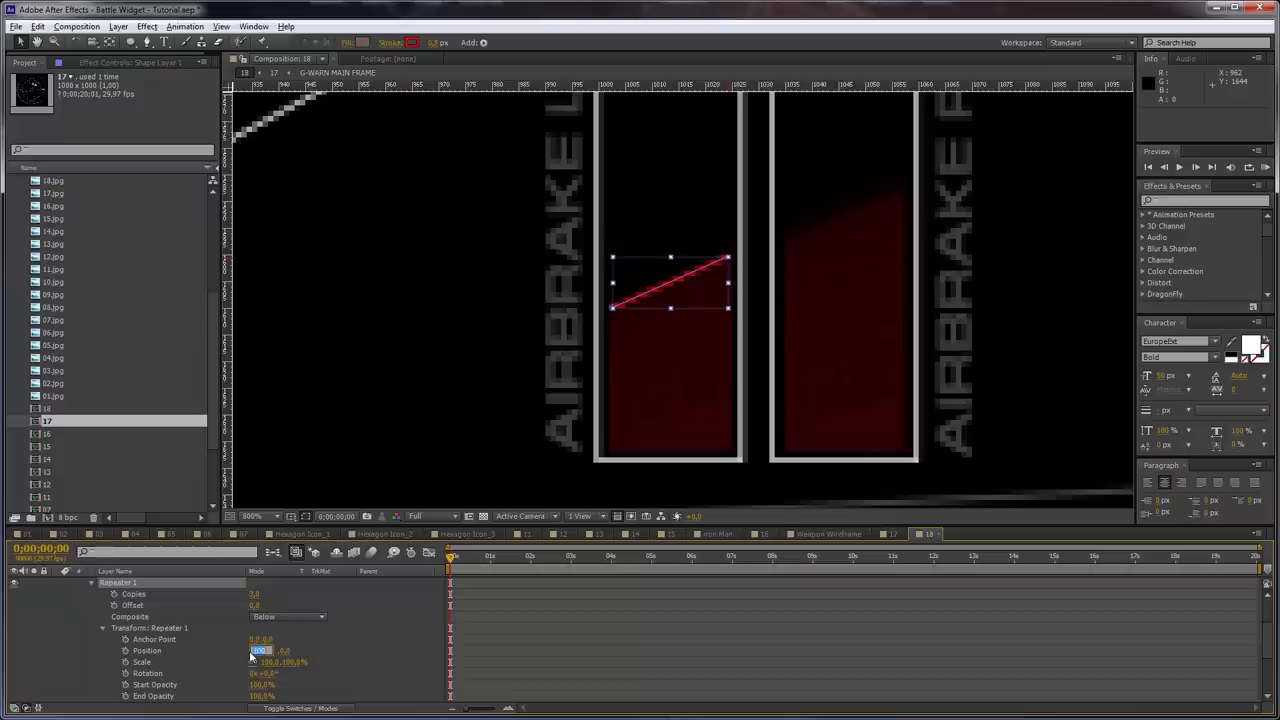
pyautogui.write('0')
pyautogui.press('Return')
pyautogui.moveTo(270, 651); pyautogui.dragTo(268, 651)
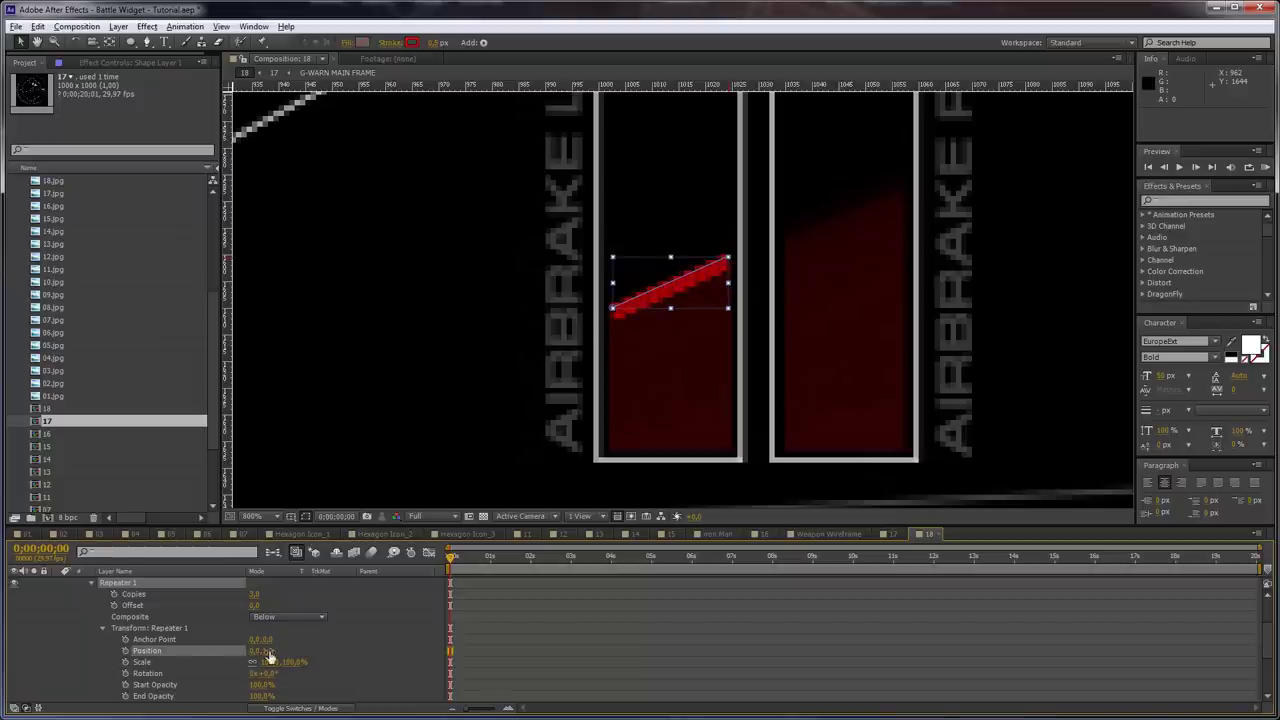
pyautogui.moveTo(254, 594); pyautogui.dragTo(262, 594)
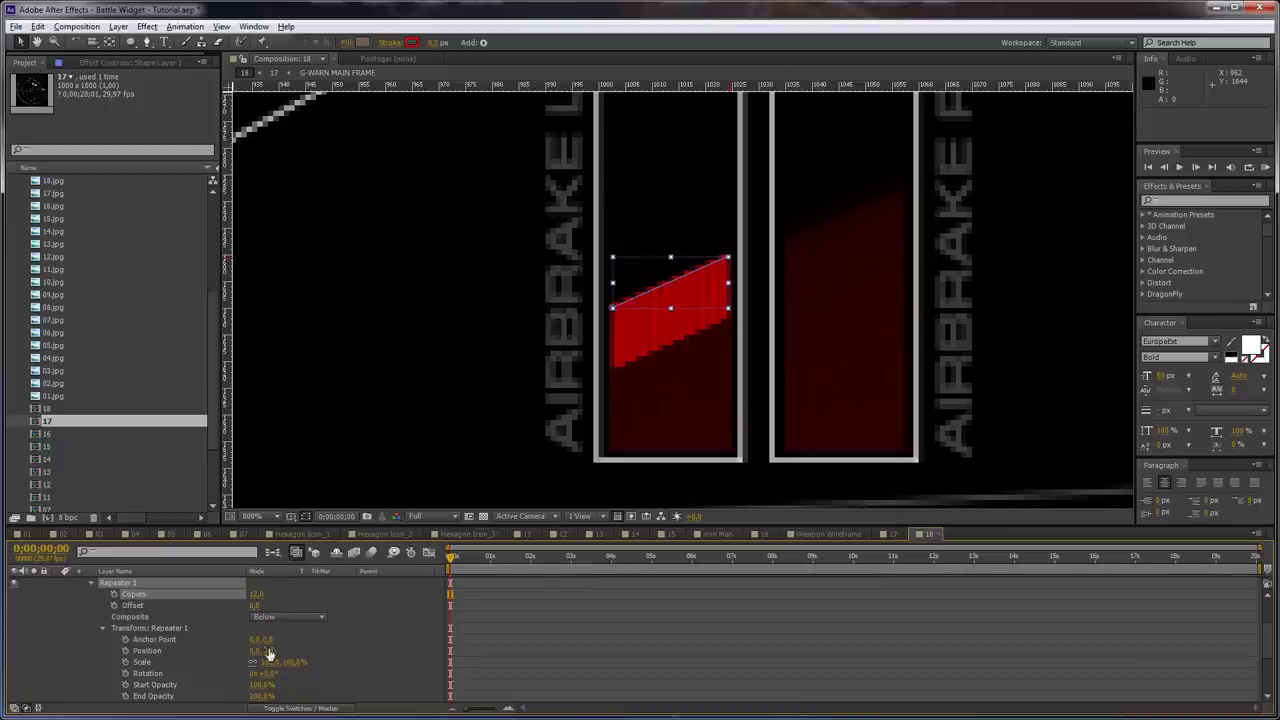
pyautogui.moveTo(266, 652); pyautogui.dragTo(264, 654)
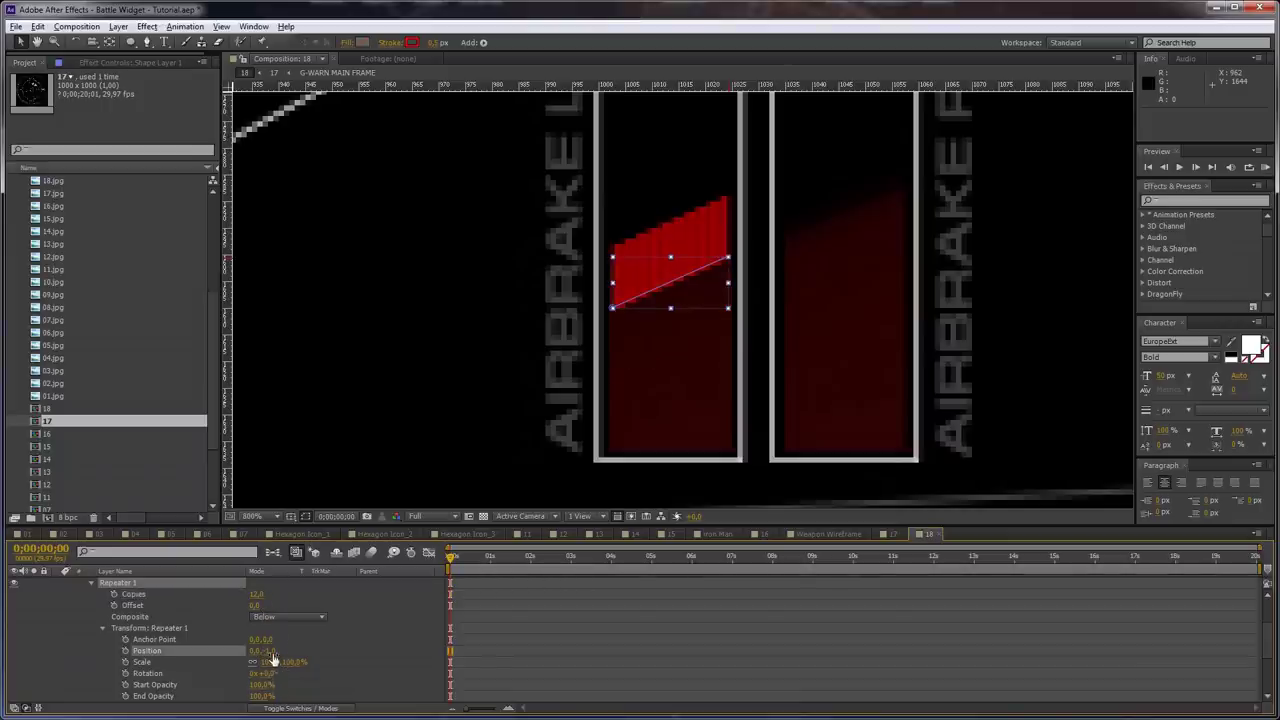
# Move the repeated shape down through its shape transform position so the base line sits at the gauge's foot
pyautogui.scroll(-1, 276, 684)
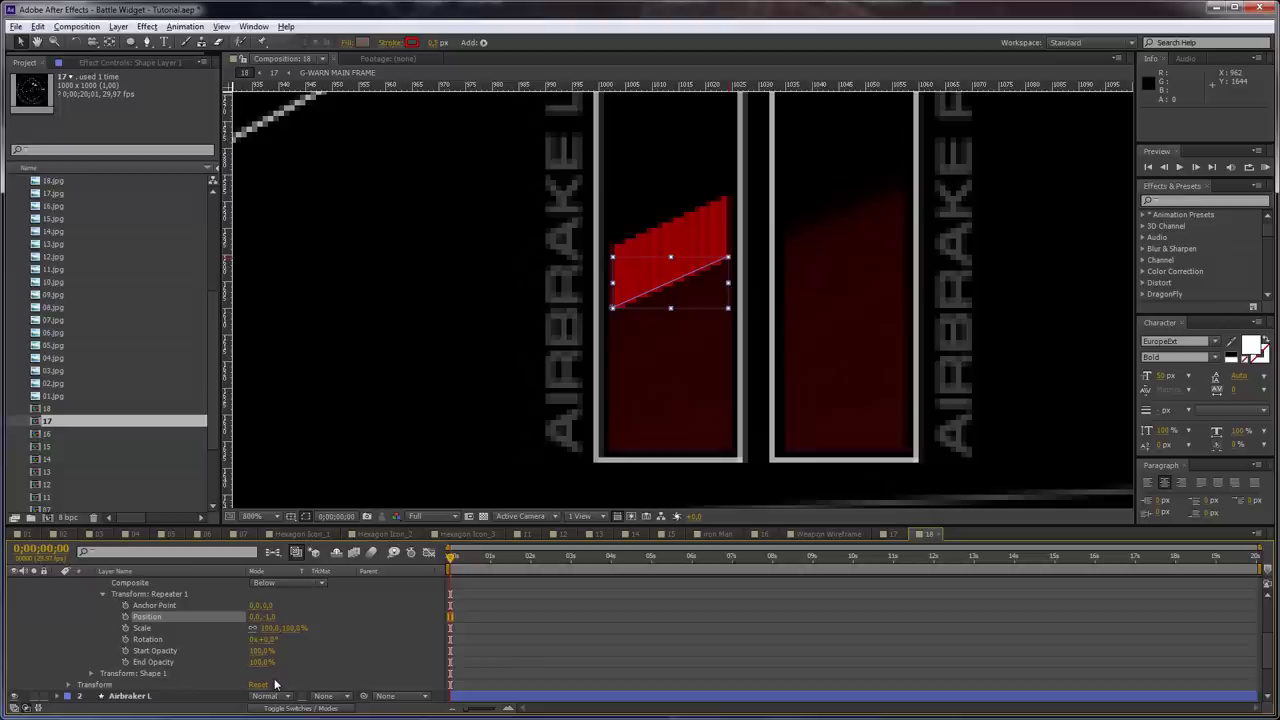
pyautogui.click(91, 674)
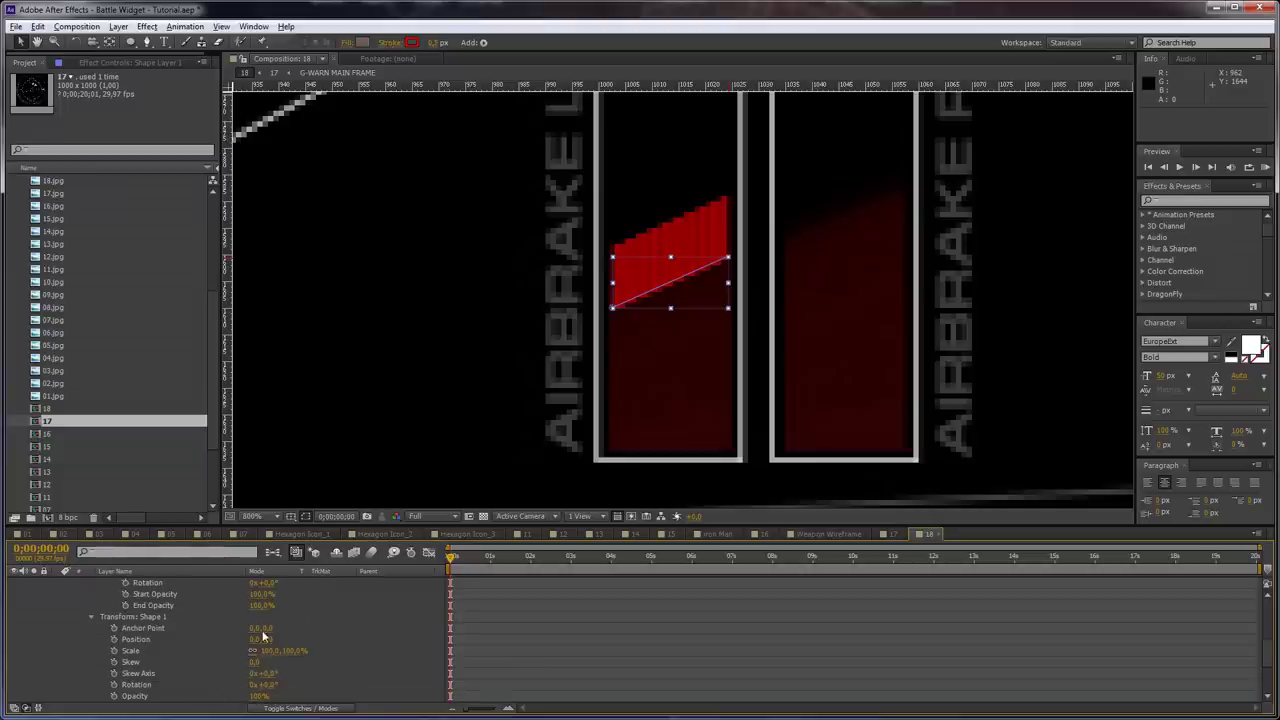
pyautogui.moveTo(267, 641); pyautogui.dragTo(293, 637)
# Increase the repeater's copies until the red bar extends up through the AIRBRAKE L gauge
pyautogui.scroll(4, 280, 626)
pyautogui.moveTo(255, 640); pyautogui.dragTo(292, 639)
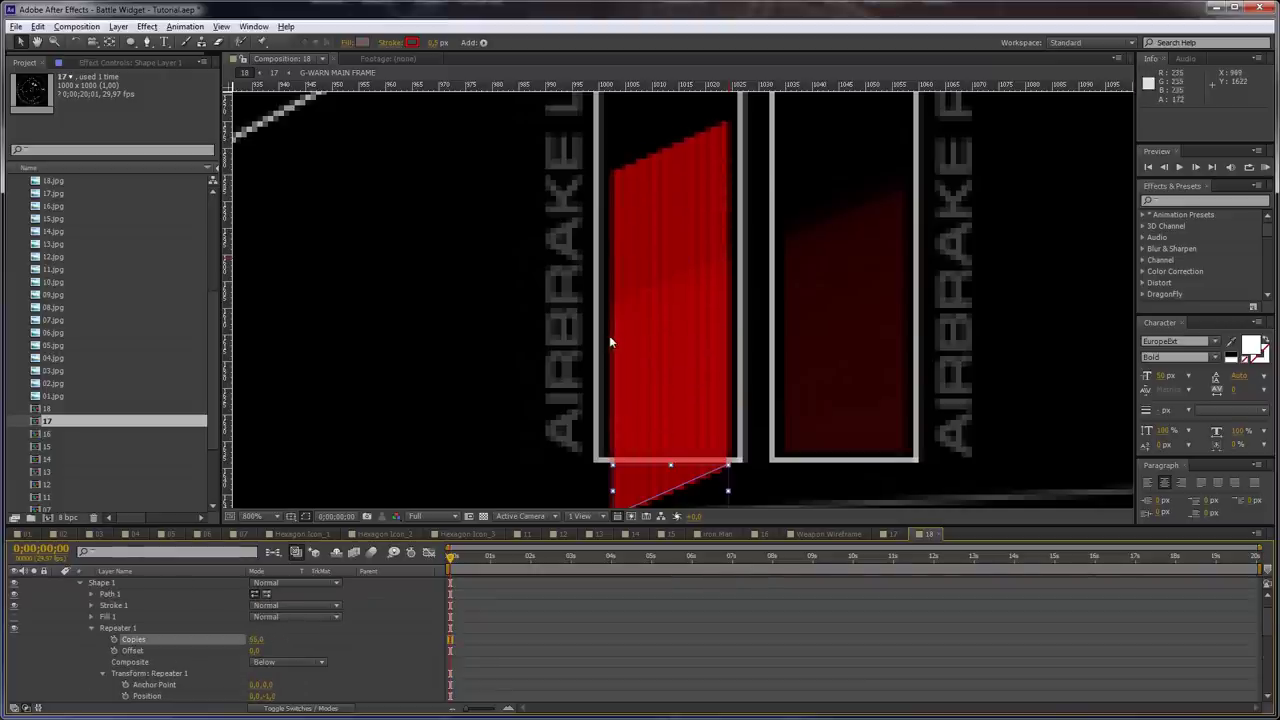
pyautogui.scroll(-2, 610, 334)
pyautogui.scroll(2, 610, 334)
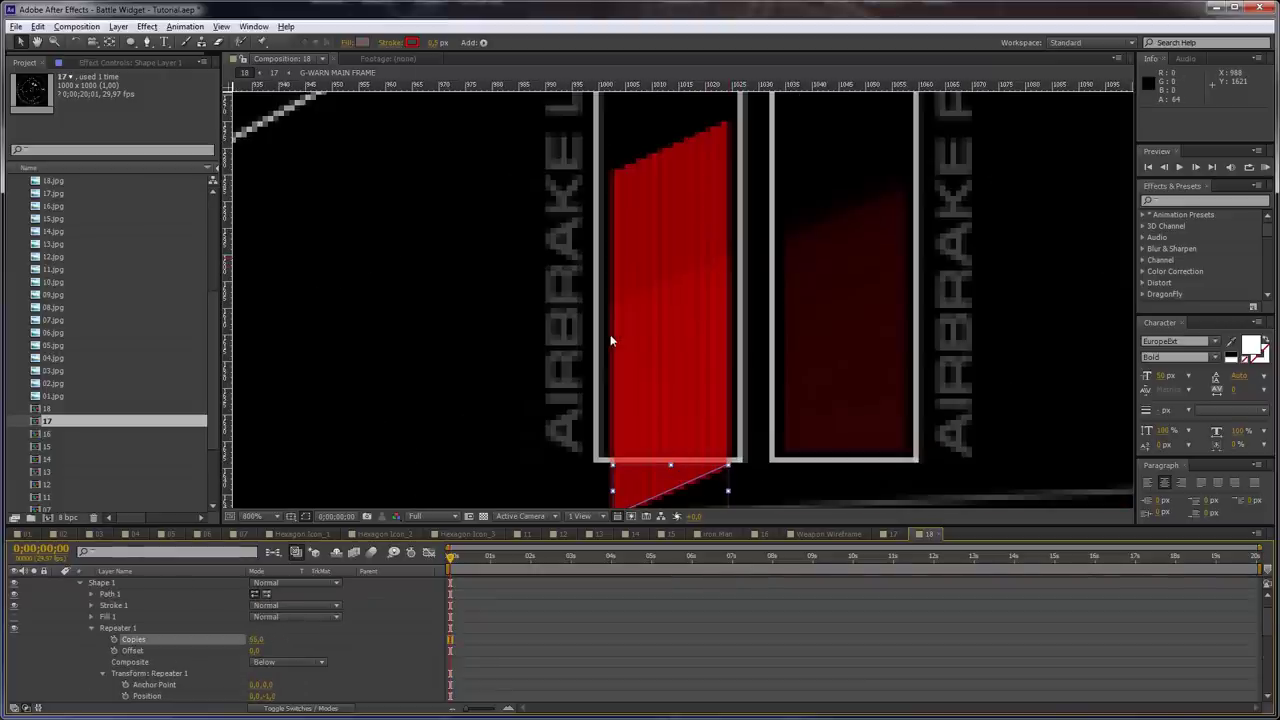
# Set the repeater's end opacity to 50% so the red bar fades toward its upper end
pyautogui.scroll(-3, 300, 652)
pyautogui.click(261, 640)
pyautogui.write('50')
pyautogui.press('Return')
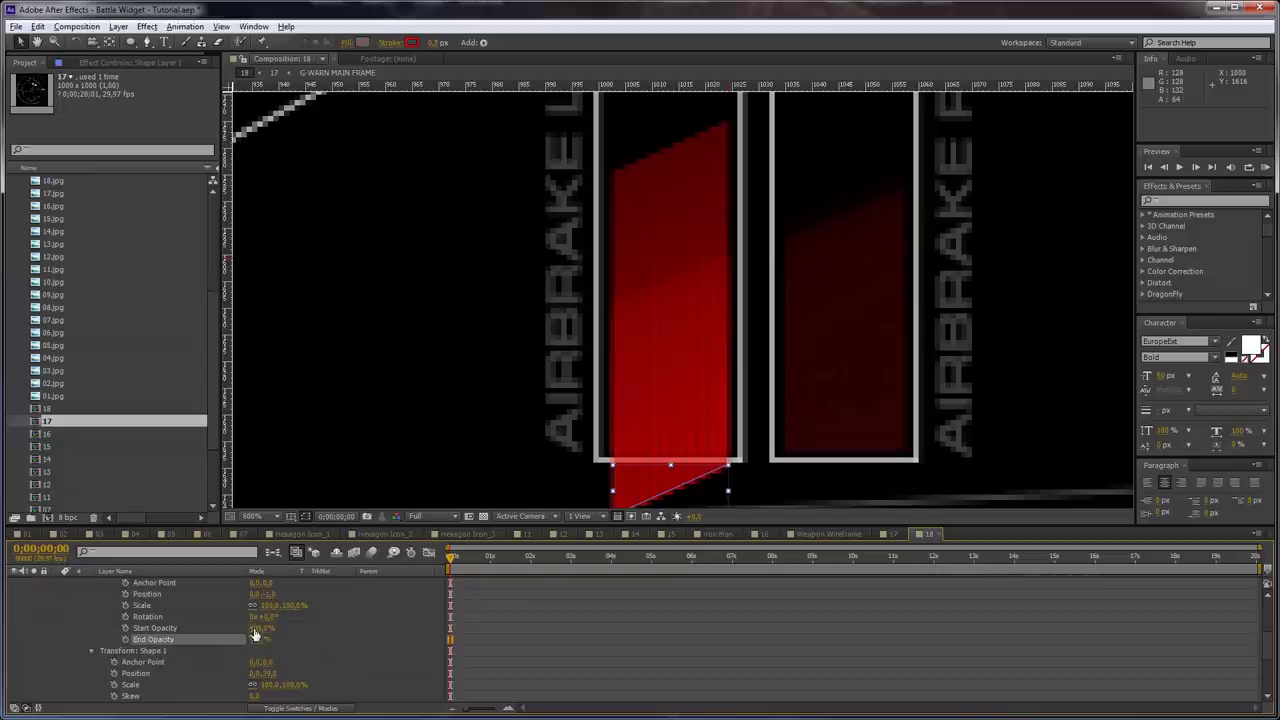
# Lower the repeater's copies, trying several values and settling on 45
pyautogui.scroll(3, 253, 663)
pyautogui.press(',')
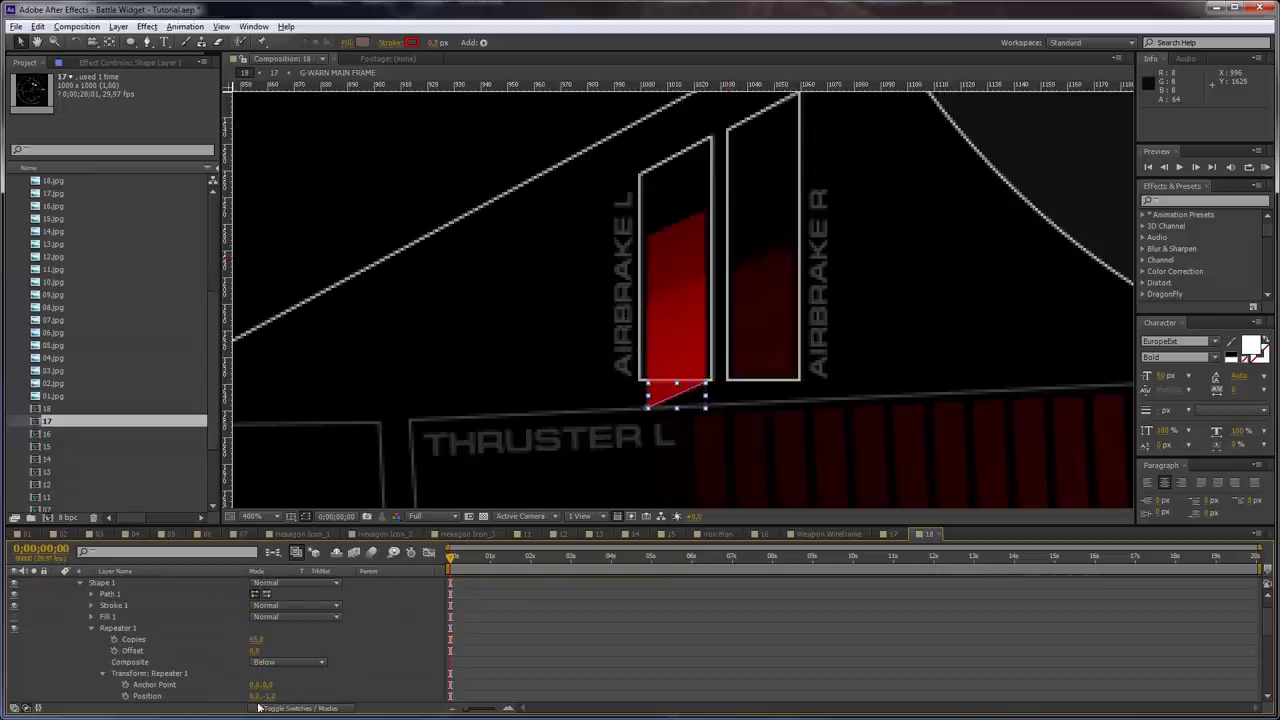
pyautogui.scroll(2, 258, 665)
pyautogui.click(257, 663)
pyautogui.write('55')
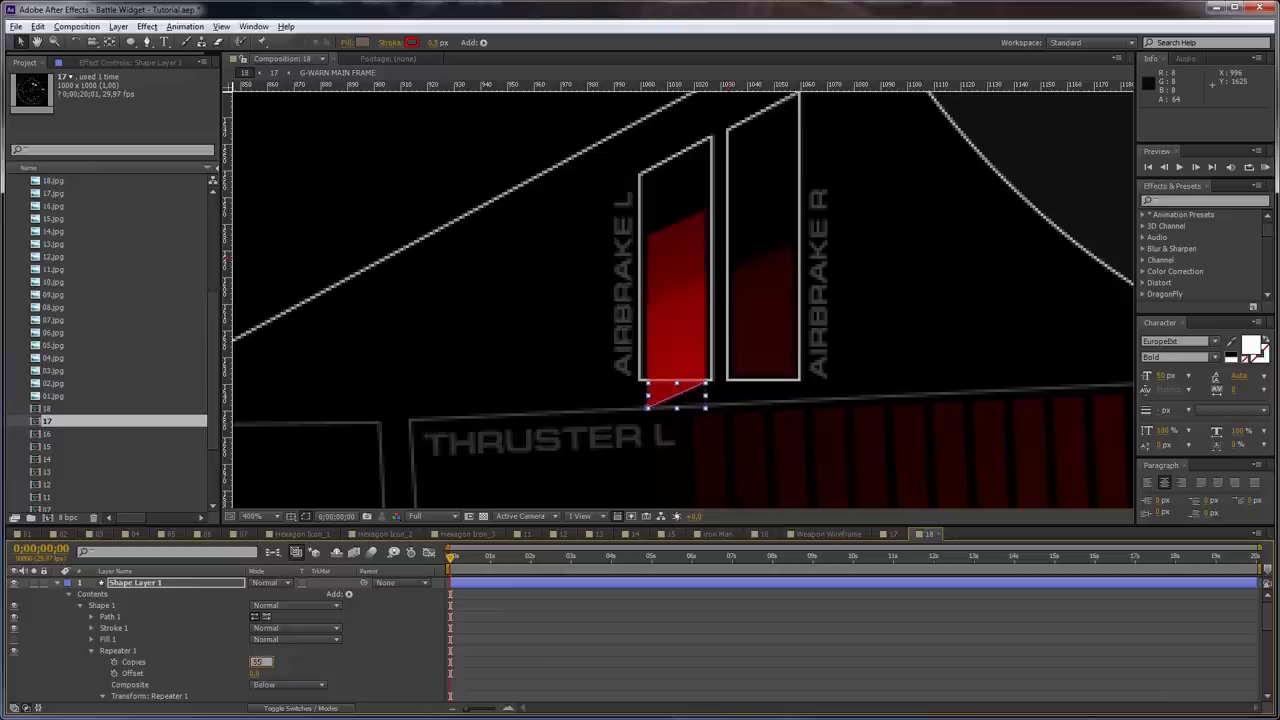
pyautogui.press('Return')
pyautogui.click(256, 665)
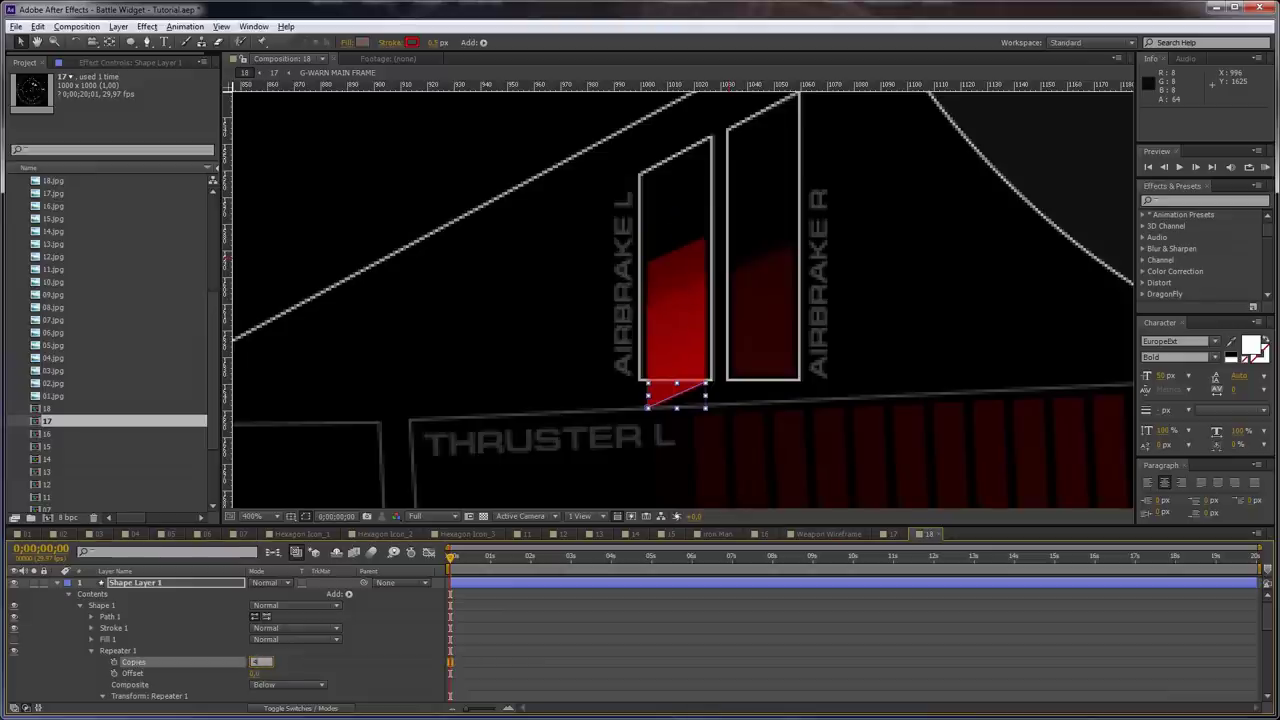
pyautogui.write('4')
pyautogui.press('Return')
pyautogui.click(257, 666)
pyautogui.write('45')
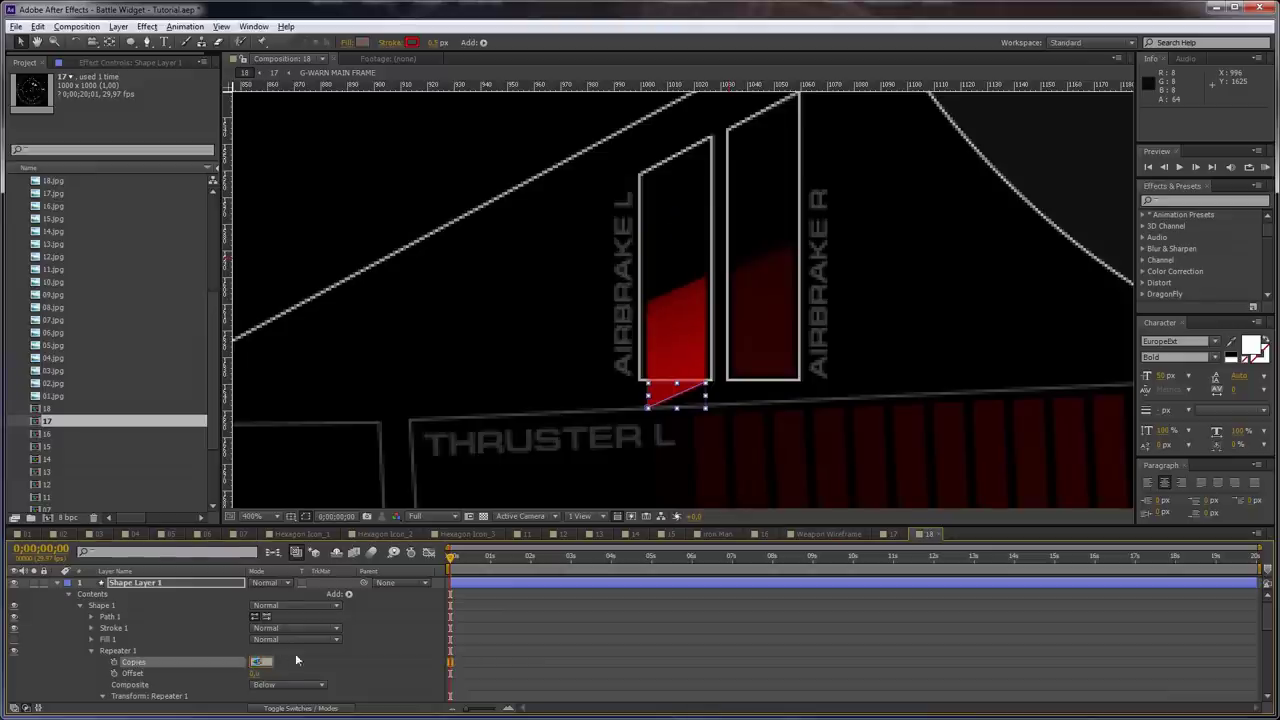
pyautogui.click(298, 660)
# Drive the repeater's copies with the expression wiggle(1,40) and check the motion at about 0;00;03;09
pyautogui.keyDown('alt'); pyautogui.click(114, 663); pyautogui.keyUp('alt')
pyautogui.write('wiggle(1,40')
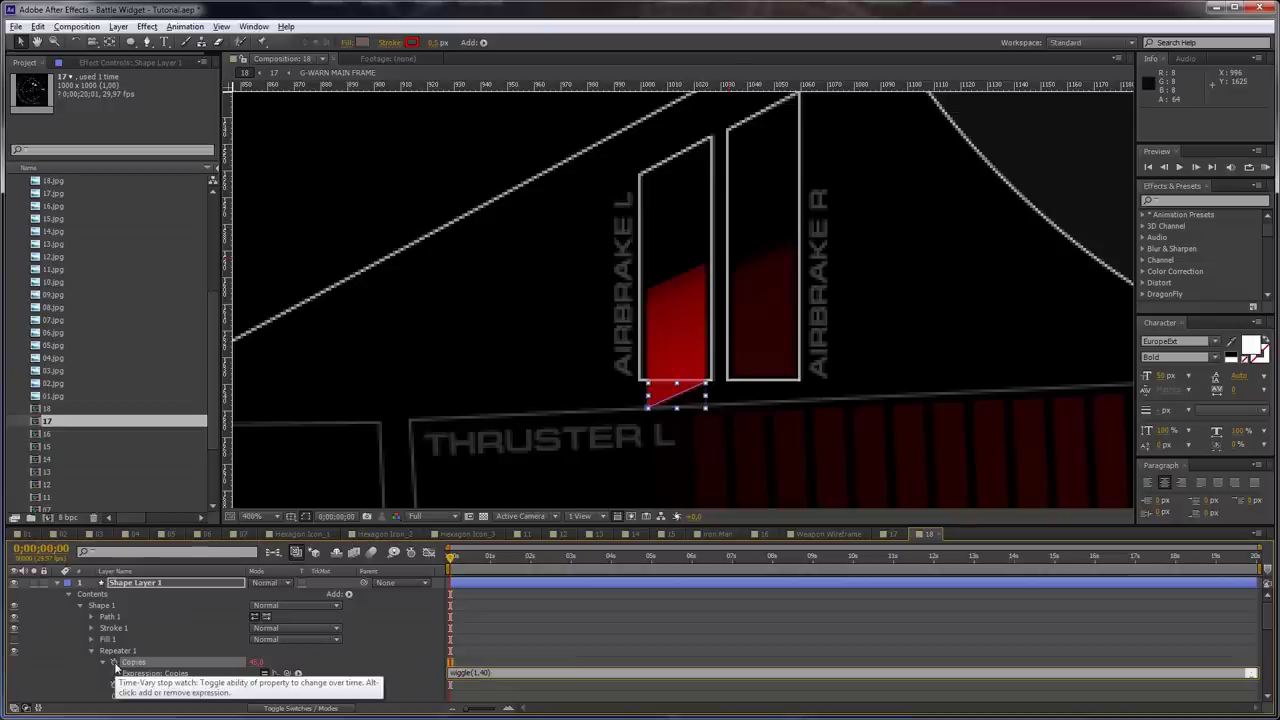
pyautogui.click(451, 646)
pyautogui.moveTo(456, 562); pyautogui.dragTo(583, 562)
# Create a white solid named "Matte Breaker" above Shape Layer 1
pyautogui.click(201, 579)
pyautogui.click(169, 582)
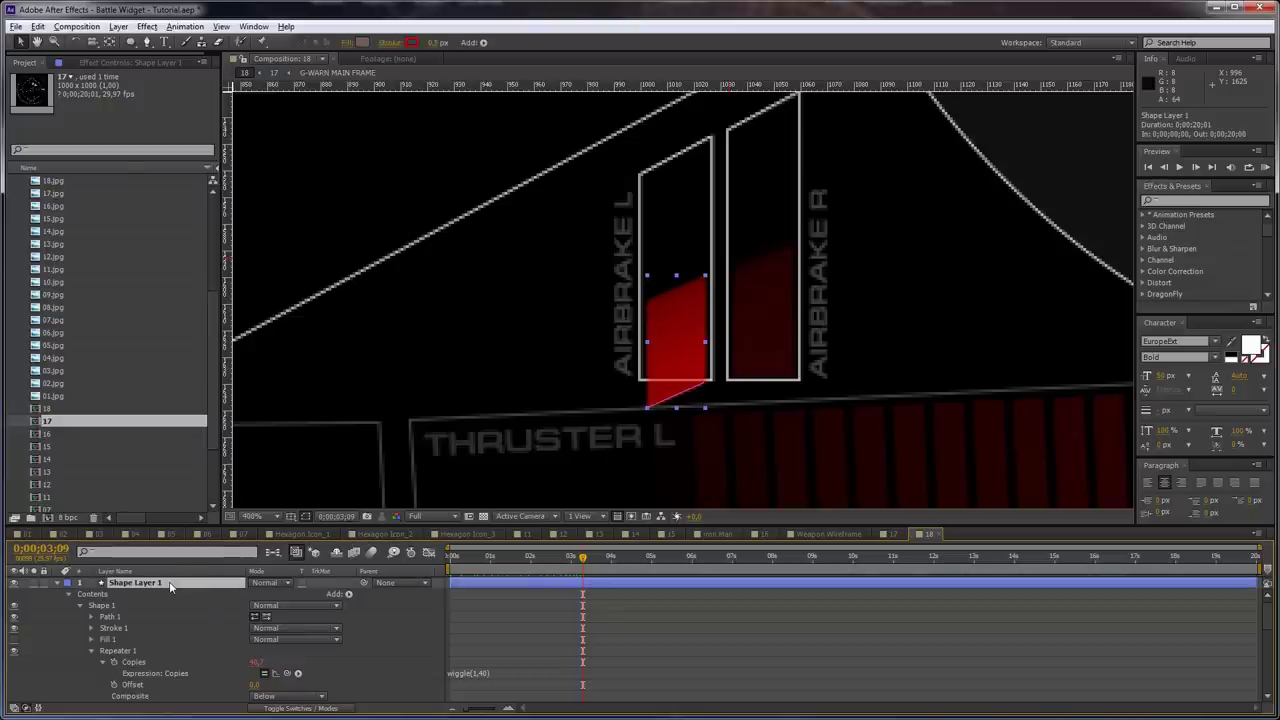
pyautogui.hotkey('ctrl', 'y')
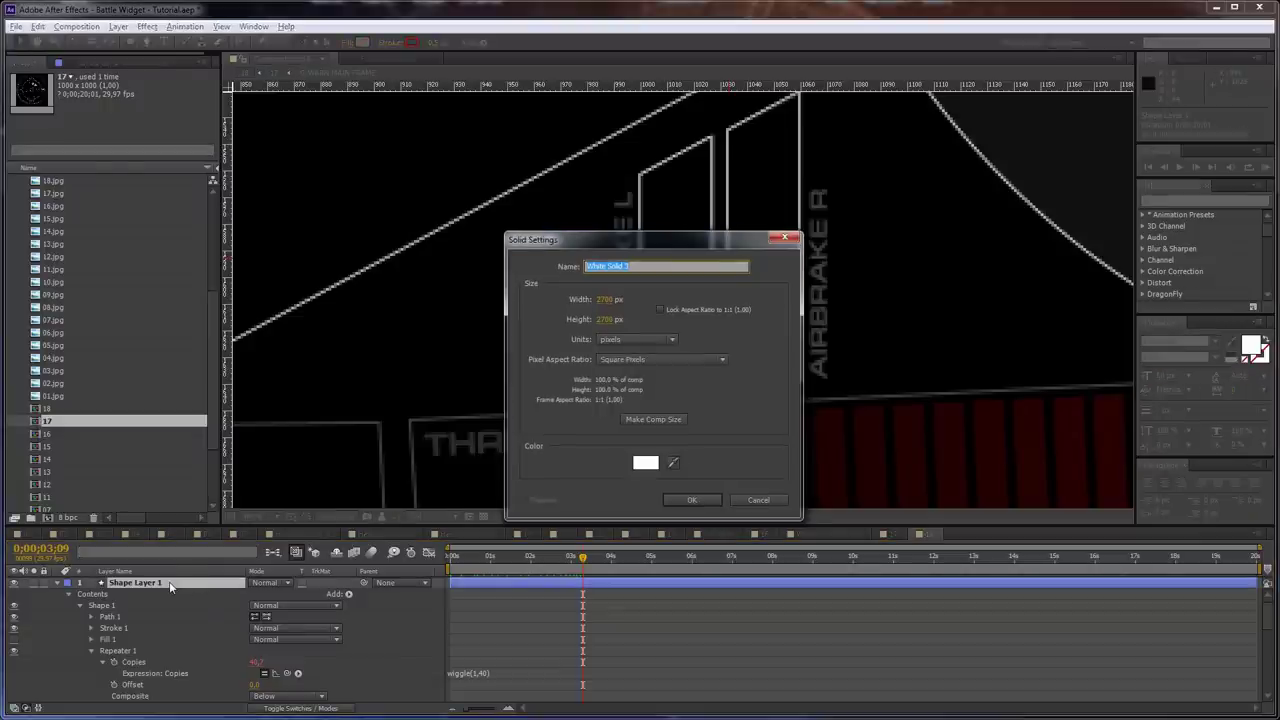
pyautogui.write('Matte Breaker')
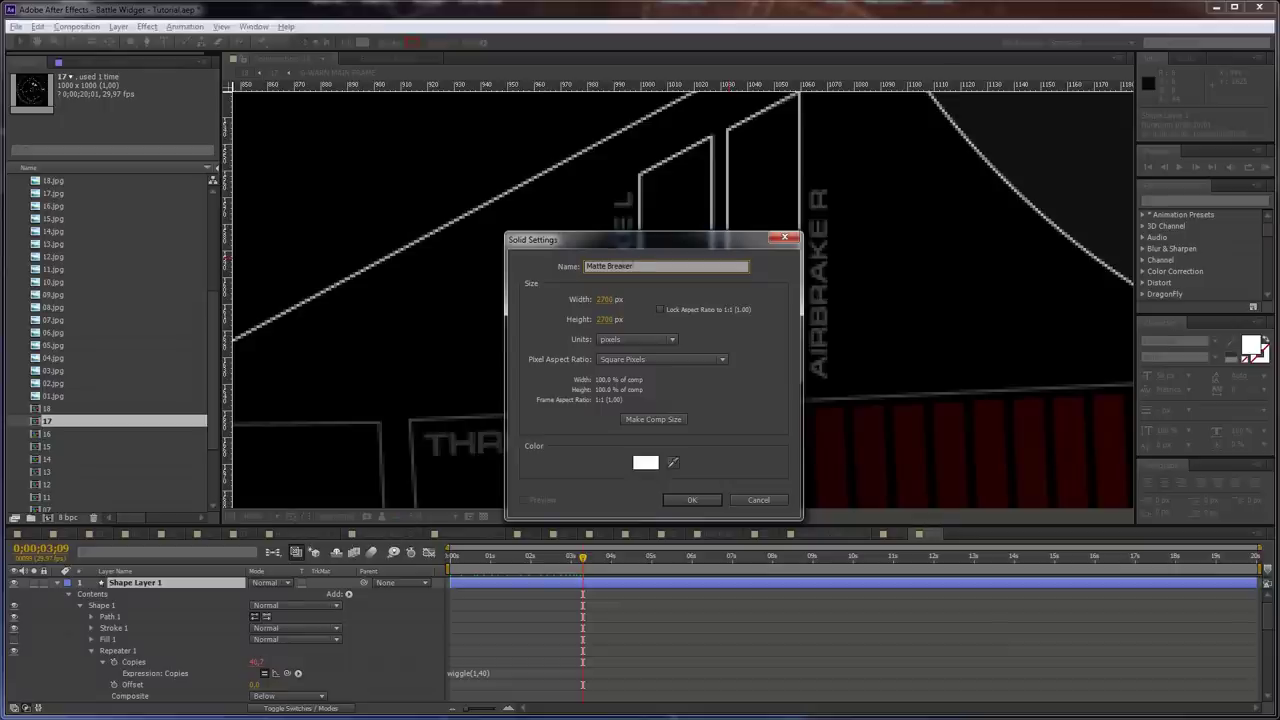
pyautogui.press('Return')
# Hide the Matte Breaker solid and mask it with a rectangle spanning the AIRBRAKE L gauge's interior from its foot to above its slanted edge
pyautogui.click(15, 584)
pyautogui.press('q')
pyautogui.scroll(1, 654, 337)
pyautogui.press('q')
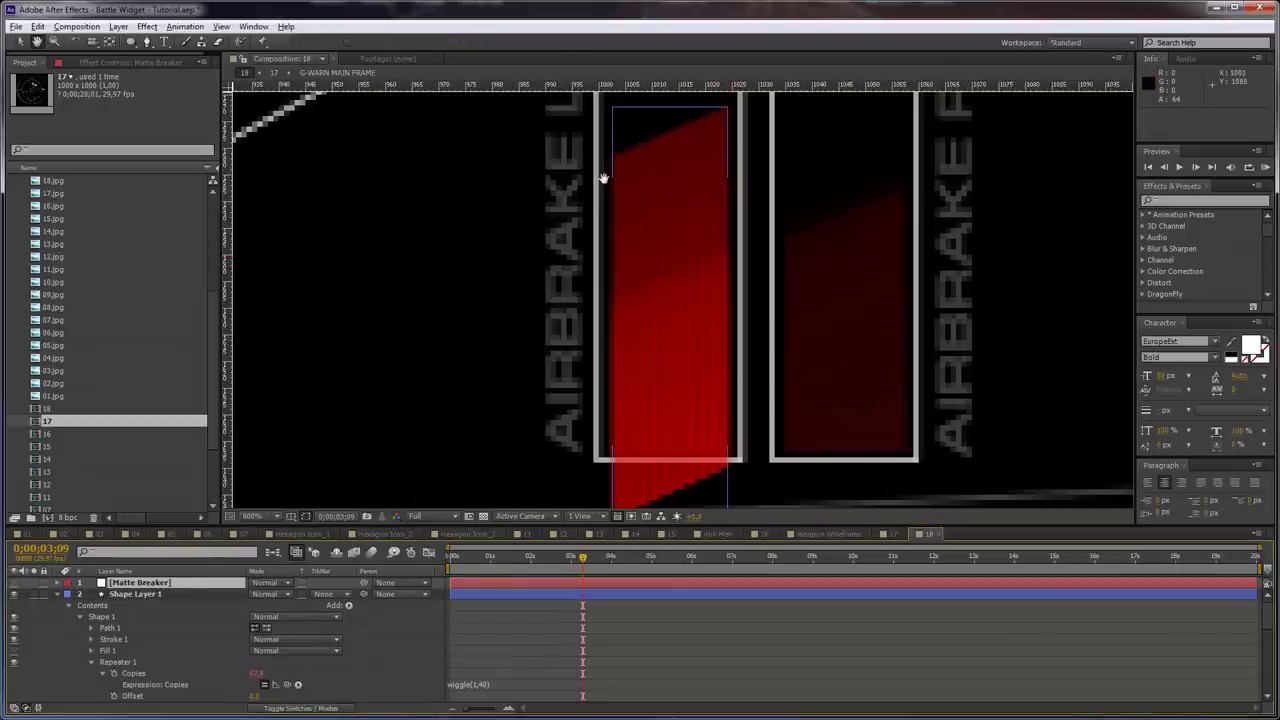
pyautogui.moveTo(600, 195); pyautogui.dragTo(730, 432)
pyautogui.hotkey('ctrl', 'z')
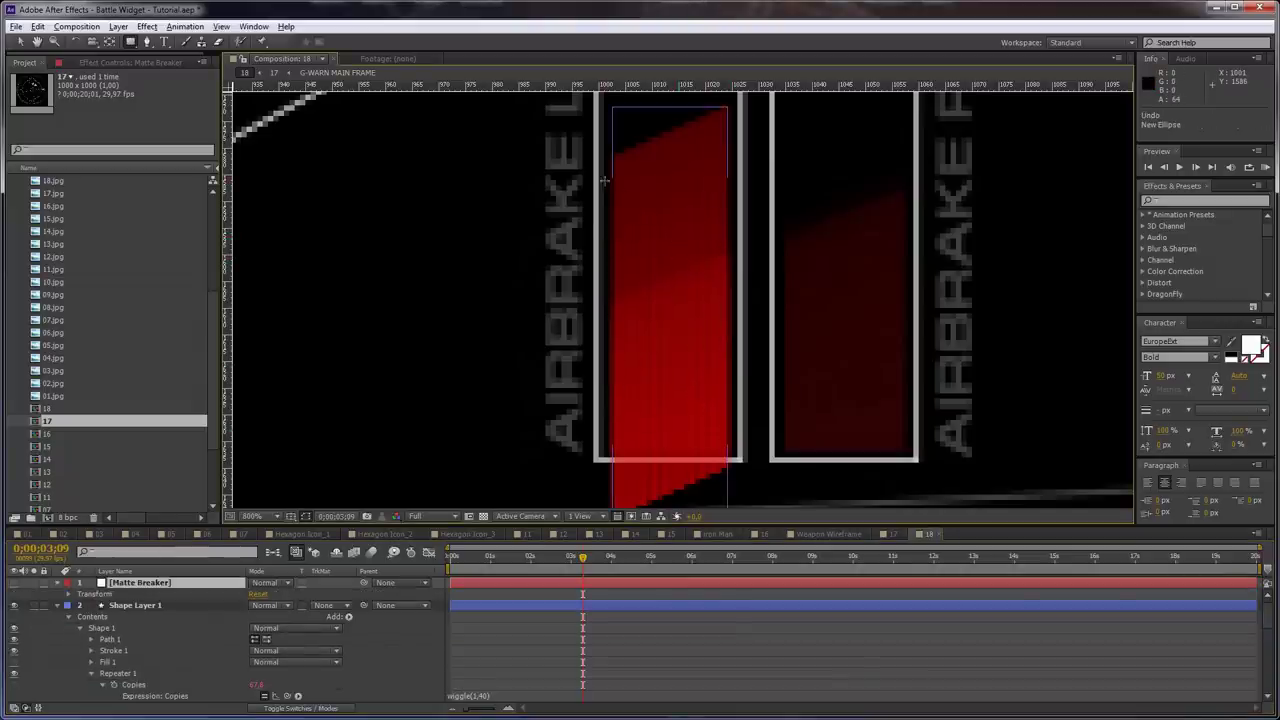
pyautogui.moveTo(607, 177); pyautogui.dragTo(732, 449)
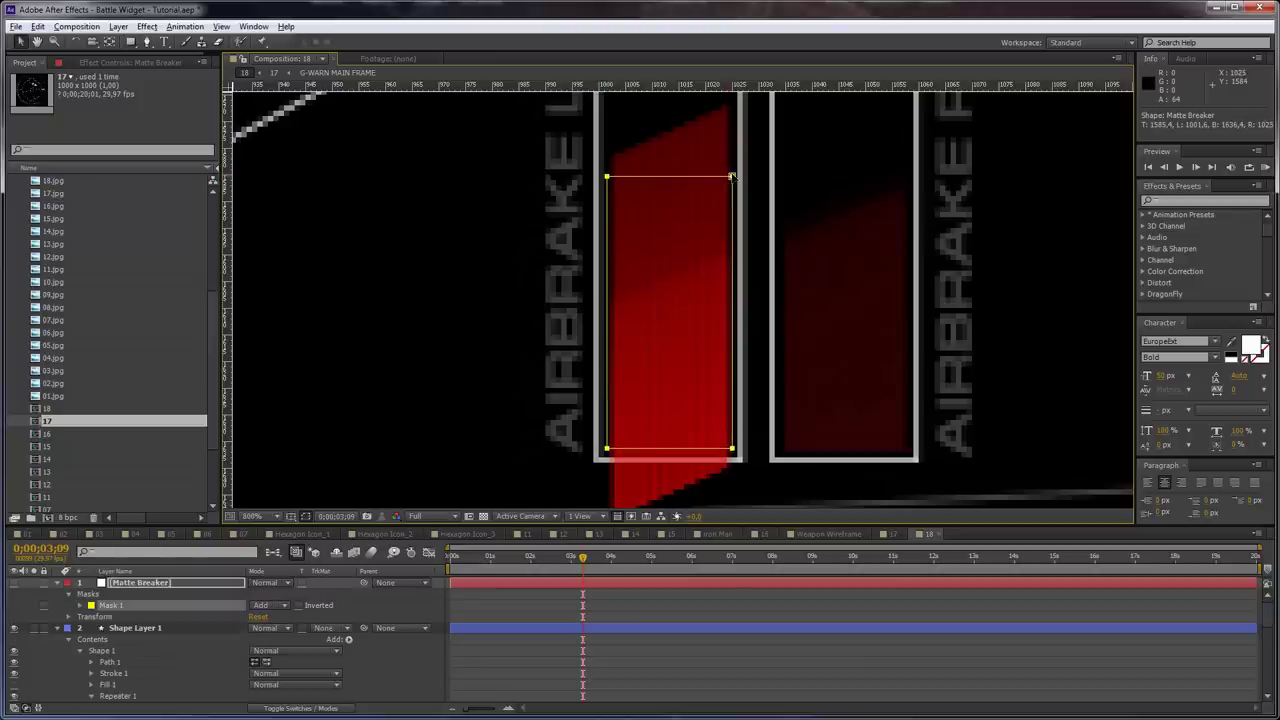
pyautogui.moveTo(671, 177)
pyautogui.mouseDown()
pyautogui.moveTo(671, 369)
pyautogui.moveTo(671, 160)
pyautogui.mouseUp()
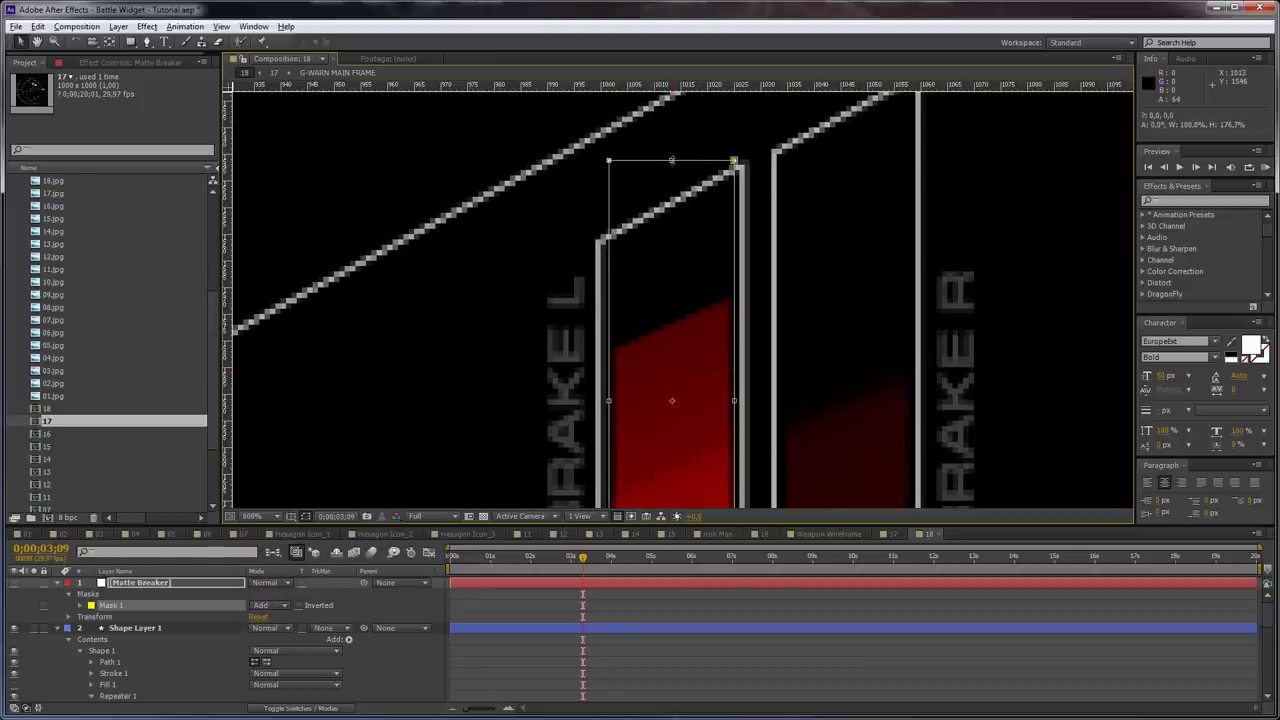
# Set Shape Layer 1's track matte to Alpha using the Matte Breaker layer
pyautogui.click(325, 628)
pyautogui.click(360, 663)
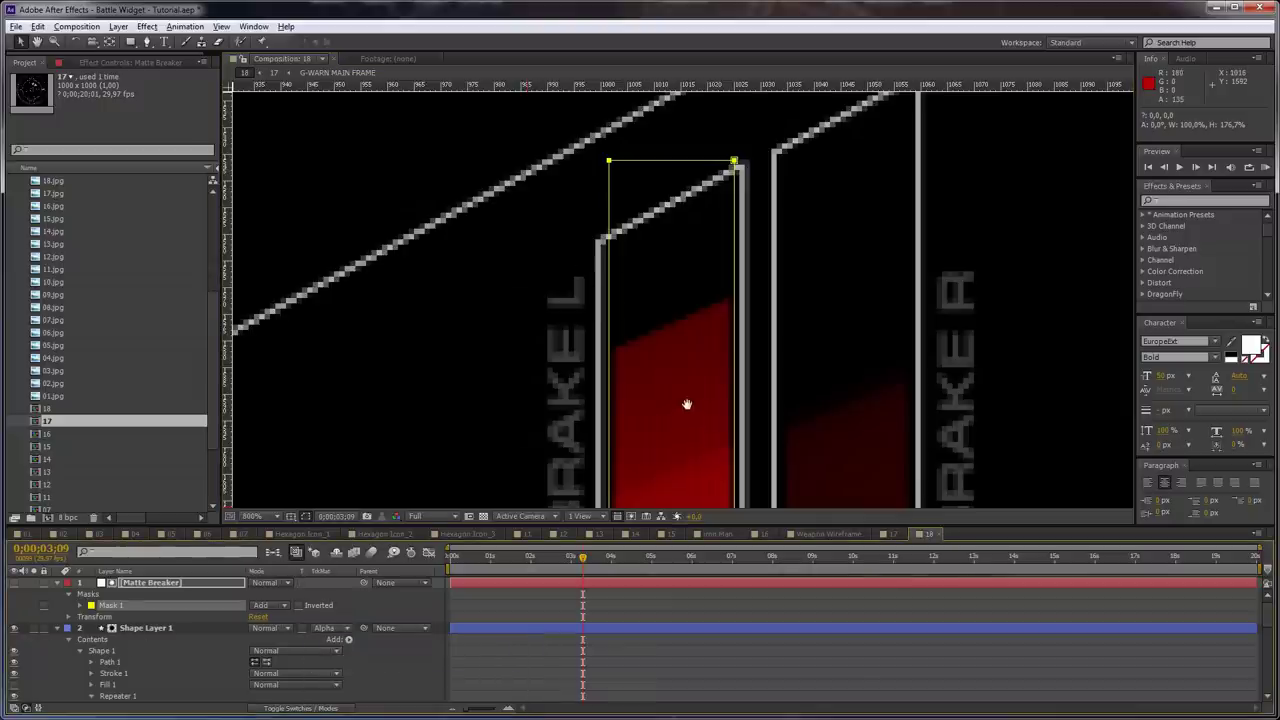
pyautogui.moveTo(686, 406); pyautogui.dragTo(654, 214)
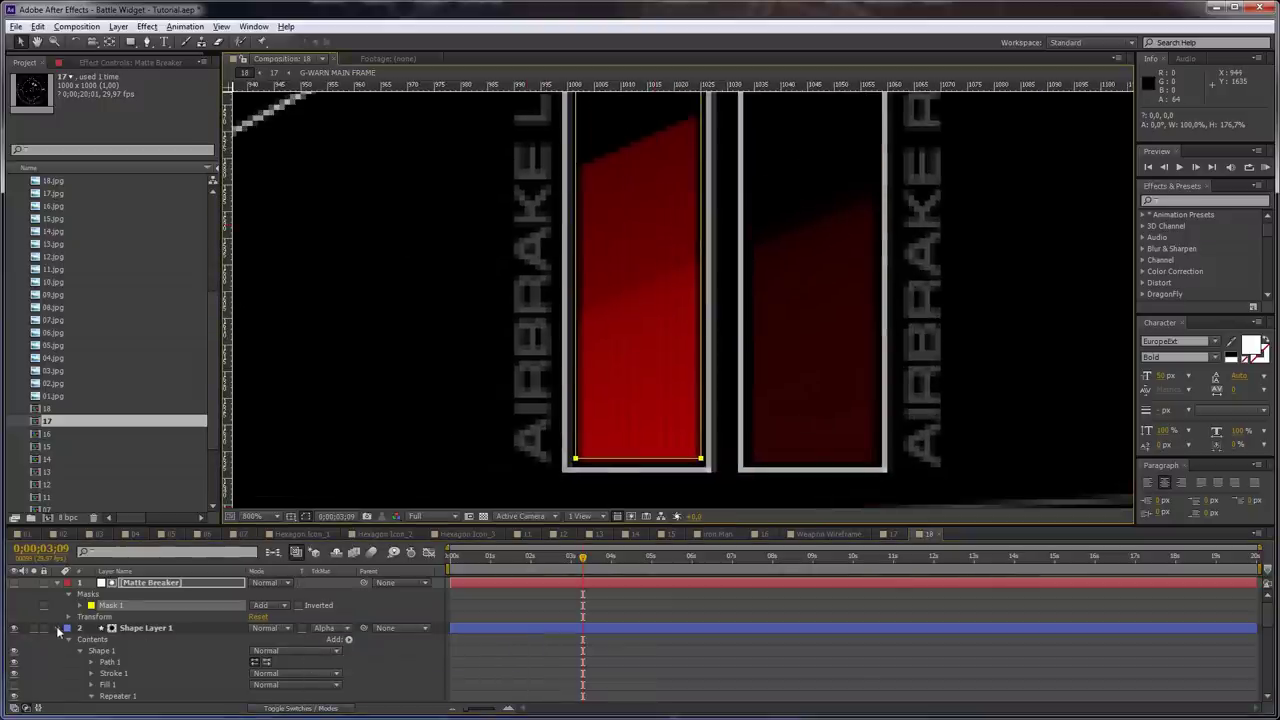
# Collapse the Matte Breaker and Shape Layer 1 properties and duplicate both layers together
pyautogui.click(58, 629)
pyautogui.click(129, 584)
pyautogui.click(58, 583)
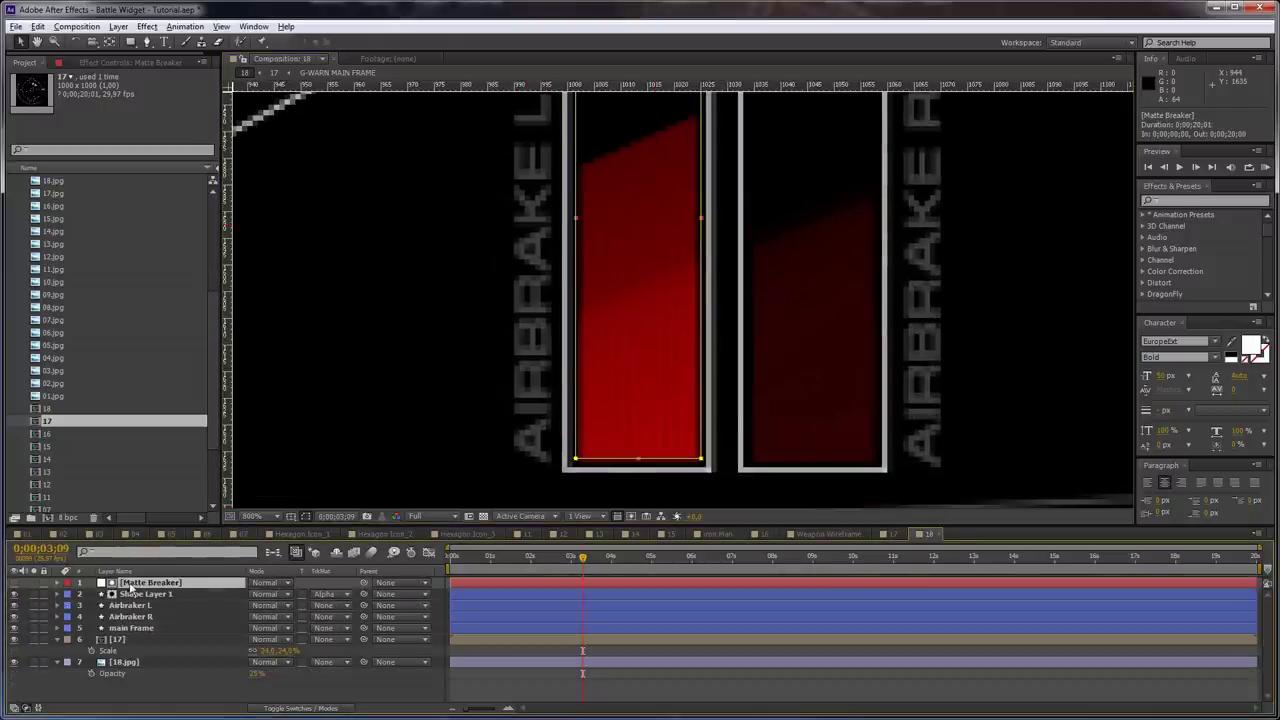
pyautogui.keyDown('shift'); pyautogui.click(144, 594); pyautogui.keyUp('shift')
pyautogui.hotkey('ctrl', 'd')
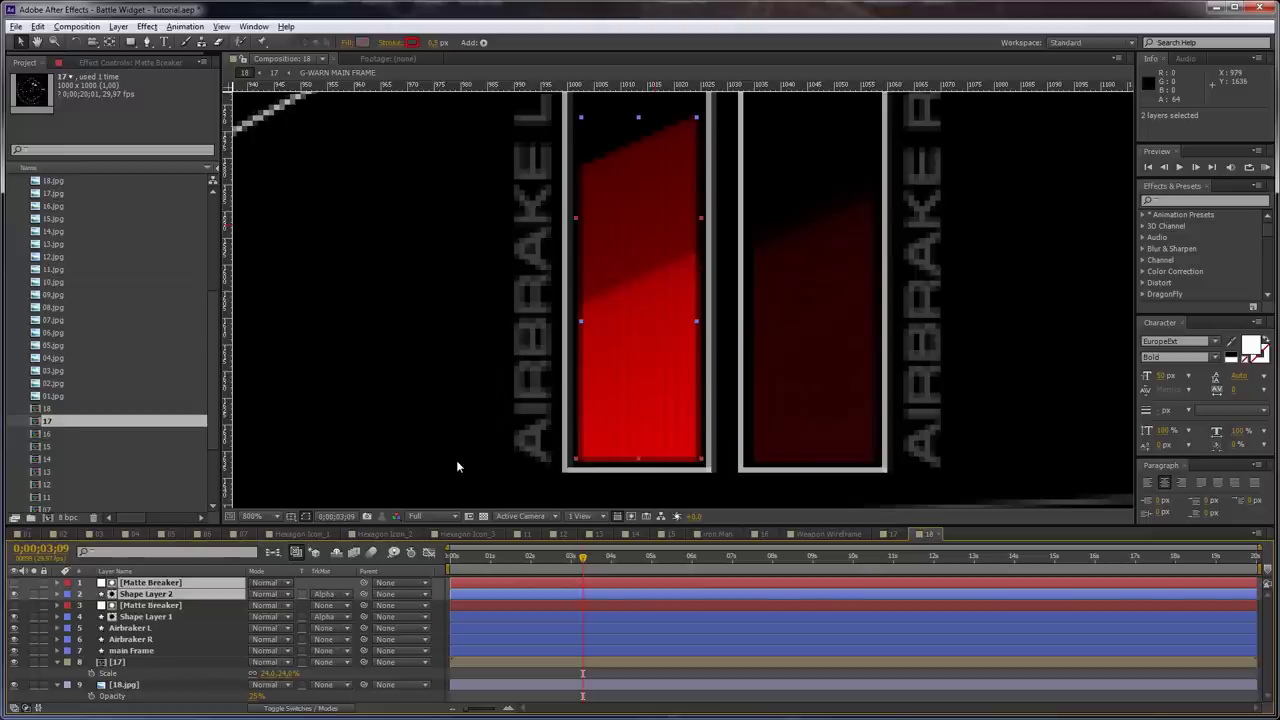
# Nudge the duplicated bar and matte sideways until they sit inside the AIRBRAKE R gauge
pyautogui.press('Right')
pyautogui.press('Right')
pyautogui.press('Right')
pyautogui.press('Right')
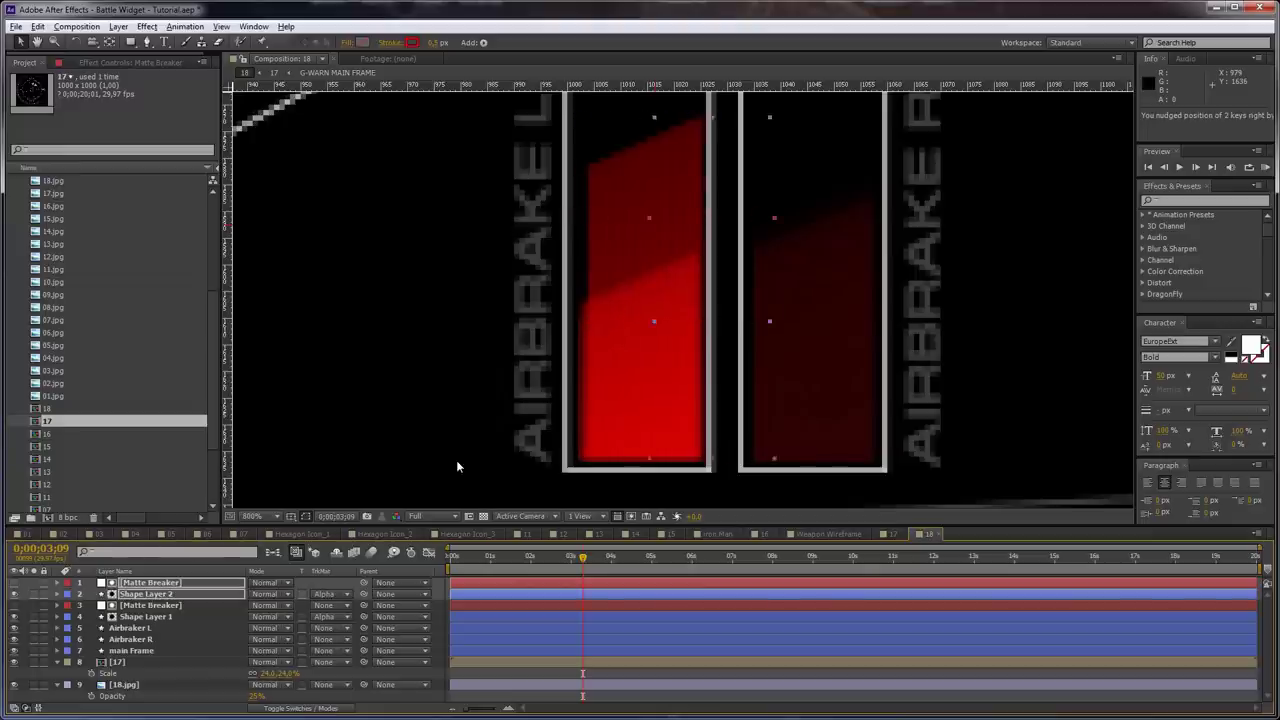
pyautogui.press('Right')
pyautogui.press('Right')
pyautogui.press('Right')
pyautogui.press('Right')
pyautogui.press('Right')
pyautogui.press('Right')
pyautogui.press('Right')
pyautogui.press('Right')
pyautogui.press('Right')
pyautogui.press('Right')
pyautogui.press('Right')
pyautogui.press('Left')
pyautogui.press('Left')
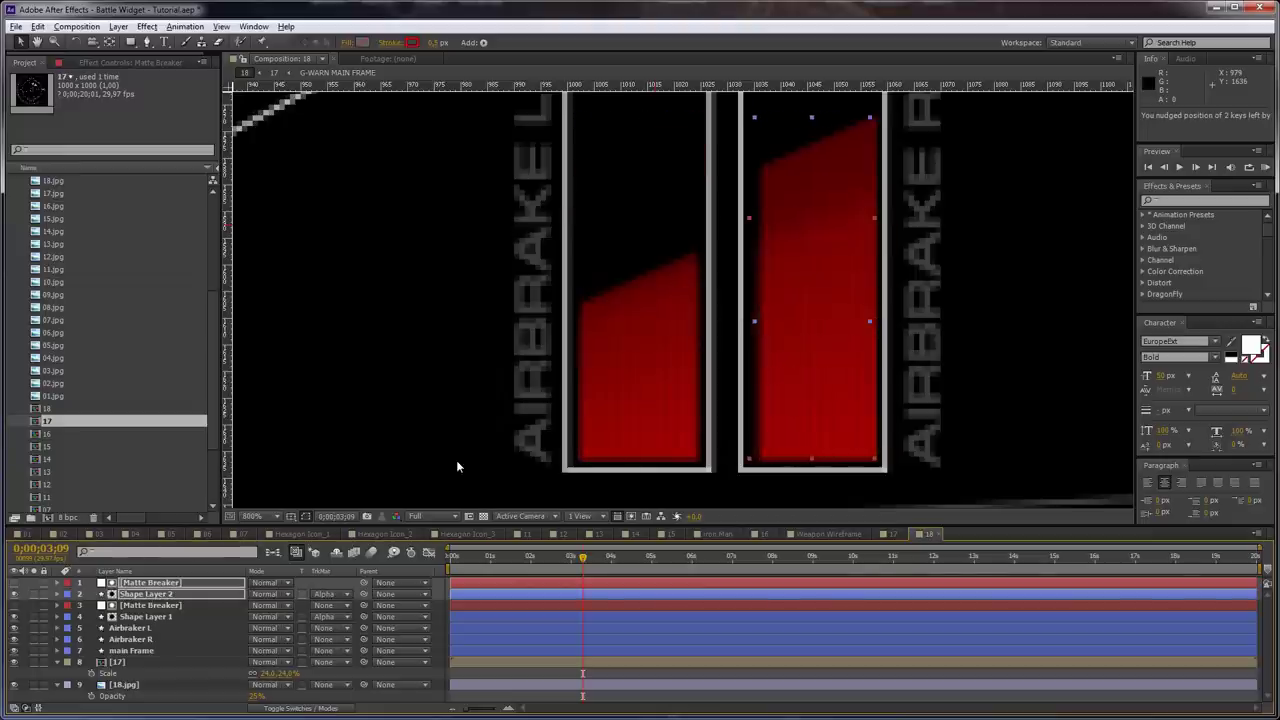
# Examine the remaining reference parts around the flight mode scale, ailerons, thrusters and G-WARN dial
pyautogui.scroll(-4, 663, 297)
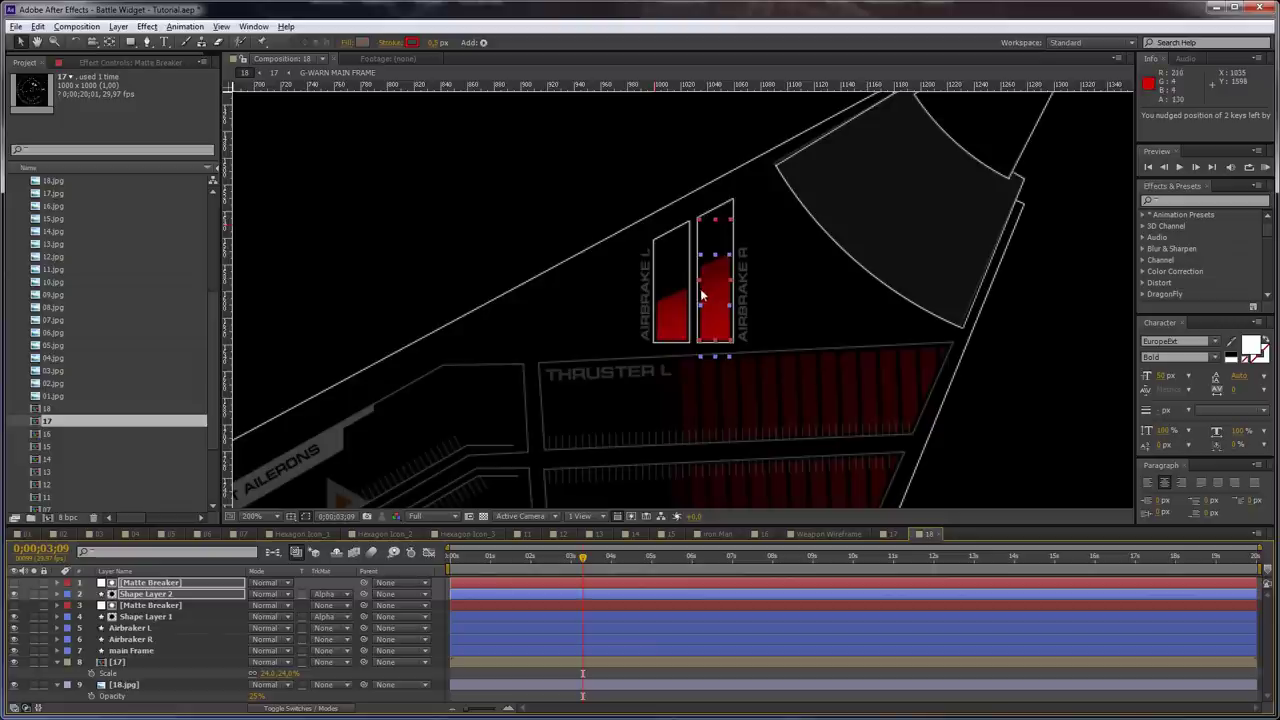
pyautogui.moveTo(666, 396); pyautogui.dragTo(702, 318)
pyautogui.moveTo(568, 406); pyautogui.dragTo(823, 110)
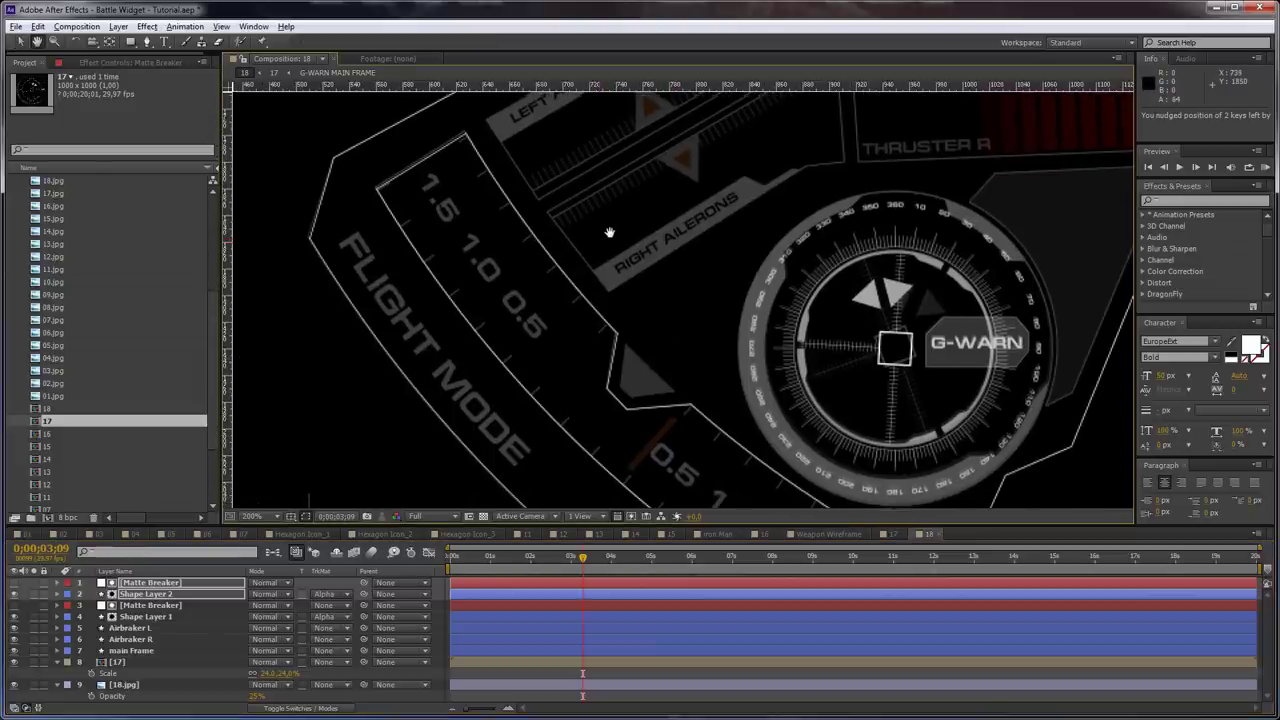
pyautogui.click(437, 587)
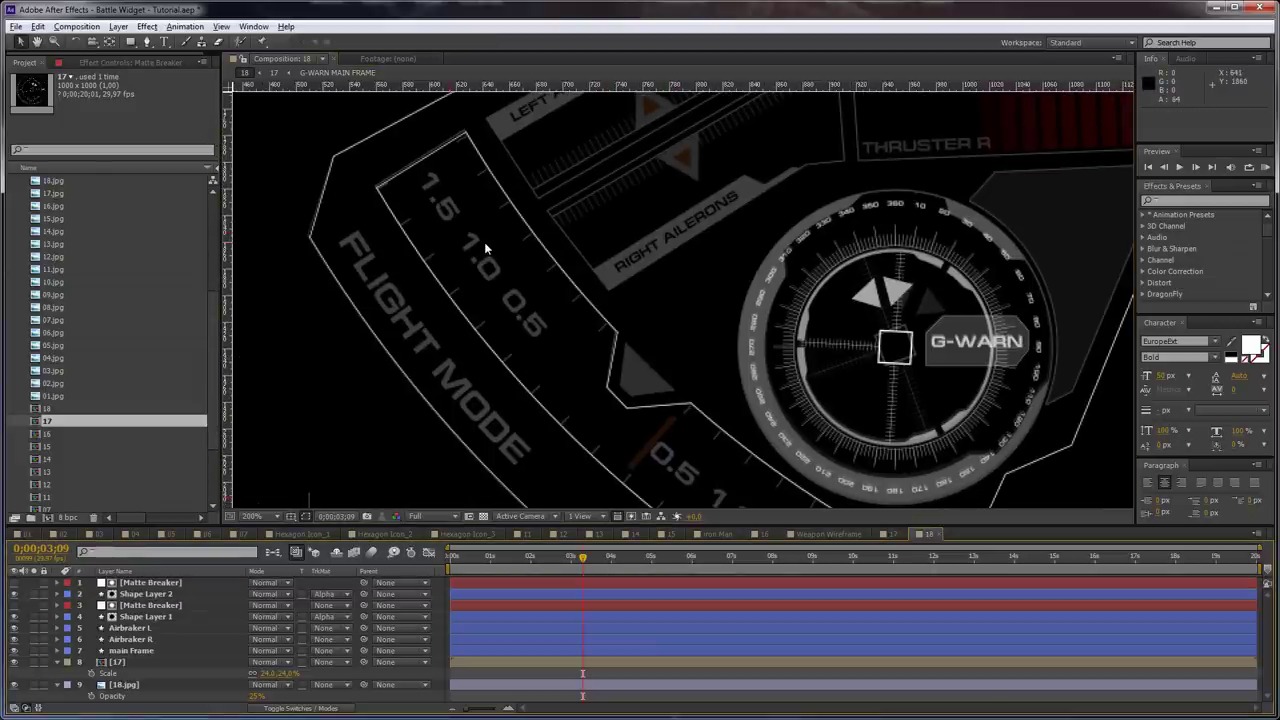
pyautogui.moveTo(797, 276); pyautogui.dragTo(519, 497)
# Collapse the revealed properties of the 17 and 18.jpg layers
pyautogui.click(75, 664)
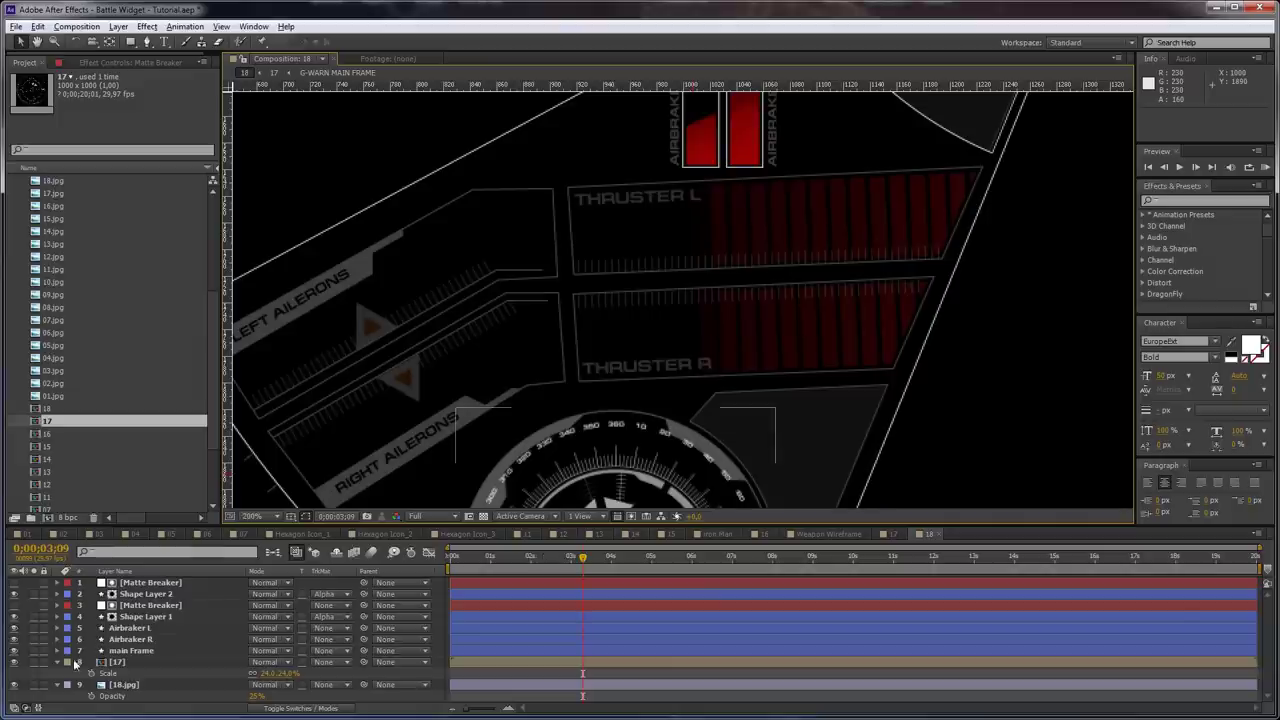
pyautogui.click(58, 667)
pyautogui.click(58, 674)
# Set the shape stroke colour to white (FFFFFF) and create a composition-sized ellipse on a new shape layer
pyautogui.press('g')
pyautogui.moveTo(885, 397); pyautogui.dragTo(861, 245)
pyautogui.scroll(1, 861, 240)
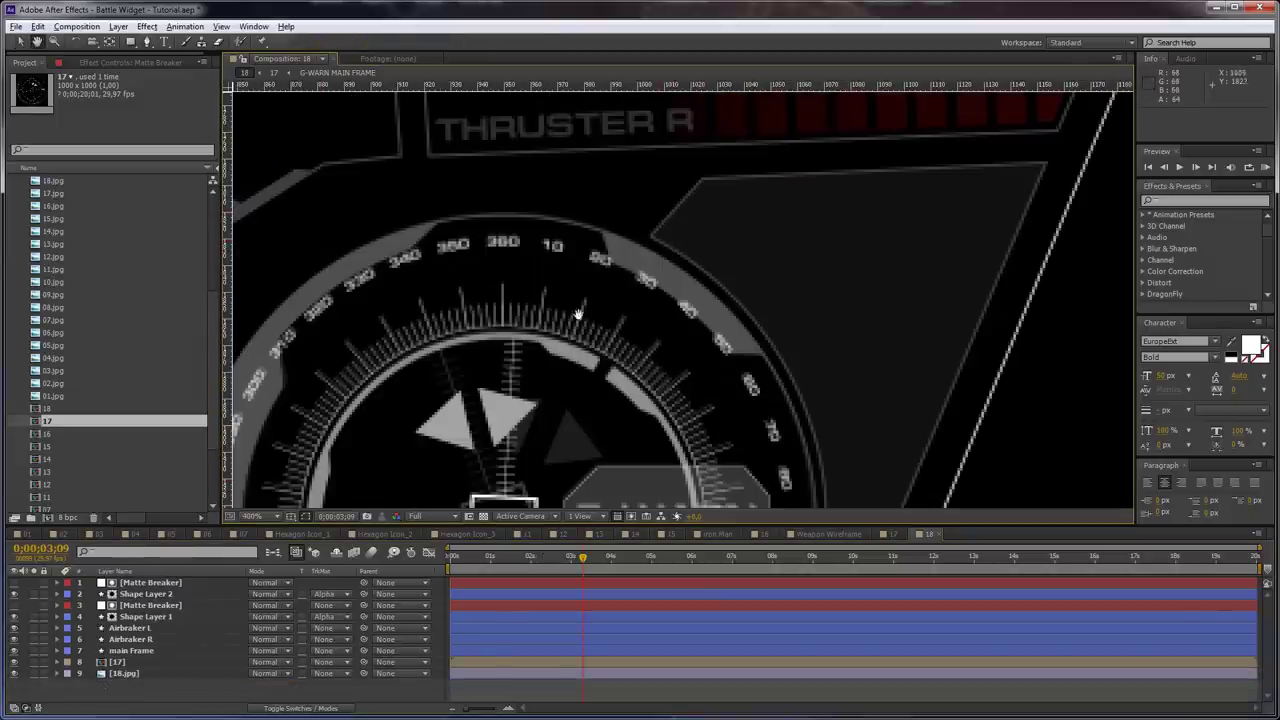
pyautogui.click(131, 43)
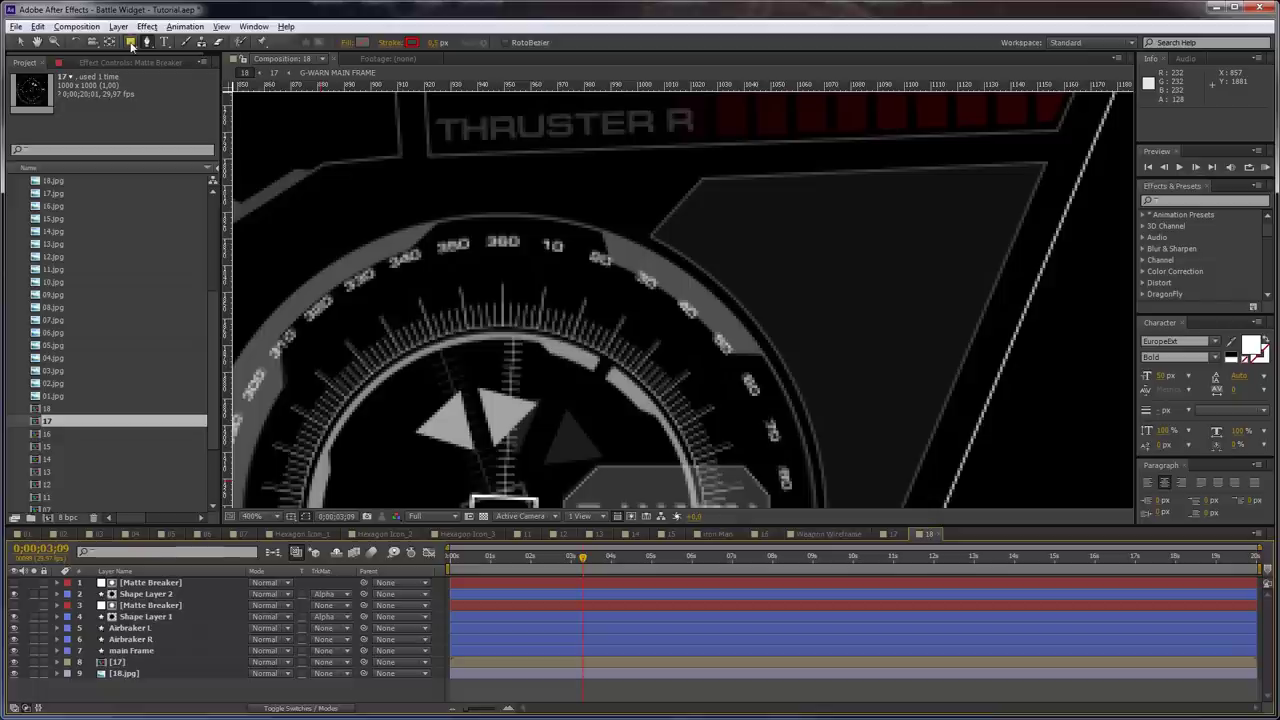
pyautogui.click(131, 44)
pyautogui.click(197, 71)
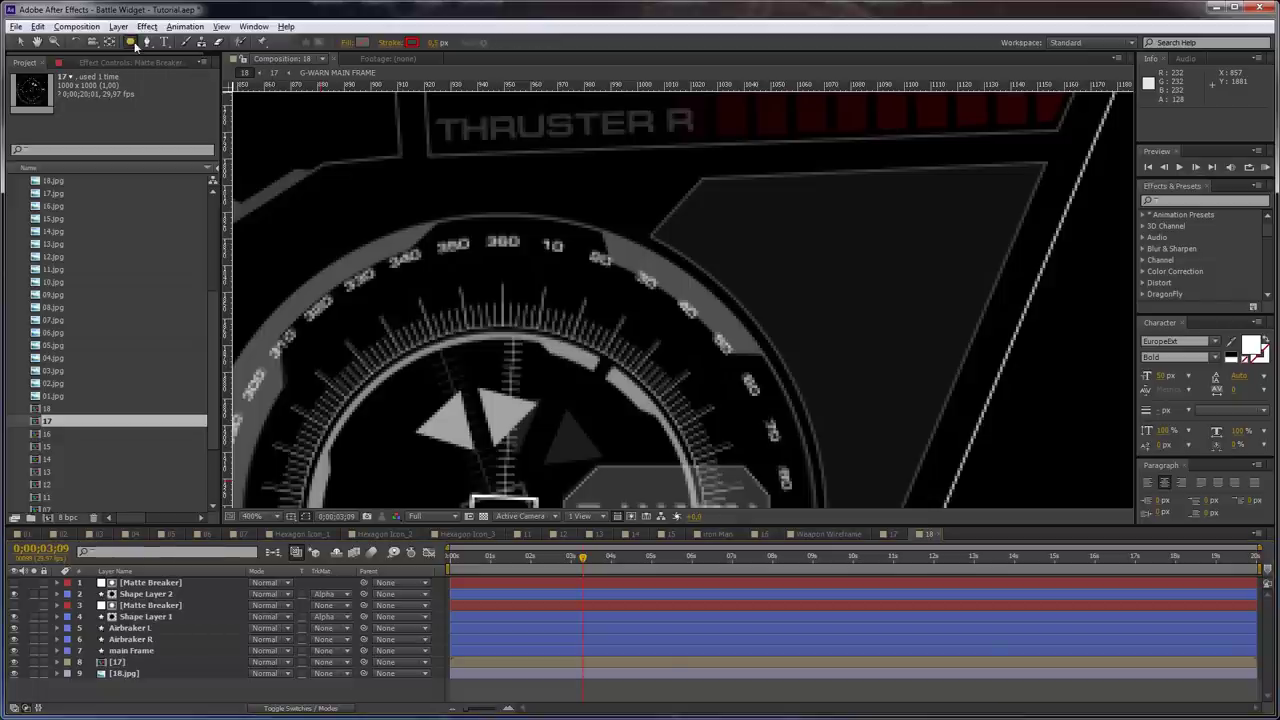
pyautogui.click(411, 42)
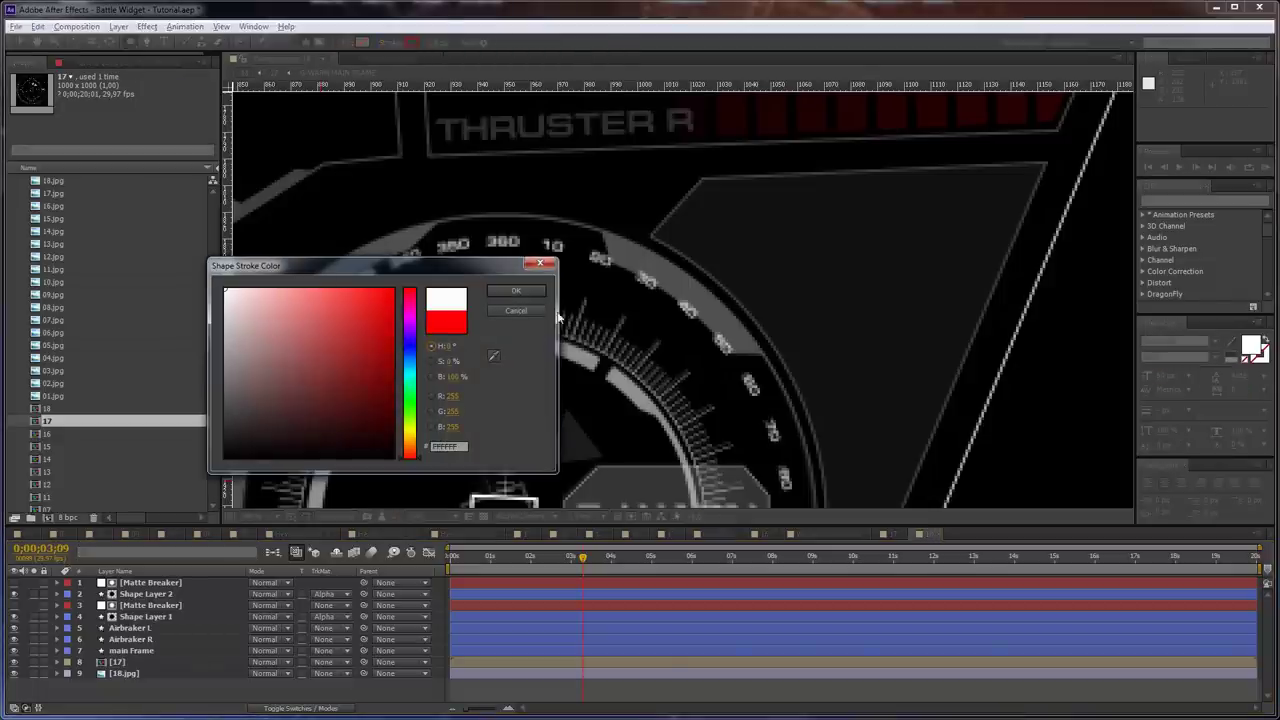
pyautogui.click(516, 290)
pyautogui.doubleClick(131, 45)
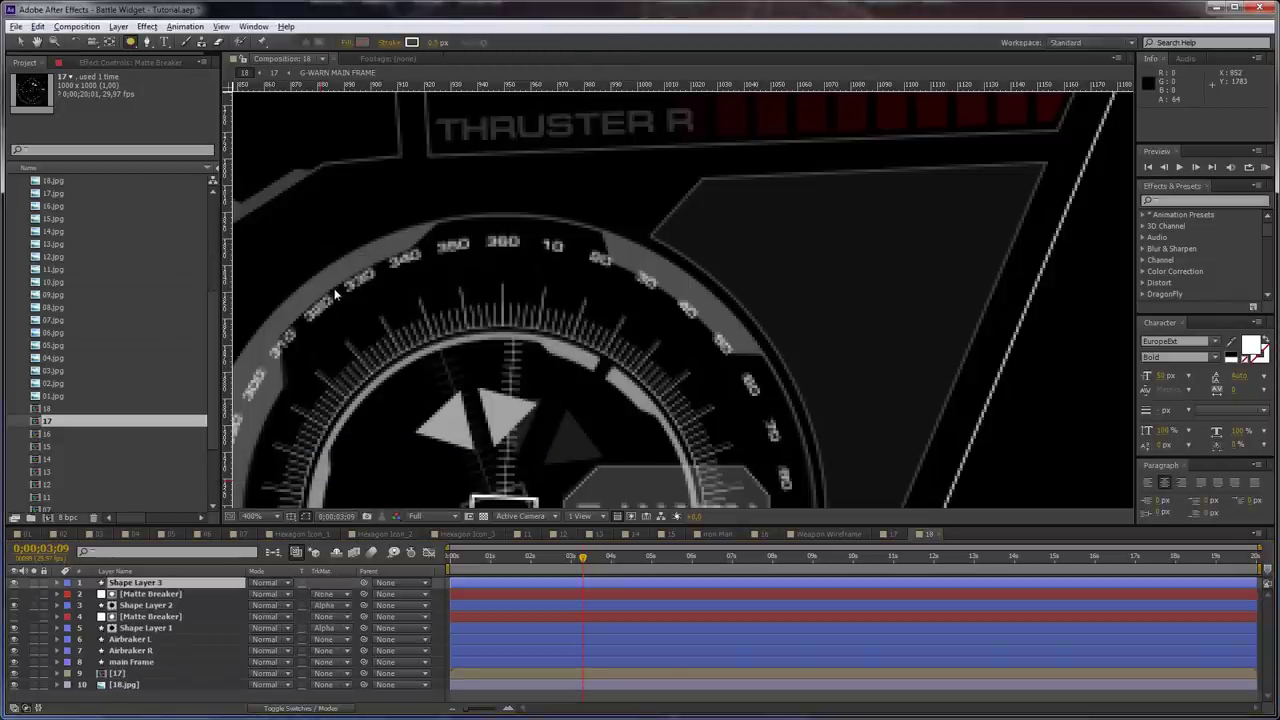
# Reduce the new ellipse's path size proportionally to about 476 px
pyautogui.click(92, 618)
pyautogui.moveTo(298, 635); pyautogui.dragTo(31, 631)
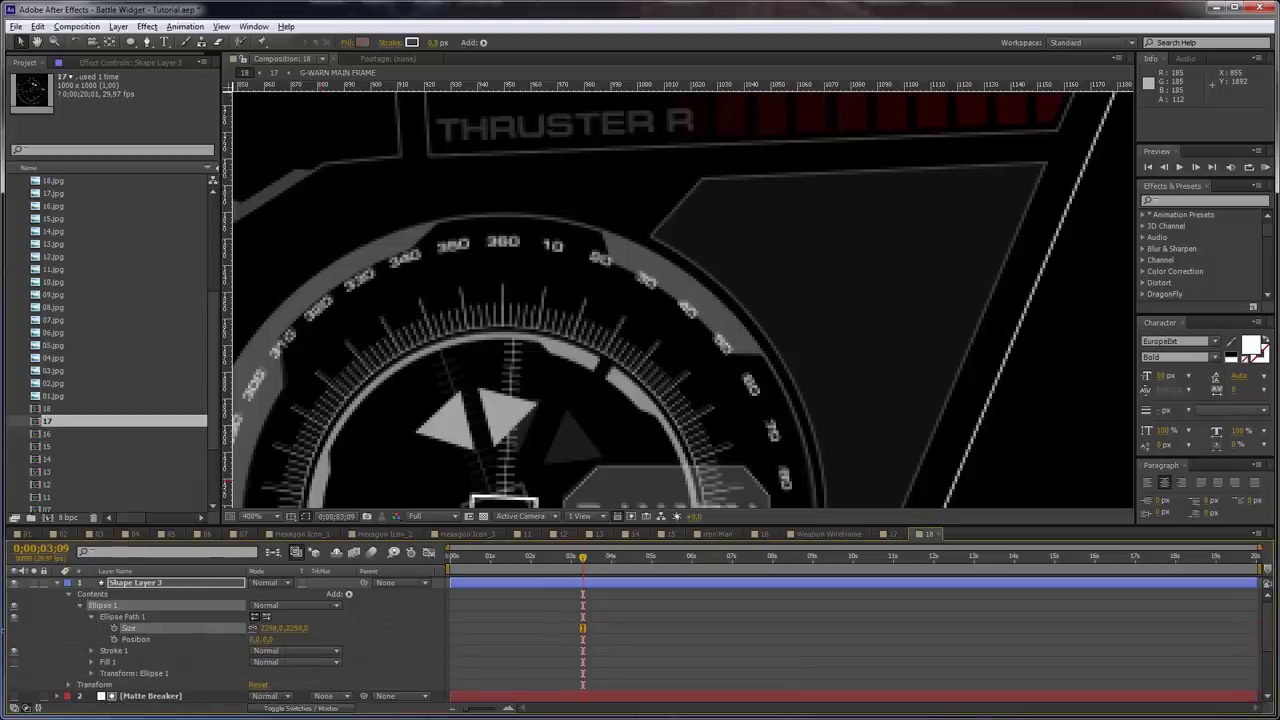
pyautogui.scroll(-4, 665, 247)
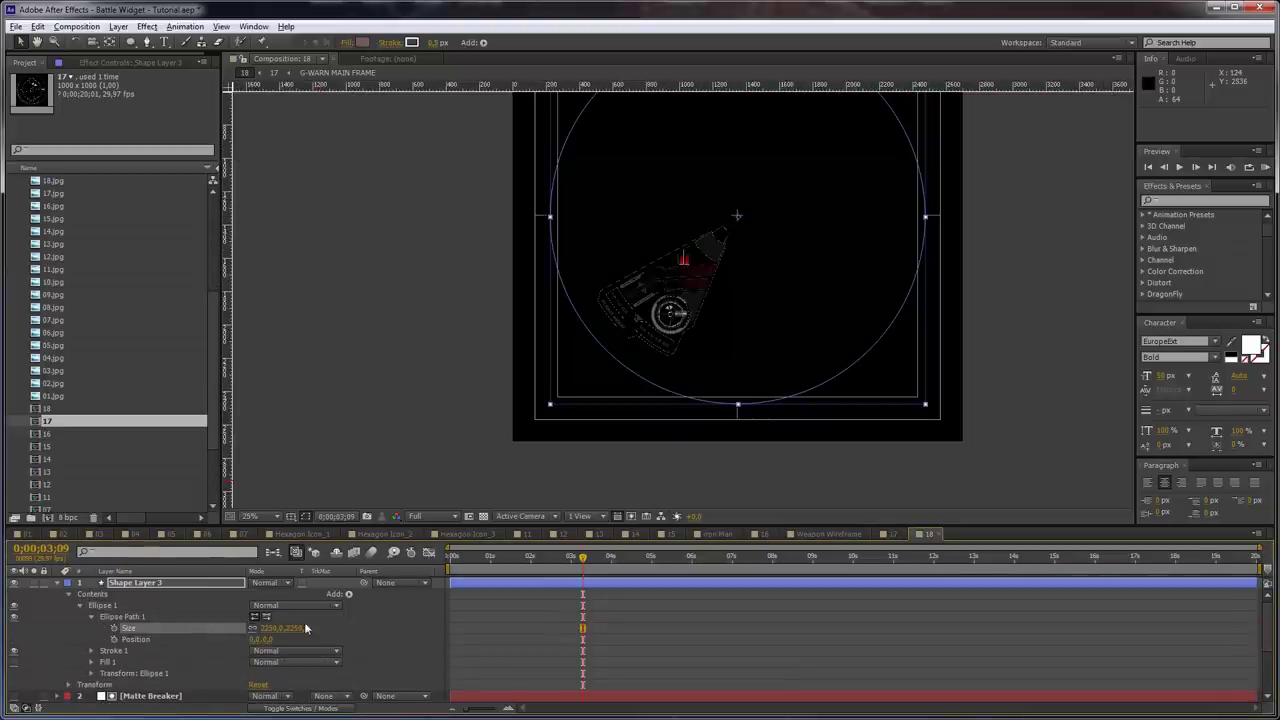
pyautogui.moveTo(297, 628); pyautogui.dragTo(115, 618)
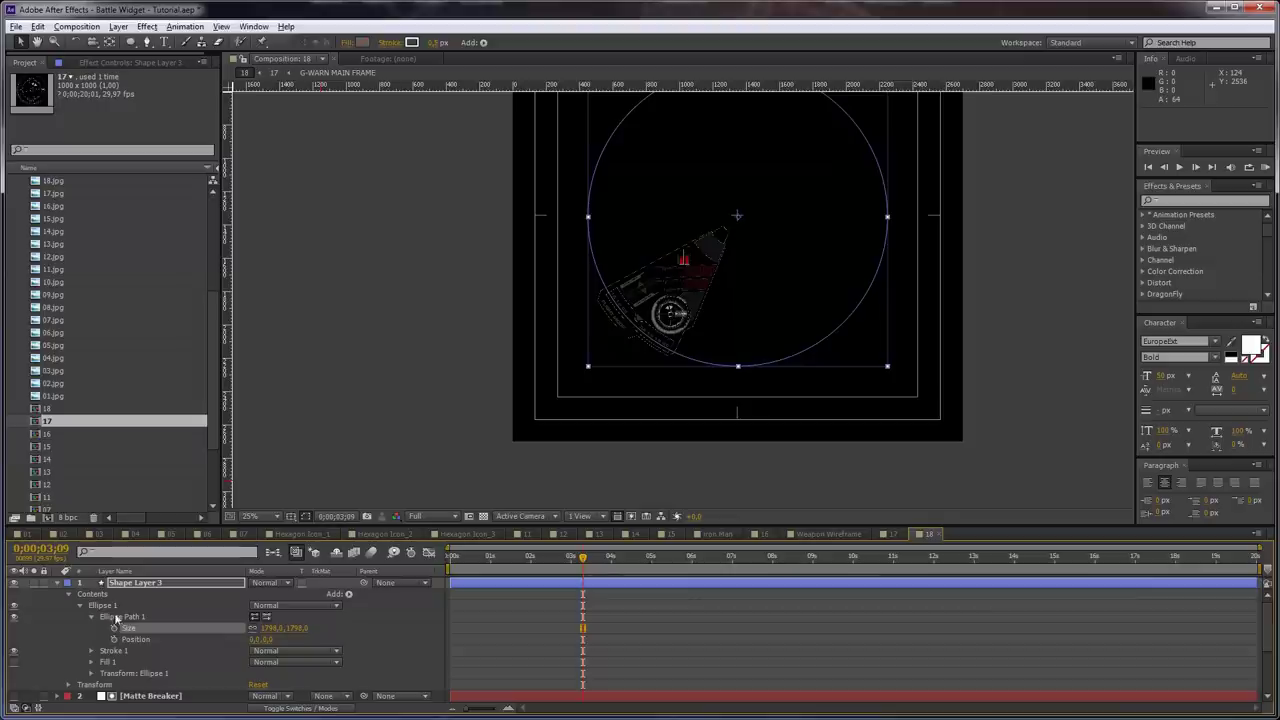
pyautogui.moveTo(294, 629); pyautogui.dragTo(2, 653)
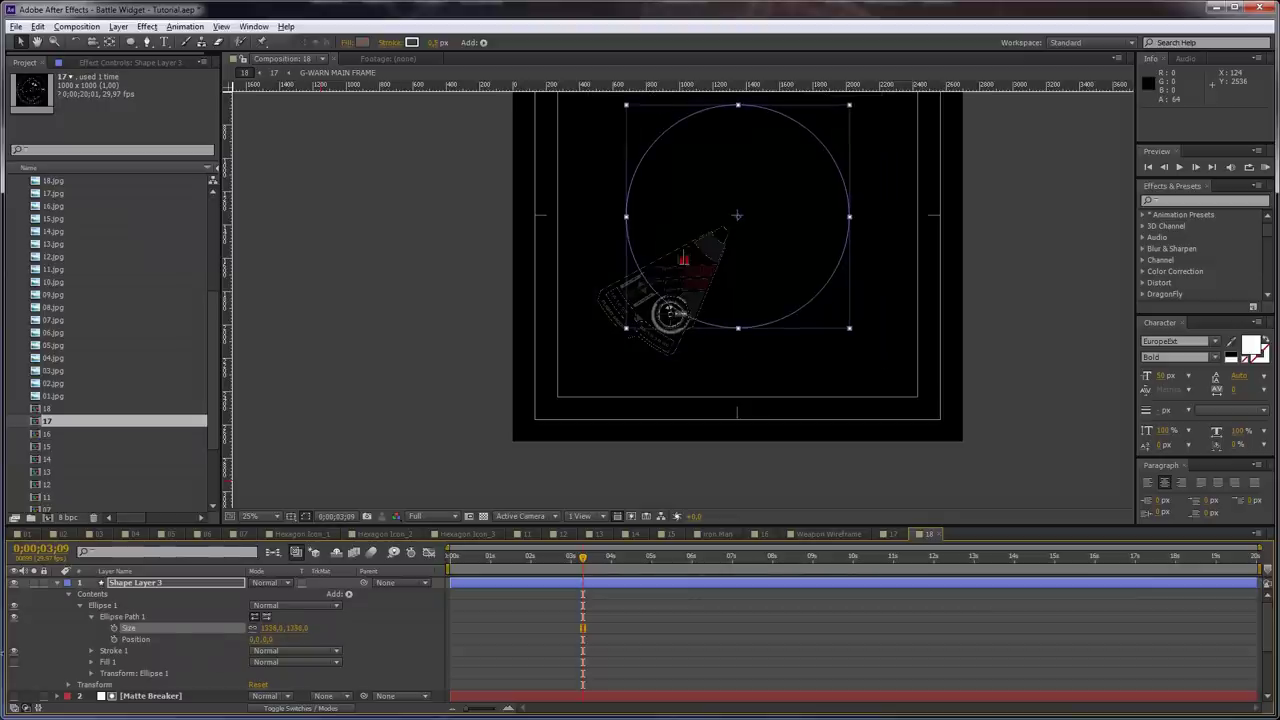
pyautogui.moveTo(302, 636); pyautogui.dragTo(150, 626)
pyautogui.press('.')
pyautogui.press('.')
# Move the ellipse onto the G-WARN dial, reduce its path size to about 233 px and align it with the outer ring
pyautogui.moveTo(824, 136); pyautogui.dragTo(693, 335)
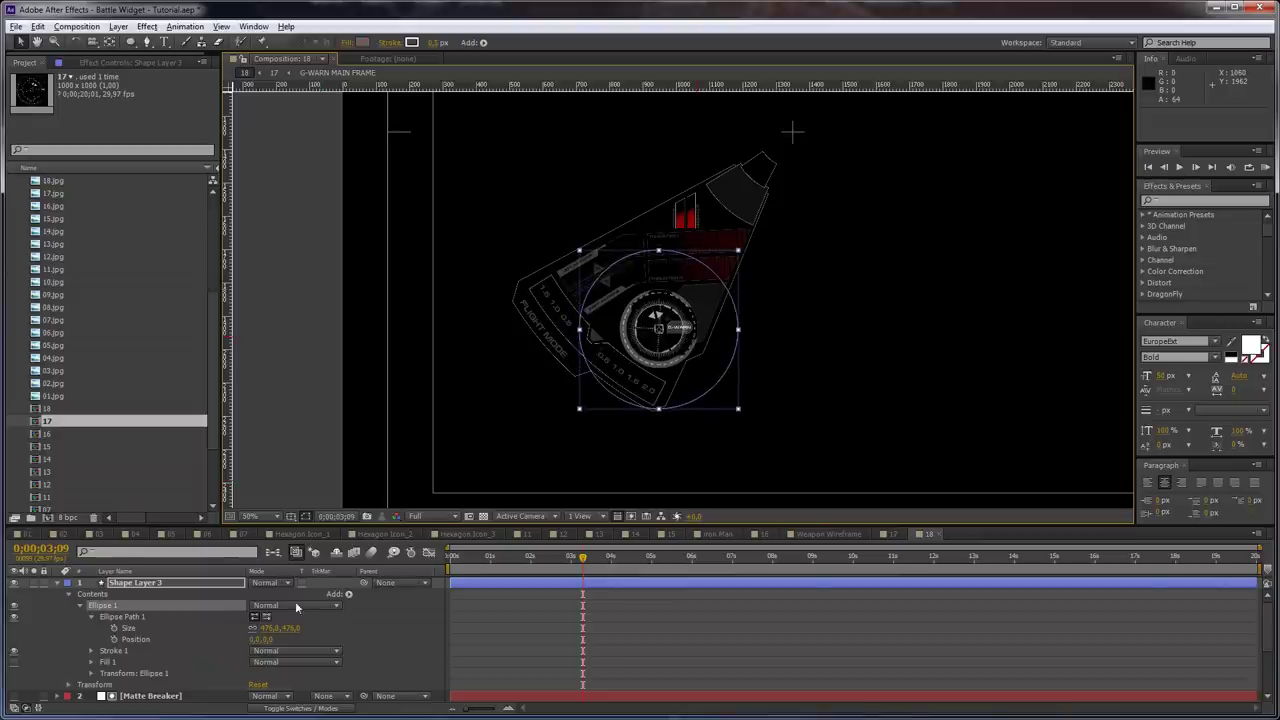
pyautogui.moveTo(291, 630); pyautogui.dragTo(128, 634)
pyautogui.scroll(2, 672, 304)
pyautogui.press('space')
pyautogui.moveTo(685, 373); pyautogui.dragTo(680, 297)
pyautogui.scroll(1, 686, 298)
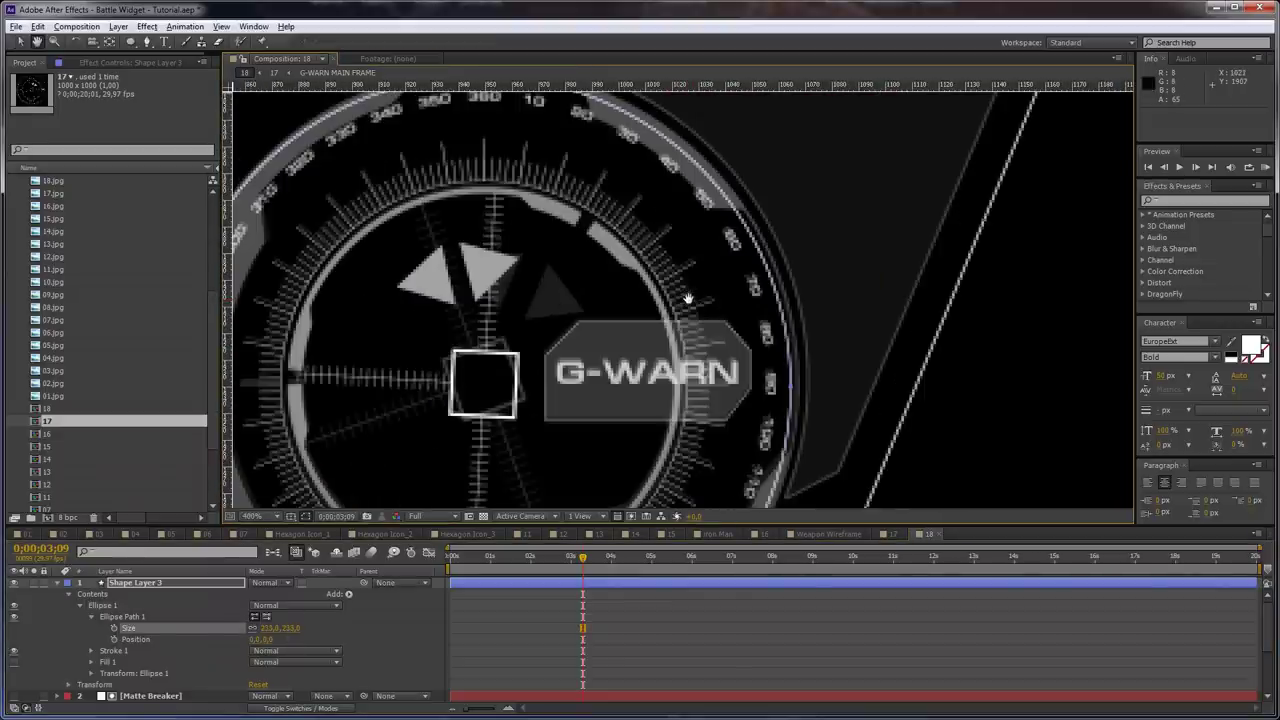
pyautogui.moveTo(526, 398); pyautogui.dragTo(547, 386)
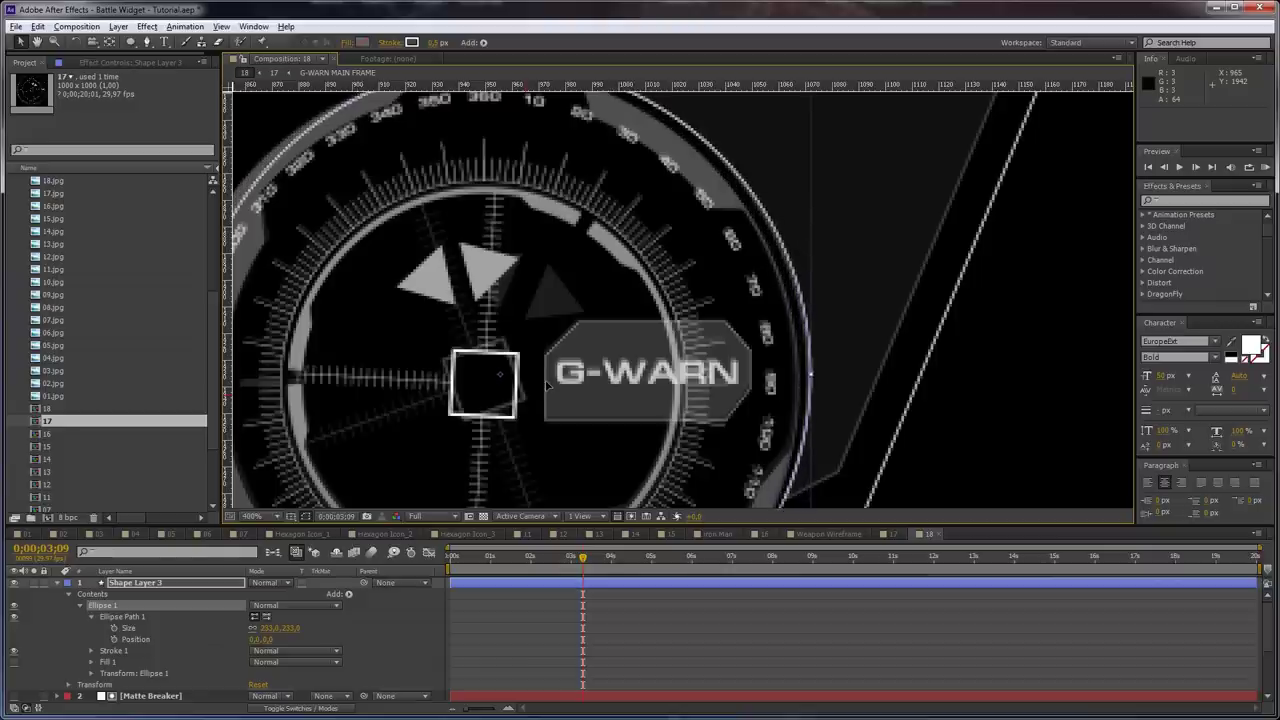
pyautogui.moveTo(571, 238); pyautogui.dragTo(586, 374)
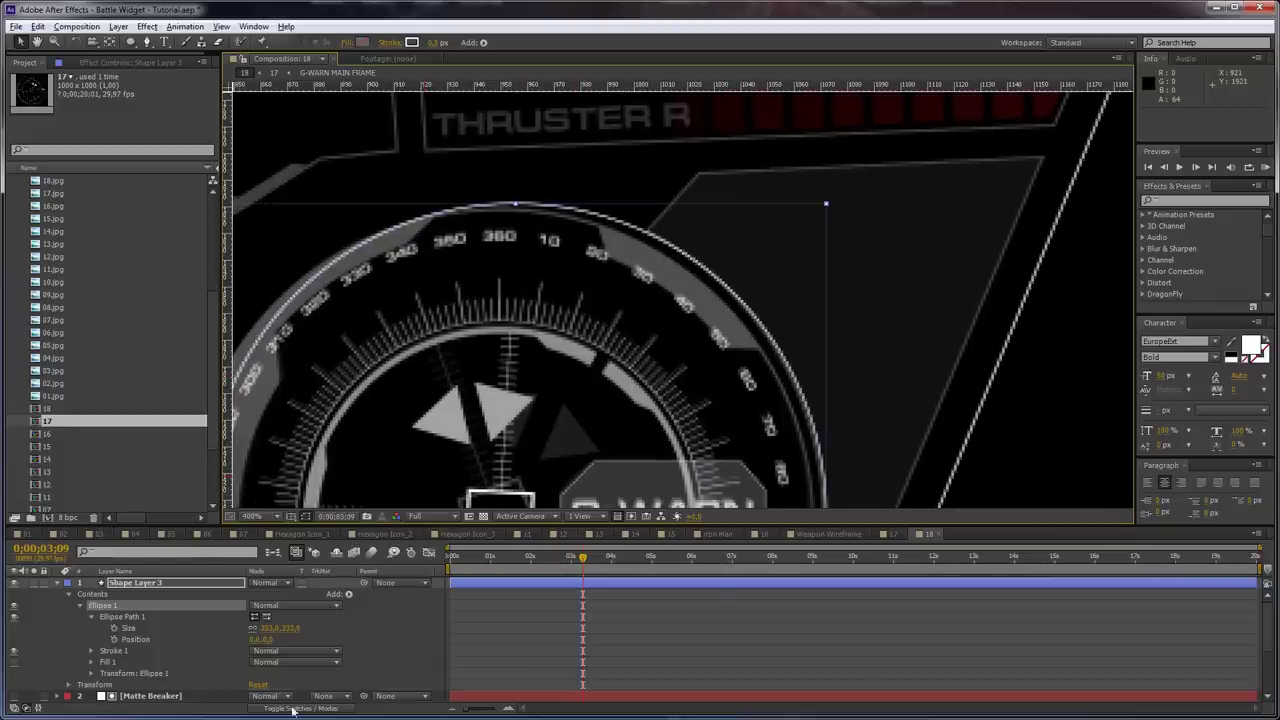
# Add Trim Paths to the dial ellipse with Start 6.9% and End about 31.6%, keeping only the arc bordering the adjacent panel
pyautogui.click(348, 594)
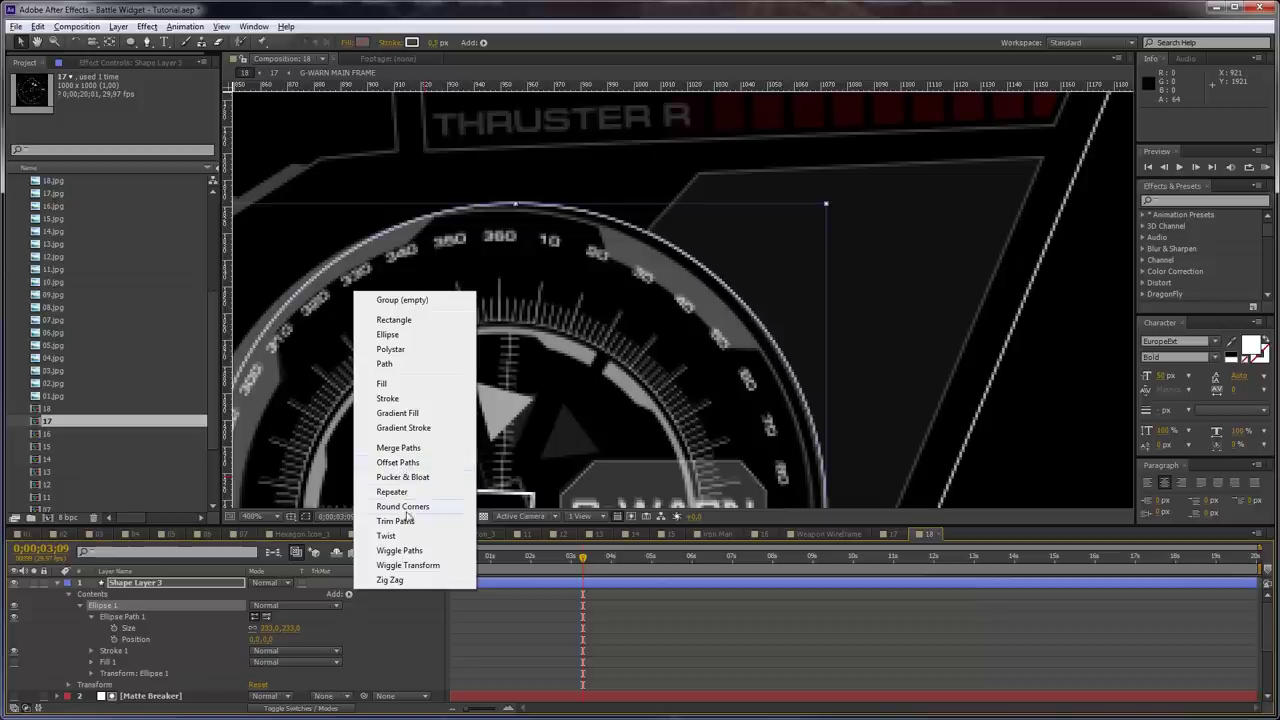
pyautogui.click(405, 520)
pyautogui.click(91, 652)
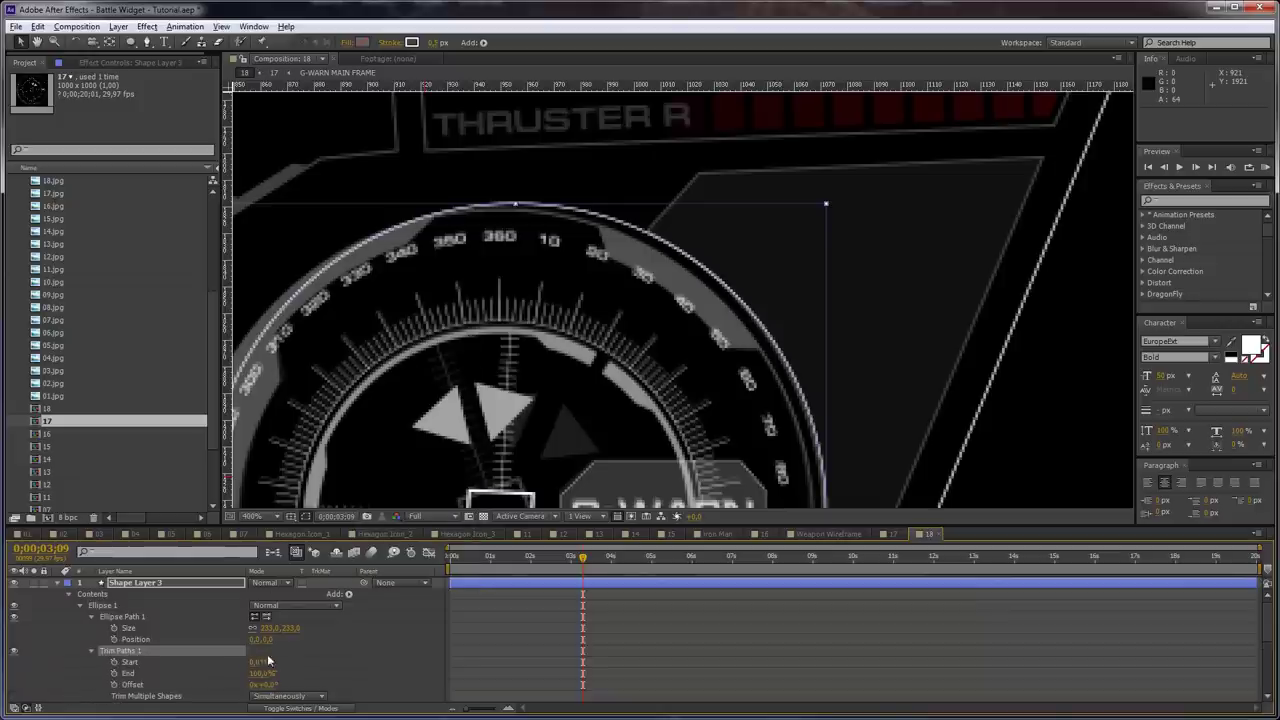
pyautogui.moveTo(255, 663)
pyautogui.mouseDown()
pyautogui.moveTo(274, 660)
pyautogui.moveTo(258, 660)
pyautogui.mouseUp()
pyautogui.moveTo(632, 318); pyautogui.dragTo(624, 158)
pyautogui.moveTo(250, 673)
pyautogui.mouseDown()
pyautogui.moveTo(214, 678)
pyautogui.moveTo(228, 678)
pyautogui.mouseUp()
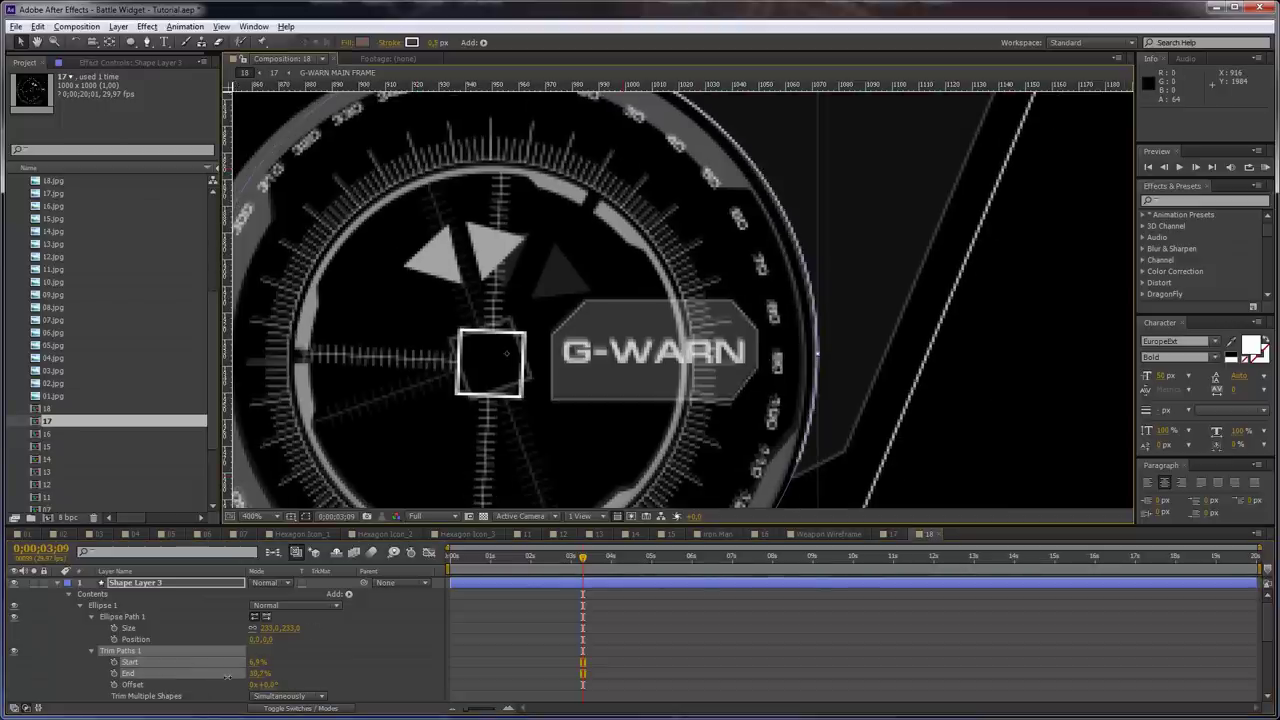
# Draw a pen path on Shape Layer 3 along the straight edges of the panel beside the dial, joining both arc ends, and collapse the layer
pyautogui.click(211, 581)
pyautogui.press('g')
pyautogui.click(791, 478)
pyautogui.click(846, 450)
pyautogui.press('space')
pyautogui.moveTo(1014, 158); pyautogui.dragTo(931, 452)
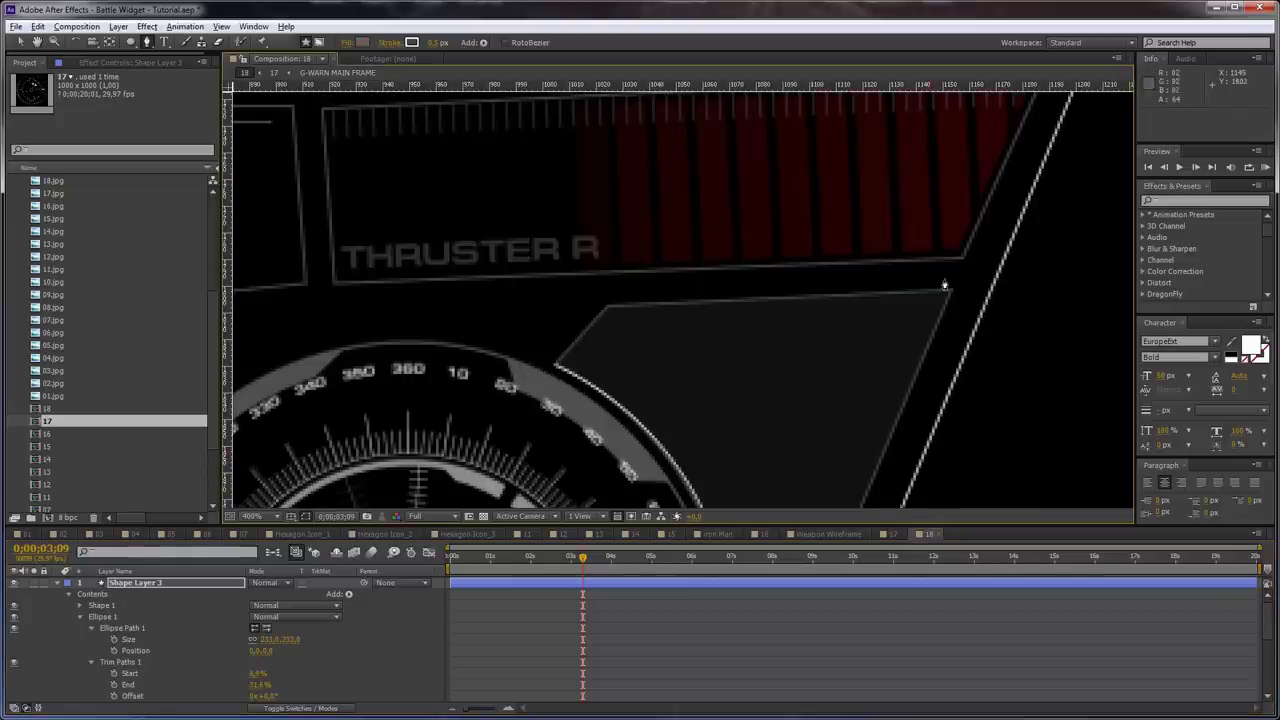
pyautogui.click(950, 291)
pyautogui.click(607, 306)
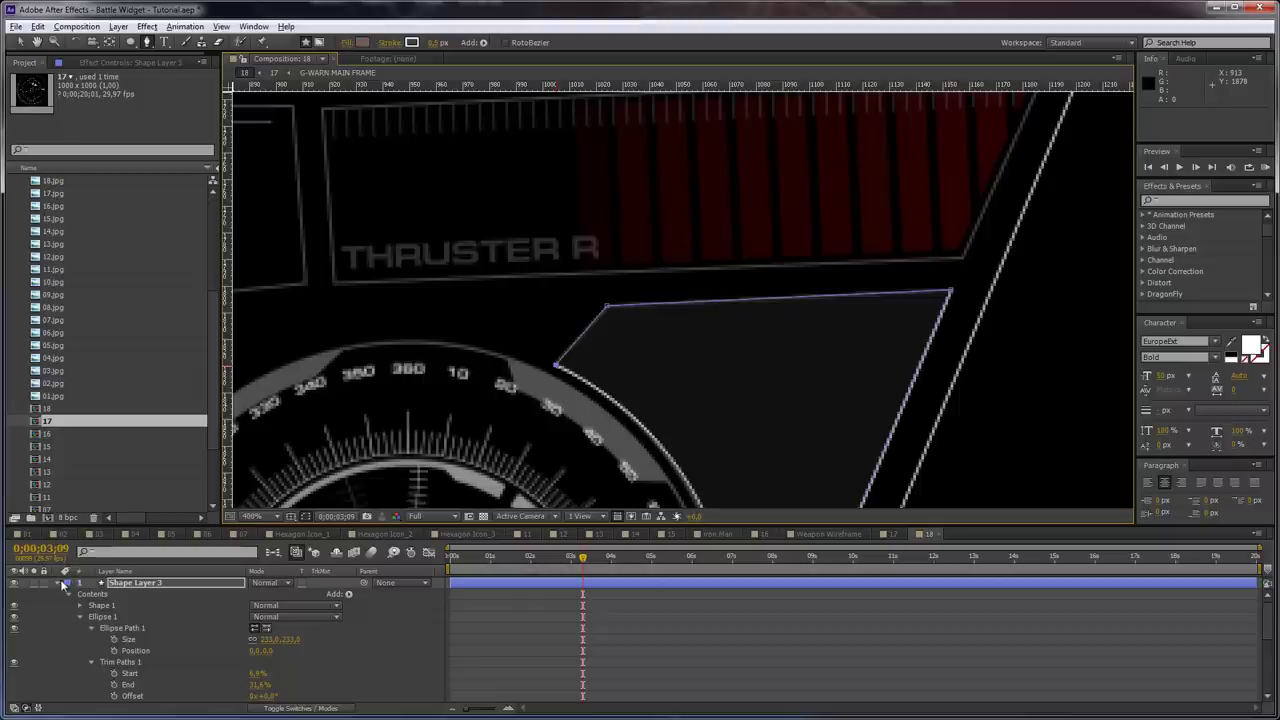
pyautogui.click(57, 582)
# Try a white solid fill on the soloed Shape Layer 3, undo it and turn solo off
pyautogui.click(34, 583)
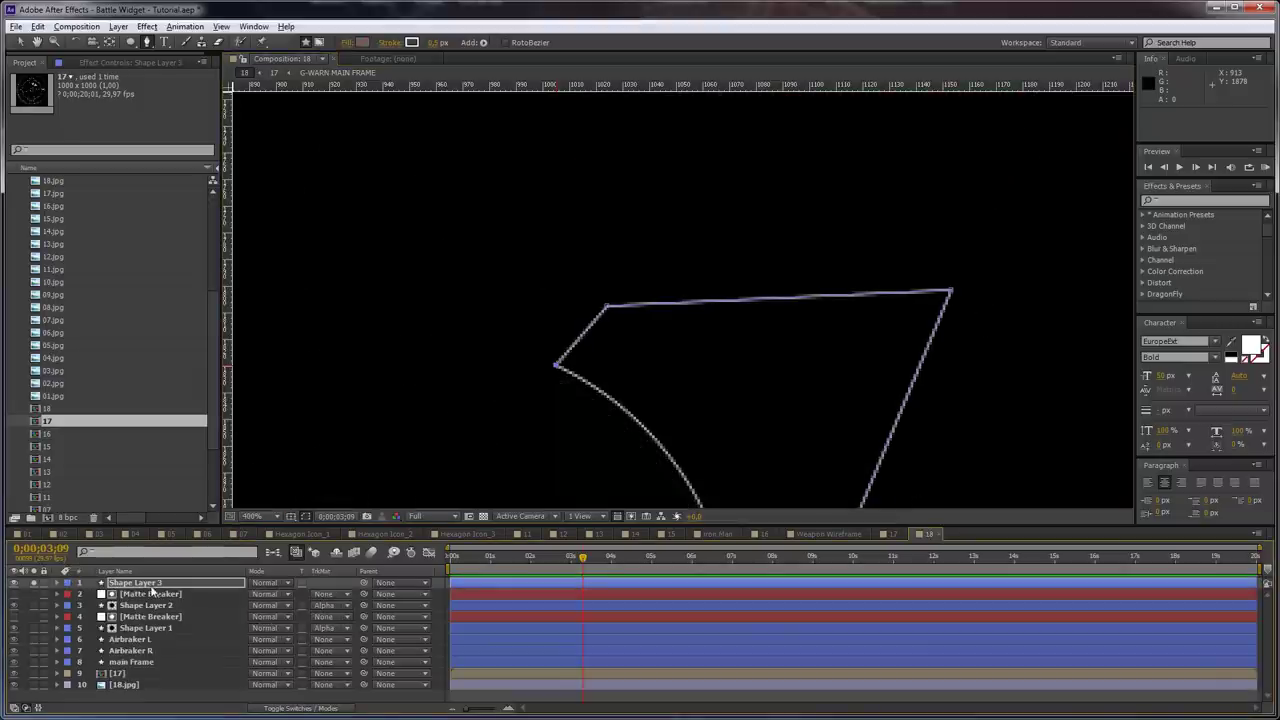
pyautogui.click(152, 585)
pyautogui.keyDown('alt'); pyautogui.click(363, 44); pyautogui.keyUp('alt')
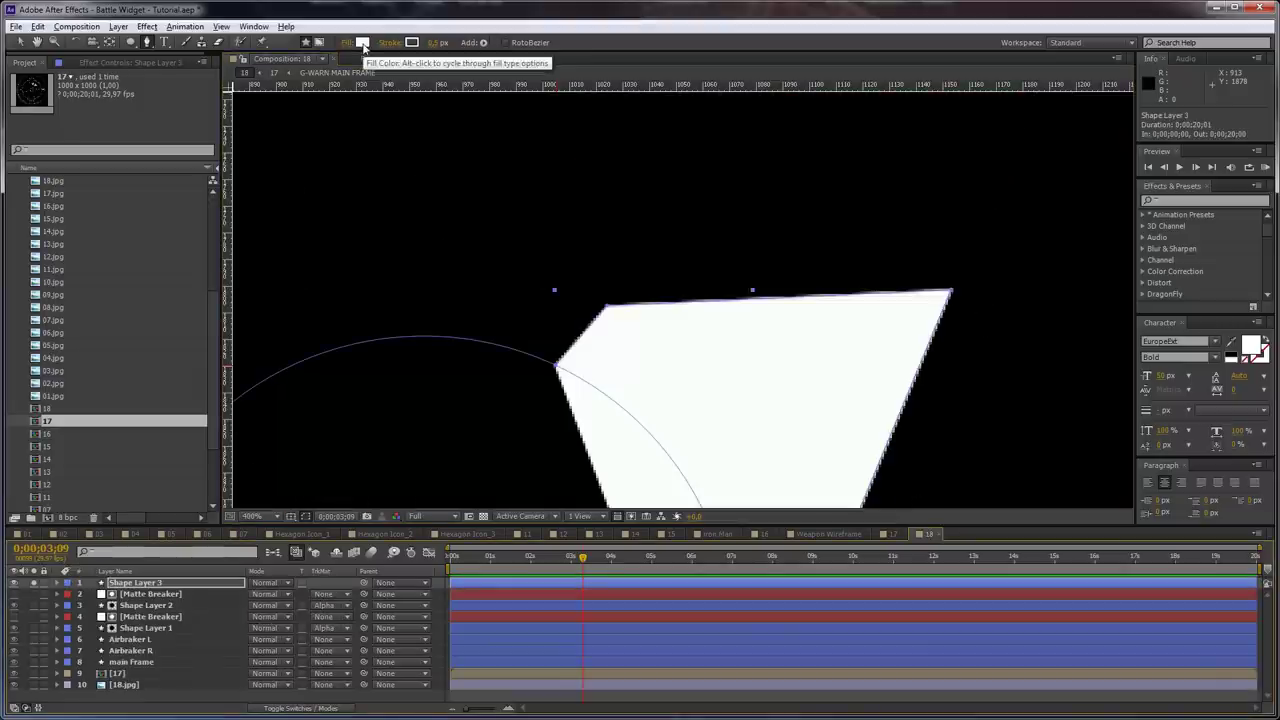
pyautogui.hotkey('ctrl', 'z')
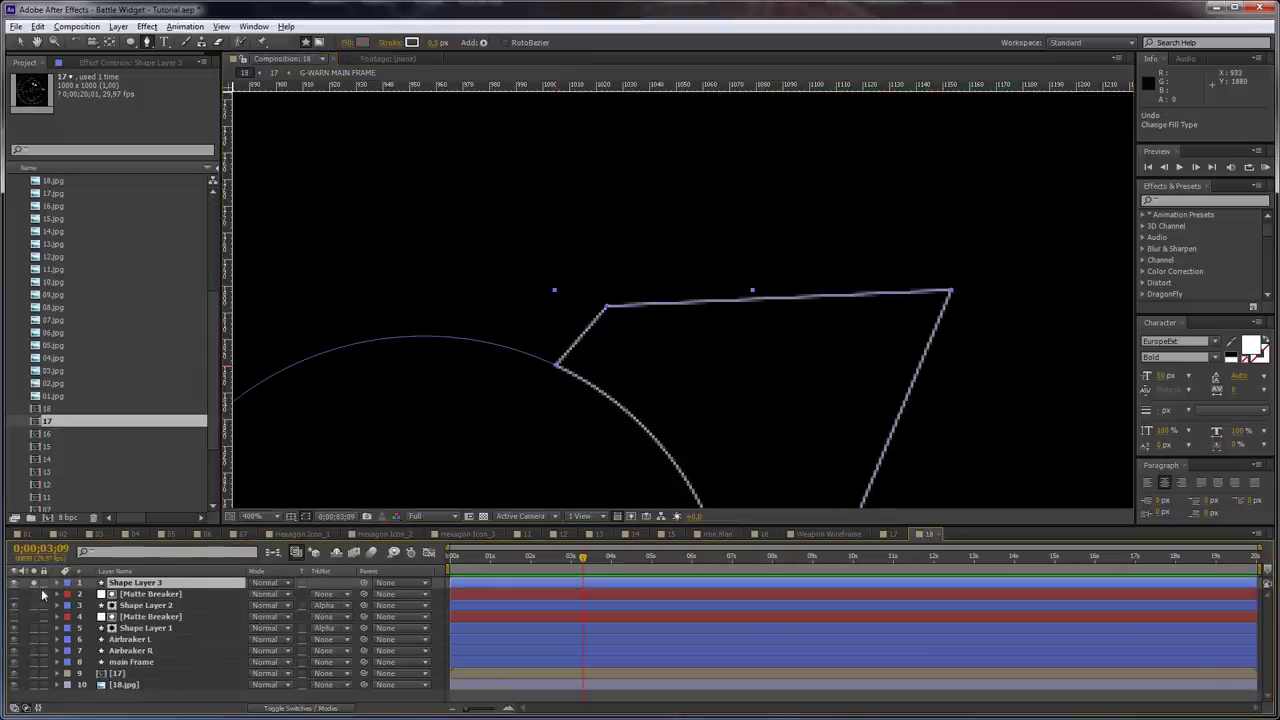
pyautogui.click(34, 583)
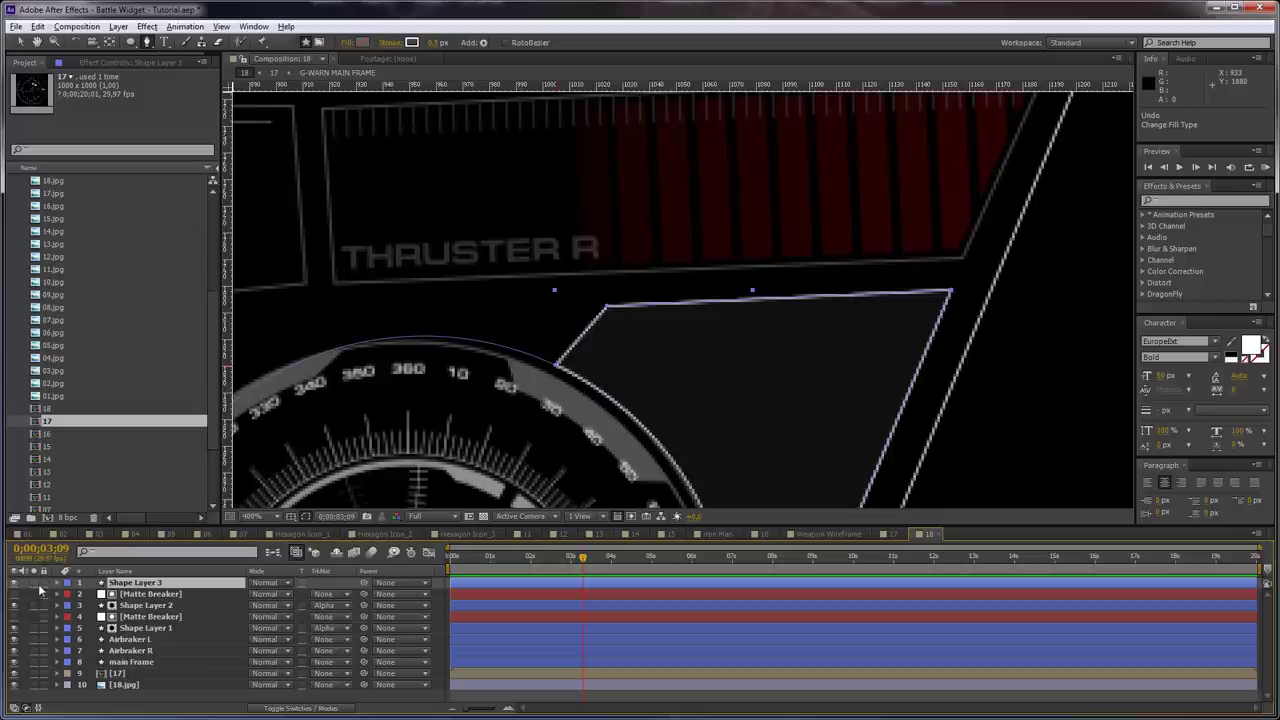
# Create a white solid named Fill, place it directly below Shape Layer 3 and hide it
pyautogui.click(426, 700)
pyautogui.moveTo(717, 374); pyautogui.dragTo(718, 260)
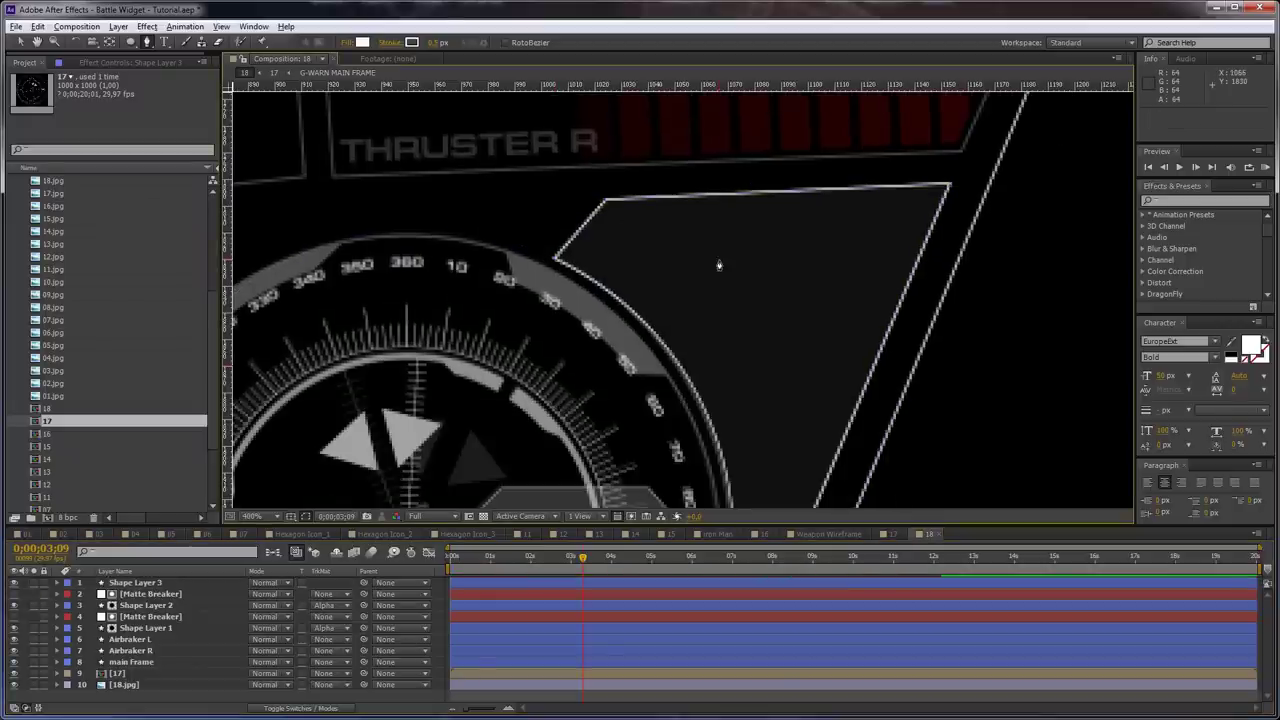
pyautogui.hotkey('ctrl', 'y')
pyautogui.write('Fill')
pyautogui.press('Return')
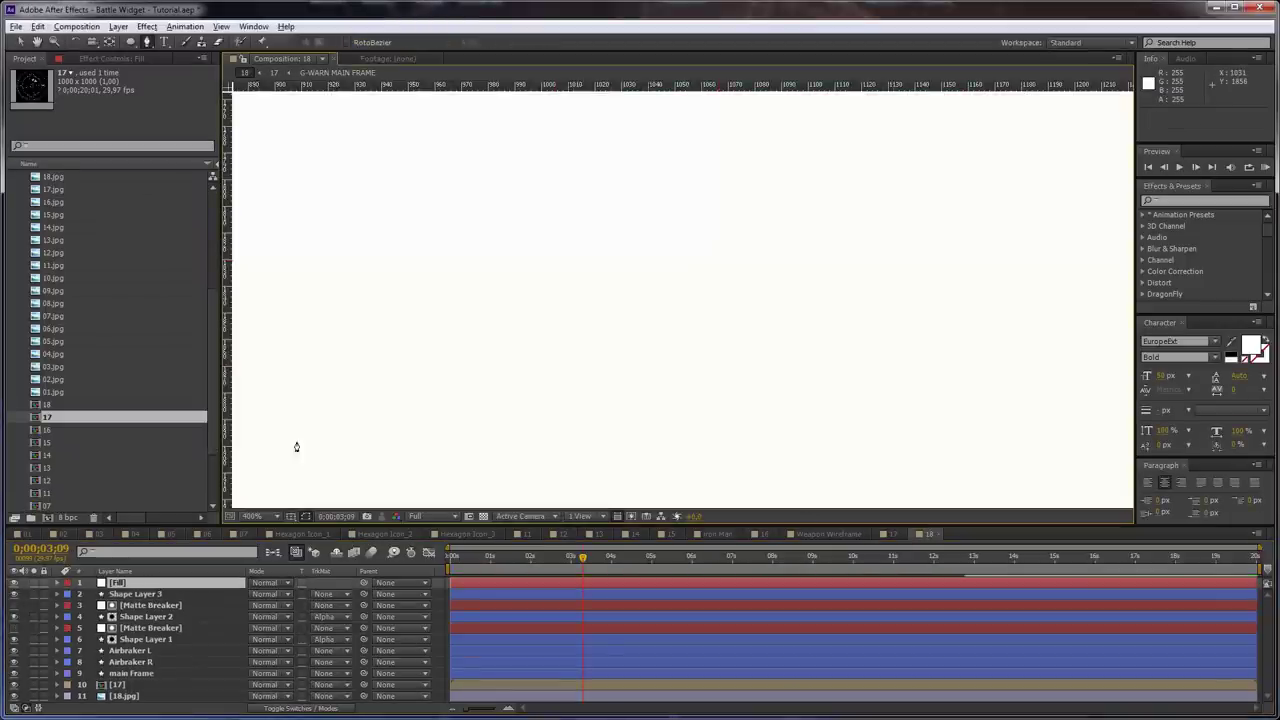
pyautogui.moveTo(145, 587); pyautogui.dragTo(140, 600)
# Draw a circular mask on the Fill solid around the G-WARN dial and align it with the outer arc
pyautogui.scroll(-2, 640, 300)
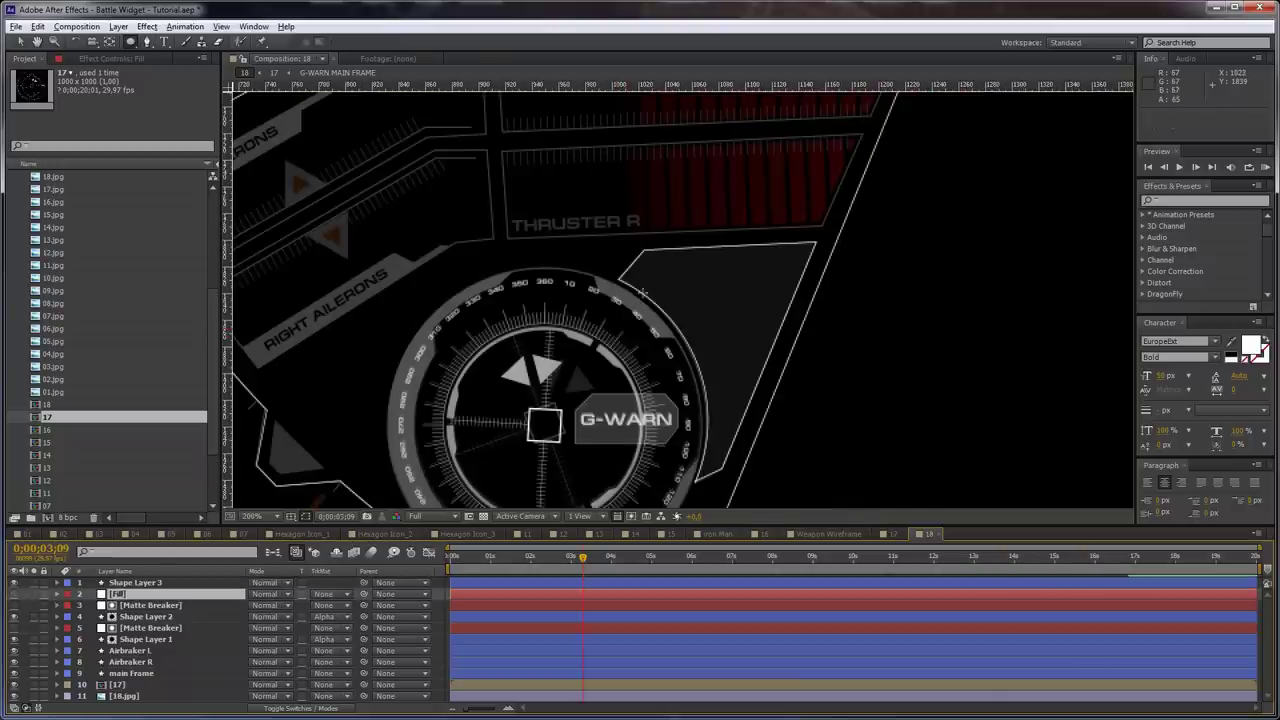
pyautogui.moveTo(543, 422); pyautogui.dragTo(701, 497)
pyautogui.press('v')
pyautogui.doubleClick(701, 418)
pyautogui.hotkey('shift', 'Right')
pyautogui.hotkey('shift', 'Down')
pyautogui.moveTo(705, 424); pyautogui.dragTo(704, 423)
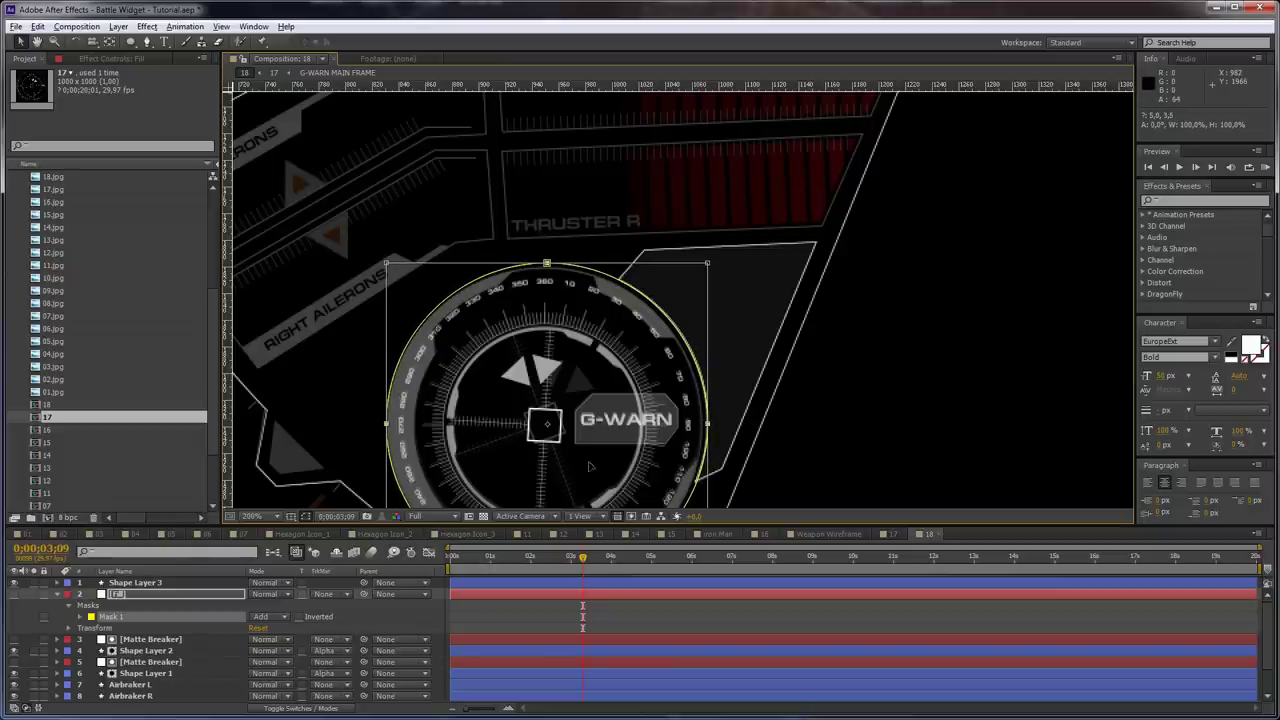
# Draw a closed five-point mask on the Fill solid following the corners of the panel beside the dial
pyautogui.click(182, 590)
pyautogui.press('g')
pyautogui.press('.')
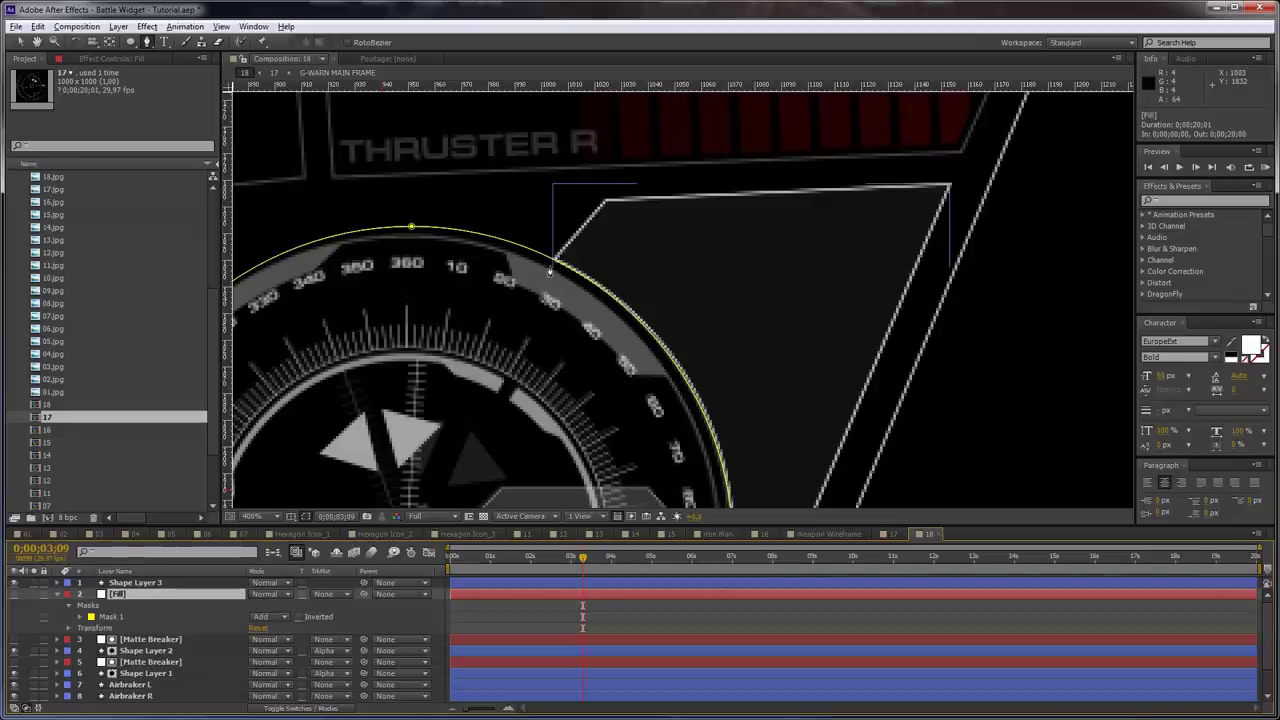
pyautogui.click(550, 265)
pyautogui.click(604, 202)
pyautogui.click(948, 190)
pyautogui.scroll(-2, 875, 357)
pyautogui.scroll(-3, 777, 480)
pyautogui.click(764, 398)
pyautogui.click(712, 424)
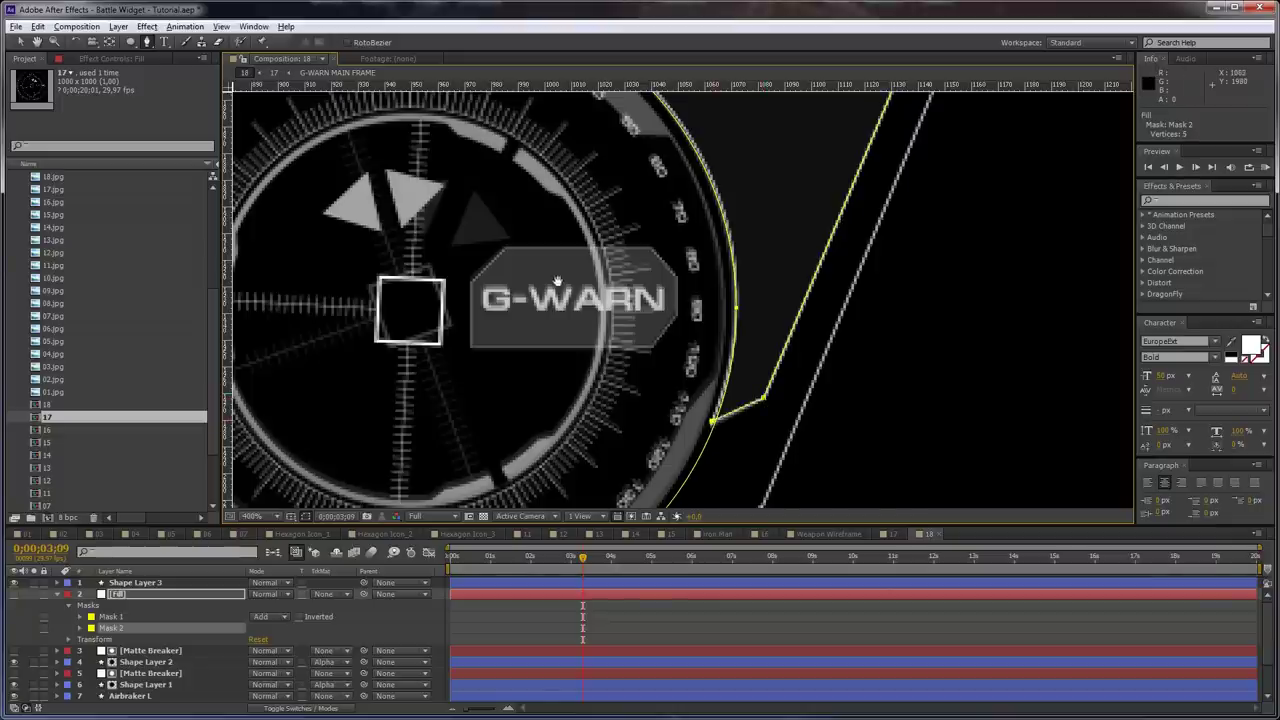
pyautogui.scroll(3, 712, 424)
pyautogui.click(644, 187)
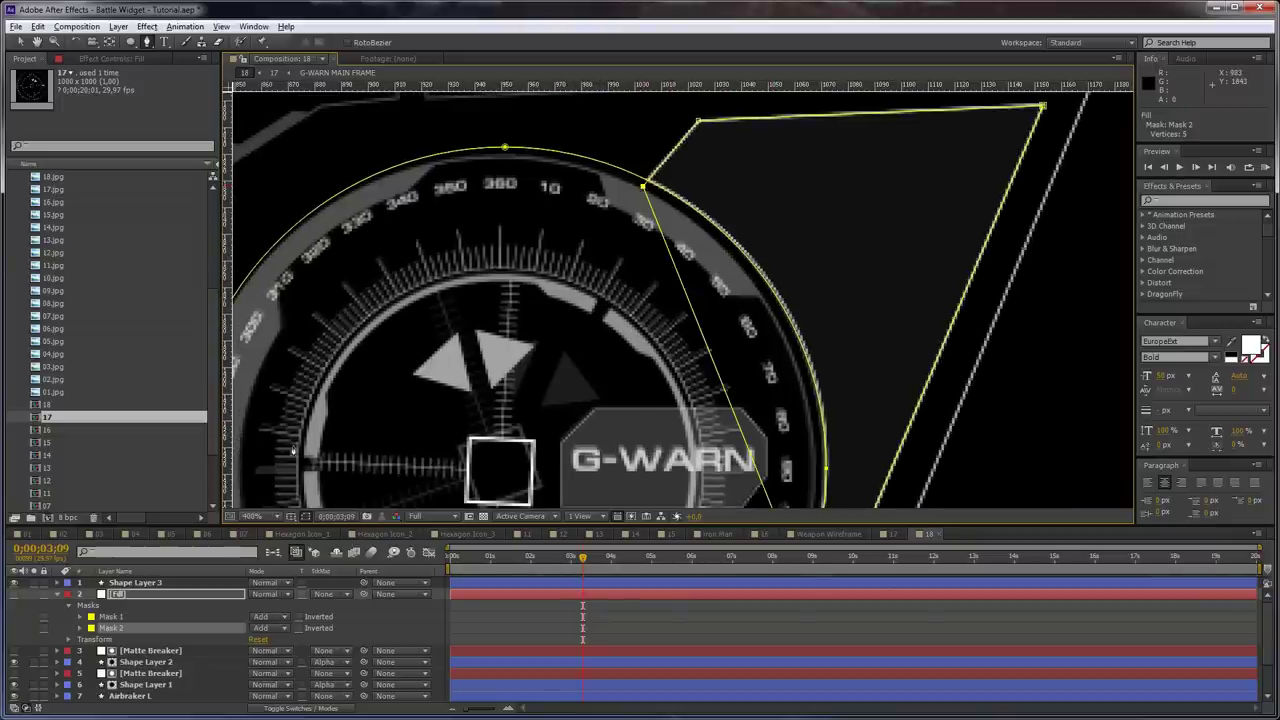
# Place Mask 2 above Mask 1 on the Fill solid and set Mask 1's mode to Subtract
pyautogui.moveTo(112, 628); pyautogui.dragTo(220, 613)
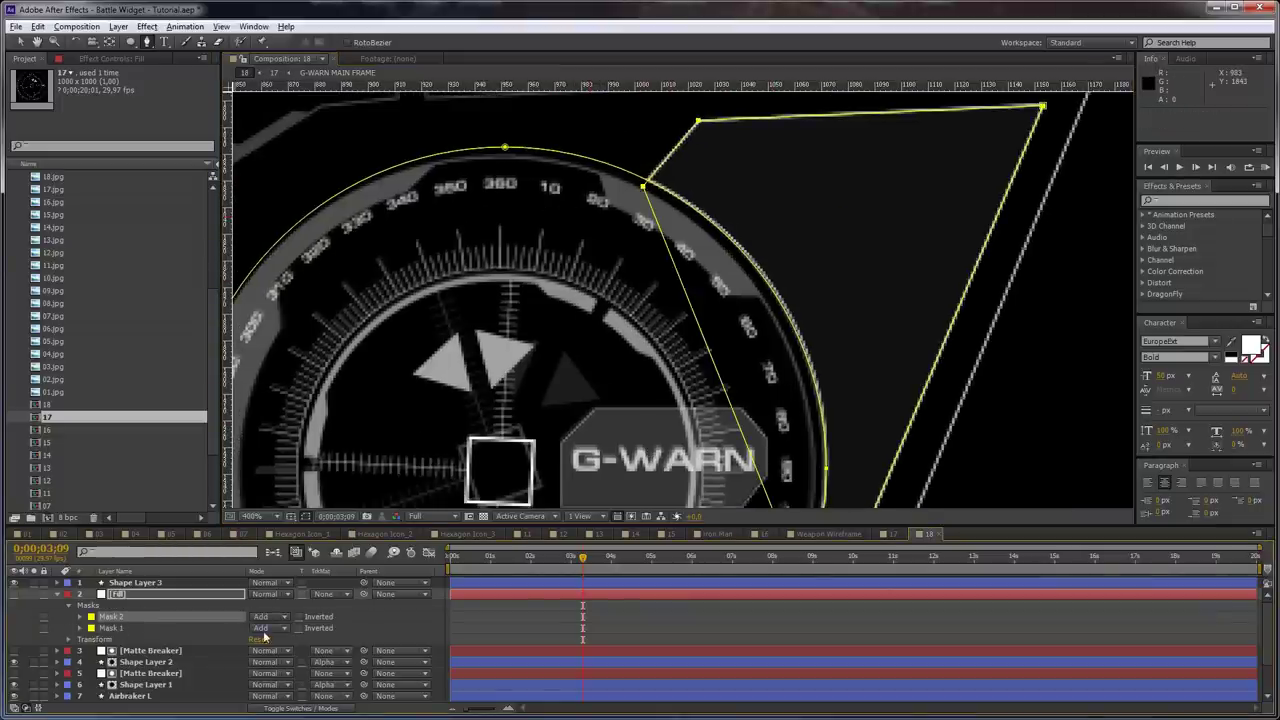
pyautogui.click(263, 630)
pyautogui.click(288, 558)
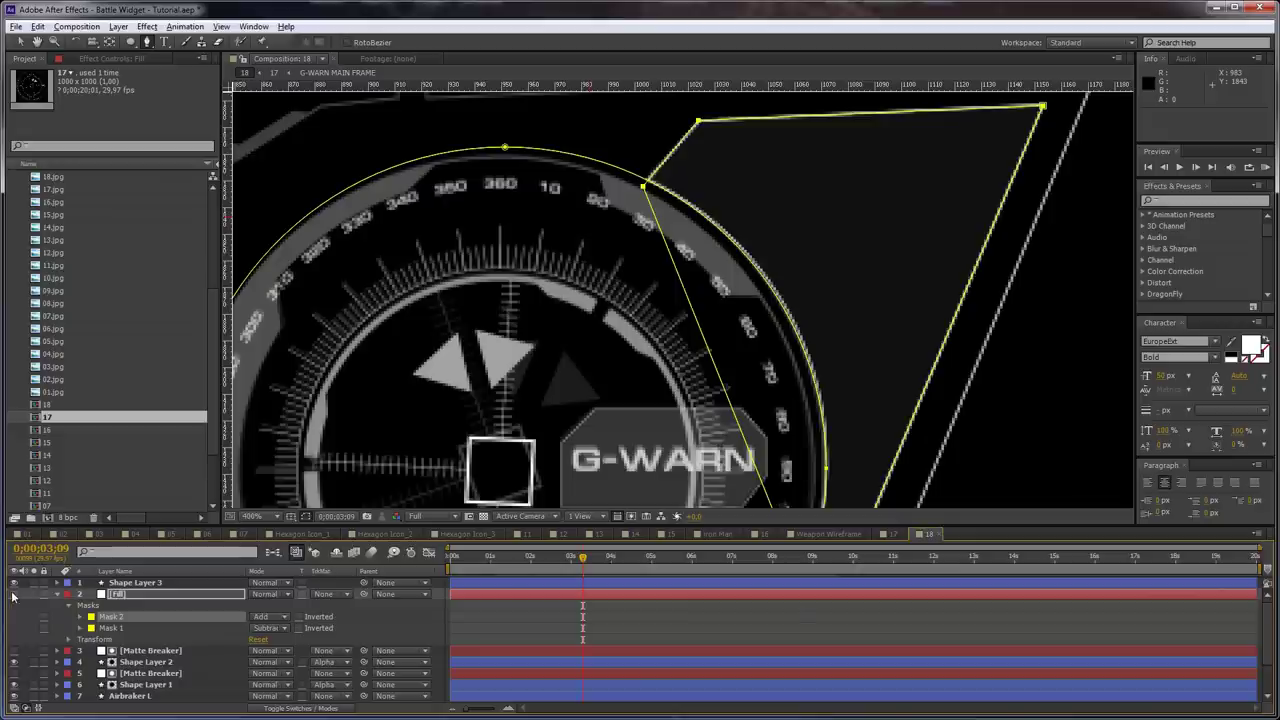
# Make the Fill solid visible and set its opacity to 25%
pyautogui.press('t')
pyautogui.click(257, 605)
pyautogui.write('25')
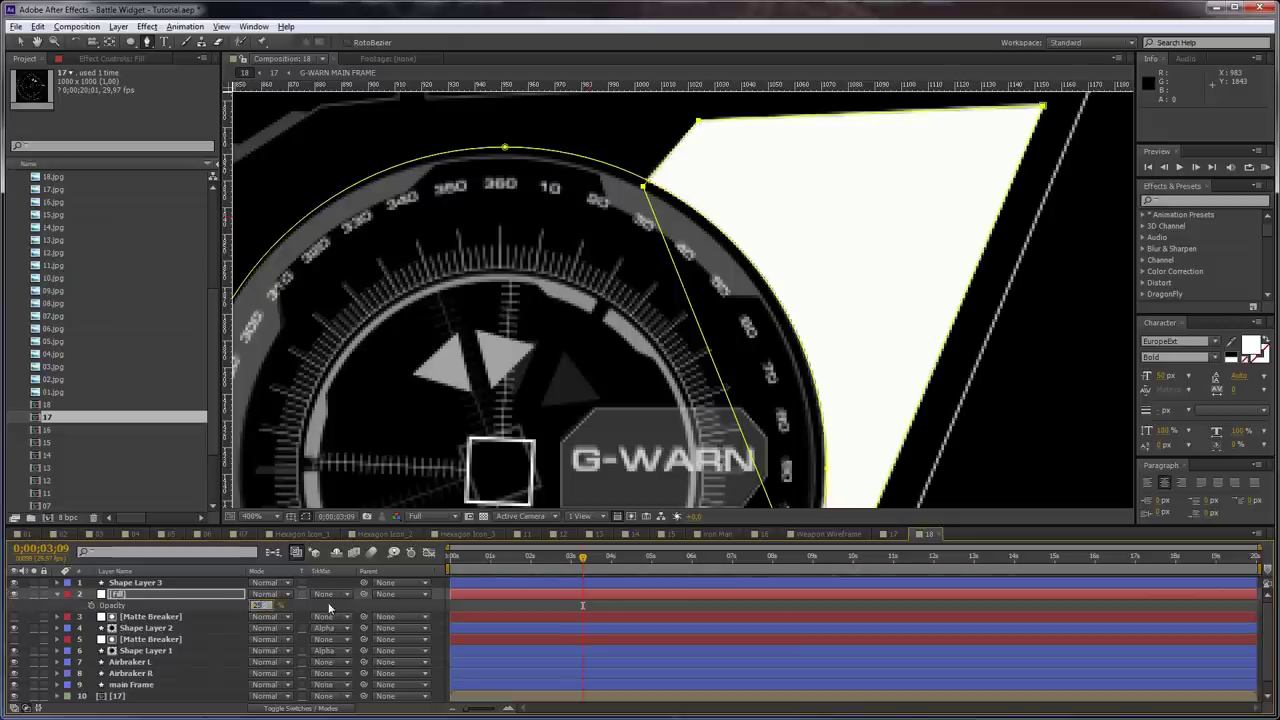
pyautogui.click(328, 604)
# Set the stroke width to 0 px and trace the four-cornered wedge inside the flight mode scale's notch as a white-filled shape
pyautogui.scroll(-1, 749, 182)
pyautogui.moveTo(586, 301); pyautogui.dragTo(752, 274)
pyautogui.click(427, 609)
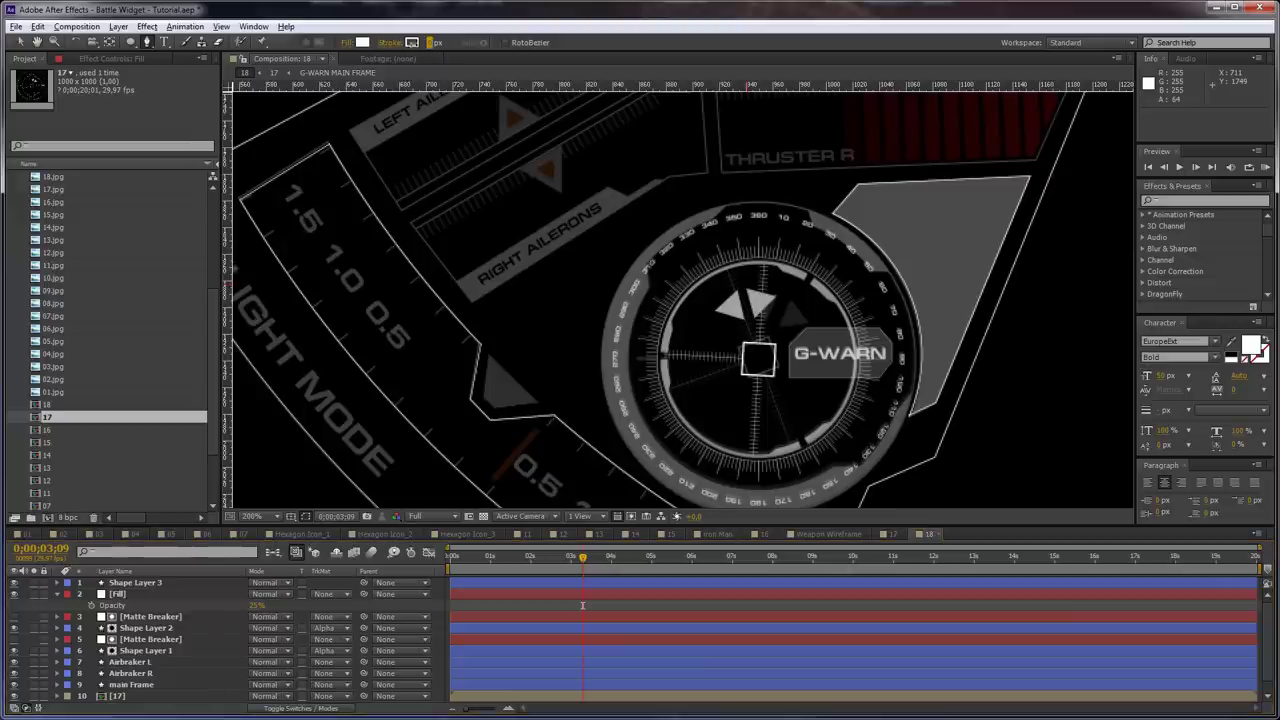
pyautogui.press('.')
pyautogui.press('h')
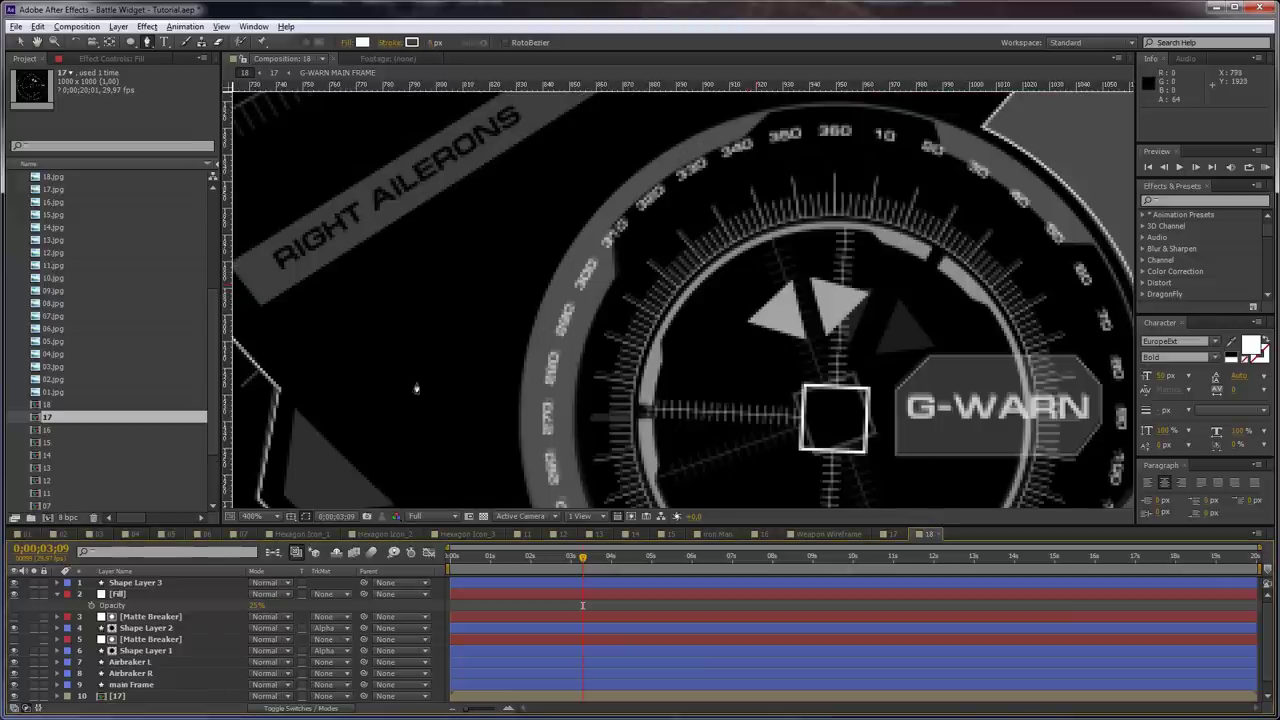
pyautogui.moveTo(414, 386); pyautogui.dragTo(569, 263)
pyautogui.press('g')
pyautogui.click(558, 261)
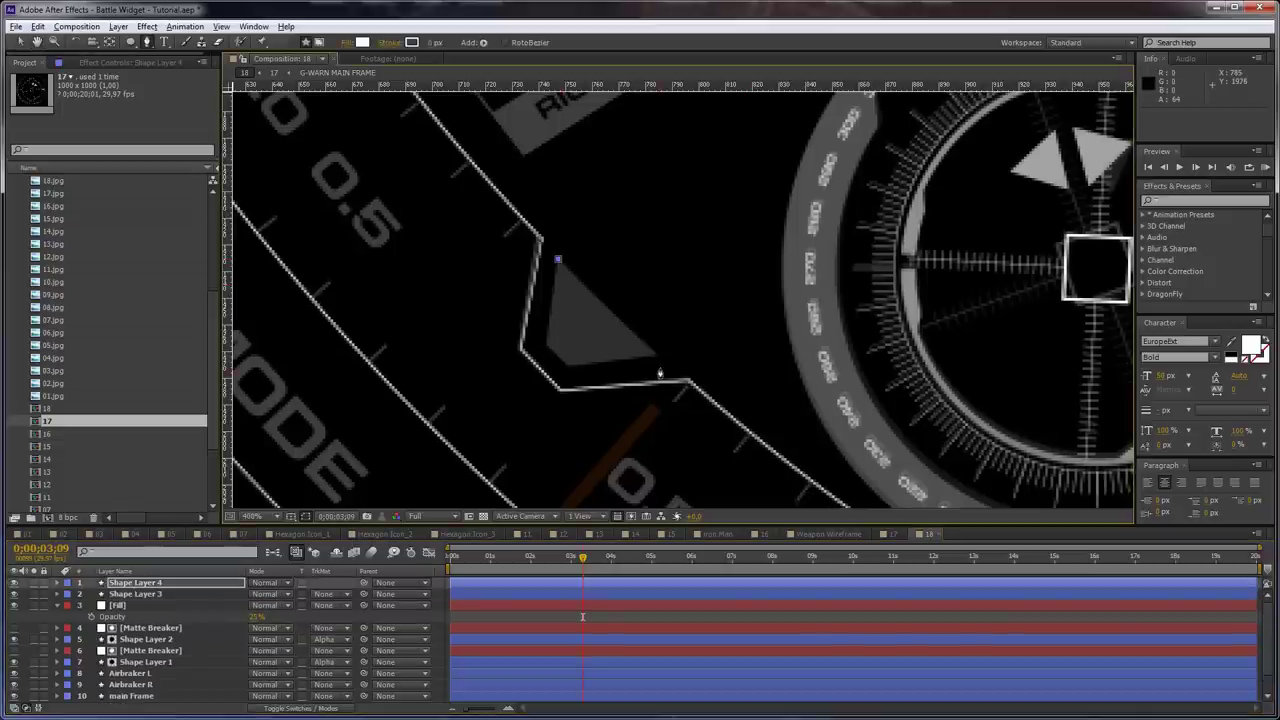
pyautogui.click(654, 358)
pyautogui.click(570, 371)
pyautogui.click(558, 261)
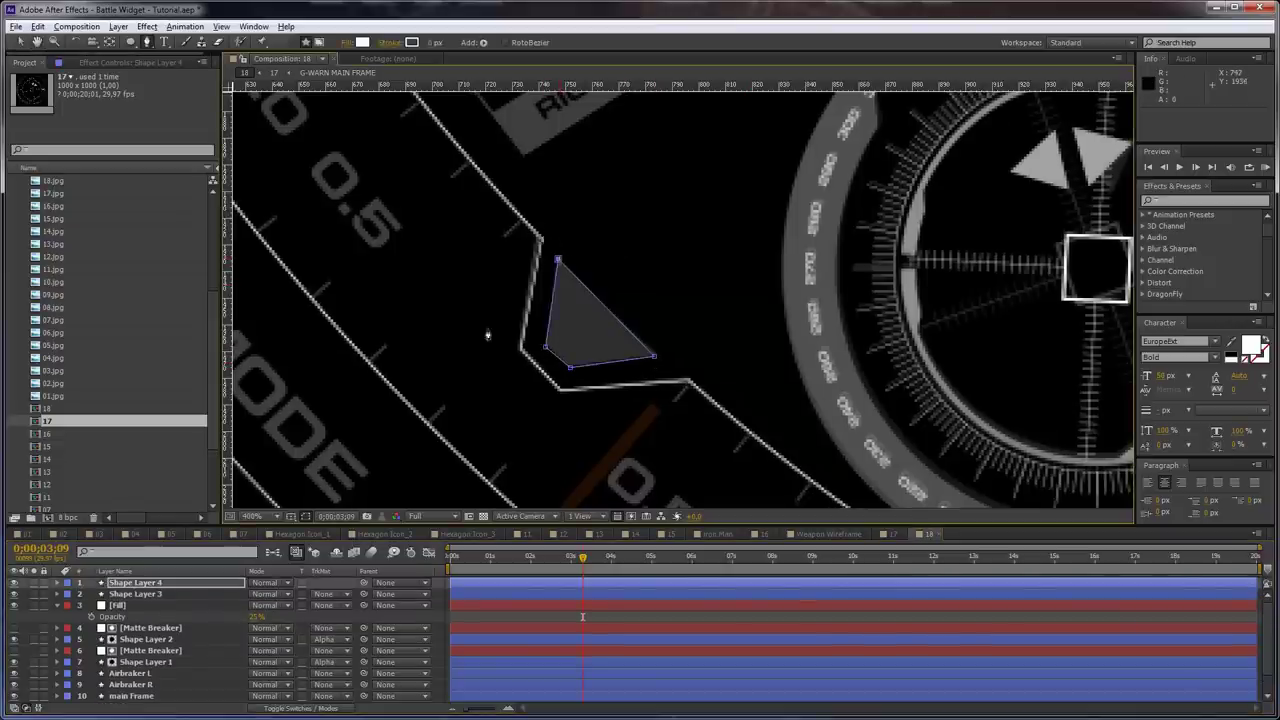
# Set the wedge shape layer's opacity to 25% and collapse the opened layer properties
pyautogui.write('t')
pyautogui.write('25')
pyautogui.press('Return')
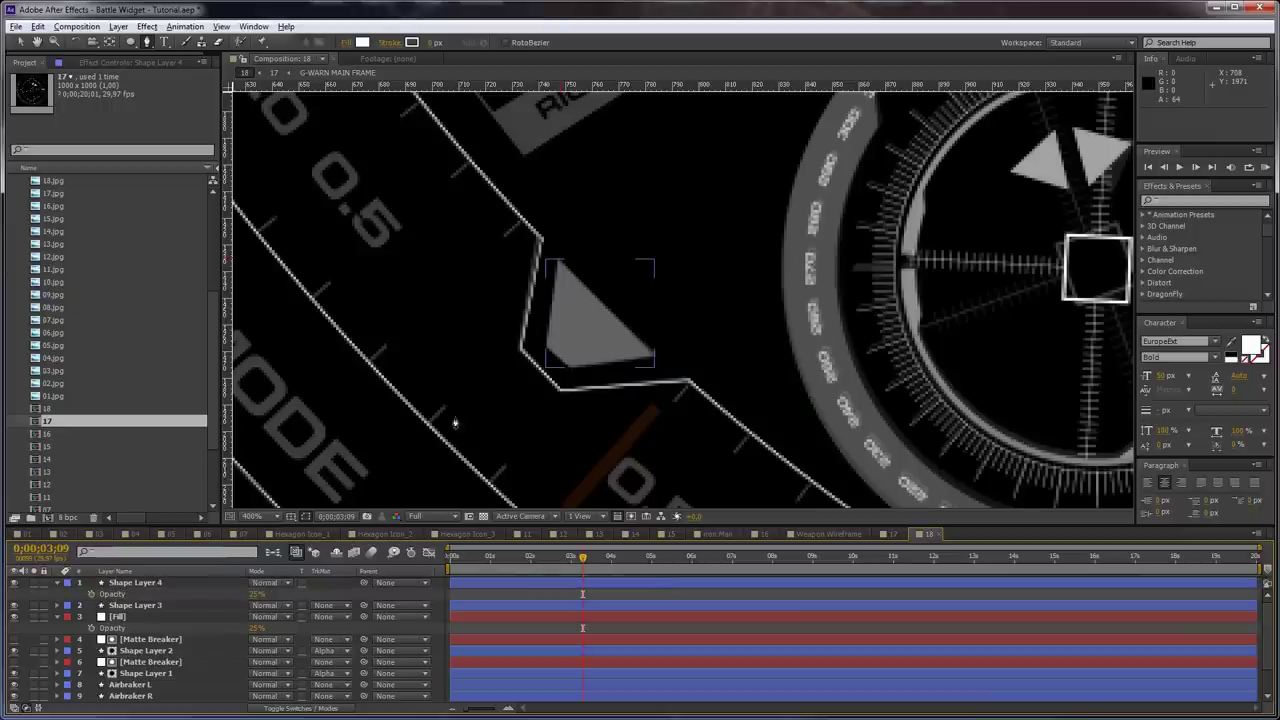
pyautogui.press(',')
pyautogui.click(78, 585)
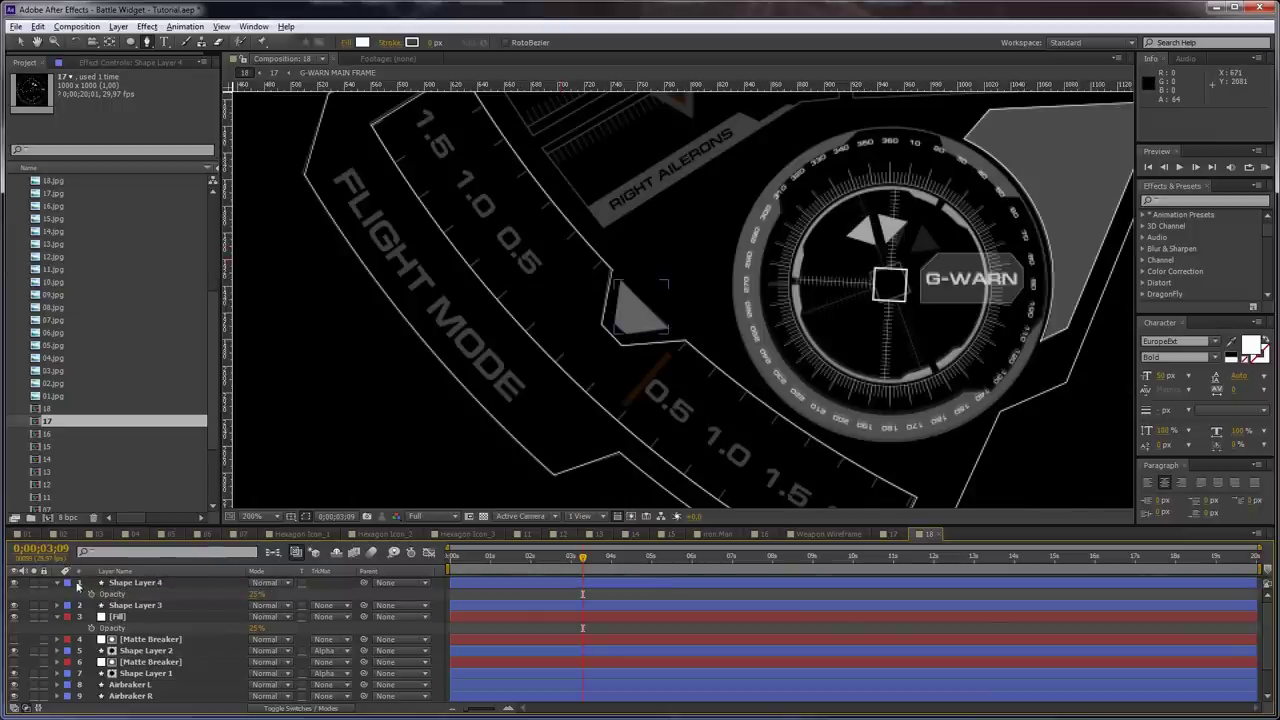
pyautogui.click(57, 582)
pyautogui.click(57, 605)
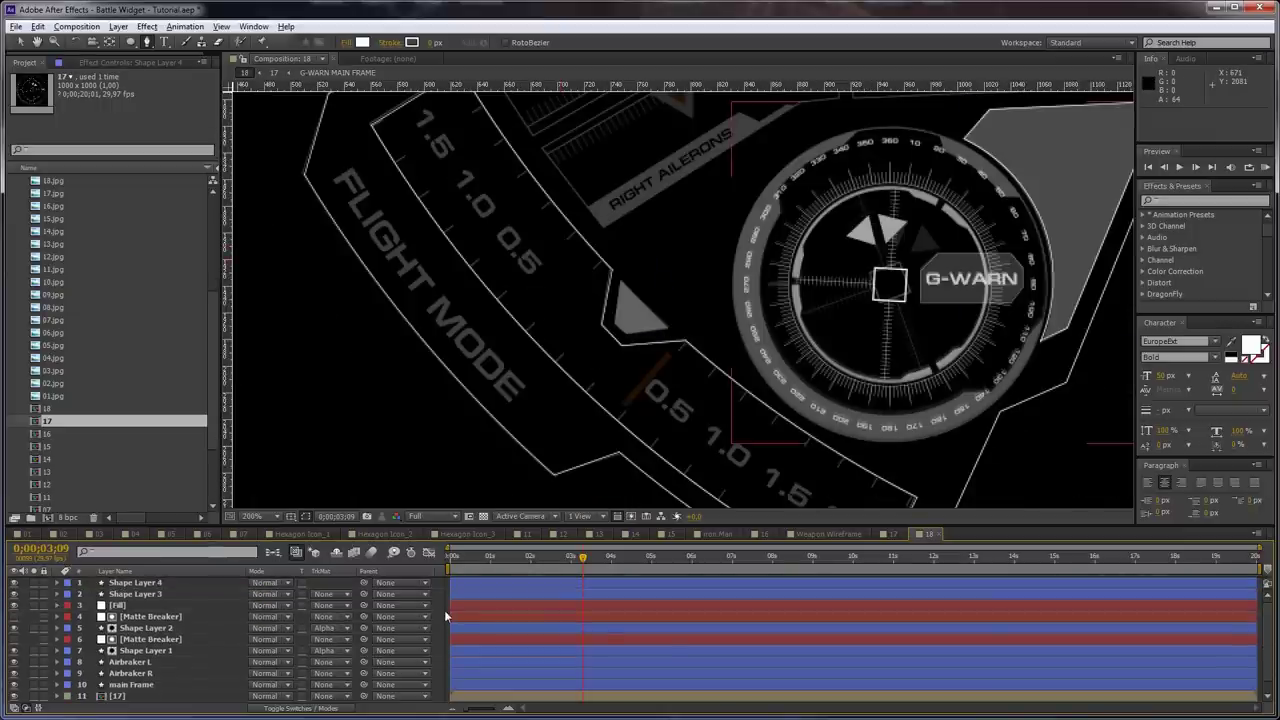
# Draw a two-point pen path along the slanted outer edge of the Thruster R frame on a new shape layer
pyautogui.press('`')
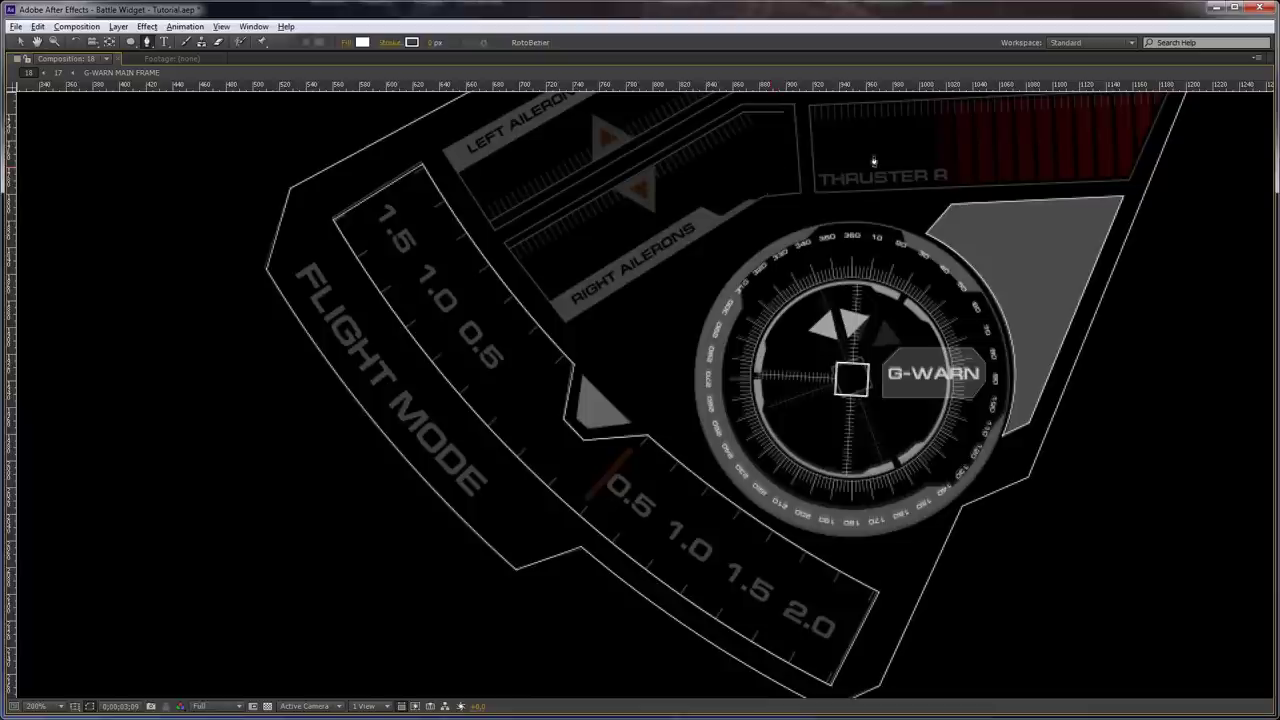
pyautogui.press('space')
pyautogui.moveTo(1057, 138); pyautogui.dragTo(860, 320)
pyautogui.scroll(1, 866, 270)
pyautogui.moveTo(866, 257); pyautogui.dragTo(845, 387)
pyautogui.moveTo(841, 311); pyautogui.dragTo(408, 314)
pyautogui.press('g')
pyautogui.click(854, 287)
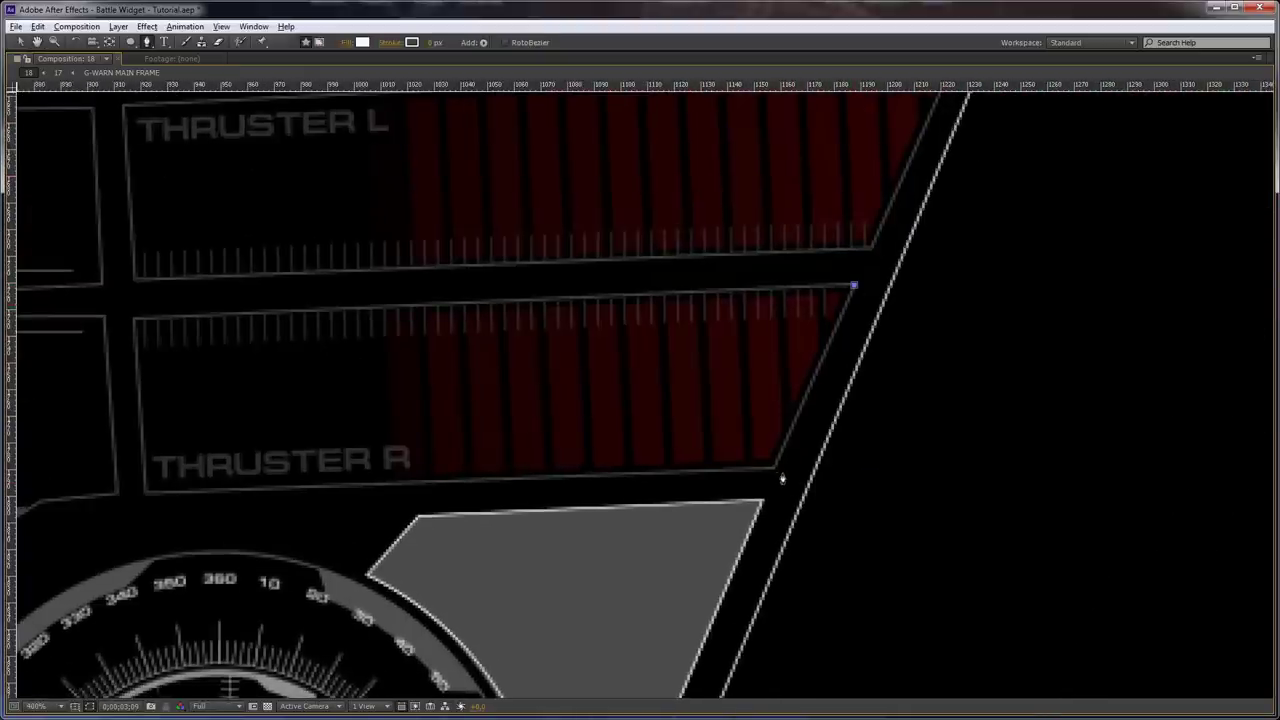
pyautogui.click(774, 469)
# Set the Thruster R path's stroke width to 0.5 px, switch off its fill and show the timeline full size
pyautogui.click(433, 43)
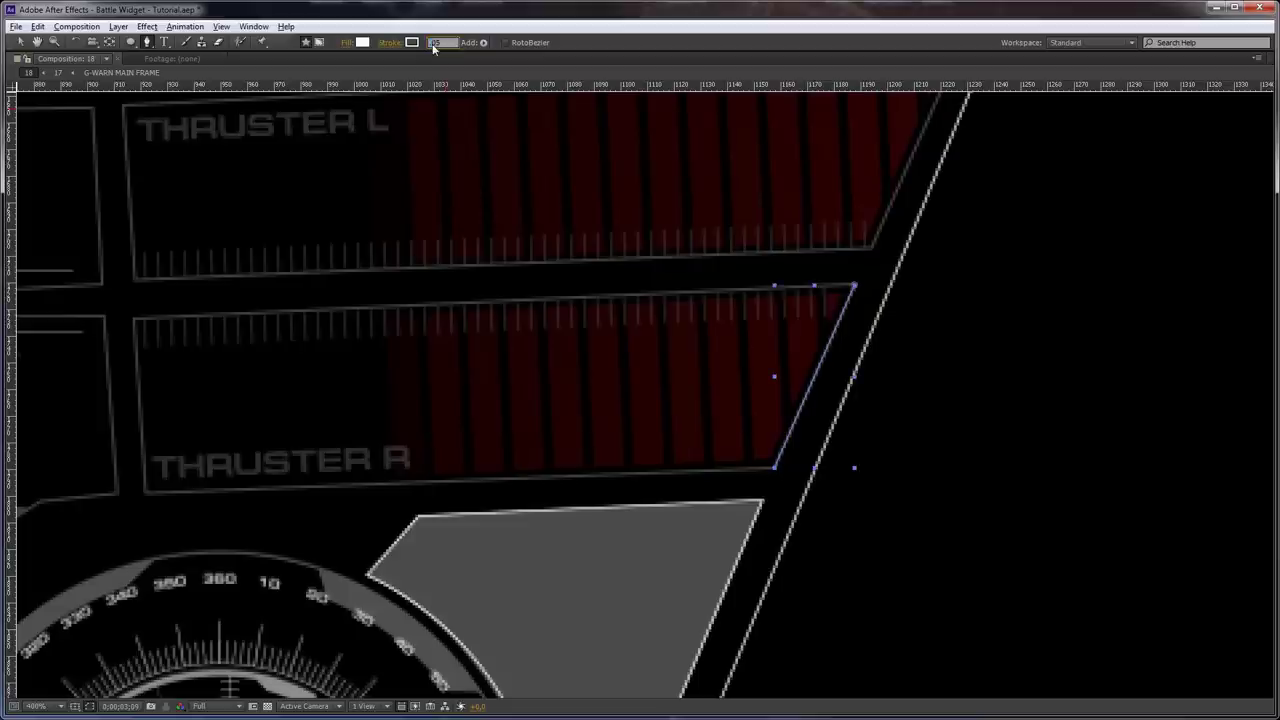
pyautogui.write('0,5')
pyautogui.press('Return')
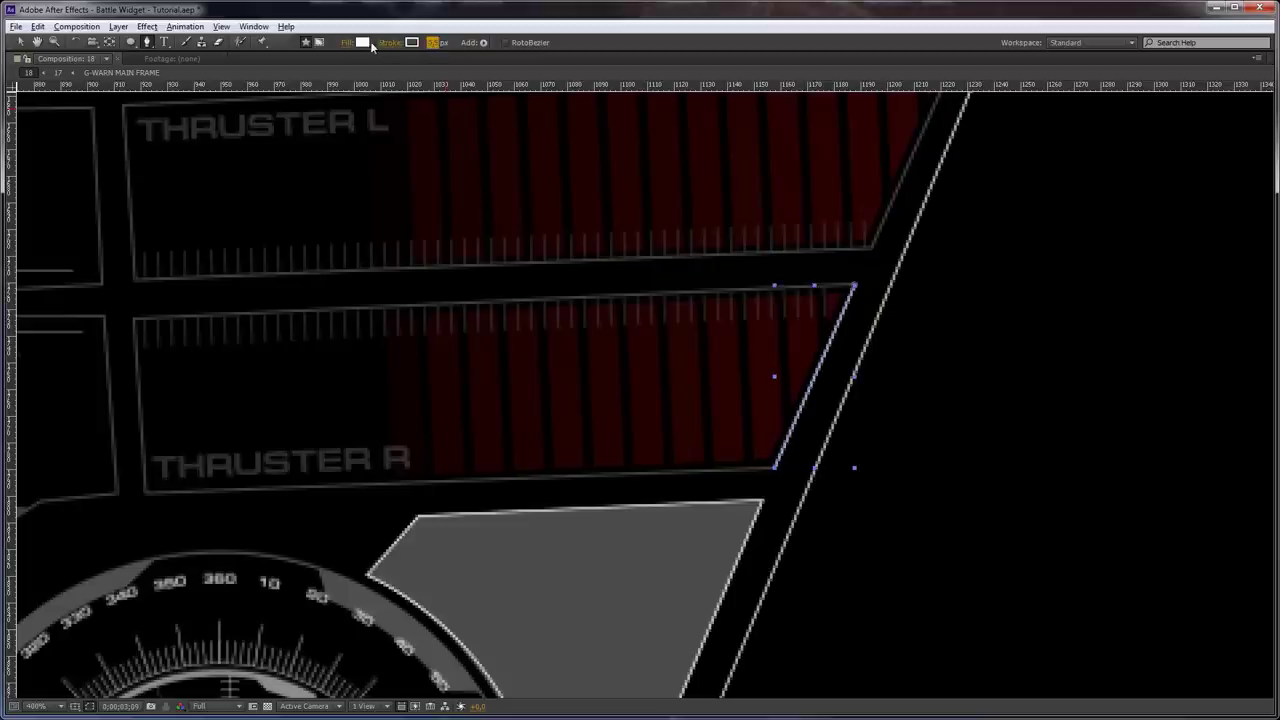
pyautogui.keyDown('alt'); pyautogui.click(363, 45); pyautogui.keyUp('alt')
pyautogui.press('`')
pyautogui.press('`')
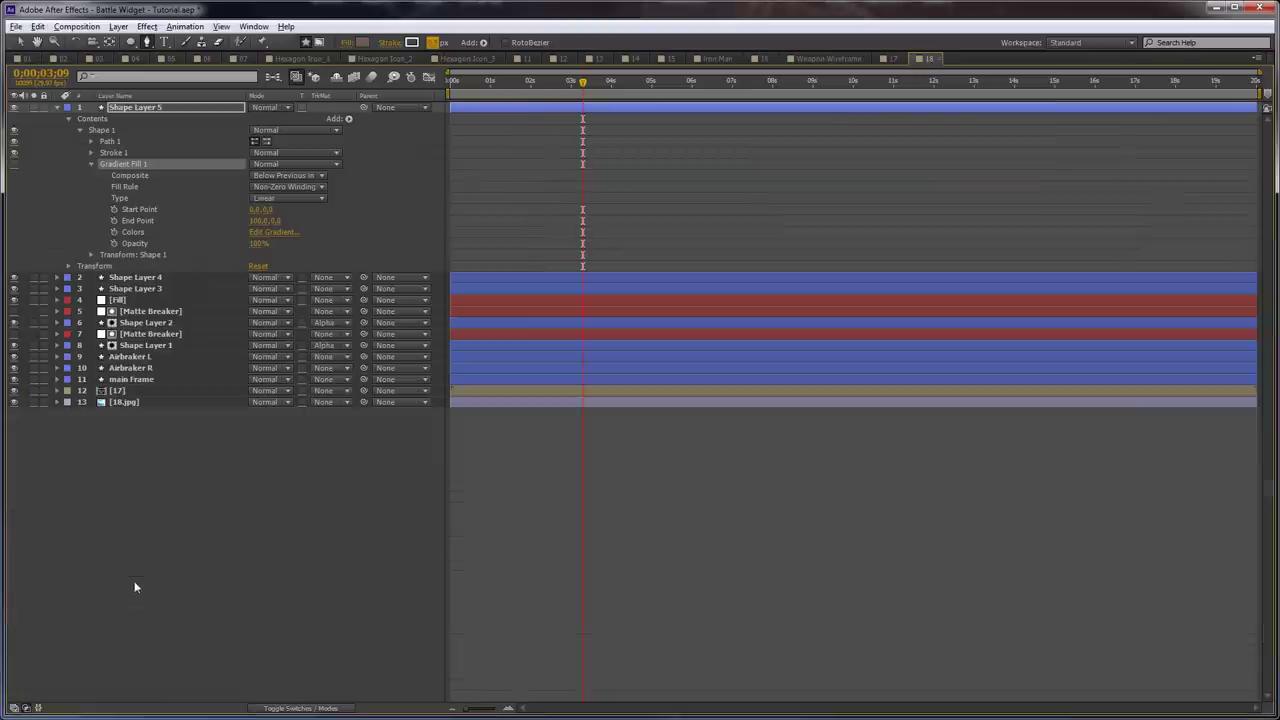
# Delete the shape layer holding the two-point Thruster R path and return the timeline to its normal size
pyautogui.click(147, 107)
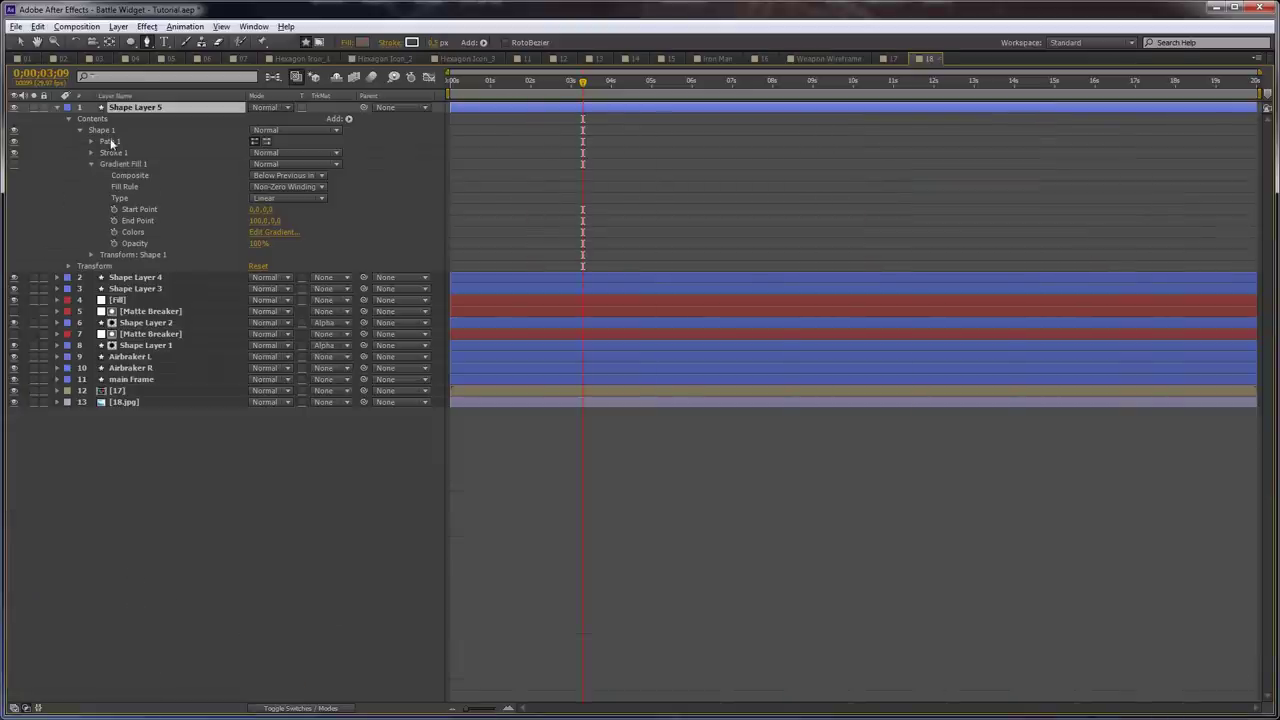
pyautogui.press('Delete')
pyautogui.press('`')
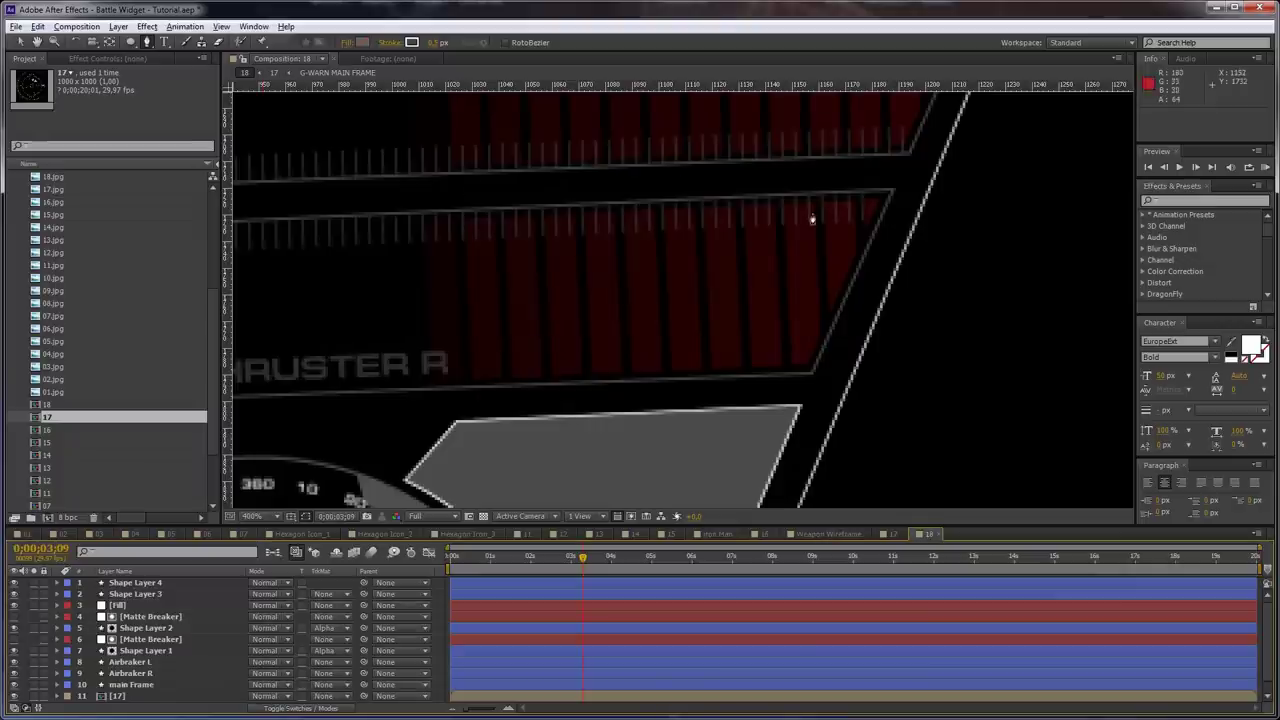
# Trace the Thruster R frame as a closed four-cornered path on a new shape layer with the Pen tool
pyautogui.click(891, 190)
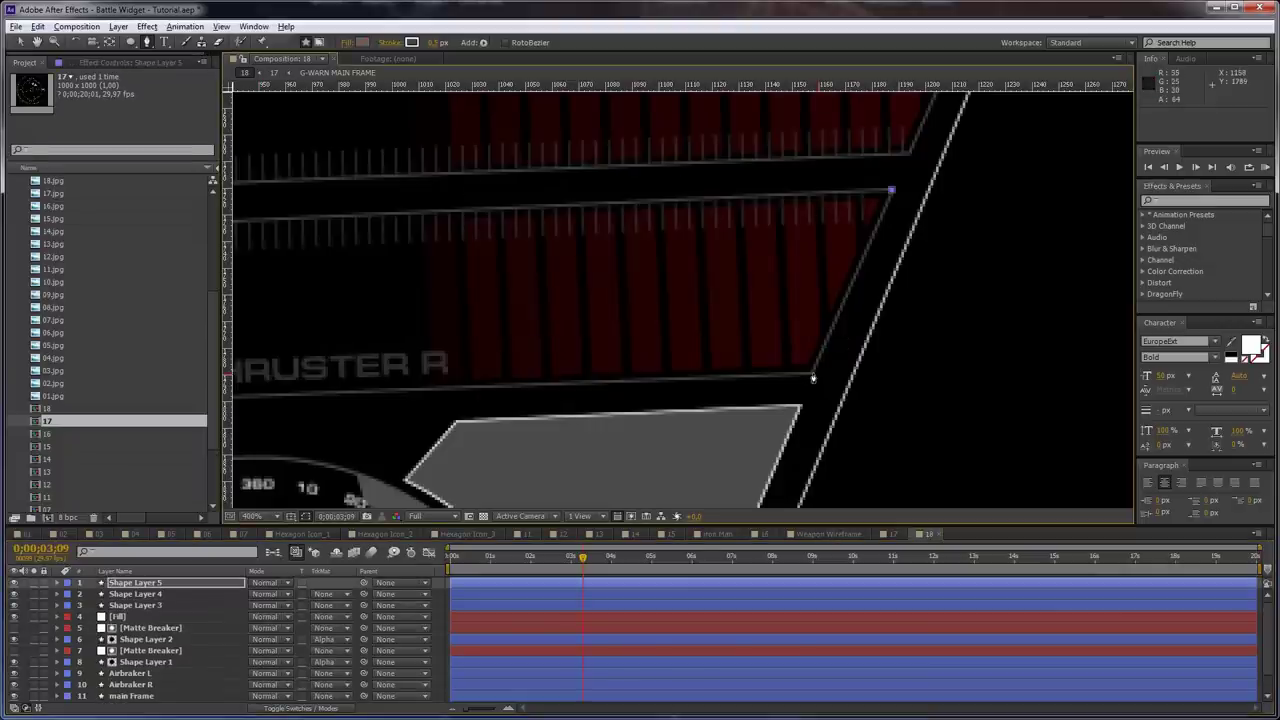
pyautogui.click(813, 375)
pyautogui.moveTo(648, 375); pyautogui.dragTo(1034, 355)
pyautogui.click(570, 376)
pyautogui.click(559, 208)
pyautogui.moveTo(943, 211); pyautogui.dragTo(597, 223)
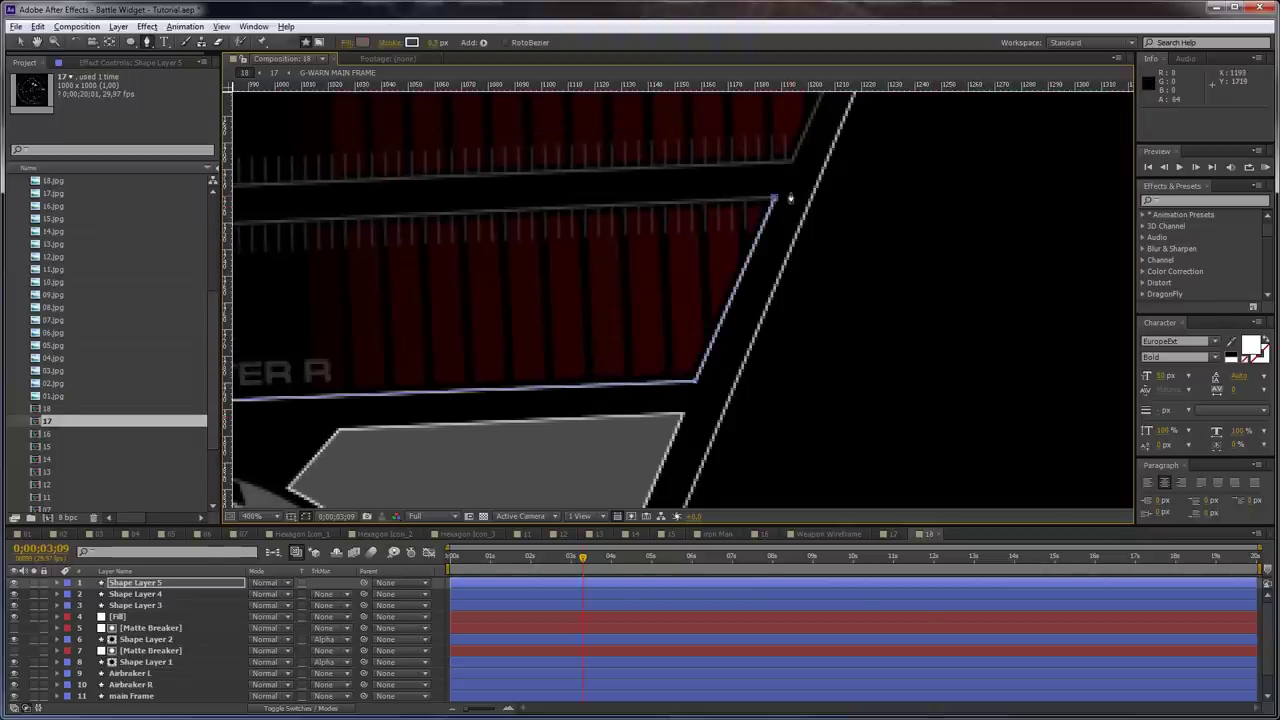
pyautogui.click(777, 200)
# Rename the new frame shape layer as Thruster Frames
pyautogui.hscroll(-6, 889, 214)
pyautogui.moveTo(910, 219); pyautogui.dragTo(786, 360)
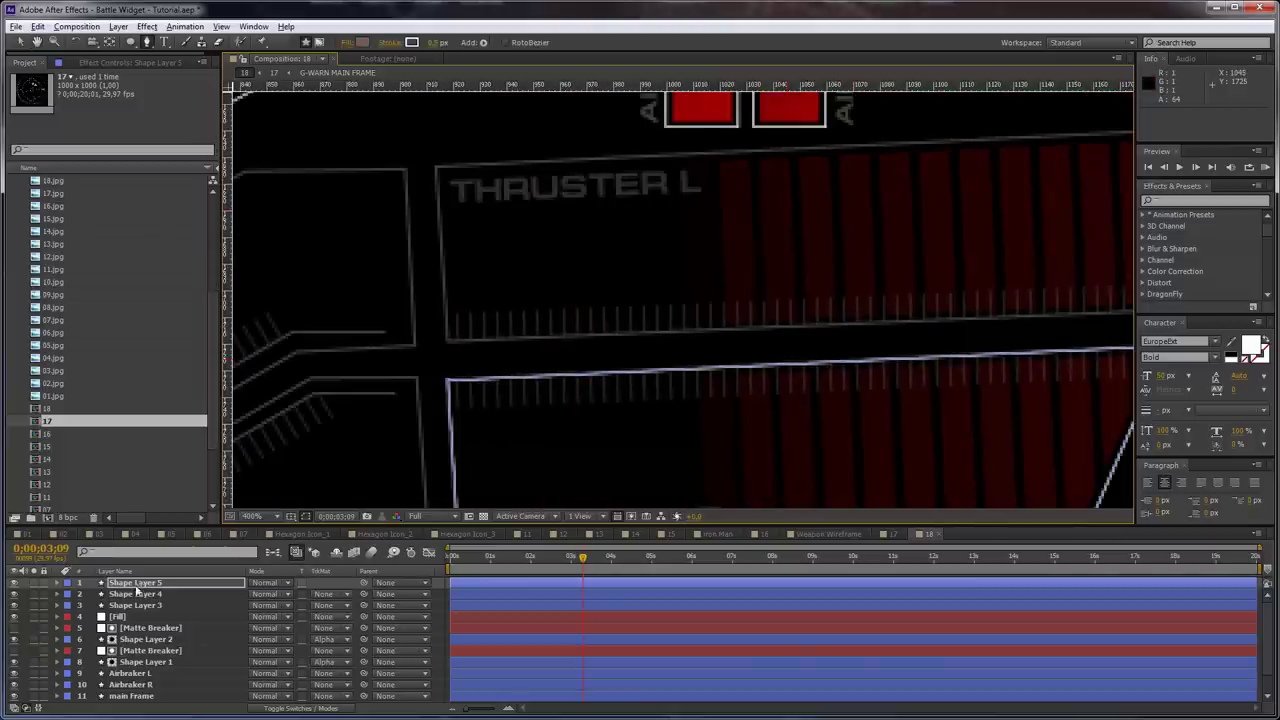
pyautogui.click(135, 585)
pyautogui.press('Return')
pyautogui.write('Thruster')
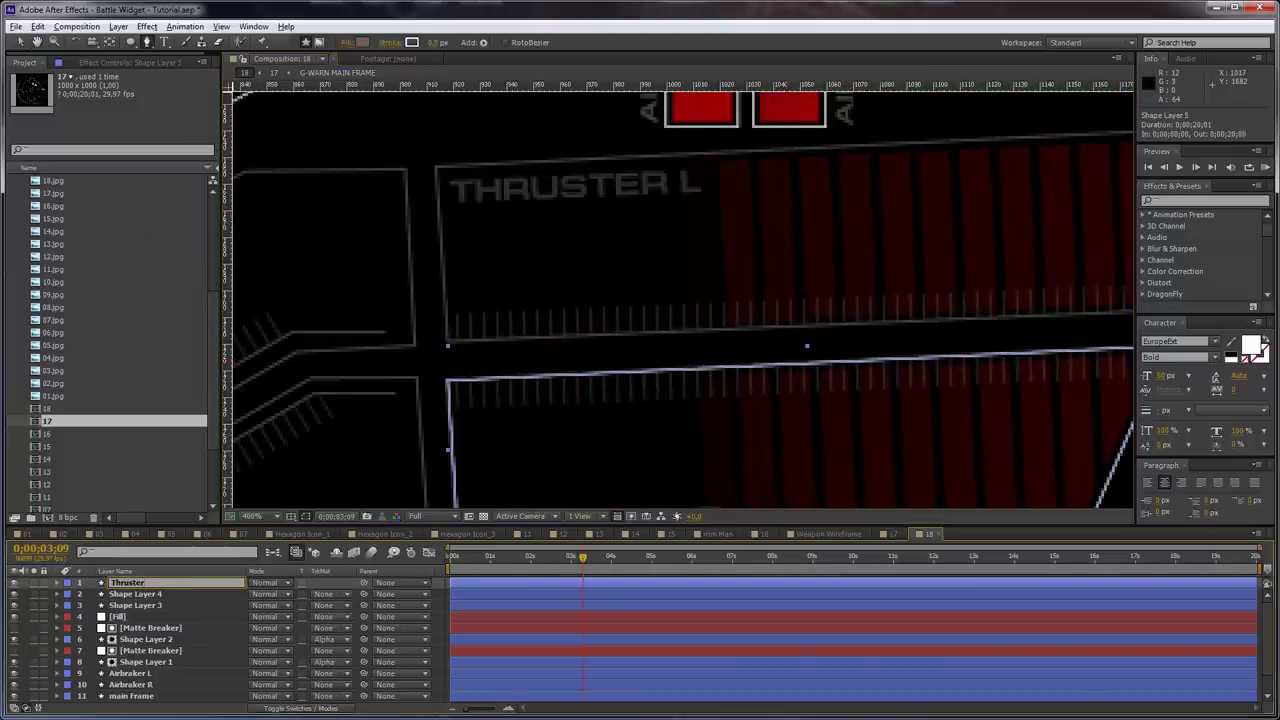
pyautogui.write(' Frames')
pyautogui.press('Return')
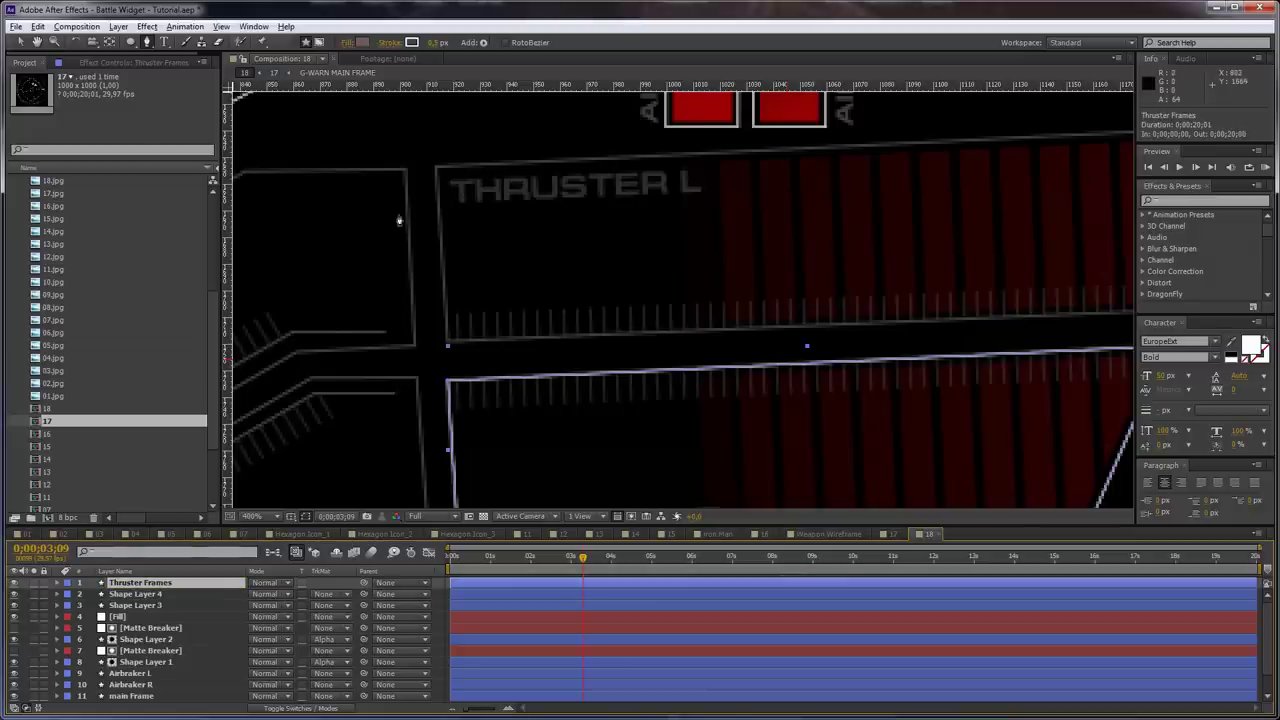
# Trace the Thruster L frame as a closed four-cornered path within the Thruster Frames layer and deselect the layer
pyautogui.click(435, 168)
pyautogui.click(447, 343)
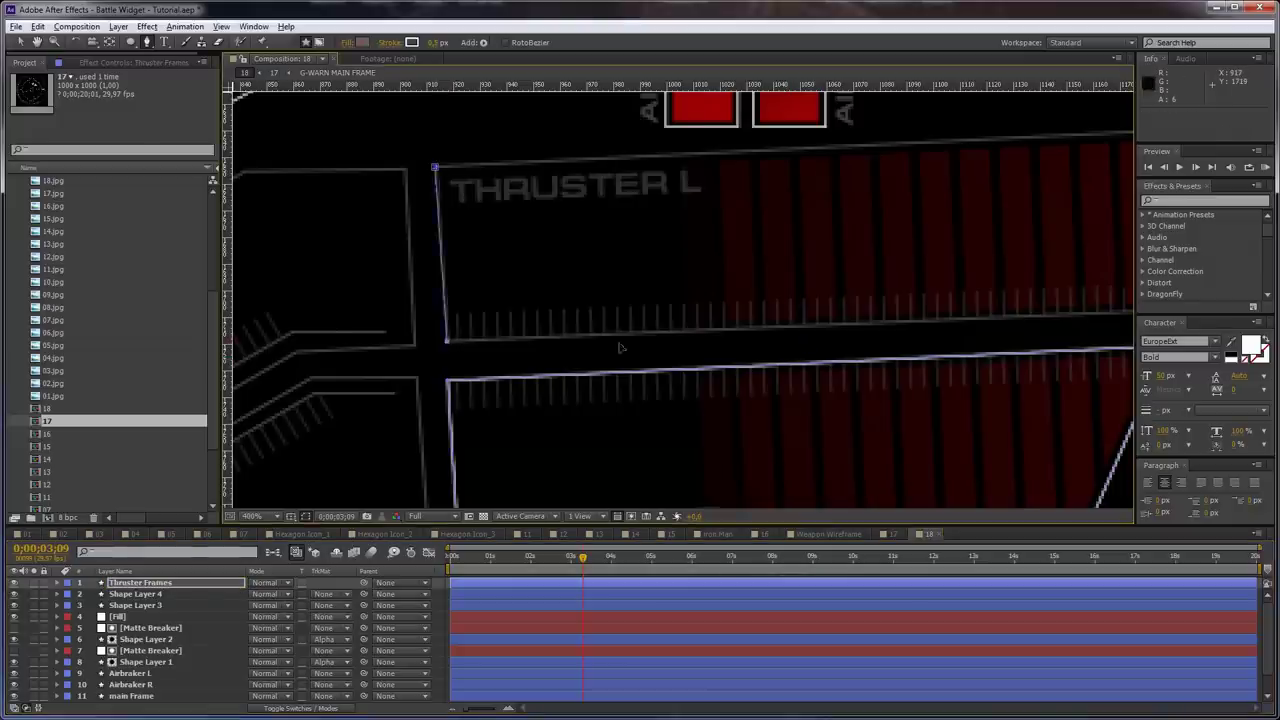
pyautogui.moveTo(1012, 289); pyautogui.dragTo(634, 306)
pyautogui.click(804, 329)
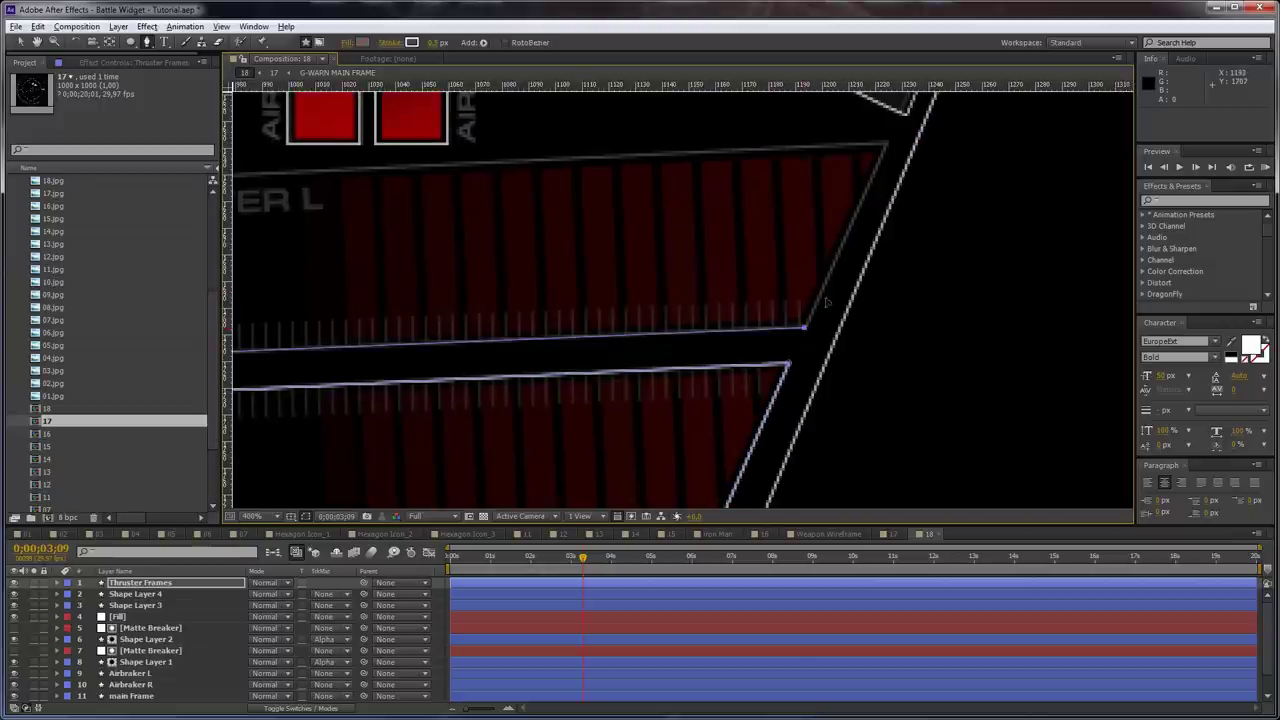
pyautogui.click(884, 144)
pyautogui.moveTo(524, 185); pyautogui.dragTo(912, 192)
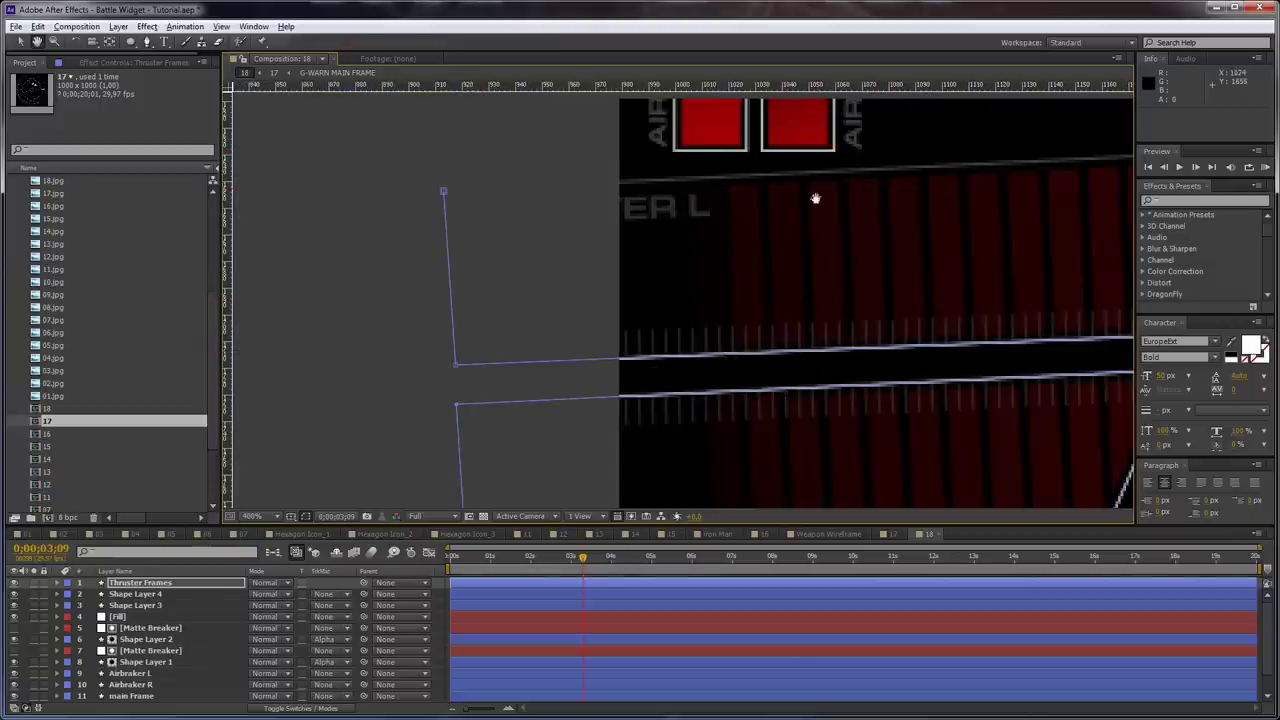
pyautogui.click(444, 192)
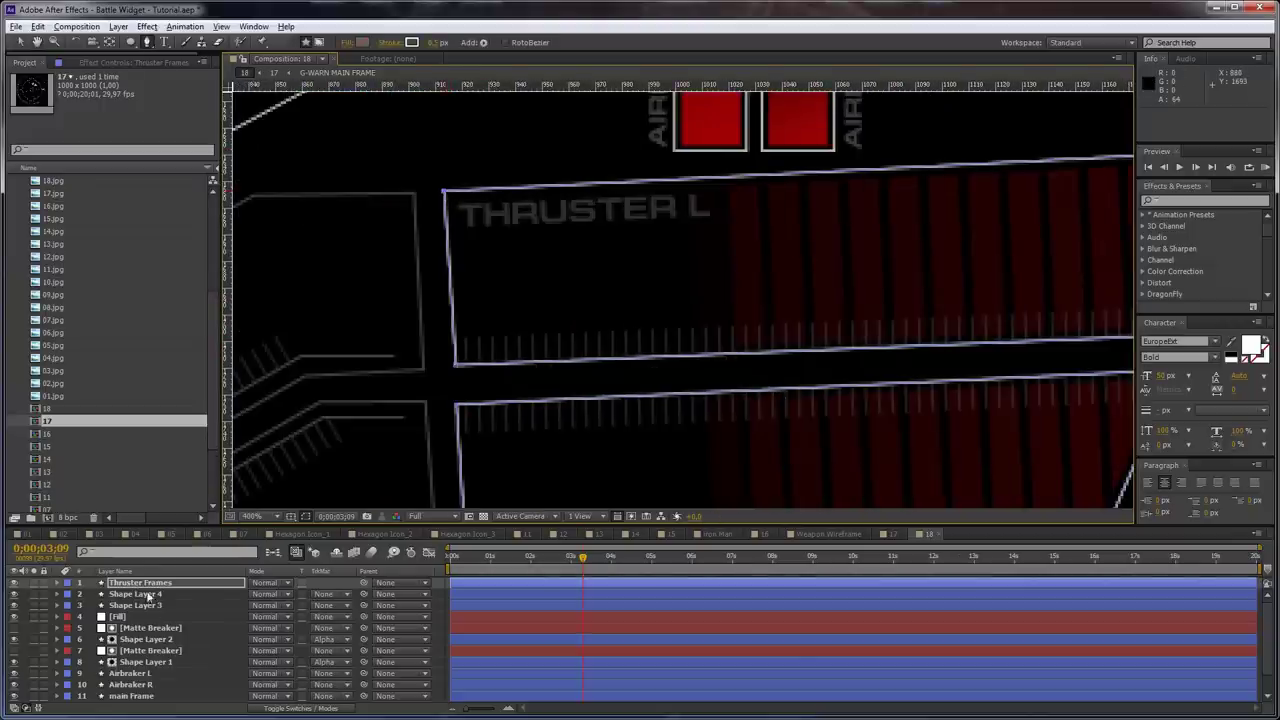
pyautogui.click(167, 588)
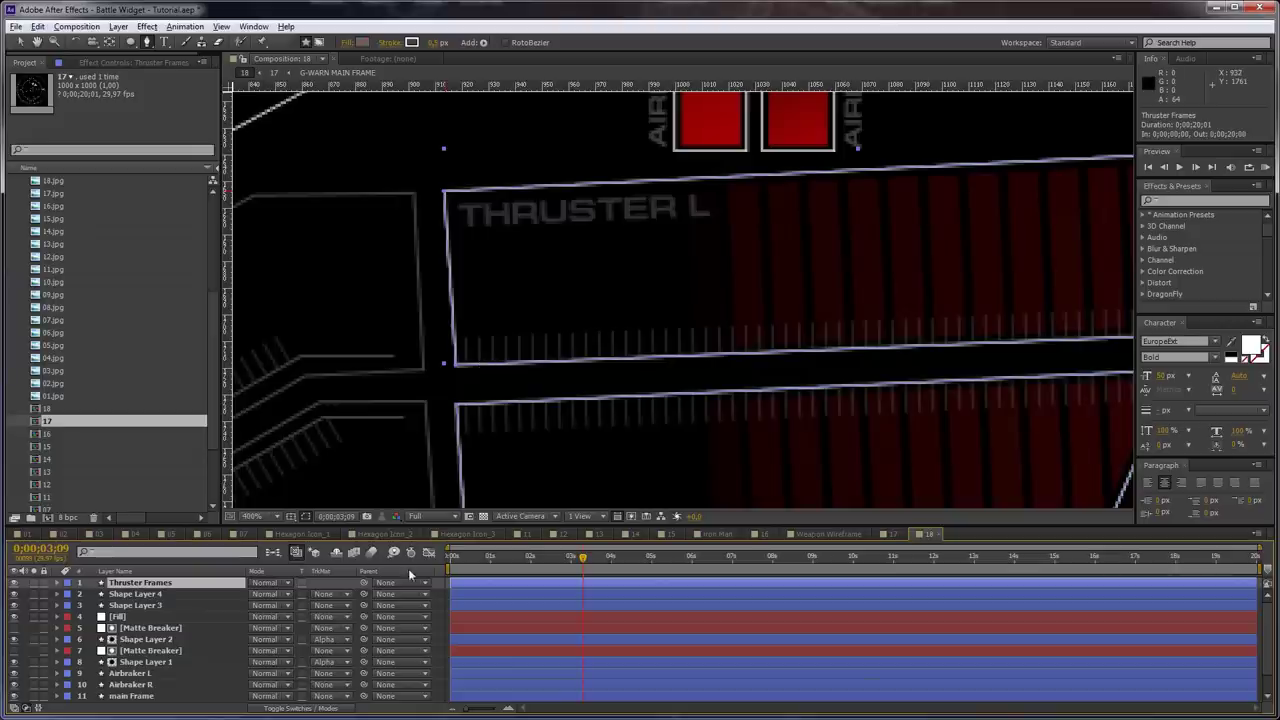
pyautogui.click(442, 607)
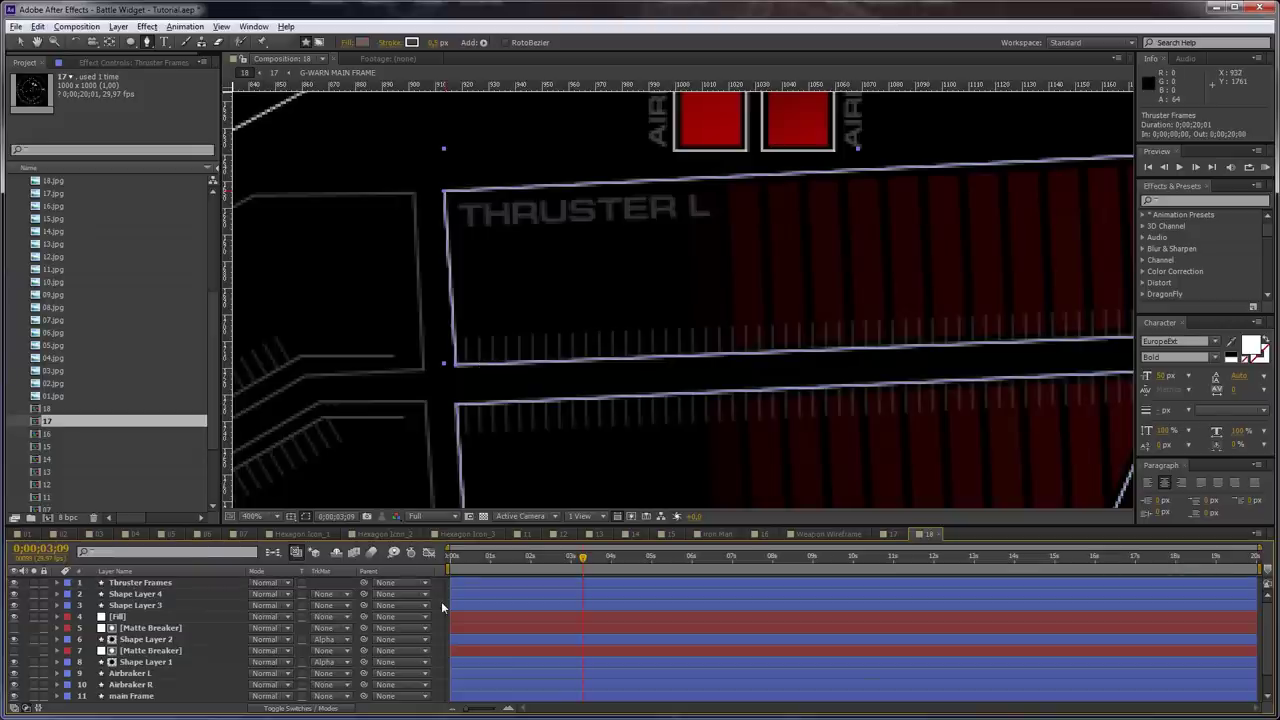
# Trace the closed six-cornered outline around the Left Ailerons gauge as another path in the Thruster Frames layer
pyautogui.press('v')
pyautogui.scroll(-1, 620, 354)
pyautogui.moveTo(632, 362); pyautogui.dragTo(696, 318)
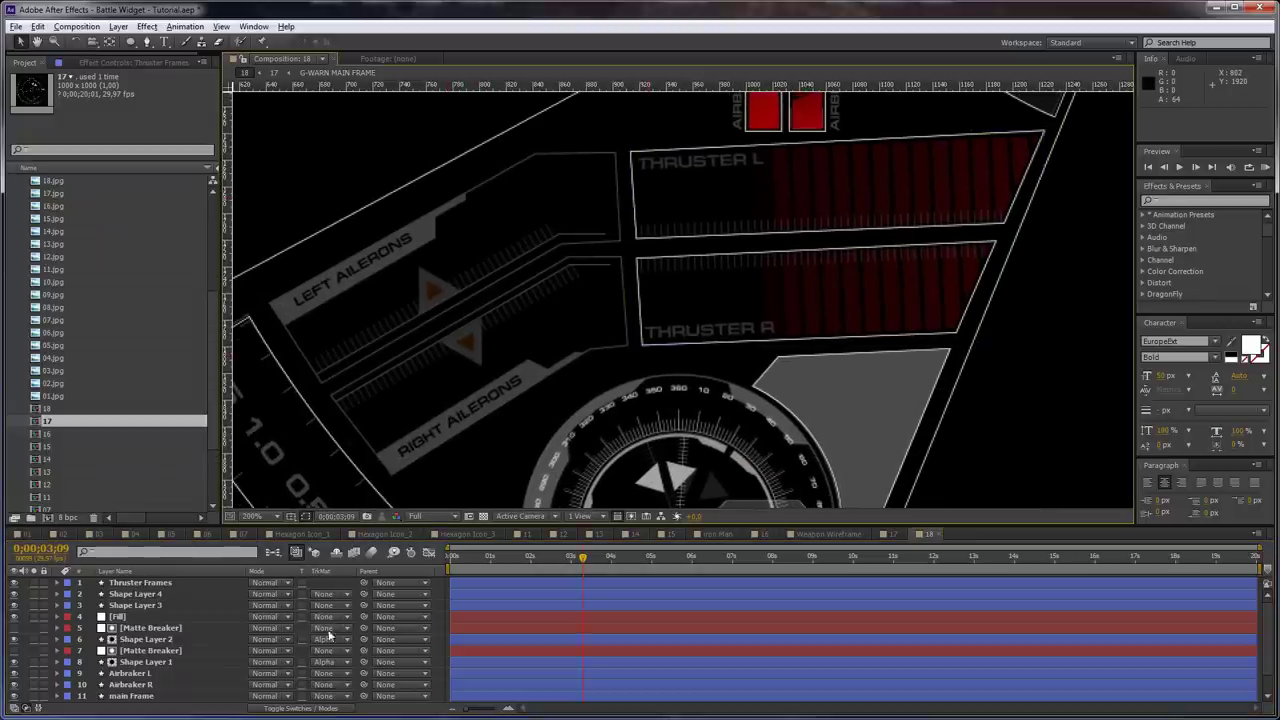
pyautogui.click(168, 586)
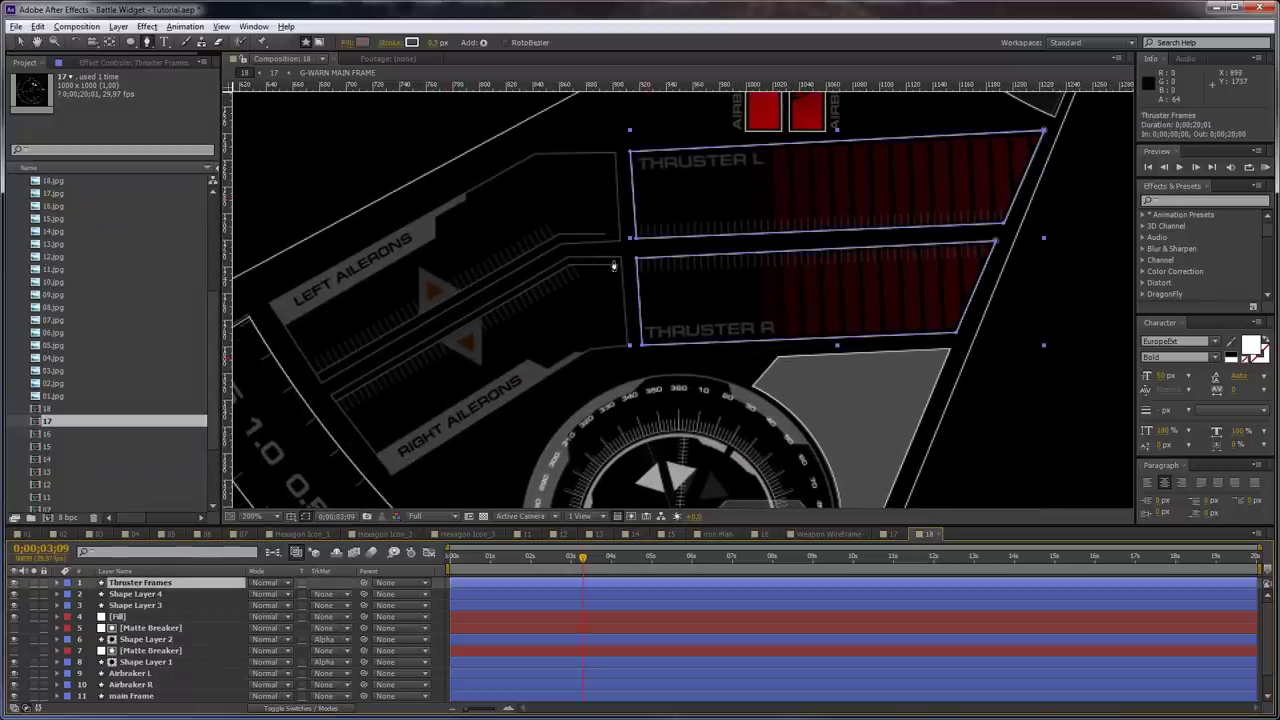
pyautogui.scroll(2, 610, 268)
pyautogui.press('g')
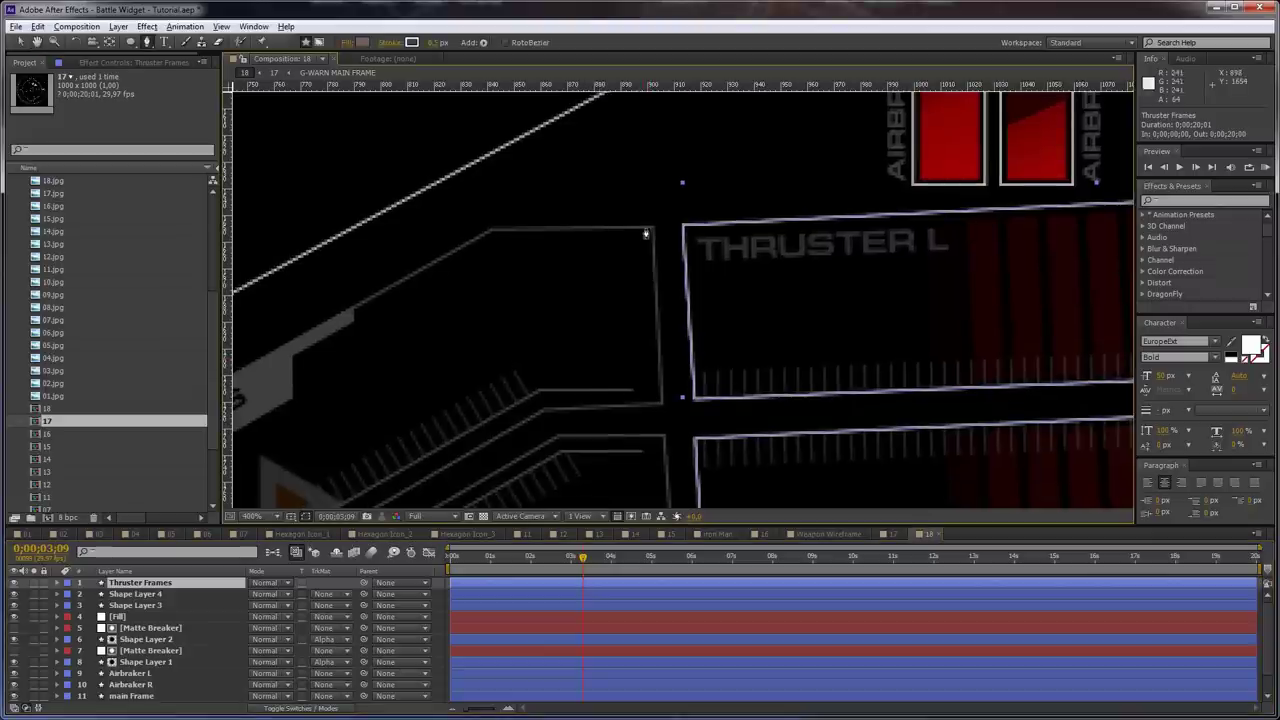
pyautogui.click(651, 229)
pyautogui.click(662, 405)
pyautogui.moveTo(537, 409); pyautogui.dragTo(839, 287)
pyautogui.click(842, 290)
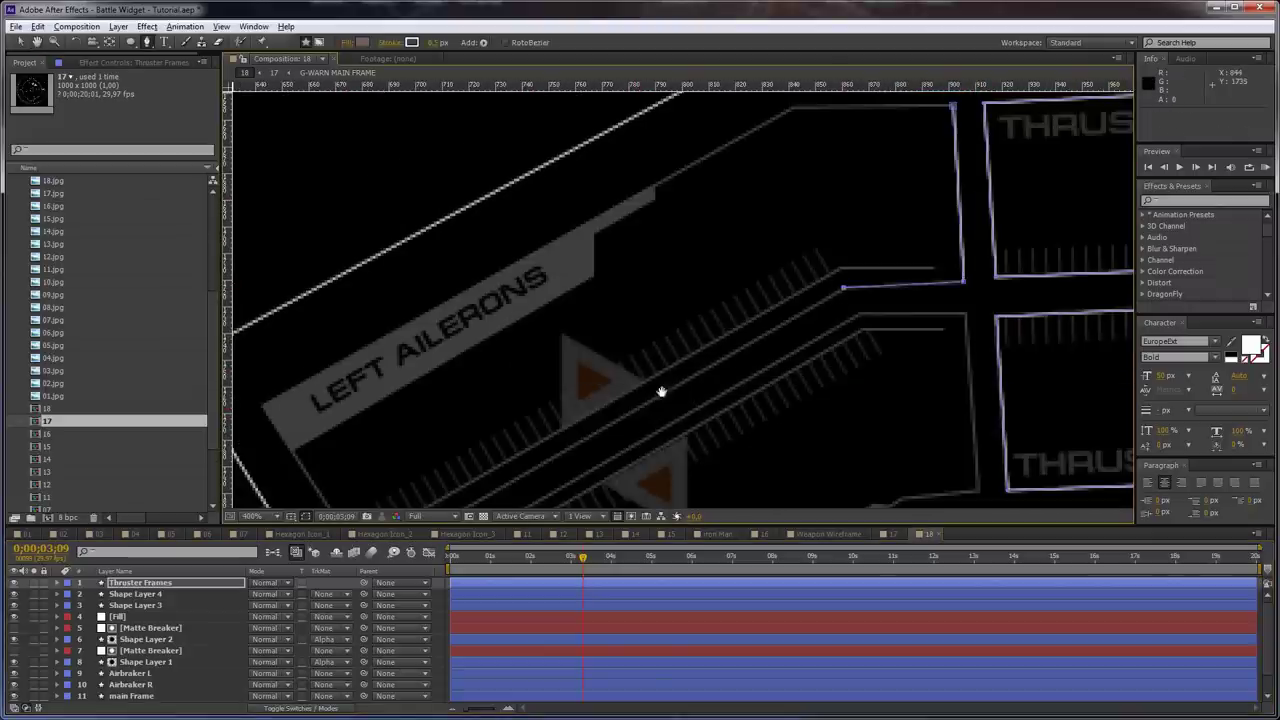
pyautogui.moveTo(660, 391); pyautogui.dragTo(920, 181)
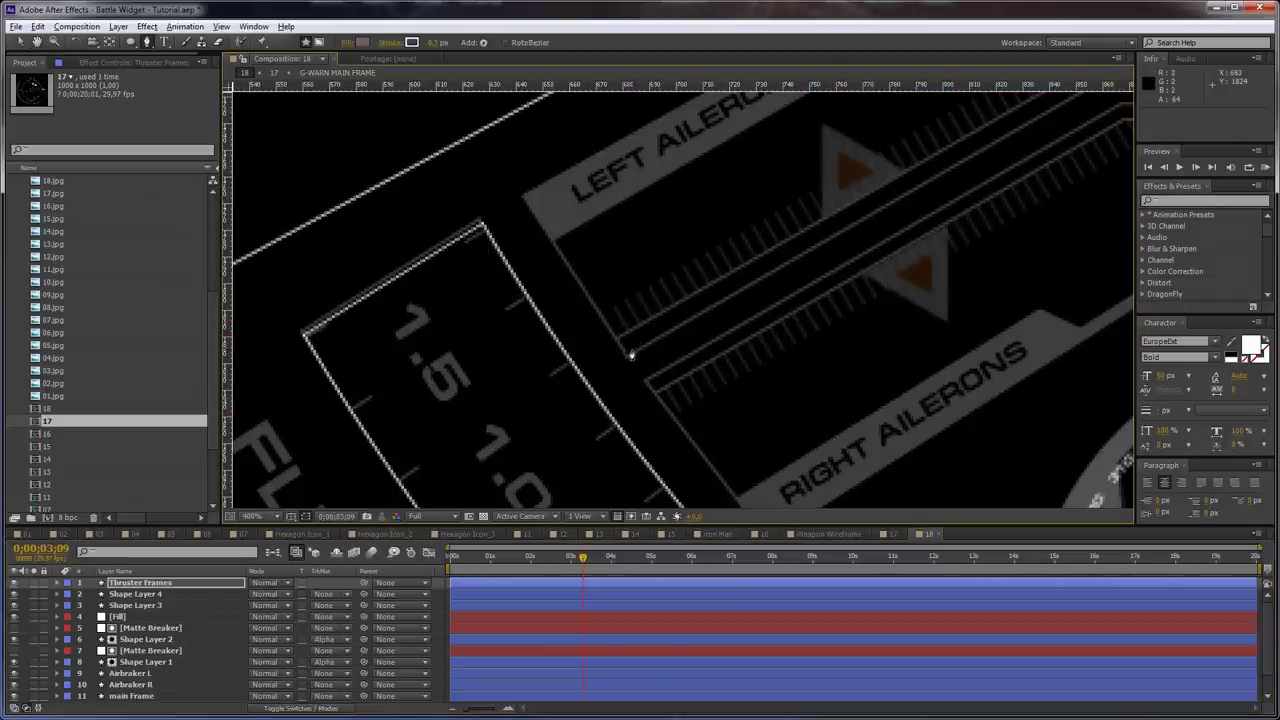
pyautogui.click(629, 355)
pyautogui.click(524, 197)
pyautogui.moveTo(613, 150); pyautogui.dragTo(370, 442)
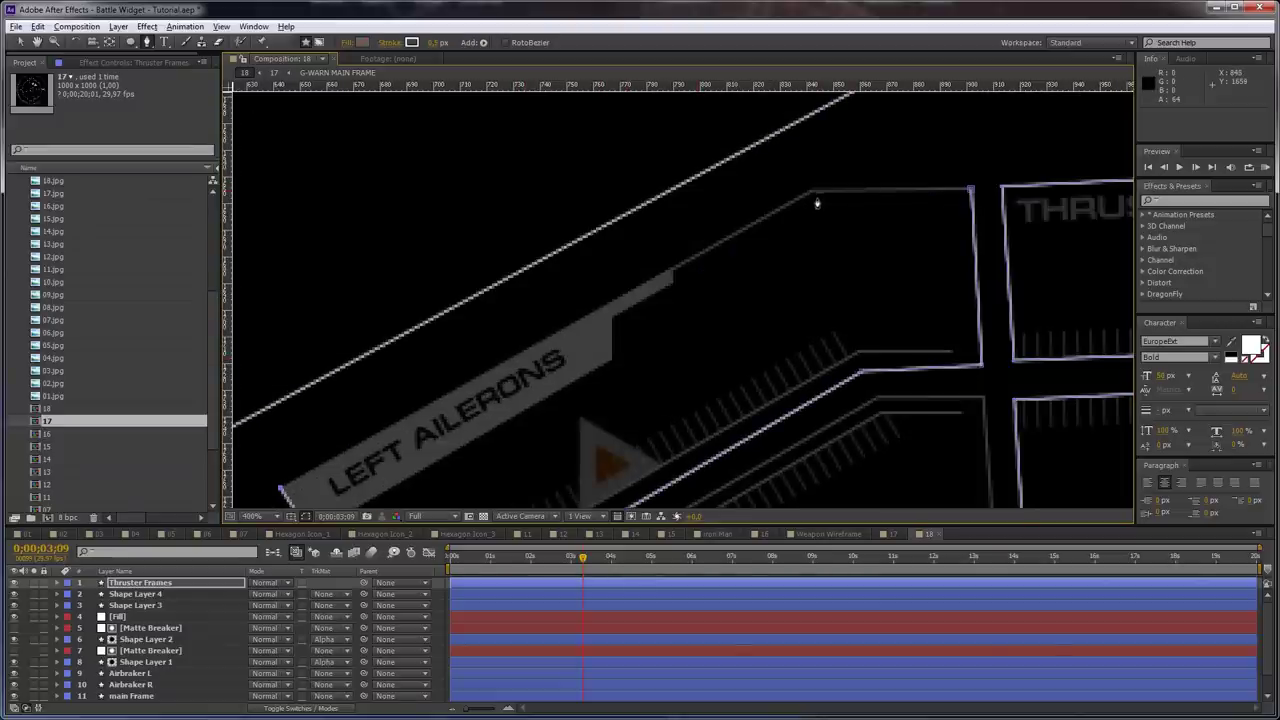
pyautogui.click(811, 193)
pyautogui.click(970, 191)
pyautogui.click(177, 583)
pyautogui.moveTo(677, 374); pyautogui.dragTo(691, 237)
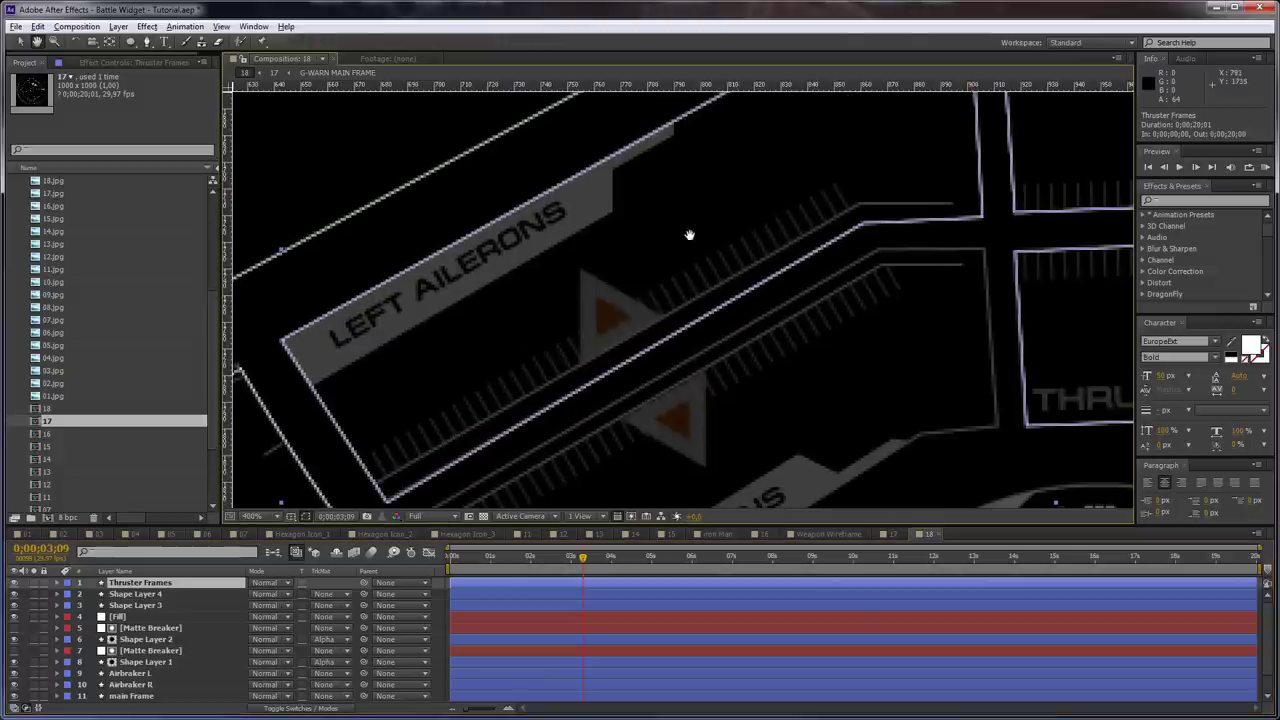
pyautogui.click(376, 485)
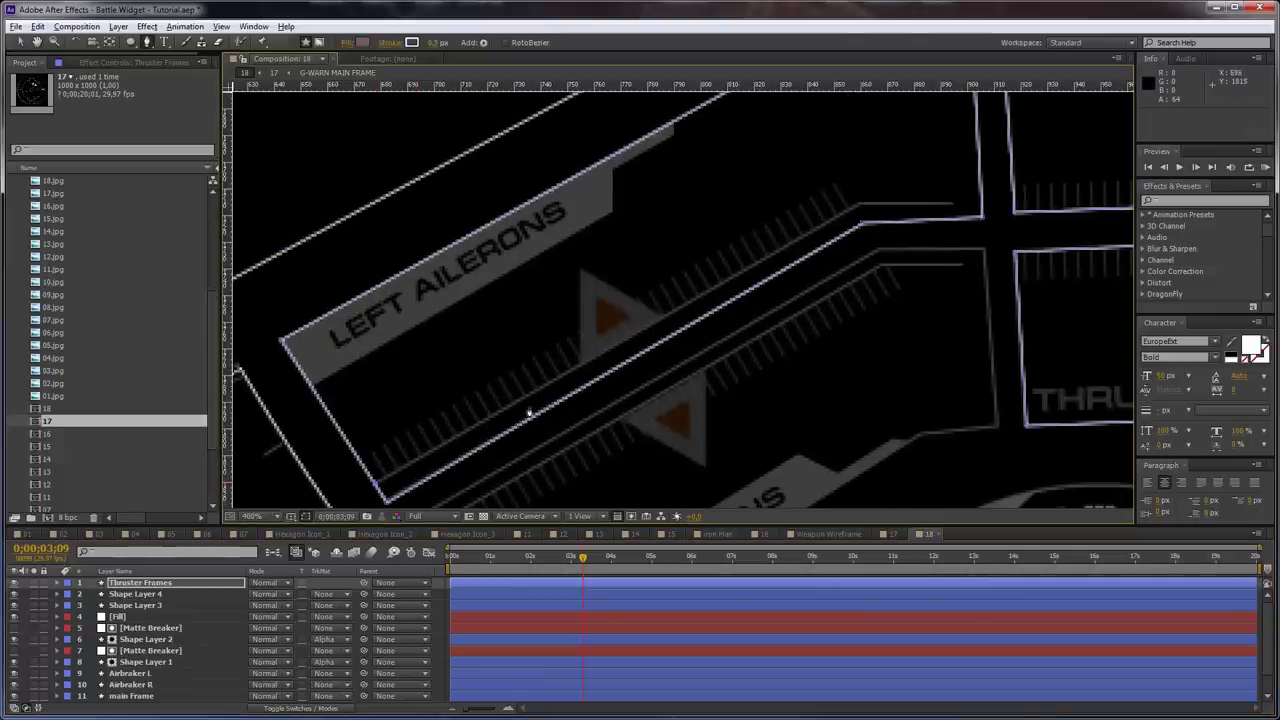
pyautogui.click(857, 205)
# Draw the open bent scale line inside the Left Ailerons frame, from its short horizontal end to the frame's slanted outer edge
pyautogui.click(172, 583)
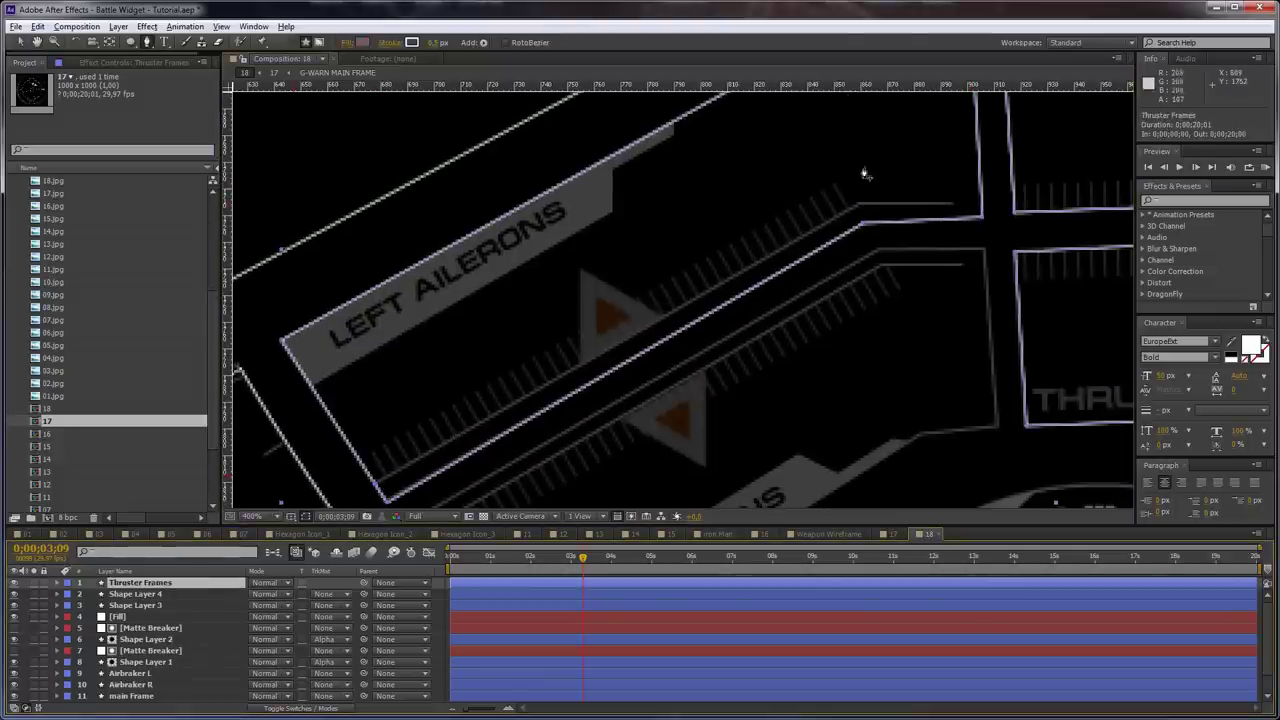
pyautogui.click(950, 204)
pyautogui.click(858, 205)
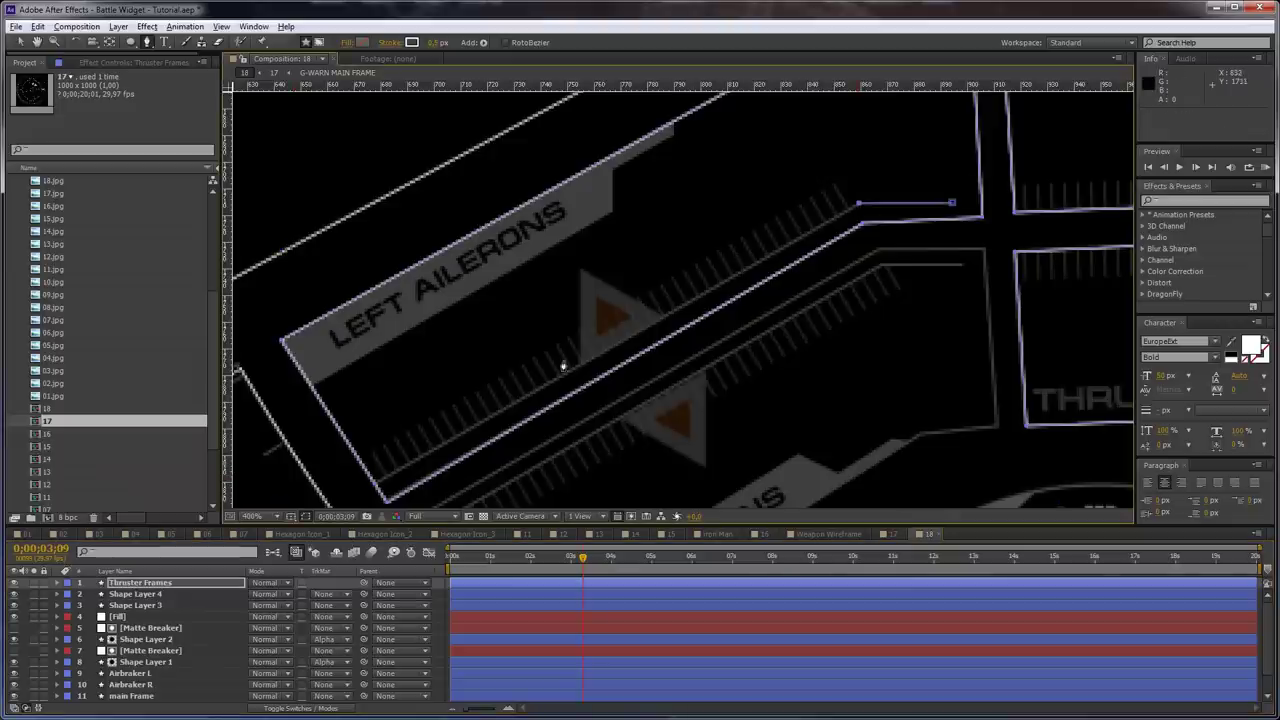
pyautogui.press('space')
pyautogui.moveTo(363, 463); pyautogui.dragTo(588, 268)
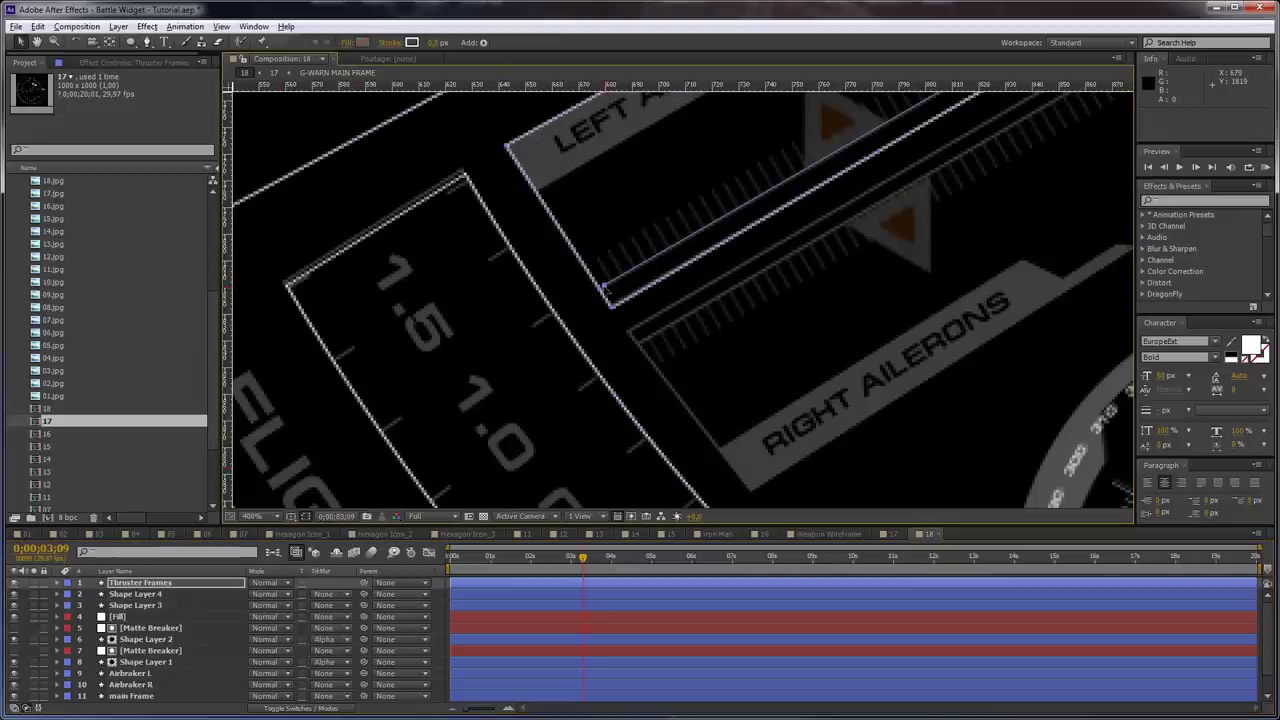
# Trace the closed six-cornered outline around the Right Ailerons gauge as another path in the Thruster Frames layer
pyautogui.click(211, 587)
pyautogui.press('space')
pyautogui.moveTo(842, 271); pyautogui.dragTo(720, 357)
pyautogui.click(1084, 139)
pyautogui.click(1097, 317)
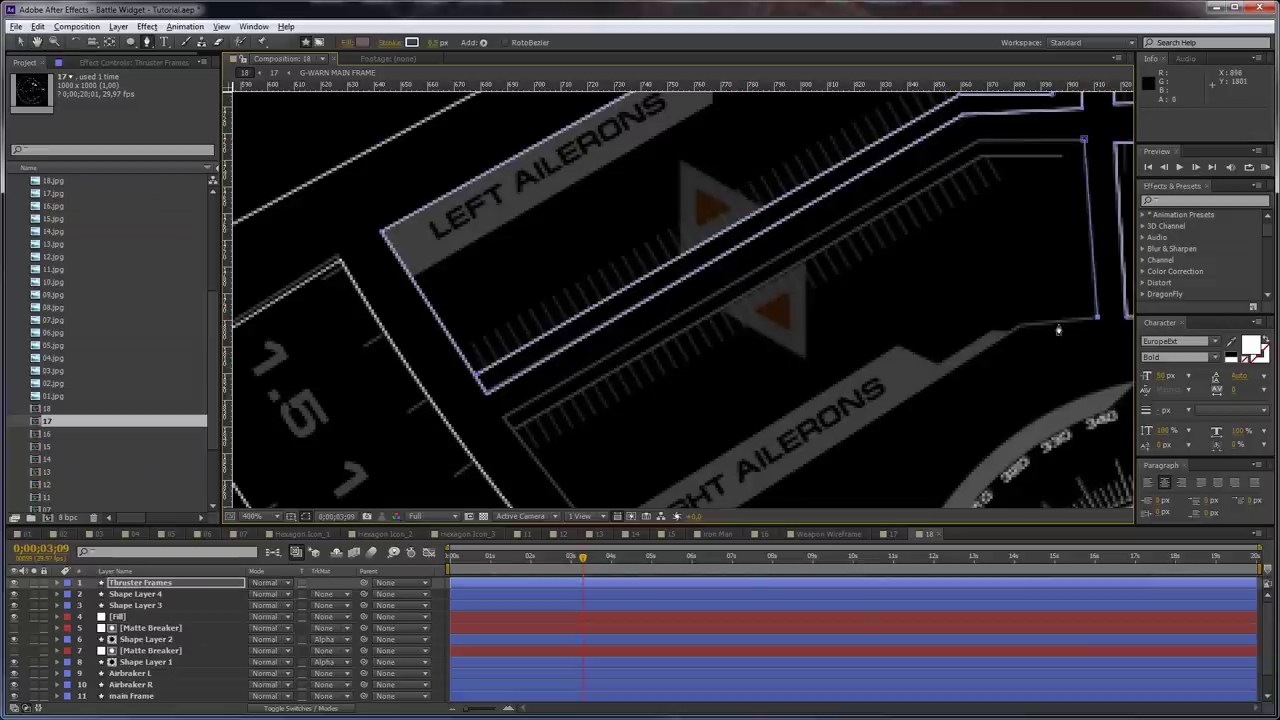
pyautogui.moveTo(957, 371); pyautogui.dragTo(949, 237)
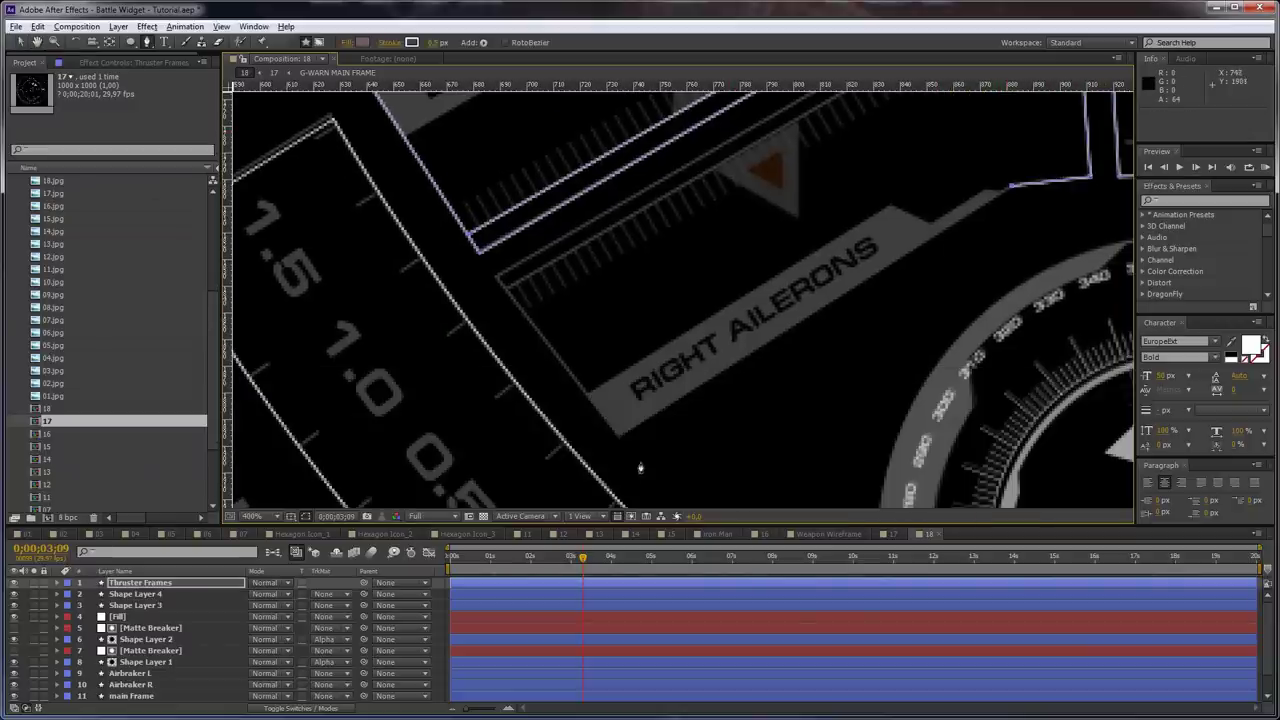
pyautogui.click(618, 435)
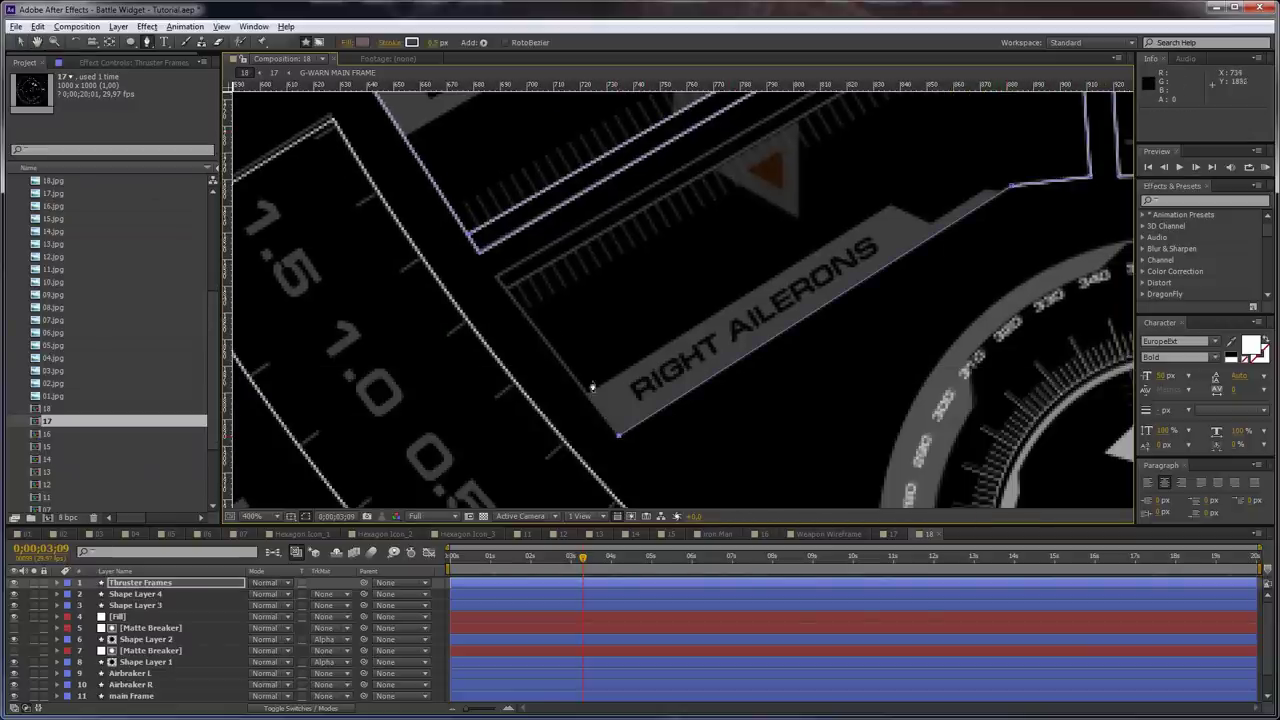
pyautogui.click(503, 282)
pyautogui.moveTo(800, 142); pyautogui.dragTo(595, 388)
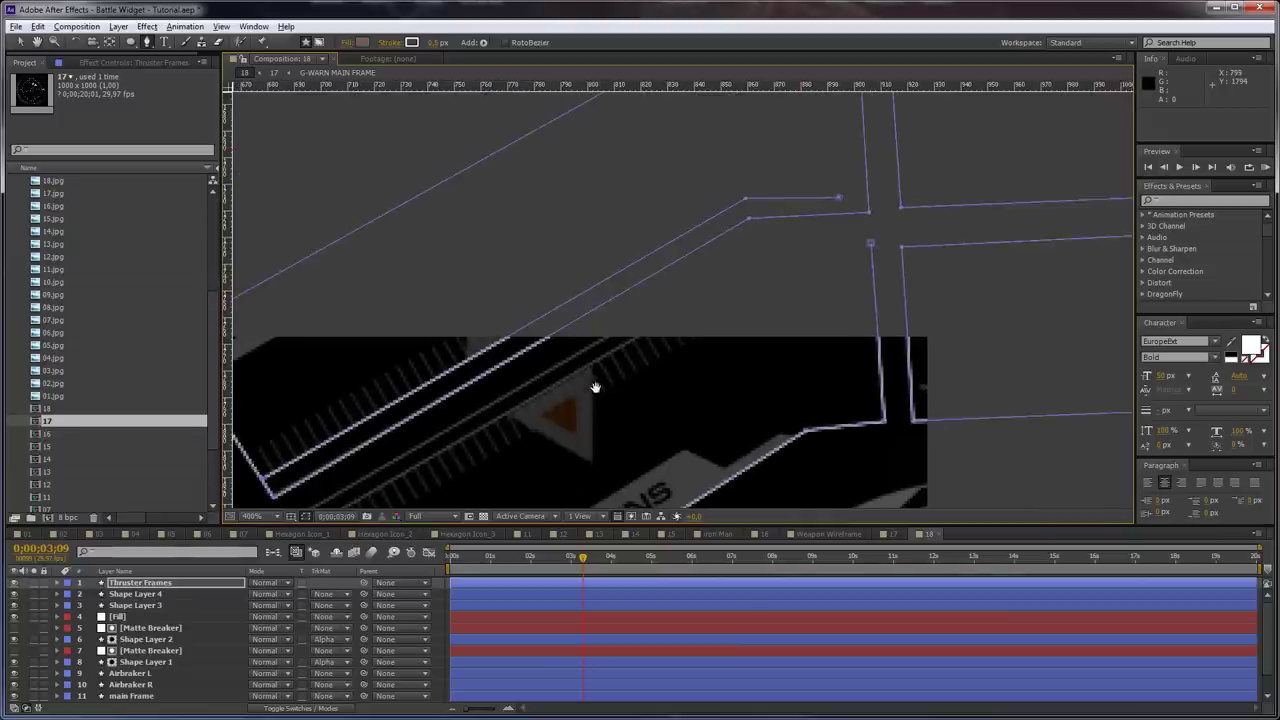
pyautogui.click(765, 246)
pyautogui.click(871, 245)
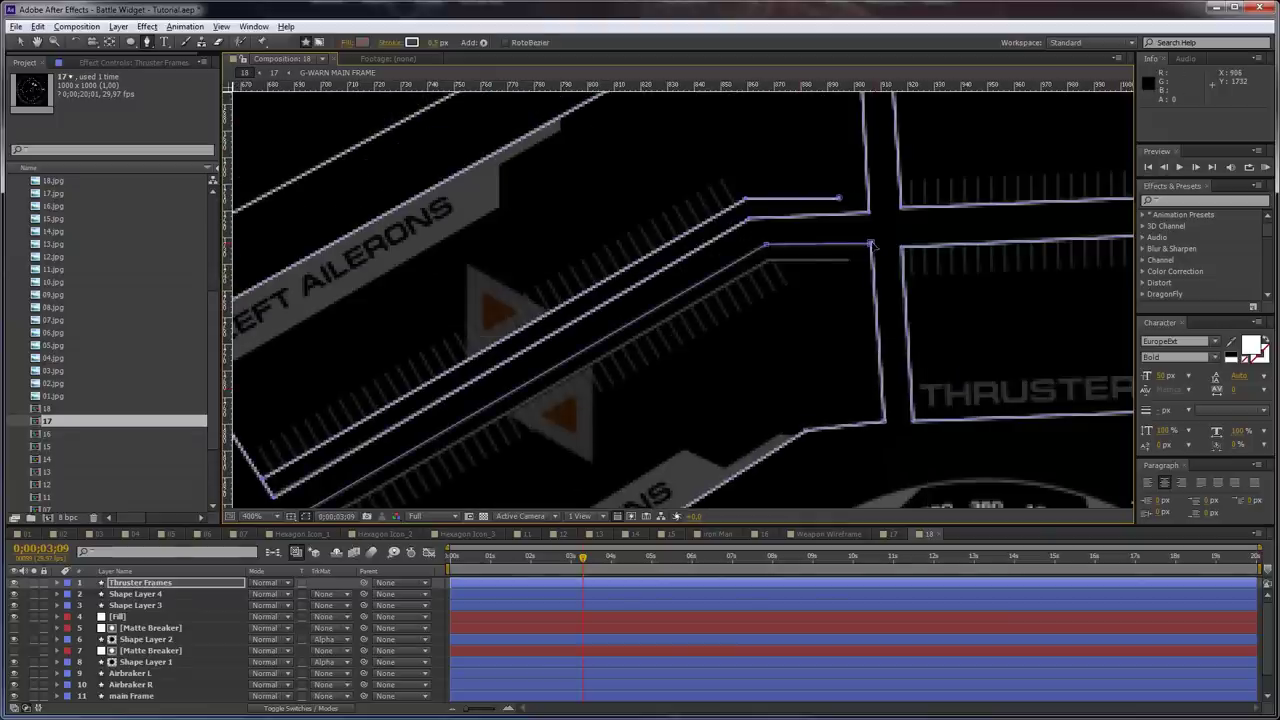
# Draw the open three-point scale line inside the Right Ailerons frame beneath its tick marks and deselect the layer
pyautogui.click(220, 584)
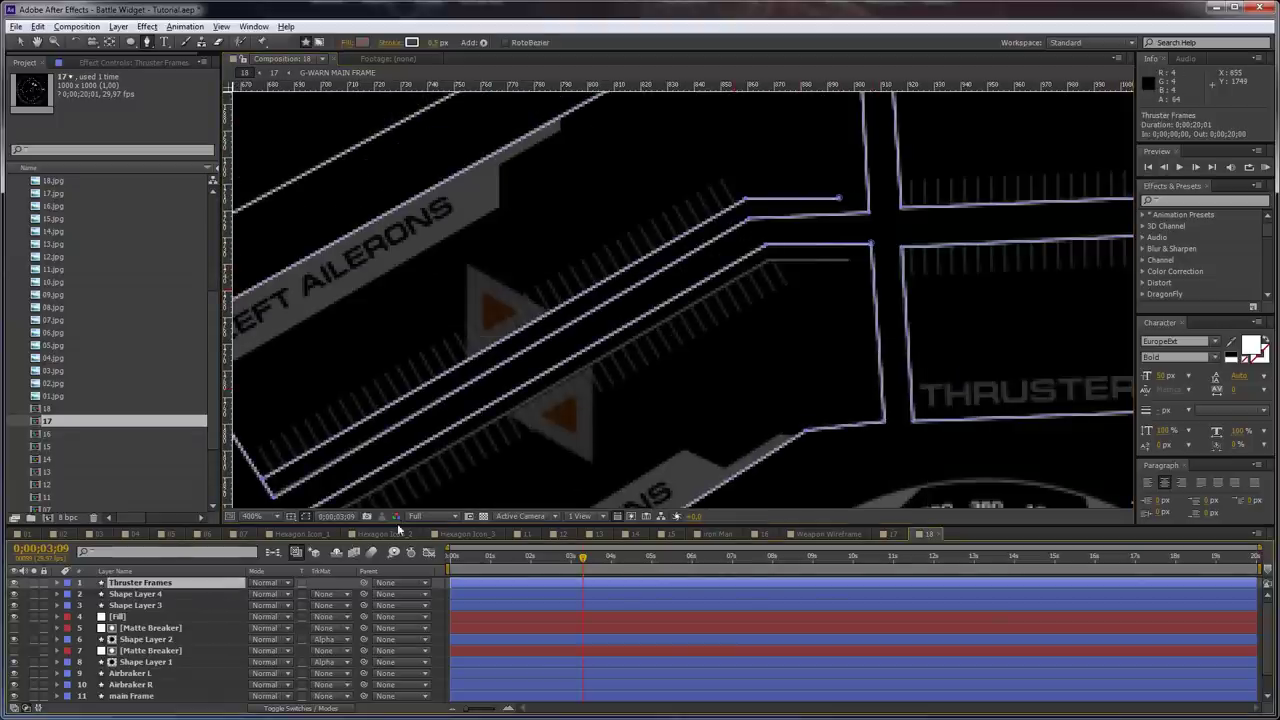
pyautogui.click(848, 260)
pyautogui.click(766, 261)
pyautogui.moveTo(586, 386); pyautogui.dragTo(746, 200)
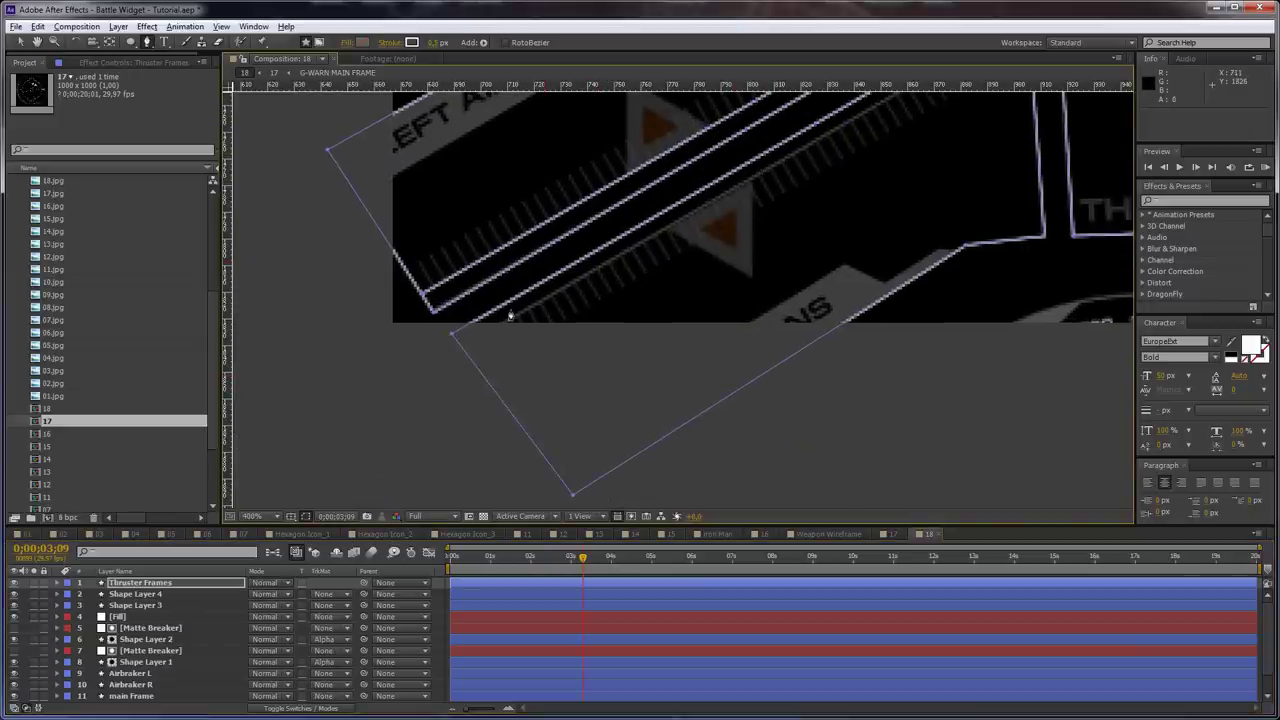
pyautogui.click(464, 351)
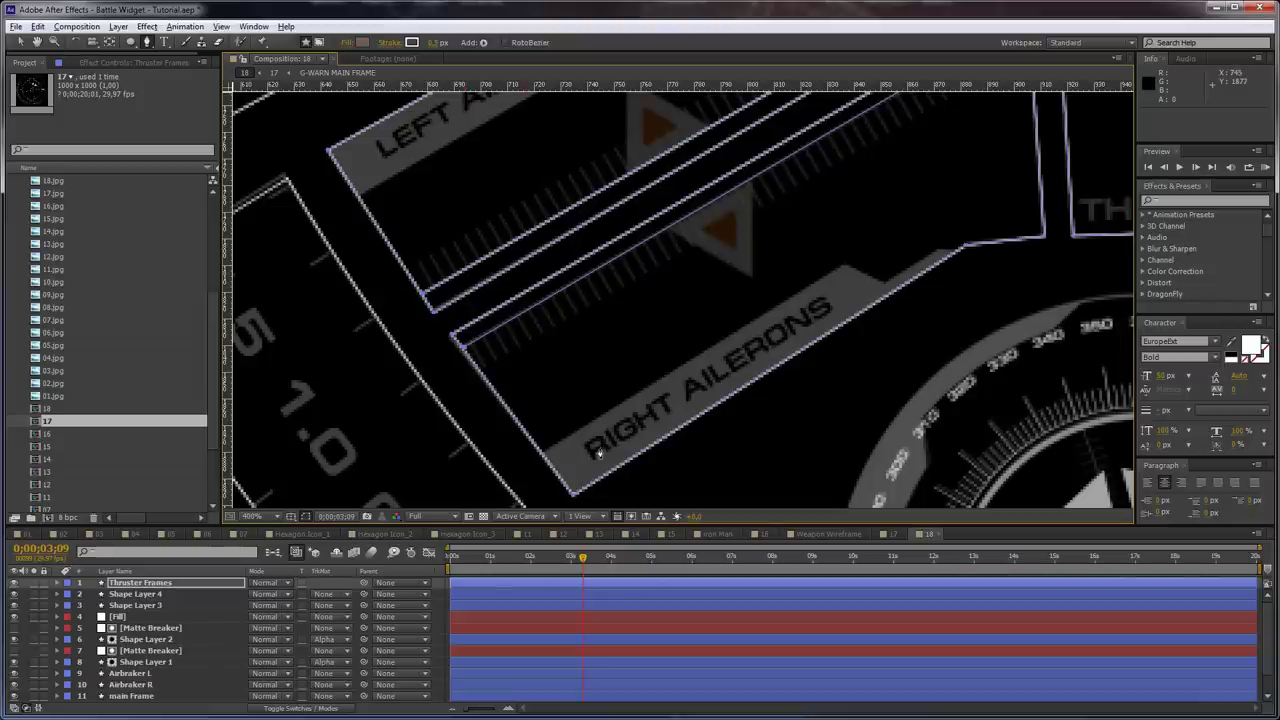
pyautogui.click(230, 586)
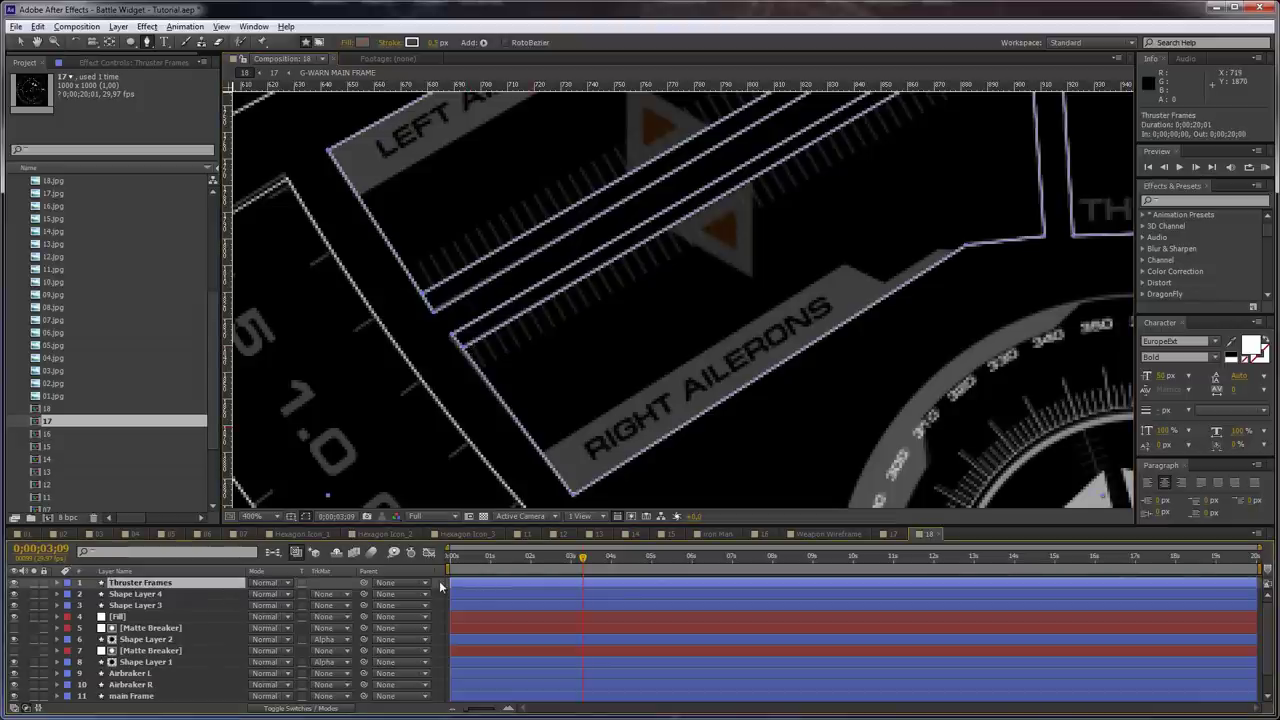
pyautogui.click(440, 587)
pyautogui.scroll(-1, 606, 248)
pyautogui.press('space')
pyautogui.moveTo(1002, 229); pyautogui.dragTo(751, 323)
pyautogui.scroll(1, 830, 257)
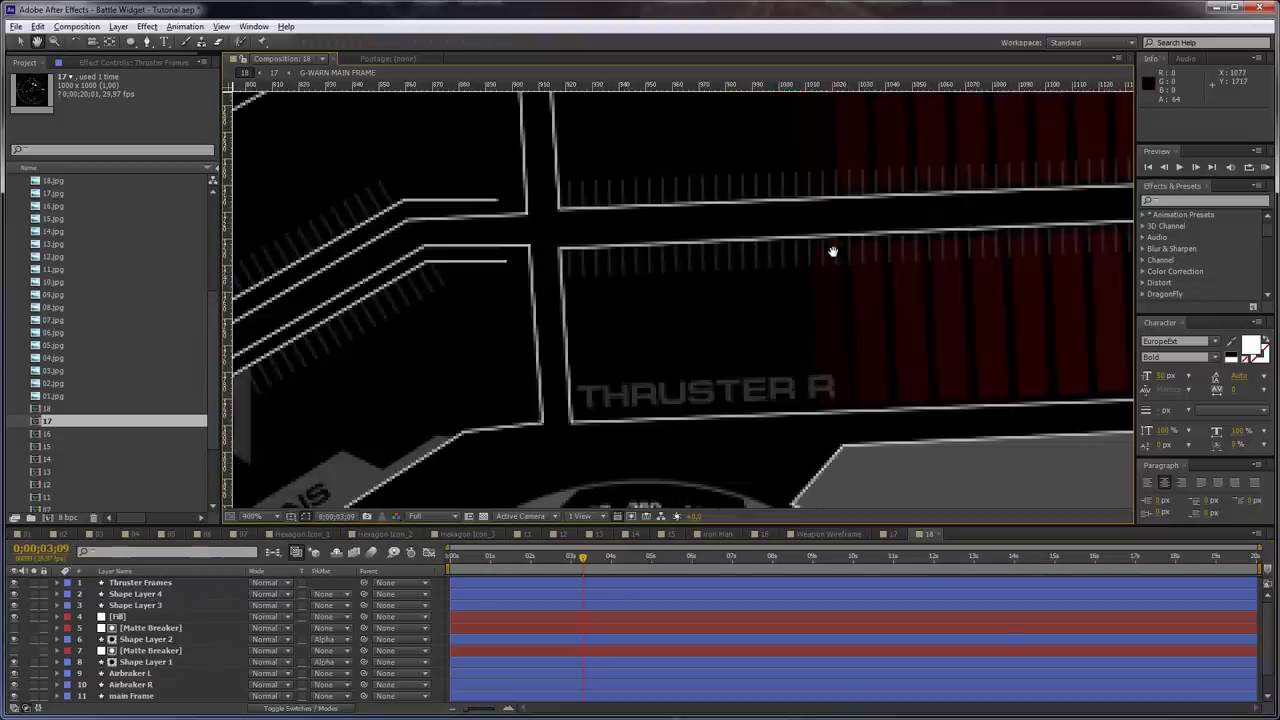
pyautogui.moveTo(852, 206); pyautogui.dragTo(811, 251)
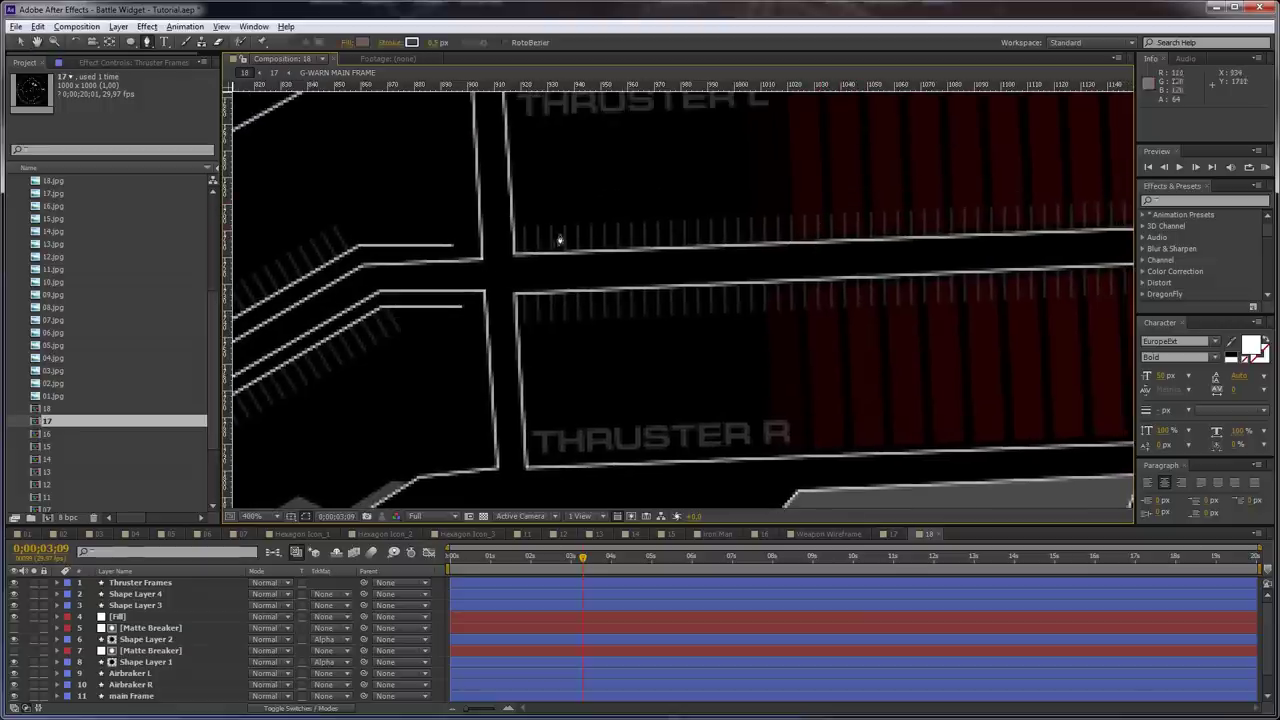
# Draw a short vertical tick at the inner end of Thruster L's lower edge on a new shape layer and add a Repeater
pyautogui.scroll(1, 540, 237)
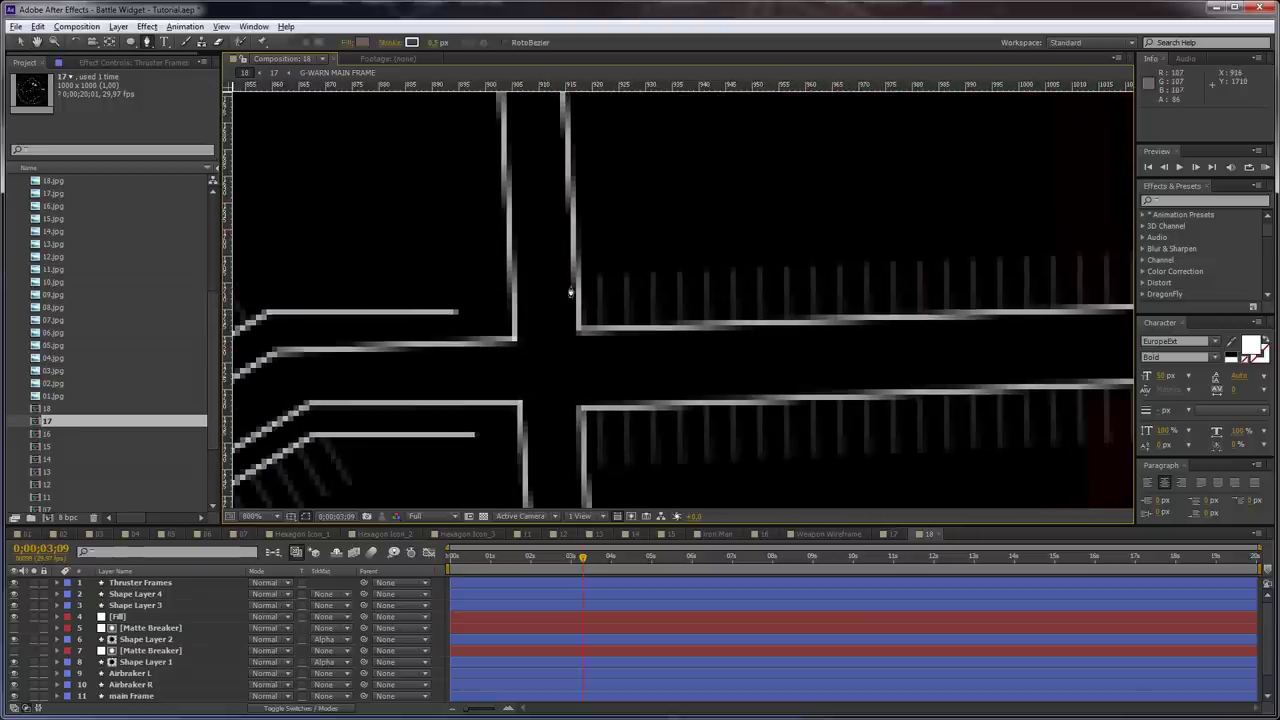
pyautogui.click(598, 275)
pyautogui.click(598, 325)
pyautogui.click(57, 582)
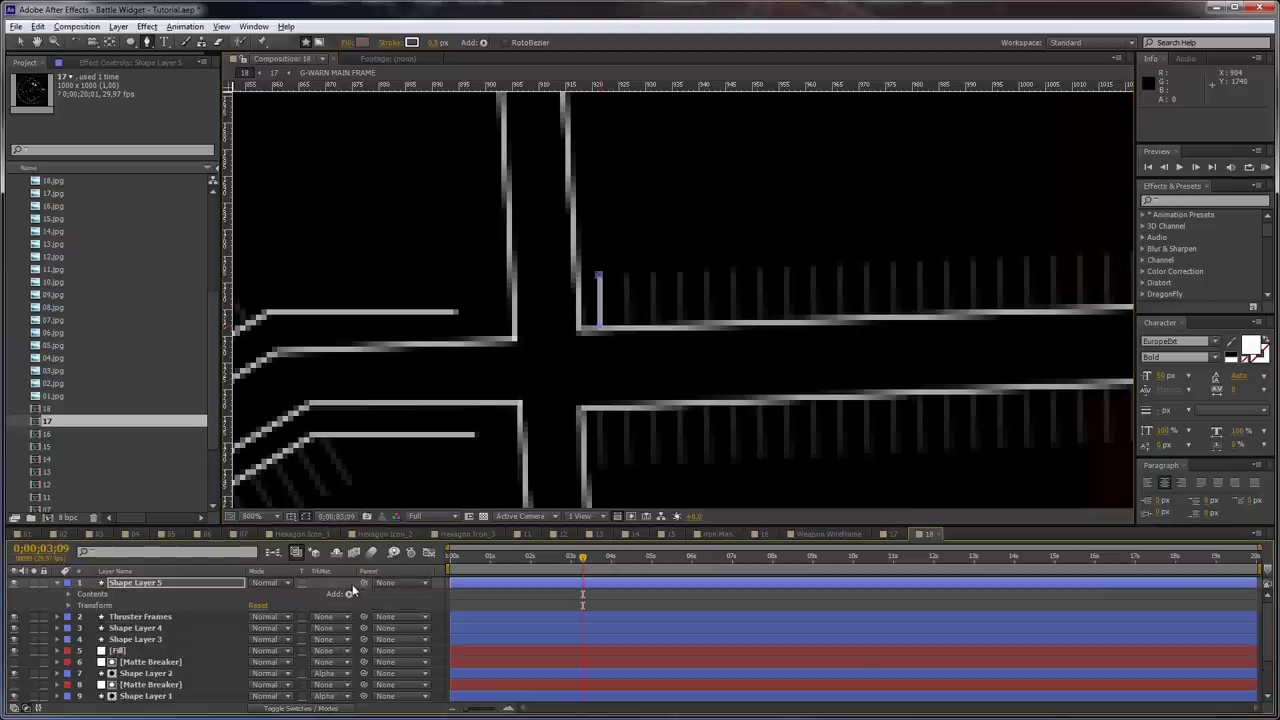
pyautogui.click(348, 594)
pyautogui.click(400, 492)
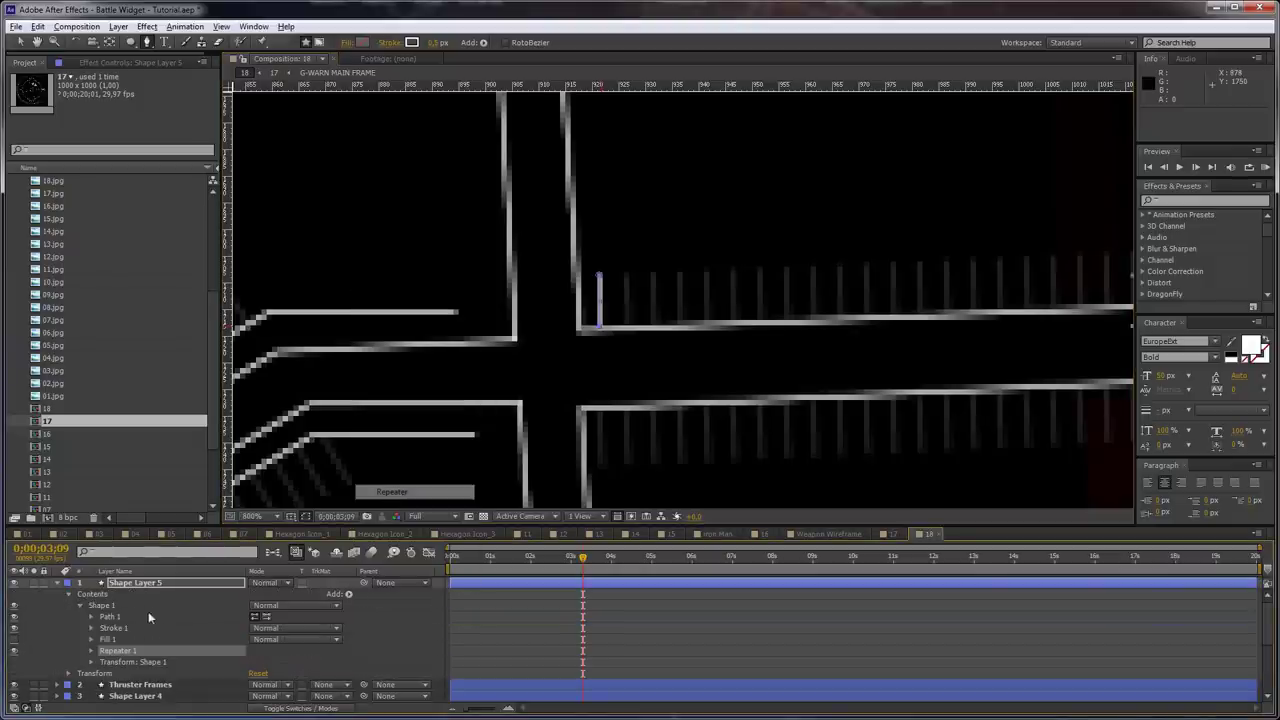
# Set the tick repeater's horizontal position offset to 5 to match the tick spacing in the reference
pyautogui.click(92, 651)
pyautogui.scroll(-1, 262, 678)
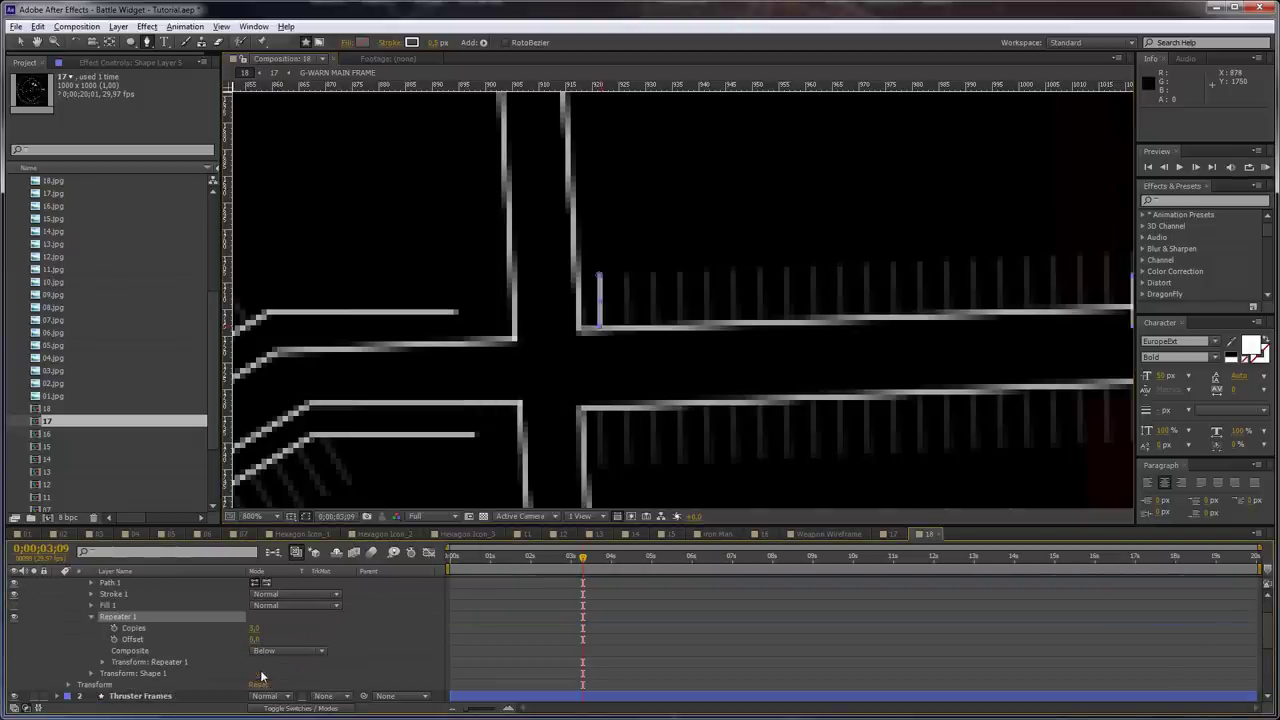
pyautogui.click(103, 662)
pyautogui.scroll(-1, 280, 675)
pyautogui.moveTo(253, 650)
pyautogui.mouseDown()
pyautogui.moveTo(290, 650)
pyautogui.moveTo(202, 658)
pyautogui.mouseUp()
# Set the tick repeater's copies to 55 so the row spans Thruster L's whole lower edge
pyautogui.click(256, 595)
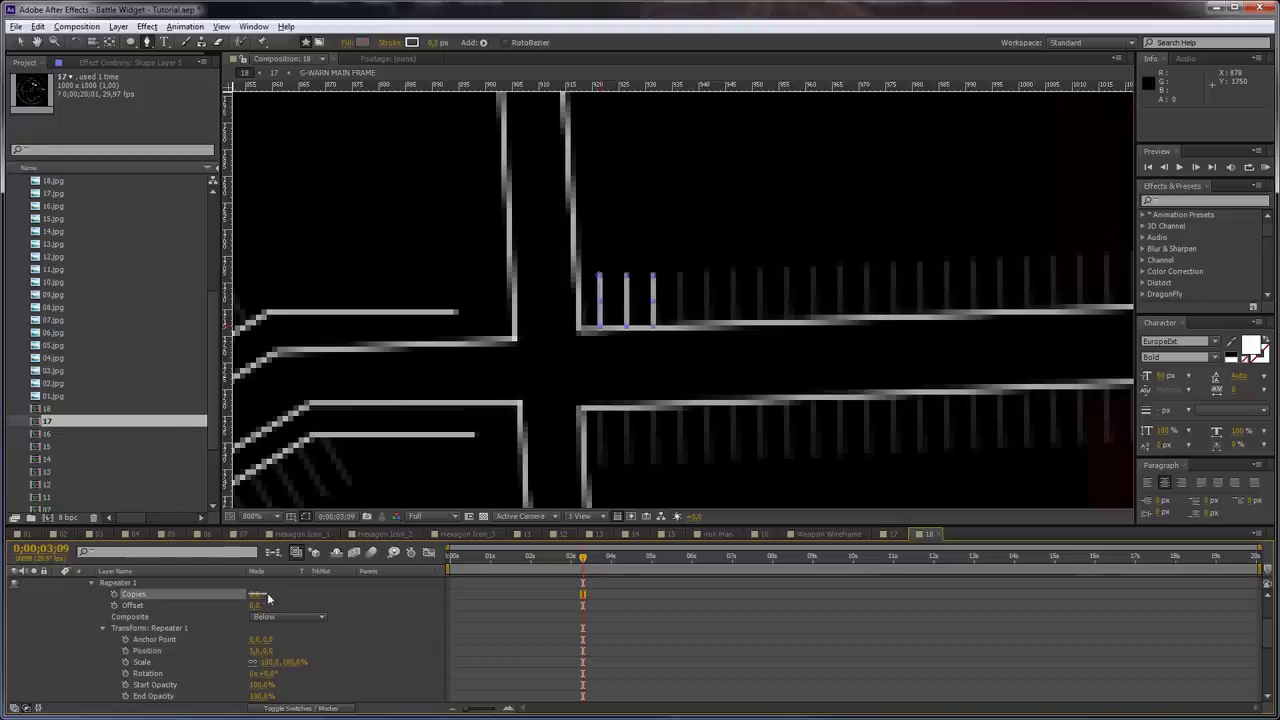
pyautogui.write('32')
pyautogui.press('Return')
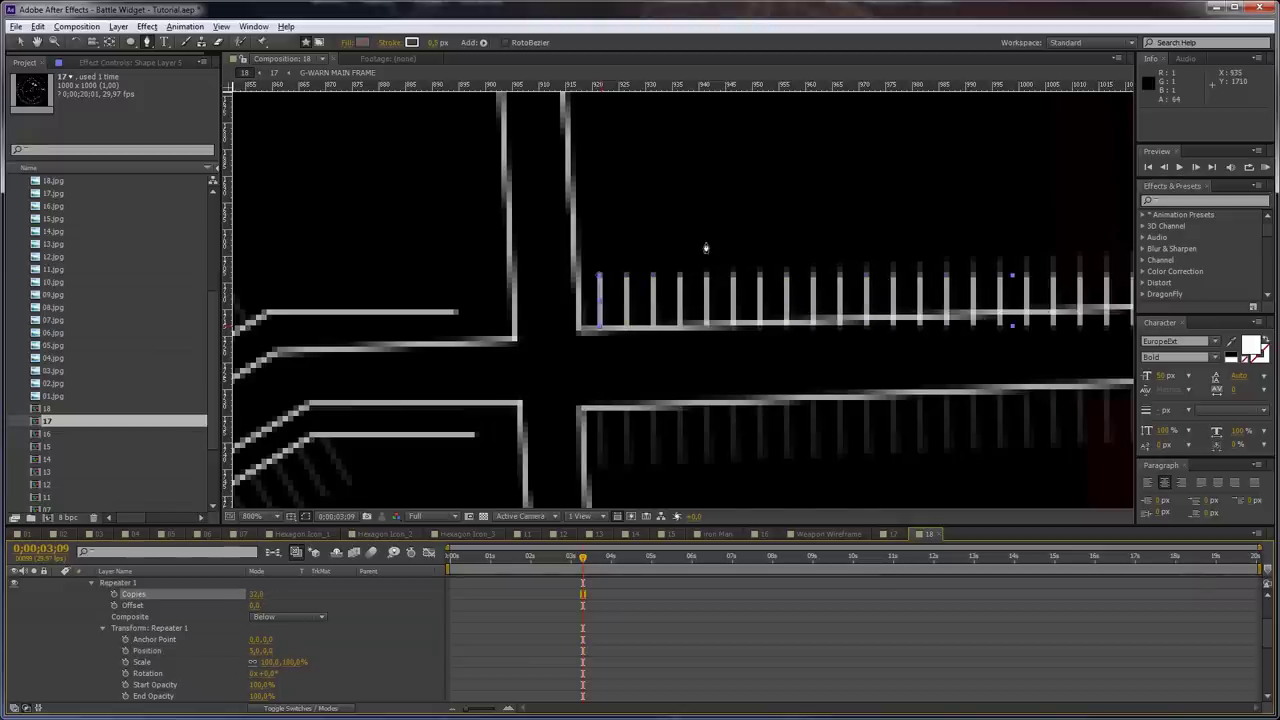
pyautogui.press(',')
pyautogui.moveTo(922, 329); pyautogui.dragTo(544, 323)
pyautogui.moveTo(260, 594); pyautogui.dragTo(401, 592)
pyautogui.click(259, 594)
pyautogui.write('55')
pyautogui.press('Return')
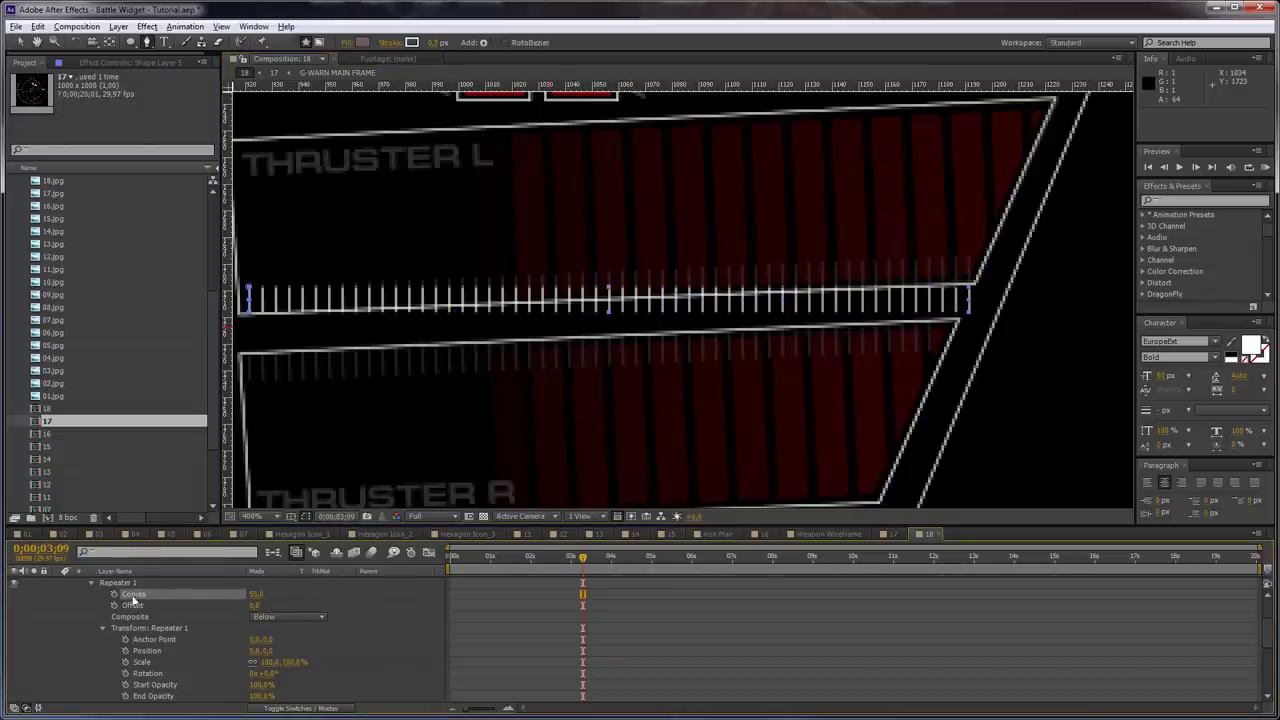
# Move the anchor point of the tick layer onto the middle of the tick row
pyautogui.scroll(3, 134, 590)
pyautogui.click(134, 582)
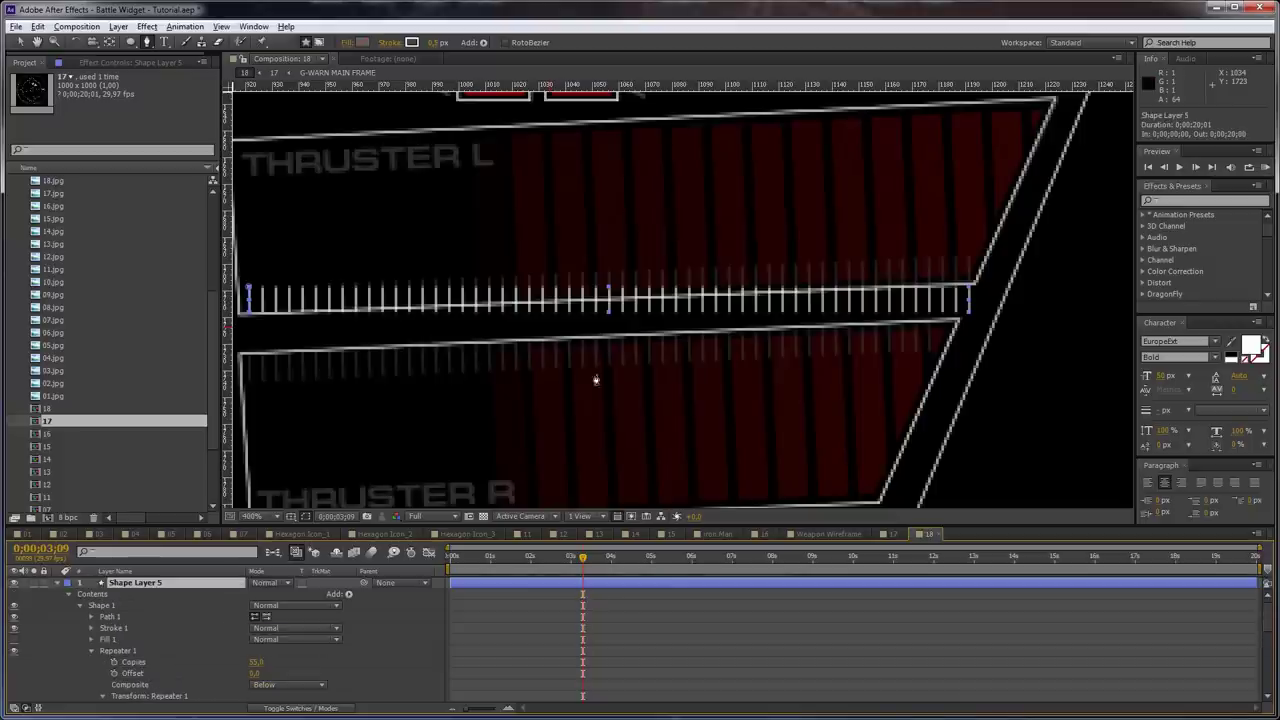
pyautogui.scroll(-6, 595, 380)
pyautogui.press('y')
pyautogui.moveTo(770, 180); pyautogui.dragTo(685, 312)
pyautogui.scroll(6, 674, 302)
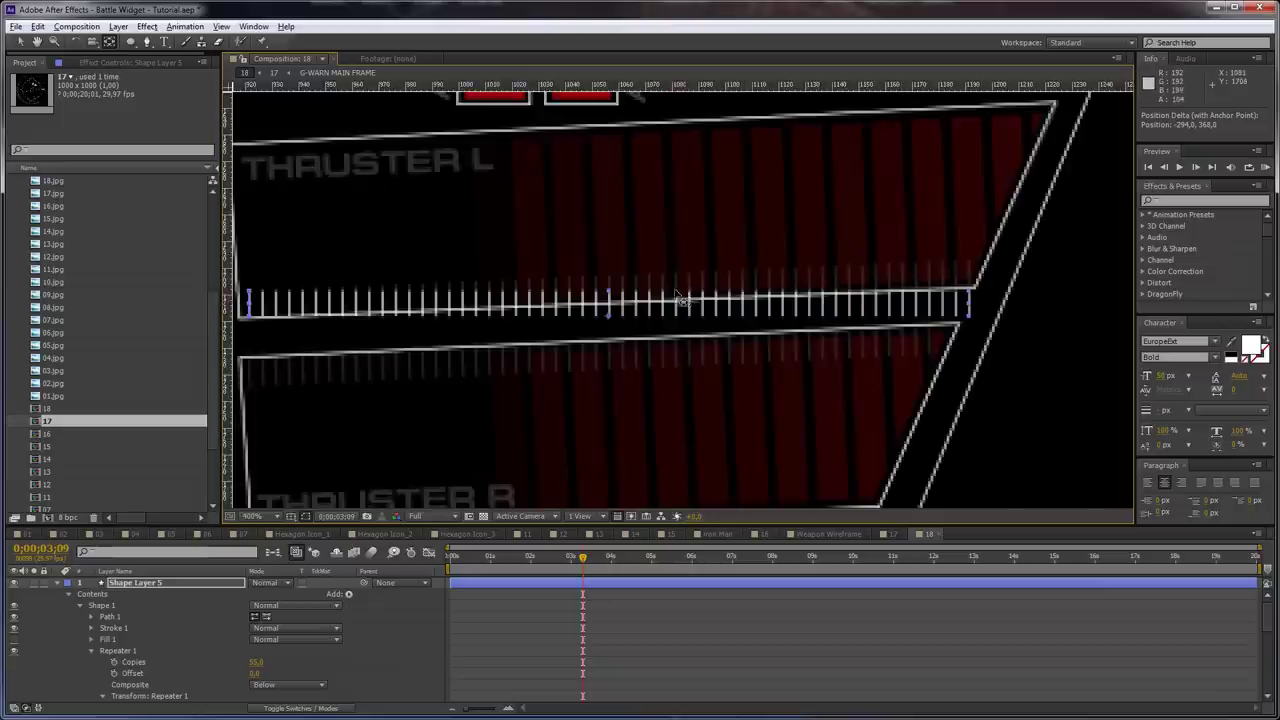
pyautogui.moveTo(534, 330); pyautogui.dragTo(541, 313)
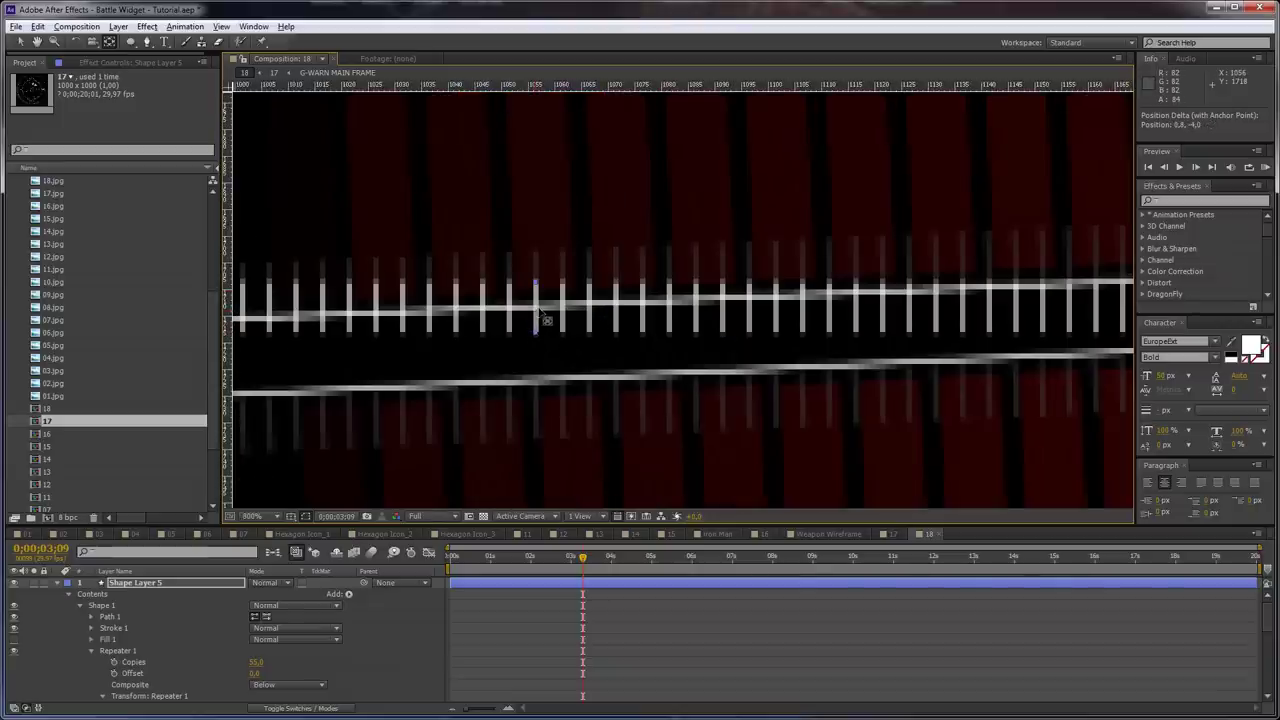
# Rotate the tick row to -2.5° and shift it up so it stands on Thruster L's slanted lower edge
pyautogui.press('r')
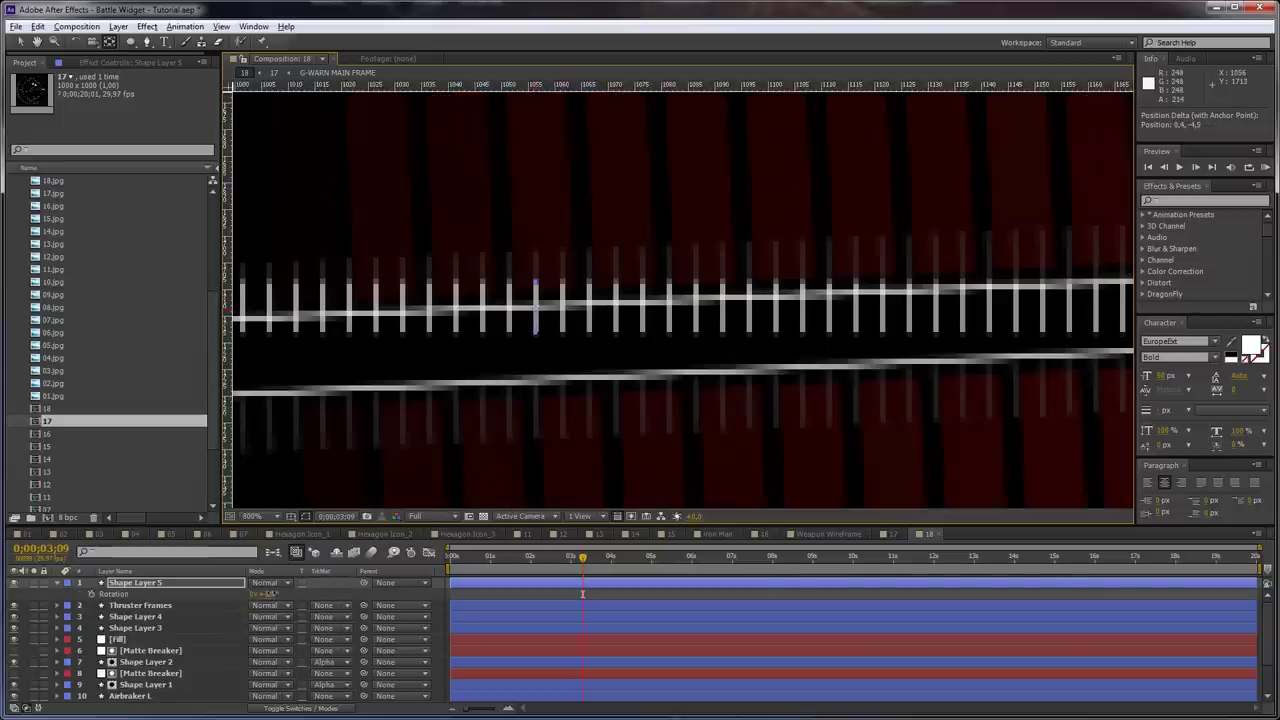
pyautogui.moveTo(265, 594); pyautogui.dragTo(257, 598)
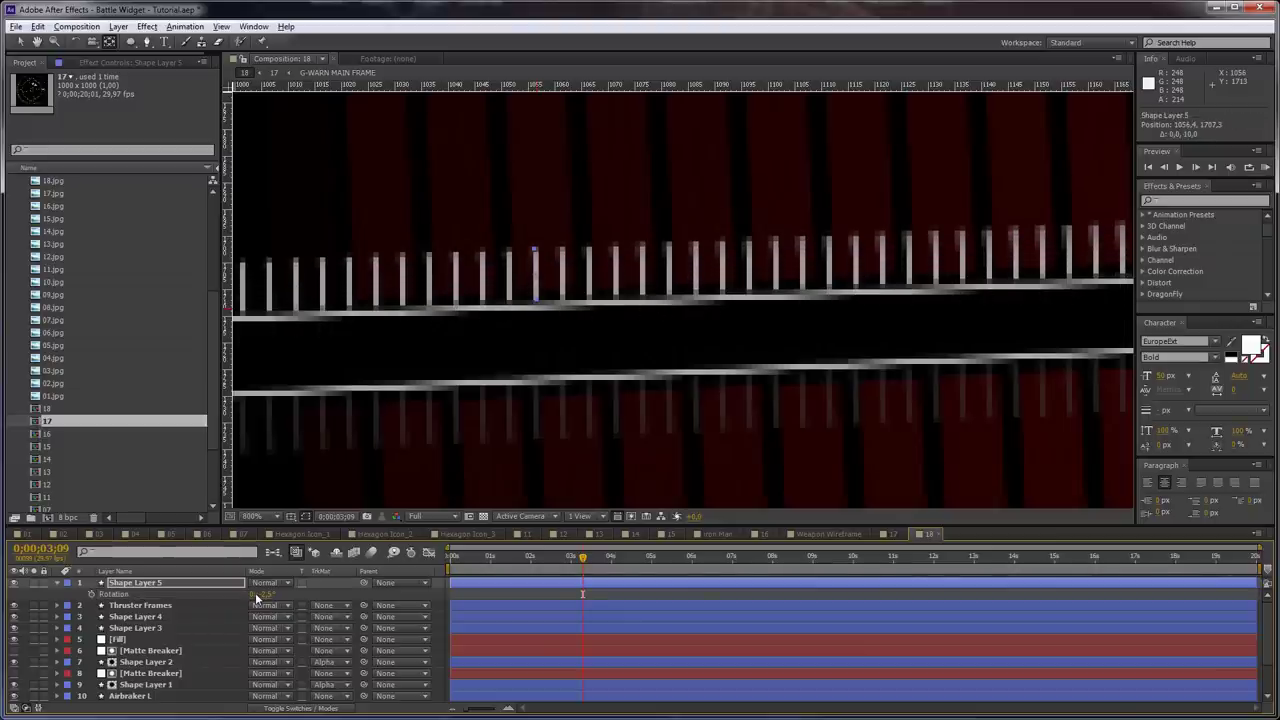
pyautogui.scroll(-1, 694, 386)
# Duplicate the tick row layer and move the copy down about 24 px to Thruster R's upper edge
pyautogui.click(145, 580)
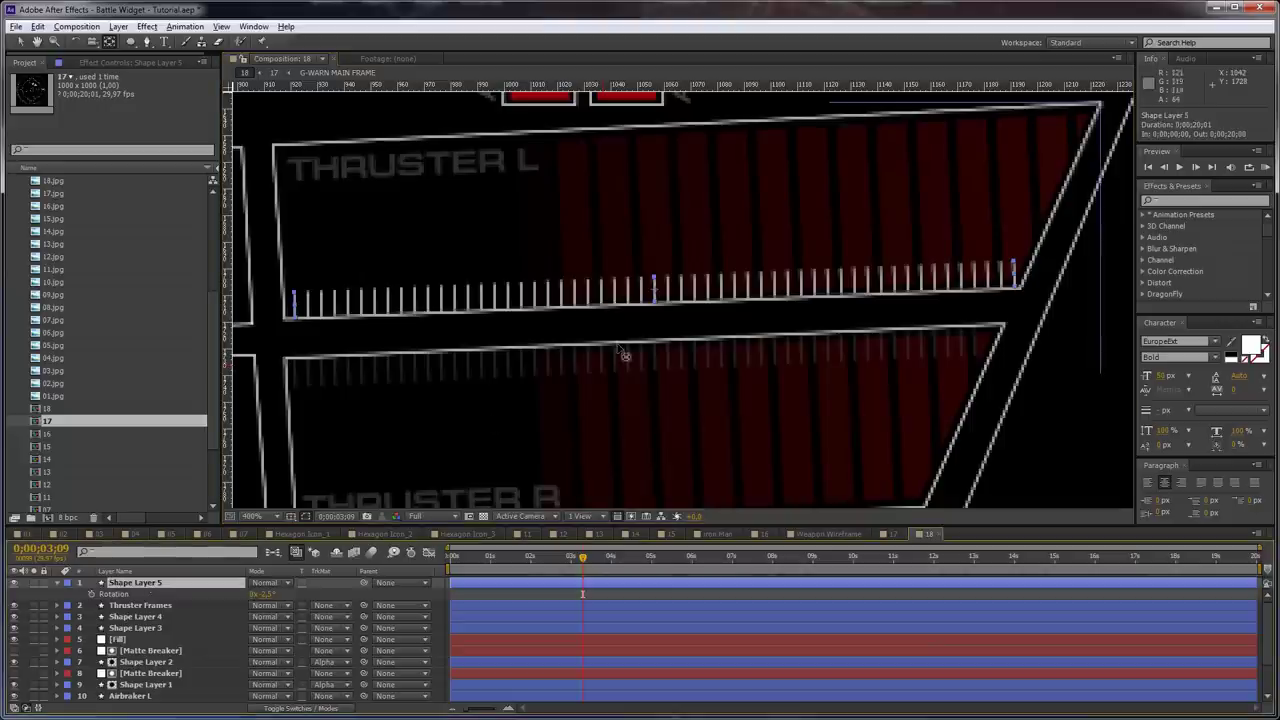
pyautogui.hotkey('ctrl', 'd')
pyautogui.hotkey('shift', 'Down')
pyautogui.hotkey('shift', 'Down')
pyautogui.hotkey('shift', 'Down')
pyautogui.hotkey('shift', 'Down')
pyautogui.hotkey('shift', 'Down')
pyautogui.hotkey('shift', 'Down')
pyautogui.hotkey('shift', 'Down')
pyautogui.hotkey('shift', 'Down')
pyautogui.hotkey('shift', 'Down')
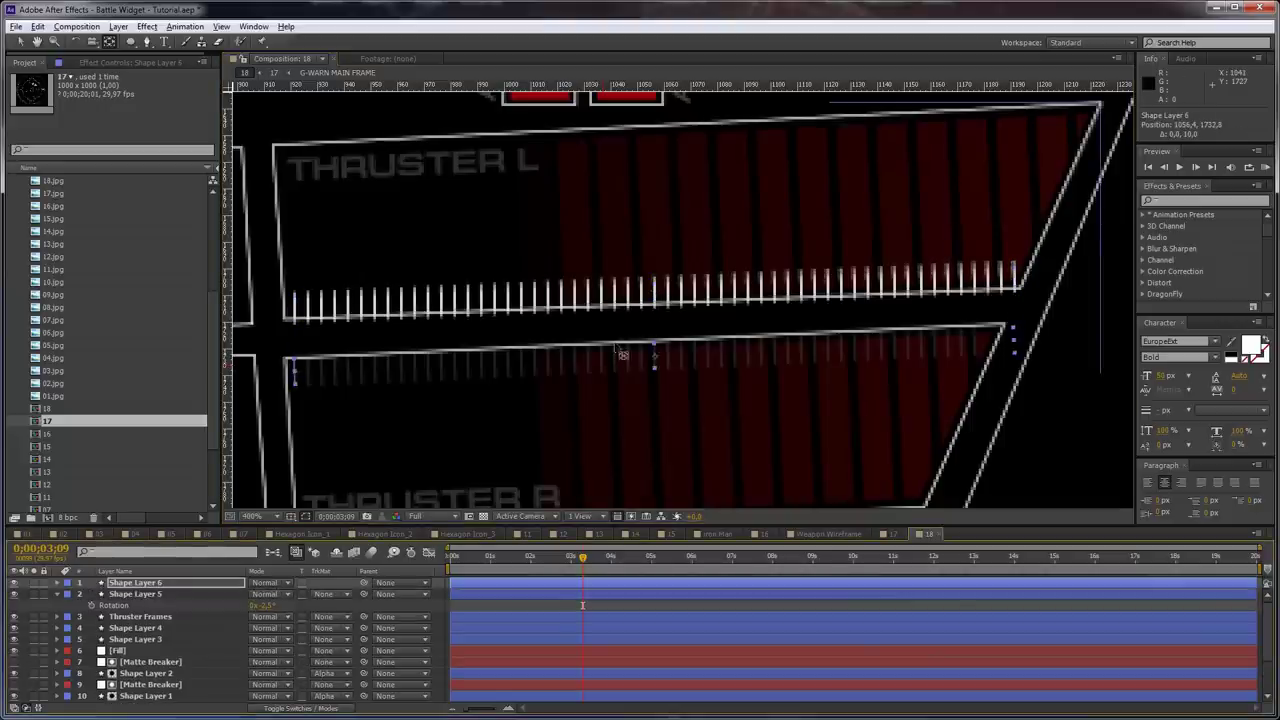
pyautogui.press('Up')
pyautogui.press('Up')
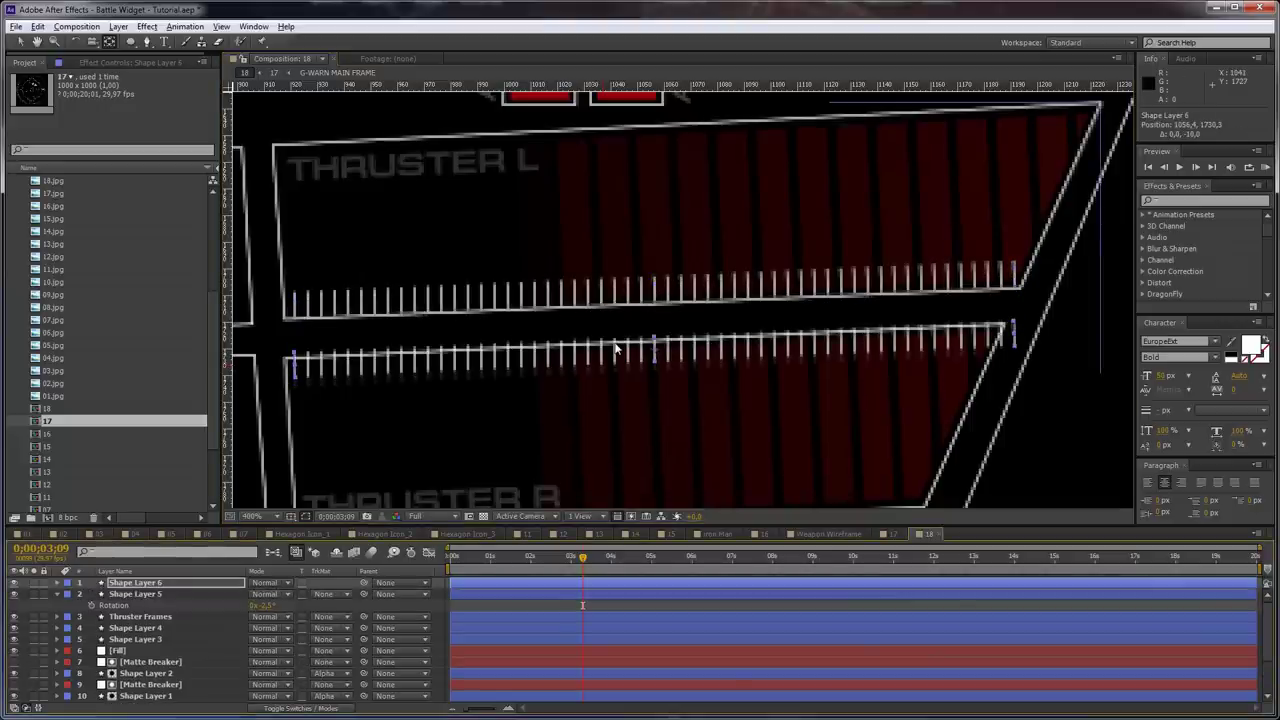
pyautogui.press('Down')
pyautogui.press('Down')
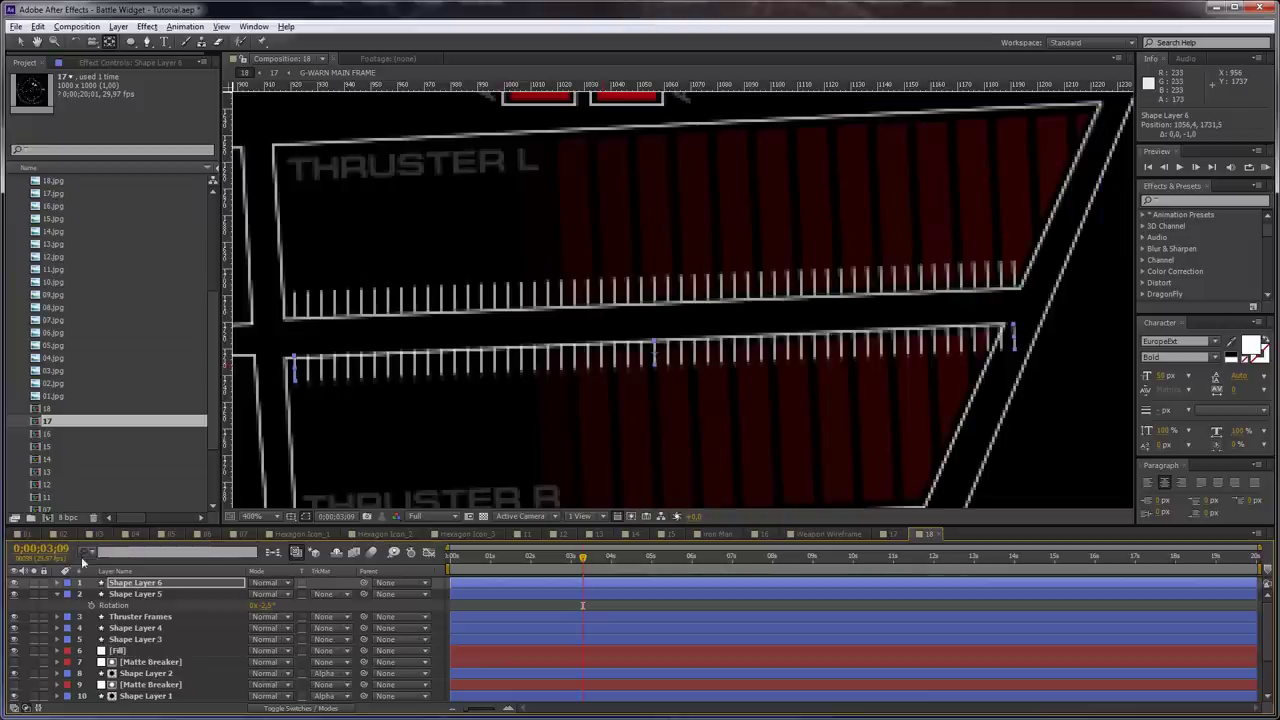
# Reduce the repeater copies of the Thruster R tick row so it ends inside the frame, and deselect the layer
pyautogui.click(58, 583)
pyautogui.click(68, 595)
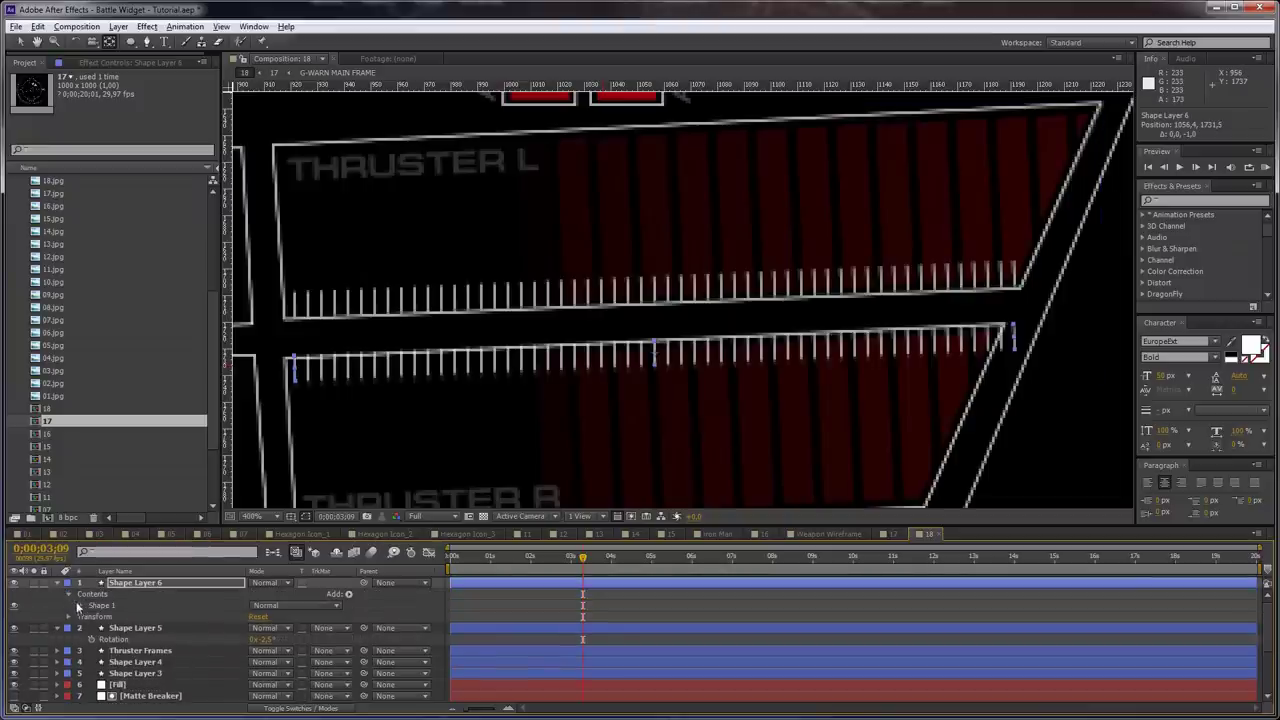
pyautogui.click(82, 606)
pyautogui.click(91, 651)
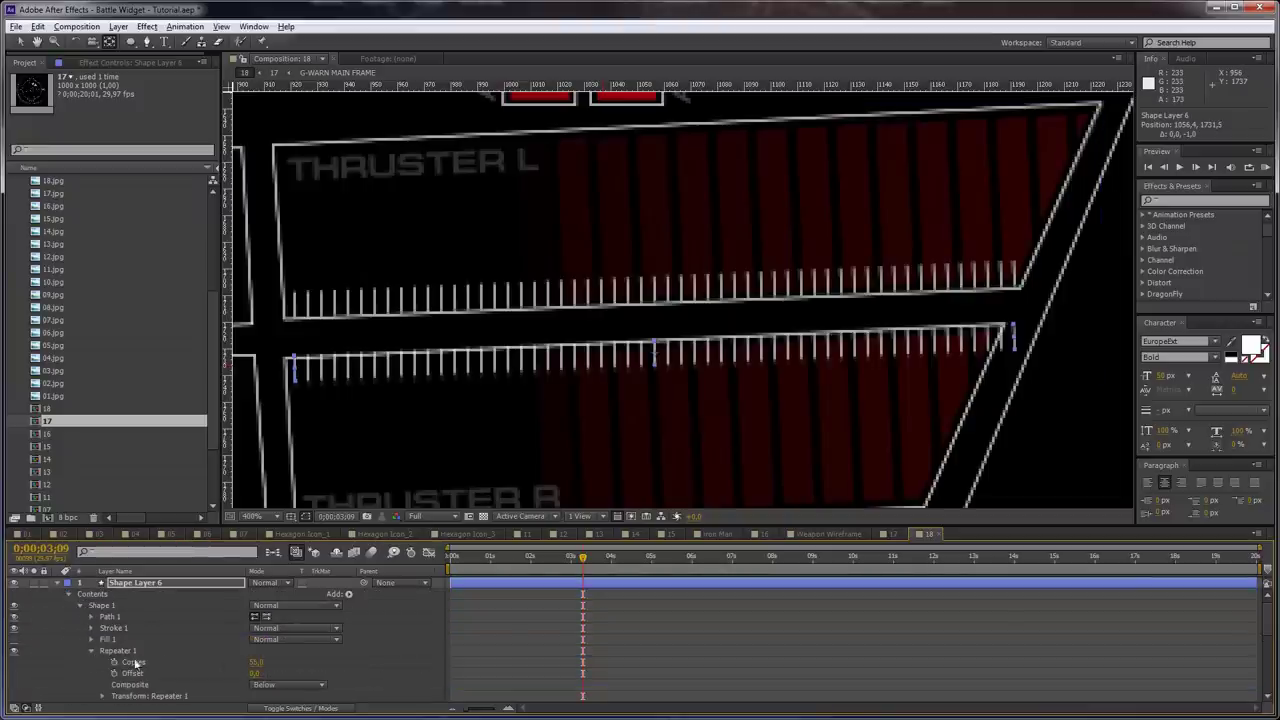
pyautogui.click(256, 662)
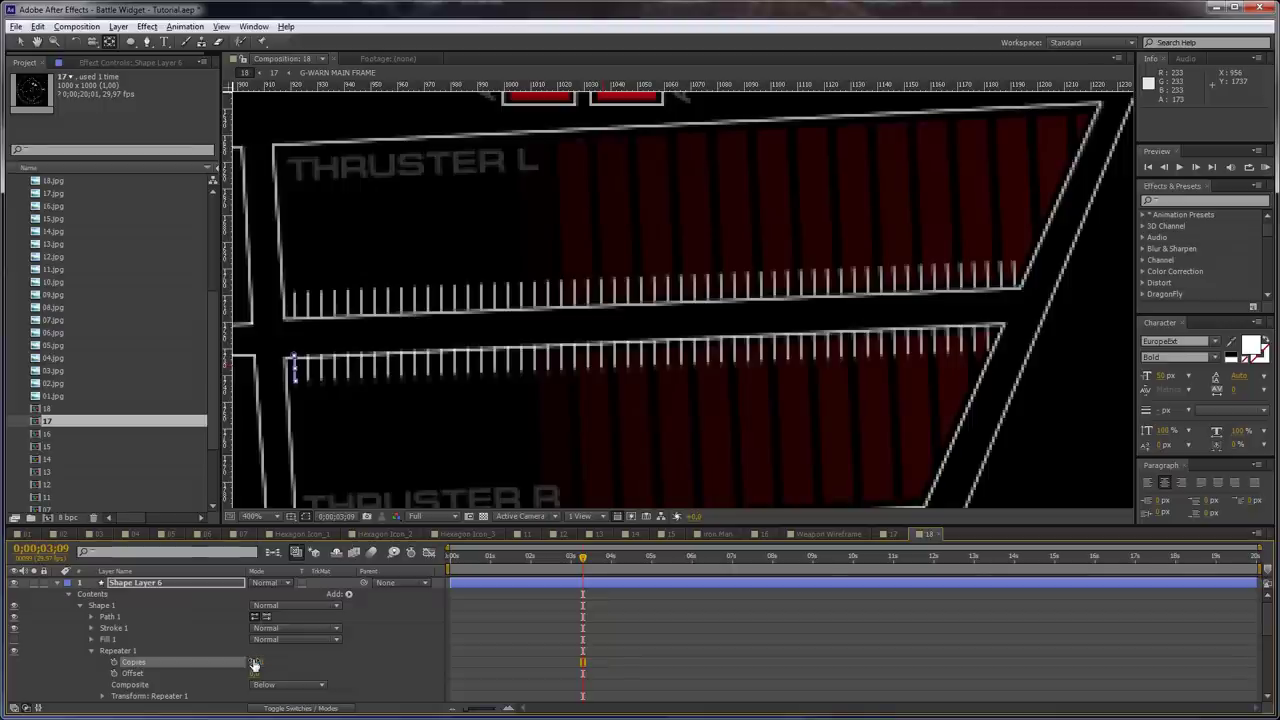
pyautogui.click(57, 583)
pyautogui.moveTo(481, 320); pyautogui.dragTo(516, 257)
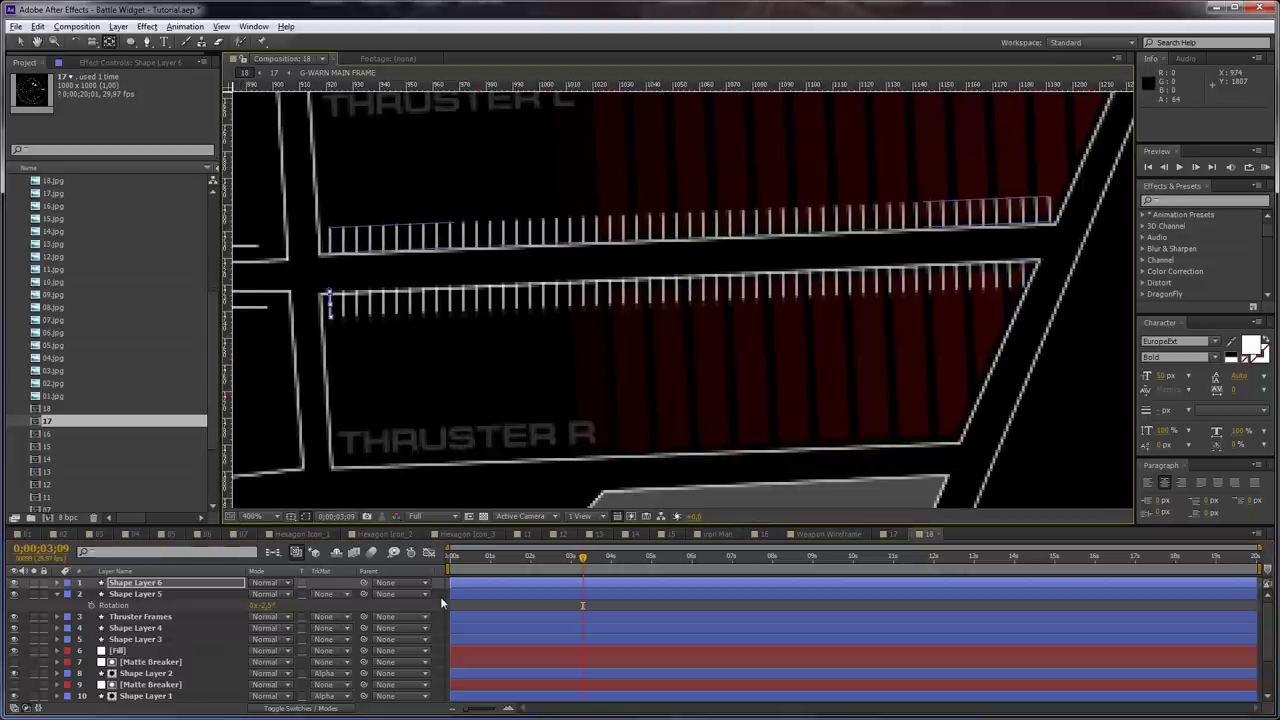
pyautogui.click(441, 598)
# Draw a tall rectangle with FF0000 fill and 0 px stroke over one of the bars in the Thruster L gauge
pyautogui.moveTo(996, 212); pyautogui.dragTo(806, 372)
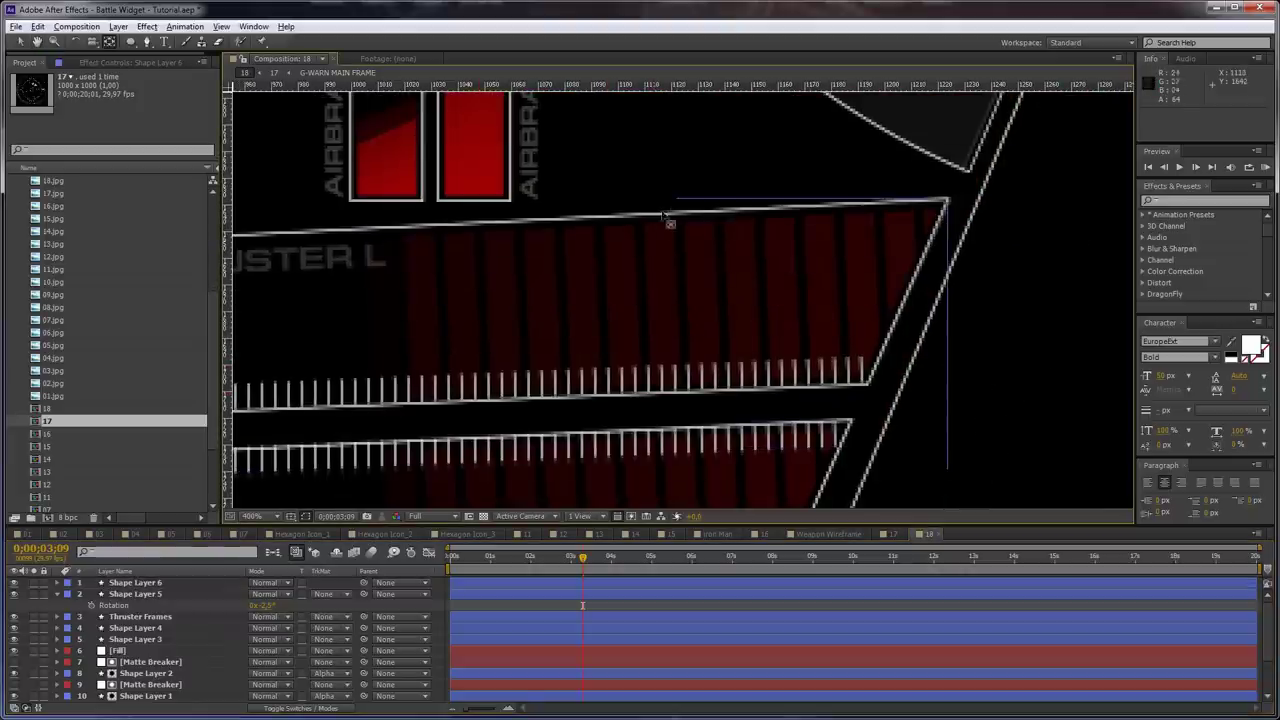
pyautogui.press('q')
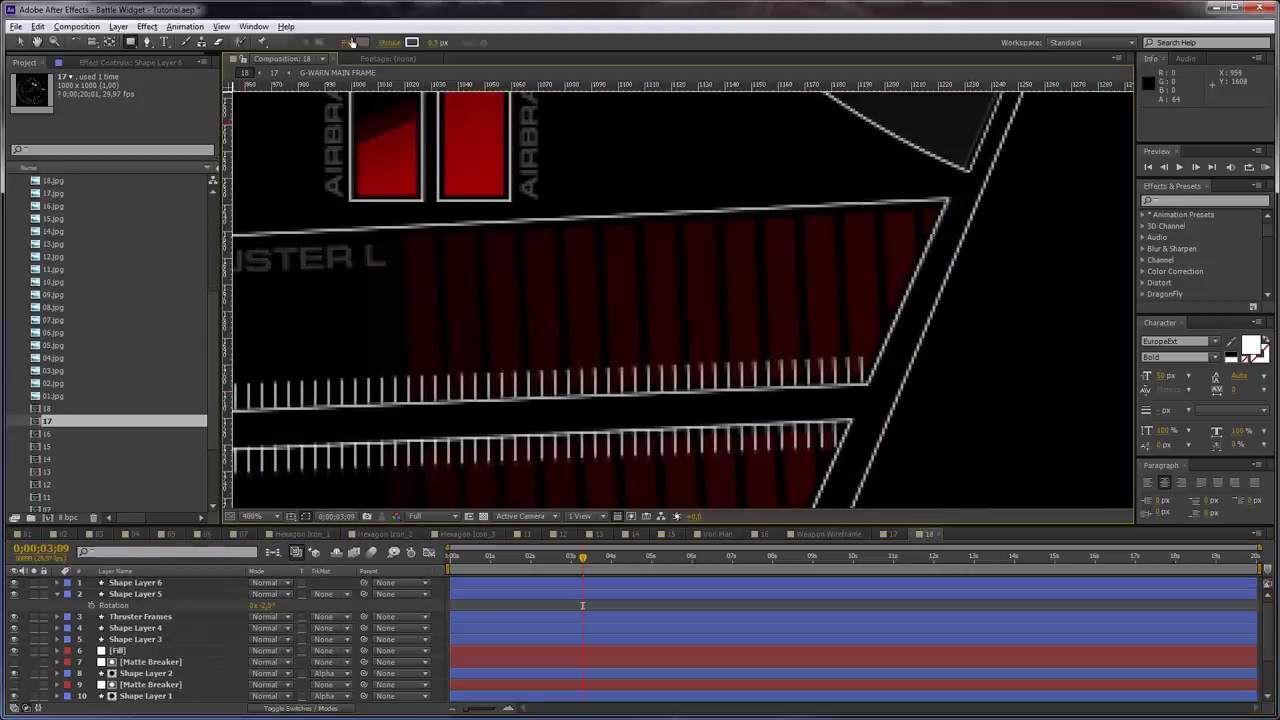
pyautogui.click(362, 42)
pyautogui.click(388, 290)
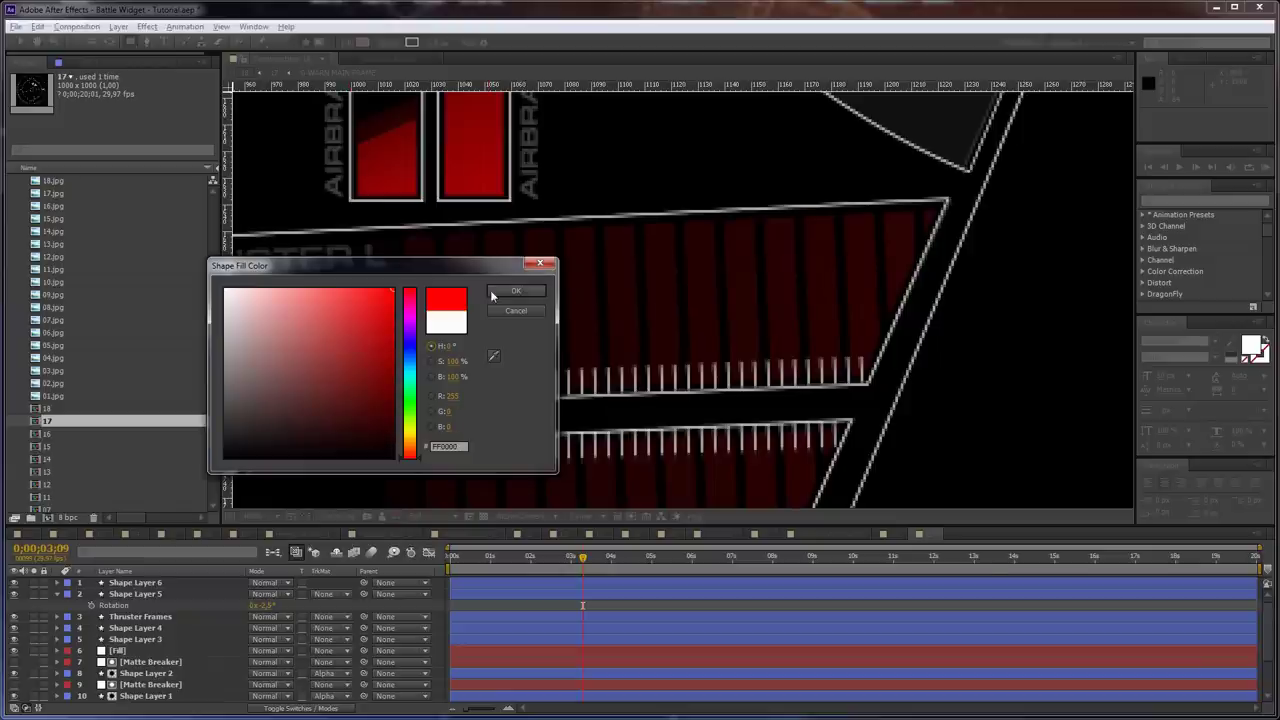
pyautogui.click(516, 289)
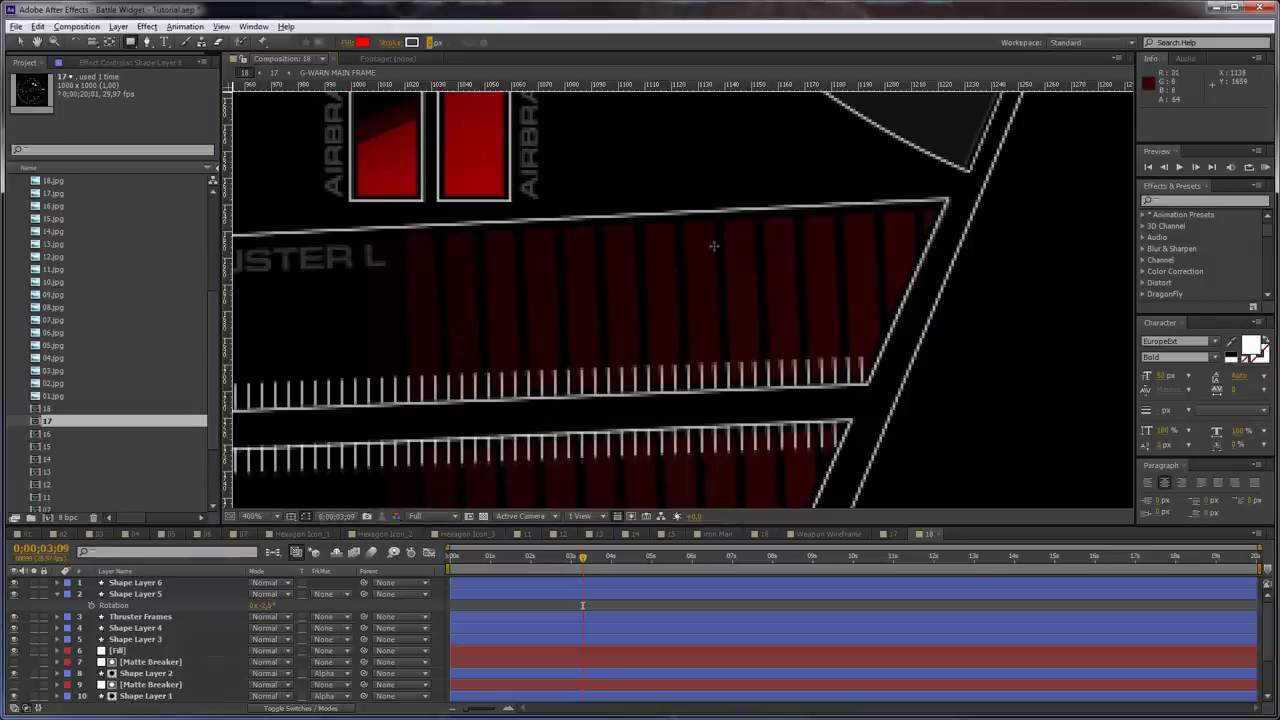
pyautogui.moveTo(725, 220); pyautogui.dragTo(765, 381)
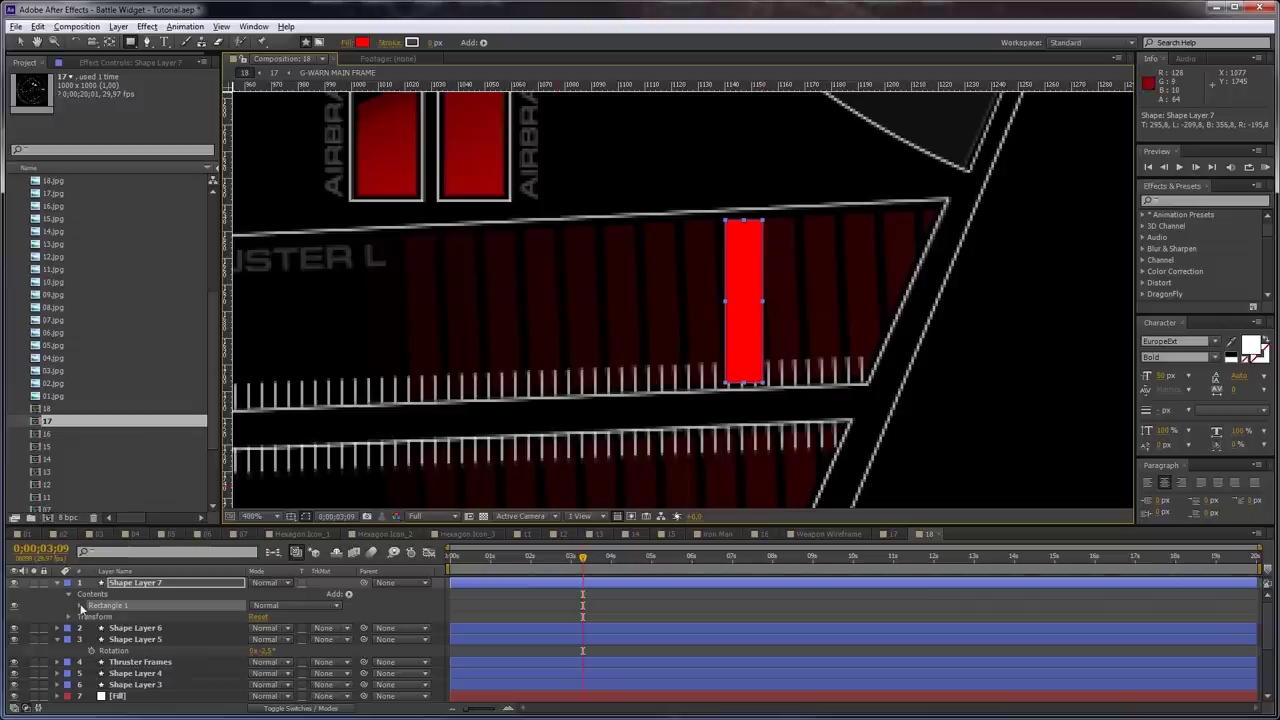
# Add a Repeater to the red bar and set its horizontal position offset to 18
pyautogui.click(348, 594)
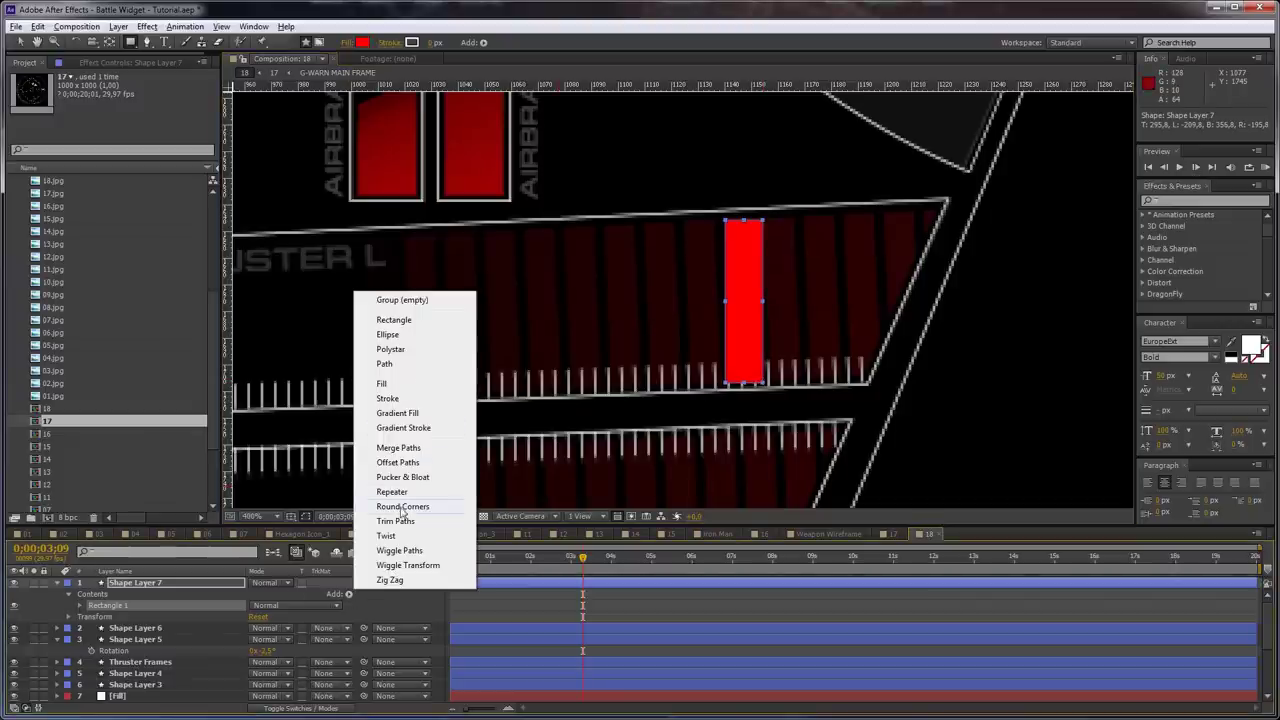
pyautogui.click(412, 492)
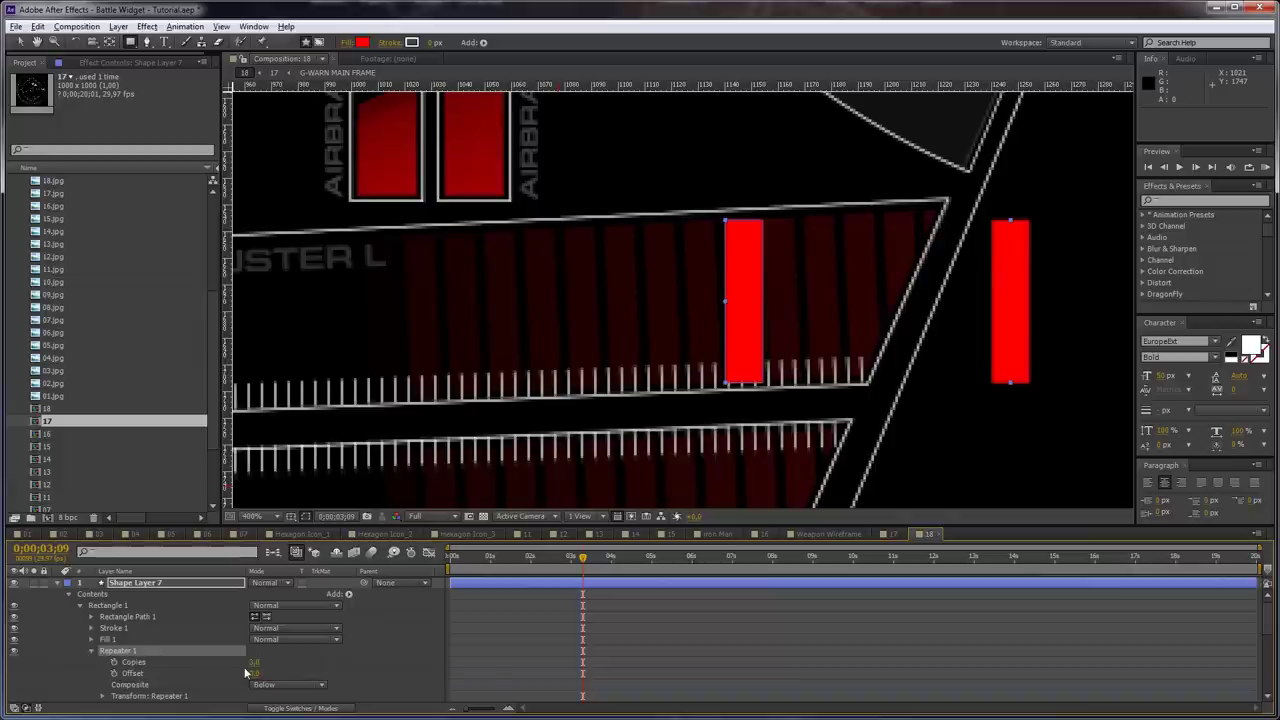
pyautogui.scroll(-1, 252, 664)
pyautogui.click(100, 663)
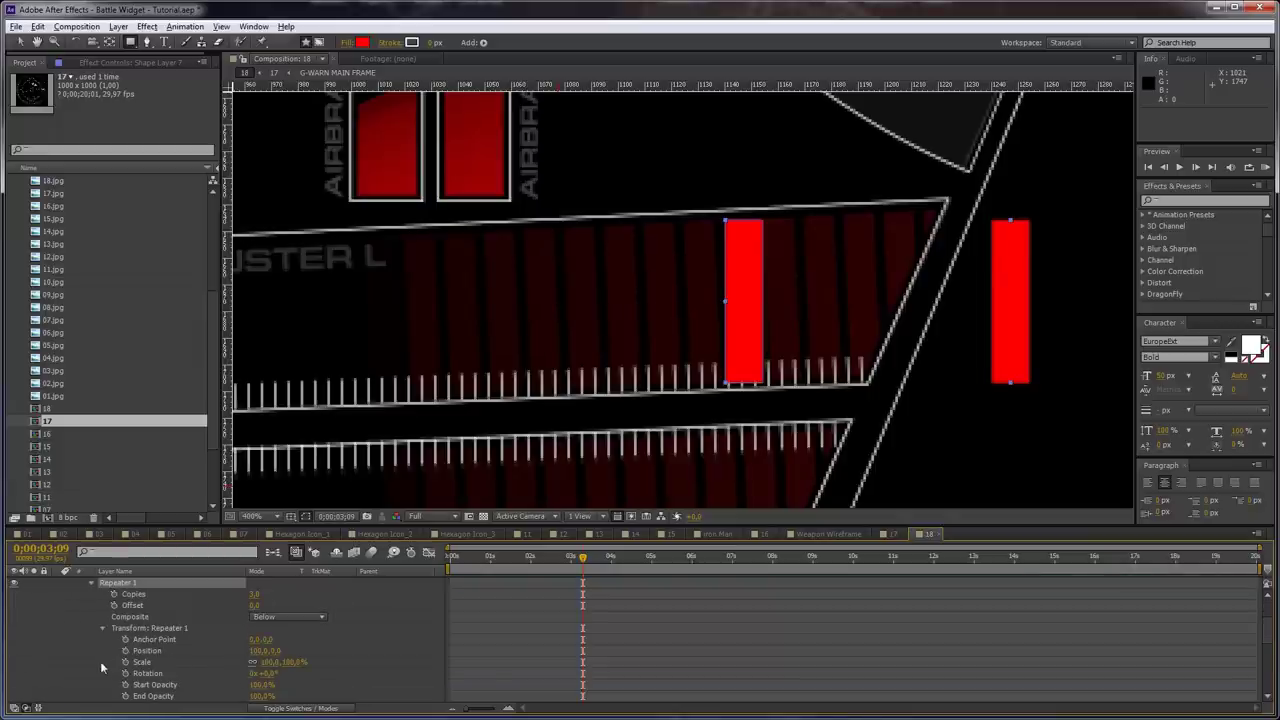
pyautogui.moveTo(262, 651); pyautogui.dragTo(203, 657)
pyautogui.click(256, 651)
pyautogui.write('15')
pyautogui.click(362, 638)
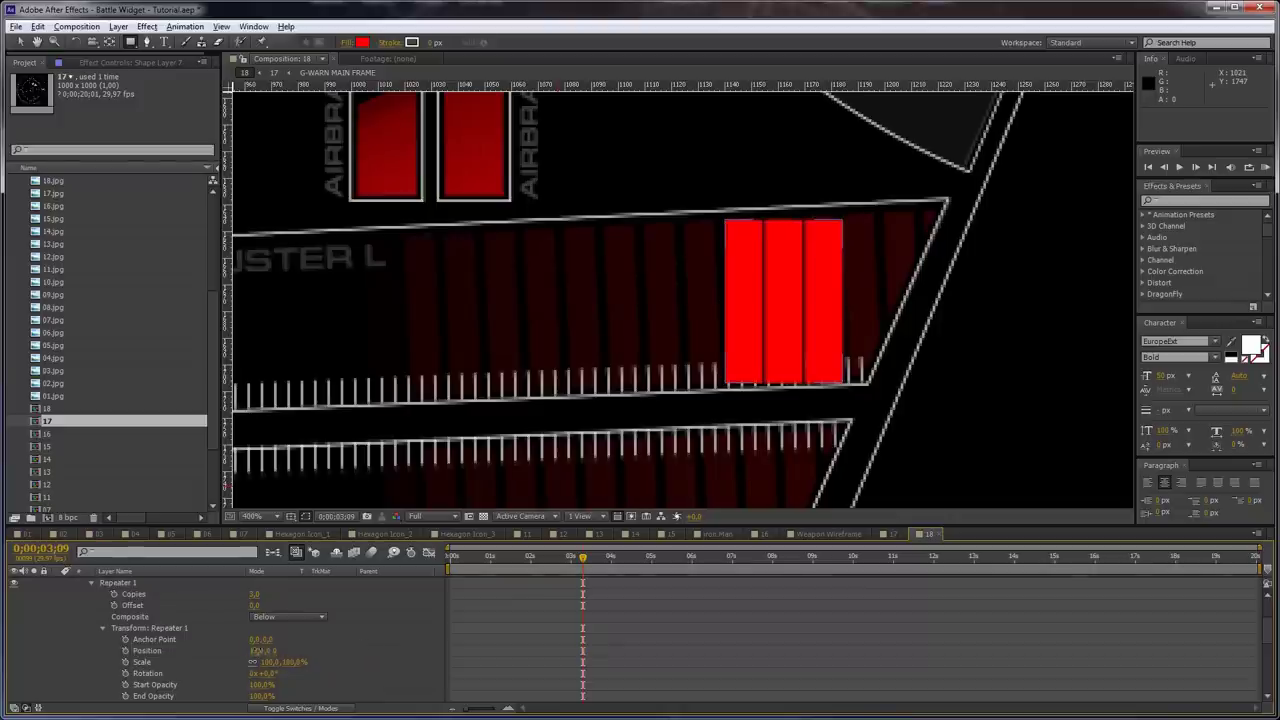
pyautogui.write('18')
pyautogui.press('Return')
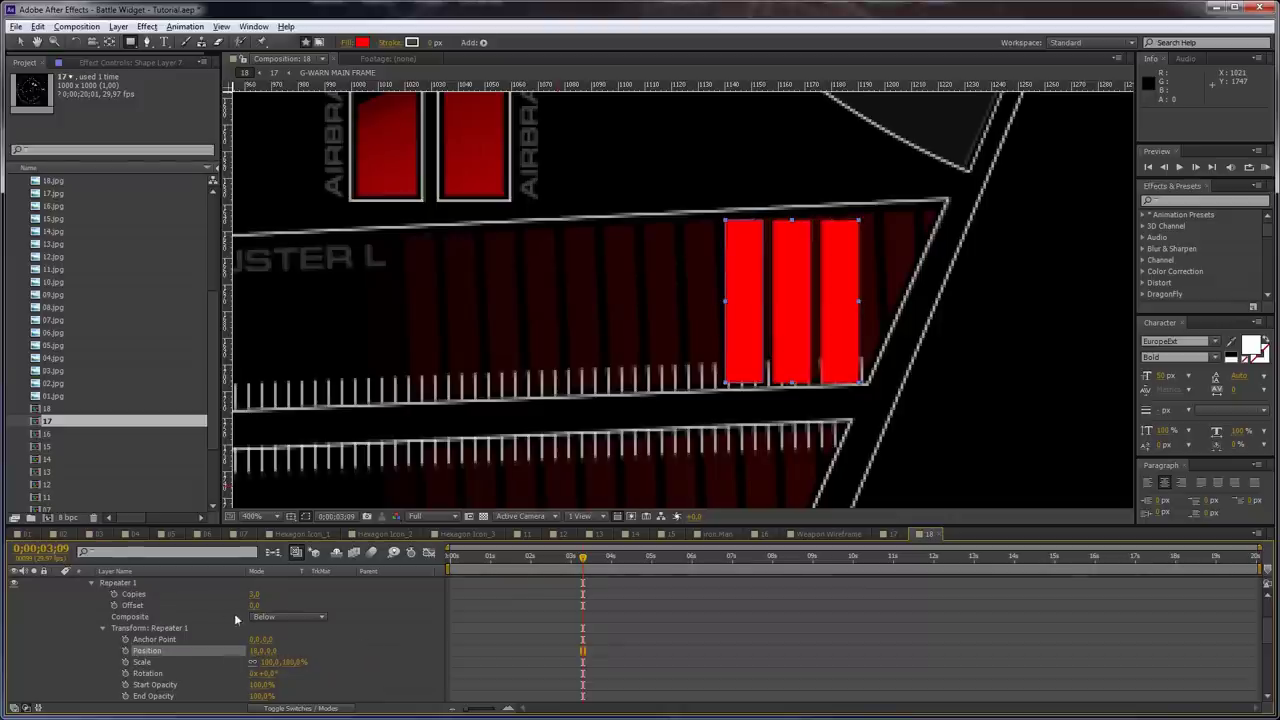
# Reverse the bar repeater's direction with a horizontal position of -18 and set its copies to 9
pyautogui.moveTo(255, 600); pyautogui.dragTo(257, 594)
pyautogui.click(257, 651)
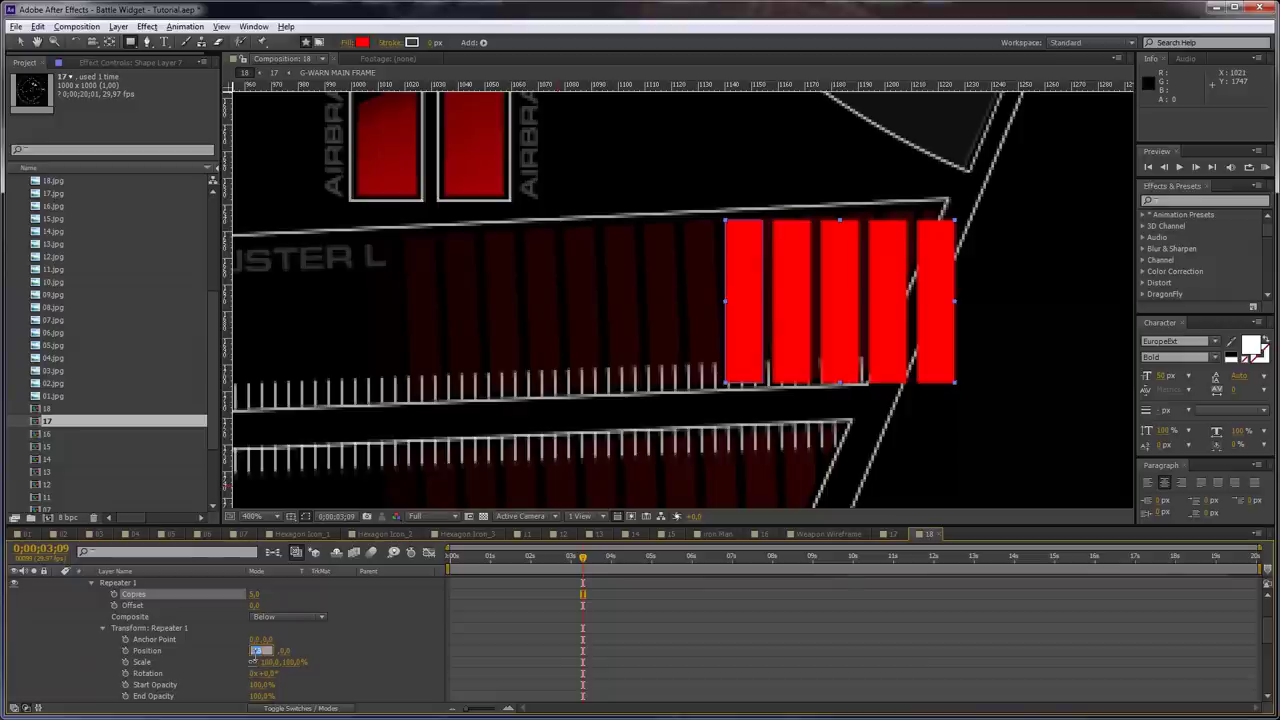
pyautogui.write('-18')
pyautogui.press('Return')
pyautogui.moveTo(252, 596); pyautogui.dragTo(261, 604)
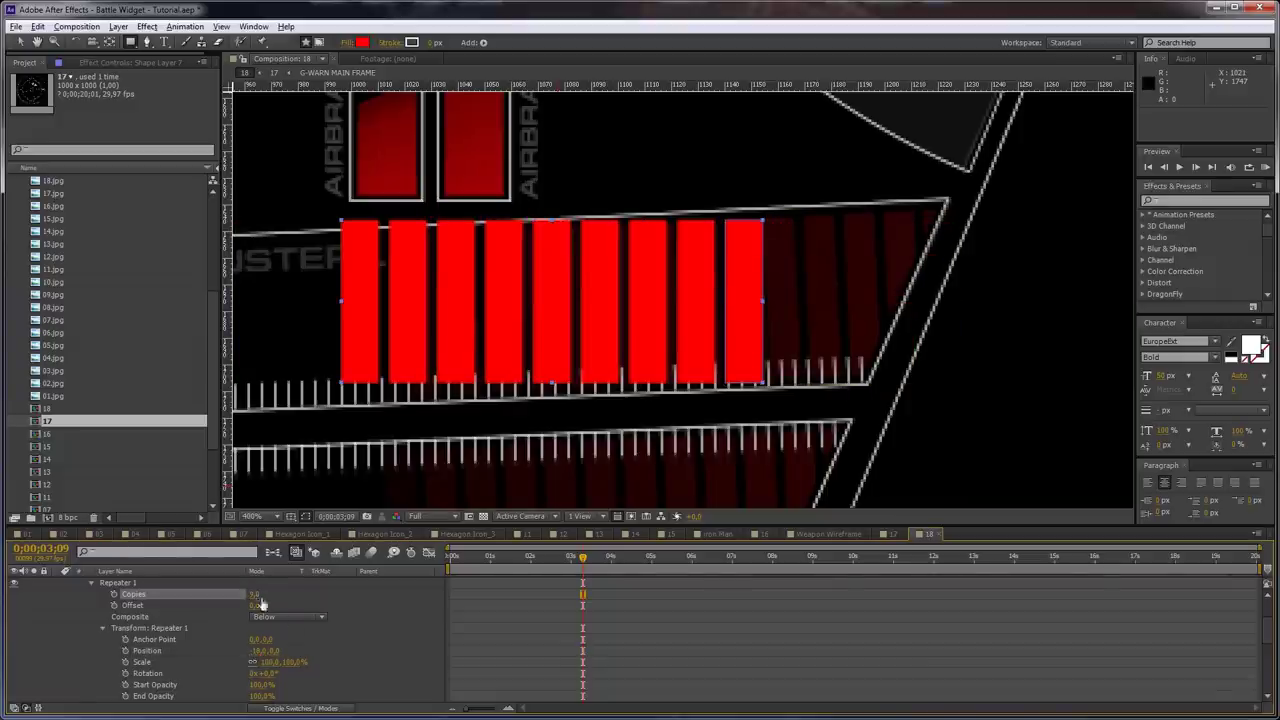
# Set the bar repeater's end opacity to 50% so the bars fade toward the gauge label
pyautogui.scroll(-2, 267, 674)
pyautogui.click(259, 662)
pyautogui.write('50')
pyautogui.press('Return')
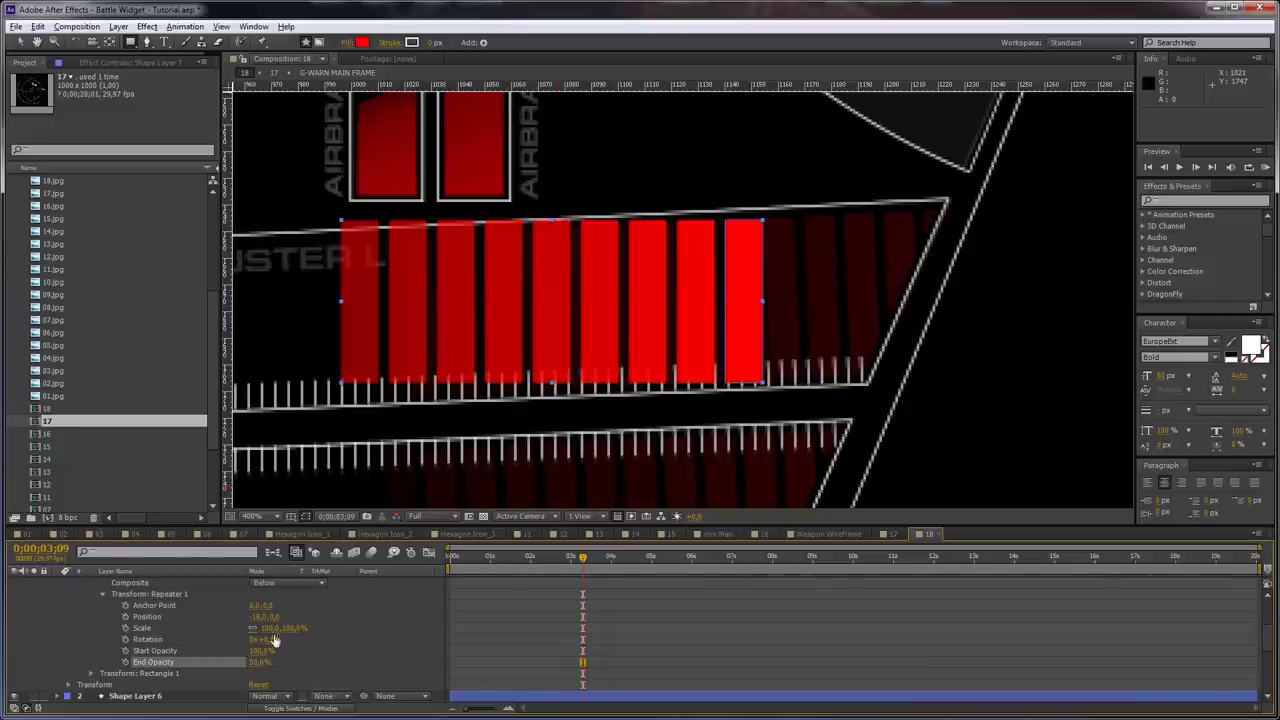
# Rotate the red bars -2,5° and position them inside the Thruster L frame, reaching its slanted end
pyautogui.moveTo(750, 318); pyautogui.dragTo(913, 313)
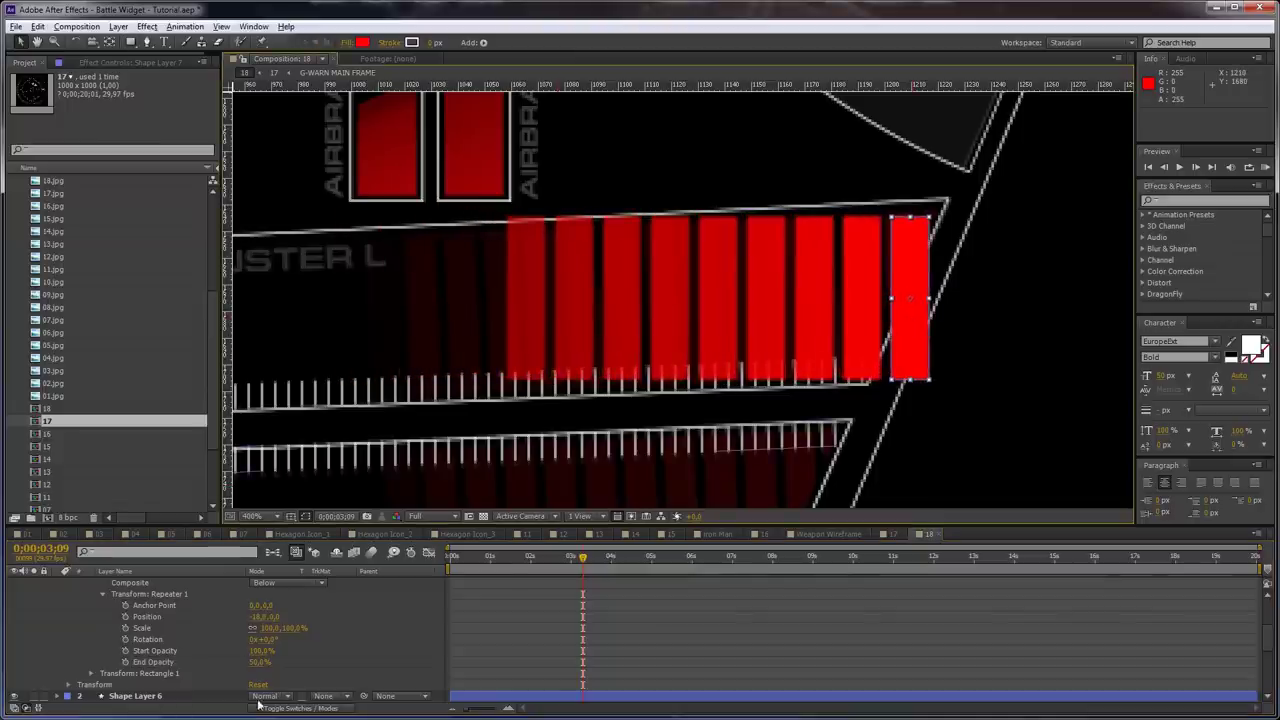
pyautogui.press('r')
pyautogui.scroll(1, 277, 615)
pyautogui.click(270, 594)
pyautogui.write('-2')
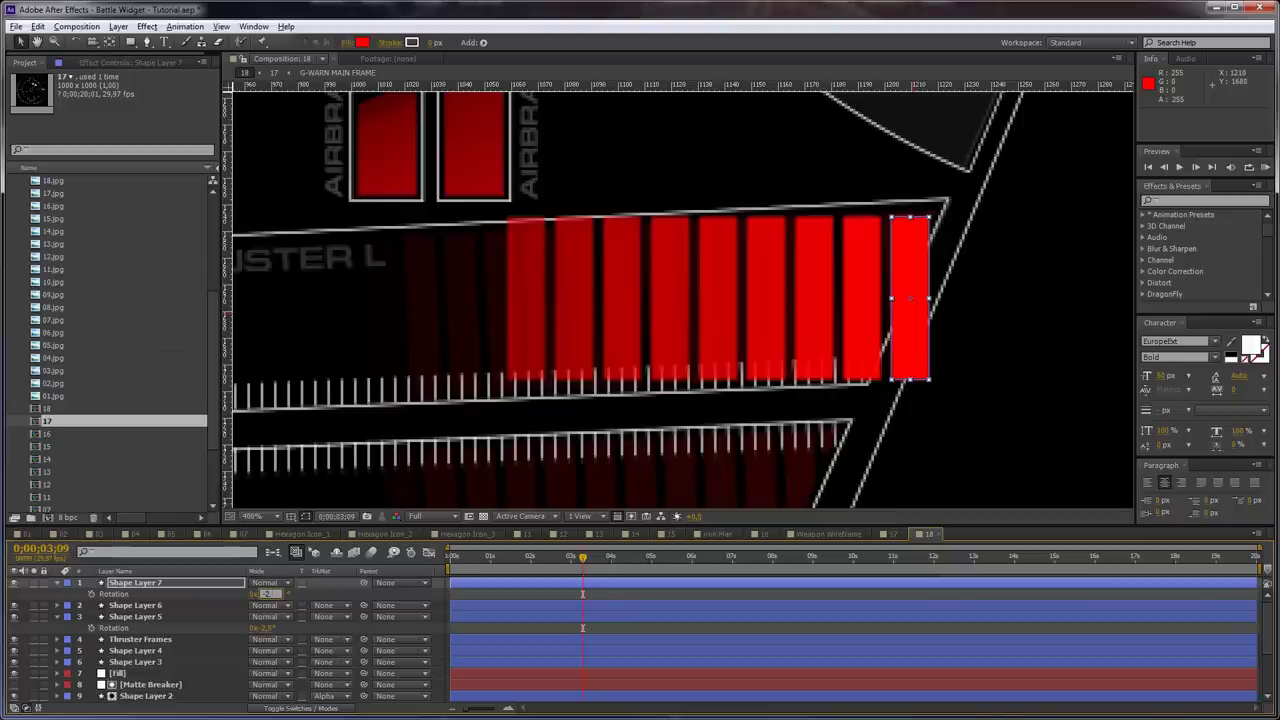
pyautogui.write(',5')
pyautogui.press('Return')
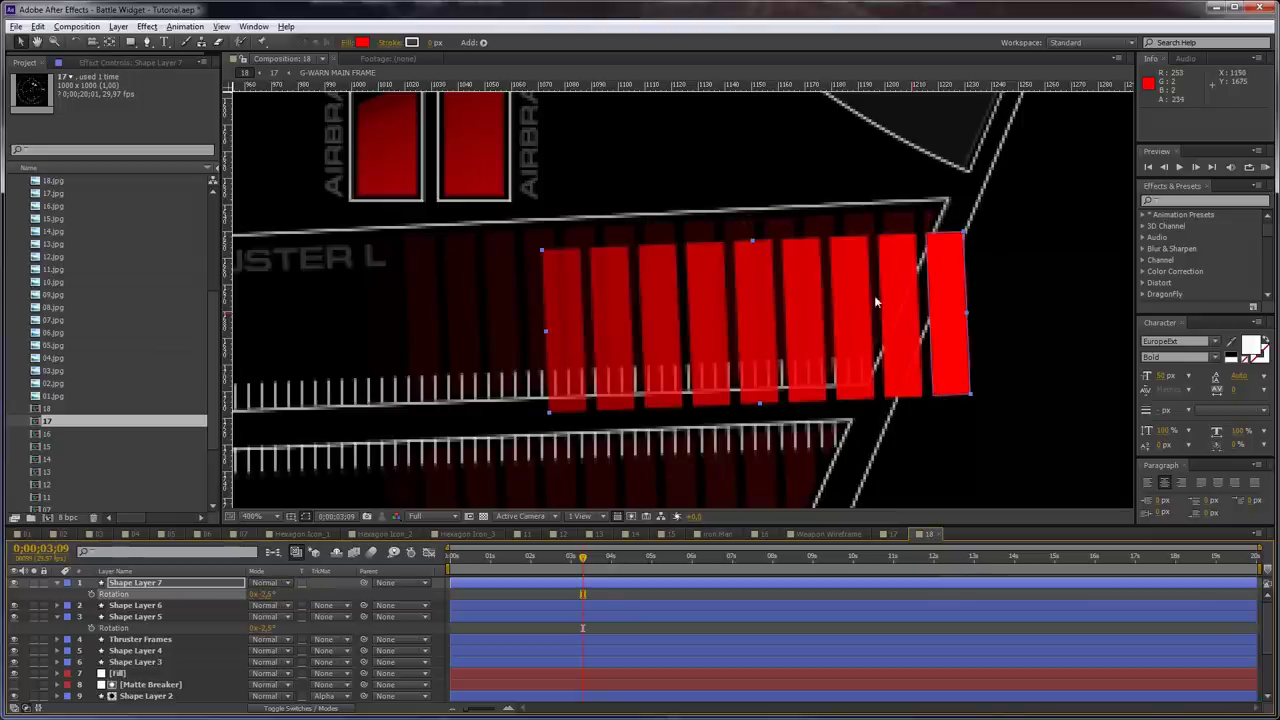
pyautogui.moveTo(875, 302); pyautogui.dragTo(855, 280)
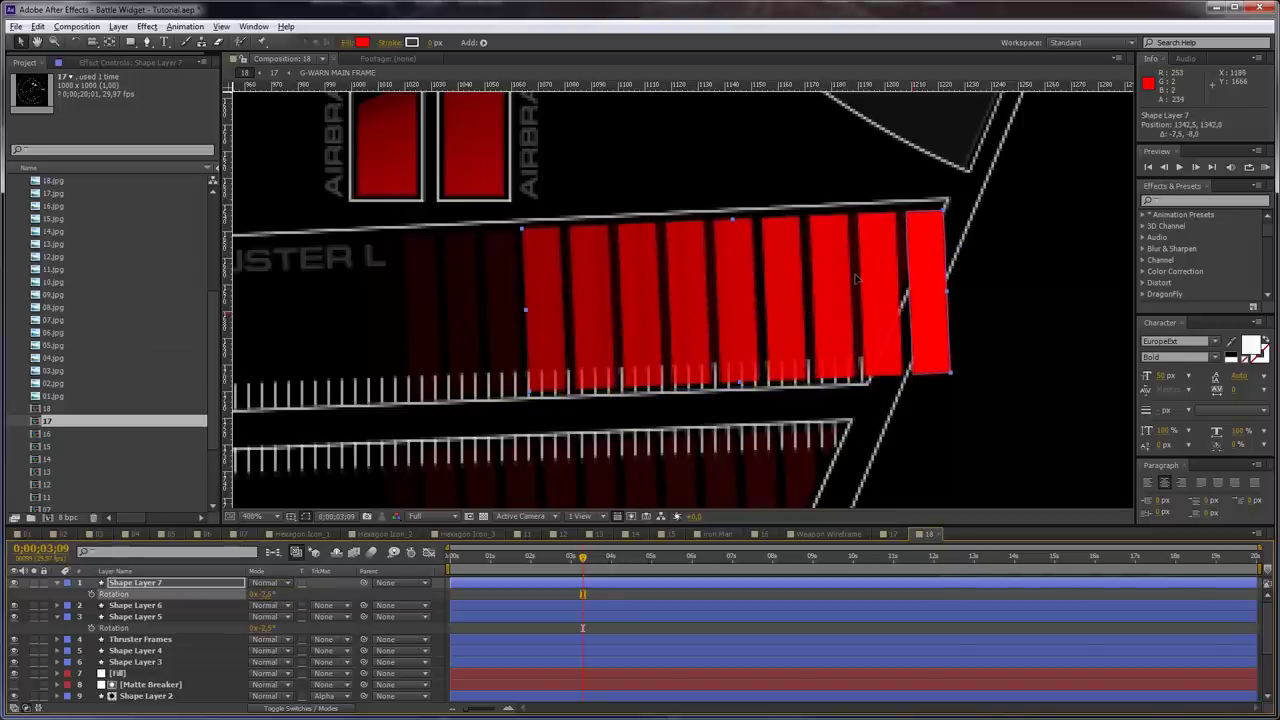
pyautogui.click(855, 280)
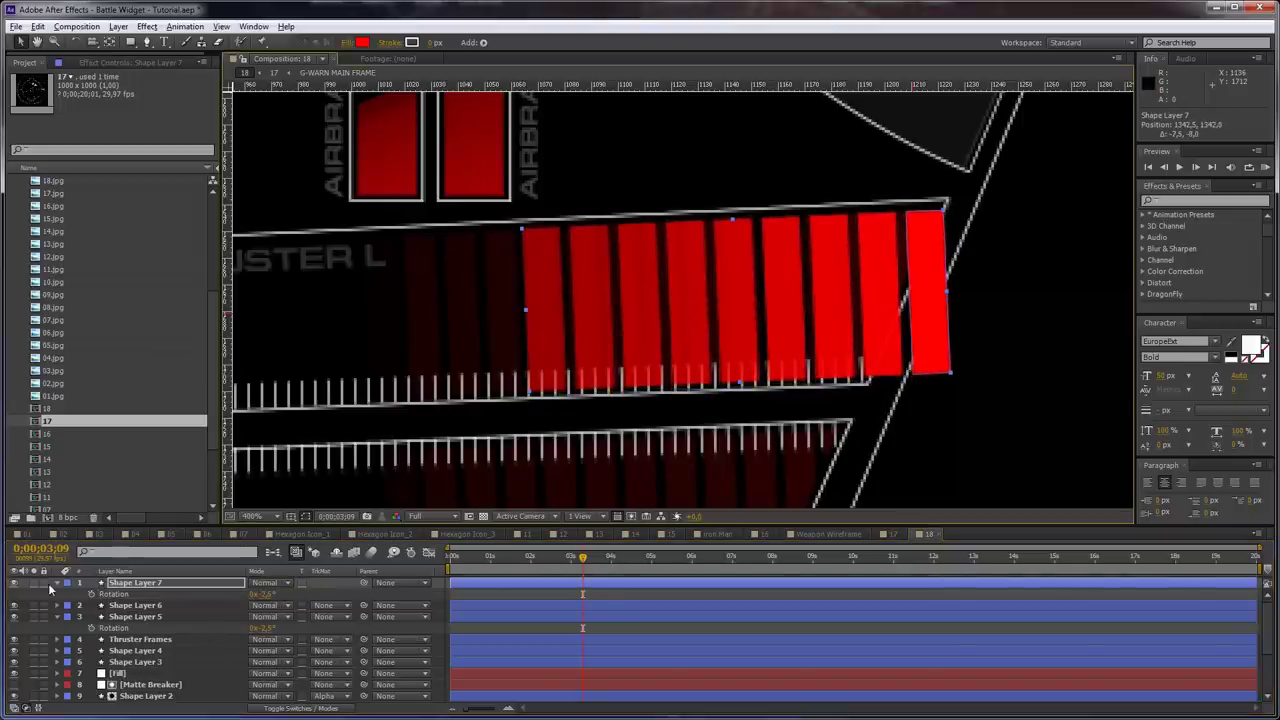
# Add the expression wiggle(2,6) to the Copies property of the red bars' repeater
pyautogui.click(57, 583)
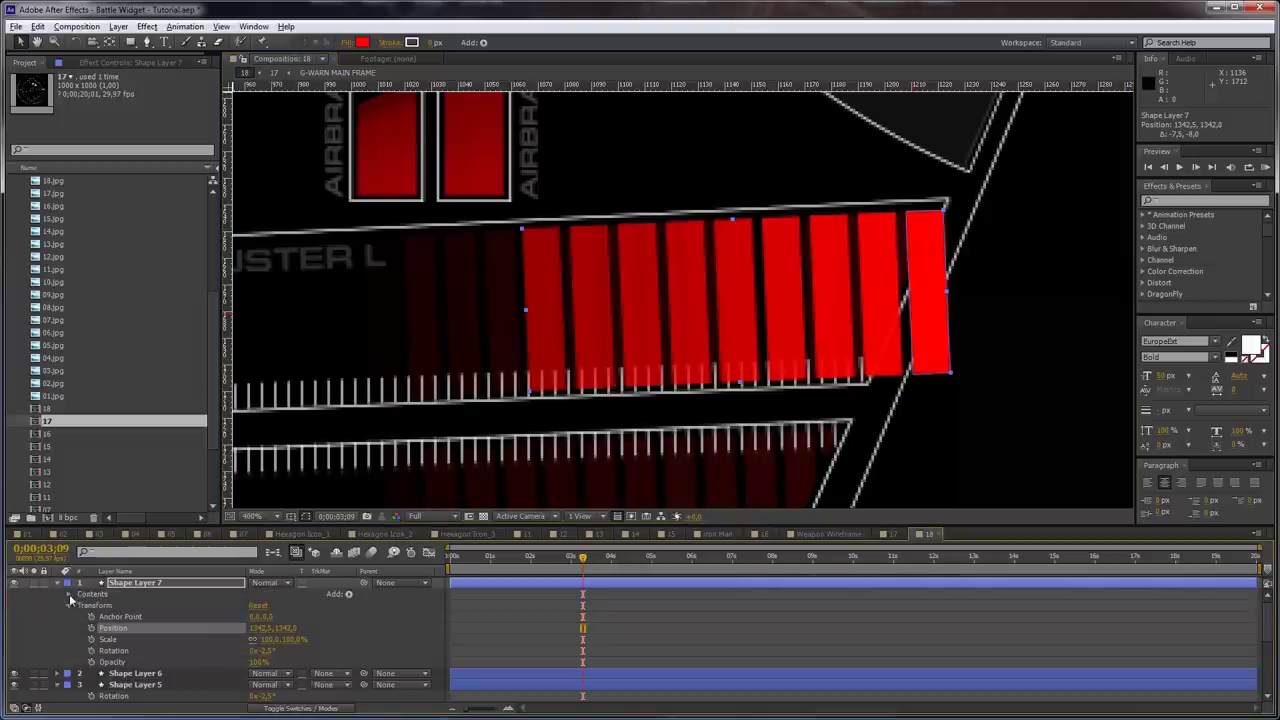
pyautogui.click(69, 595)
pyautogui.click(80, 606)
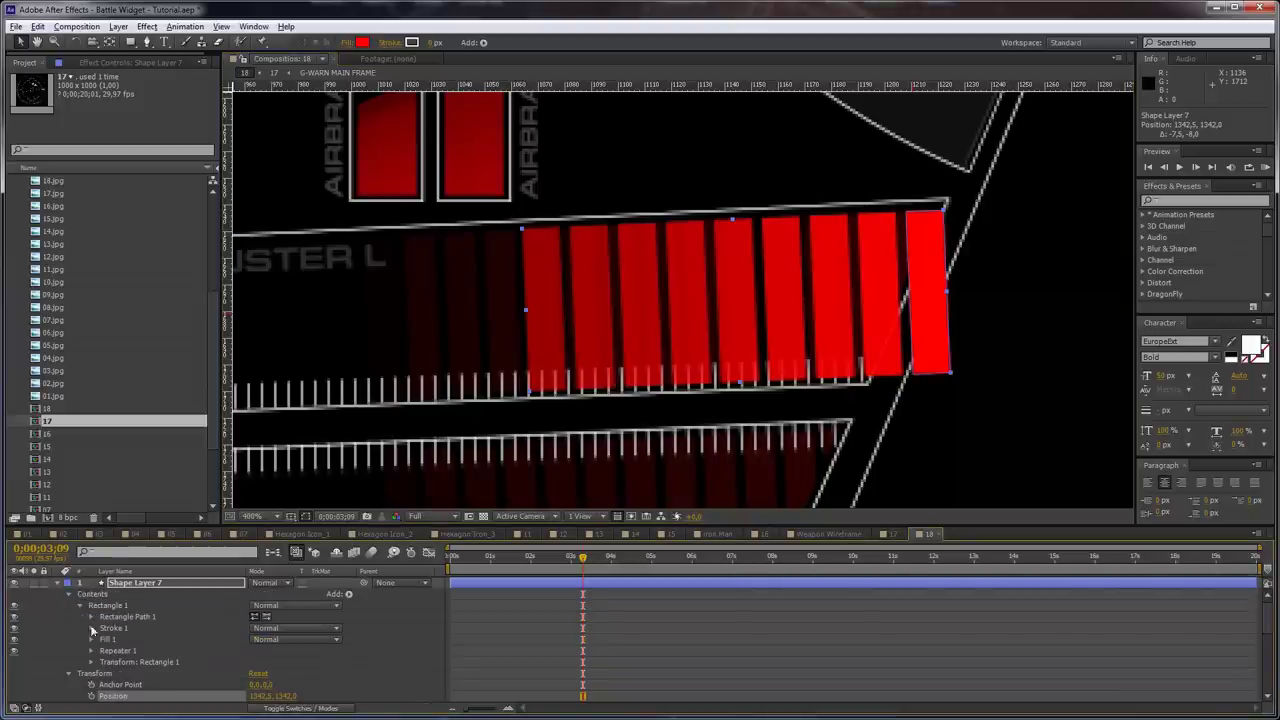
pyautogui.click(92, 651)
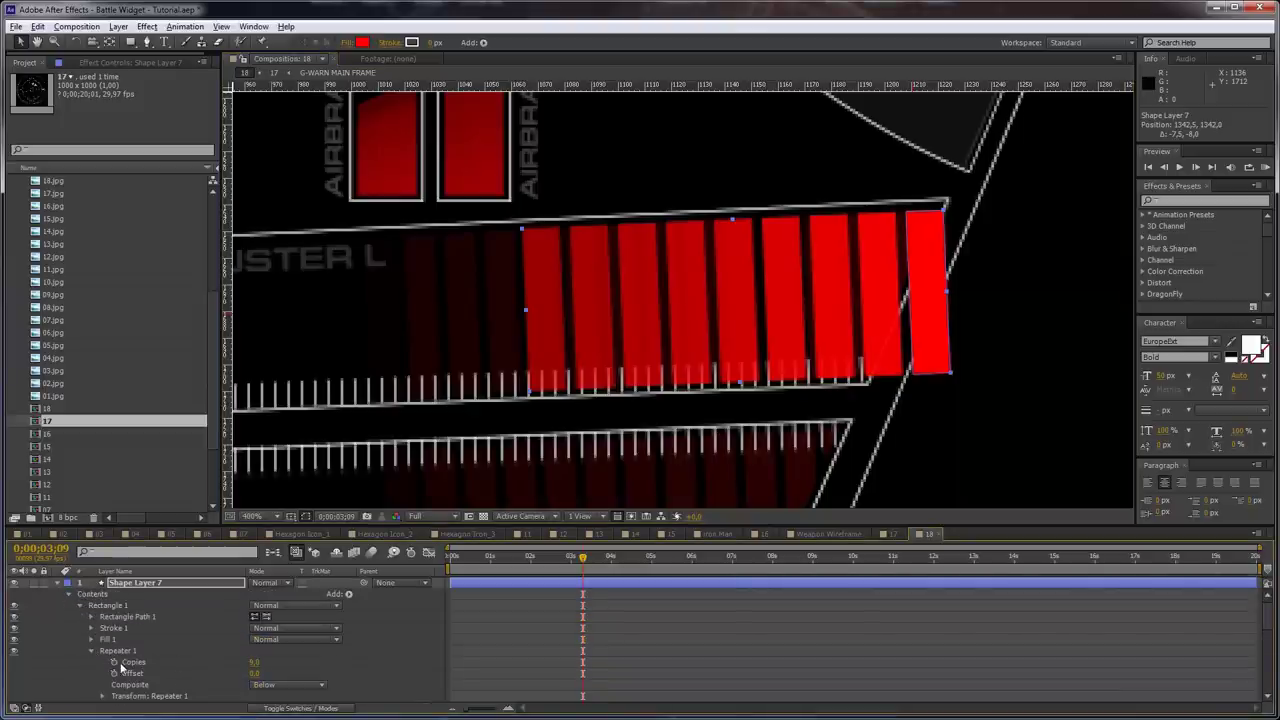
pyautogui.keyDown('alt'); pyautogui.click(114, 663); pyautogui.keyUp('alt')
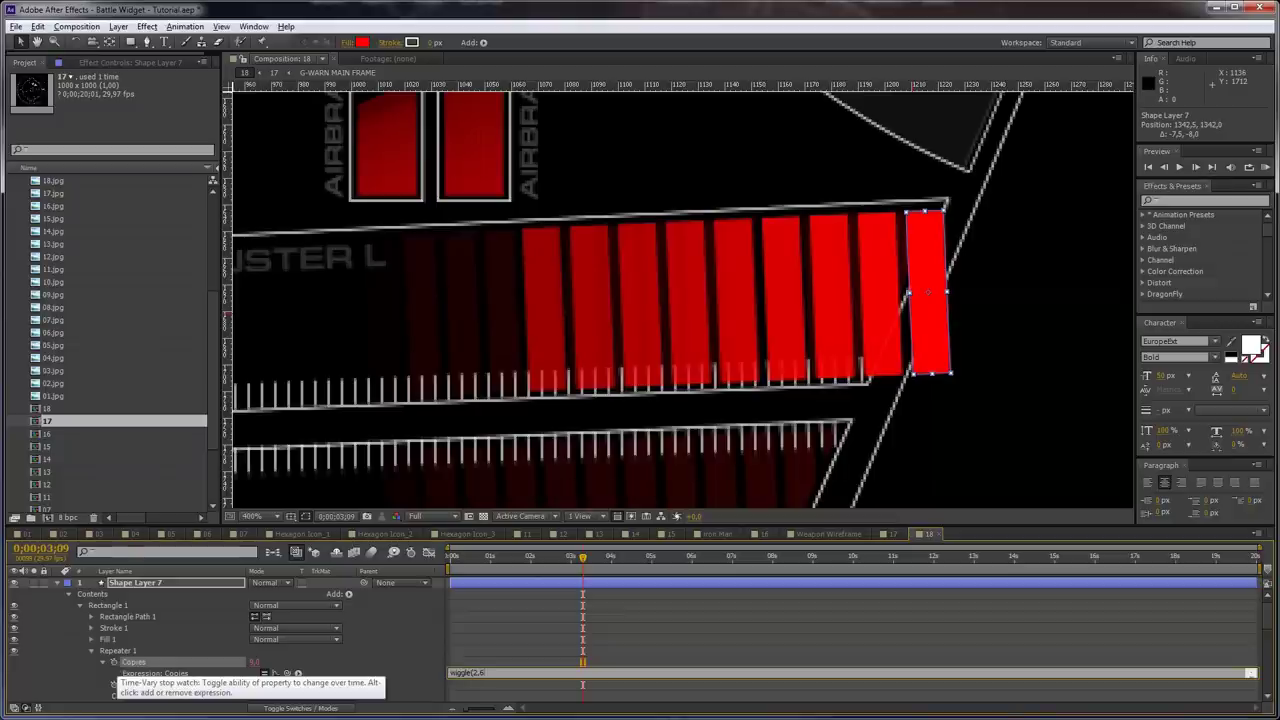
pyautogui.click(383, 644)
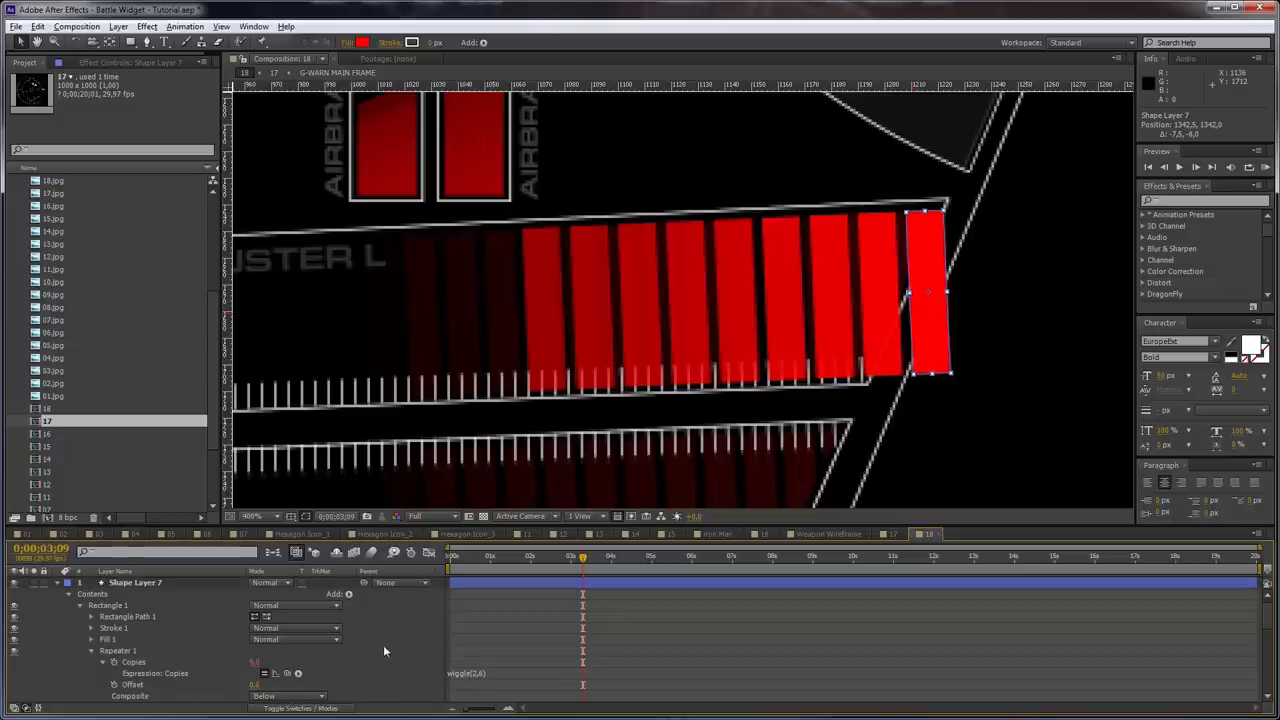
pyautogui.click(57, 583)
# Create a white 2700 x 2700 px solid named mattte above the red bars layer and hide it
pyautogui.click(148, 583)
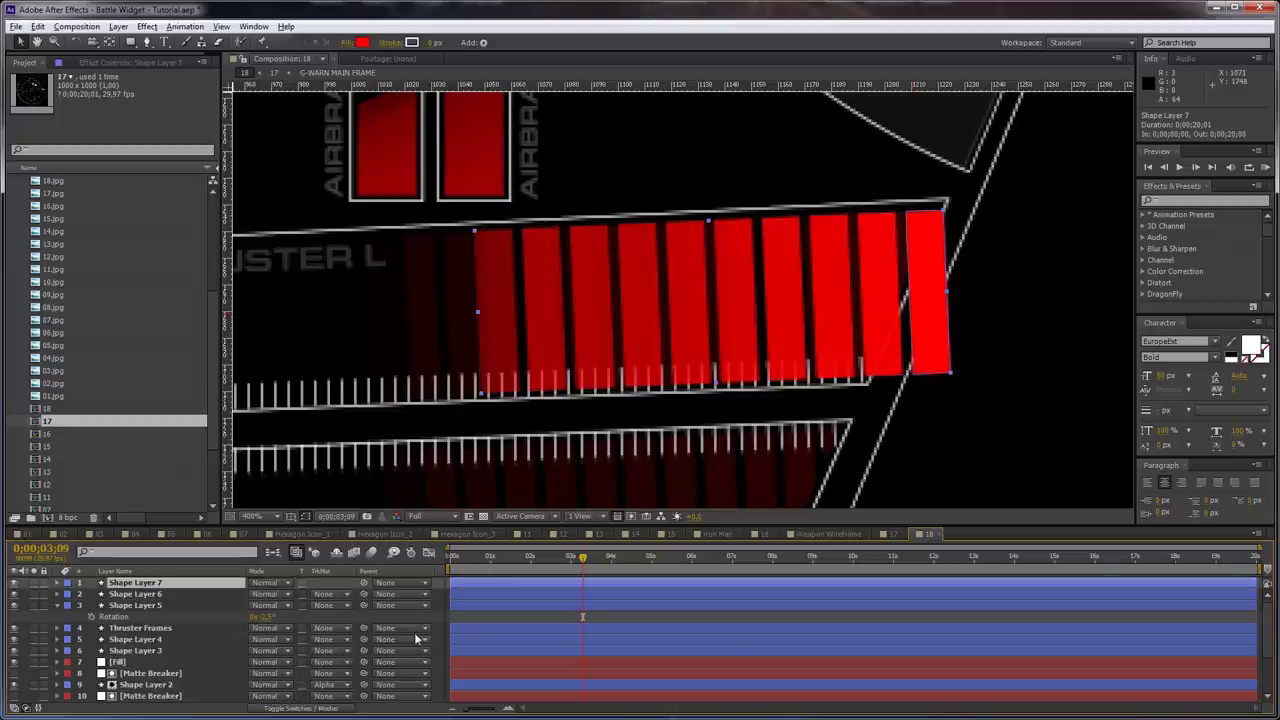
pyautogui.hotkey('ctrl', 'y')
pyautogui.write('matt')
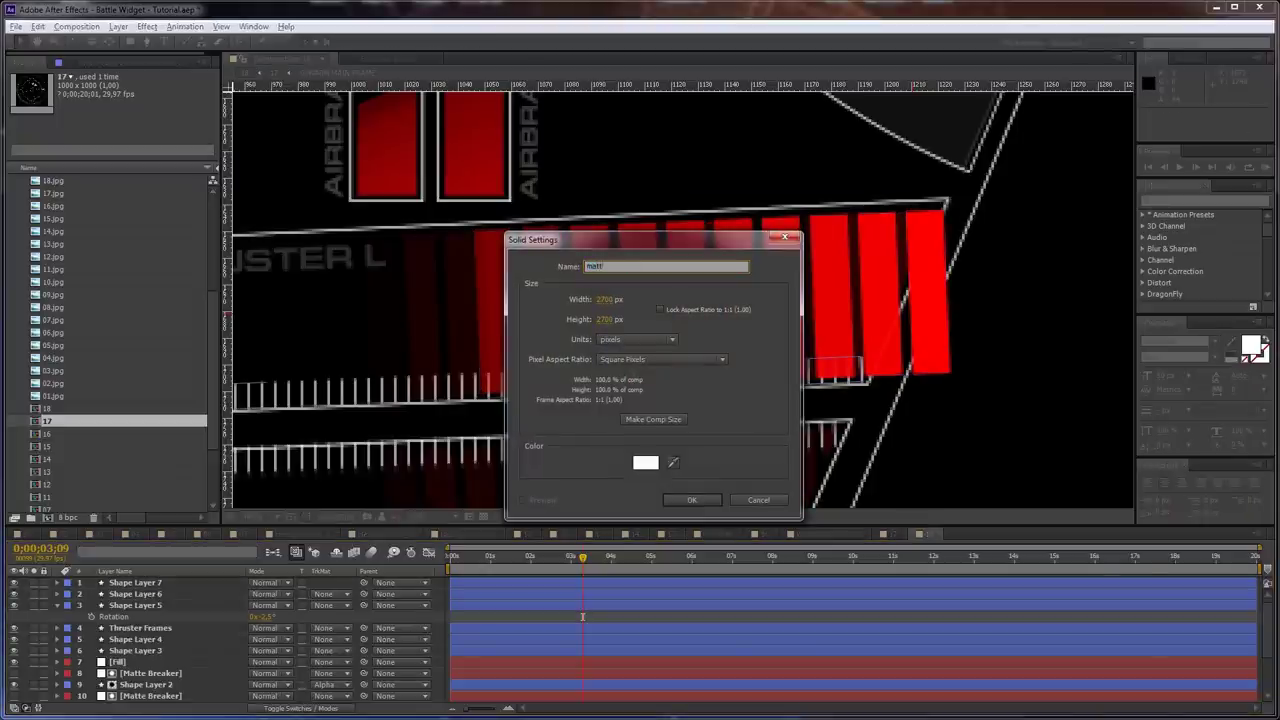
pyautogui.write('e')
pyautogui.press('Return')
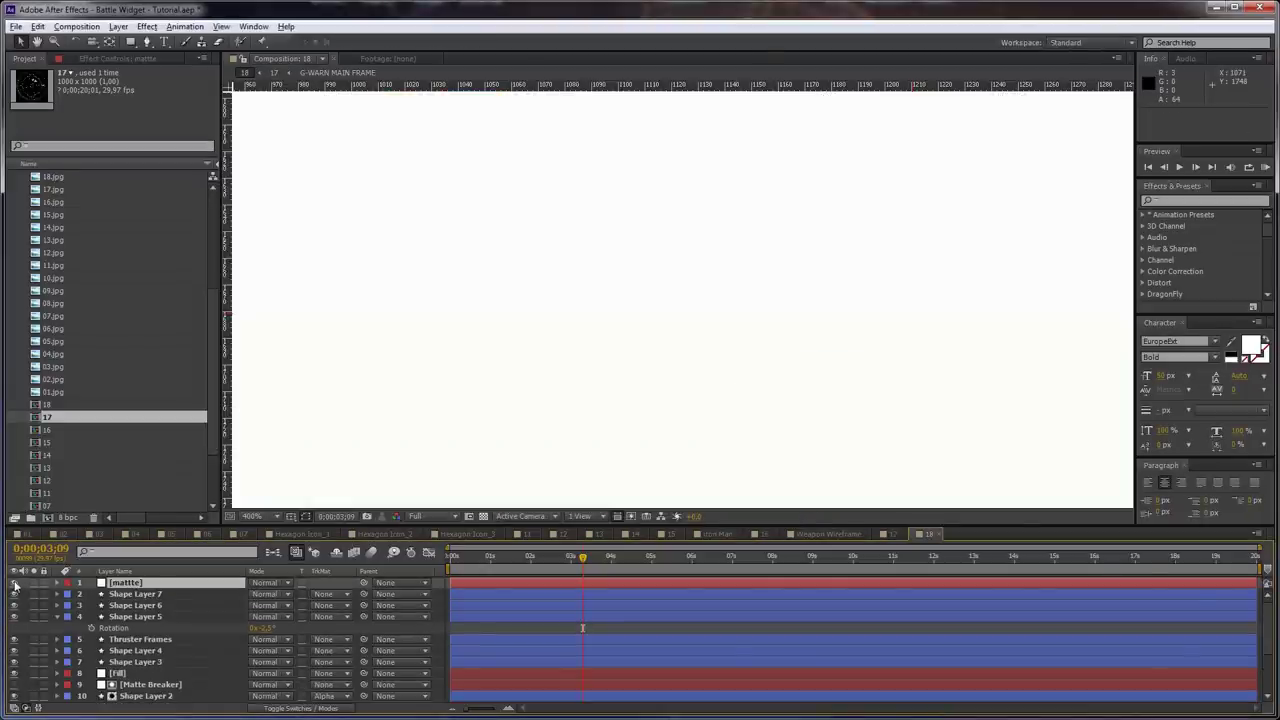
pyautogui.click(14, 583)
# Draw a closed four-point mask on the mattte solid along the Thruster L frame's slanted edge, enclosing the bar area outside the frame
pyautogui.press('g')
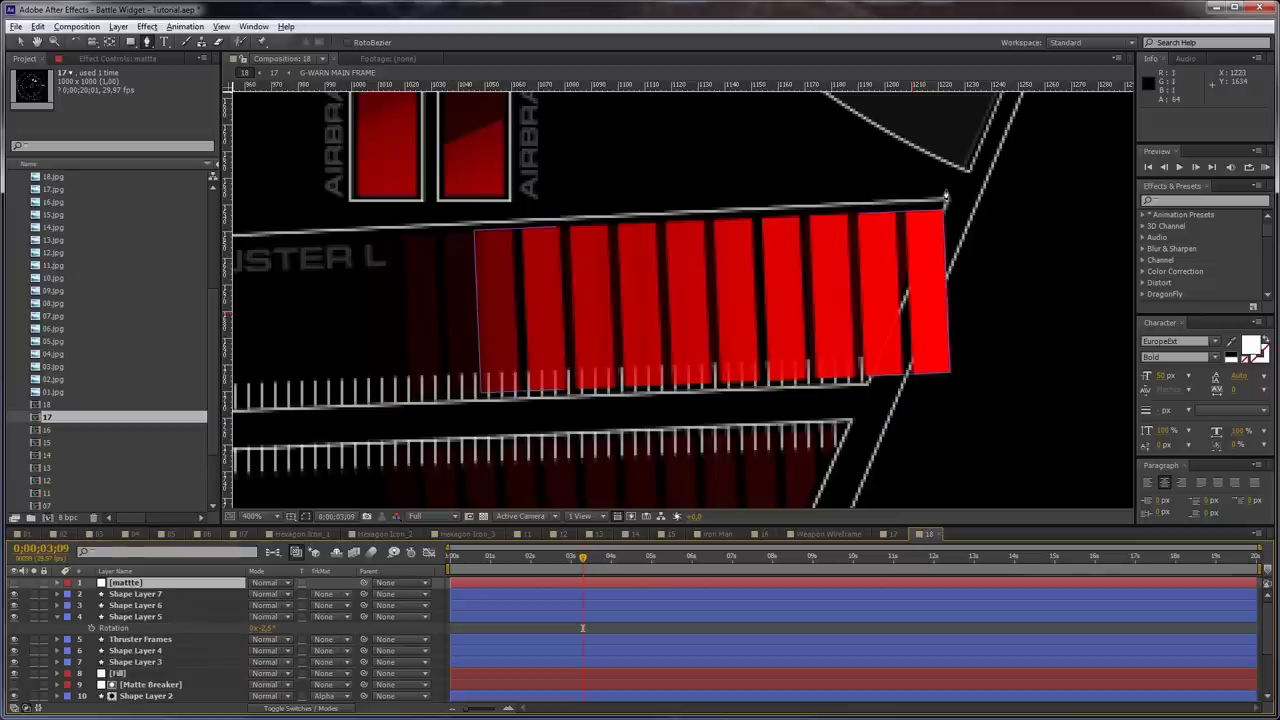
pyautogui.click(945, 190)
pyautogui.click(857, 393)
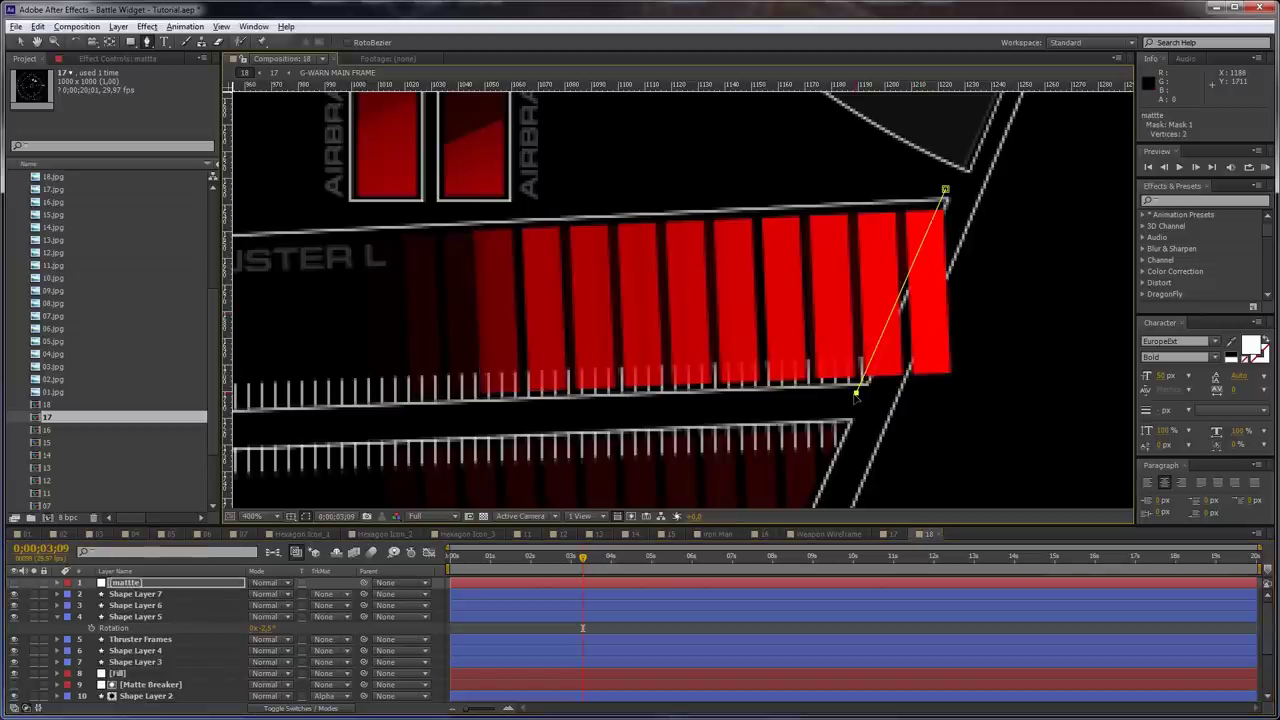
pyautogui.click(978, 406)
pyautogui.click(988, 180)
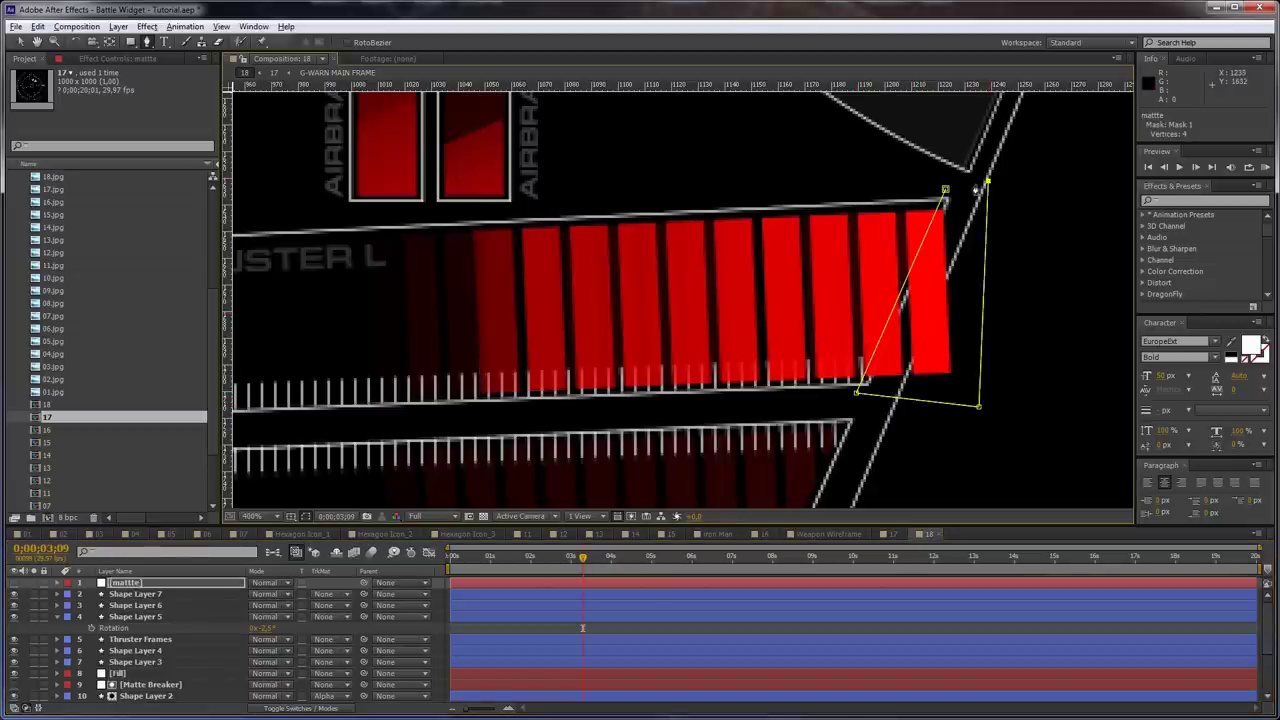
pyautogui.click(945, 191)
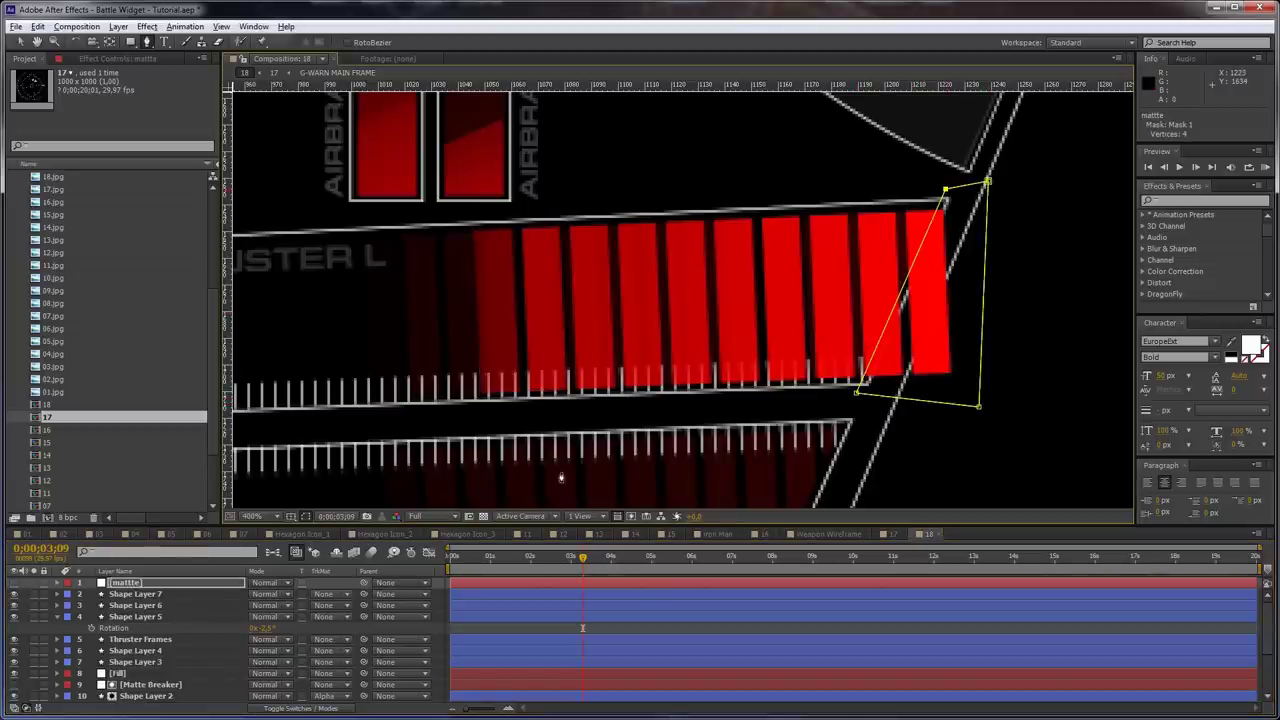
# Set the red bars layer's track matte to the inverted alpha of the solid and check the bars at 0;00;01;17
pyautogui.click(348, 603)
pyautogui.click(362, 642)
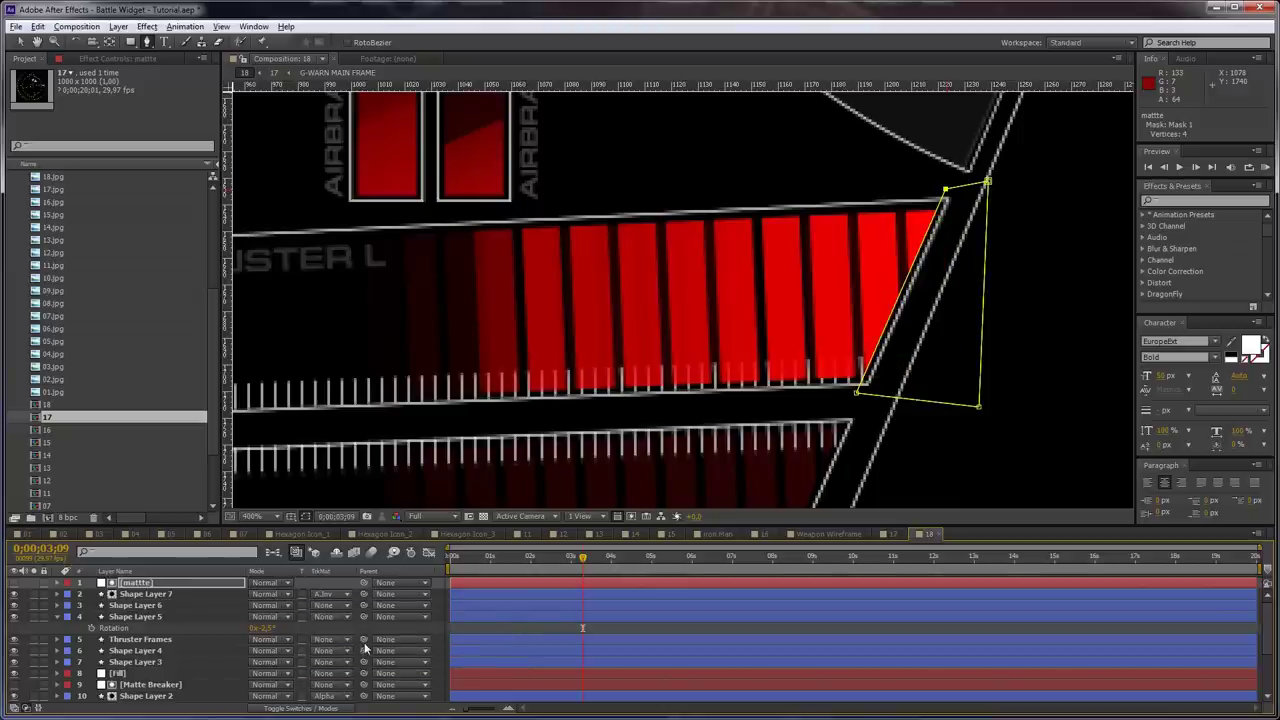
pyautogui.click(430, 629)
pyautogui.moveTo(478, 563); pyautogui.dragTo(513, 560)
# Duplicate the red bars layer together with its matte and move the copies into the Thruster R frame
pyautogui.click(148, 594)
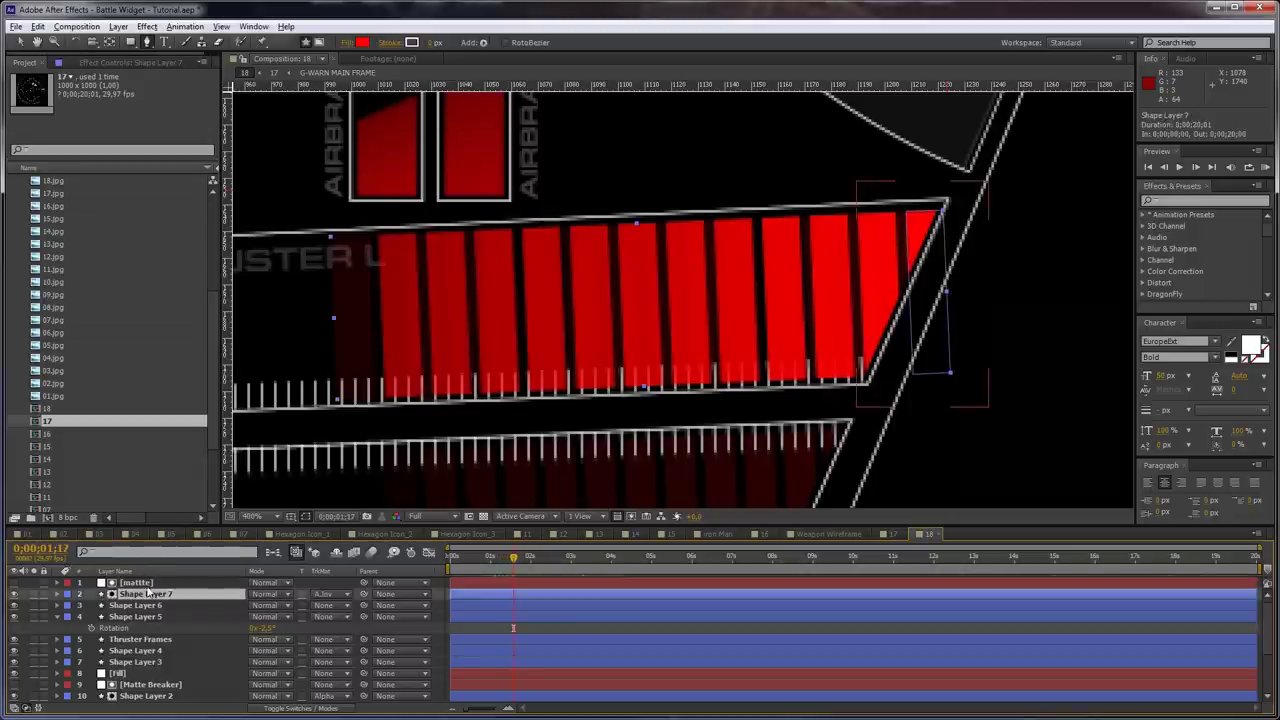
pyautogui.keyDown('shift'); pyautogui.click(136, 582); pyautogui.keyUp('shift')
pyautogui.hotkey('ctrl', 'd')
pyautogui.moveTo(798, 341); pyautogui.dragTo(798, 238)
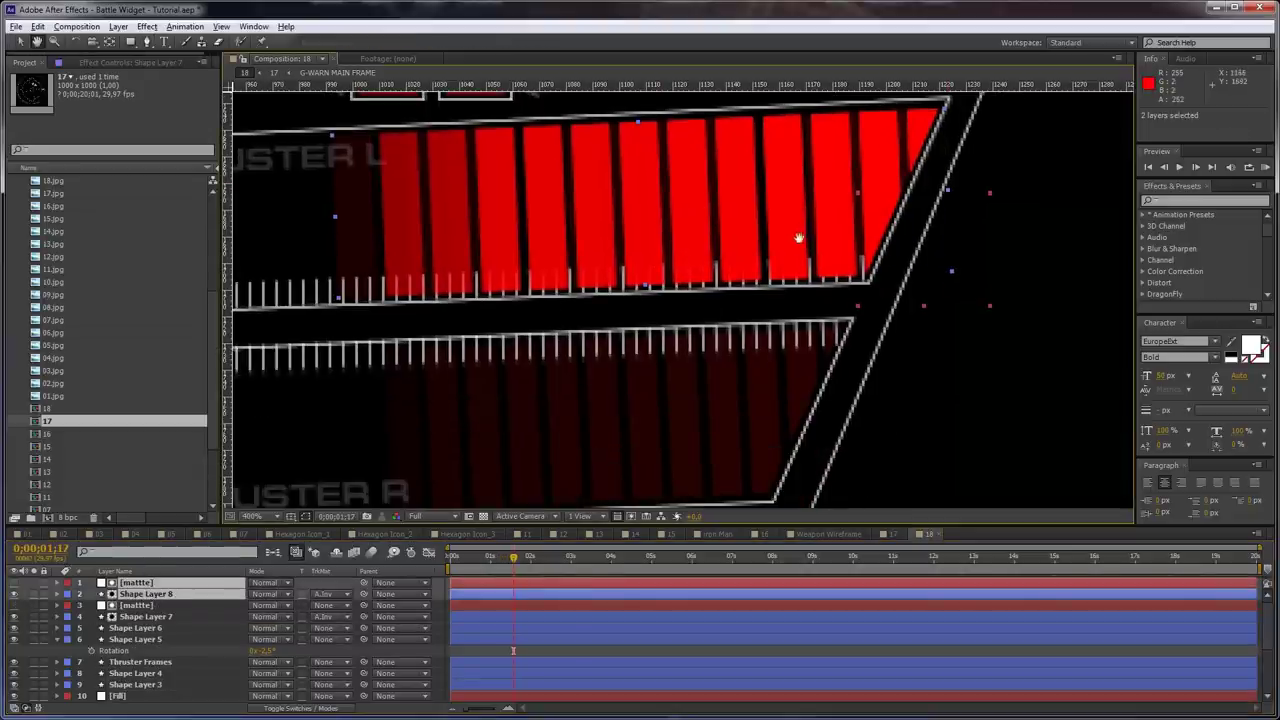
pyautogui.moveTo(869, 190); pyautogui.dragTo(770, 412)
pyautogui.moveTo(321, 393); pyautogui.dragTo(688, 275)
pyautogui.scroll(-1, 688, 275)
pyautogui.moveTo(497, 304); pyautogui.dragTo(637, 243)
pyautogui.moveTo(711, 174); pyautogui.dragTo(622, 362)
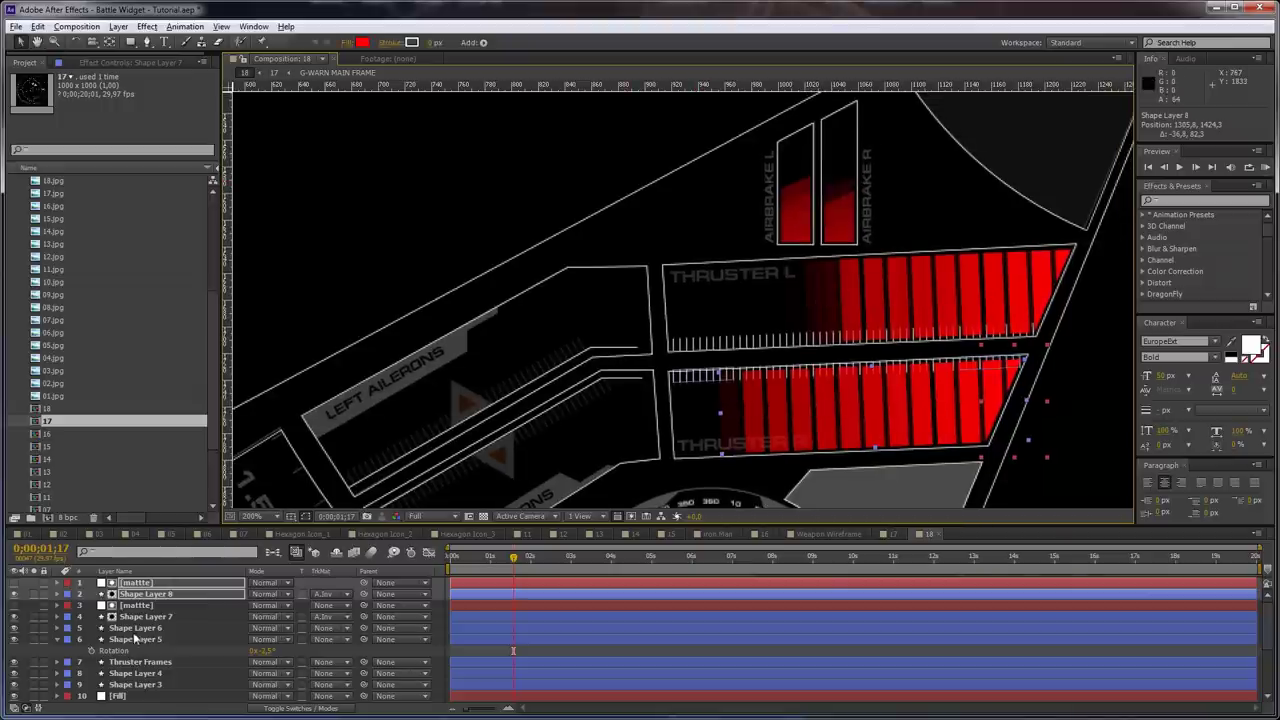
pyautogui.click(57, 639)
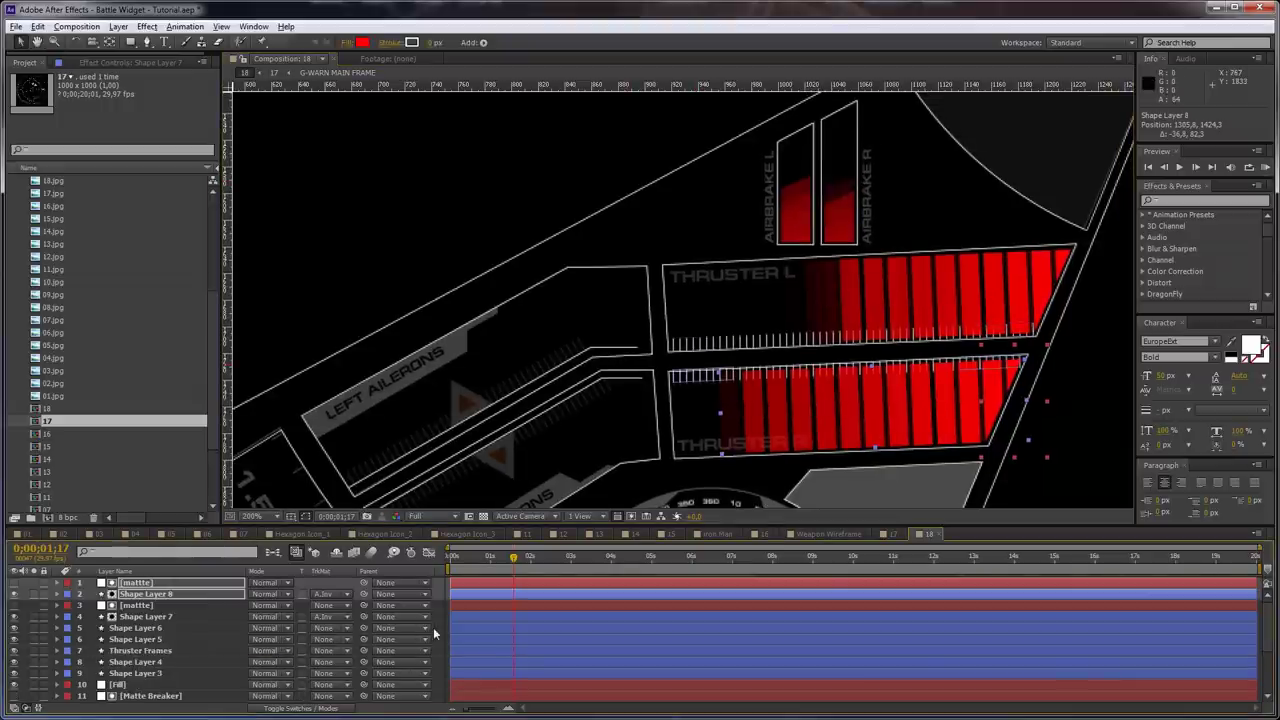
# Duplicate the Thruster R tick row to the top of the layer stack, rotate it to -29,5° and align it along the upper Left Ailerons line
pyautogui.click(140, 628)
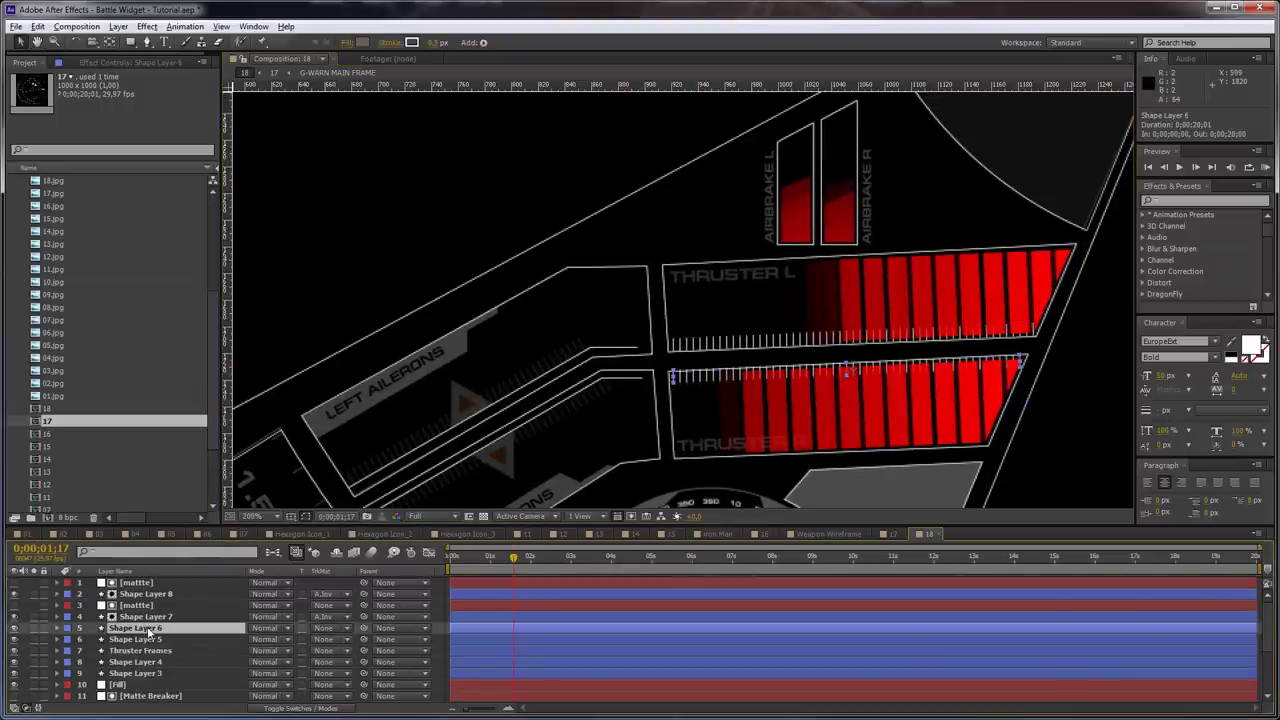
pyautogui.hotkey('ctrl', 'd')
pyautogui.moveTo(149, 630); pyautogui.dragTo(245, 580)
pyautogui.moveTo(930, 372); pyautogui.dragTo(583, 382)
pyautogui.press('r')
pyautogui.moveTo(266, 596); pyautogui.dragTo(247, 594)
pyautogui.scroll(1, 478, 340)
pyautogui.moveTo(484, 378); pyautogui.dragTo(779, 164)
pyautogui.moveTo(567, 283); pyautogui.dragTo(556, 300)
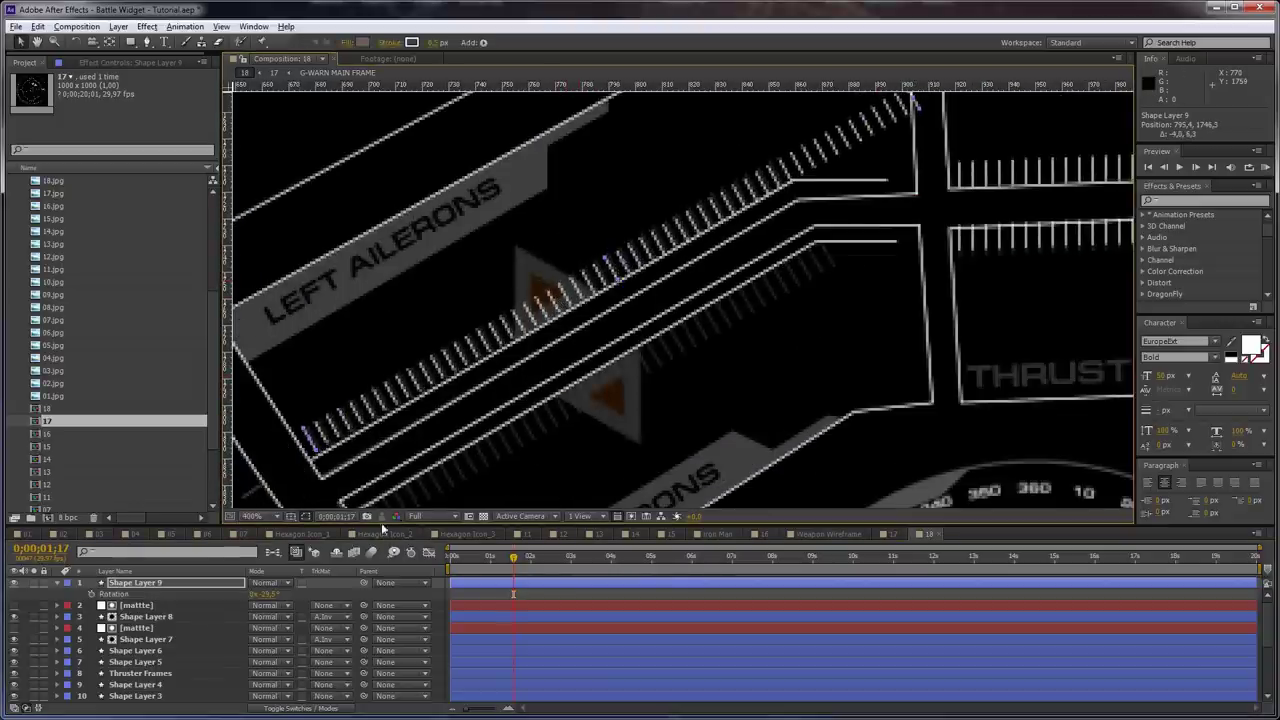
# Set the repeater copies of the upper aileron tick row to 41 so it ends at the frame line's bend
pyautogui.click(57, 584)
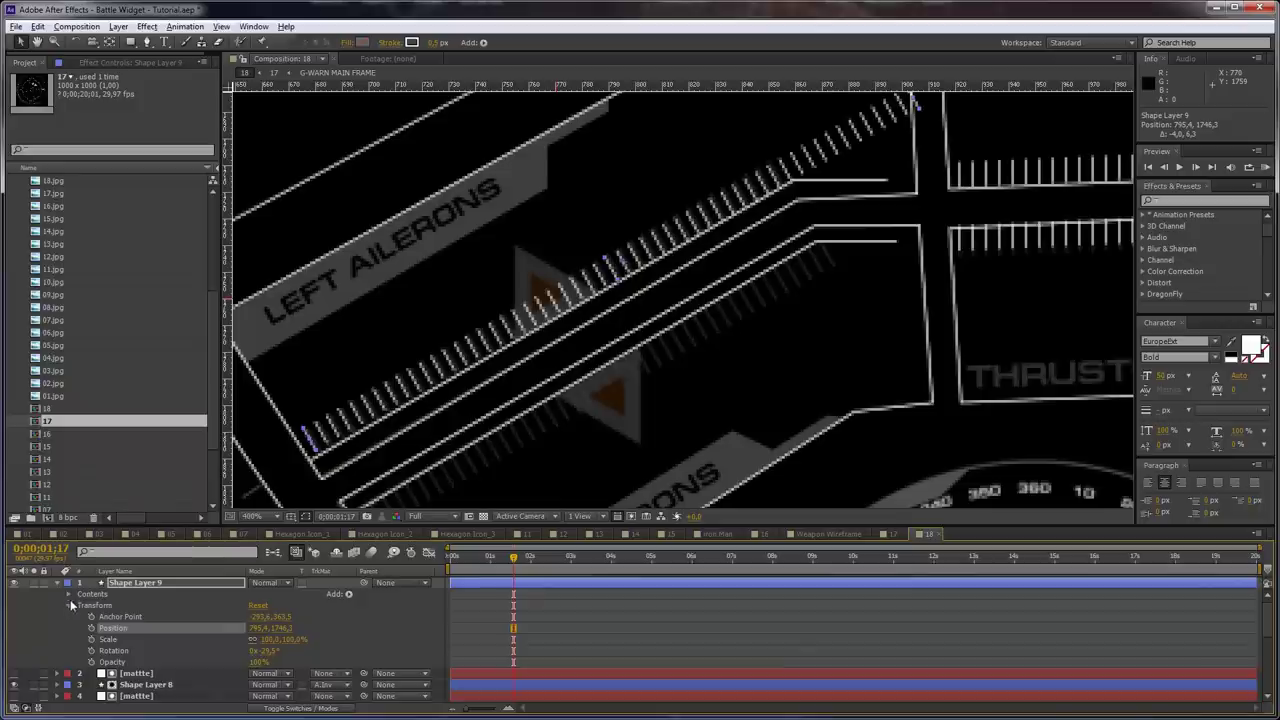
pyautogui.click(70, 605)
pyautogui.click(69, 594)
pyautogui.click(80, 606)
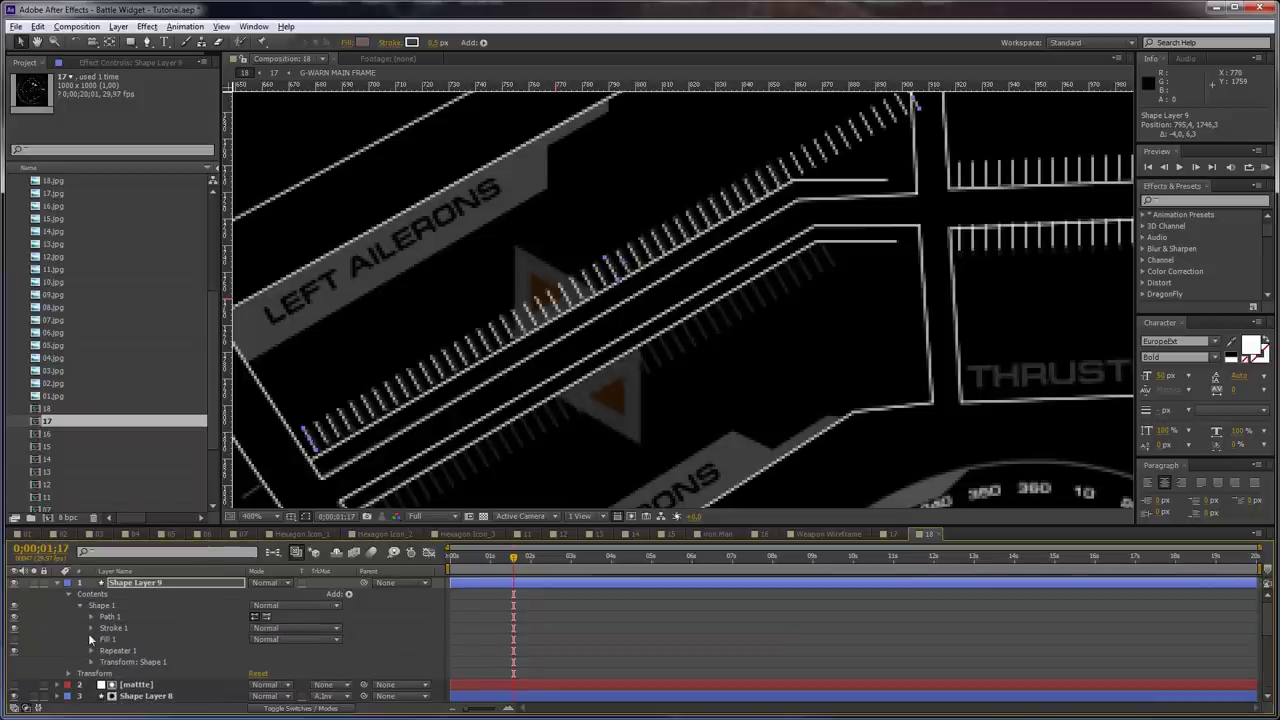
pyautogui.click(92, 651)
pyautogui.moveTo(258, 668); pyautogui.dragTo(228, 668)
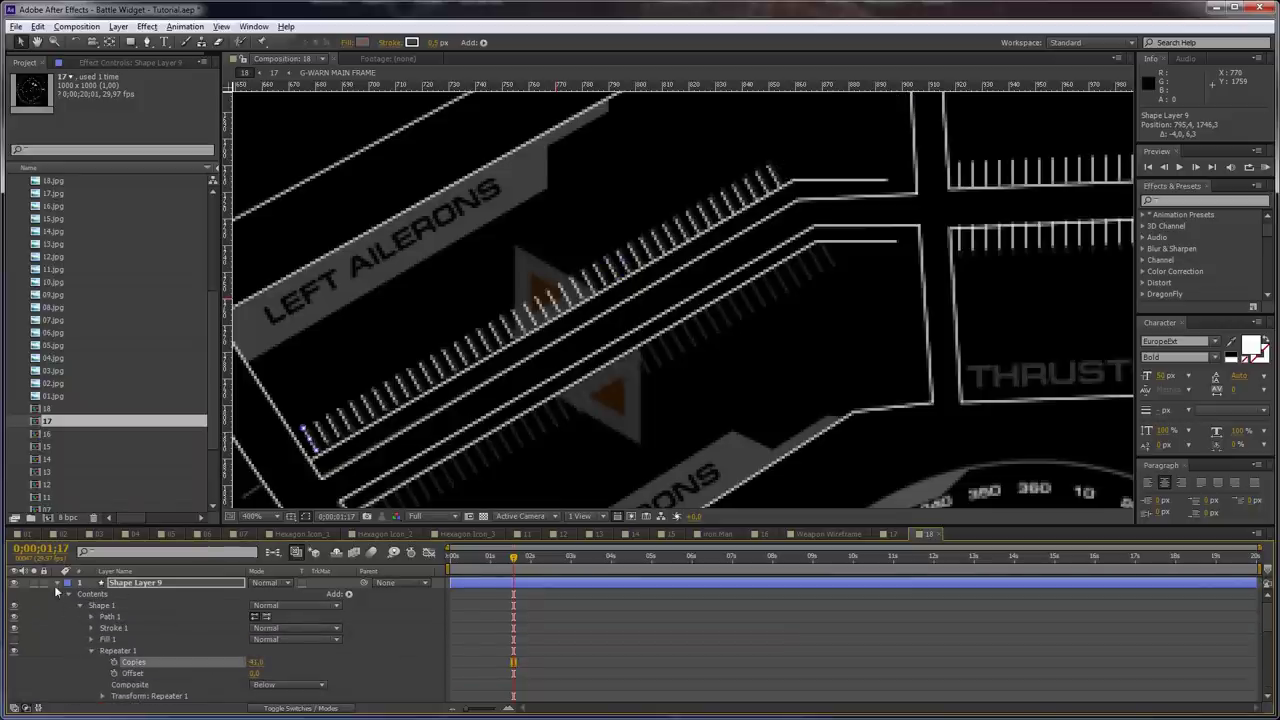
pyautogui.click(57, 583)
# Duplicate the aileron tick row, move the copy under the lower aileron frame line and rotate it to -30,4°
pyautogui.hotkey('ctrl', 'd')
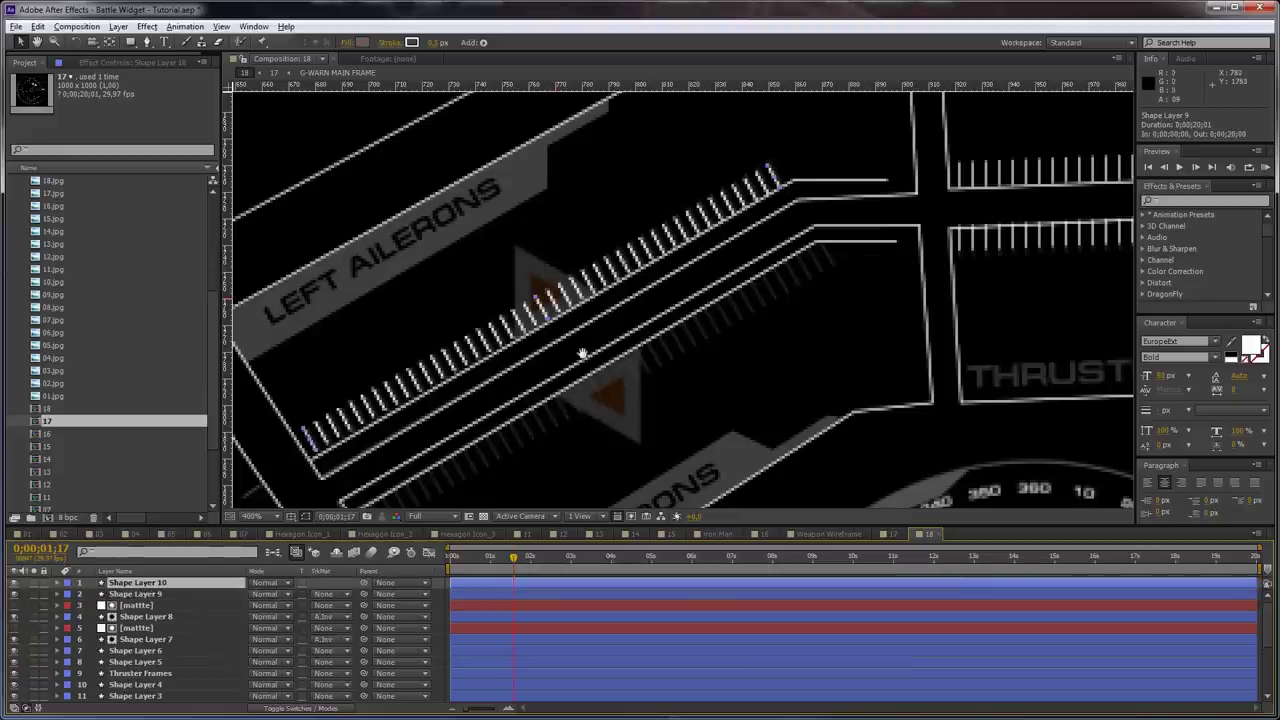
pyautogui.moveTo(582, 353); pyautogui.dragTo(576, 289)
pyautogui.moveTo(549, 238); pyautogui.dragTo(601, 319)
pyautogui.press('w')
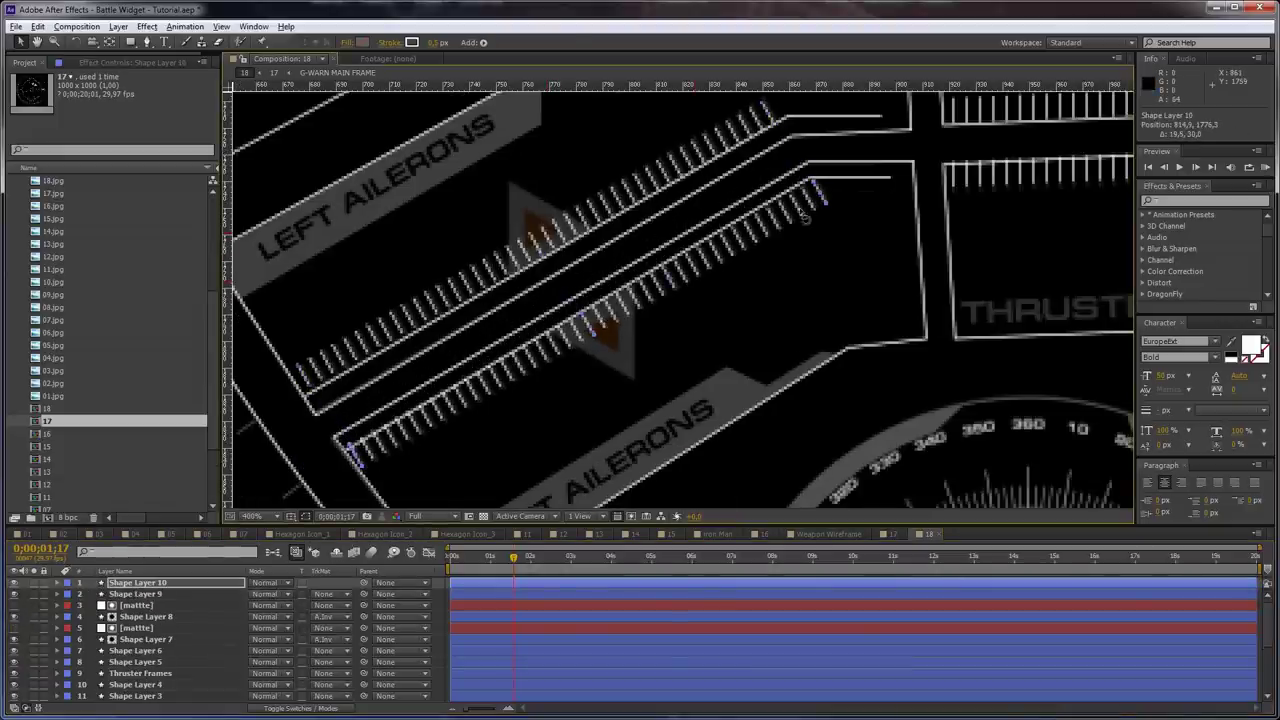
pyautogui.press('w')
pyautogui.click(806, 216)
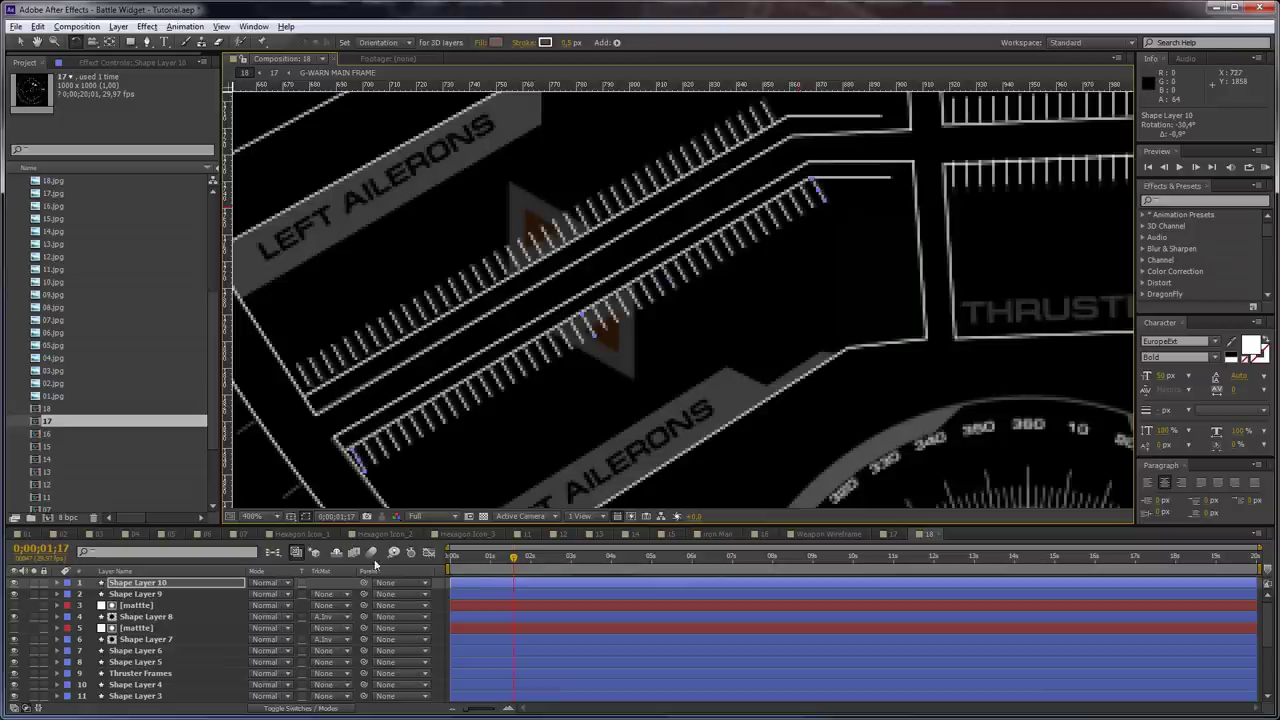
pyautogui.click(438, 594)
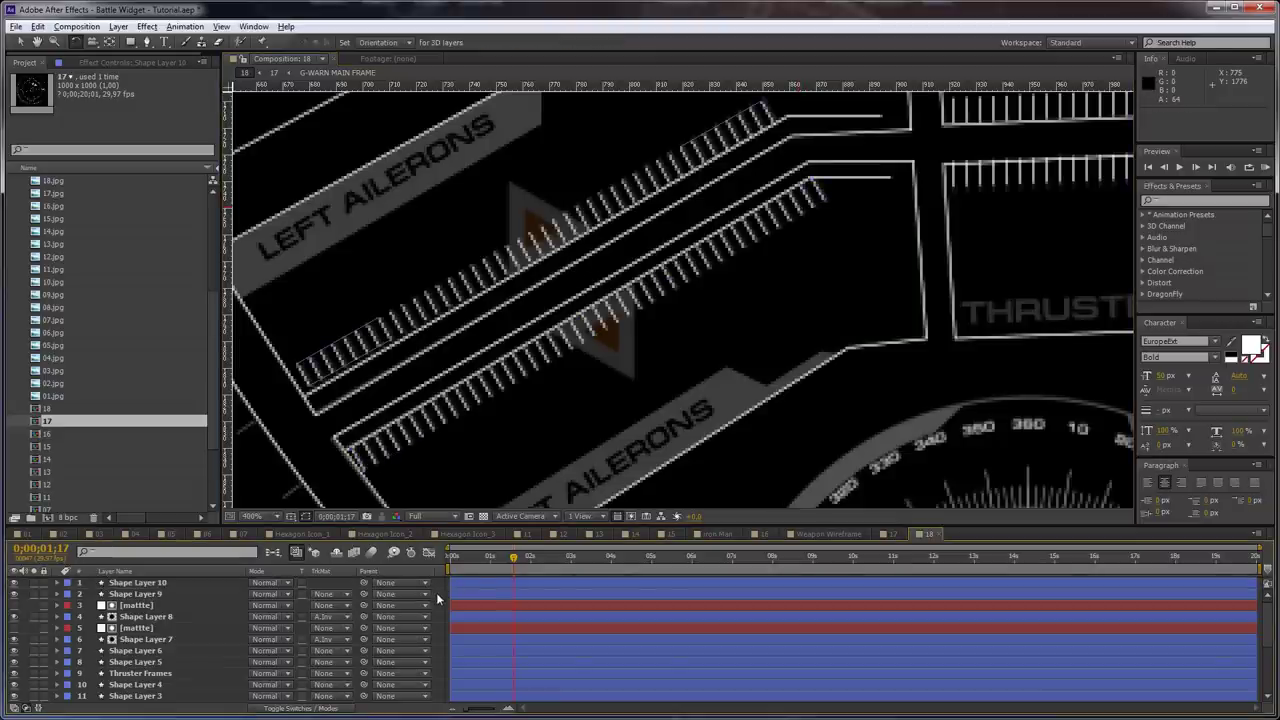
# Create a white 2700 x 2700 px solid named Base Ailerons and hide it
pyautogui.hotkey('ctrl', 'y')
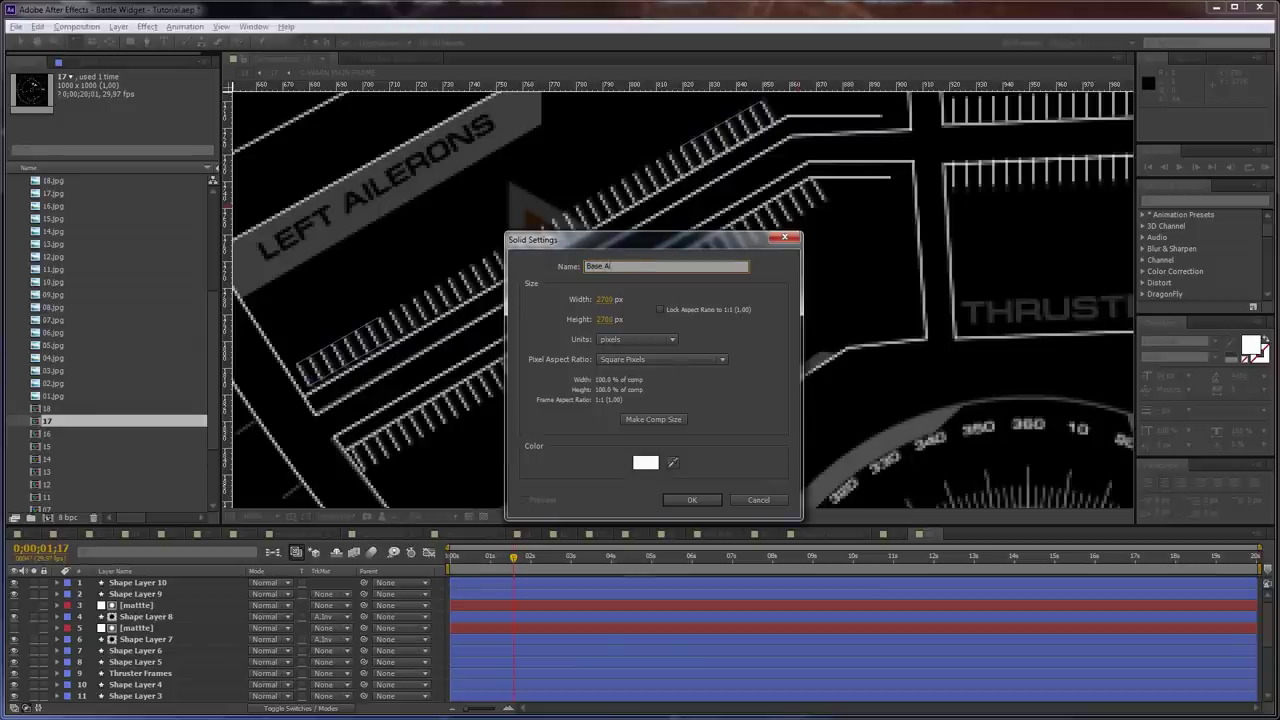
pyautogui.press('Return')
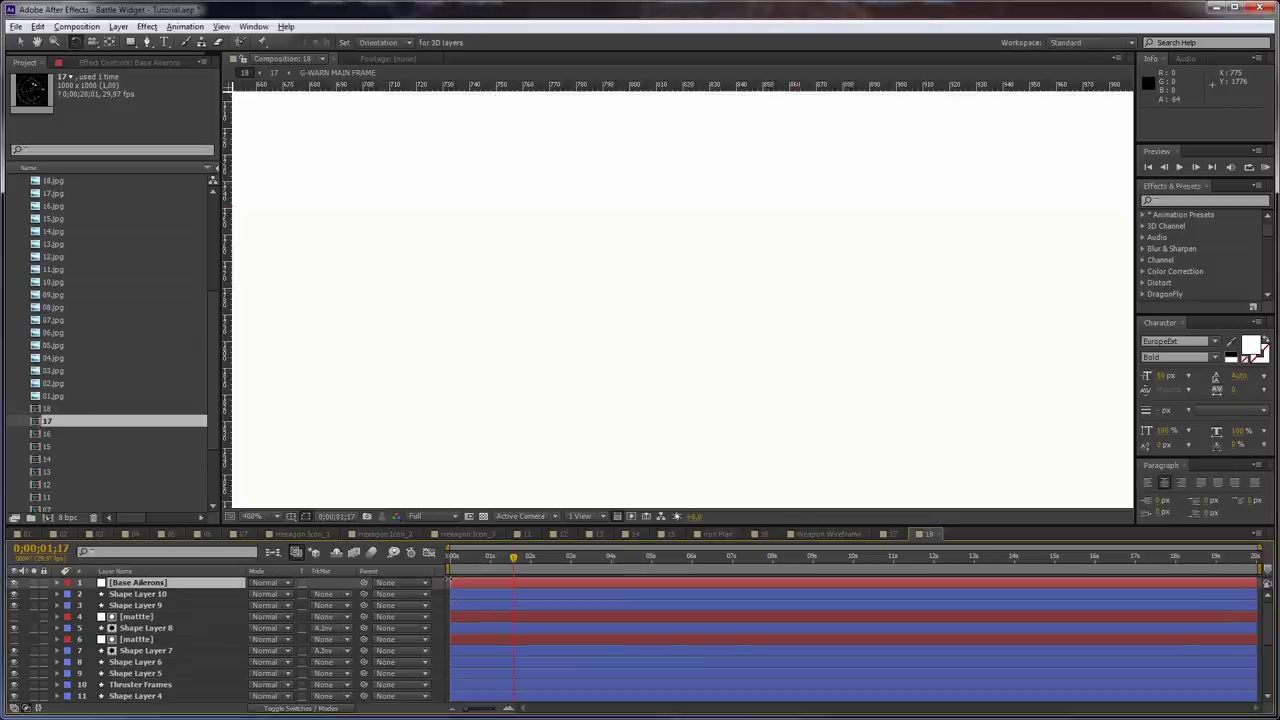
pyautogui.click(14, 583)
# Draw a closed mask on the Base Ailerons solid tracing the stepped plate behind the RIGHT AILERONS label
pyautogui.press('g')
pyautogui.scroll(1, 785, 400)
pyautogui.moveTo(788, 405); pyautogui.dragTo(746, 232)
pyautogui.press('g')
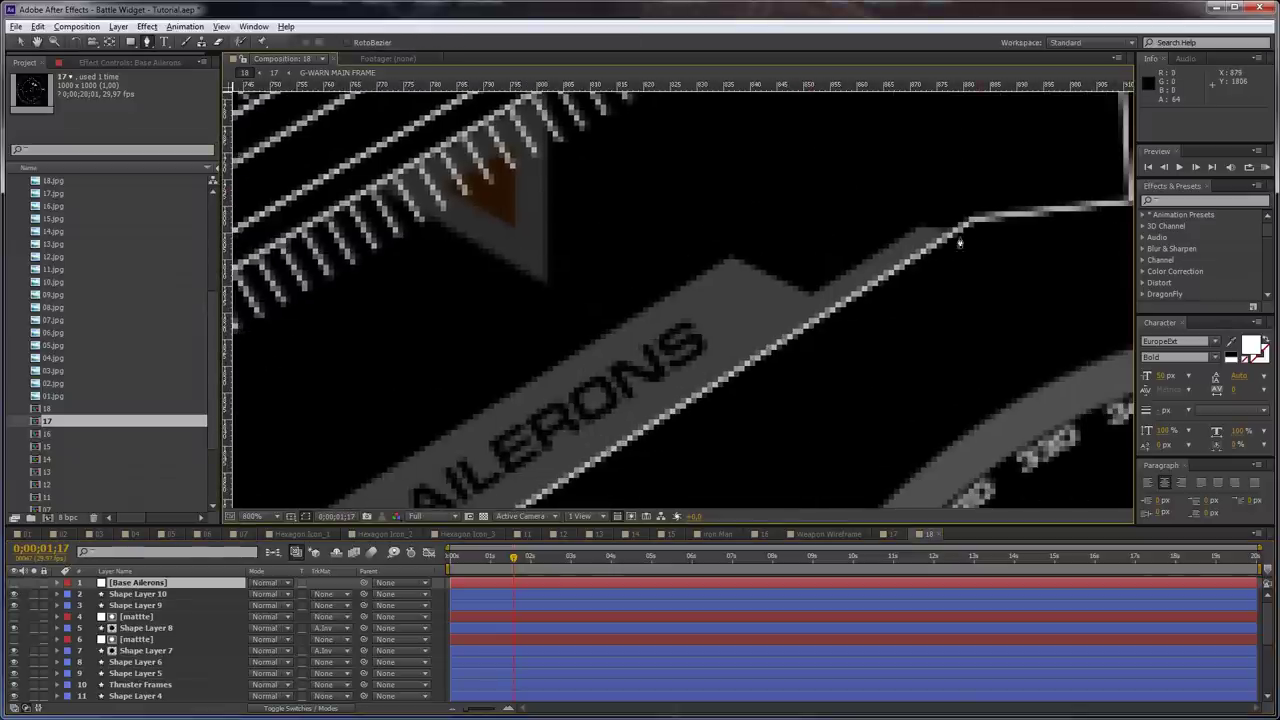
pyautogui.click(953, 231)
pyautogui.click(916, 231)
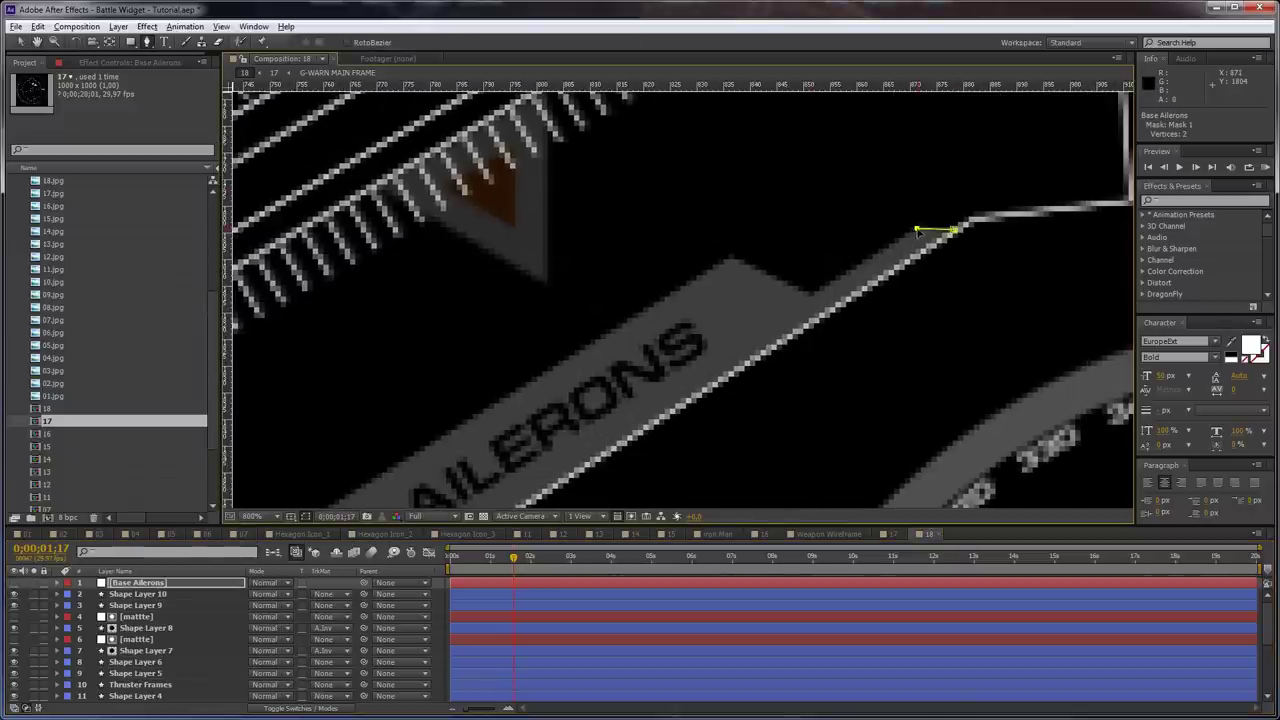
pyautogui.click(813, 297)
pyautogui.click(731, 261)
pyautogui.moveTo(530, 403); pyautogui.dragTo(804, 210)
pyautogui.click(402, 444)
pyautogui.moveTo(446, 463); pyautogui.dragTo(430, 357)
pyautogui.click(449, 421)
pyautogui.moveTo(912, 162); pyautogui.dragTo(579, 509)
pyautogui.click(872, 258)
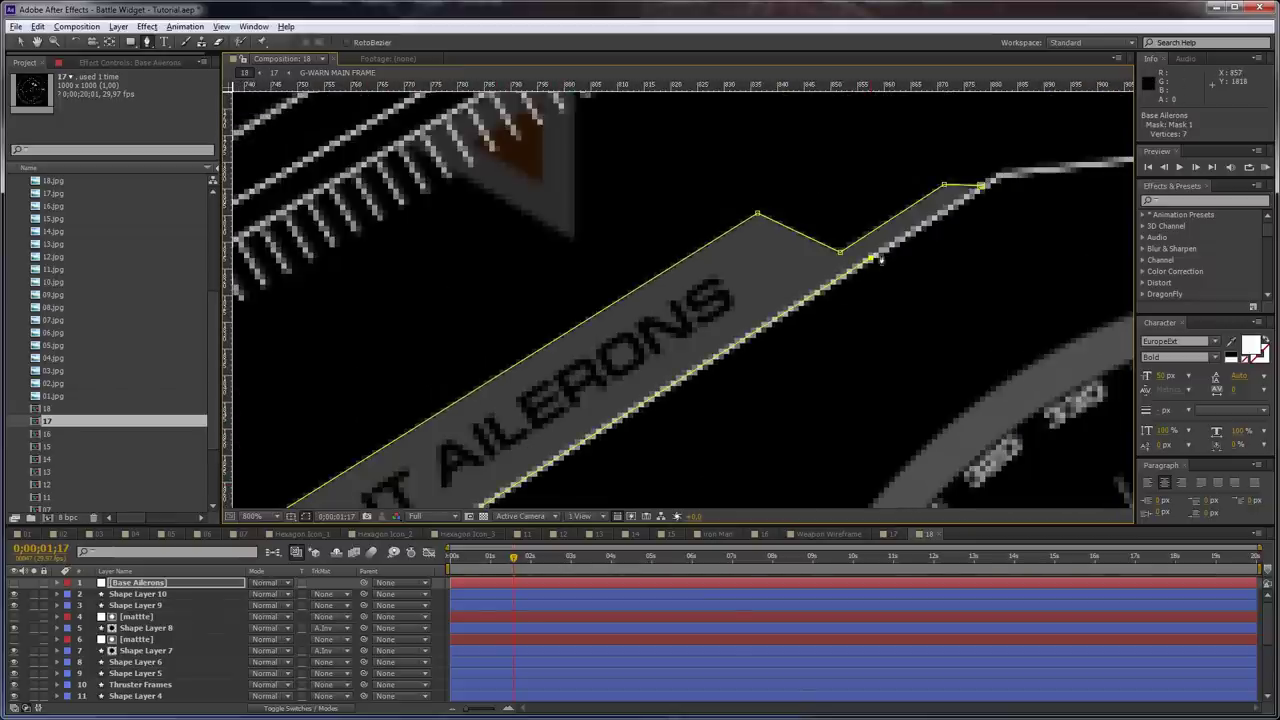
pyautogui.click(982, 187)
# Make the Base Ailerons solid visible and set its opacity to 25%
pyautogui.click(14, 583)
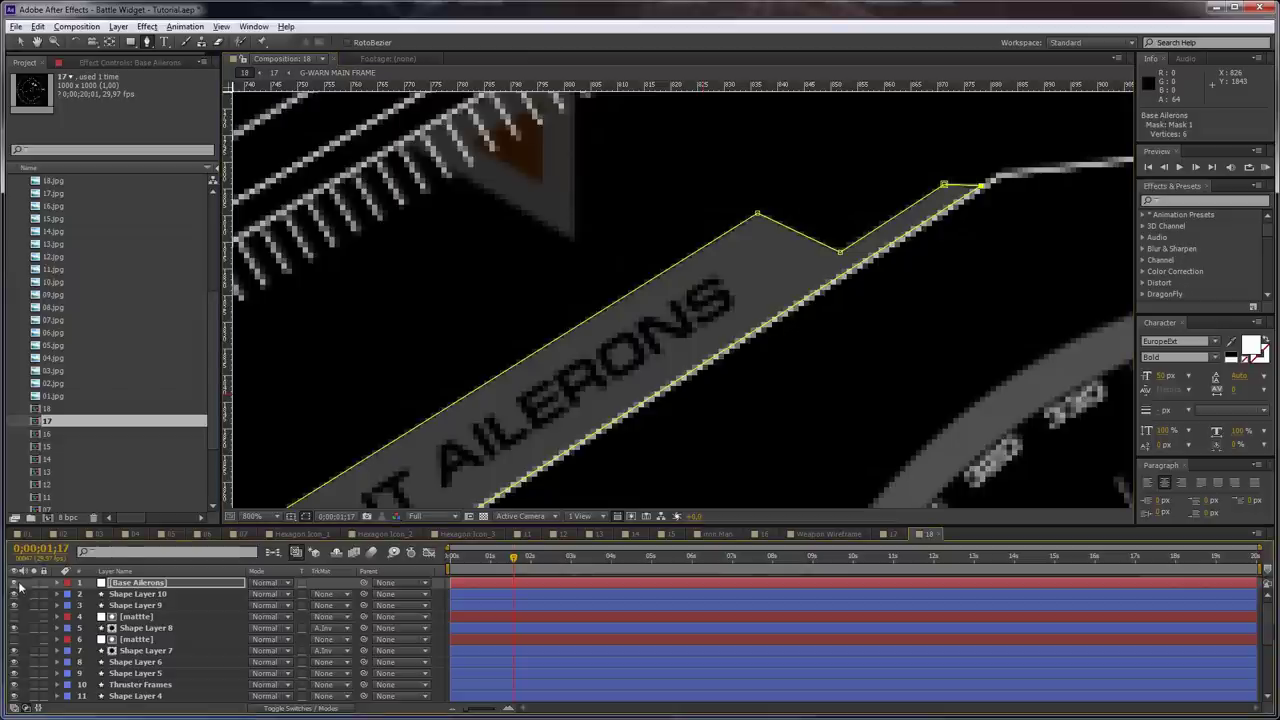
pyautogui.click(170, 583)
pyautogui.press('t')
pyautogui.click(259, 594)
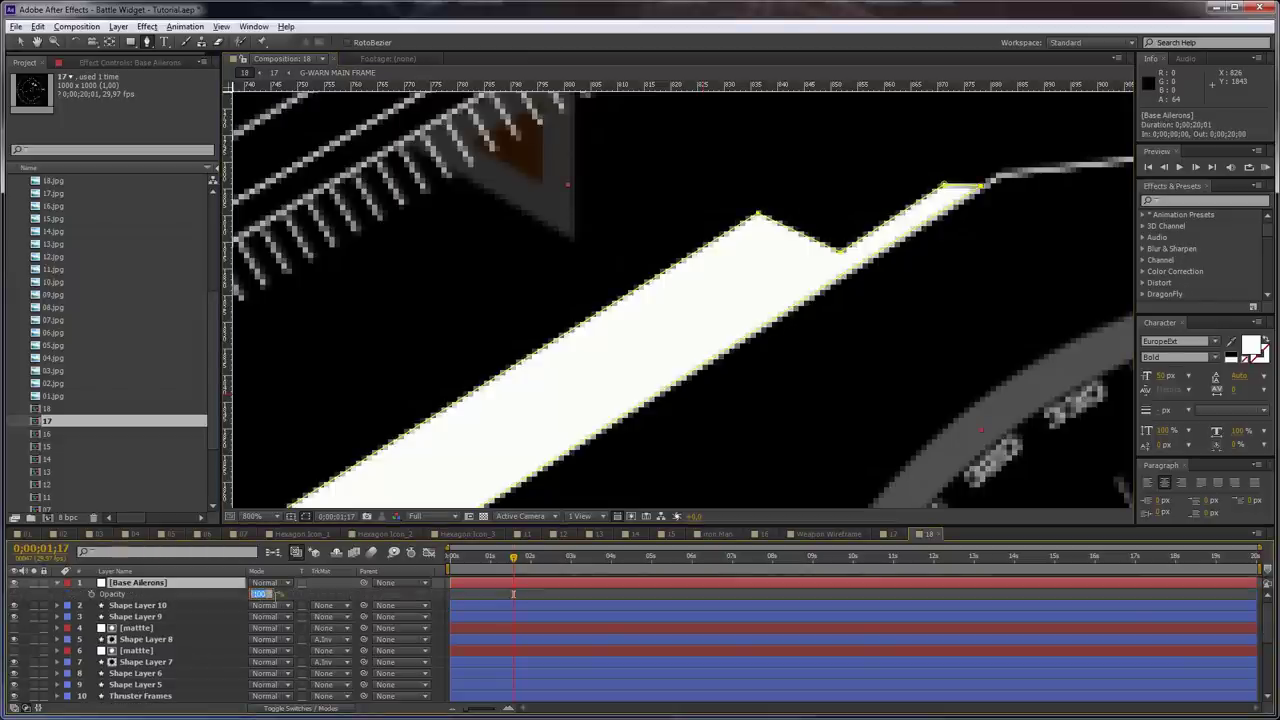
pyautogui.click(132, 595)
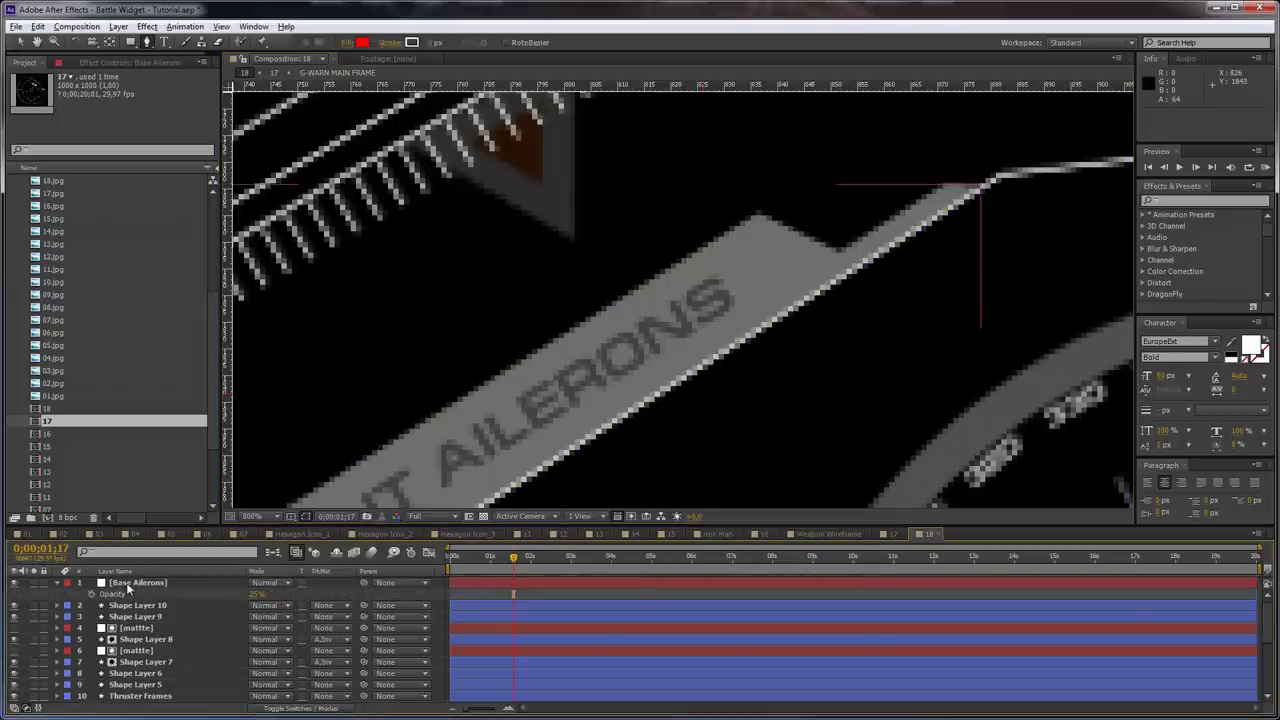
# Add a second closed mask to Base Ailerons around the stepped LEFT AILERONS plate, with the solid hidden while tracing, and show it again
pyautogui.click(127, 585)
pyautogui.scroll(-1, 701, 262)
pyautogui.moveTo(395, 275); pyautogui.dragTo(624, 351)
pyautogui.scroll(1, 623, 352)
pyautogui.moveTo(534, 280); pyautogui.dragTo(669, 449)
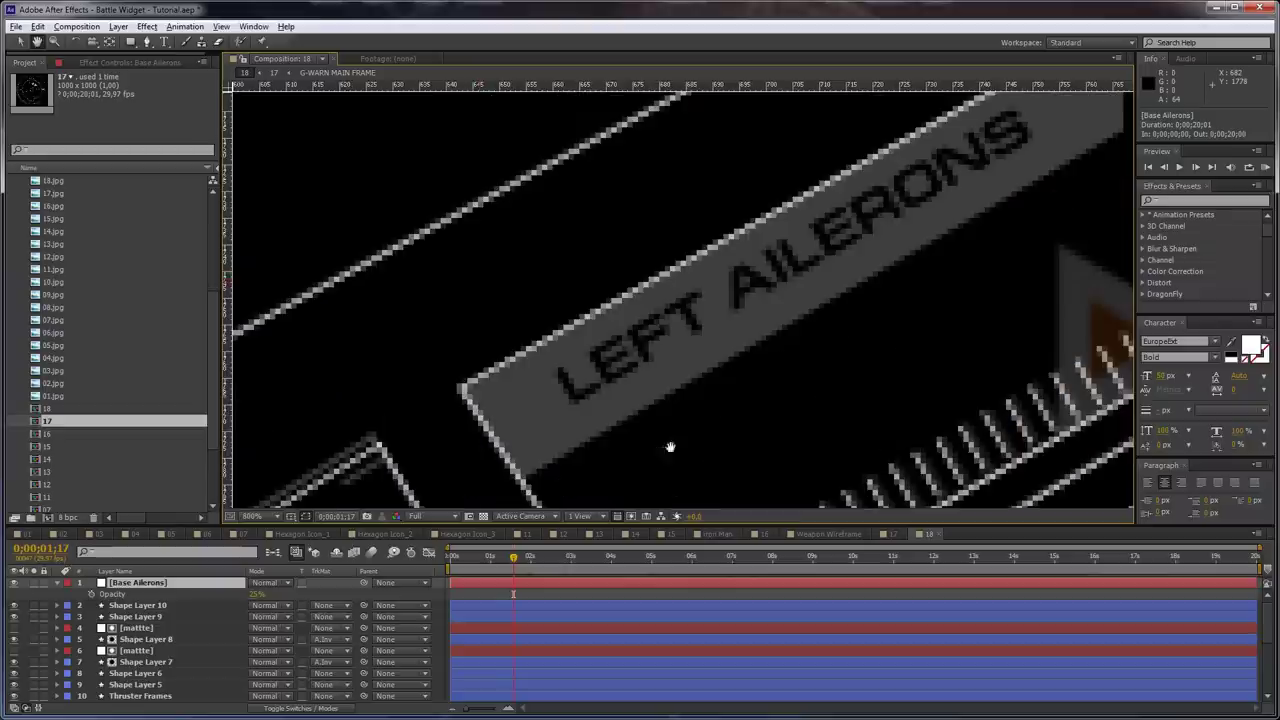
pyautogui.click(522, 484)
pyautogui.moveTo(1073, 187); pyautogui.dragTo(763, 357)
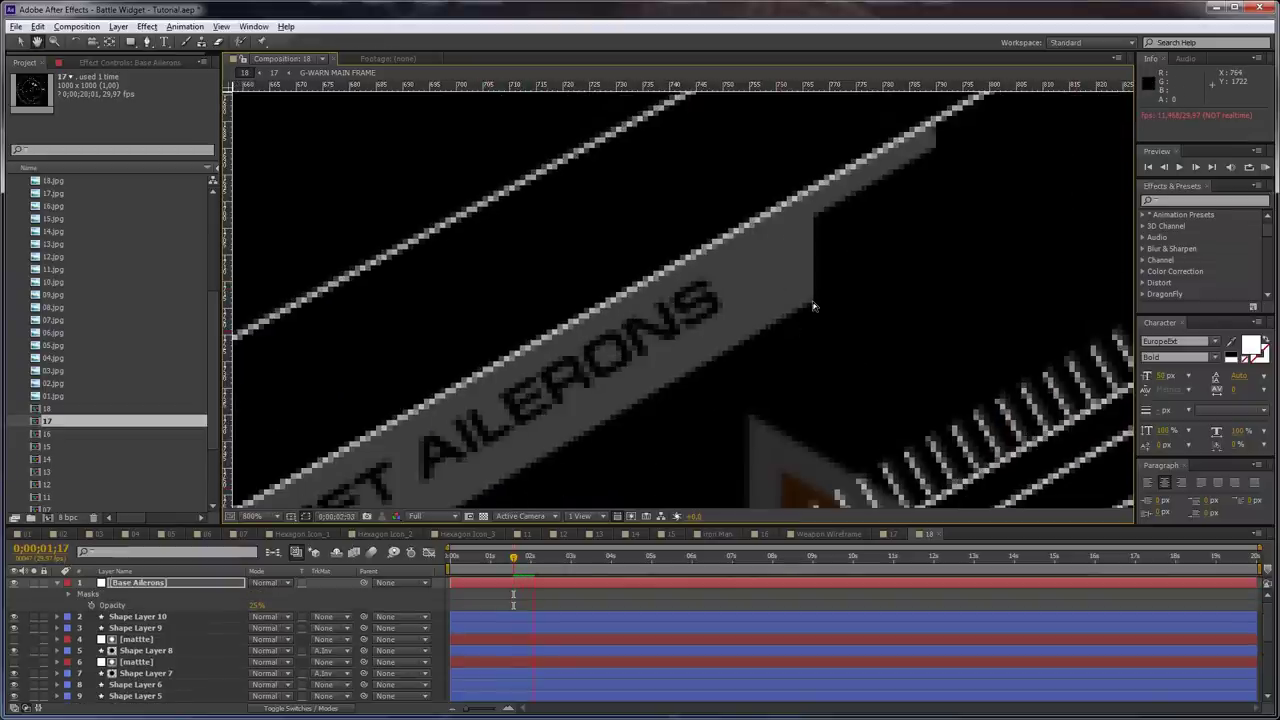
pyautogui.press('g')
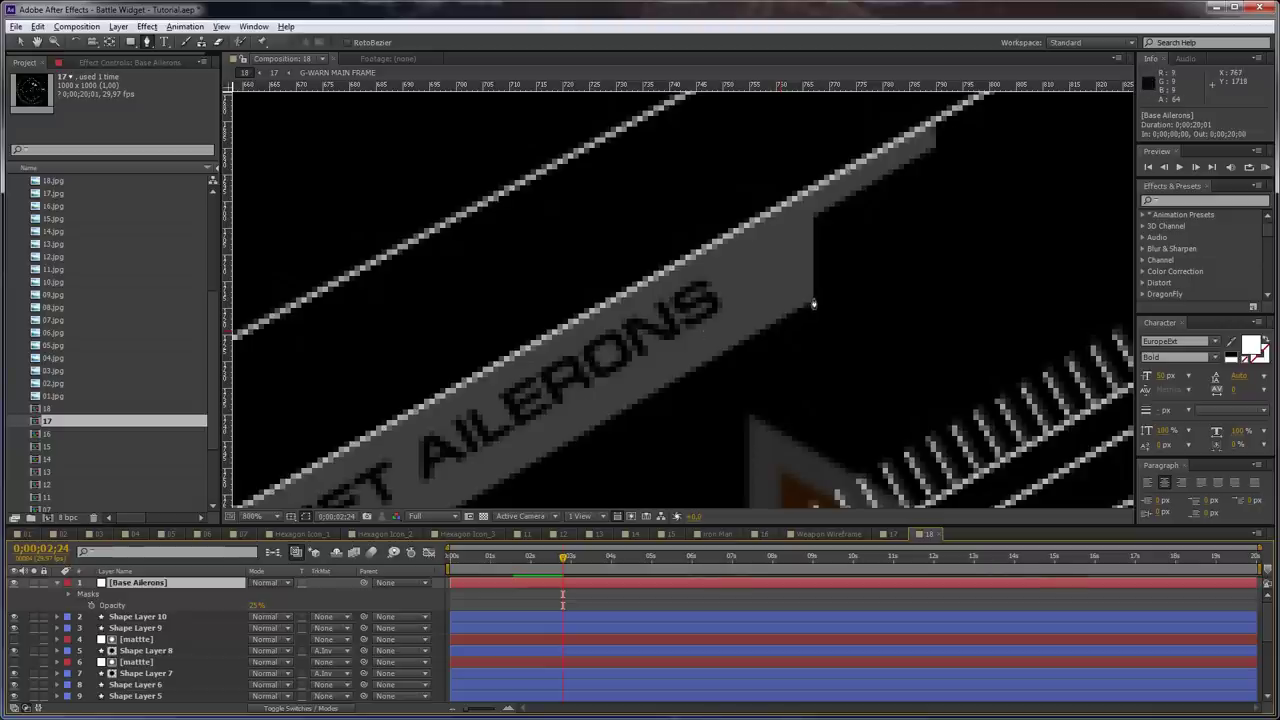
pyautogui.click(813, 298)
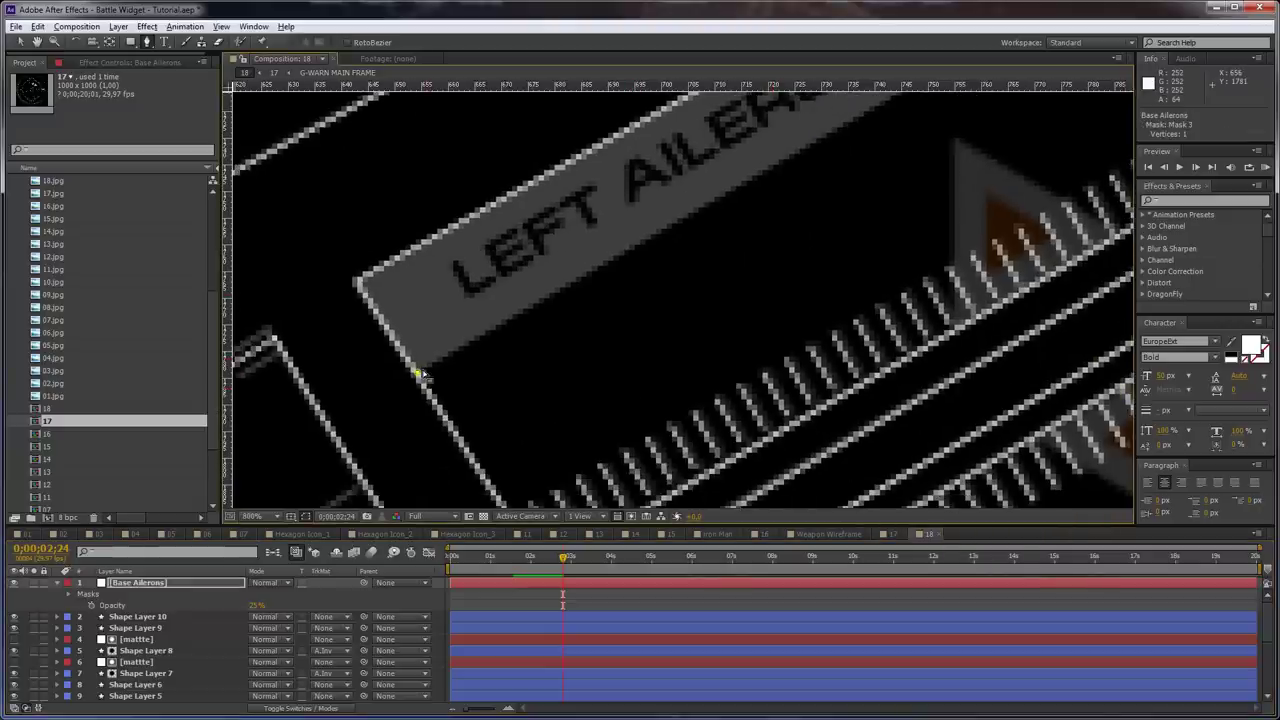
pyautogui.moveTo(841, 156); pyautogui.dragTo(723, 302)
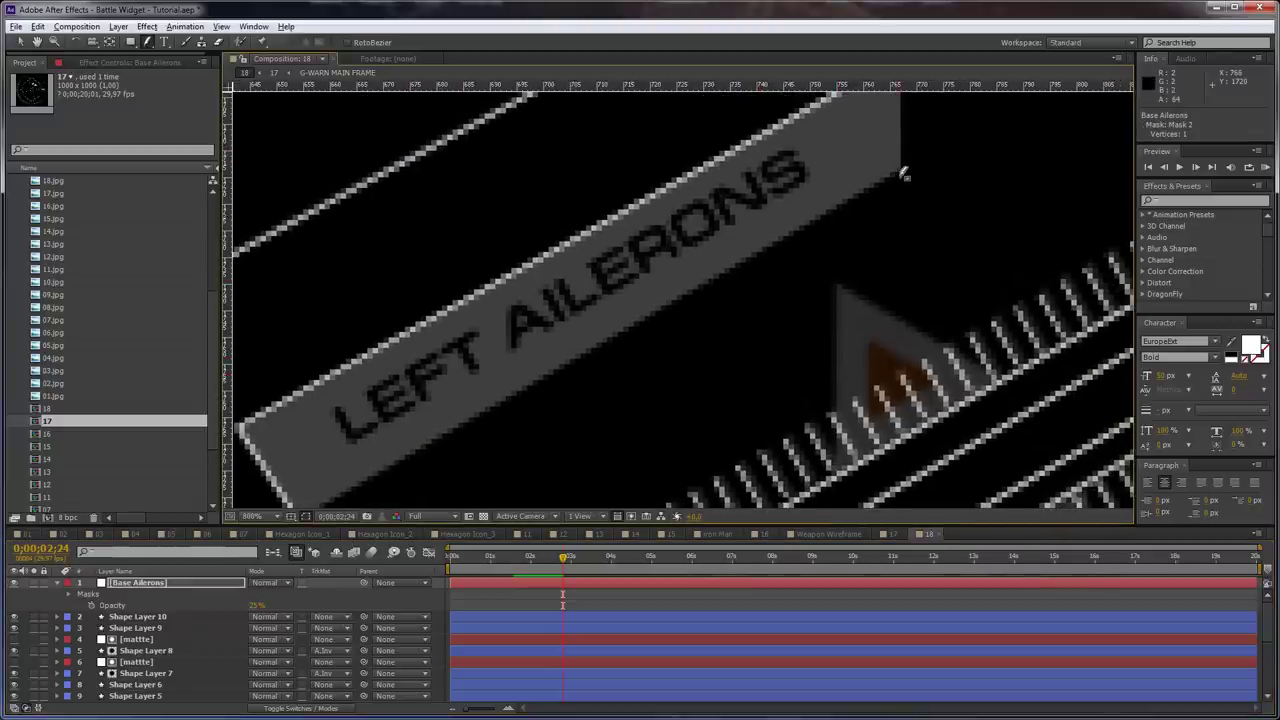
pyautogui.click(900, 177)
pyautogui.moveTo(905, 170); pyautogui.dragTo(760, 380)
pyautogui.click(763, 295)
pyautogui.click(885, 226)
pyautogui.click(887, 199)
pyautogui.moveTo(585, 331); pyautogui.dragTo(983, 69)
pyautogui.click(504, 374)
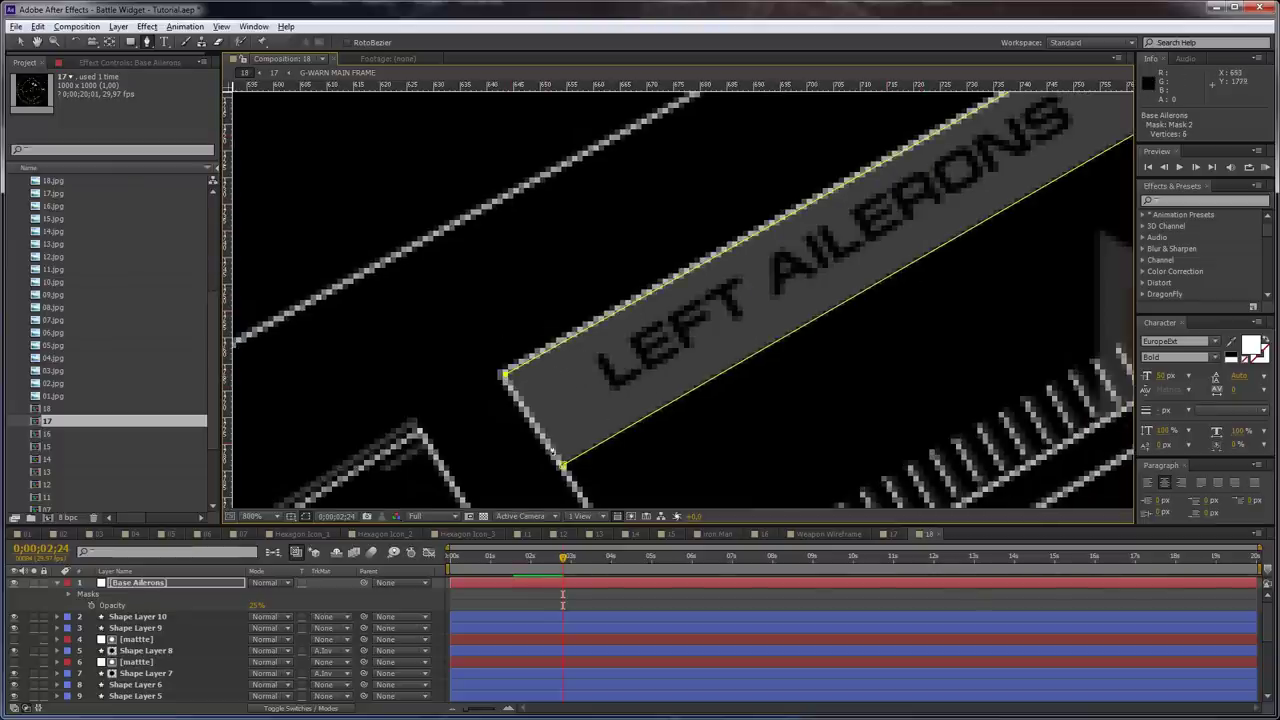
pyautogui.click(507, 375)
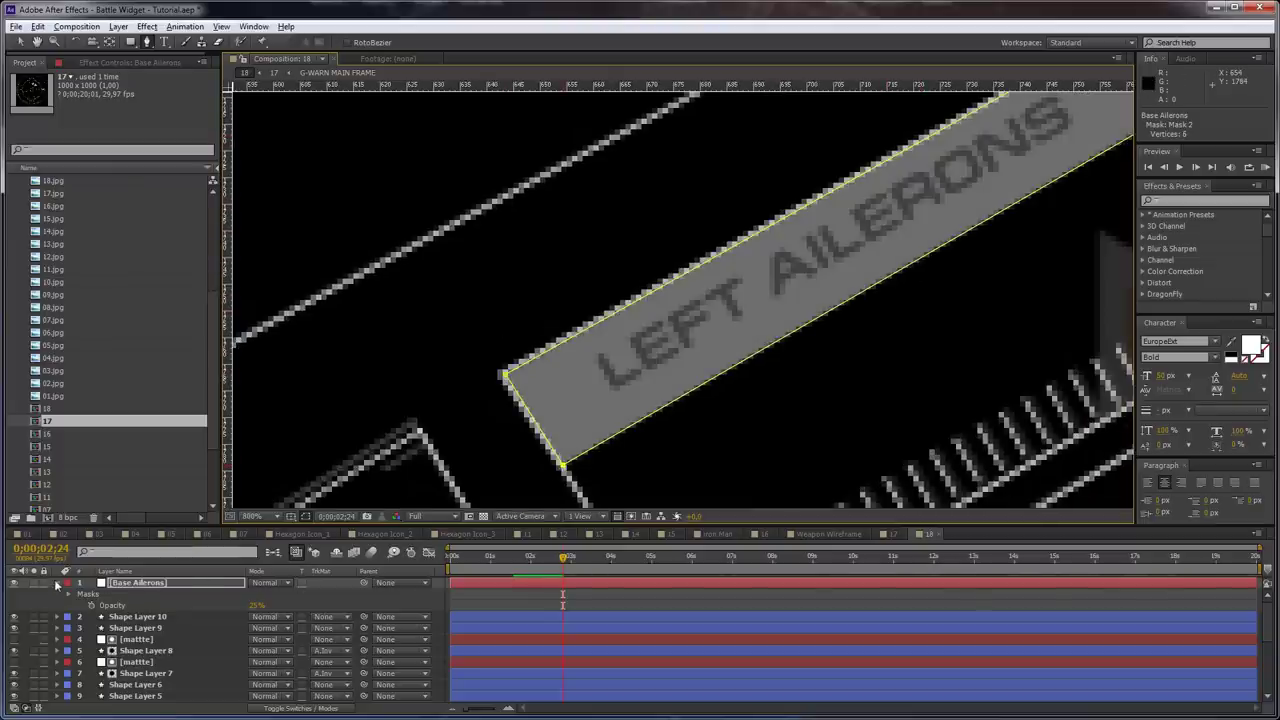
pyautogui.click(57, 583)
pyautogui.press('F2')
pyautogui.scroll(-2, 774, 283)
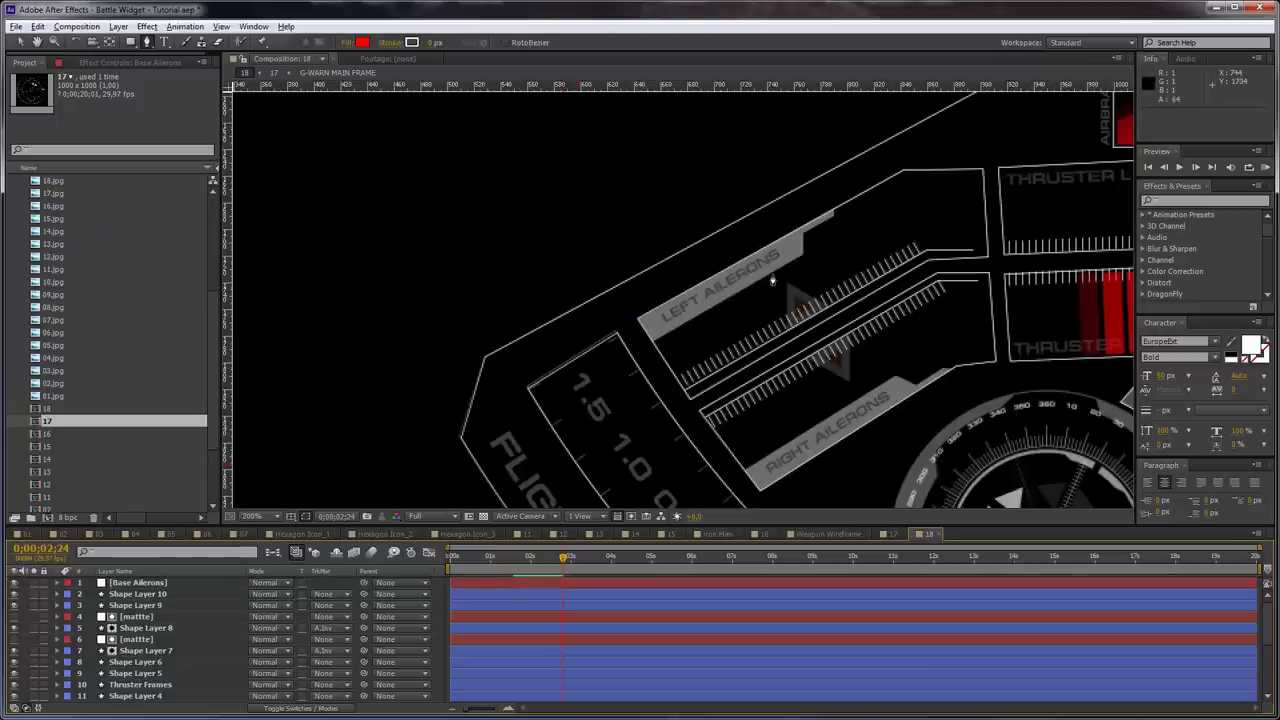
# On the main Frame layer, draw two short tick marks along the outer edge of the Flight Mode scale beside the 2.0 label
pyautogui.moveTo(822, 310); pyautogui.dragTo(517, 391)
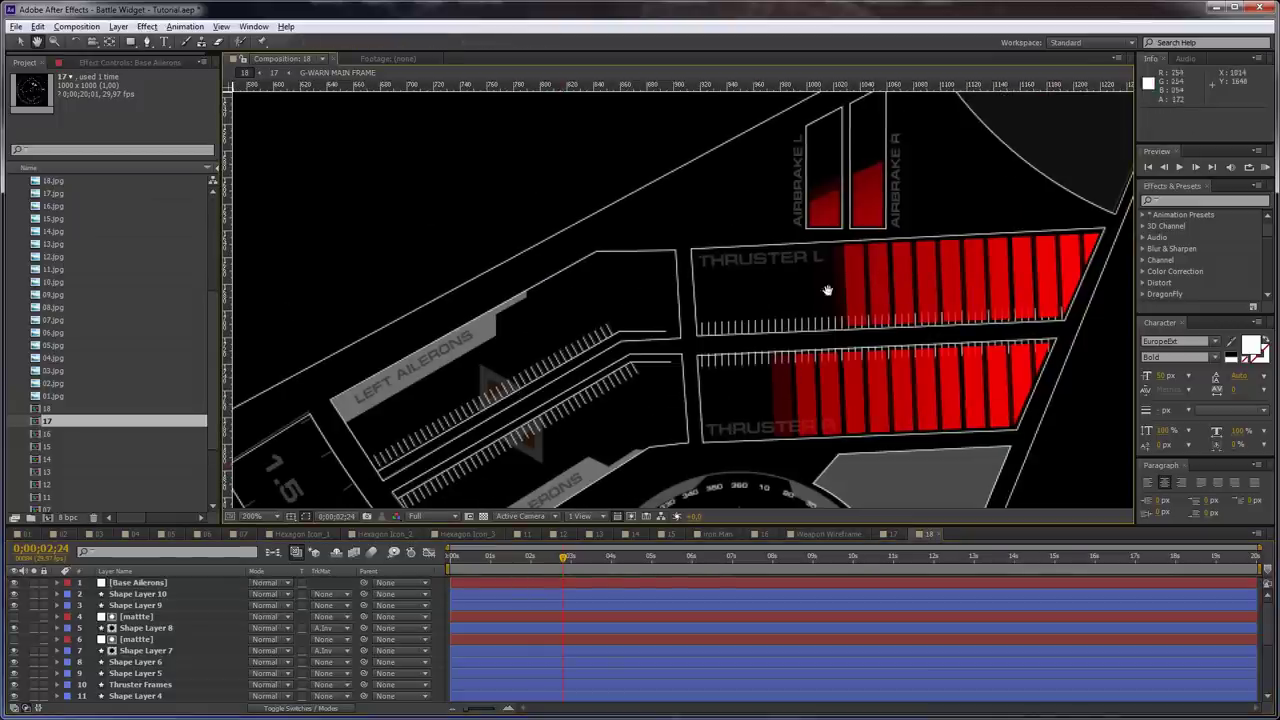
pyautogui.moveTo(645, 500); pyautogui.dragTo(663, 414)
pyautogui.moveTo(450, 495); pyautogui.dragTo(739, 388)
pyautogui.press('g')
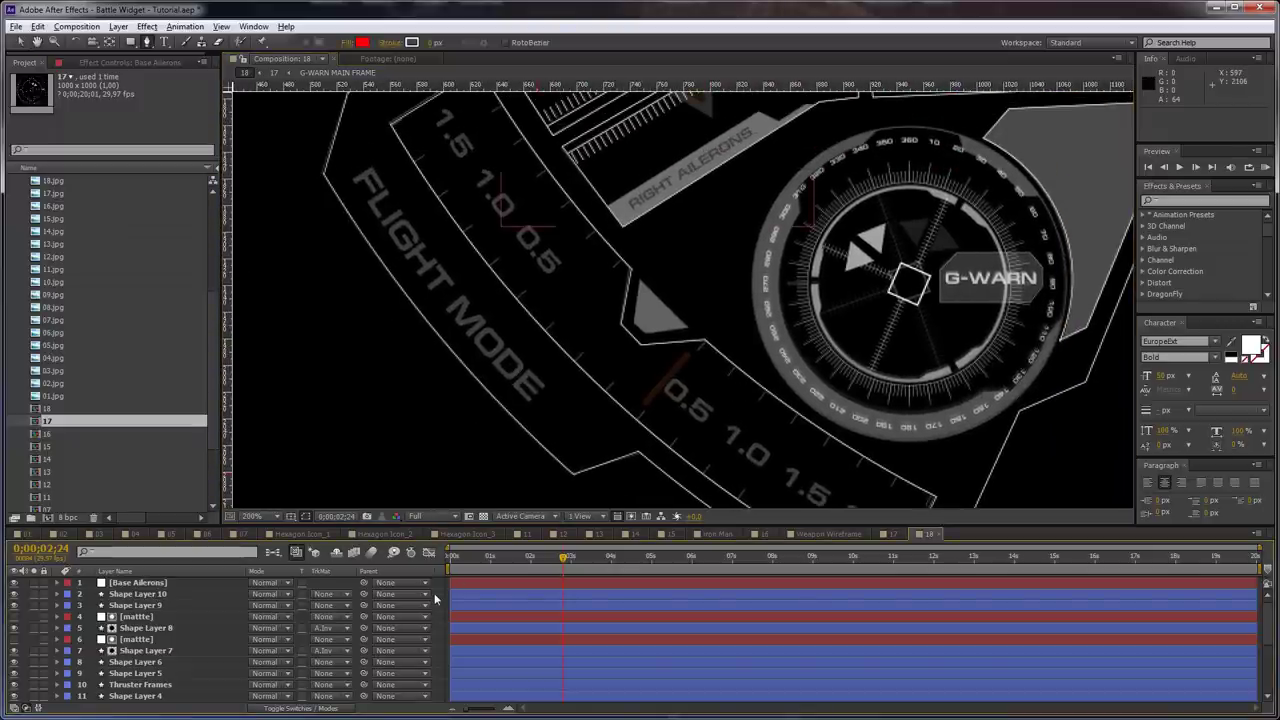
pyautogui.press('space')
pyautogui.moveTo(781, 331); pyautogui.dragTo(647, 304)
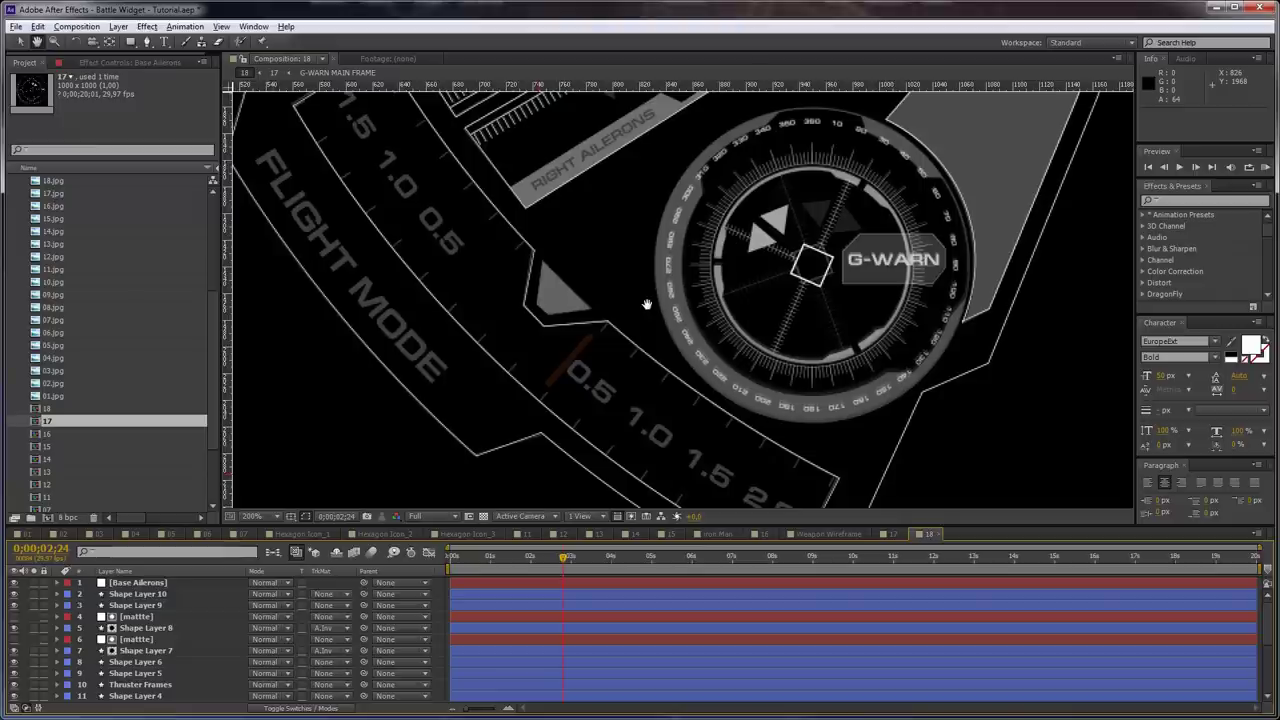
pyautogui.press('g')
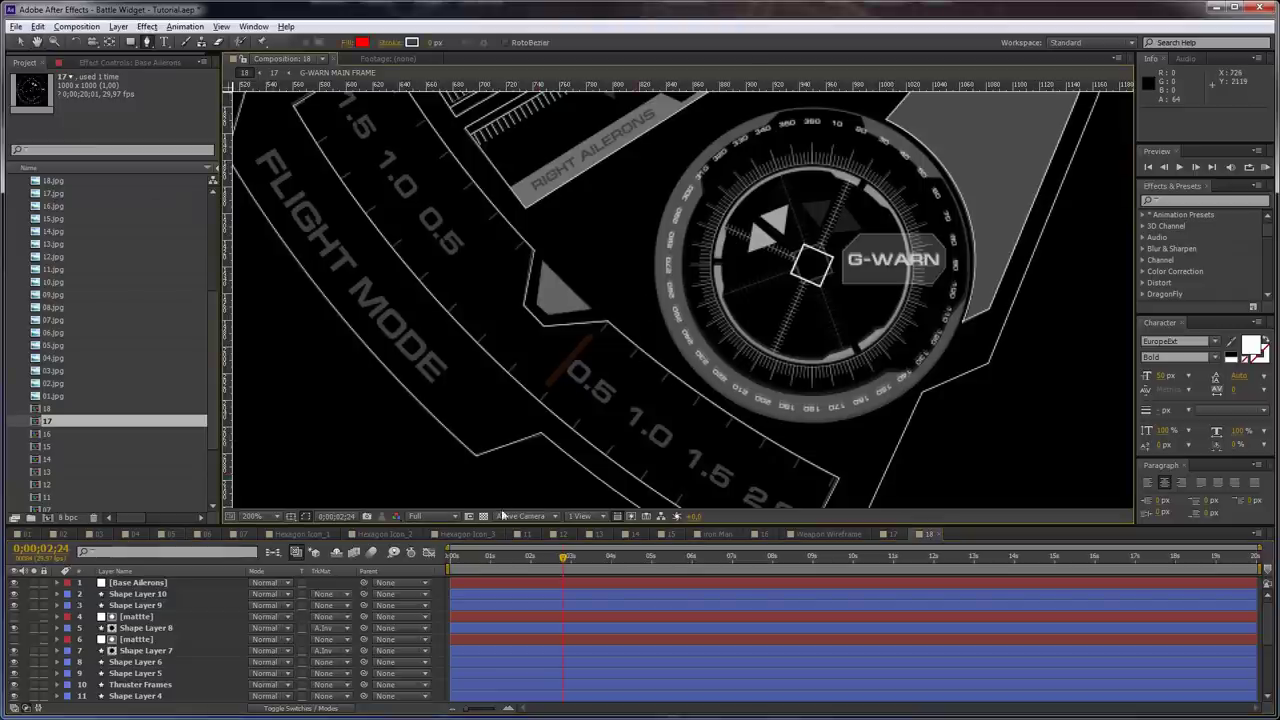
pyautogui.scroll(-4, 184, 650)
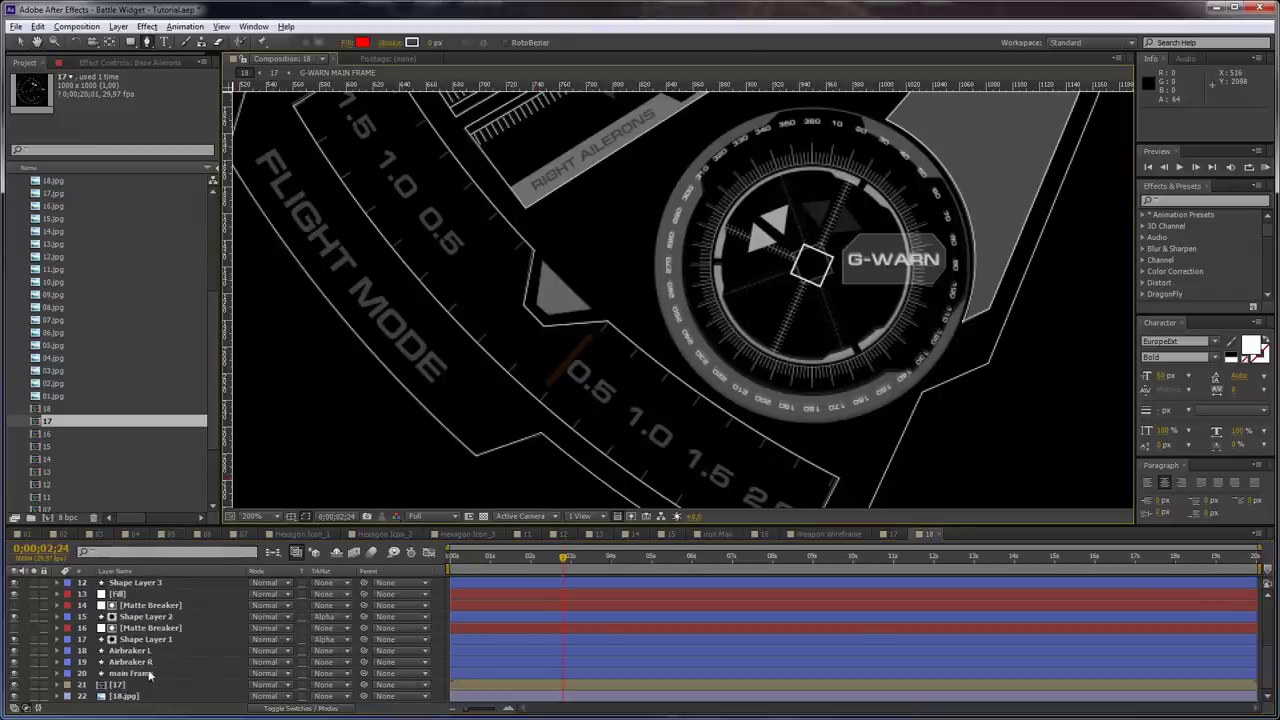
pyautogui.click(140, 673)
pyautogui.scroll(3, 729, 366)
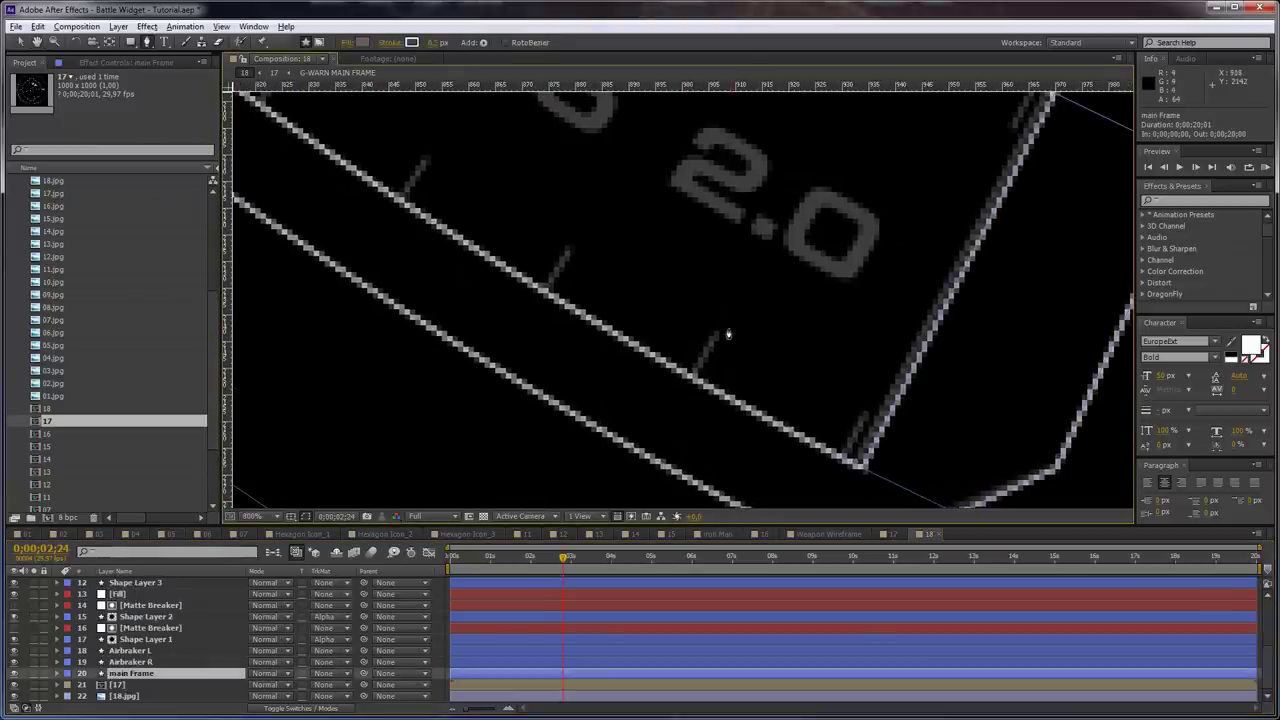
pyautogui.click(717, 331)
pyautogui.click(691, 357)
pyautogui.moveTo(694, 360); pyautogui.dragTo(571, 248)
pyautogui.press('v')
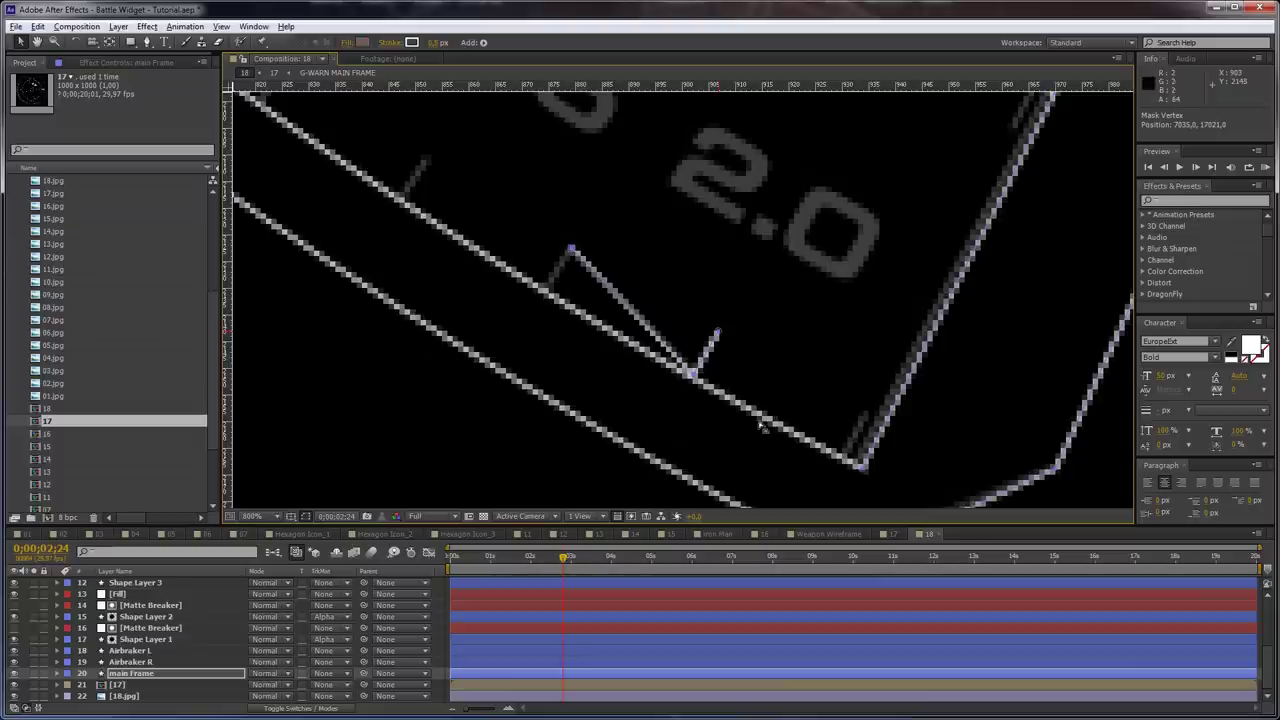
pyautogui.moveTo(692, 375); pyautogui.dragTo(545, 290)
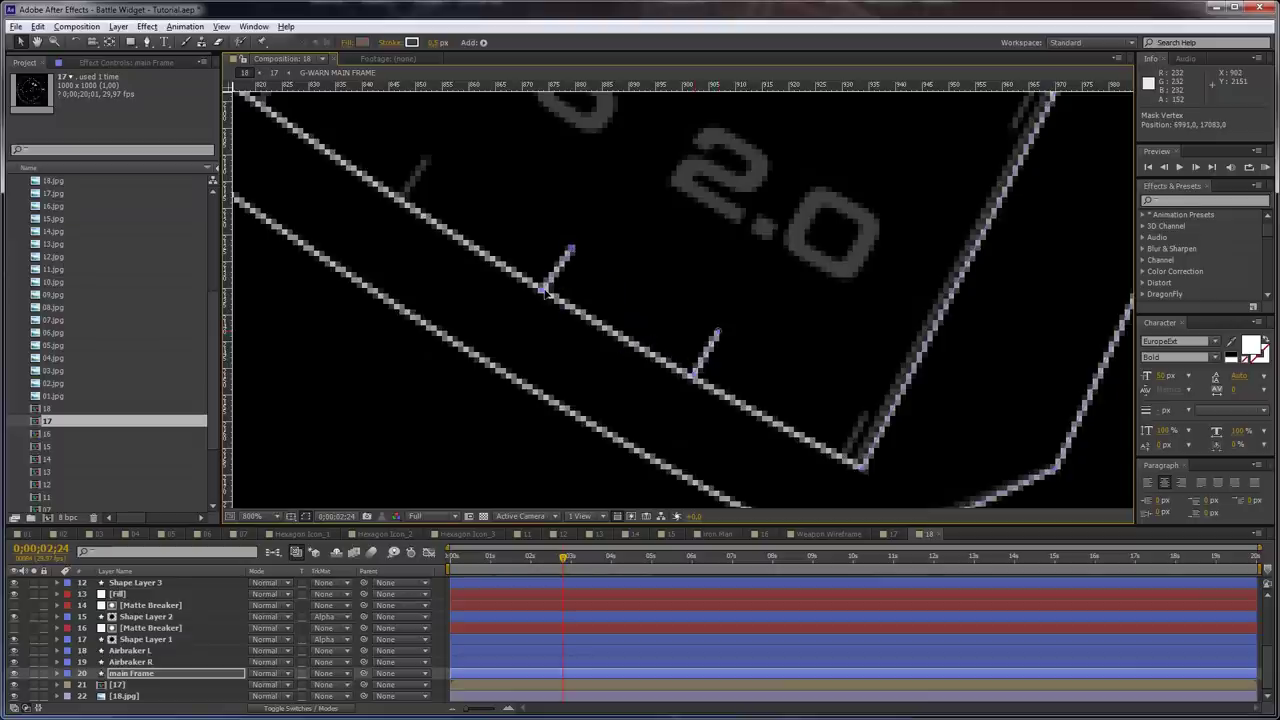
# Add two more matching ticks on that scale edge, one at the corner past 2.0 and one beside 1.5
pyautogui.doubleClick(719, 334)
pyautogui.press('Escape')
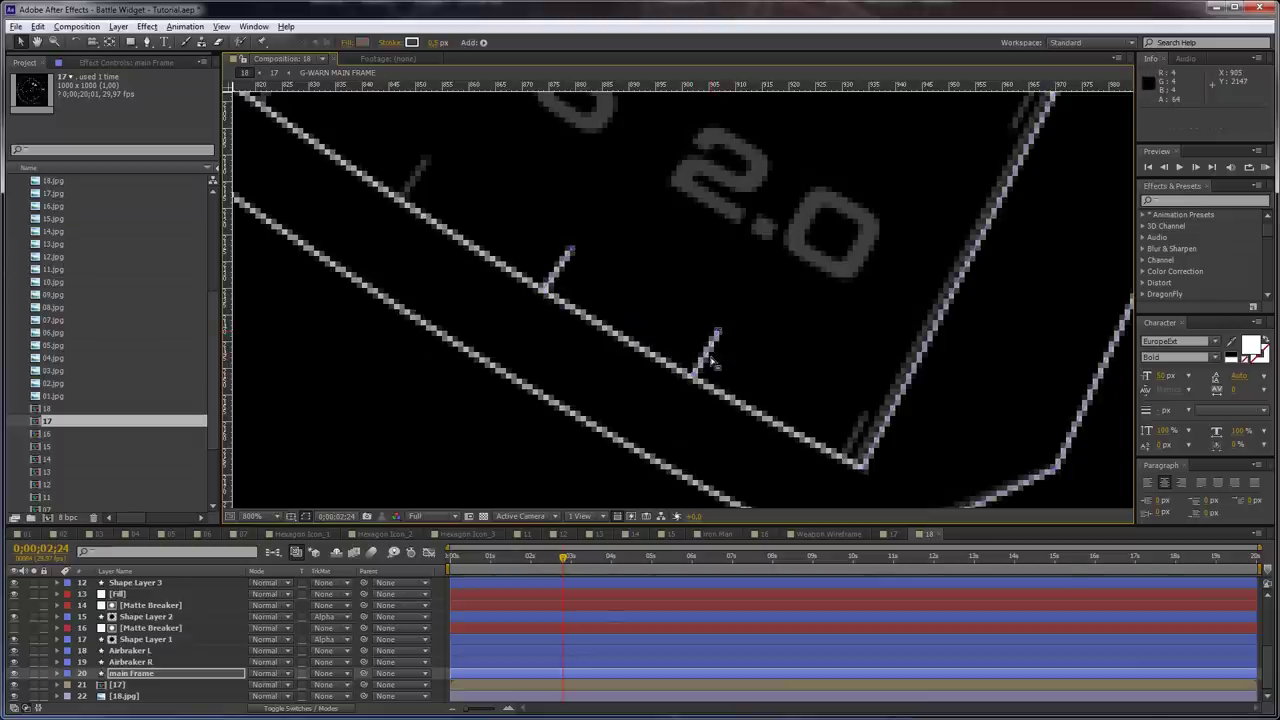
pyautogui.hotkey('ctrl', 'd')
pyautogui.moveTo(716, 332); pyautogui.dragTo(867, 417)
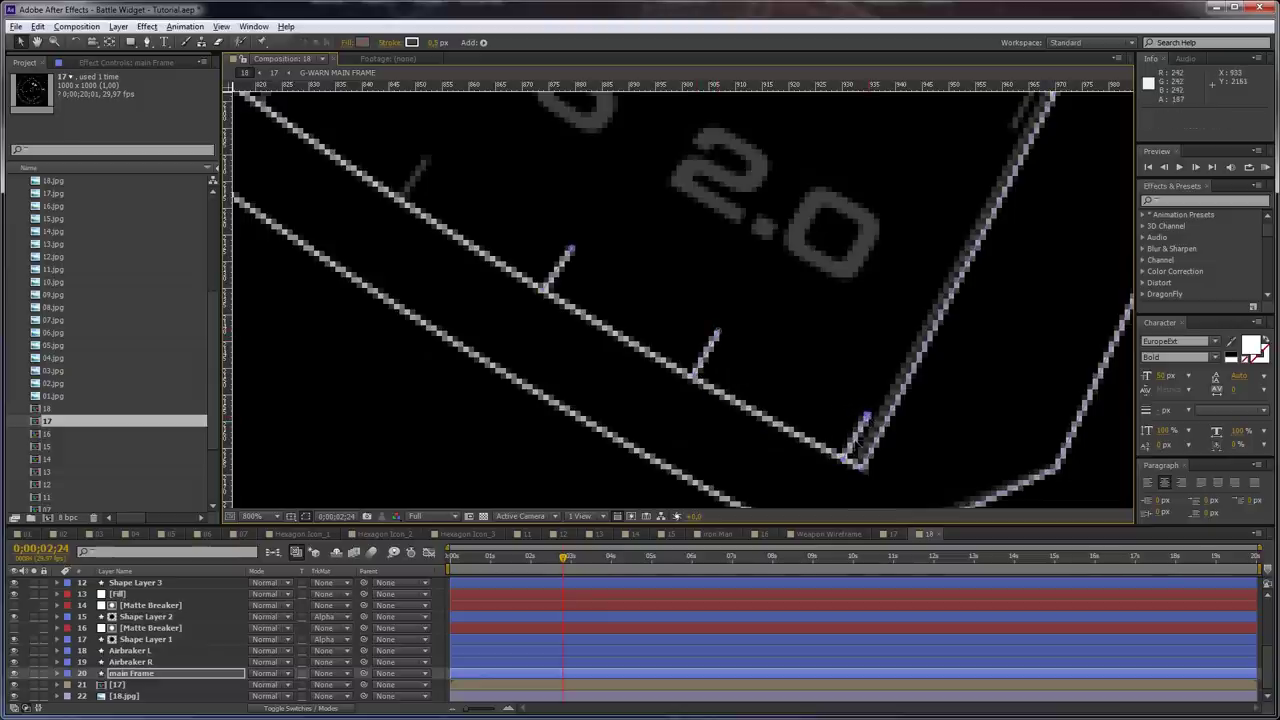
pyautogui.moveTo(845, 463); pyautogui.dragTo(405, 200)
pyautogui.scroll(-4, 620, 386)
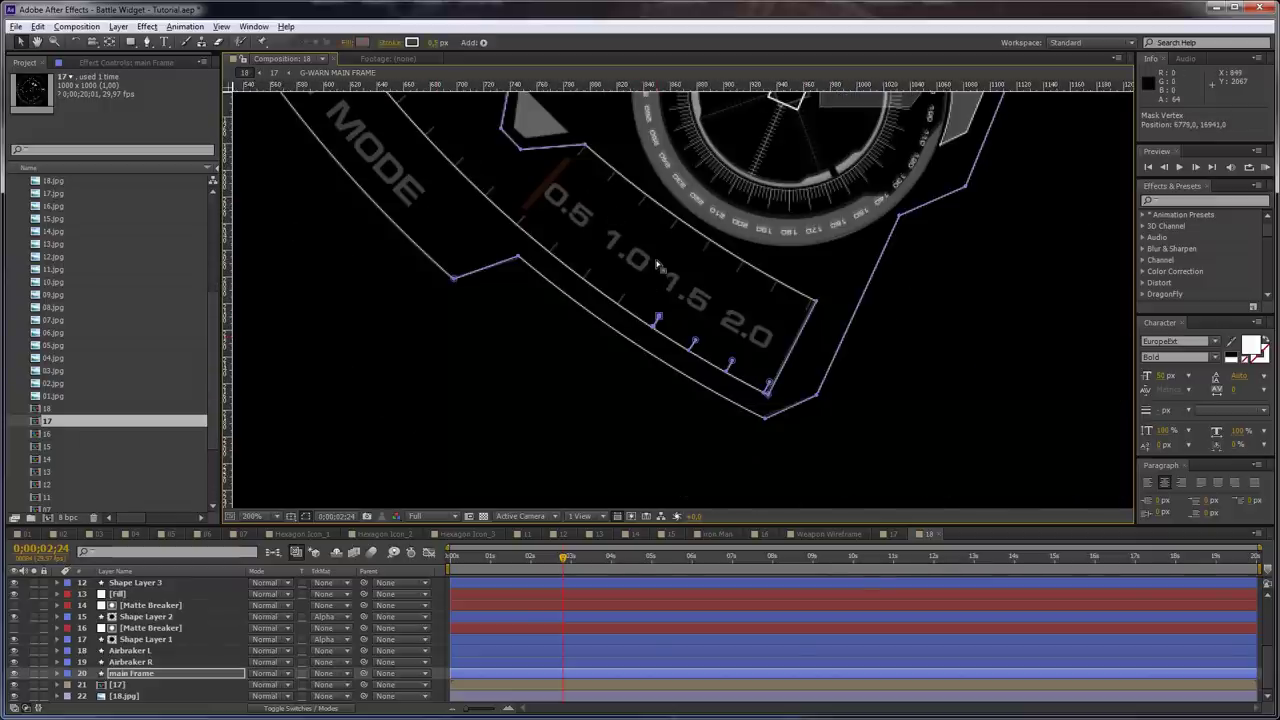
# Select the main Frame layer and place a vertical guide through the circles' centre at 1350
pyautogui.scroll(2, 636, 311)
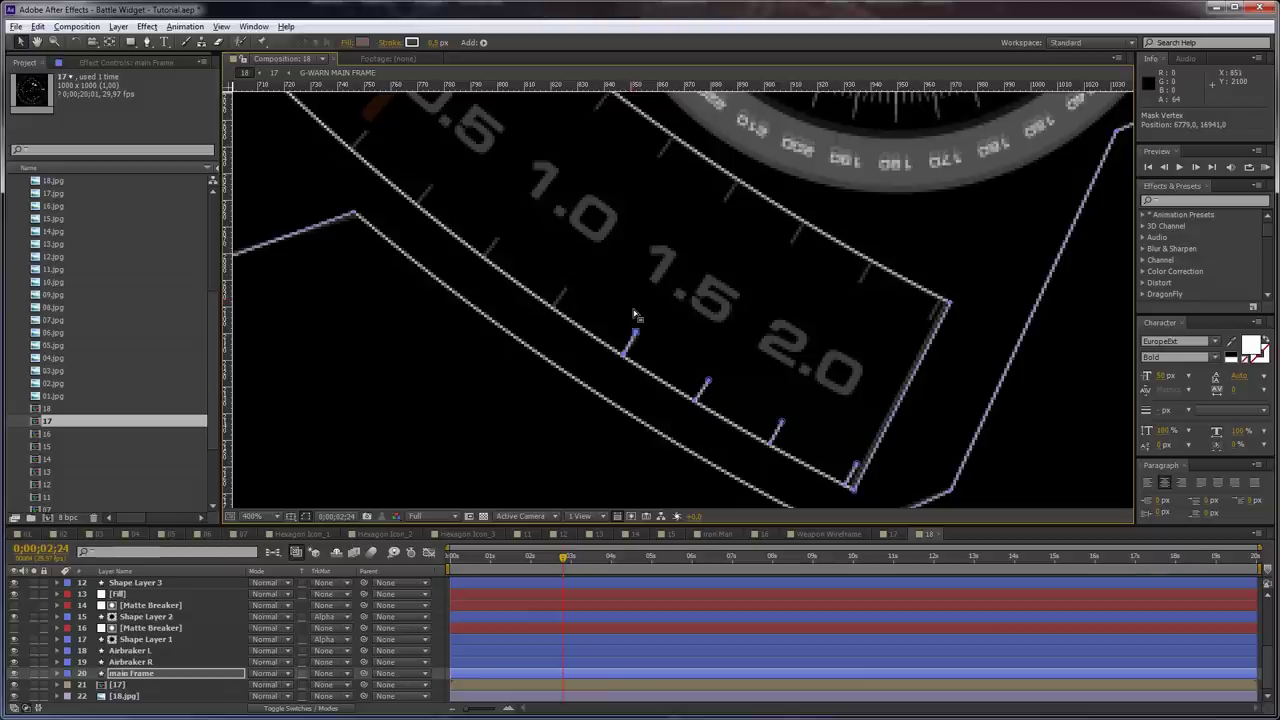
pyautogui.scroll(1, 634, 314)
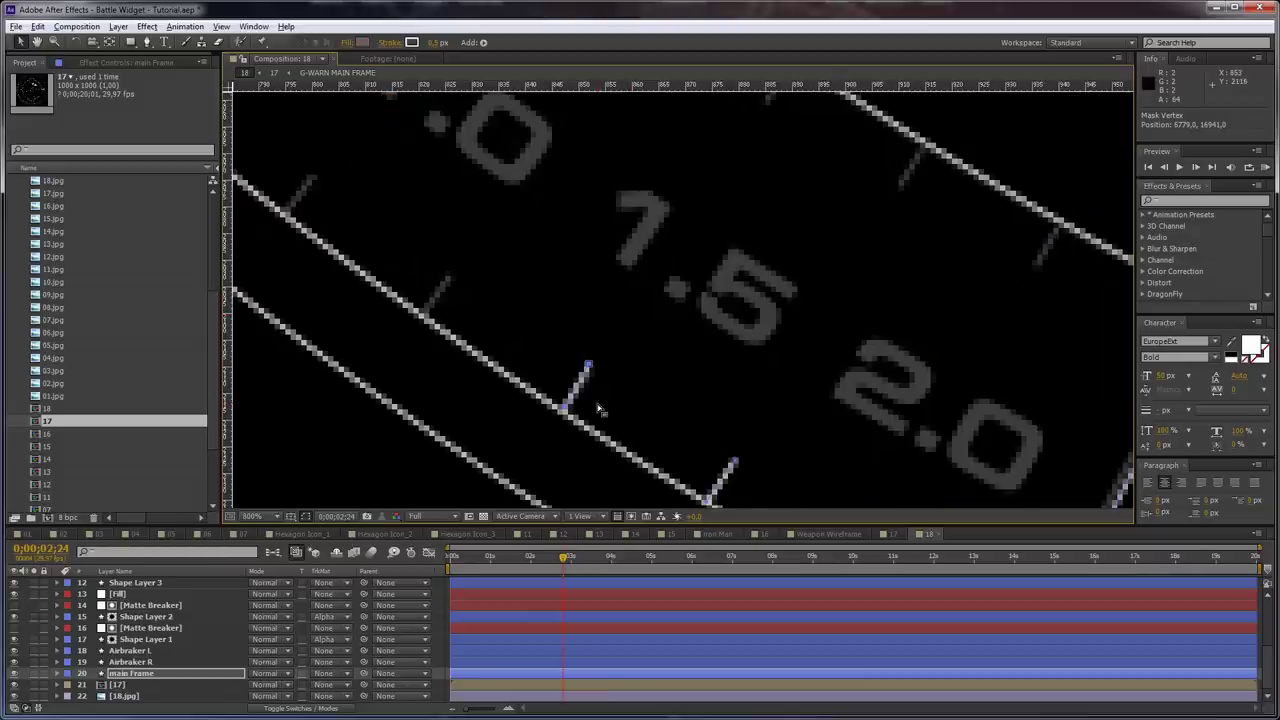
pyautogui.click(180, 676)
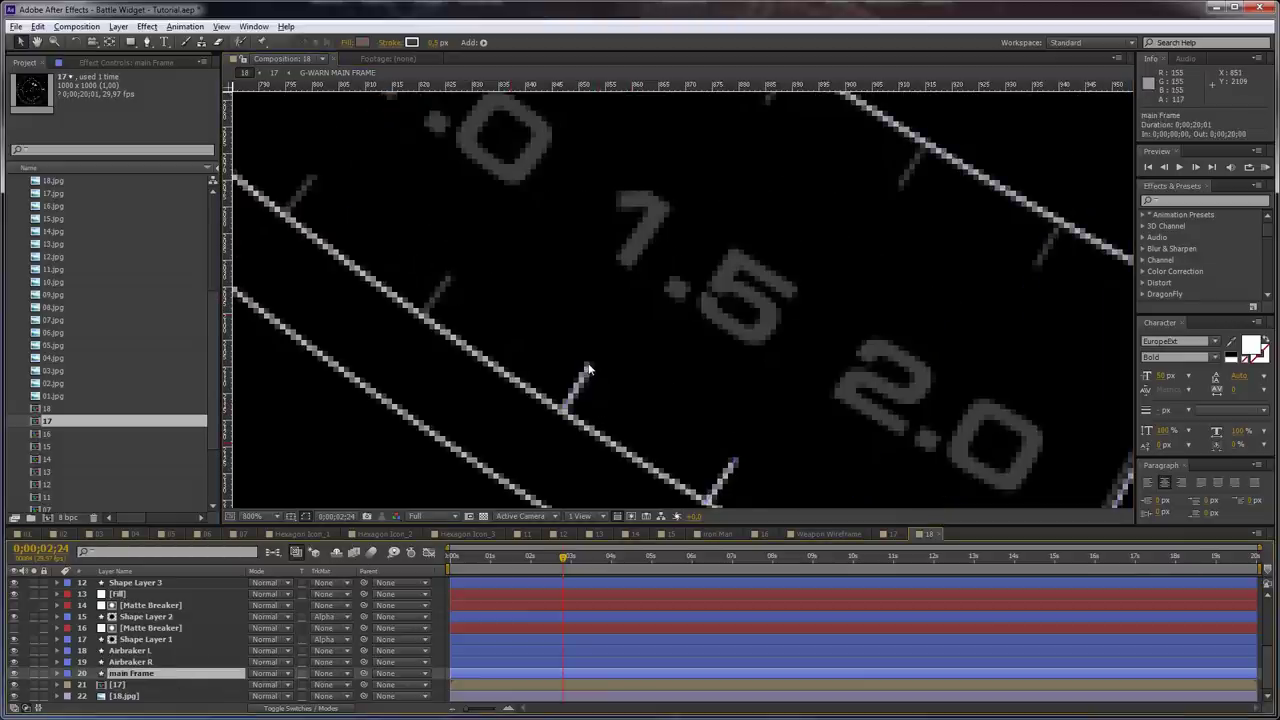
pyautogui.scroll(-3, 640, 285)
pyautogui.press('space')
pyautogui.moveTo(910, 342); pyautogui.dragTo(779, 333)
pyautogui.scroll(-1, 779, 333)
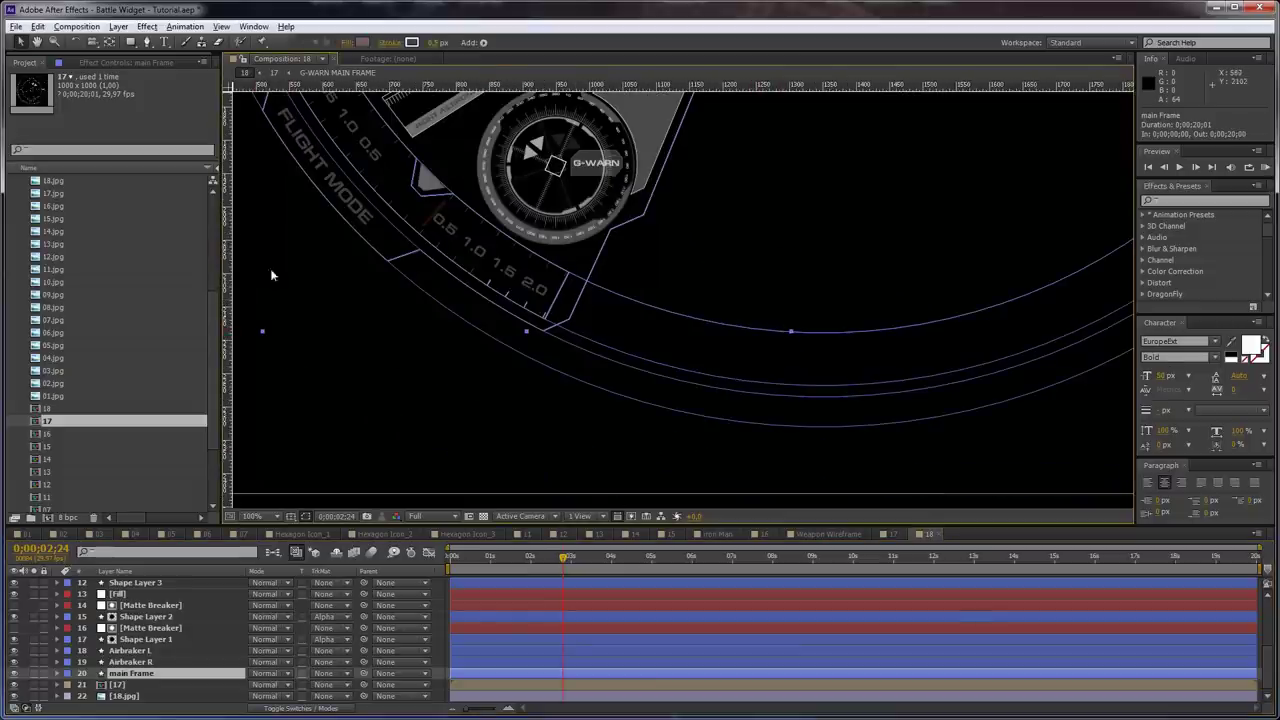
pyautogui.moveTo(229, 300); pyautogui.dragTo(3, 243)
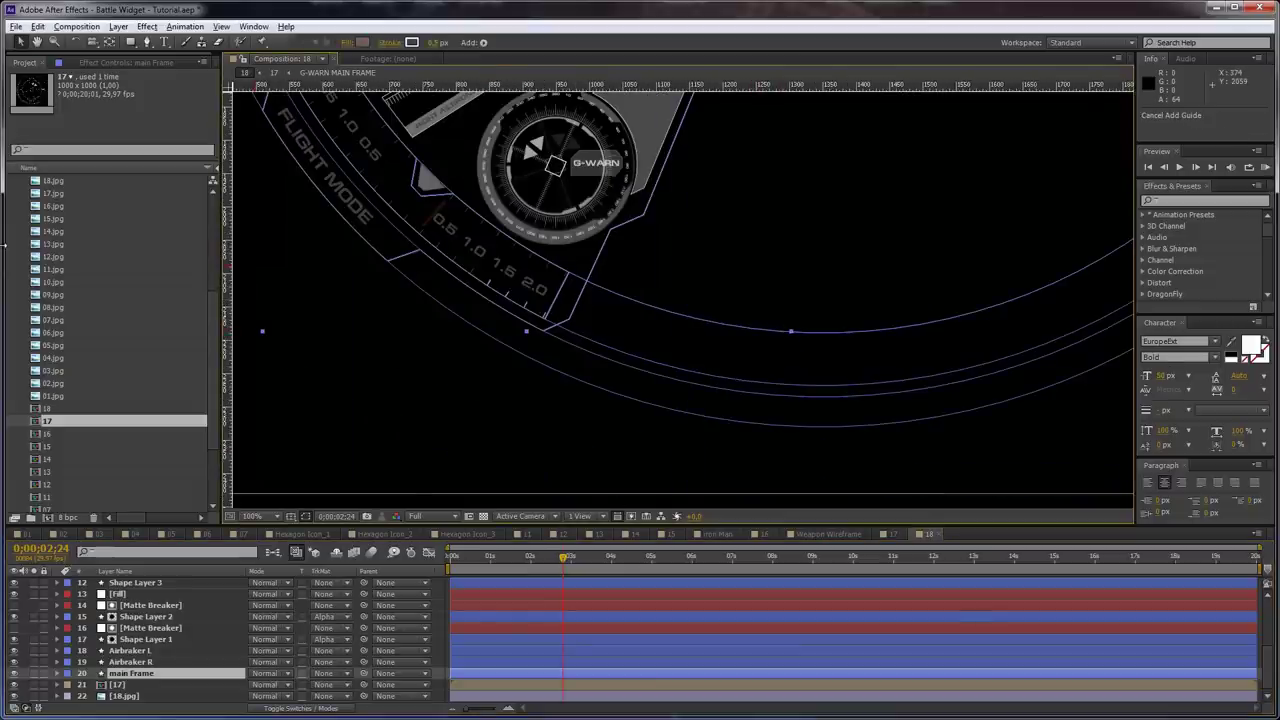
pyautogui.scroll(-3, 831, 200)
pyautogui.press('space')
pyautogui.moveTo(771, 200); pyautogui.dragTo(740, 283)
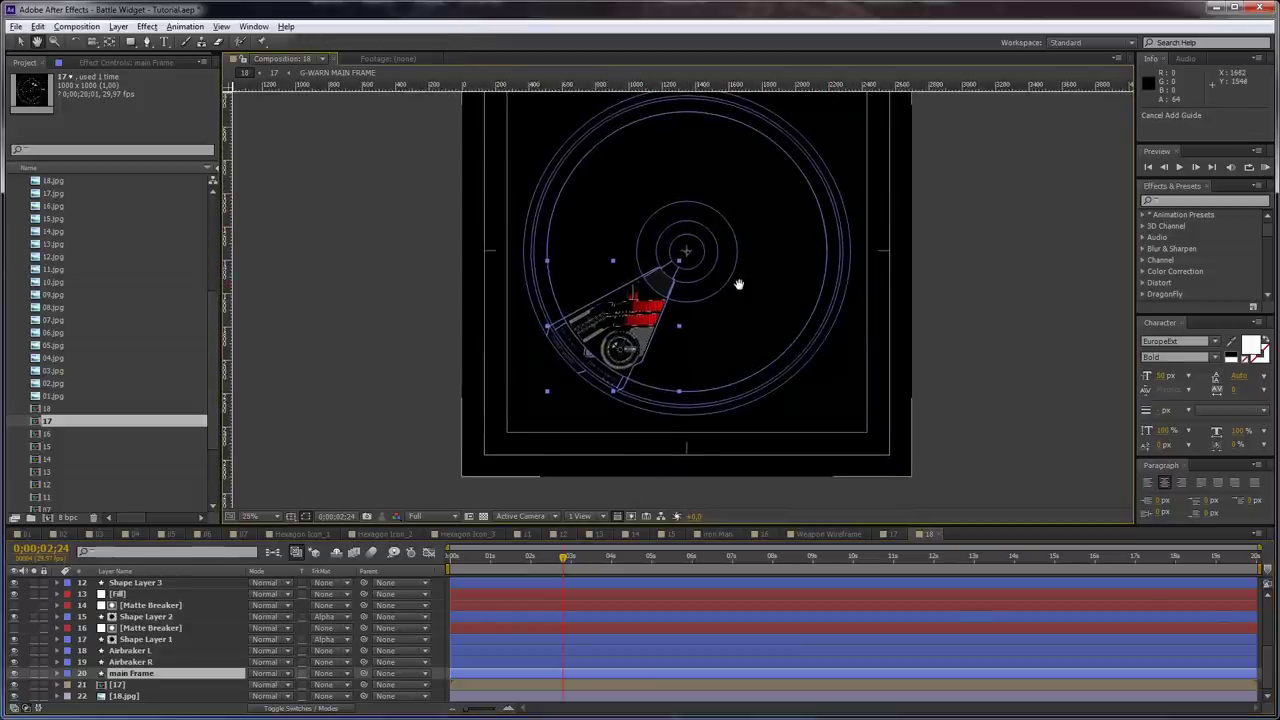
pyautogui.scroll(2, 740, 283)
pyautogui.moveTo(229, 262); pyautogui.dragTo(691, 299)
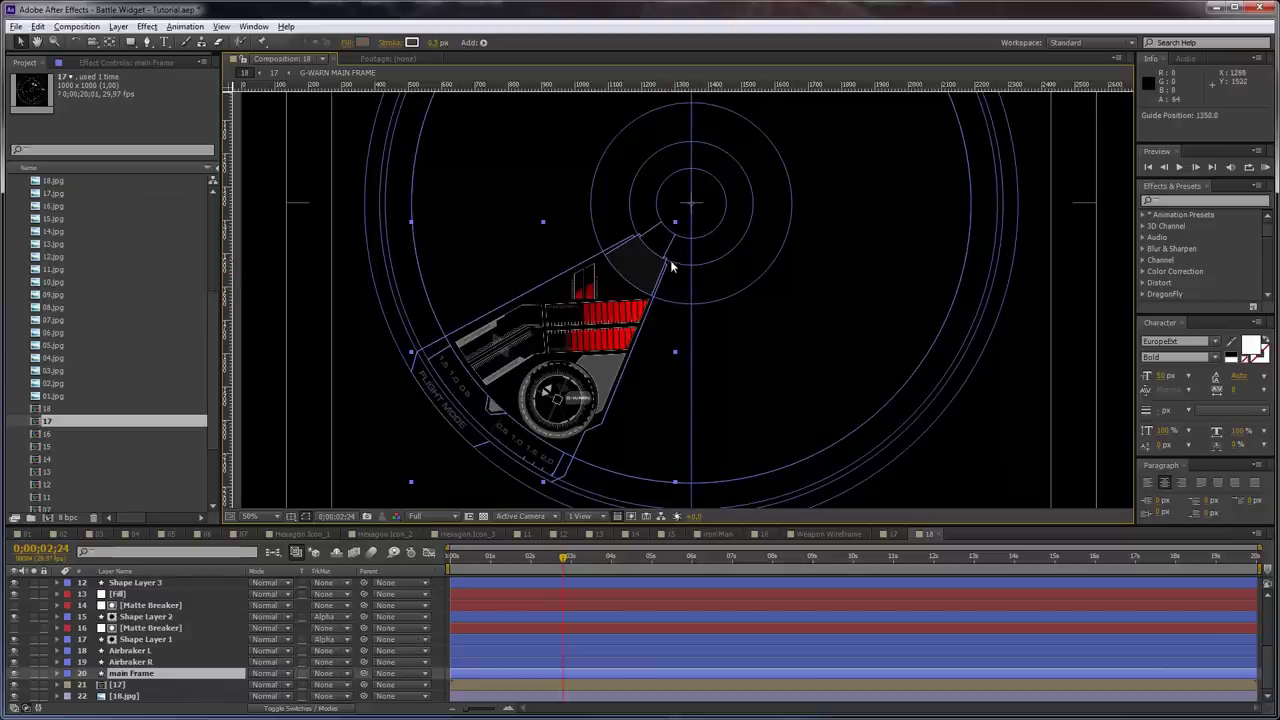
# Draw a short vertical tick on the centre guide just below the bottom of the inner scale arc, in the main Frame layer
pyautogui.scroll(4, 657, 452)
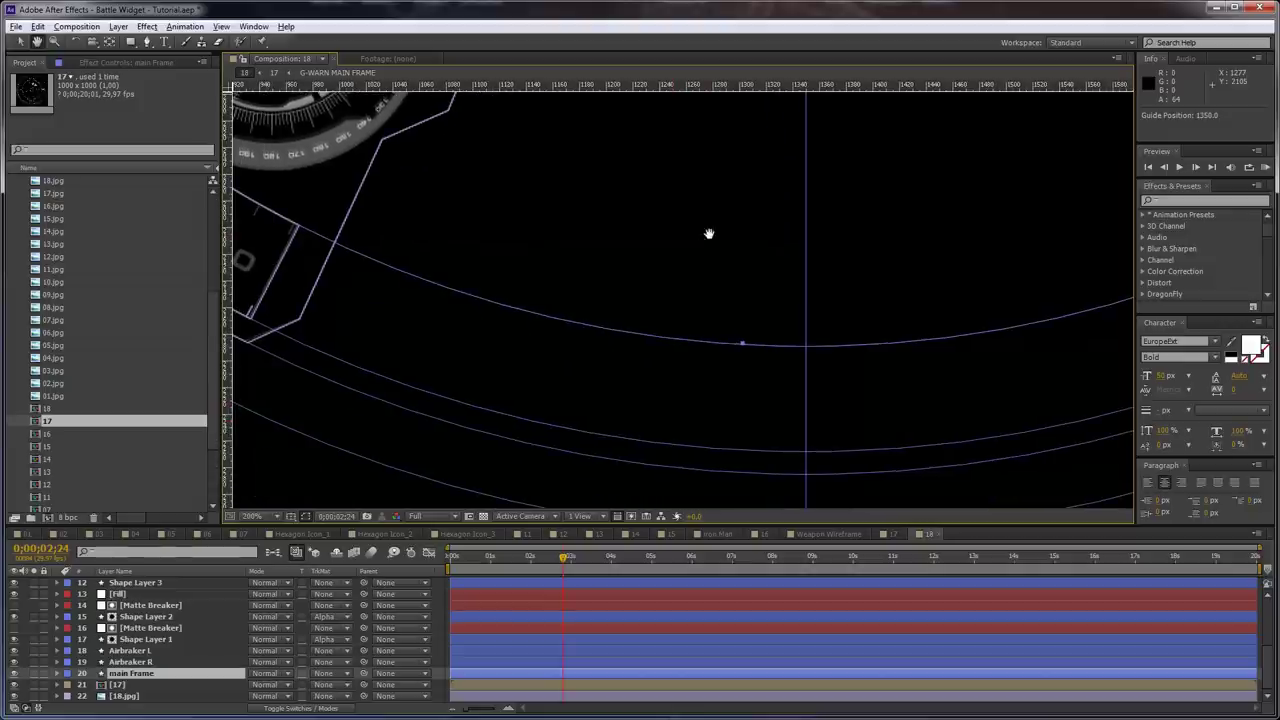
pyautogui.press('g')
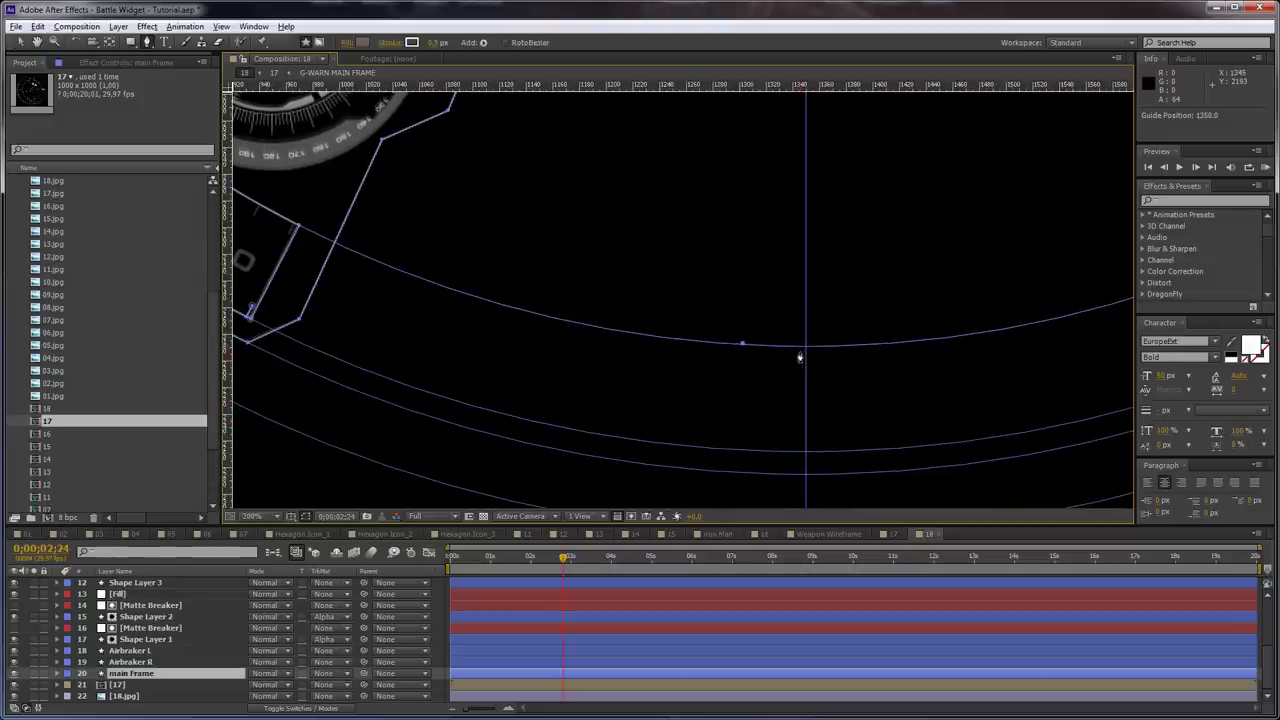
pyautogui.click(800, 354)
pyautogui.moveTo(800, 353); pyautogui.dragTo(806, 351)
pyautogui.keyDown('shift'); pyautogui.click(800, 372); pyautogui.keyUp('shift')
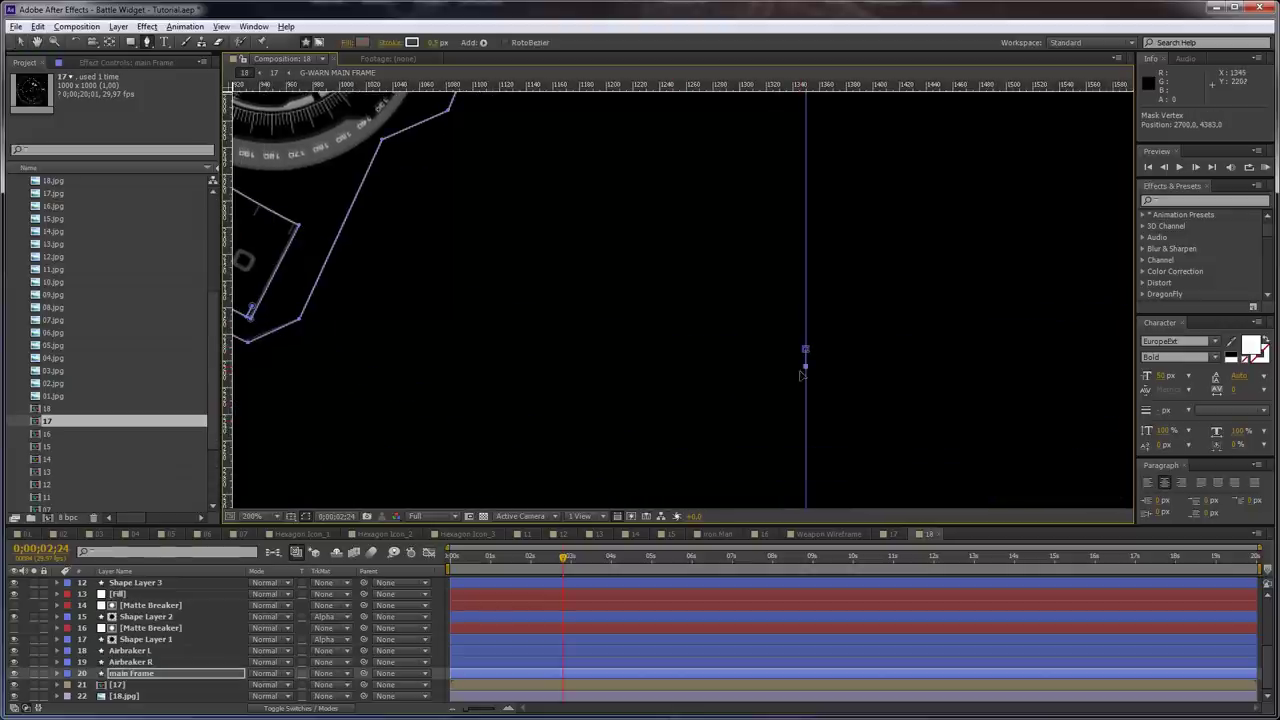
# Finish the vertical tick on the centre guide and delete the four hand-drawn ticks on the Flight Mode scale from the main Frame layer
pyautogui.click(806, 367)
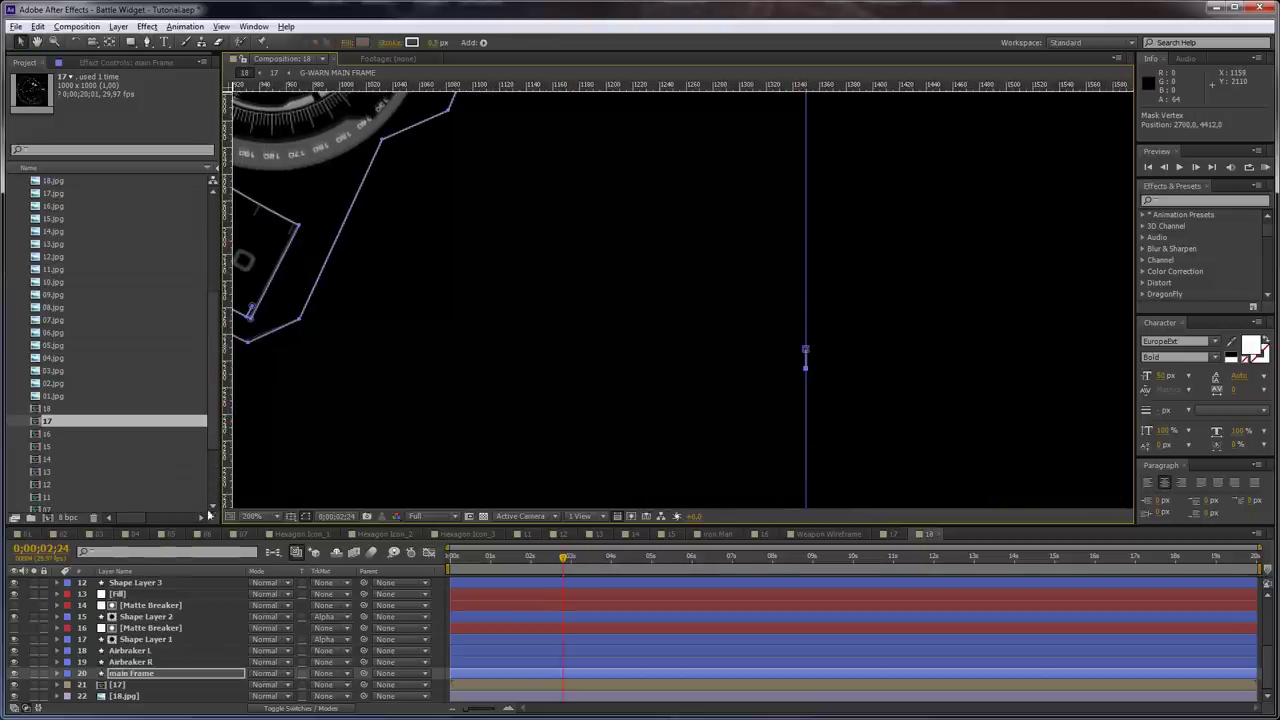
pyautogui.click(57, 673)
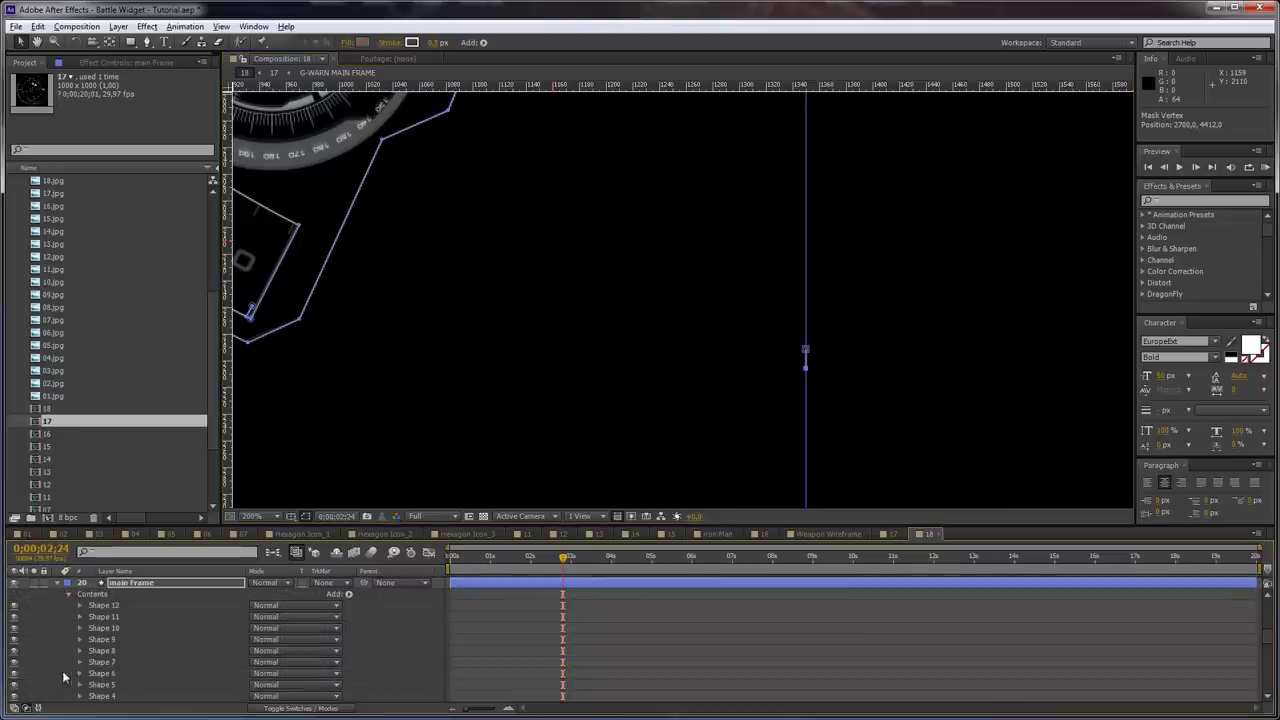
pyautogui.moveTo(468, 375); pyautogui.dragTo(813, 365)
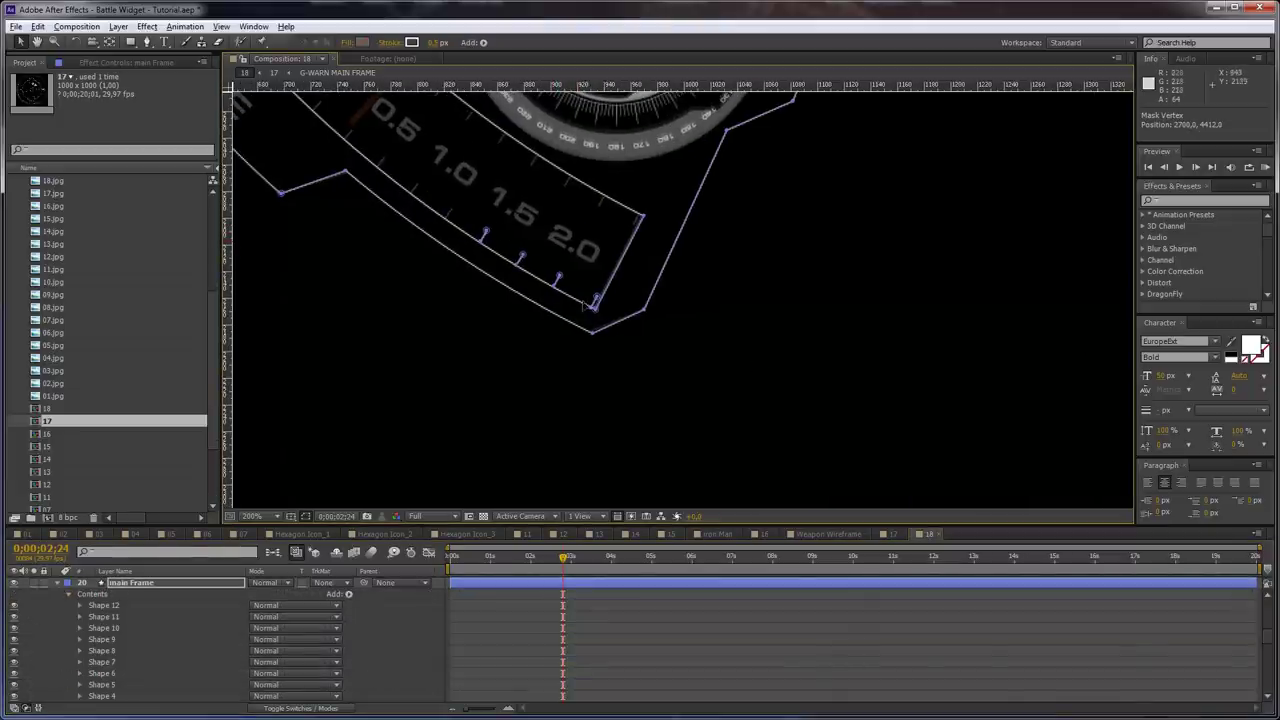
pyautogui.click(103, 616)
pyautogui.keyDown('shift'); pyautogui.click(104, 628); pyautogui.keyUp('shift')
pyautogui.keyDown('shift'); pyautogui.click(116, 641); pyautogui.keyUp('shift')
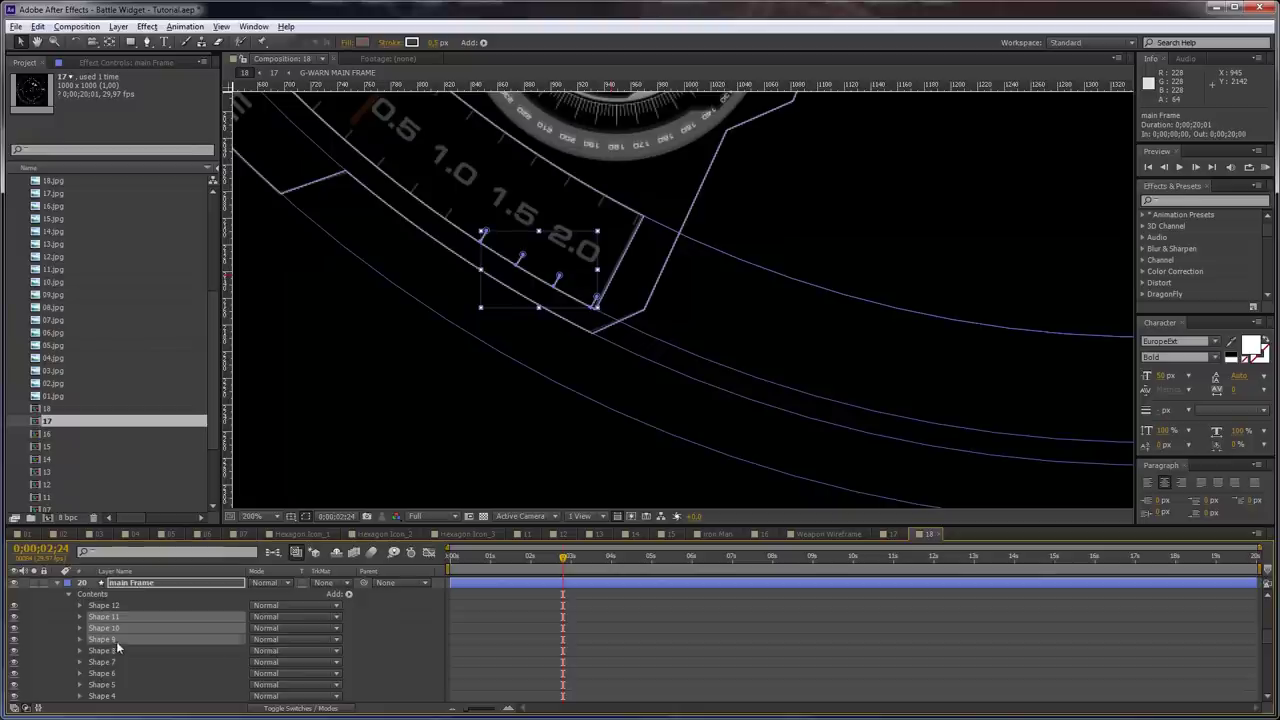
pyautogui.keyDown('shift'); pyautogui.click(117, 650); pyautogui.keyUp('shift')
pyautogui.press('Delete')
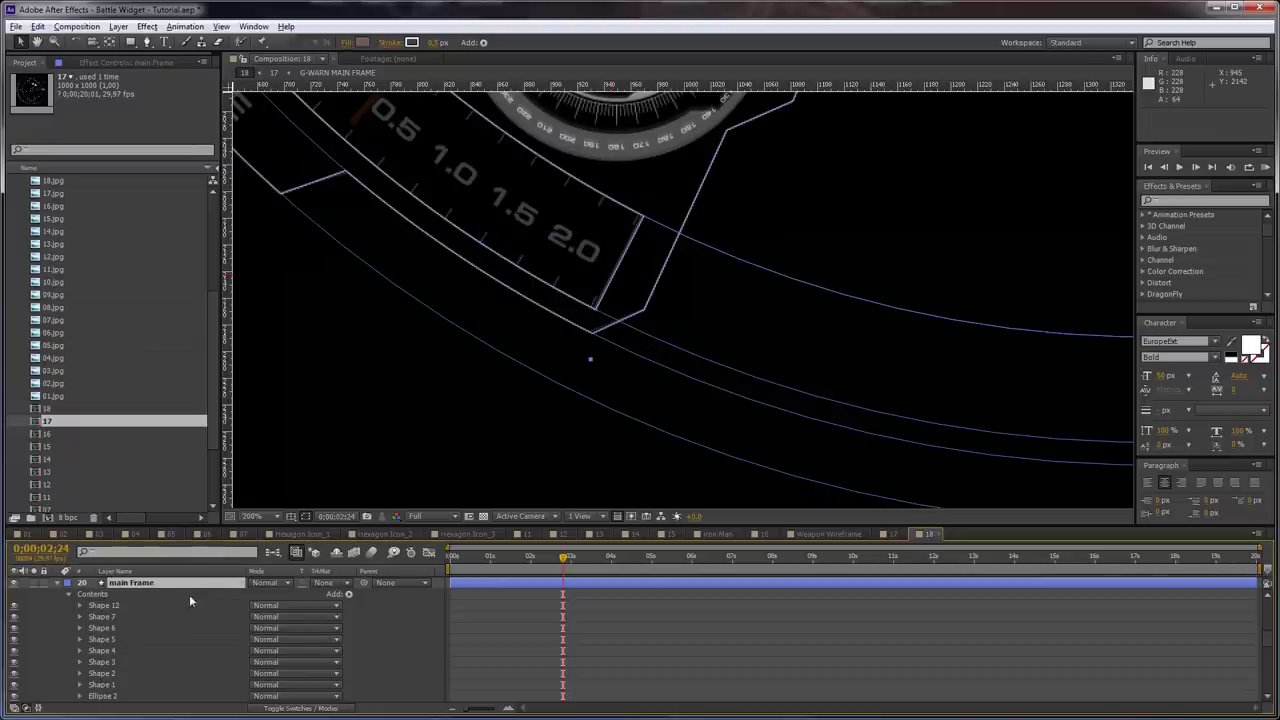
# Add a Repeater to the centre-guide tick shape, with 71 copies and a rotation of -10° per copy
pyautogui.click(88, 606)
pyautogui.click(81, 606)
pyautogui.click(348, 594)
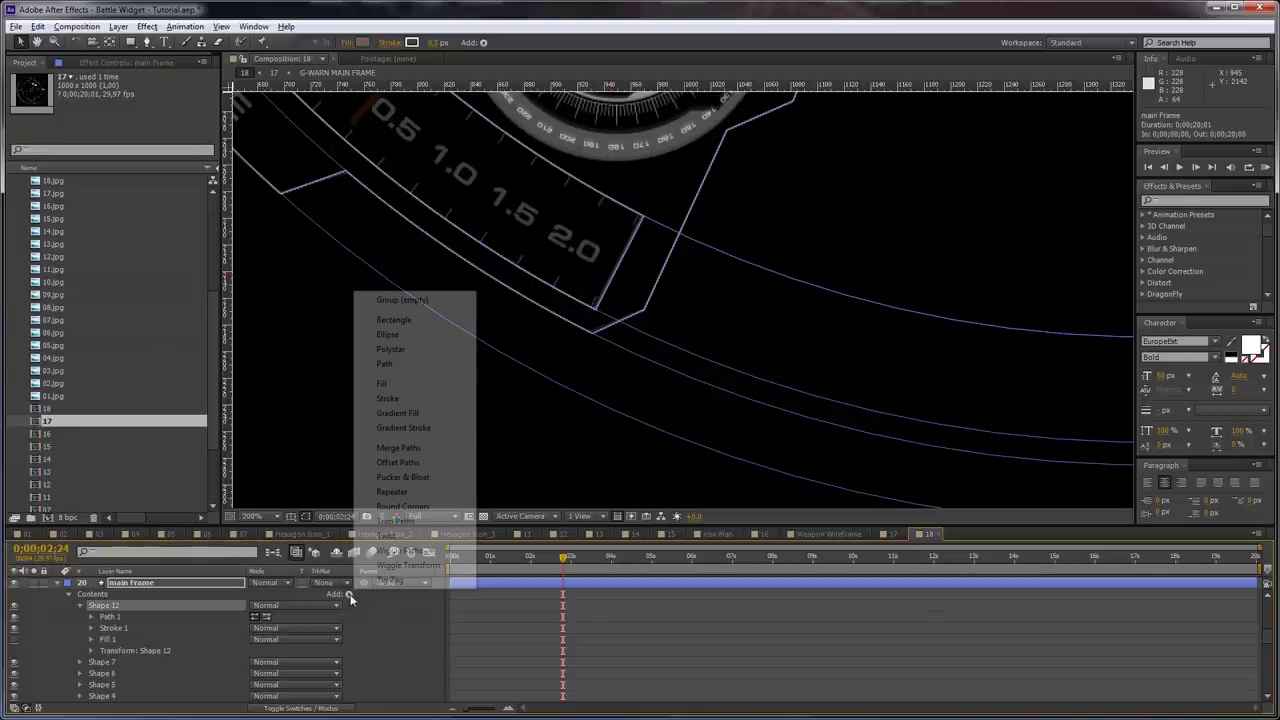
pyautogui.click(395, 492)
pyautogui.click(91, 651)
pyautogui.scroll(-1, 110, 665)
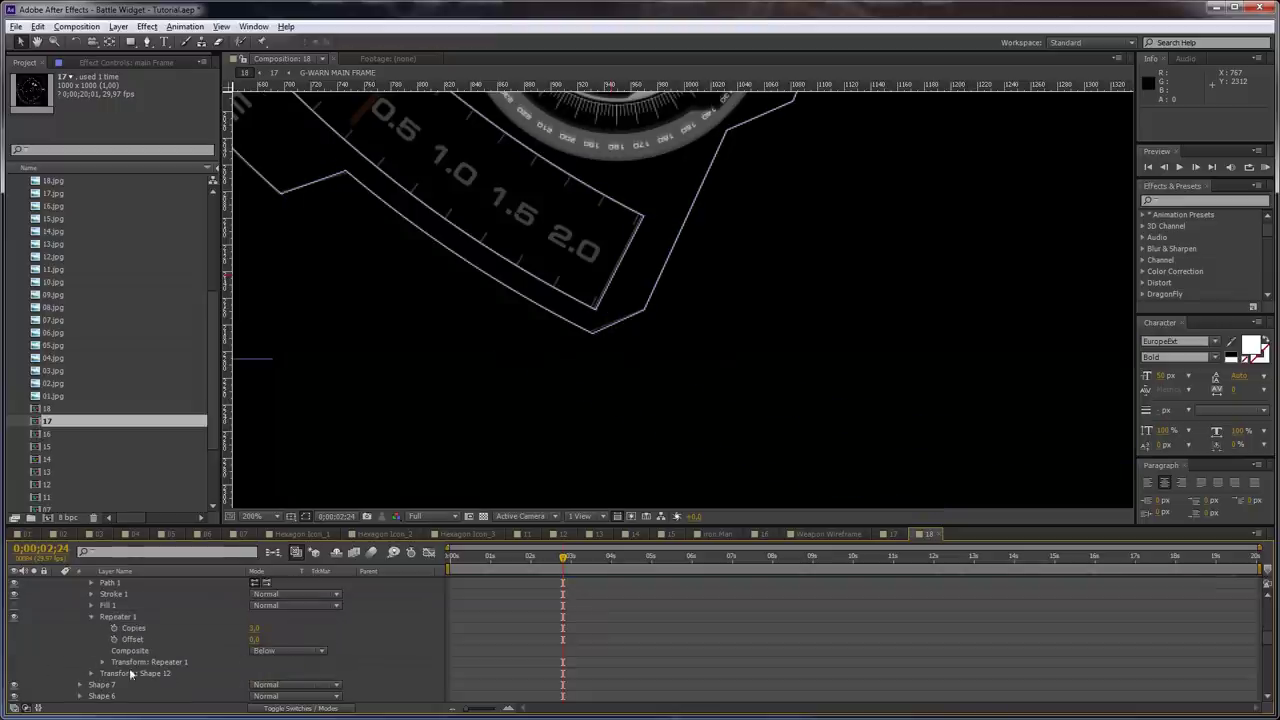
pyautogui.click(103, 662)
pyautogui.scroll(-1, 104, 670)
pyautogui.moveTo(256, 651); pyautogui.dragTo(256, 672)
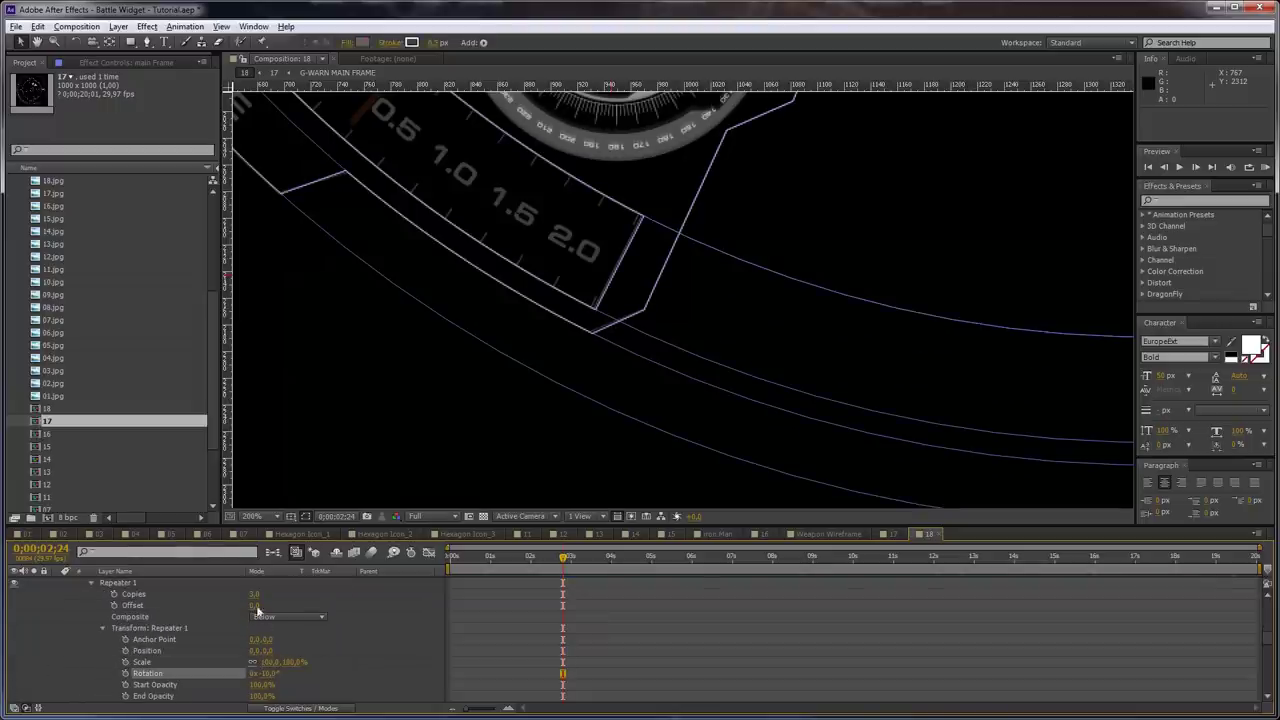
pyautogui.click(266, 593)
pyautogui.moveTo(289, 593)
pyautogui.mouseDown()
pyautogui.moveTo(312, 591)
pyautogui.moveTo(294, 593)
pyautogui.mouseUp()
pyautogui.scroll(-2, 784, 210)
pyautogui.press('space')
pyautogui.scroll(2, 886, 320)
pyautogui.moveTo(888, 324); pyautogui.dragTo(614, 290)
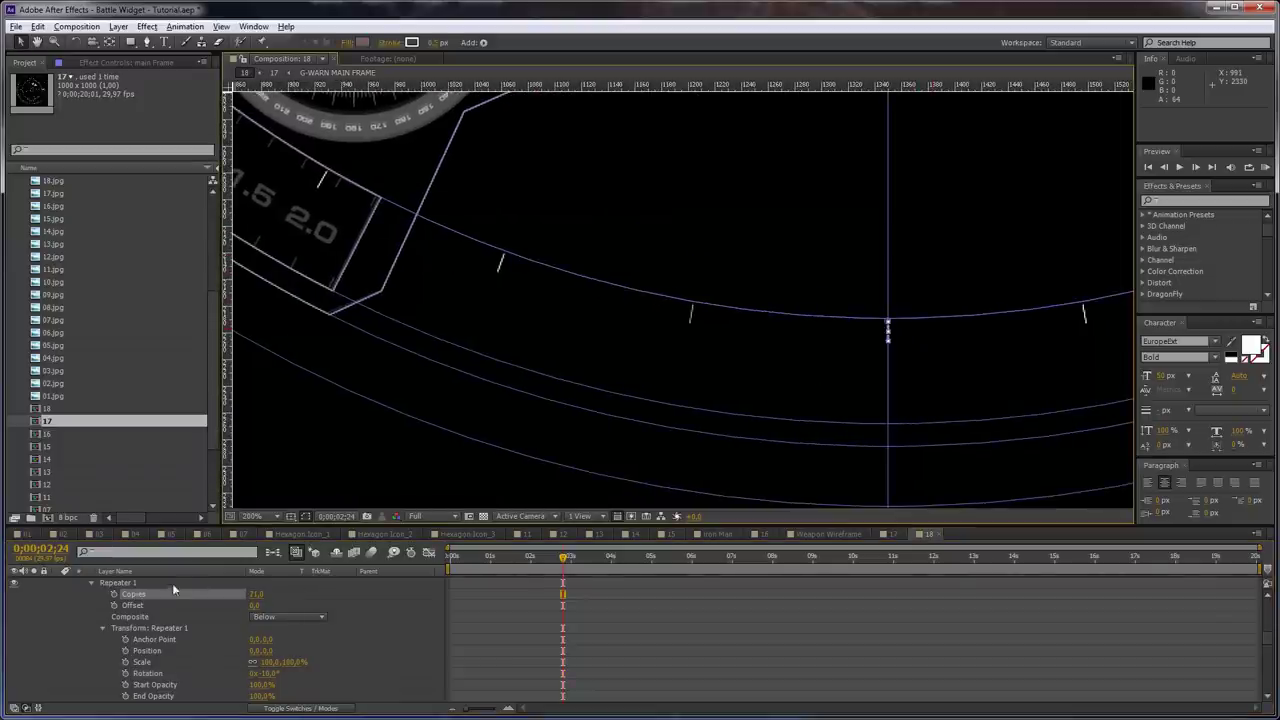
# Move the tick's path straight down the centre guide onto the outer arc of the Flight Mode scale and shorten it slightly
pyautogui.scroll(1, 150, 609)
pyautogui.scroll(2, 140, 612)
pyautogui.click(113, 652)
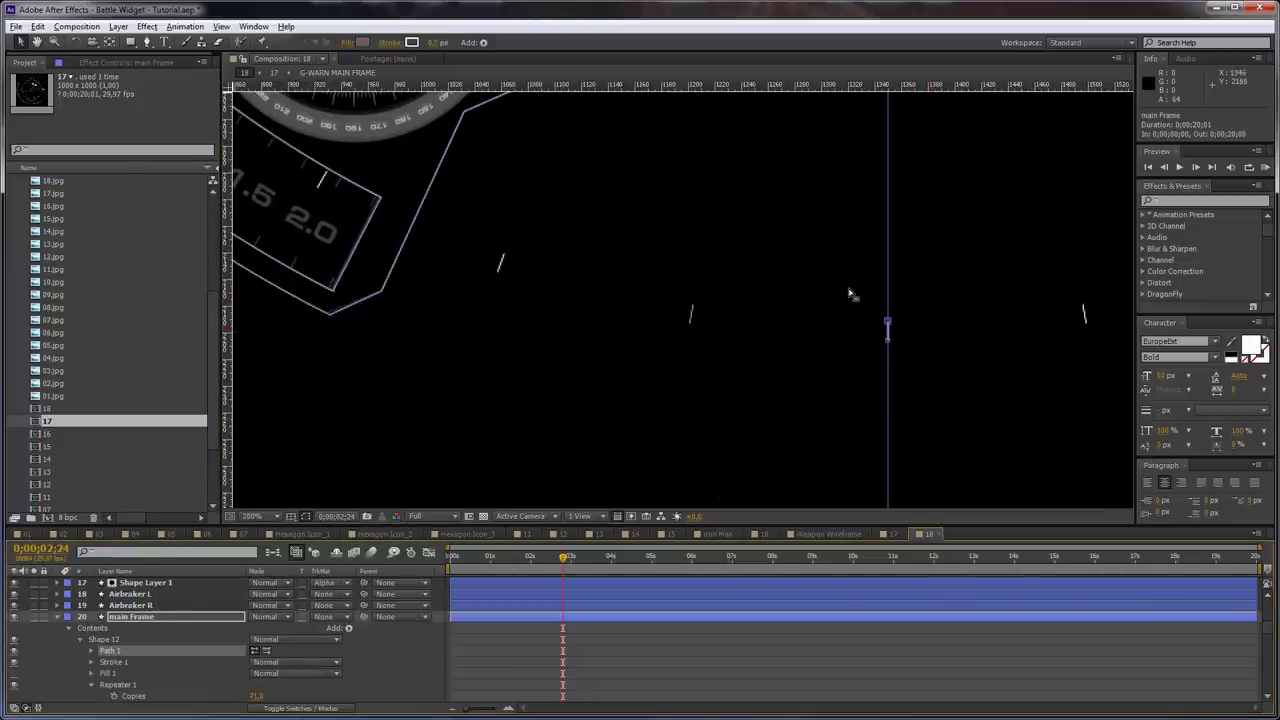
pyautogui.click(887, 324)
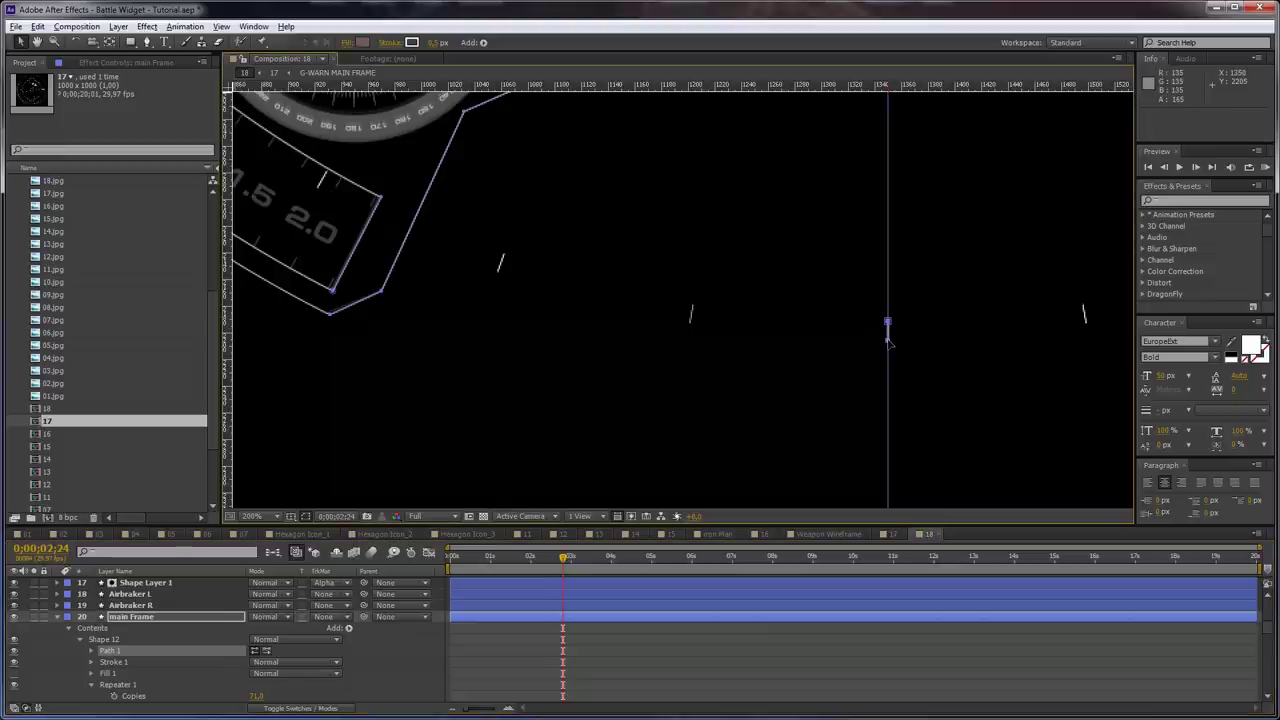
pyautogui.press('Down')
pyautogui.press('Down')
pyautogui.press('Down')
pyautogui.press('Down')
pyautogui.press('Down')
pyautogui.press('Down')
pyautogui.press('Down')
pyautogui.press('Down')
pyautogui.press('Down')
pyautogui.press('Down')
pyautogui.press('Down')
pyautogui.press('Down')
pyautogui.press('Down')
pyautogui.press('Down')
pyautogui.press('Down')
pyautogui.press('Down')
pyautogui.press('Down')
pyautogui.press('Down')
pyautogui.press('Down')
pyautogui.press('Down')
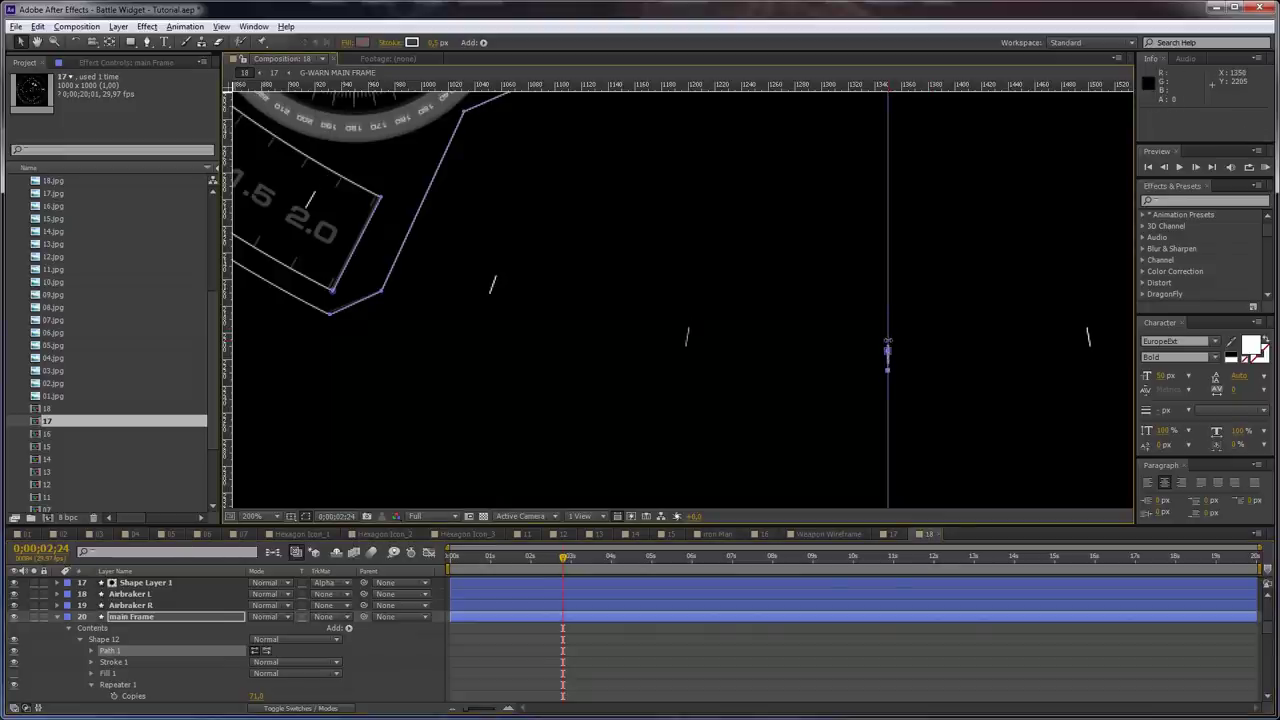
pyautogui.press('Down')
pyautogui.press('Down')
pyautogui.press('Down')
pyautogui.press('Down')
pyautogui.press('Down')
pyautogui.press('Down')
pyautogui.press('Down')
pyautogui.press('Down')
pyautogui.press('Down')
pyautogui.press('Down')
pyautogui.press('Down')
pyautogui.press('Down')
pyautogui.press('Down')
pyautogui.press('Down')
pyautogui.press('Down')
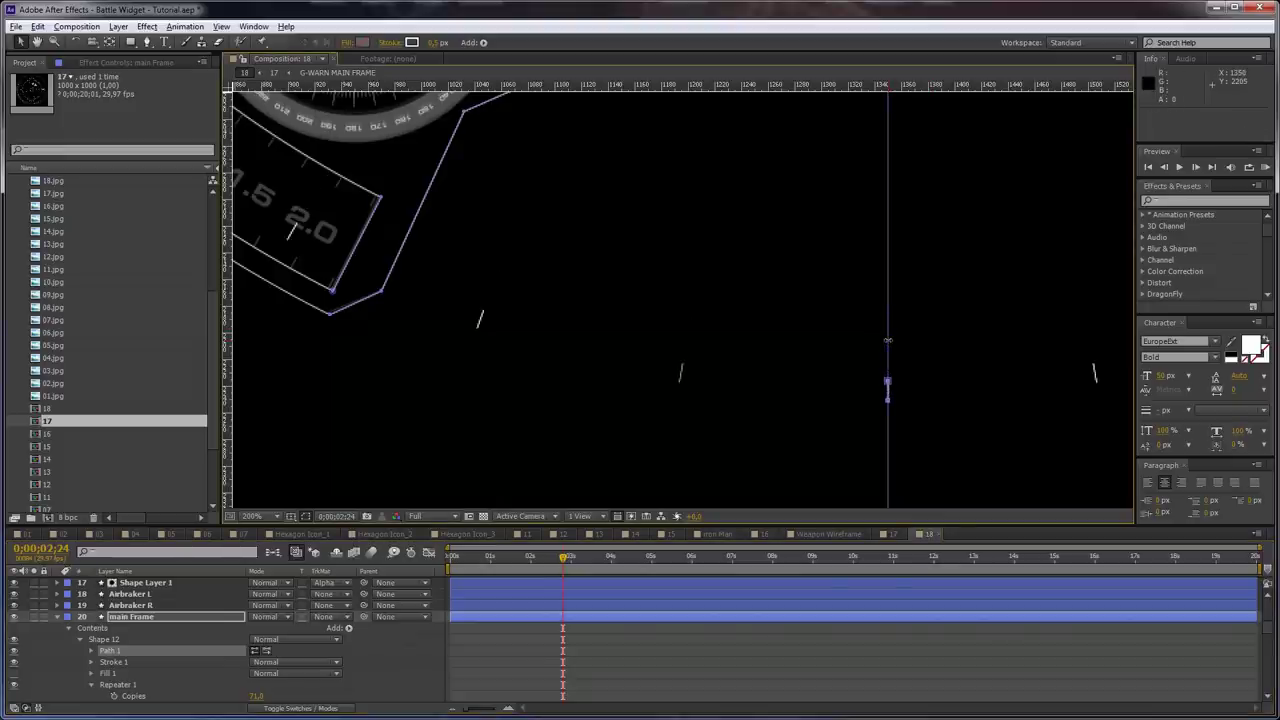
pyautogui.press('Down')
pyautogui.press('Down')
pyautogui.press('Down')
pyautogui.press('Down')
pyautogui.press('Down')
pyautogui.press('Down')
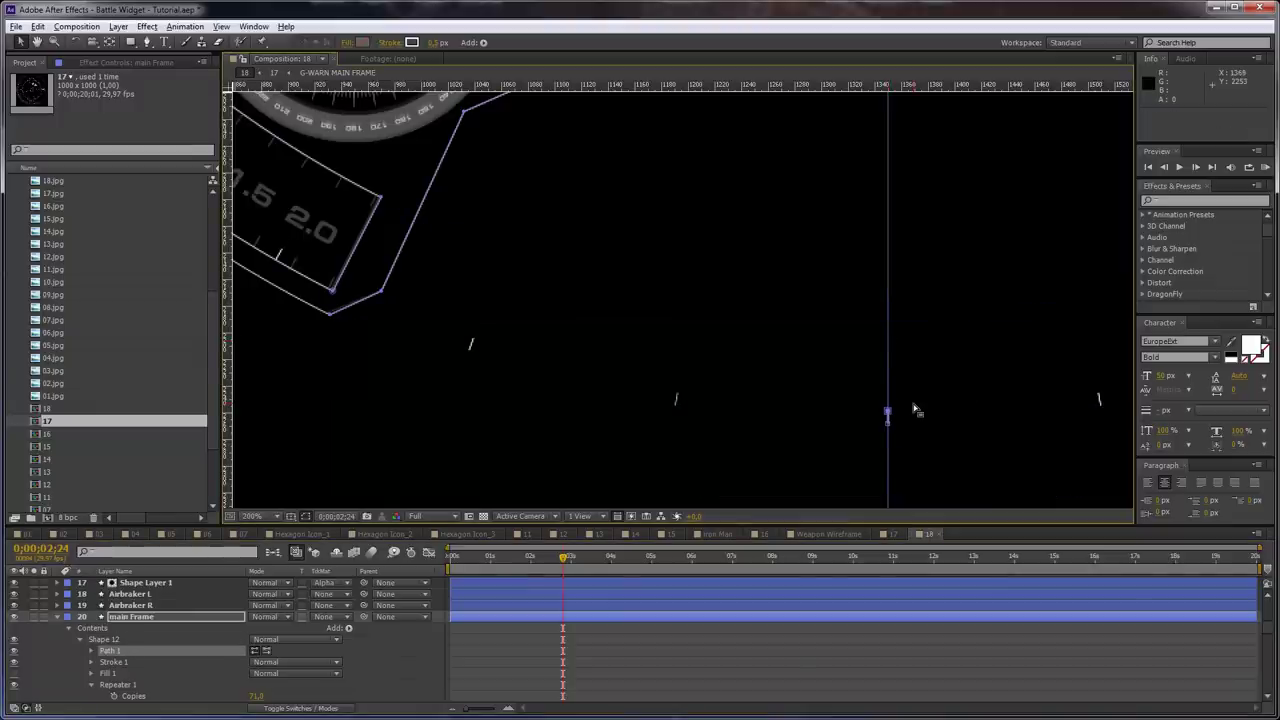
# Set the tick Repeater to 180 copies with a rotation of -2° per copy
pyautogui.scroll(-1, 290, 675)
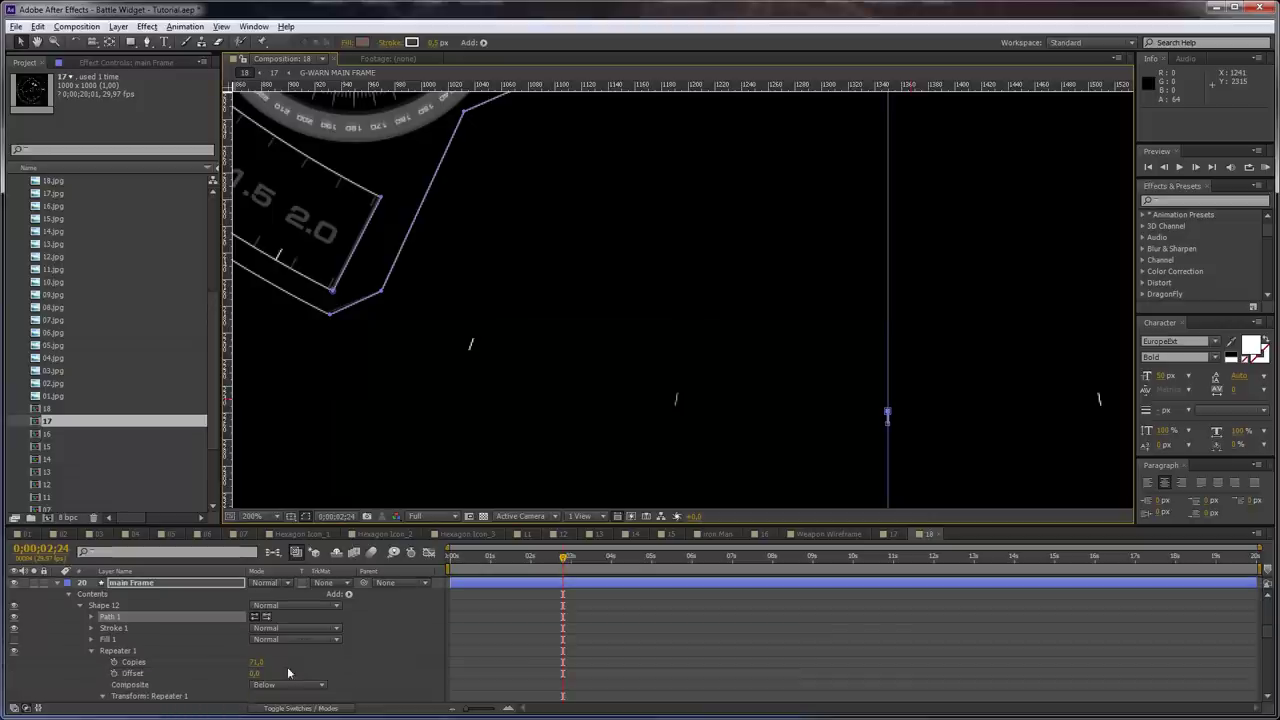
pyautogui.click(257, 662)
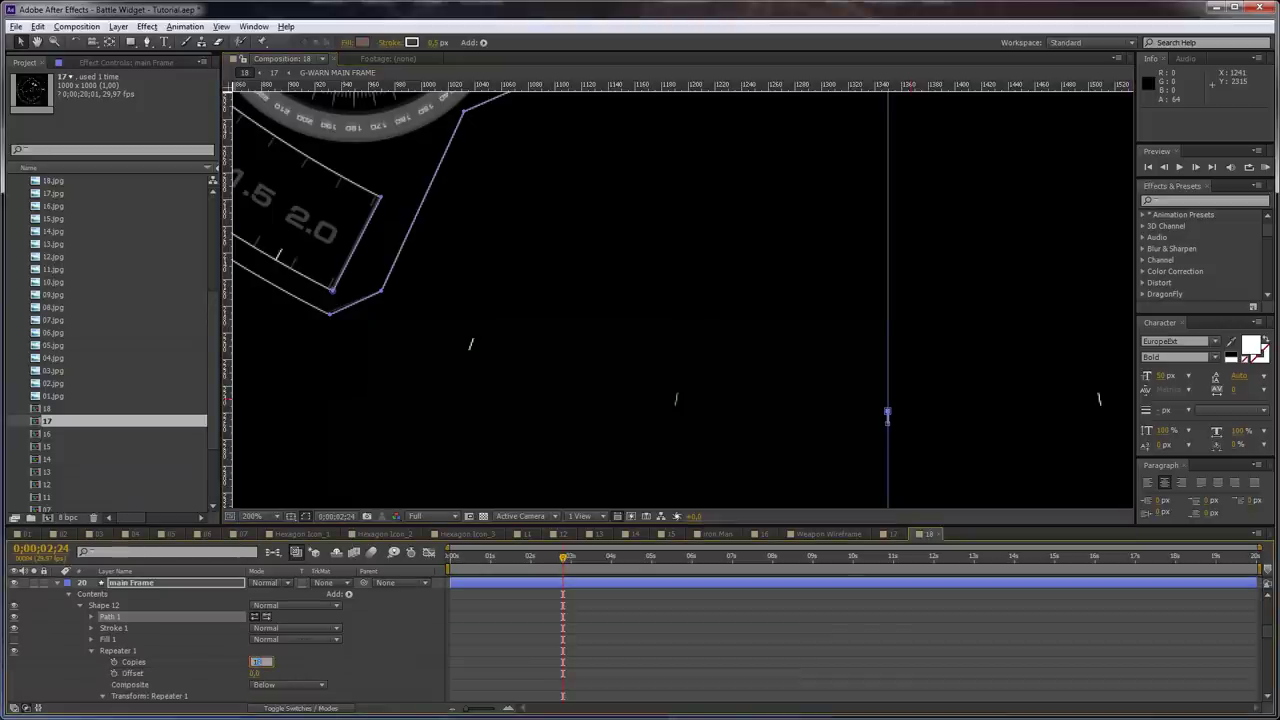
pyautogui.write('180')
pyautogui.press('Return')
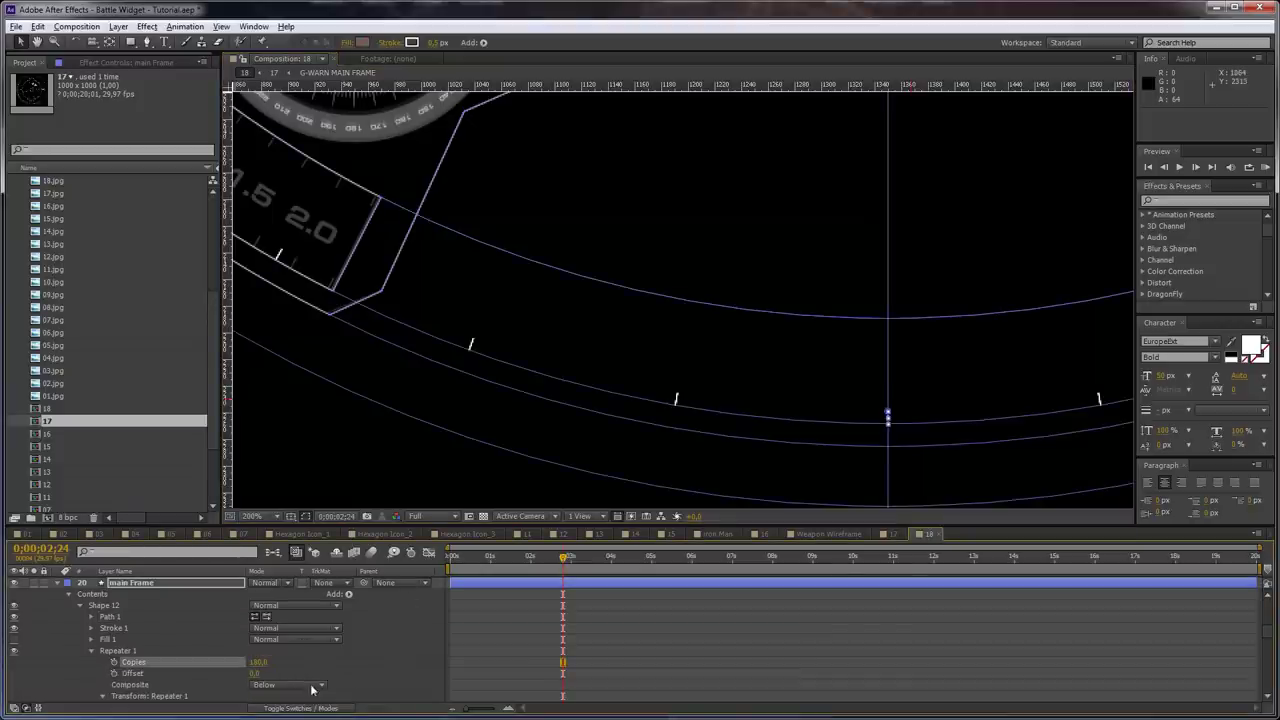
pyautogui.scroll(-2, 320, 628)
pyautogui.click(274, 680)
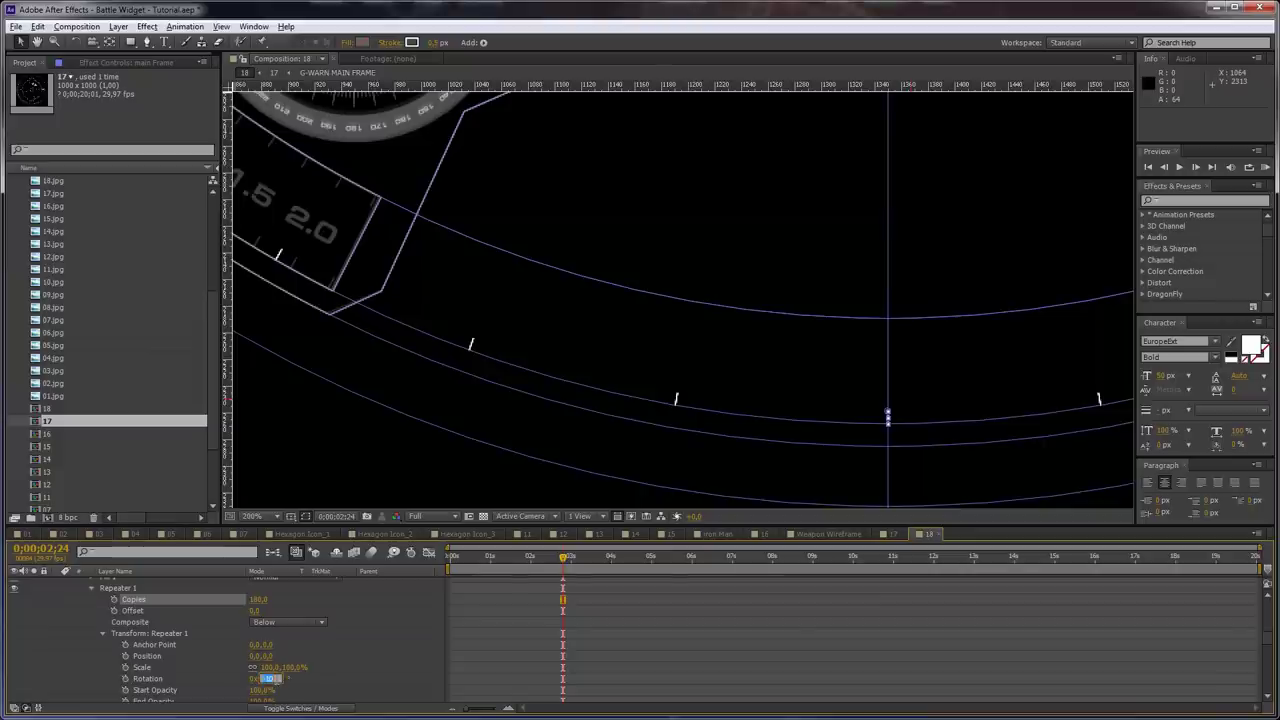
pyautogui.write('-2')
pyautogui.press('Return')
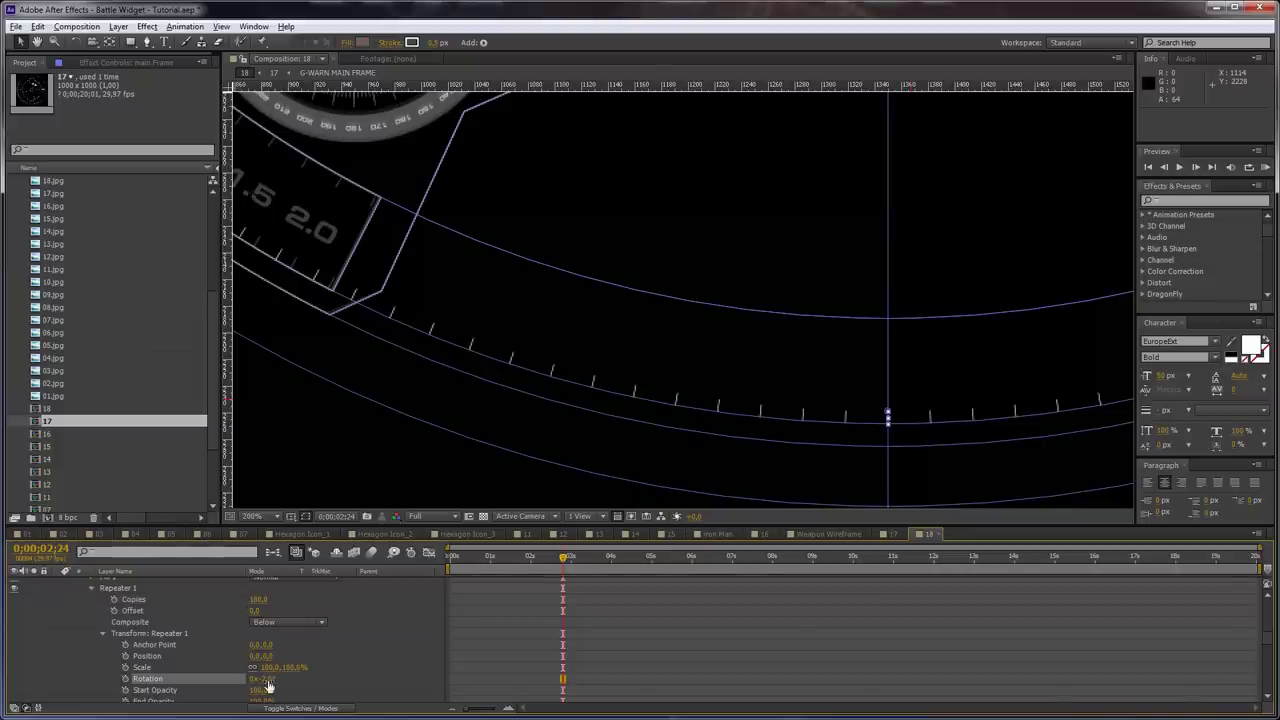
# Rotate the whole repeated tick shape by 1.2° to line its ticks up with the reference scale
pyautogui.scroll(-1, 281, 690)
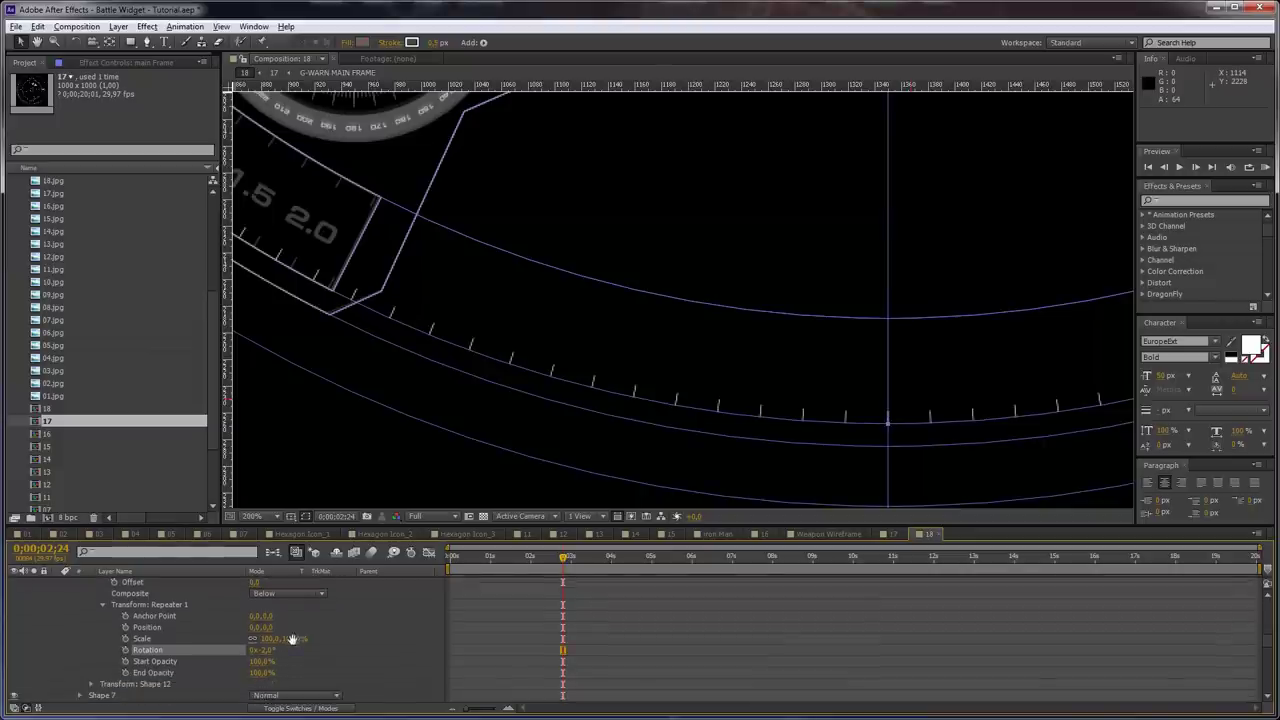
pyautogui.press('space')
pyautogui.moveTo(298, 600)
pyautogui.mouseDown()
pyautogui.moveTo(300, 628)
pyautogui.moveTo(302, 597)
pyautogui.mouseUp()
pyautogui.press('v')
pyautogui.click(92, 682)
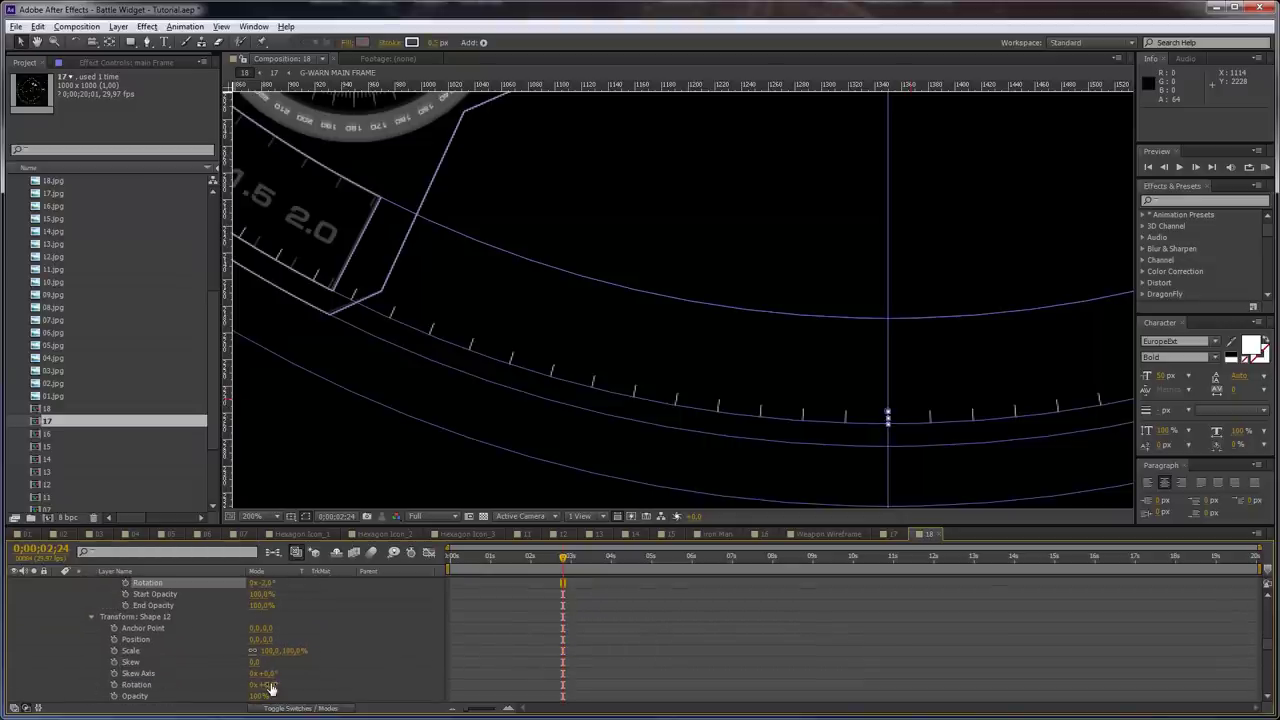
pyautogui.moveTo(266, 688); pyautogui.dragTo(282, 685)
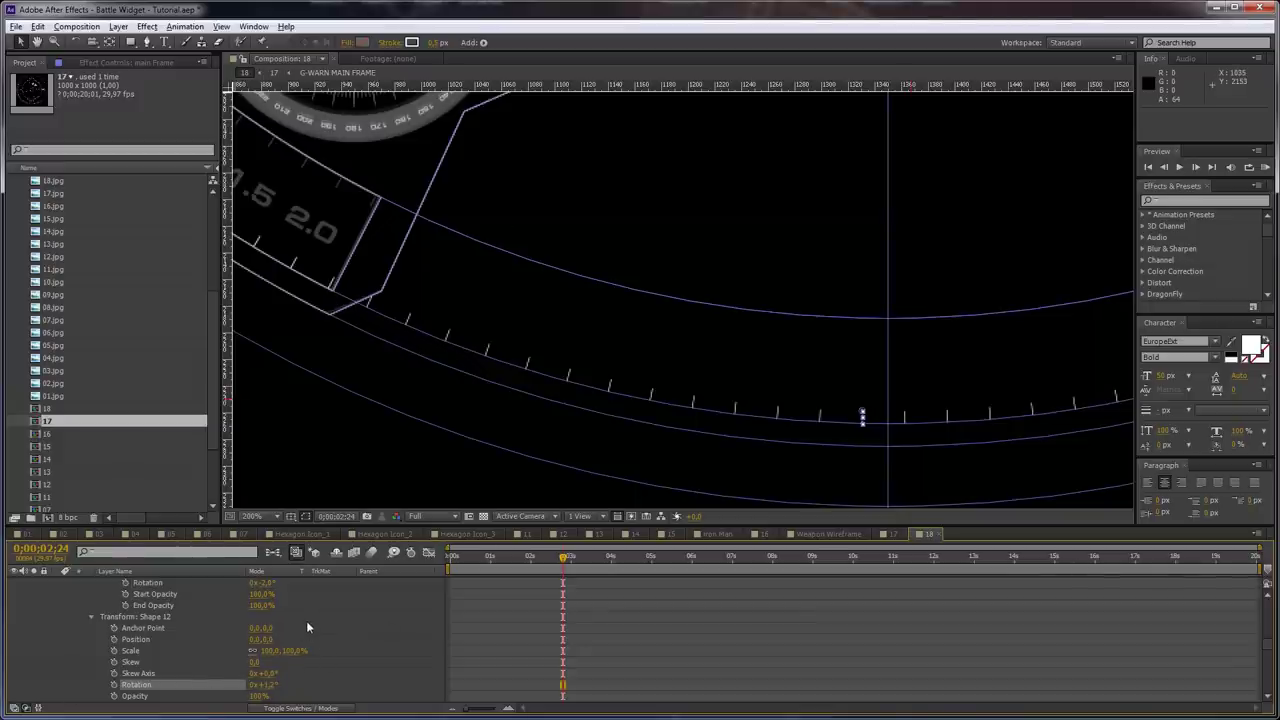
# Examine how the repeated ticks line up with the reference along the whole Flight Mode scale
pyautogui.scroll(3, 287, 624)
pyautogui.moveTo(357, 286); pyautogui.dragTo(884, 595)
pyautogui.moveTo(550, 320); pyautogui.dragTo(579, 429)
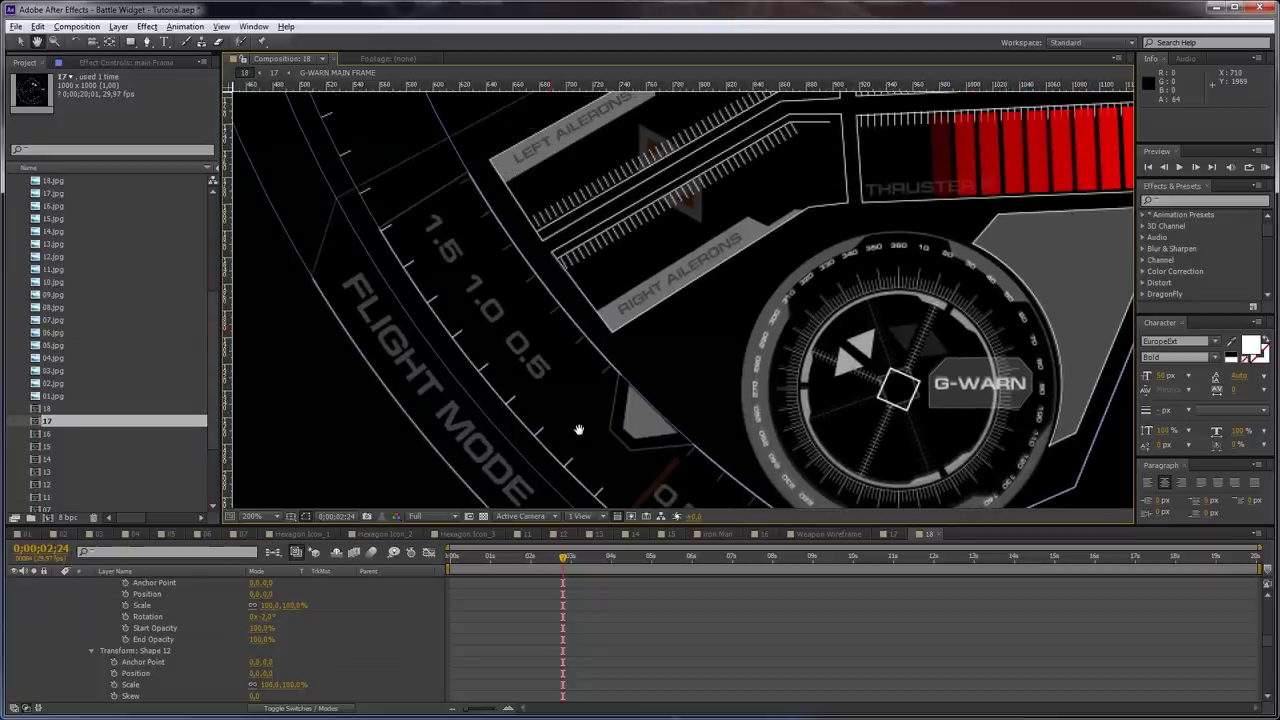
pyautogui.scroll(5, 128, 604)
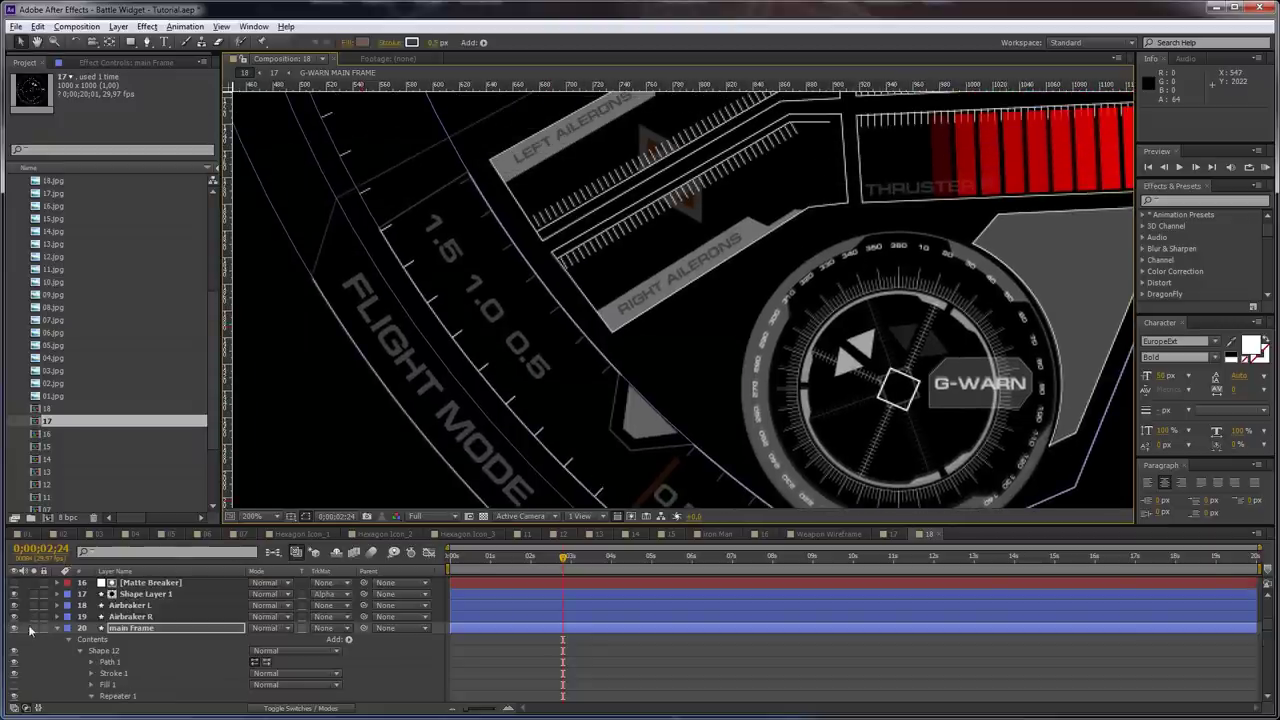
pyautogui.click(30, 627)
pyautogui.click(32, 626)
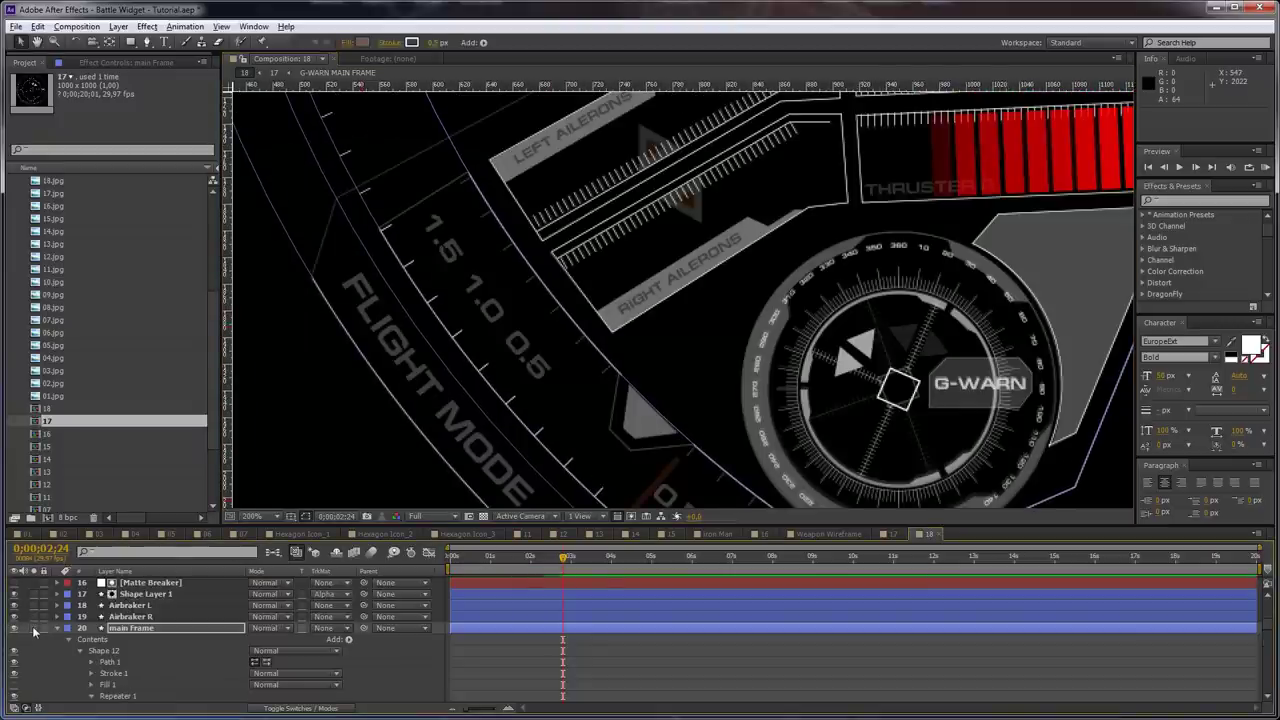
pyautogui.press(',')
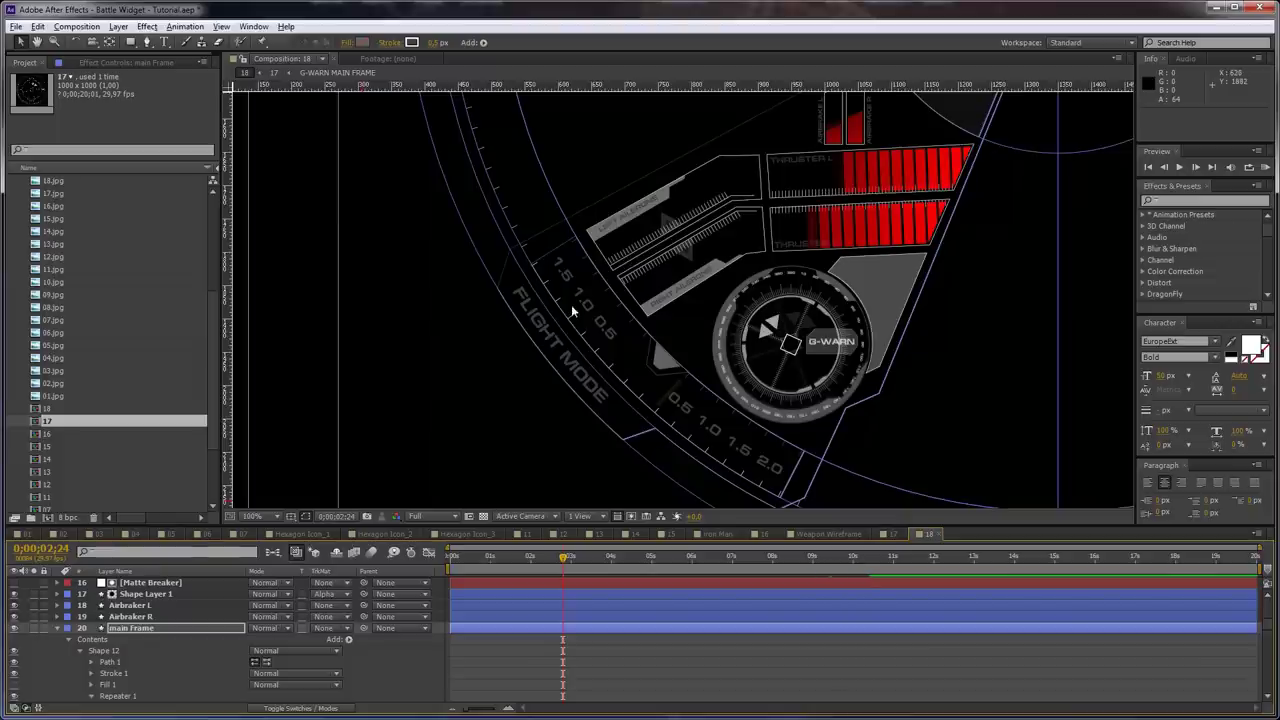
pyautogui.moveTo(740, 318); pyautogui.dragTo(690, 219)
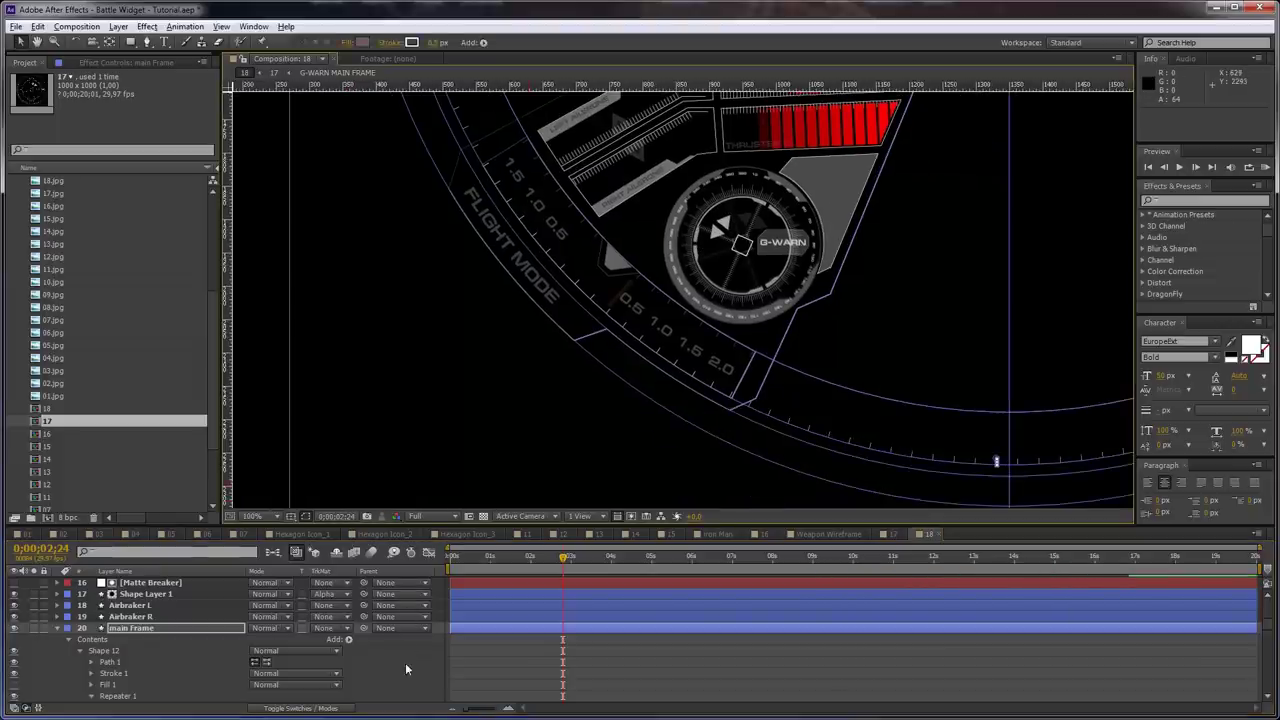
pyautogui.moveTo(733, 124); pyautogui.dragTo(709, 294)
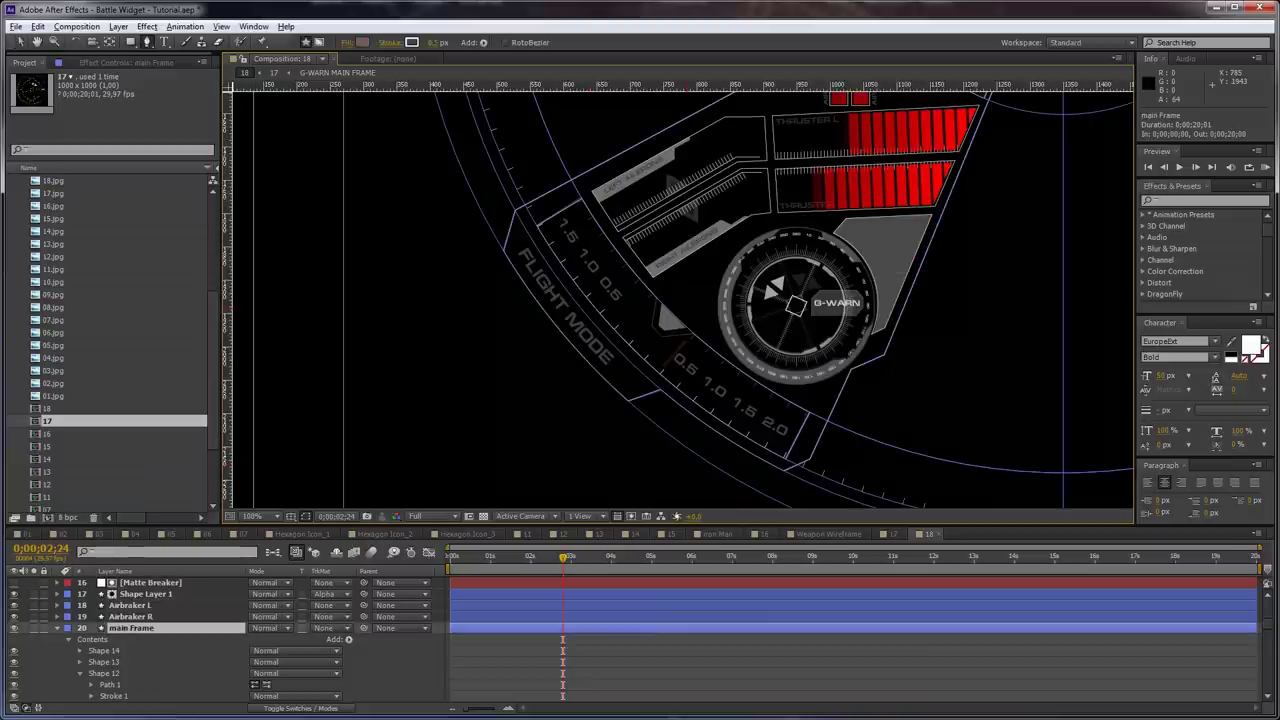
pyautogui.click(58, 628)
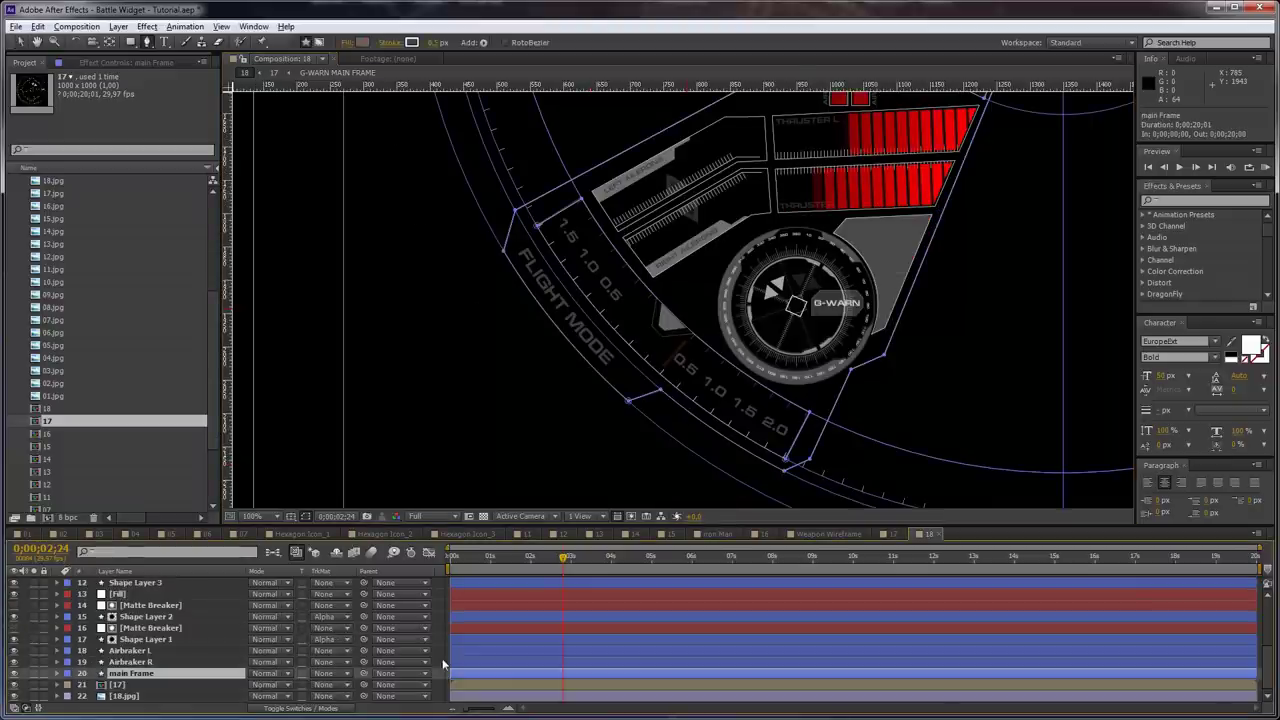
pyautogui.click(438, 672)
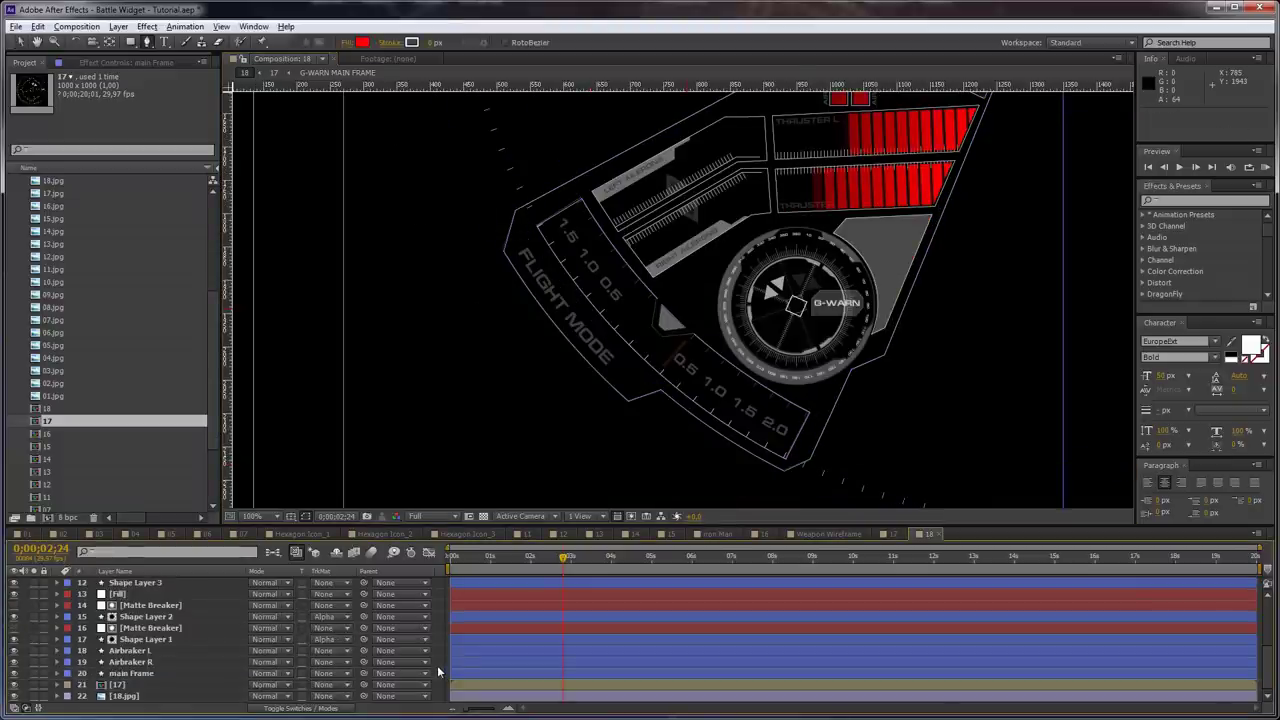
pyautogui.hotkey('ctrl', 'y')
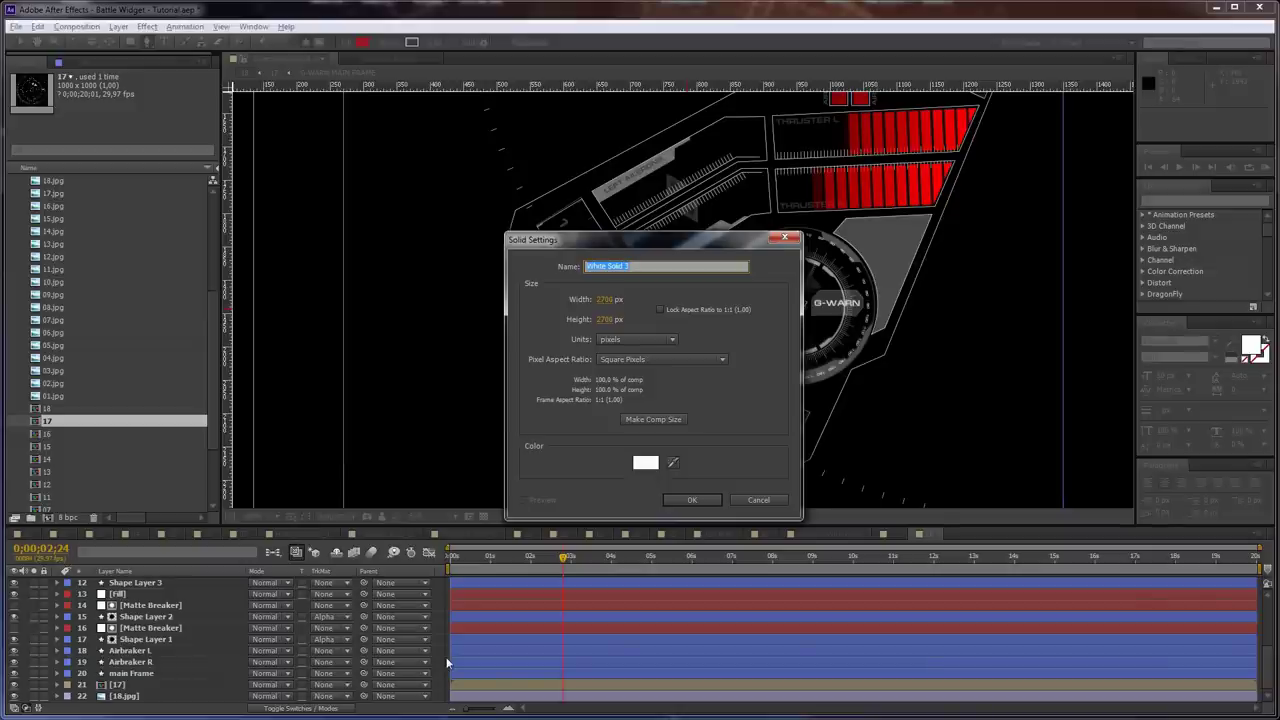
pyautogui.press('Escape')
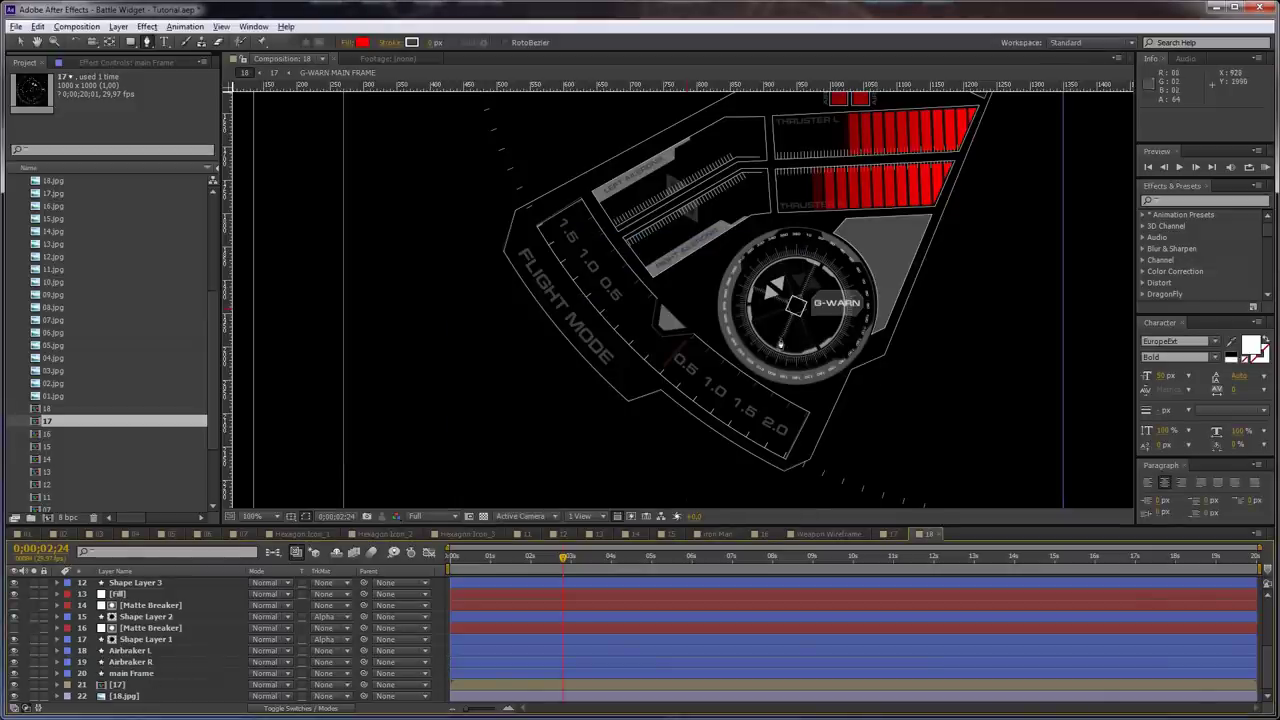
pyautogui.scroll(4, 130, 650)
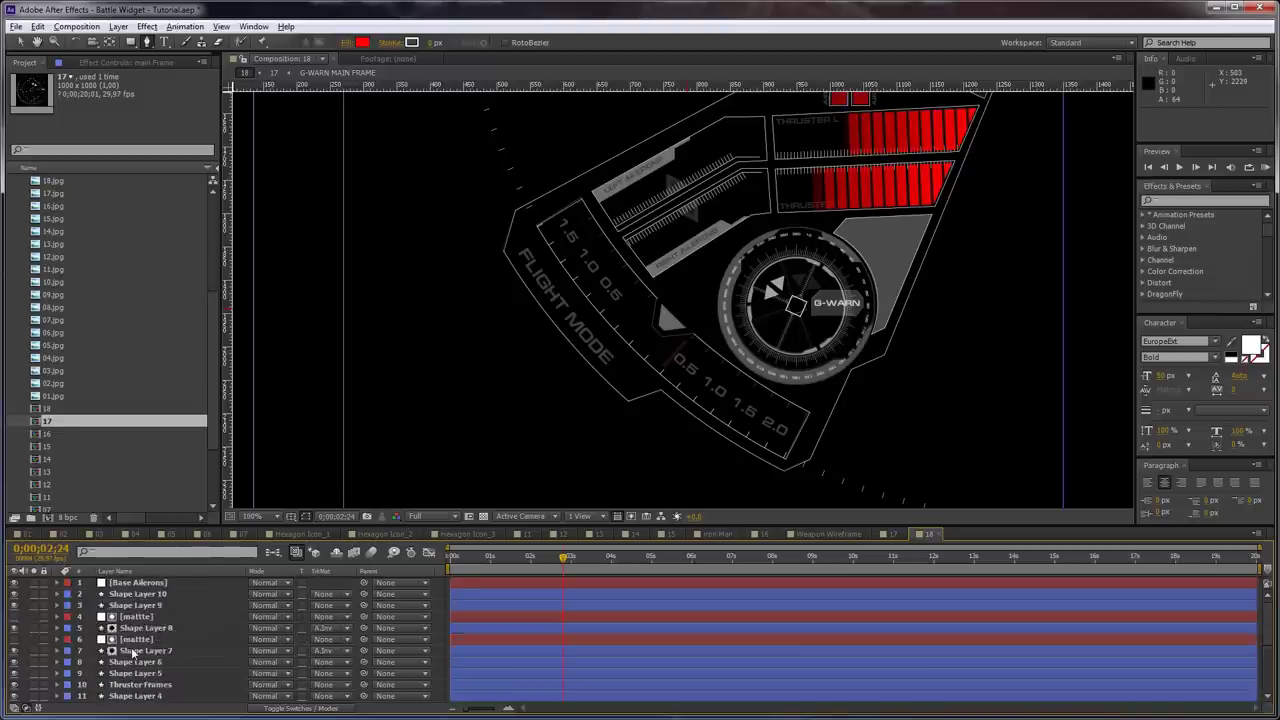
pyautogui.scroll(-4, 130, 650)
# Duplicate the main Frame layer and collapse its contents
pyautogui.click(143, 673)
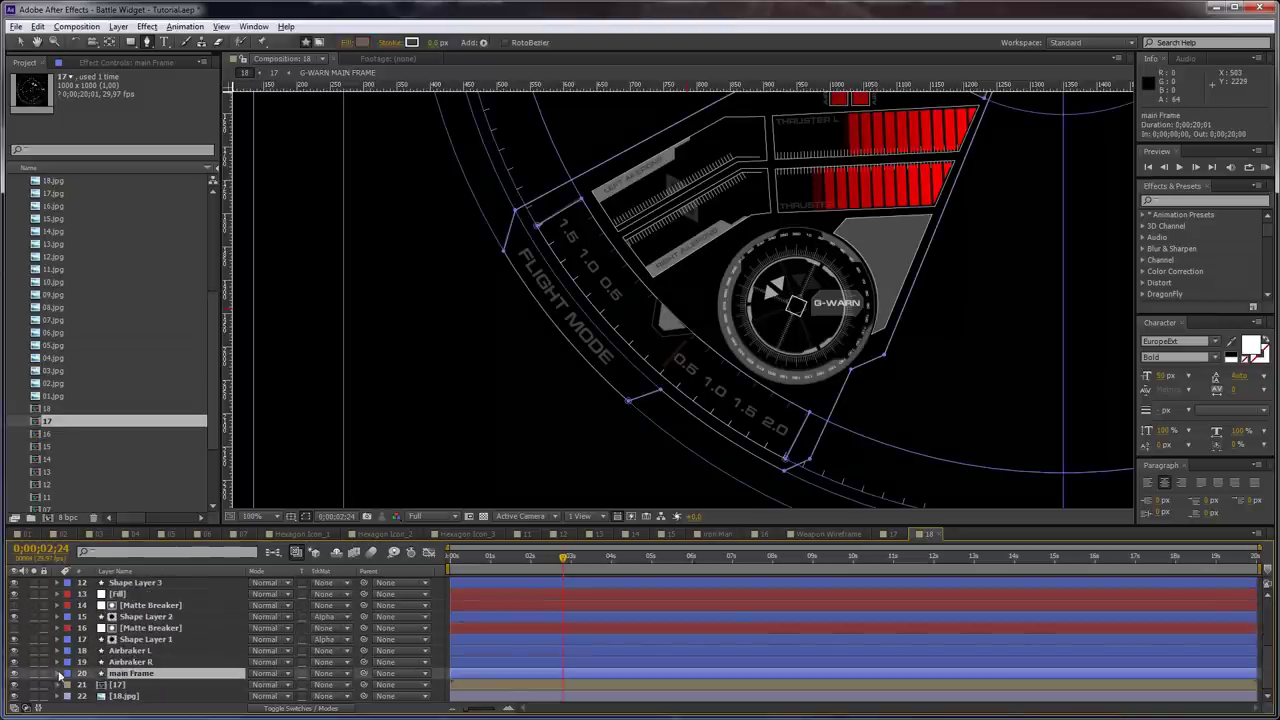
pyautogui.click(57, 673)
pyautogui.click(110, 607)
pyautogui.click(128, 585)
pyautogui.hotkey('ctrl', 'd')
pyautogui.click(58, 595)
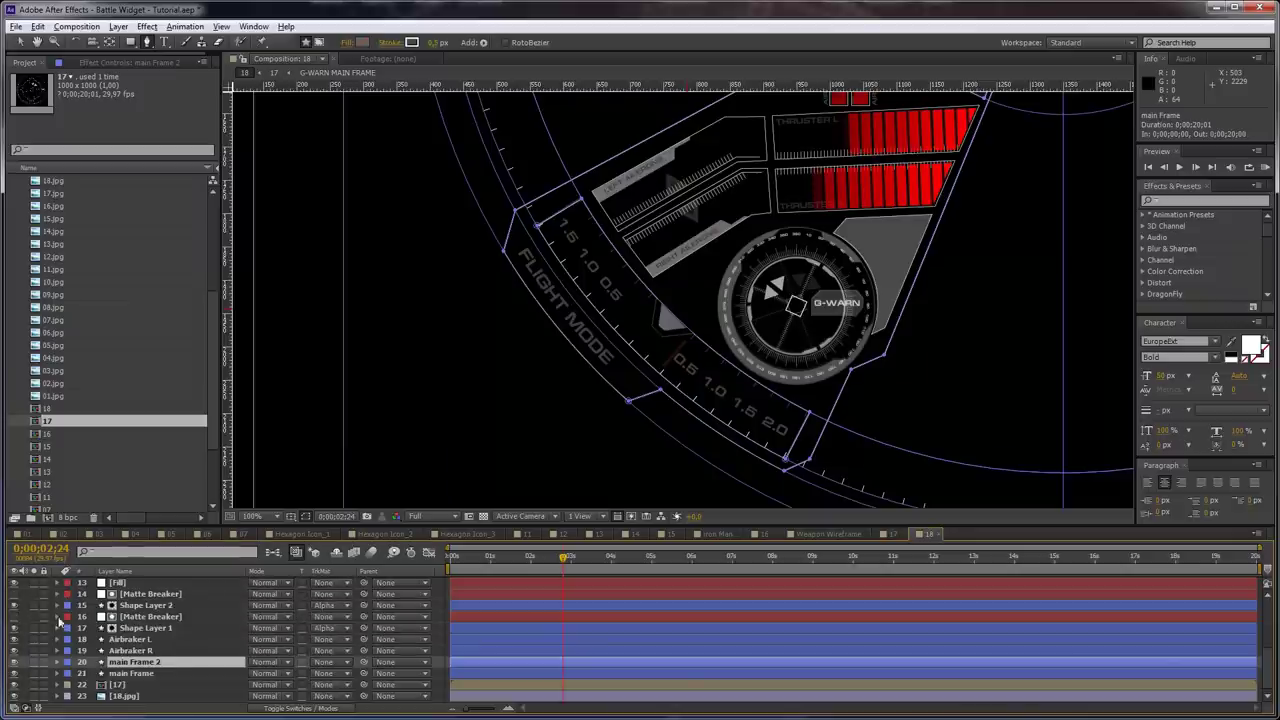
# Rename the duplicated frame layer as Dashes and delete all of its shapes except Shape 14
pyautogui.press('Return')
pyautogui.write('Dashes')
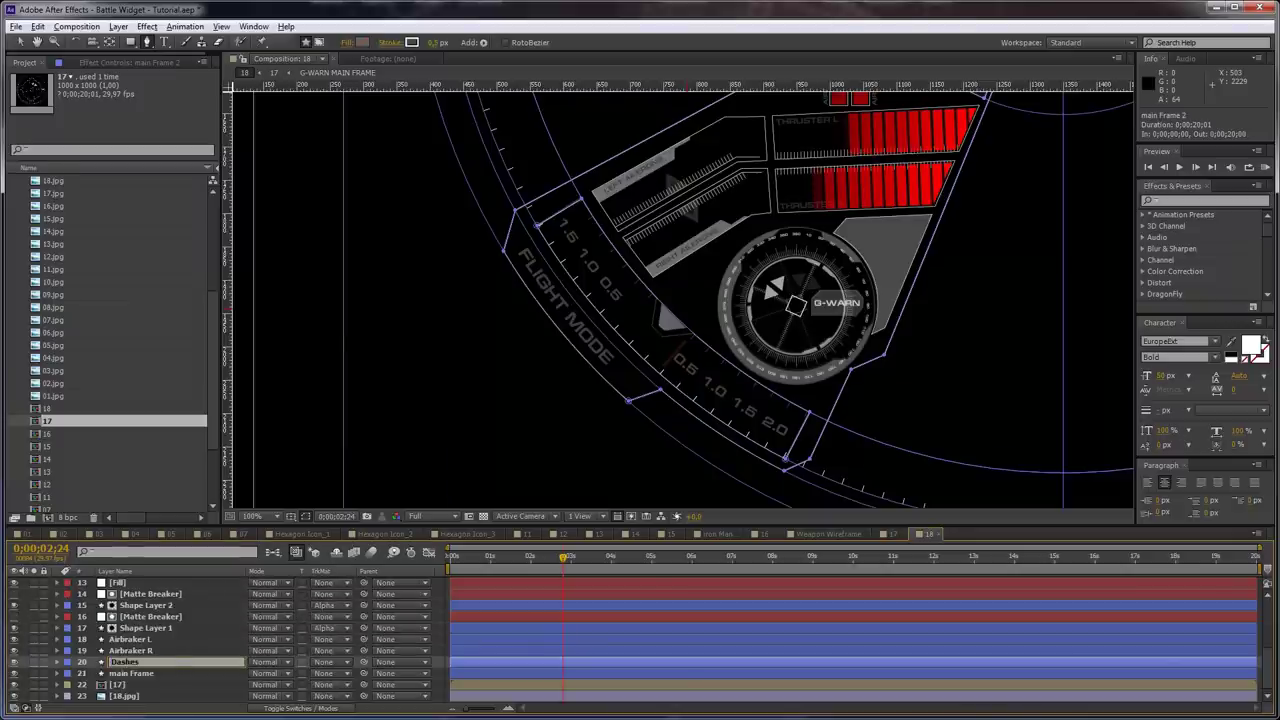
pyautogui.press('Return')
pyautogui.click(58, 662)
pyautogui.scroll(-1, 107, 655)
pyautogui.click(69, 650)
pyautogui.scroll(-2, 69, 652)
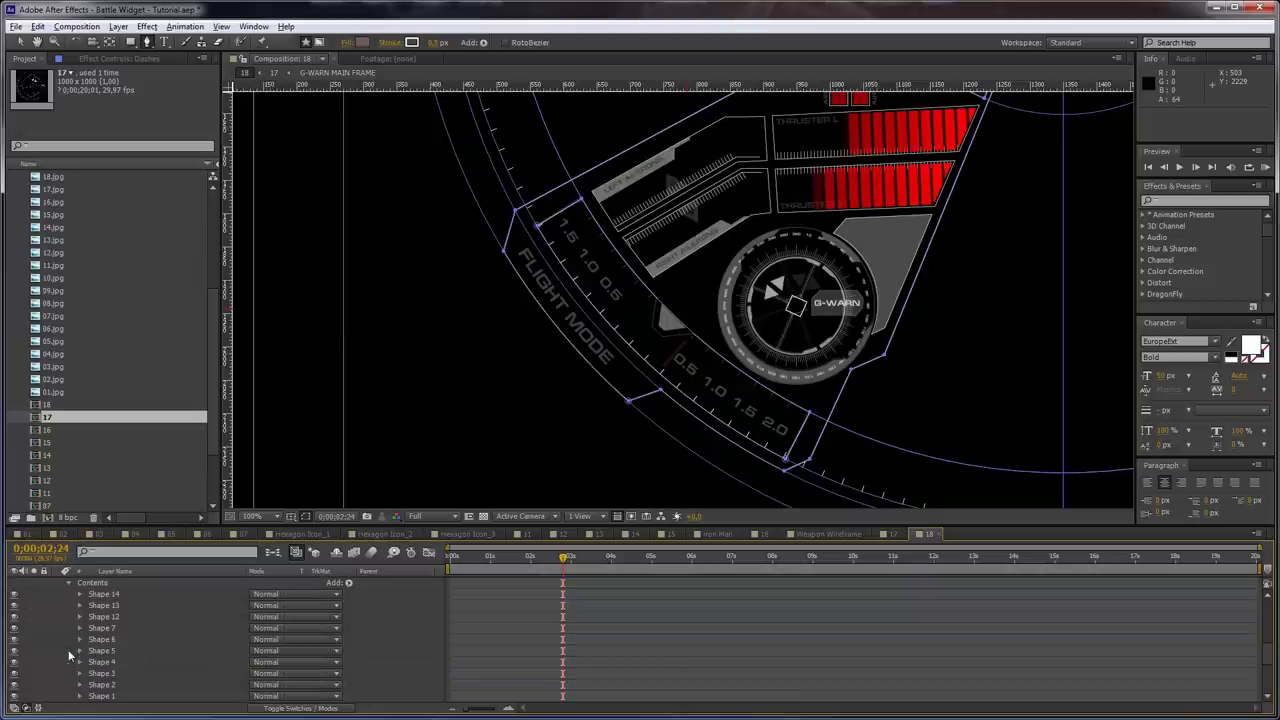
pyautogui.scroll(-3, 127, 612)
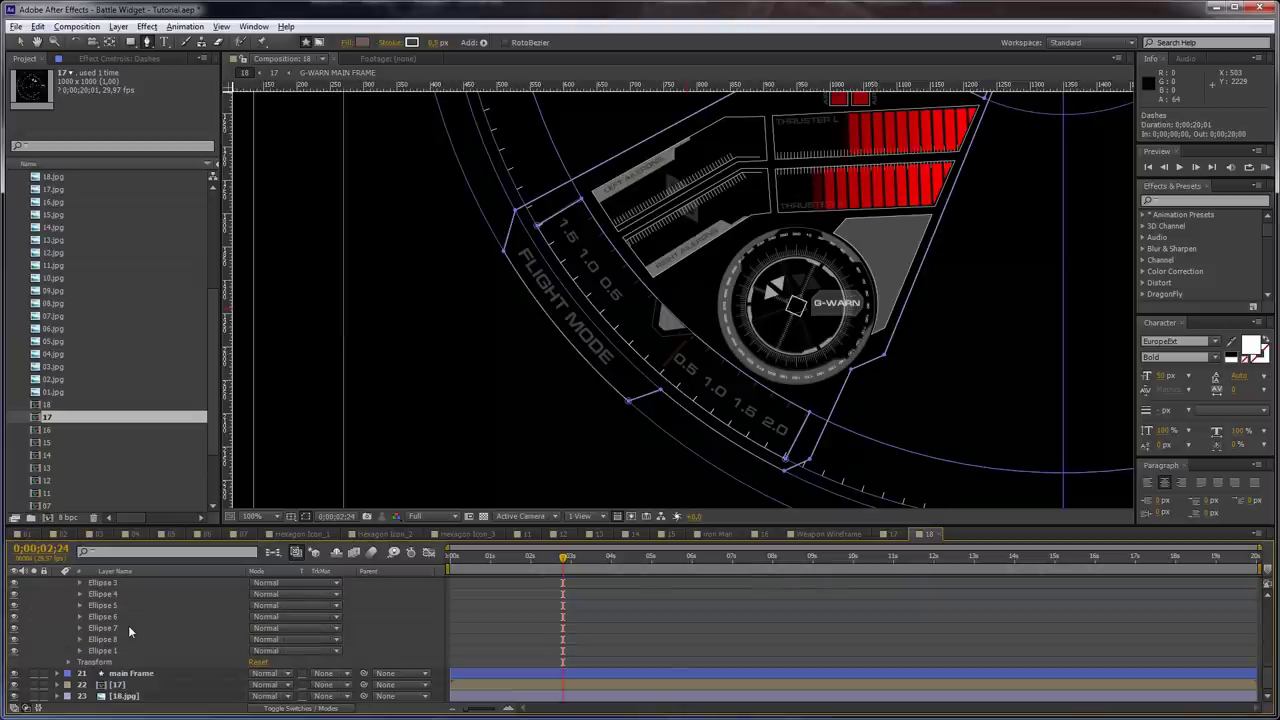
pyautogui.keyDown('shift'); pyautogui.click(114, 651); pyautogui.keyUp('shift')
pyautogui.press('Delete')
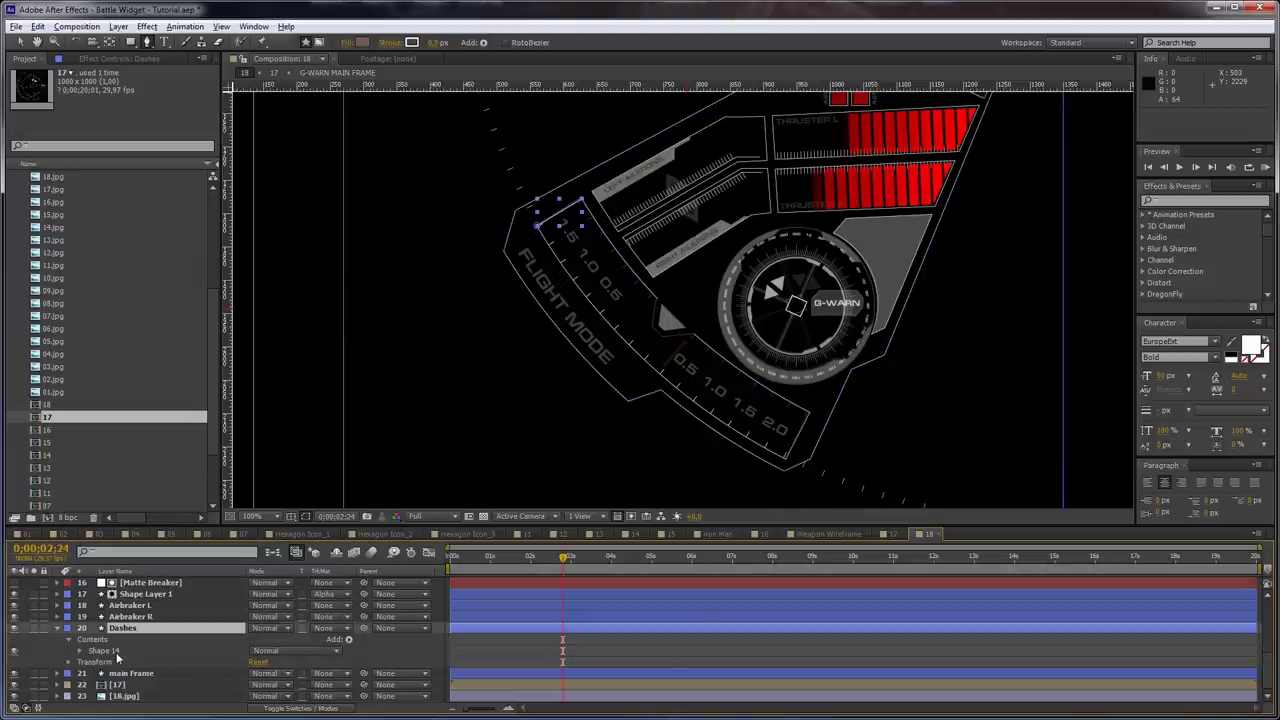
pyautogui.click(419, 646)
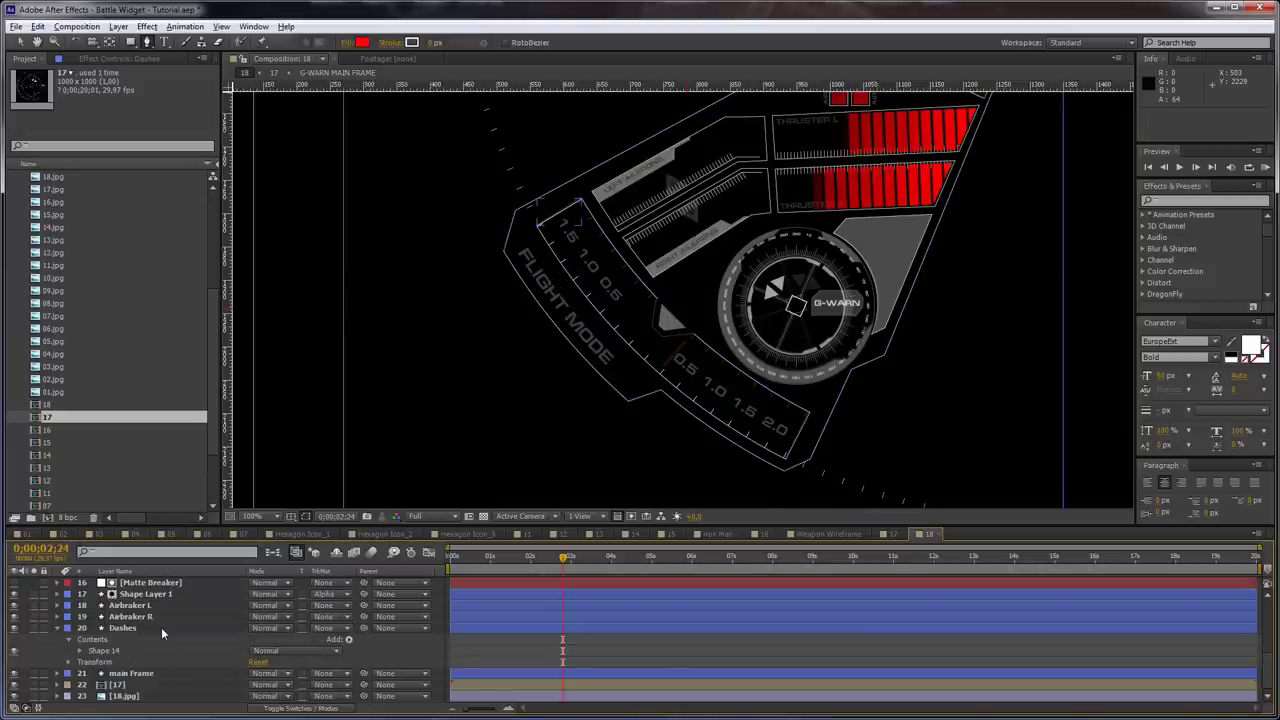
# Add a white solid named matte directly above the Dashes layer and hide it
pyautogui.hotkey('ctrl', 'y')
pyautogui.write('matte')
pyautogui.press('Return')
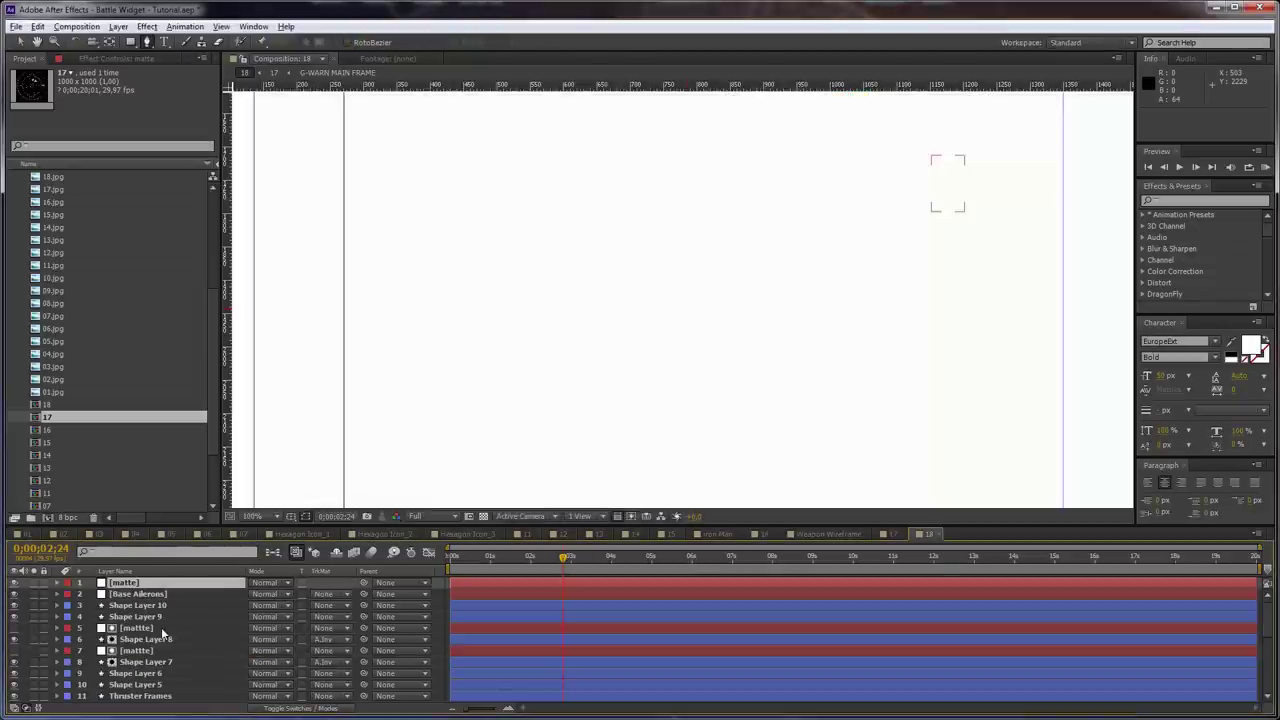
pyautogui.press('`')
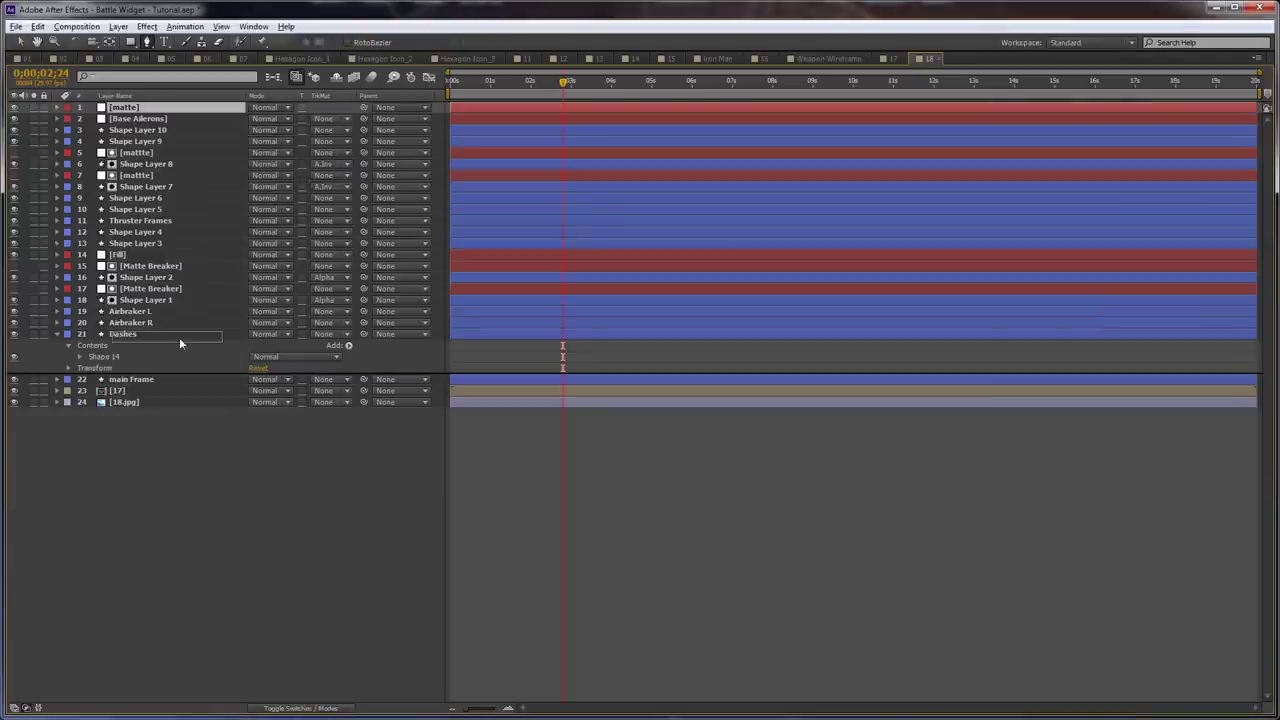
pyautogui.press('Delete')
pyautogui.press('`')
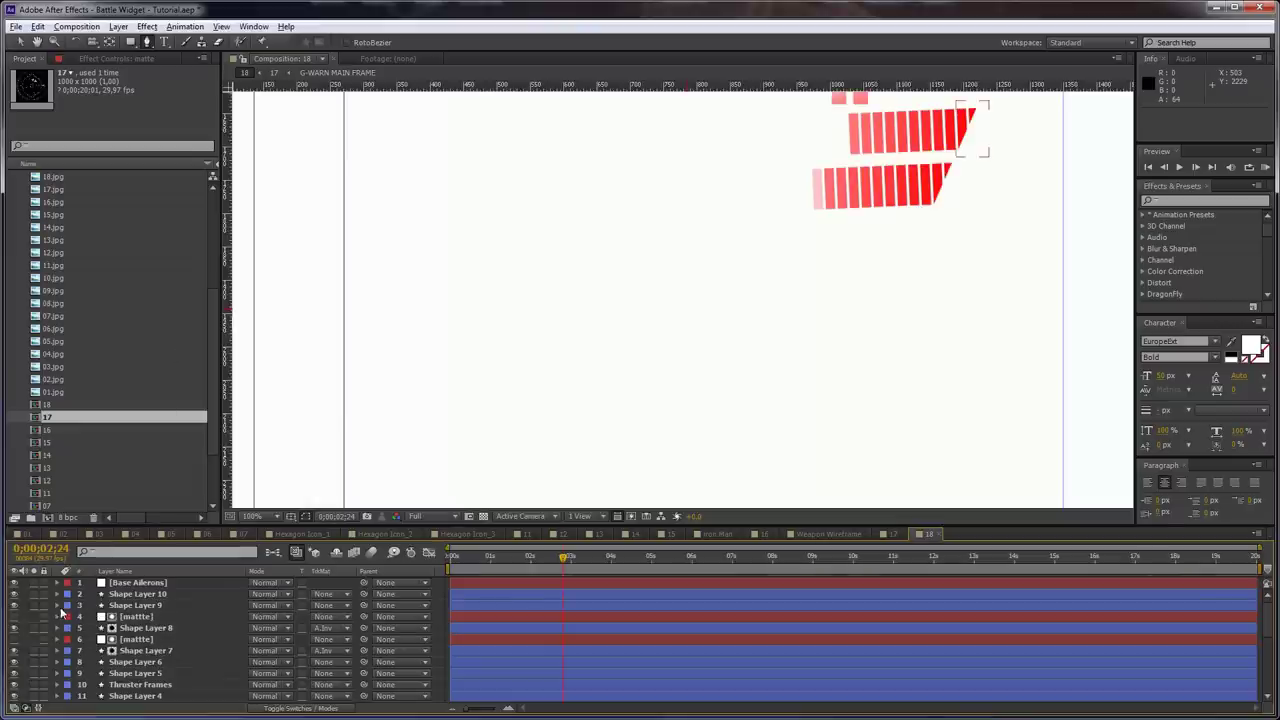
pyautogui.scroll(-5, 66, 612)
pyautogui.click(15, 617)
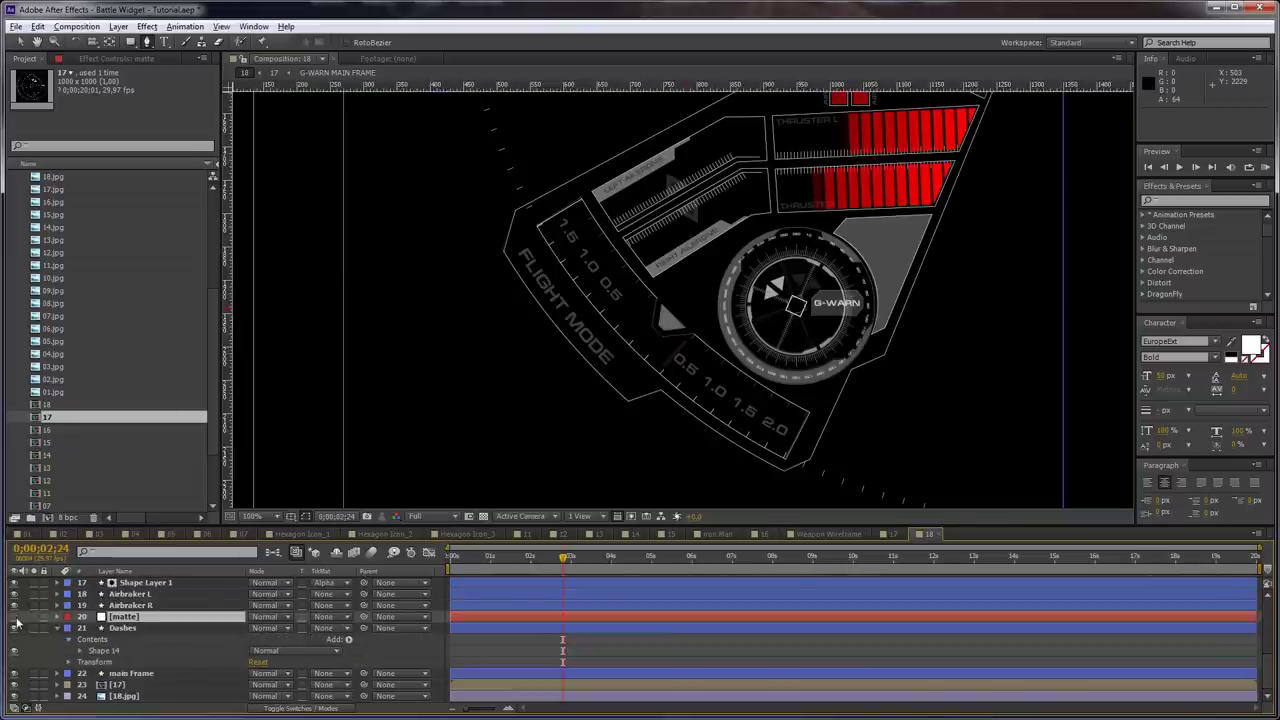
# Draw a closed straight-sided mask on the matte layer around the Flight Mode scale, following its two short end edges
pyautogui.click(145, 617)
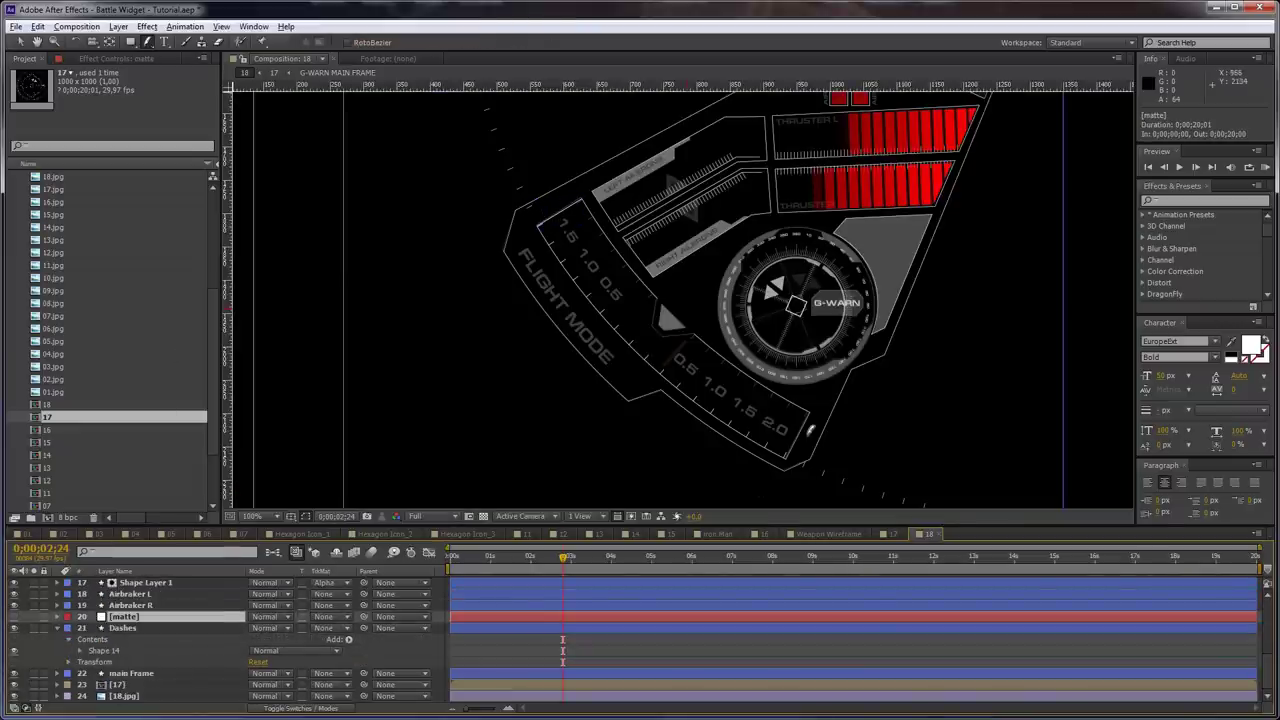
pyautogui.press('`')
pyautogui.scroll(4, 807, 437)
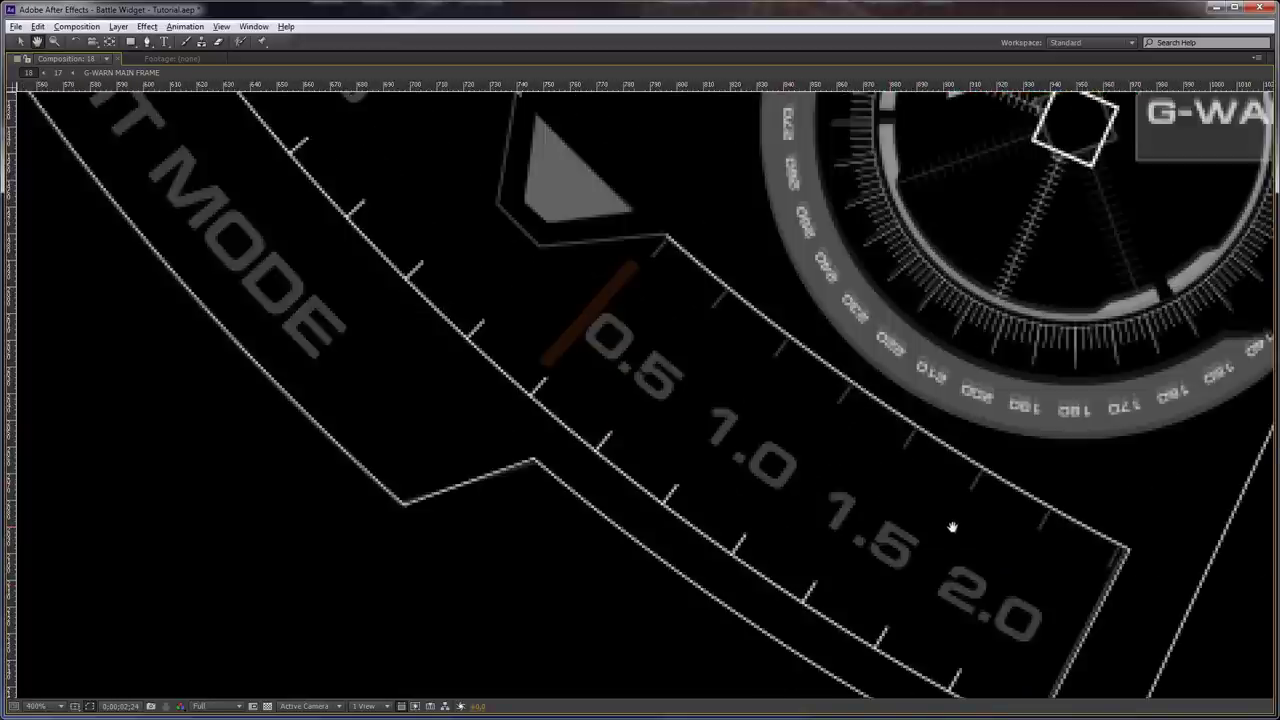
pyautogui.click(876, 403)
pyautogui.click(772, 603)
pyautogui.press('/')
pyautogui.moveTo(369, 326); pyautogui.dragTo(559, 473)
pyautogui.click(514, 380)
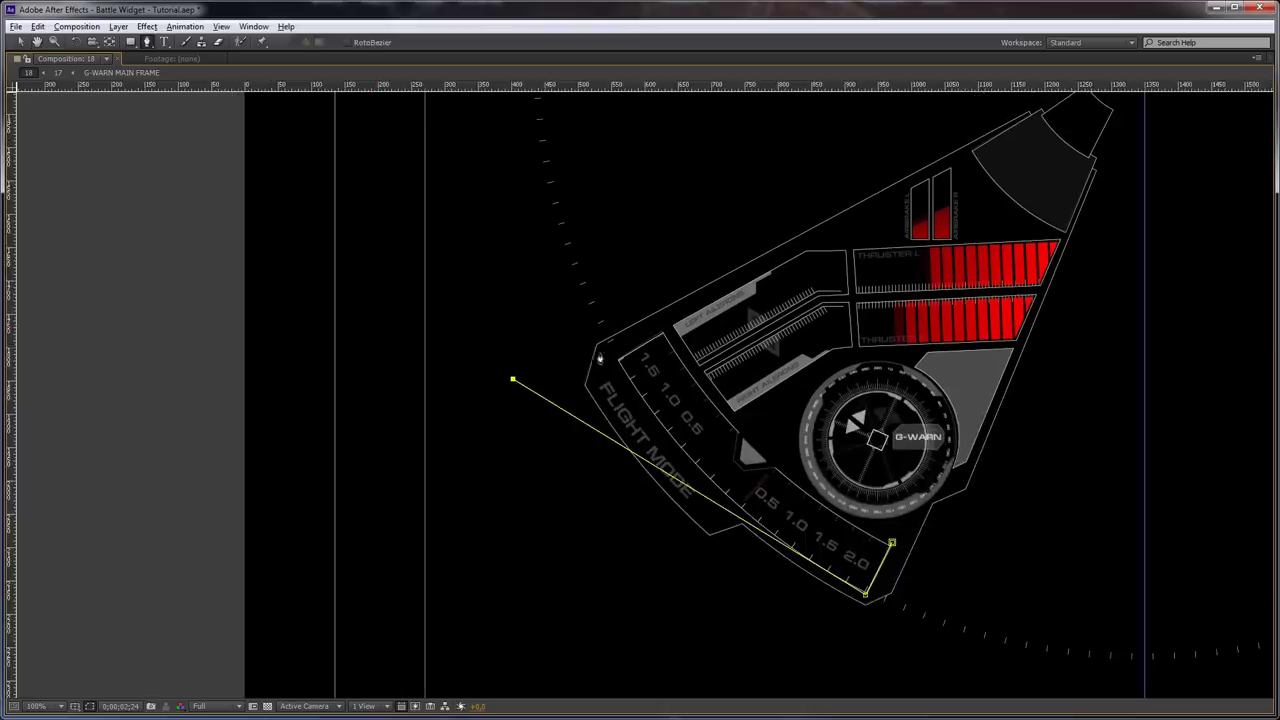
pyautogui.click(615, 365)
pyautogui.scroll(3, 618, 350)
pyautogui.scroll(2, 655, 360)
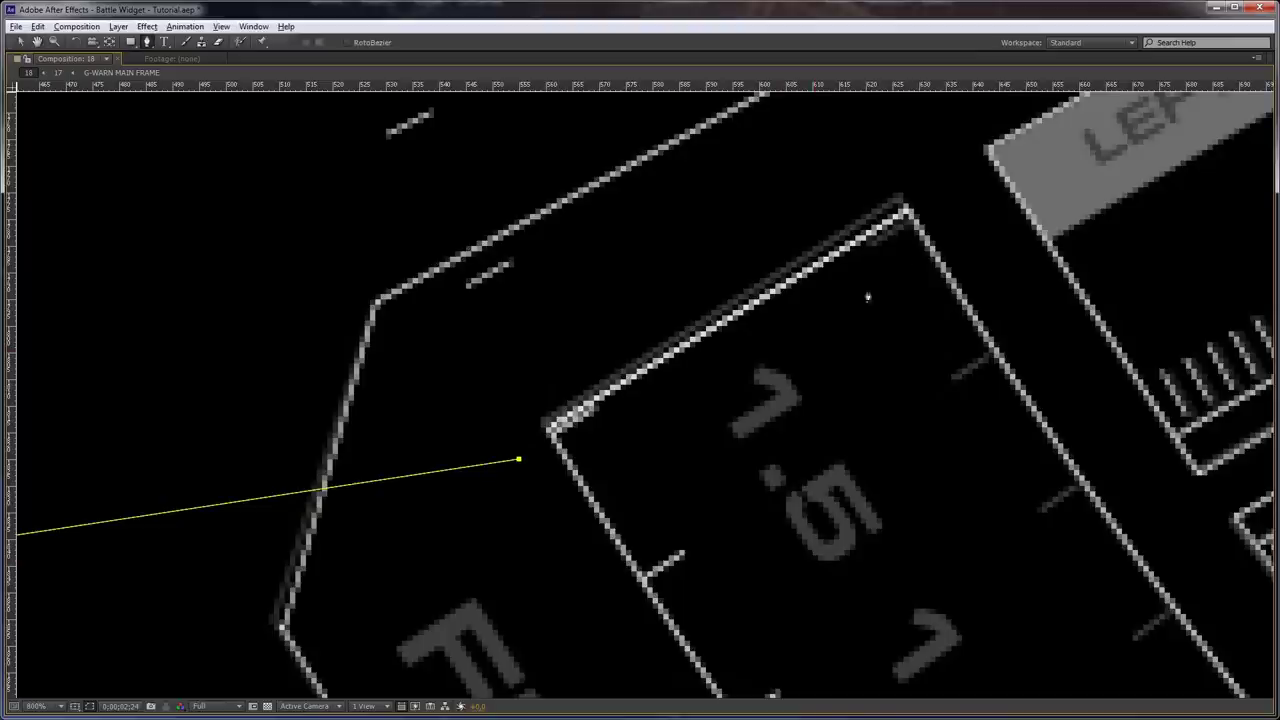
pyautogui.click(937, 208)
pyautogui.scroll(-4, 937, 208)
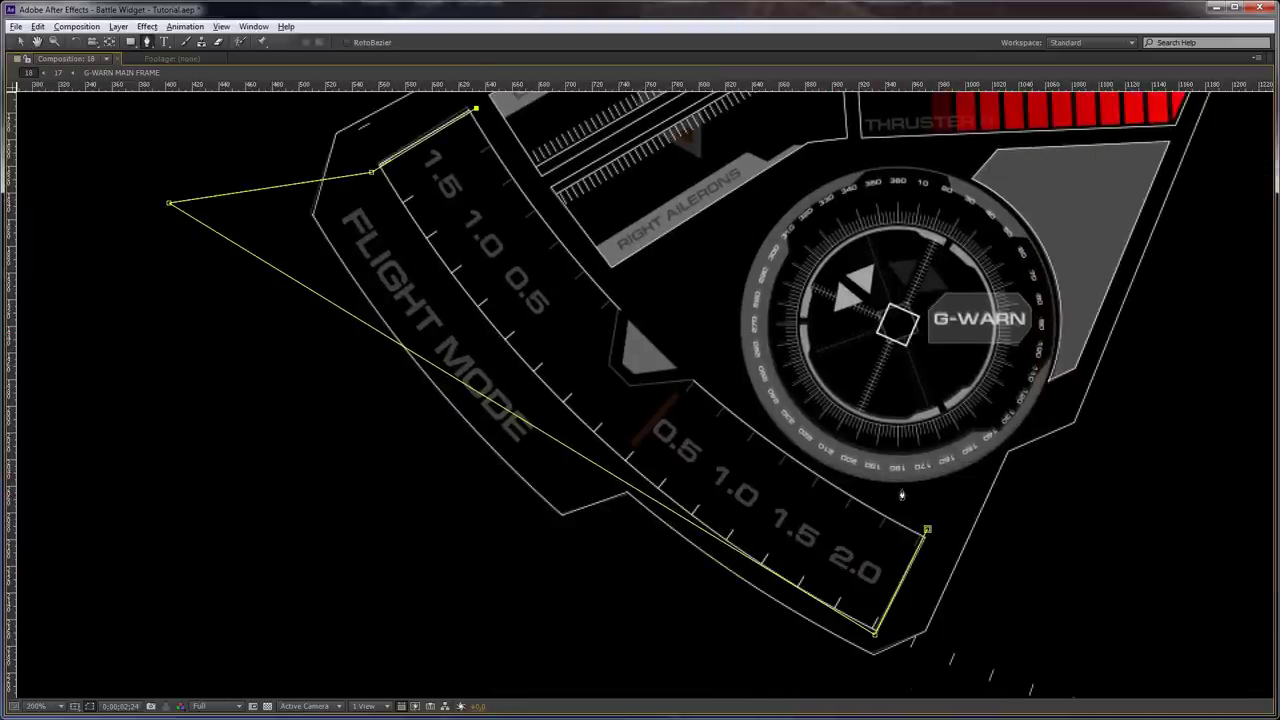
pyautogui.click(927, 531)
pyautogui.press('`')
# Set the Dashes layer's track matte to Alpha and check the area covered by the masked matte
pyautogui.scroll(-1, 480, 380)
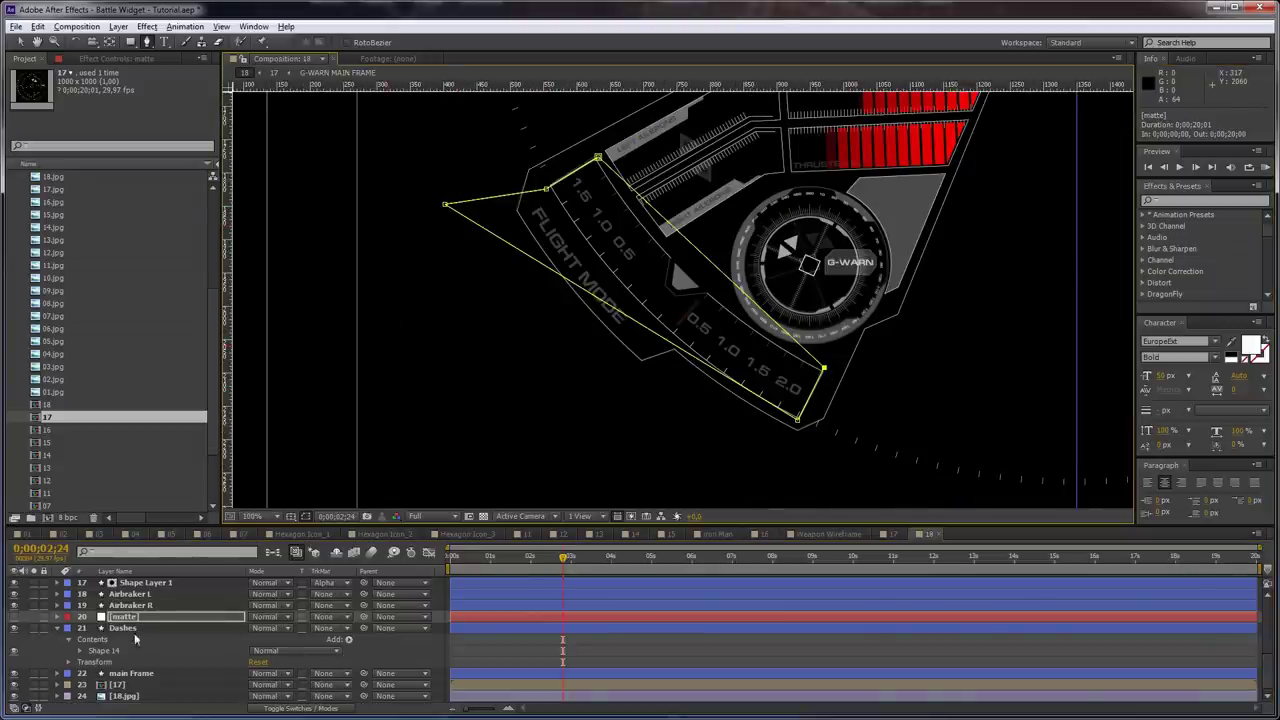
pyautogui.click(333, 630)
pyautogui.click(372, 665)
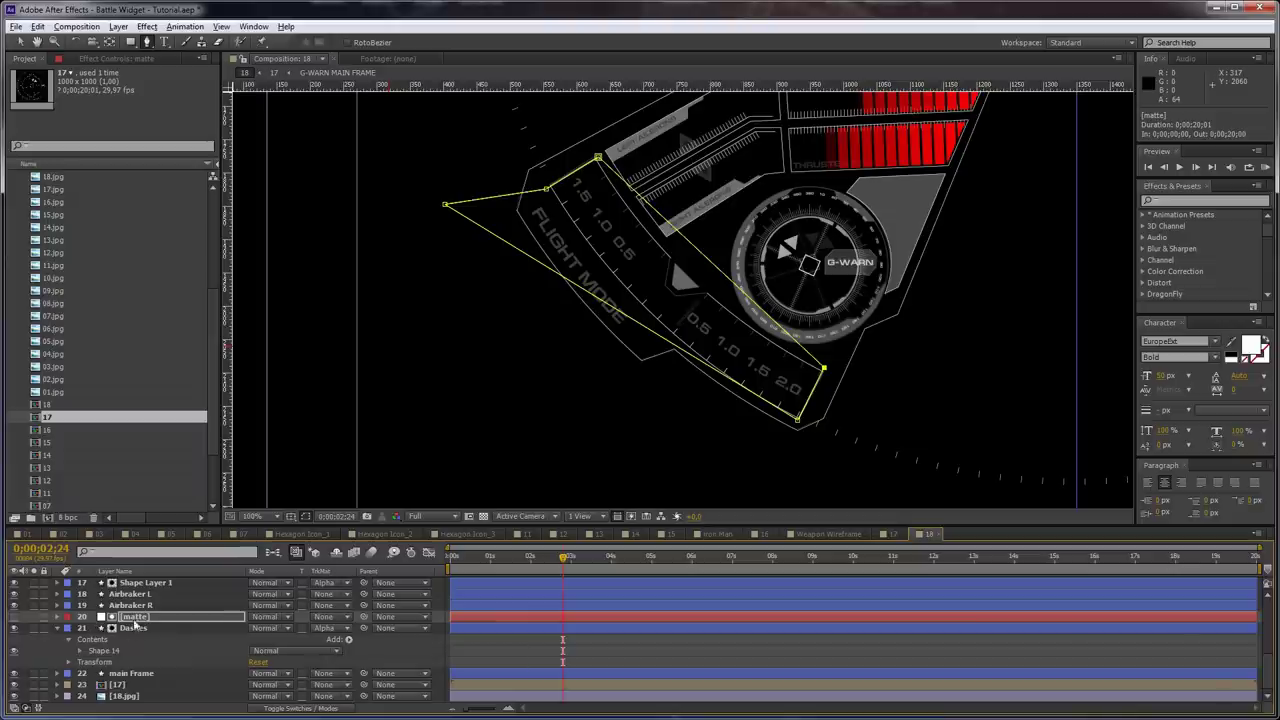
pyautogui.click(140, 617)
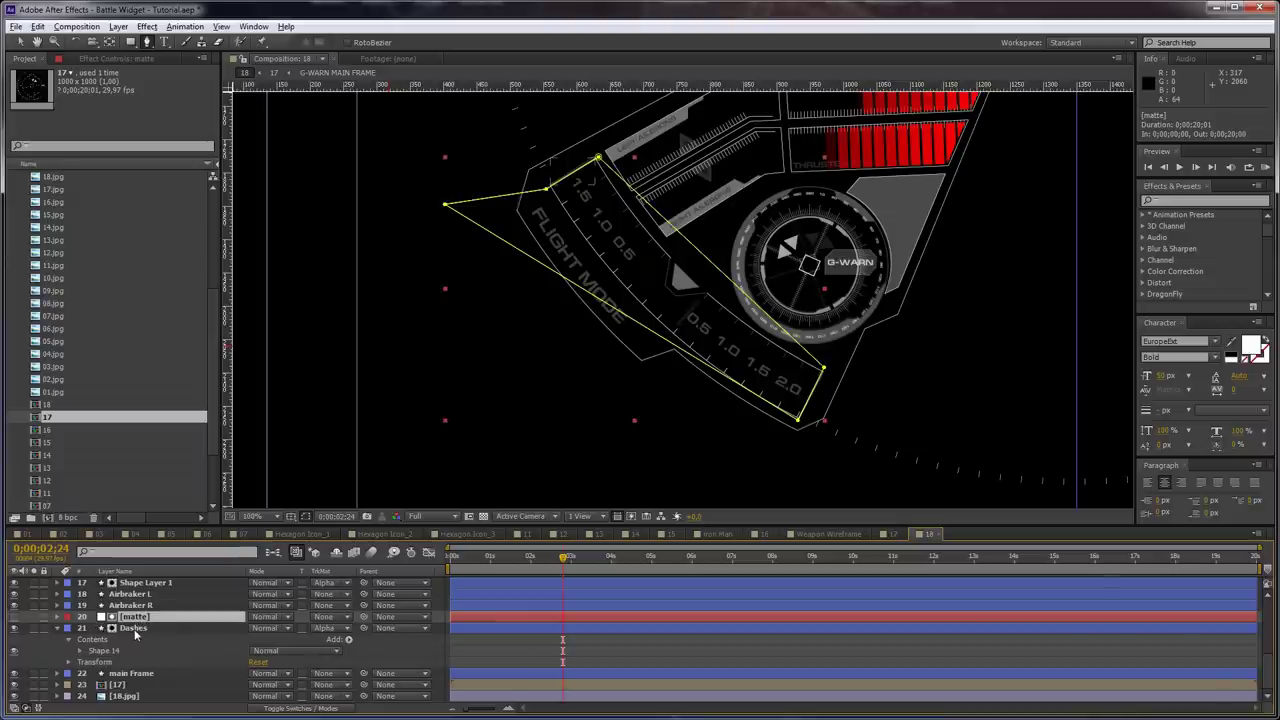
pyautogui.click(134, 628)
pyautogui.click(13, 617)
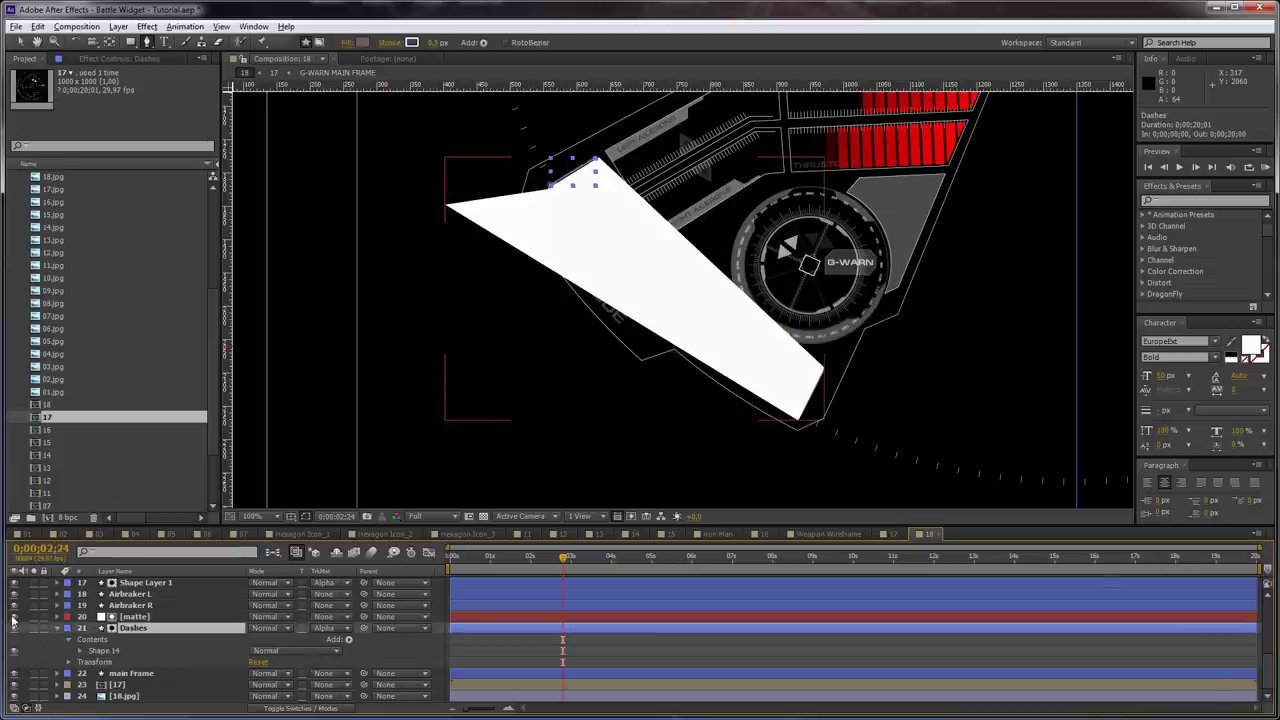
pyautogui.click(13, 617)
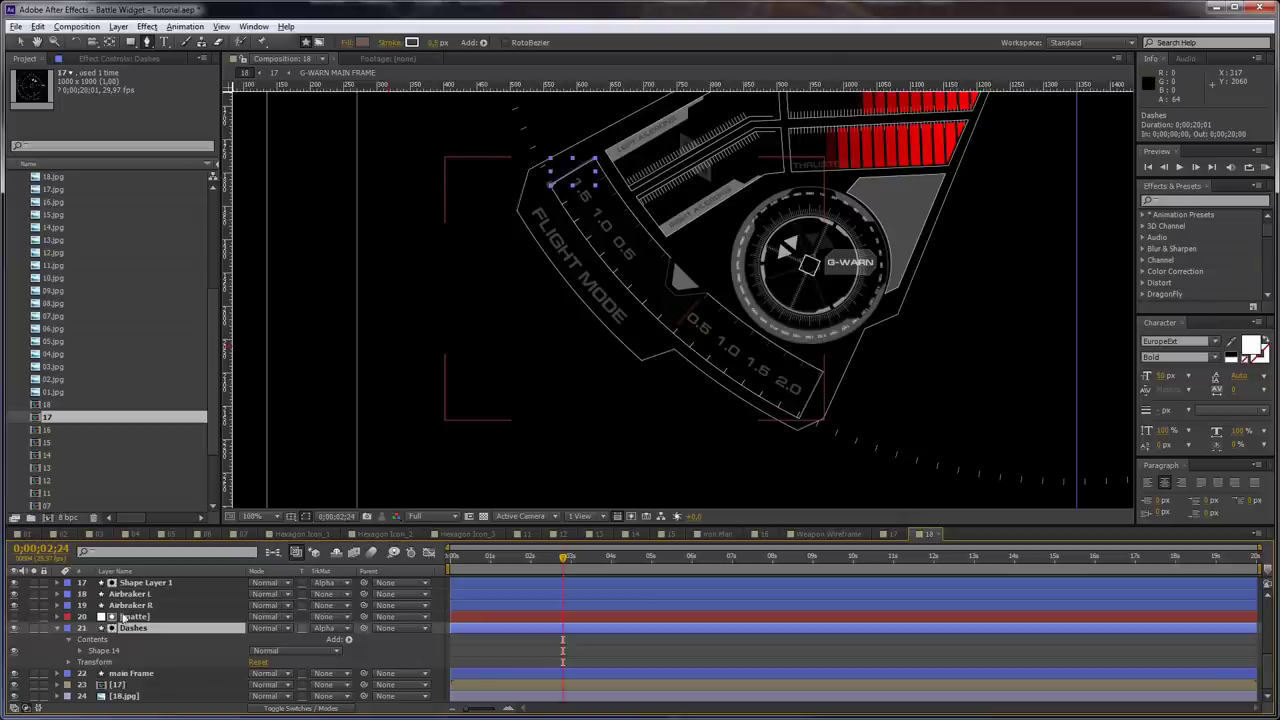
# Isolate the Dashes layer and examine what it contains
pyautogui.click(44, 629)
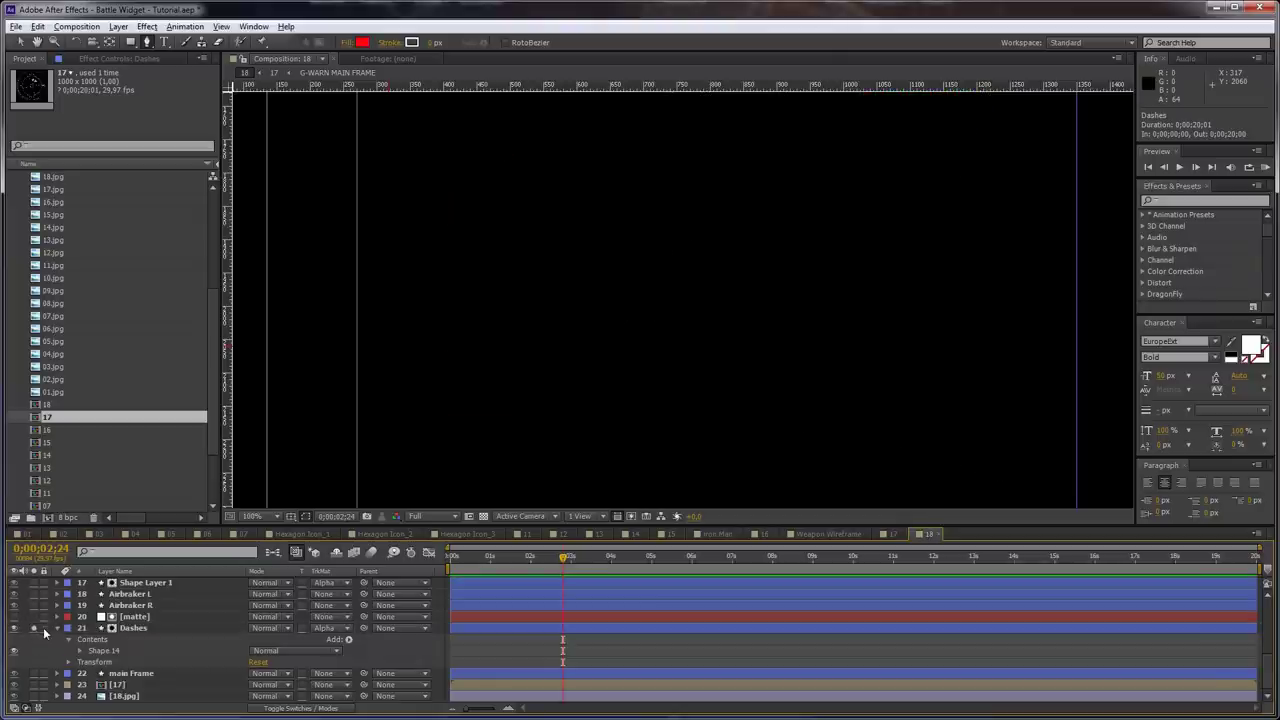
pyautogui.scroll(-2, 691, 306)
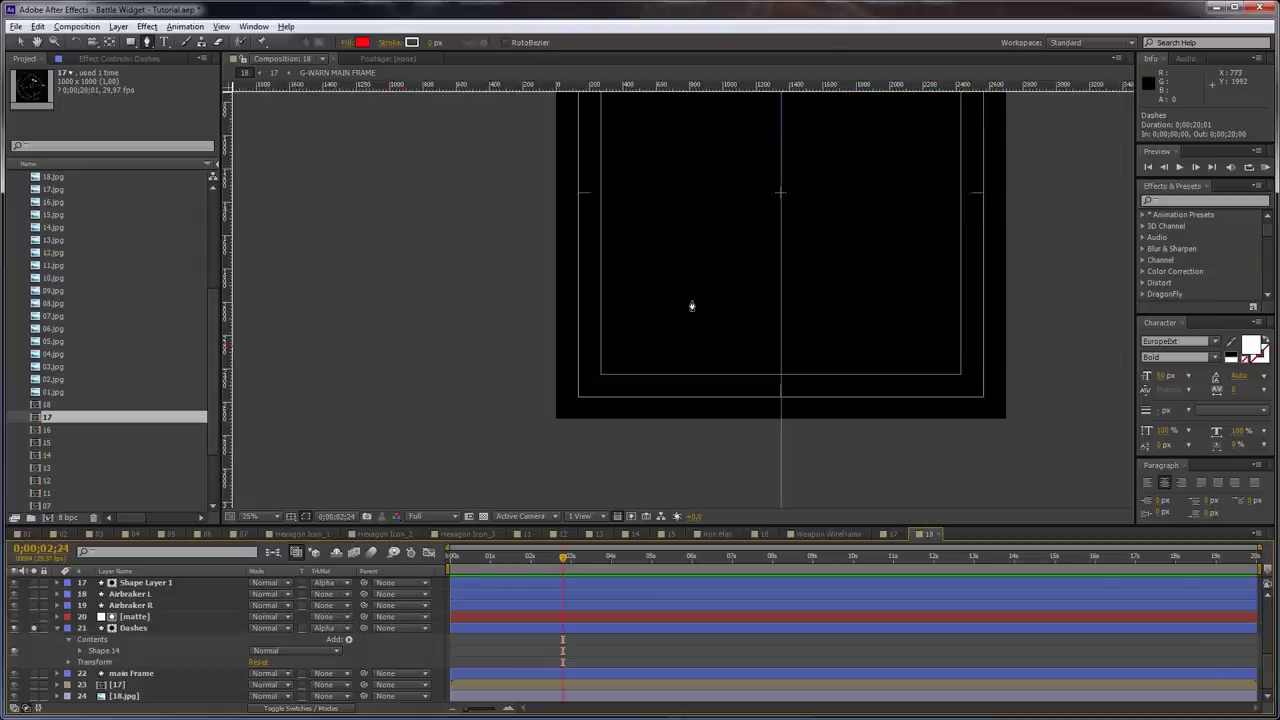
pyautogui.click(34, 629)
pyautogui.click(34, 629)
pyautogui.click(174, 630)
pyautogui.scroll(4, 611, 263)
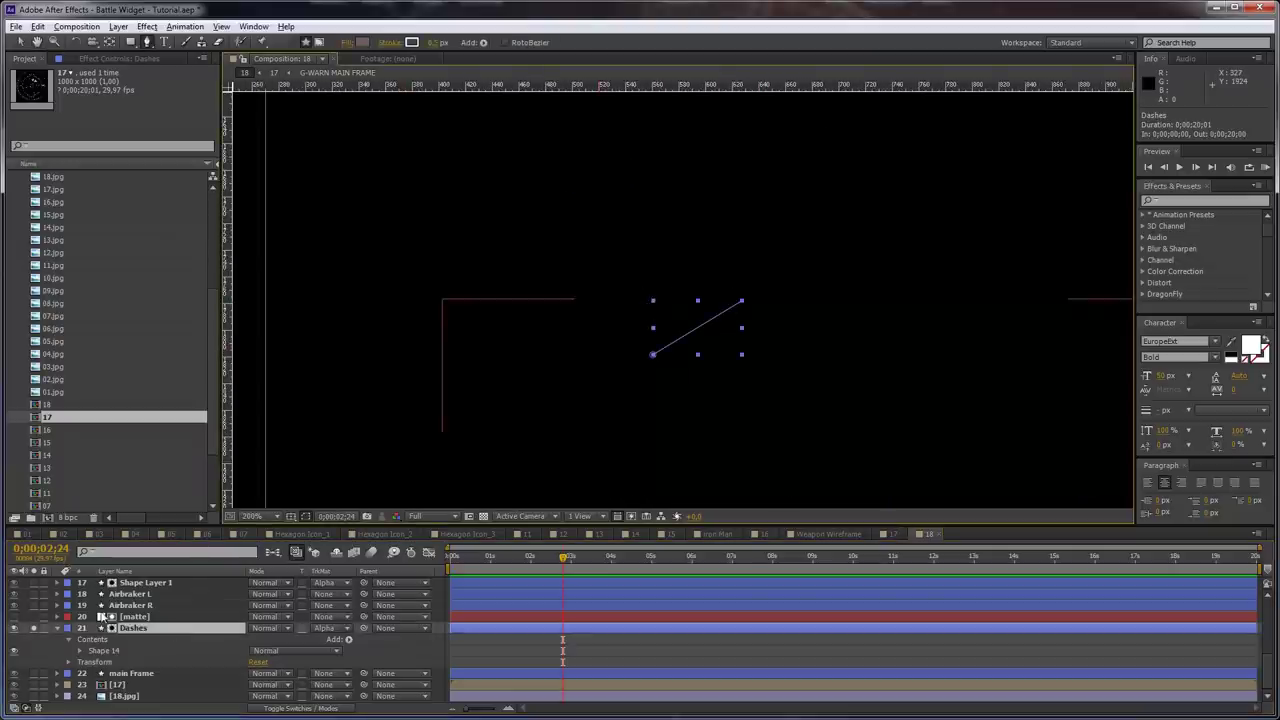
# Remove the track matte and solo state from the Dashes layer and delete the layer
pyautogui.click(138, 632)
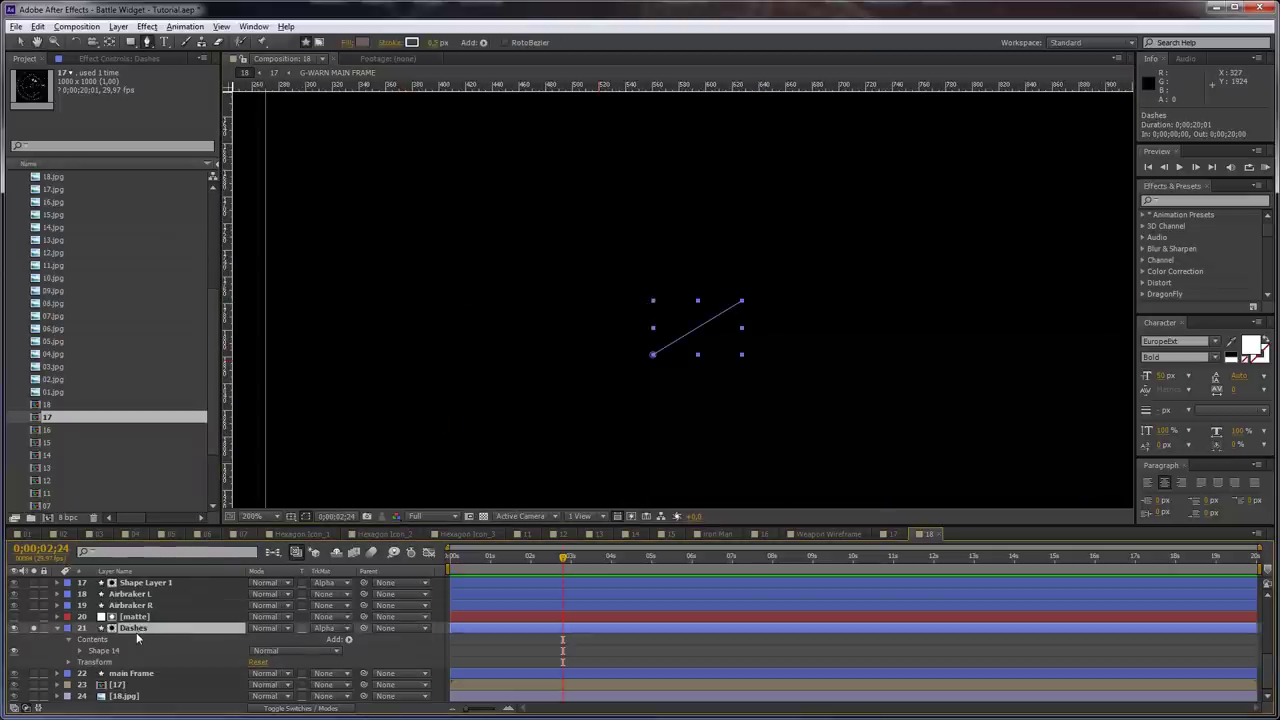
pyautogui.click(328, 628)
pyautogui.click(358, 645)
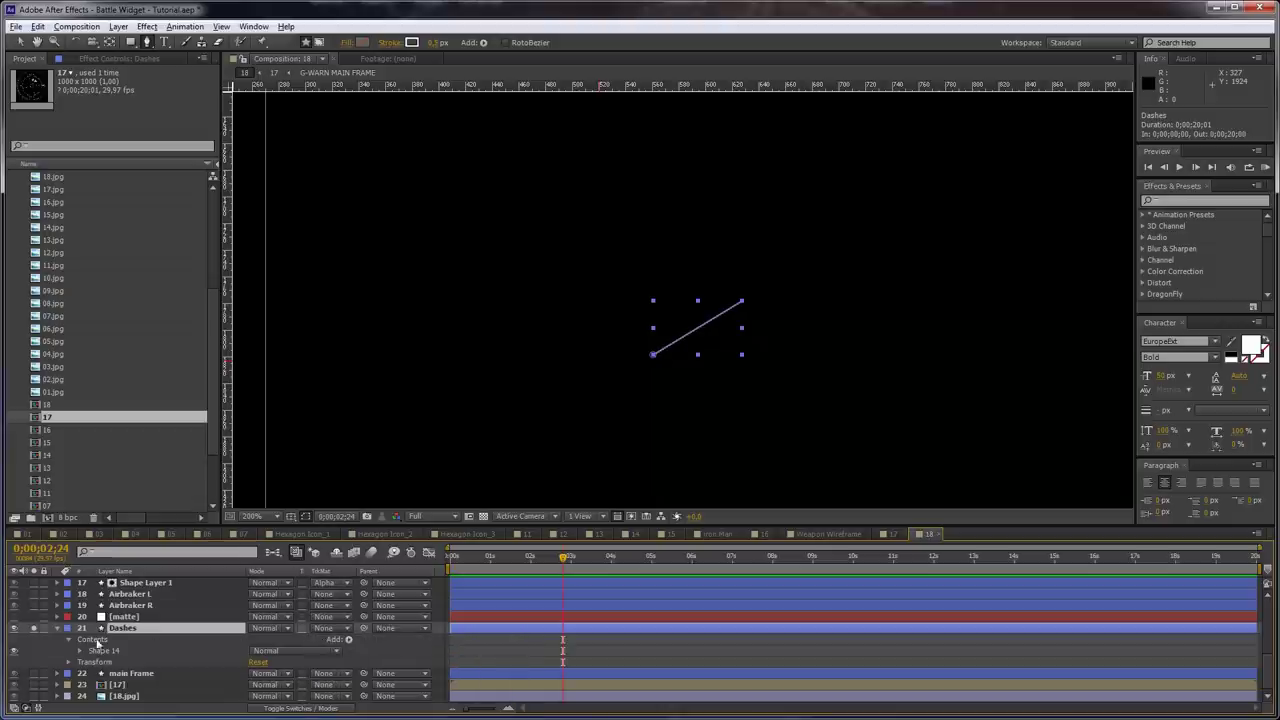
pyautogui.click(34, 628)
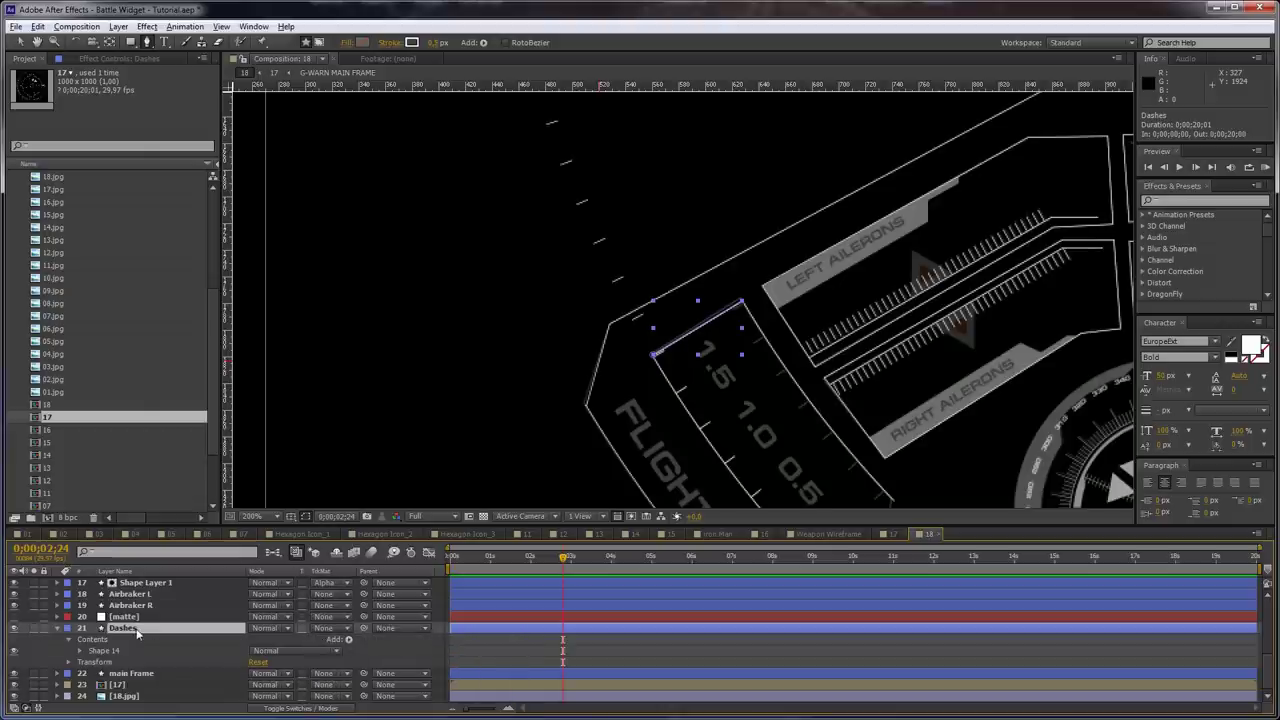
pyautogui.press('Delete')
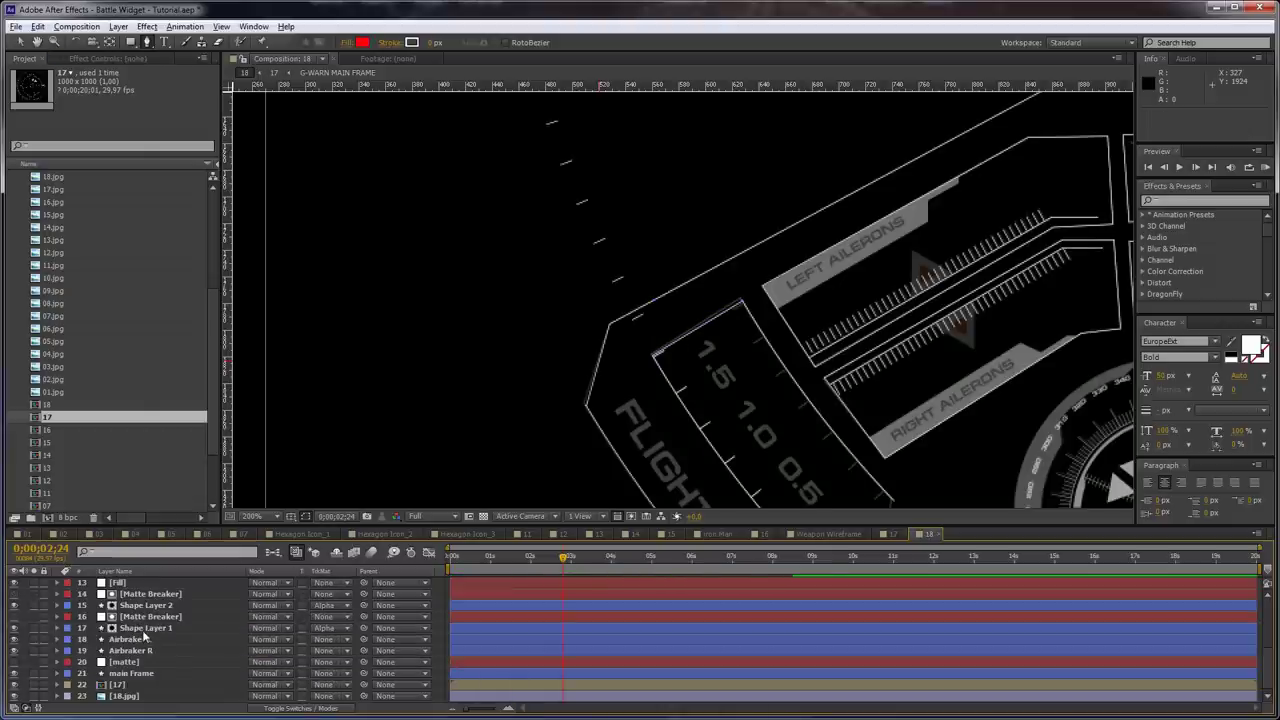
# Duplicate the main Frame layer to separate Shape 12 onto its own layer, alpha-matted by the matte layer
pyautogui.click(142, 670)
pyautogui.hotkey('ctrl', 'd')
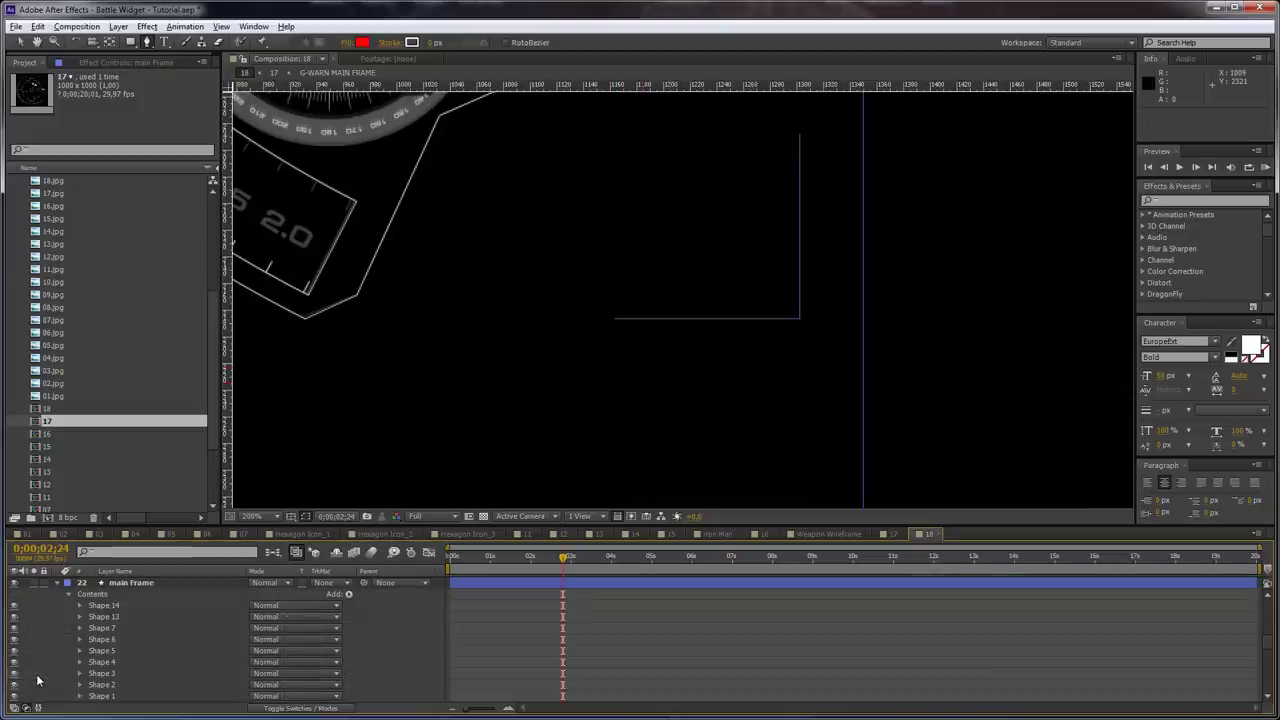
pyautogui.press('space')
pyautogui.moveTo(122, 301); pyautogui.dragTo(623, 374)
pyautogui.moveTo(415, 284); pyautogui.dragTo(872, 312)
pyautogui.scroll(-1, 714, 271)
pyautogui.moveTo(624, 241); pyautogui.dragTo(648, 321)
pyautogui.scroll(1, 646, 320)
pyautogui.moveTo(550, 285); pyautogui.dragTo(641, 329)
pyautogui.press('g')
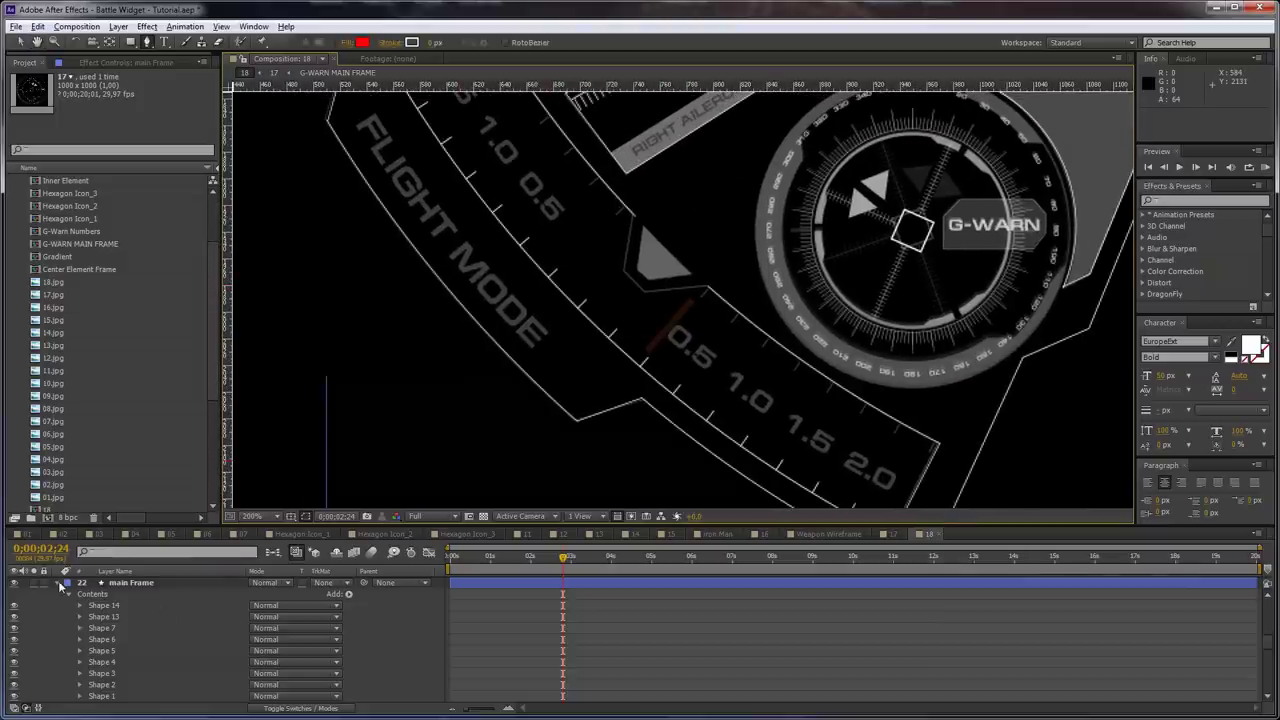
pyautogui.click(57, 583)
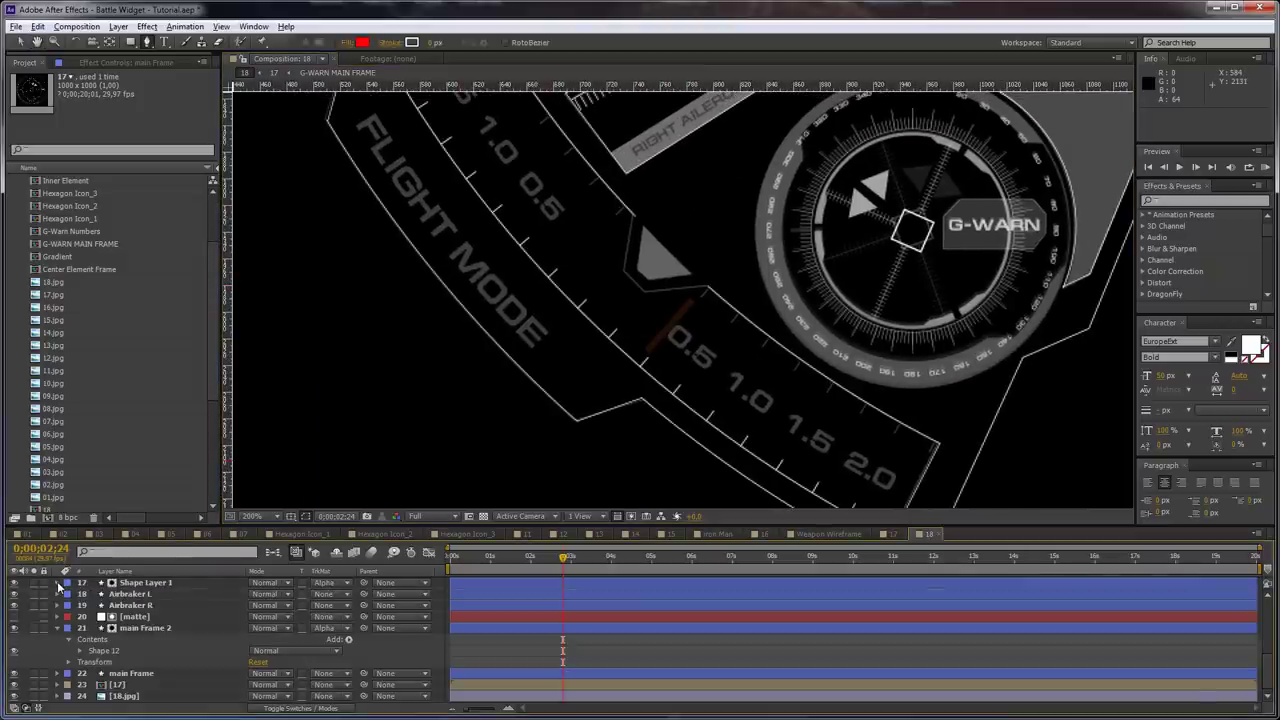
# Examine the matted Flight Mode ticks within the whole widget
pyautogui.scroll(-3, 660, 400)
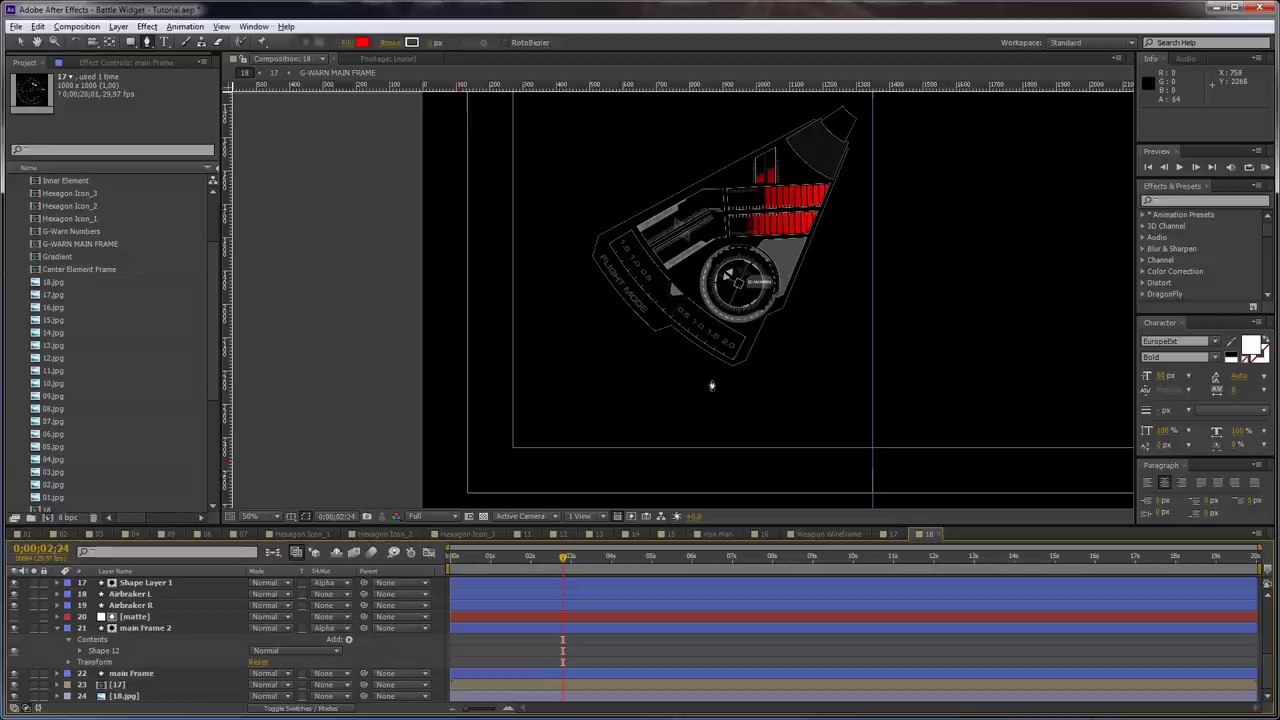
pyautogui.press('space')
pyautogui.moveTo(779, 294); pyautogui.dragTo(753, 336)
pyautogui.scroll(1, 753, 336)
pyautogui.moveTo(843, 329); pyautogui.dragTo(829, 361)
pyautogui.press('g')
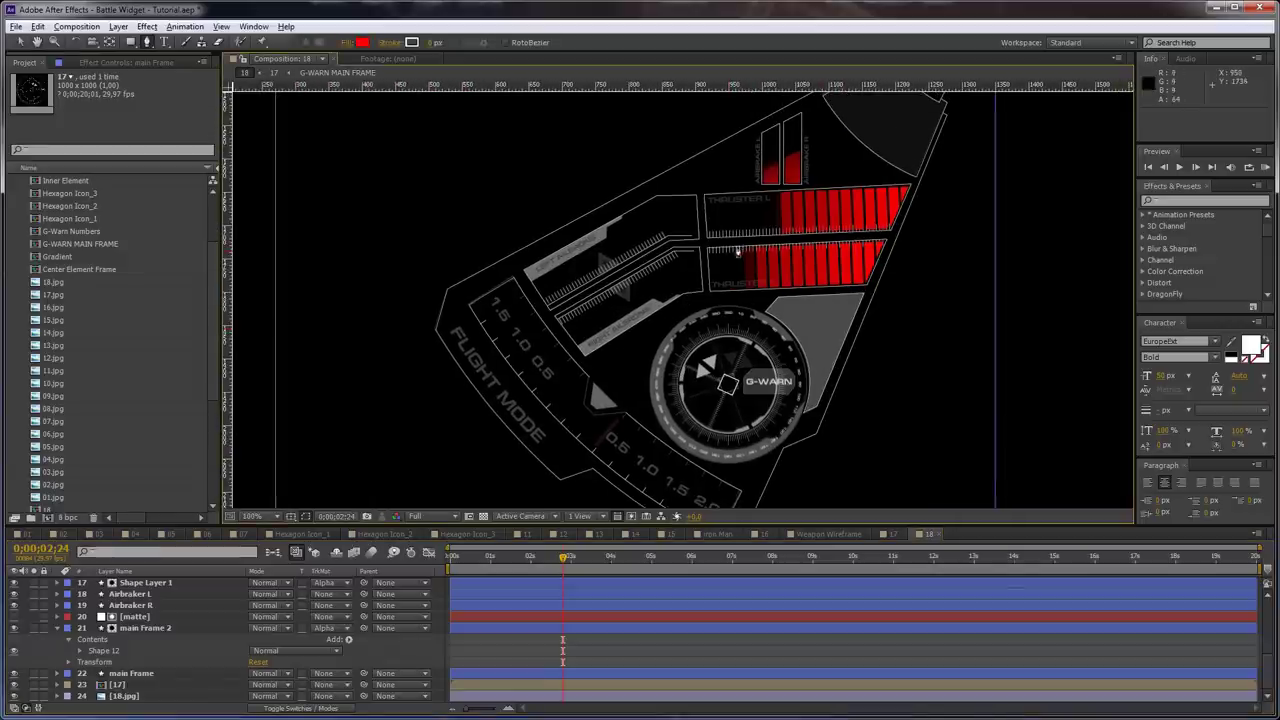
# Draw a small triangle with a red fill and white stroke near the left aileron ticks
pyautogui.scroll(2, 600, 263)
pyautogui.moveTo(563, 214); pyautogui.dragTo(571, 251)
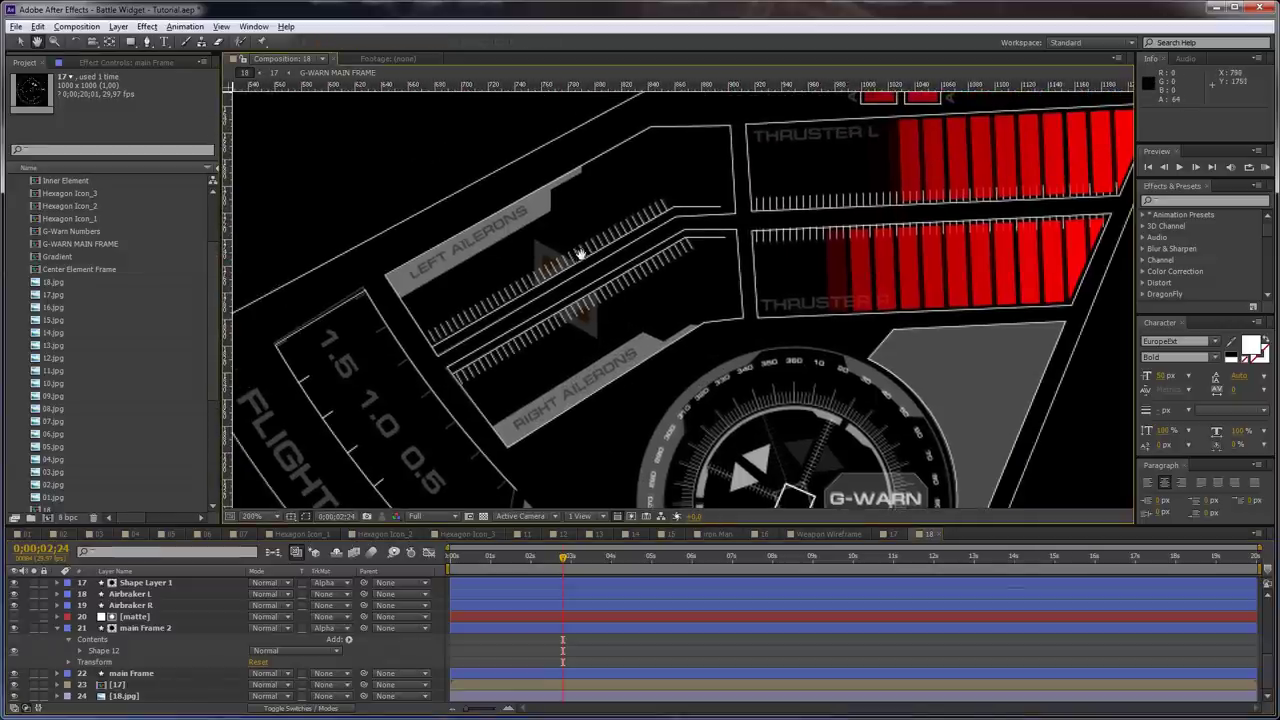
pyautogui.moveTo(131, 42); pyautogui.dragTo(170, 86)
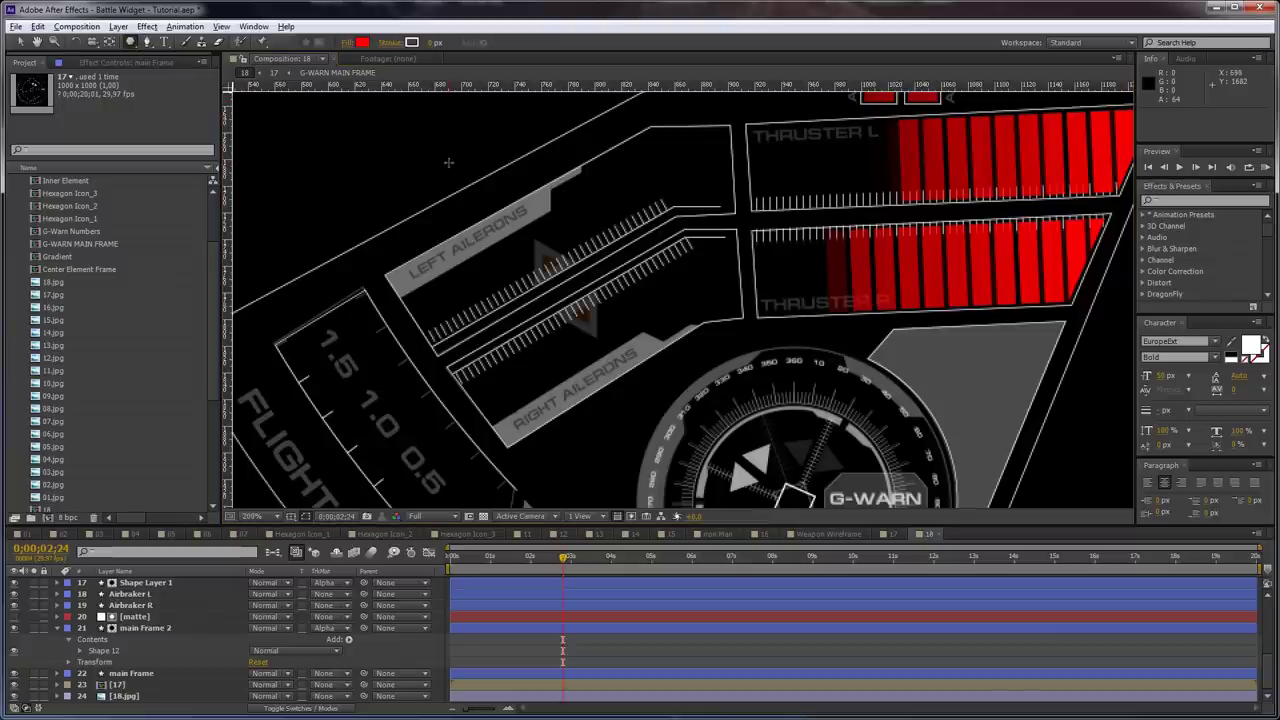
pyautogui.click(437, 42)
pyautogui.write('0')
pyautogui.press('Return')
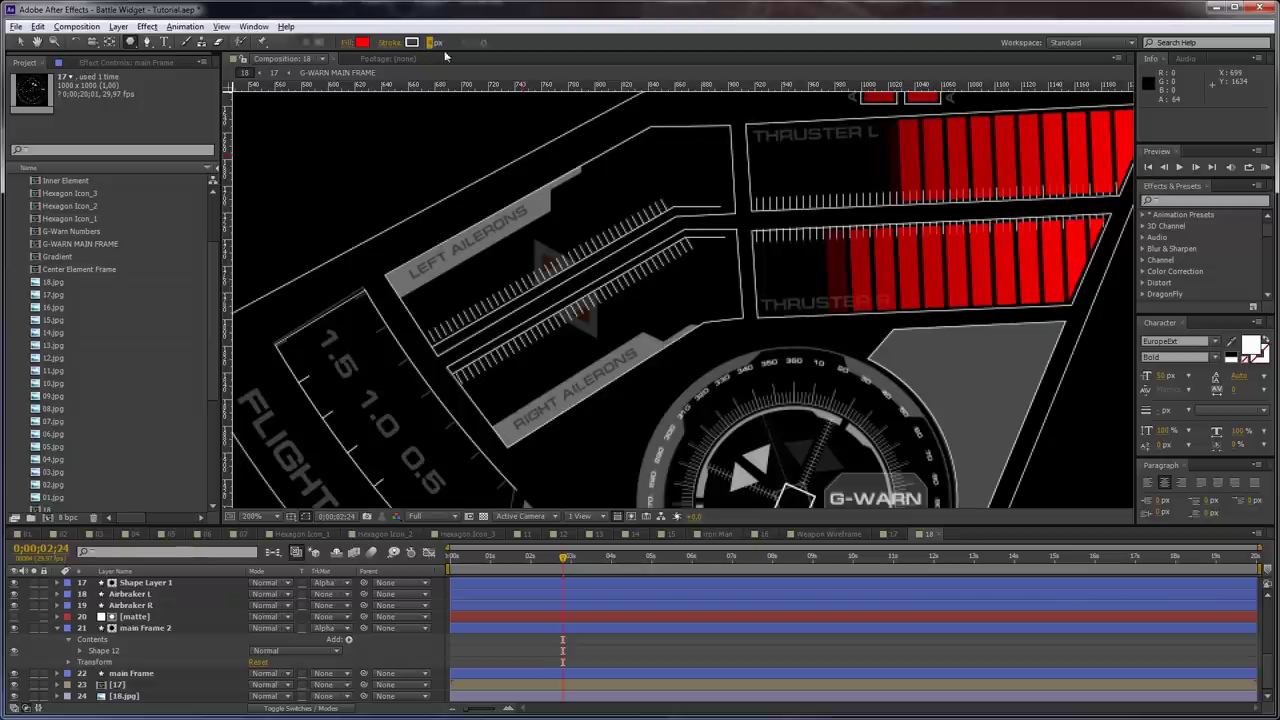
pyautogui.moveTo(602, 213)
pyautogui.mouseDown()
pyautogui.moveTo(624, 232)
pyautogui.moveTo(627, 205)
pyautogui.mouseUp()
# Set the left aileron triangle's stroke to 8 px and scale its layer down to 85%
pyautogui.moveTo(434, 43); pyautogui.dragTo(436, 43)
pyautogui.press('v')
pyautogui.moveTo(610, 211); pyautogui.dragTo(547, 277)
pyautogui.press('s')
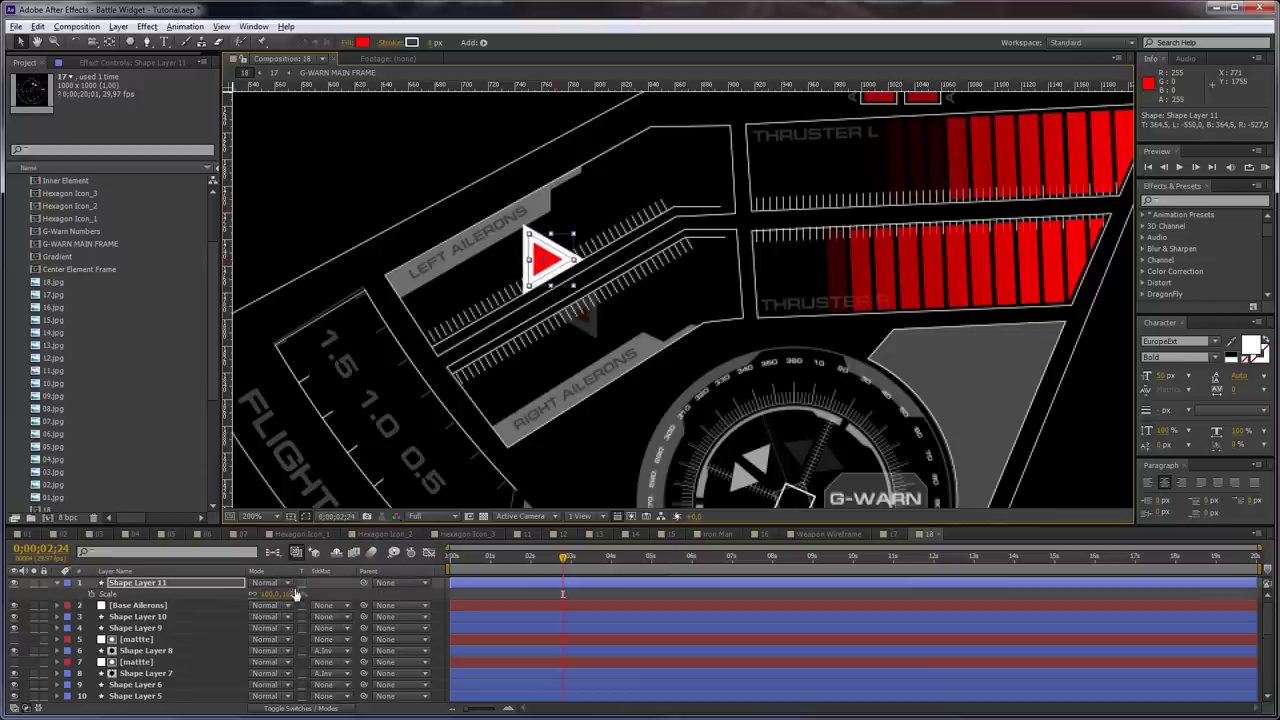
pyautogui.moveTo(296, 596); pyautogui.dragTo(284, 594)
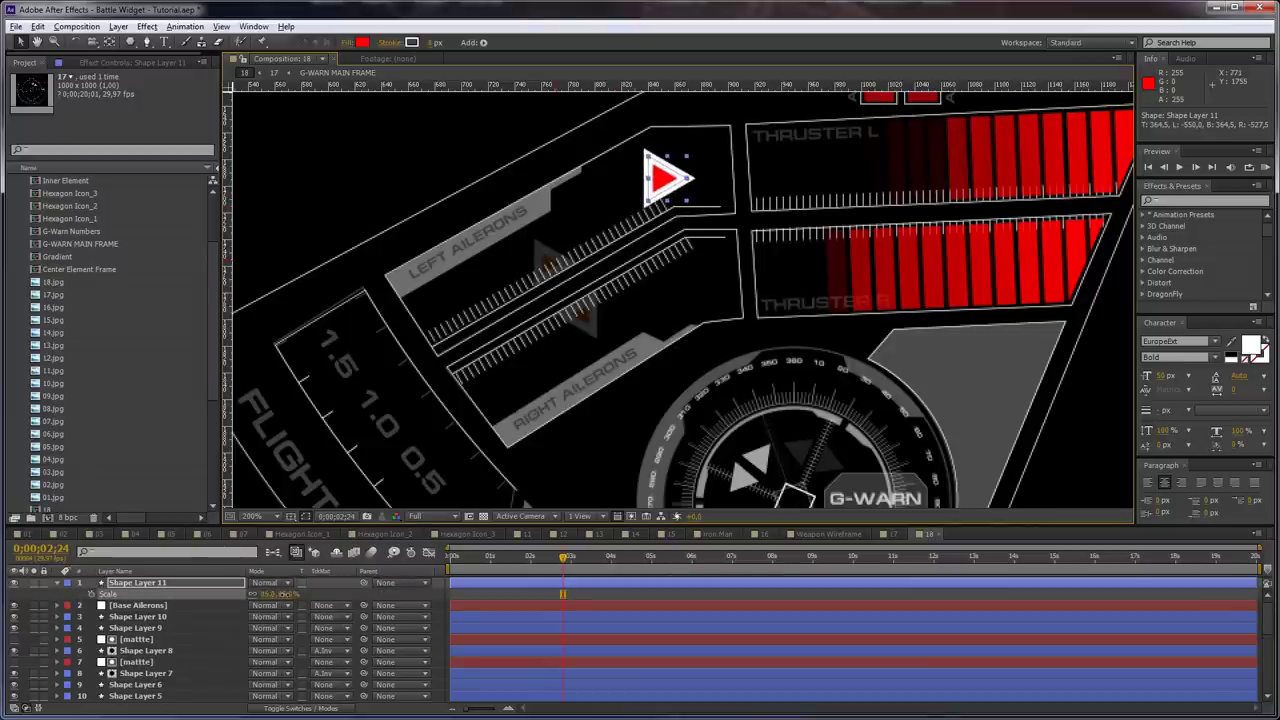
# Move the triangle layer's anchor point onto the triangle and place it over the reference pointer at the left aileron ticks
pyautogui.scroll(-2, 766, 283)
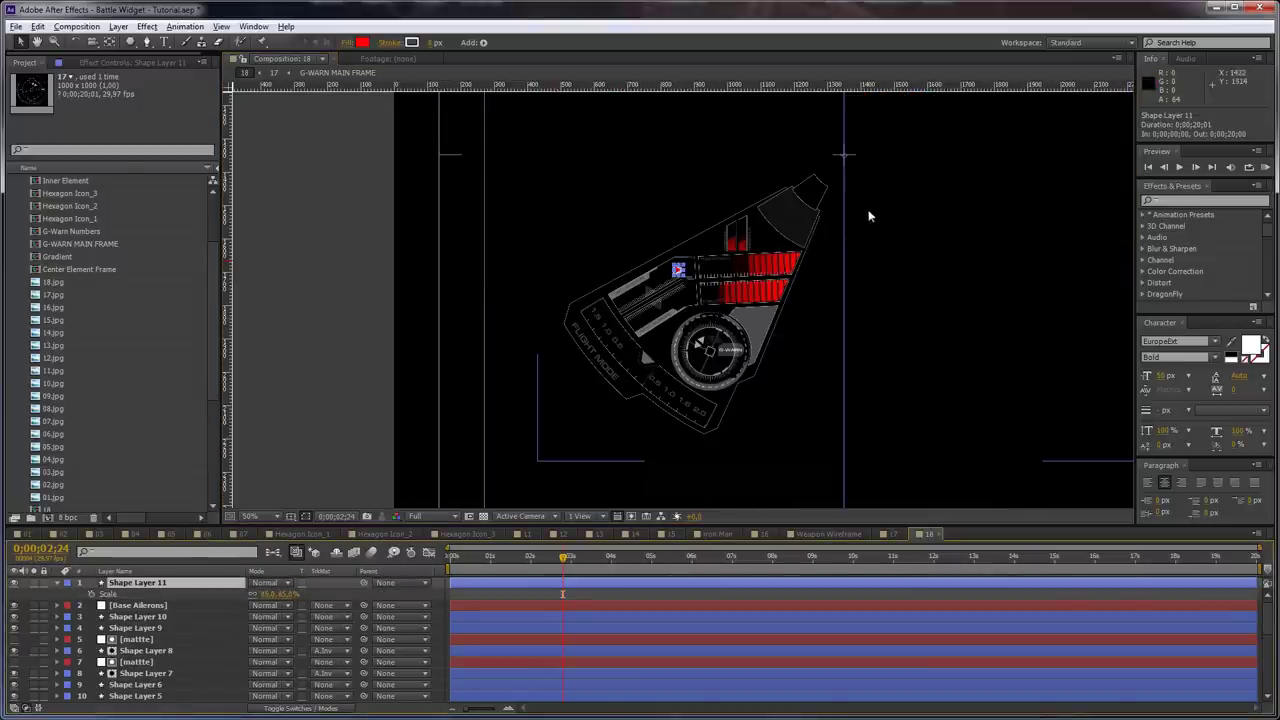
pyautogui.moveTo(845, 155); pyautogui.dragTo(793, 155)
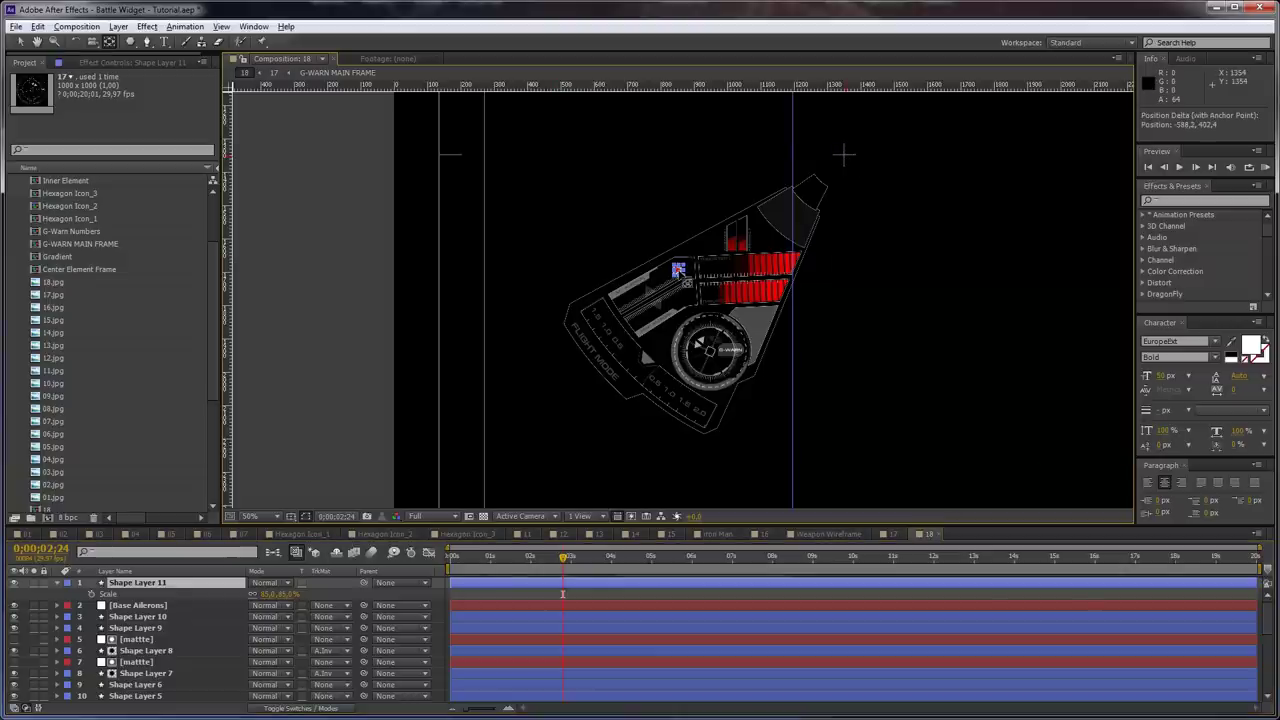
pyautogui.scroll(2, 684, 280)
pyautogui.moveTo(650, 195)
pyautogui.mouseDown()
pyautogui.moveTo(526, 266)
pyautogui.moveTo(536, 277)
pyautogui.mouseUp()
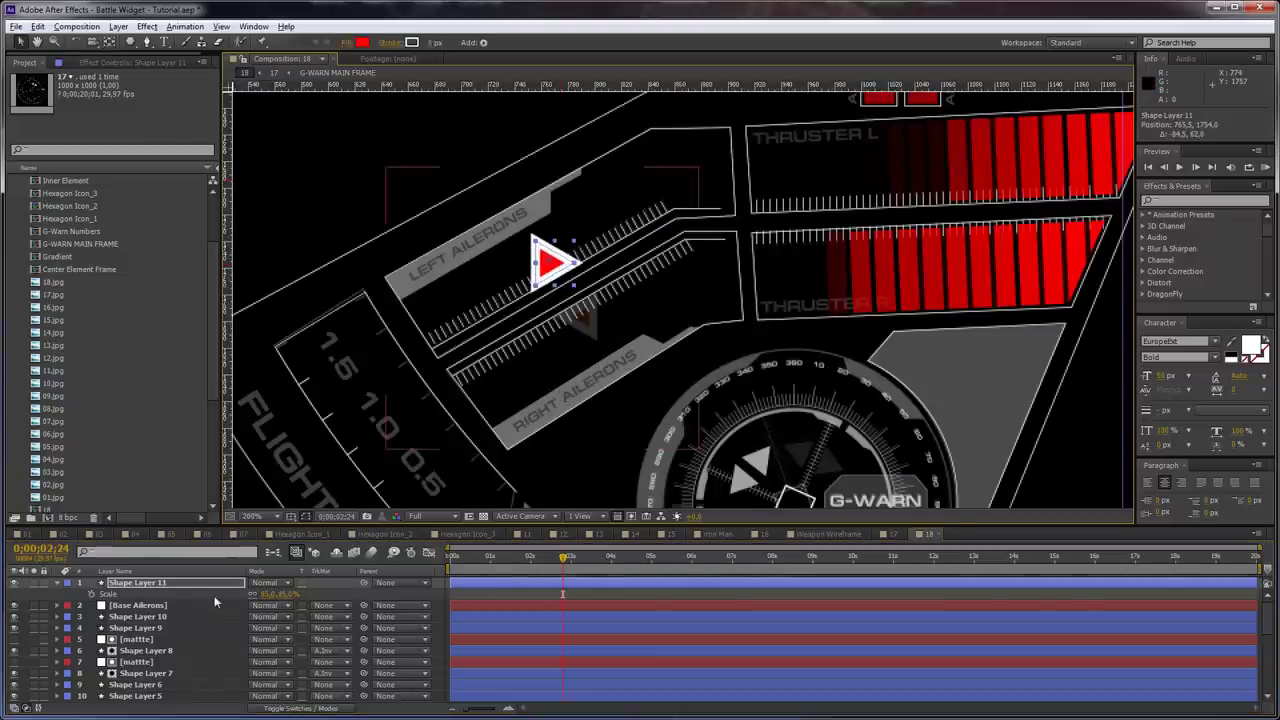
# Duplicate the triangle, rotate the copy about -180°, and place it over the reference pointer at the right aileron ticks
pyautogui.hotkey('ctrl', 'd')
pyautogui.press('w')
pyautogui.moveTo(554, 214); pyautogui.dragTo(541, 315)
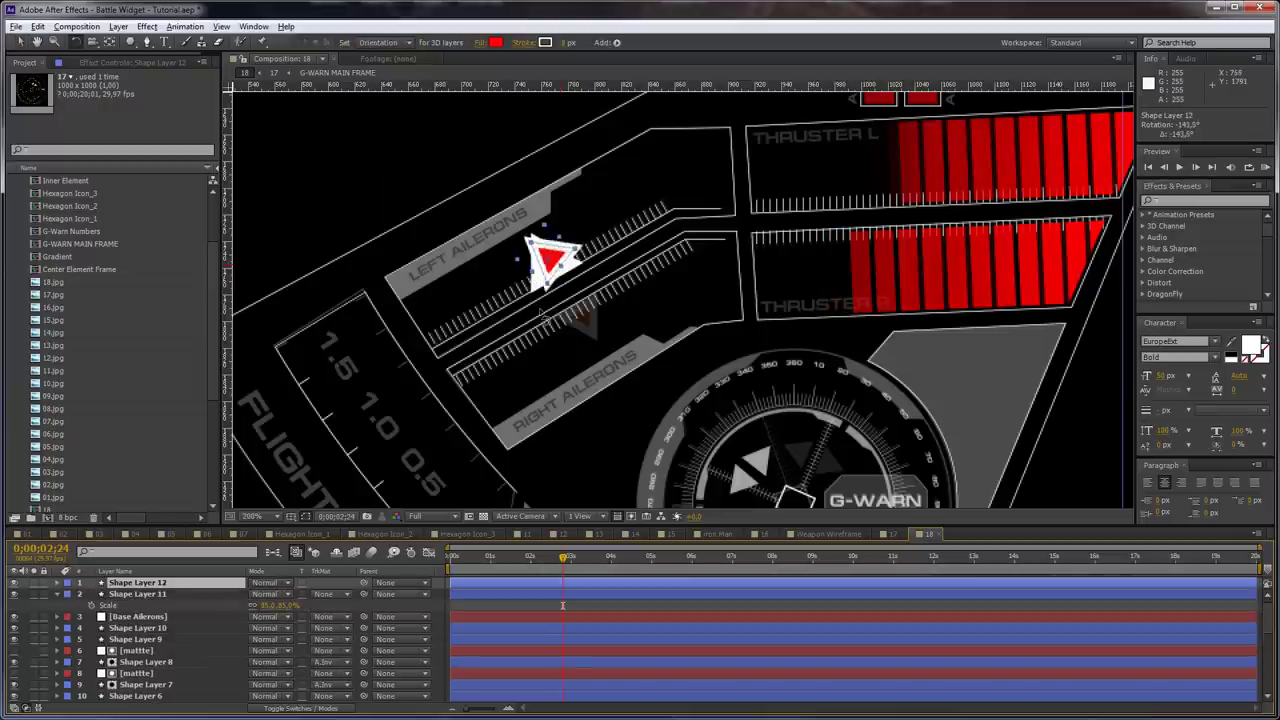
pyautogui.press('v')
pyautogui.moveTo(550, 260); pyautogui.dragTo(618, 297)
pyautogui.press('w')
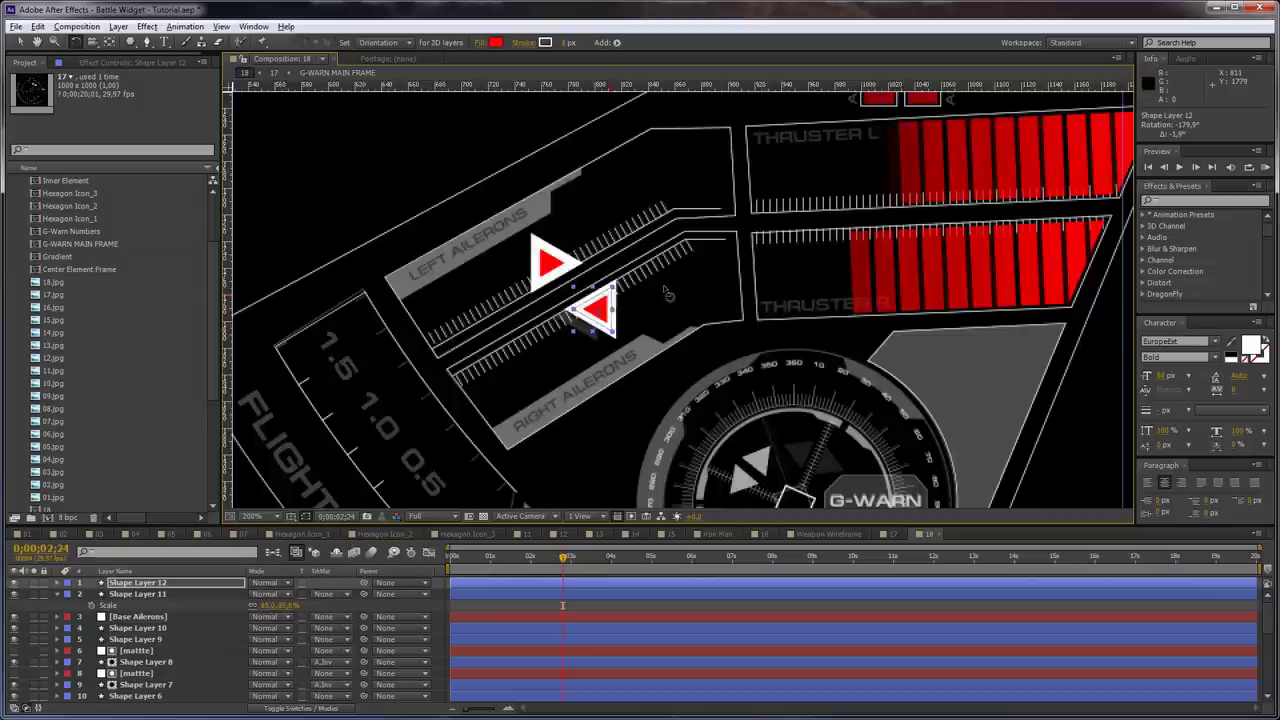
# Collapse the first triangle layer's properties and save the project
pyautogui.scroll(-2, 668, 293)
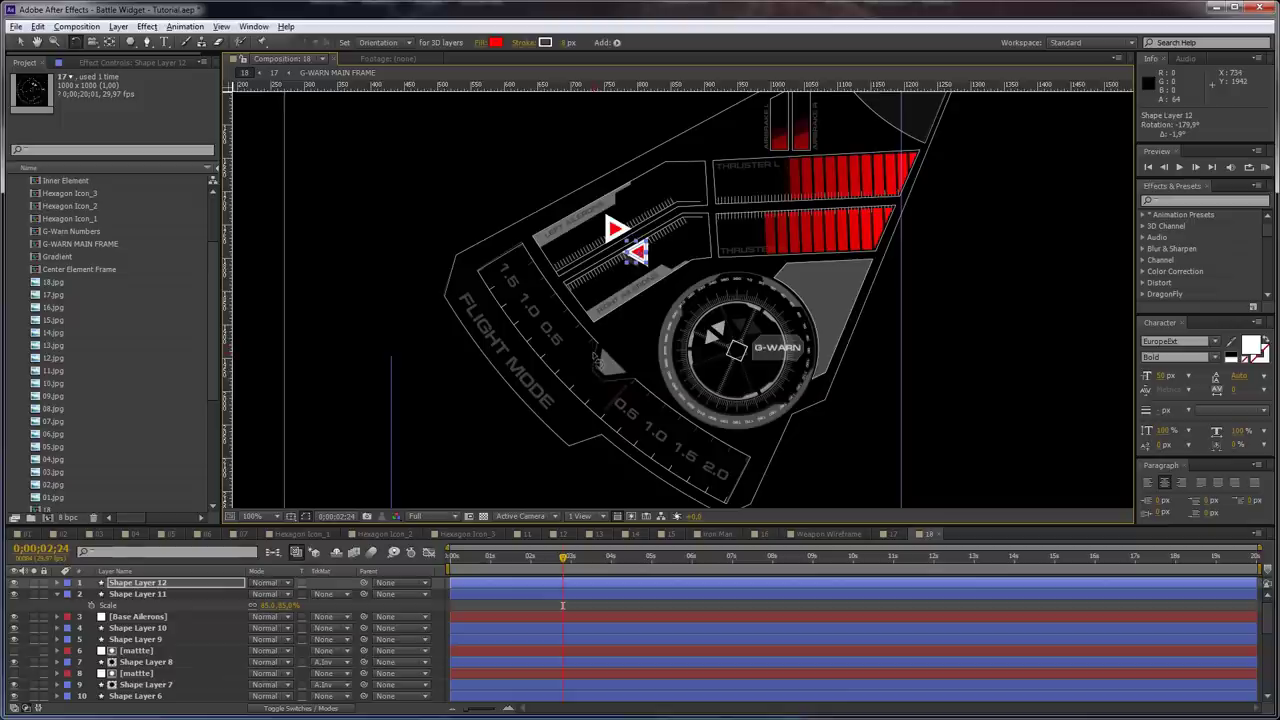
pyautogui.press('v')
pyautogui.press('h')
pyautogui.moveTo(788, 221); pyautogui.dragTo(734, 321)
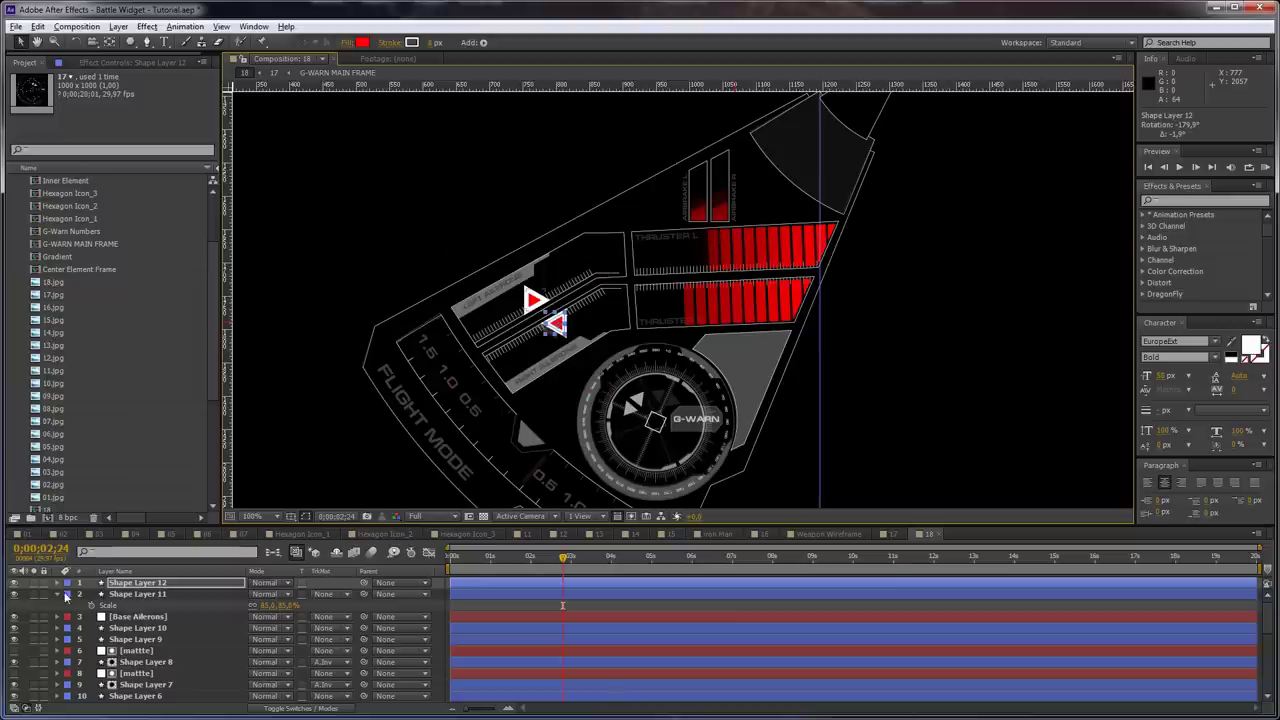
pyautogui.click(57, 594)
pyautogui.hotkey('ctrl', 's')
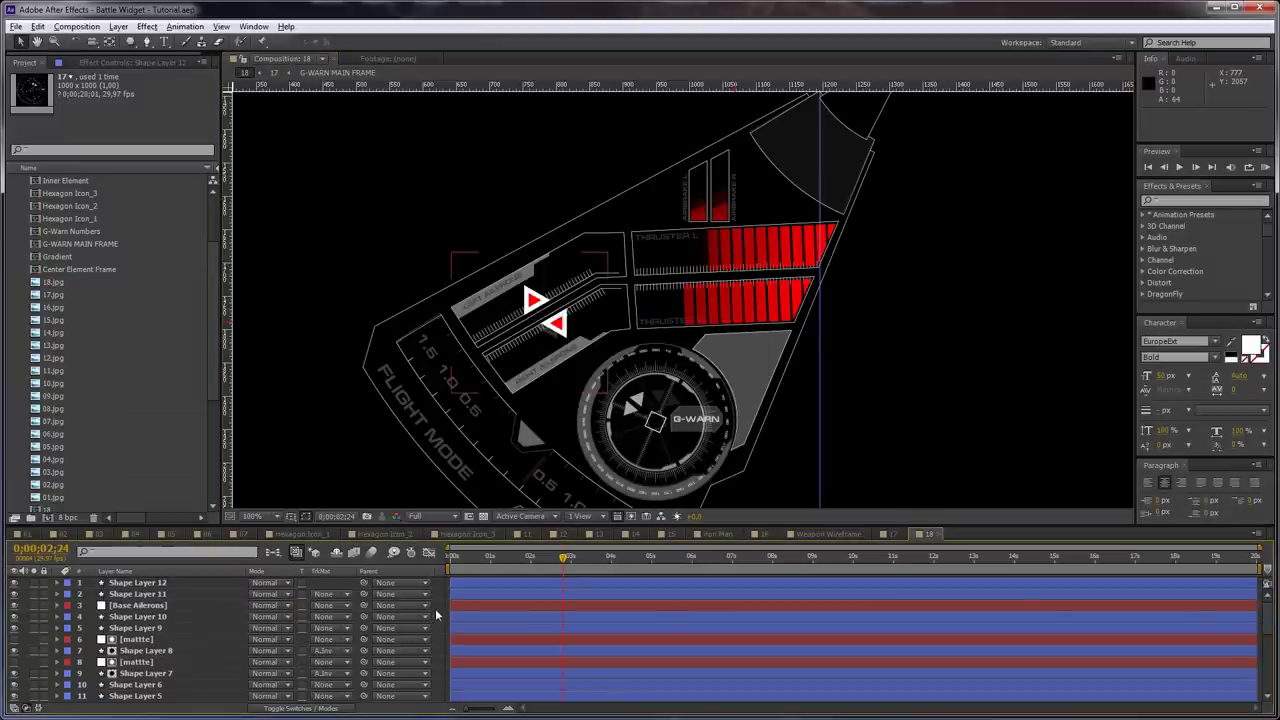